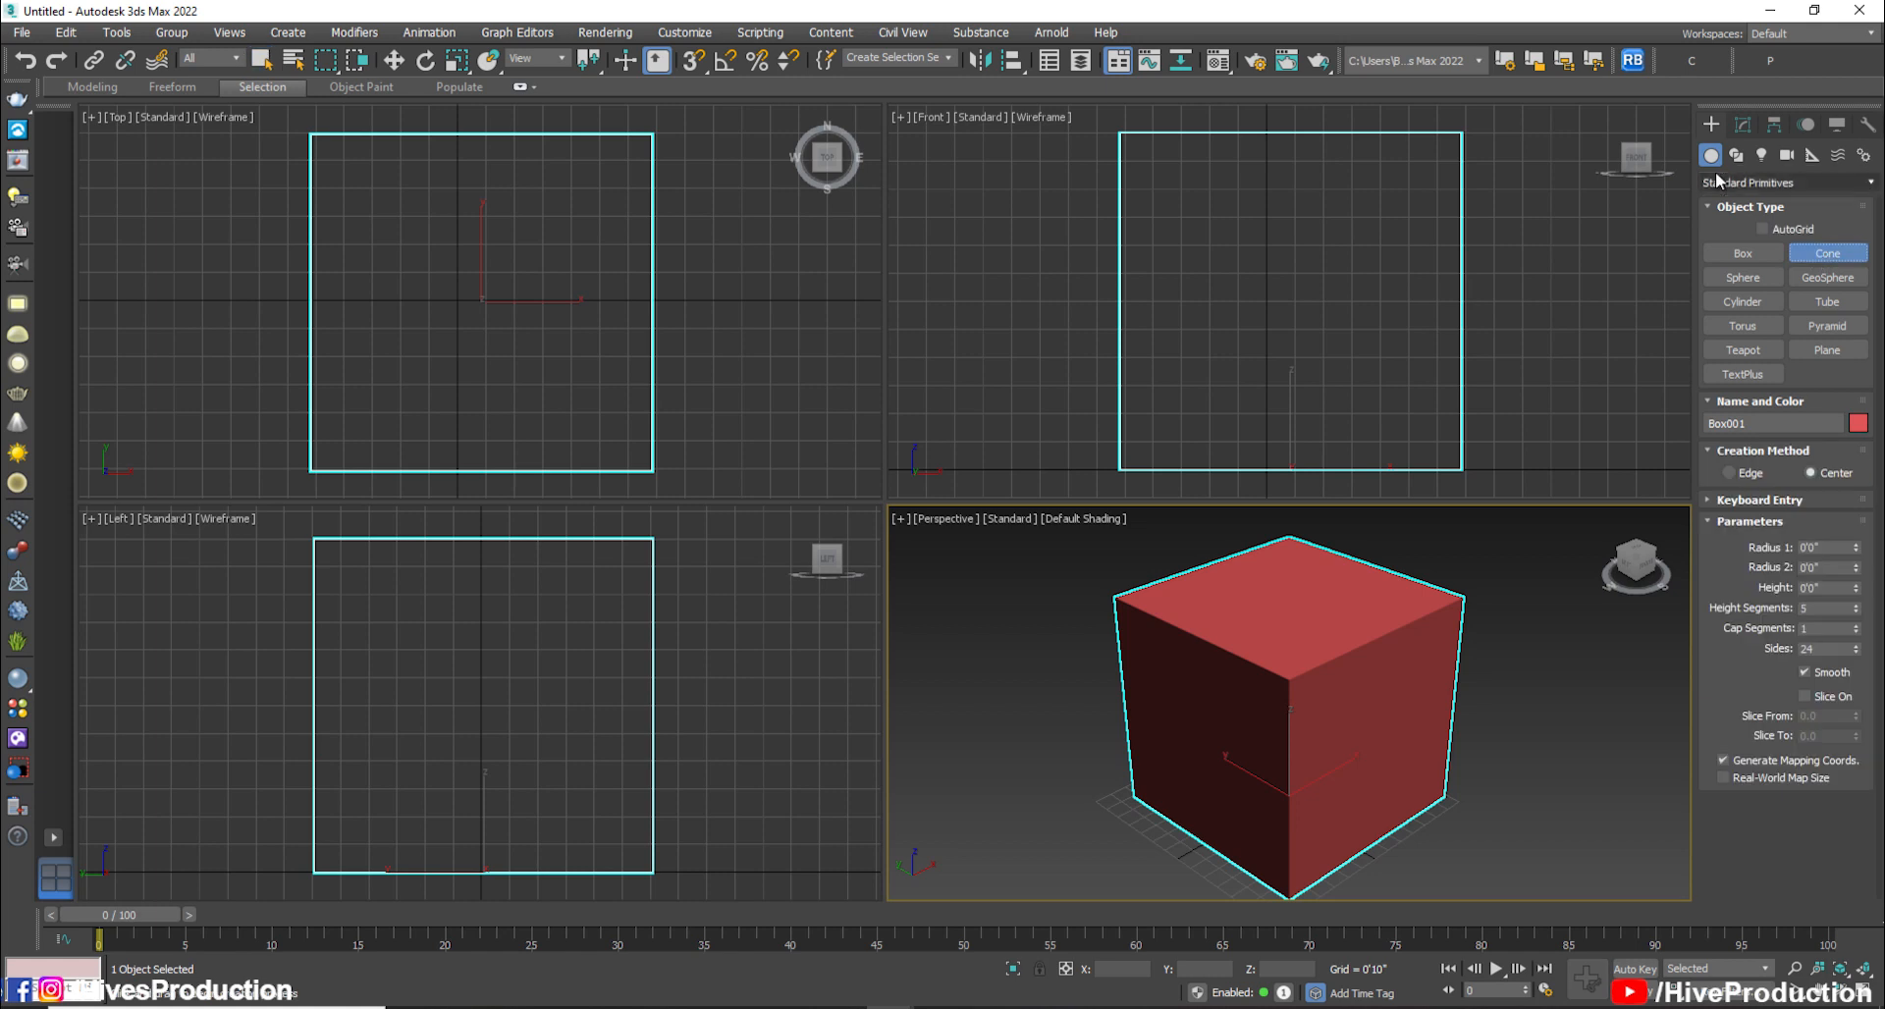
Draw a rectangle about 10'0" by 10'0 3/8" over the box outline in the Left view
key("alt+w")
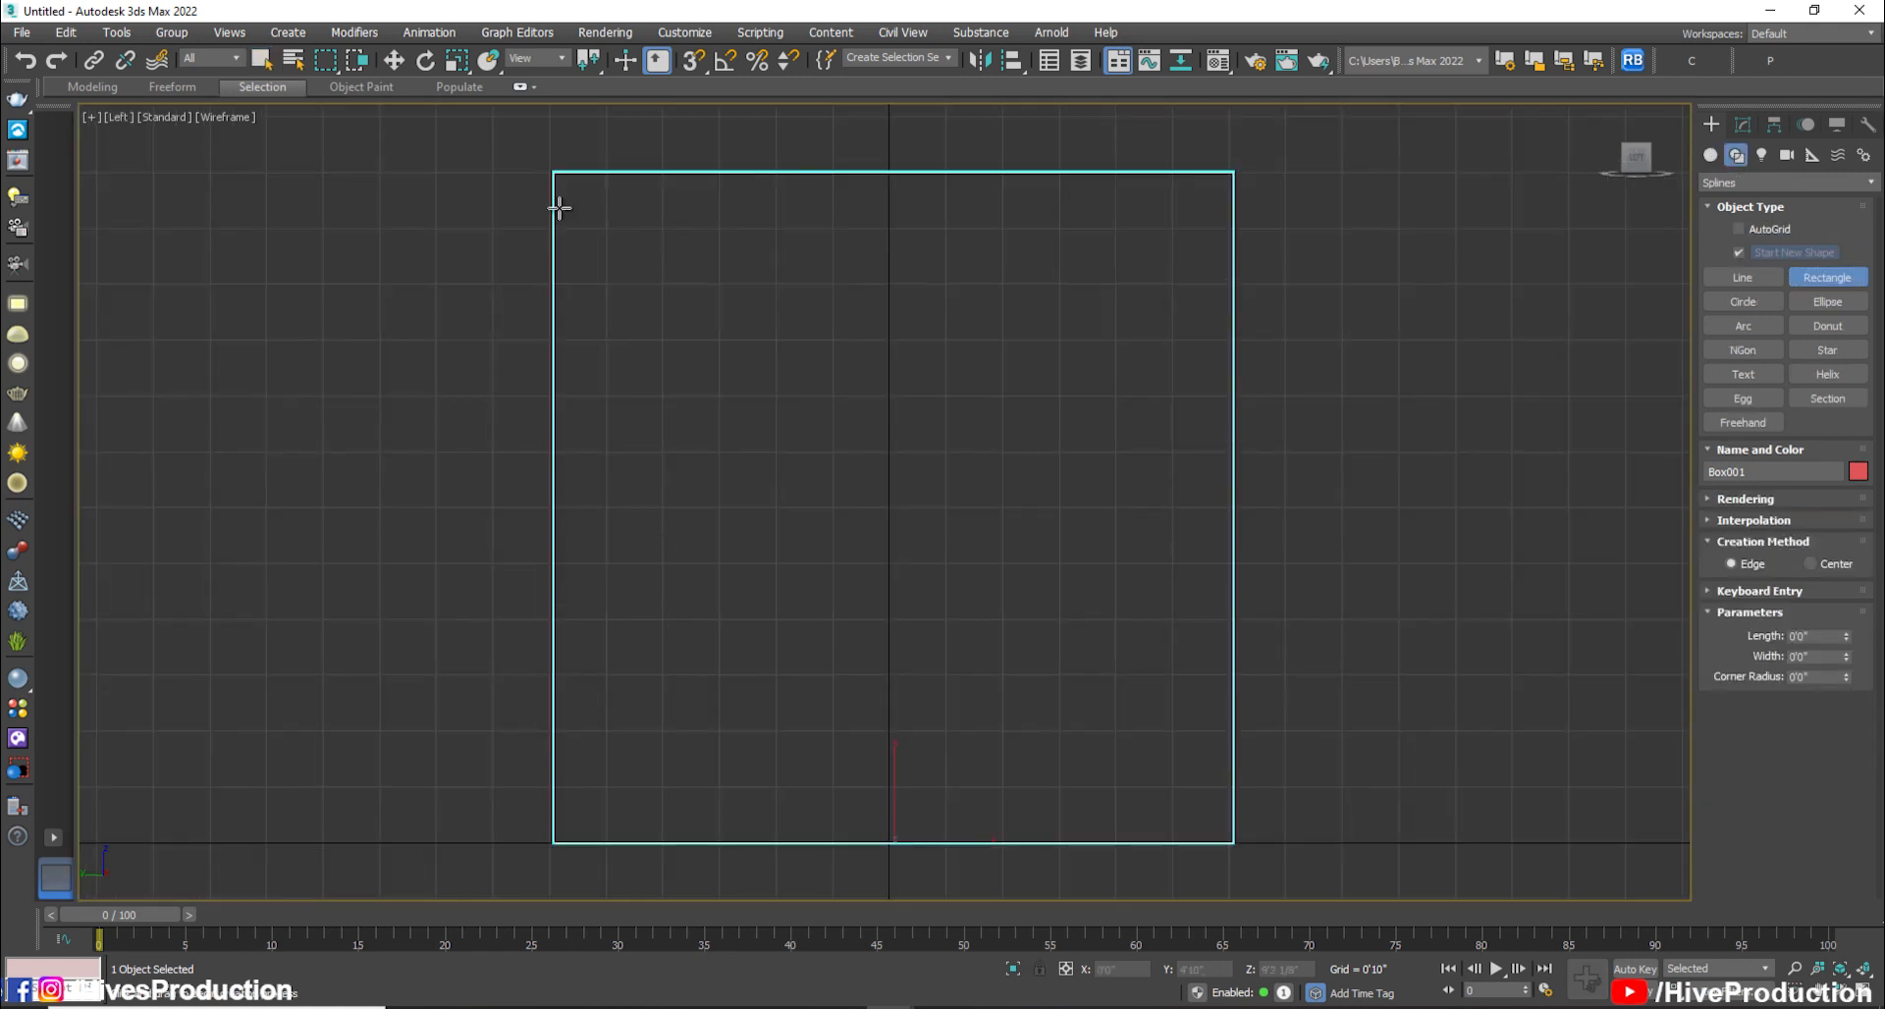
left_click_drag(552, 172, 1230, 841)
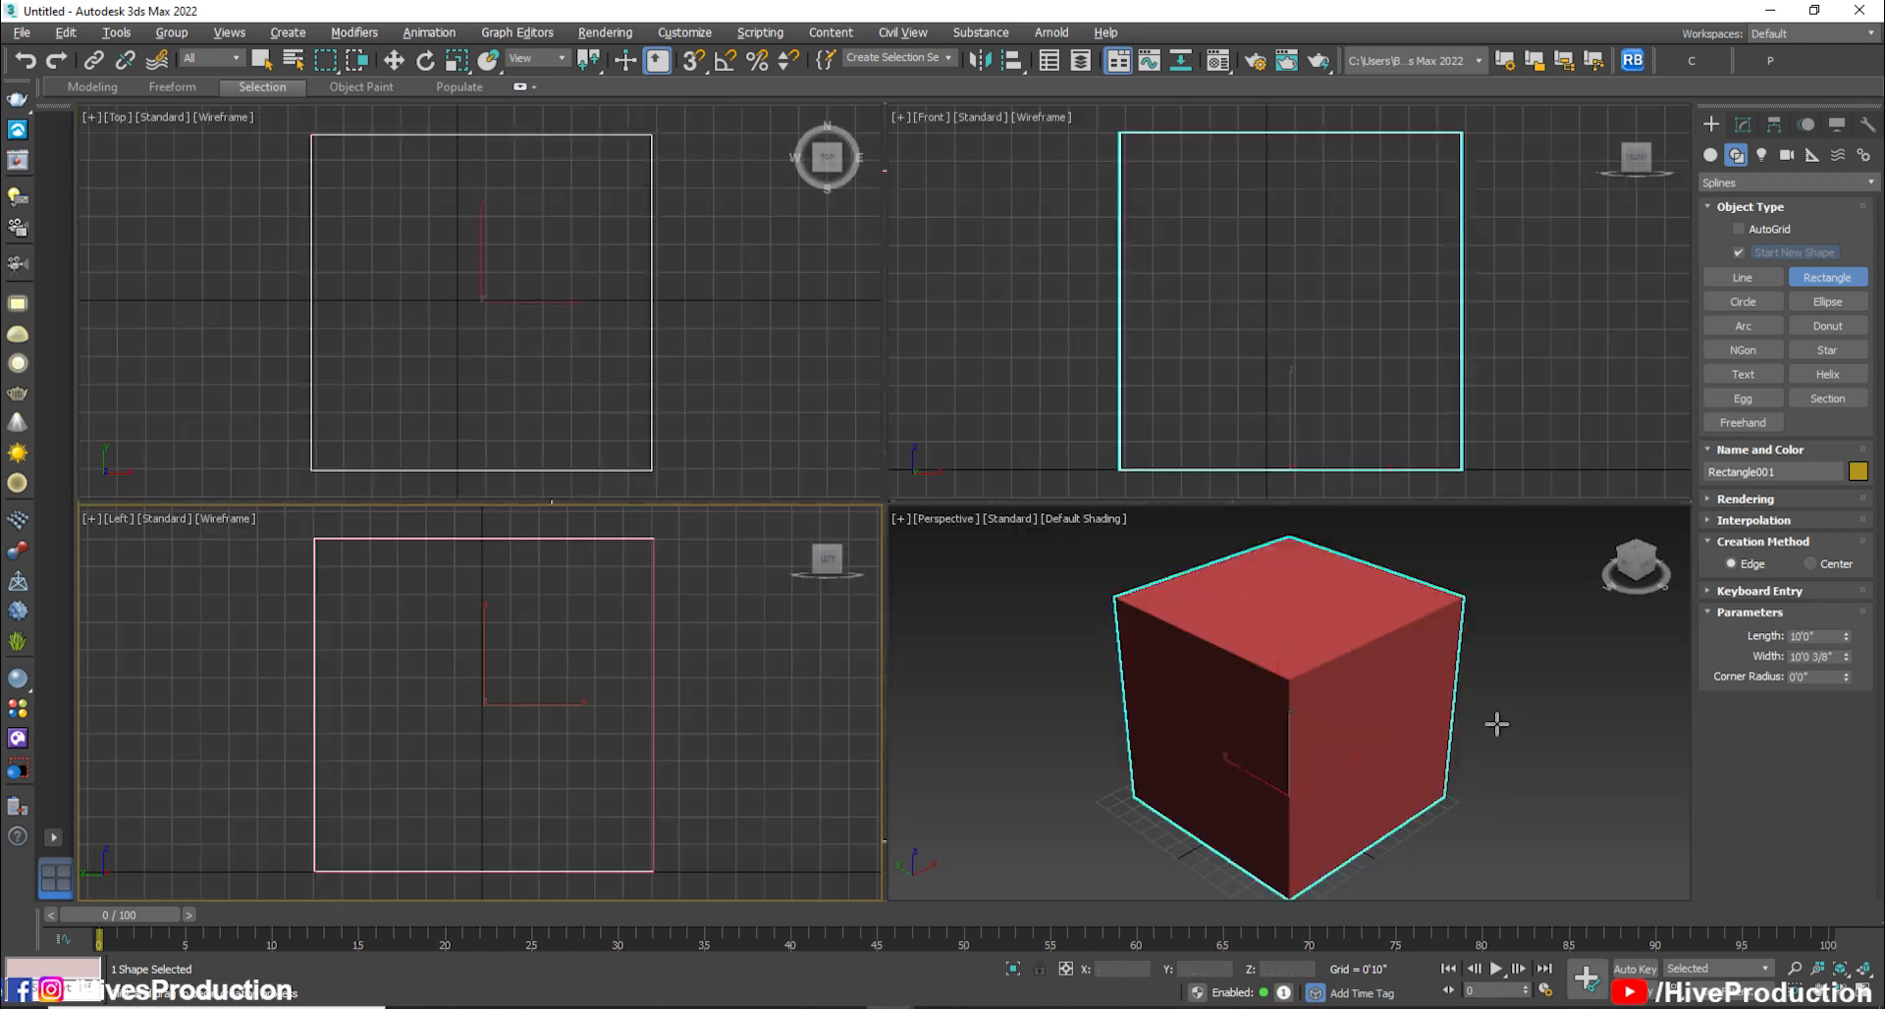
key("alt+w")
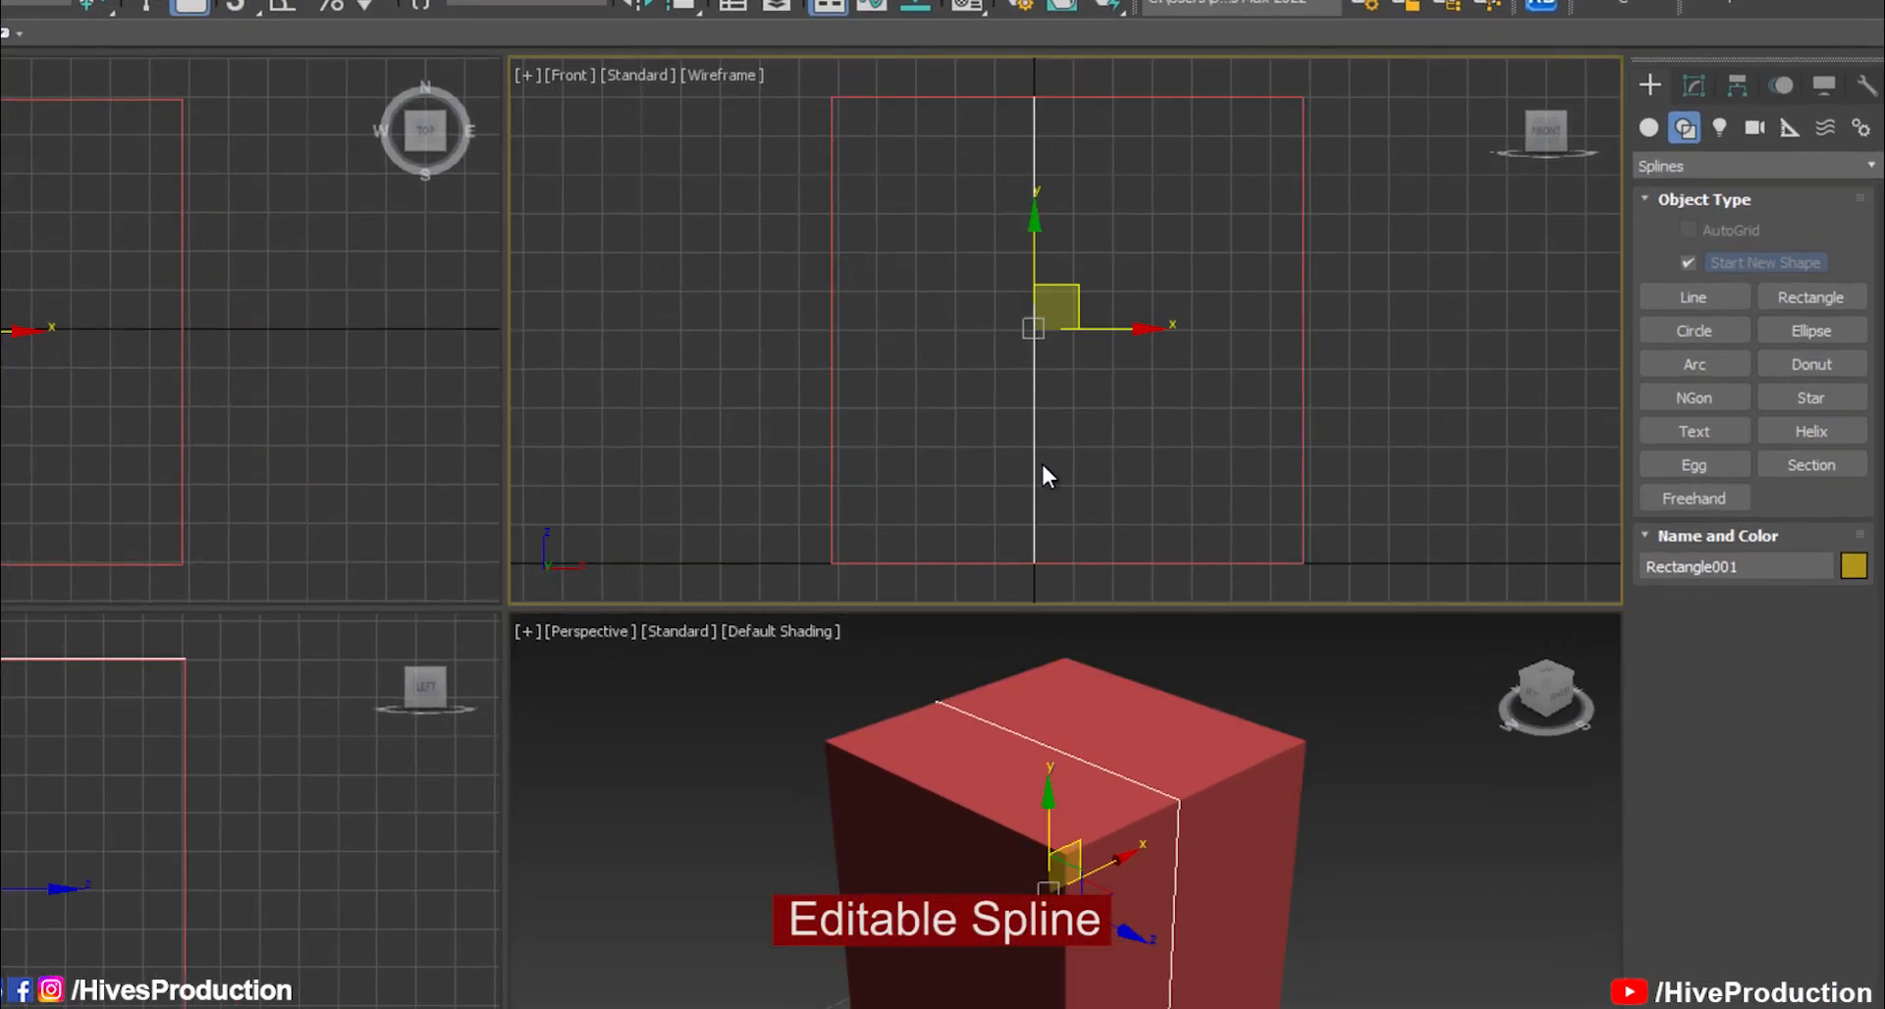
Convert the rectangle to an editable spline and delete its right-hand vertical segment in the Left view
right_click(1051, 461)
mouse_move(1129, 751)
left_click(1410, 750)
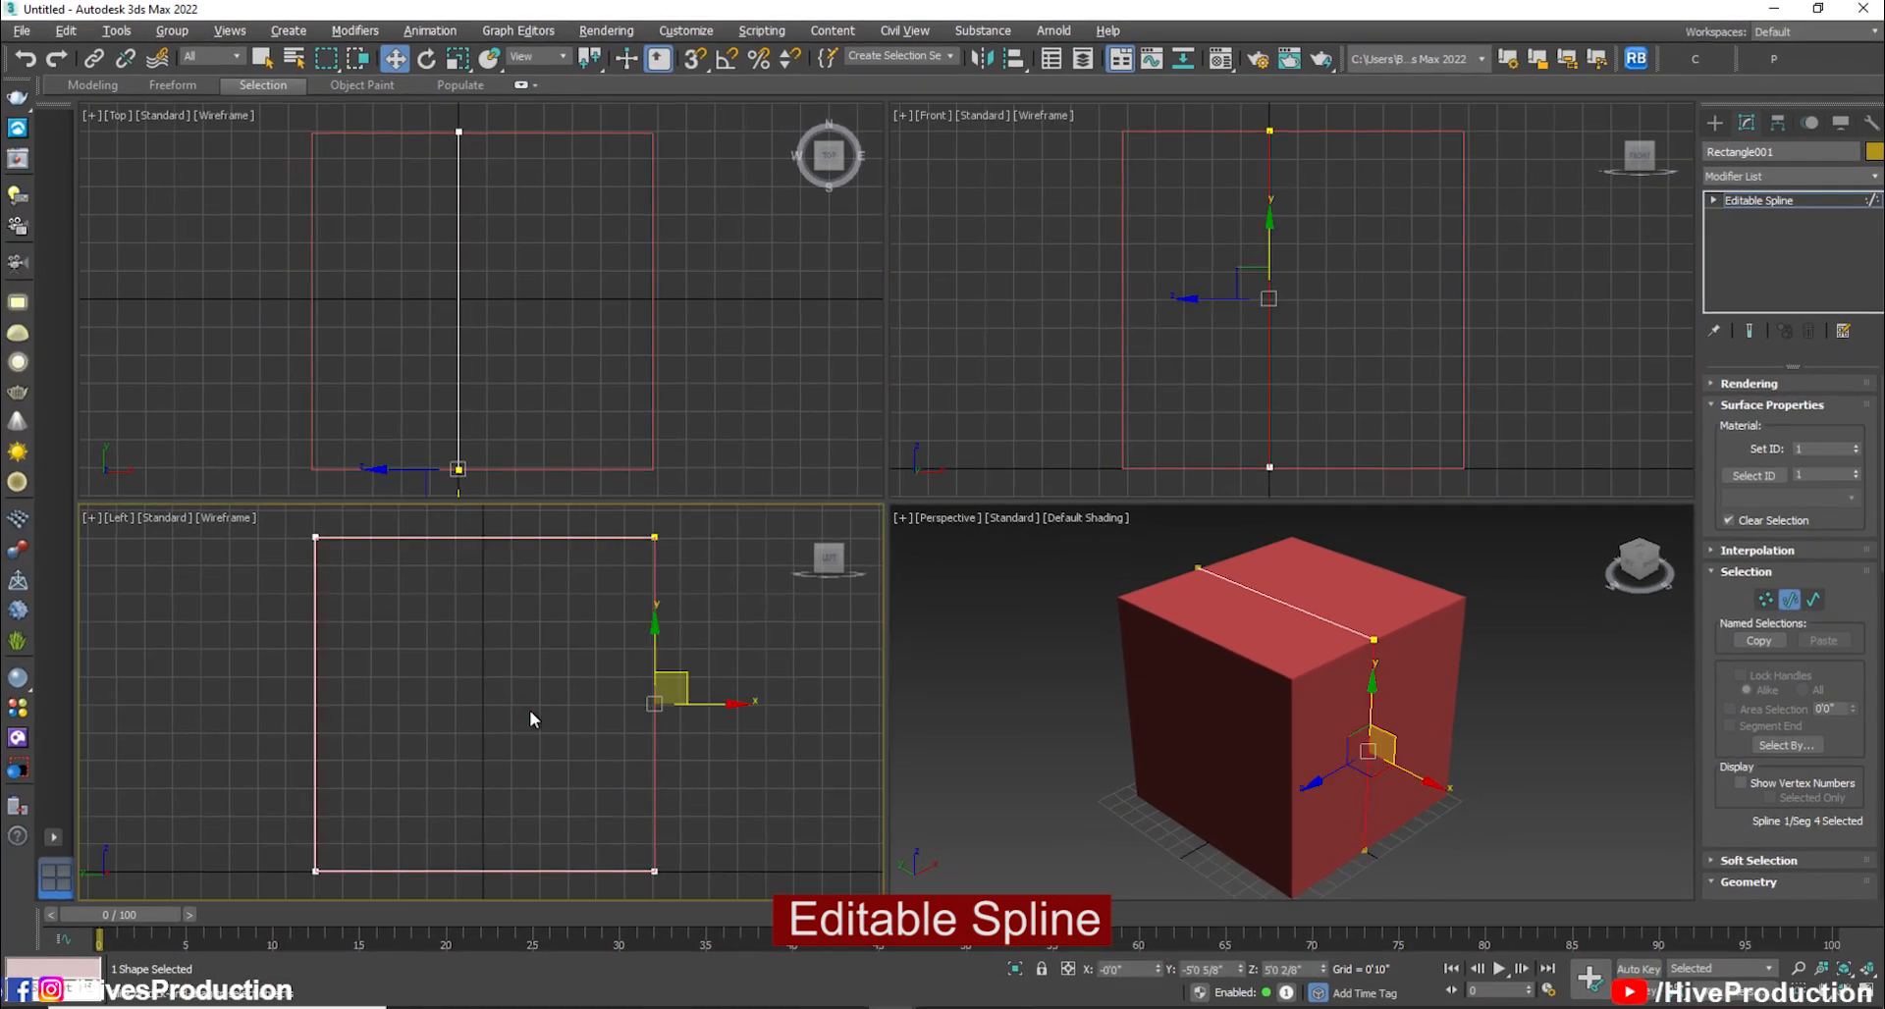
left_click(434, 742)
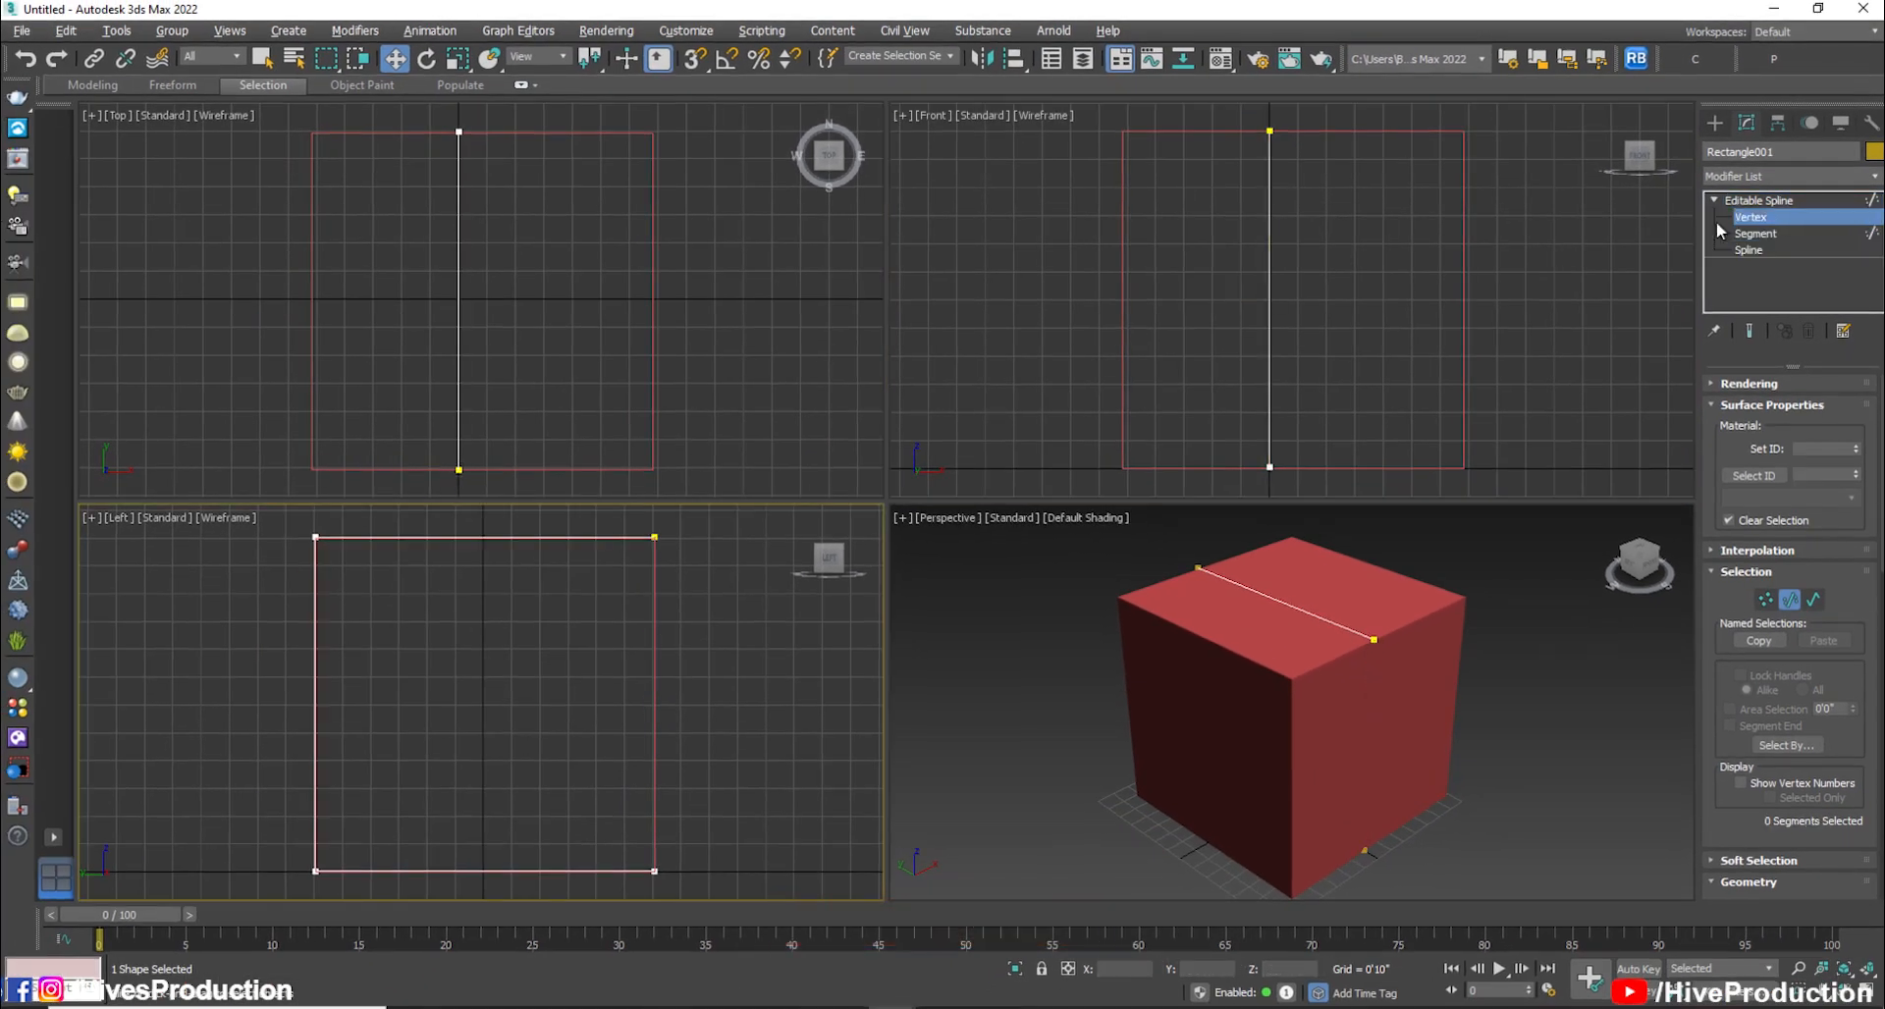
Fillet the two corner vertices on the closed side of the C-shaped spline
left_click(1752, 218)
left_click(316, 537)
scroll(1741, 504, "down", 8)
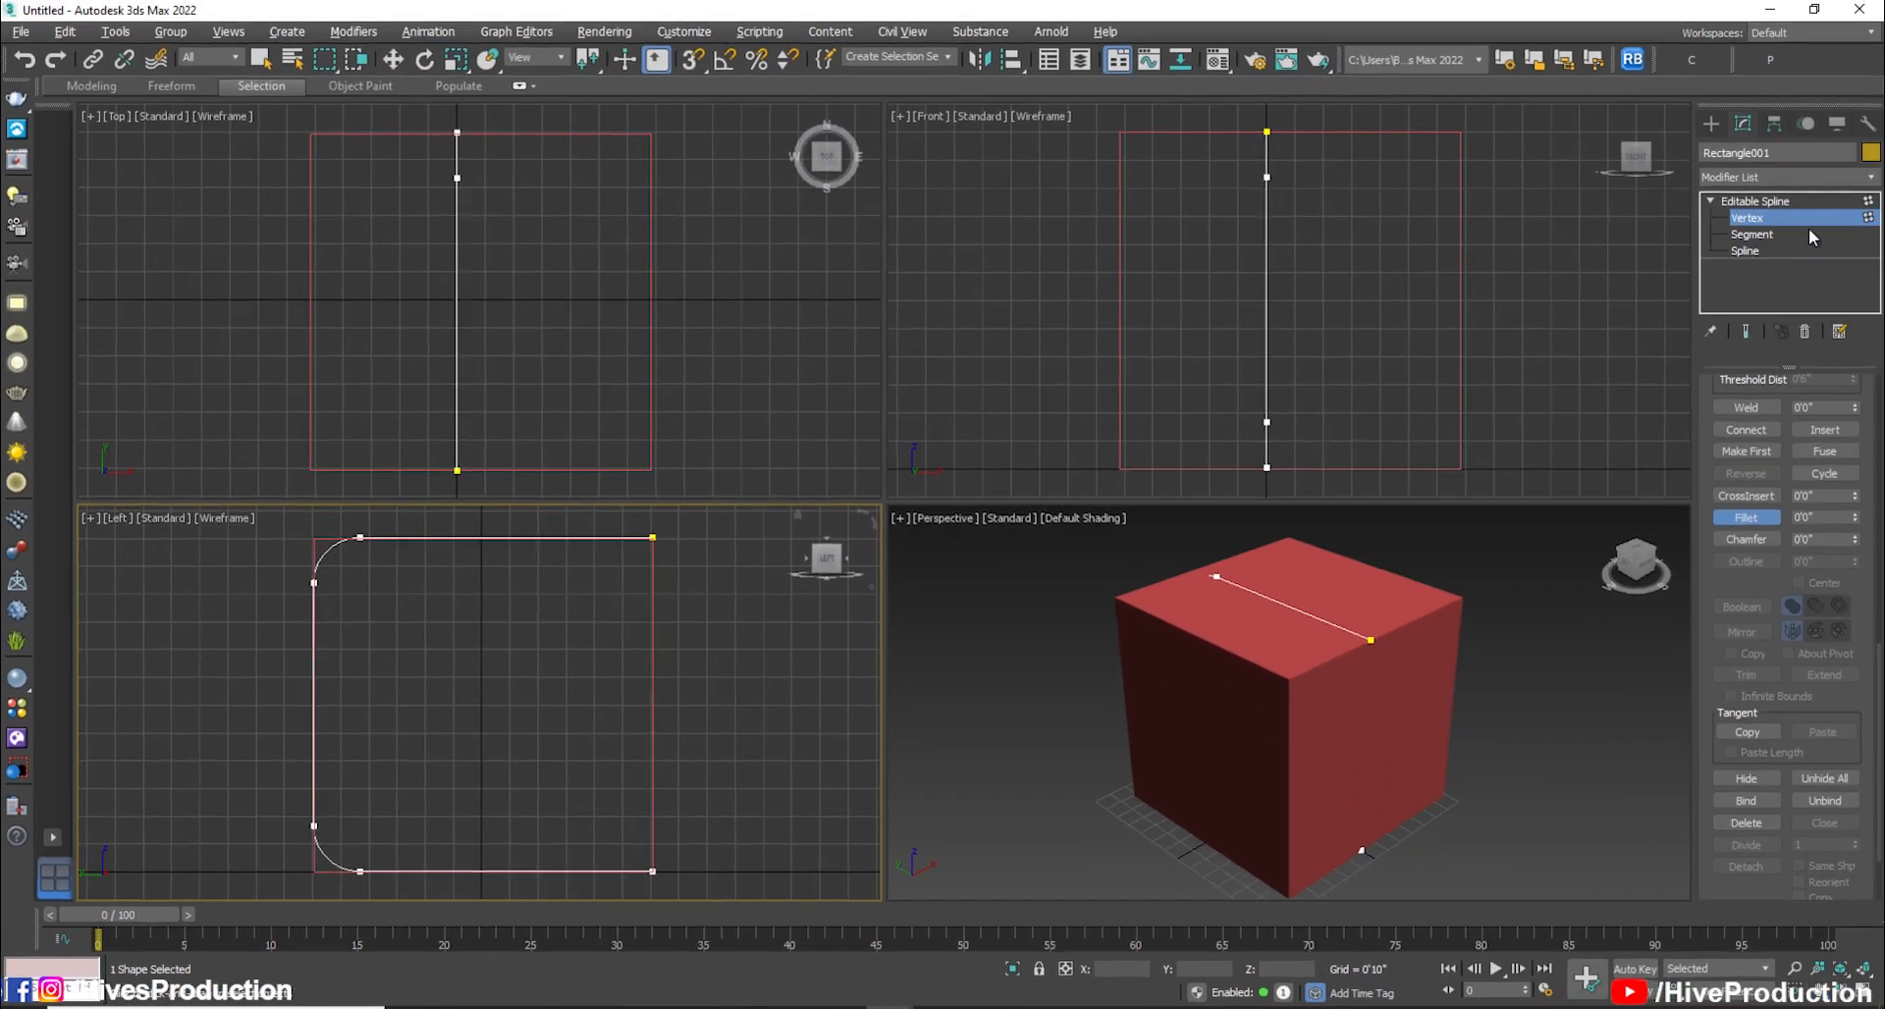
Outline the C-shaped spline inward by about 0'6 4/8" and return to the whole-shape level
left_click(1752, 250)
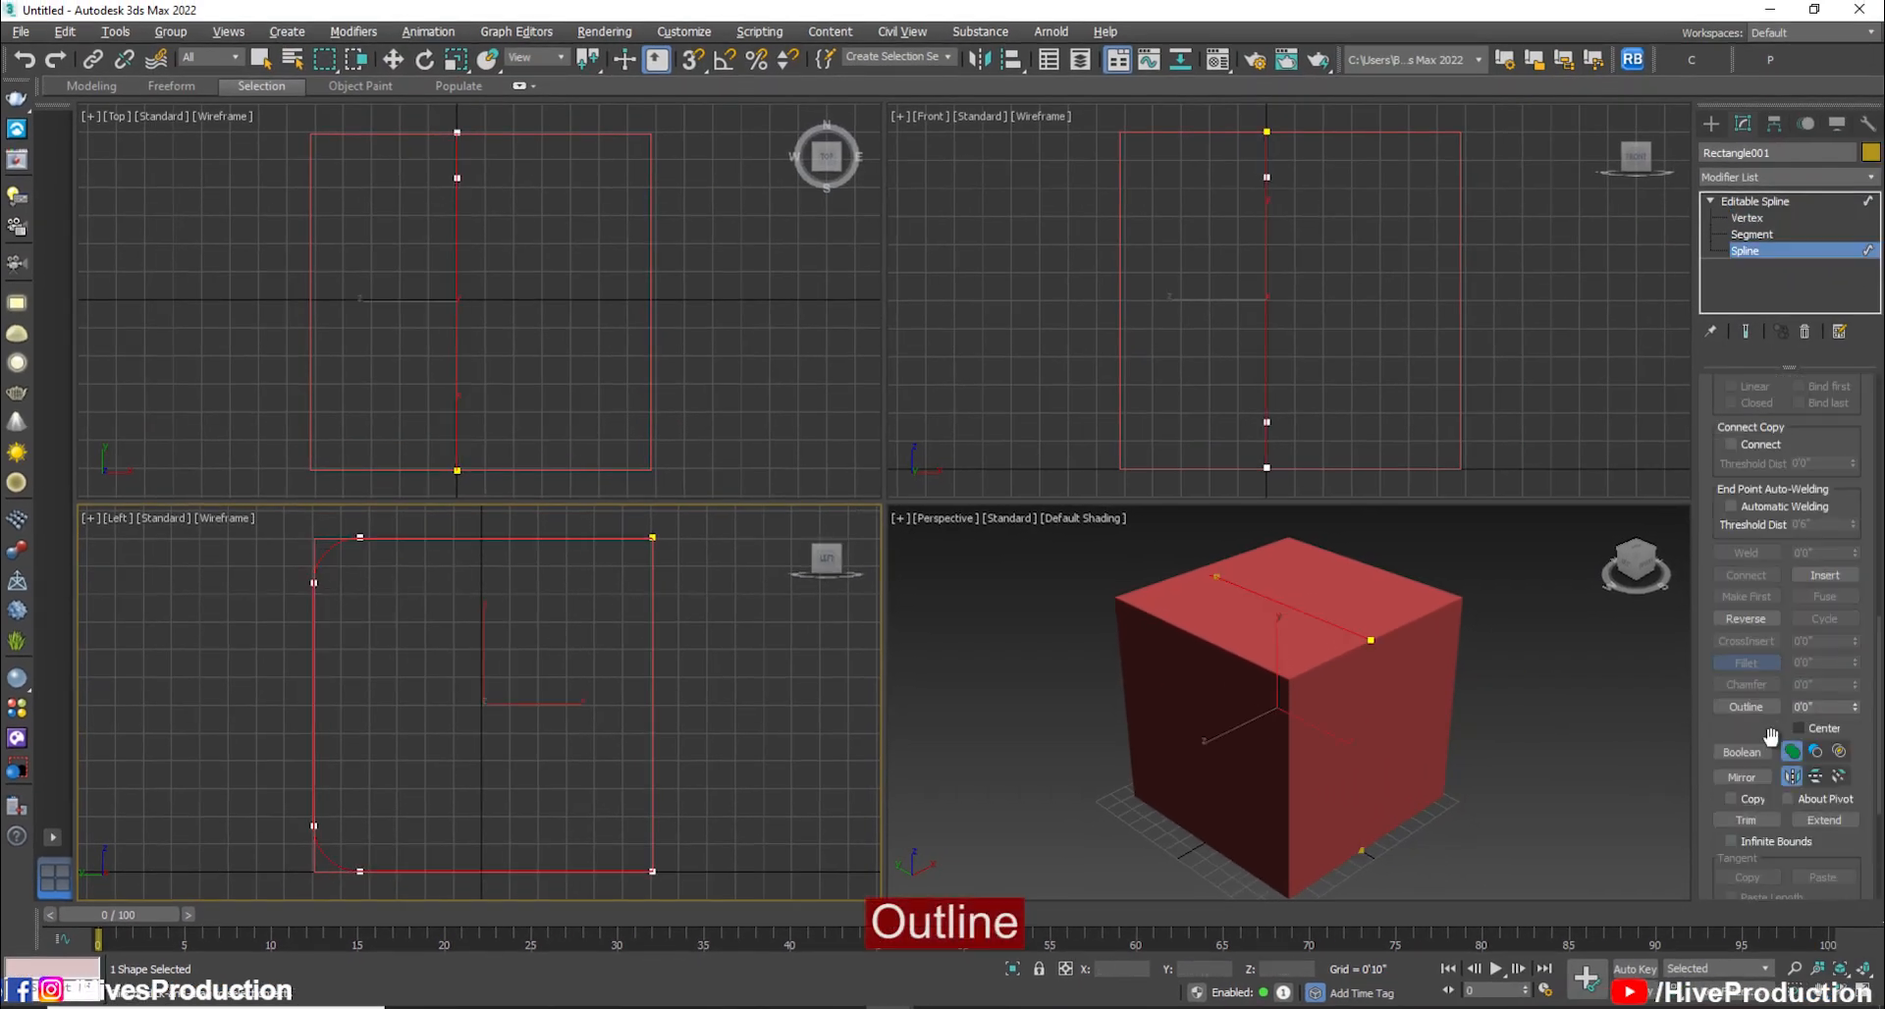
left_click_drag(321, 552, 312, 533)
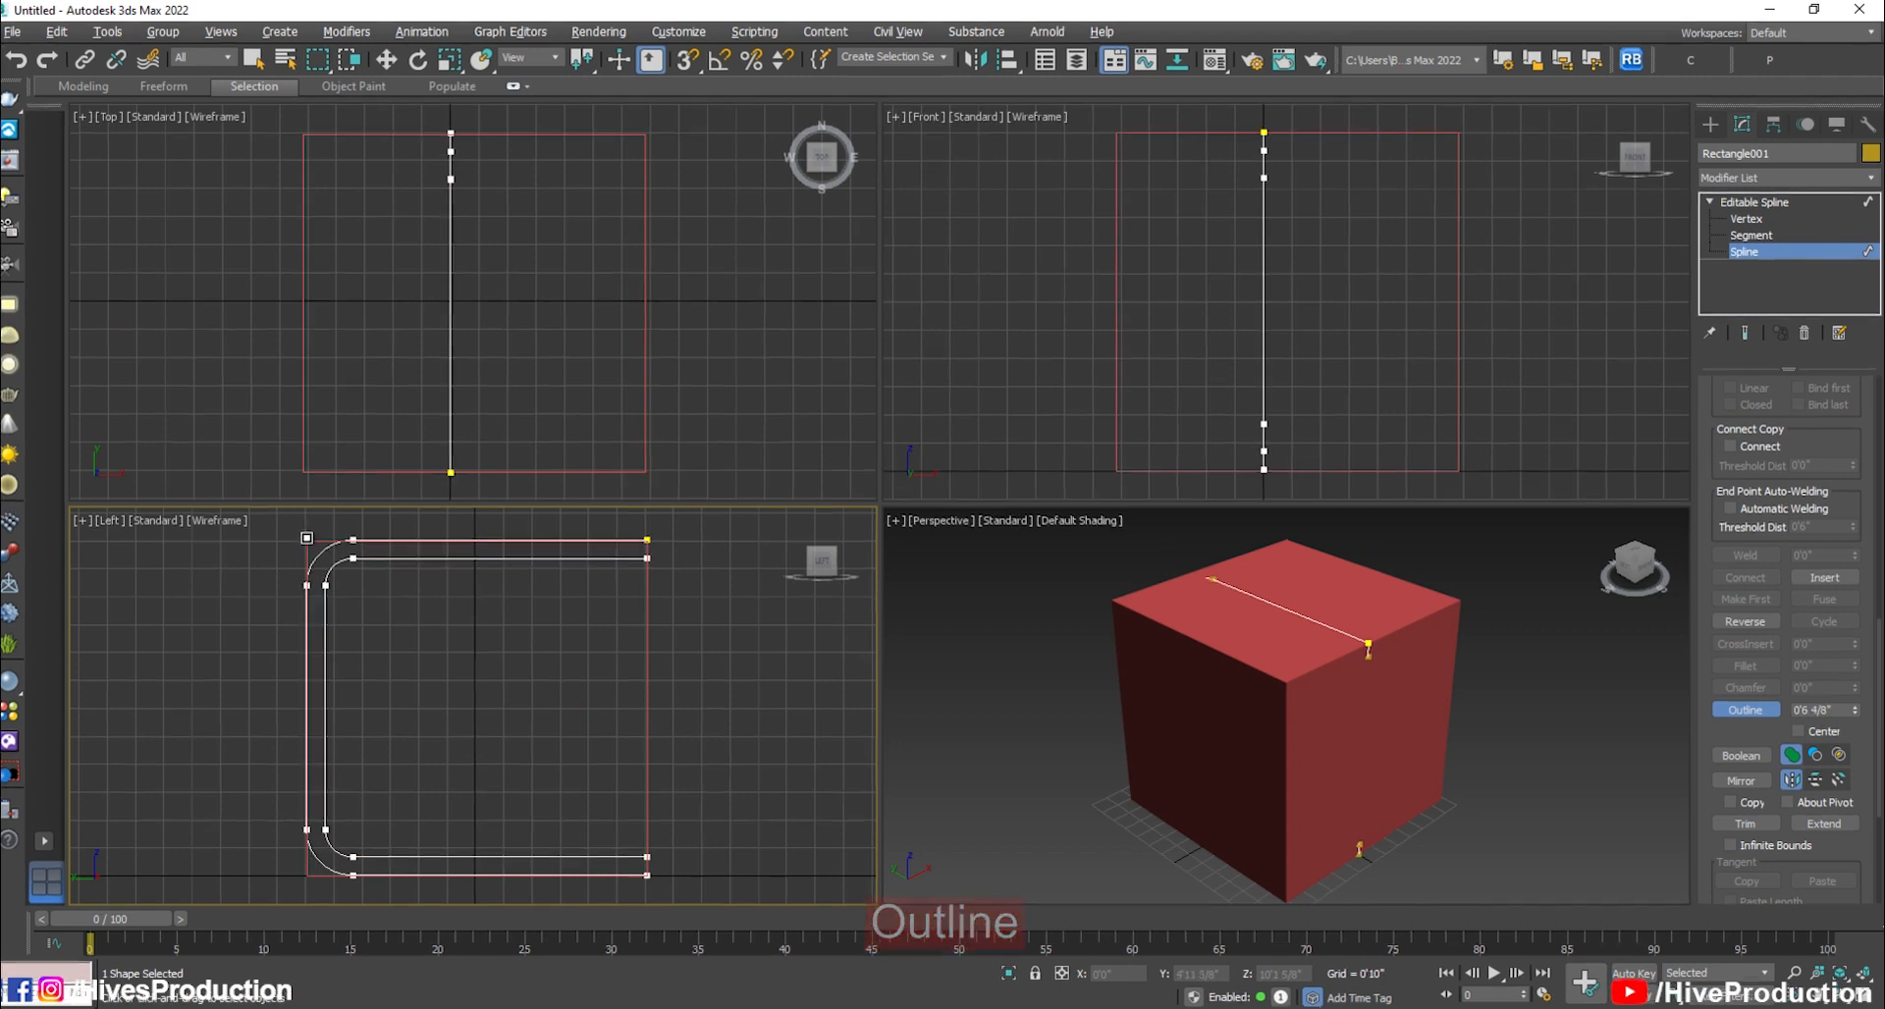
left_click(1752, 200)
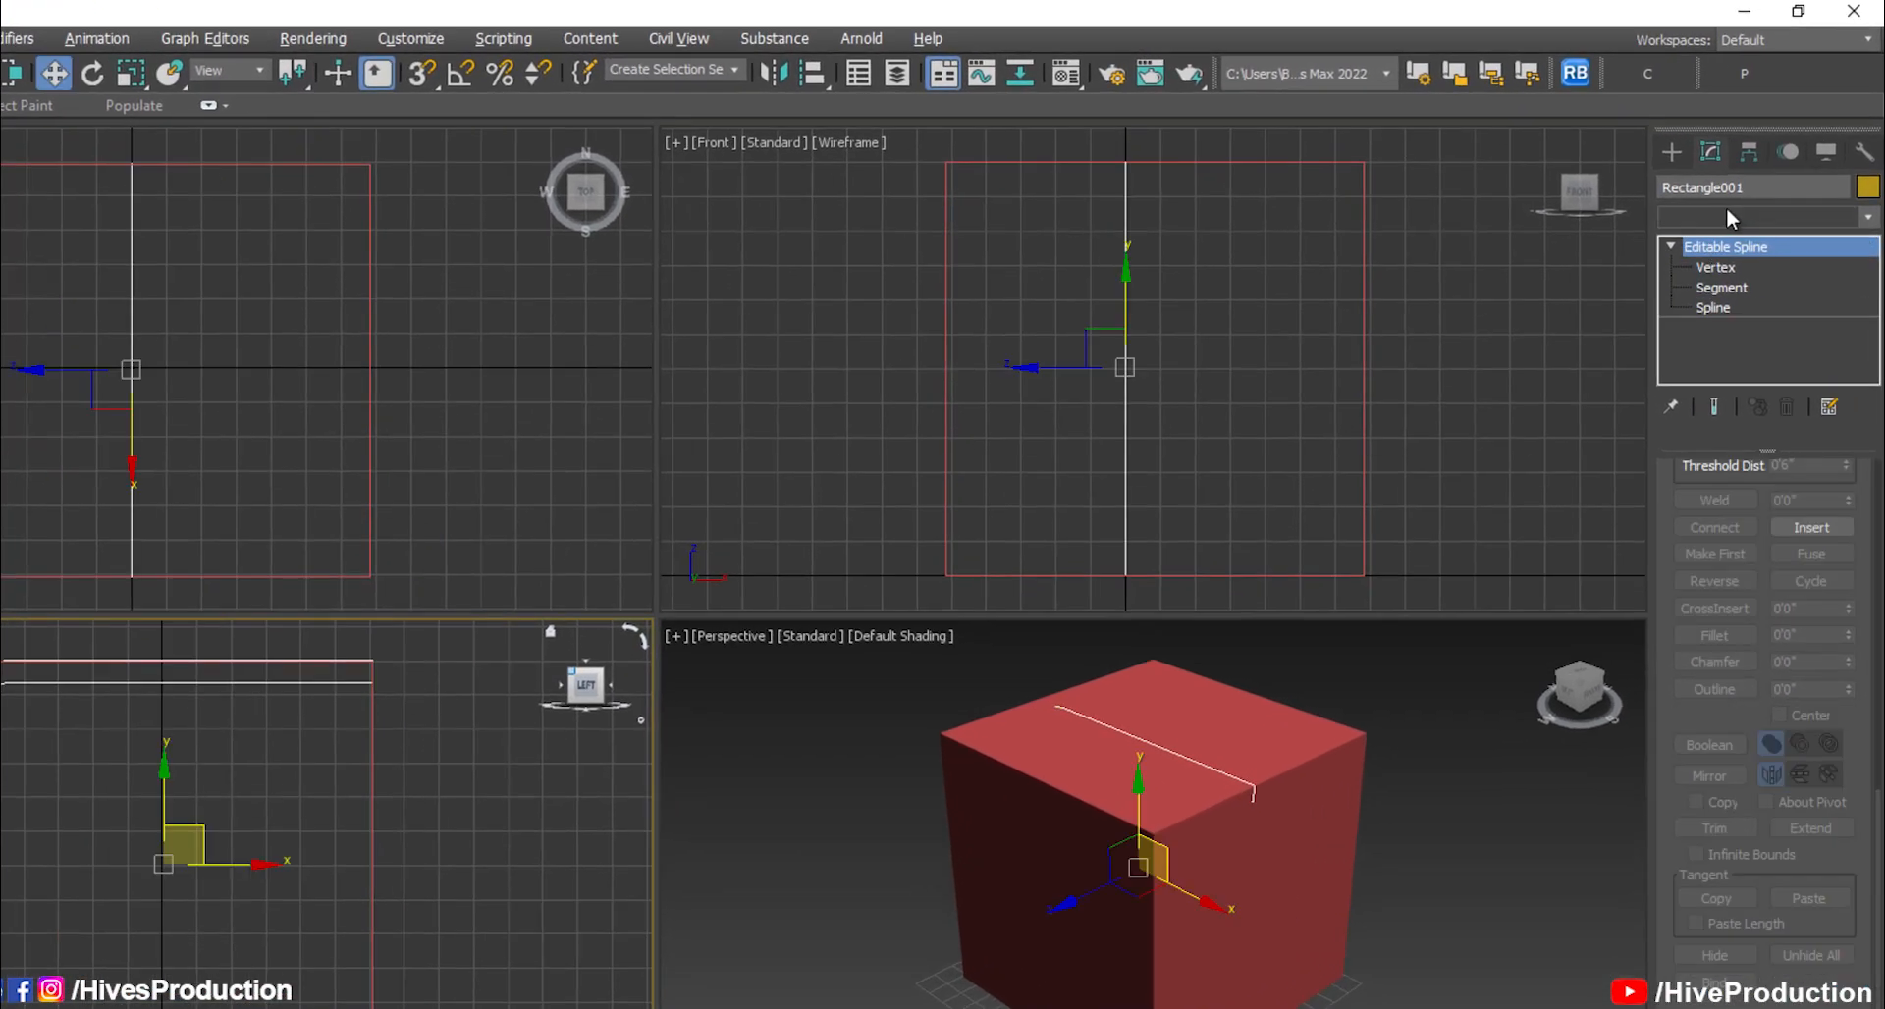
Extrude the outlined profile by 9'11 4/8" and move it along X so it spans the box's width
left_click(1726, 216)
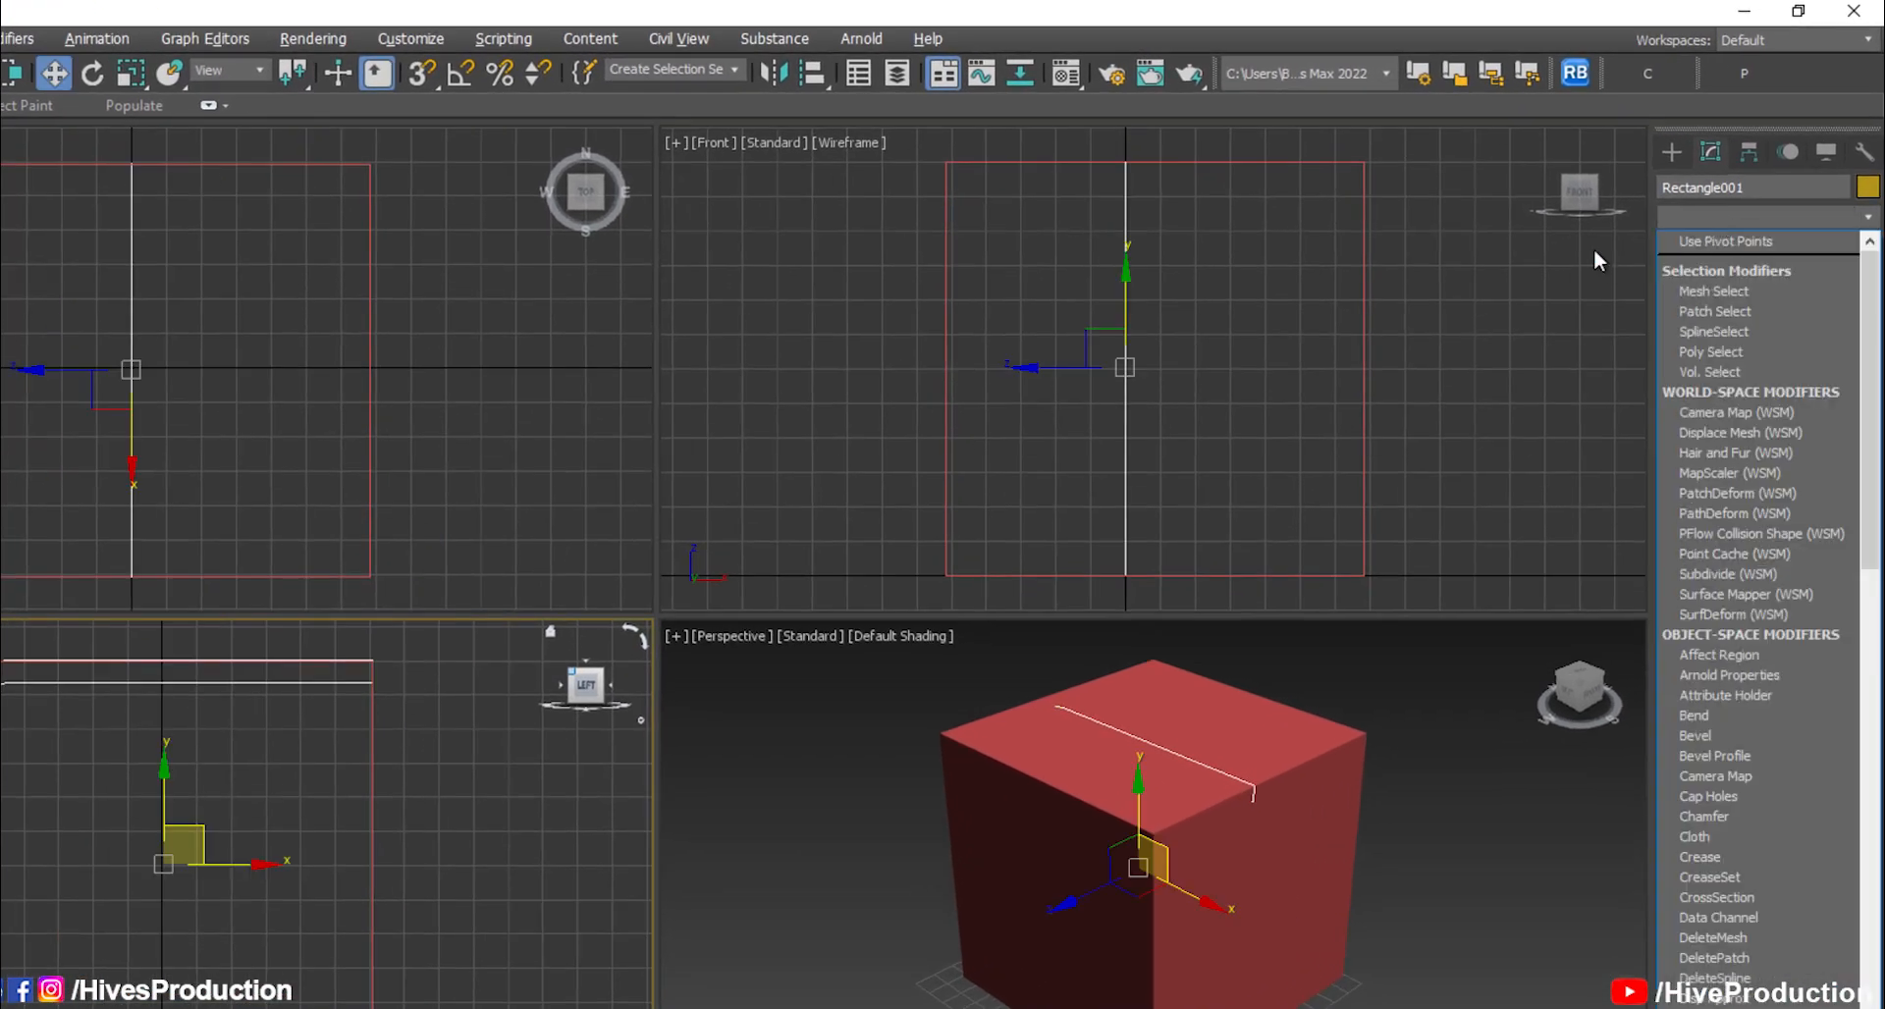
key("e")
left_click(1704, 336)
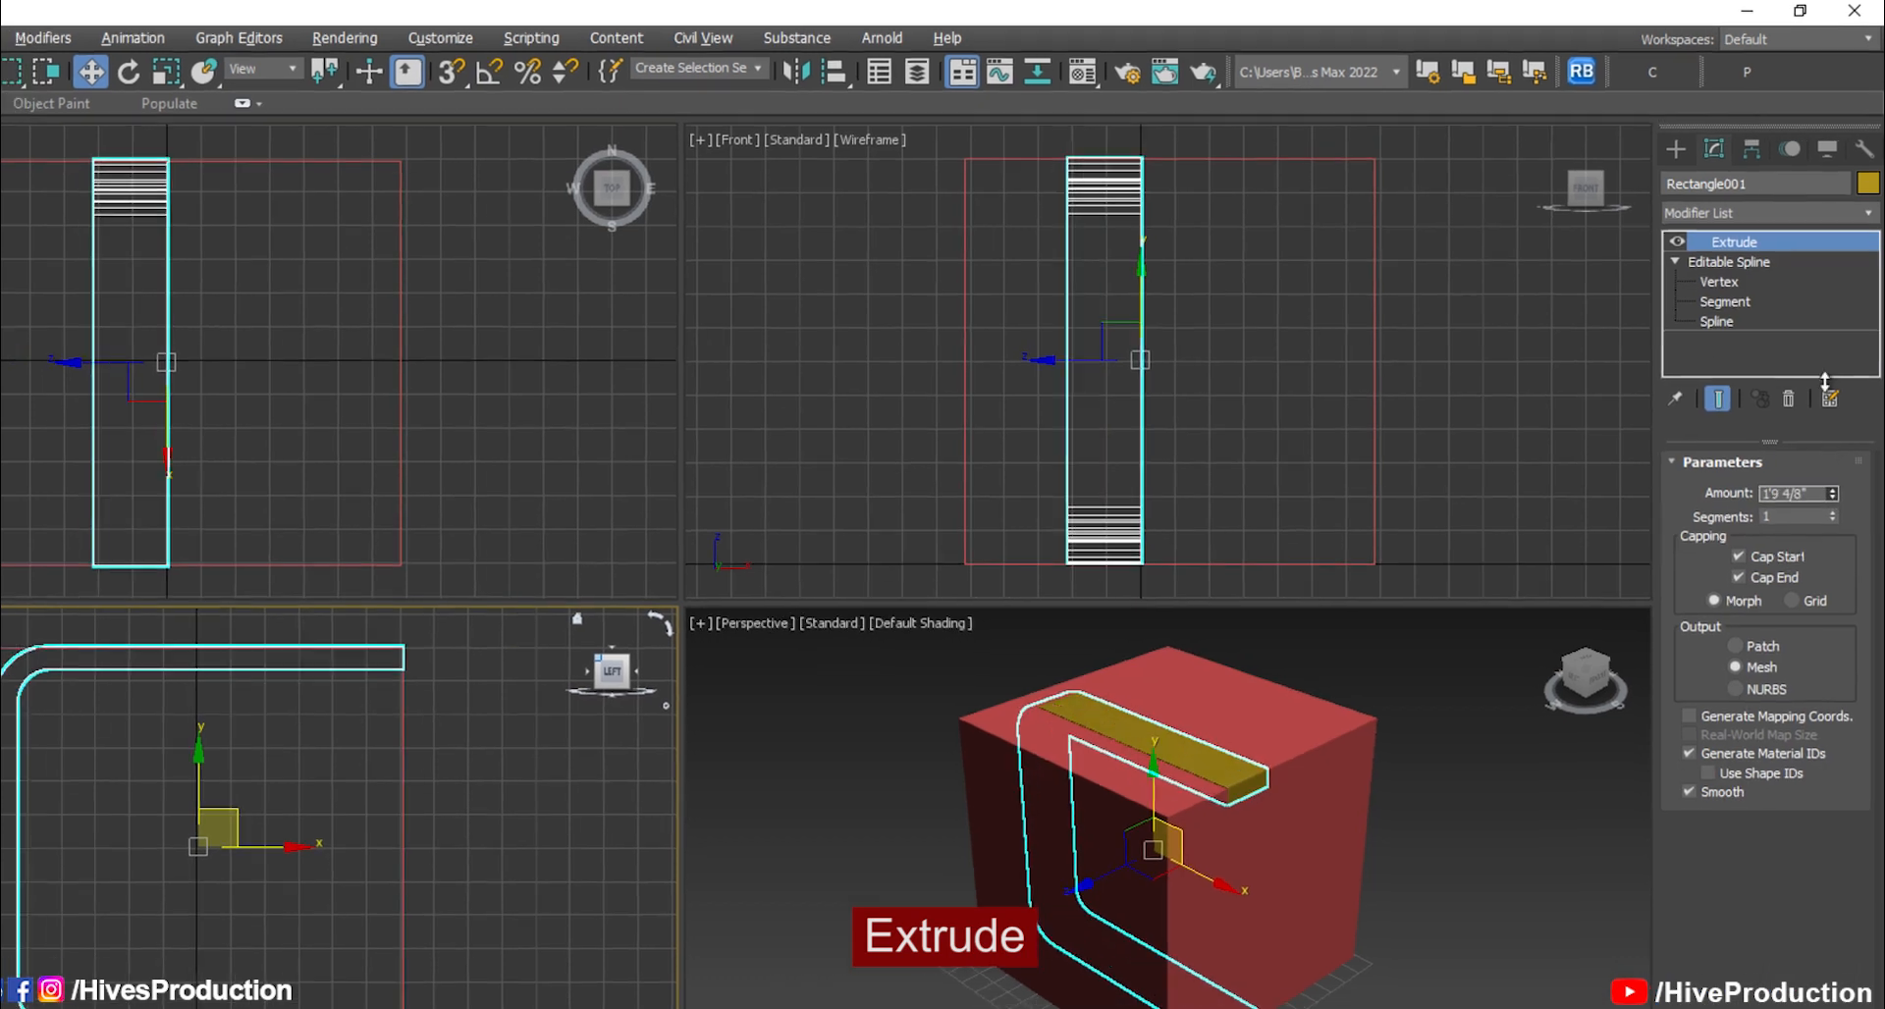
left_click_drag(1825, 381, 1822, 157)
left_click(1124, 306)
left_click_drag(1231, 363, 1468, 398)
left_click_drag(1836, 409, 1800, 306)
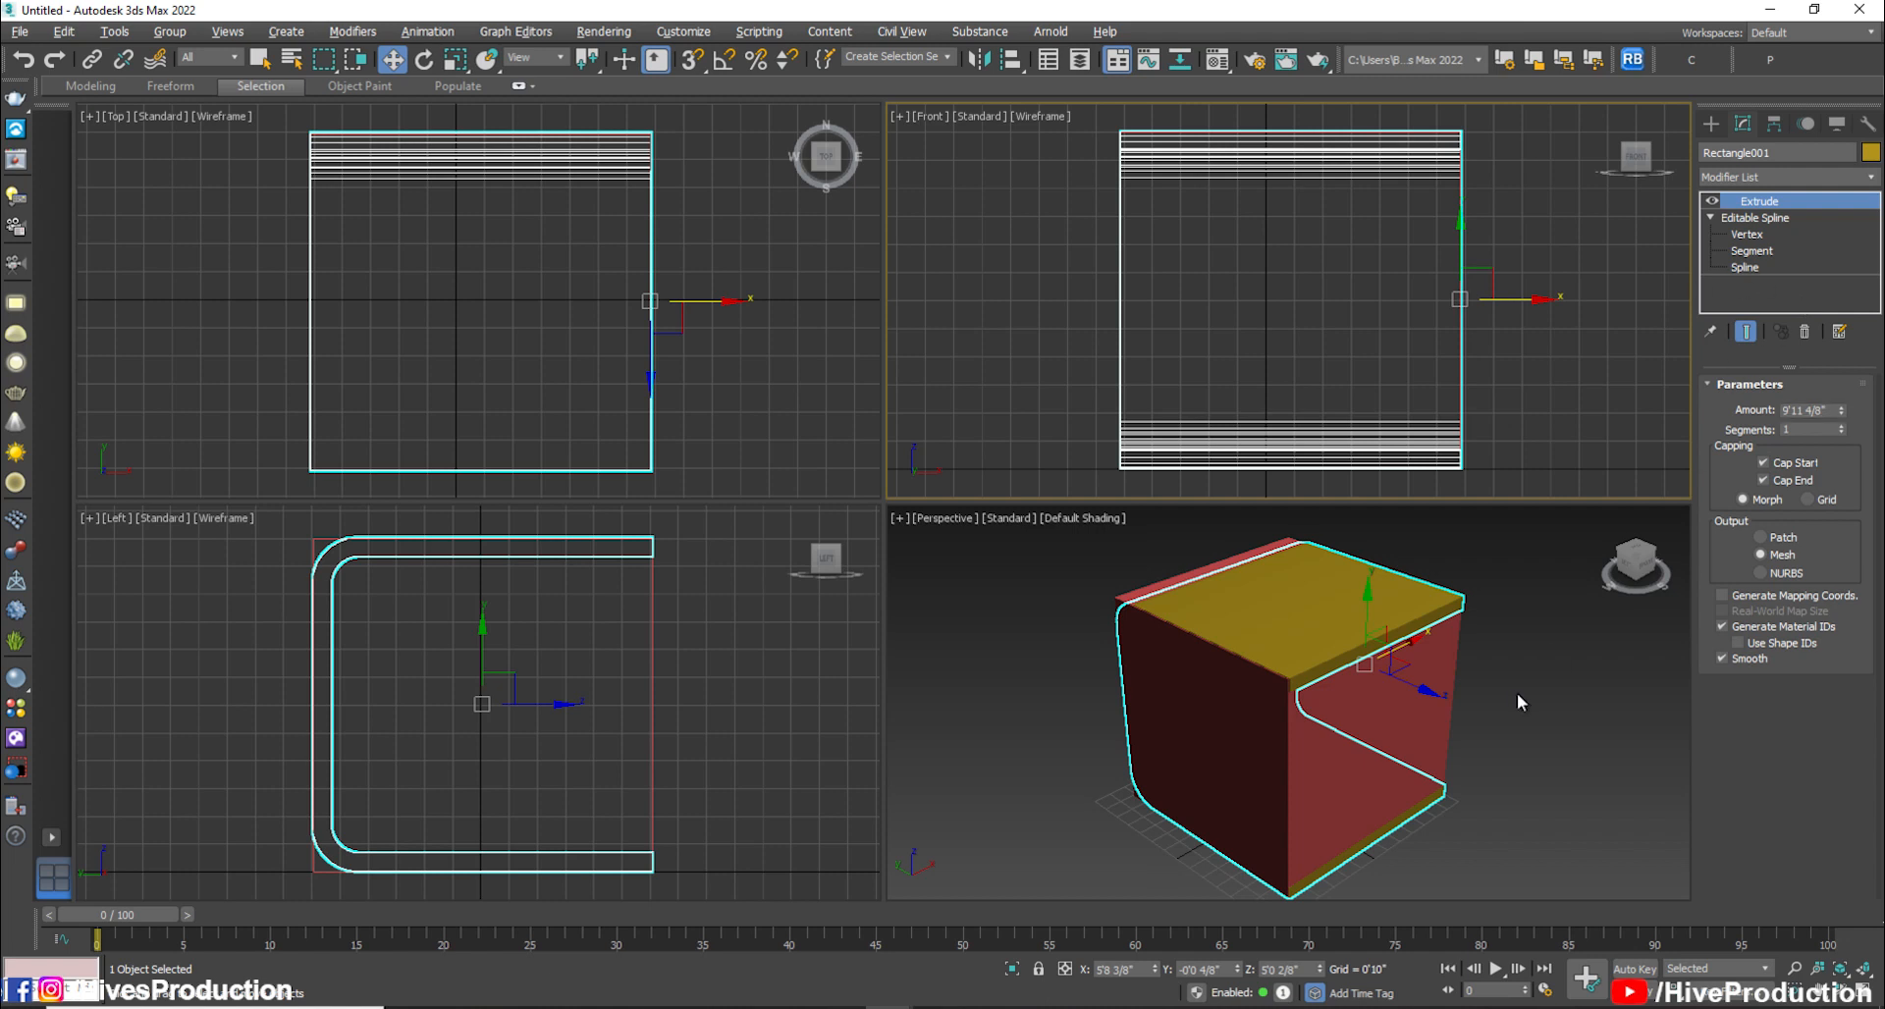
Delete the red reference box and select the remaining C-shaped body
left_click(1384, 774)
key("Delete")
left_click(1219, 624)
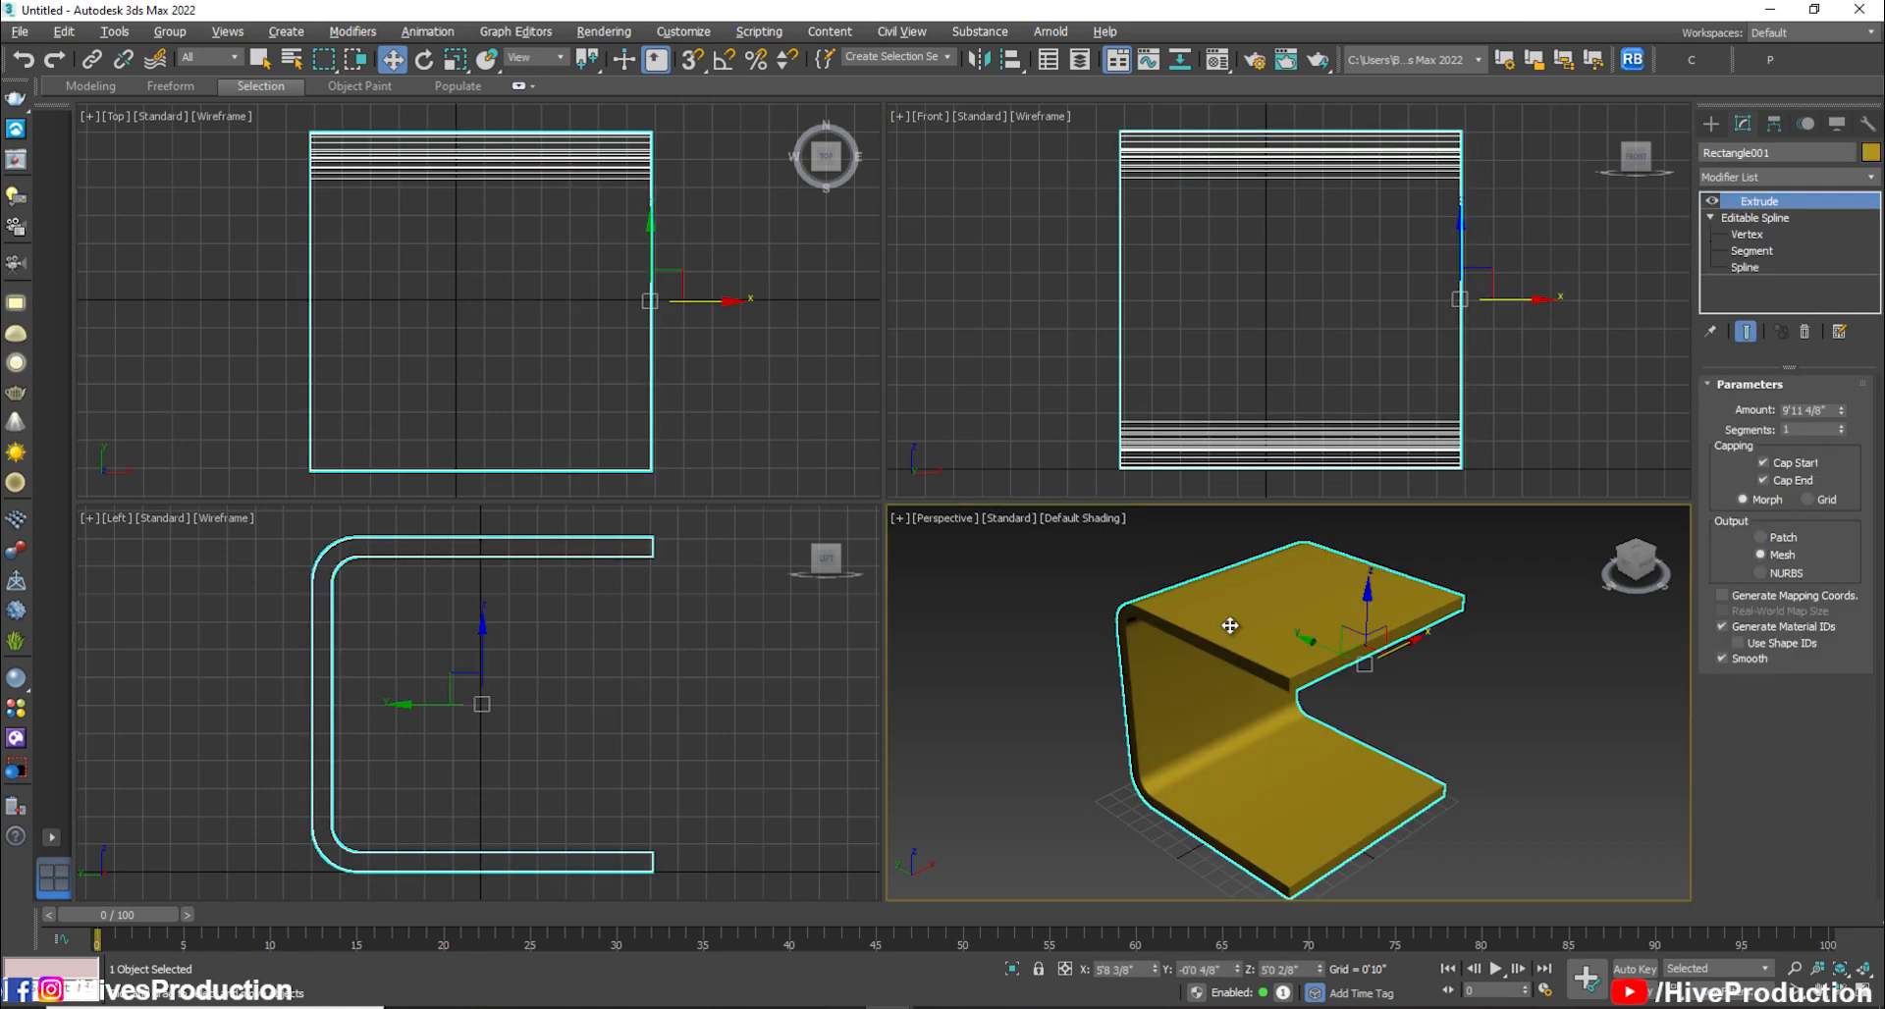
Convert the extruded C-shaped body to an editable poly
key("alt+w")
scroll(896, 538, "up", 3)
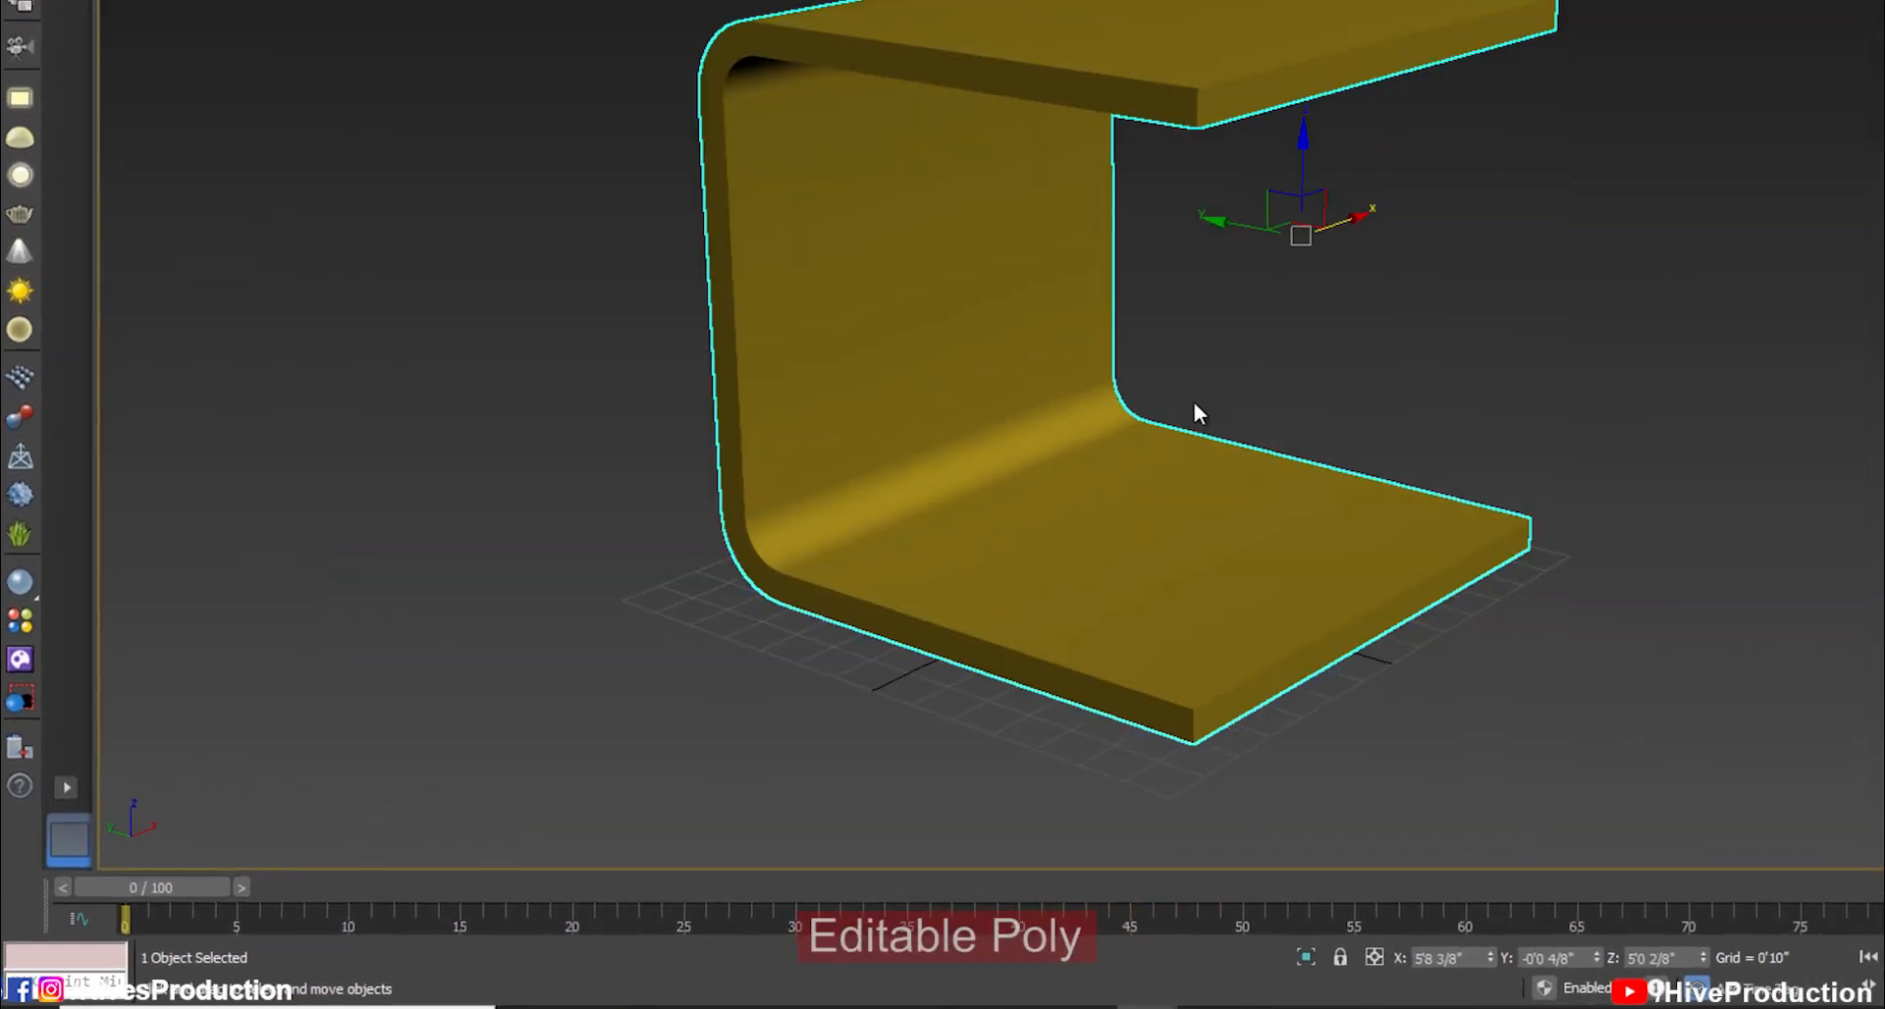
right_click(859, 526)
mouse_move(913, 800)
left_click(1168, 814)
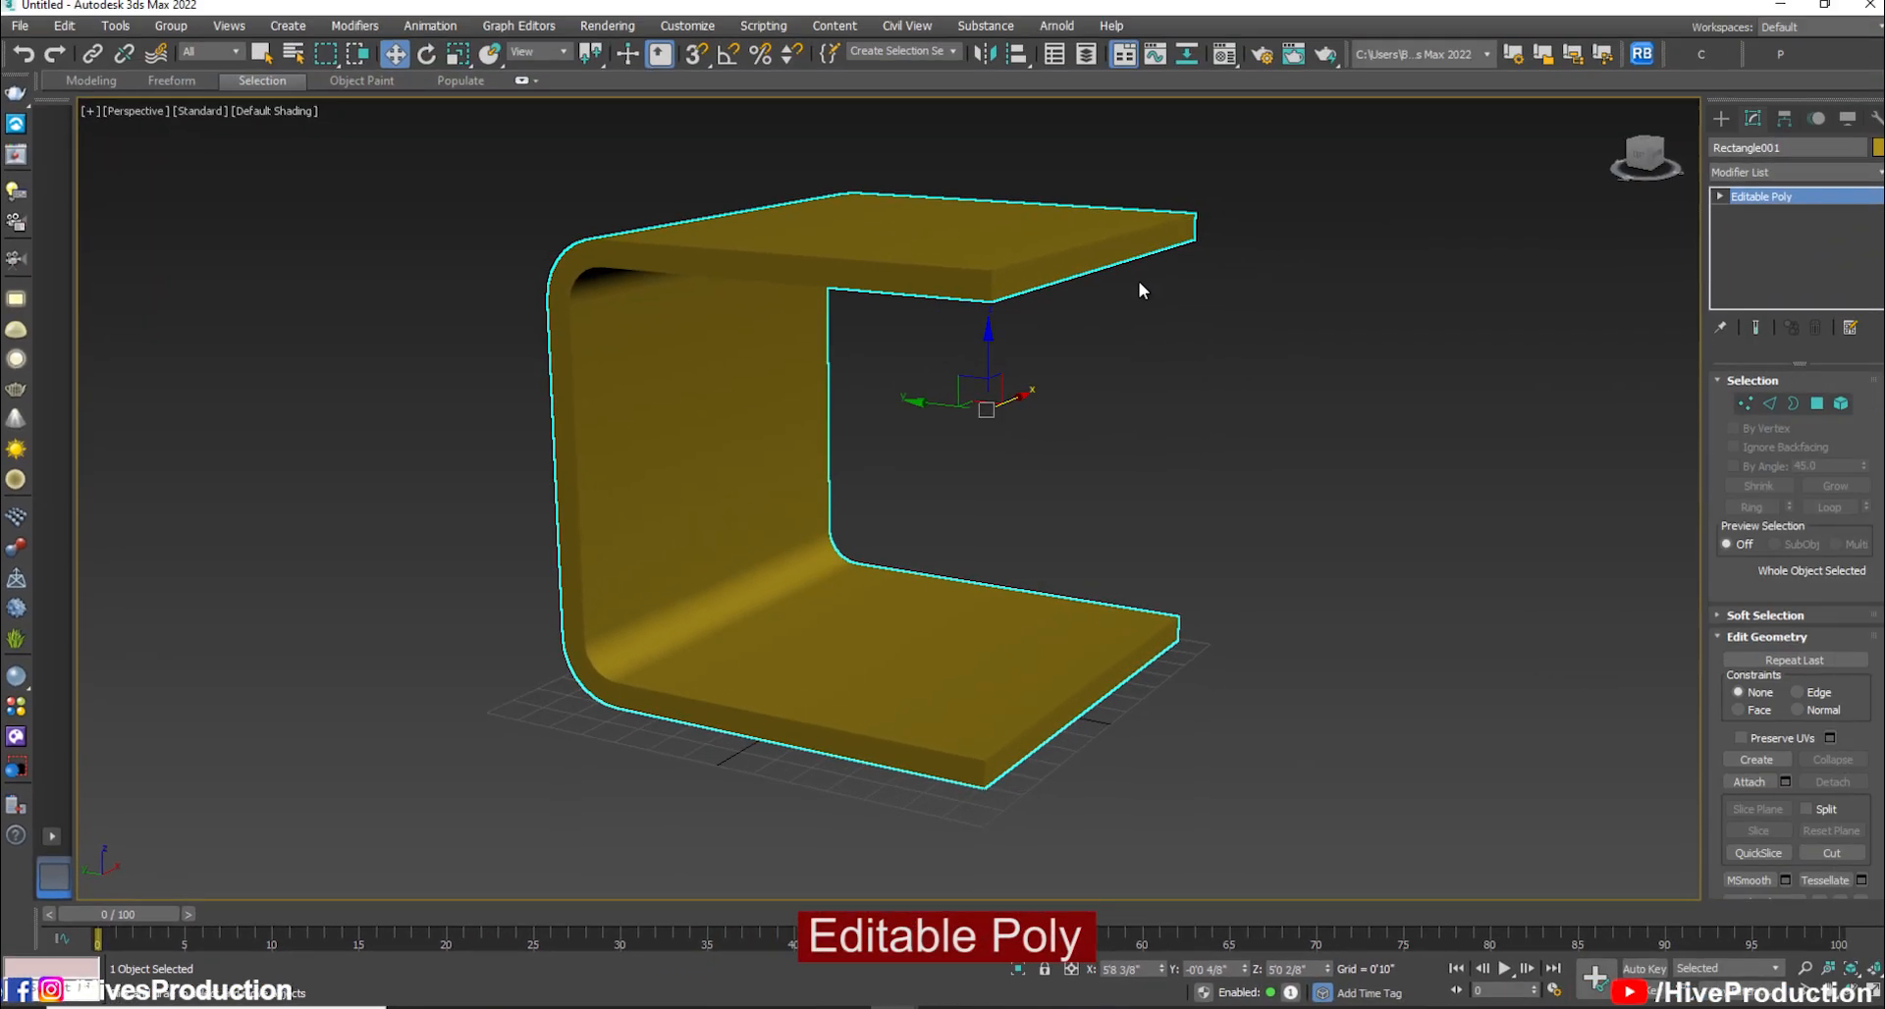
Chamfer the four short vertical edges at the open ends of both plates by about 0'7 6/8" with 4 segments
left_click(1787, 398)
scroll(1042, 300, "up", 3)
left_click(982, 285)
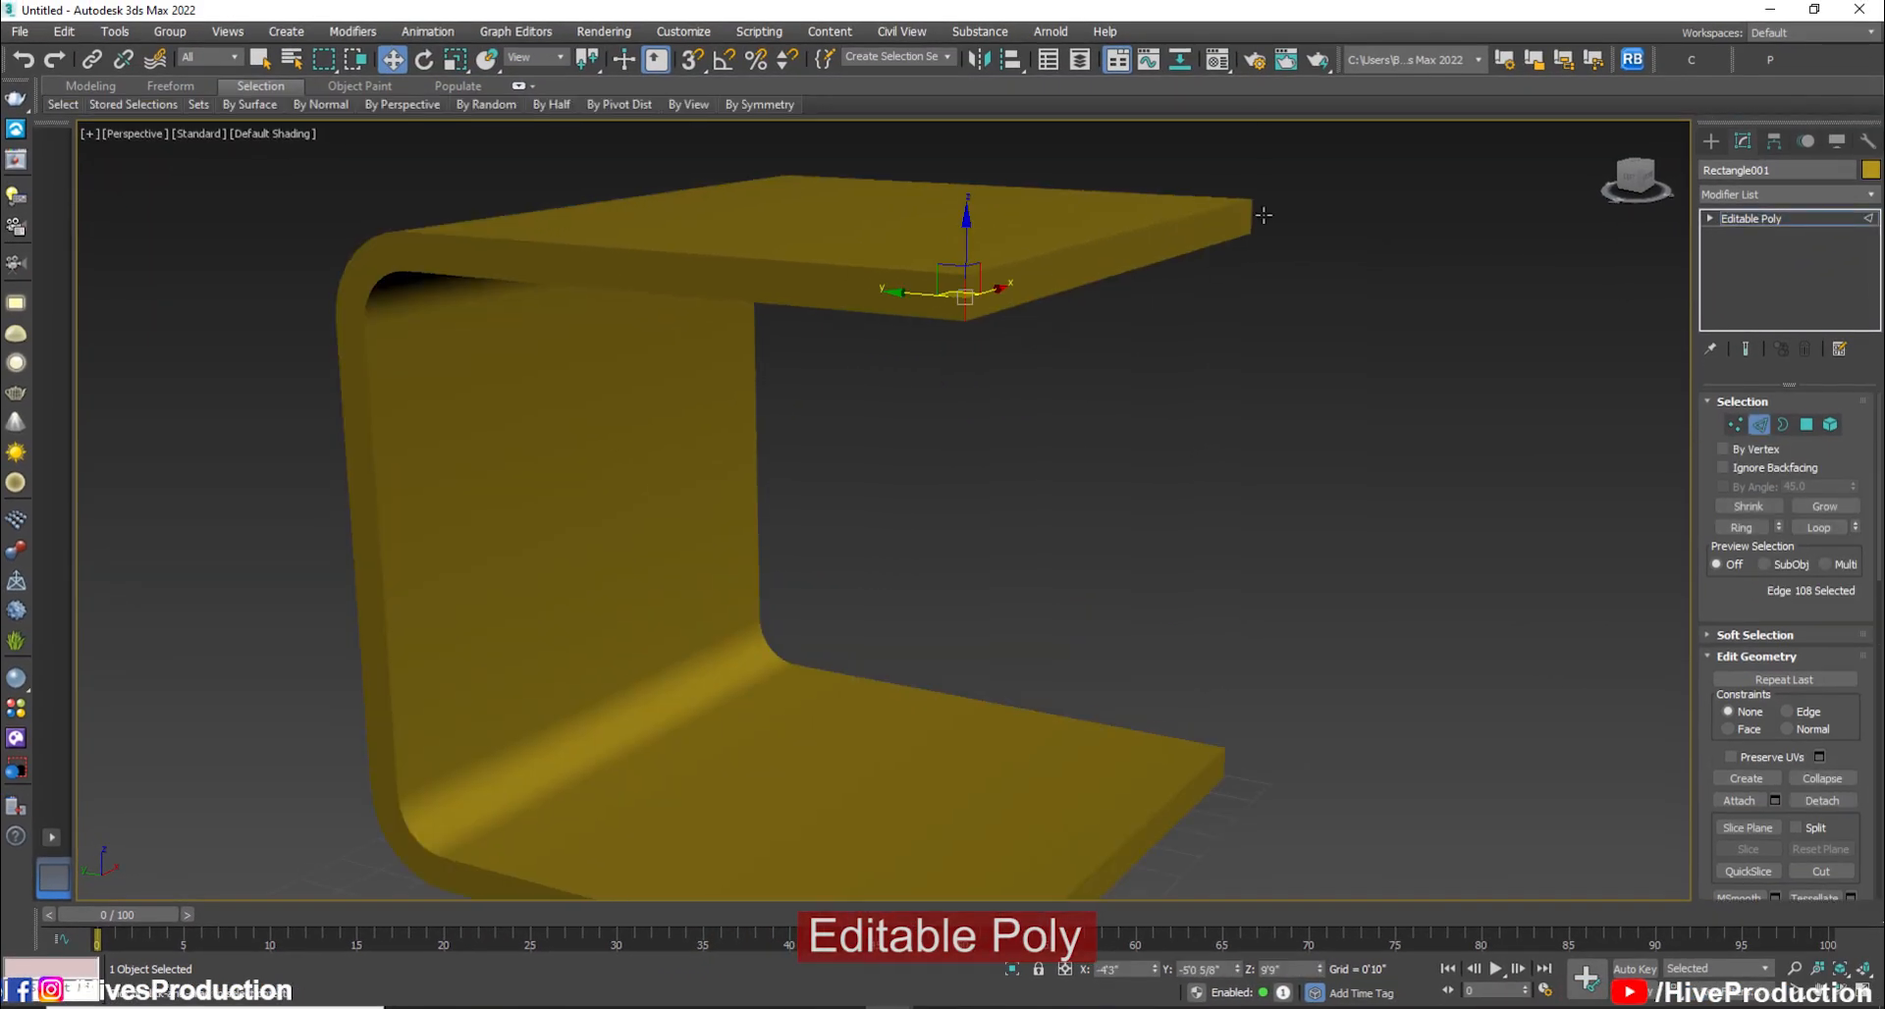
left_click(1261, 214)
middle_click_drag(1065, 879, 1110, 648)
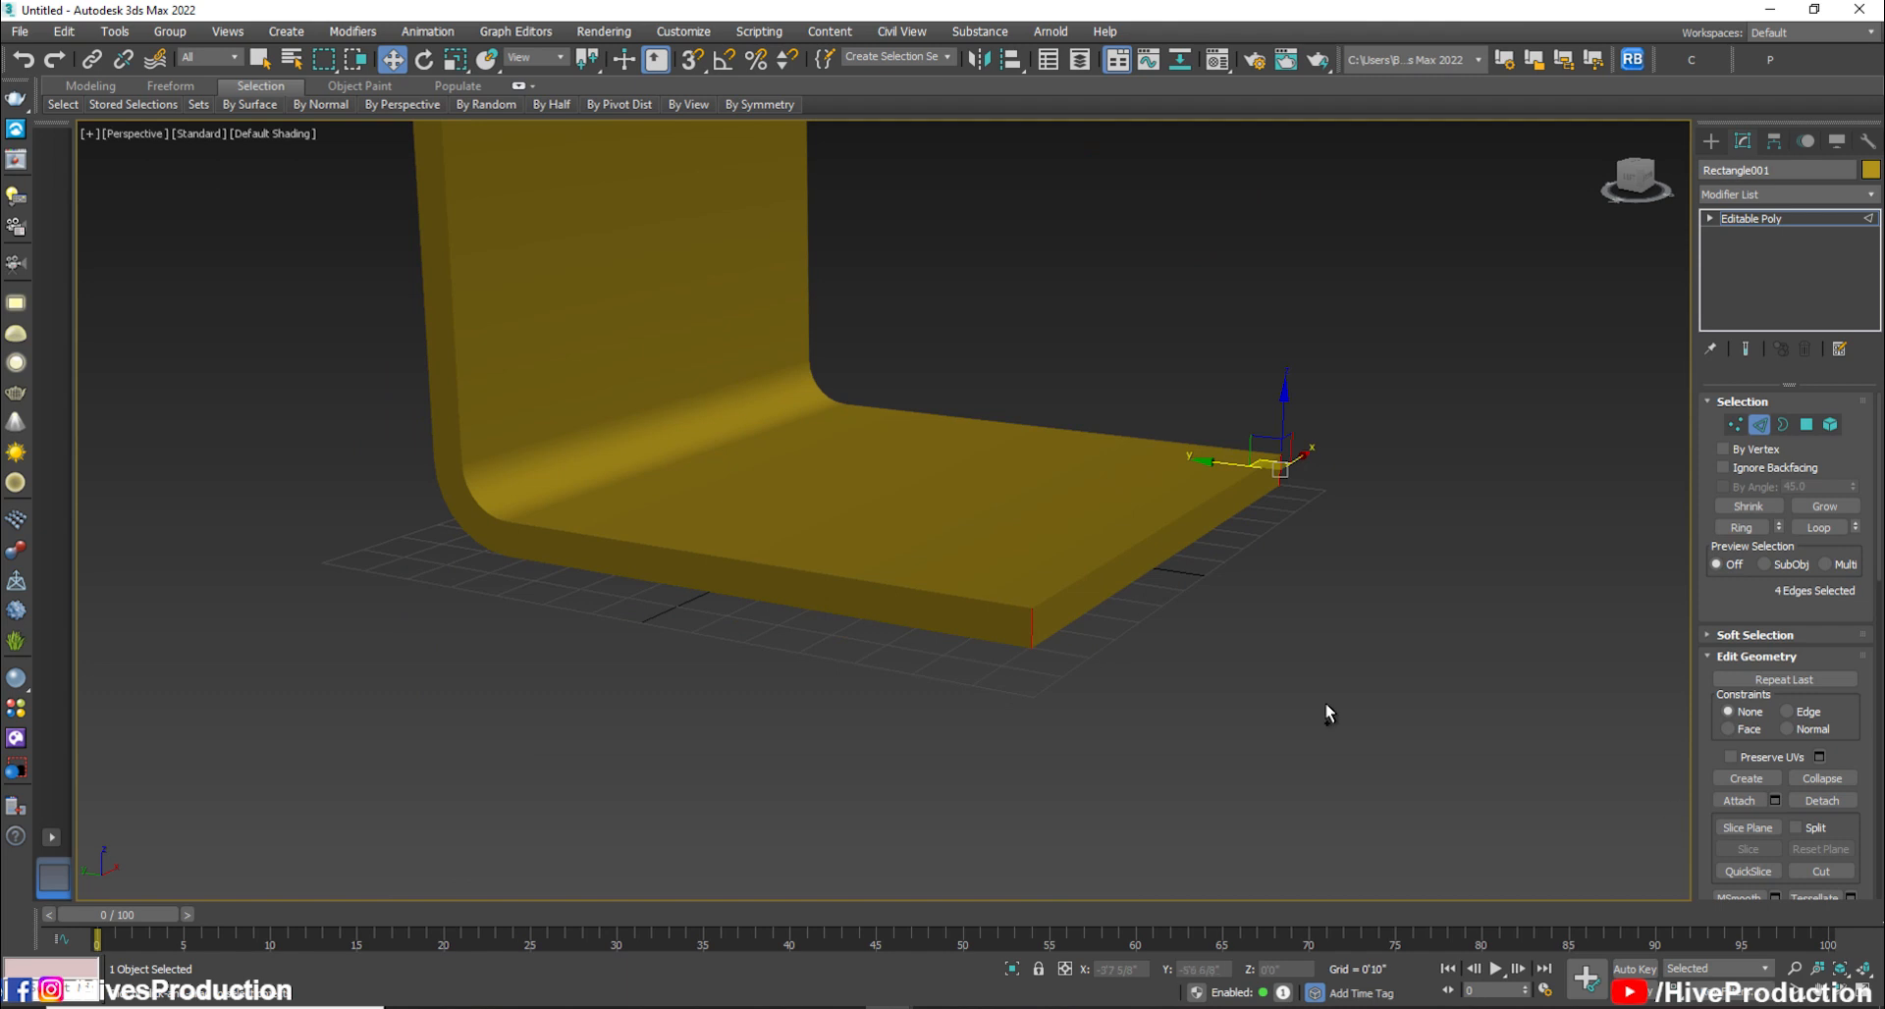
scroll(1757, 707, "down", 8)
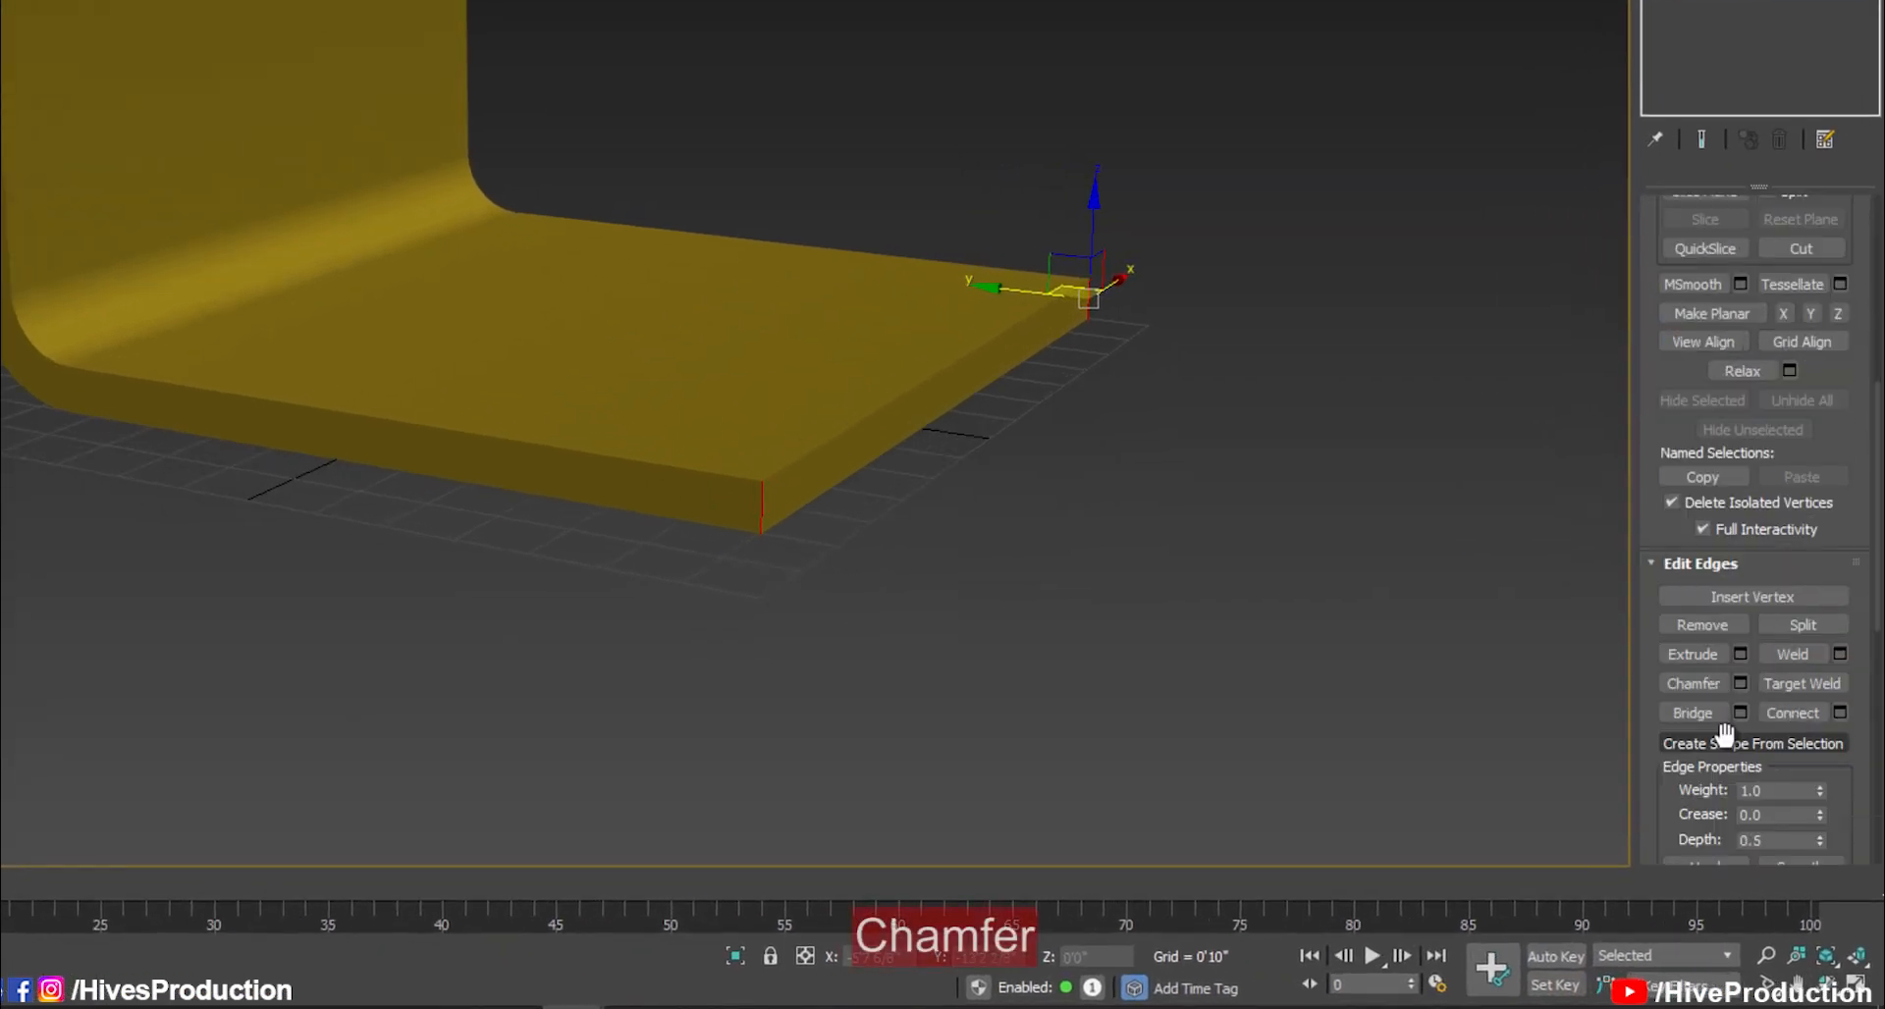
scroll(1725, 734, "down", 2)
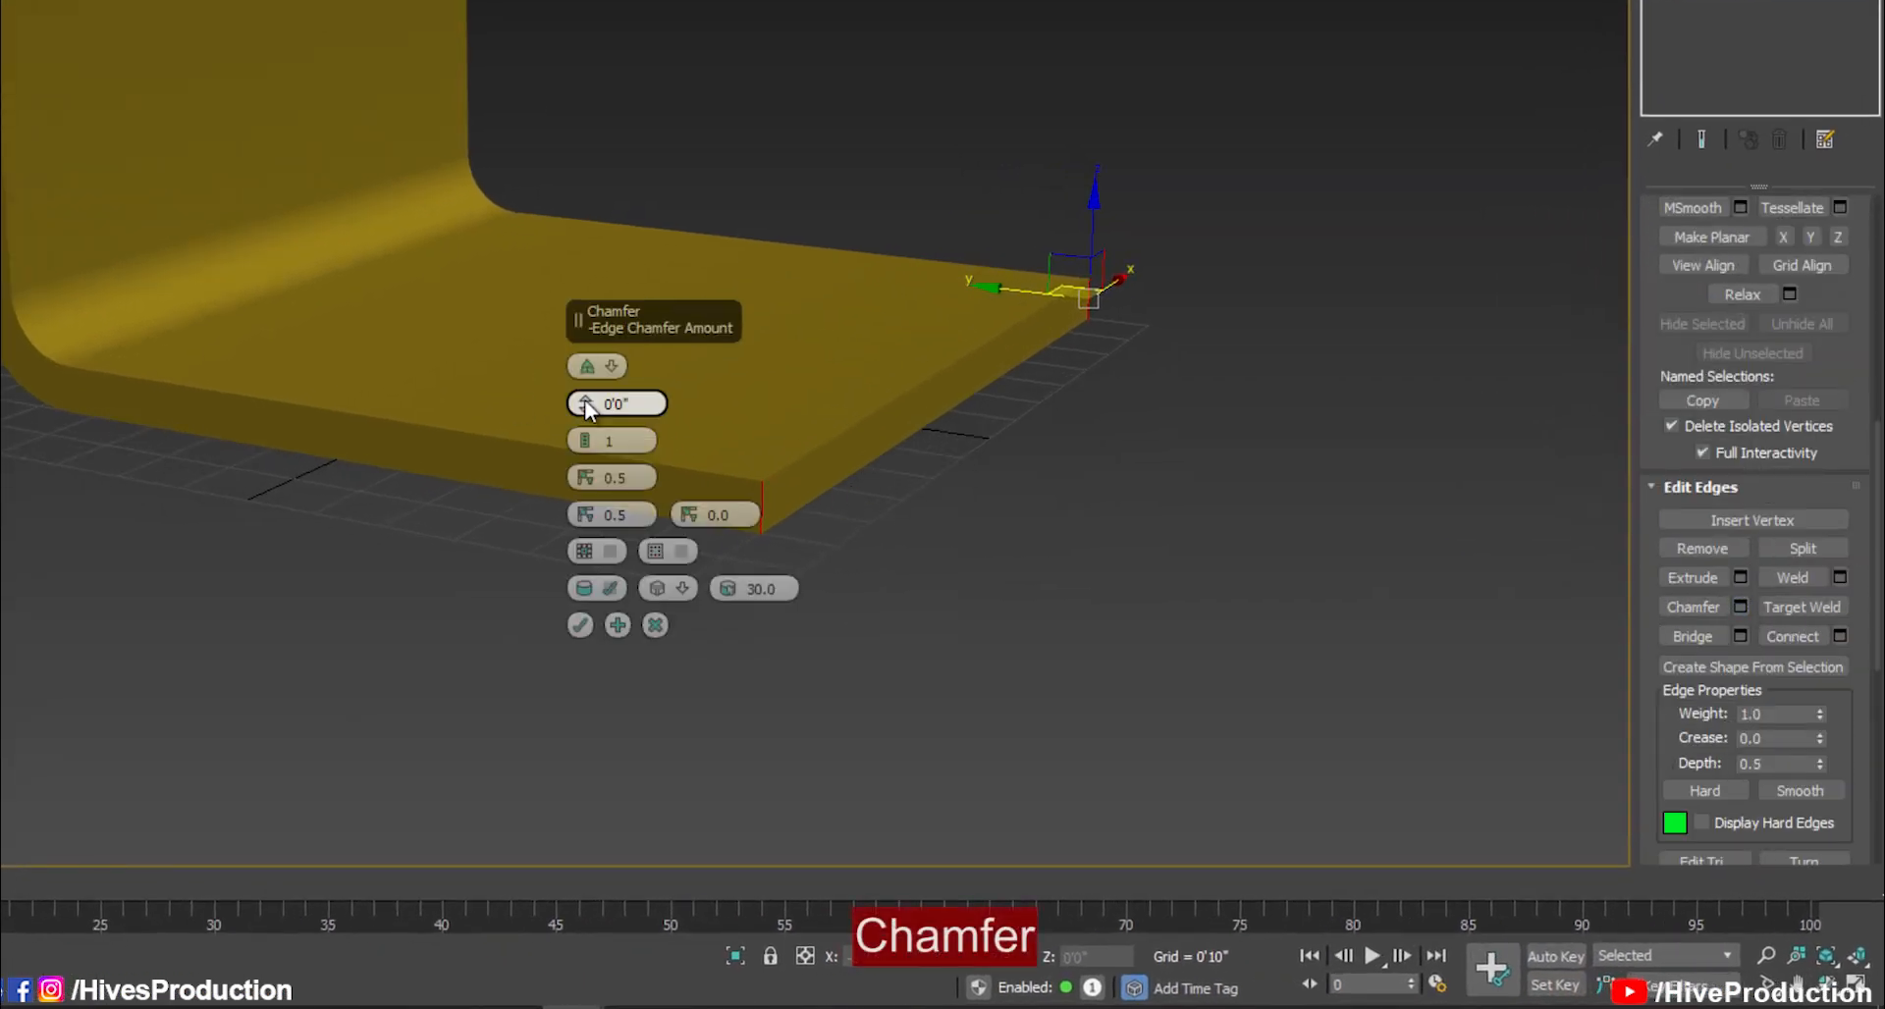
left_click_drag(586, 406, 585, 296)
mouse_move(832, 556)
middle_mouse_down("alt")
mouse_move(880, 579)
mouse_move(855, 542)
middle_mouse_up("alt")
scroll(881, 579, "down", 3)
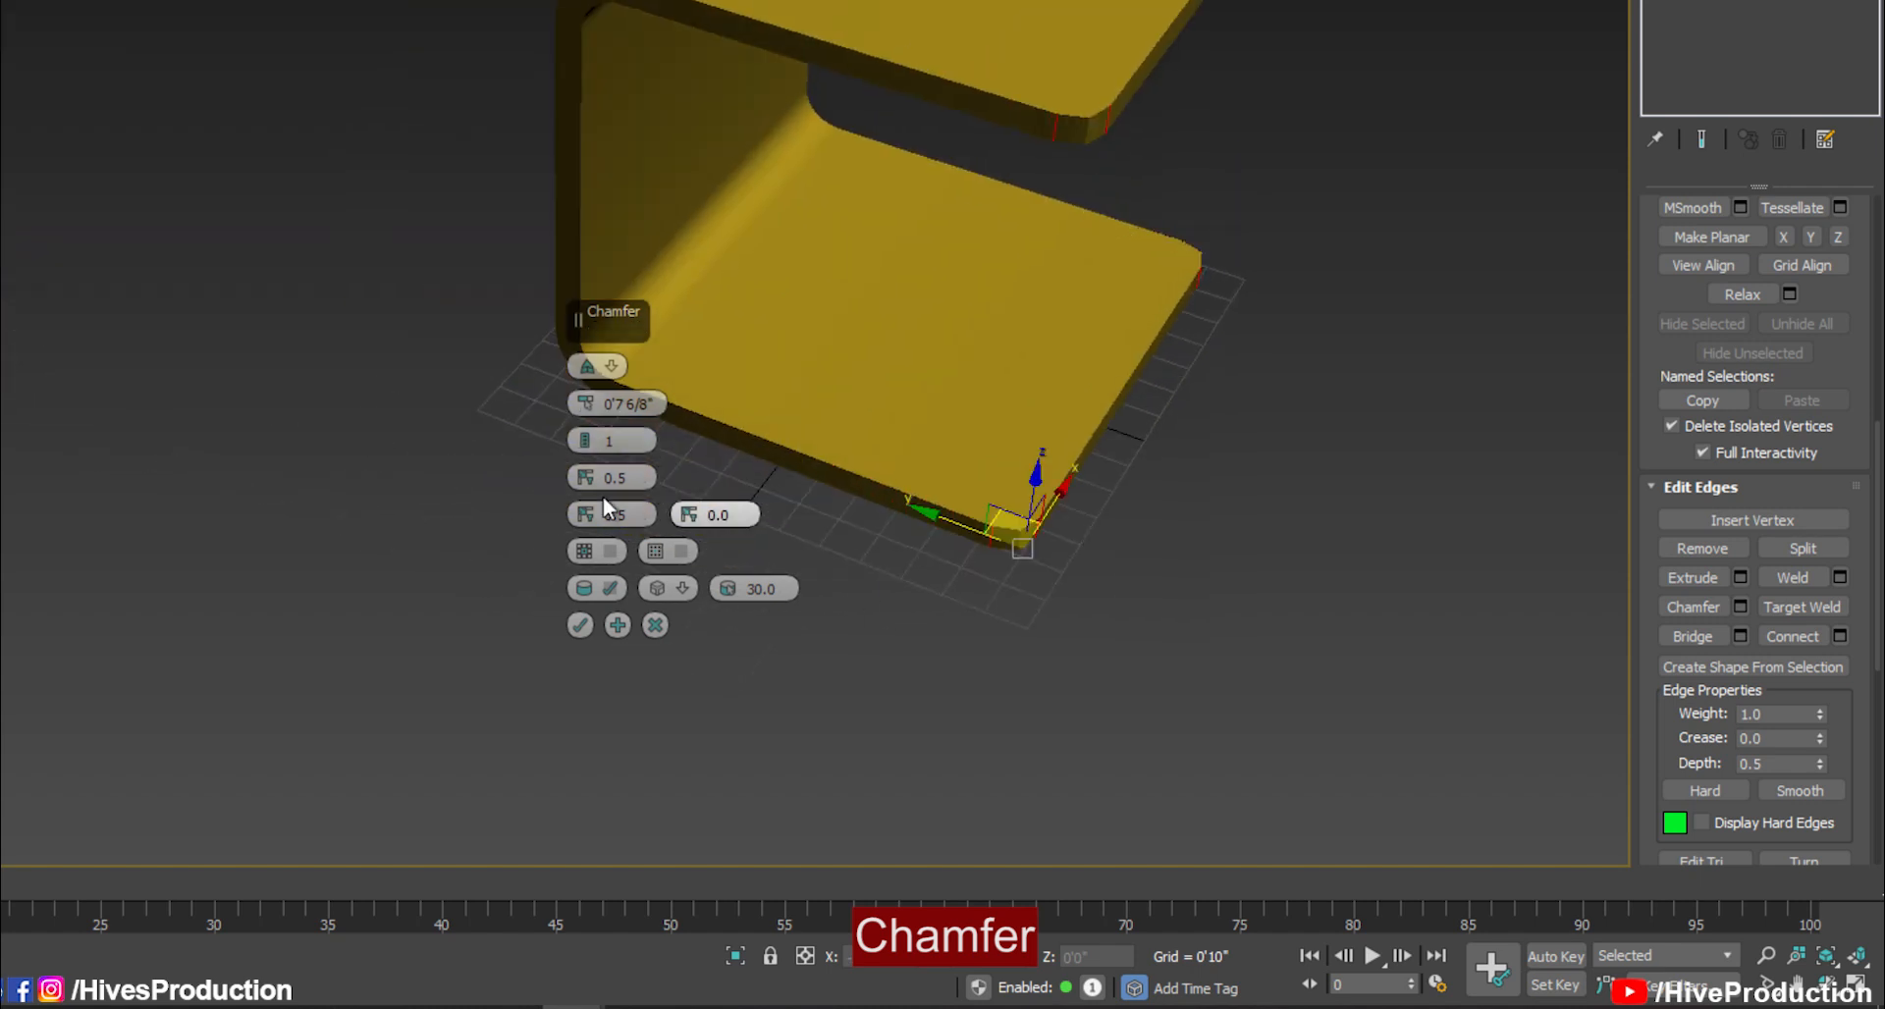
left_click_drag(583, 439, 590, 427)
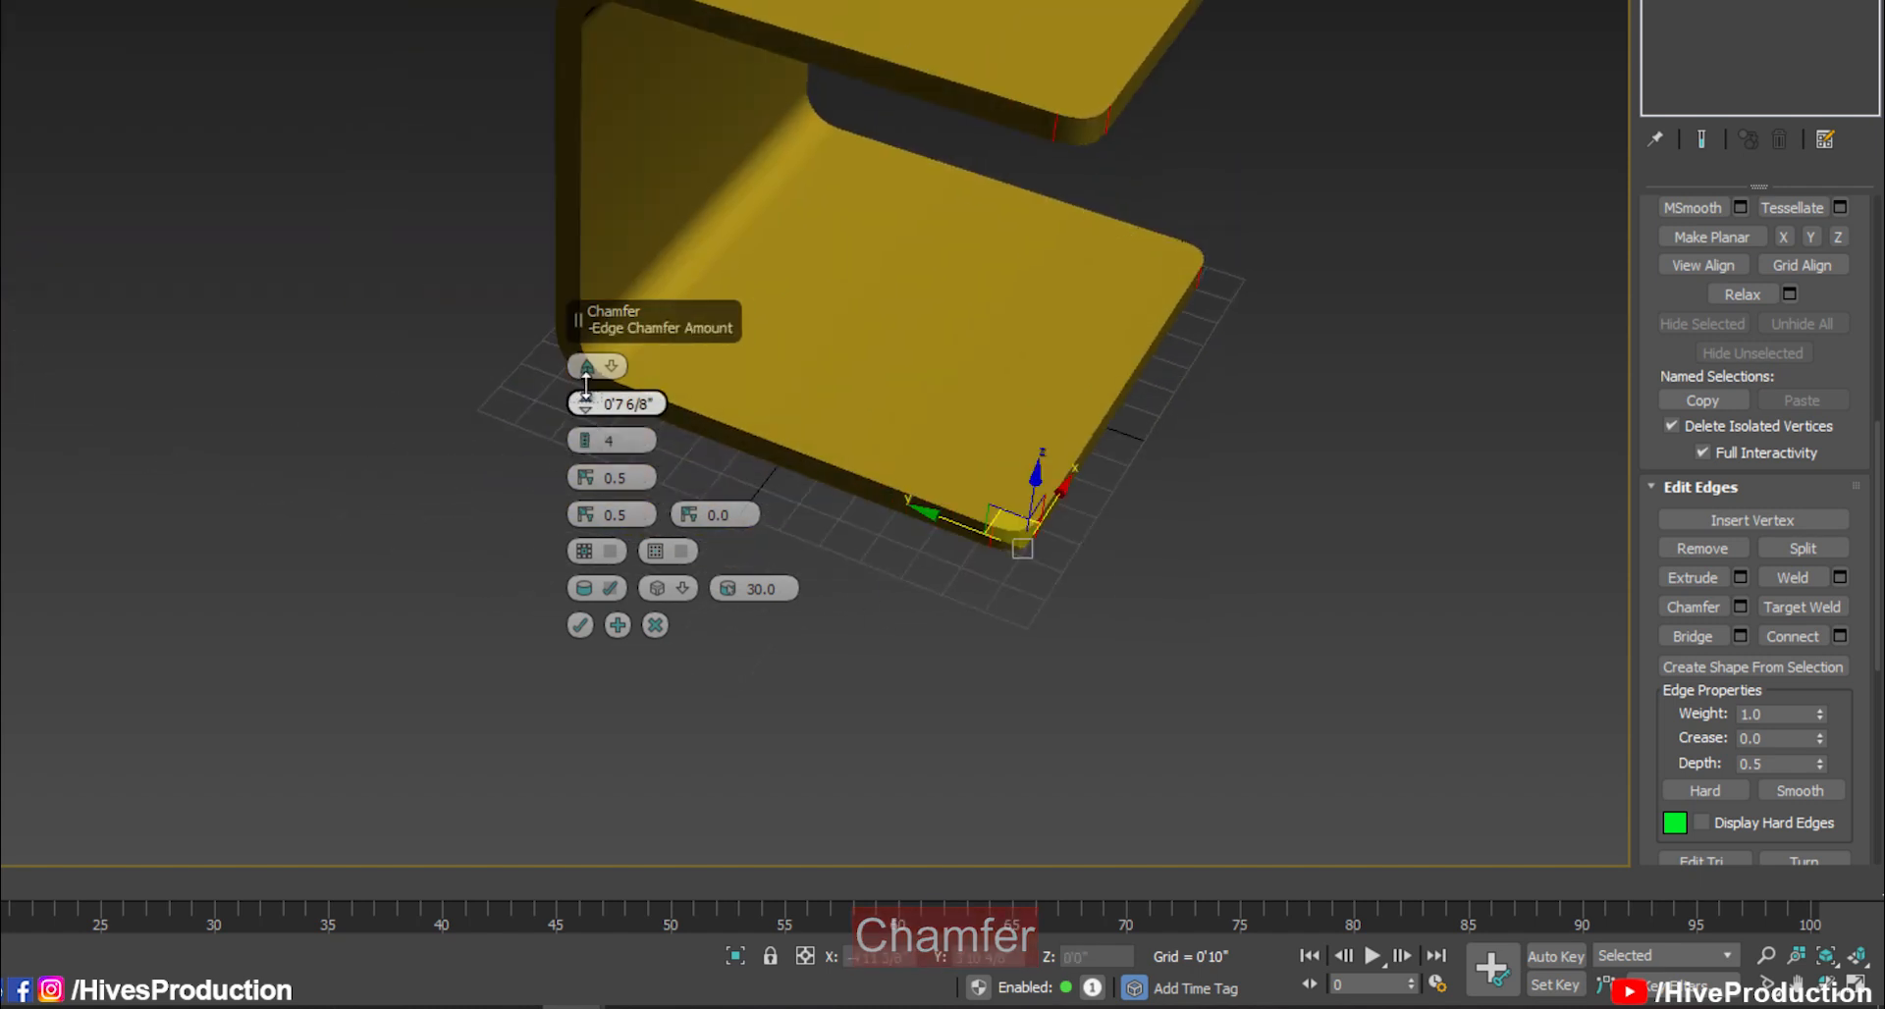
left_click(580, 625)
Leave edge editing and convert the chamfered body to an editable poly again
middle_click_drag(705, 694, 551, 307, "alt")
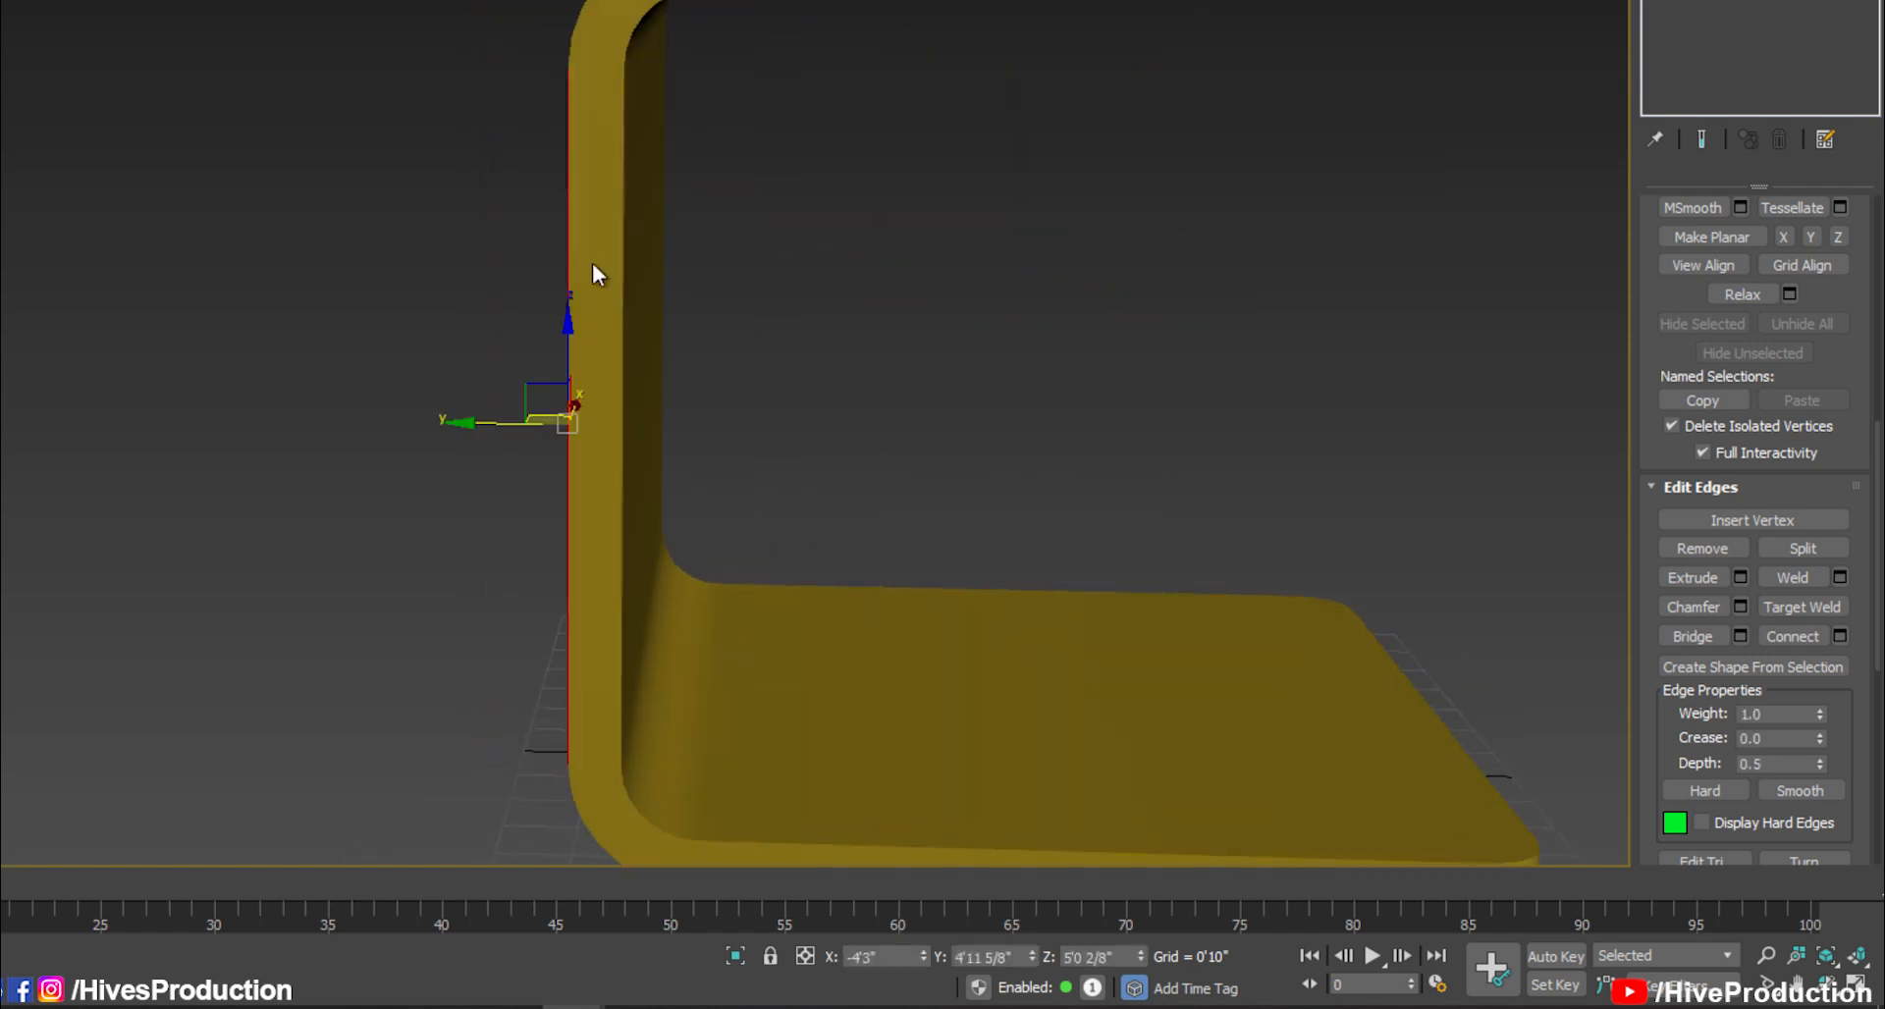
key("2")
left_click(1162, 194)
left_click(1089, 667)
right_click(981, 270)
mouse_move(1021, 257)
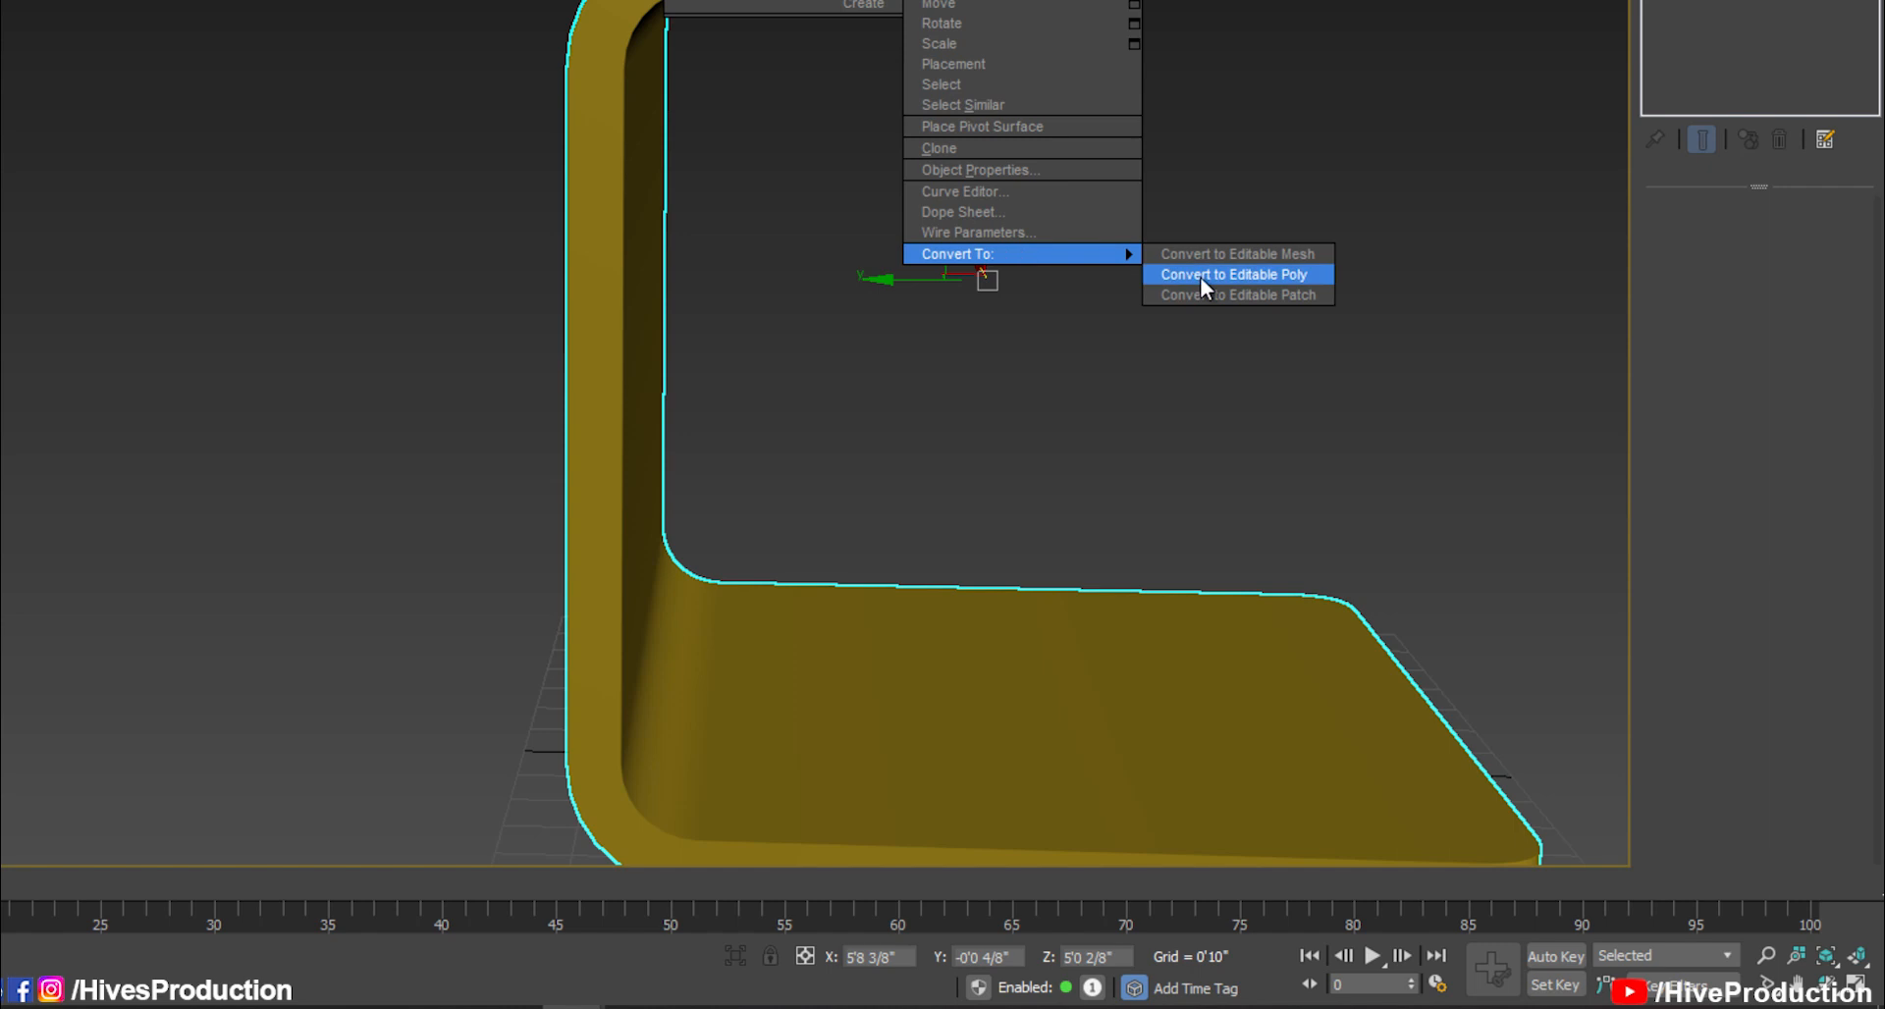
left_click(1202, 275)
Select all narrow rim polygons of the body, including the side faces, front faces and rounded corner faces of both plates
key("4")
left_click(1345, 213)
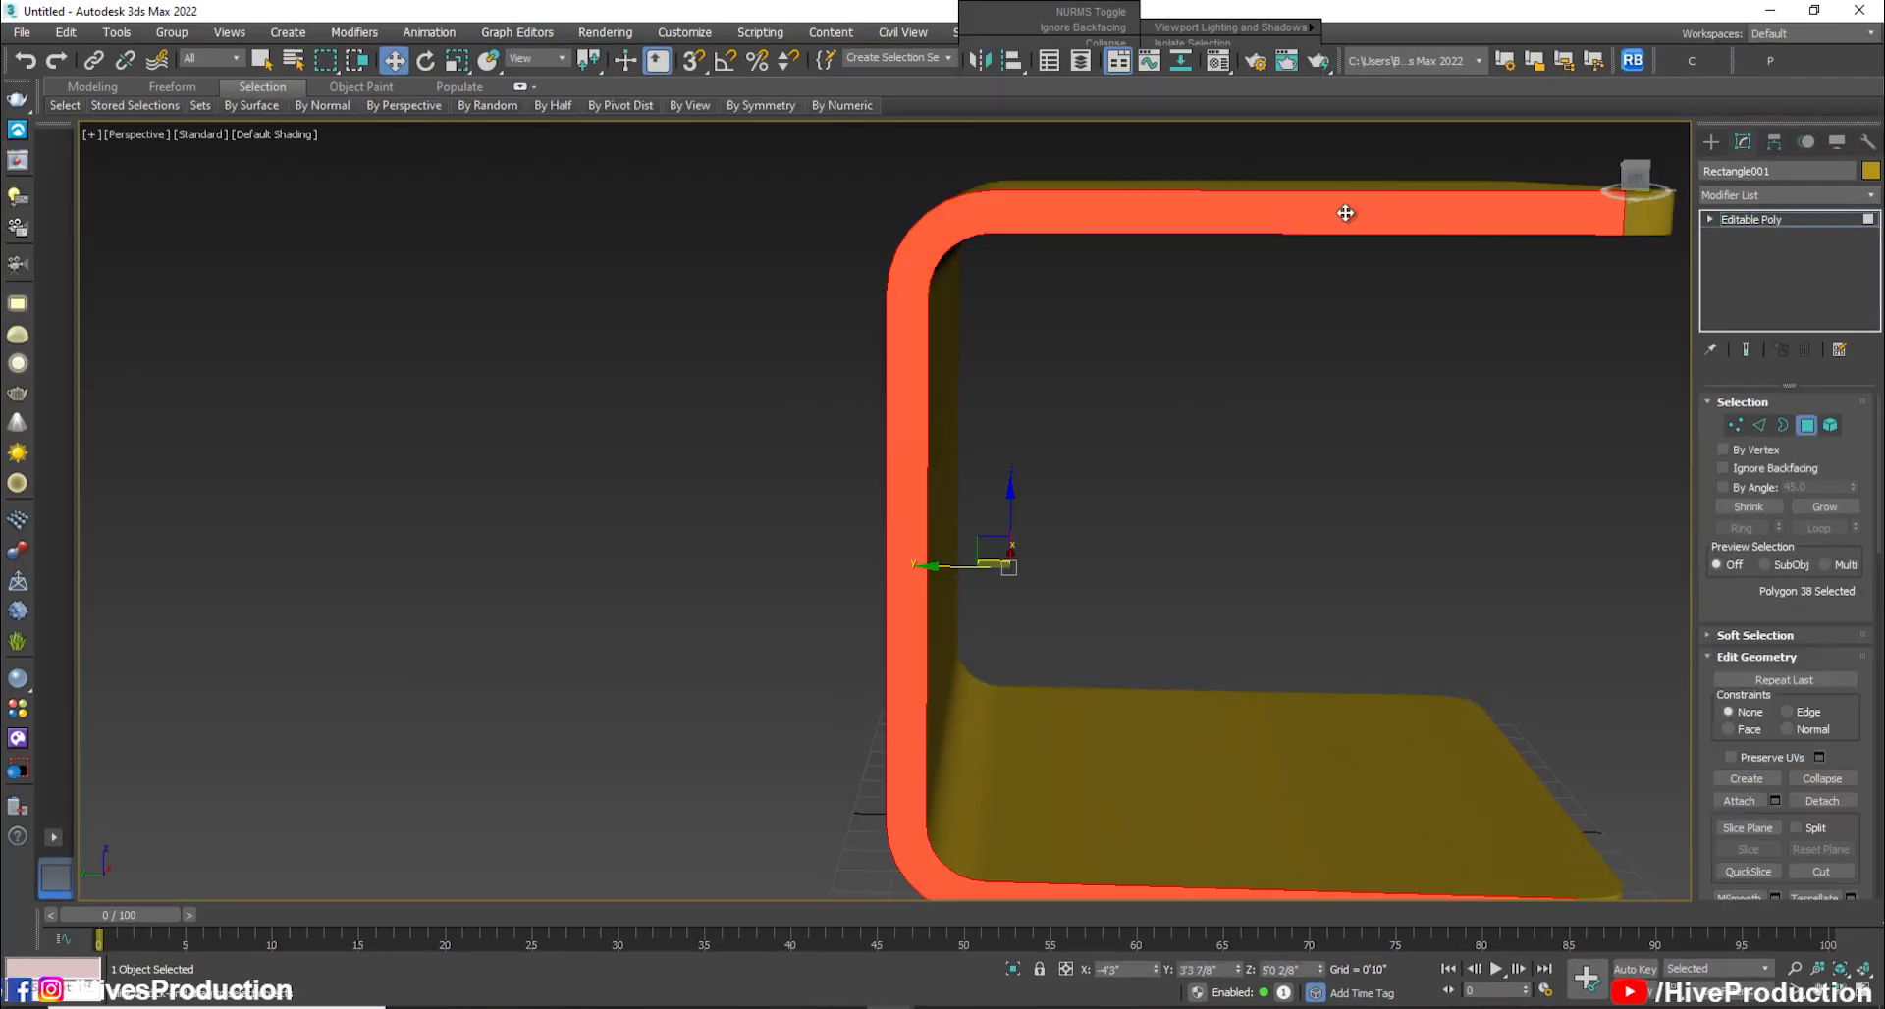
middle_click_drag(1411, 448, 1311, 483)
scroll(1385, 445, "down", 3)
left_click(1380, 296, "ctrl")
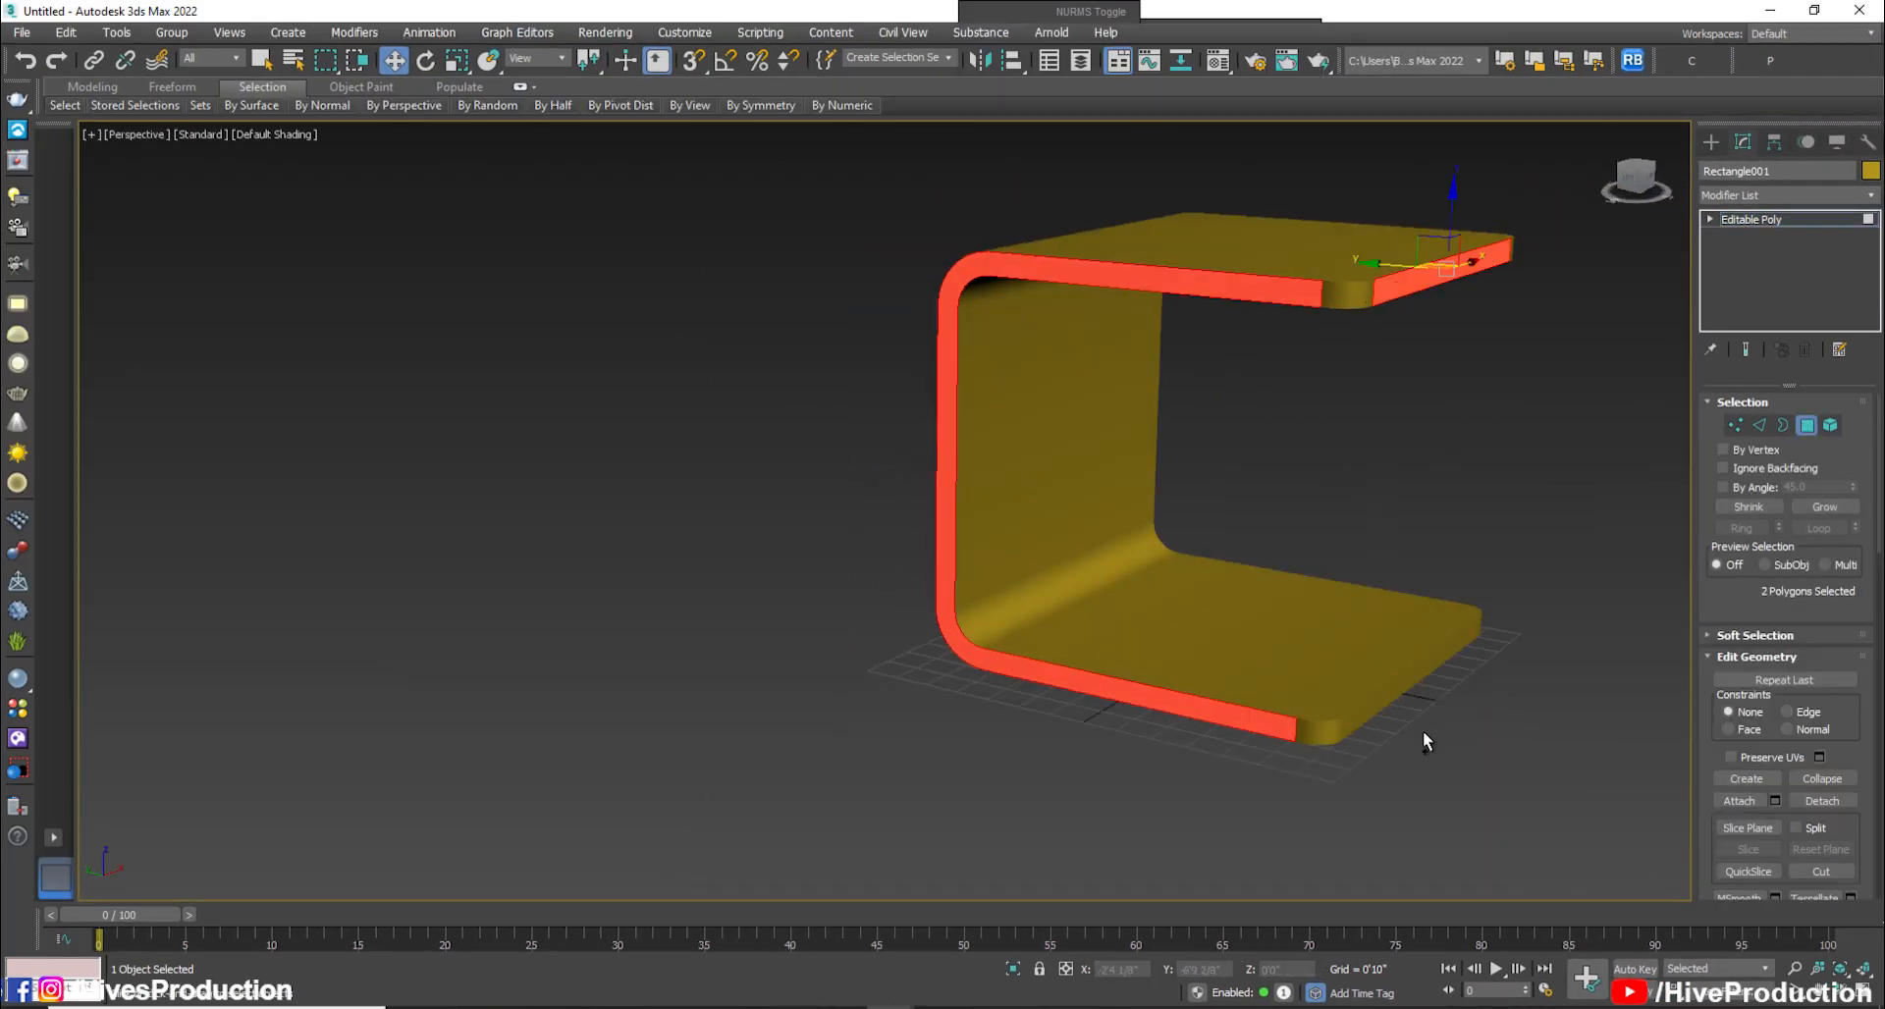
key("alt+w")
left_click_drag(680, 554, 605, 558, "ctrl")
left_click_drag(679, 885, 626, 866, "ctrl")
middle_click(1550, 777)
key("alt+w")
middle_click_drag(1549, 773, 1401, 559, "alt")
key("alt+w")
key("alt+w")
Inset the selected rim polygons slightly to leave a thin border along both edges
scroll(1293, 523, "up", 4)
middle_click_drag(1294, 522, 1050, 484)
left_click_drag(1779, 776, 1665, 294)
scroll(1756, 750, "down", 3)
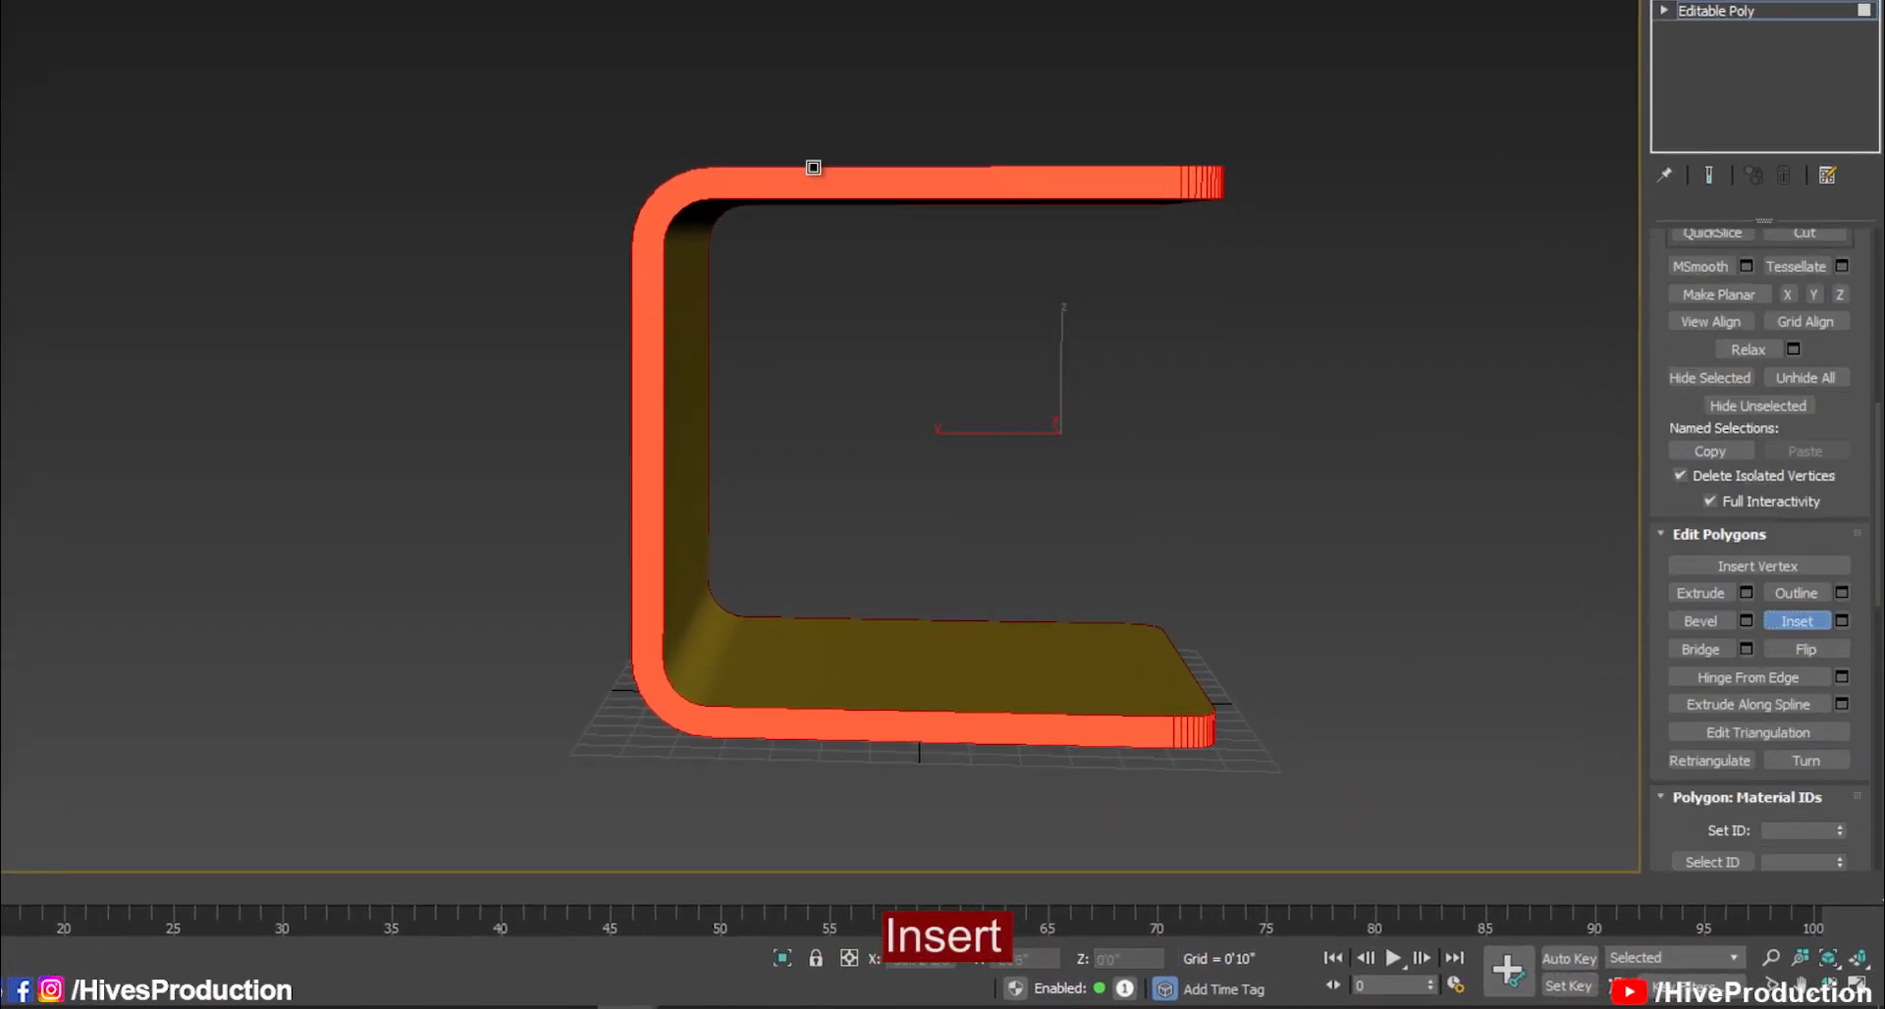
scroll(813, 167, "up", 3)
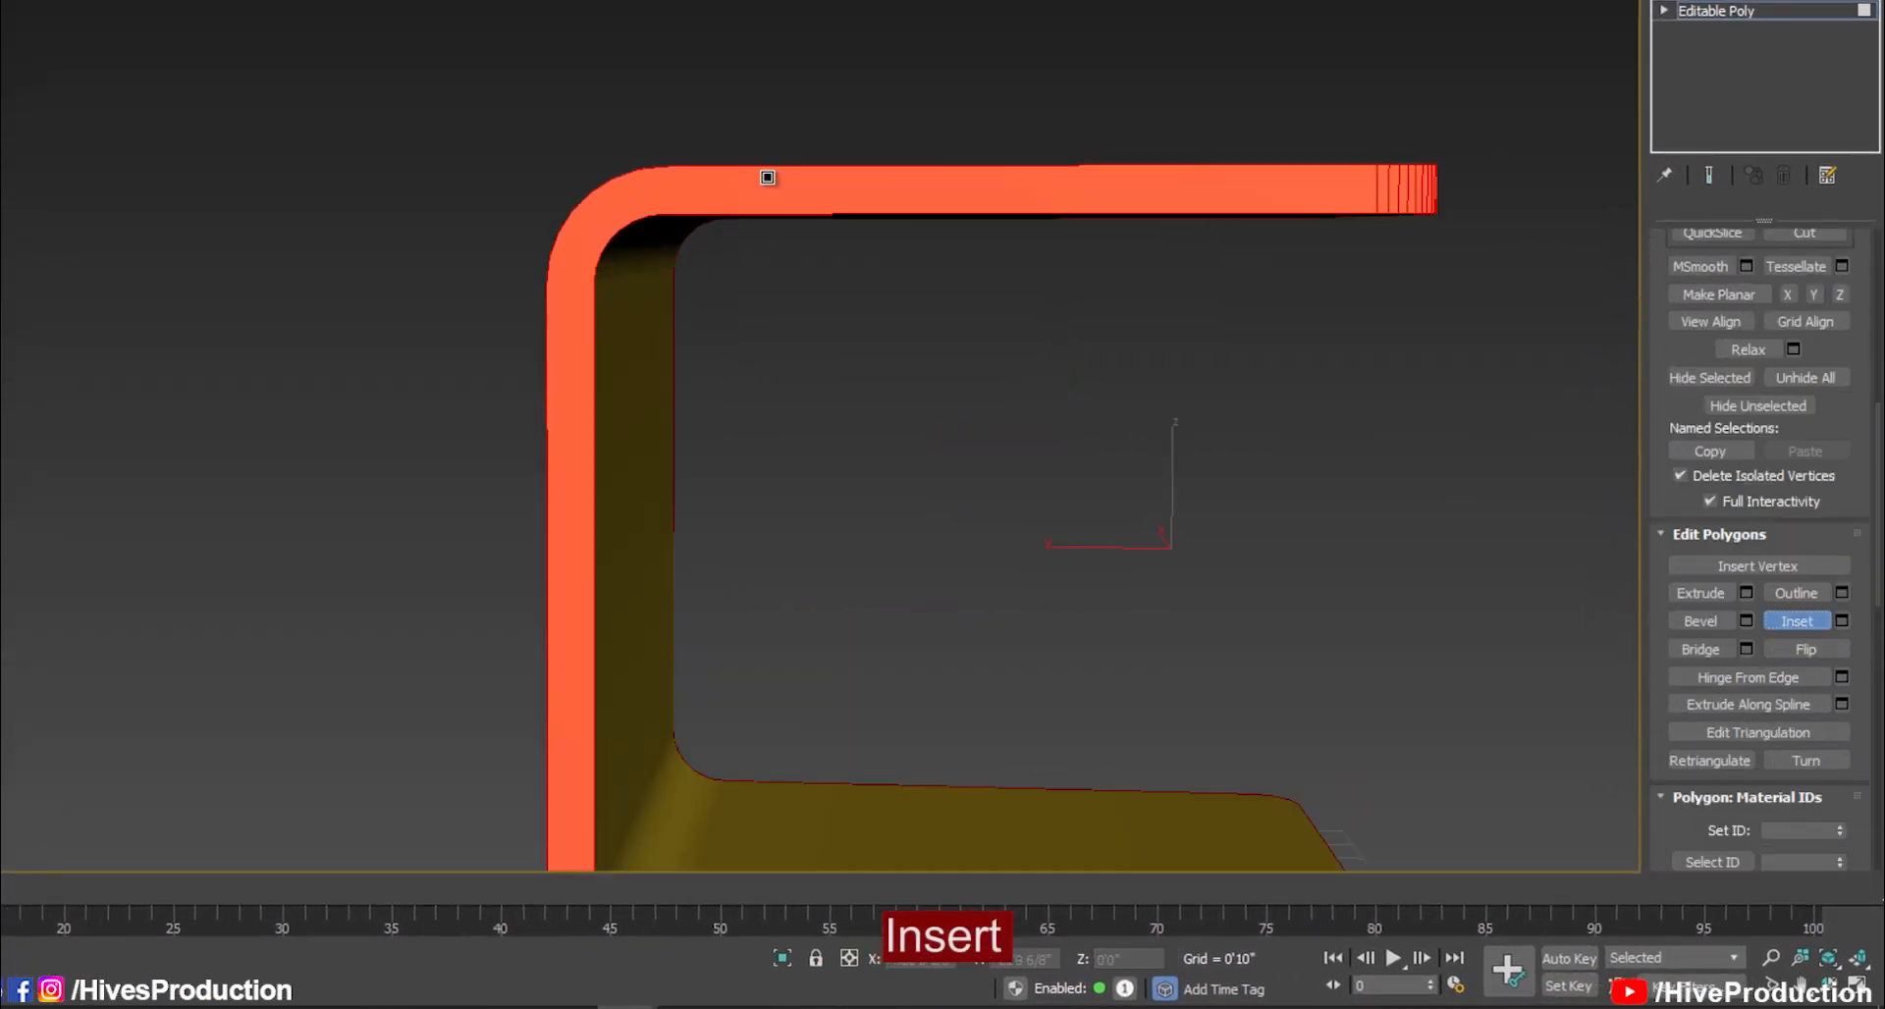
left_click_drag(639, 193, 642, 213)
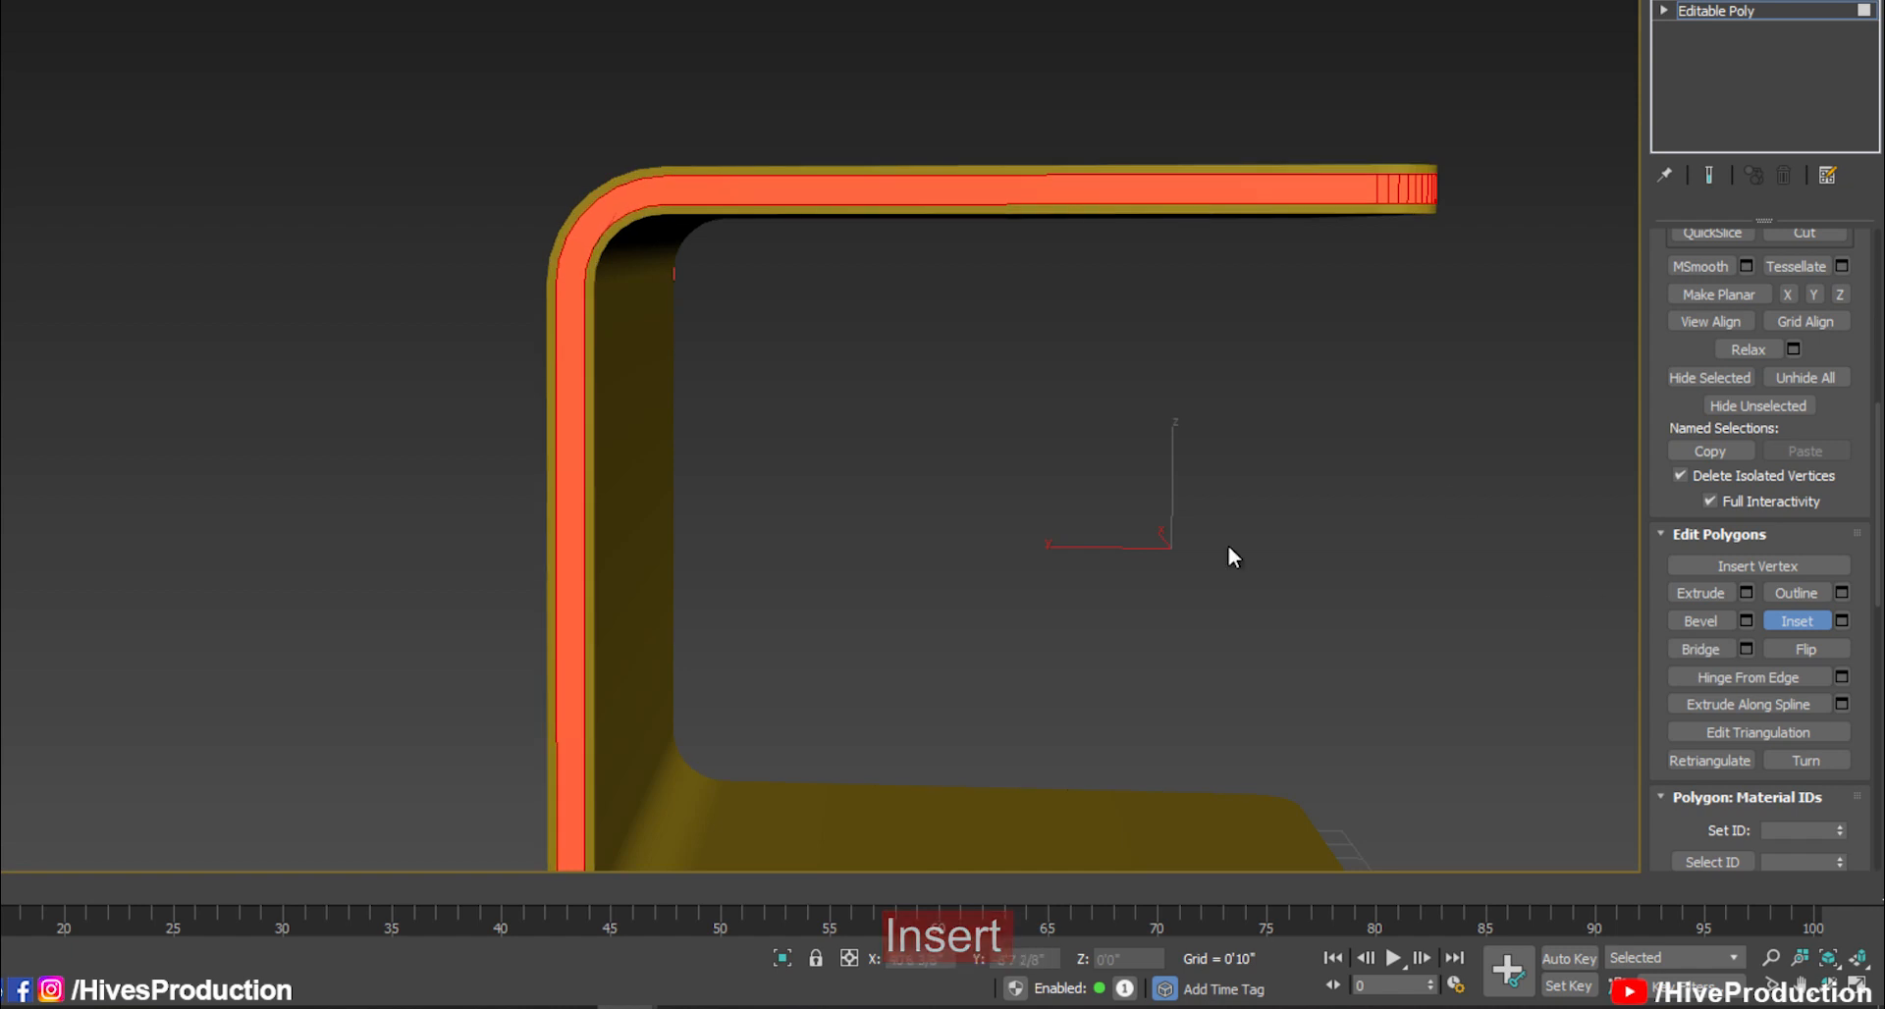
middle_click_drag(629, 199, 539, 253, "alt")
left_click_drag(553, 195, 556, 211)
key("ctrl+z")
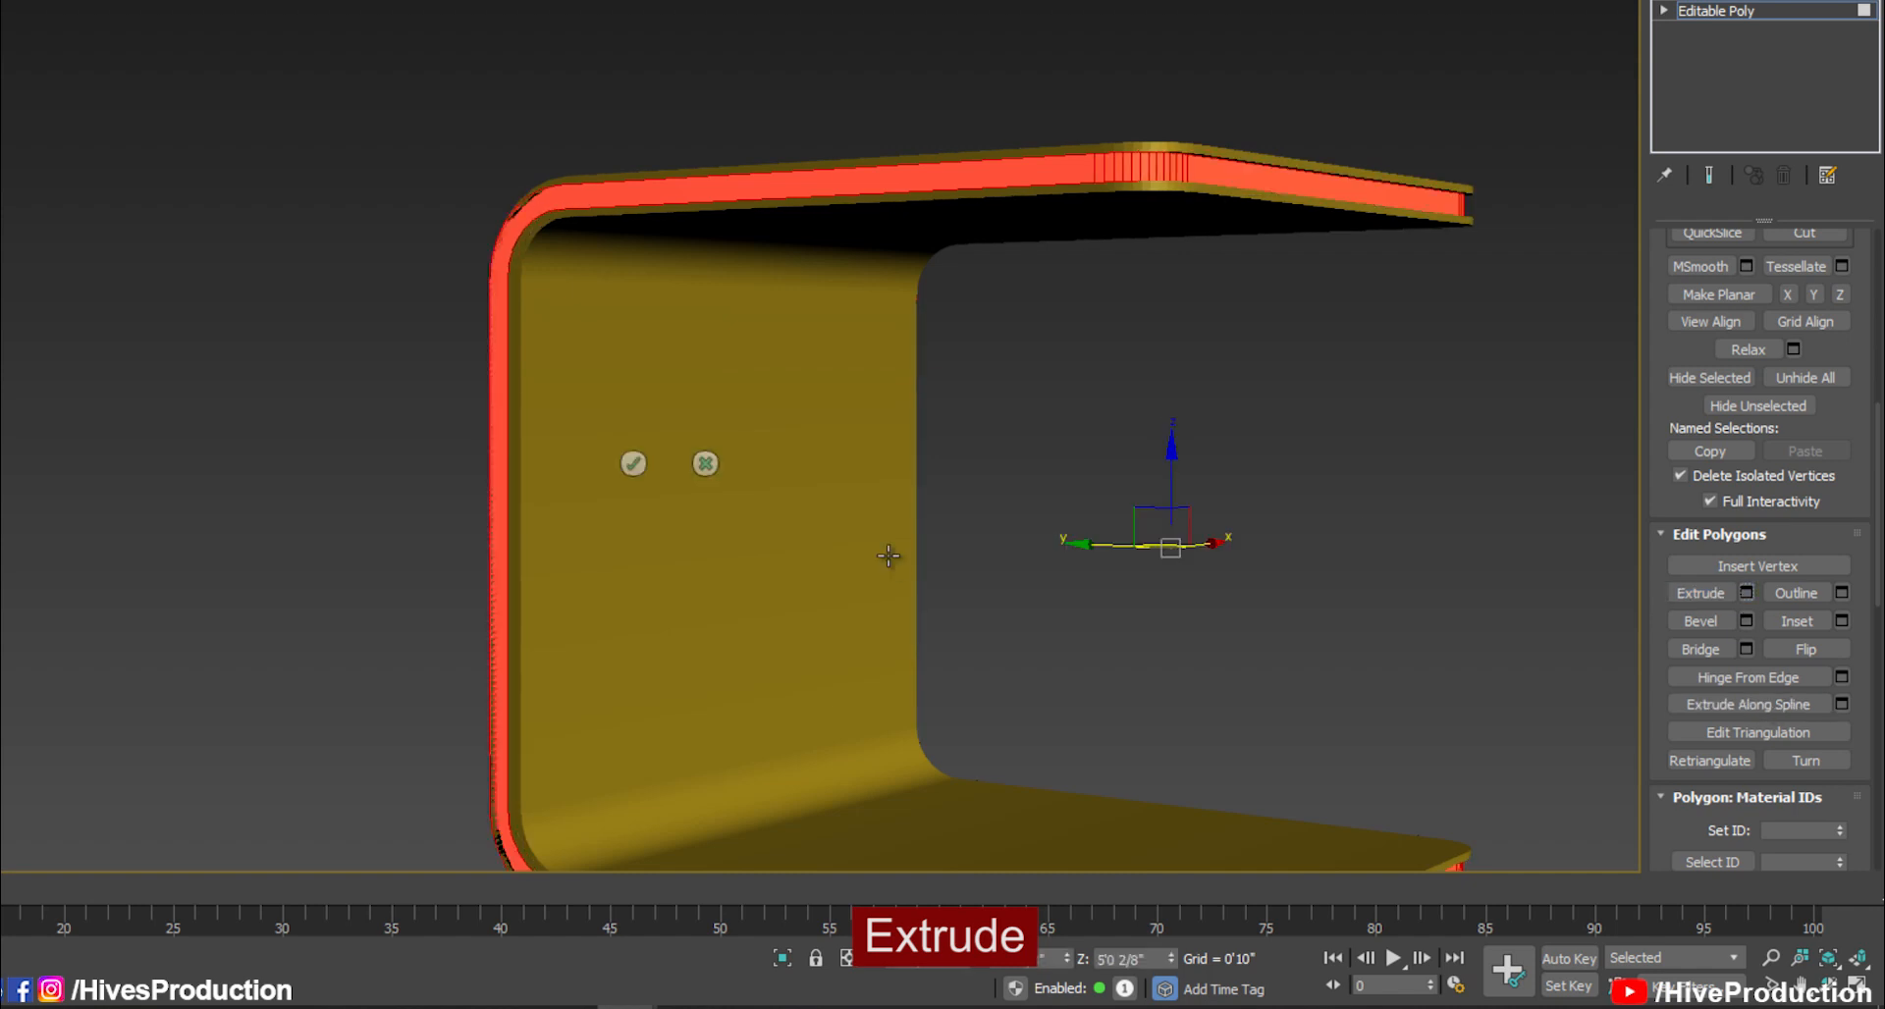
Extrude the inset rim polygons by -0'1 4/8" to cut a groove around the body's edge
left_click(634, 396)
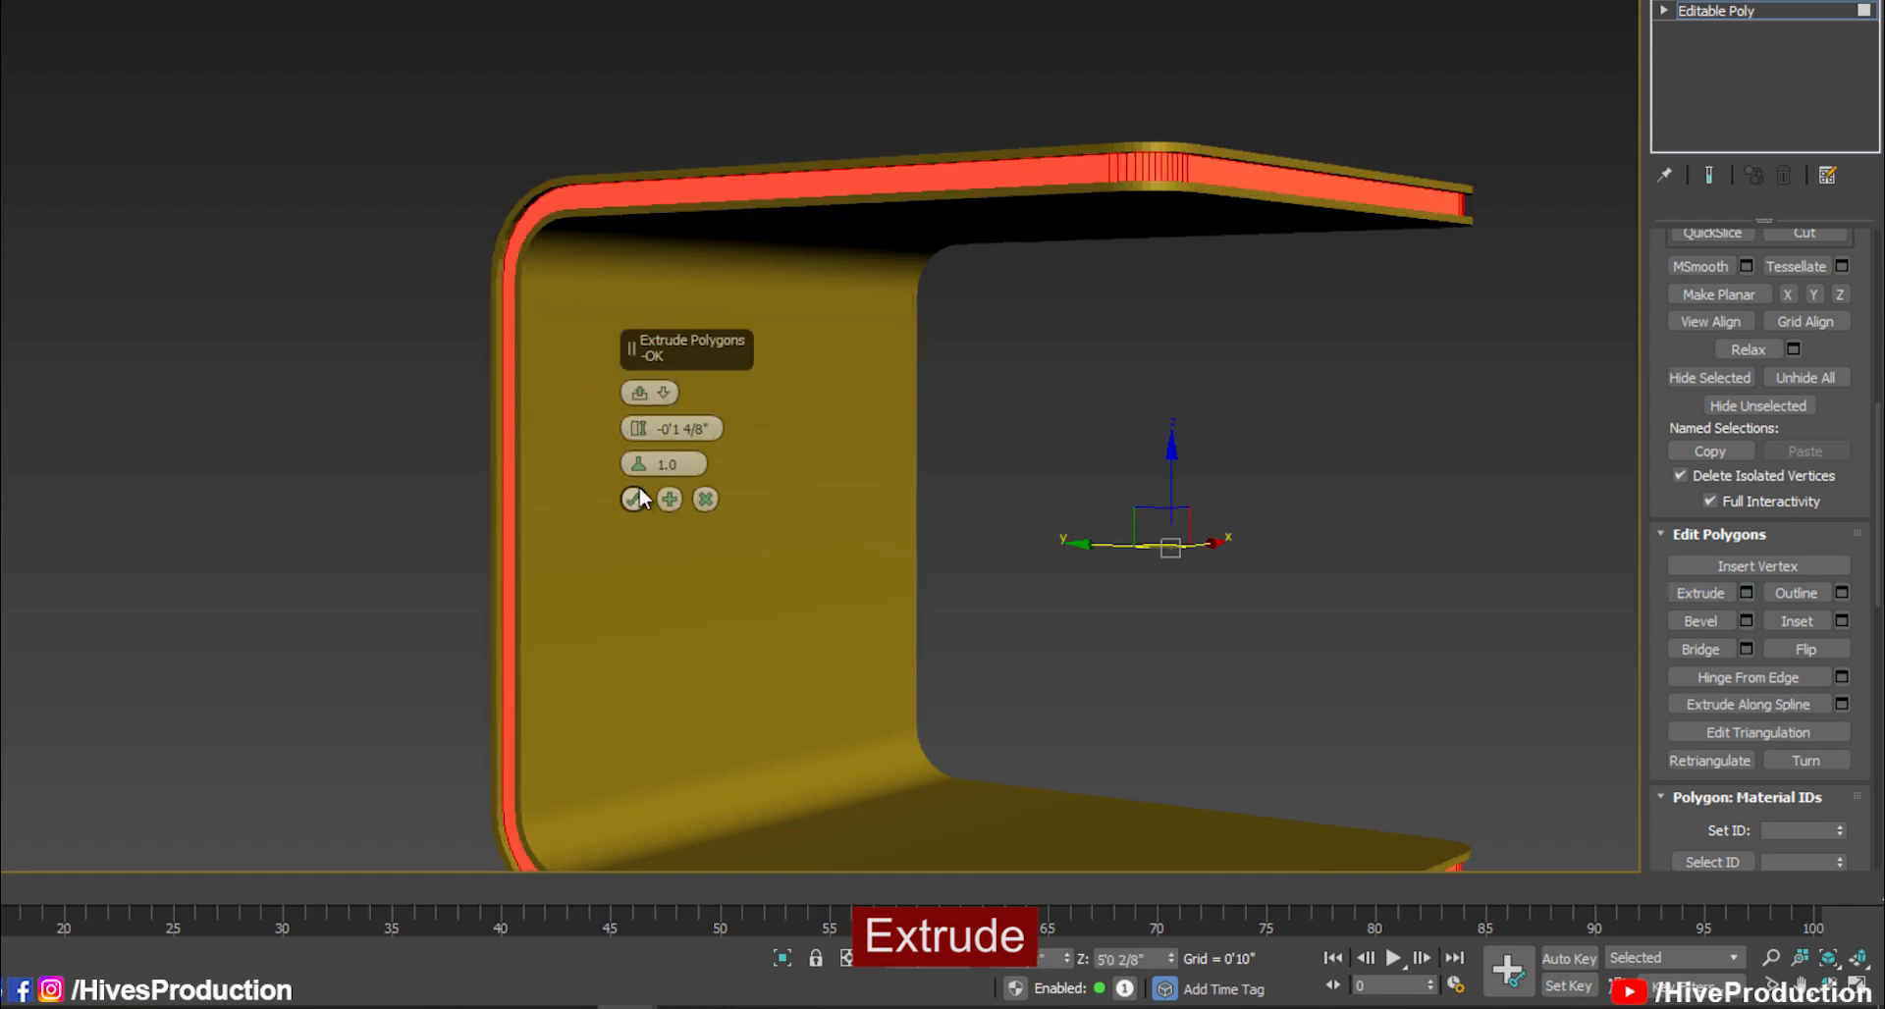
left_click_drag(636, 429, 639, 417)
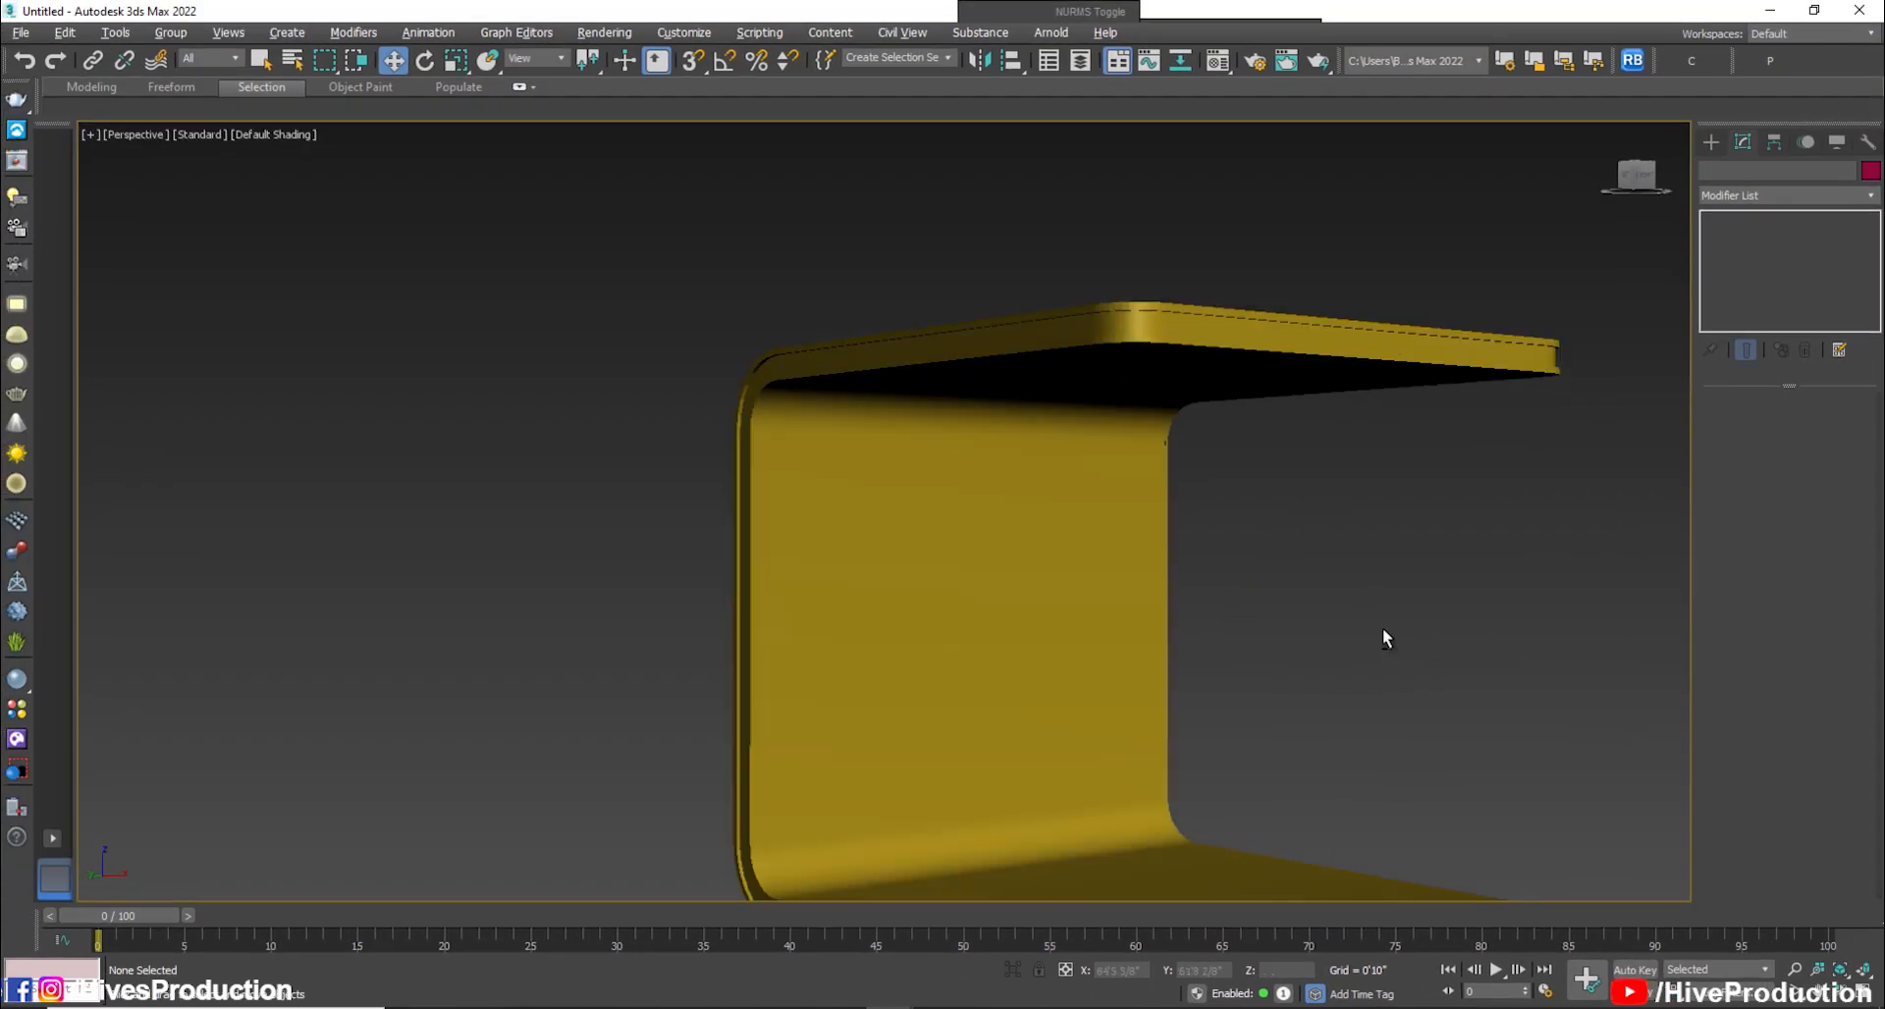
middle_click_drag(1382, 627, 1031, 597, "alt")
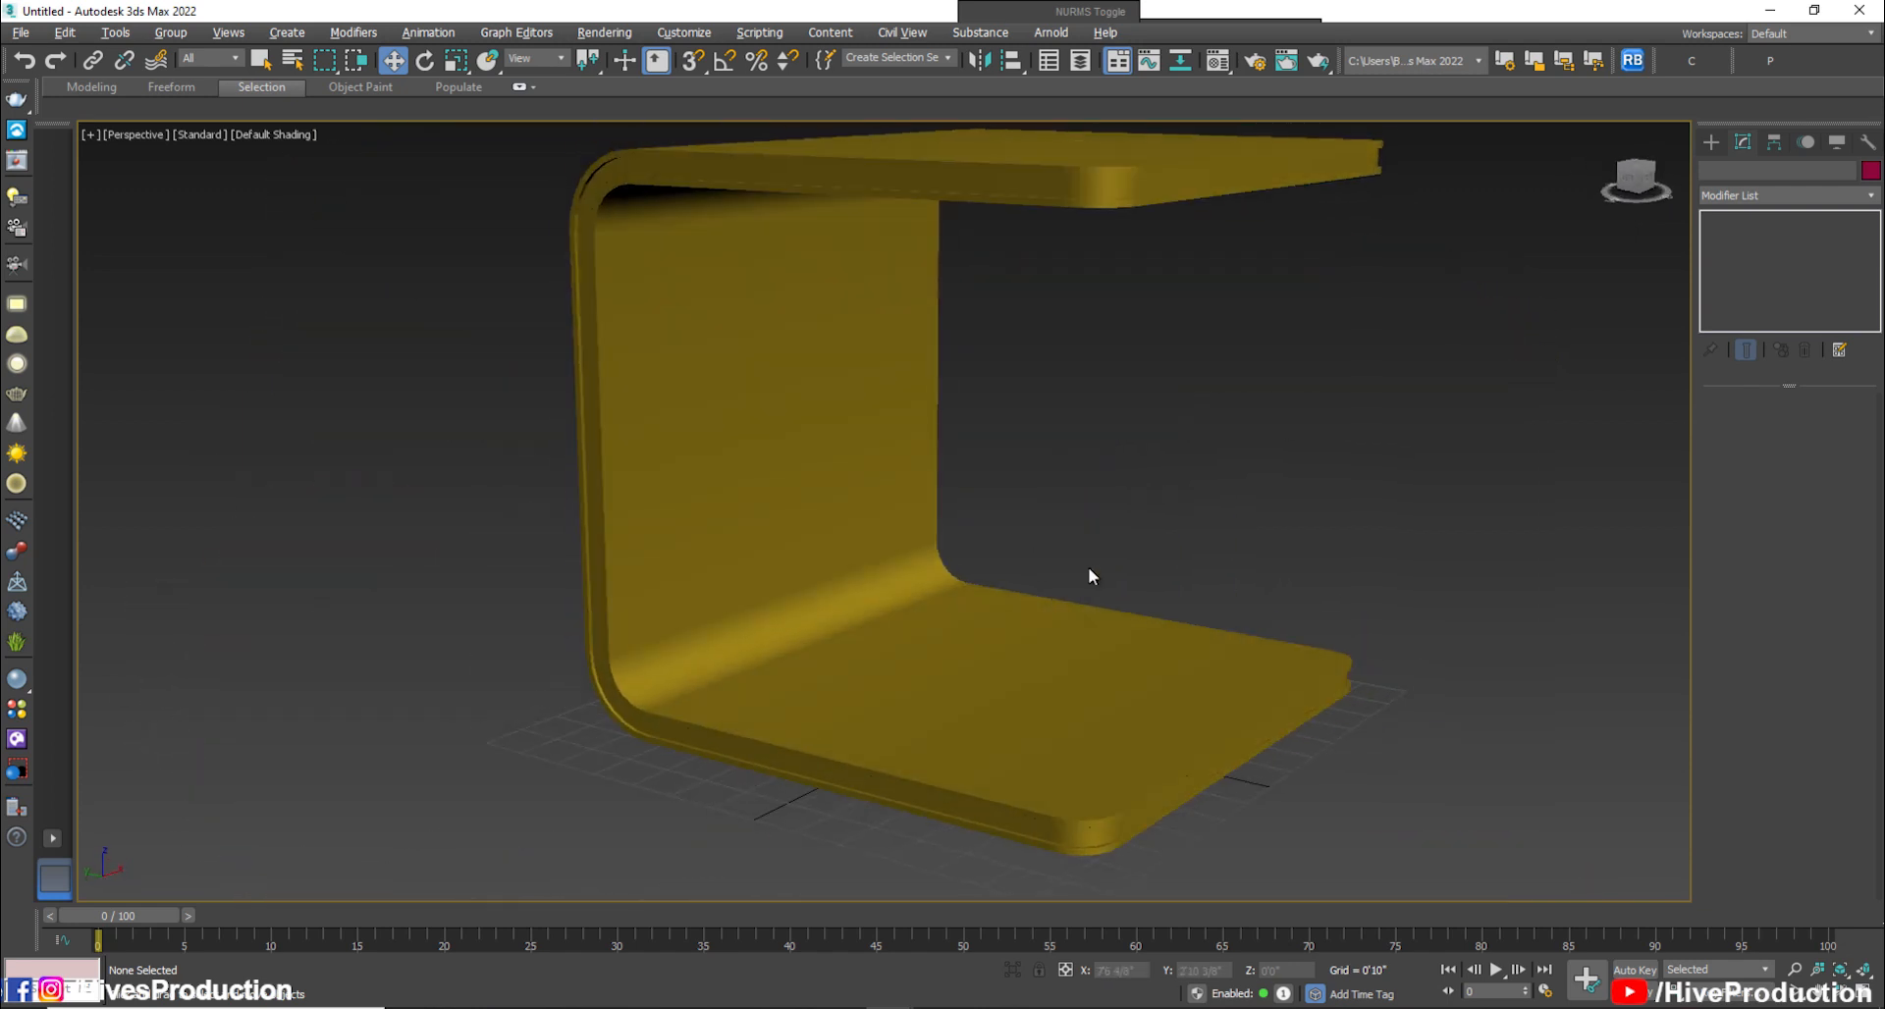
Draw a rectangle about 10'1 7/8" long and 10'0" wide over the body's outline in the Top view
left_click(1720, 144)
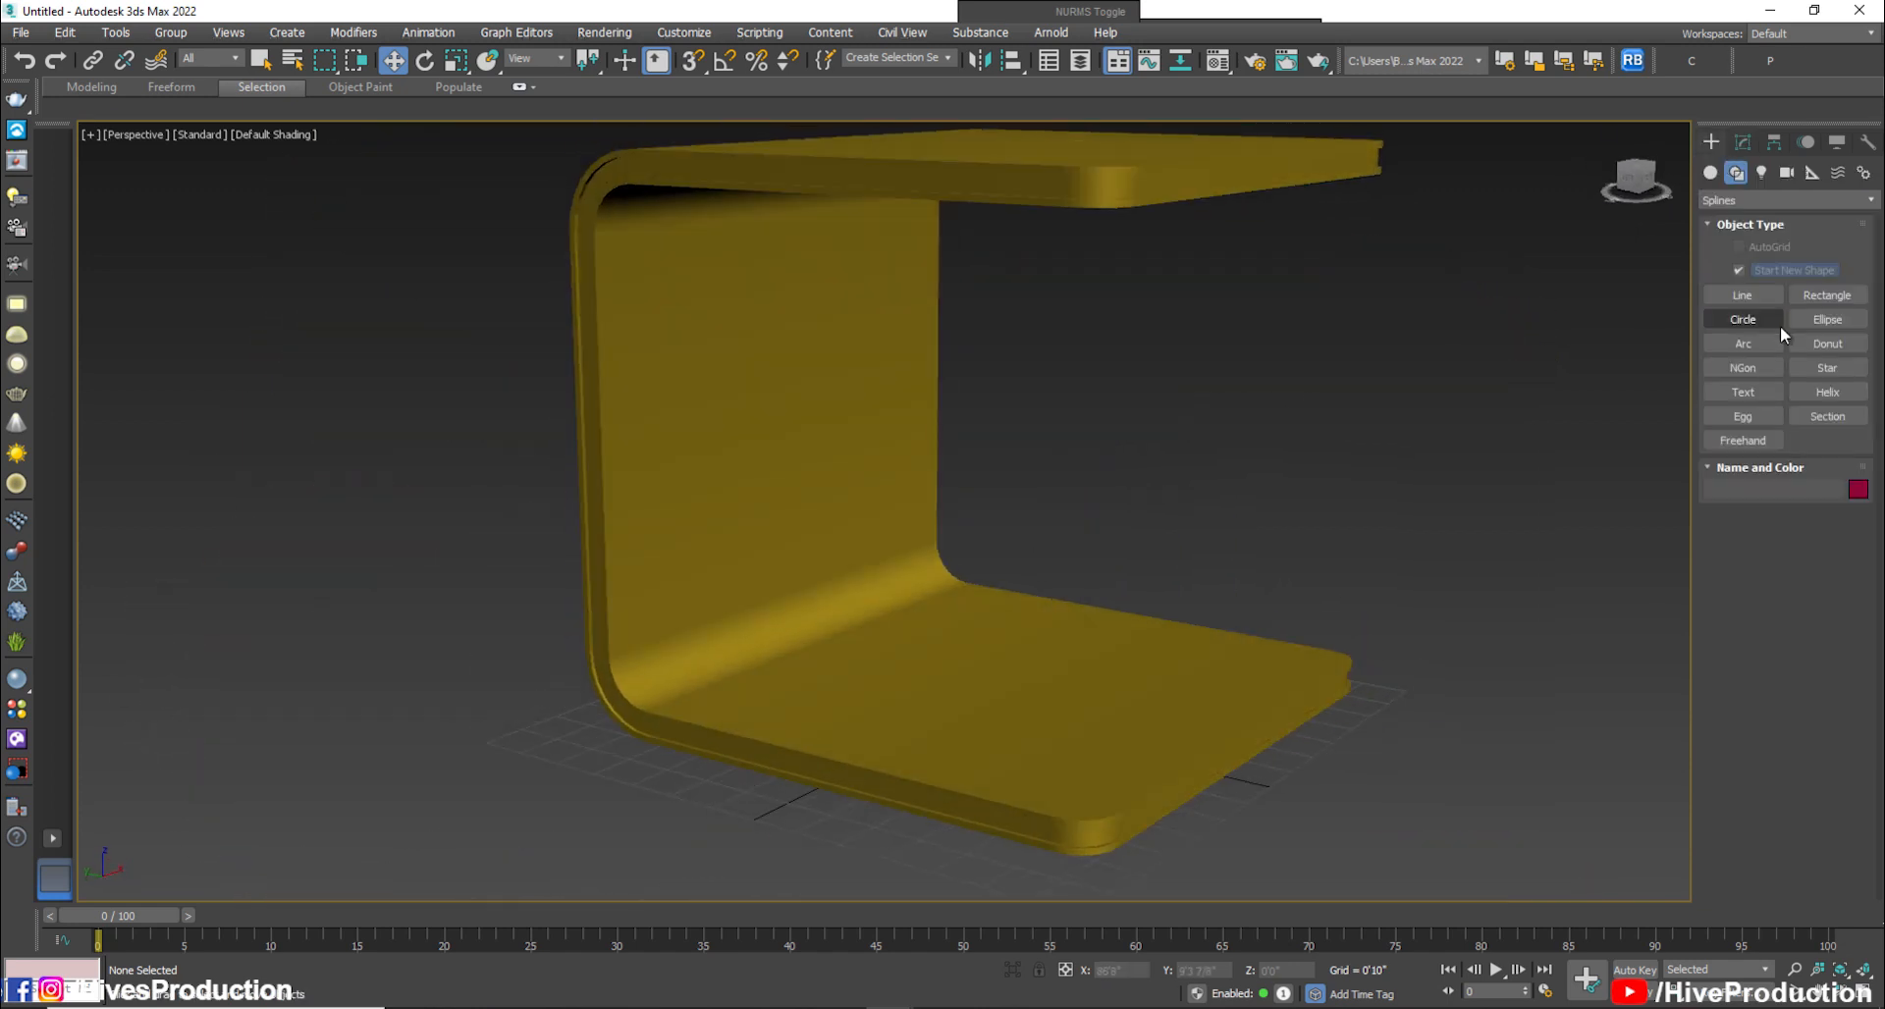
key("t")
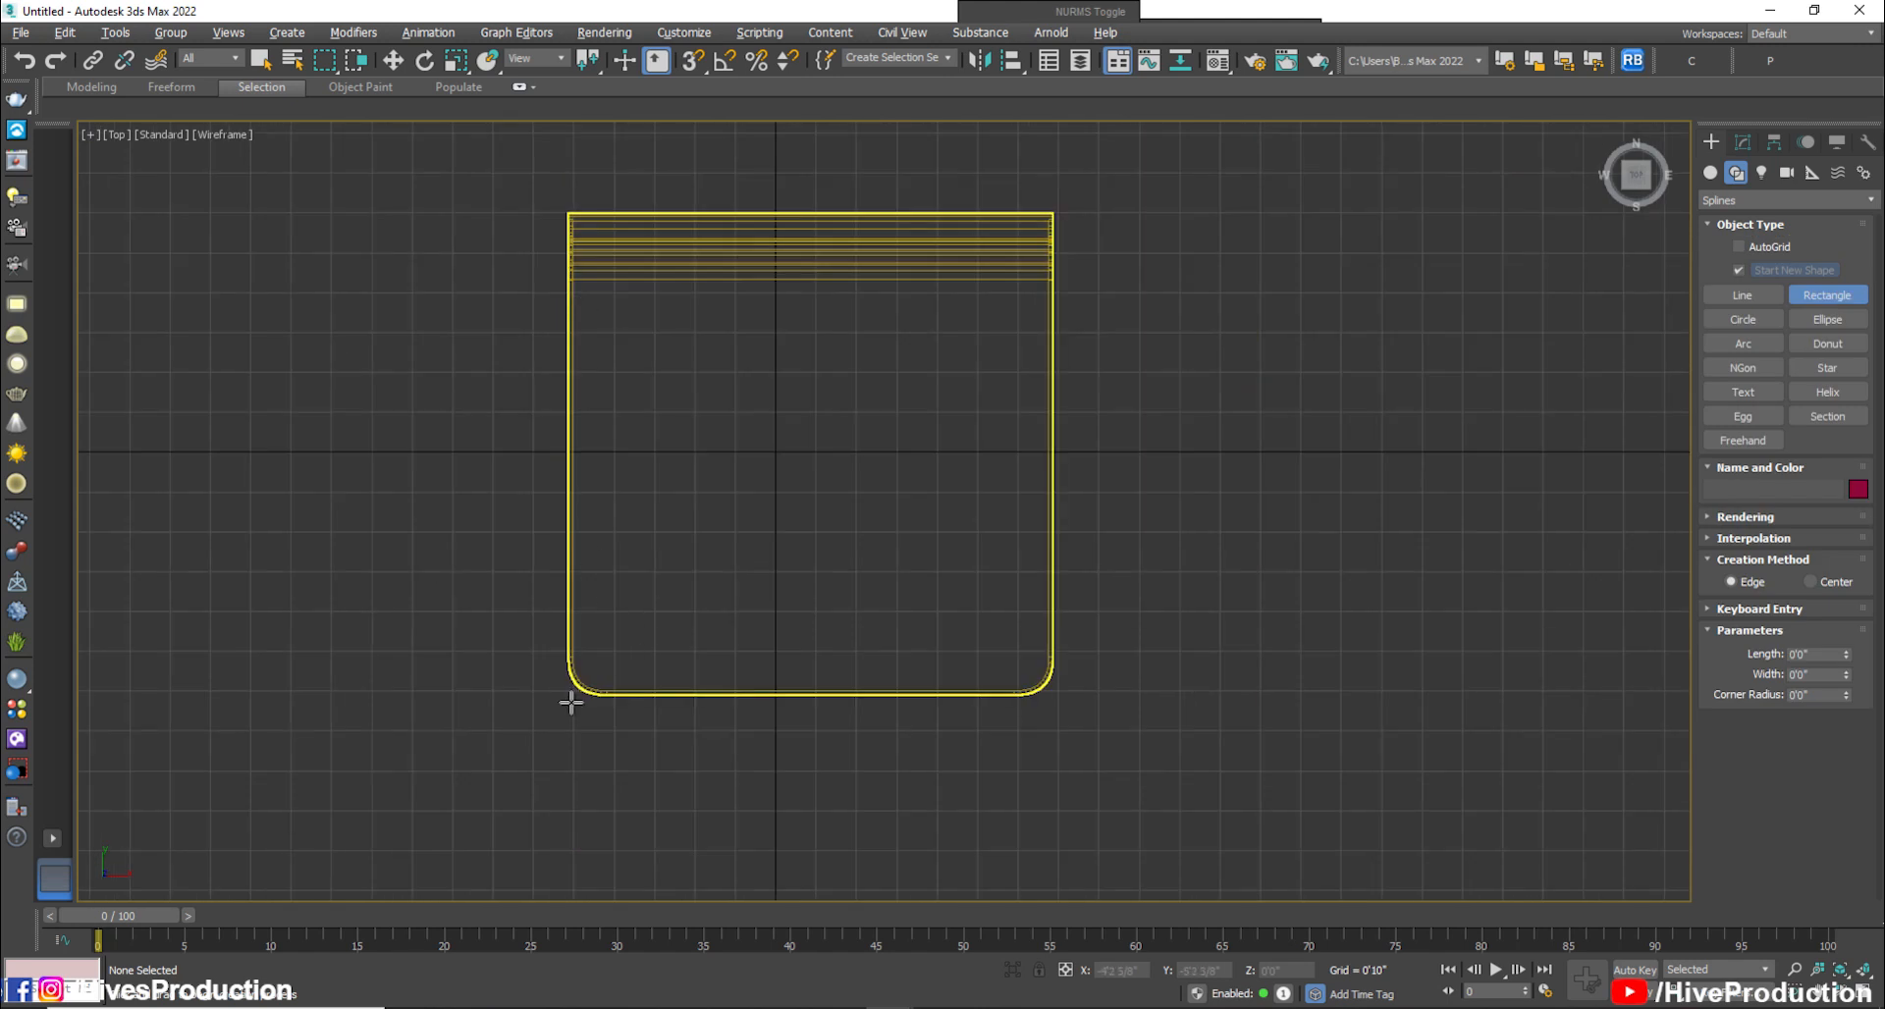
mouse_move(568, 698)
left_mouse_down()
mouse_move(863, 639)
mouse_move(1052, 212)
left_mouse_up()
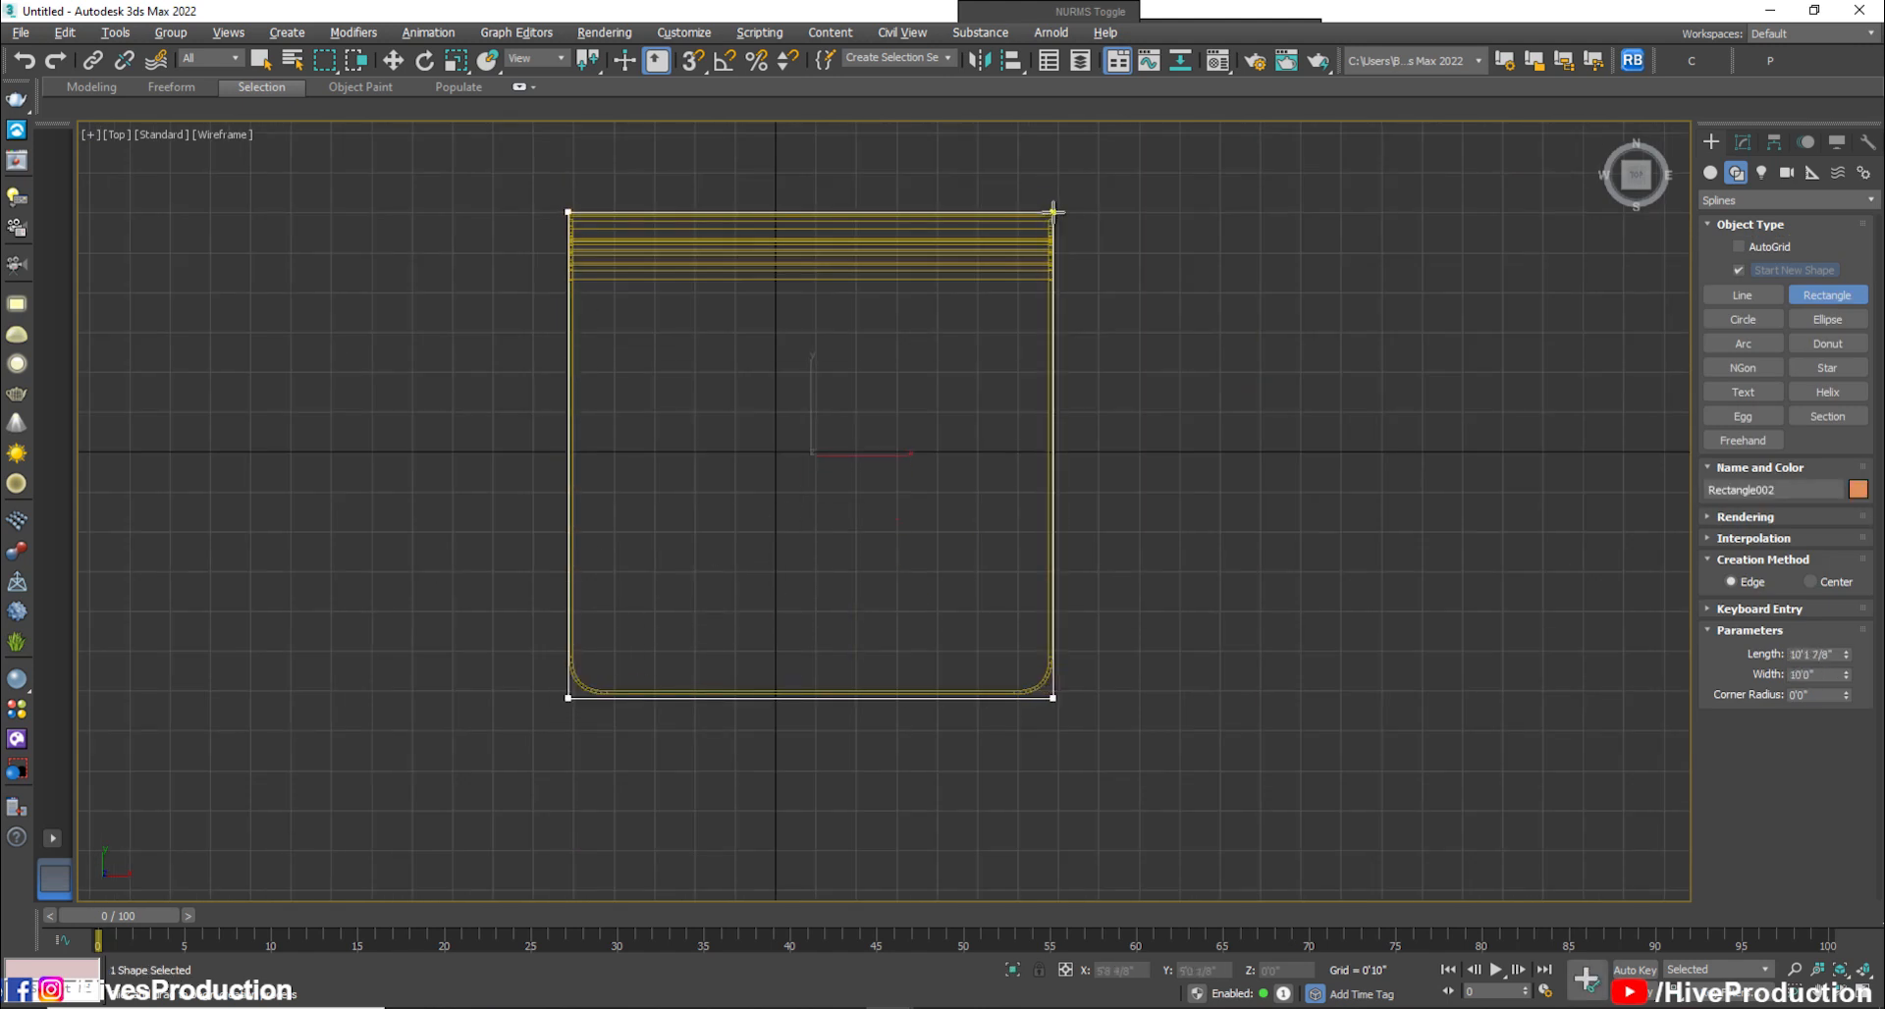
Convert the rectangle over the body's outline to an editable spline
key("w")
left_click_drag(570, 792, 738, 652)
left_click(568, 697)
right_click(566, 695)
left_click(815, 966)
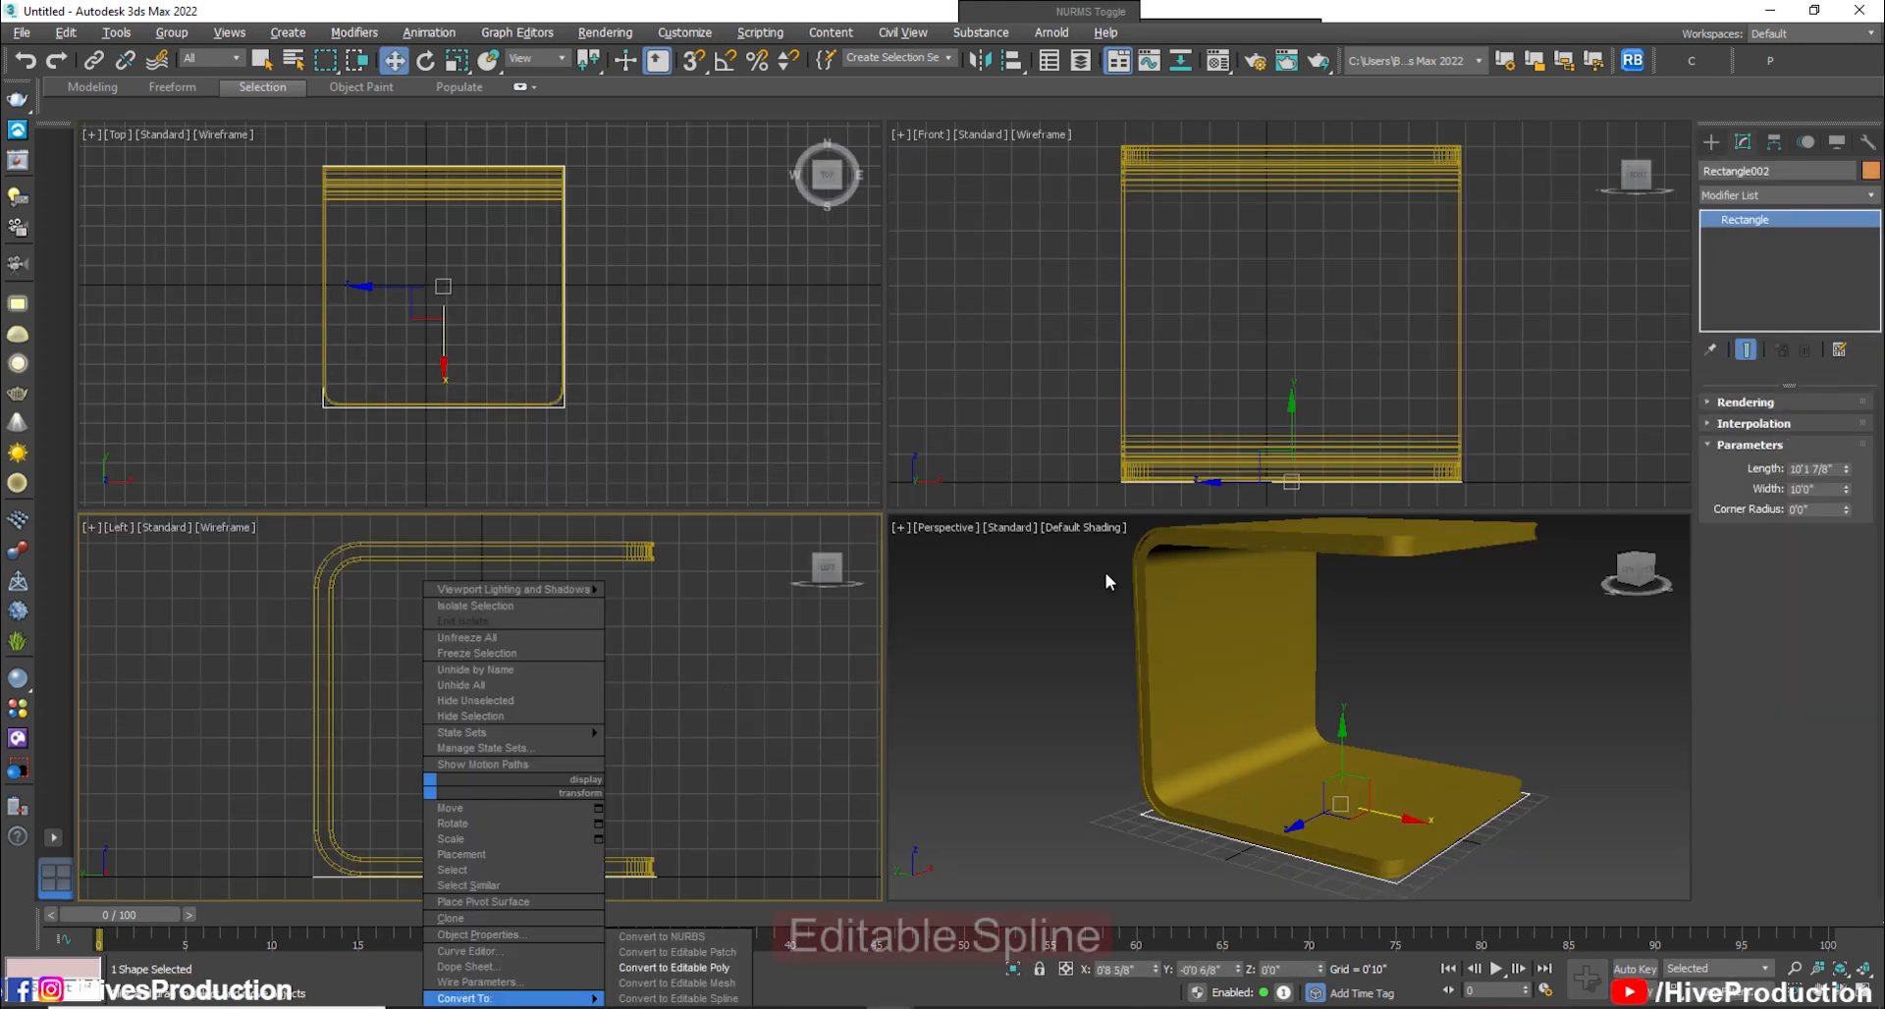
left_click(1105, 573)
right_click(1286, 479)
mouse_move(1364, 686)
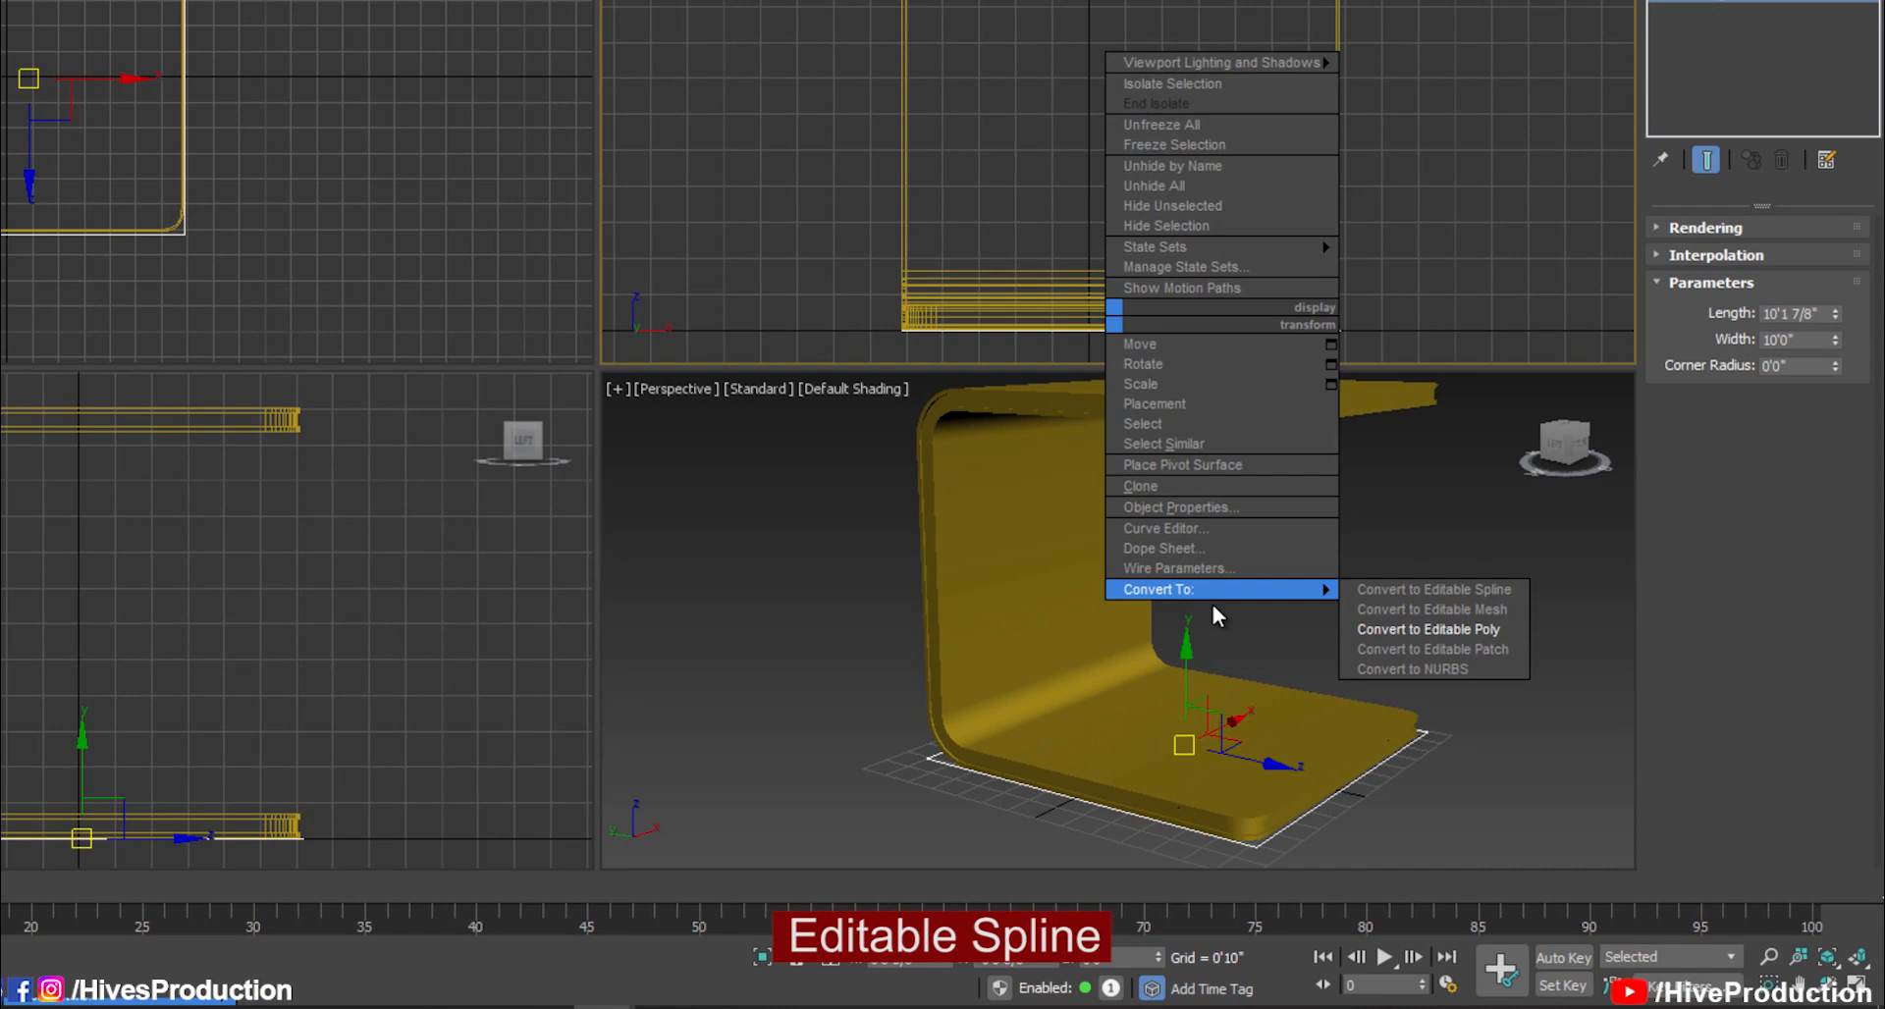
left_click(1488, 592)
Delete the shape's rear segment and raise the resulting open spline to just below the top plate
left_click_drag(940, 665, 1005, 741)
key("Delete")
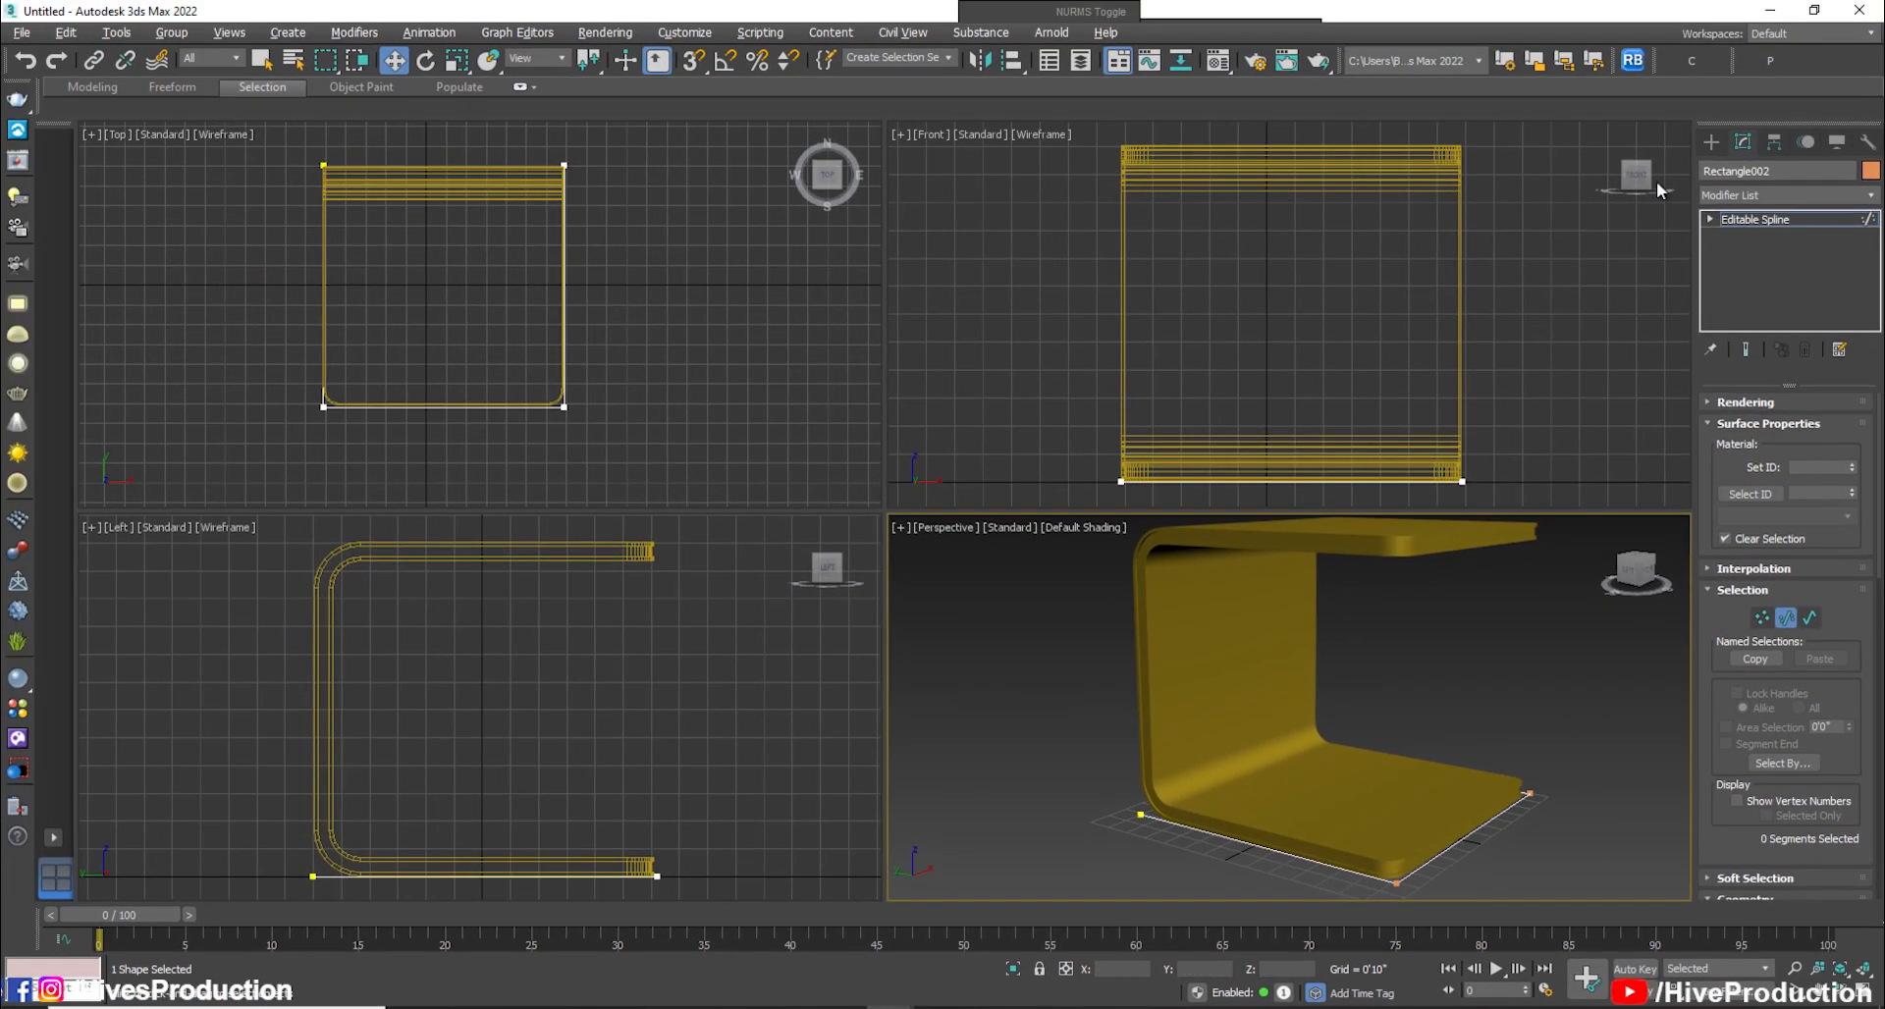
left_click(1754, 220)
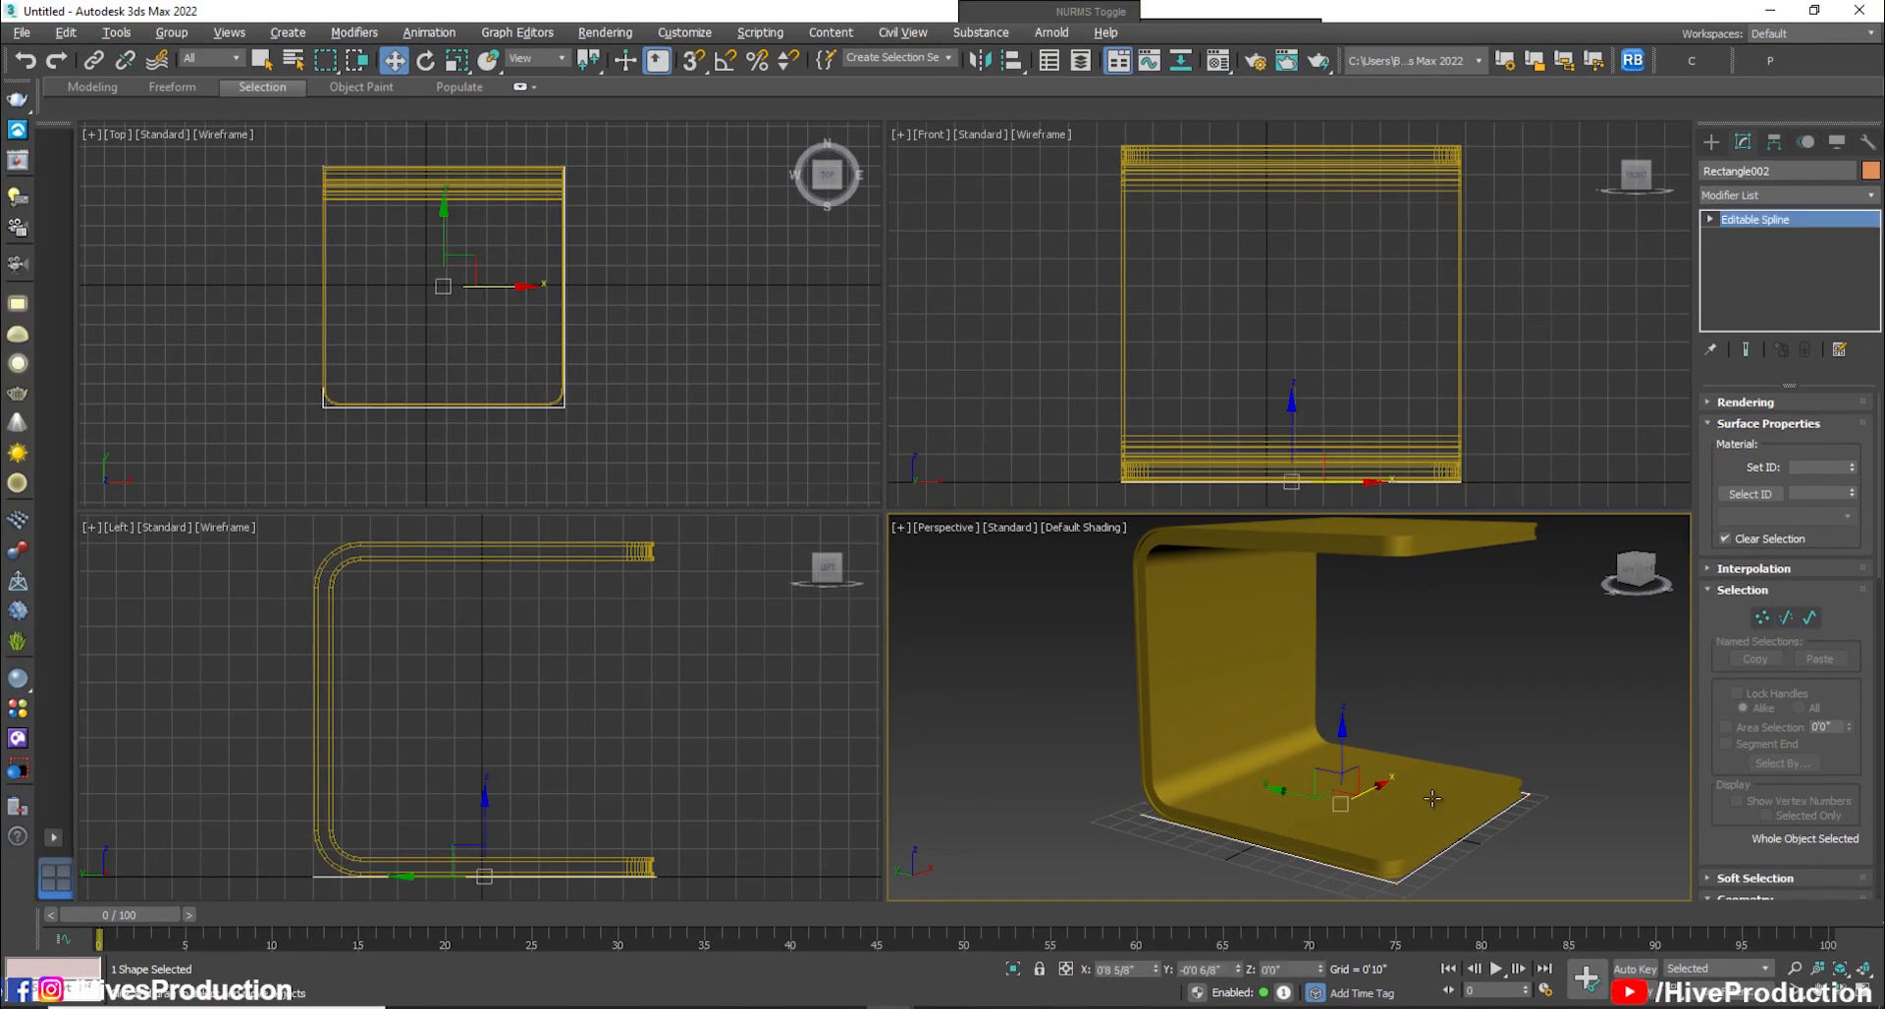
left_click_drag(1340, 764, 1336, 503)
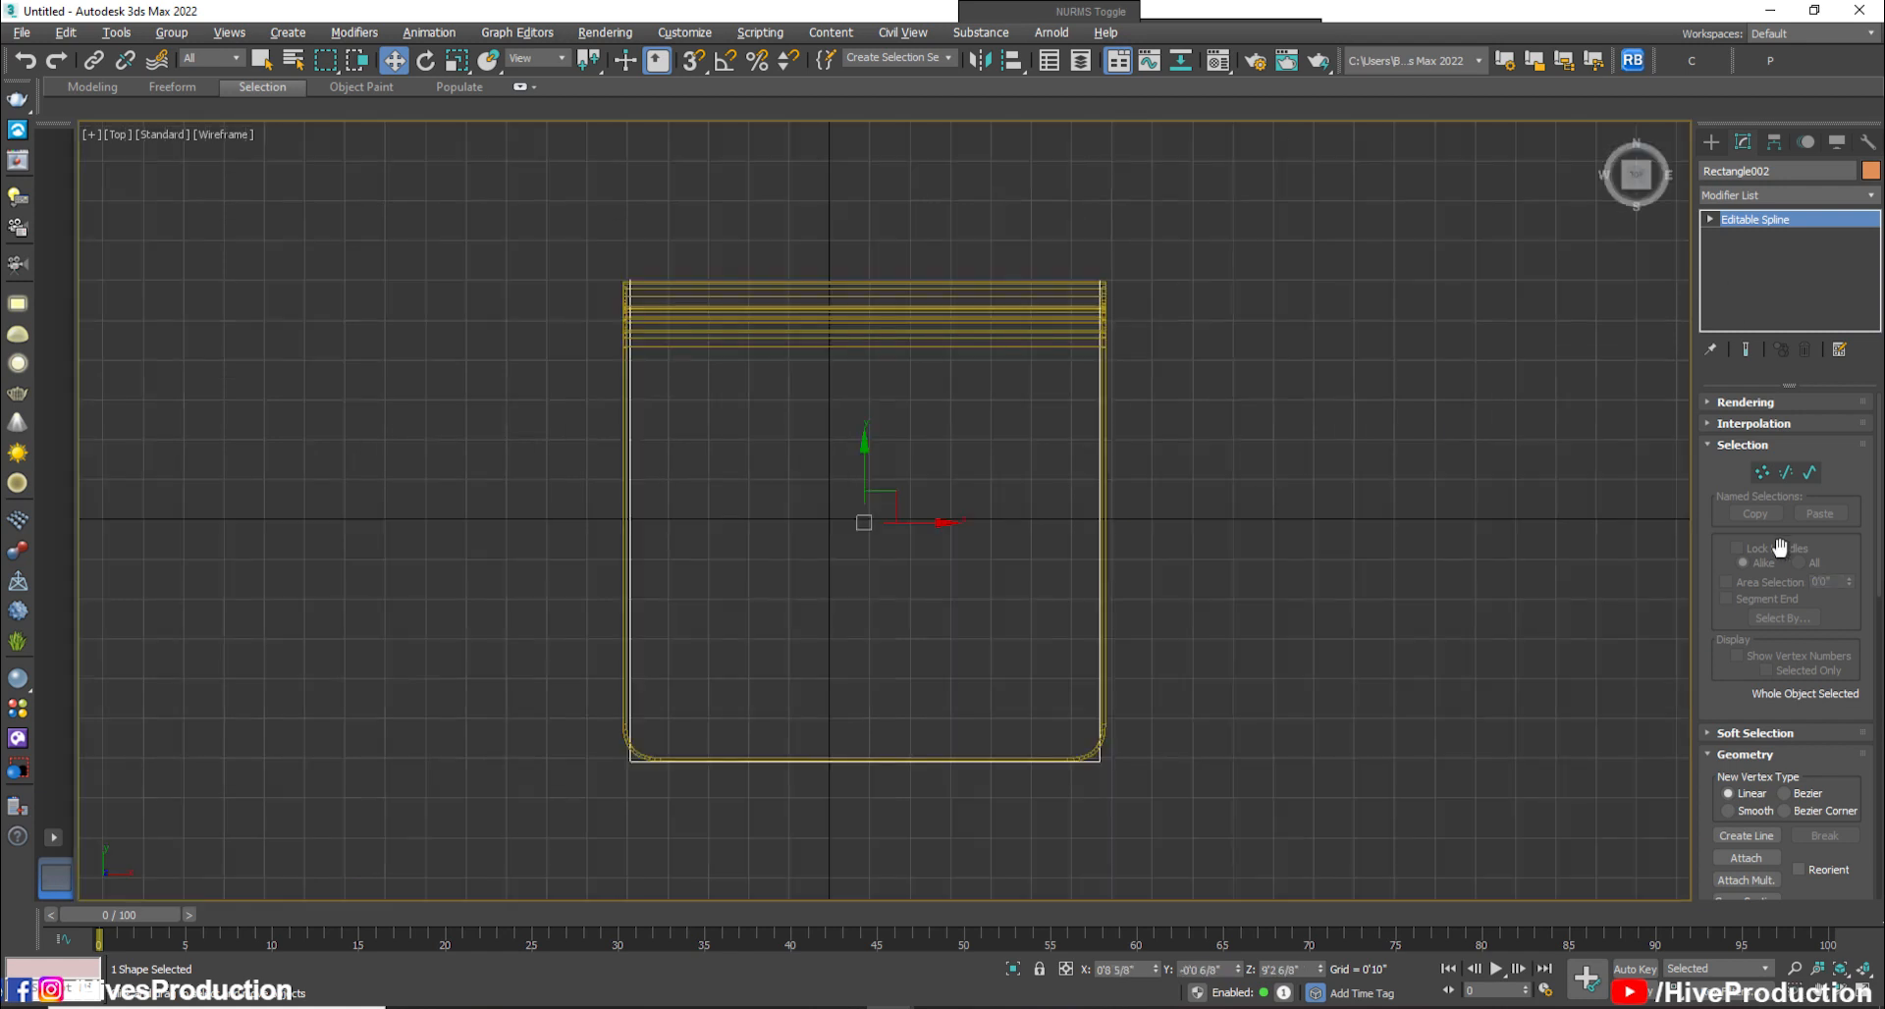
Fillet the two front corner vertices of the open spline by about 0'6 5/8" to follow the plate's rounded corners
left_click(1762, 472)
key("alt+w")
middle_click(1370, 728)
key("alt+w")
middle_click_drag(1170, 524, 1053, 569)
scroll(1724, 671, "down", 5)
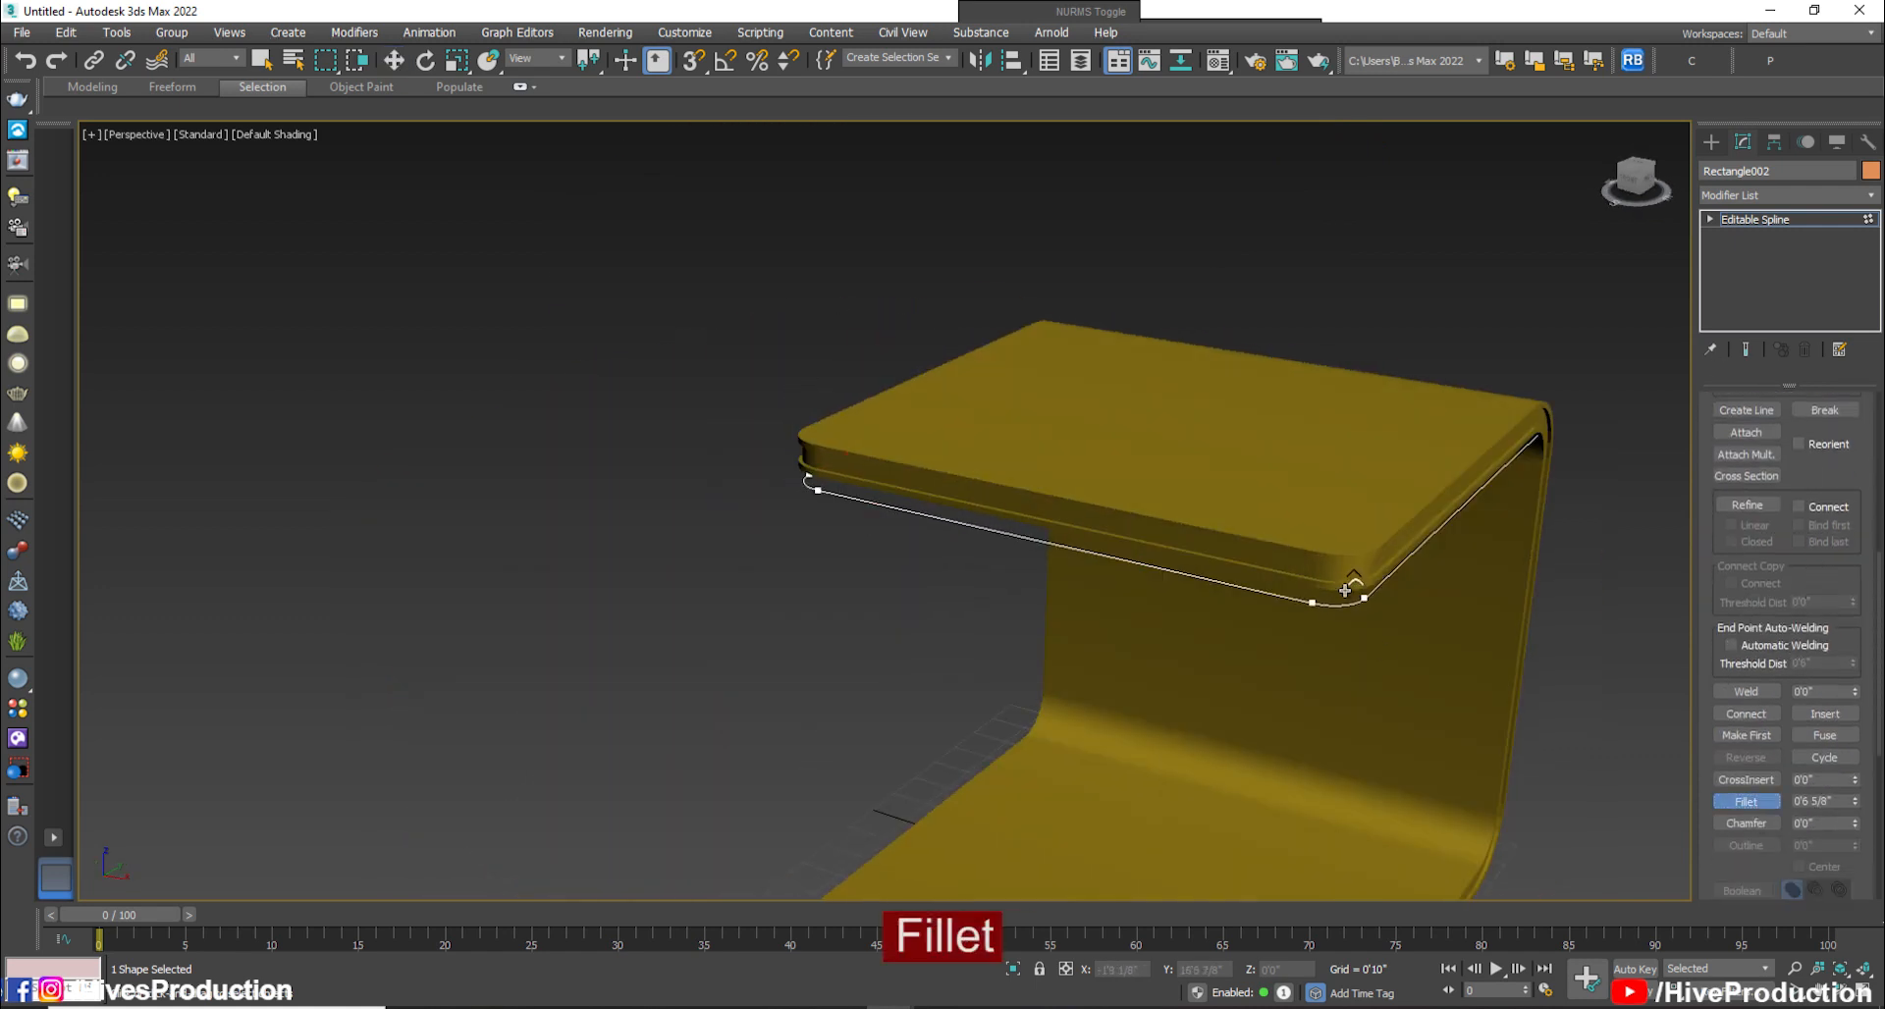
Shift the spline's front vertices slightly back in the Top view so the curve sits inside the body's outline
key("t")
key("w")
left_click_drag(549, 673, 1304, 897)
left_click_drag(632, 655, 630, 648)
left_click(1754, 219)
left_click(1347, 635)
Outline the whole open spline inward to form a narrow closed U-shaped band
key("alt+w")
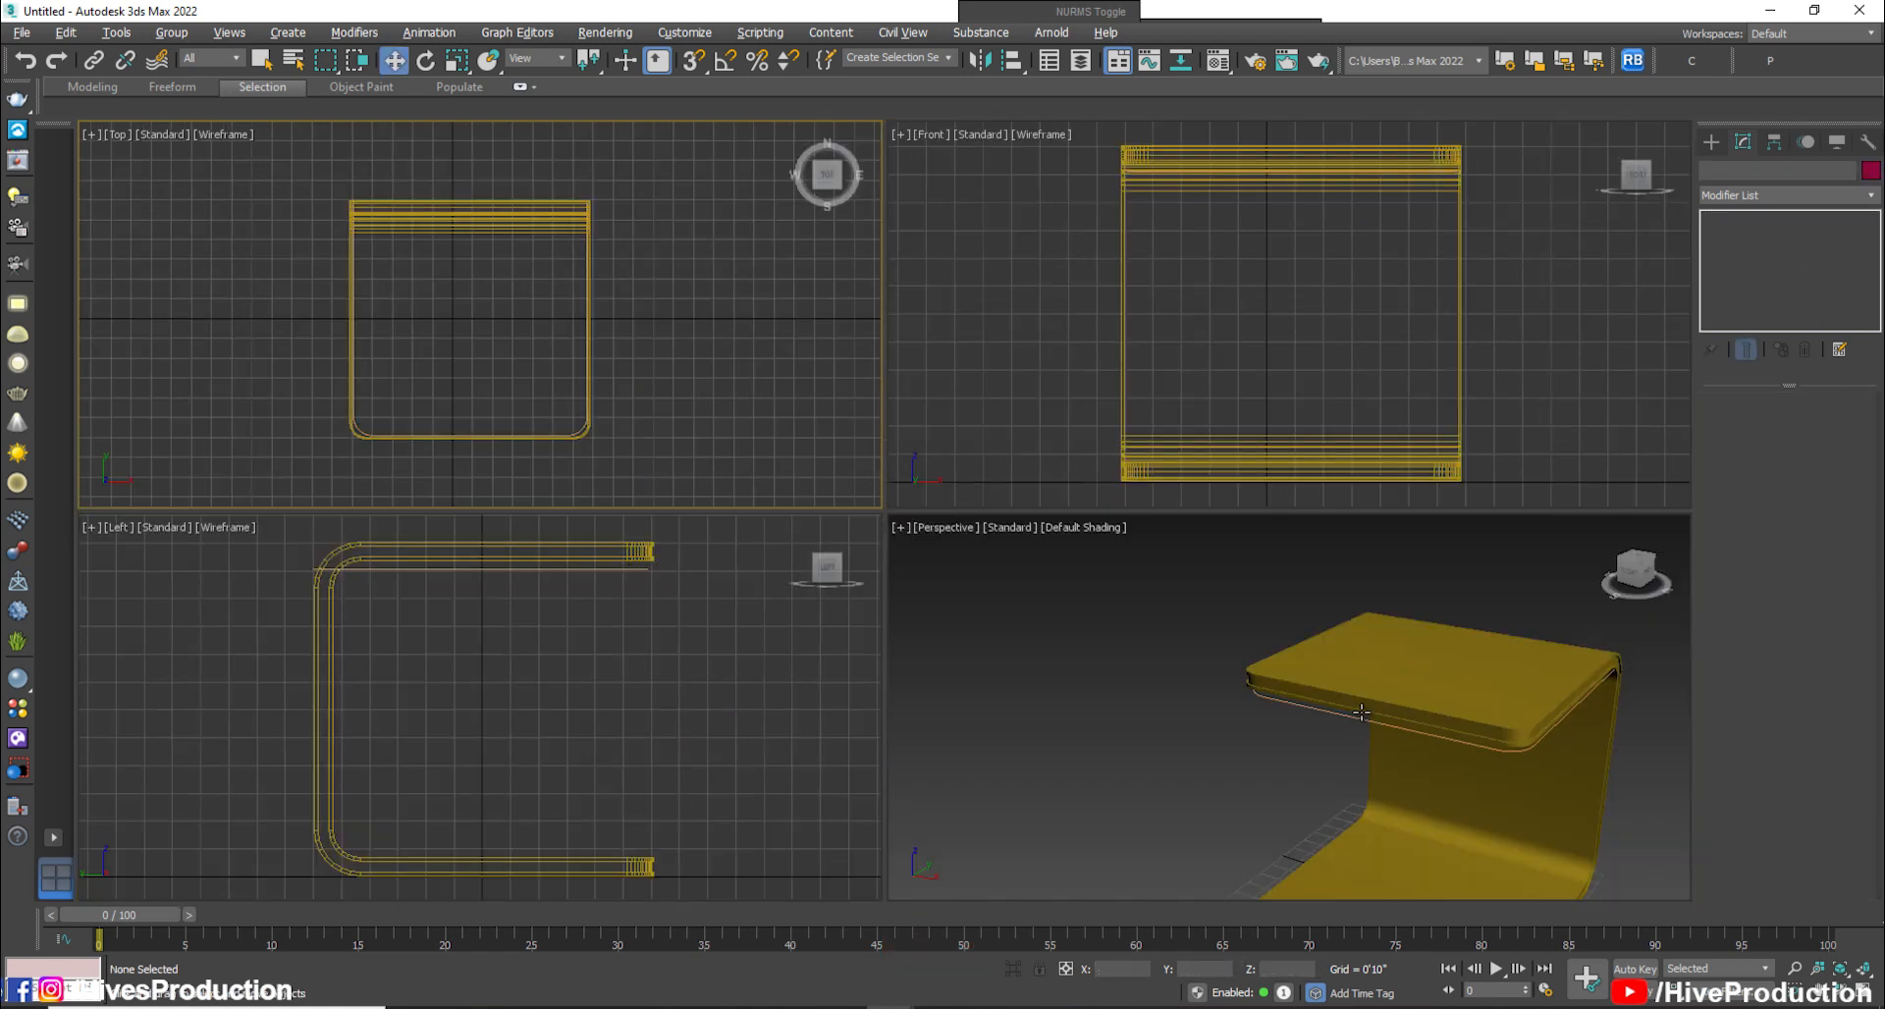
middle_click(1434, 724)
key("alt+w")
middle_click_drag(1435, 724, 1379, 687, "alt")
left_click(1154, 523)
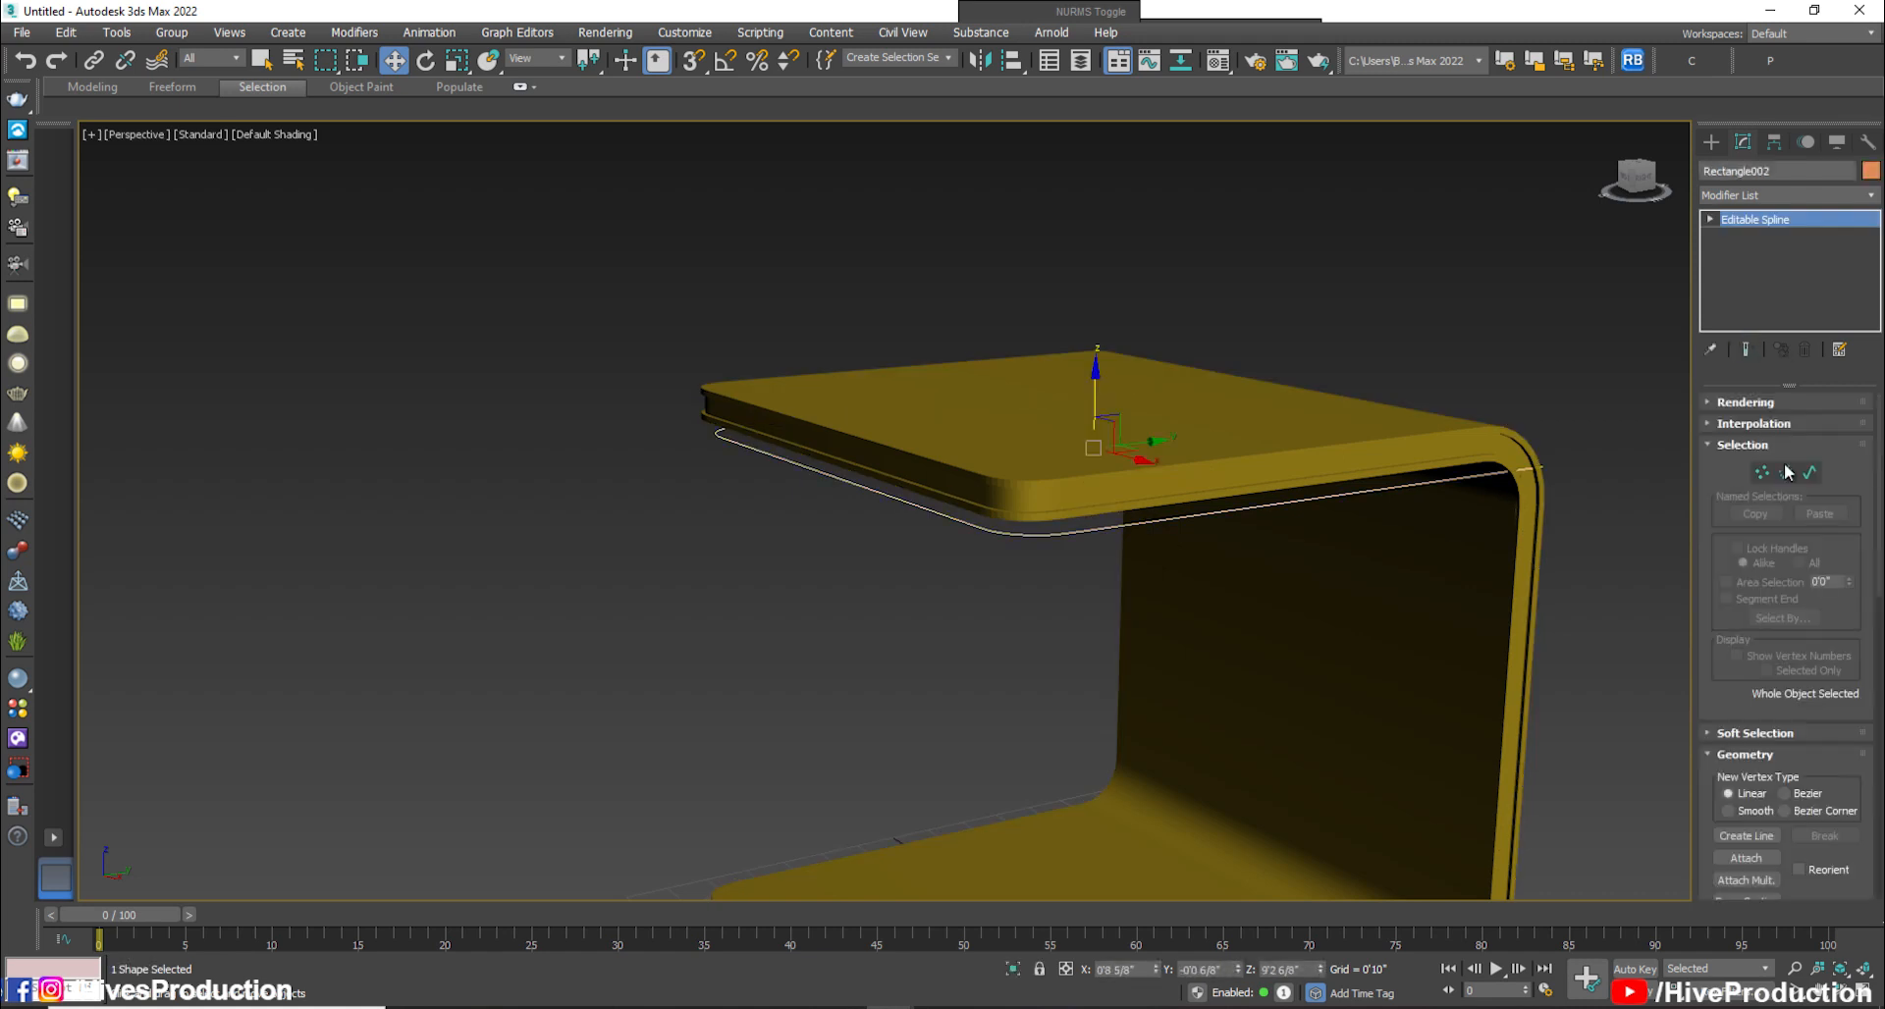
left_click(1808, 471)
left_click(1301, 509)
key("alt+w")
middle_click(749, 370)
key("alt+w")
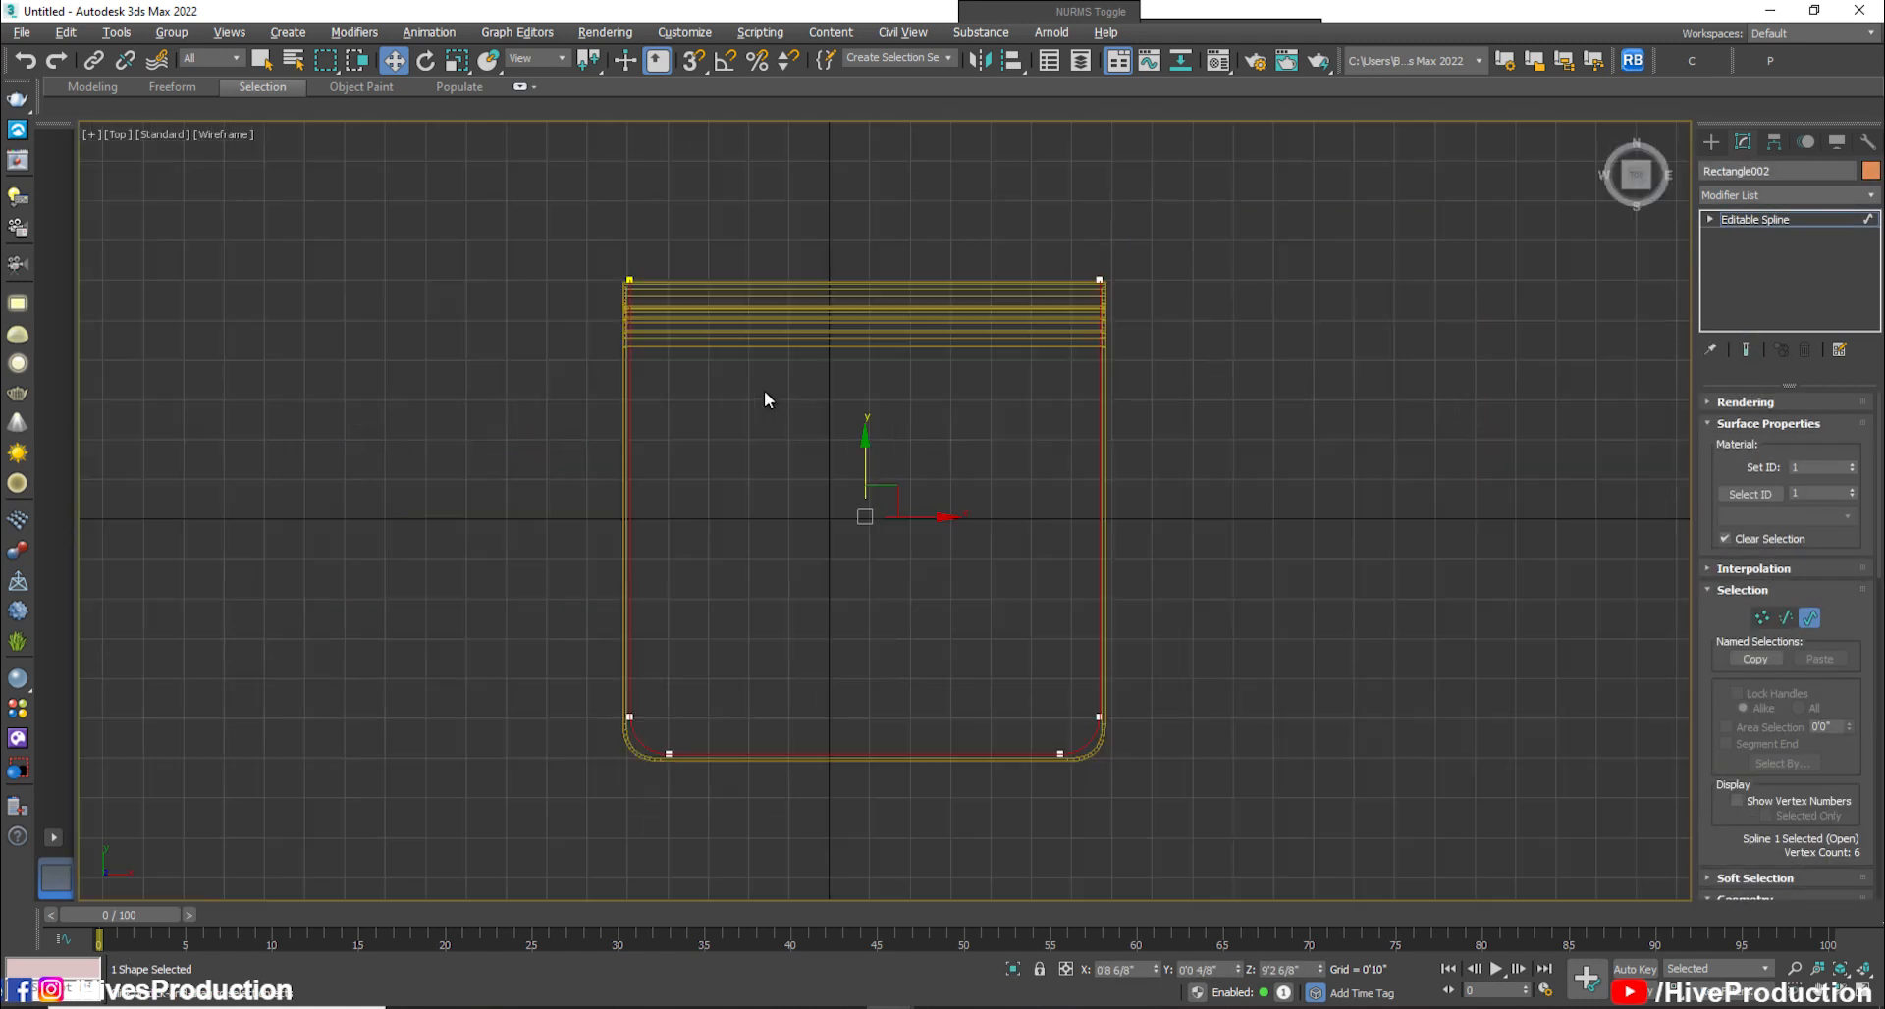
scroll(1754, 726, "down", 5)
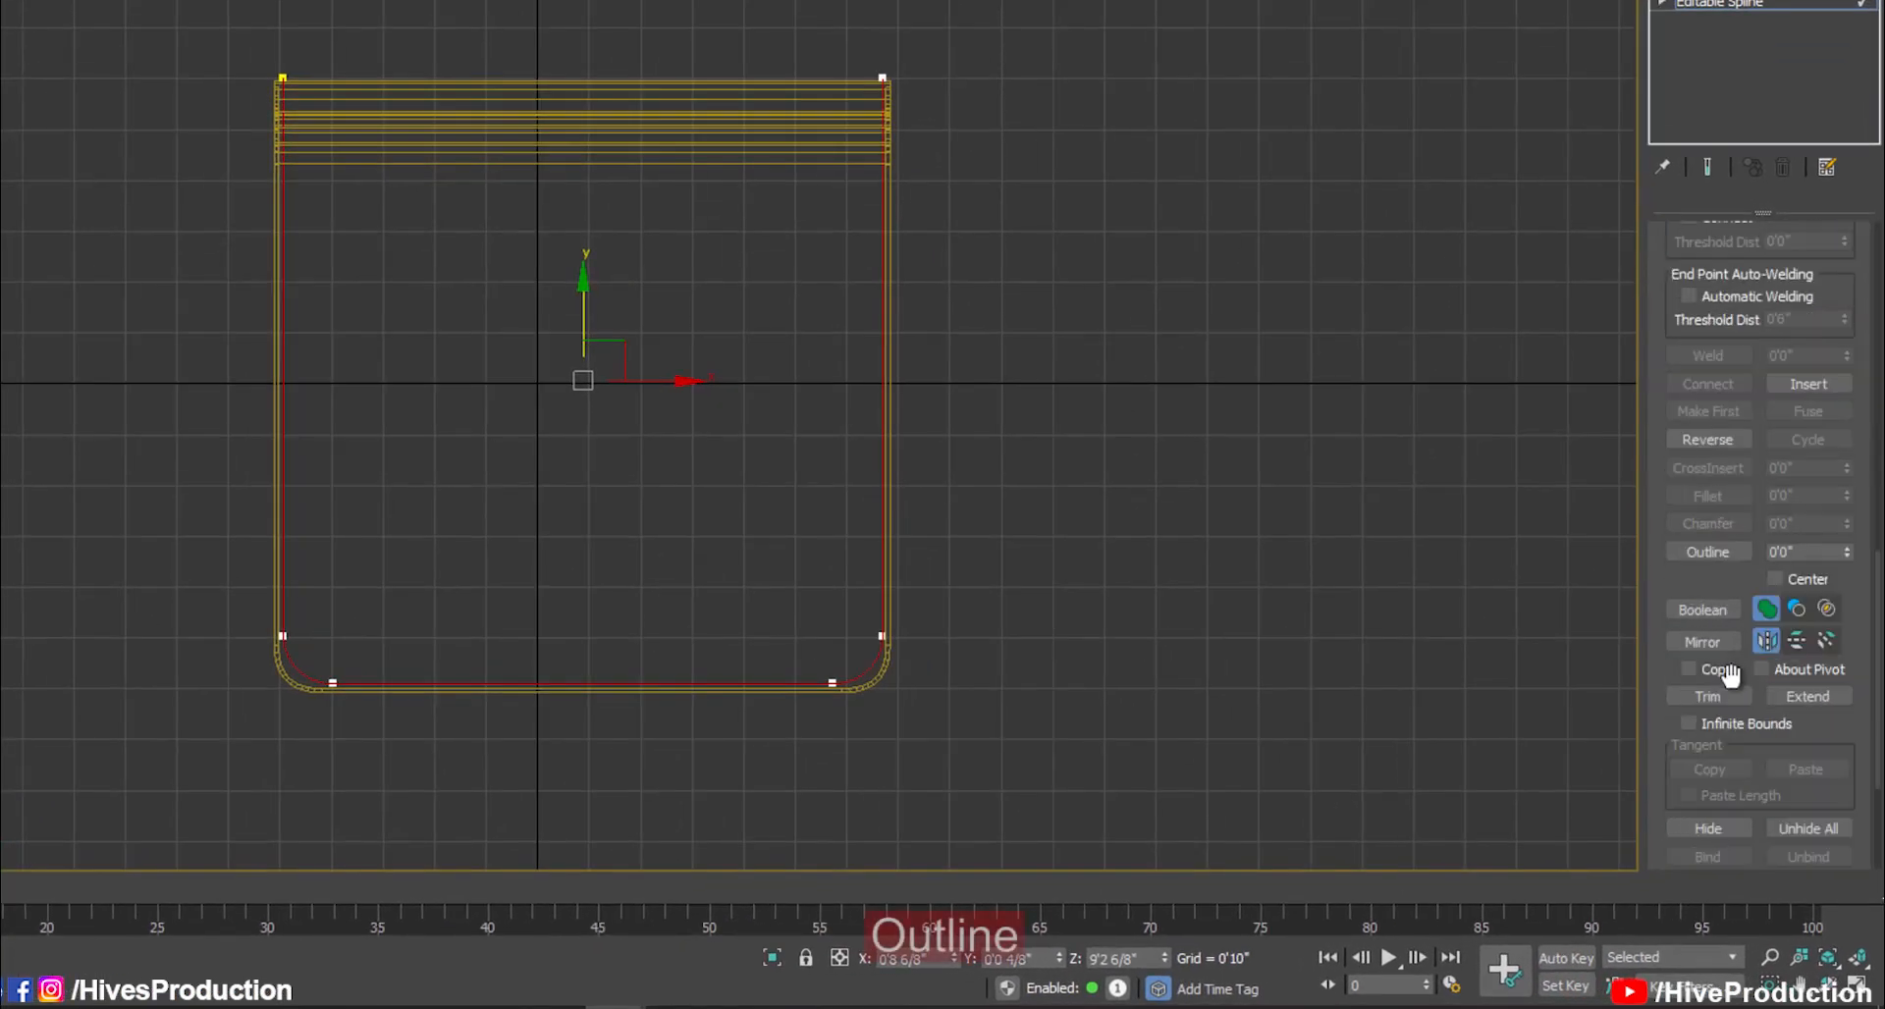
left_click(1686, 553)
left_click_drag(883, 513, 873, 488)
left_click(1706, 3)
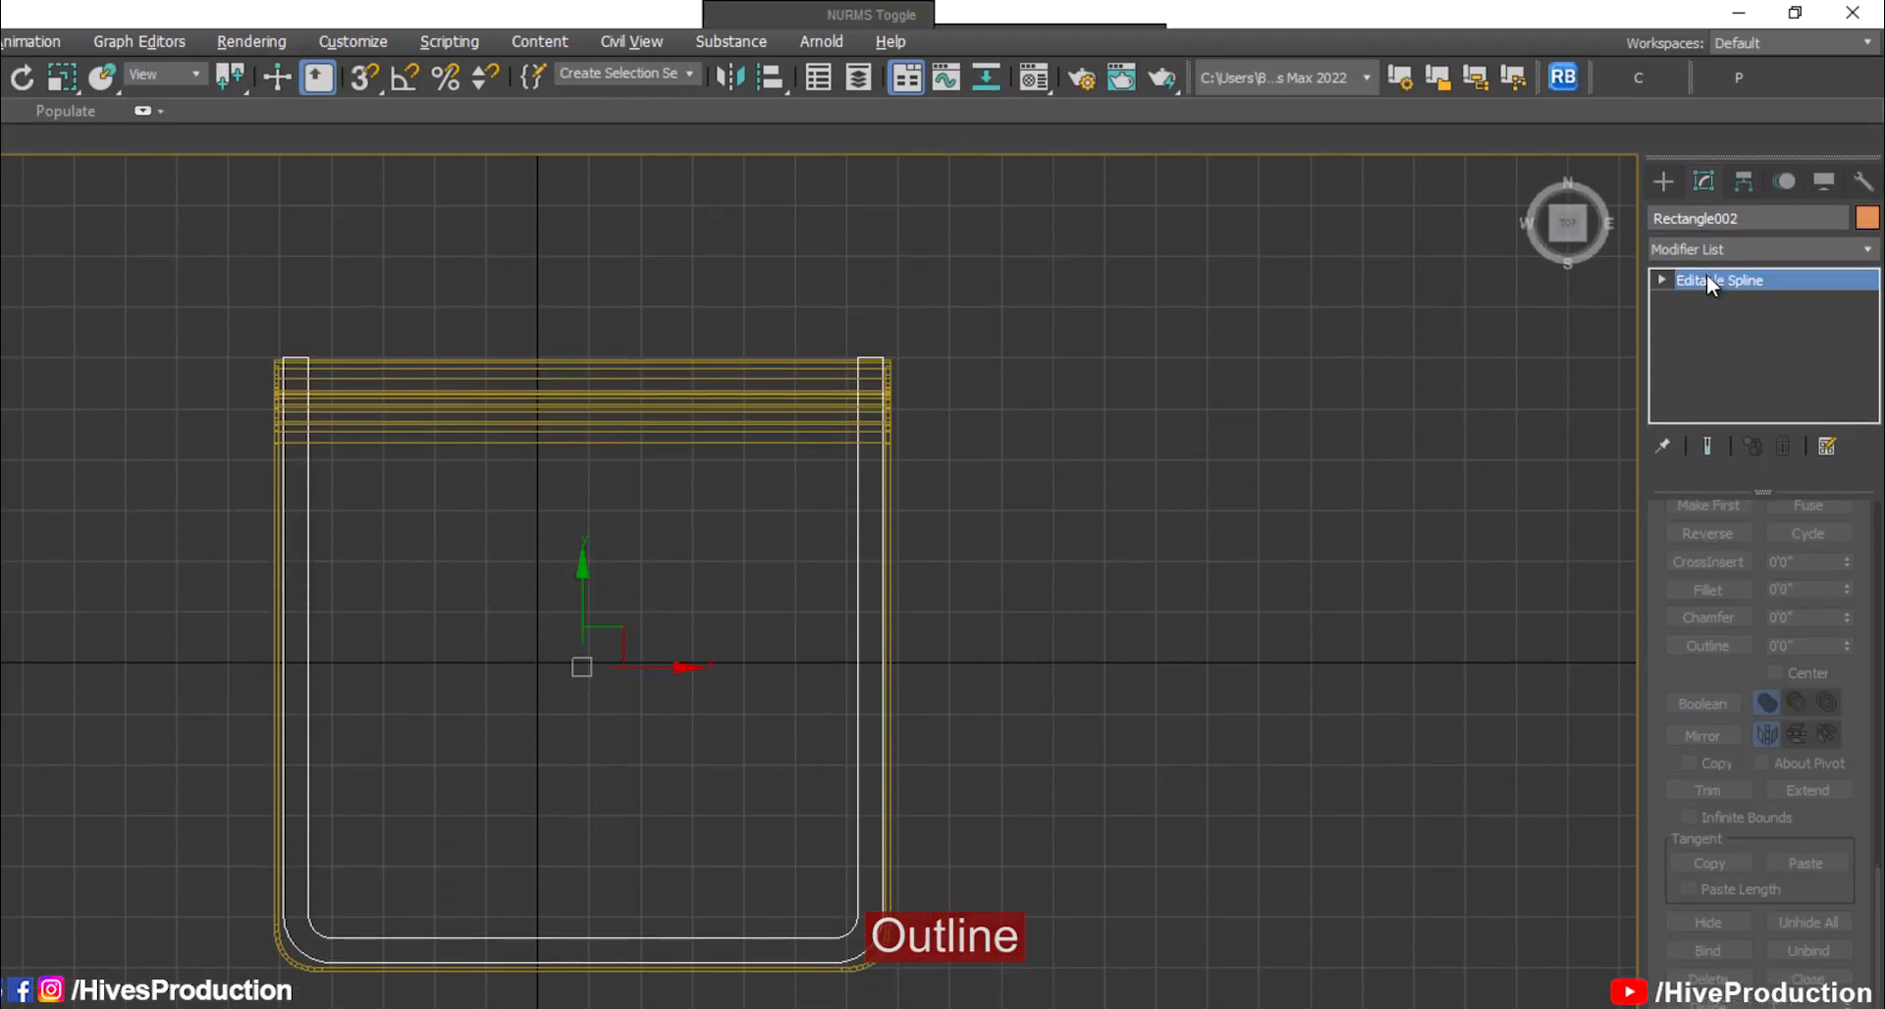
Pull the rear end vertices of the U-shaped band forward, out of the body's back panel
key("alt+w")
middle_click(1524, 721)
key("alt+w")
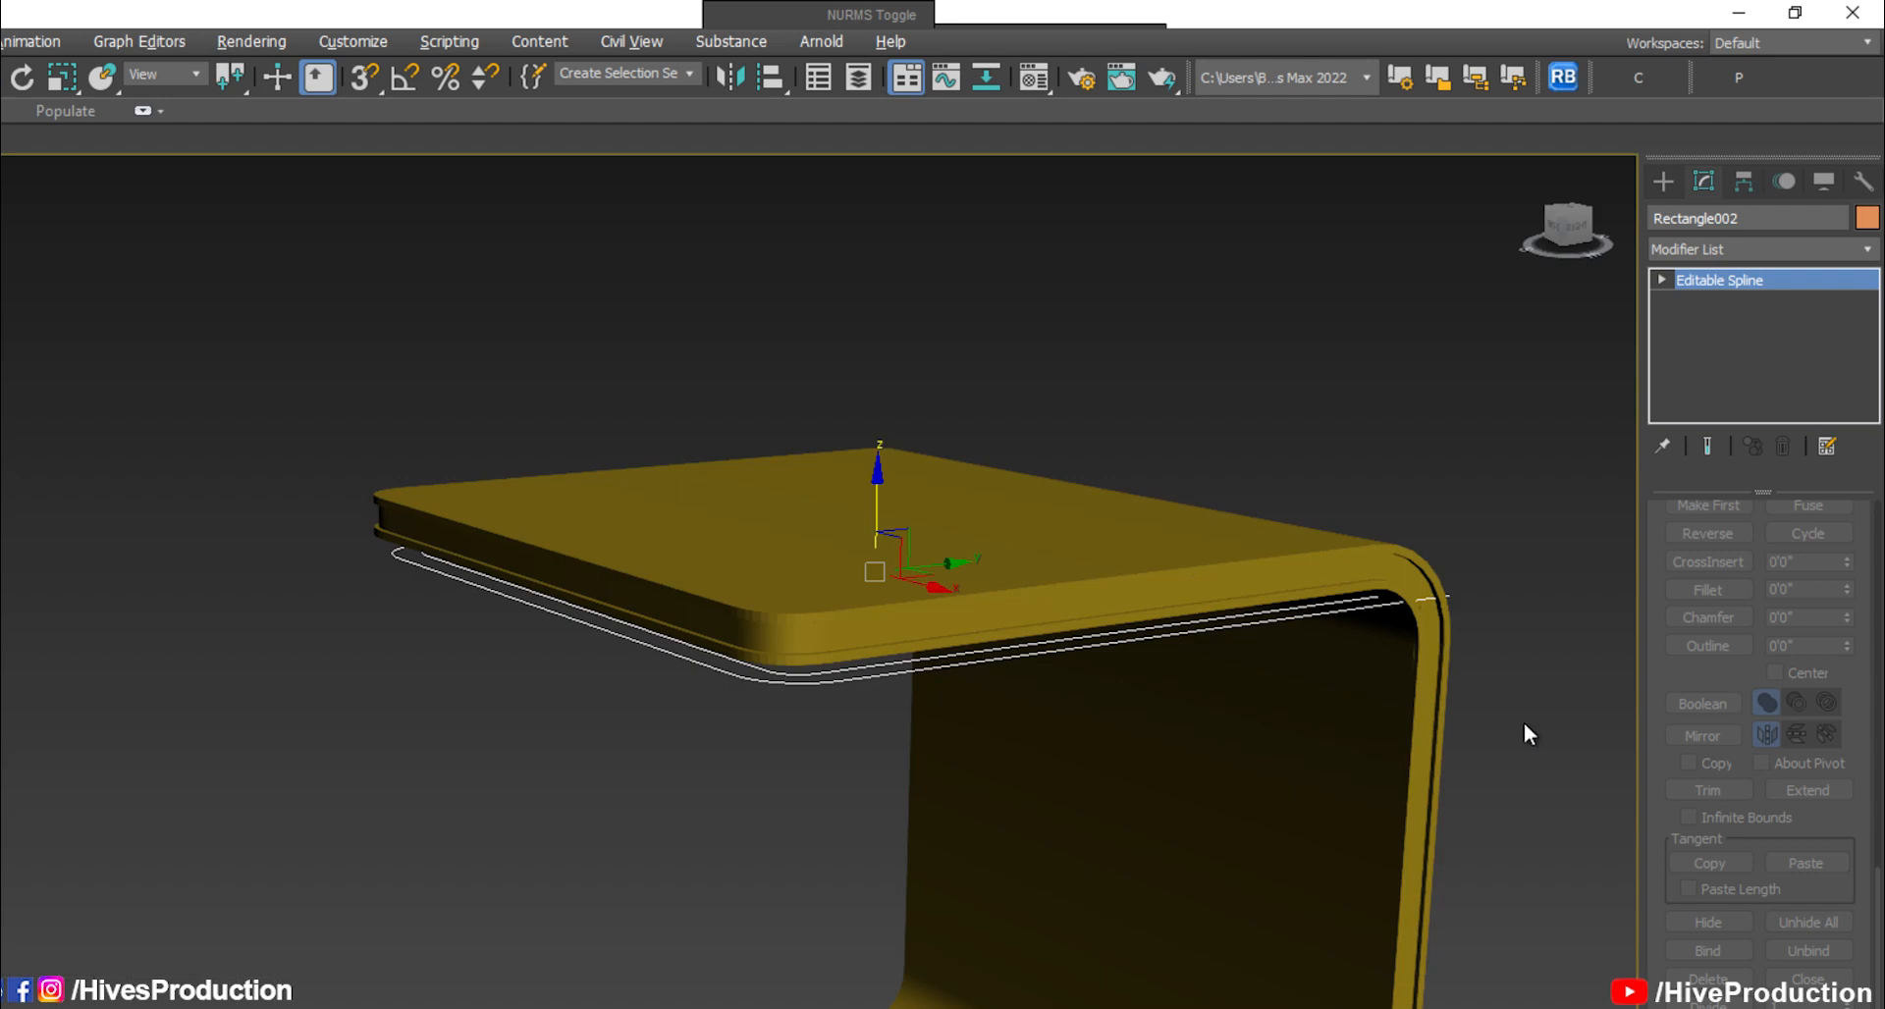
middle_click_drag(1478, 755, 1298, 790, "alt")
left_click(1714, 322)
left_click_drag(1392, 506, 1292, 638)
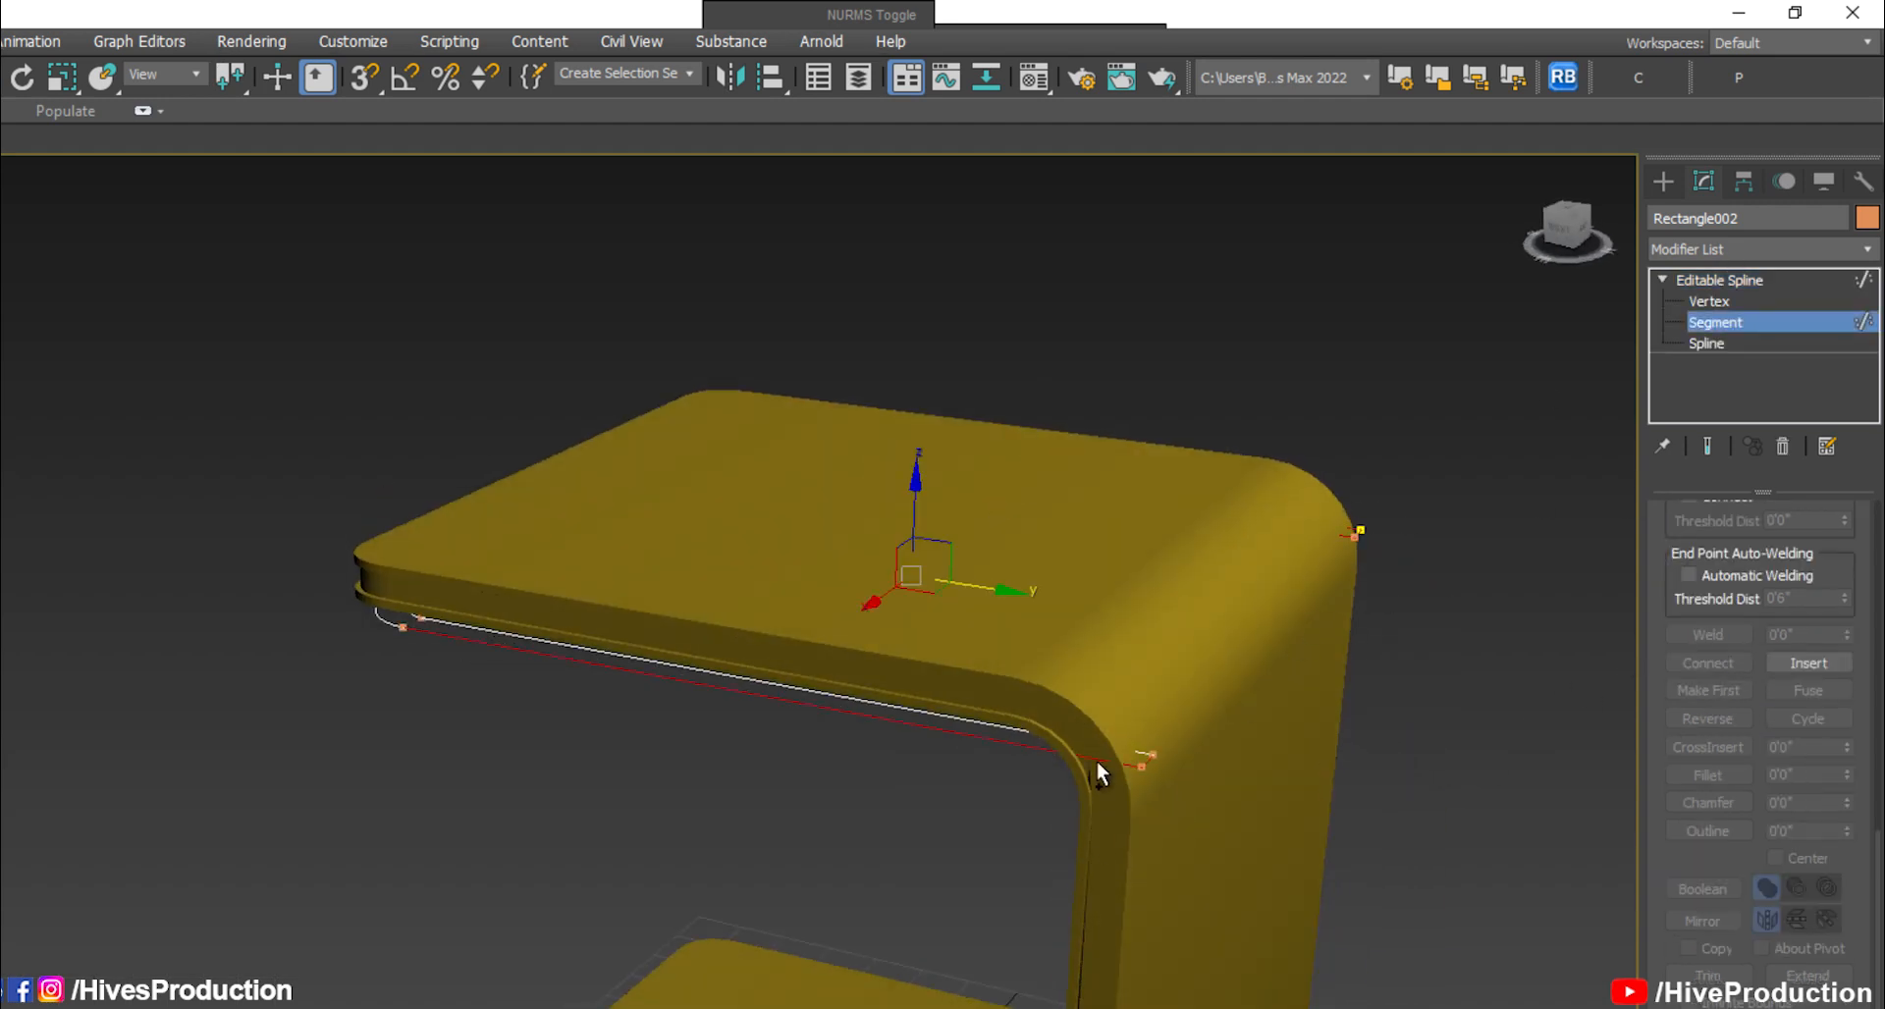
key("1")
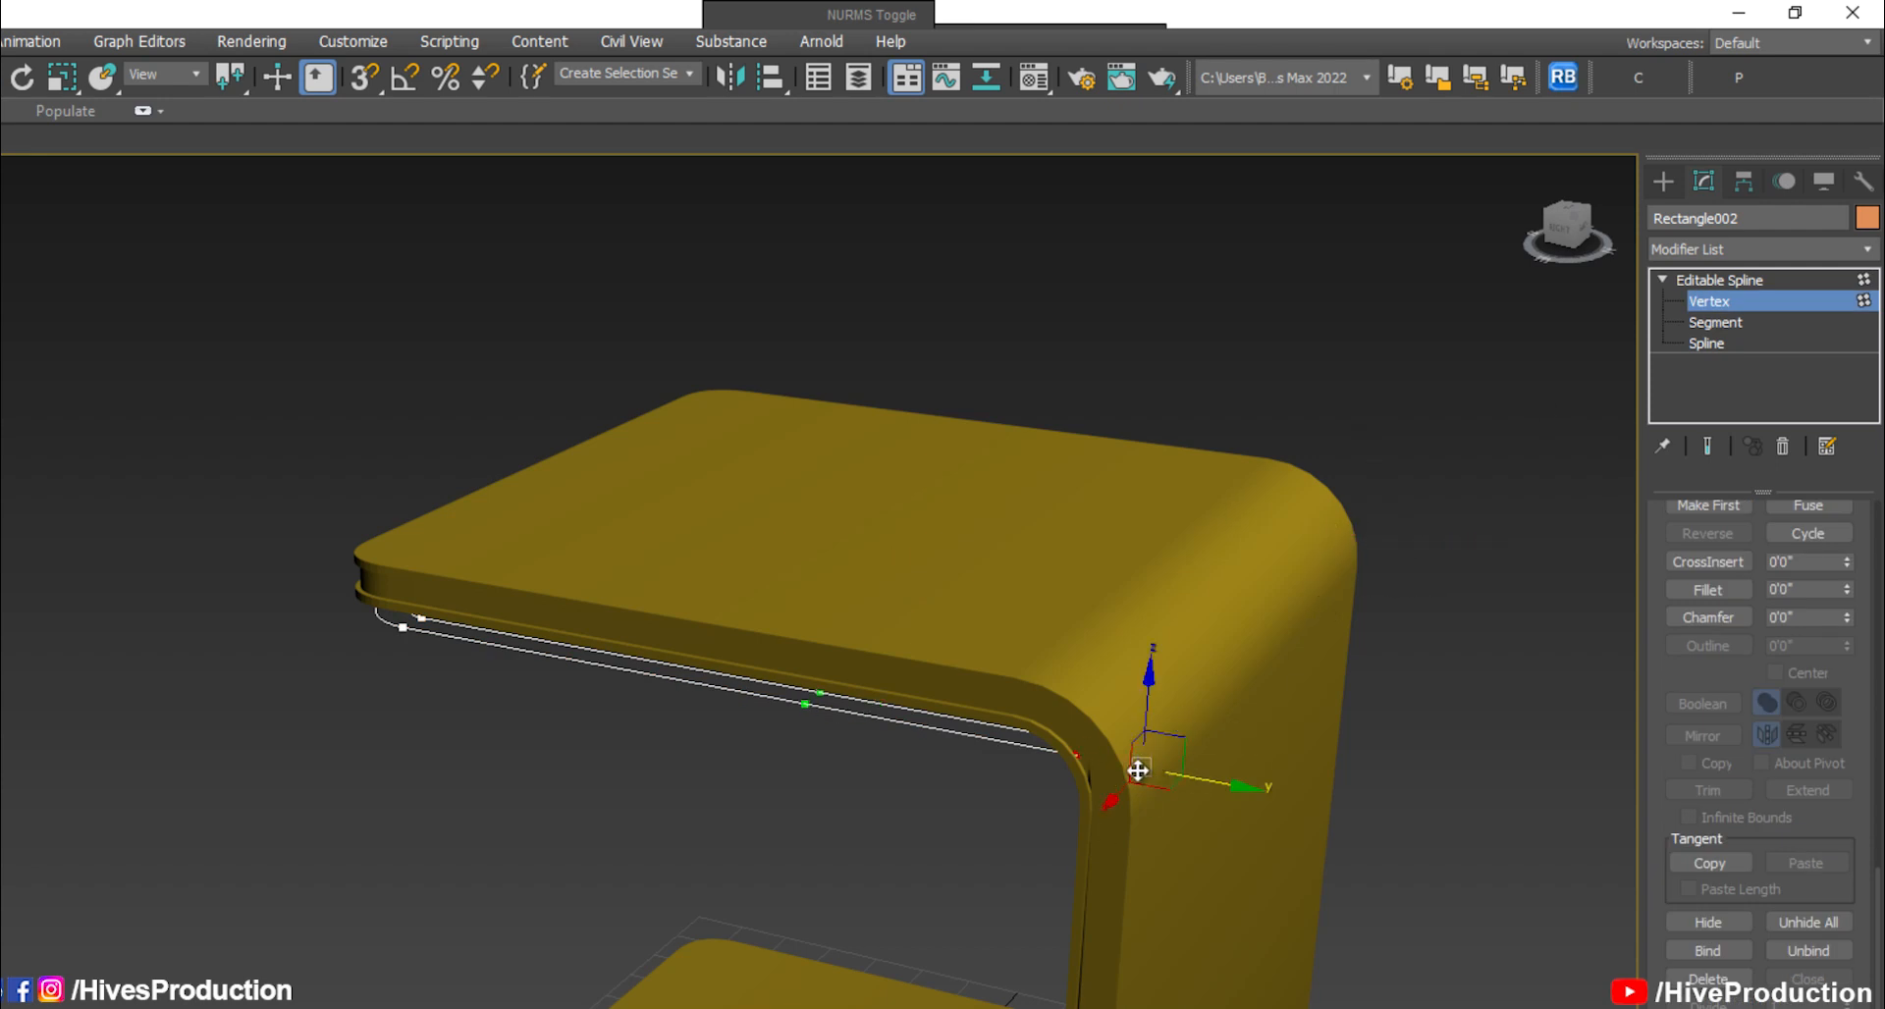
Apply an Extrude modifier to the U-shaped band and set its amount to 0'5 4/8"
left_click(1729, 252)
scroll(1713, 373, "down", 5)
left_click(1706, 380)
scroll(1106, 770, "down", 4)
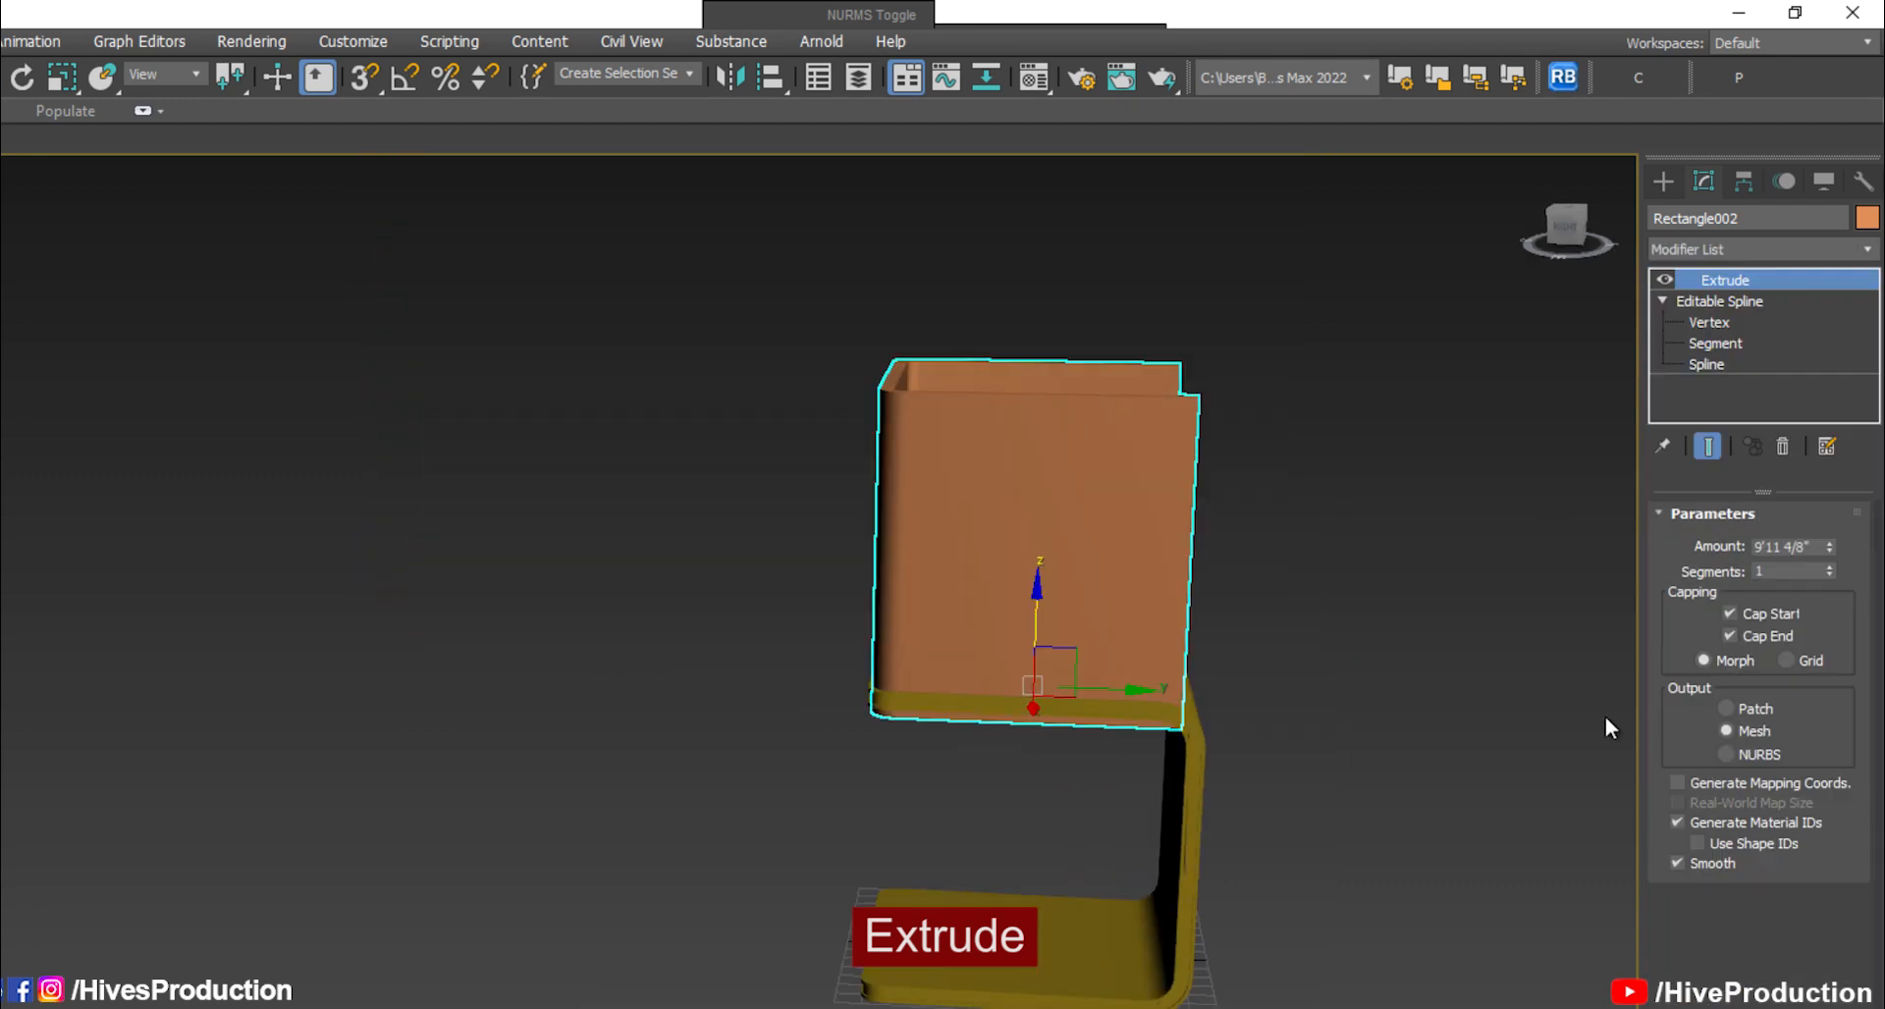
right_click(1829, 548)
left_click_drag(1832, 545, 1830, 526)
Lower the extruded strip to just beneath the top plate and set its extrusion amount to 0'2 4/8"
key("alt+w")
right_click(1284, 405)
key("alt+w")
left_click_drag(904, 265, 904, 293)
key("alt+w")
right_click(457, 666)
key("alt+w")
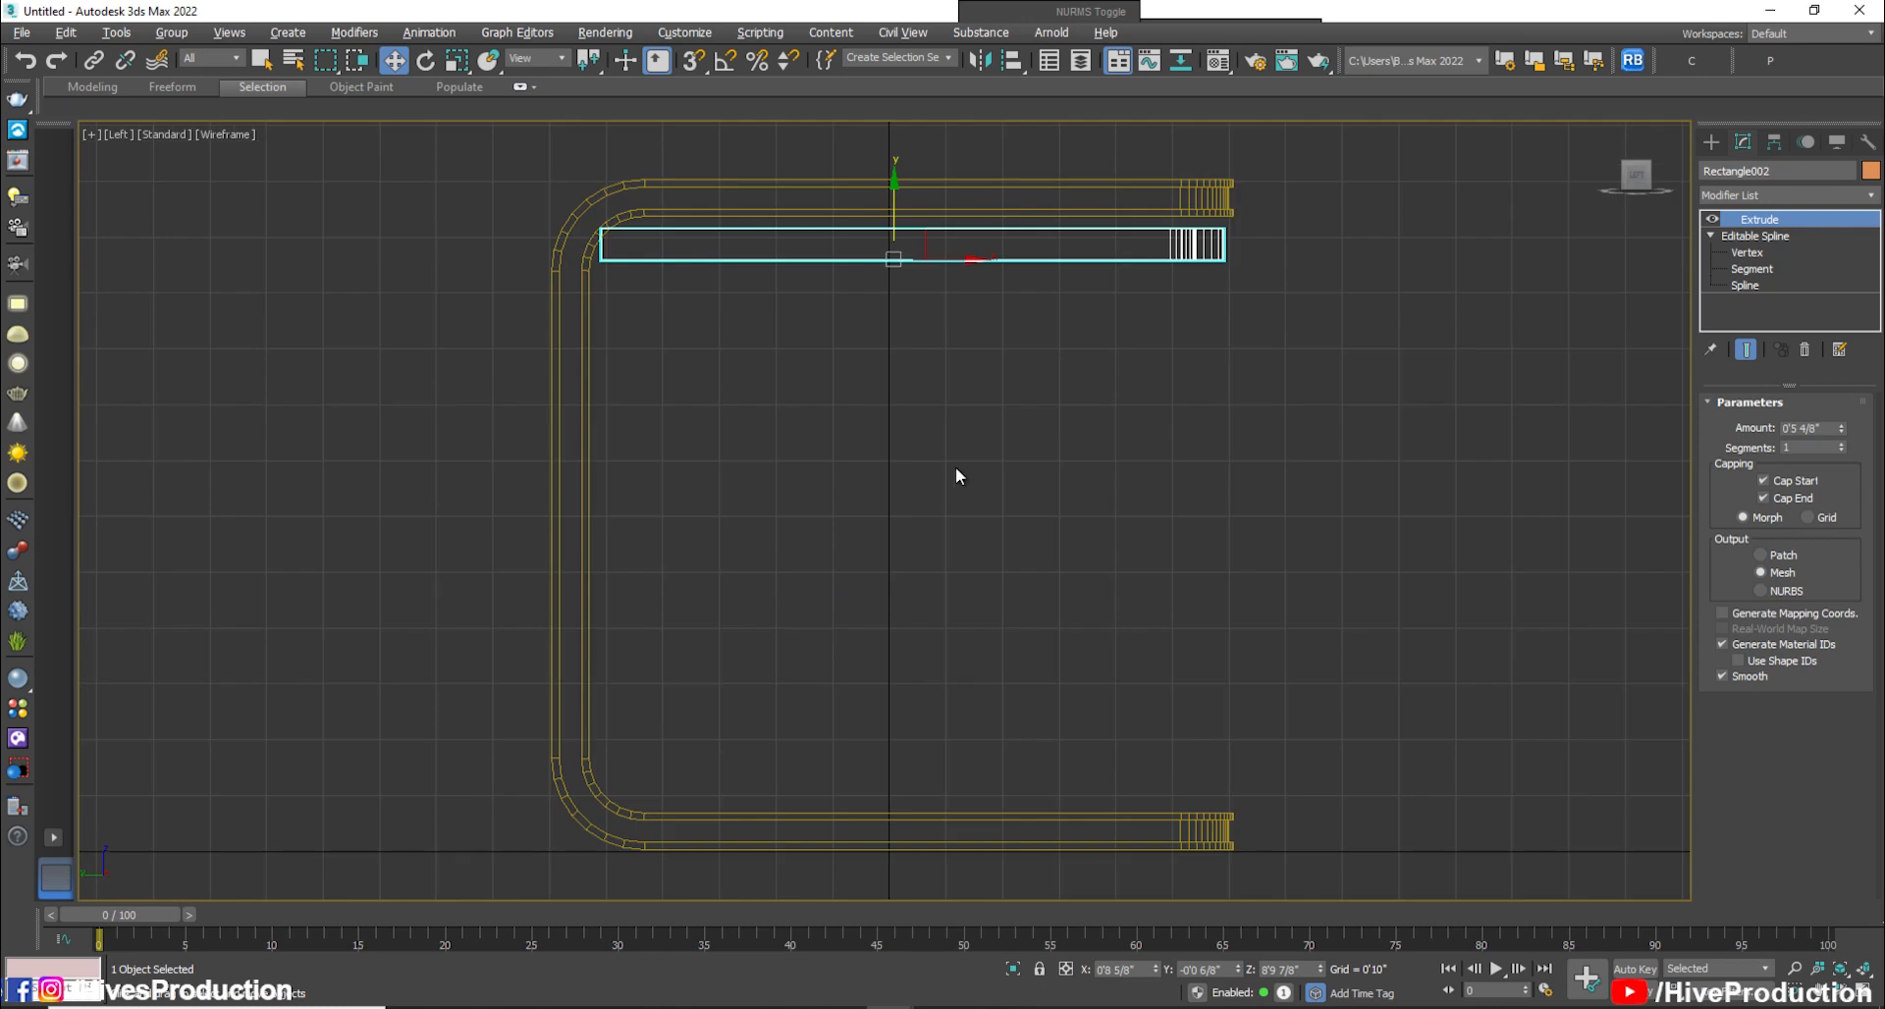
middle_click_drag(947, 478, 1012, 592)
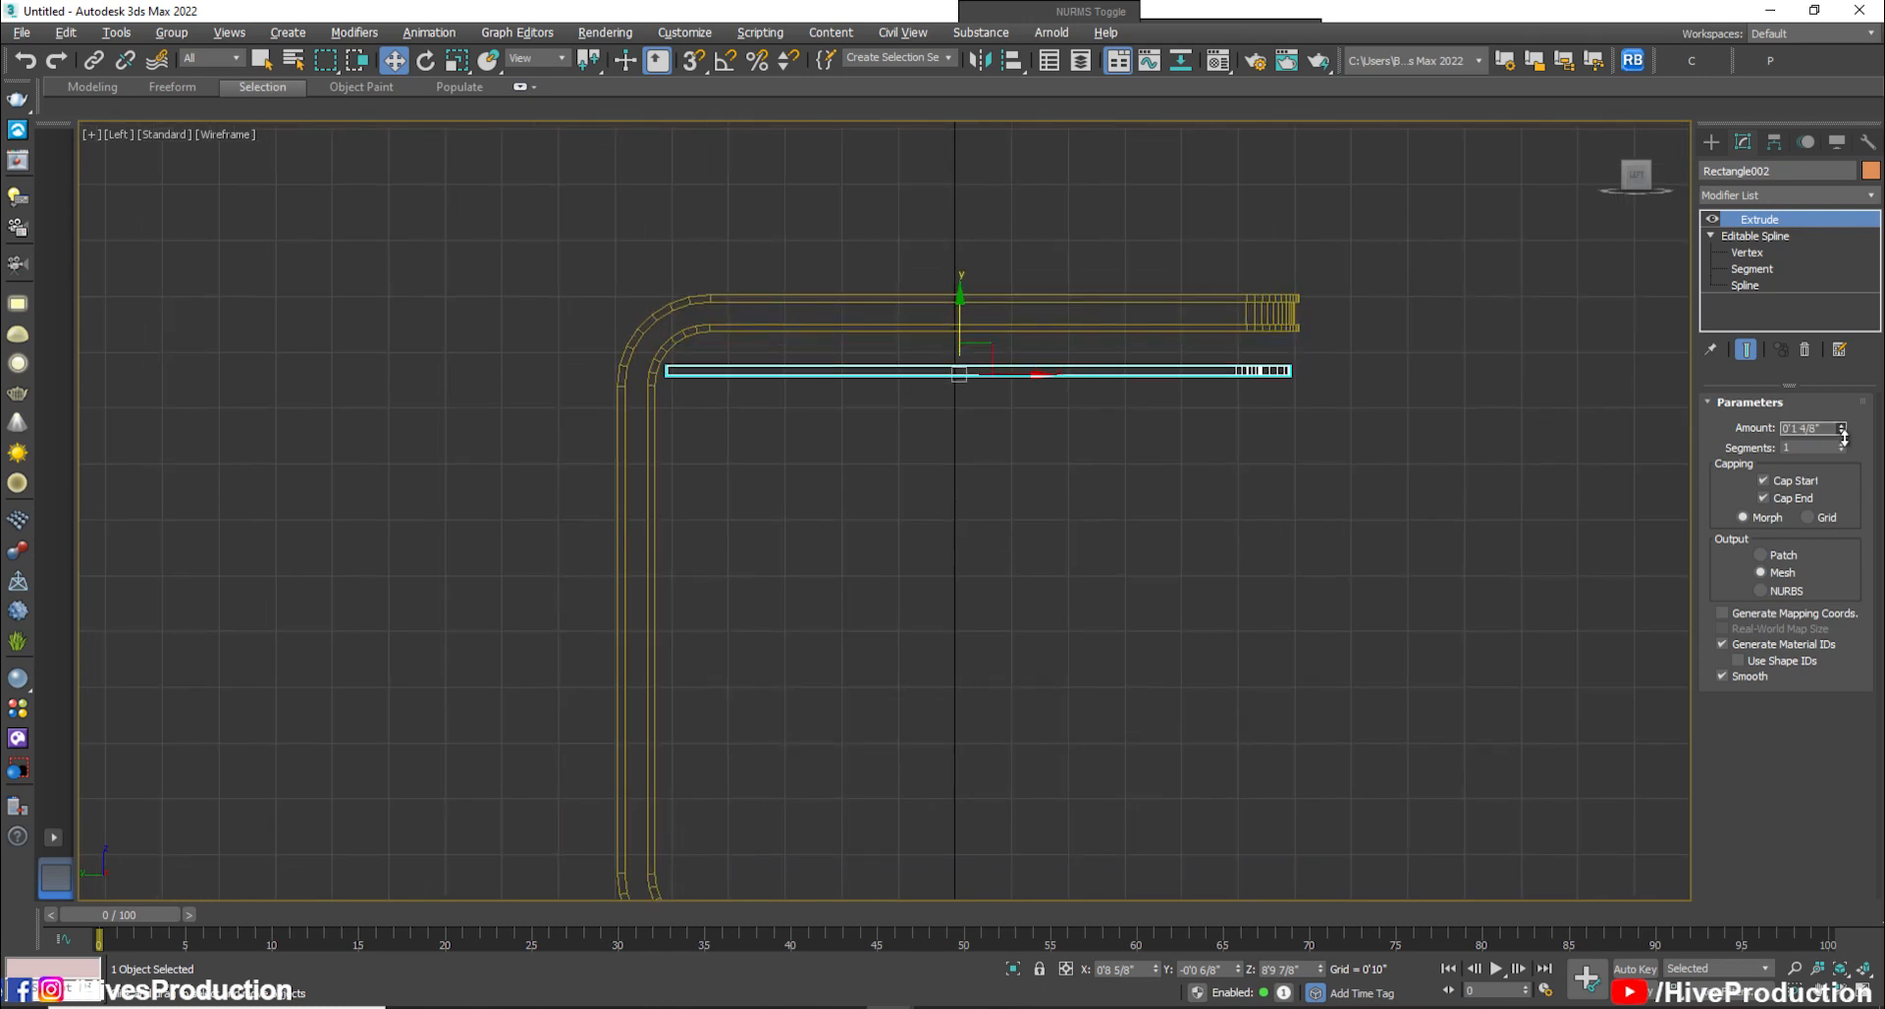
Make one copy of the strip directly below it and raise both strips slightly closer to the top plate
left_click_drag(960, 326, 967, 336)
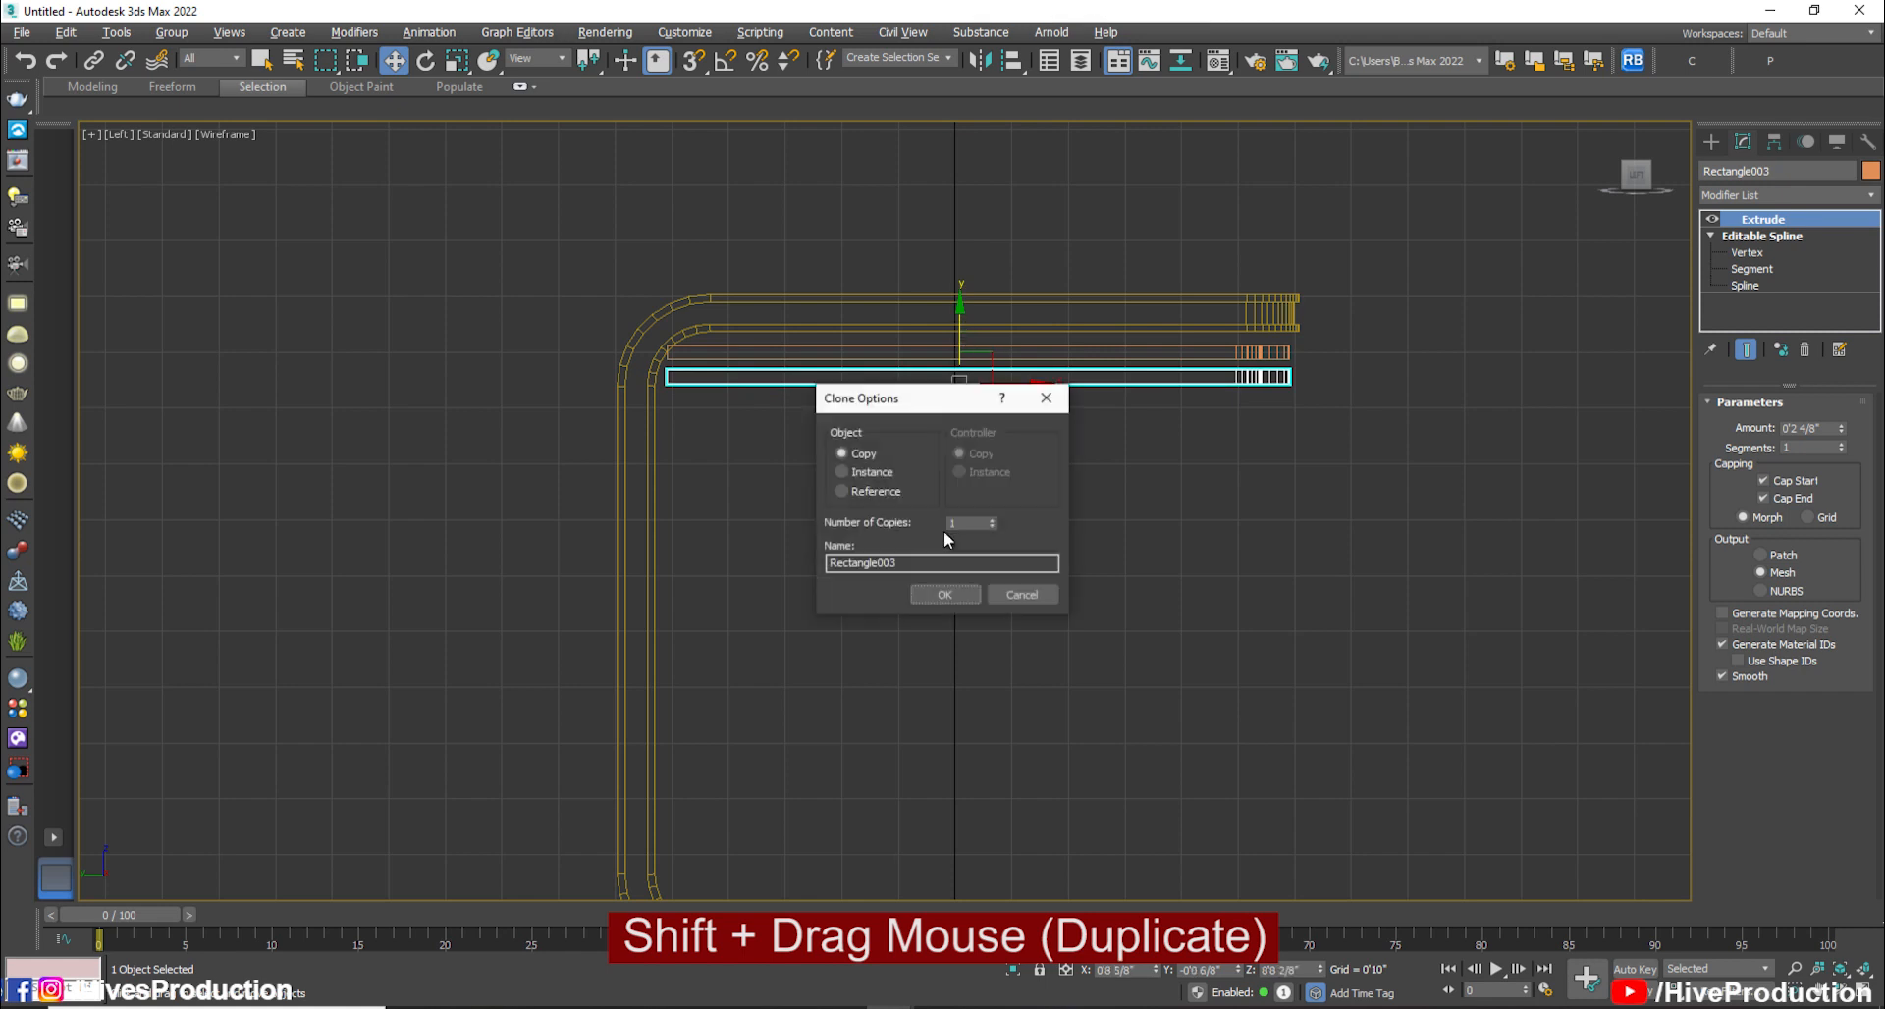
left_click(945, 588)
left_click_drag(1237, 495, 1194, 351)
left_click_drag(976, 315, 976, 310)
left_click(708, 410)
Move the rear end vertices of both strips back until they meet the body's curved inner face
left_click(707, 349)
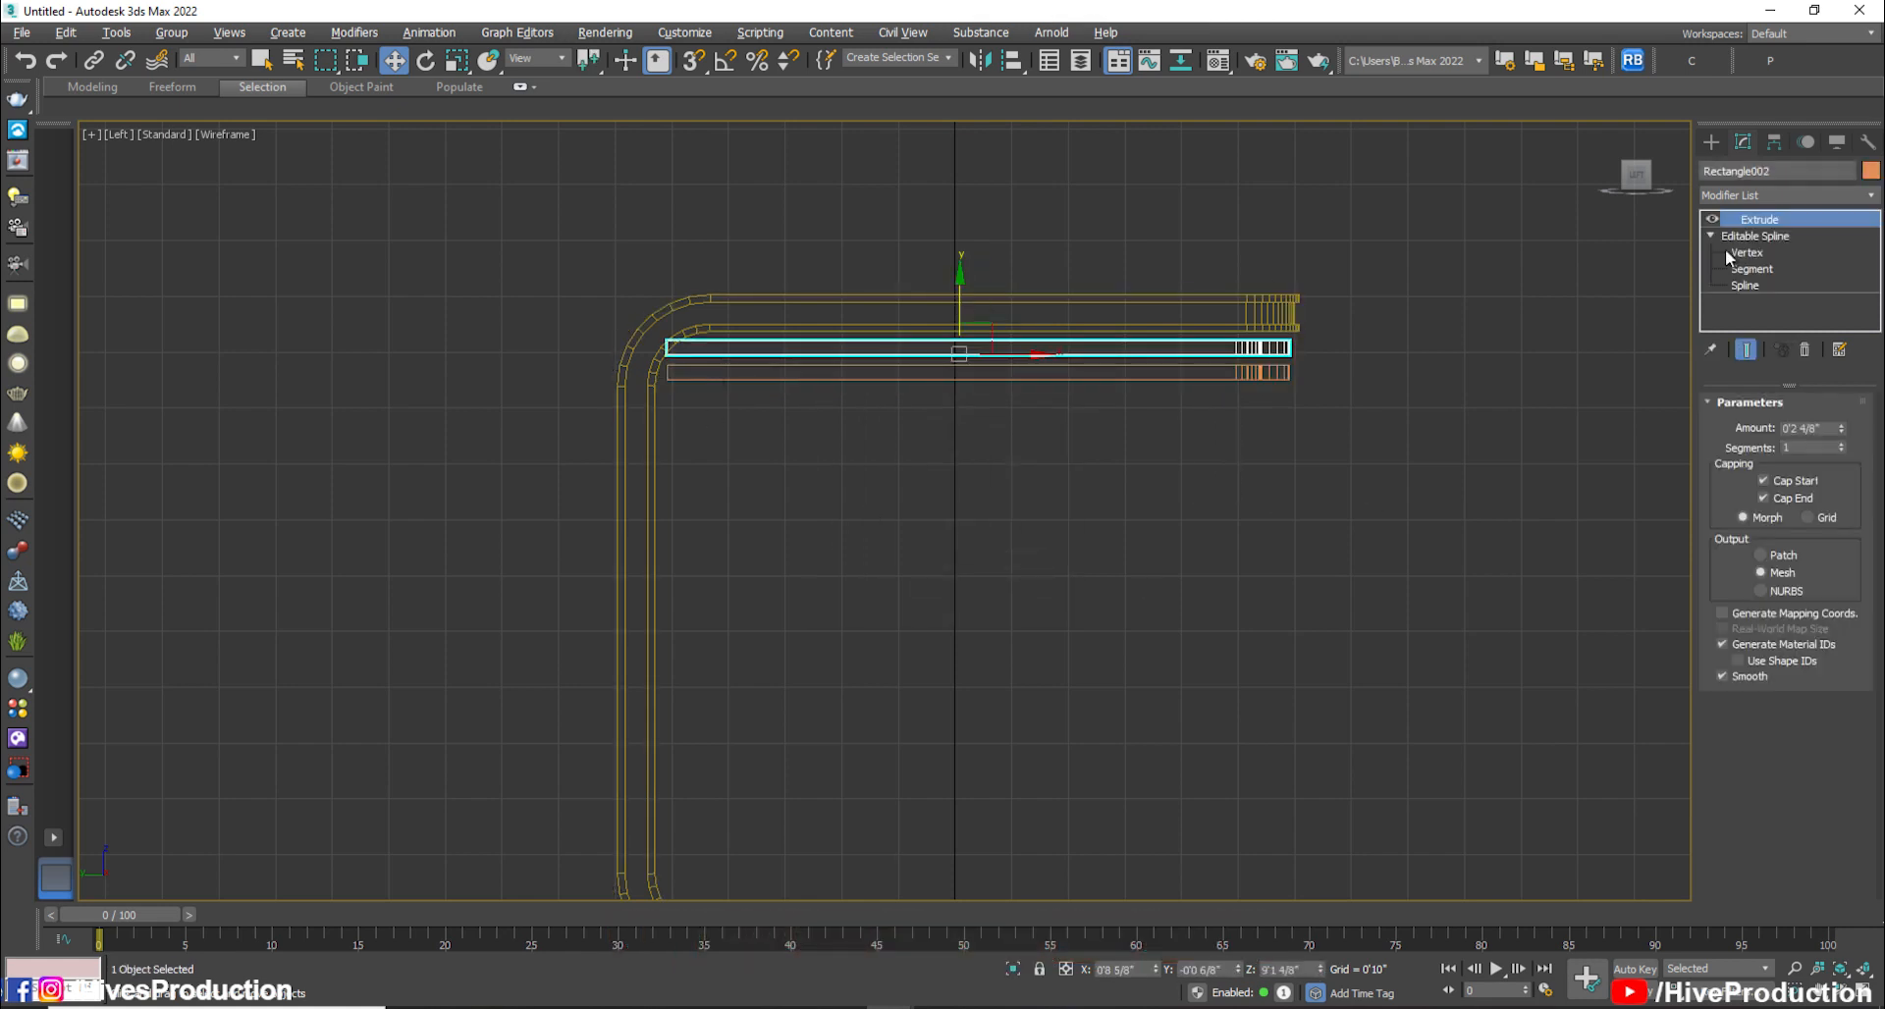
scroll(650, 367, "up", 5)
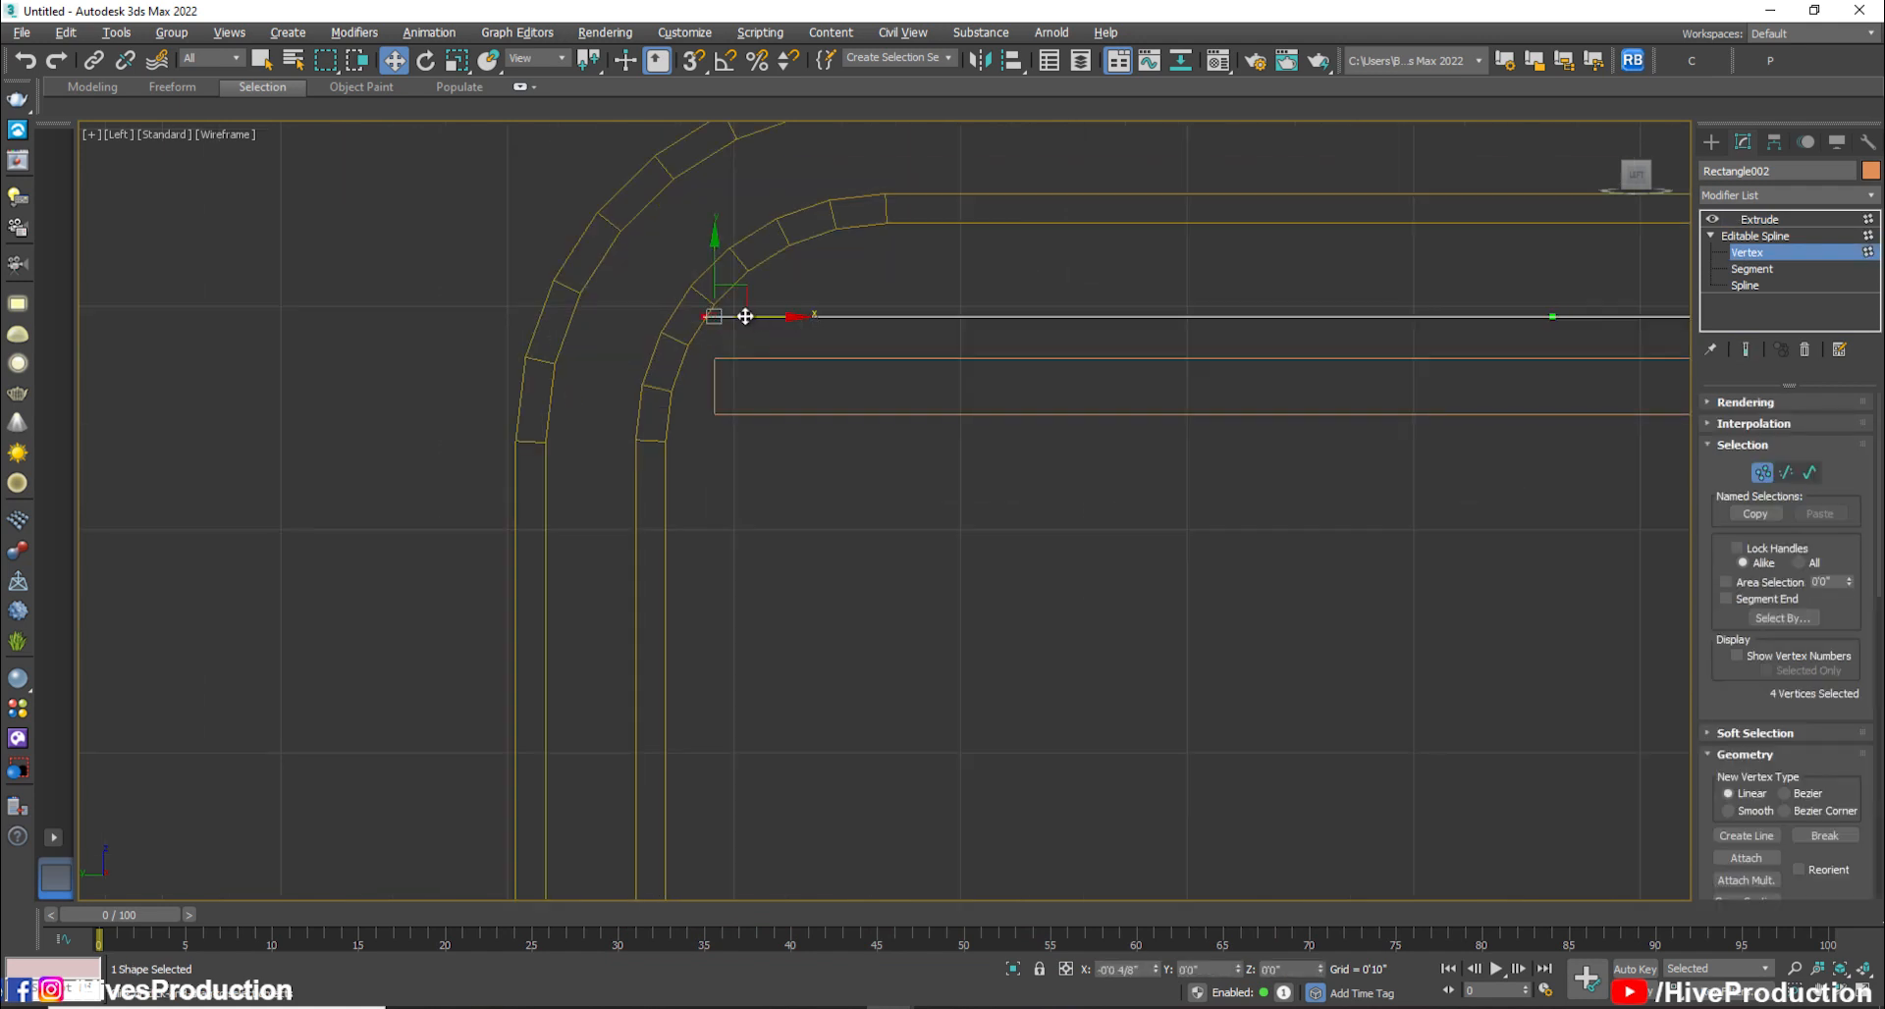
left_click(1757, 219)
left_click(881, 415)
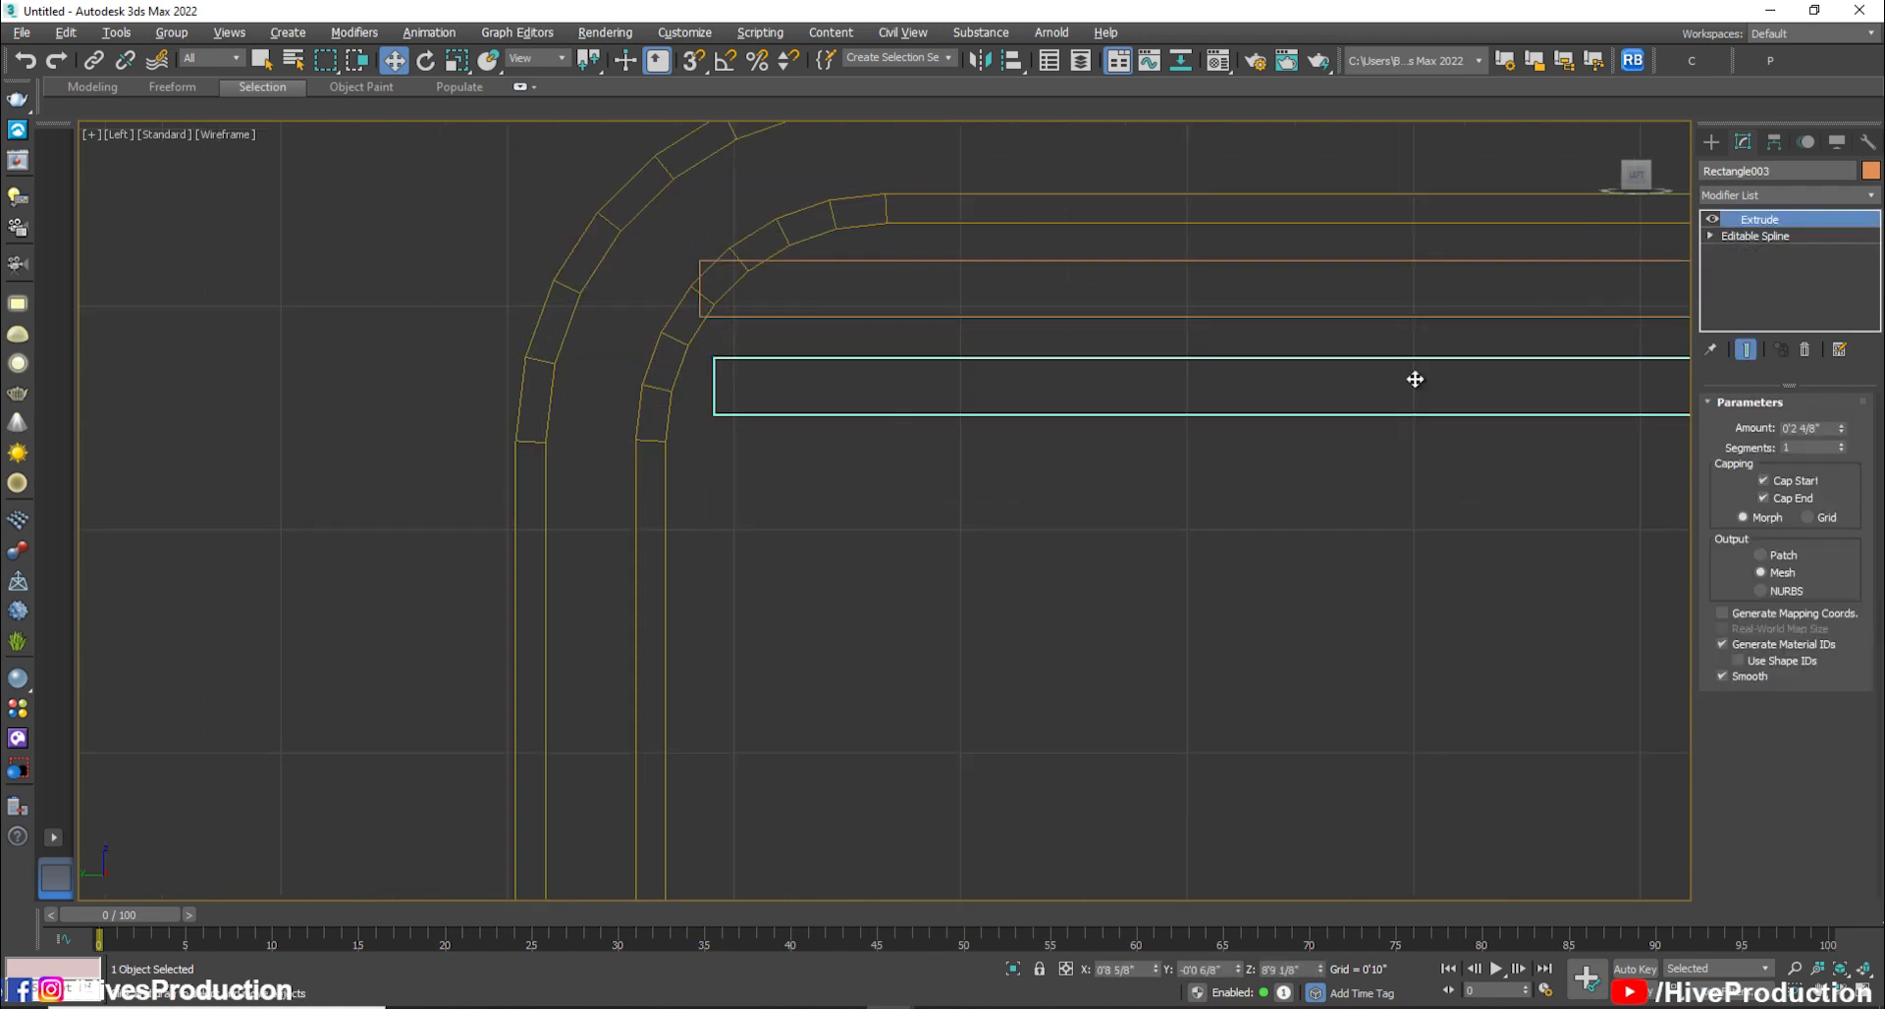
left_click_drag(726, 488, 669, 358)
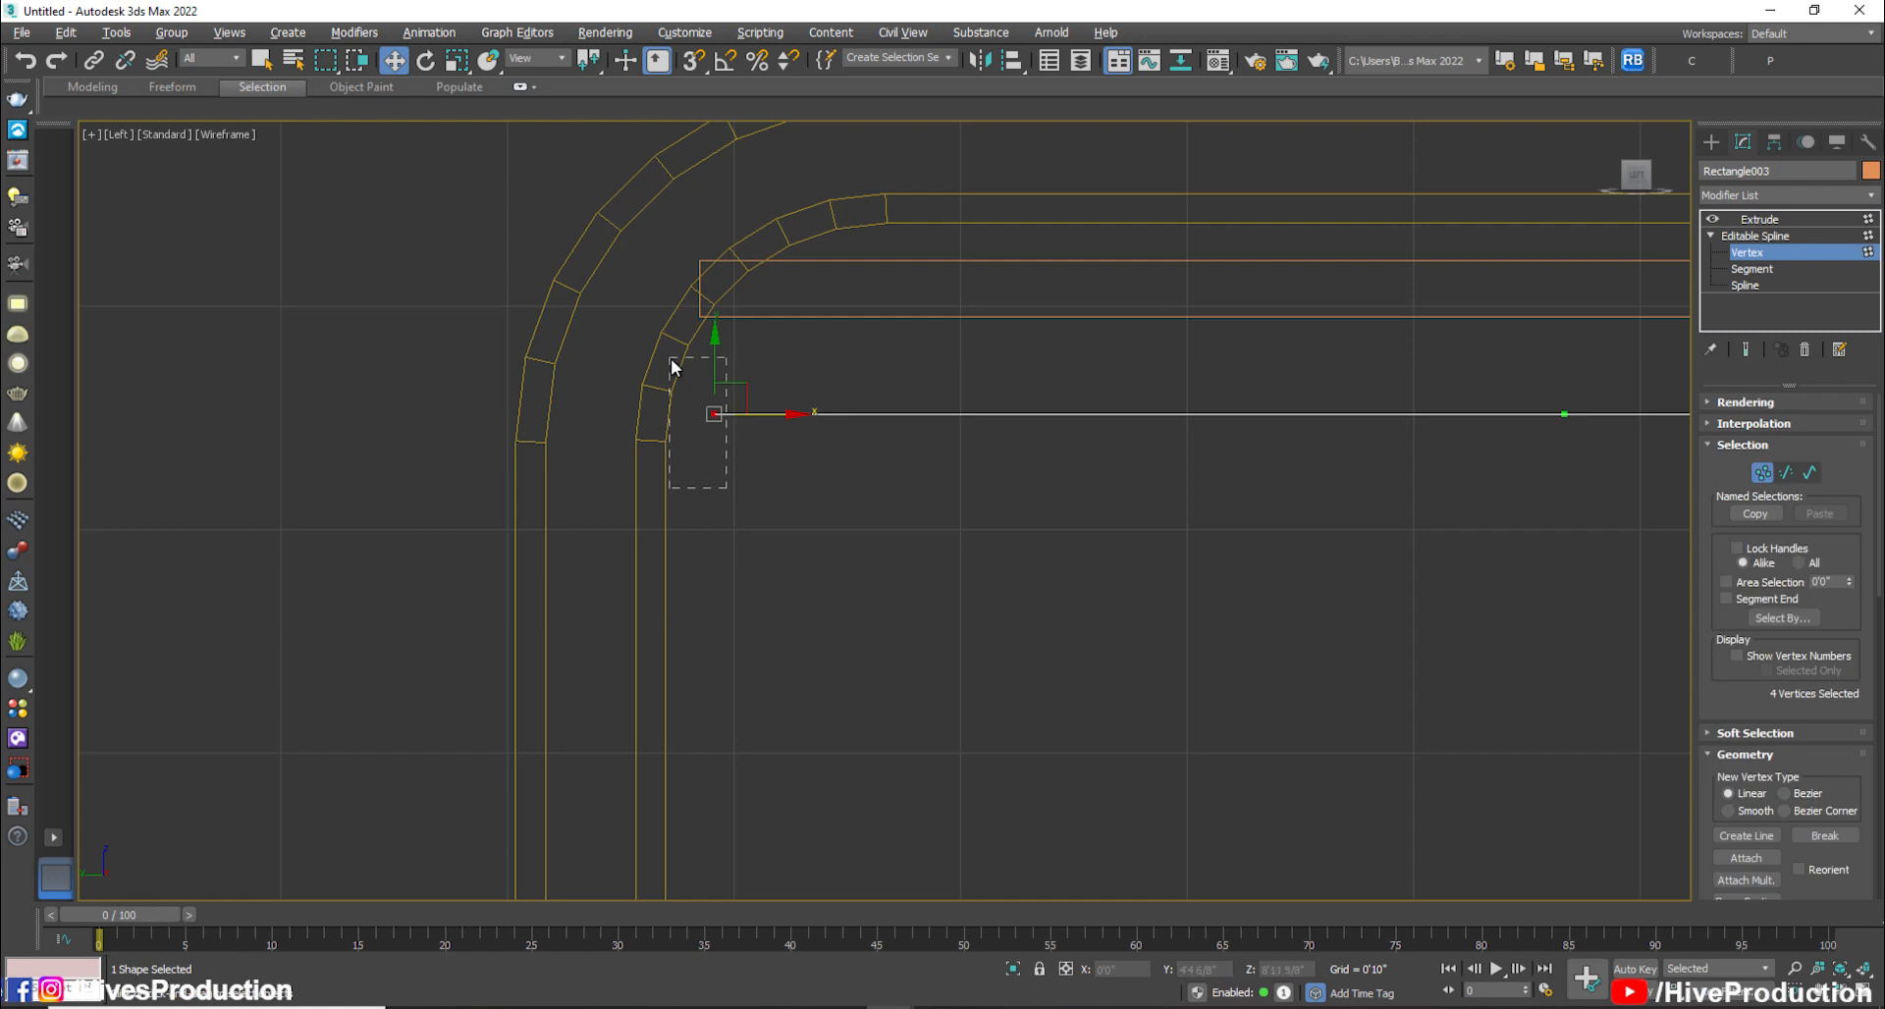
left_click(1757, 219)
left_click(991, 659)
Select both strips in the Top view and shift them about 0'0 7/8" toward the back panel
key("alt+w")
left_click(1015, 664)
key("alt+w")
middle_click_drag(1499, 669, 1010, 576, "alt")
scroll(1010, 577, "up", 5)
middle_click_drag(1178, 577, 1171, 615, "alt")
key("alt+w")
left_click(459, 237)
key("alt+w")
left_click_drag(762, 610, 827, 734)
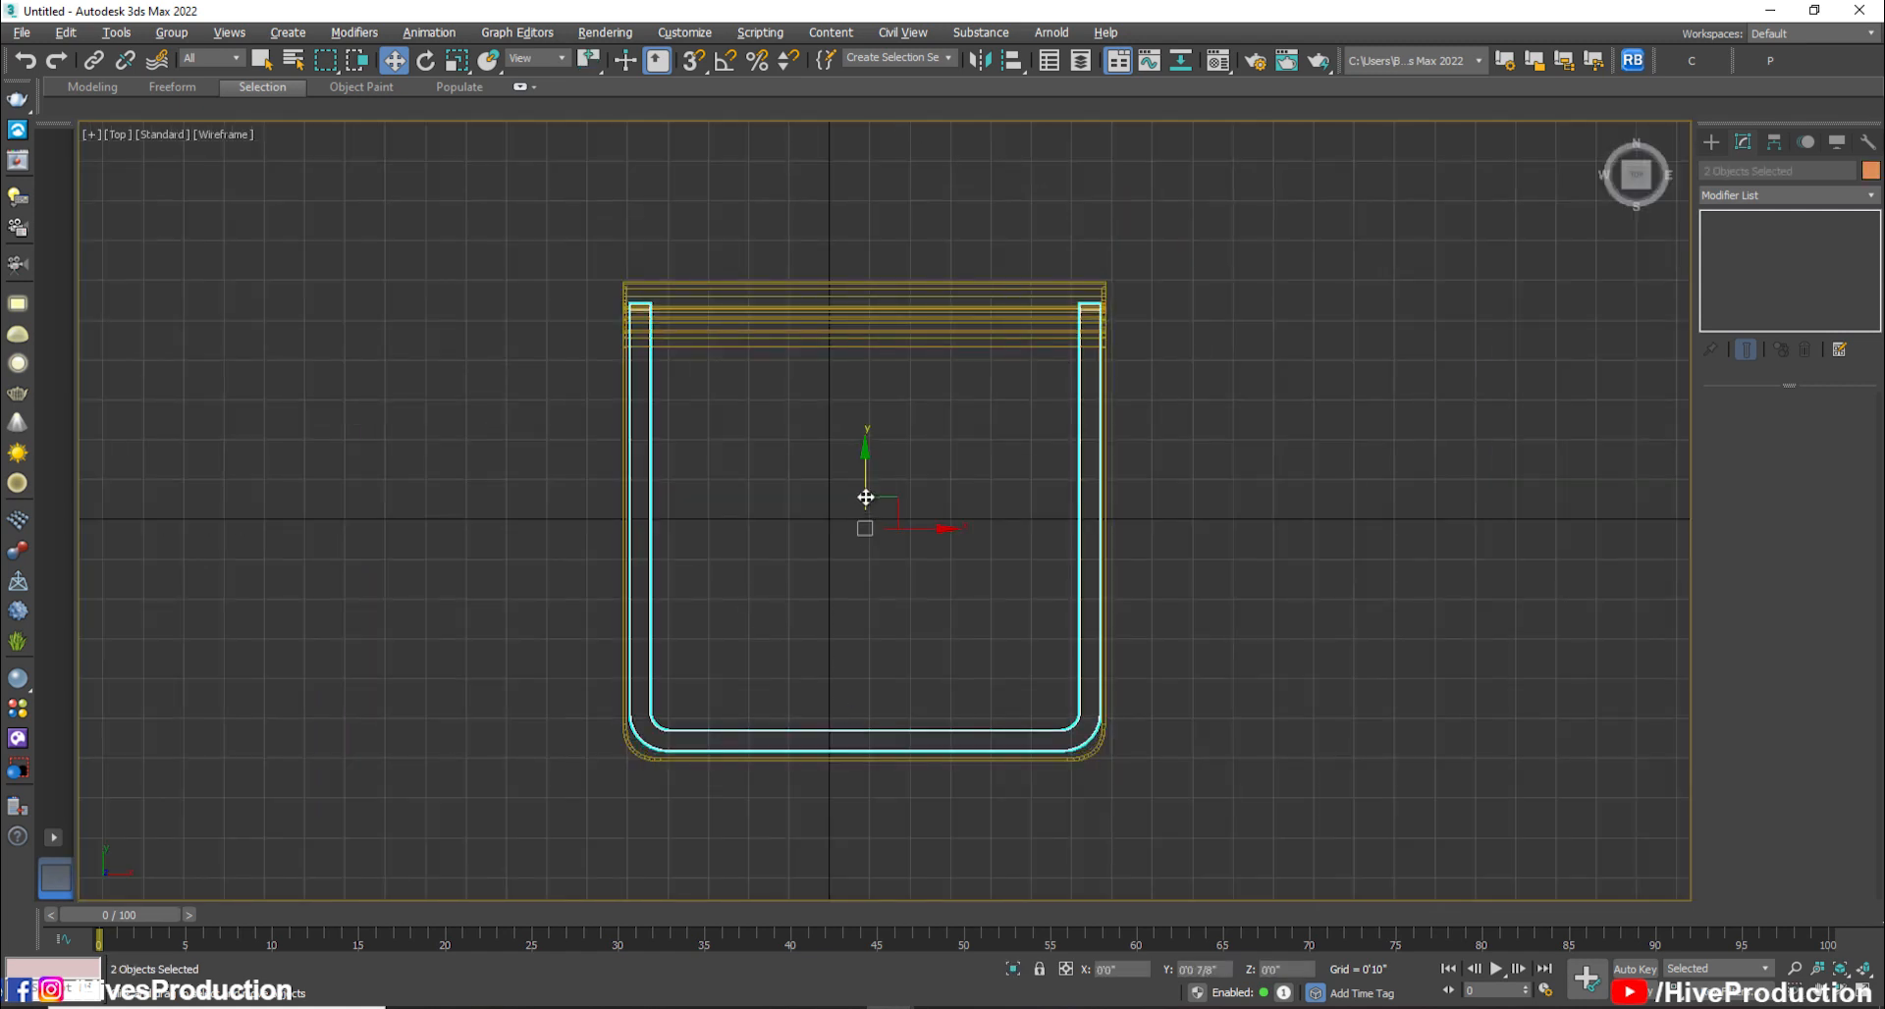
left_click(1300, 593)
Draw a rectangle in the Front view above the bottom plate and set its length to 2'6" and width to 4'0"
key("alt+w")
left_click(1524, 766)
key("alt+w")
middle_click_drag(1423, 791, 698, 623, "alt")
key("alt+w")
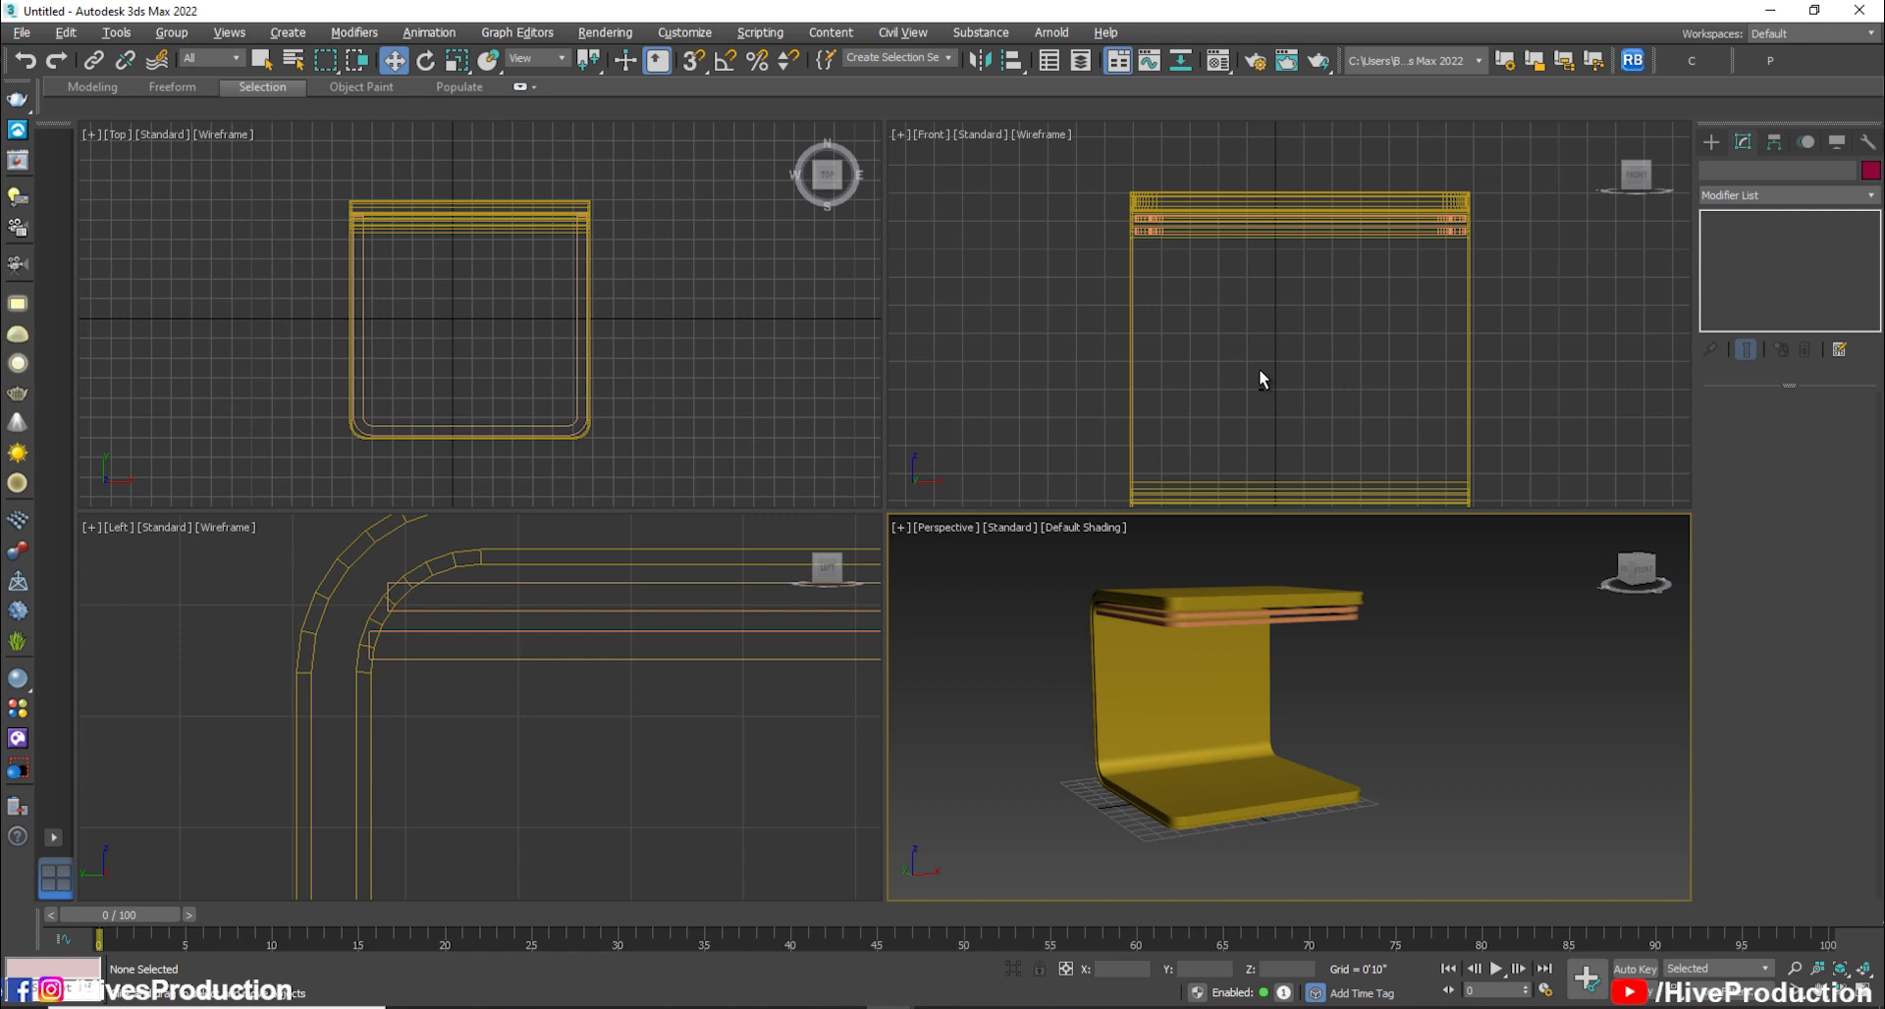
left_click(1710, 144)
left_click(1826, 295)
middle_click_drag(602, 377, 670, 254)
middle_click_drag(1360, 304, 1316, 180)
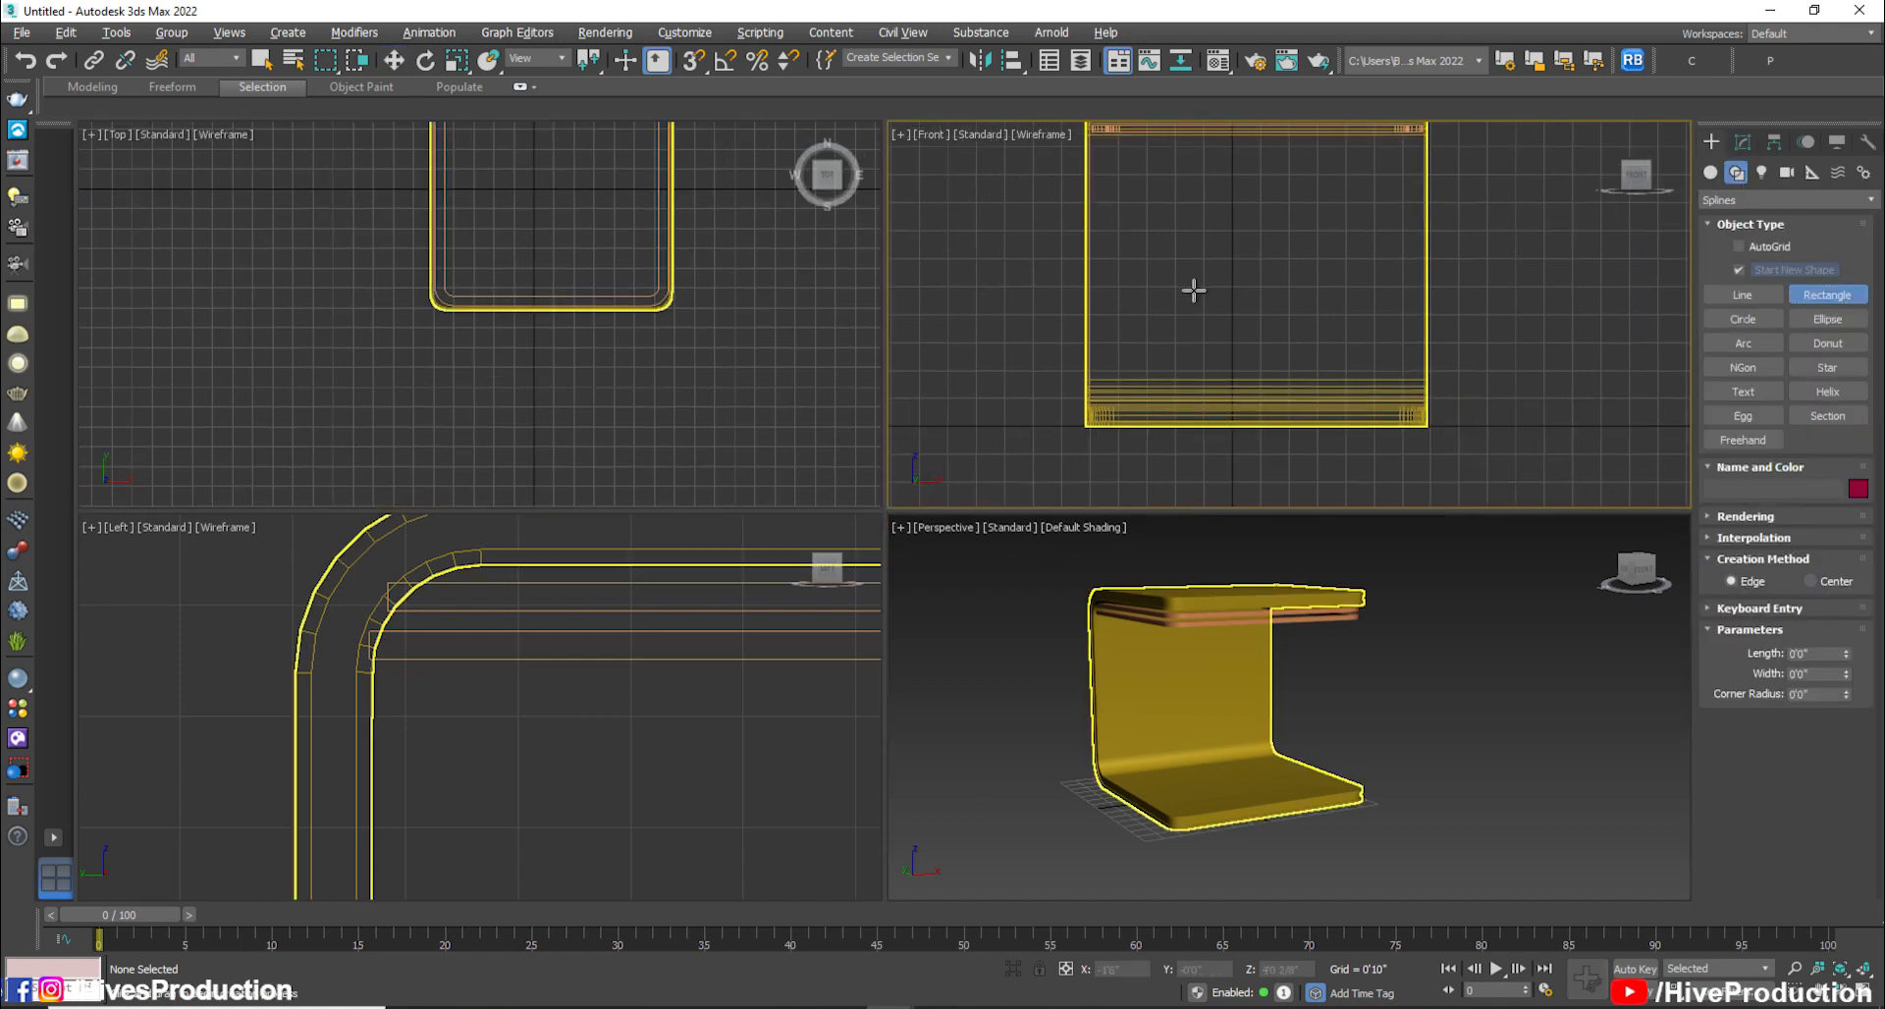
left_click_drag(1193, 290, 1353, 355)
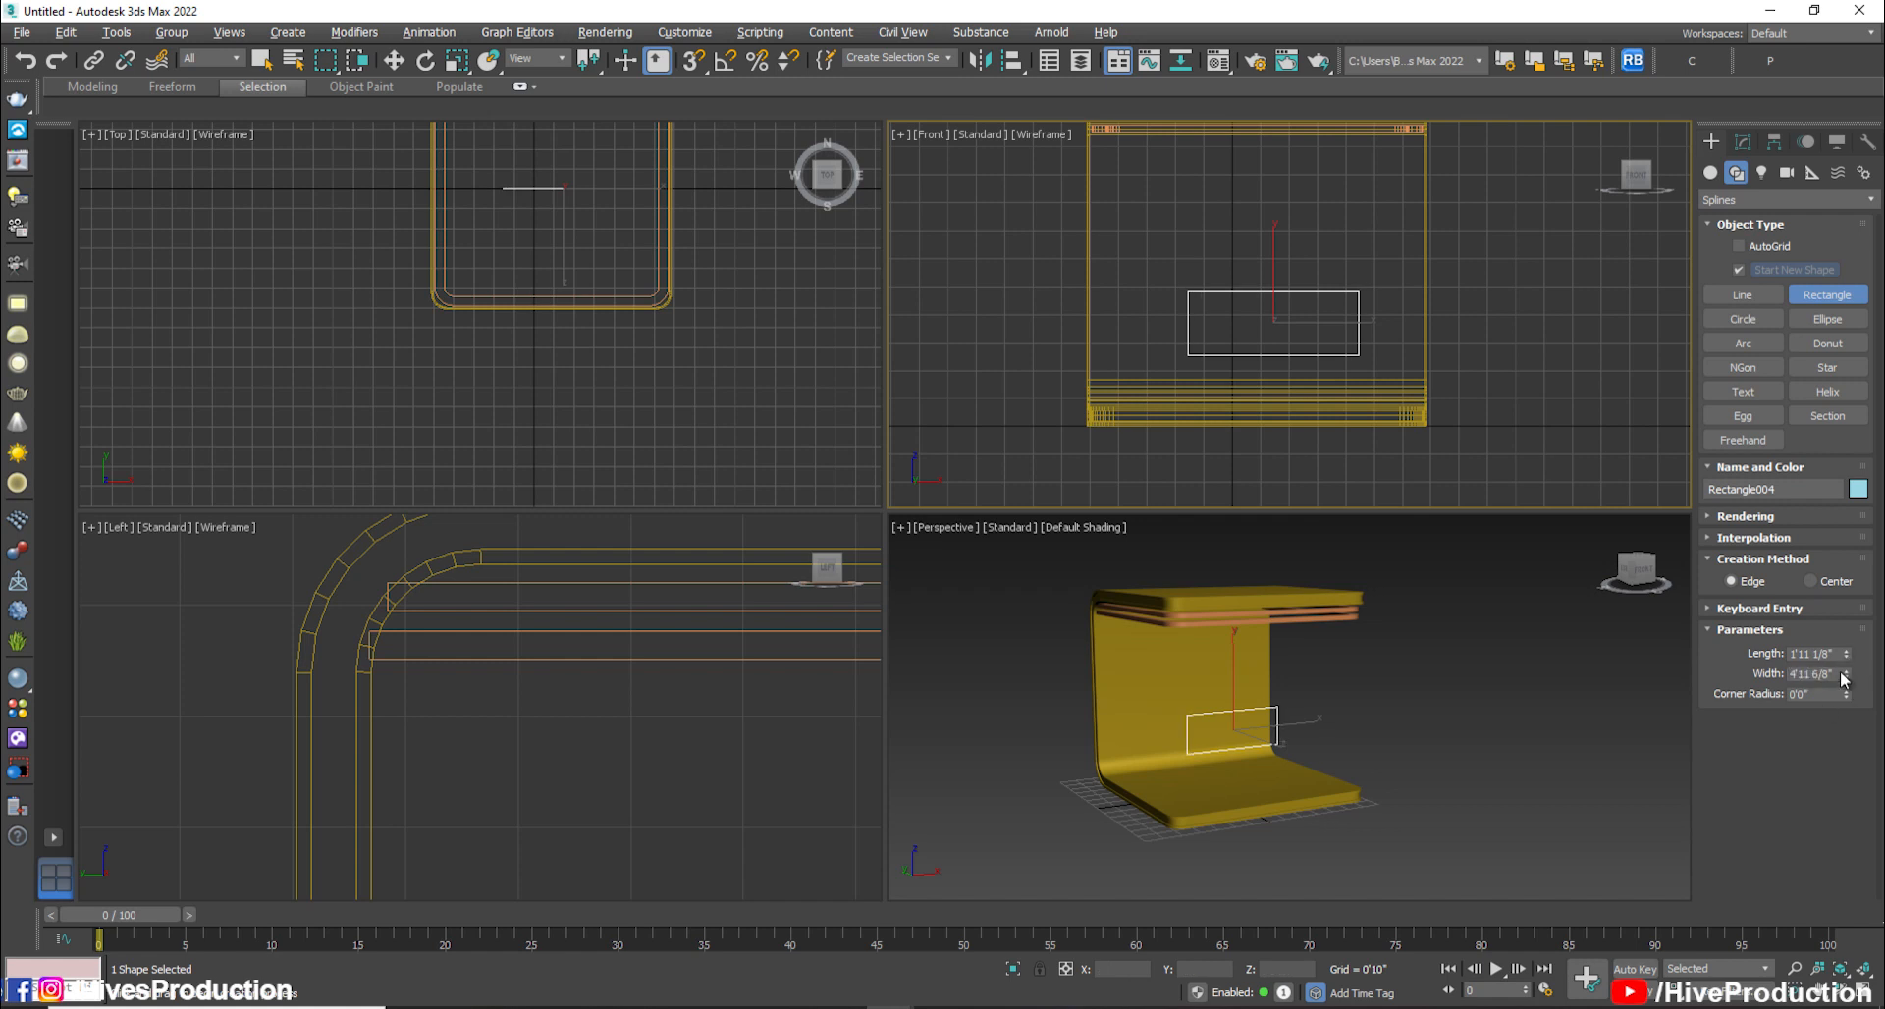
type("4'0")
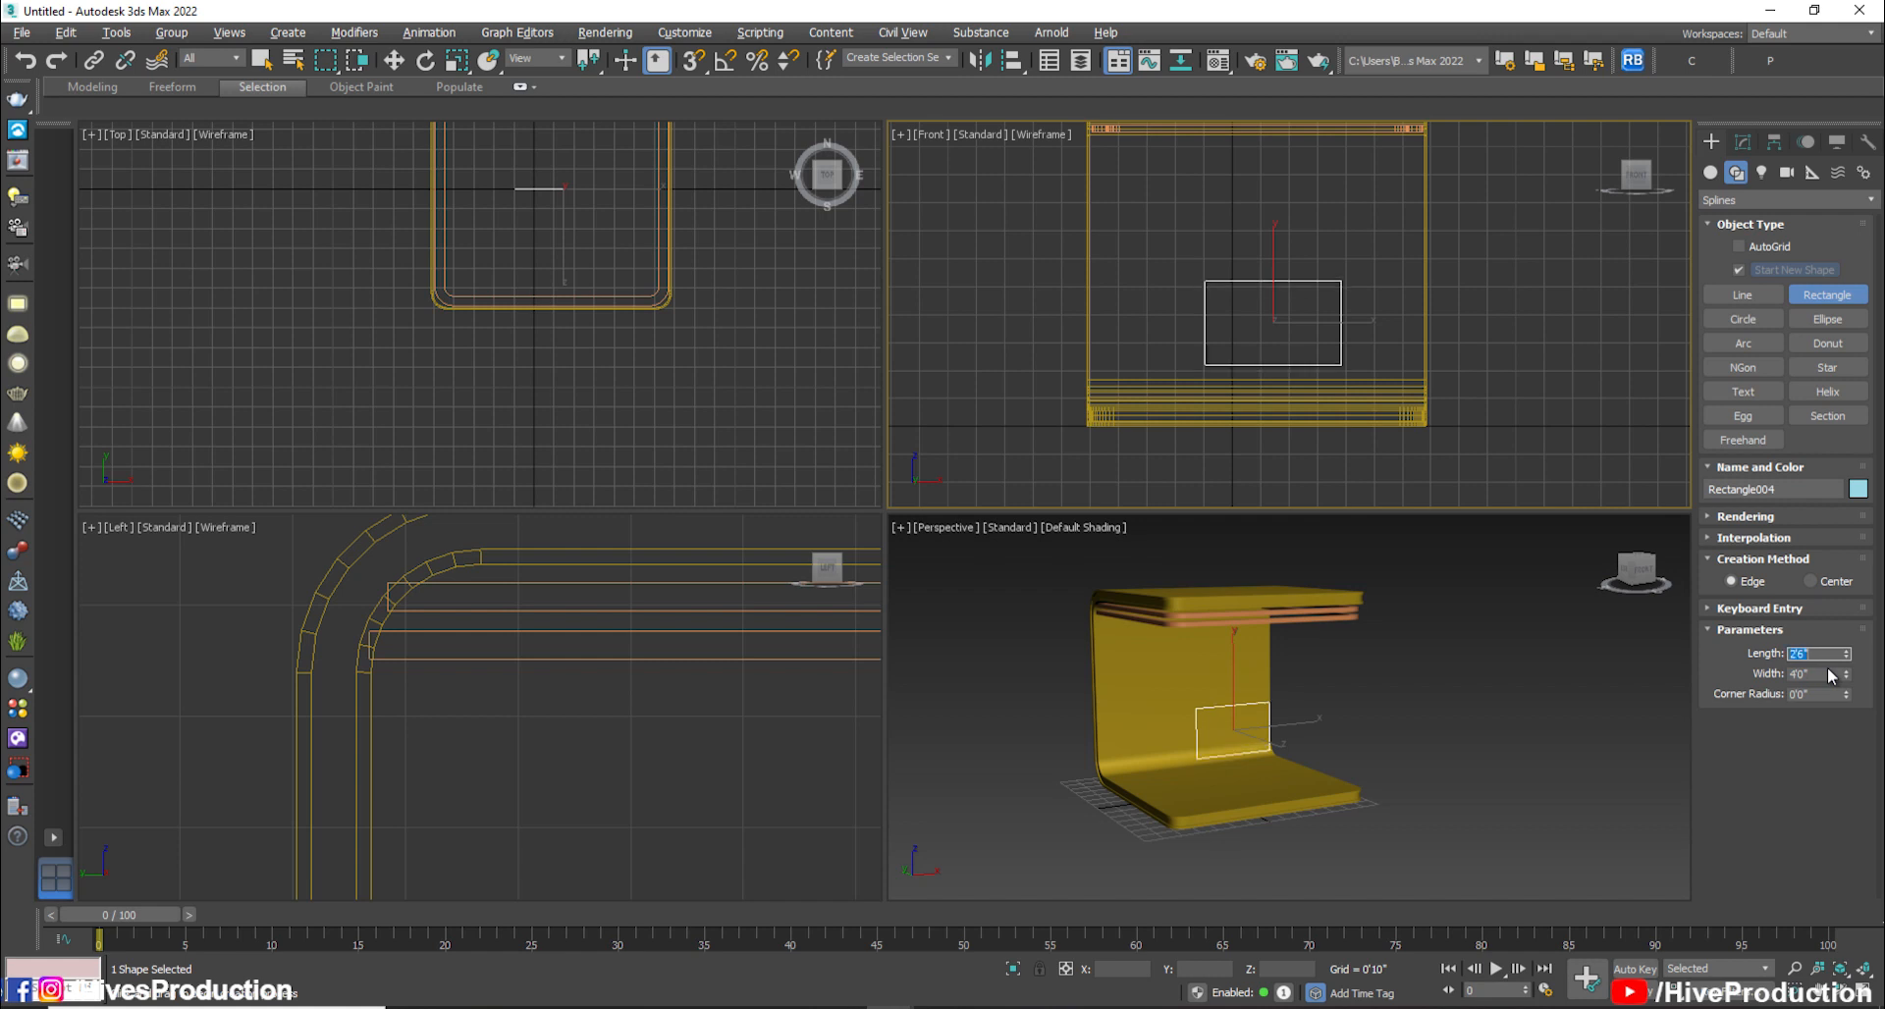
Place the new rectangle at the world origin by zeroing its X and Z positions
key("w")
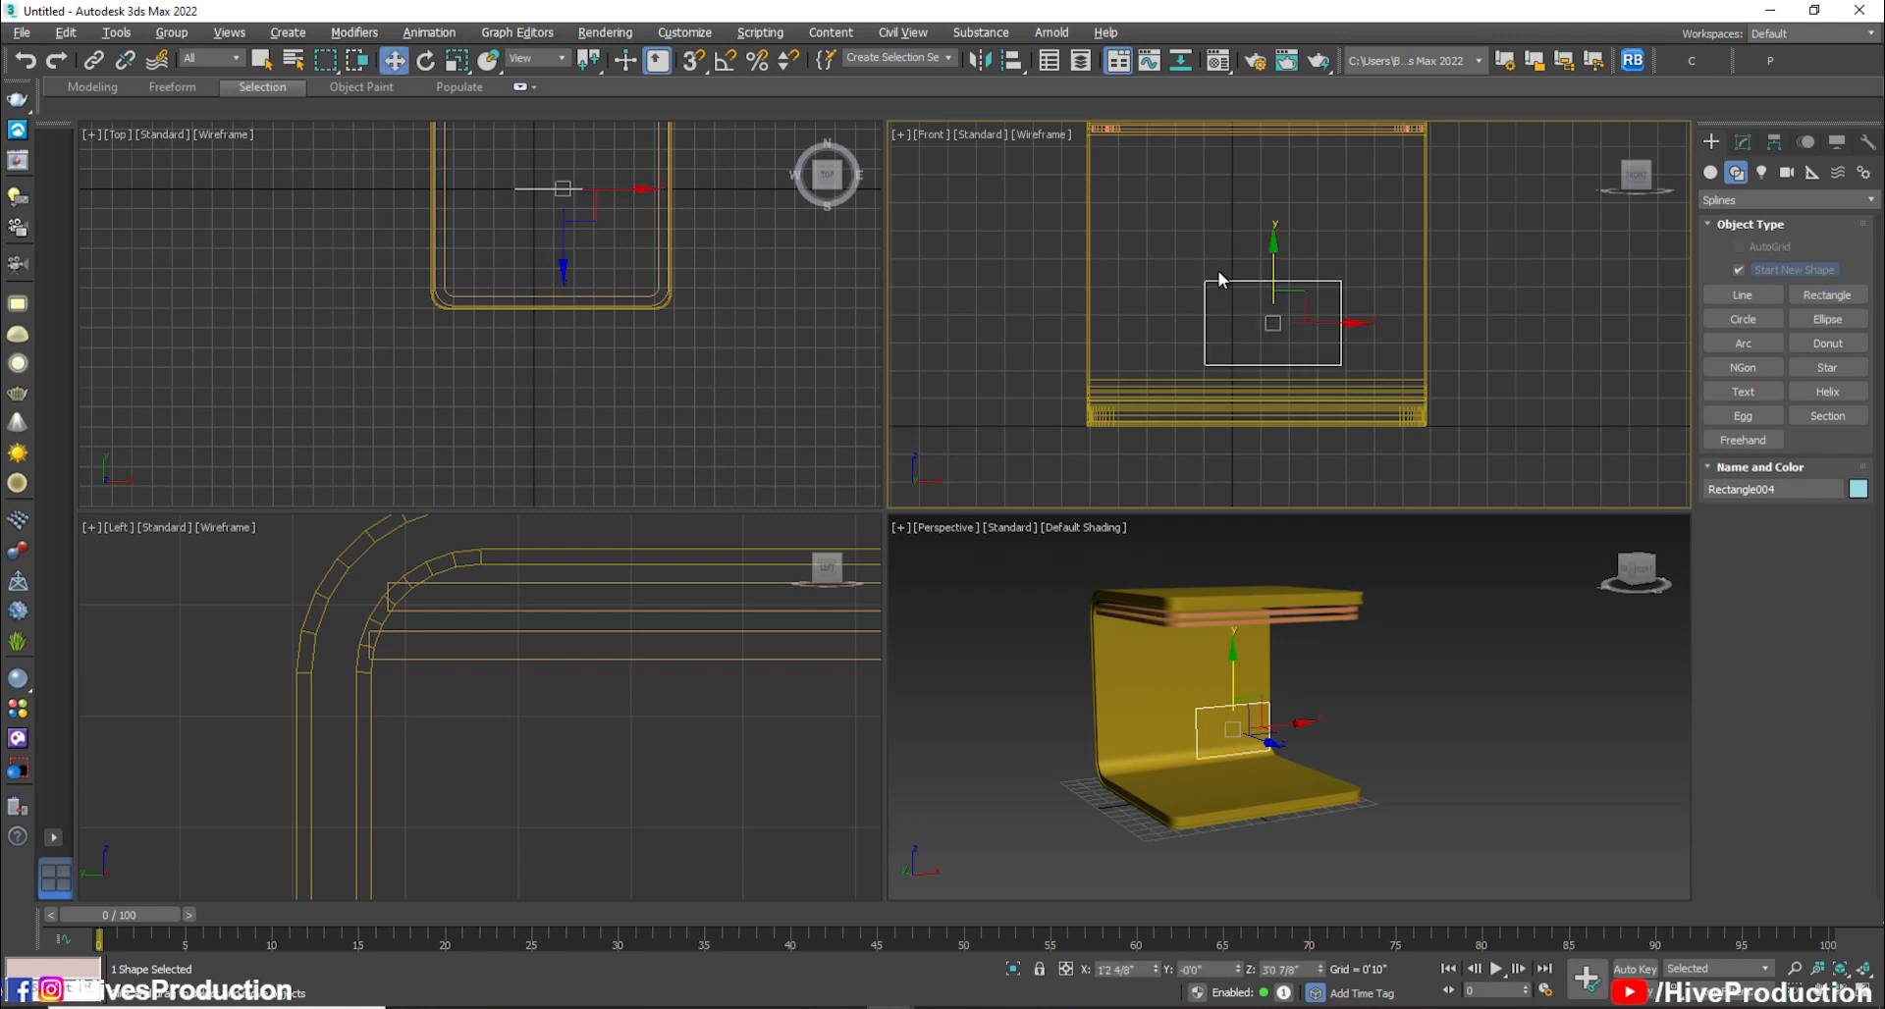
right_click(1226, 324)
mouse_move(1345, 533)
left_click(1627, 455)
left_click(1742, 143)
right_click(1156, 972)
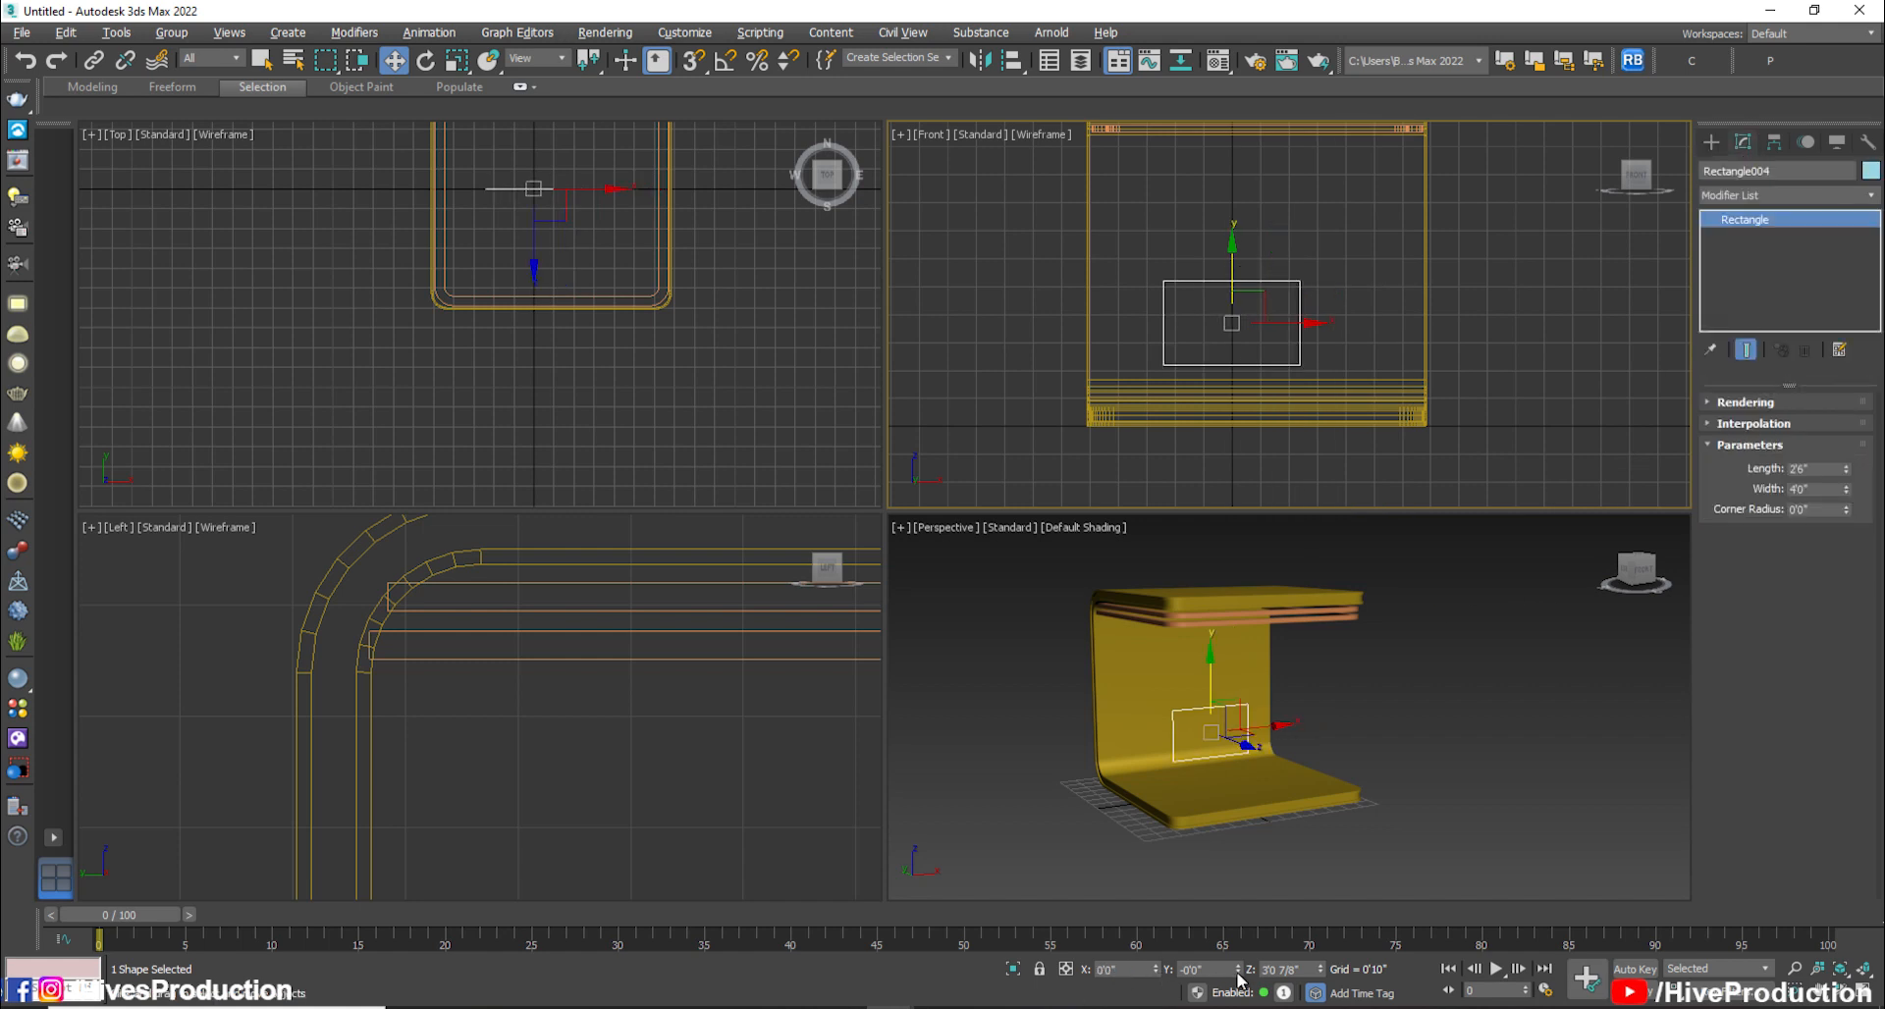
right_click(1322, 971)
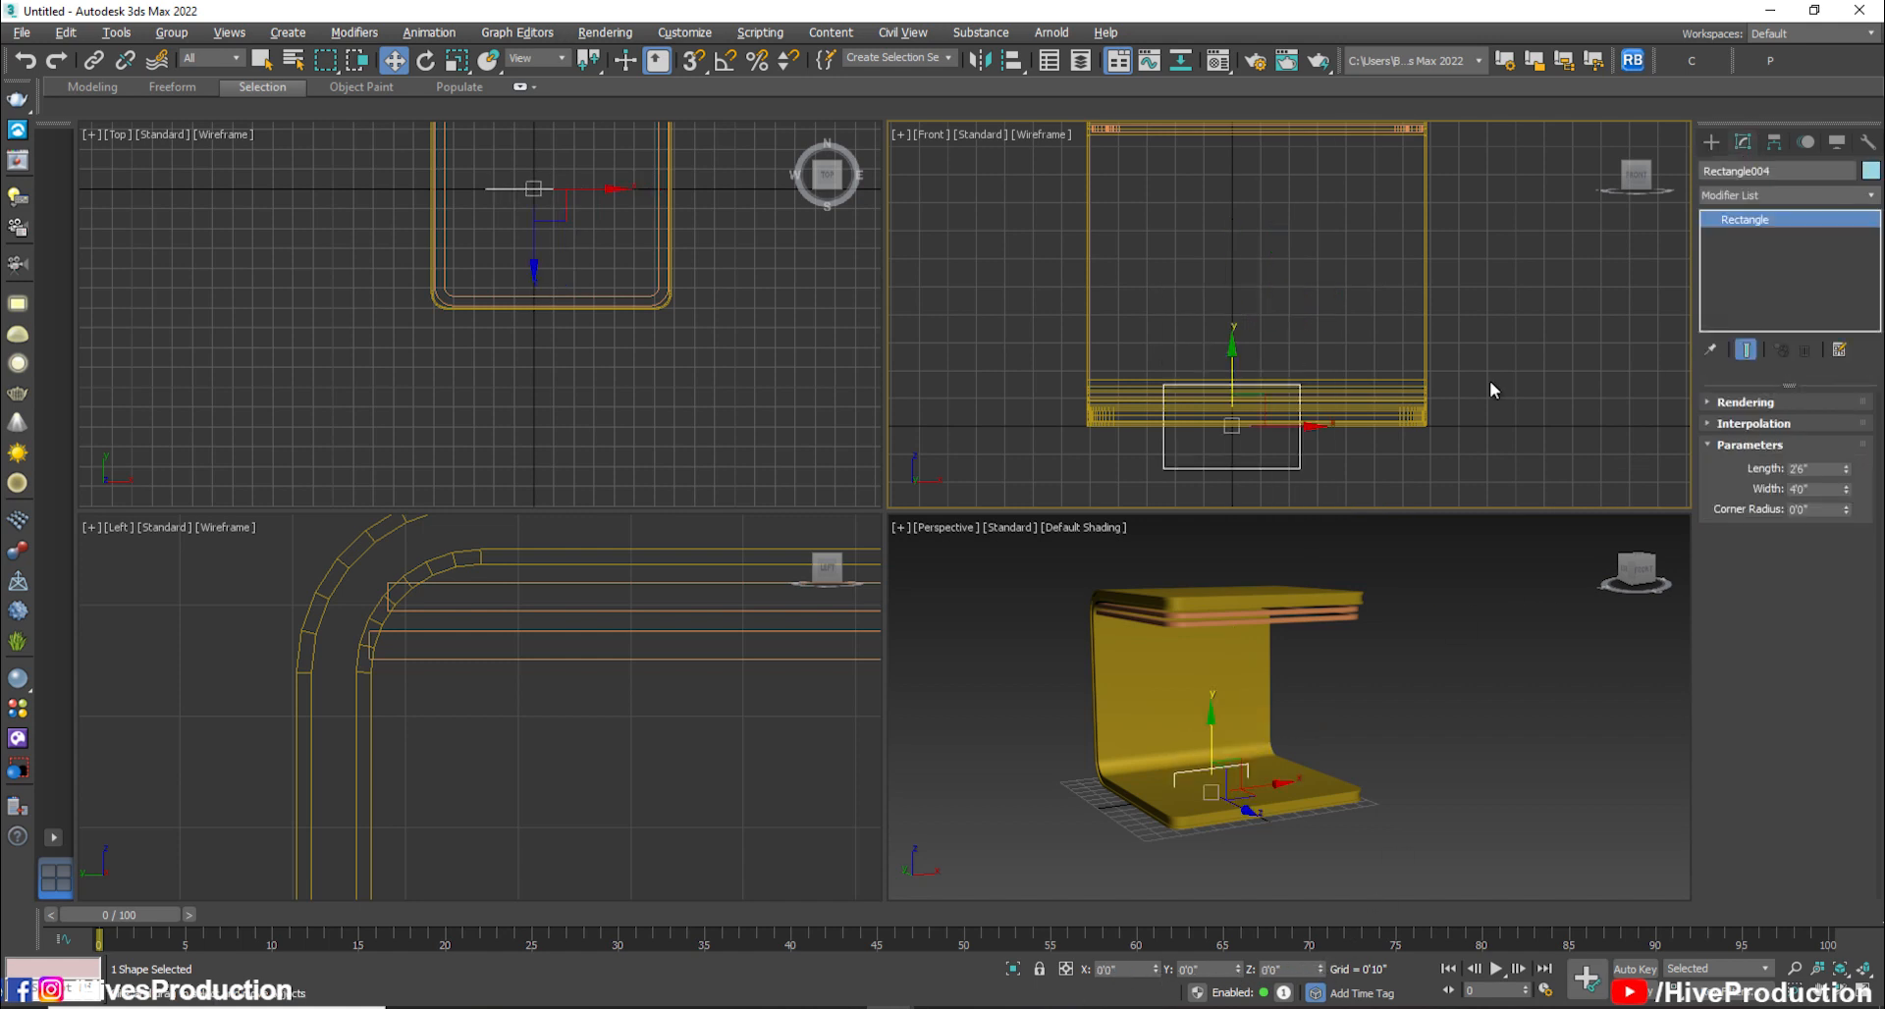
Move the body and both strips together about -0'9 1/8" along X to centre them on the rectangle
left_click(1460, 412)
left_click(589, 269)
key("ctrl+a")
left_click_drag(604, 194, 586, 189)
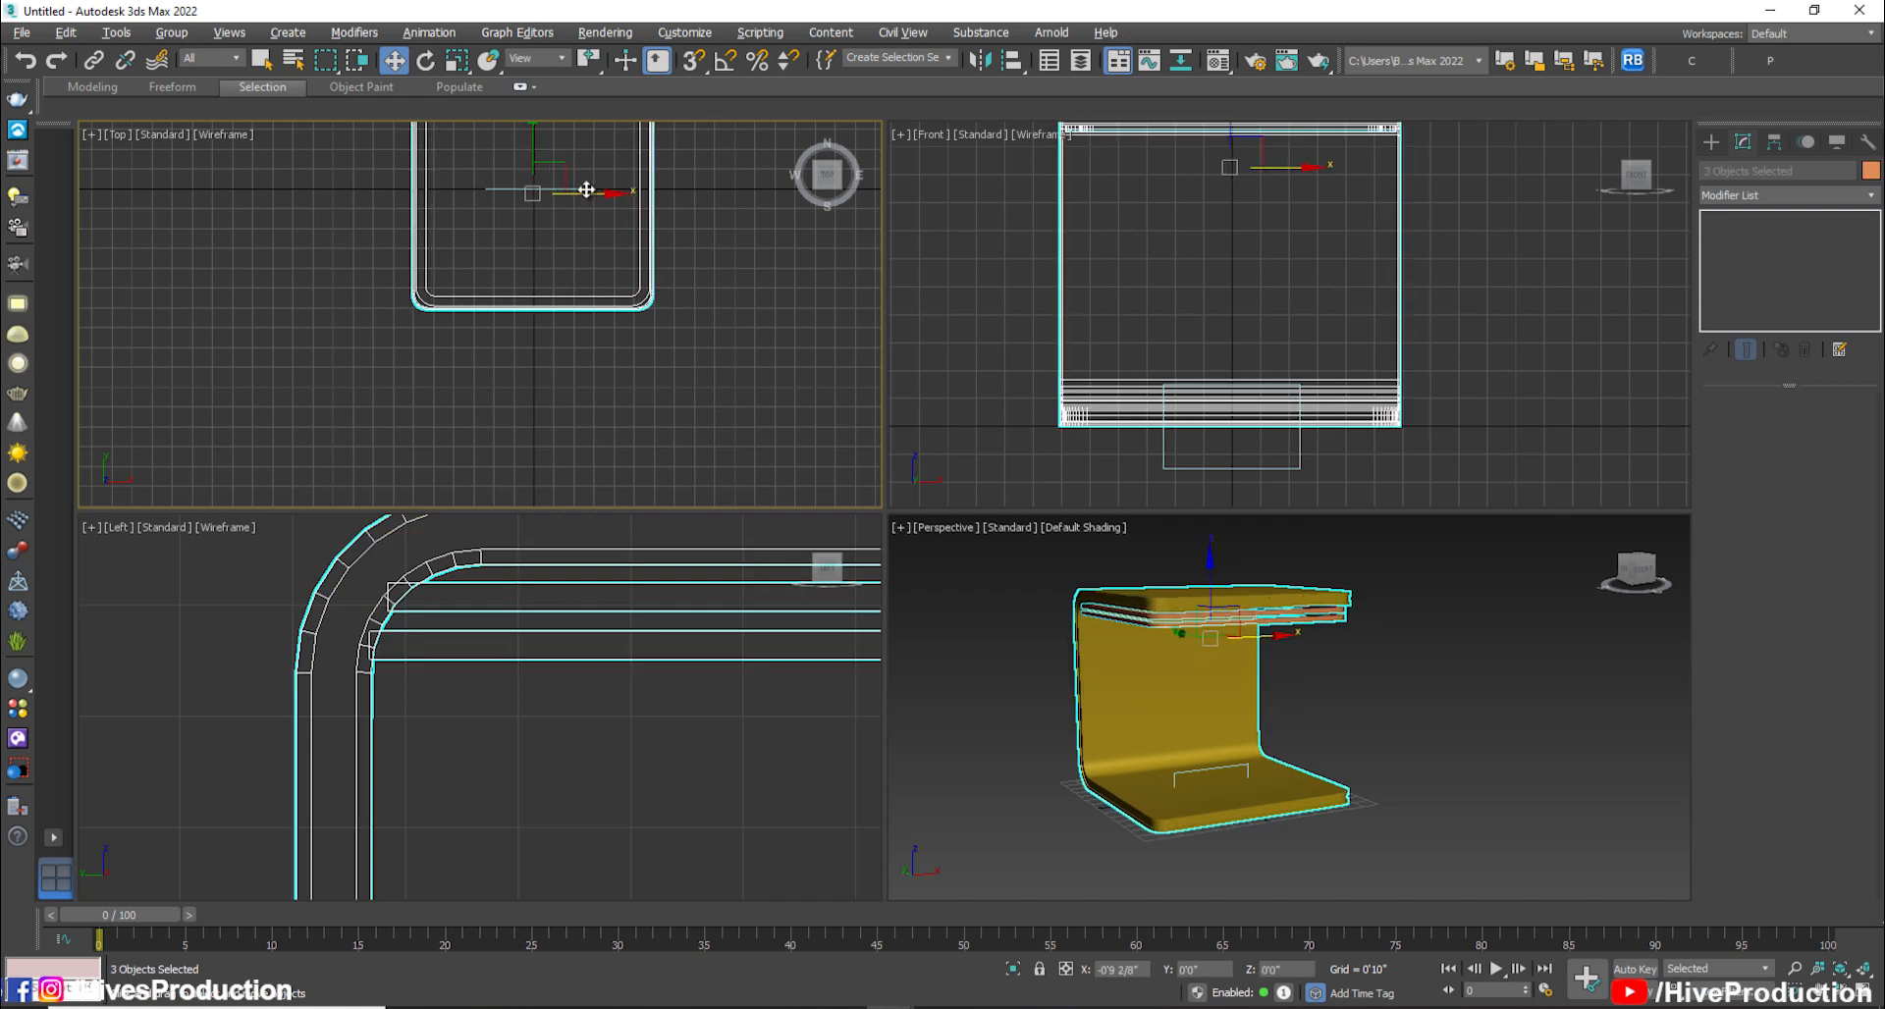
Raise the rectangle to a Z position of 1'9 6/8" so its lower edge clears the bottom plate's surface
left_click(1217, 469)
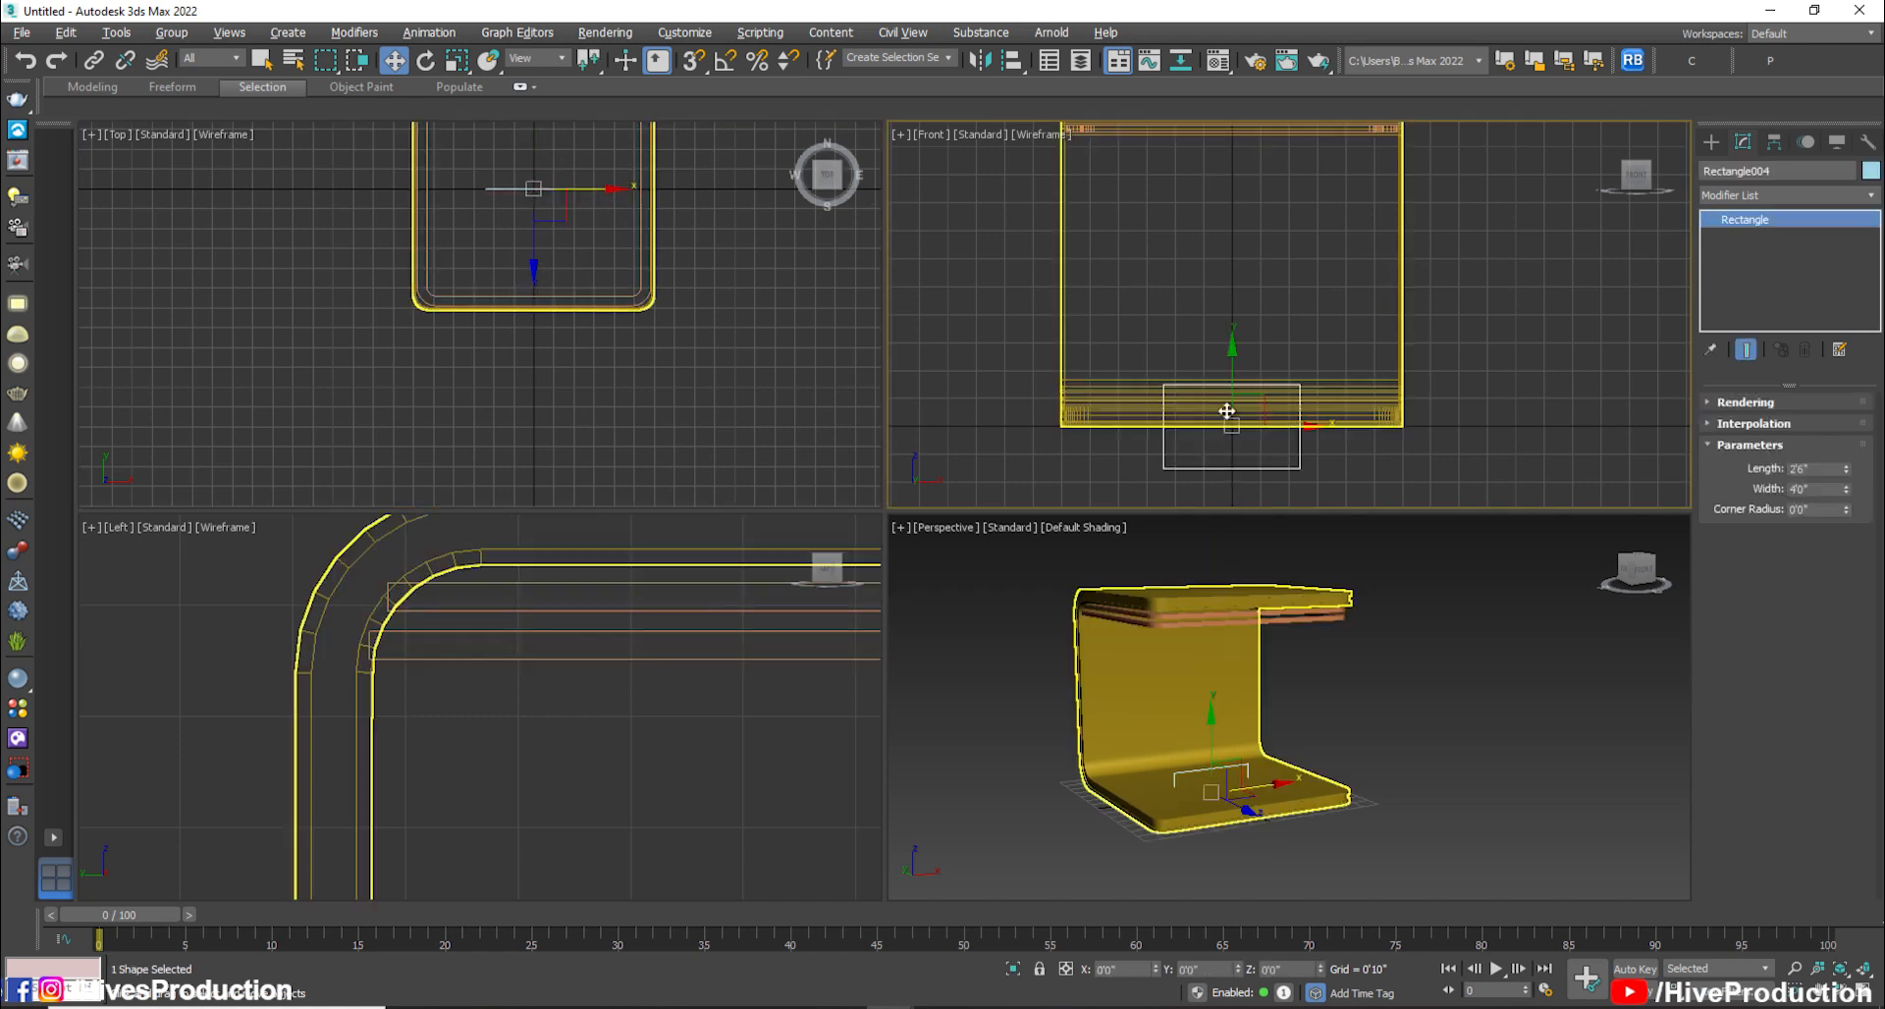
left_click_drag(1236, 362, 1237, 316)
middle_click(1313, 795)
key("z")
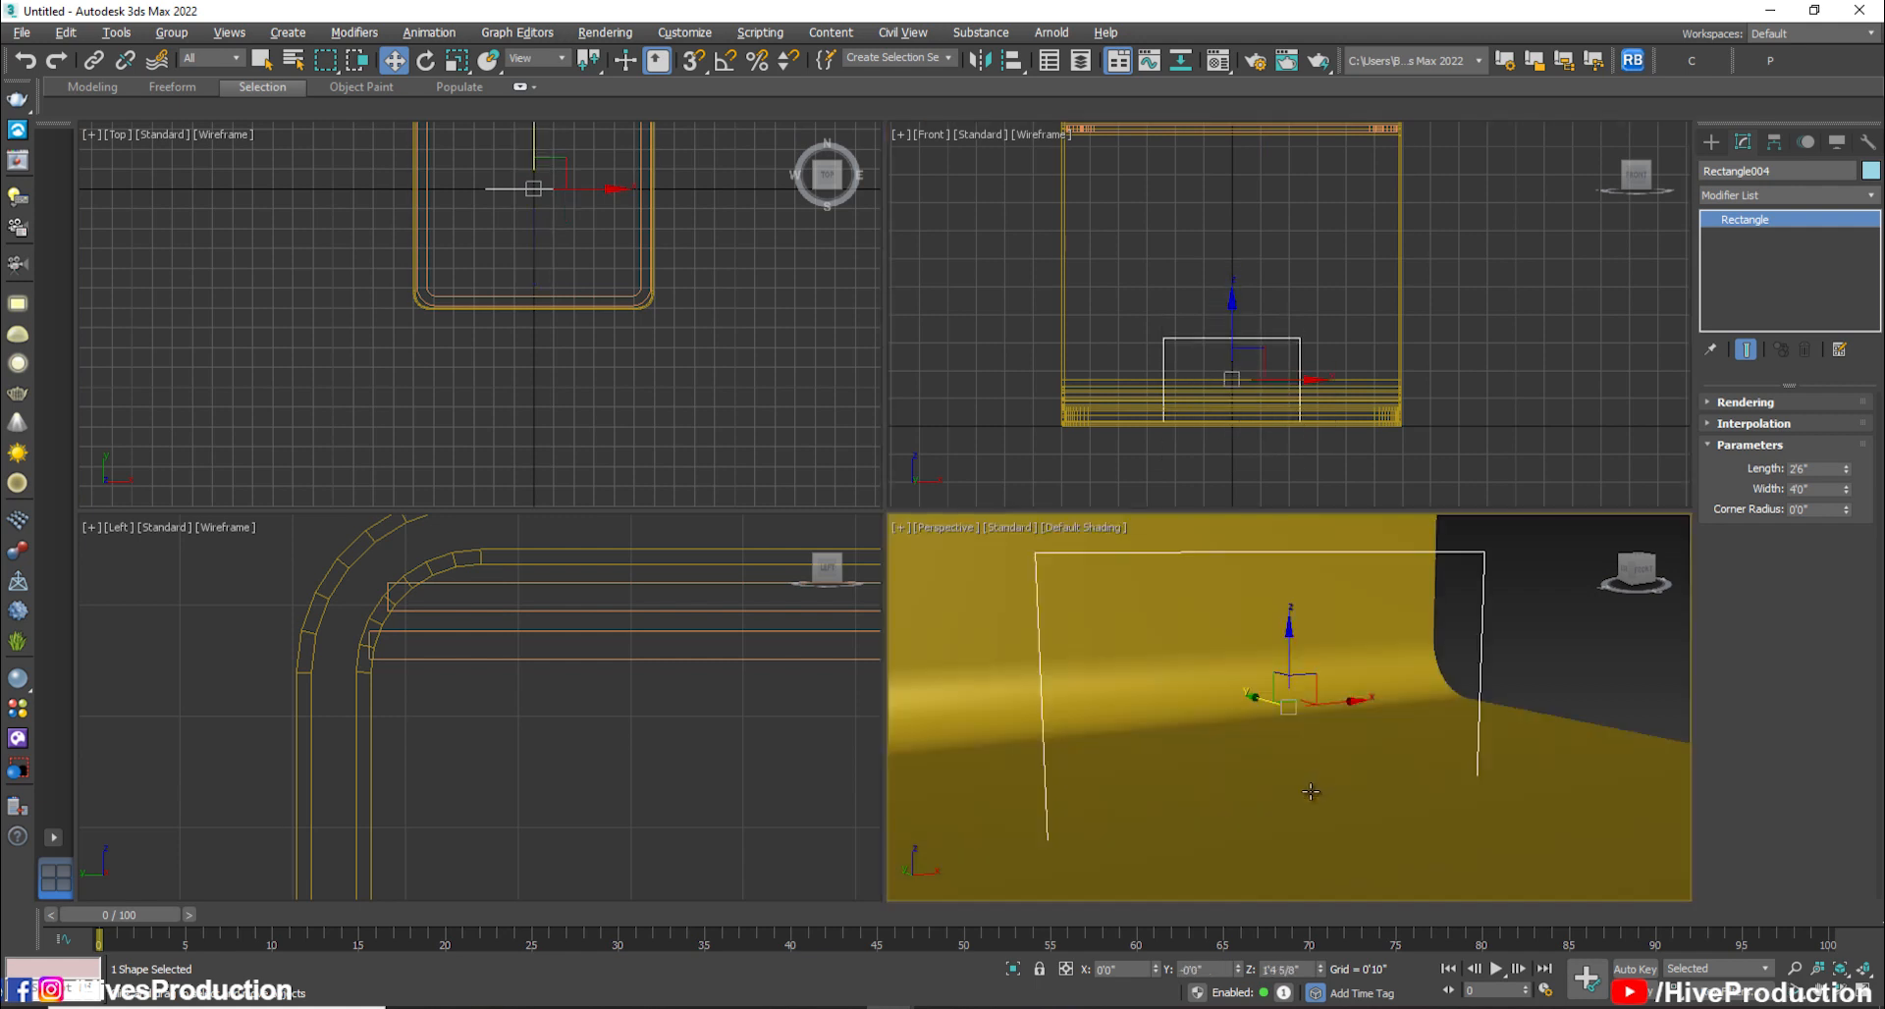
left_click_drag(1309, 768, 1291, 663)
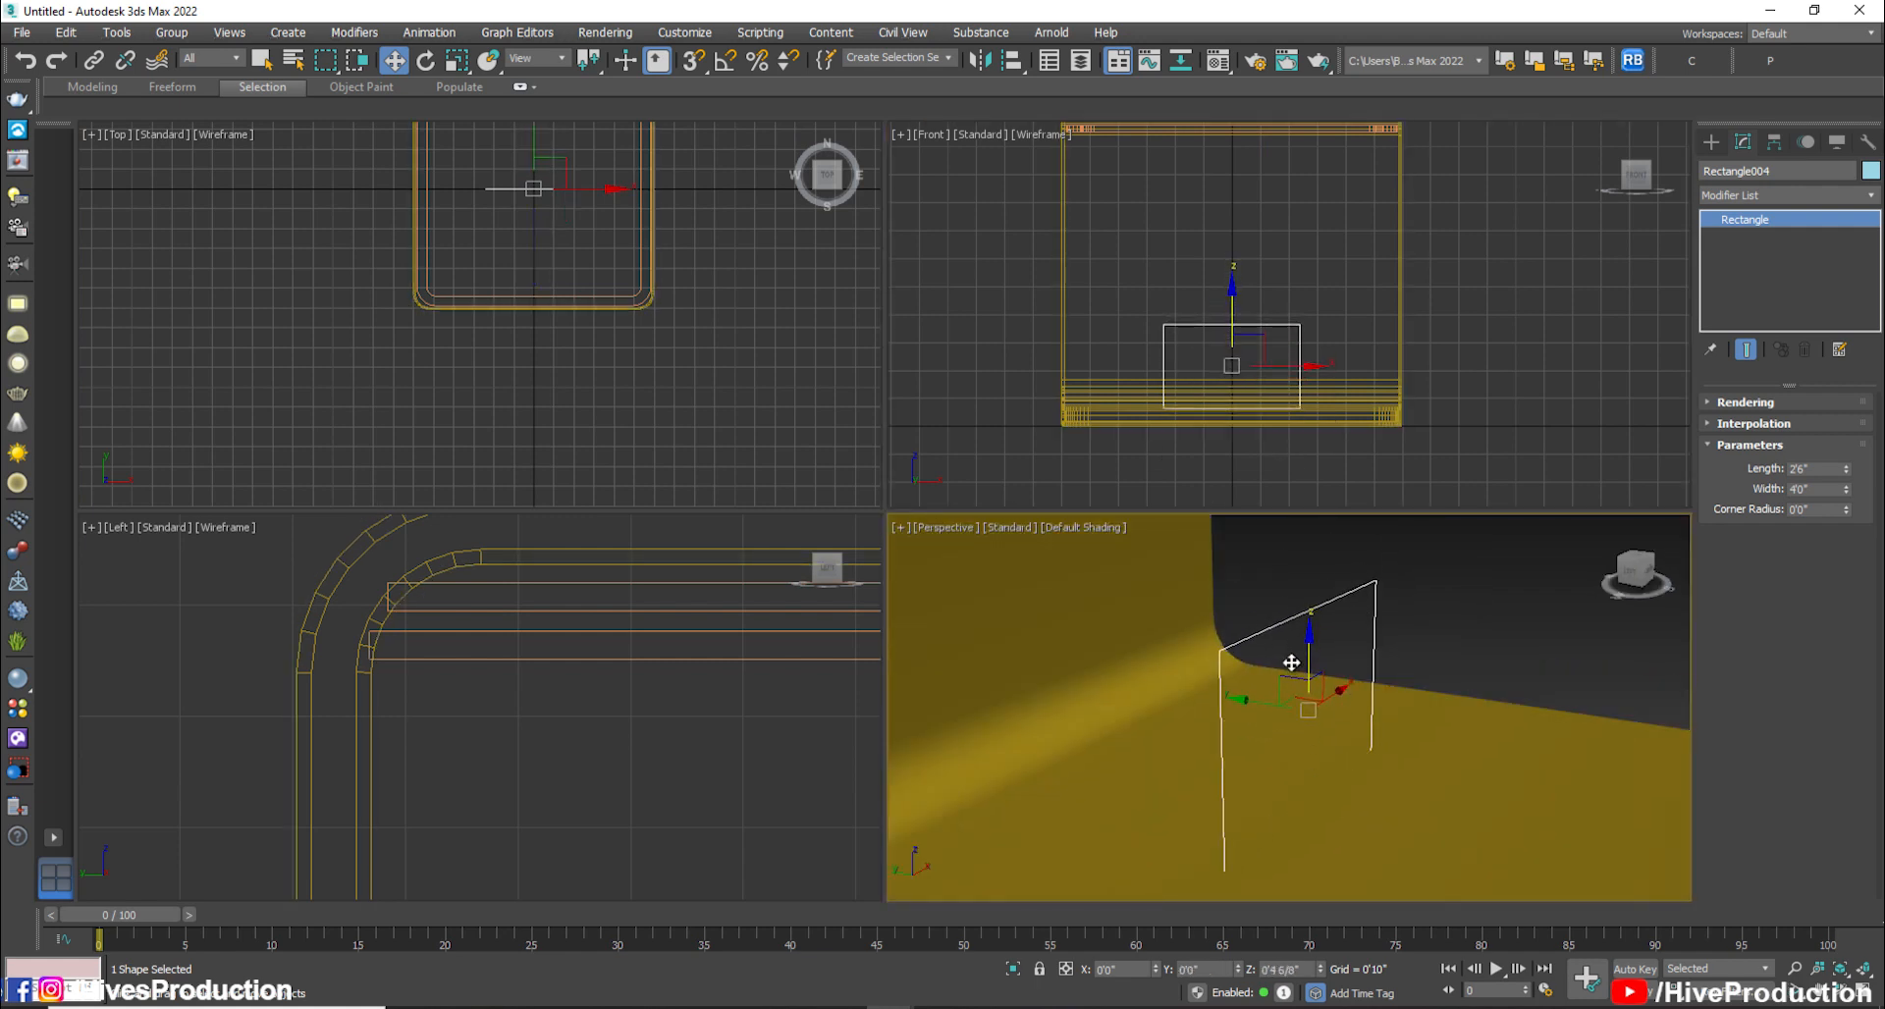
Convert the rectangle above the bottom plate to an editable spline
left_click(1294, 347)
right_click(1284, 331)
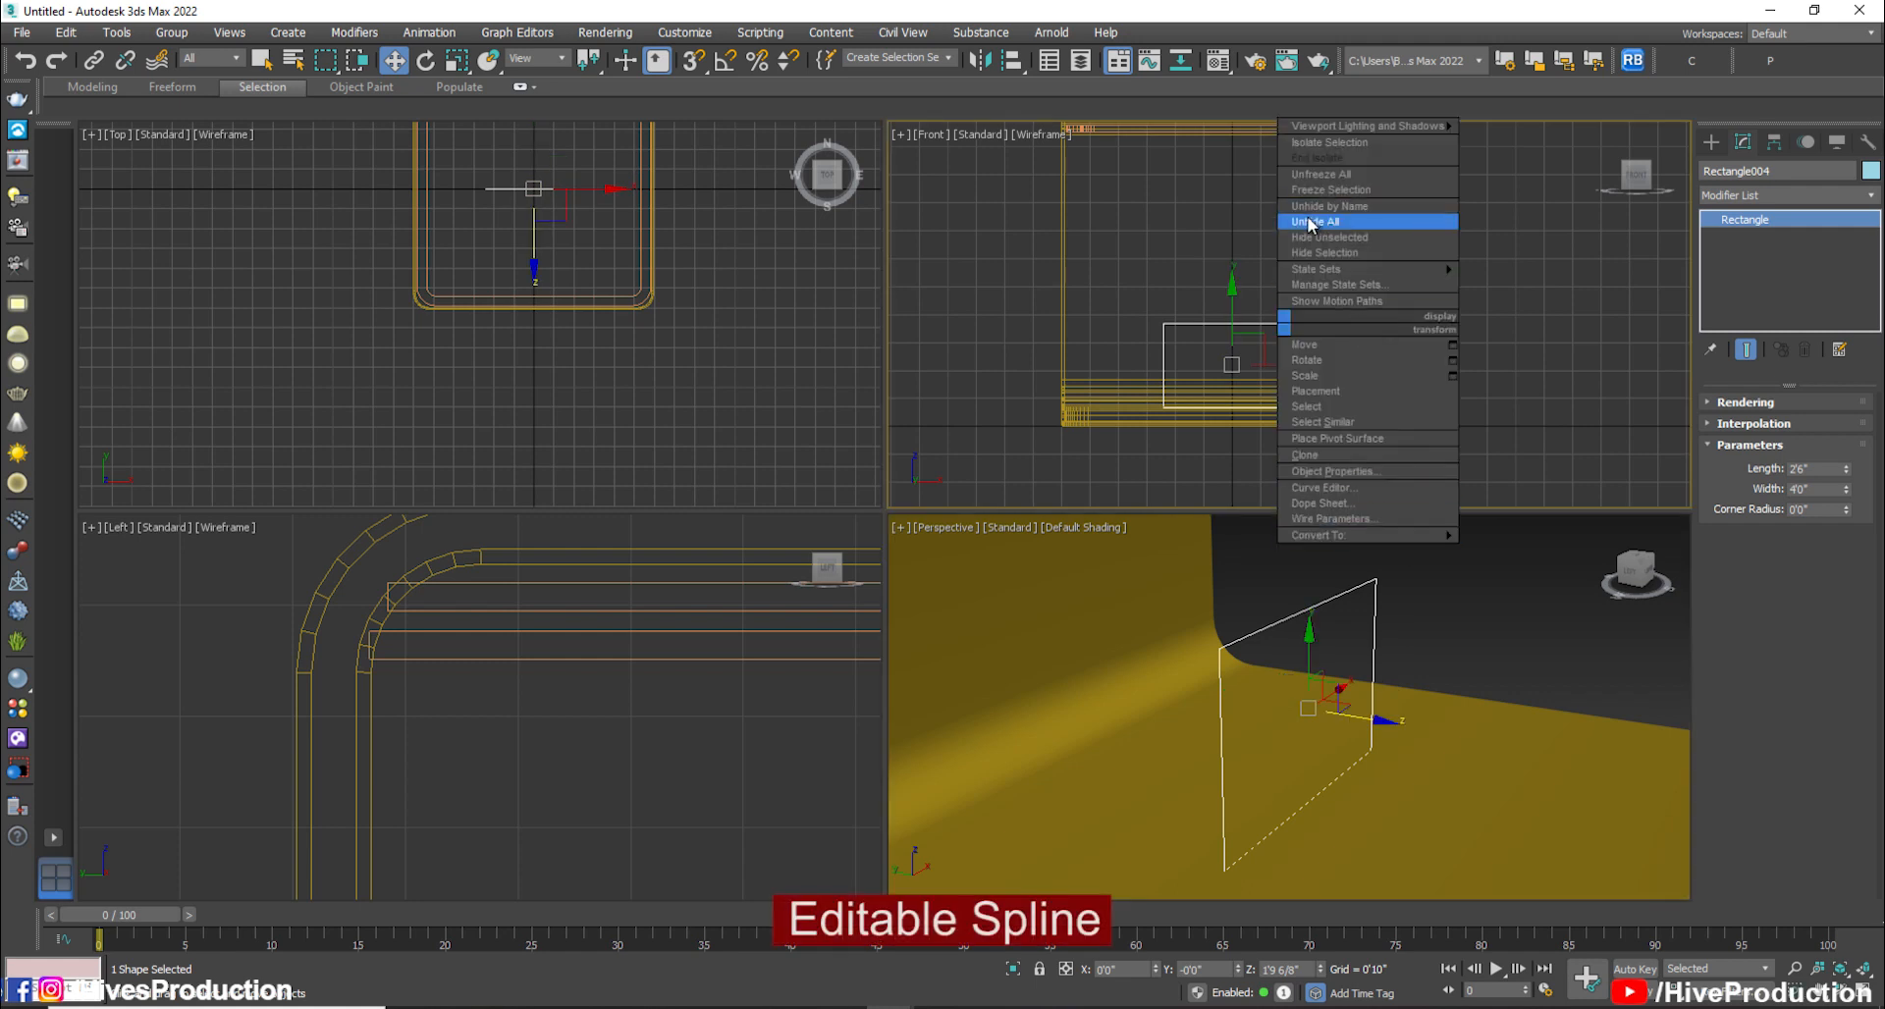
left_click(1369, 546)
right_click(1234, 310)
mouse_move(1374, 512)
left_click(1457, 514)
key("1")
left_click_drag(1123, 286, 1320, 339)
right_click(1227, 322)
left_click(1205, 192)
key("ctrl+z")
right_click(1238, 341)
left_click(1206, 224)
key("r")
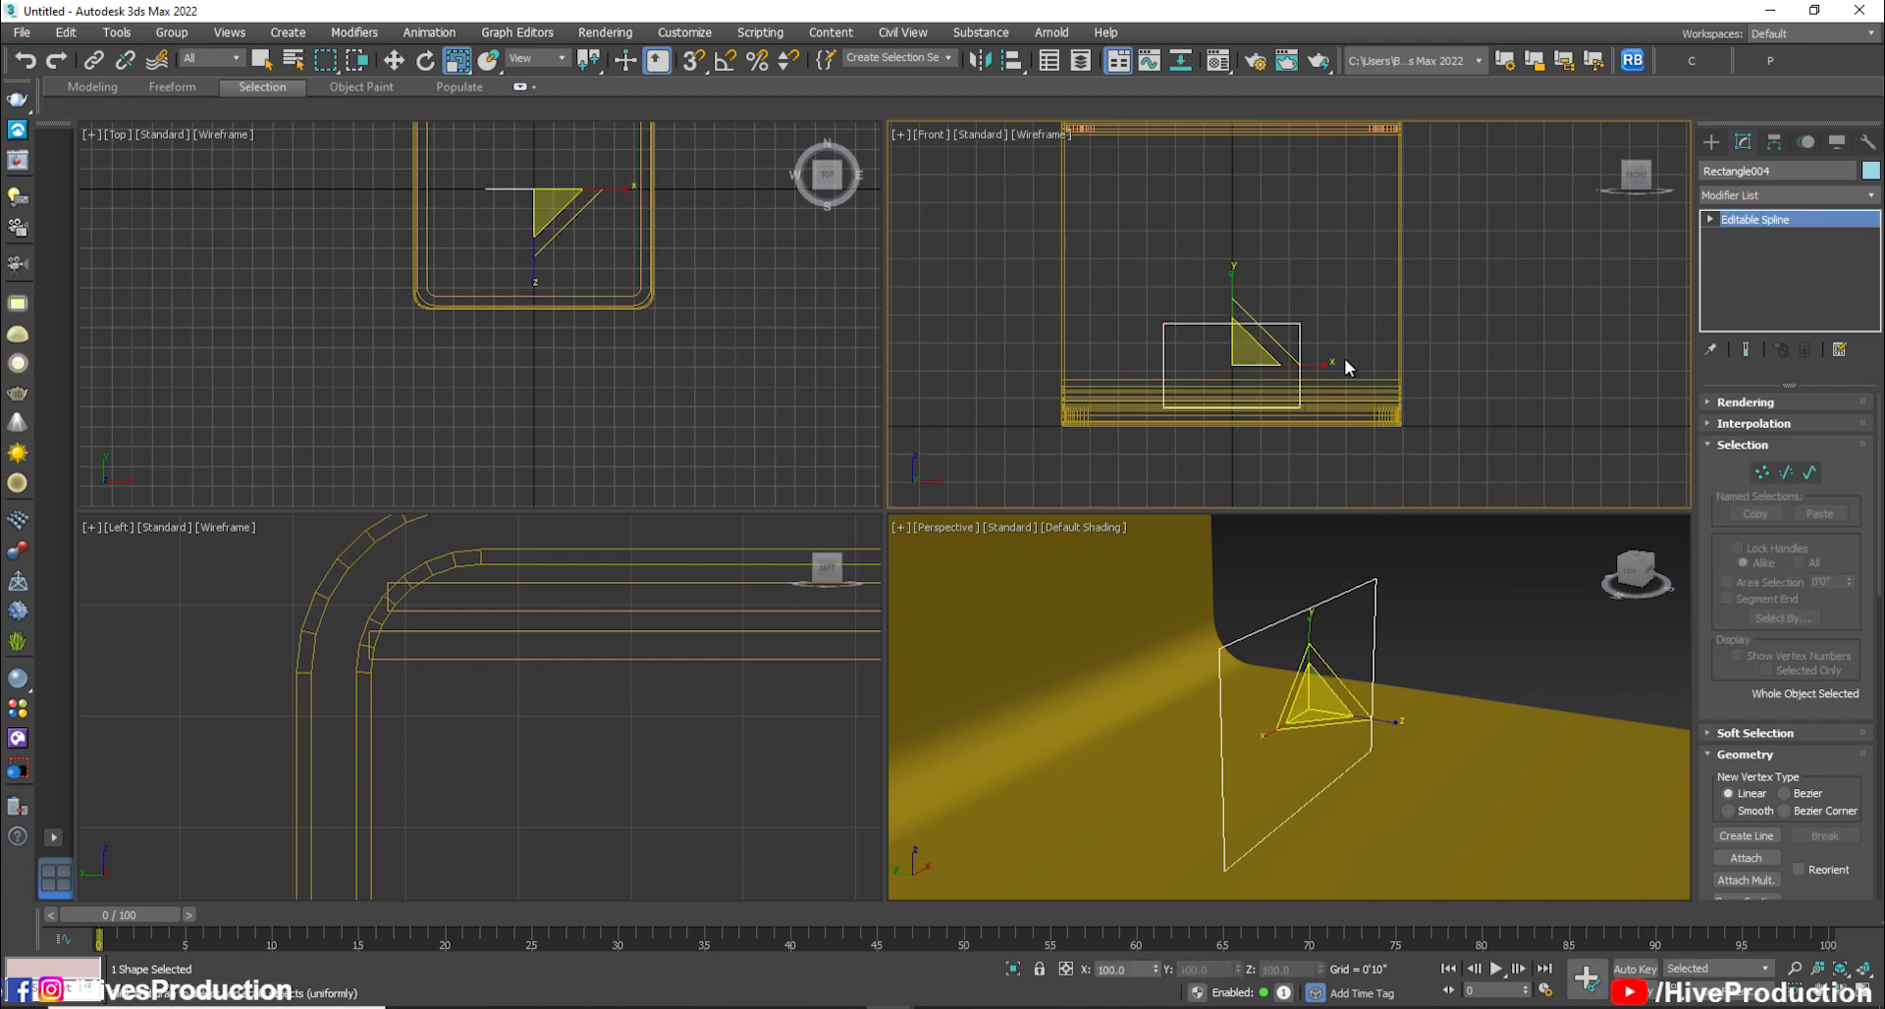
Draw a thin guide rectangle about 0'3 3/8" high above the spline in the Front view and set its width to 3'0"
key("alt+w")
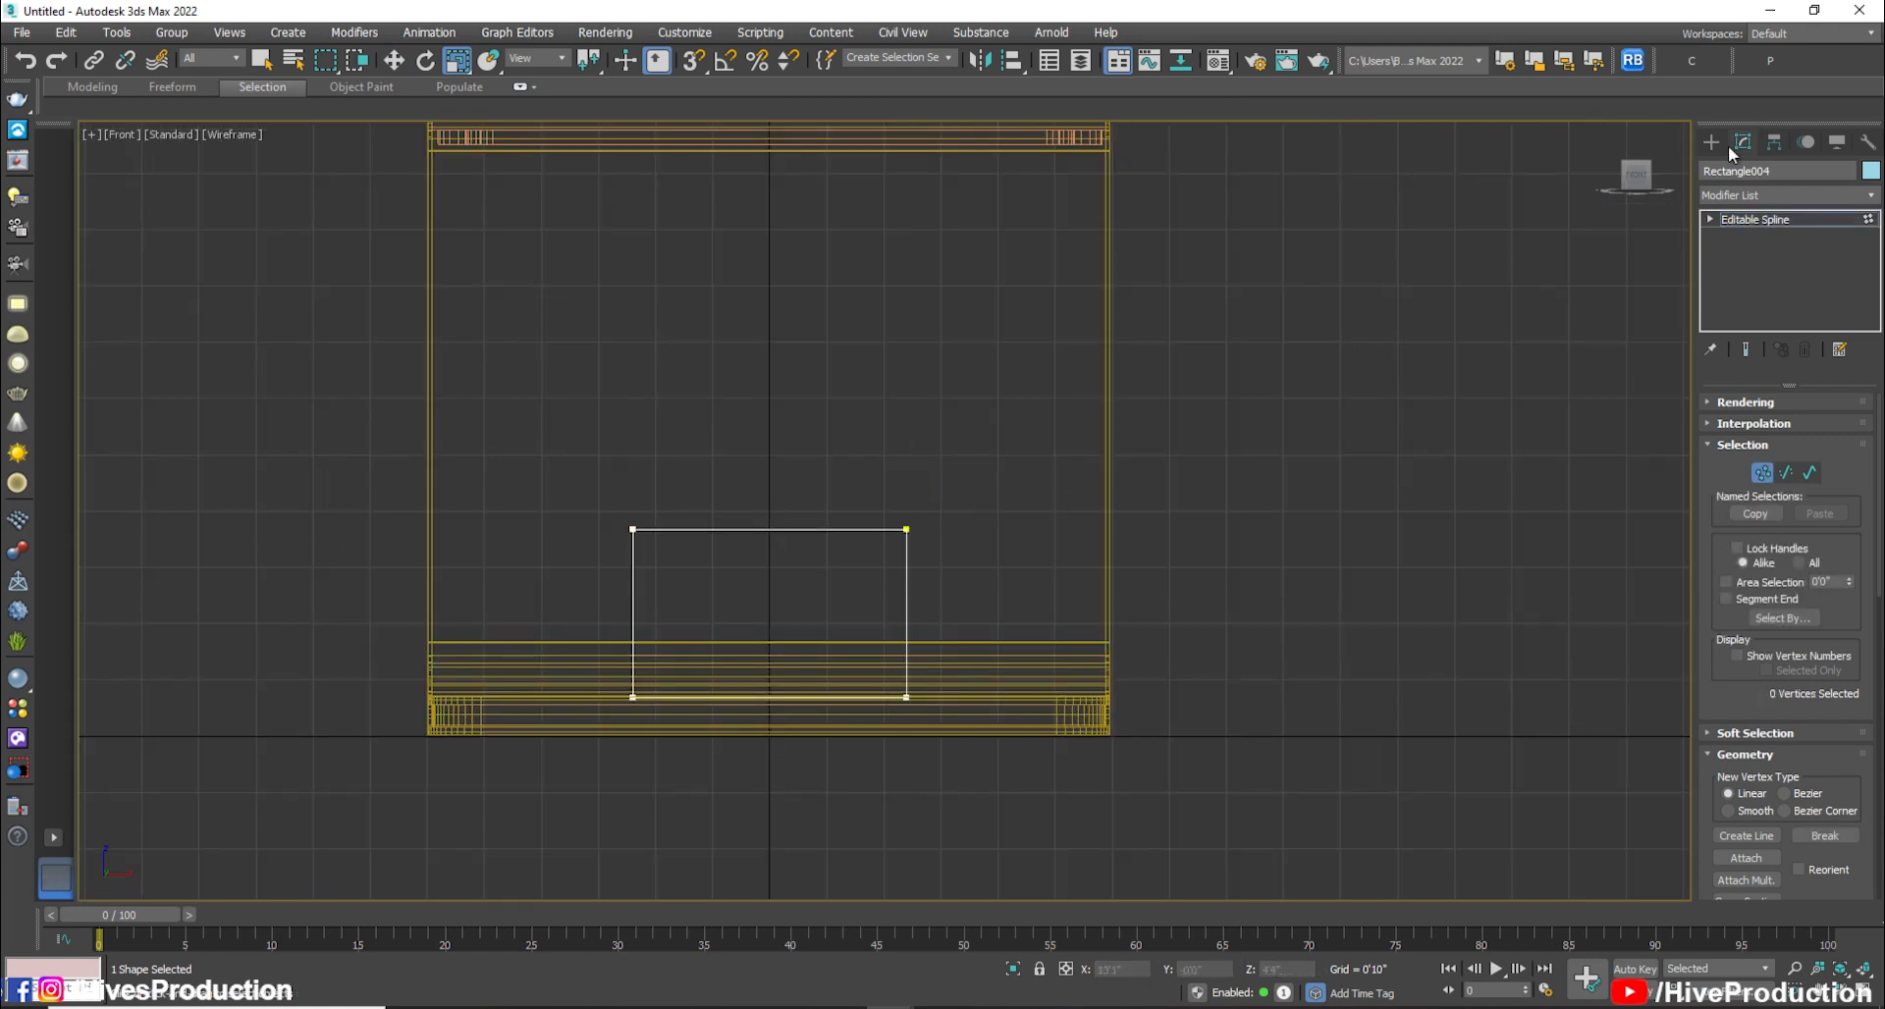
left_click(1711, 141)
left_click(1800, 294)
left_click_drag(707, 490, 834, 509)
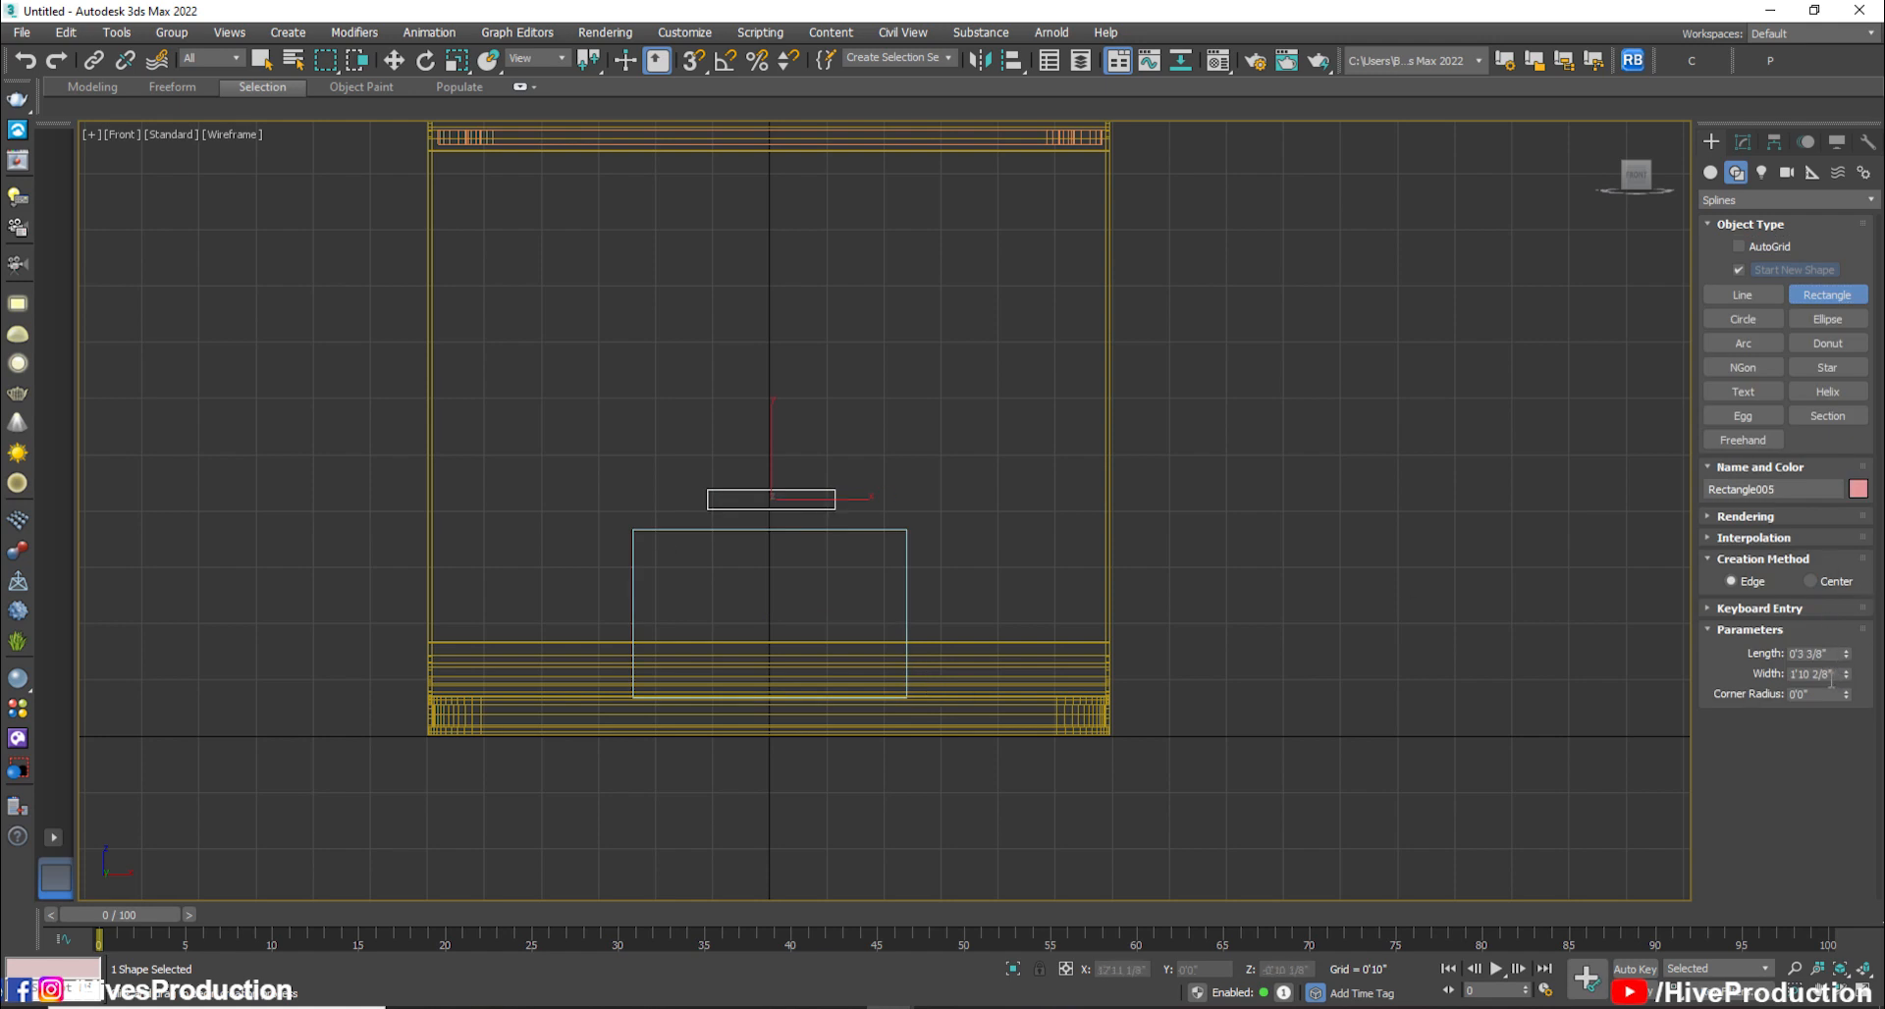
type("3")
key("Return")
Move the guide rectangle down until it rests on the spline's top edge
right_click(740, 544)
scroll(743, 544, "up", 4)
key("w")
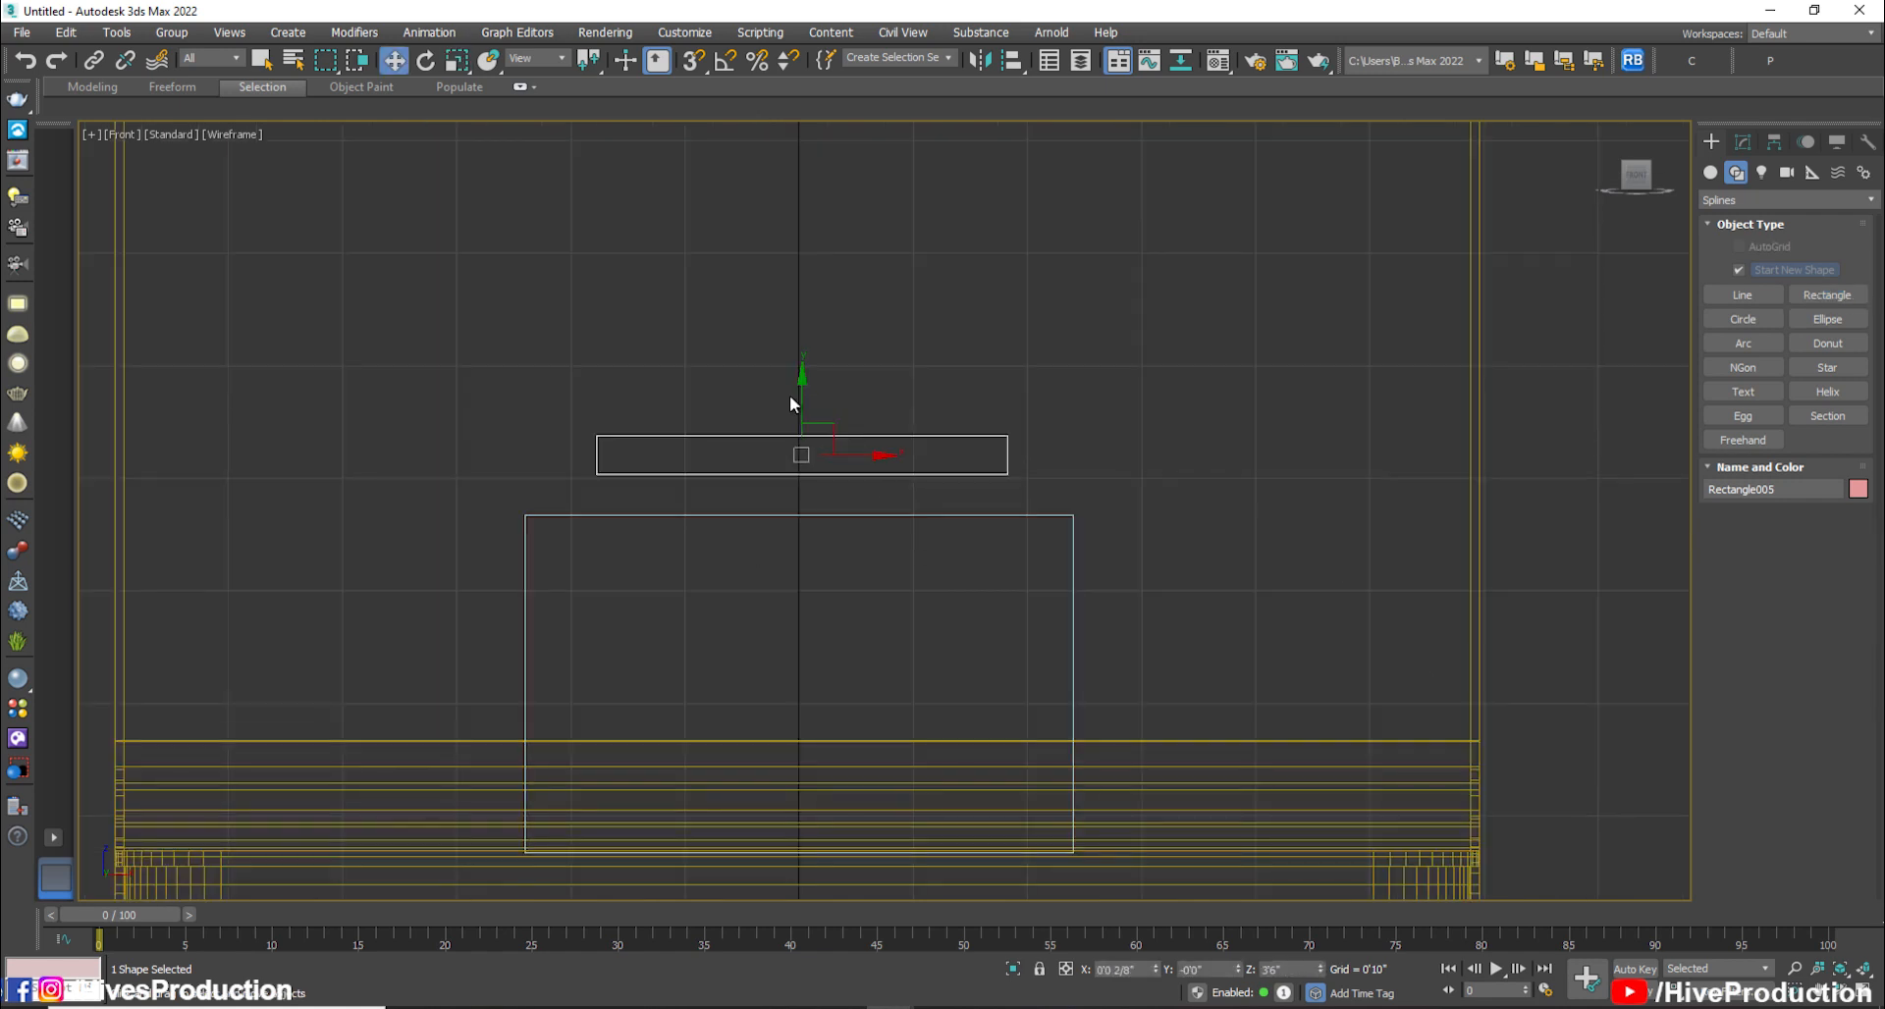
left_click_drag(806, 426, 808, 445)
Move the spline's two top vertices inward to line up with the ends of the guide rectangle
left_click(1039, 538)
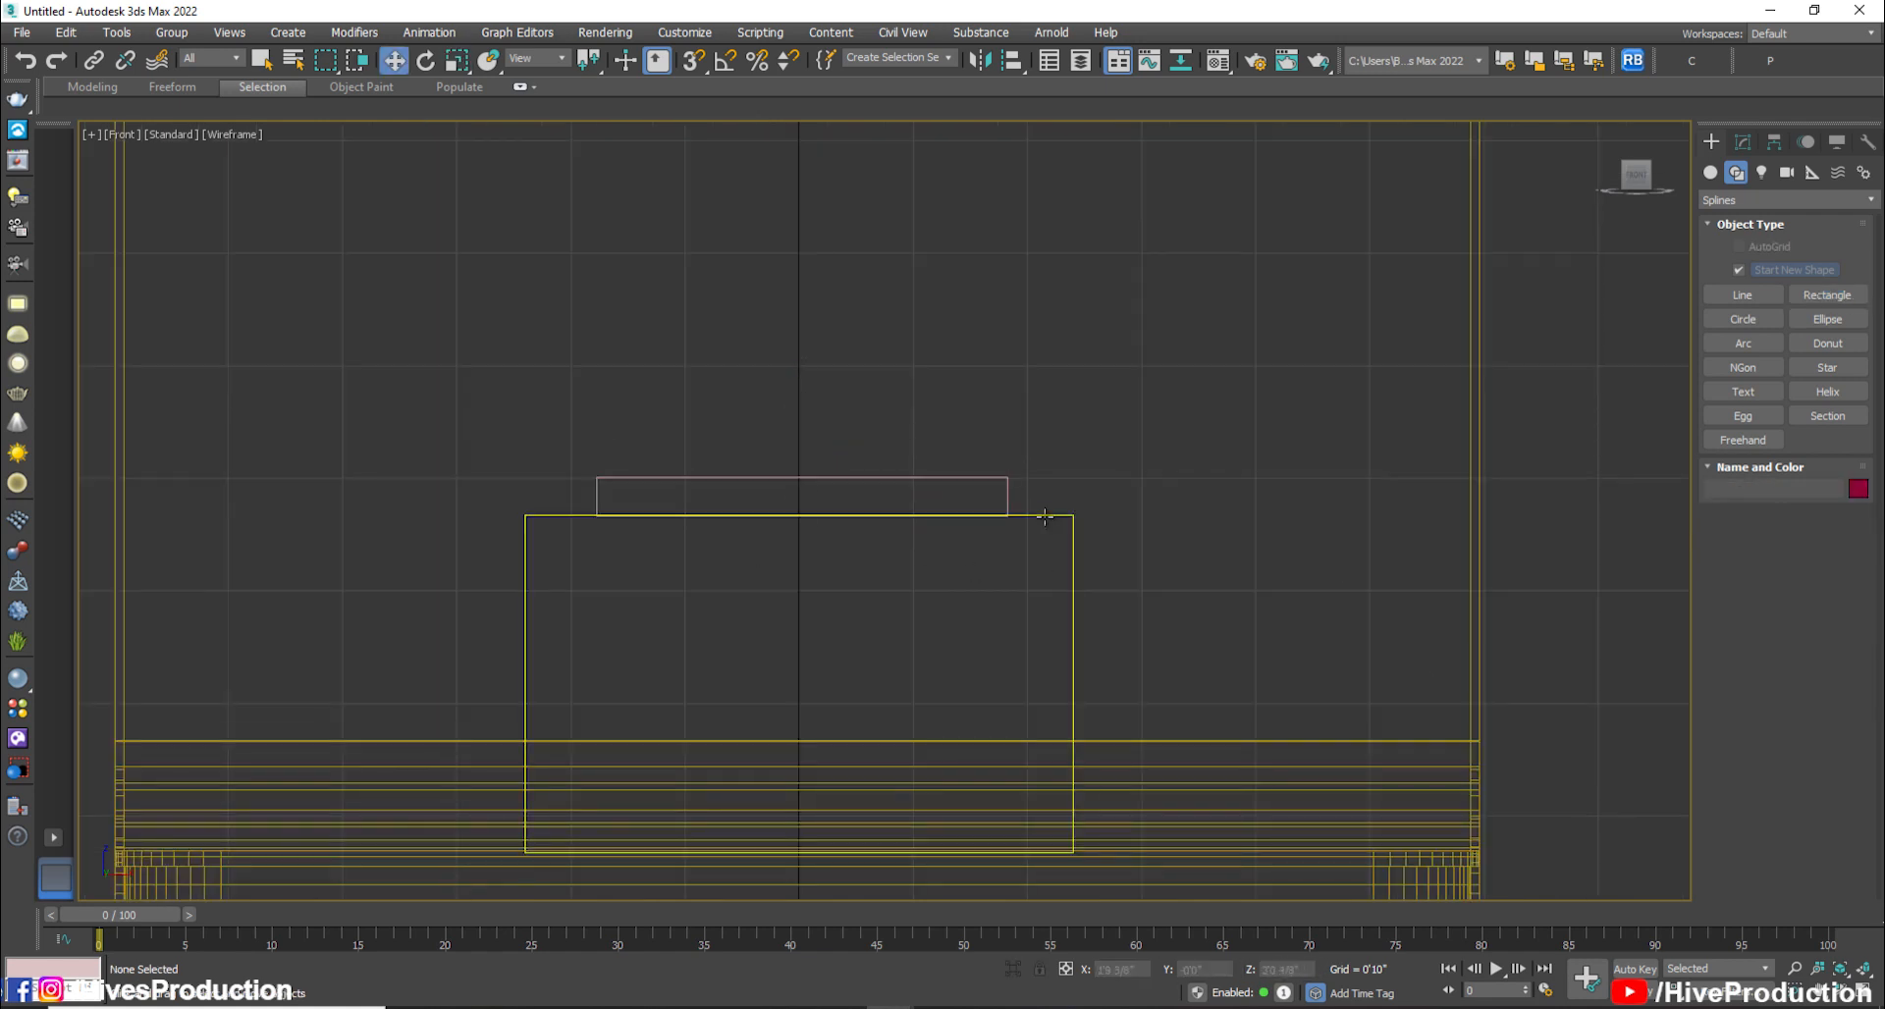
left_click(1047, 516)
key("1")
left_click(1073, 515)
left_click_drag(1098, 513, 1034, 521)
left_click(524, 514)
left_click_drag(563, 521, 639, 534)
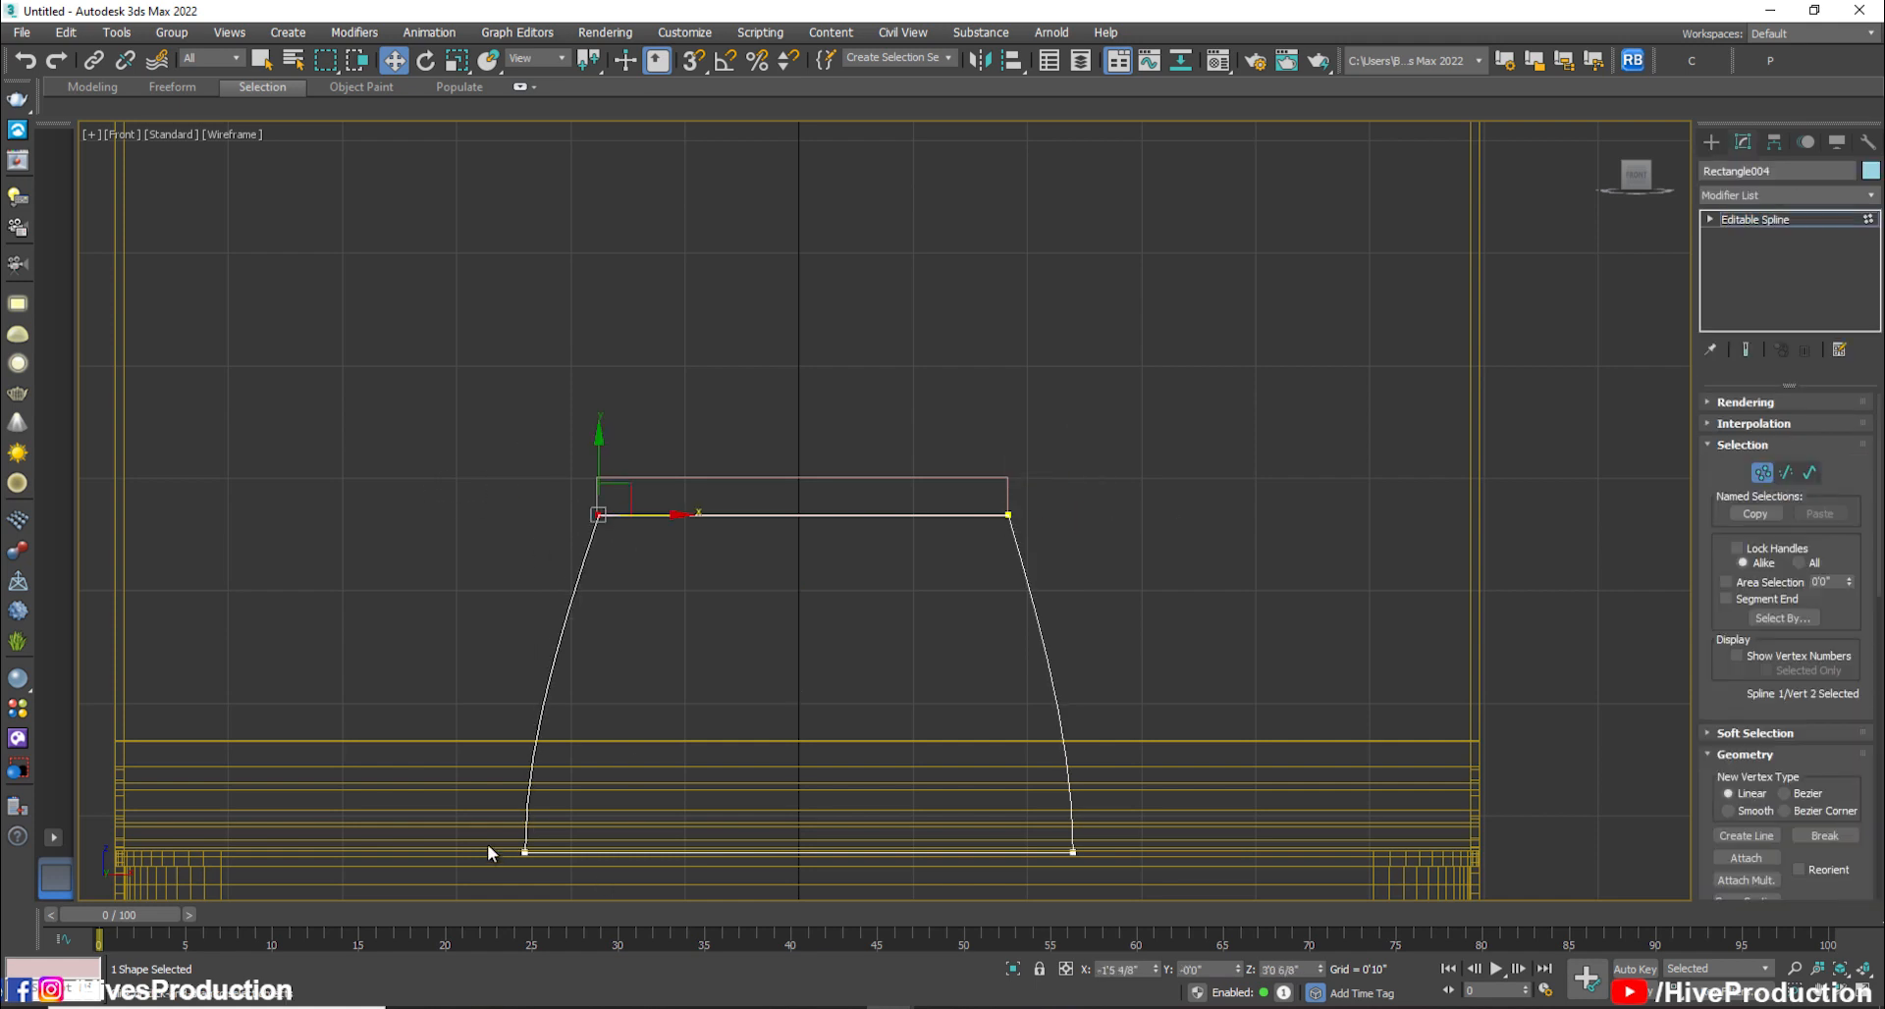
Set the guide rectangle's width to 5'0" and move the spline's two bottom vertices outward to match its ends
left_click(771, 477)
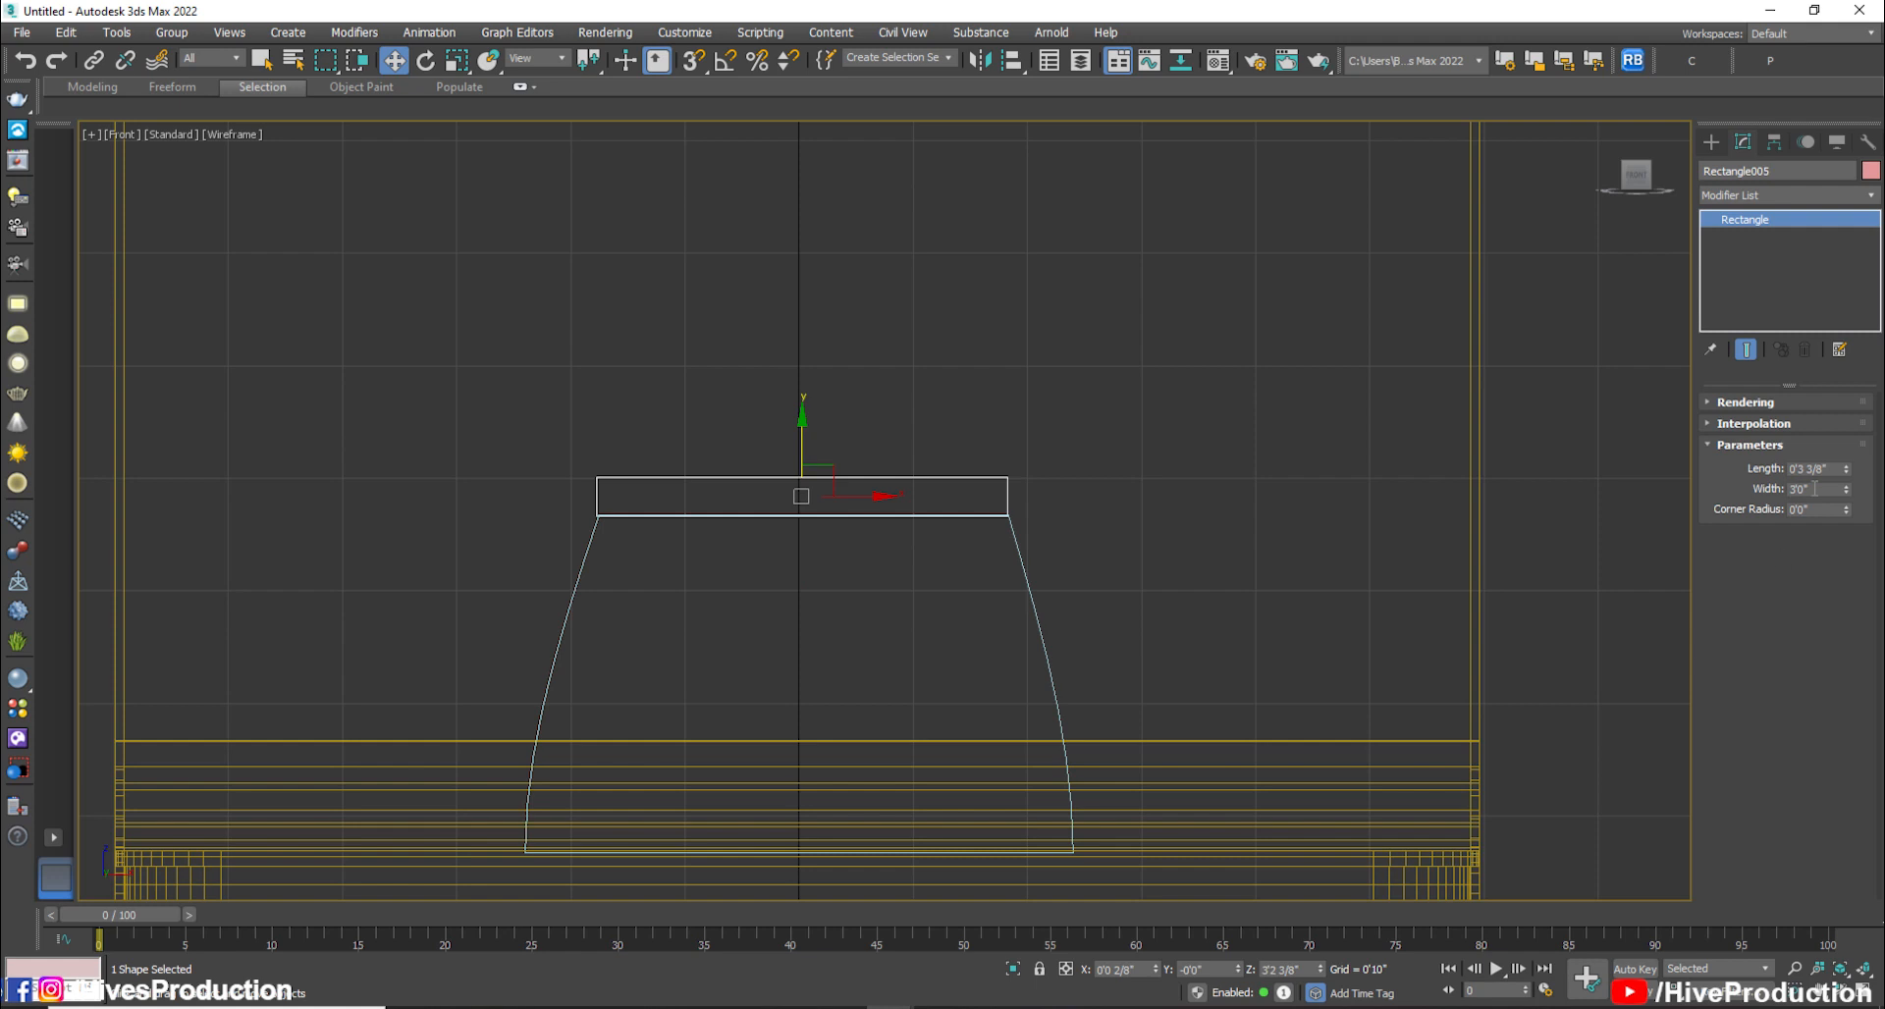
type("5")
key("Return")
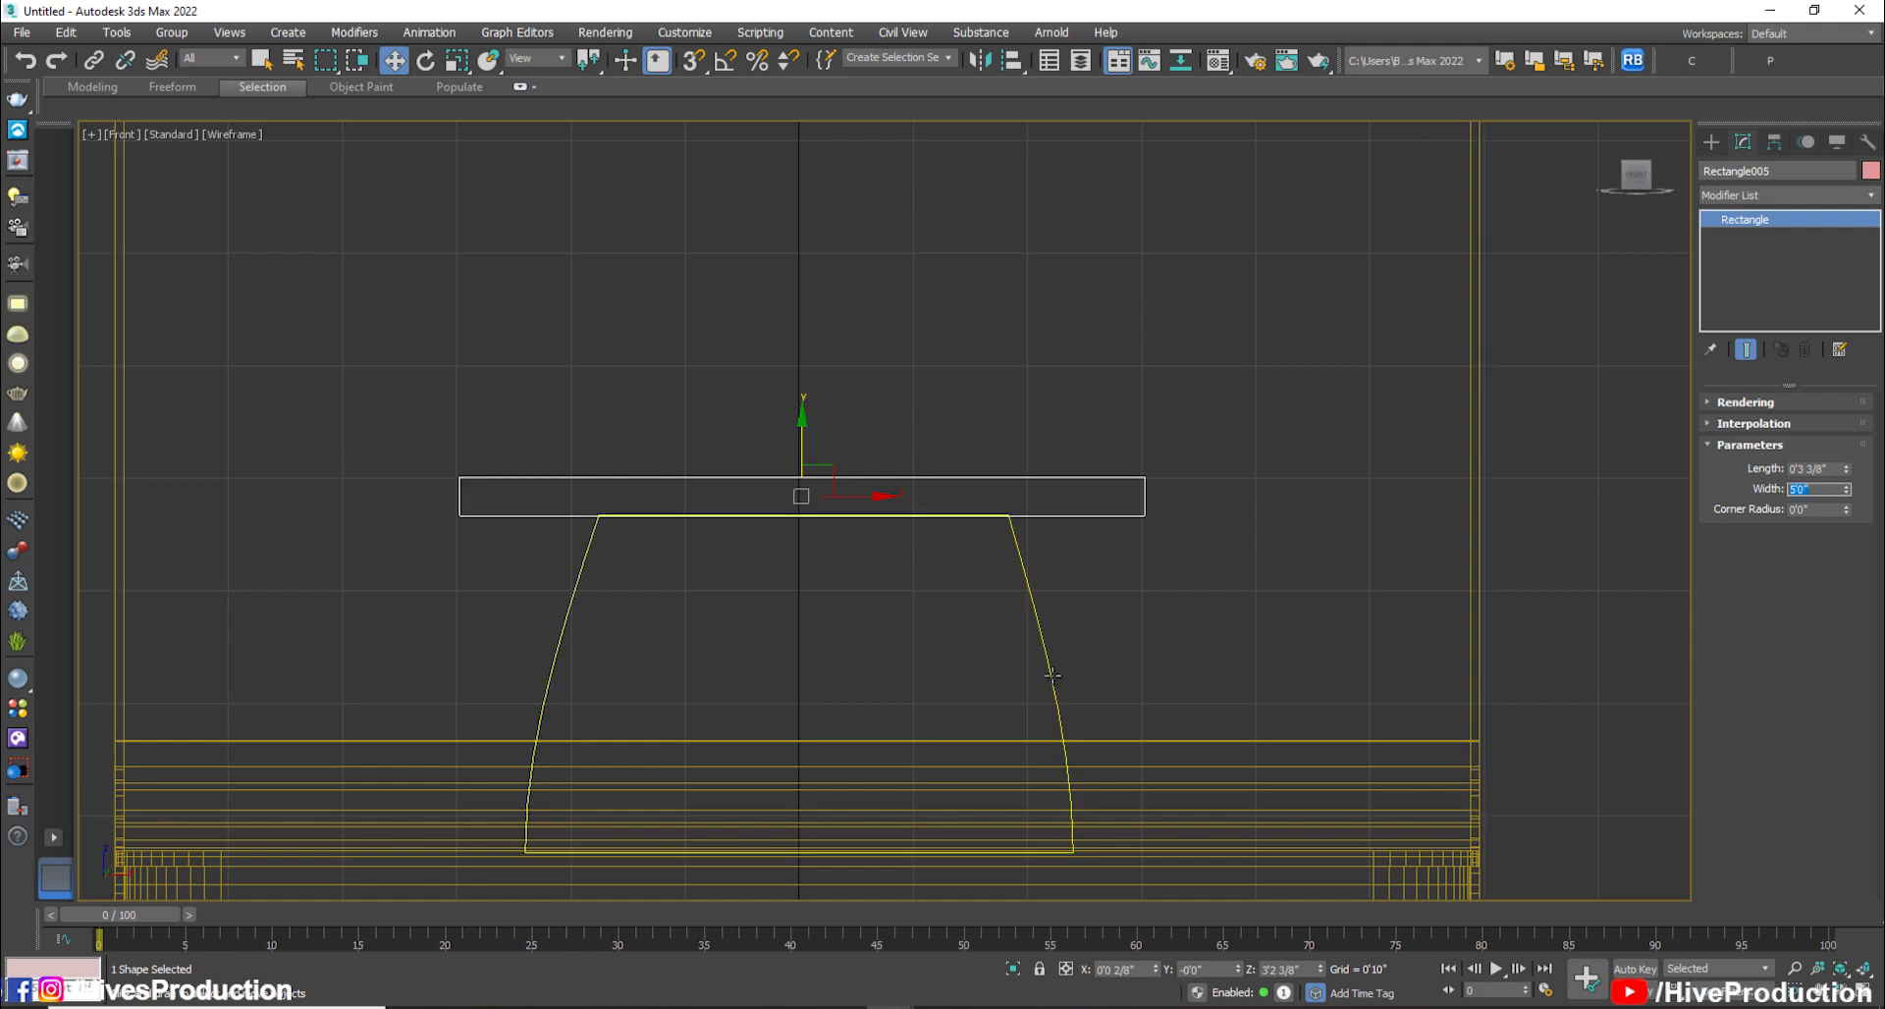
left_click(1059, 852)
left_click_drag(1122, 852, 1192, 852)
left_click_drag(499, 886, 496, 888)
left_click_drag(555, 853, 489, 865)
Change all four vertices of the spline to Corner type so its sides become straight
left_click_drag(343, 446, 1372, 967)
right_click(923, 628)
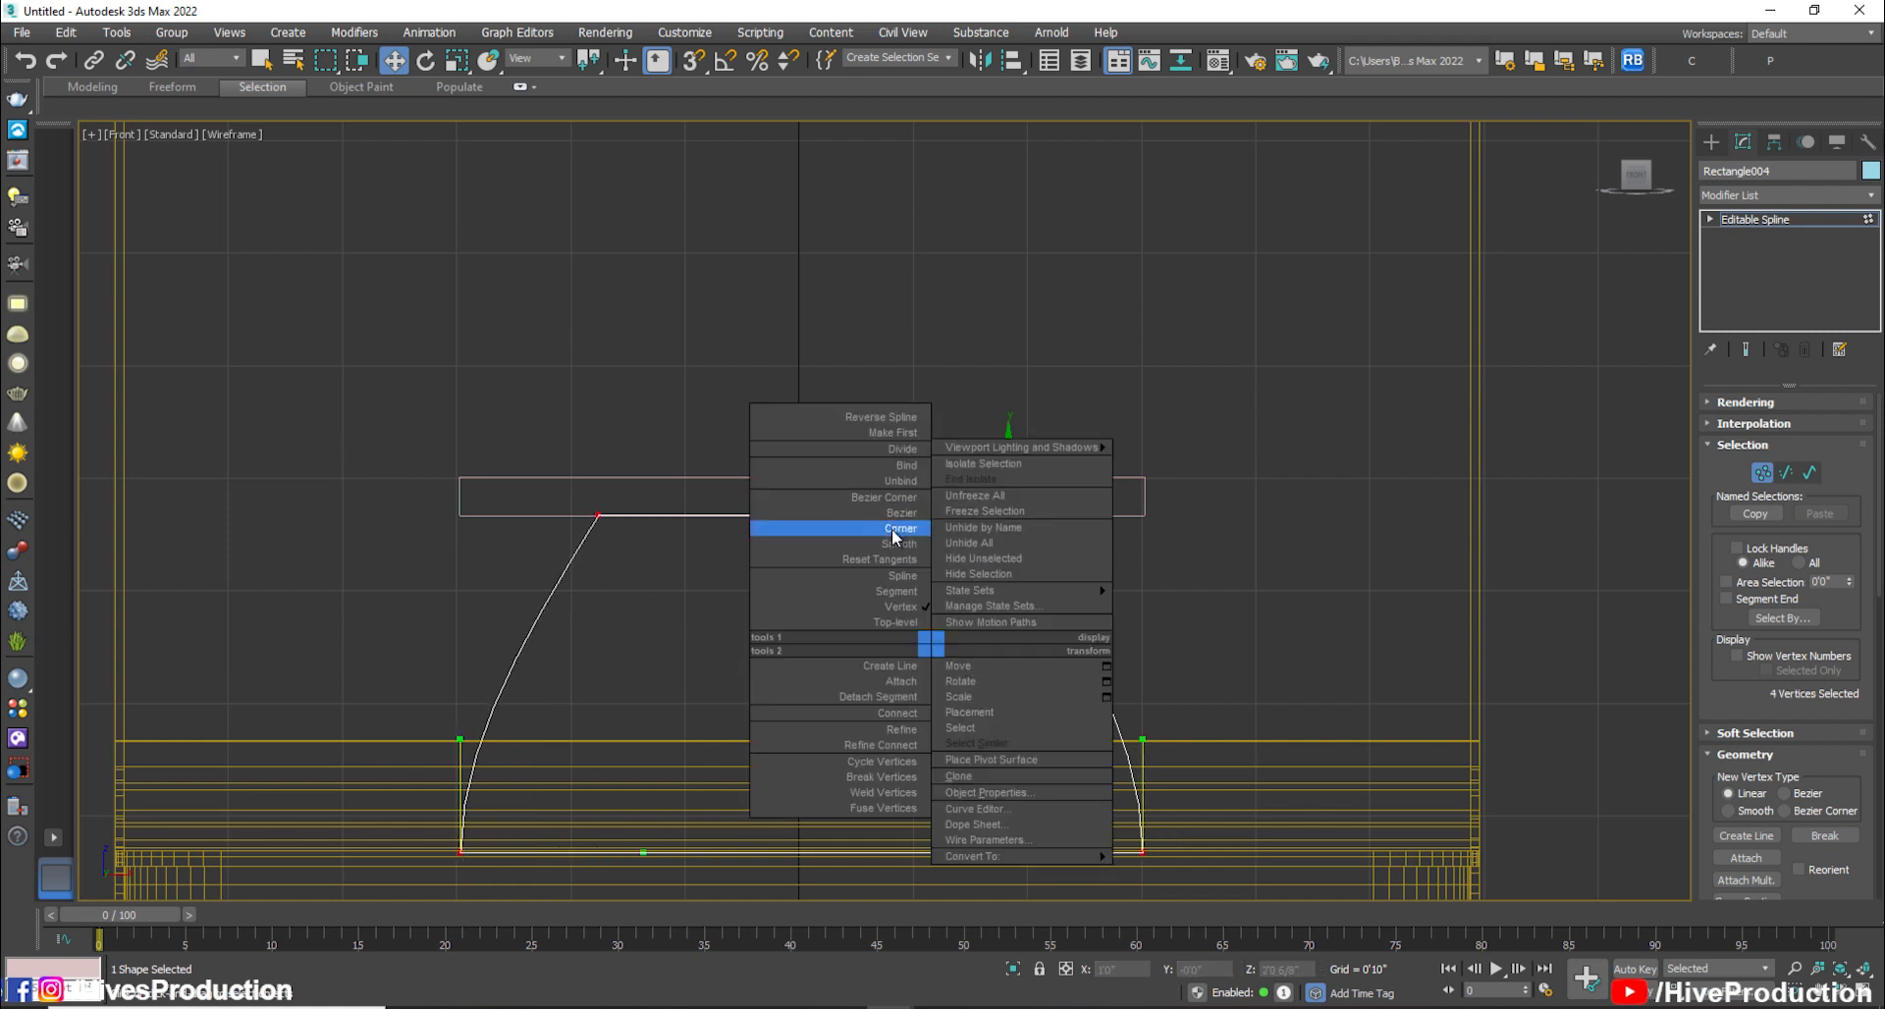
left_click(889, 530)
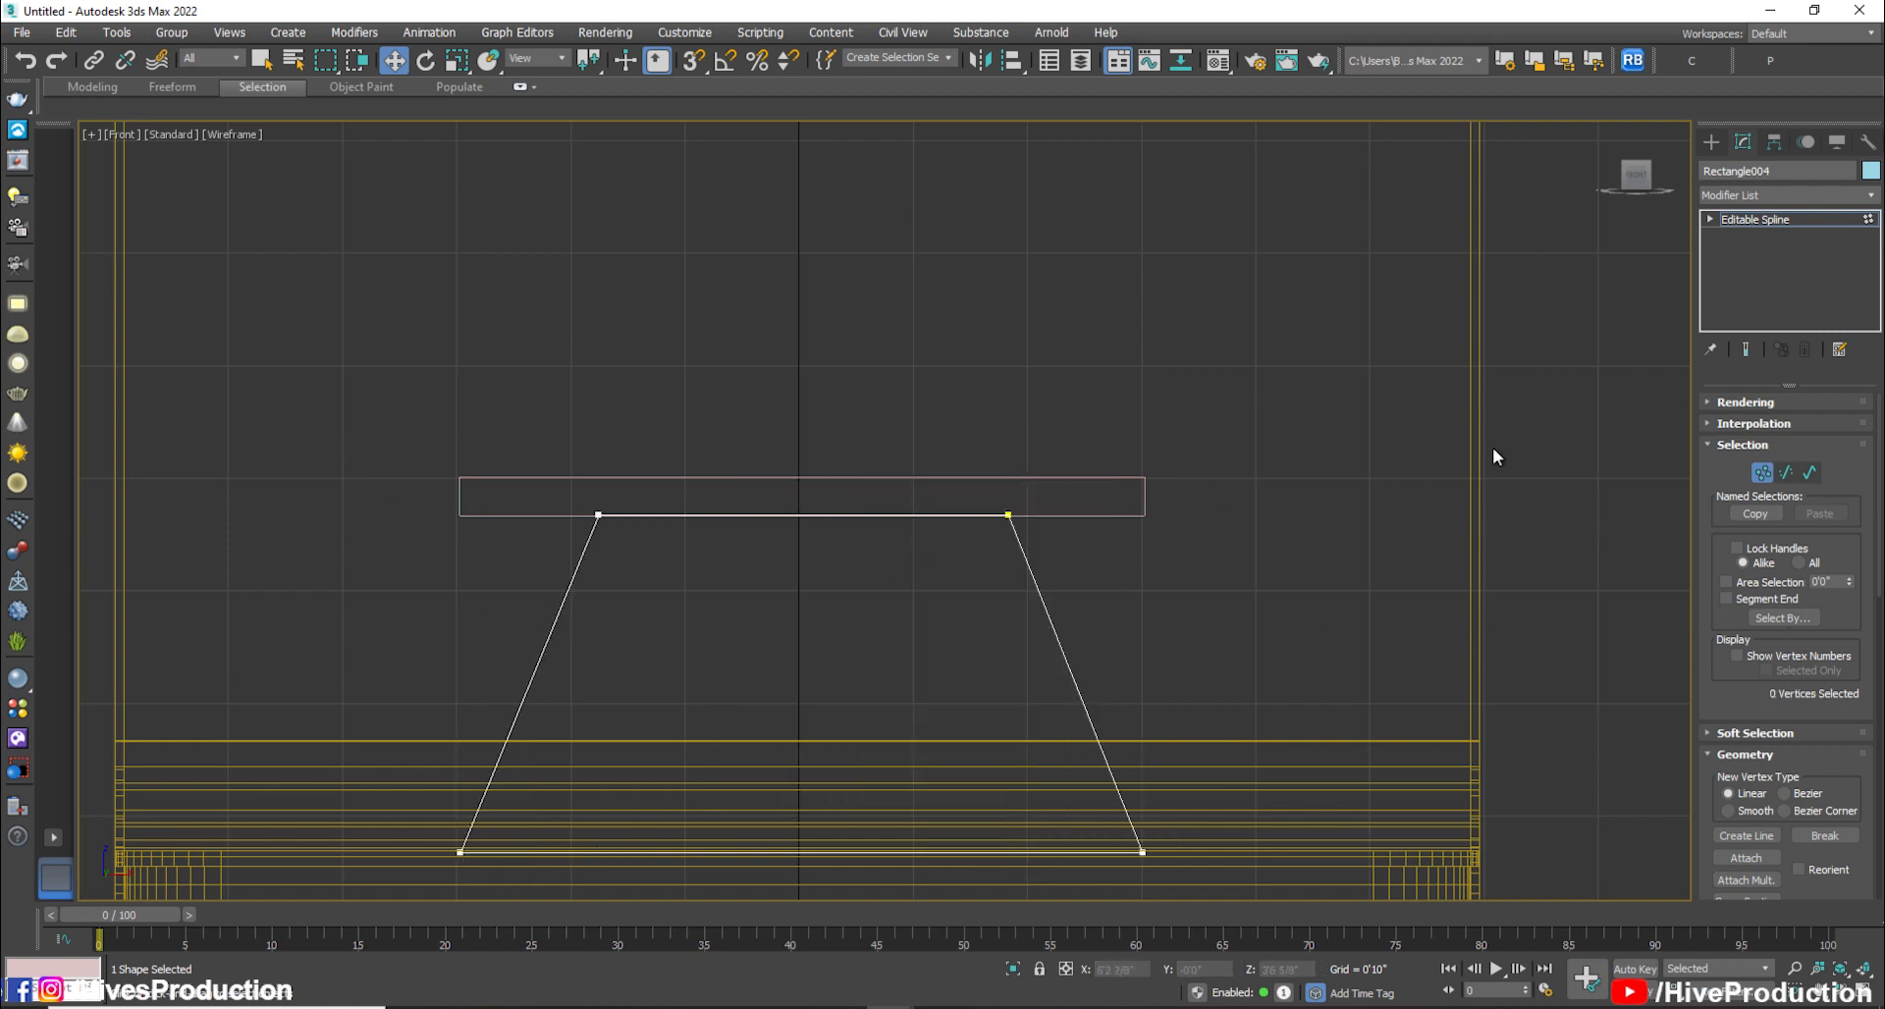
Fillet the trapezoid's two top corners by about 0'2 3/8" and delete the guide rectangle
scroll(1743, 591, "down", 5)
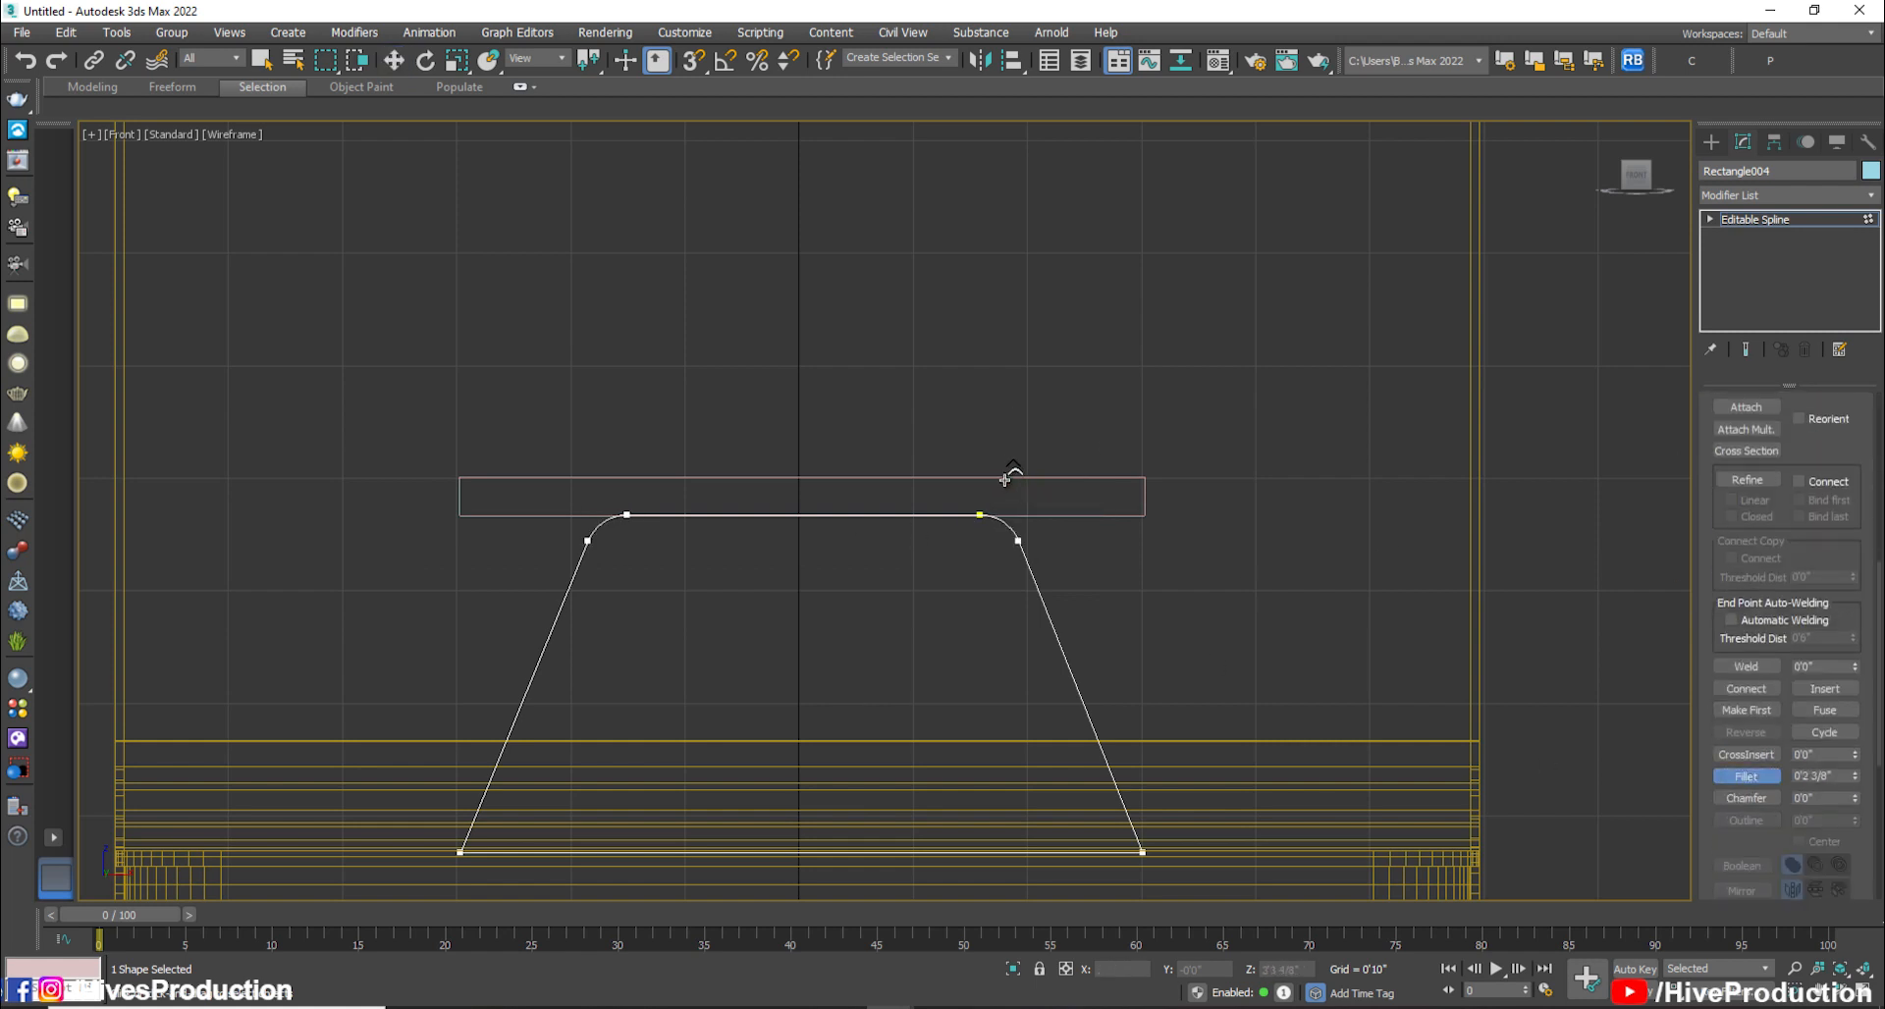
left_click(1741, 221)
key("w")
left_click_drag(1141, 388, 1160, 535)
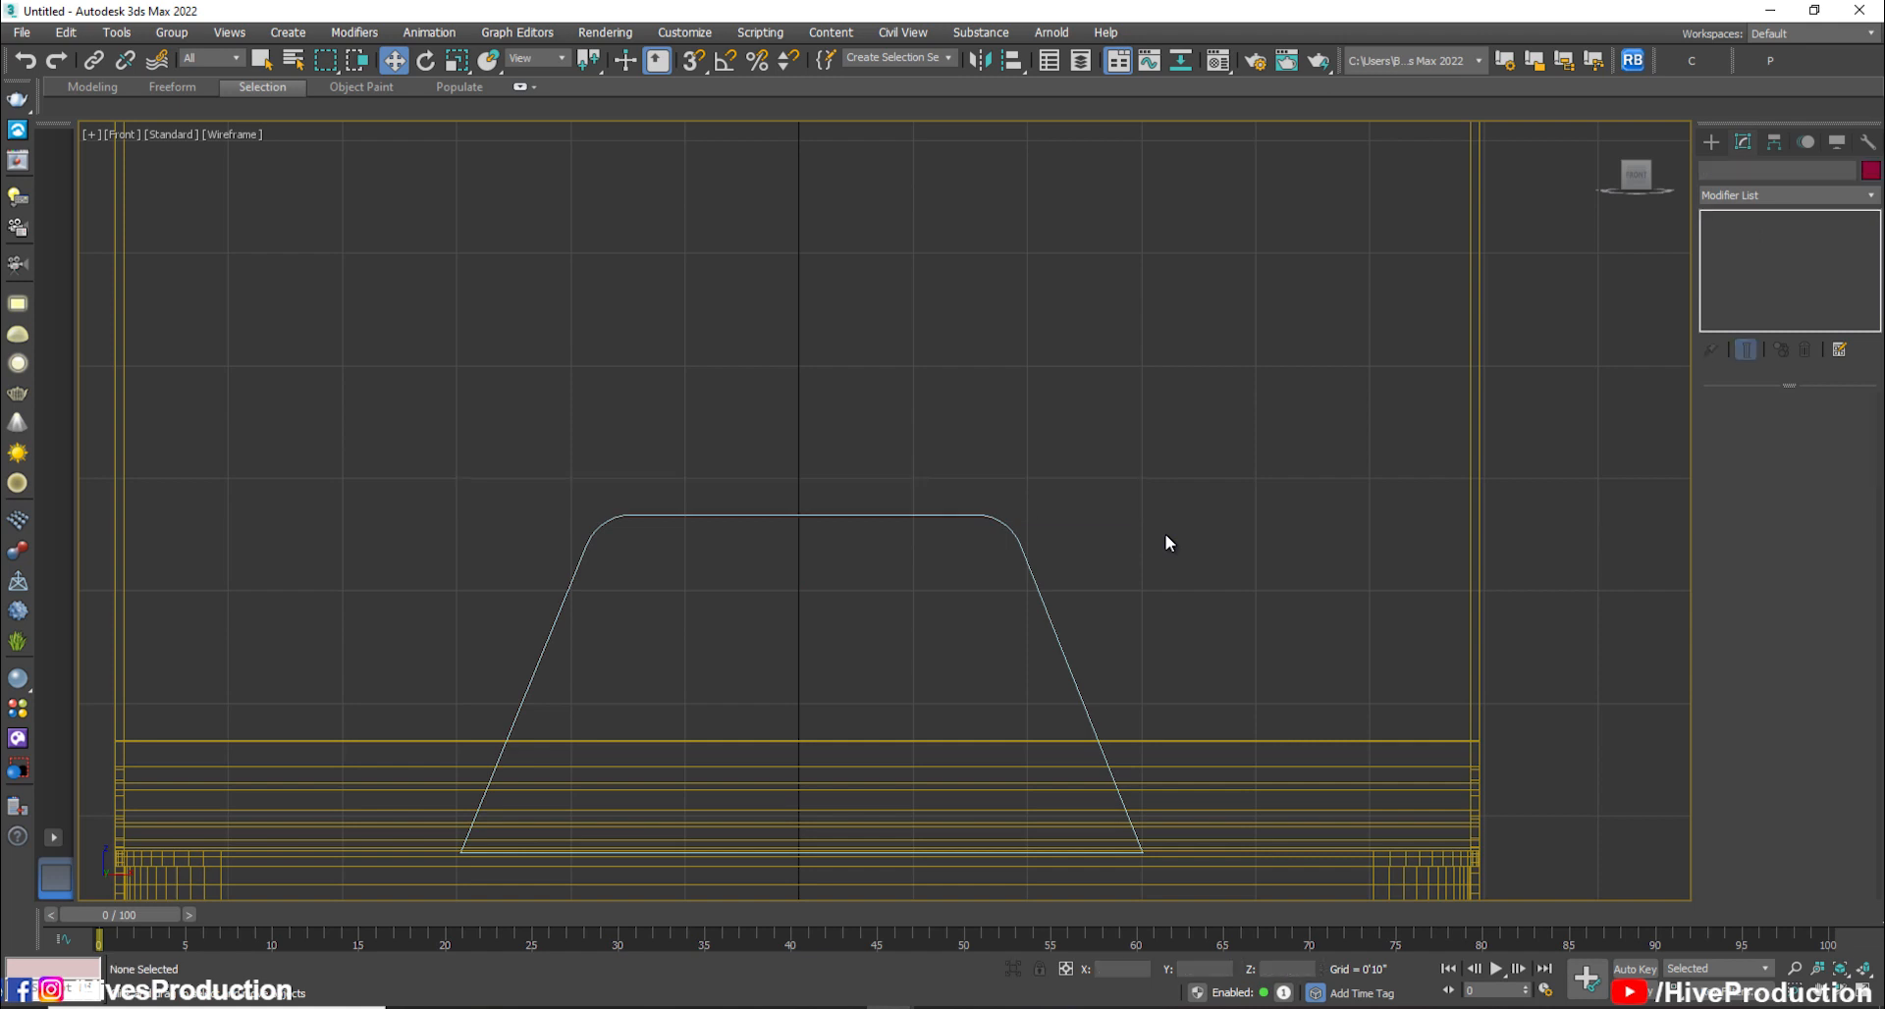
key("Delete")
Apply an Extrude modifier to the trapezoid spline with an amount of about 1'4"
key("alt+w")
left_click(1231, 586)
key("alt+w")
scroll(1090, 400, "down", 5)
middle_click_drag(1007, 500, 1064, 466, "alt")
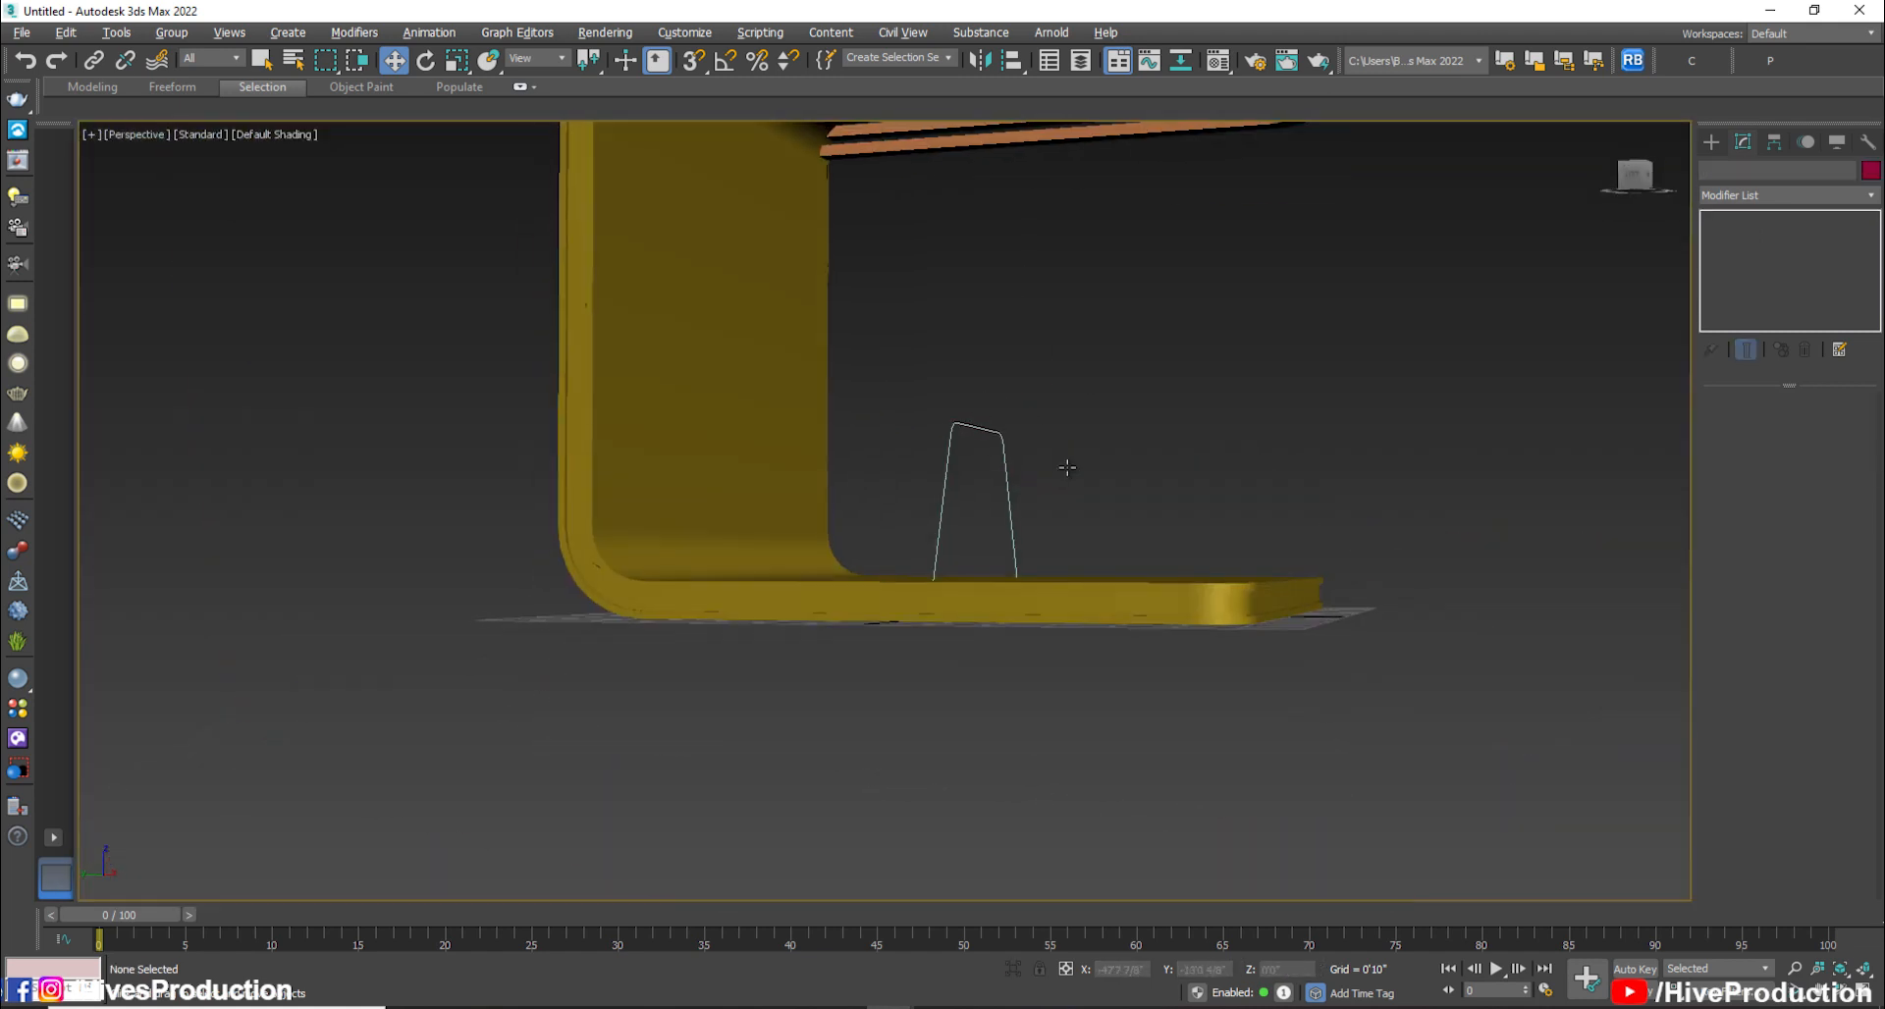
left_click_drag(1064, 464, 944, 396)
middle_click_drag(1301, 452, 1269, 496, "alt")
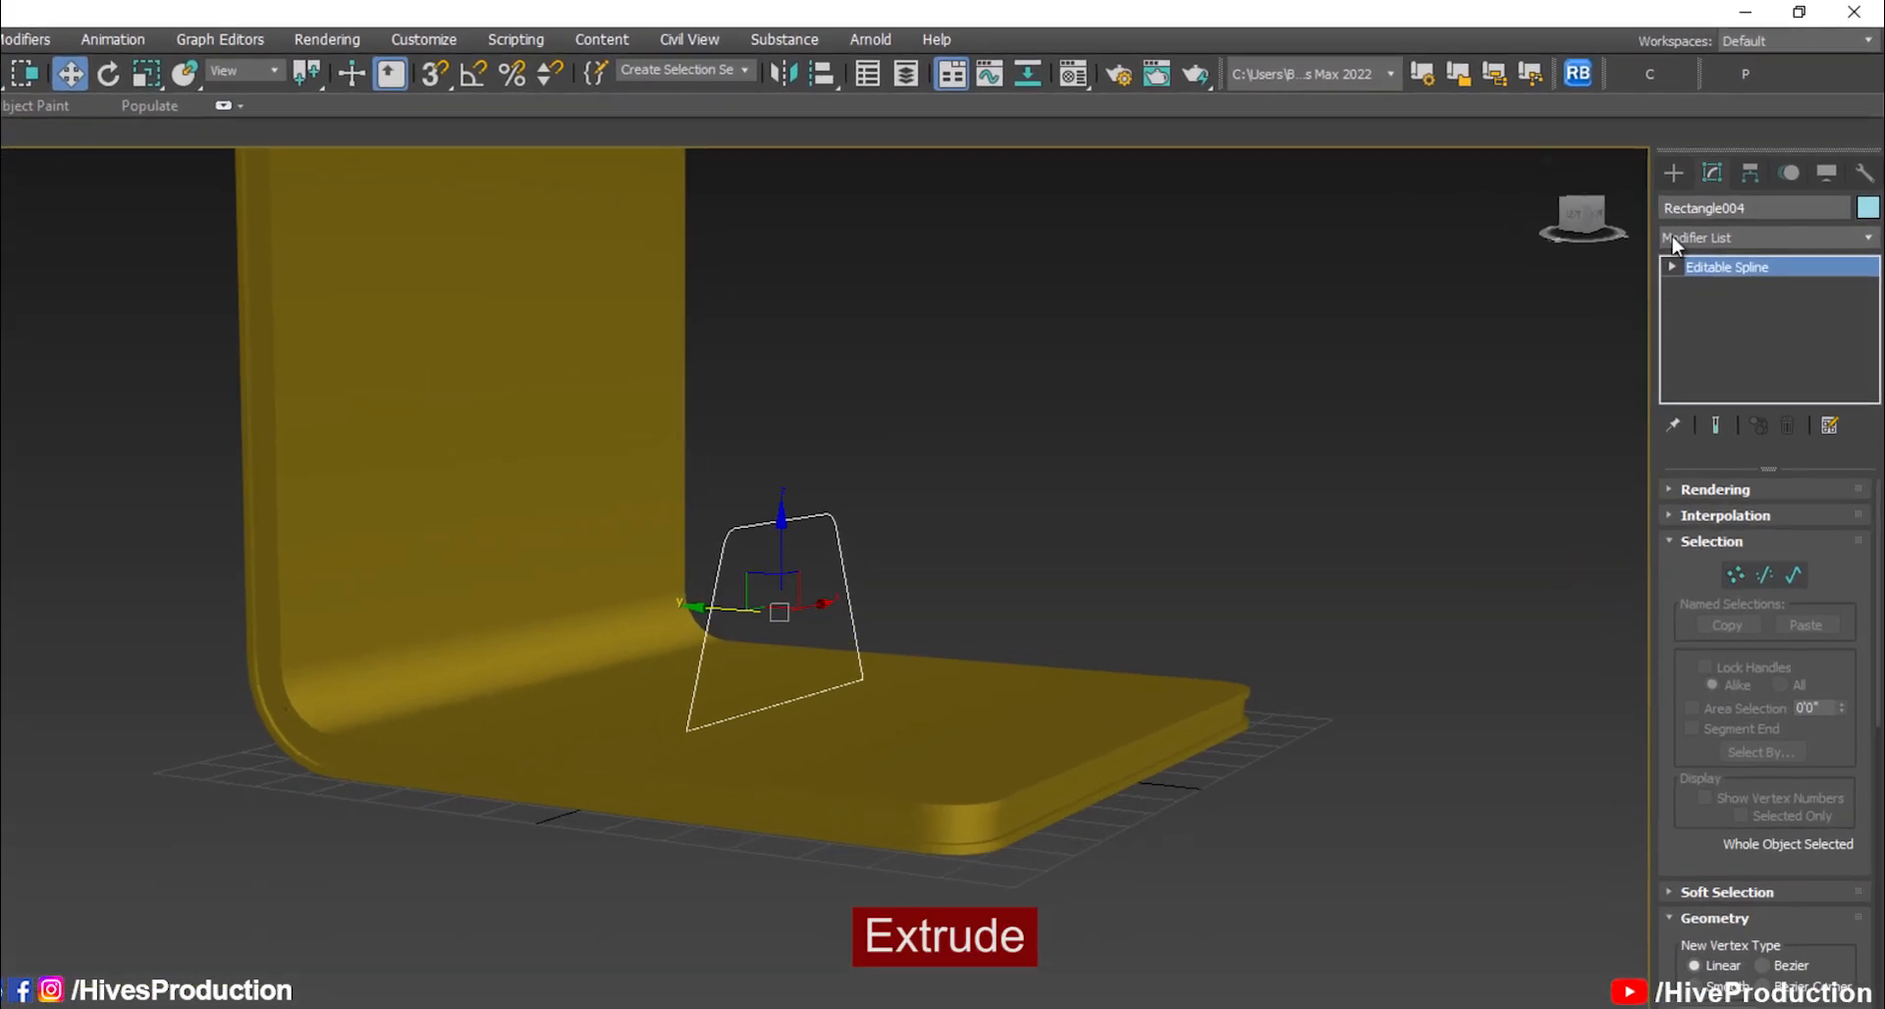
left_click(1743, 192)
key("e")
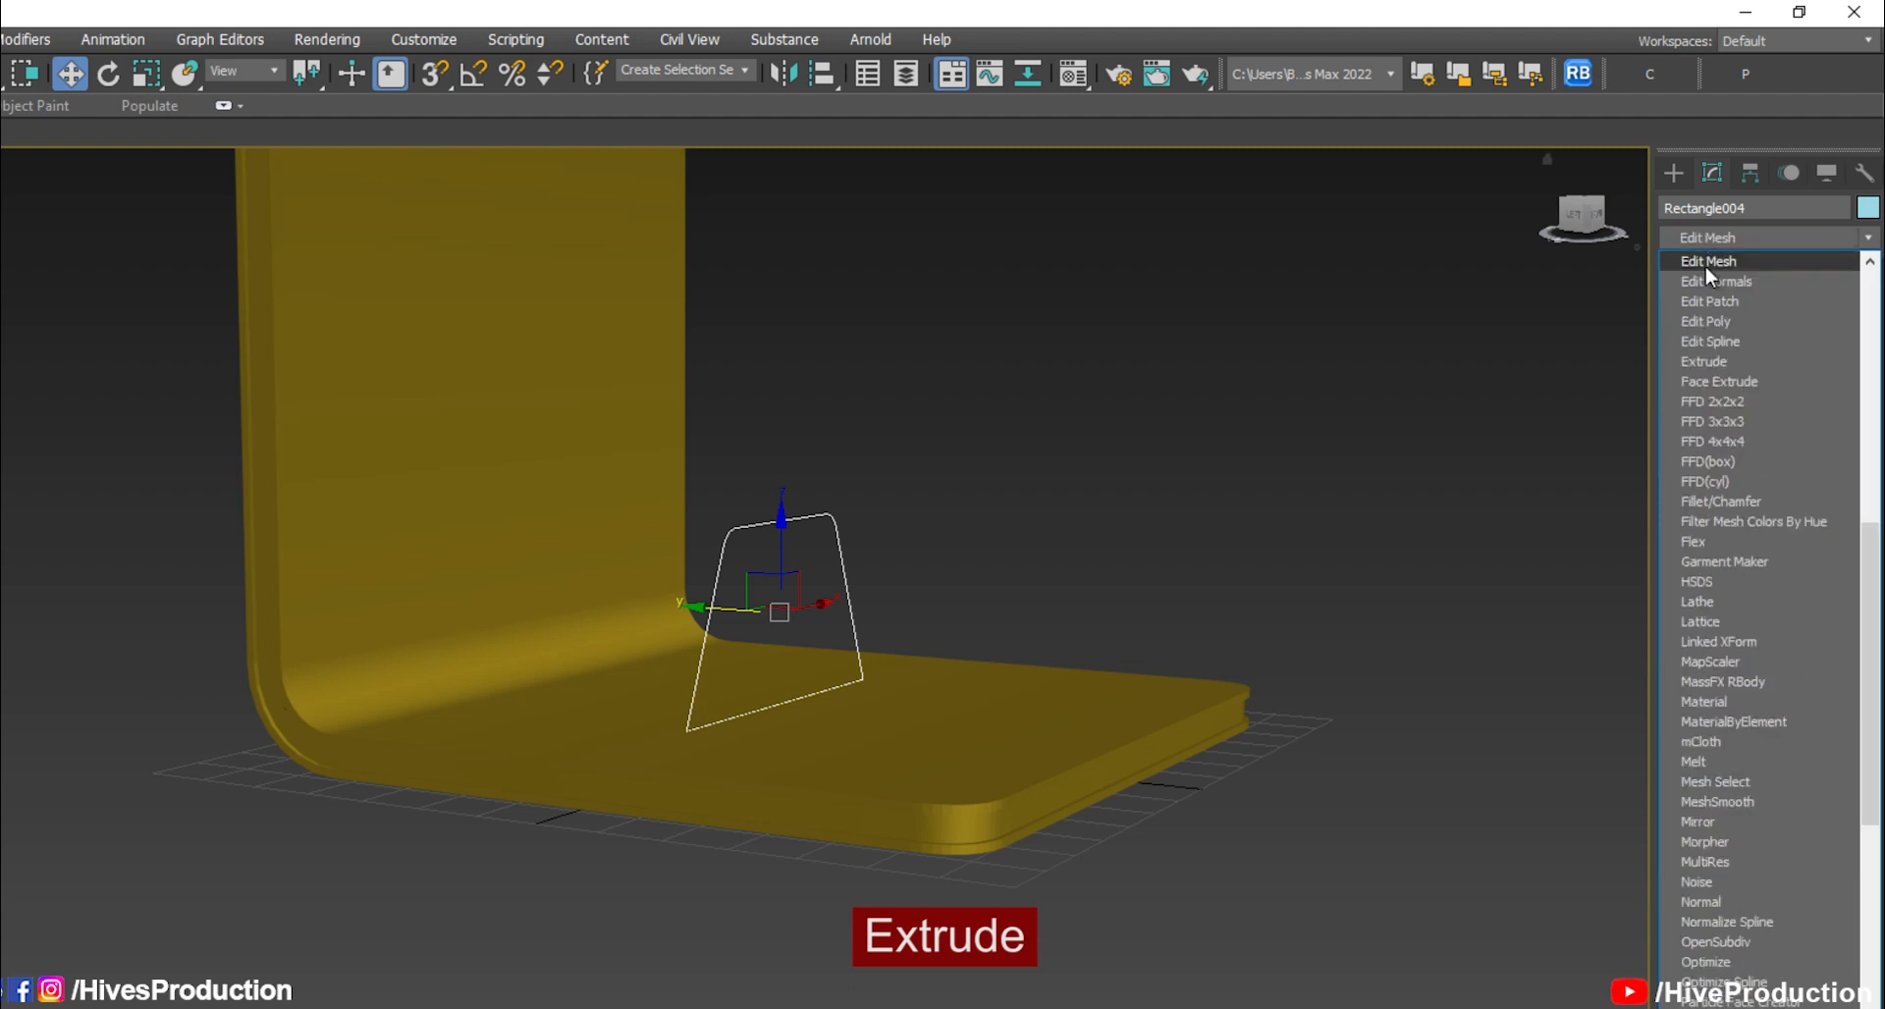
left_click(1708, 361)
left_click_drag(1831, 519, 1831, 471)
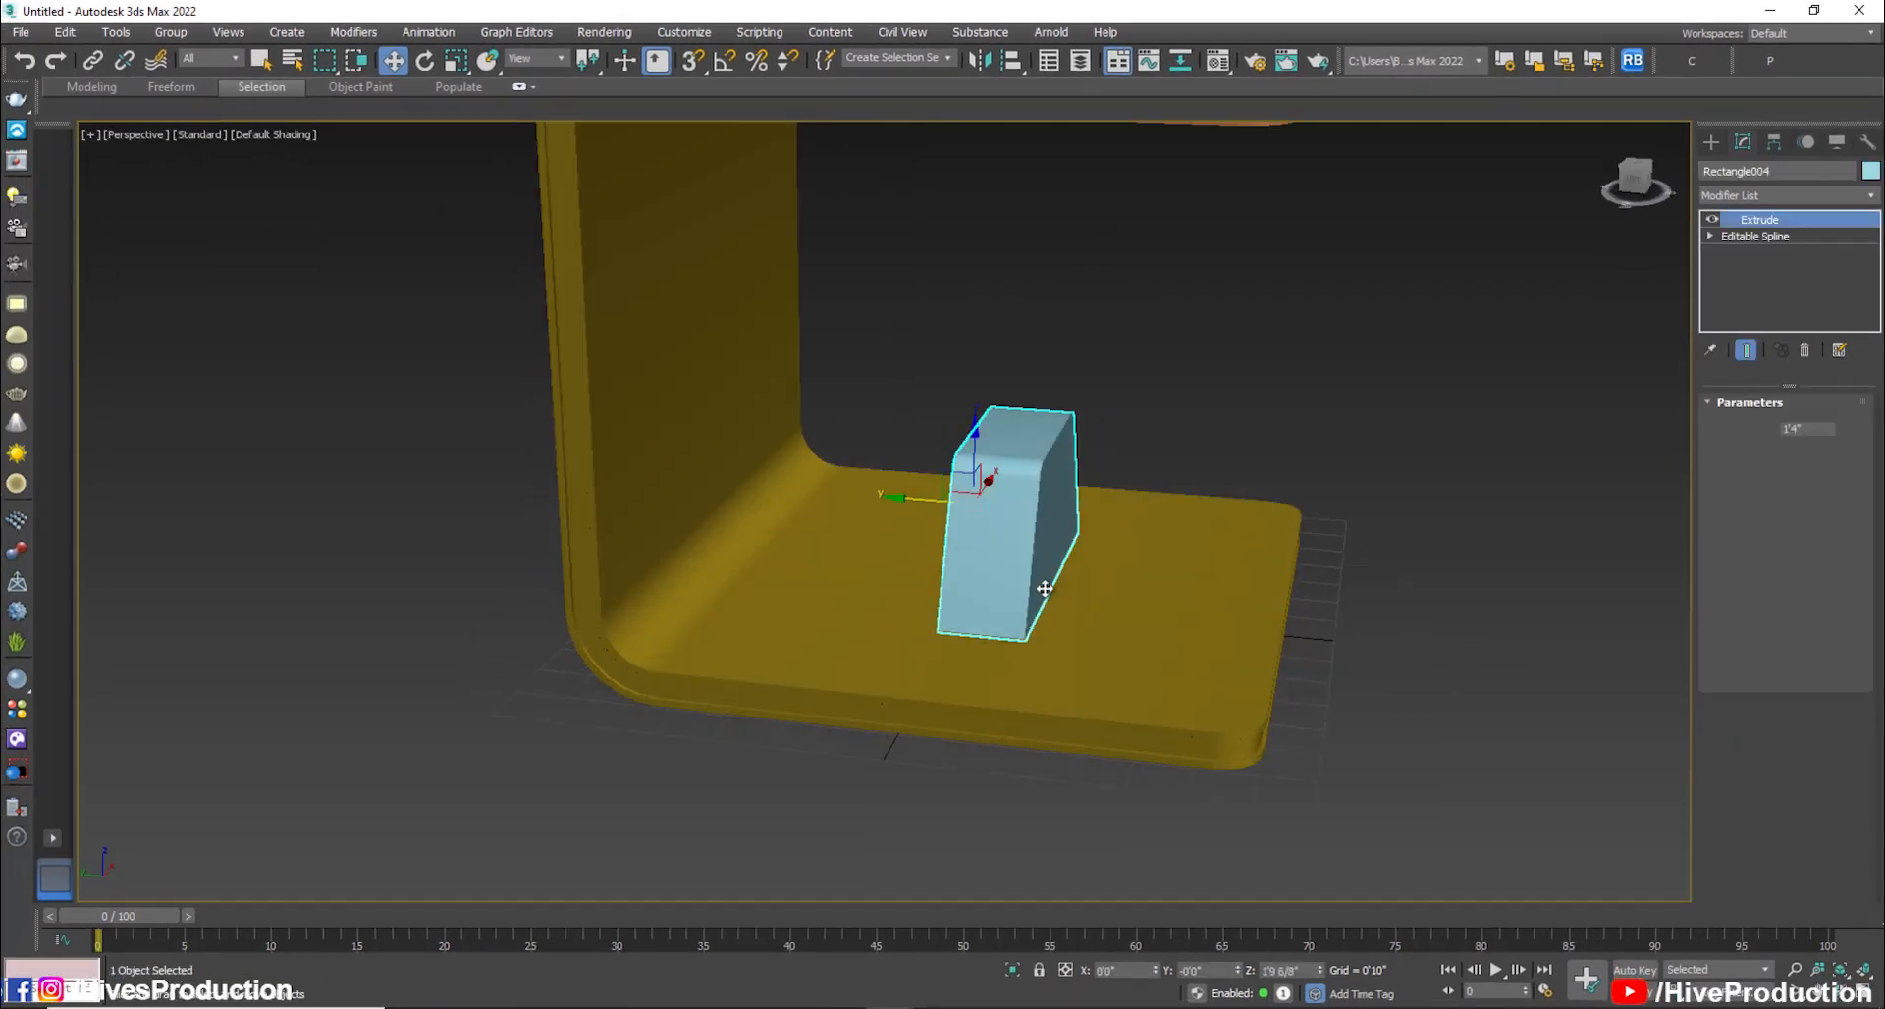
Move the extruded block along Y to the front edge of the bottom plate and set its extrusion amount to 1'6"
left_click_drag(913, 495, 1136, 534)
key("t")
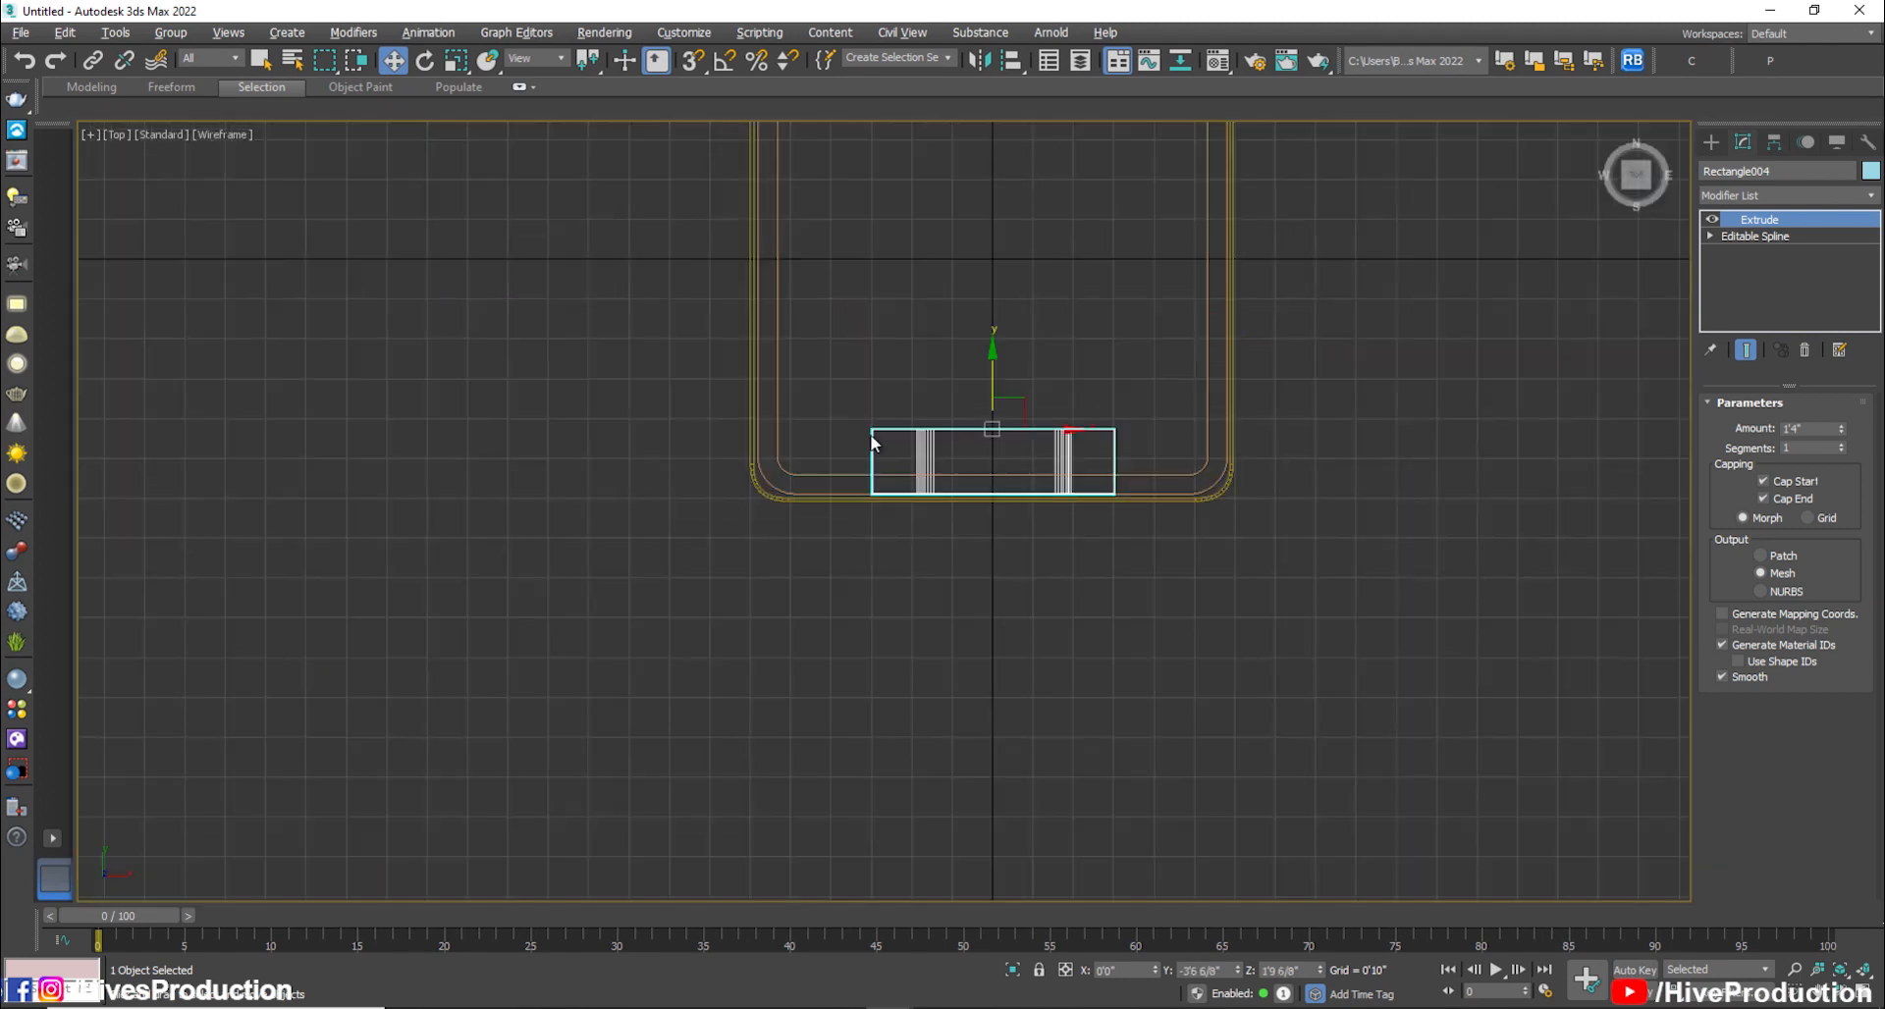
left_click_drag(990, 378, 990, 376)
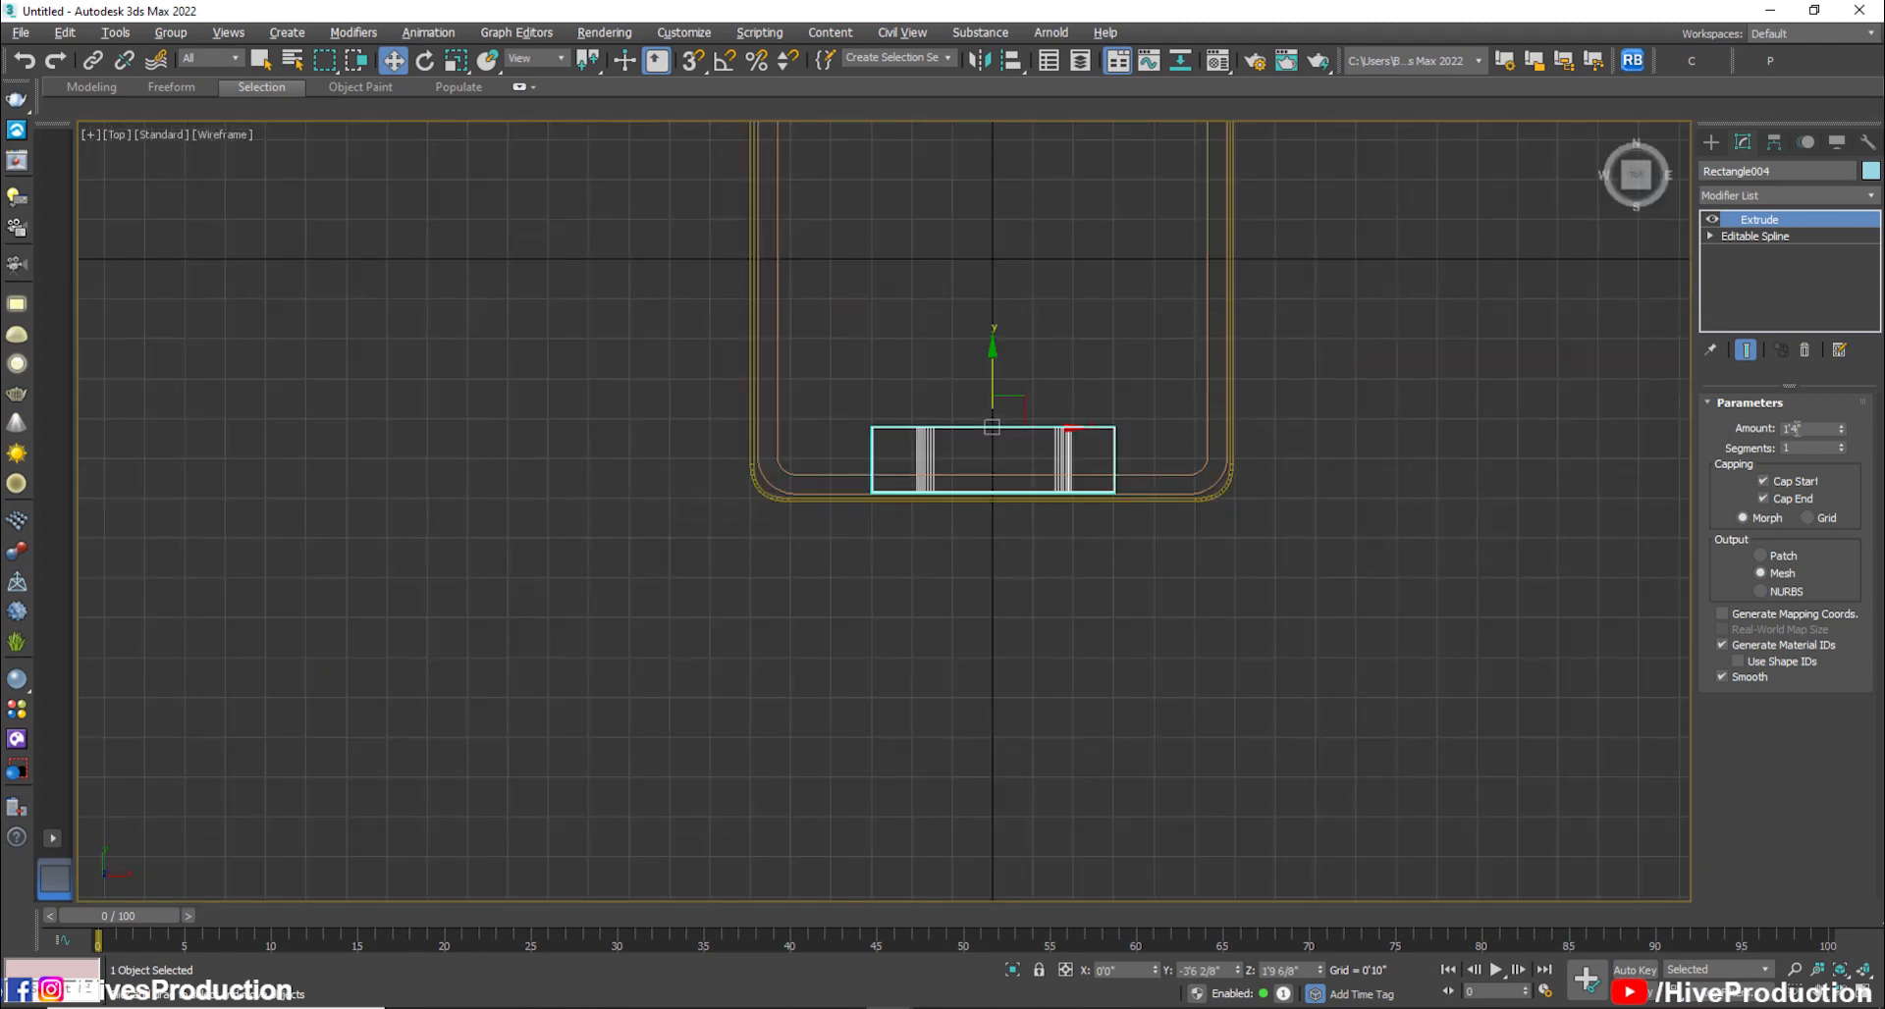
key("Return")
scroll(1030, 483, "up", 5)
left_click_drag(915, 288, 909, 280)
left_click(1351, 710)
key("p")
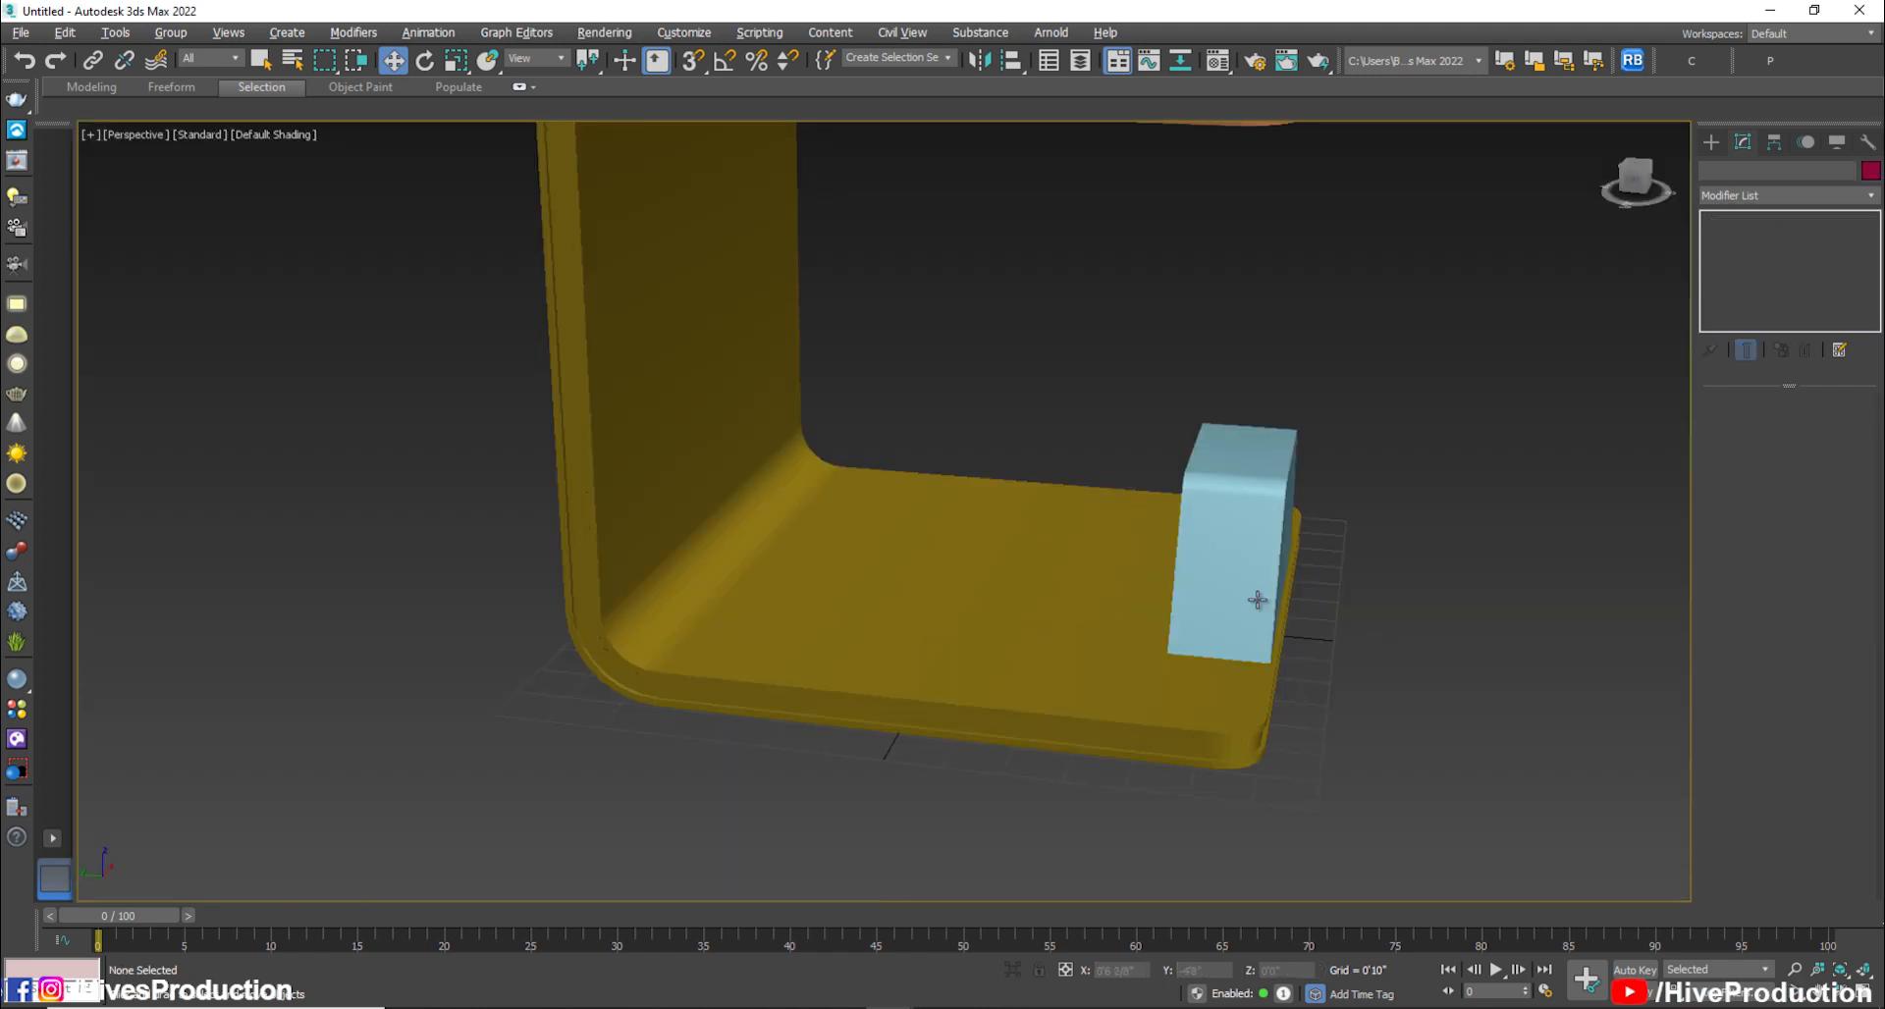
Clone the block as one independent copy placed in front of the bottom plate
left_click(1275, 635)
middle_click_drag(1303, 650, 1263, 671, "alt")
left_click_drag(1165, 511, 1340, 813, "shift")
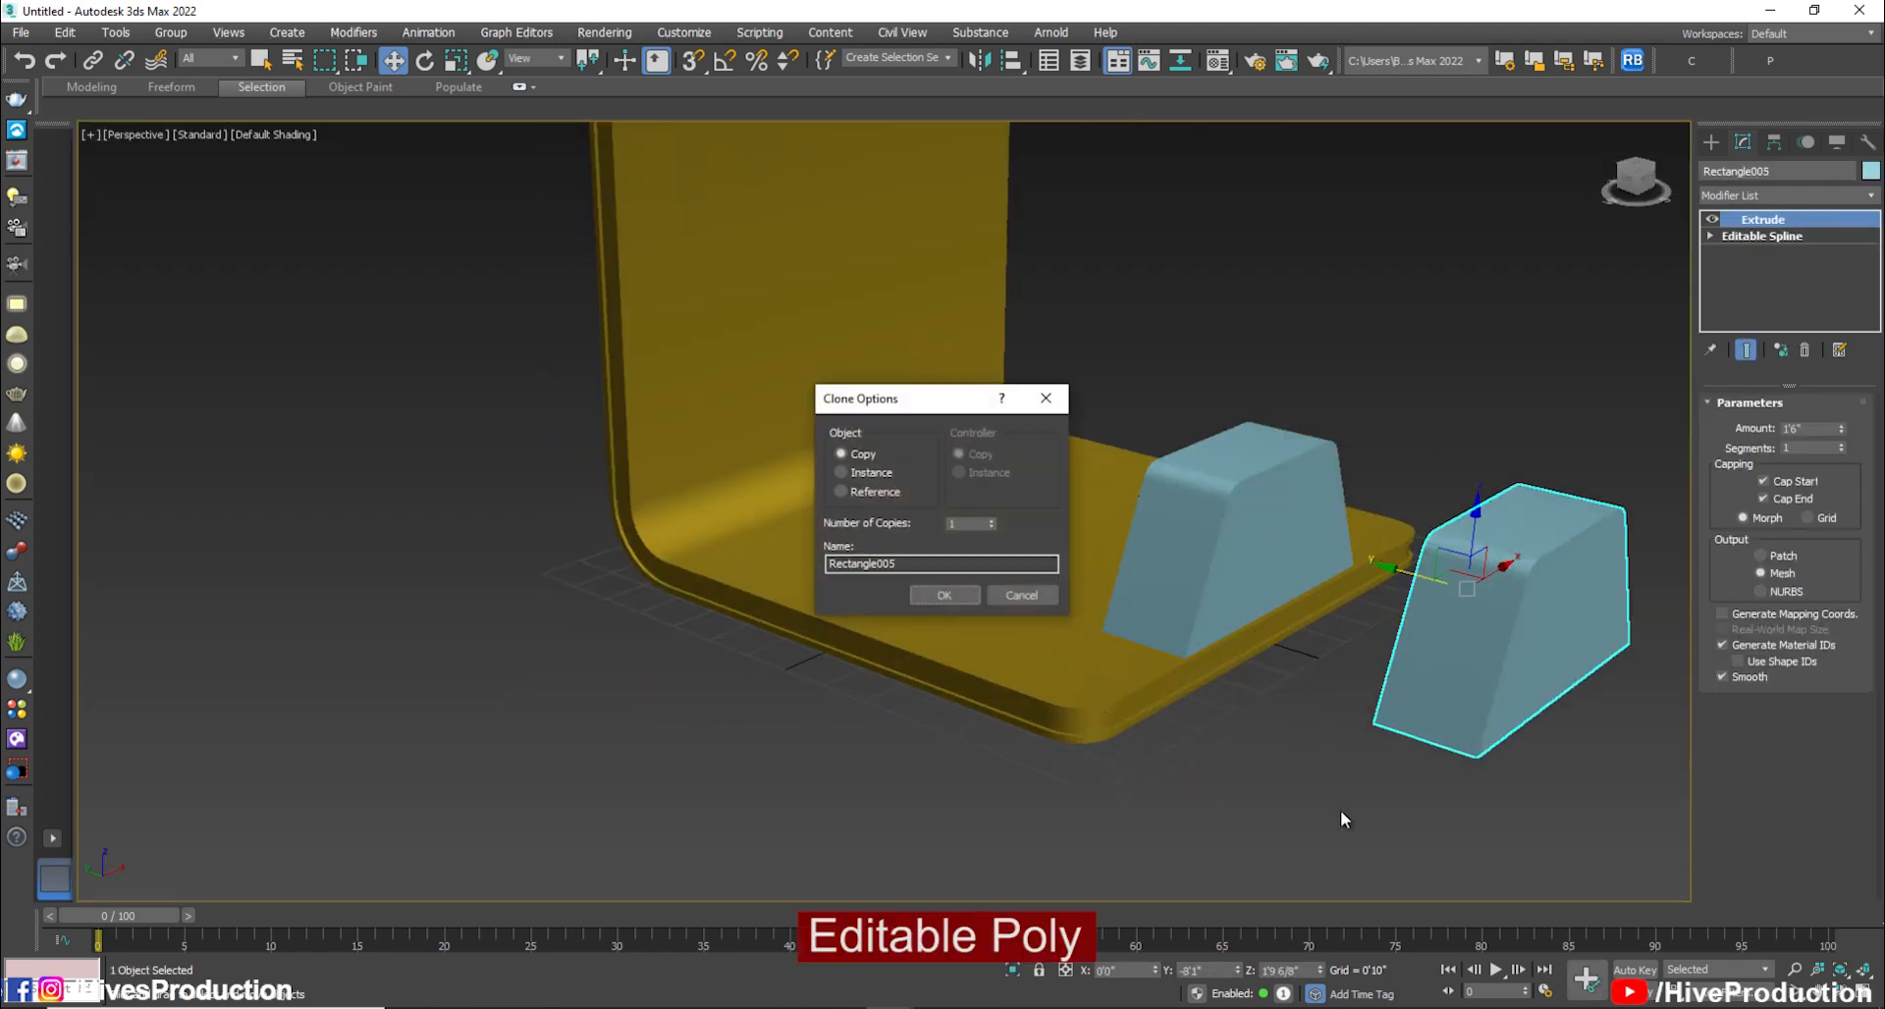
left_click(957, 596)
Convert the original block on the plate to an editable poly
left_click(1306, 561)
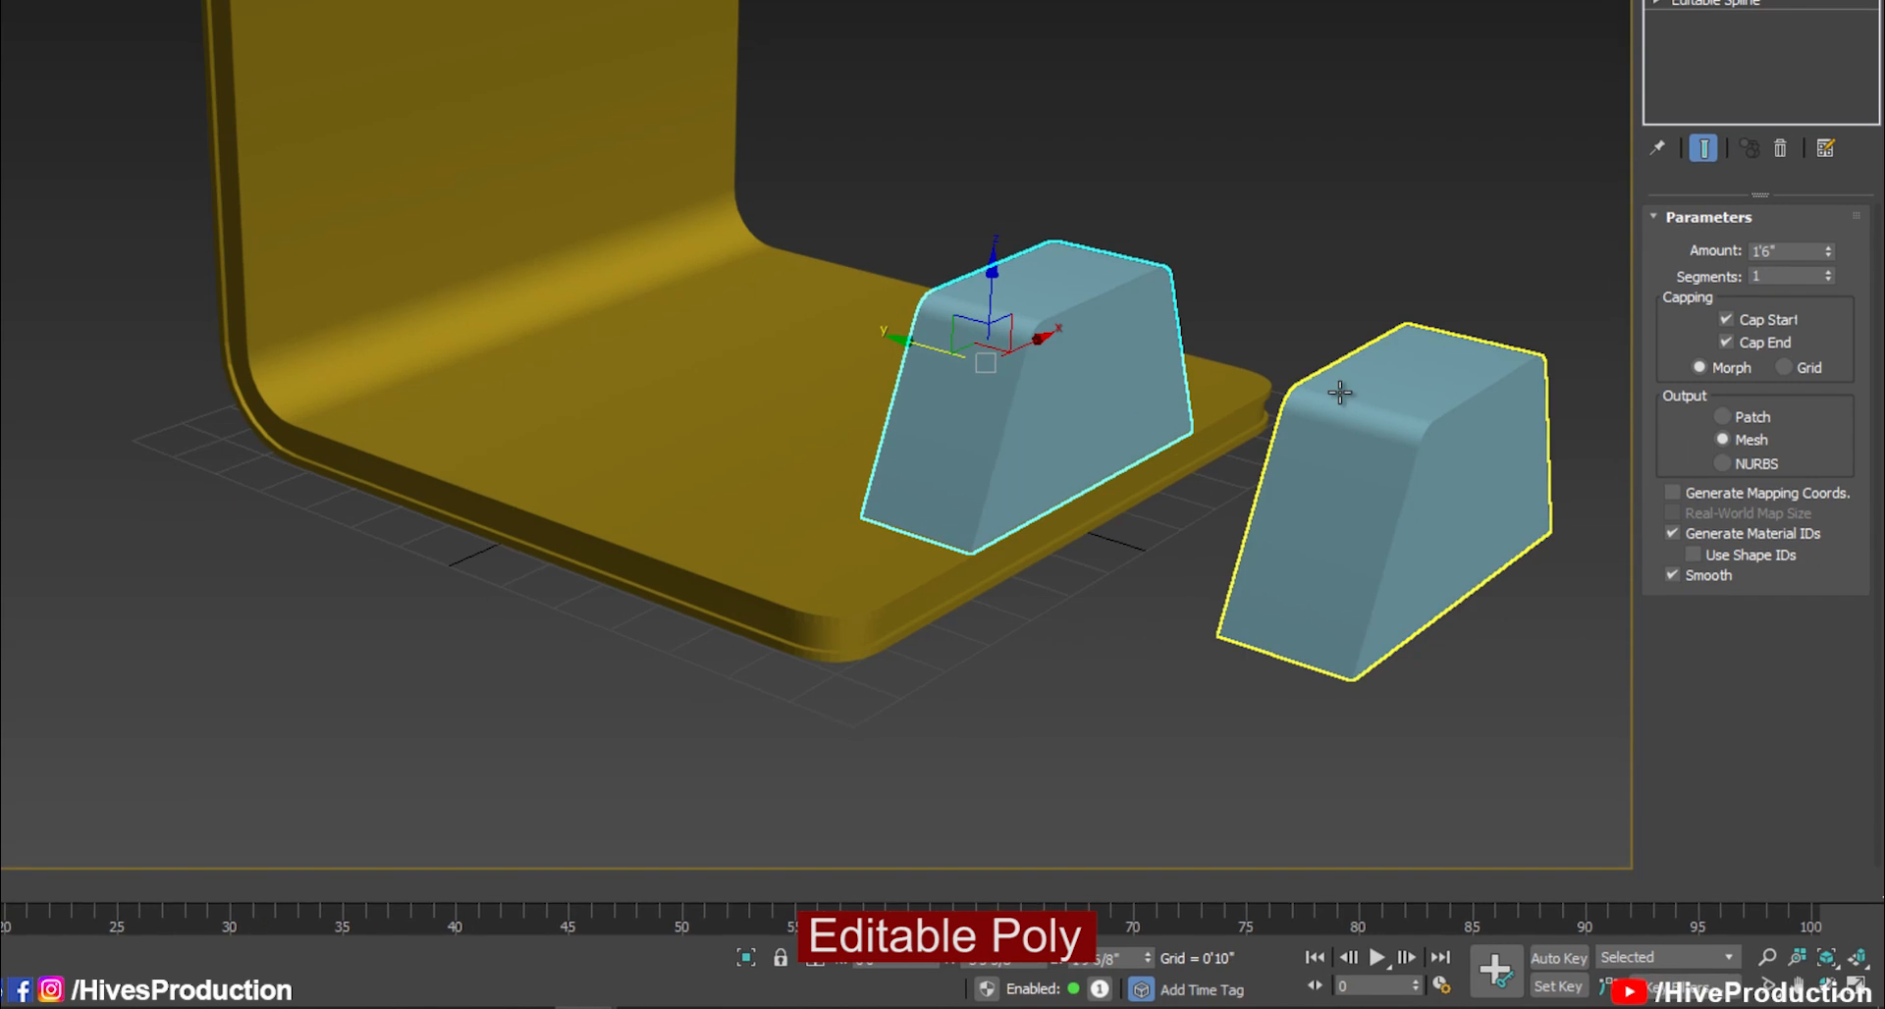
right_click(1340, 393)
mouse_move(1276, 623)
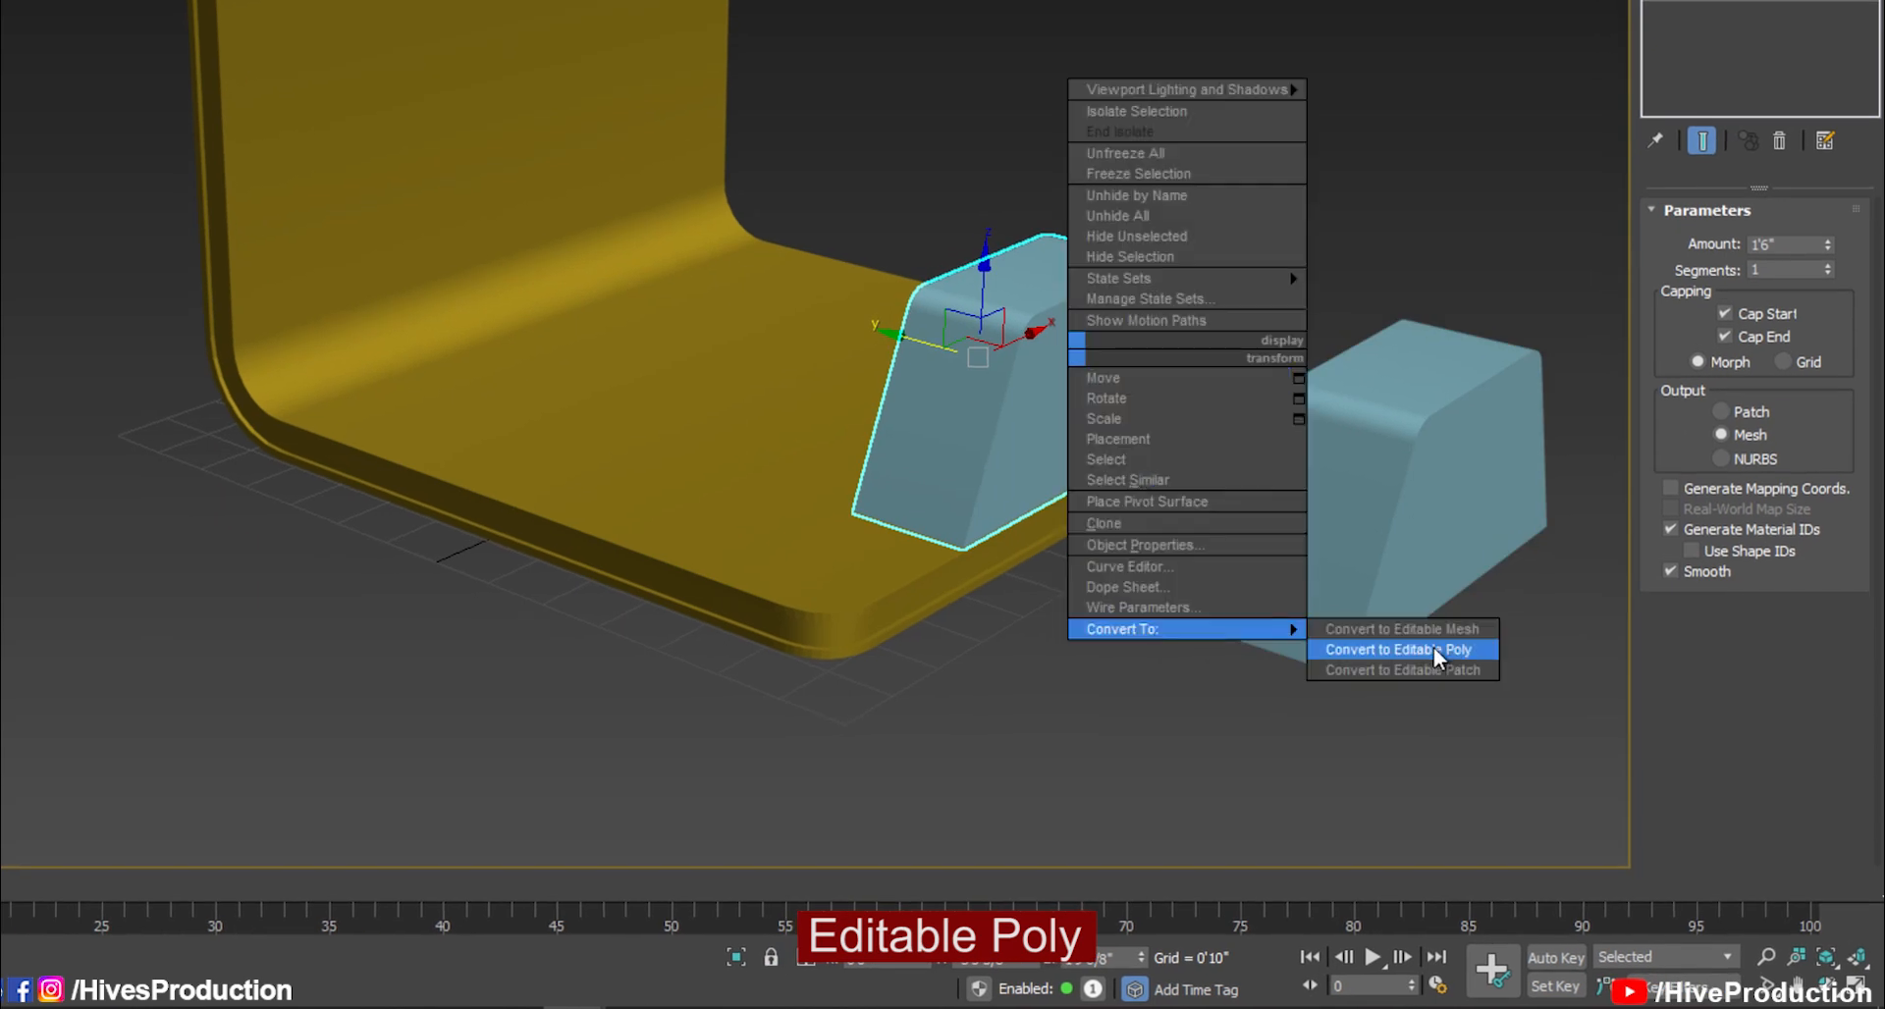
left_click(1338, 657)
Inset the original block's front polygon by a narrow margin and extrude it inward to form a recess
left_click(1782, 240)
left_click(1108, 393)
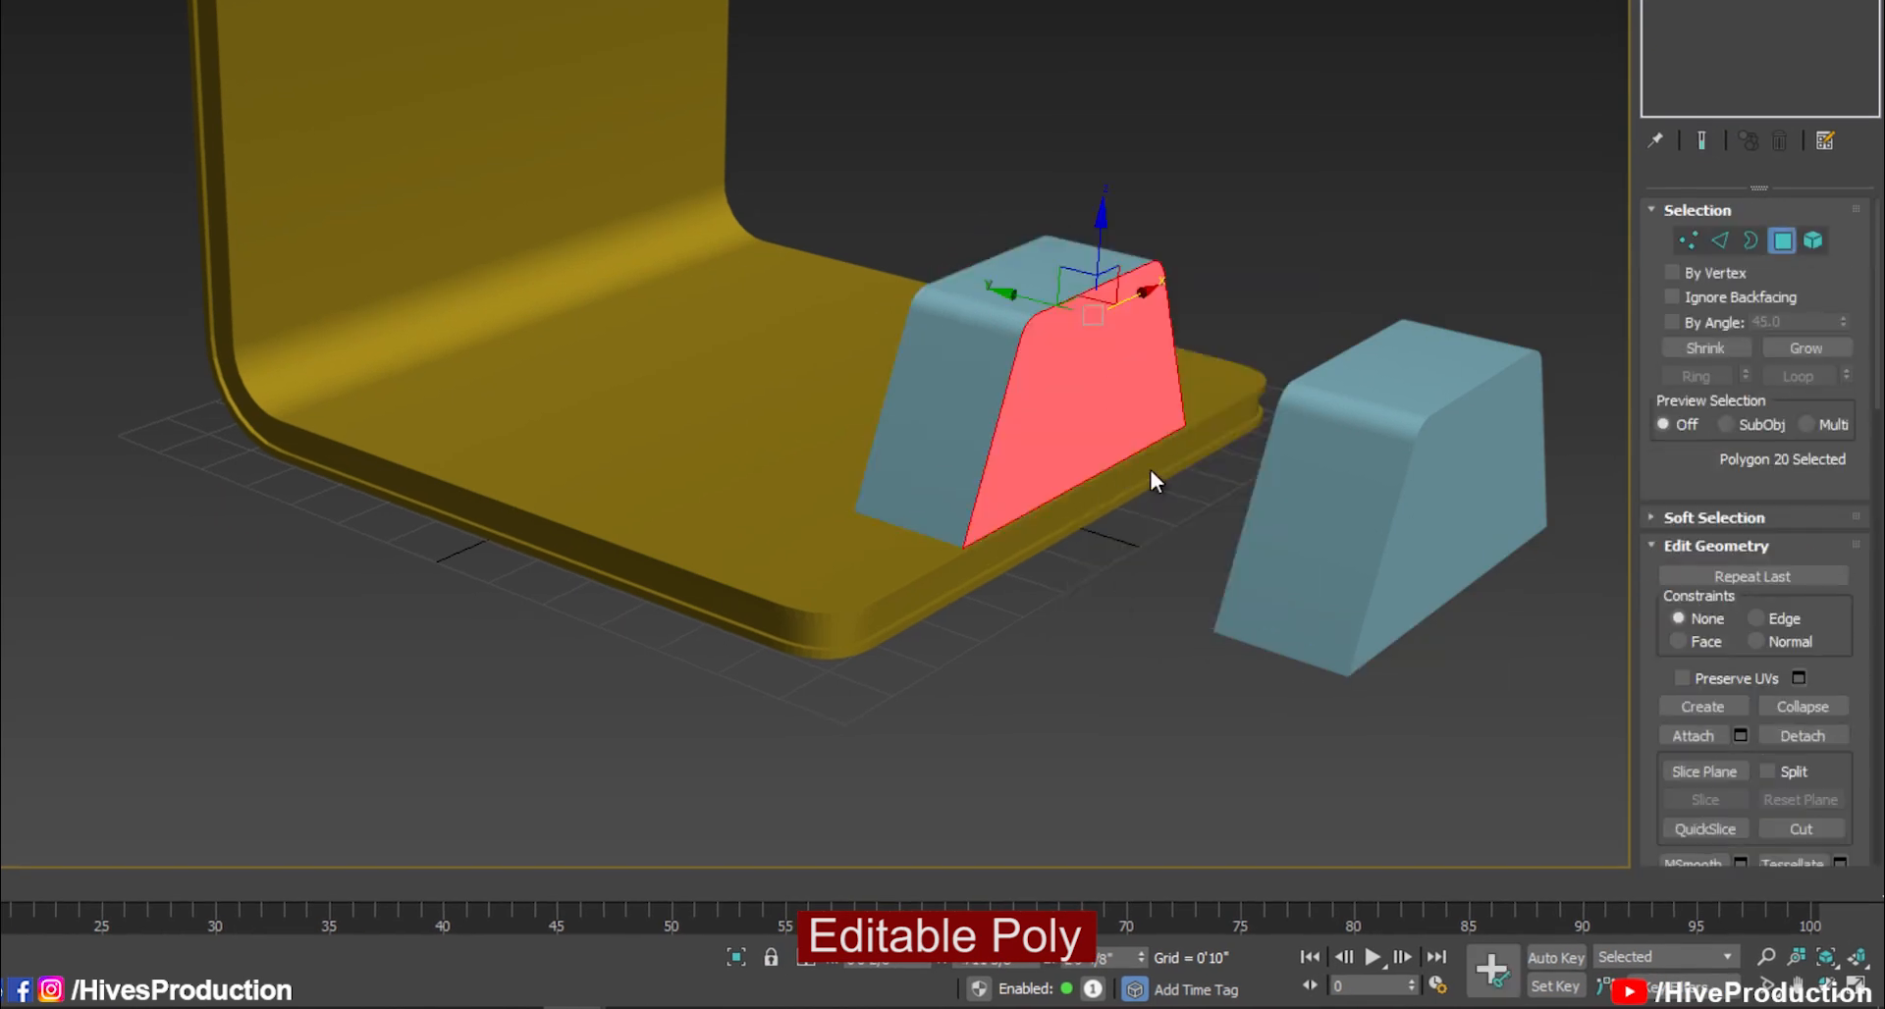
scroll(782, 492, "up", 5)
scroll(1814, 754, "down", 10)
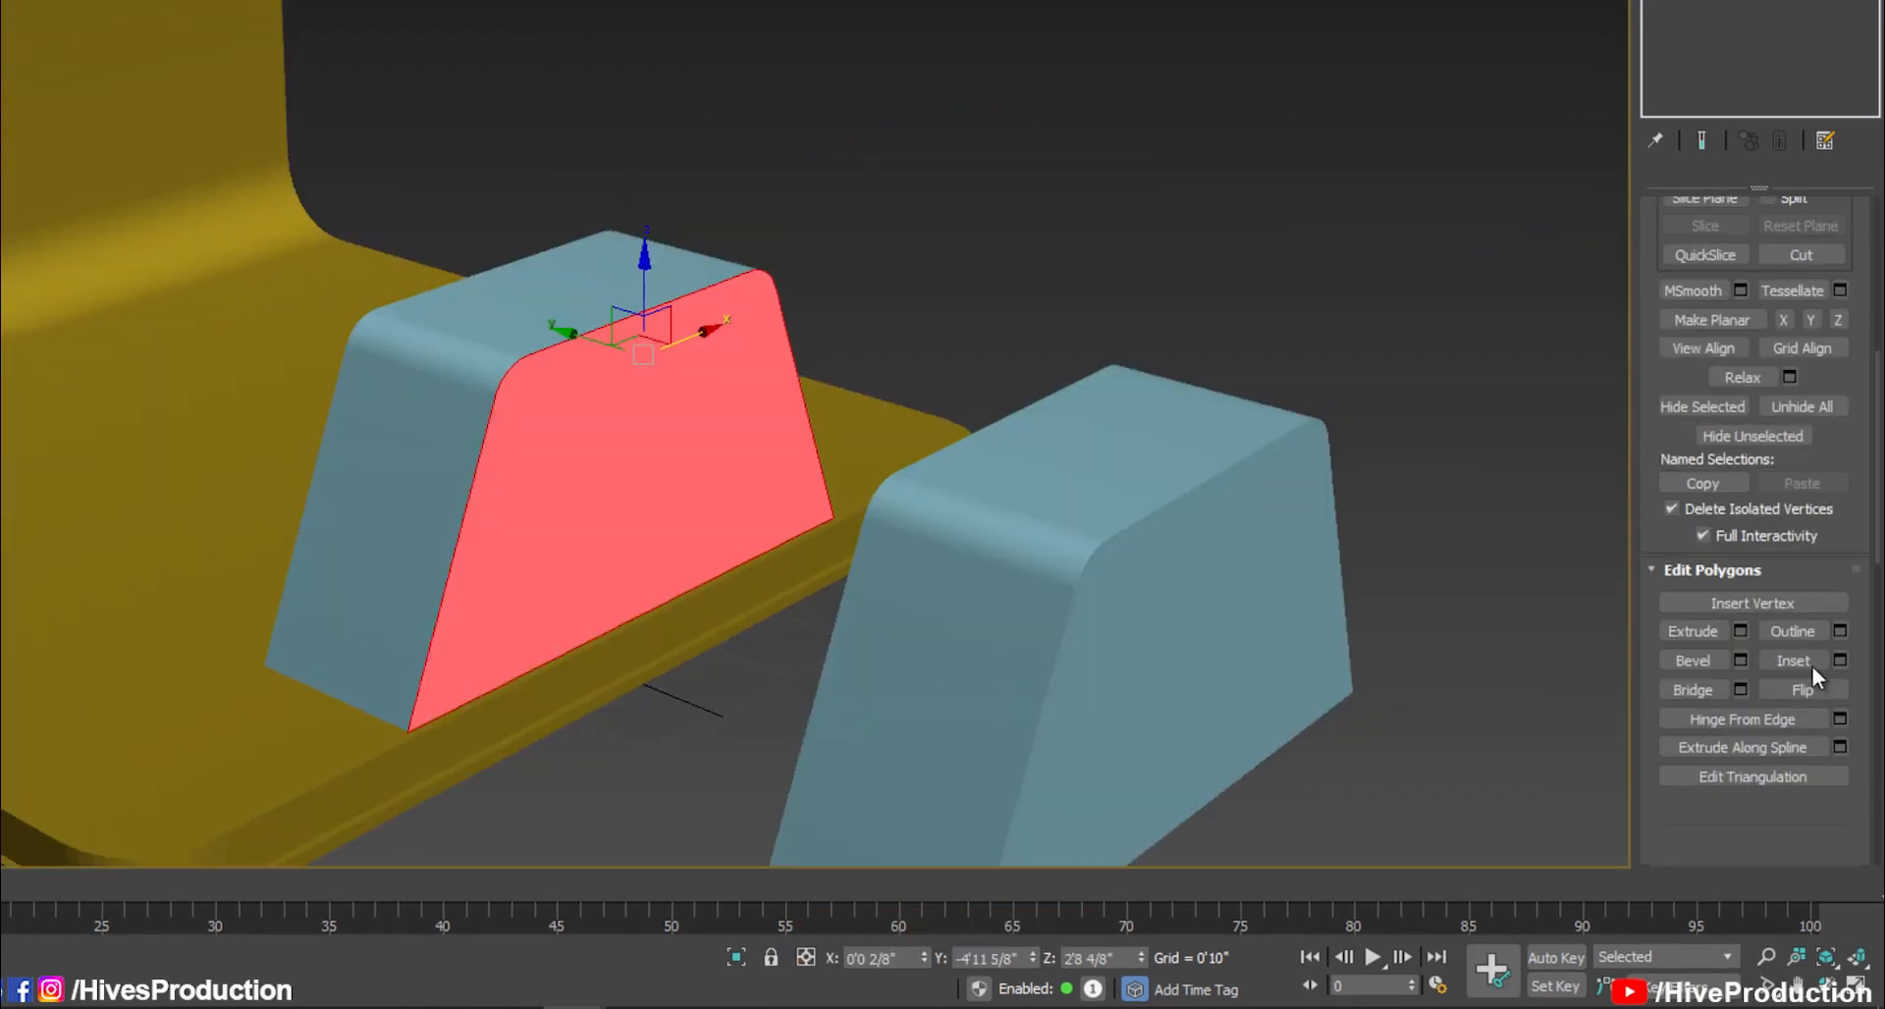
left_click(1792, 432)
left_click_drag(736, 380, 656, 400)
left_click(1691, 402)
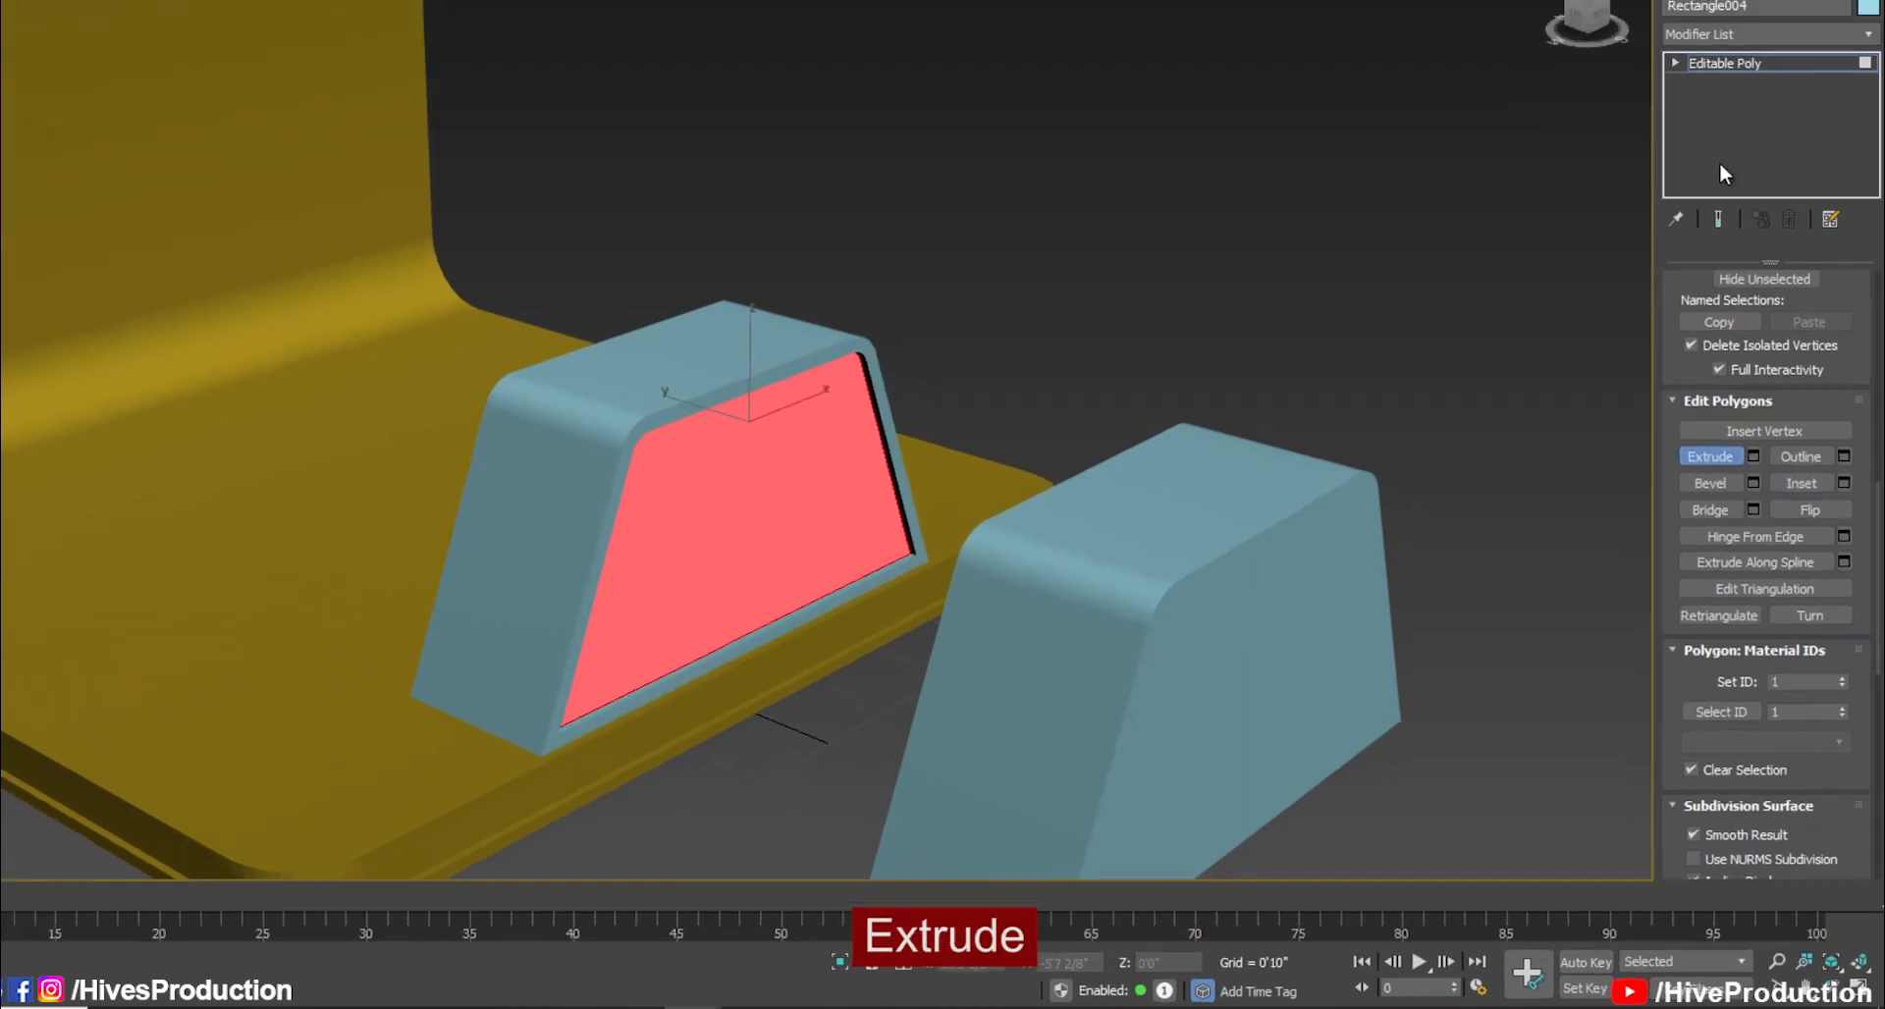
left_click(1679, 110)
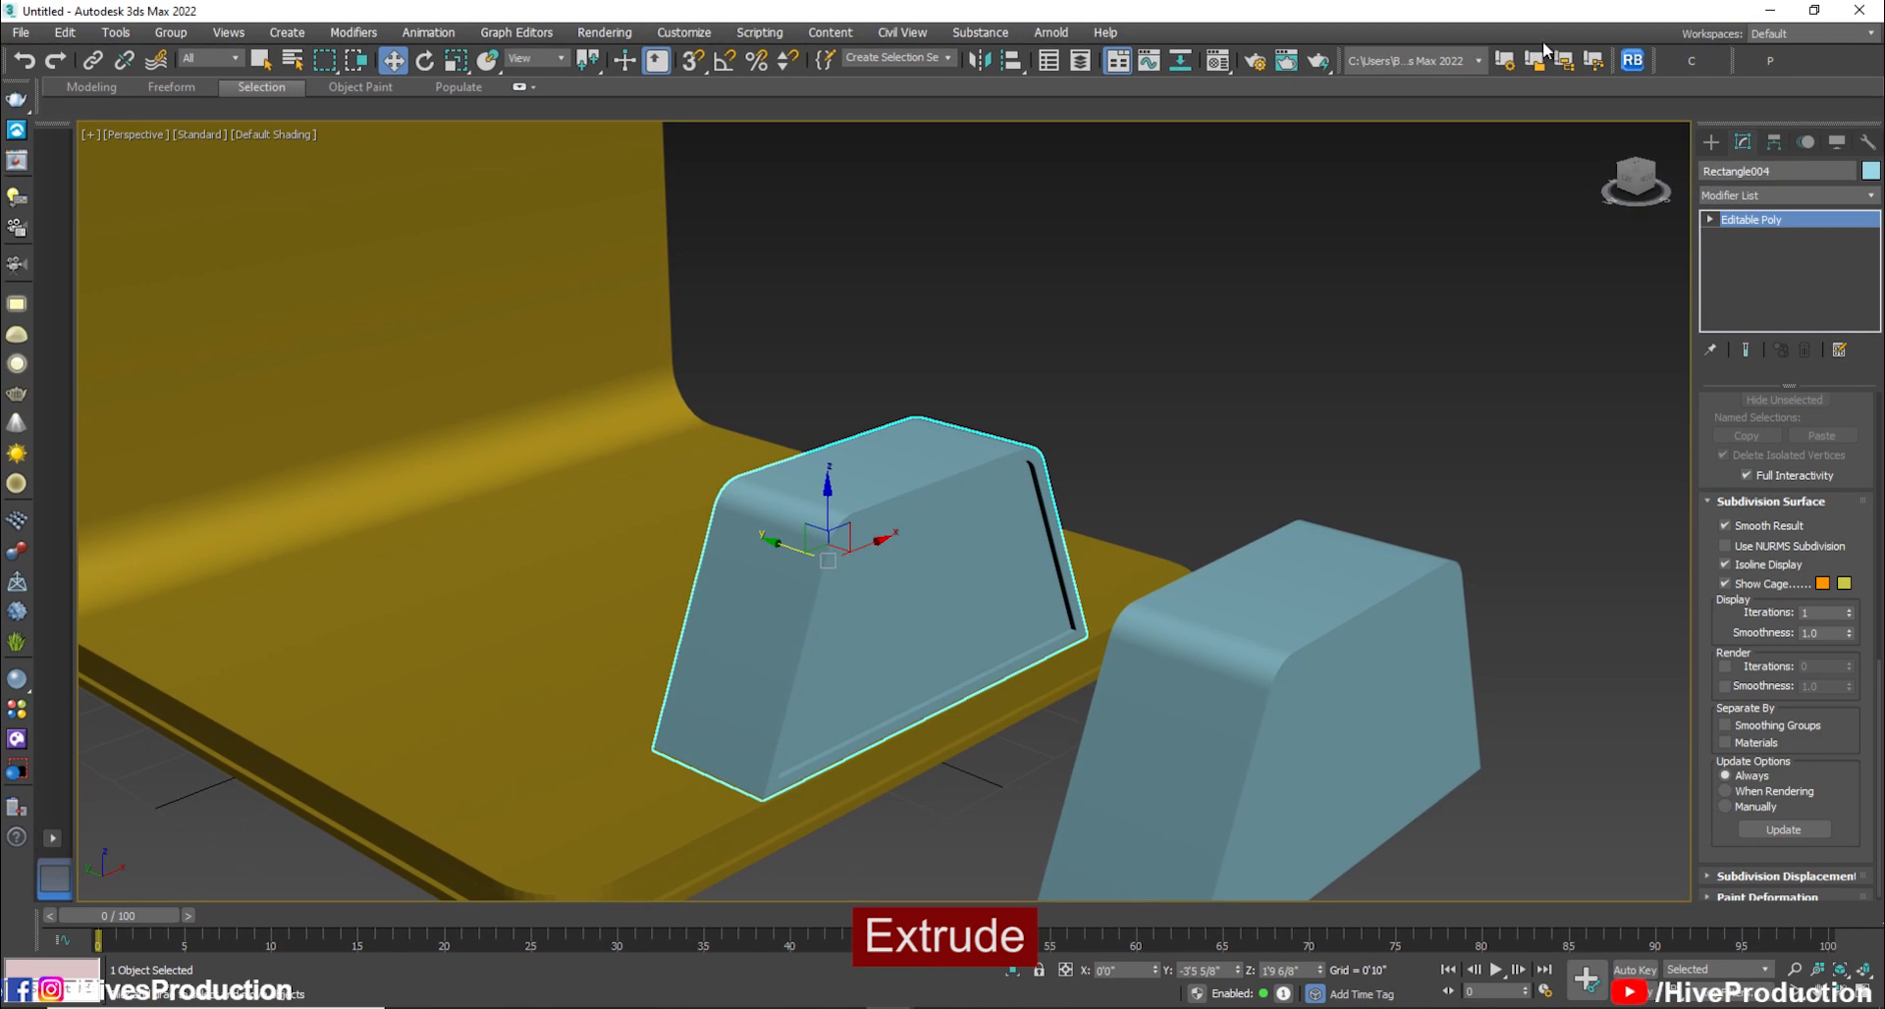
Widen the copied block's spline in the Front view by moving its vertices on the positive X side outward
left_click(1154, 469)
left_click(1754, 235)
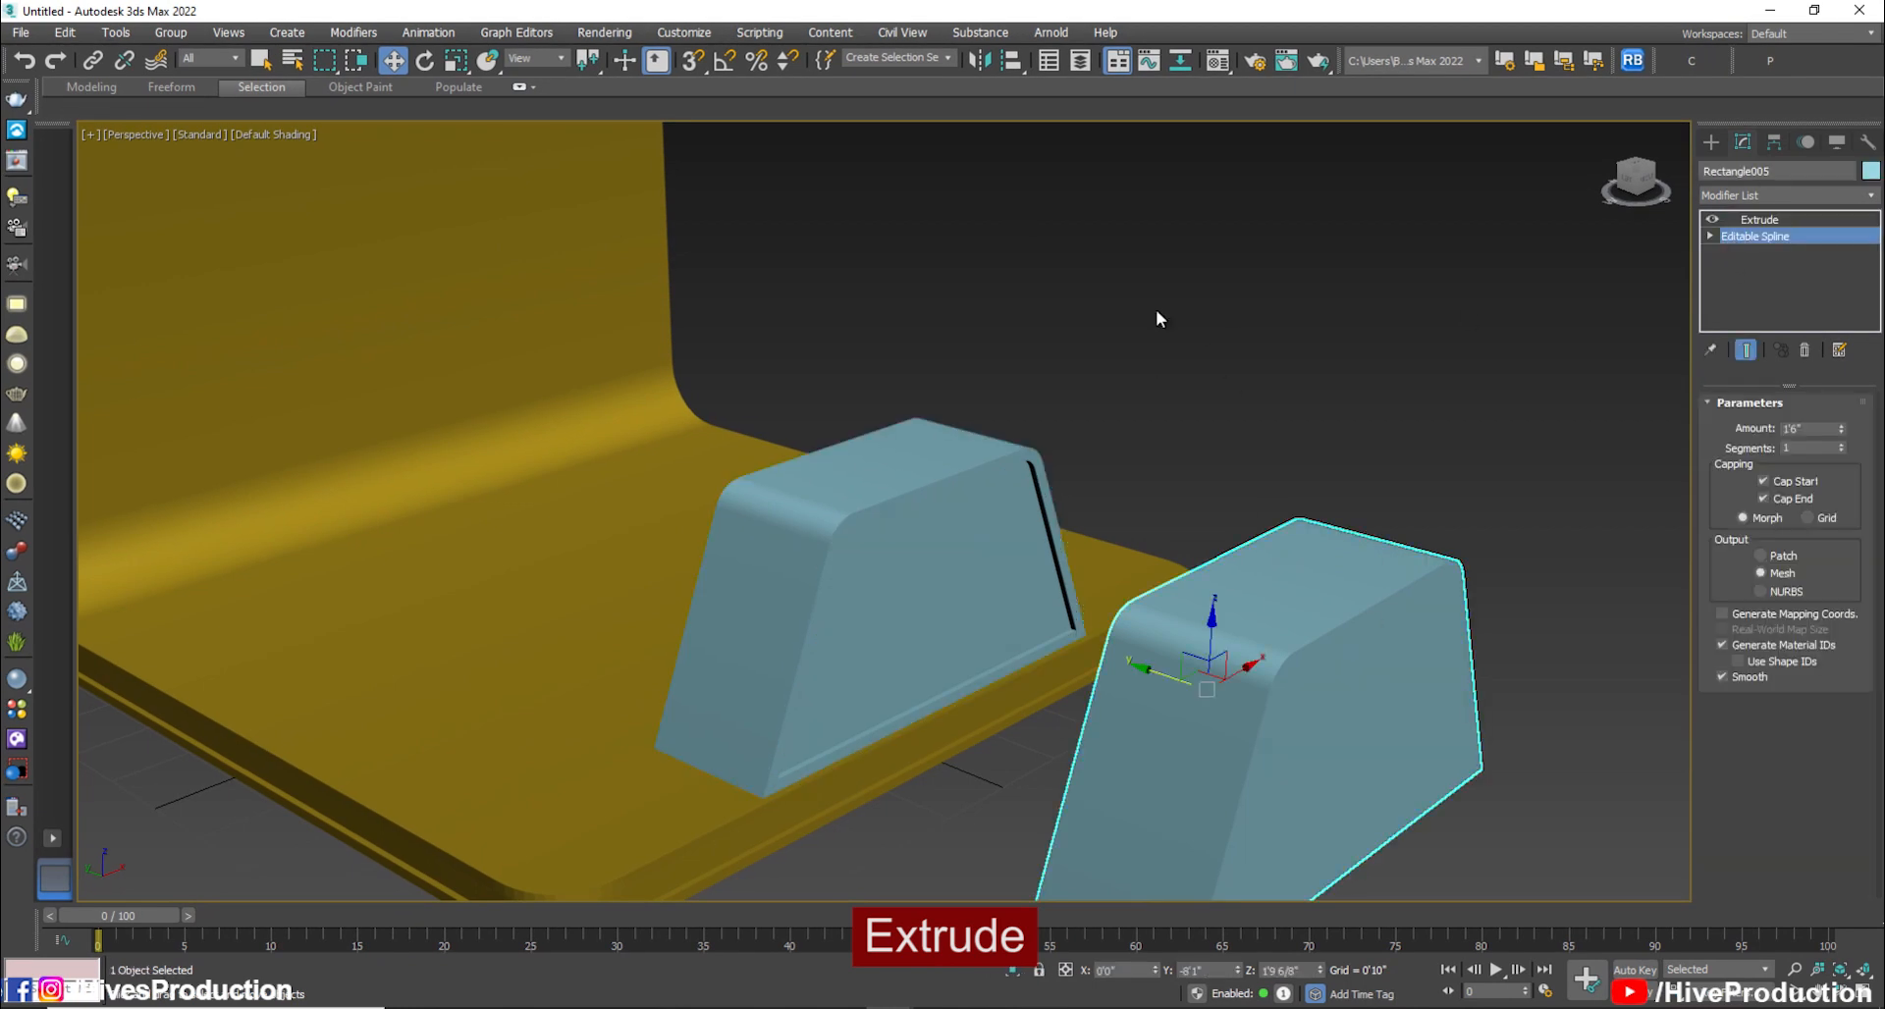
key("alt+w")
right_click(1288, 203)
key("alt+w")
scroll(1189, 422, "down", 5)
left_click_drag(1218, 444, 1129, 592)
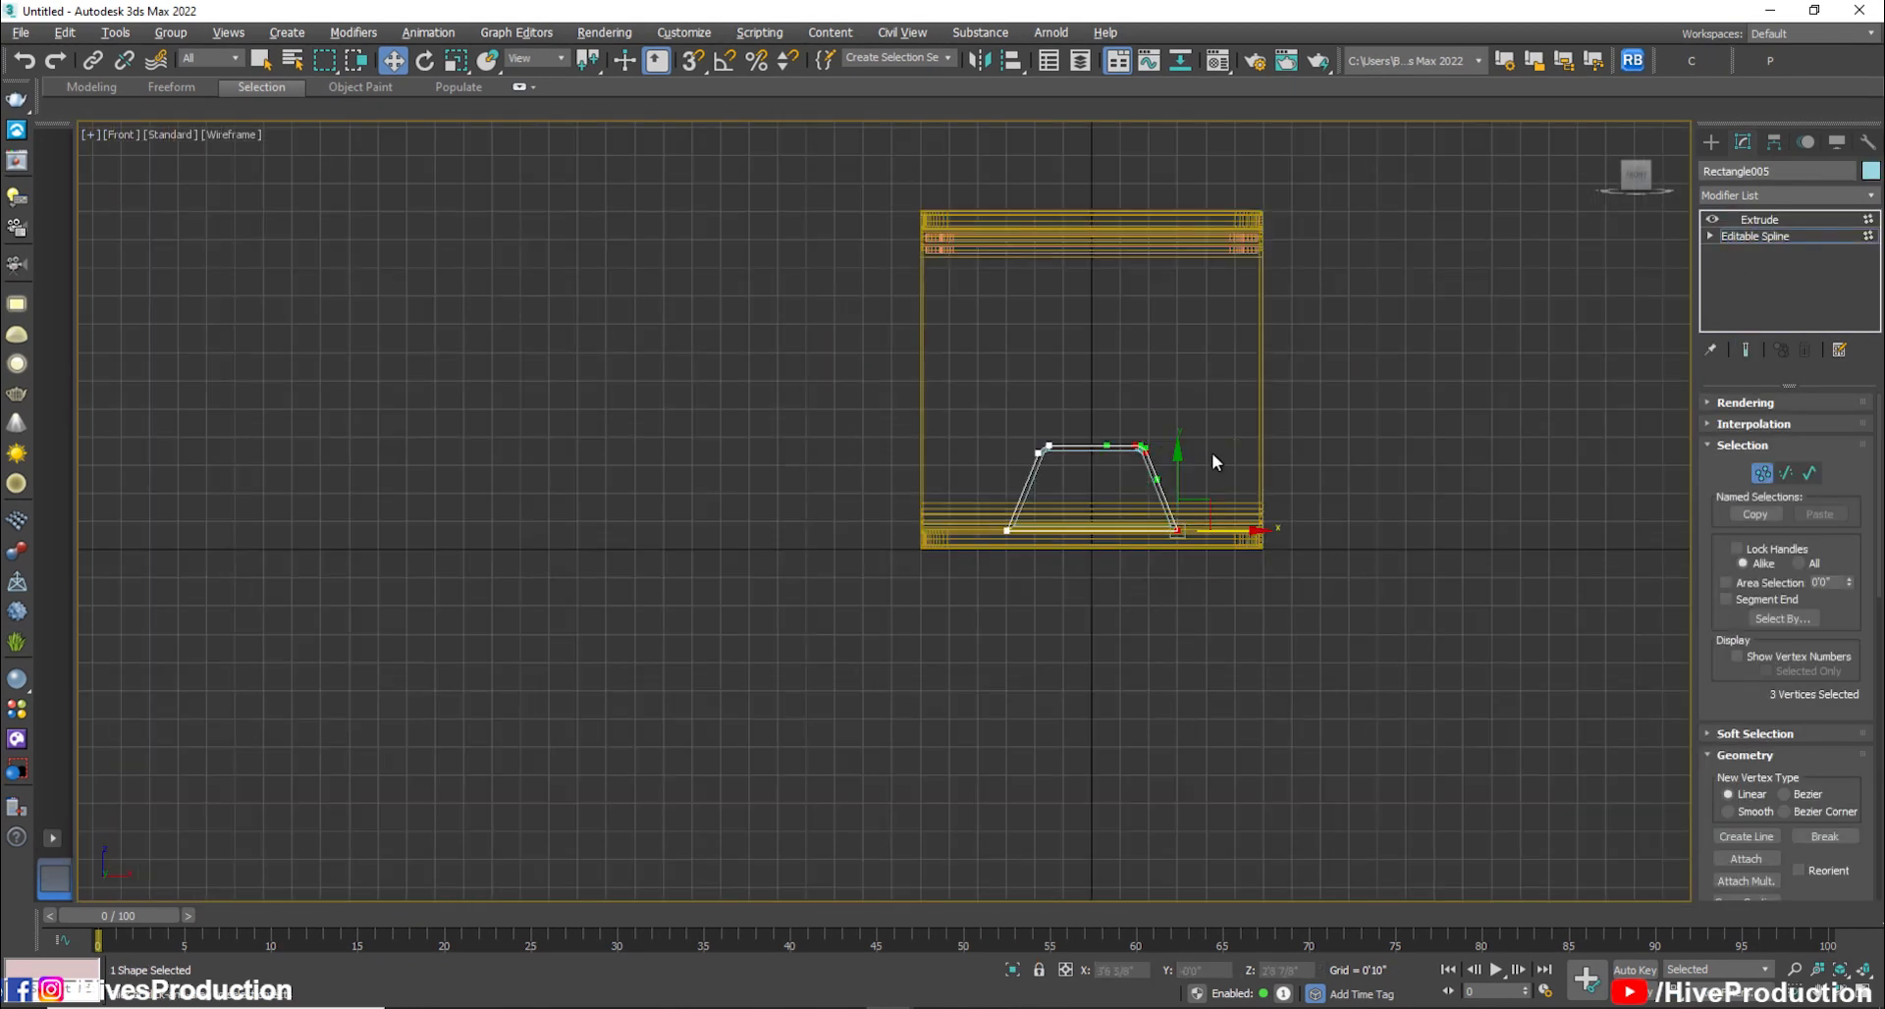
left_click_drag(1231, 534, 1331, 530)
Raise the copy's bottom vertices to make the profile shallower and pull the lower corners inward to keep its slanted sides
left_click_drag(1440, 600, 954, 540)
left_click_drag(1007, 472, 1010, 428)
scroll(1198, 505, "up", 5)
left_click_drag(1506, 493, 1437, 441)
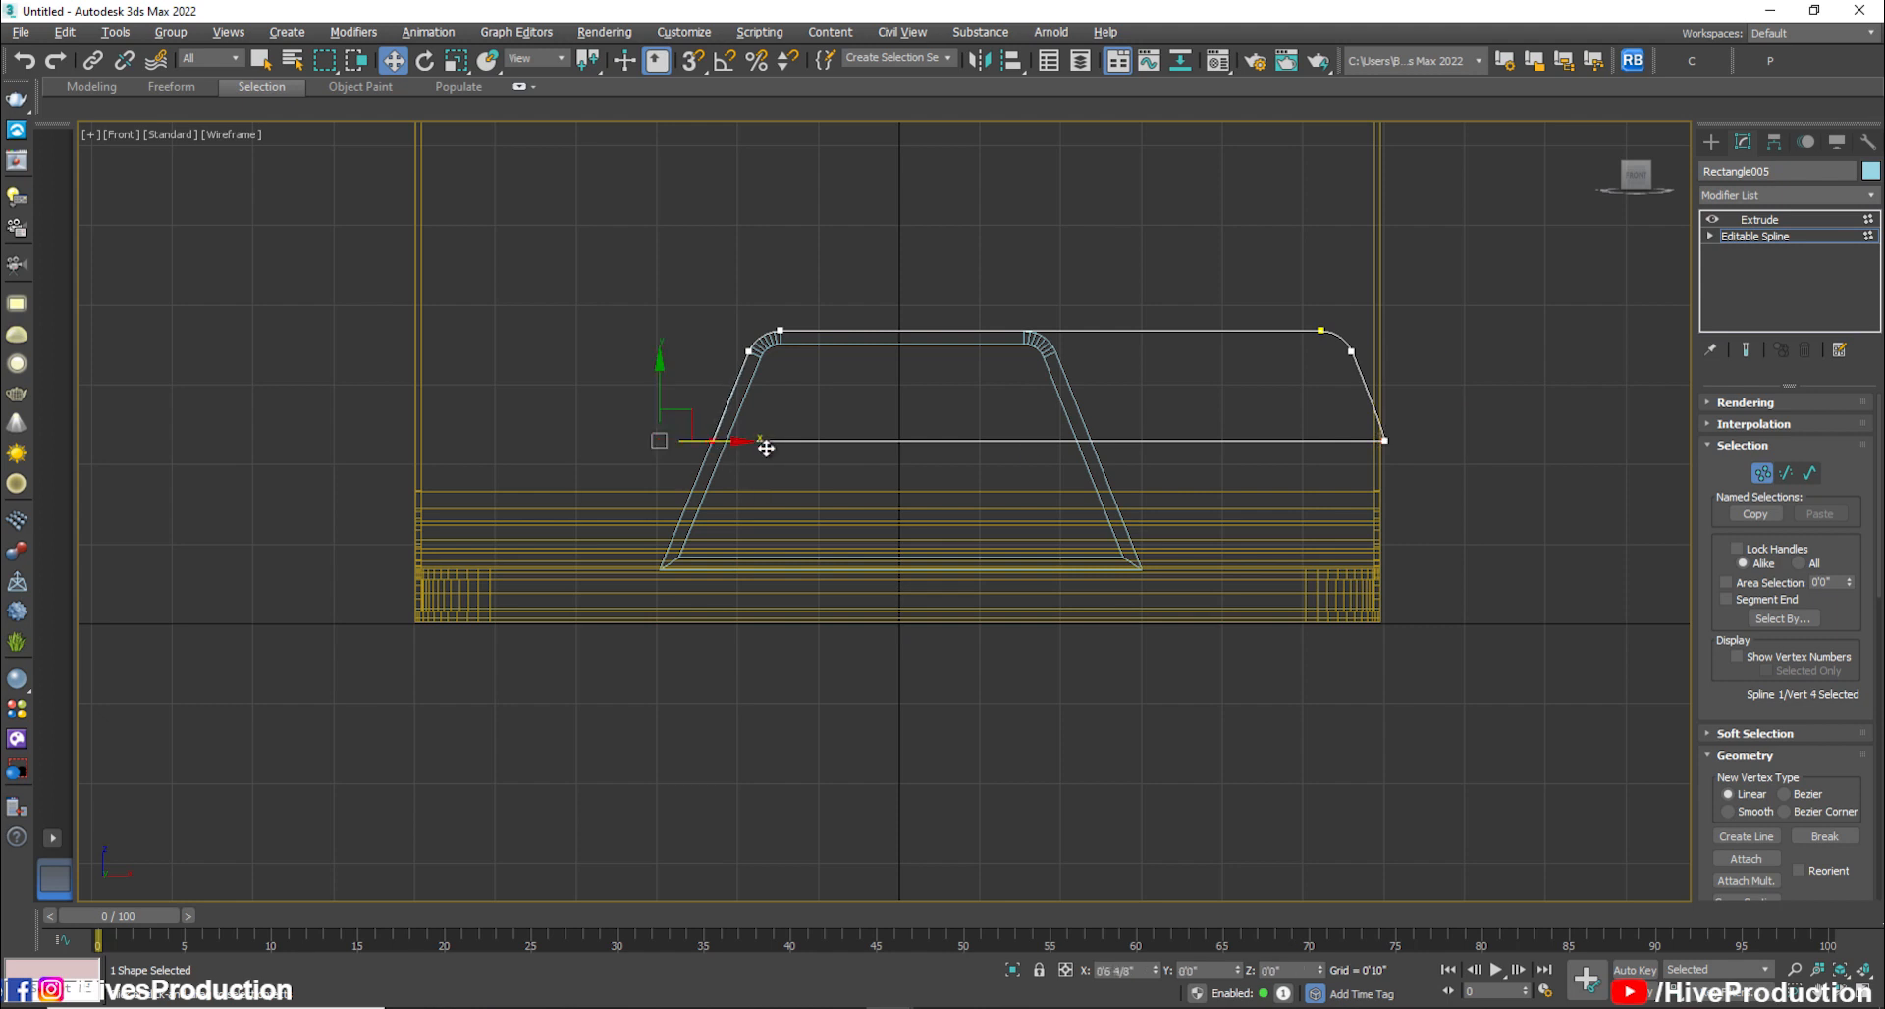
left_click(1759, 219)
scroll(1102, 619, "down", 3)
key("e")
left_click_drag(1148, 578, 1050, 502)
key("ctrl+z")
Turn on angle snap and rotate the copied block upside down in the Front view
key("a")
left_click_drag(1130, 564, 985, 462)
key("w")
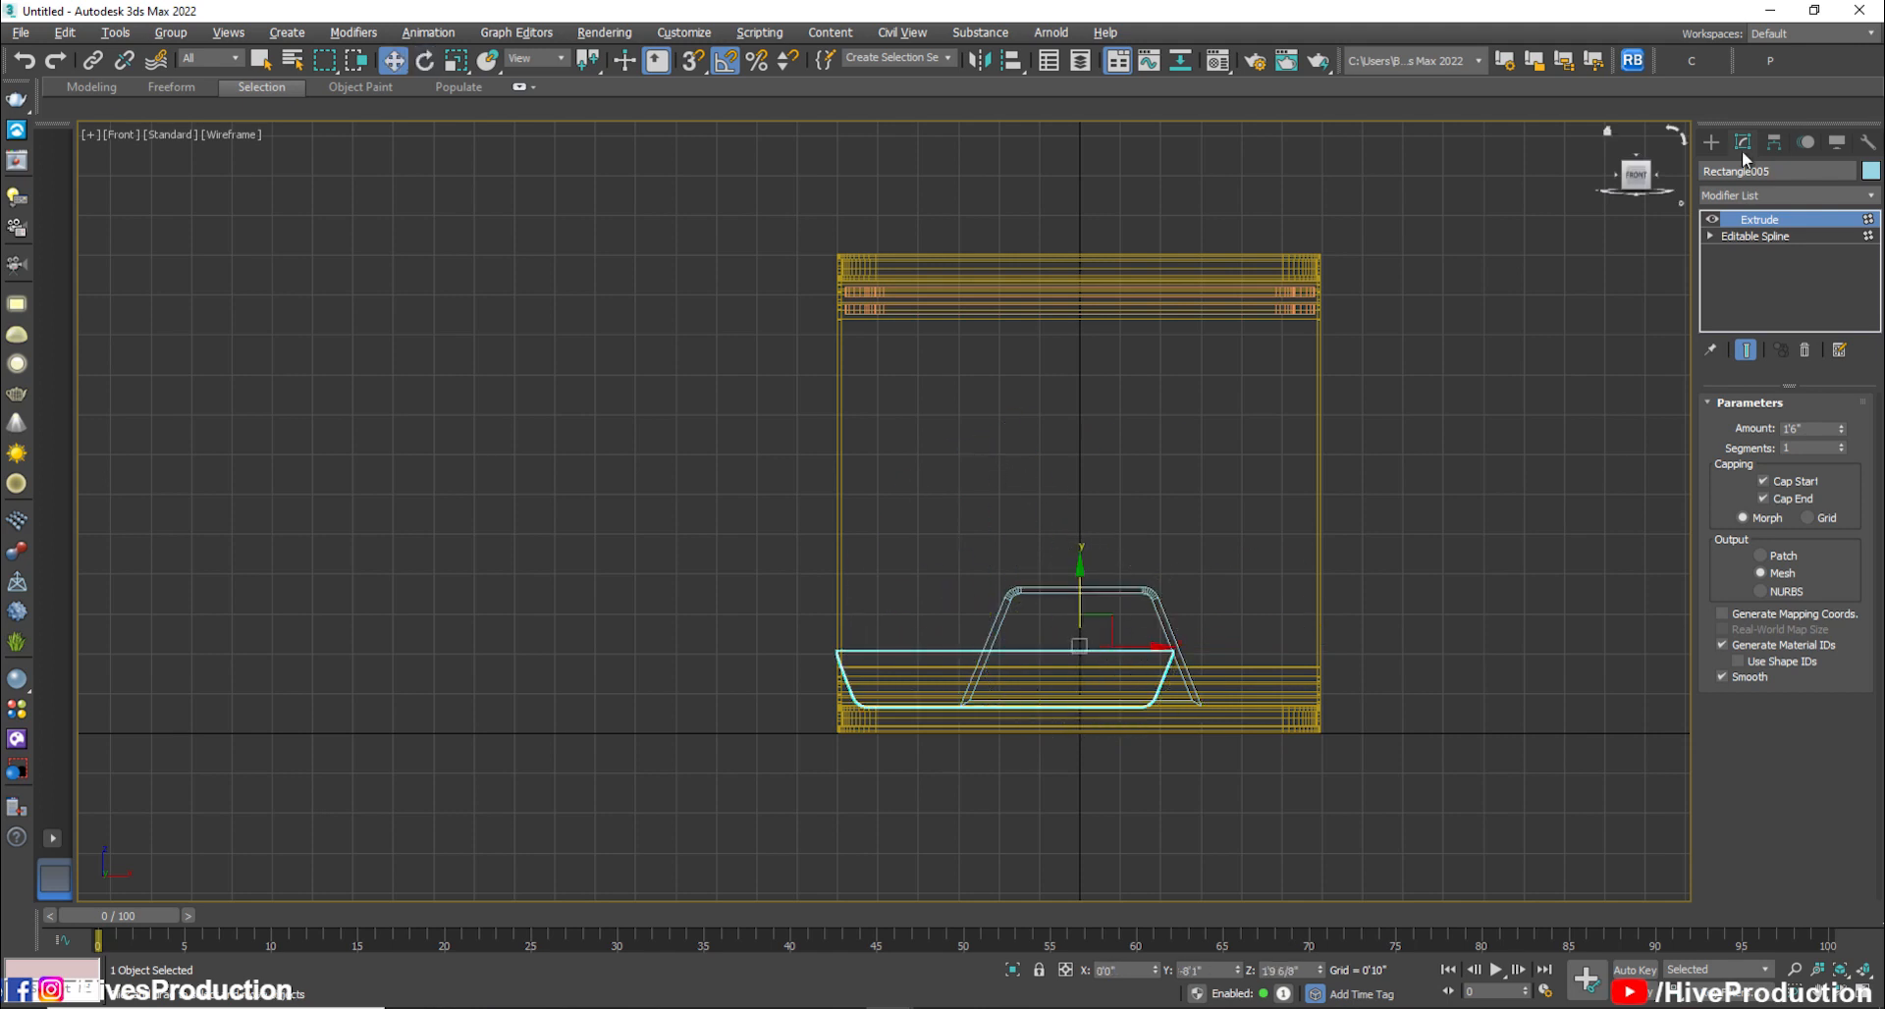
Center the inverted block's pivot on the object
left_click(1773, 143)
left_click(1754, 279)
left_click(1766, 378)
left_click(1749, 277)
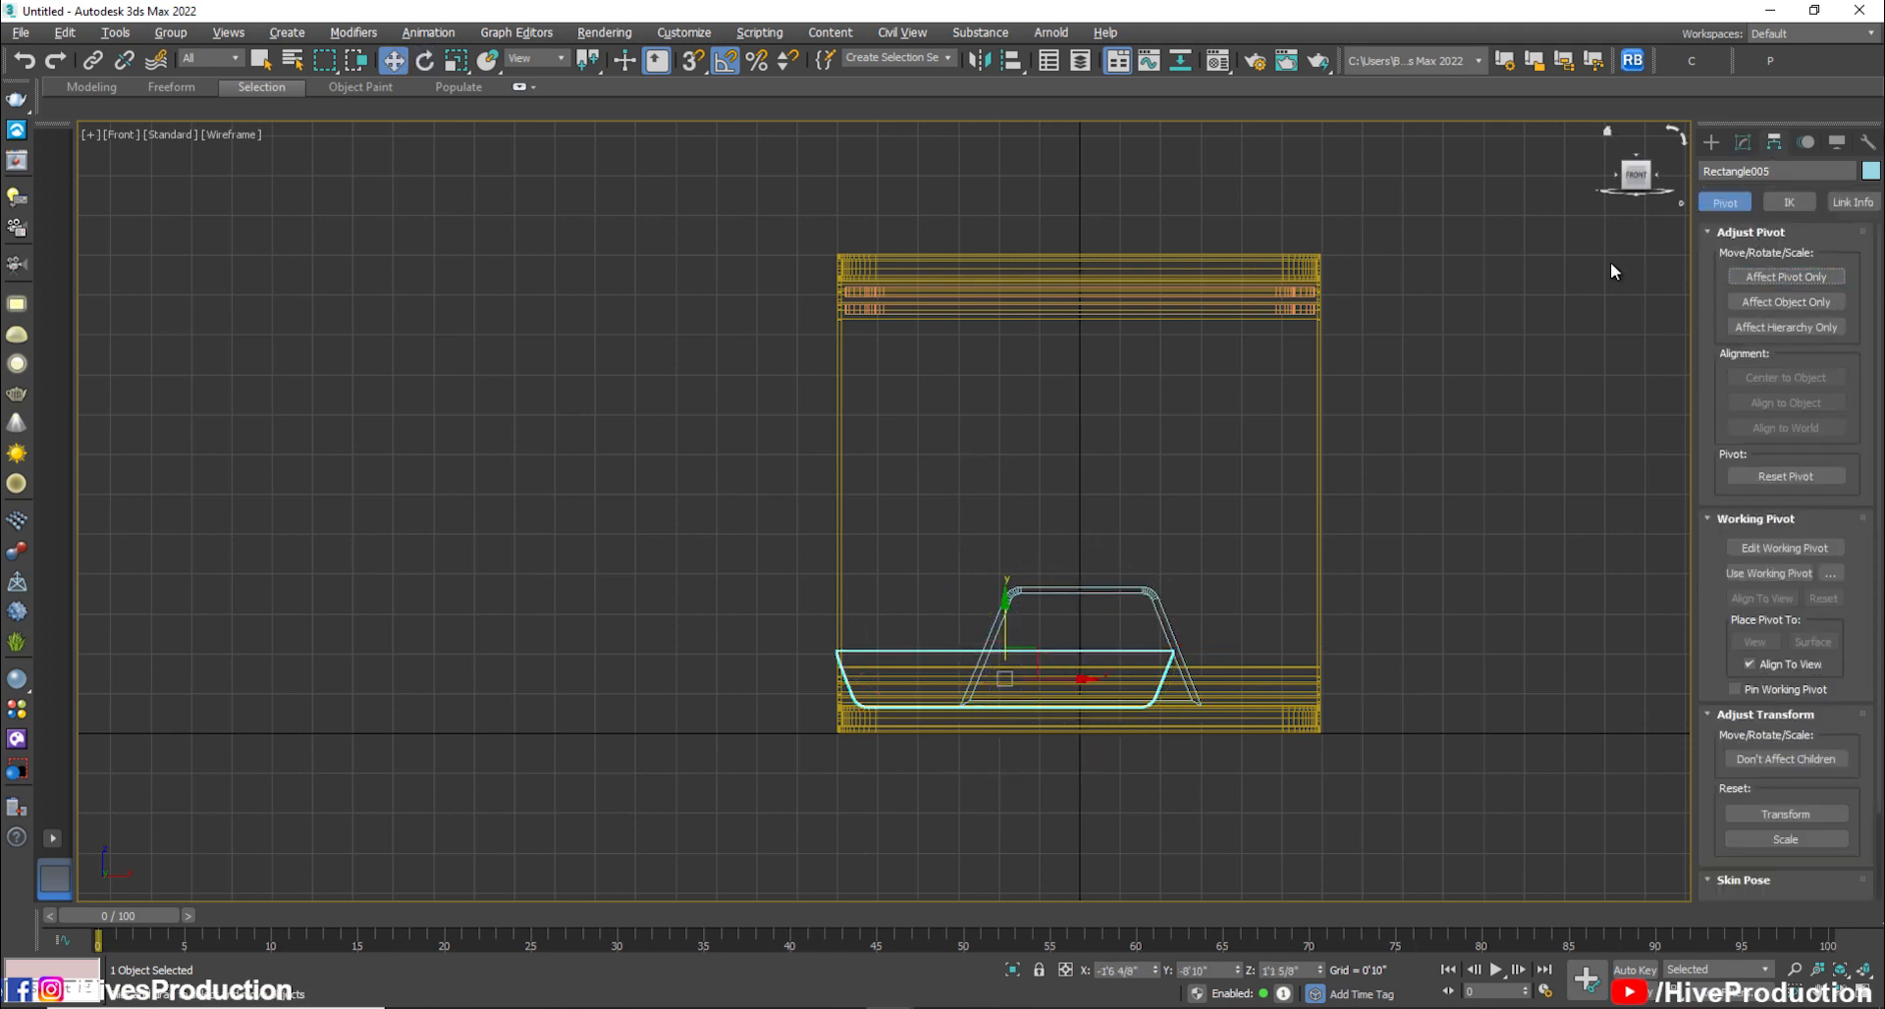
Move the inverted block up to the top of the body and zero its X and Y positions
left_click_drag(1031, 648, 1128, 272)
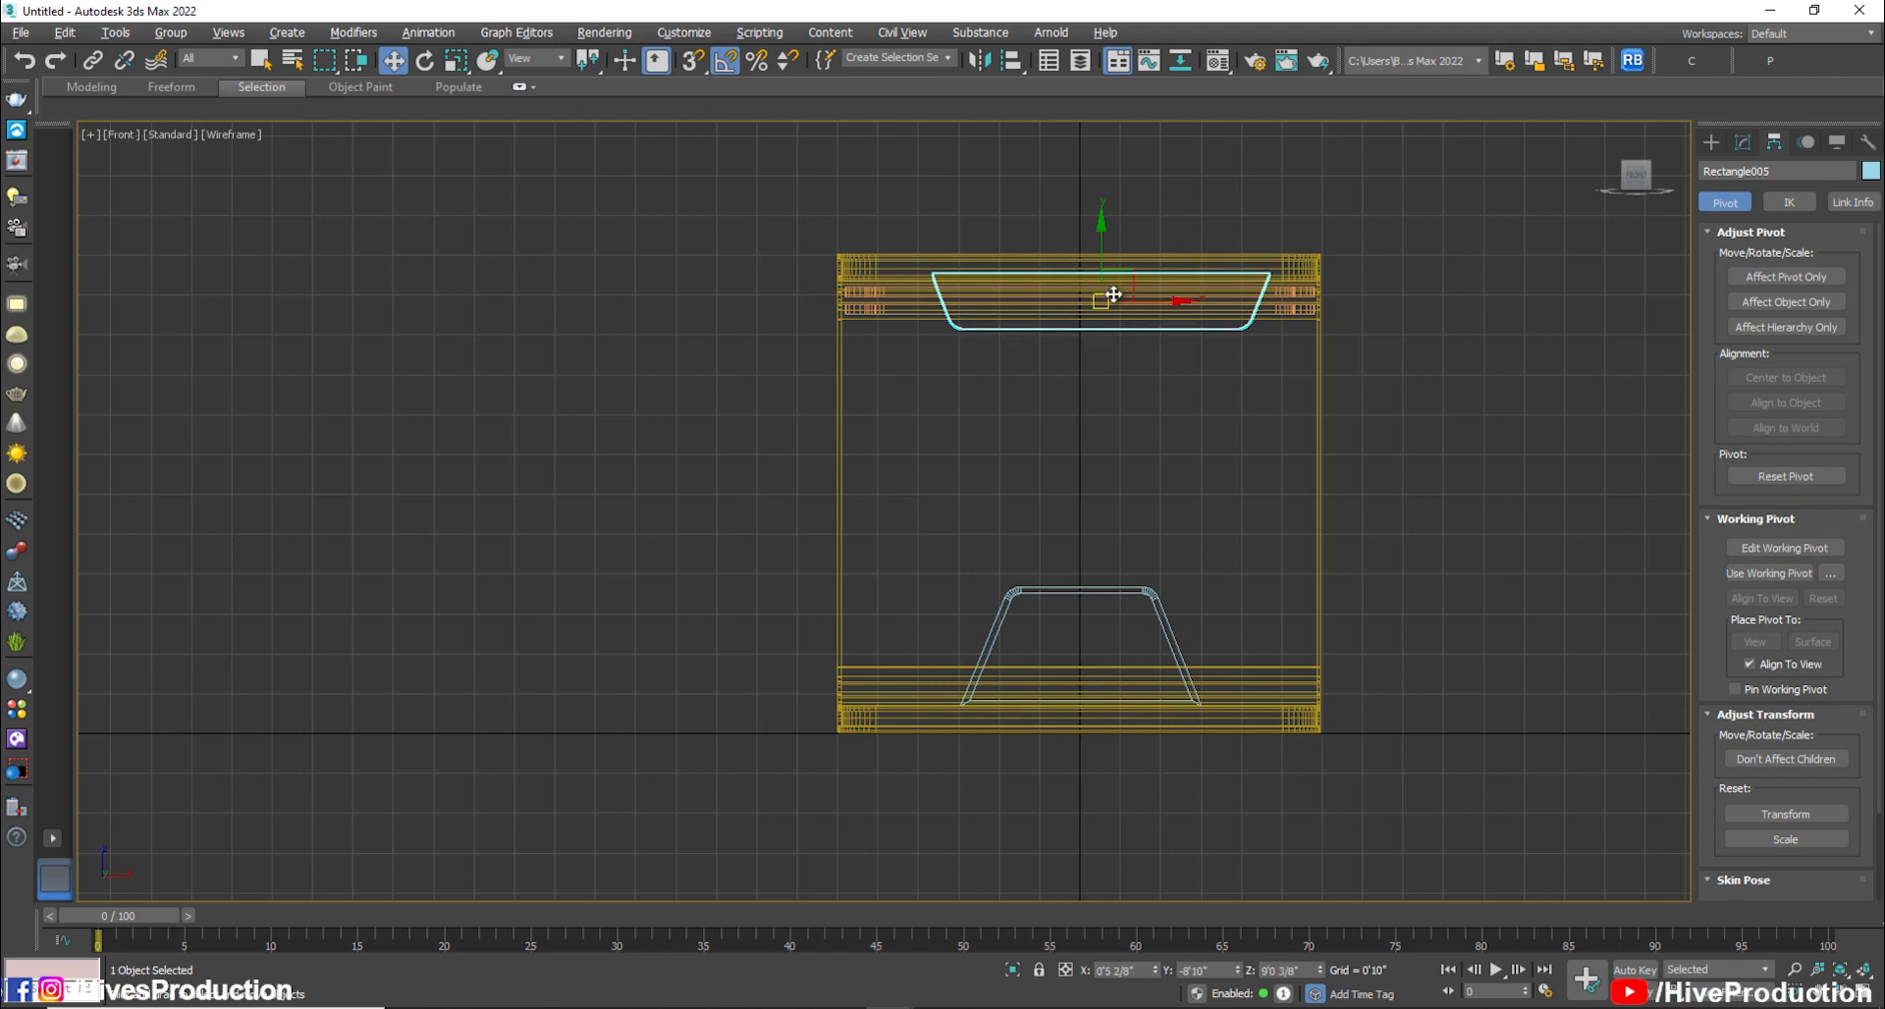
key("alt+w")
right_click(1155, 973)
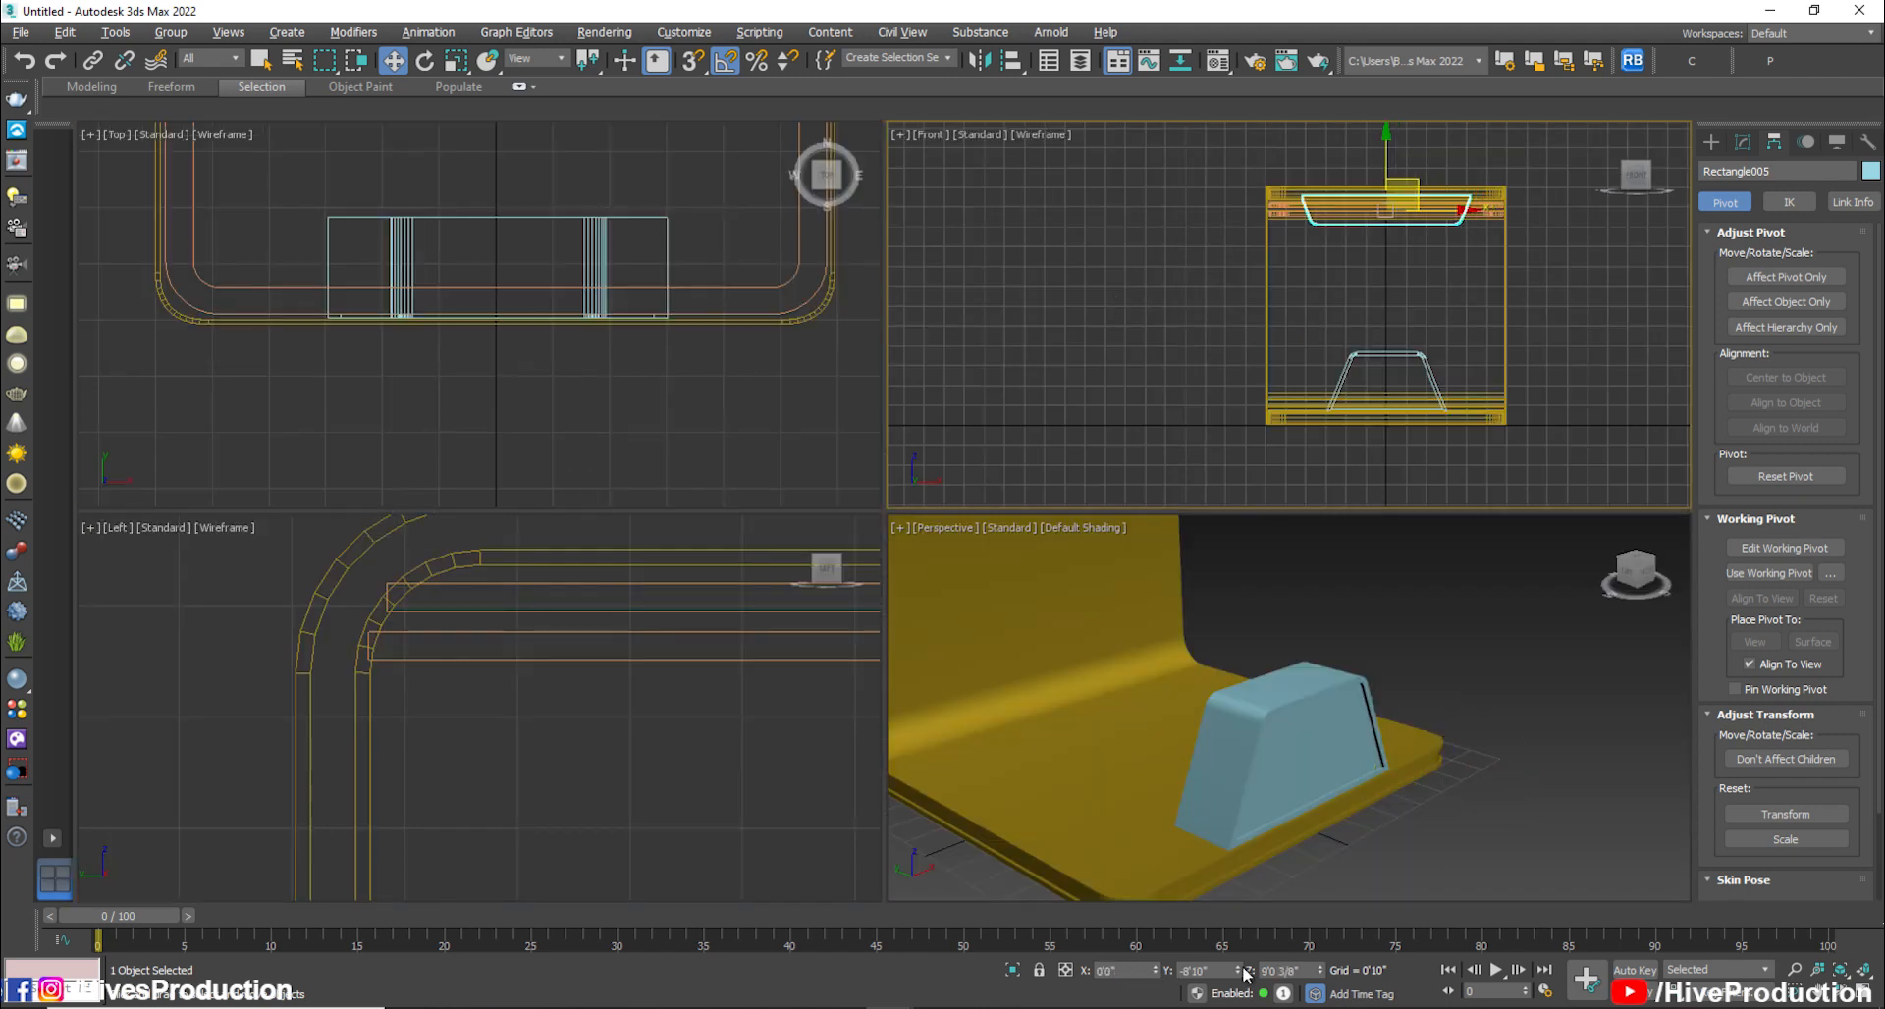
right_click(1313, 970)
right_click(1243, 931)
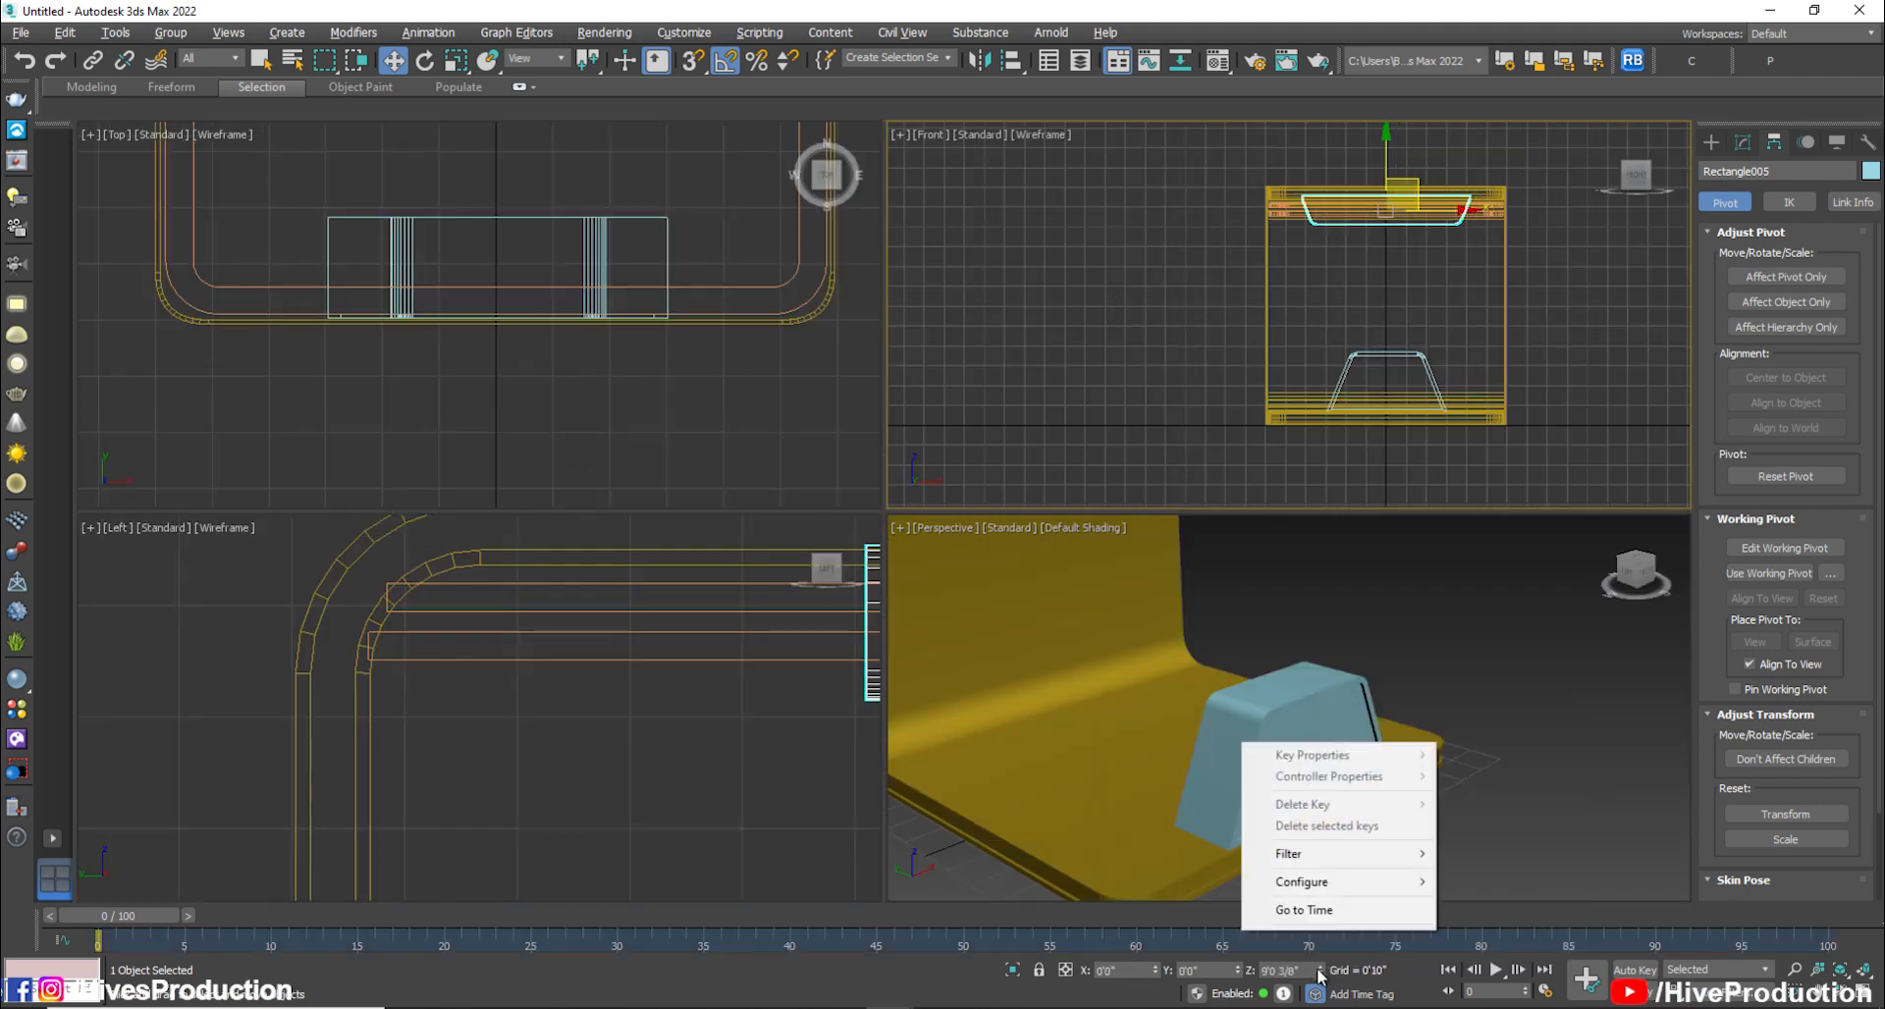
Move the inverted block to the body's front edge and seat it directly beneath the top panel
right_click(1321, 971)
left_click(763, 725)
scroll(764, 724, "down", 4)
middle_click_drag(785, 731, 241, 691)
left_click(1128, 757)
left_click_drag(1153, 689, 1120, 381)
right_click(343, 718)
left_click_drag(334, 713, 487, 612)
scroll(509, 648, "up", 2)
key("alt+w")
scroll(913, 500, "up", 3)
middle_click_drag(902, 515, 932, 707)
left_click_drag(932, 452, 869, 388)
key("alt+w")
Scale the inverted block horizontally in the Front view to about 78% of its width
right_click(1494, 256)
key("alt+w")
left_click(1712, 143)
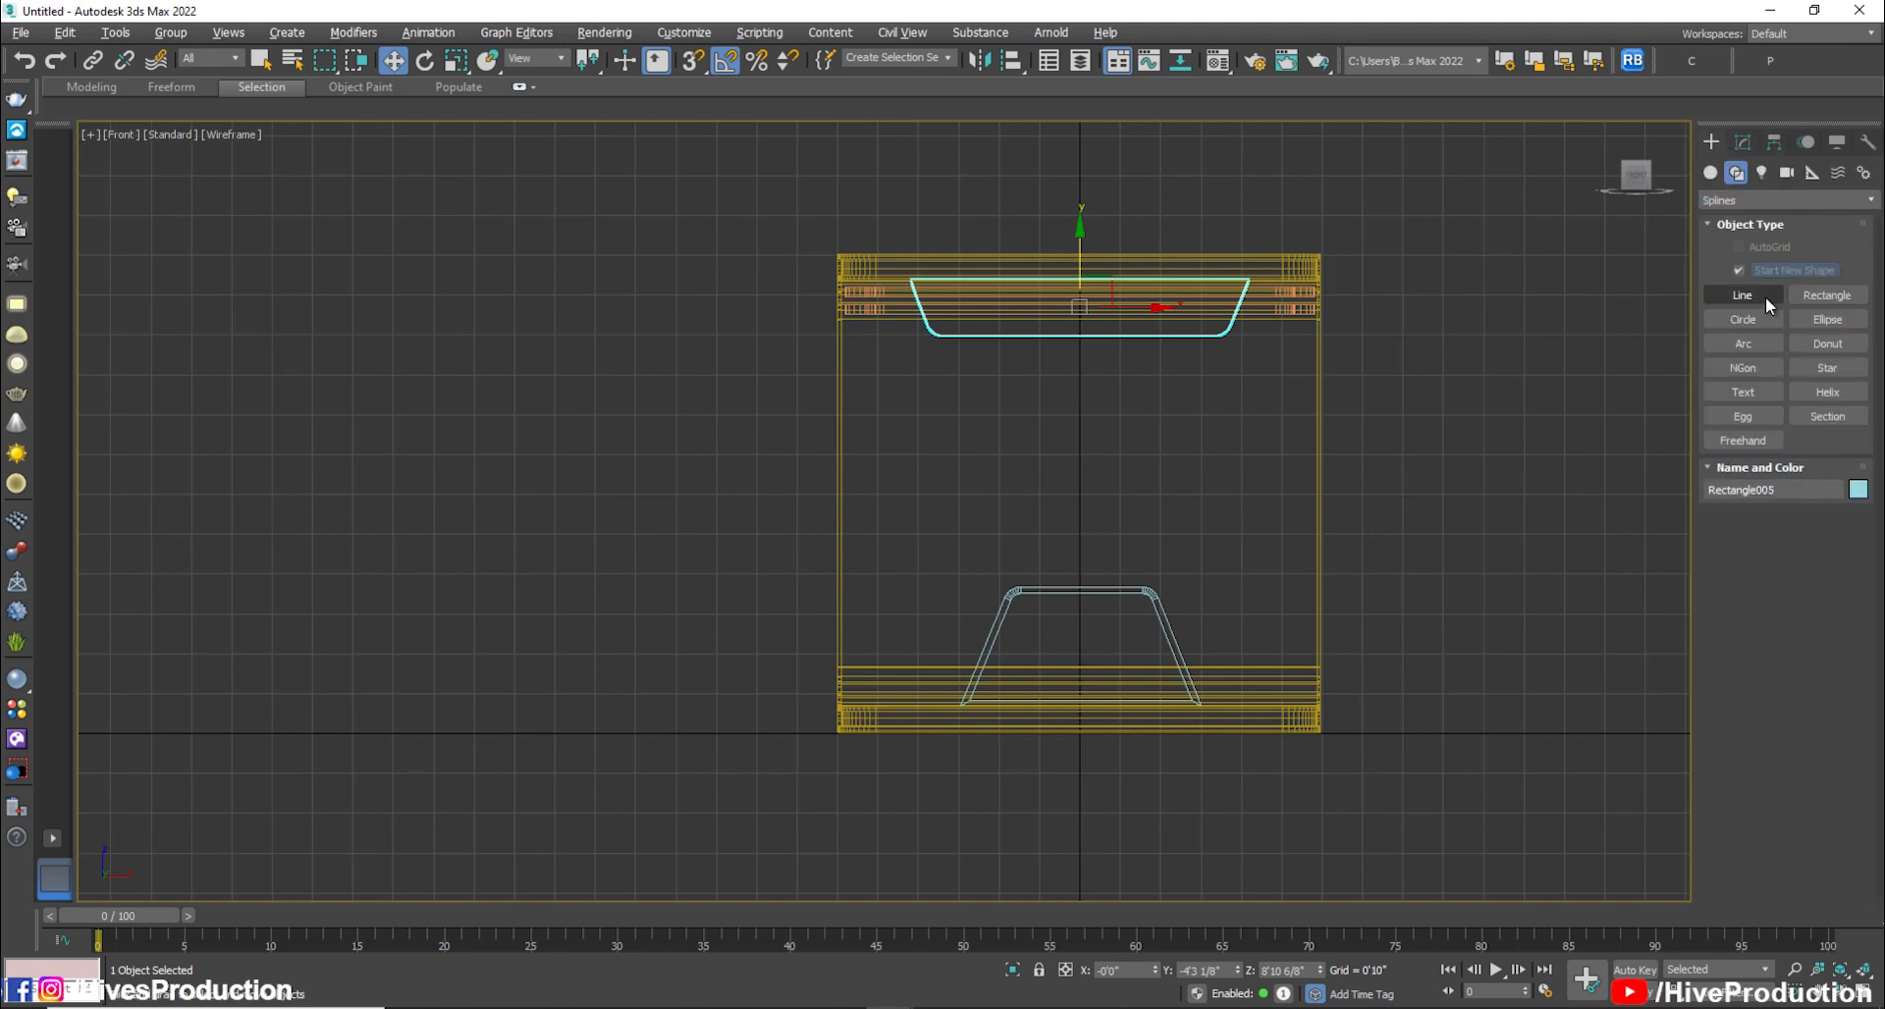
left_click(1759, 296)
left_click(1742, 142)
left_click(1709, 235)
left_click(1746, 252)
scroll(1147, 353, "up", 4)
middle_click_drag(1146, 353, 1184, 530)
left_click(1754, 225)
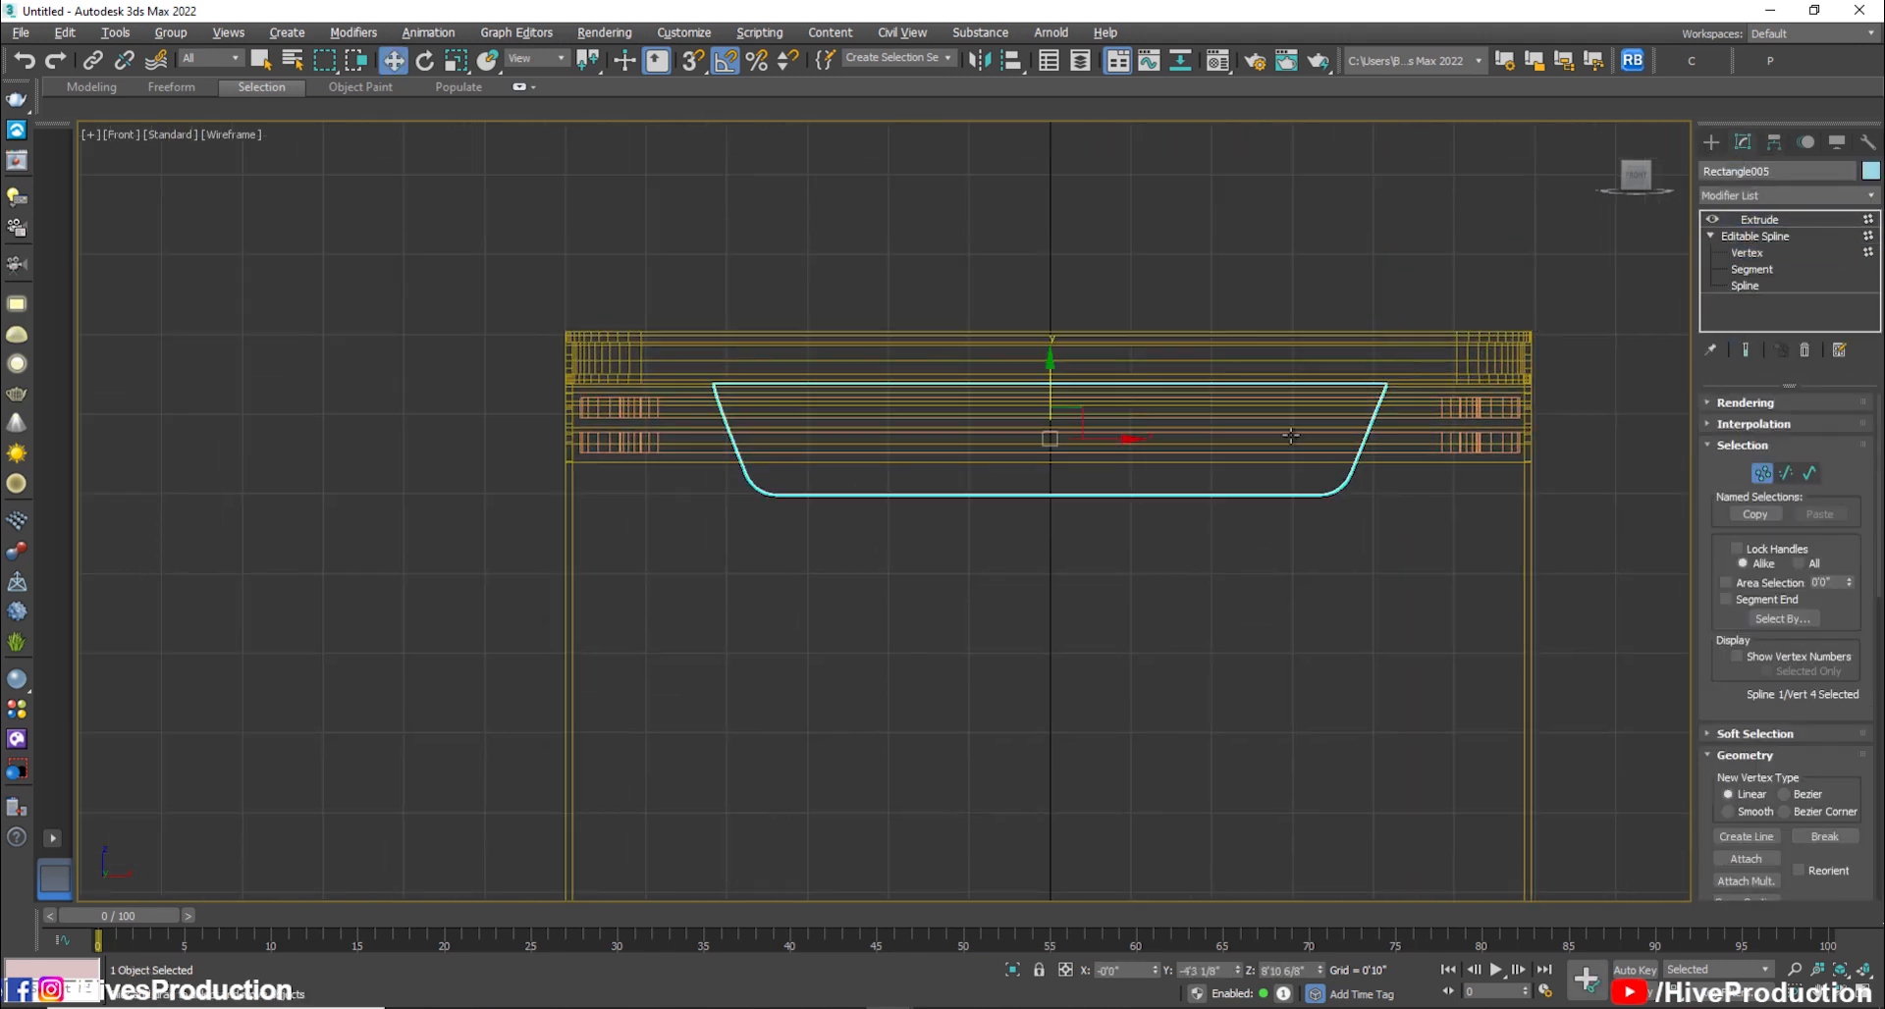
key("r")
left_click_drag(1124, 439, 1098, 440)
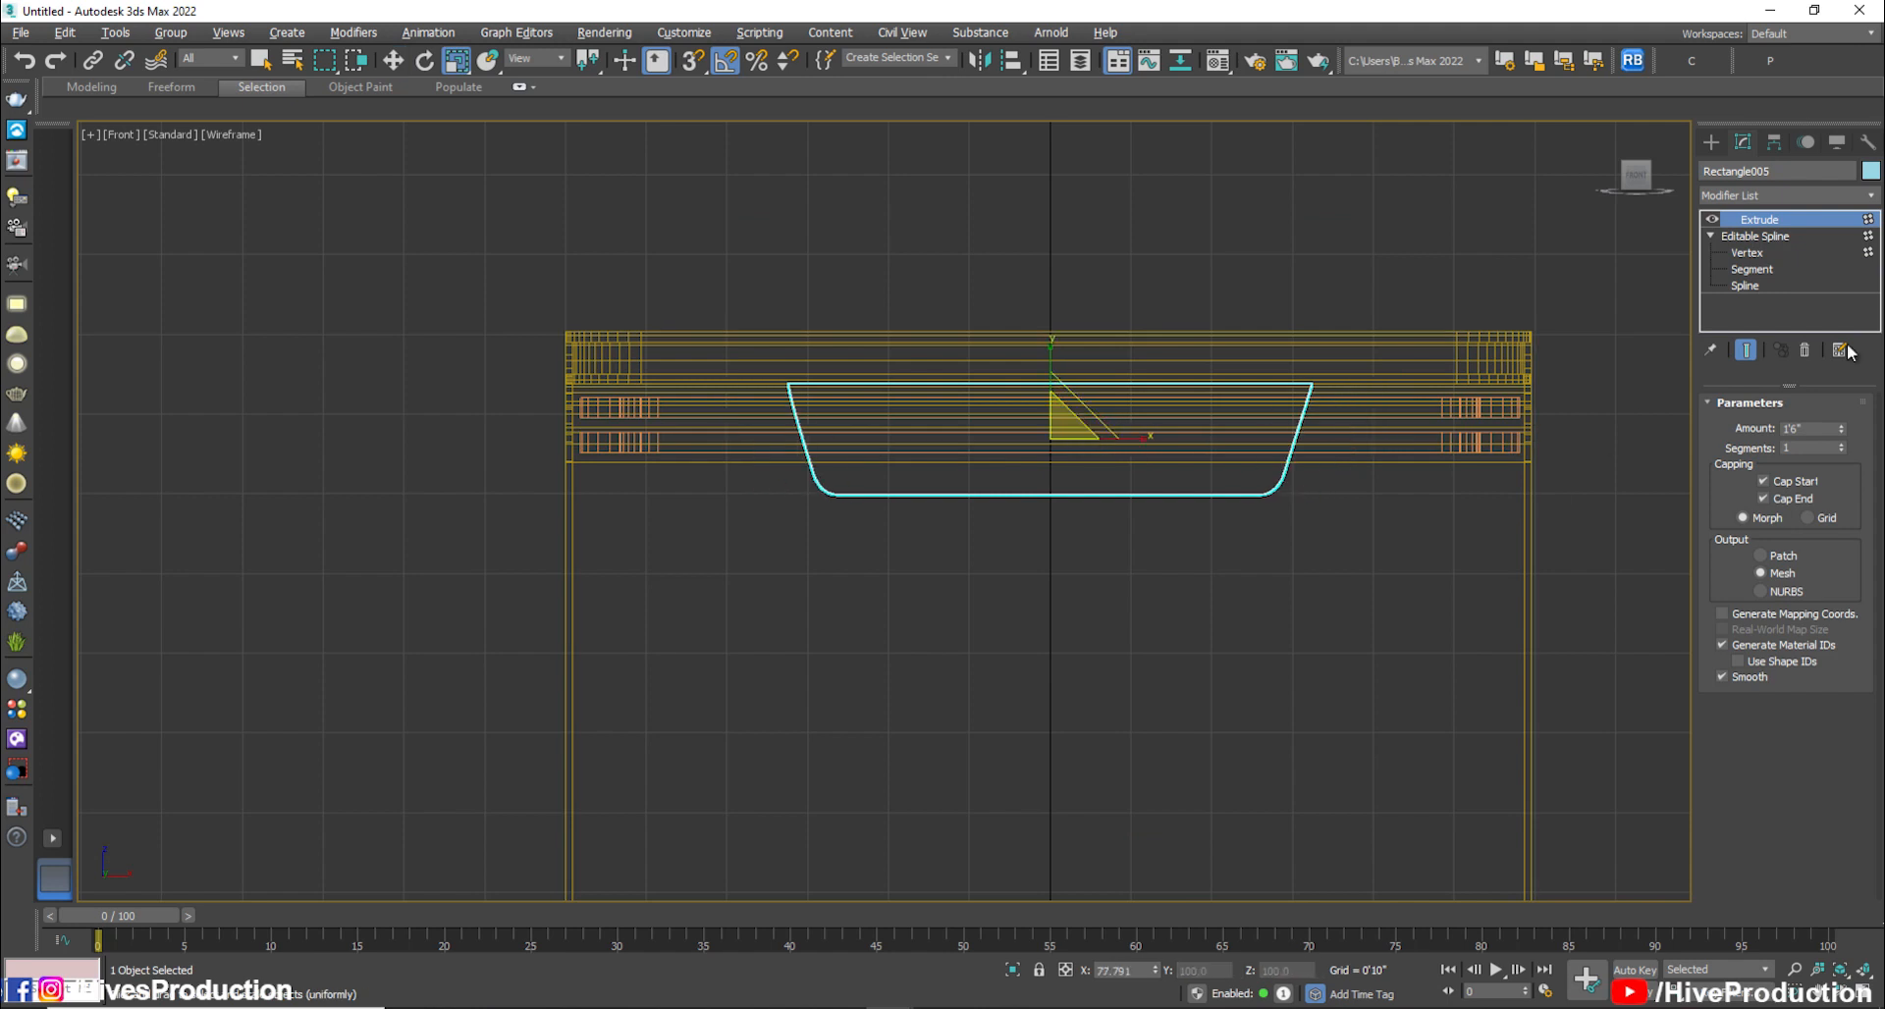
Lower the bottom vertices of the inverted block's spline to make its profile deeper
left_click(1743, 253)
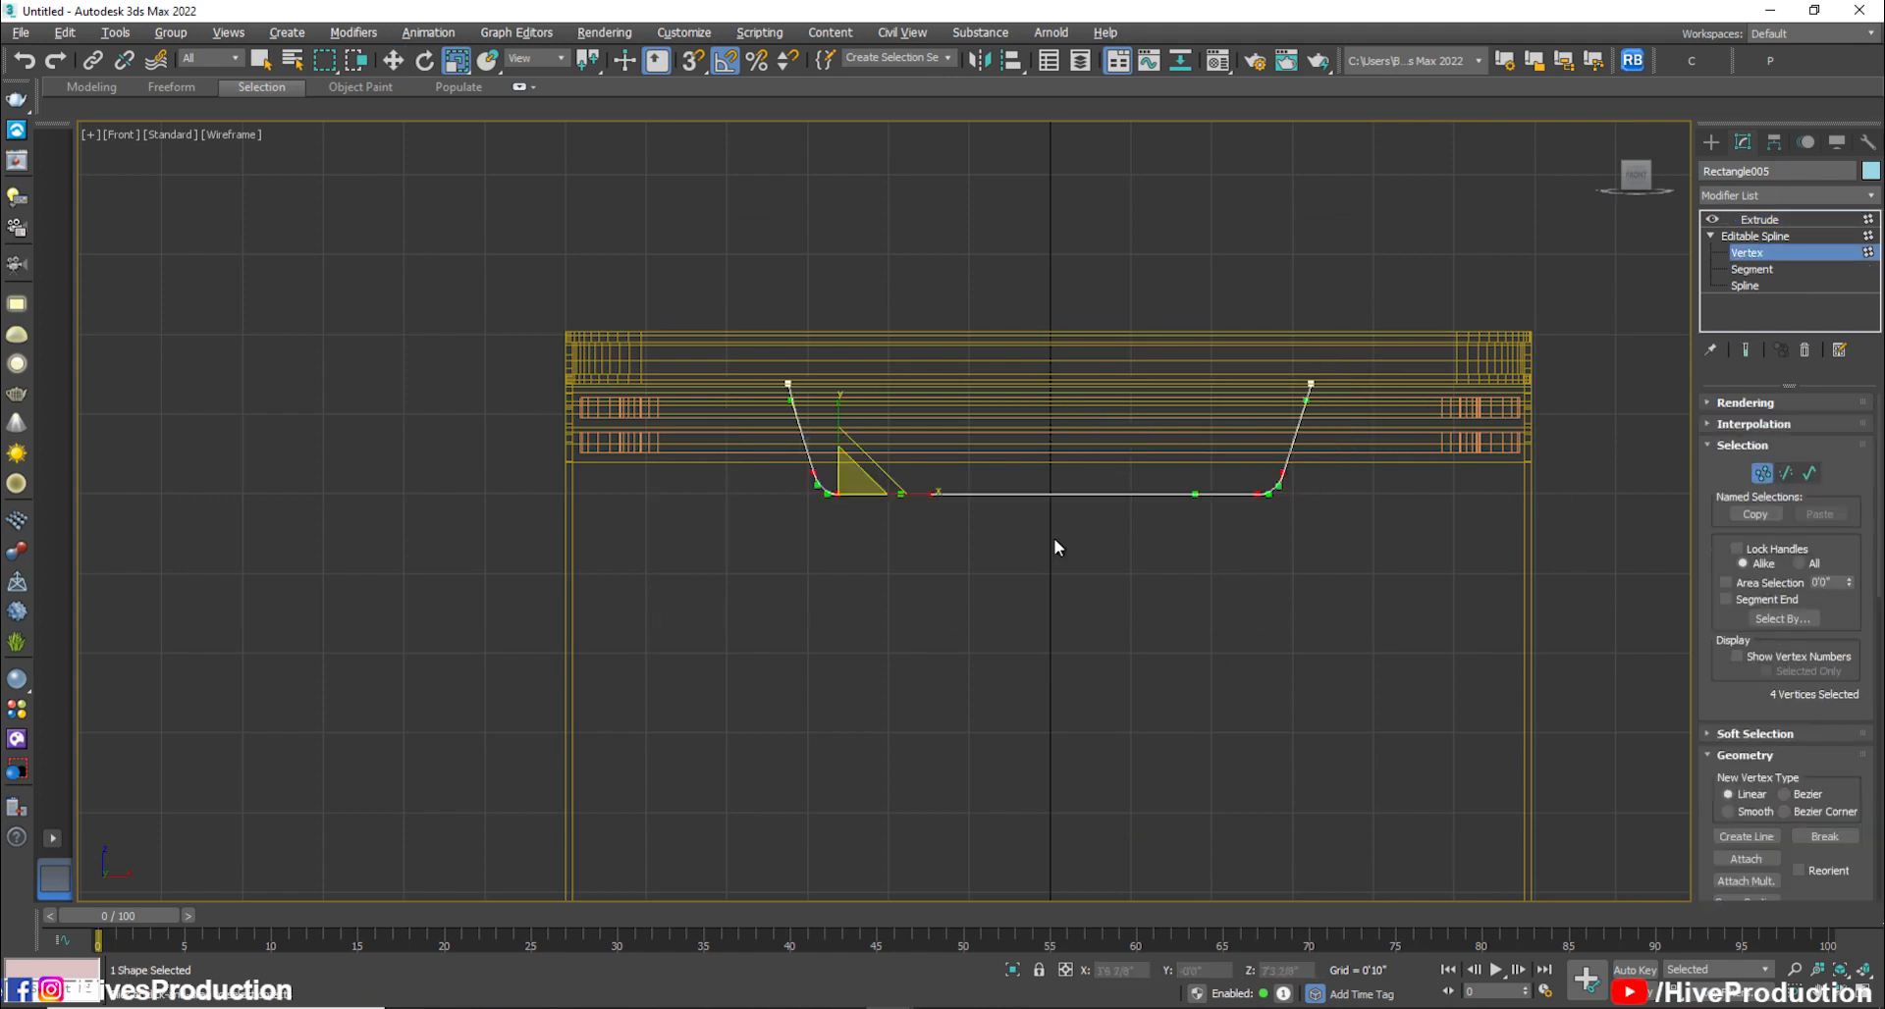
key("w")
left_click_drag(823, 439, 825, 464)
left_click_drag(1380, 414, 1381, 414, "ctrl")
Shift the two top corner vertices of the inverted block slightly outward to widen its upper edge
right_click(774, 376)
left_click(740, 258)
left_click(1310, 383)
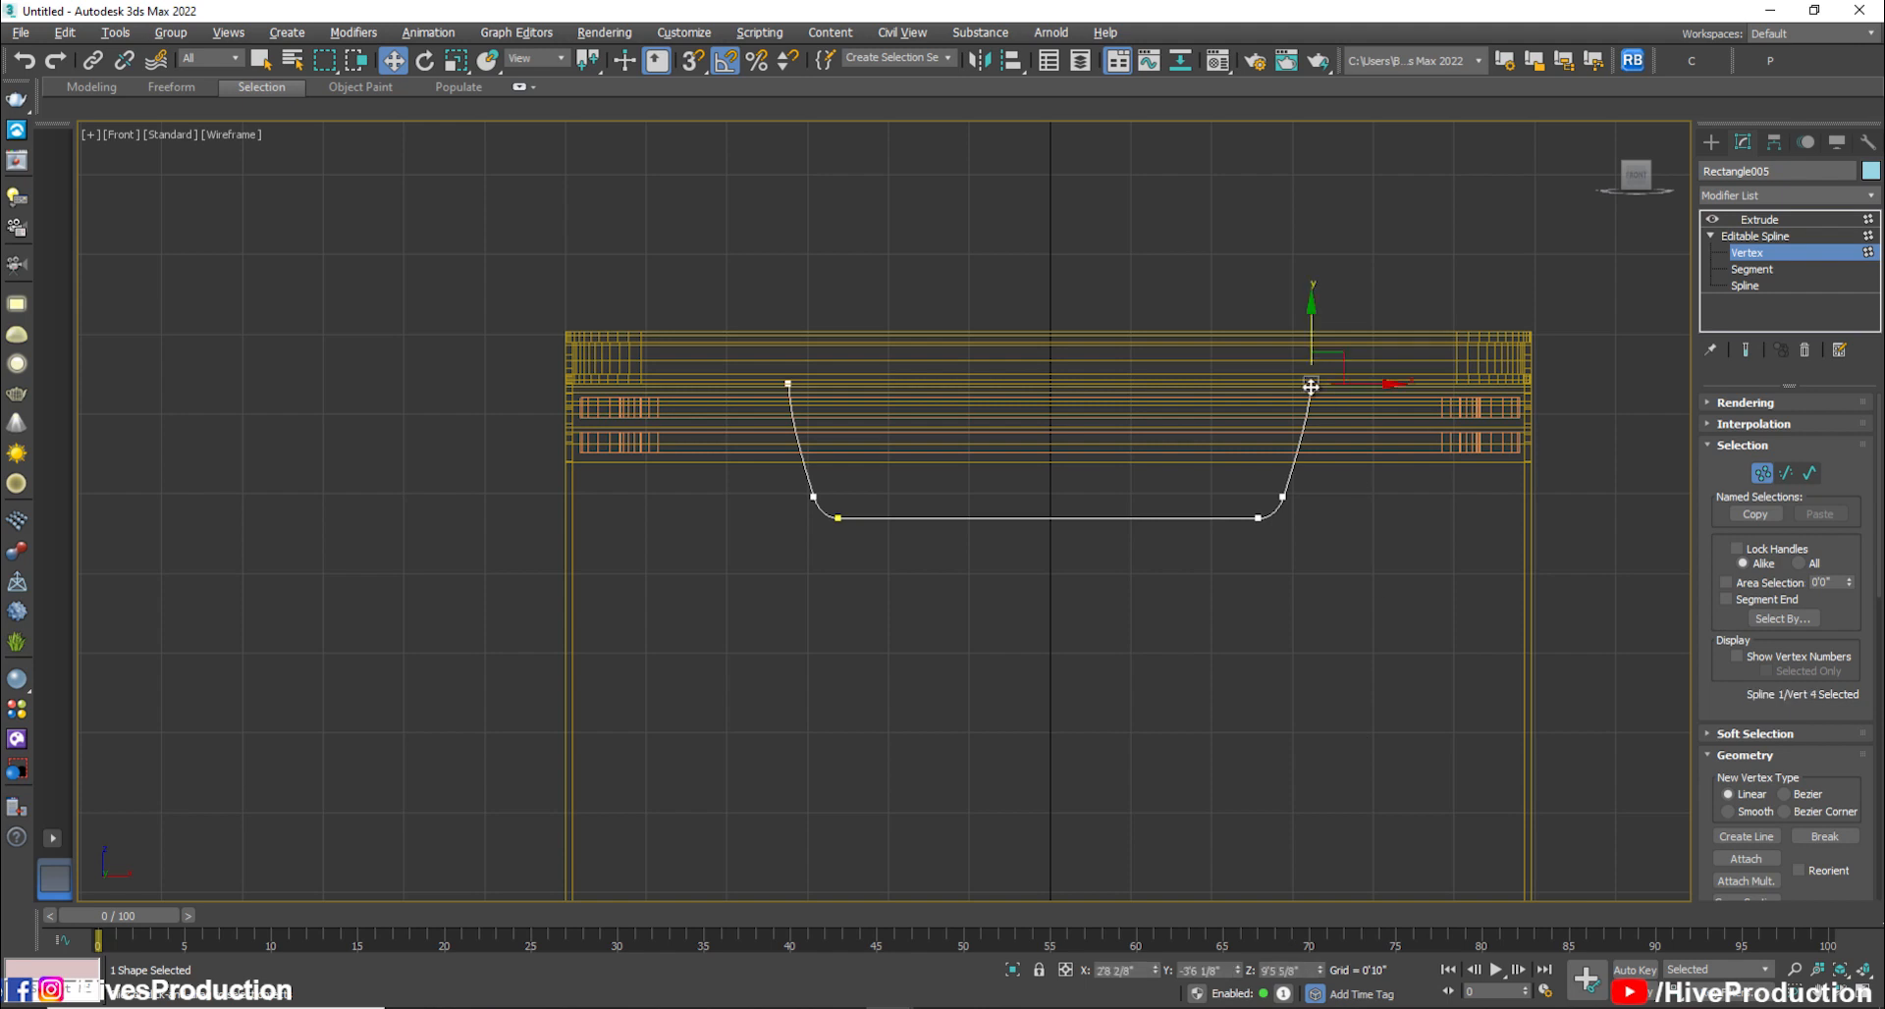
left_click(788, 384)
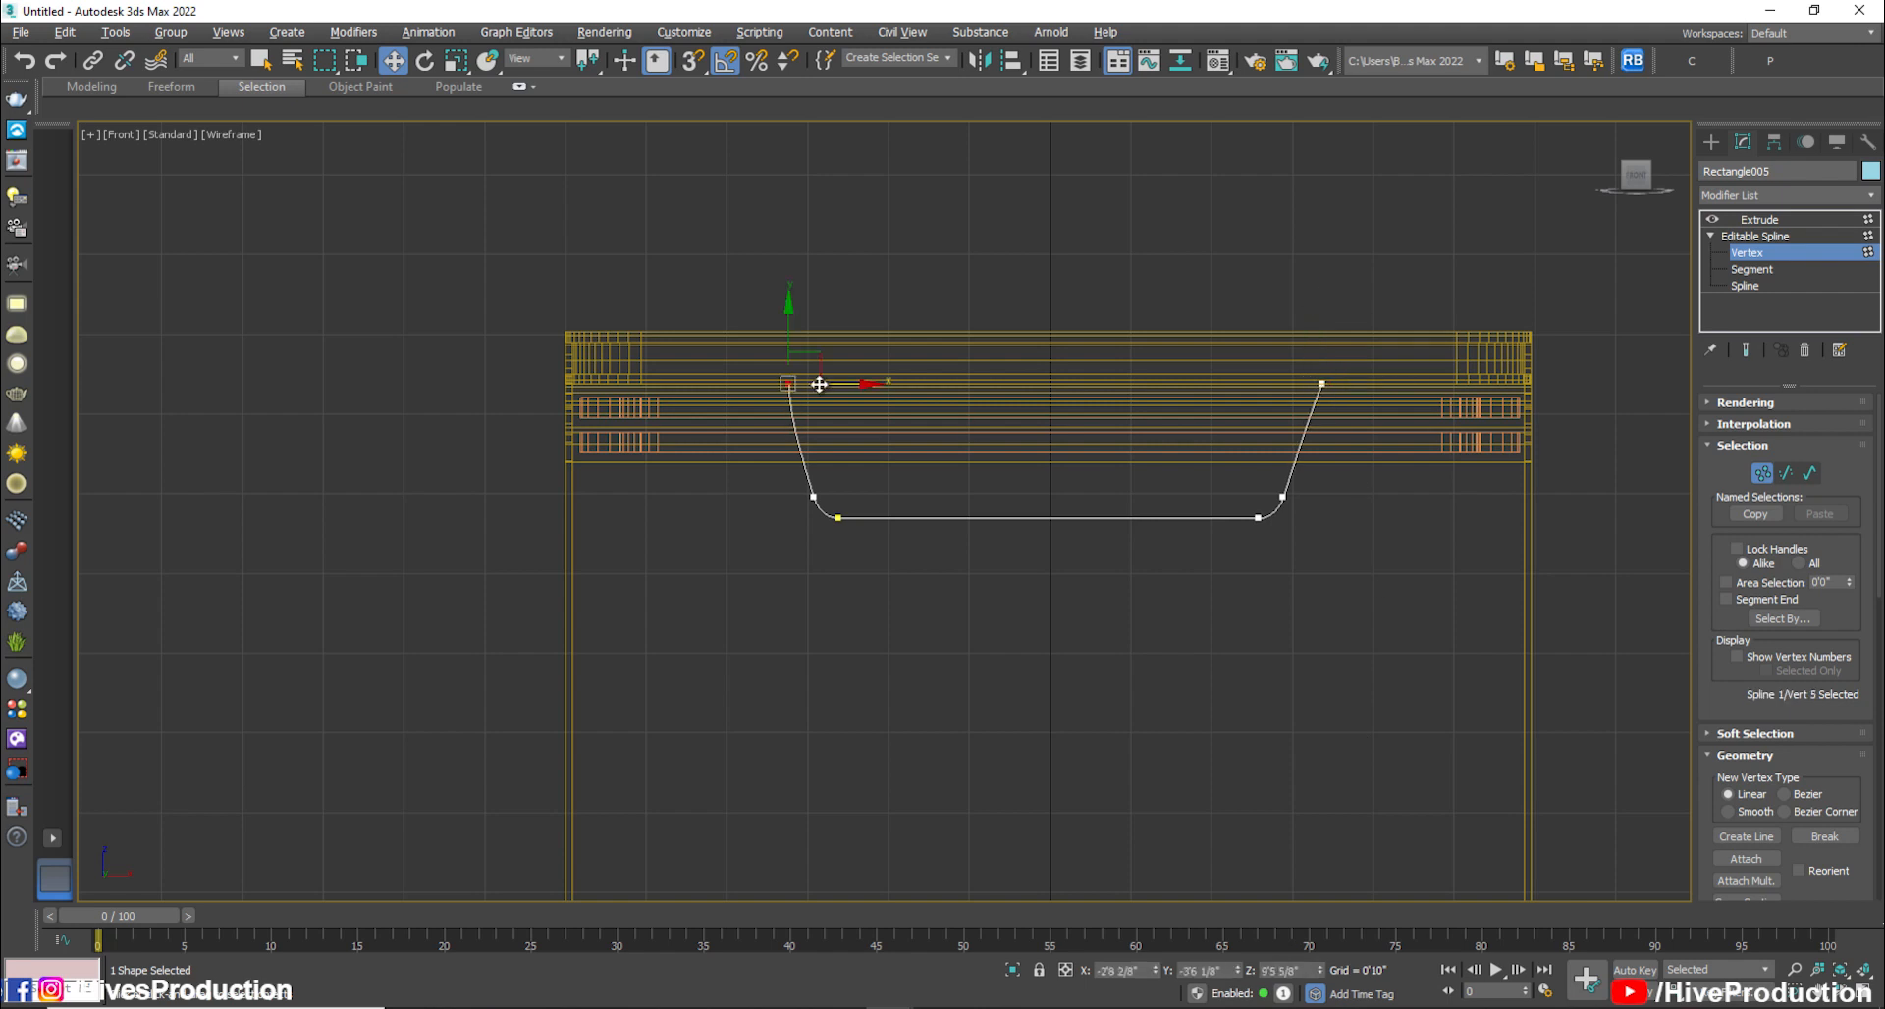
left_click(1767, 218)
Scale the inverted block down in depth to a thin panel and move it flush with the body's front edge
left_click(1404, 638)
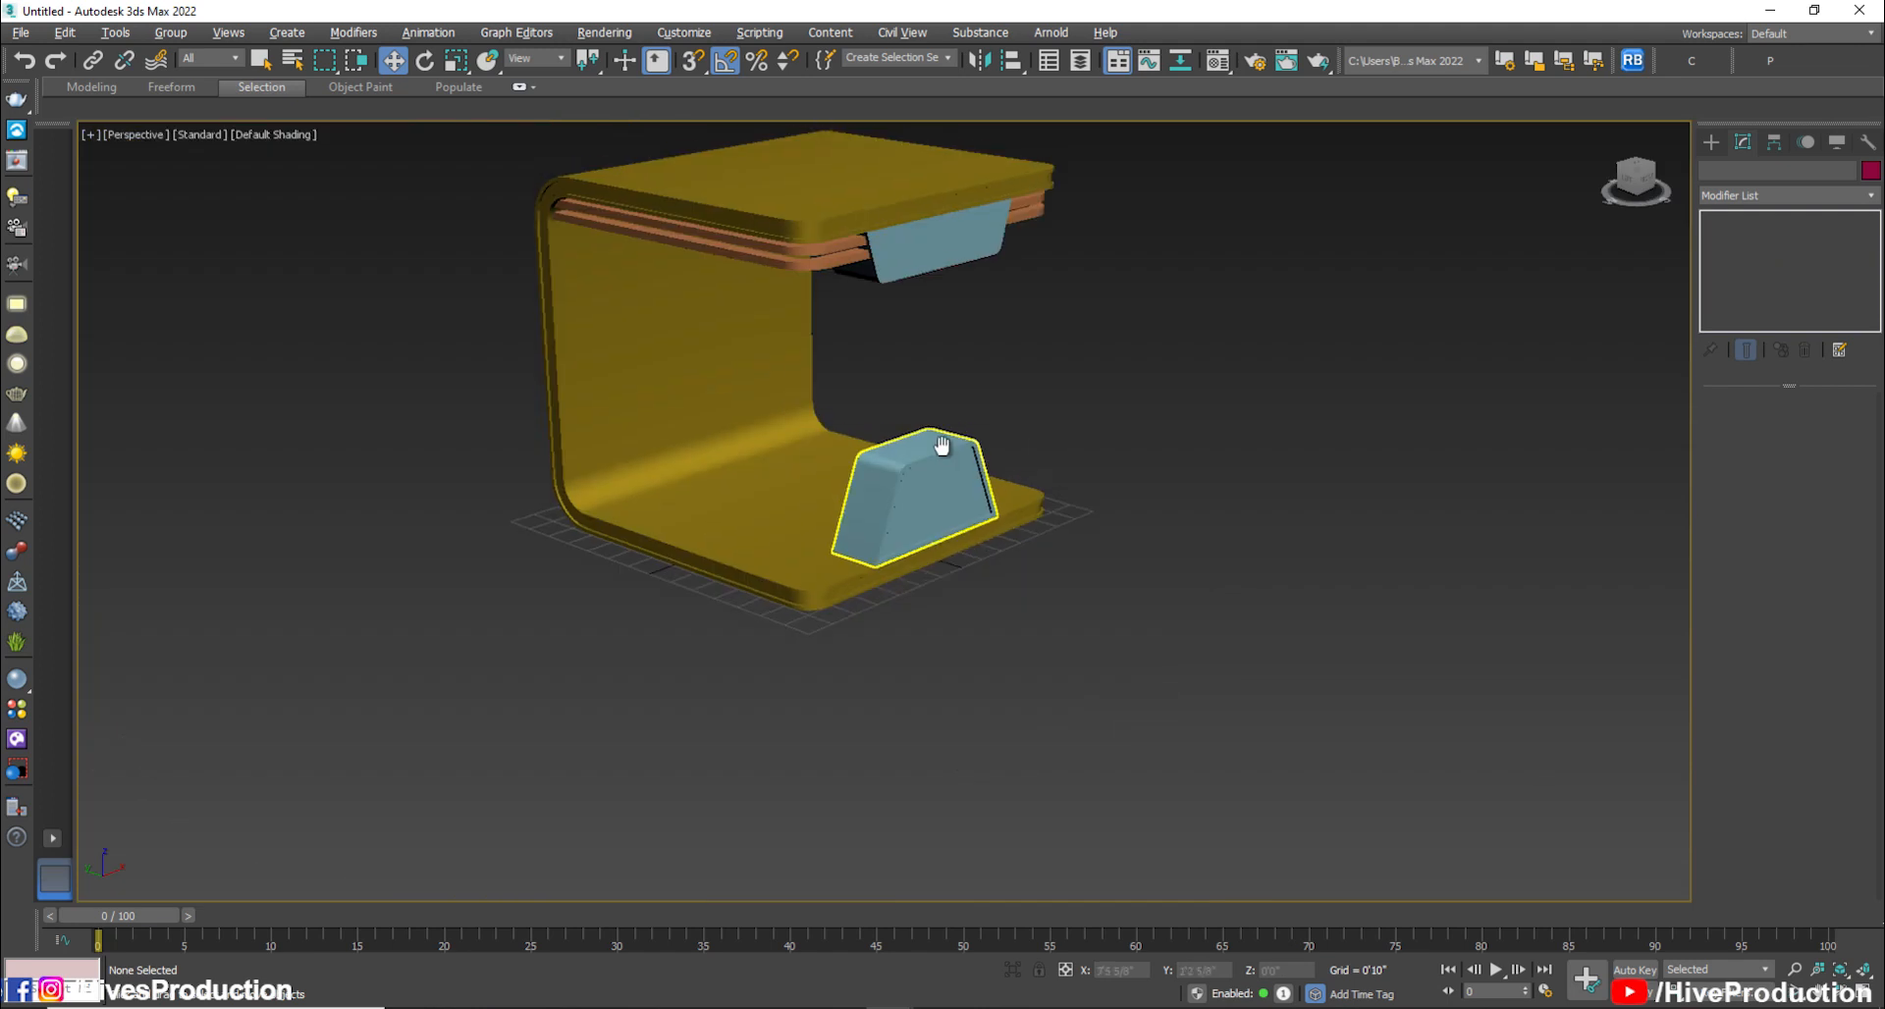
middle_click_drag(943, 446, 1009, 413, "alt")
left_click(927, 221)
key("r")
left_click_drag(999, 218, 896, 221)
key("w")
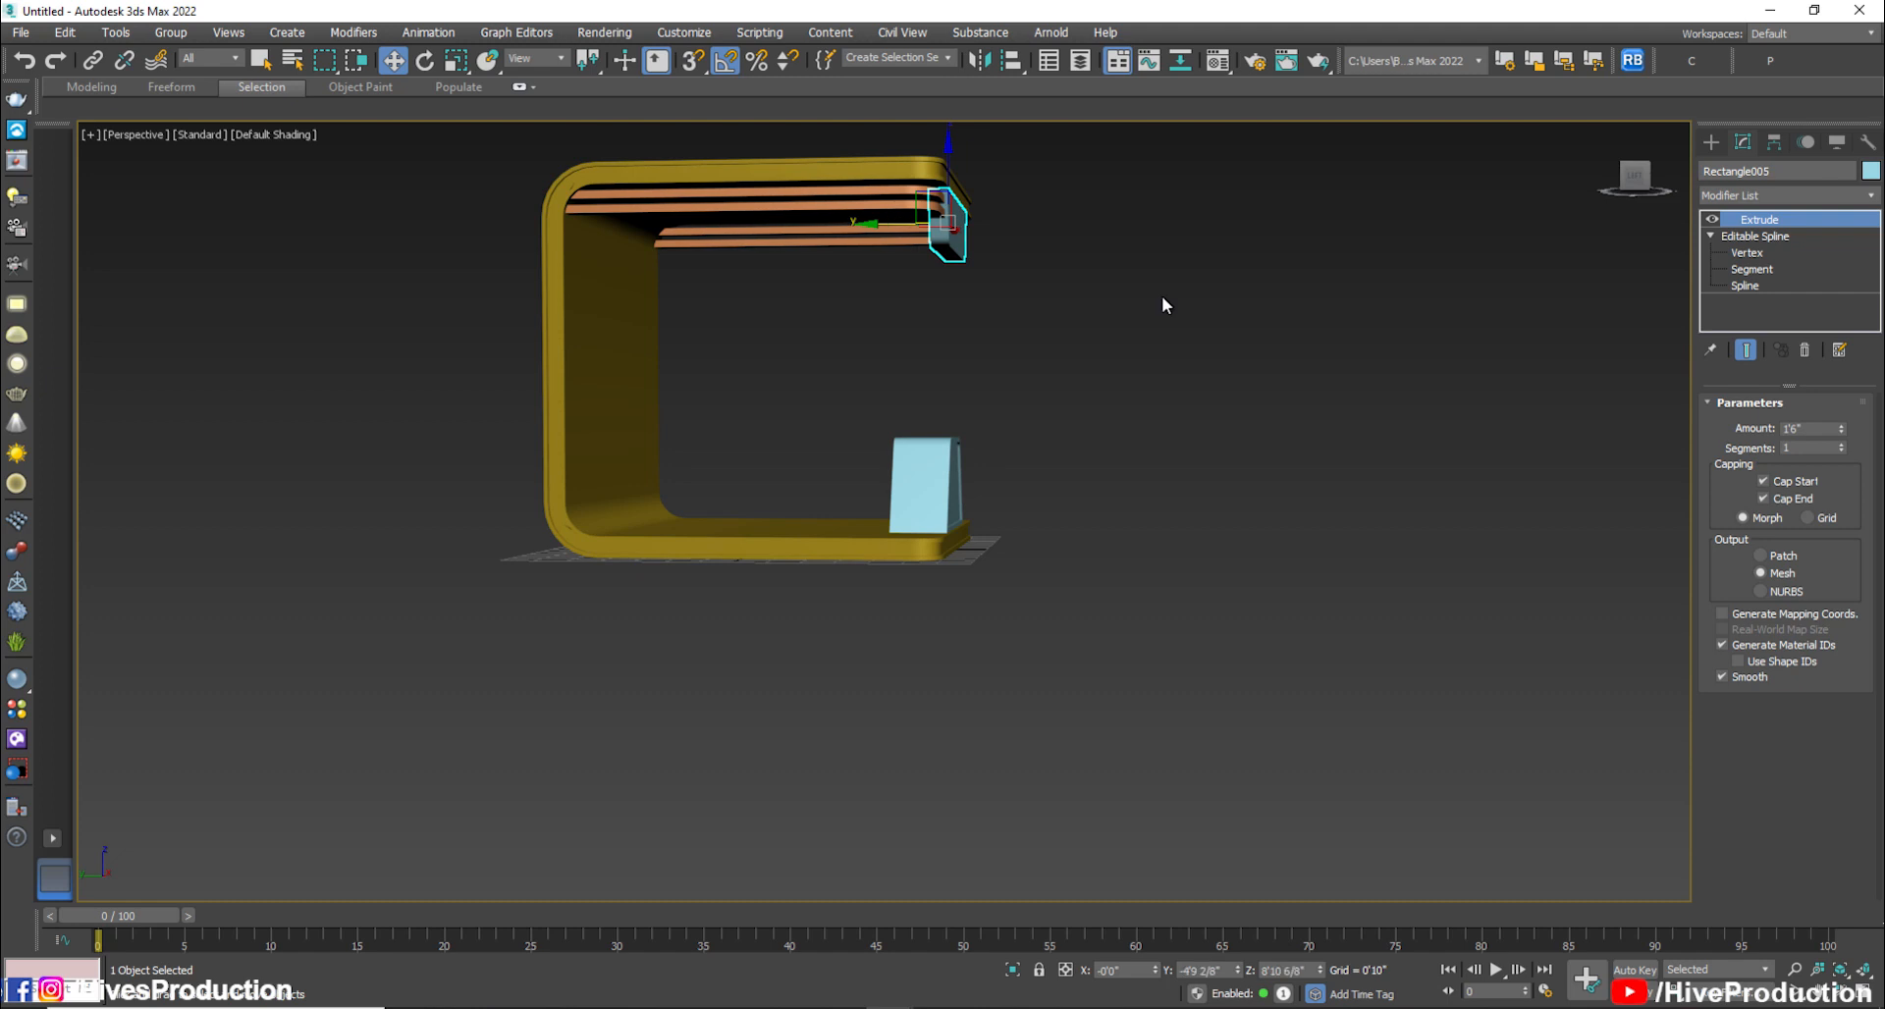
left_click(1158, 297)
middle_click_drag(1158, 297, 970, 420, "alt")
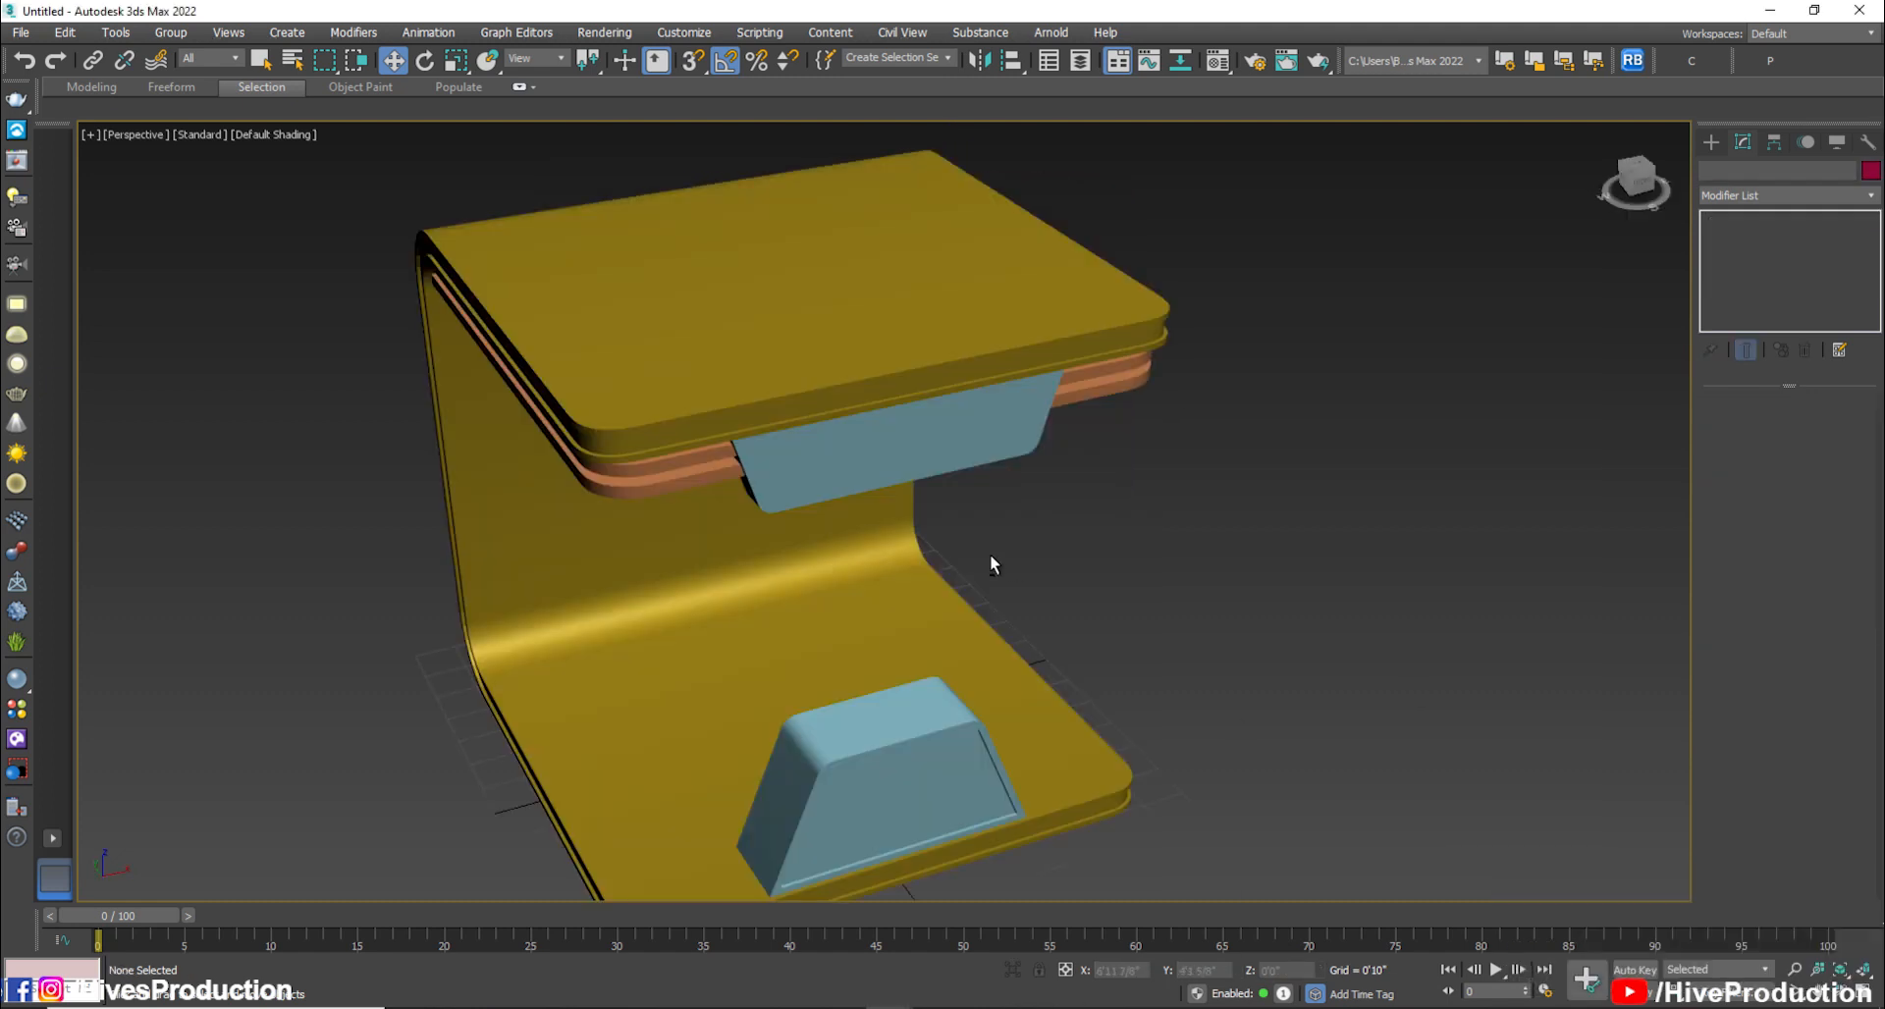
left_click(844, 424)
middle_click_drag(844, 424, 883, 427, "alt")
left_click(1241, 557)
middle_click_drag(1241, 558, 786, 619, "alt")
Lower the thin upper block's bottom vertices a little further in the Front view and return to the Extrude level
left_click(728, 408)
key("f")
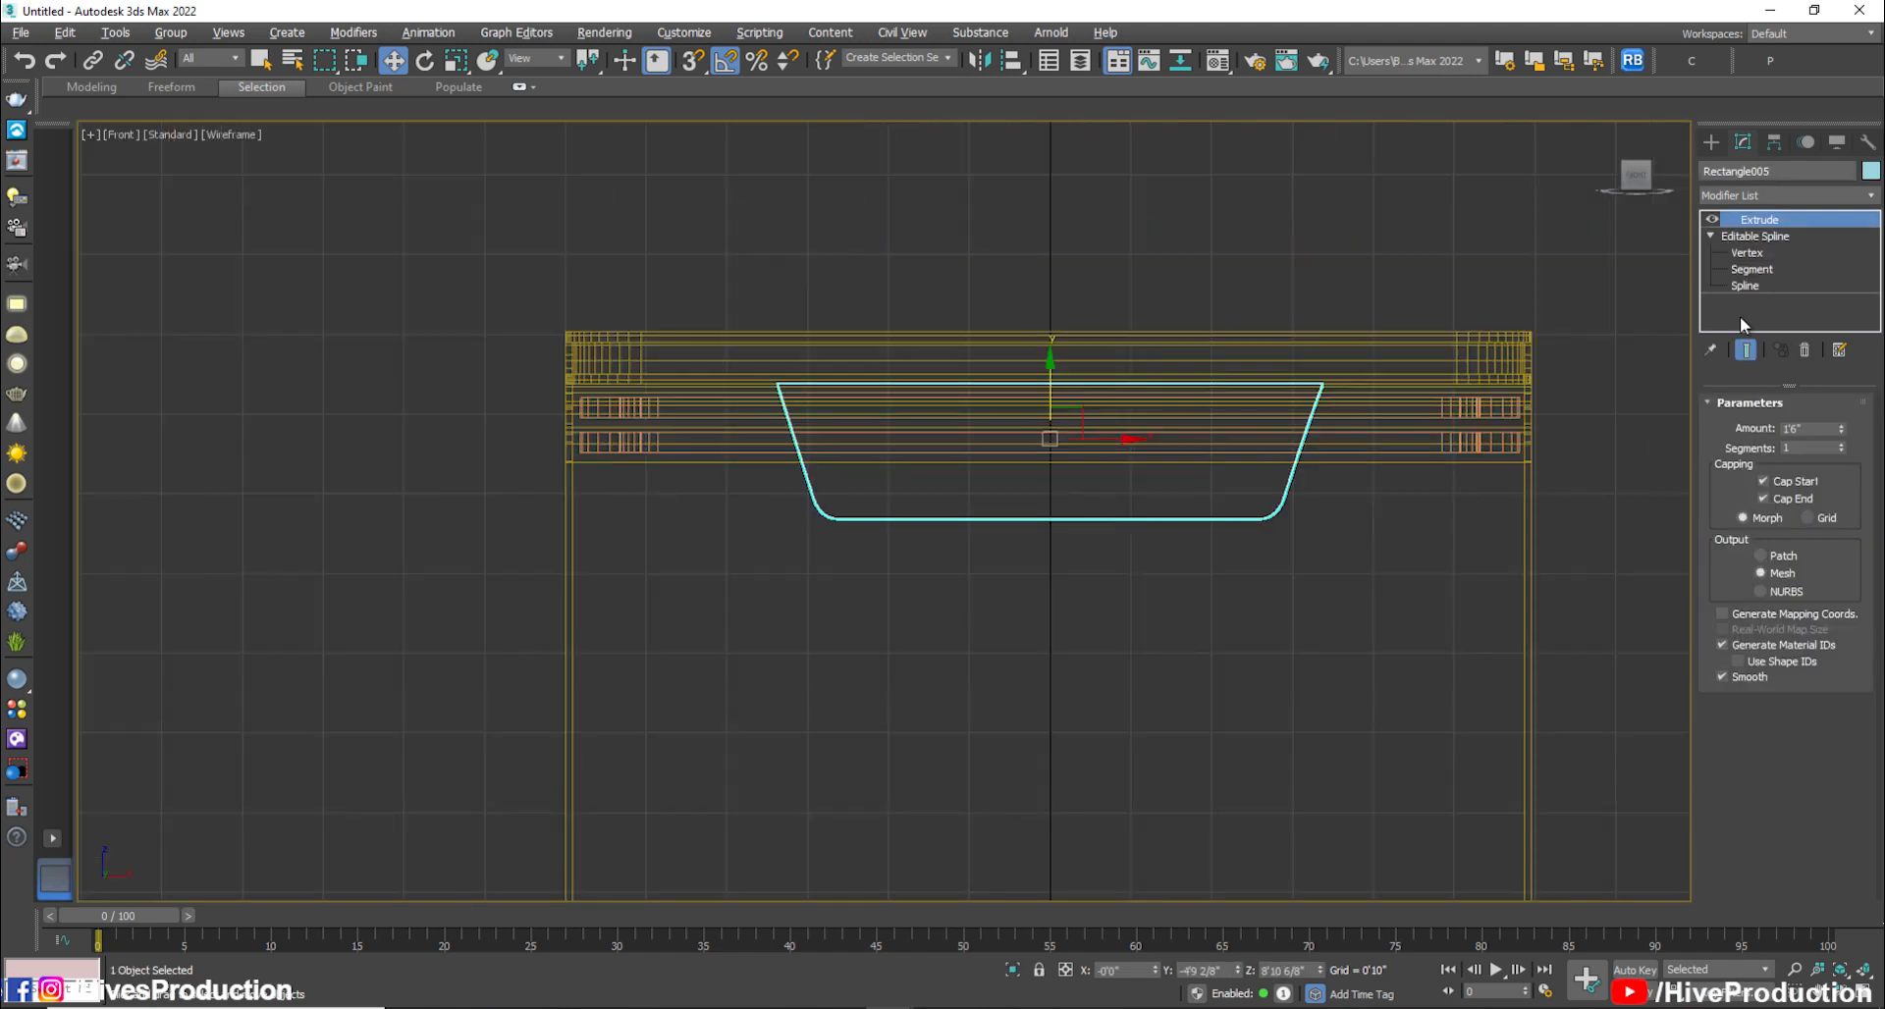
left_click(1752, 269)
left_click(1771, 252)
left_click_drag(1308, 592, 628, 440)
left_click_drag(815, 443, 814, 457)
left_click(1758, 236)
left_click(1321, 152)
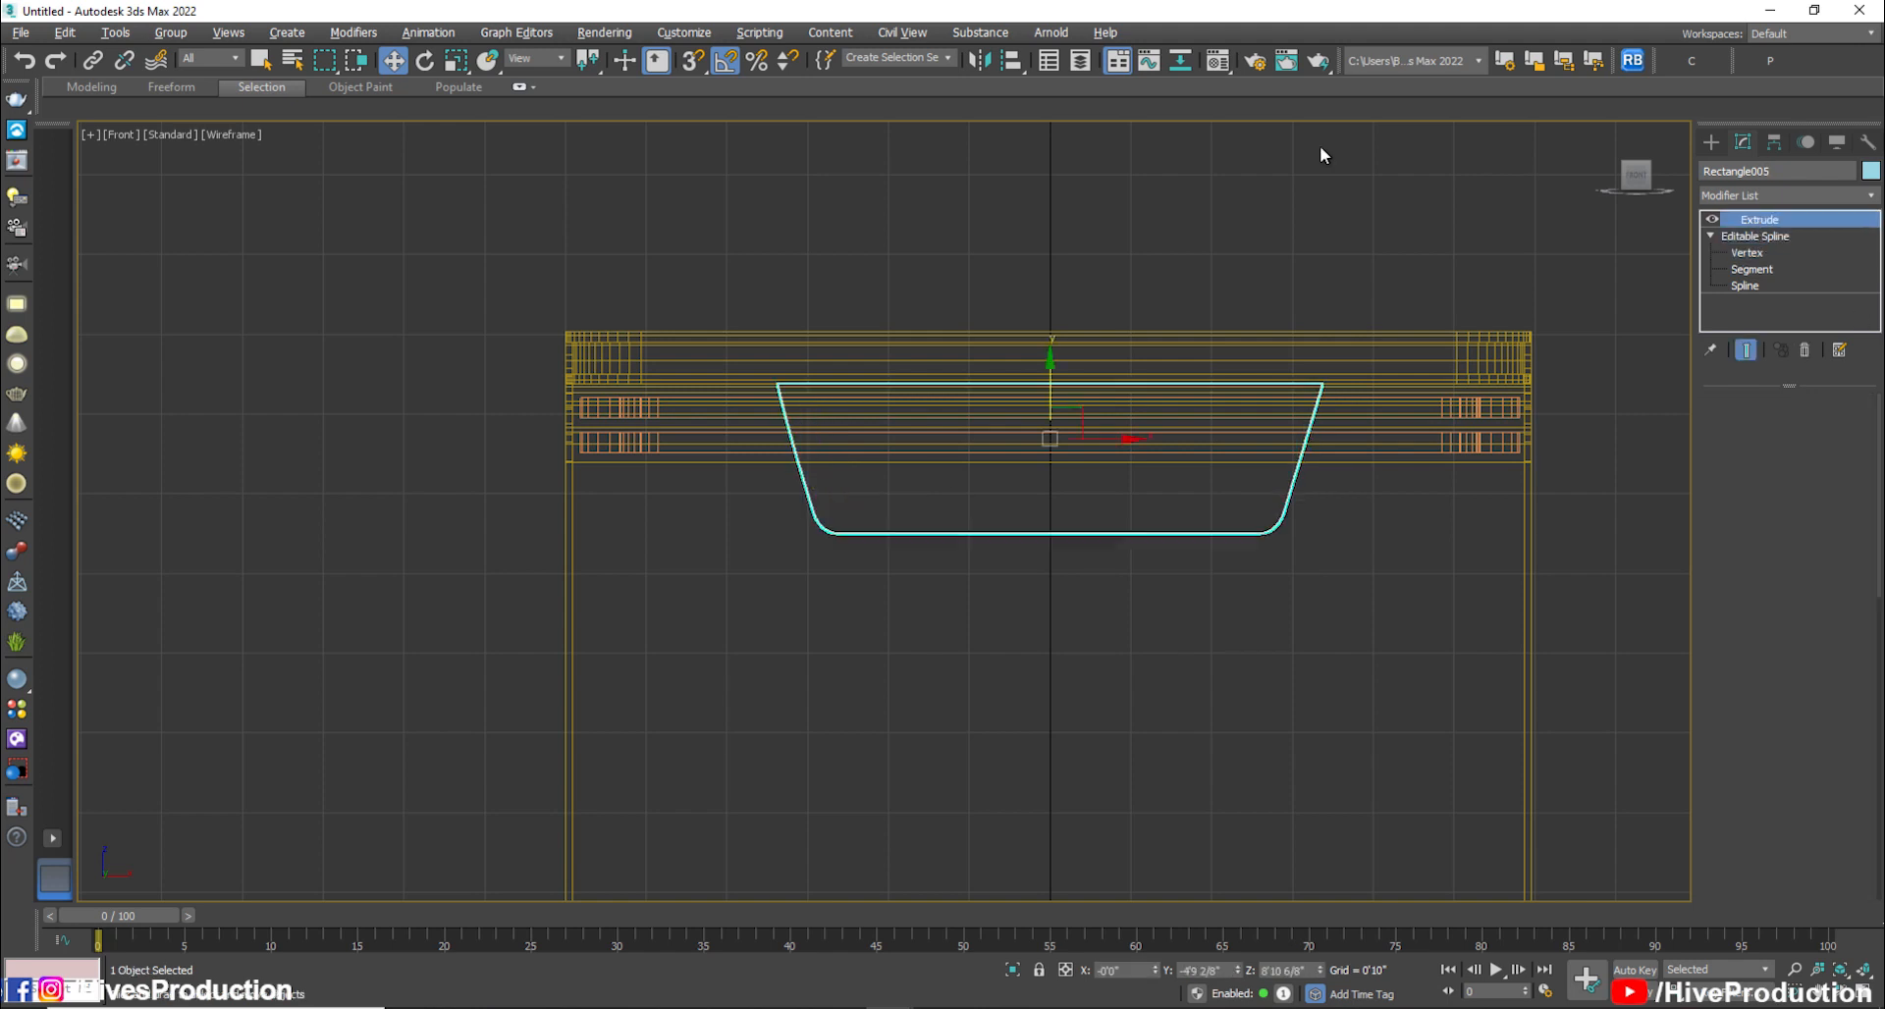
Duplicate the thin upper block and rotate the copy 90 degrees about the vertical axis
left_click(1217, 535)
key("alt+w")
middle_click(1212, 599)
key("alt+w")
middle_click_drag(1128, 565, 1011, 677, "alt")
mouse_move(668, 368)
left_mouse_down("shift")
mouse_move(799, 436)
mouse_move(846, 404)
mouse_move(850, 373)
left_mouse_up("shift")
left_click(969, 595)
key("e")
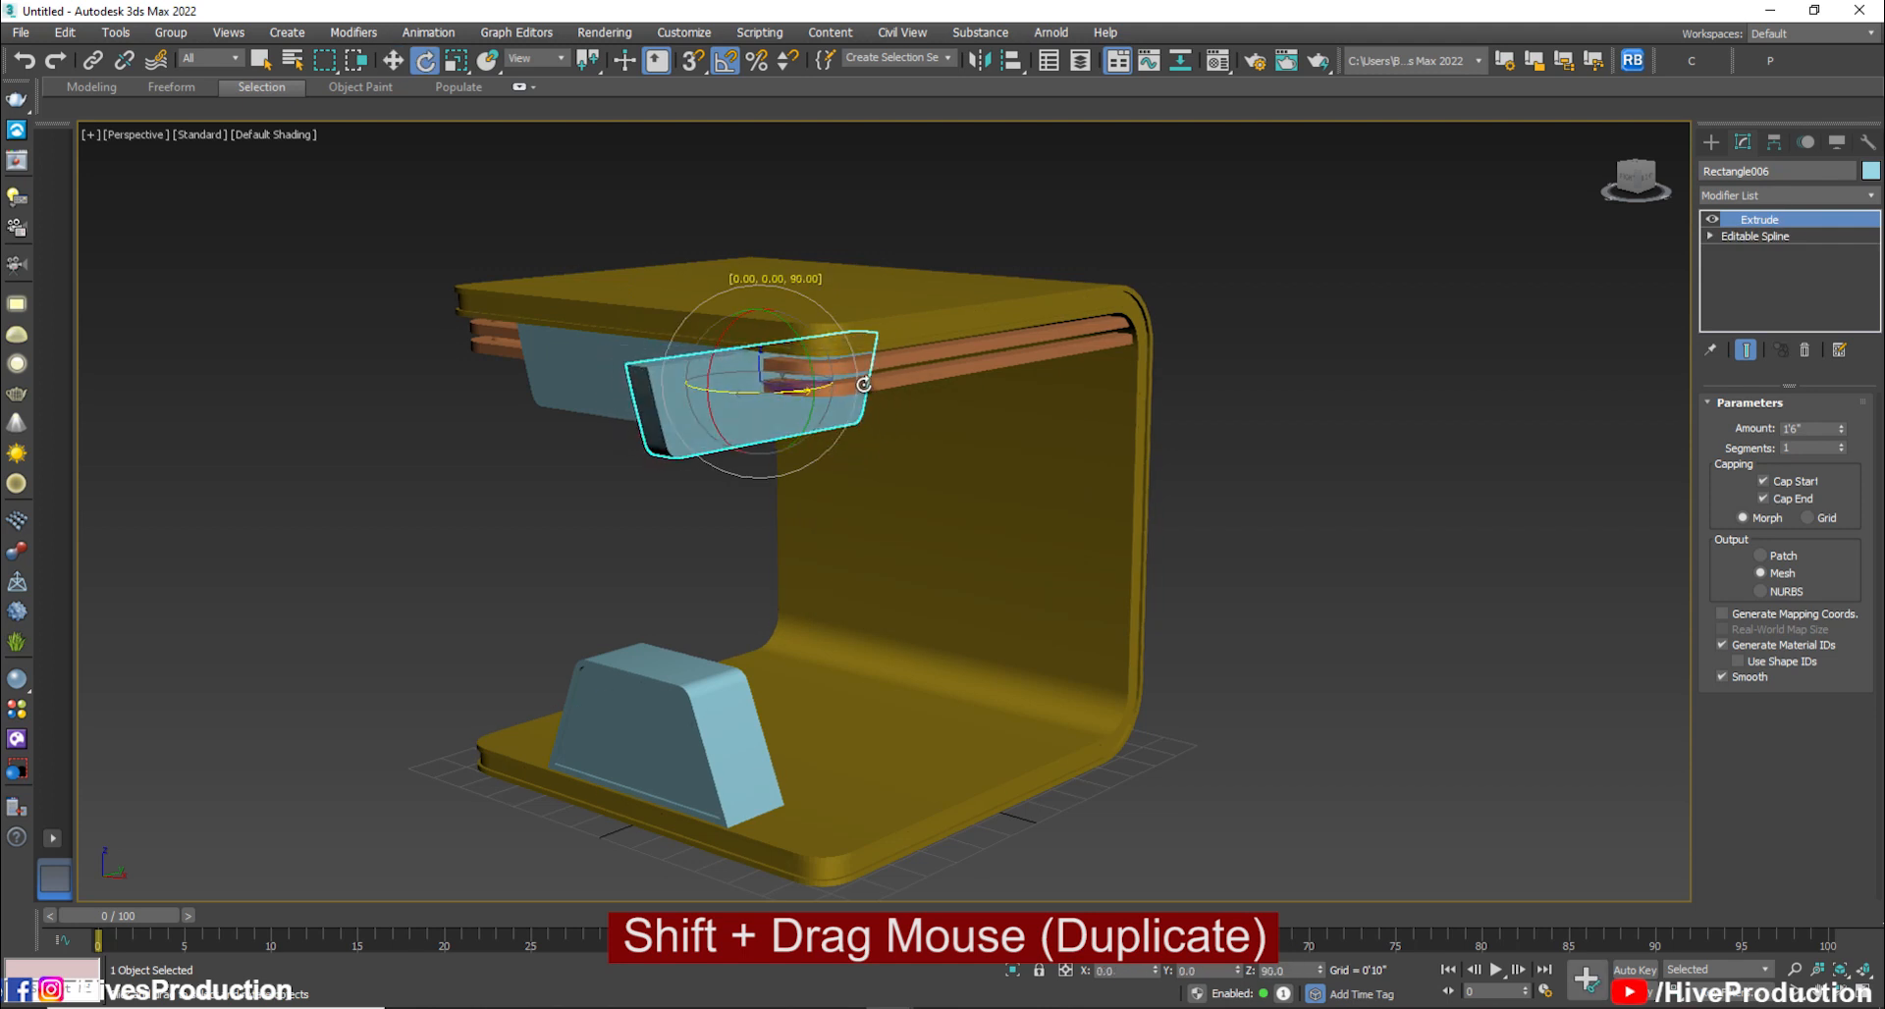
Move the rotated copy flush against the body's right side edge in the Top view
key("t")
middle_click_drag(872, 616, 763, 658)
key("w")
left_click_drag(850, 629, 950, 235)
middle_click_drag(948, 238, 931, 549)
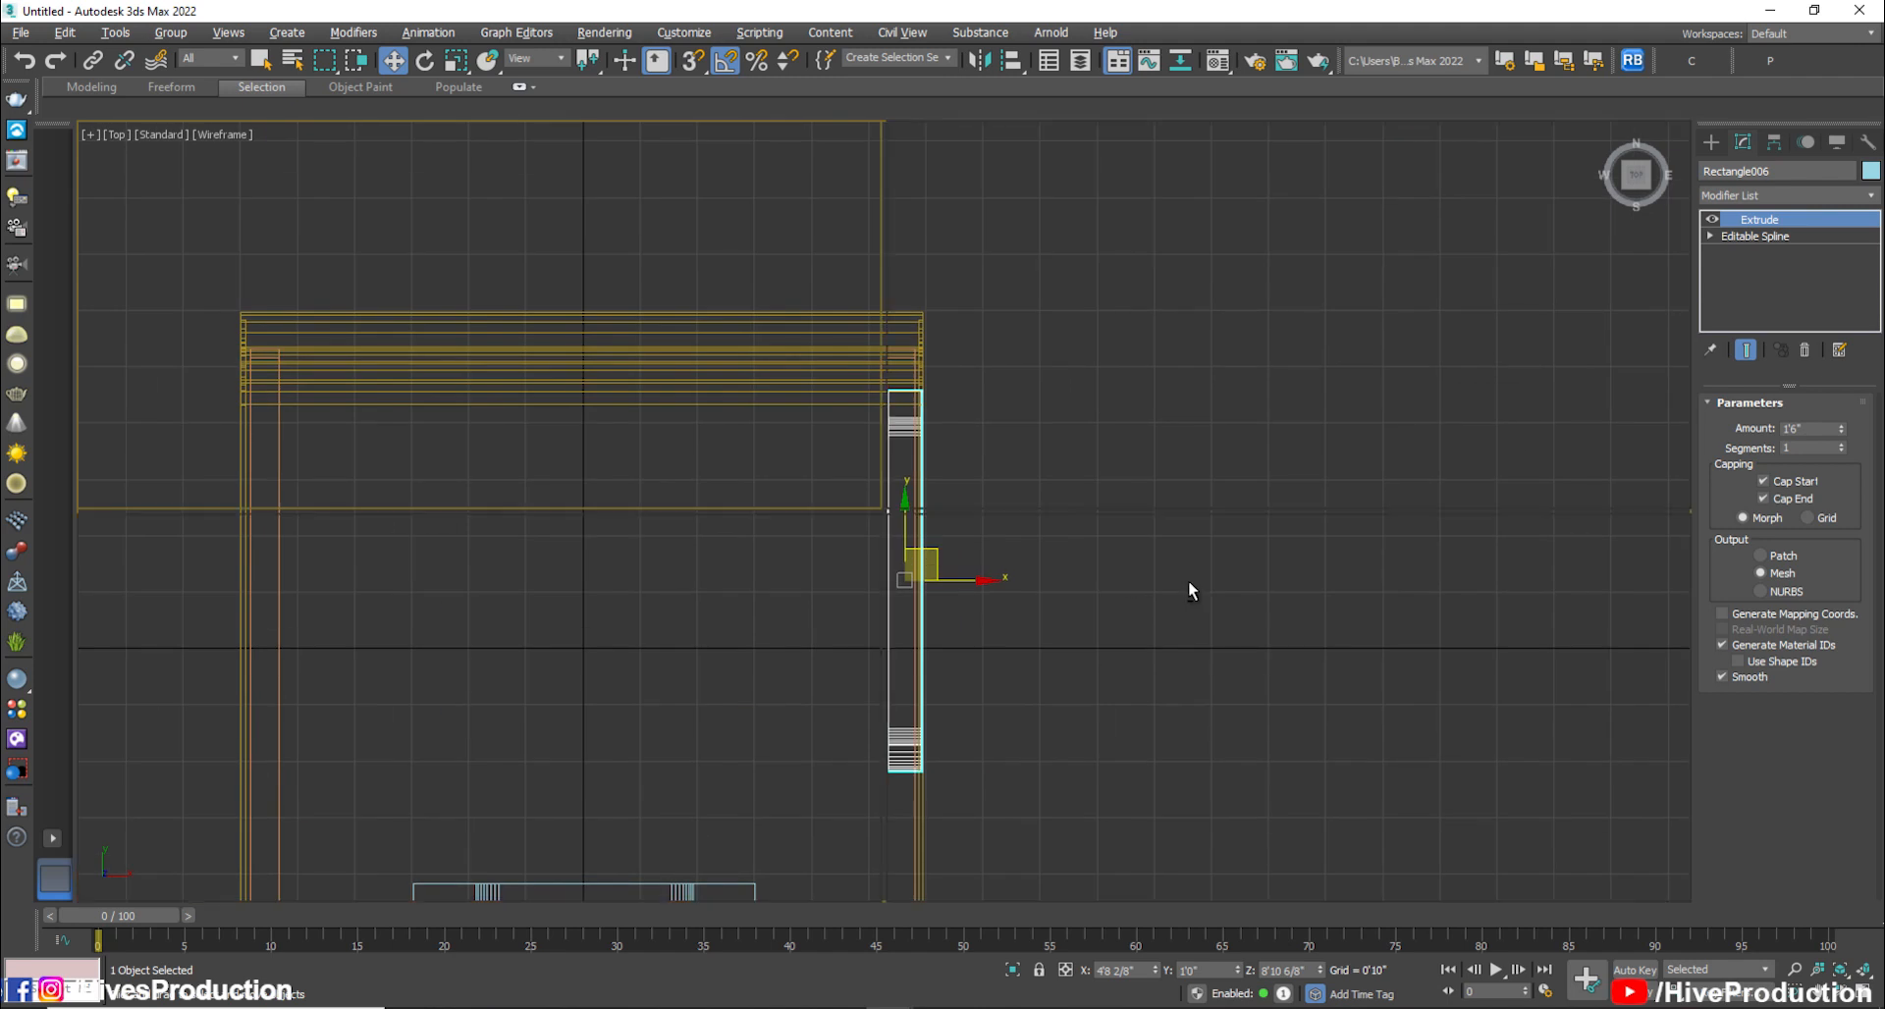
Center the side block along the depth of the top panel in the Left view
key("p")
mouse_move(1170, 611)
middle_mouse_down("alt")
mouse_move(1044, 605)
mouse_move(1040, 660)
middle_mouse_up("alt")
key("l")
scroll(592, 755, "down", 7)
middle_click_drag(566, 758, 1051, 475)
left_click_drag(934, 415, 980, 423)
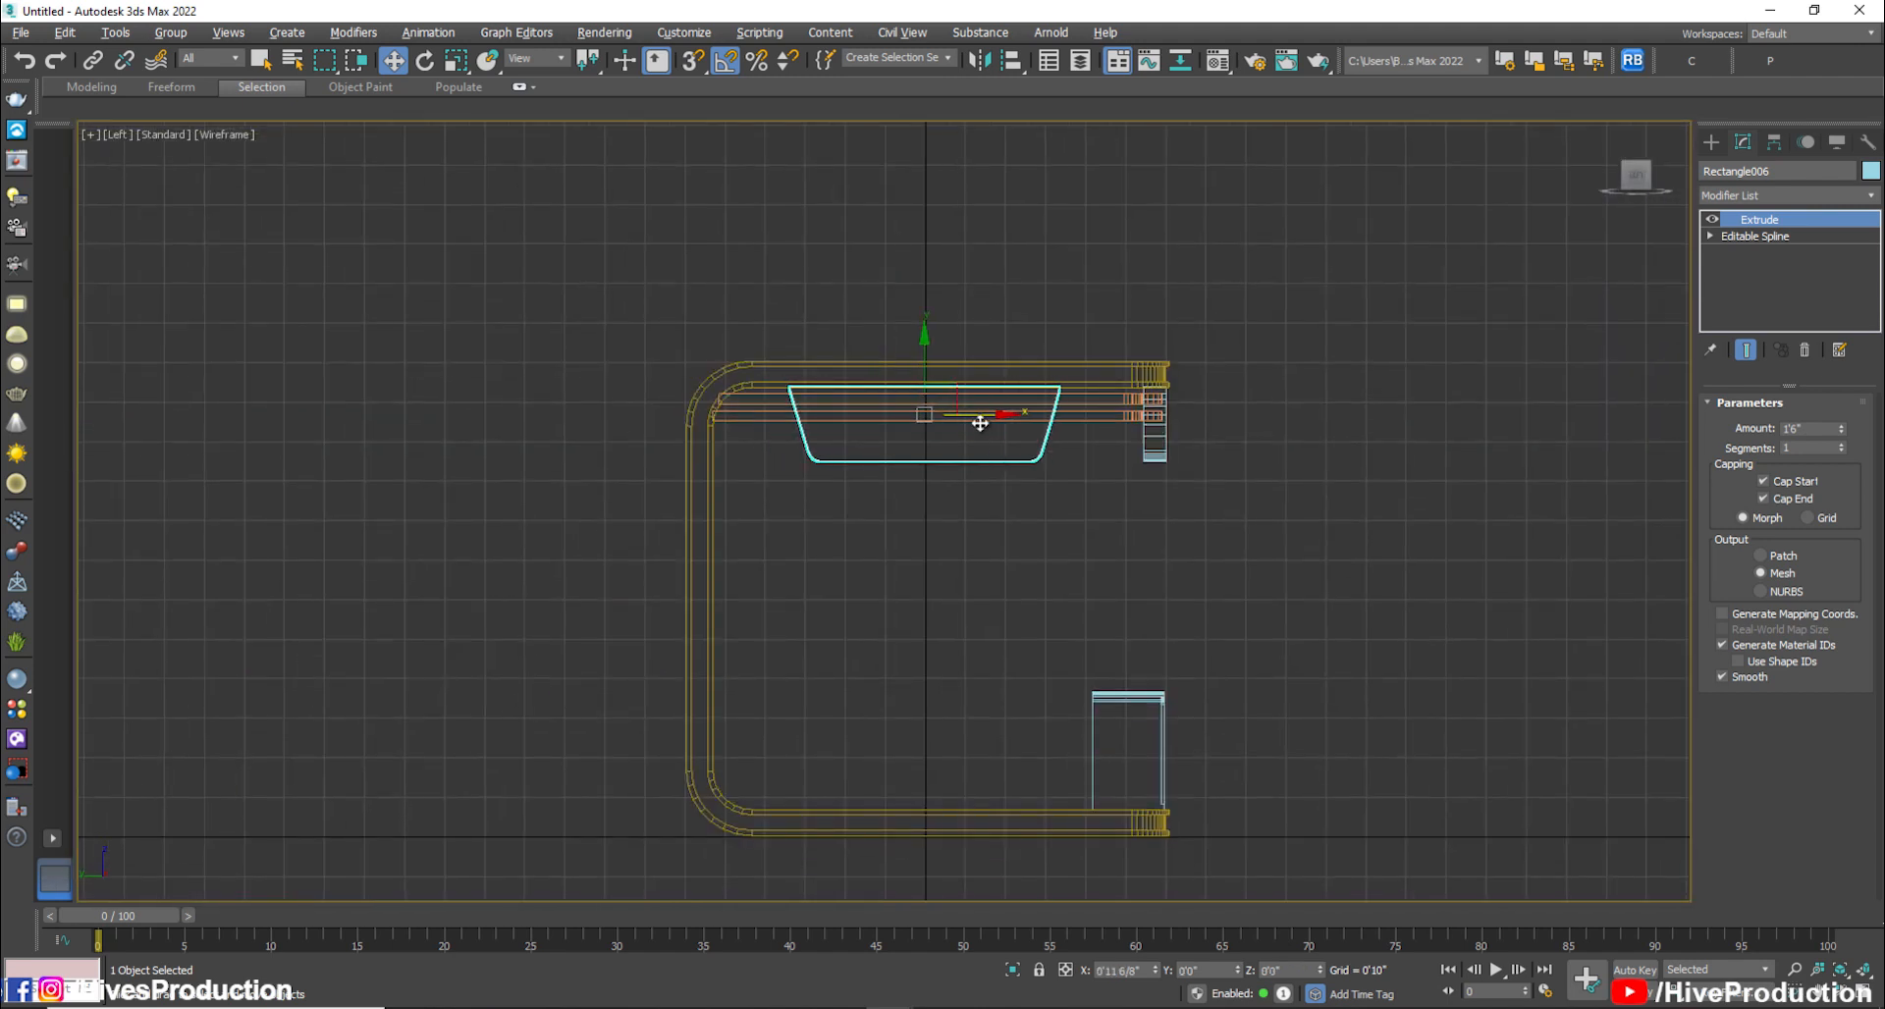
left_click(1341, 644)
Duplicate the side block and align the copy flush with the body's opposite side edge in the Front view
left_click(986, 461)
key("alt+w")
middle_click(1363, 672)
key("alt+w")
middle_click_drag(1364, 672, 1313, 672, "alt")
middle_click_drag(873, 566, 1099, 633)
left_click_drag(1178, 391, 806, 402, "shift")
left_click(918, 594)
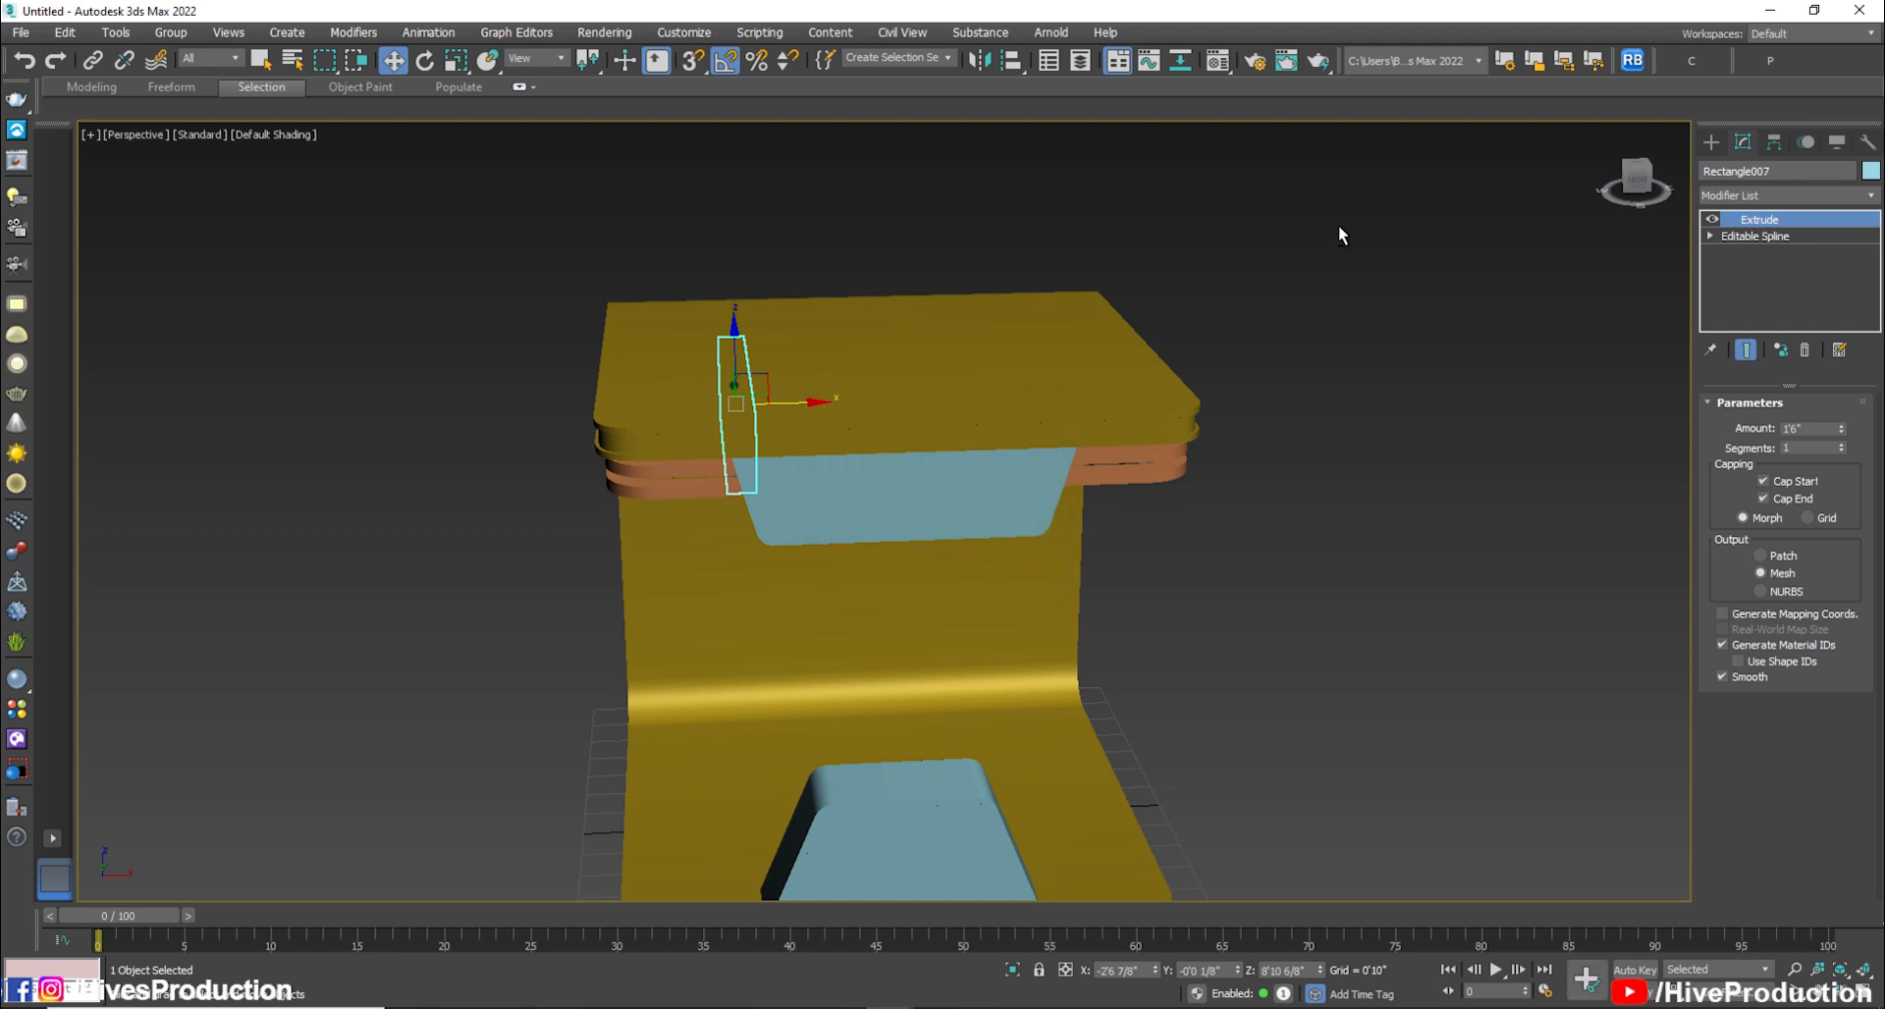
key("f")
left_click_drag(866, 439, 658, 439)
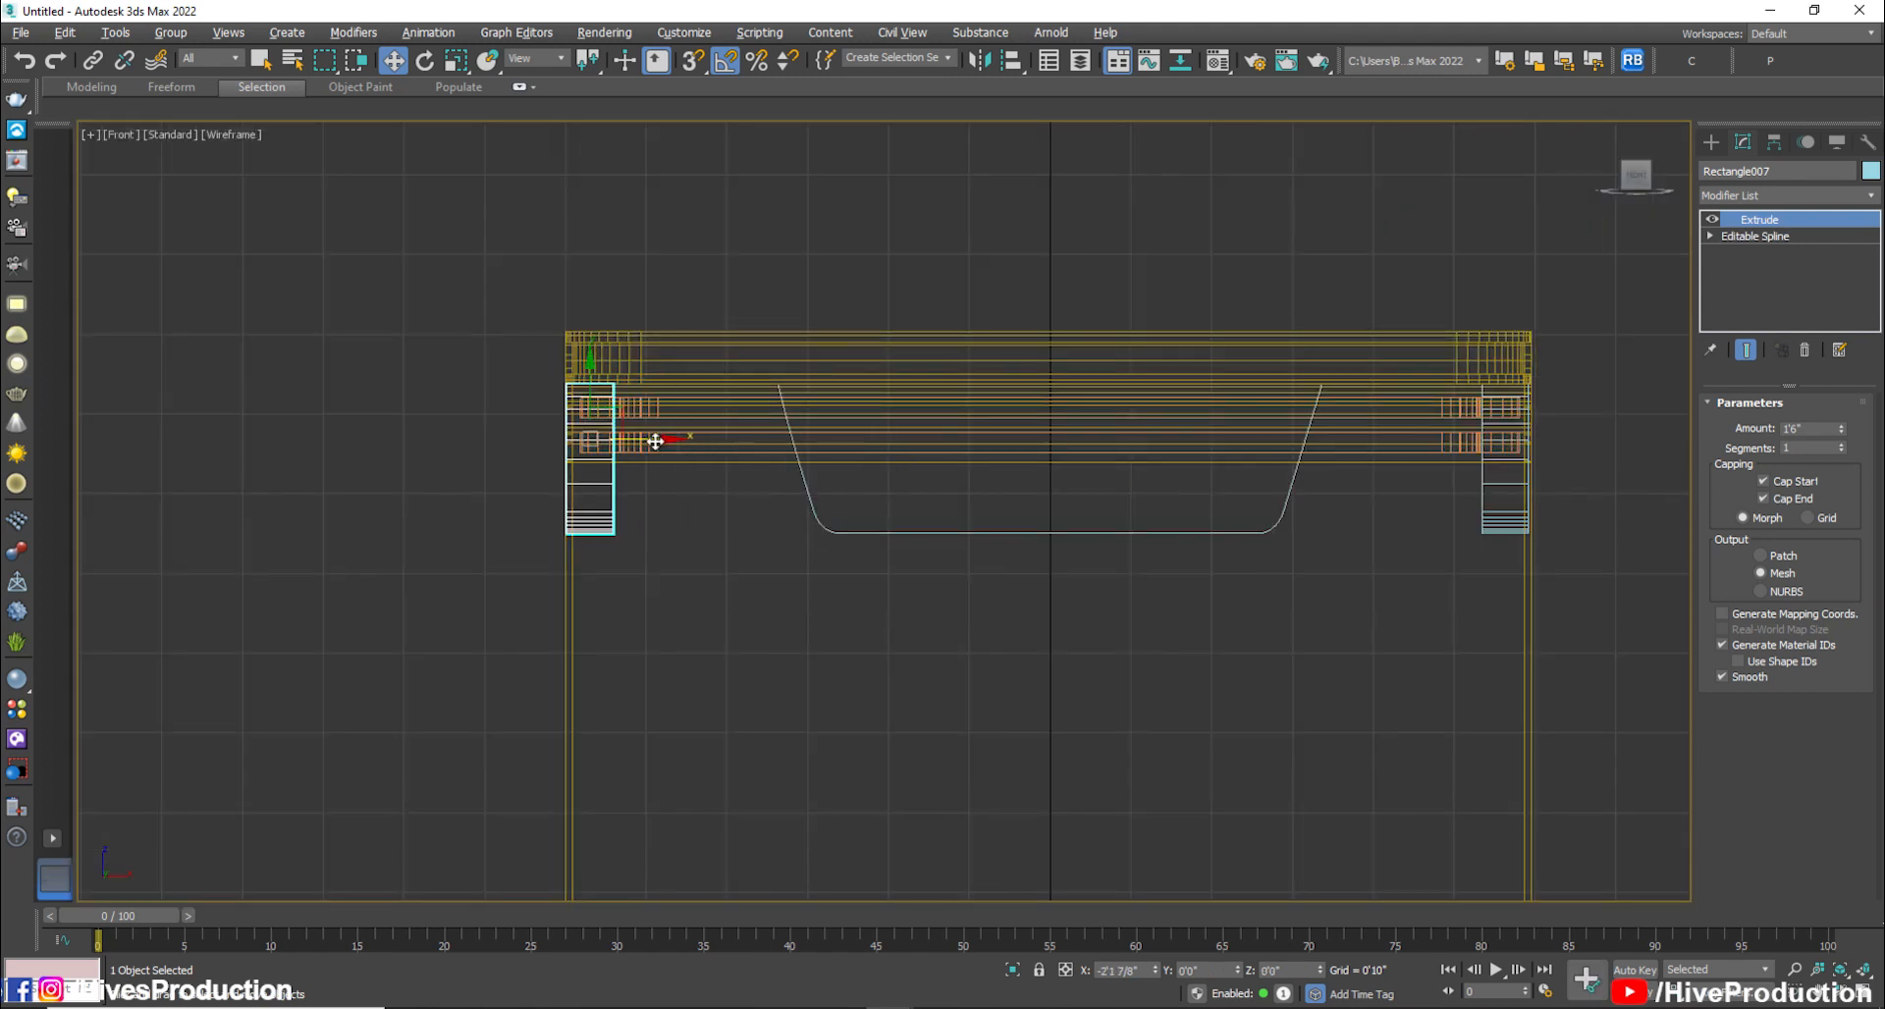
left_click(1369, 732)
Draw a rectangle inside the body's opening in the Left view with length 4'0" and width 2'0"
key("p")
scroll(1468, 754, "down", 3)
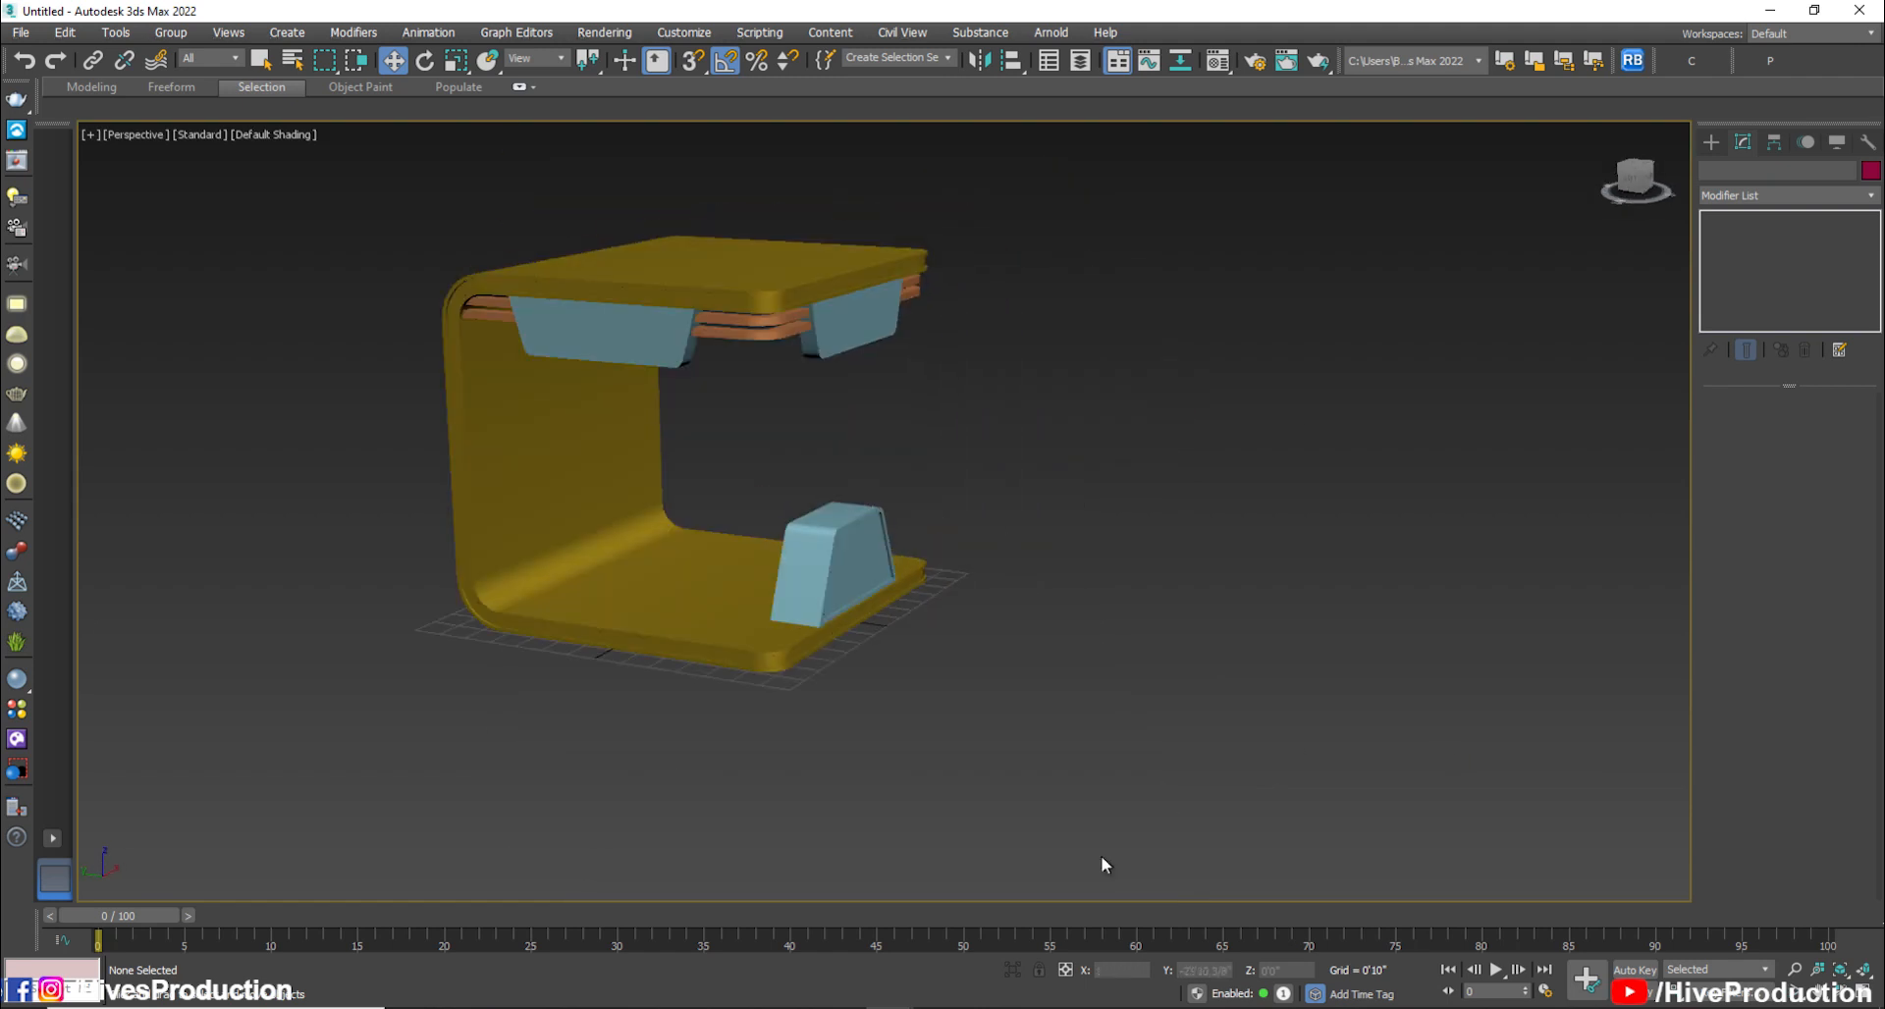
middle_click_drag(910, 629, 876, 627, "alt")
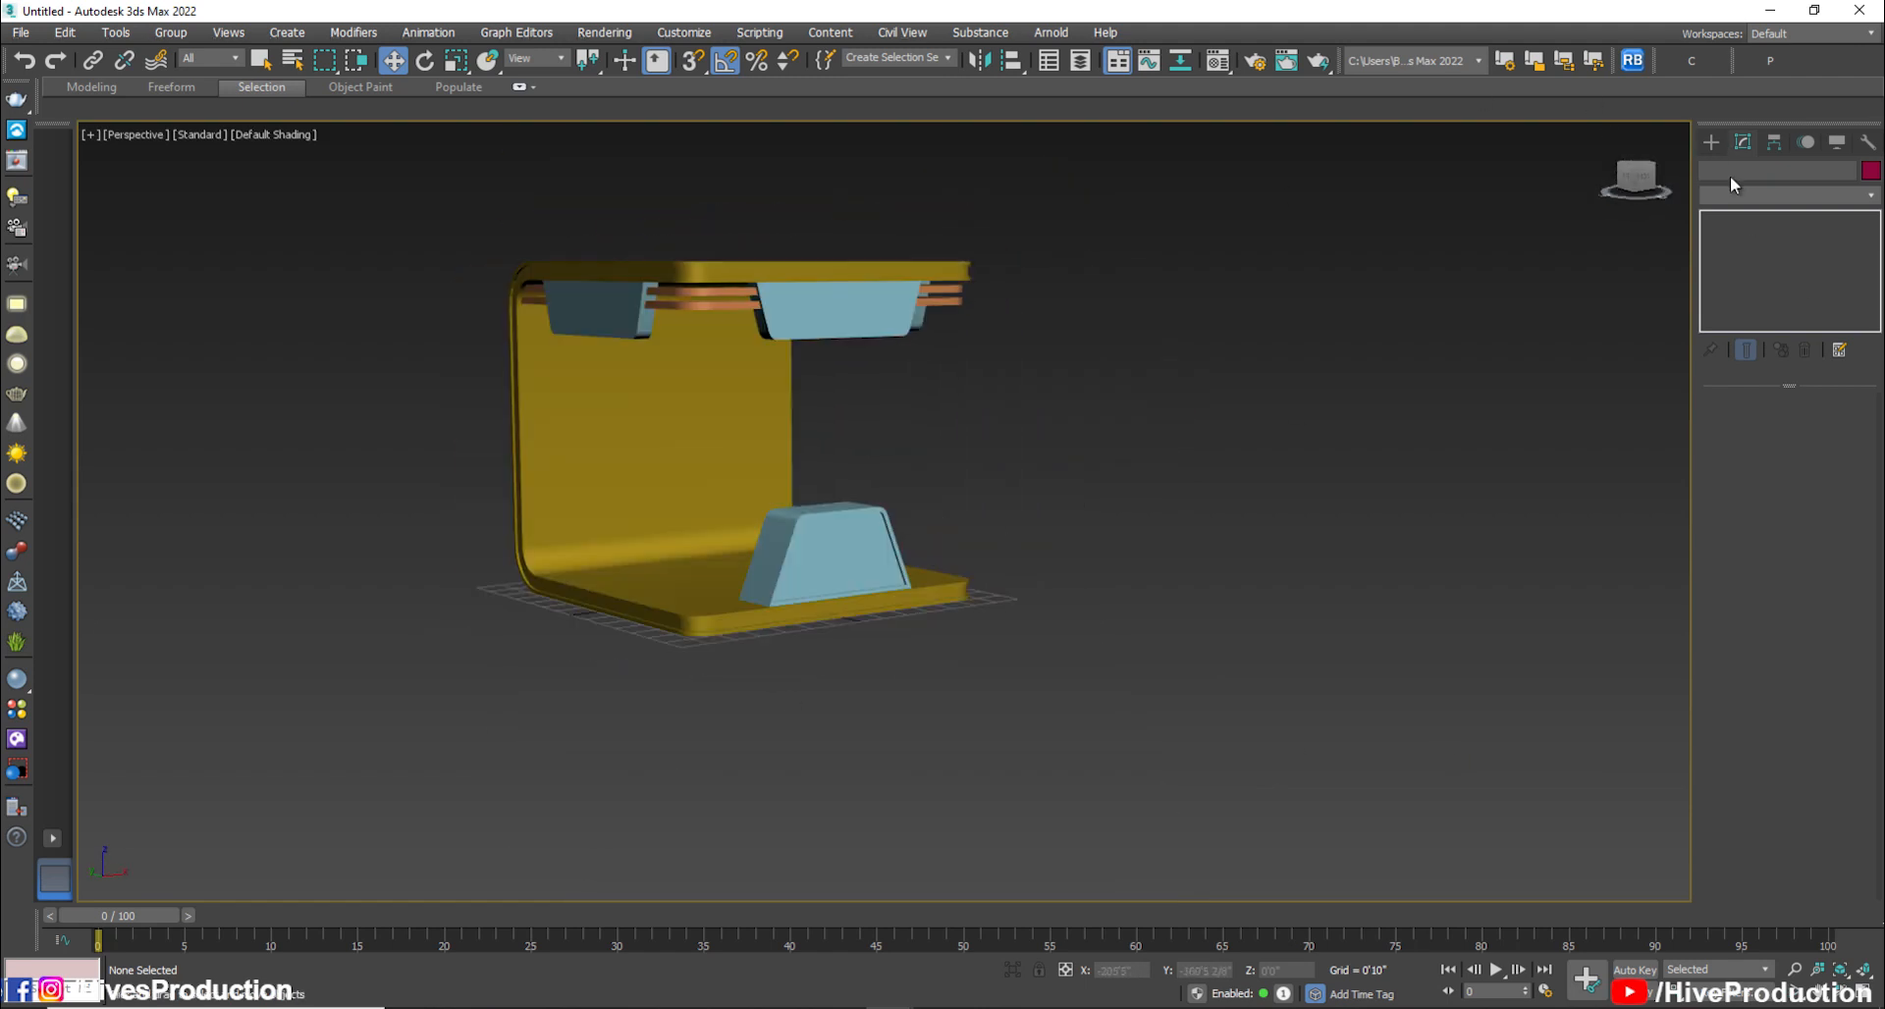
left_click(1711, 143)
key("alt+w")
right_click(504, 636)
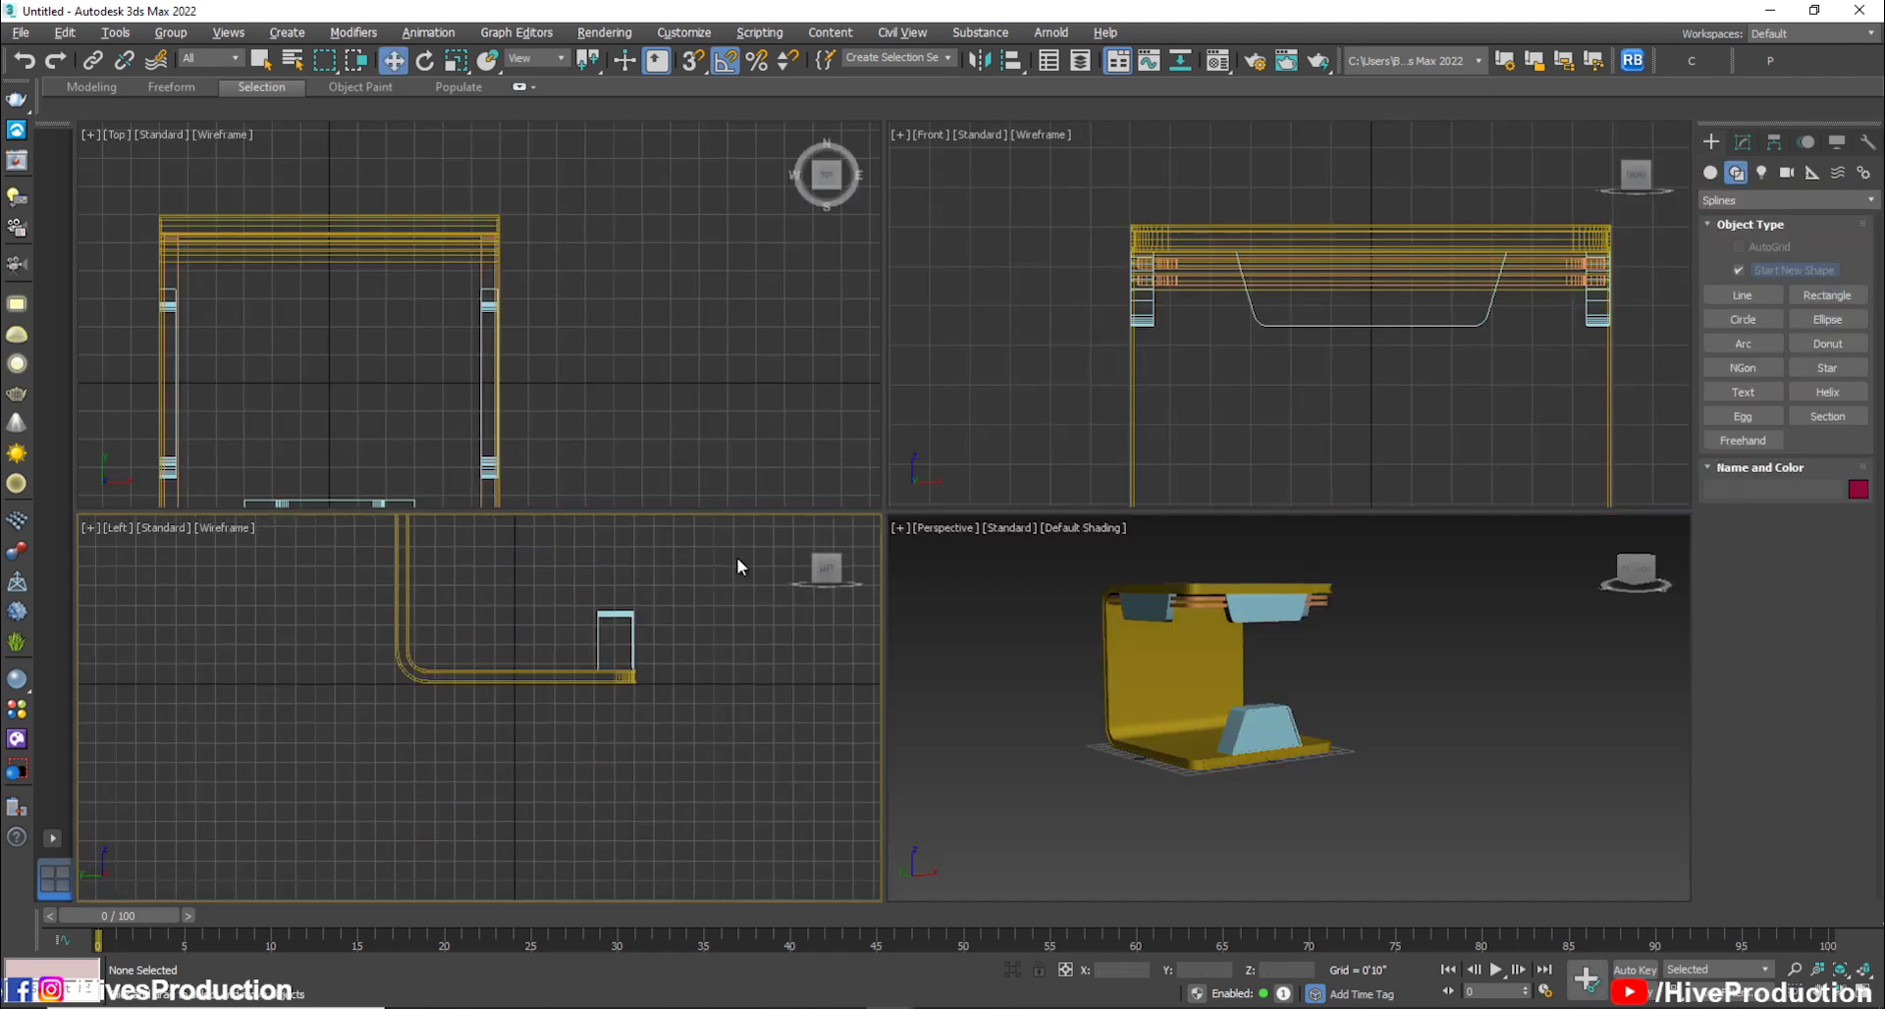
left_click(1818, 307)
left_click_drag(511, 670, 572, 760)
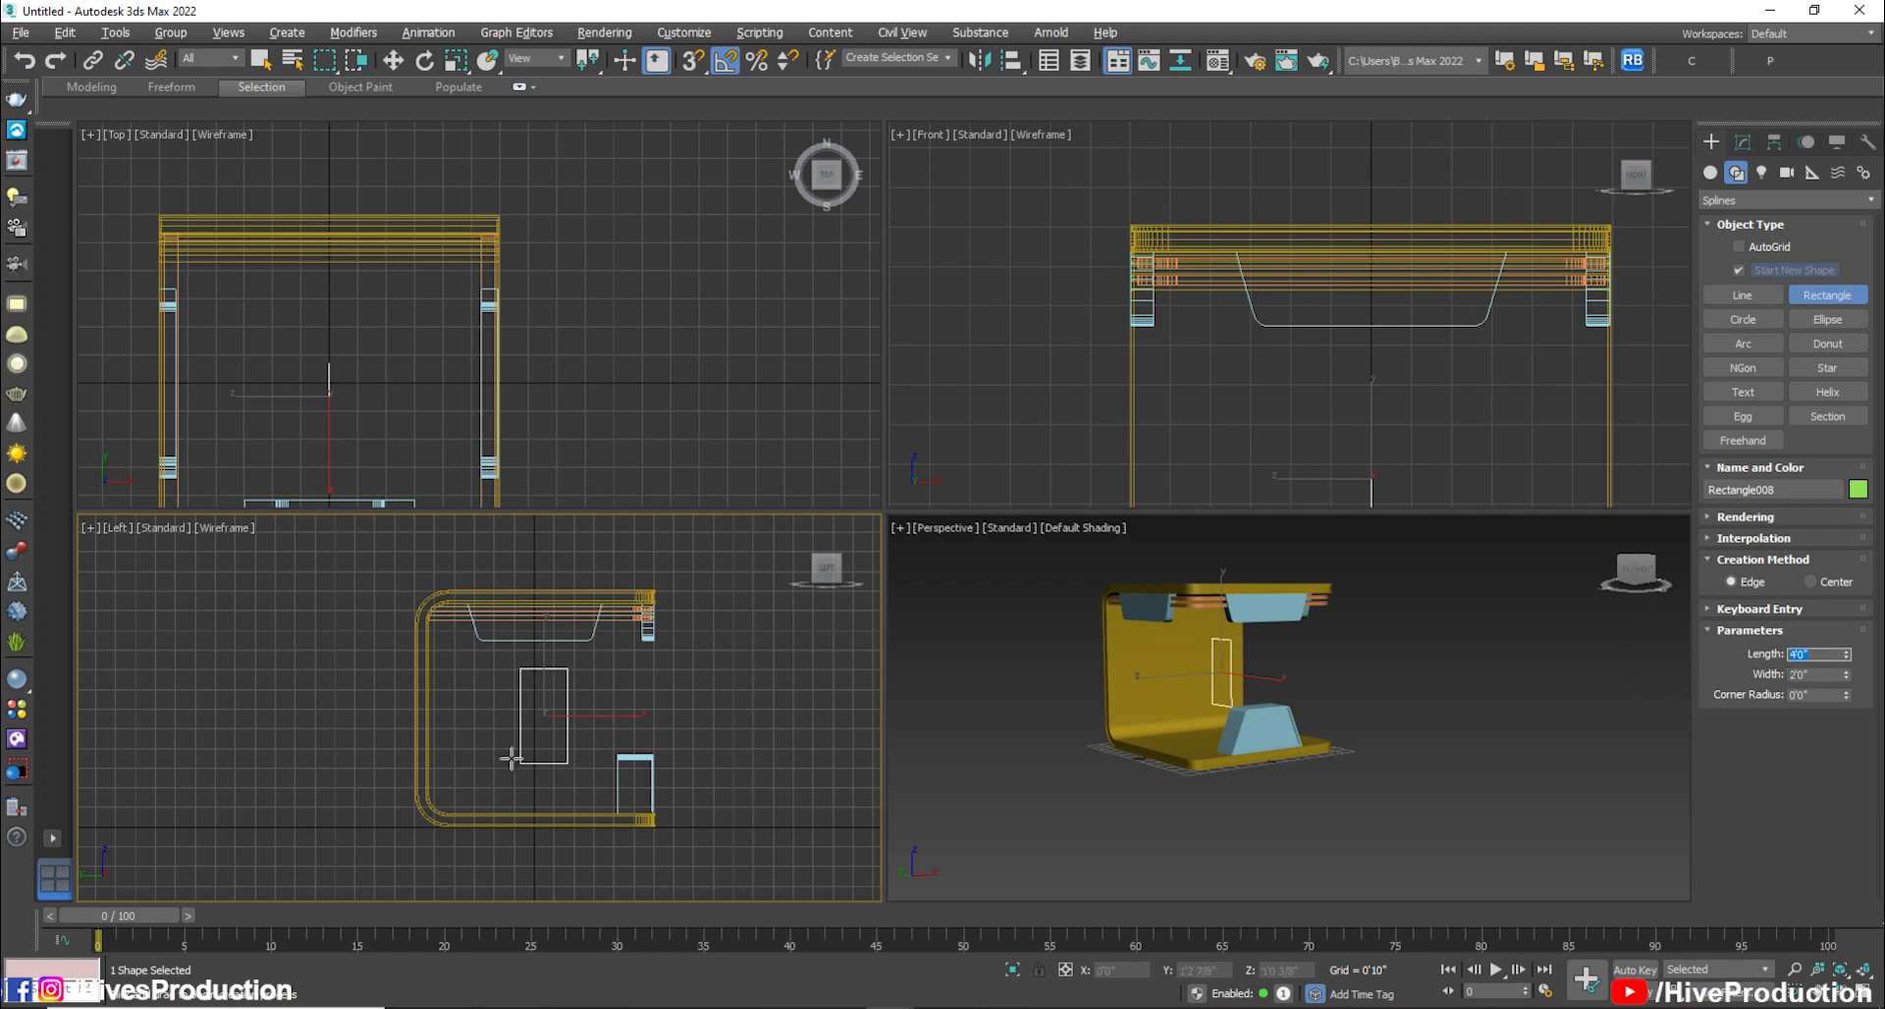
right_click(511, 830)
Center the rectangle horizontally on the vertical axis in the Left view and convert it to an editable spline
key("alt+w")
middle_click_drag(865, 605, 929, 533)
left_click_drag(1140, 459, 1118, 459)
right_click(1089, 432)
mouse_move(1257, 618)
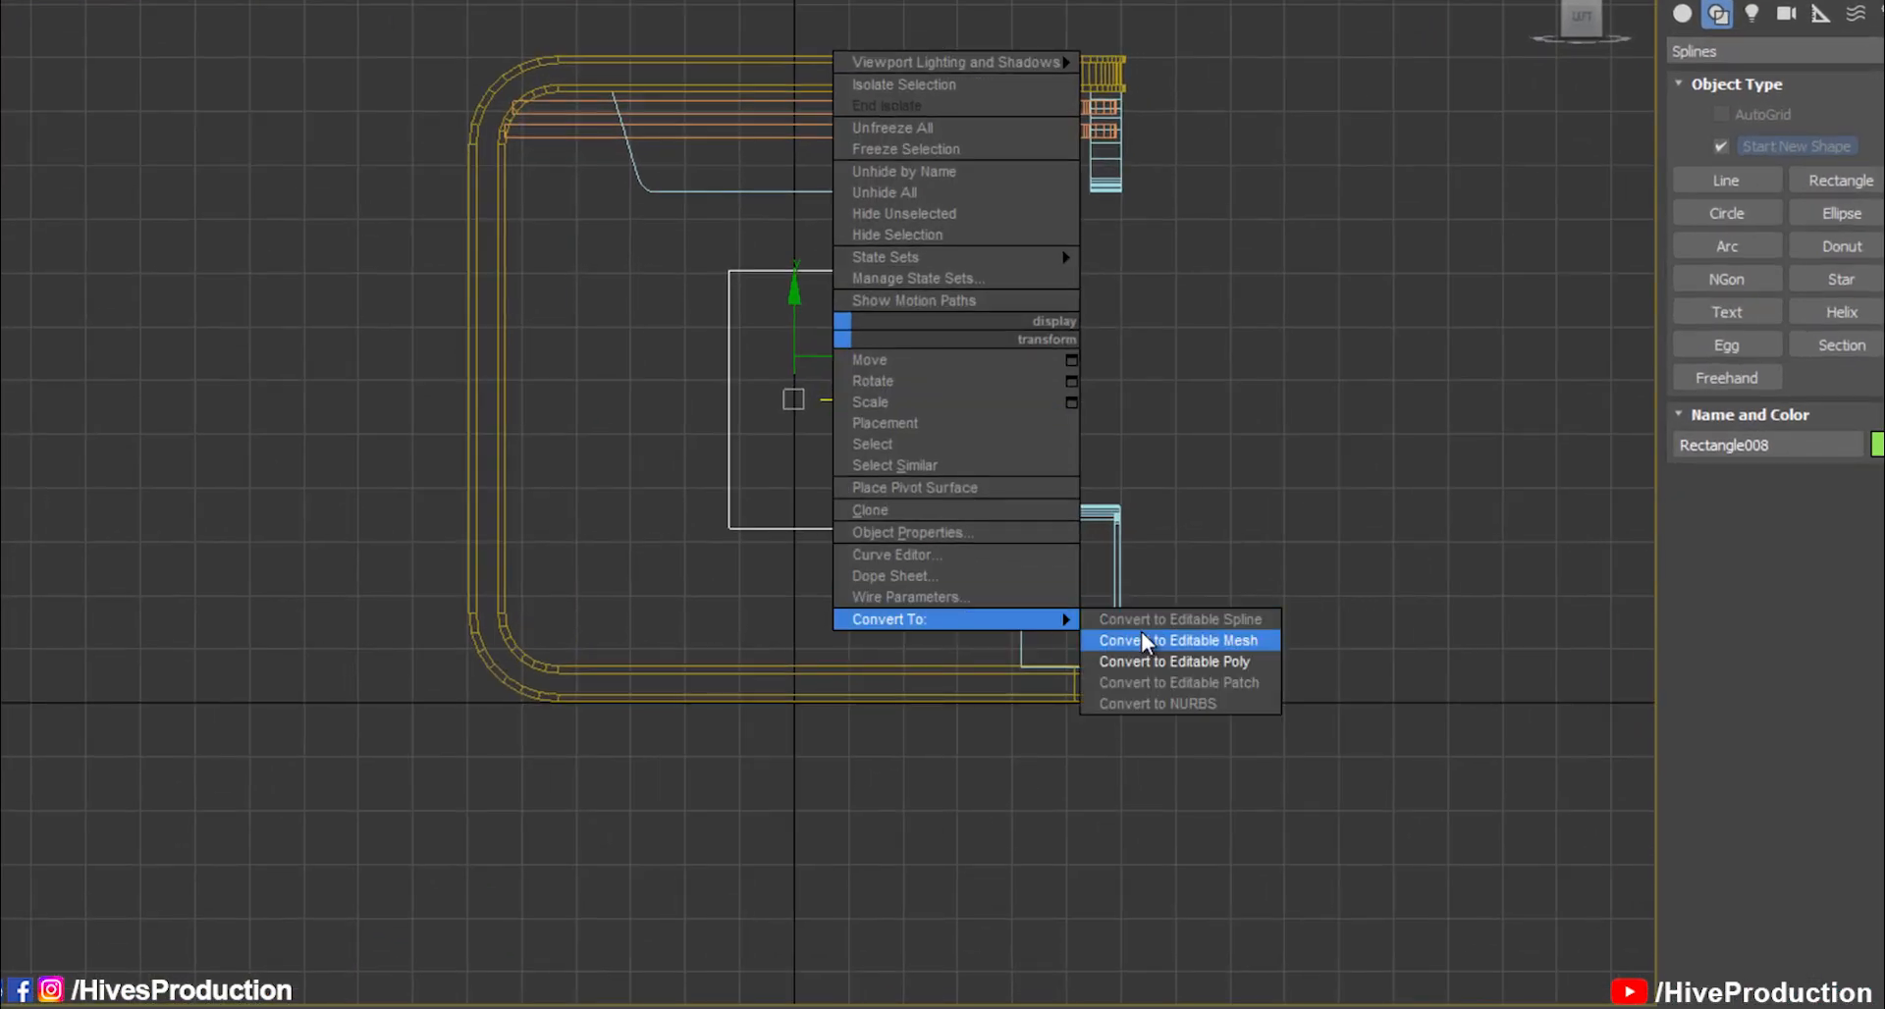
left_click(1140, 619)
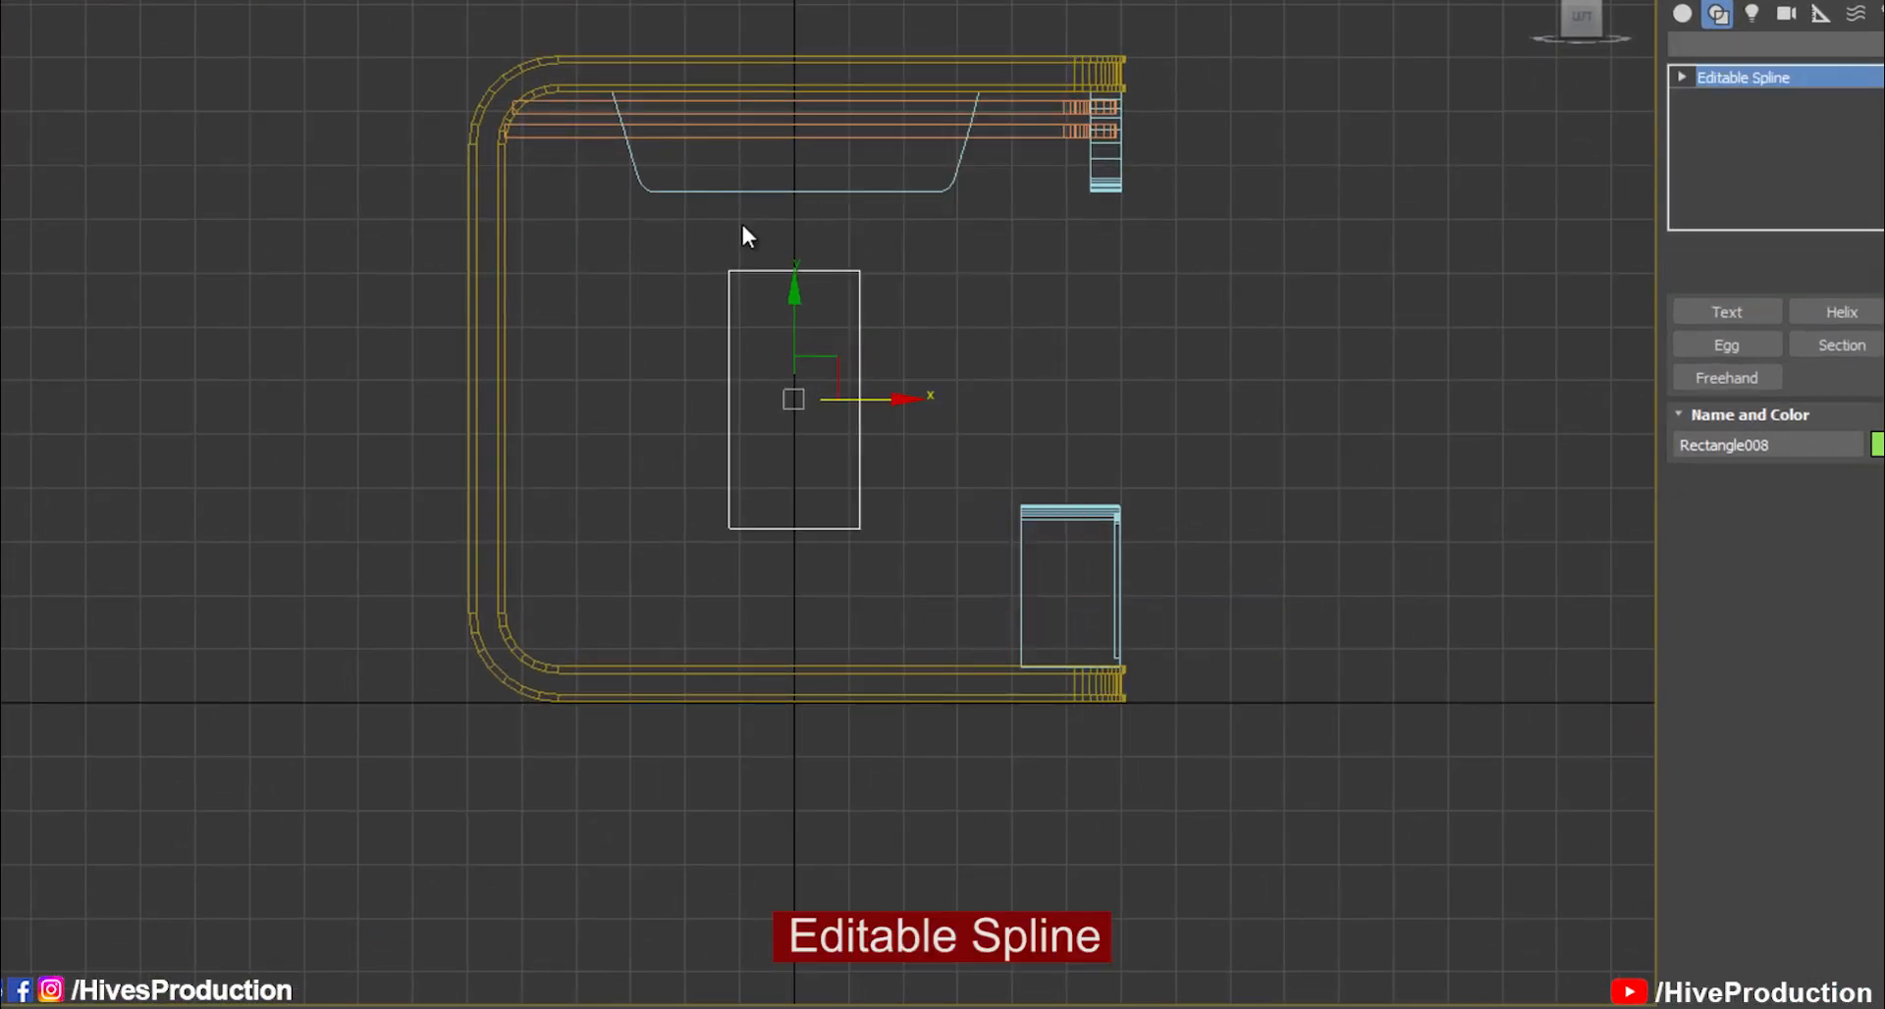
Select all vertices of the rectangle and fillet its four corners
left_click_drag(675, 225, 795, 315)
left_click_drag(699, 280, 698, 261)
key("1")
key("ctrl+a")
scroll(1736, 805, "down", 10)
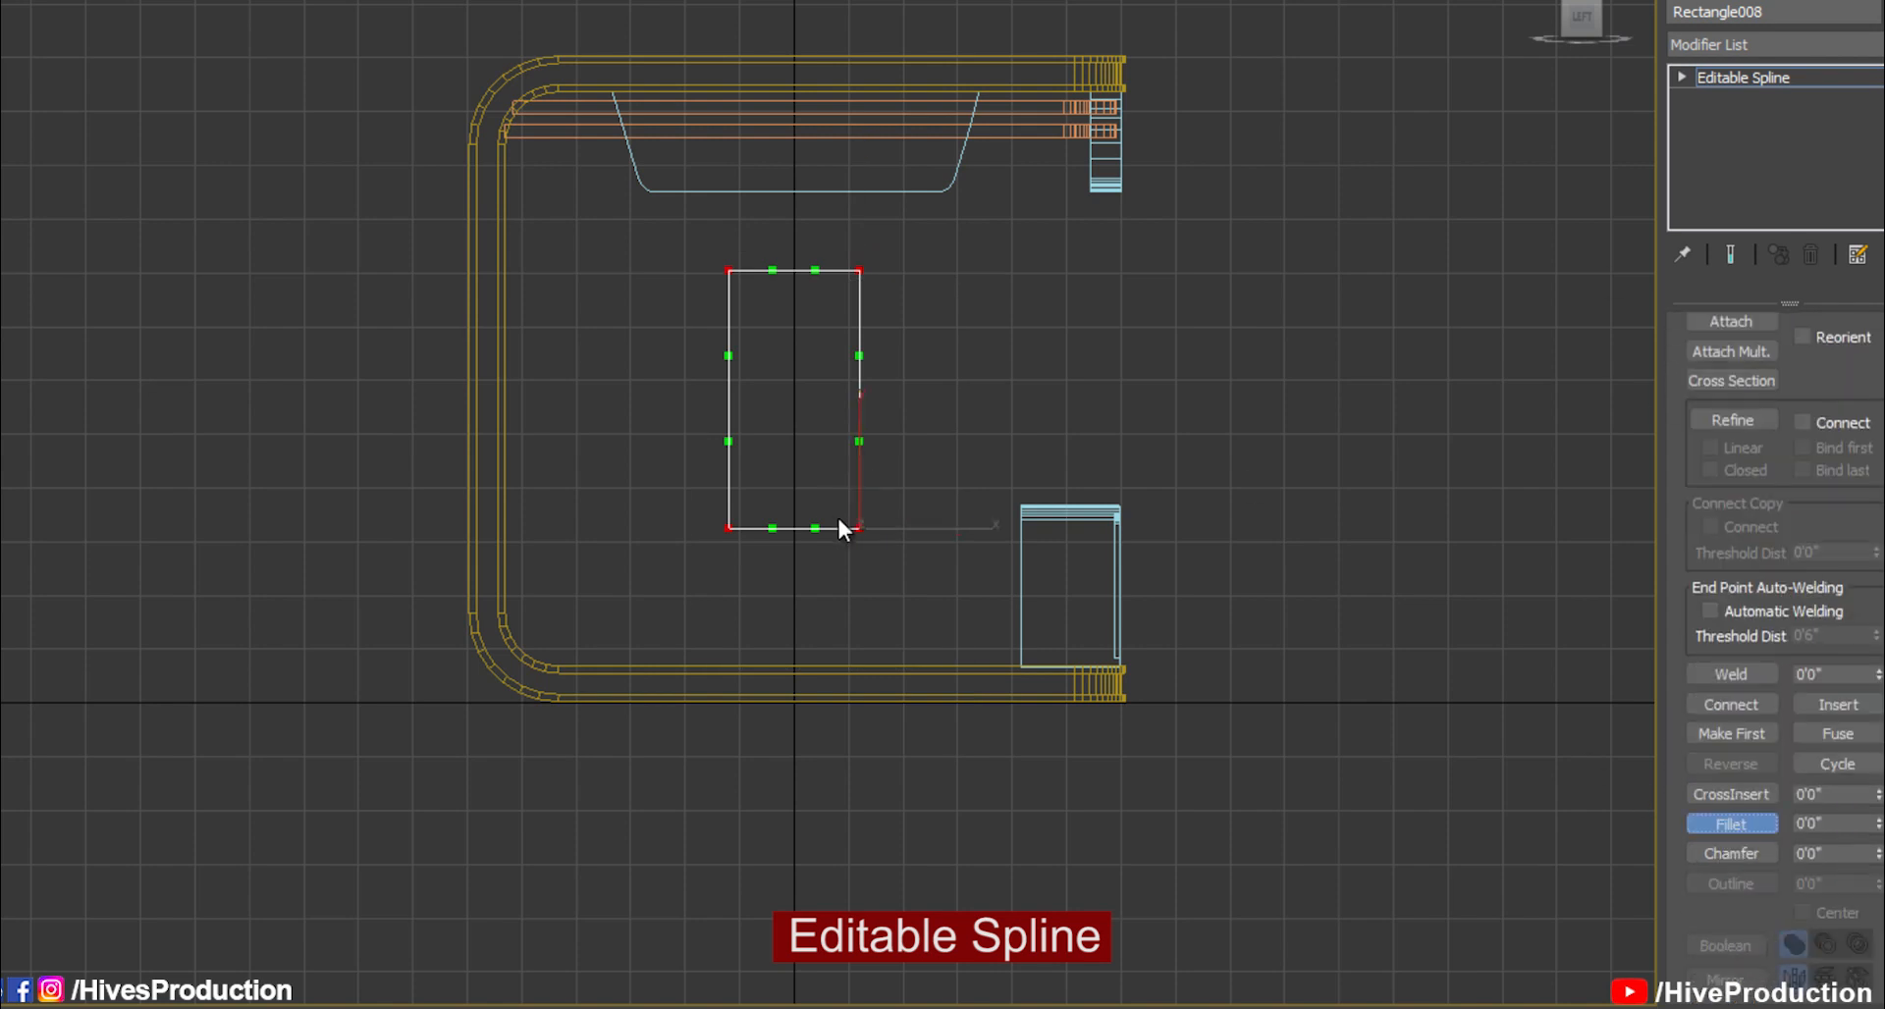
left_click_drag(859, 527, 864, 508)
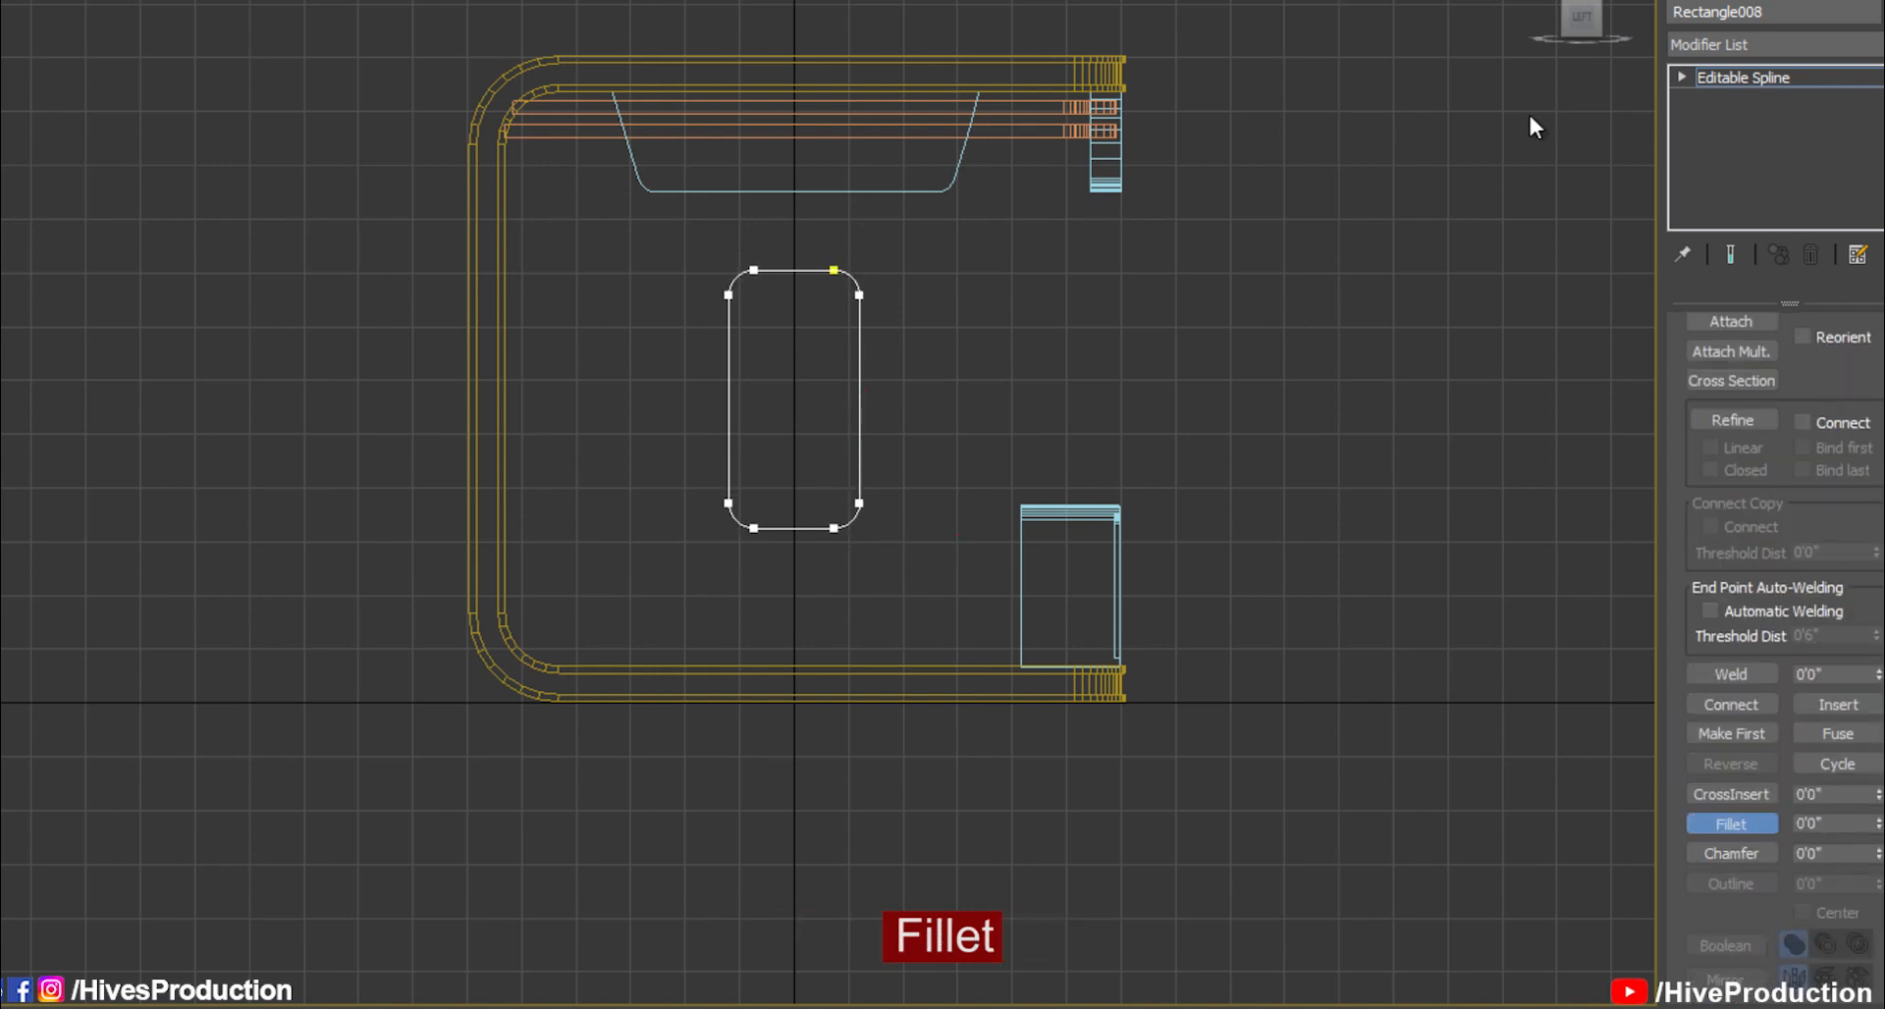
Move the rounded rectangle's right-side vertices outward to widen it and recenter the shape on the vertical axis
key("1")
key("1")
left_click(840, 273)
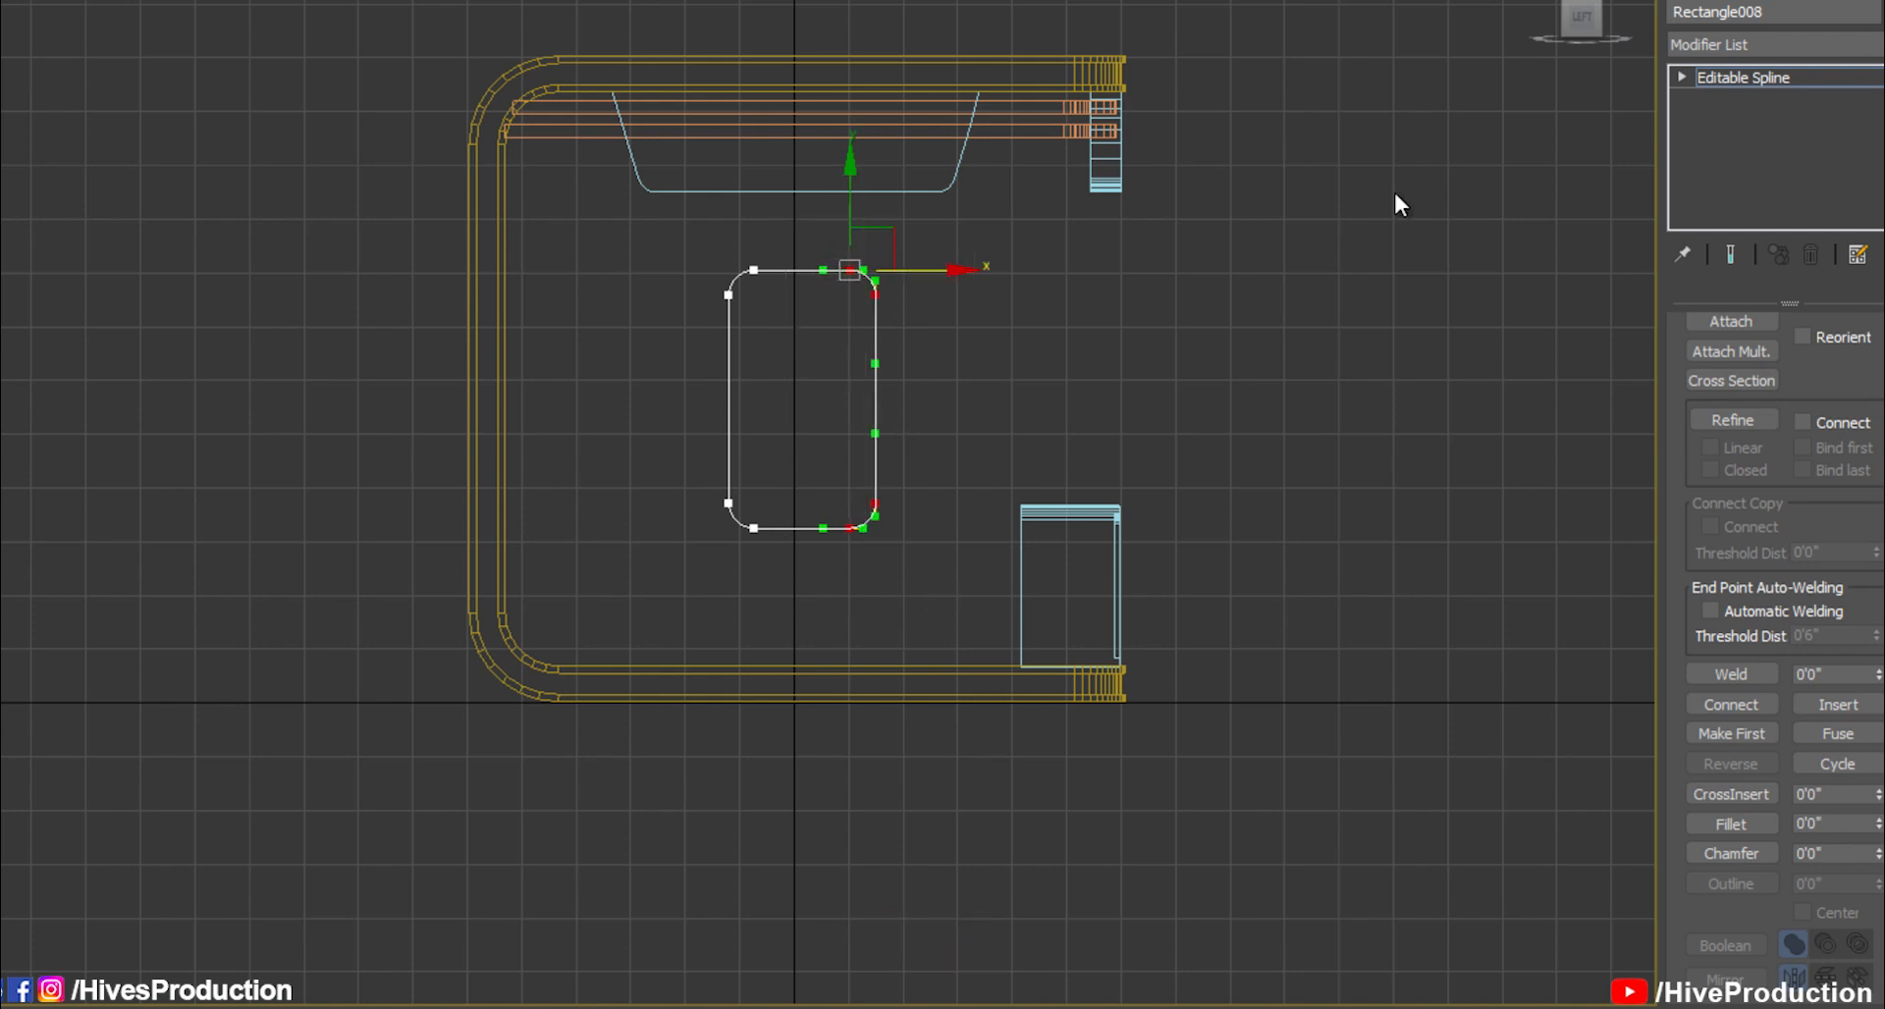
left_click(959, 411)
left_click_drag(880, 401, 871, 397)
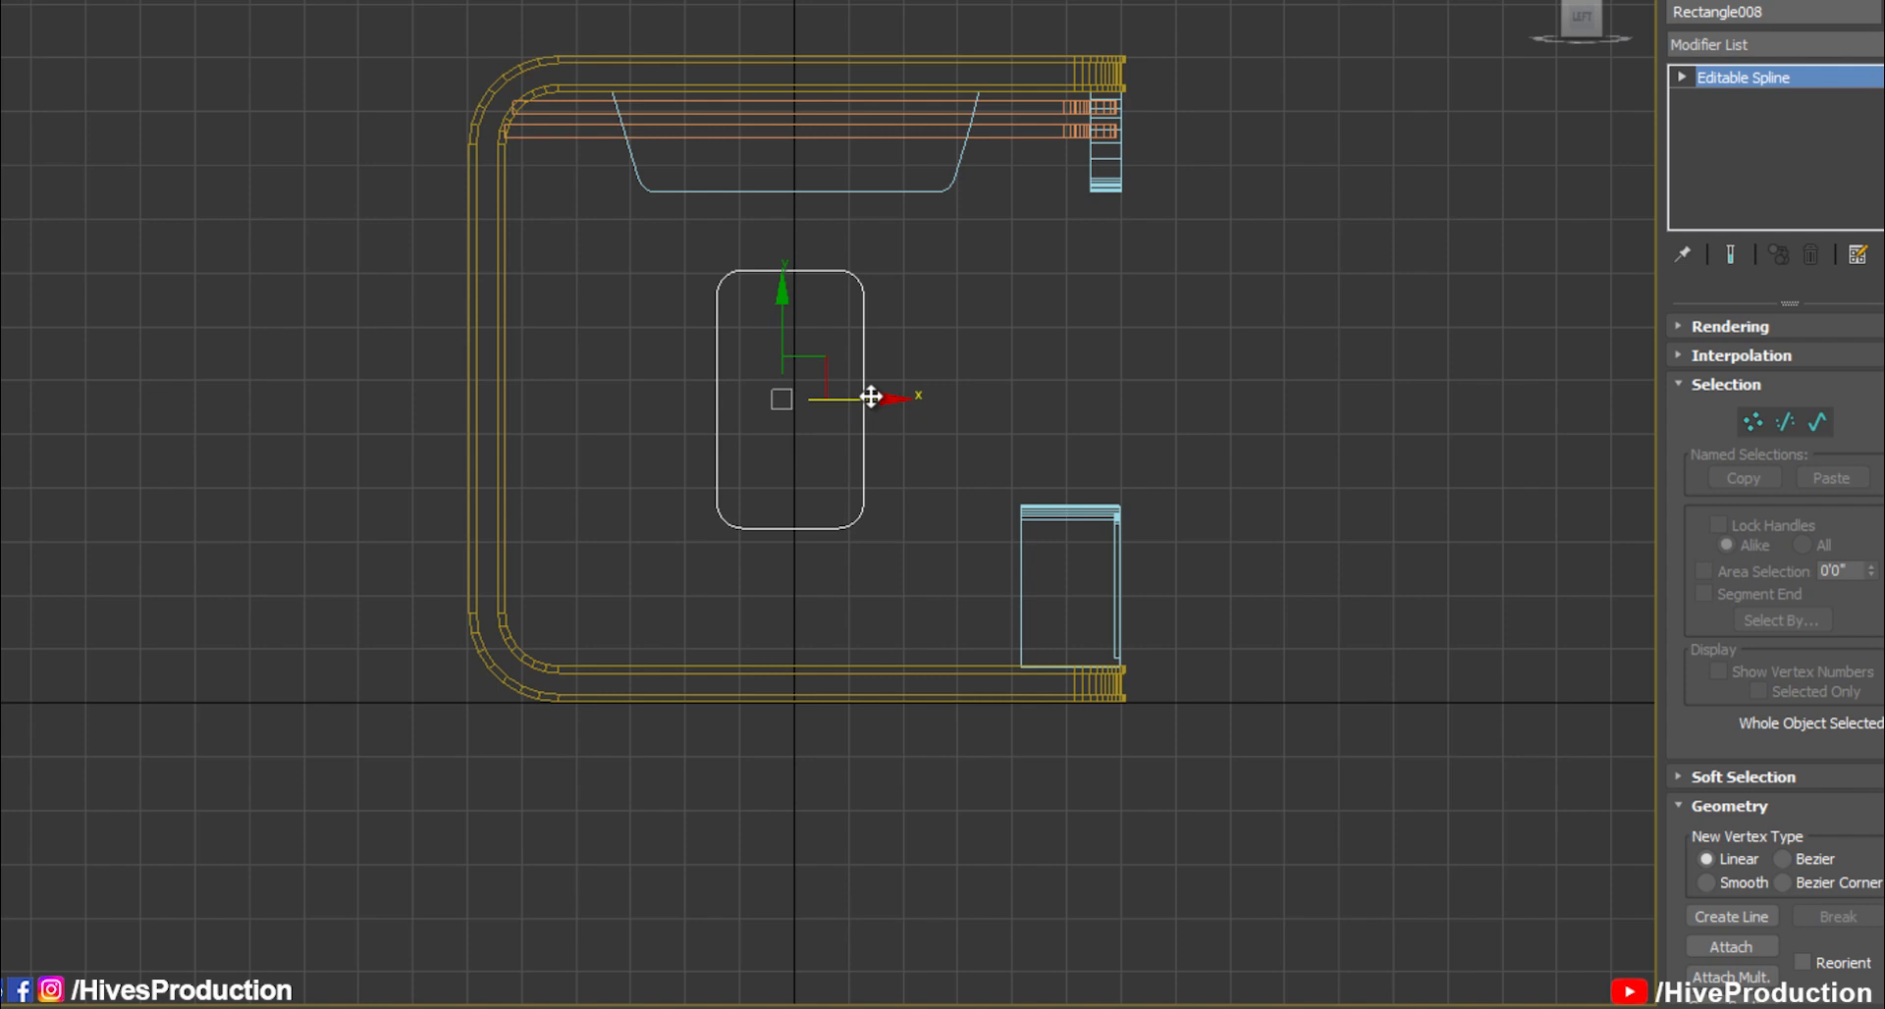
left_click(960, 400)
Extrude the rounded rectangle by 0'4 4/8" and move it flush with the body's left side in the Front view
key("alt+w")
left_click(1233, 365)
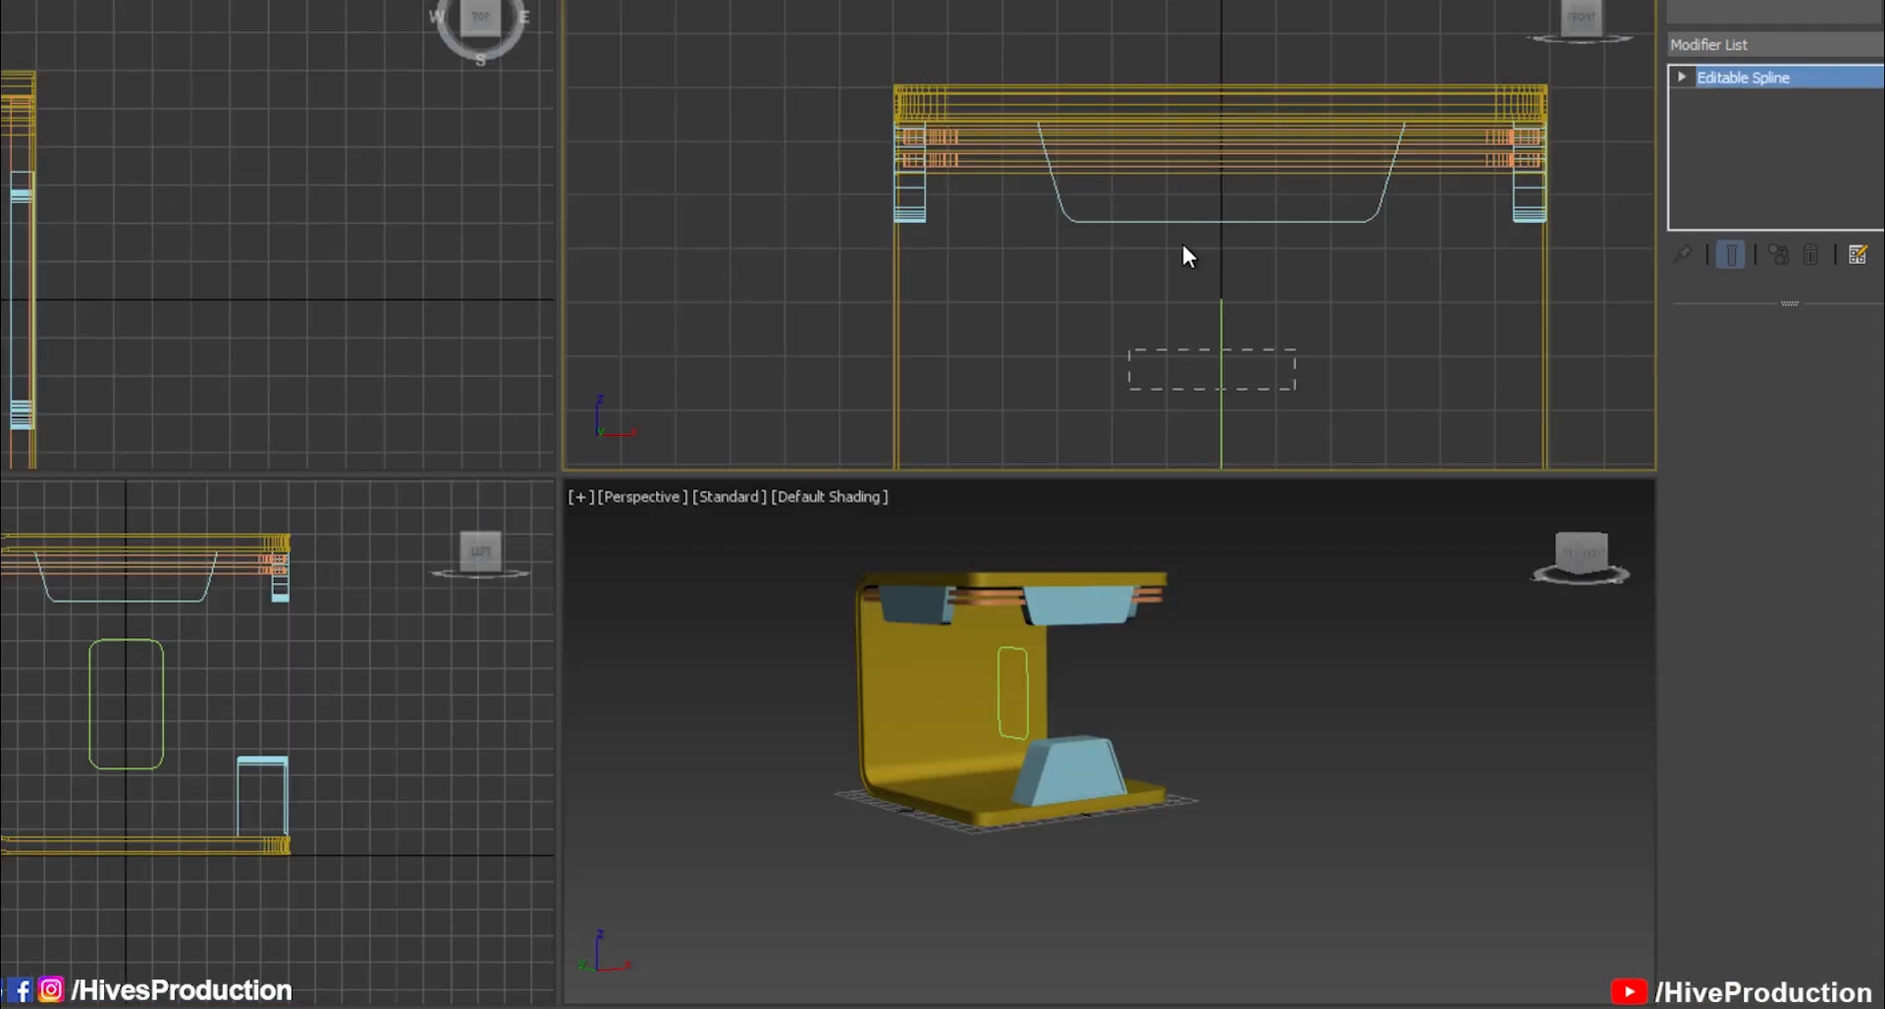
scroll(1193, 267, "down", 2)
left_click(1716, 49)
key("e")
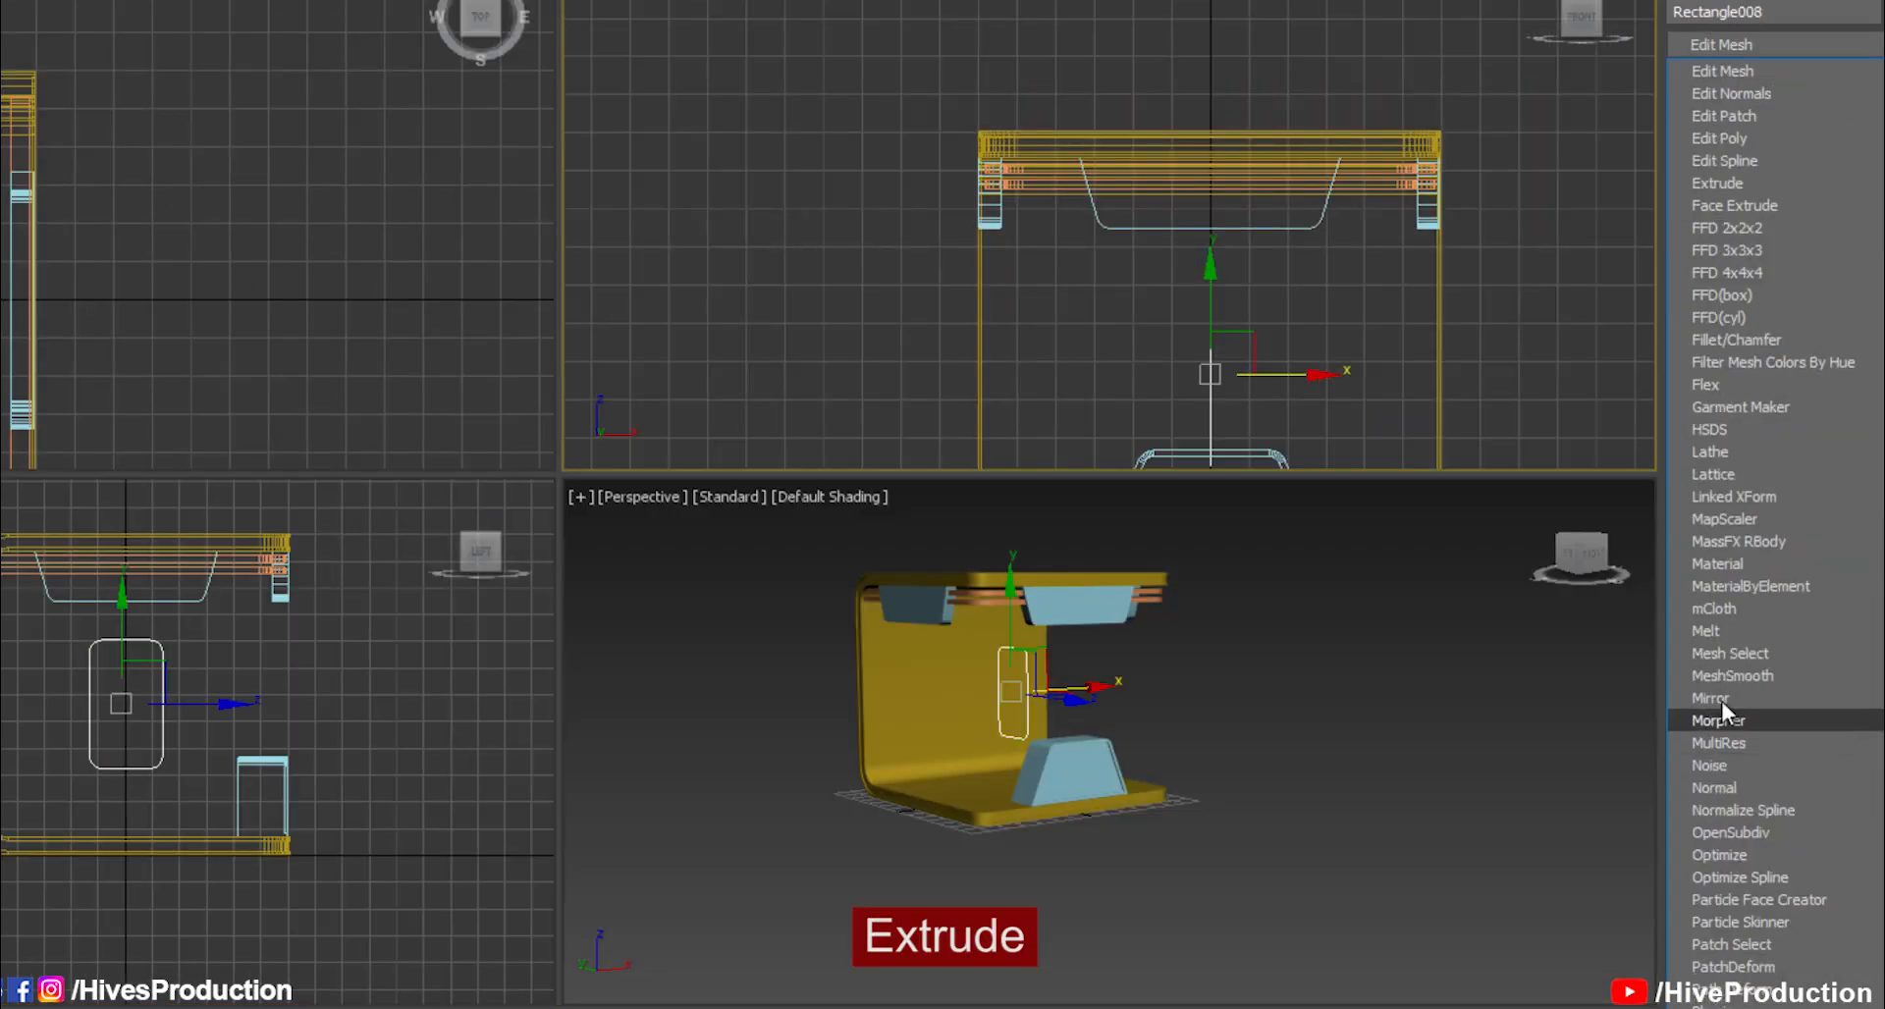
left_click(1737, 182)
middle_click_drag(1427, 358, 1351, 205)
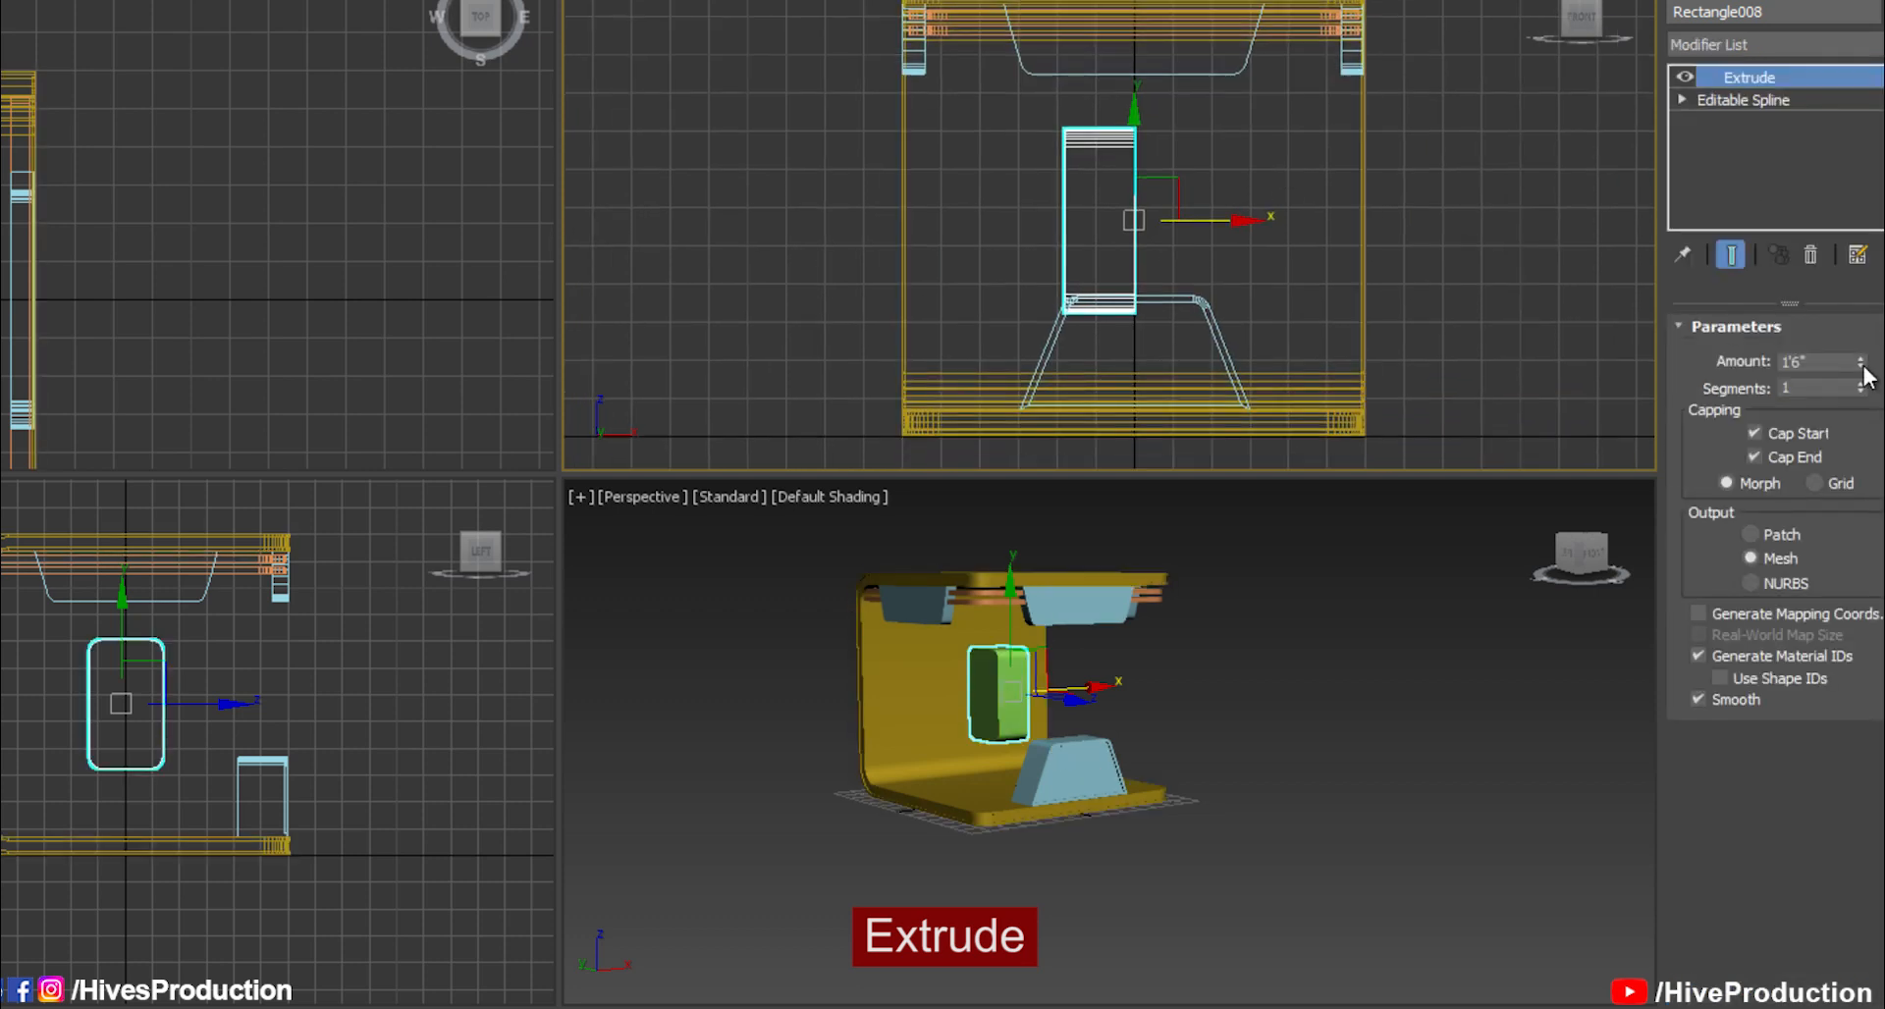
left_click_drag(1862, 365, 1863, 432)
left_click_drag(1203, 310, 1196, 324)
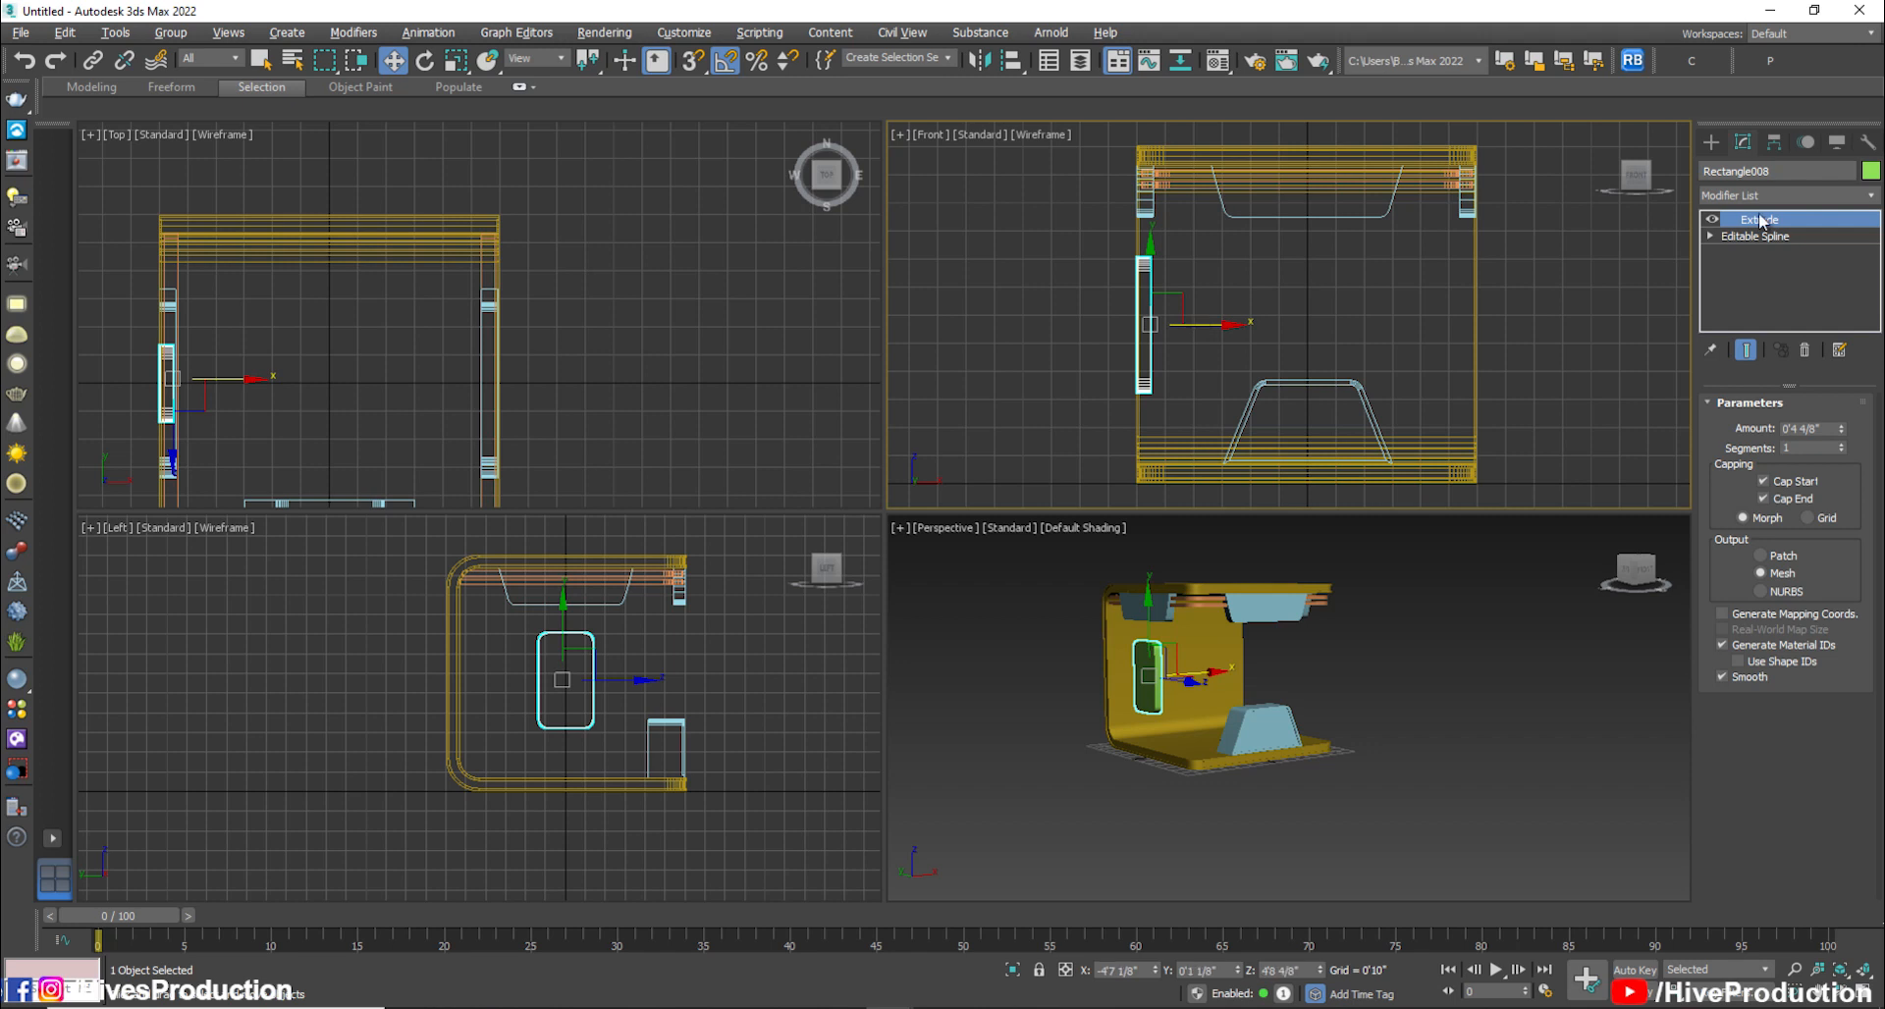
Create a thin vertical cylinder inside the outline of the extruded rounded panel in the Top view
left_click(1711, 142)
left_click(1710, 173)
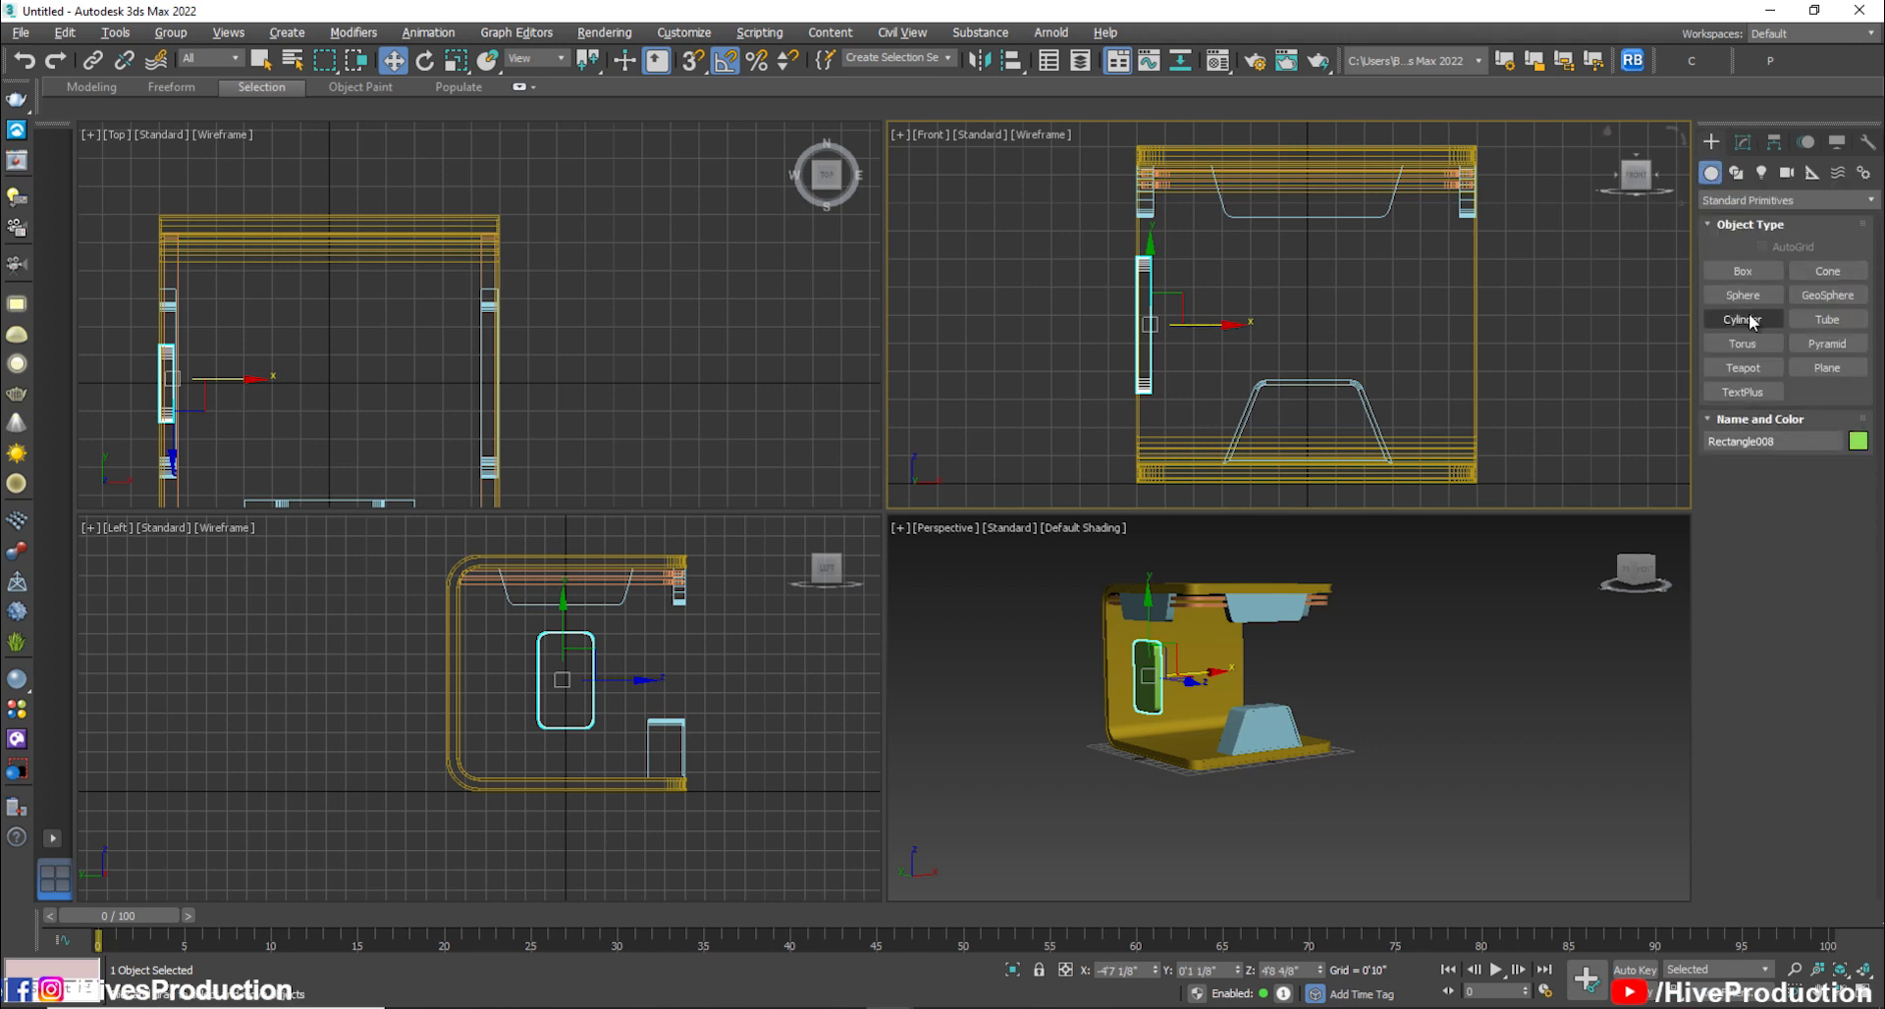
left_click(1742, 319)
scroll(177, 383, "up", 6)
middle_click_drag(290, 322, 379, 354)
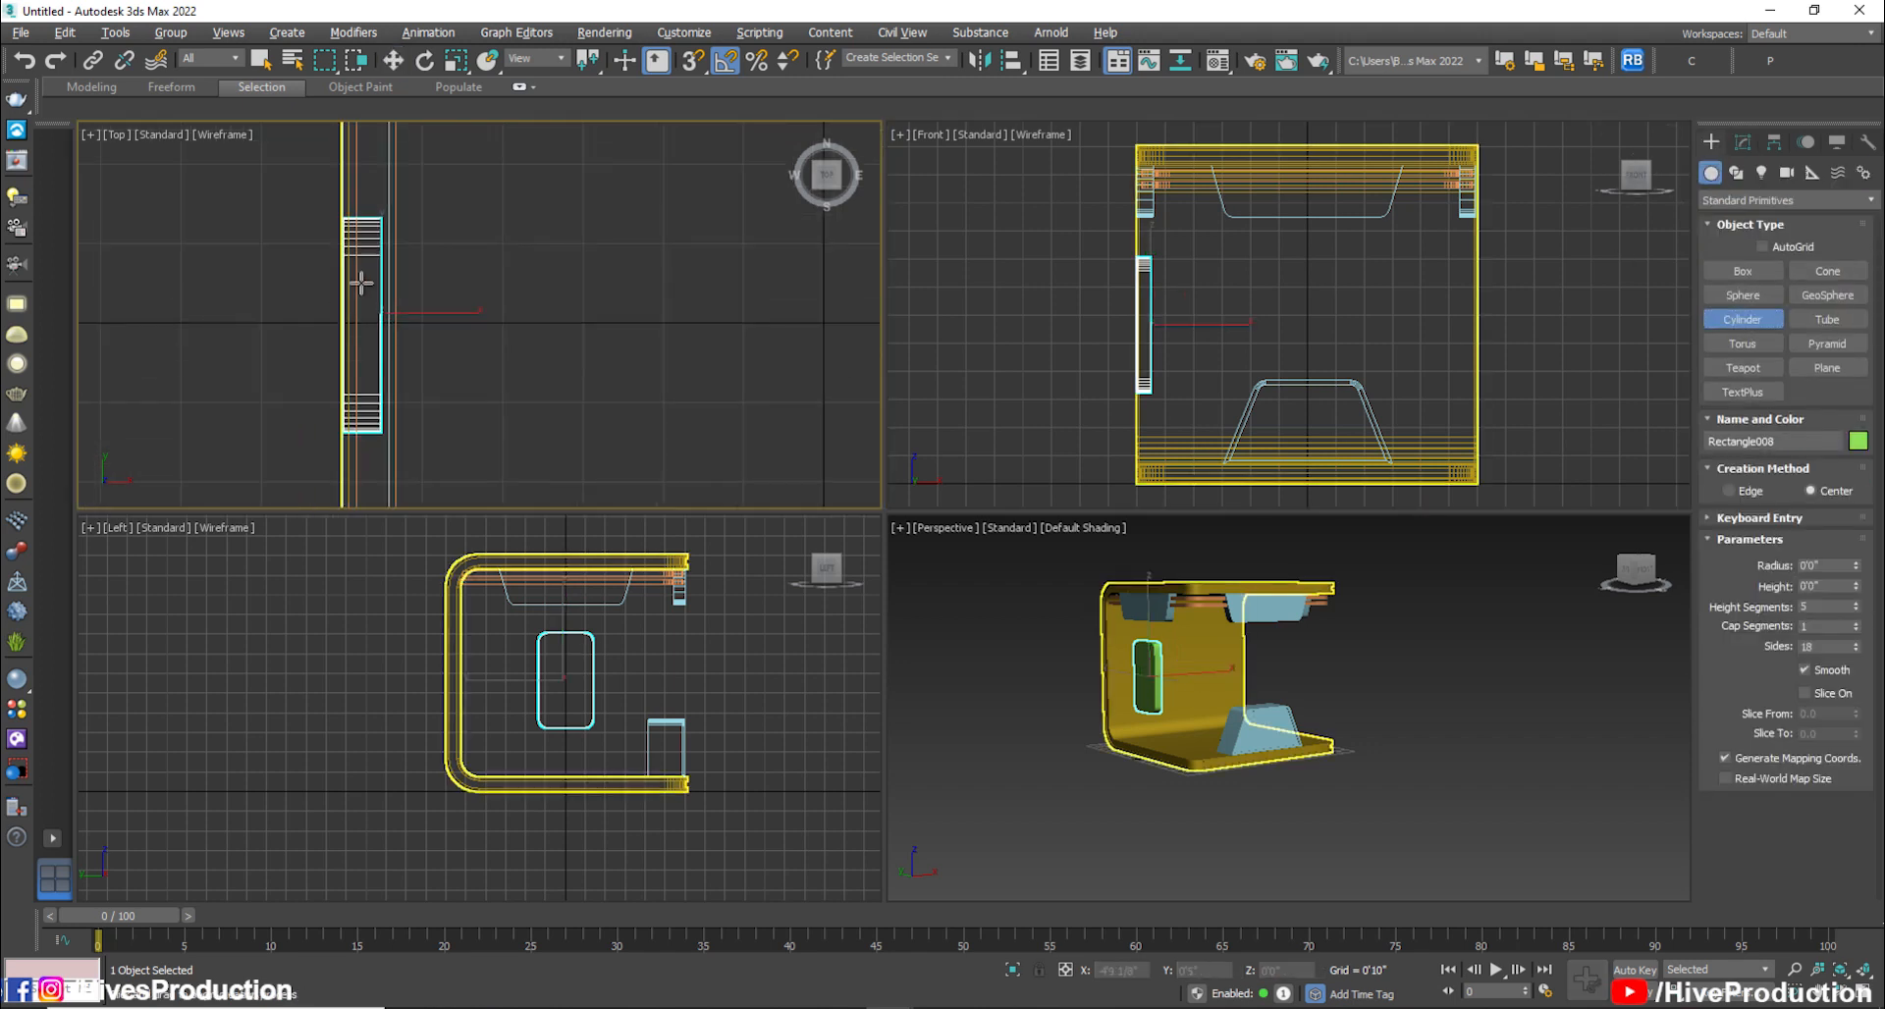
left_click_drag(361, 277, 367, 283)
Stand the cylinder on the base panel and extend its height up to the side block under the top
right_click(1201, 396)
scroll(586, 788, "up", 4)
key("w")
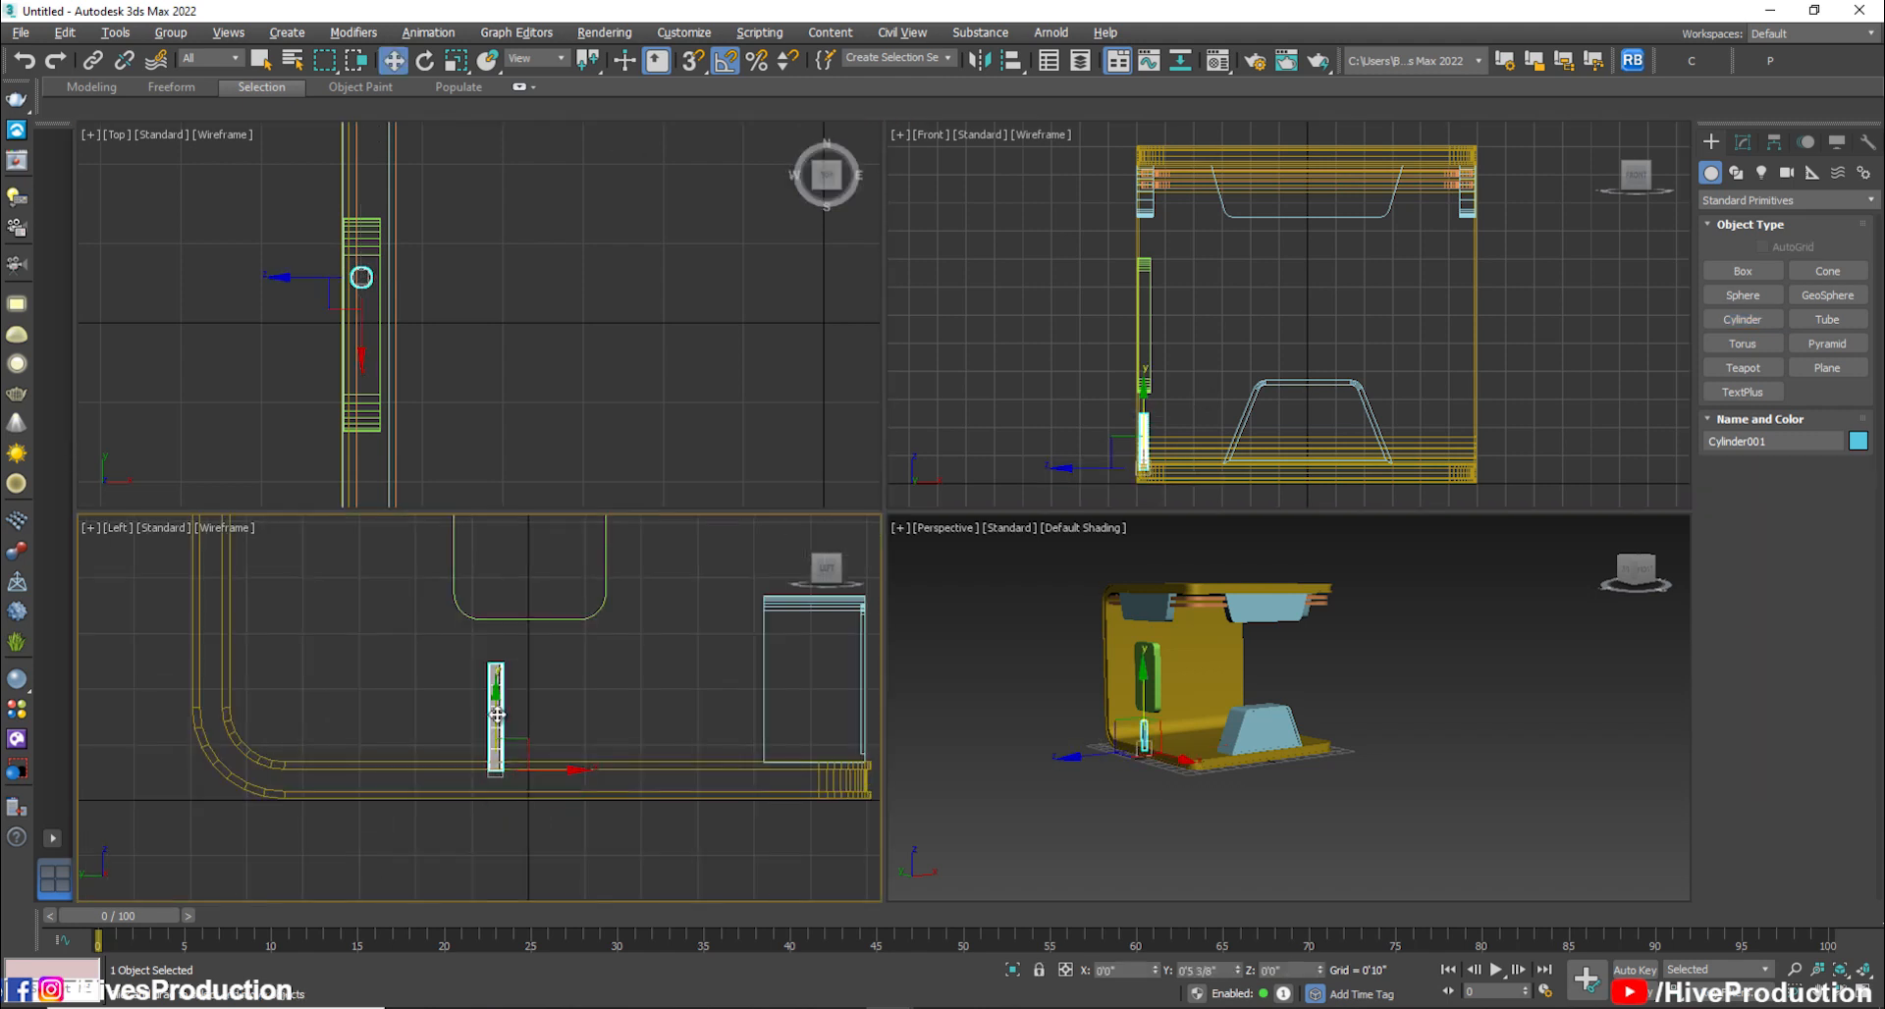
scroll(496, 709, "down", 5)
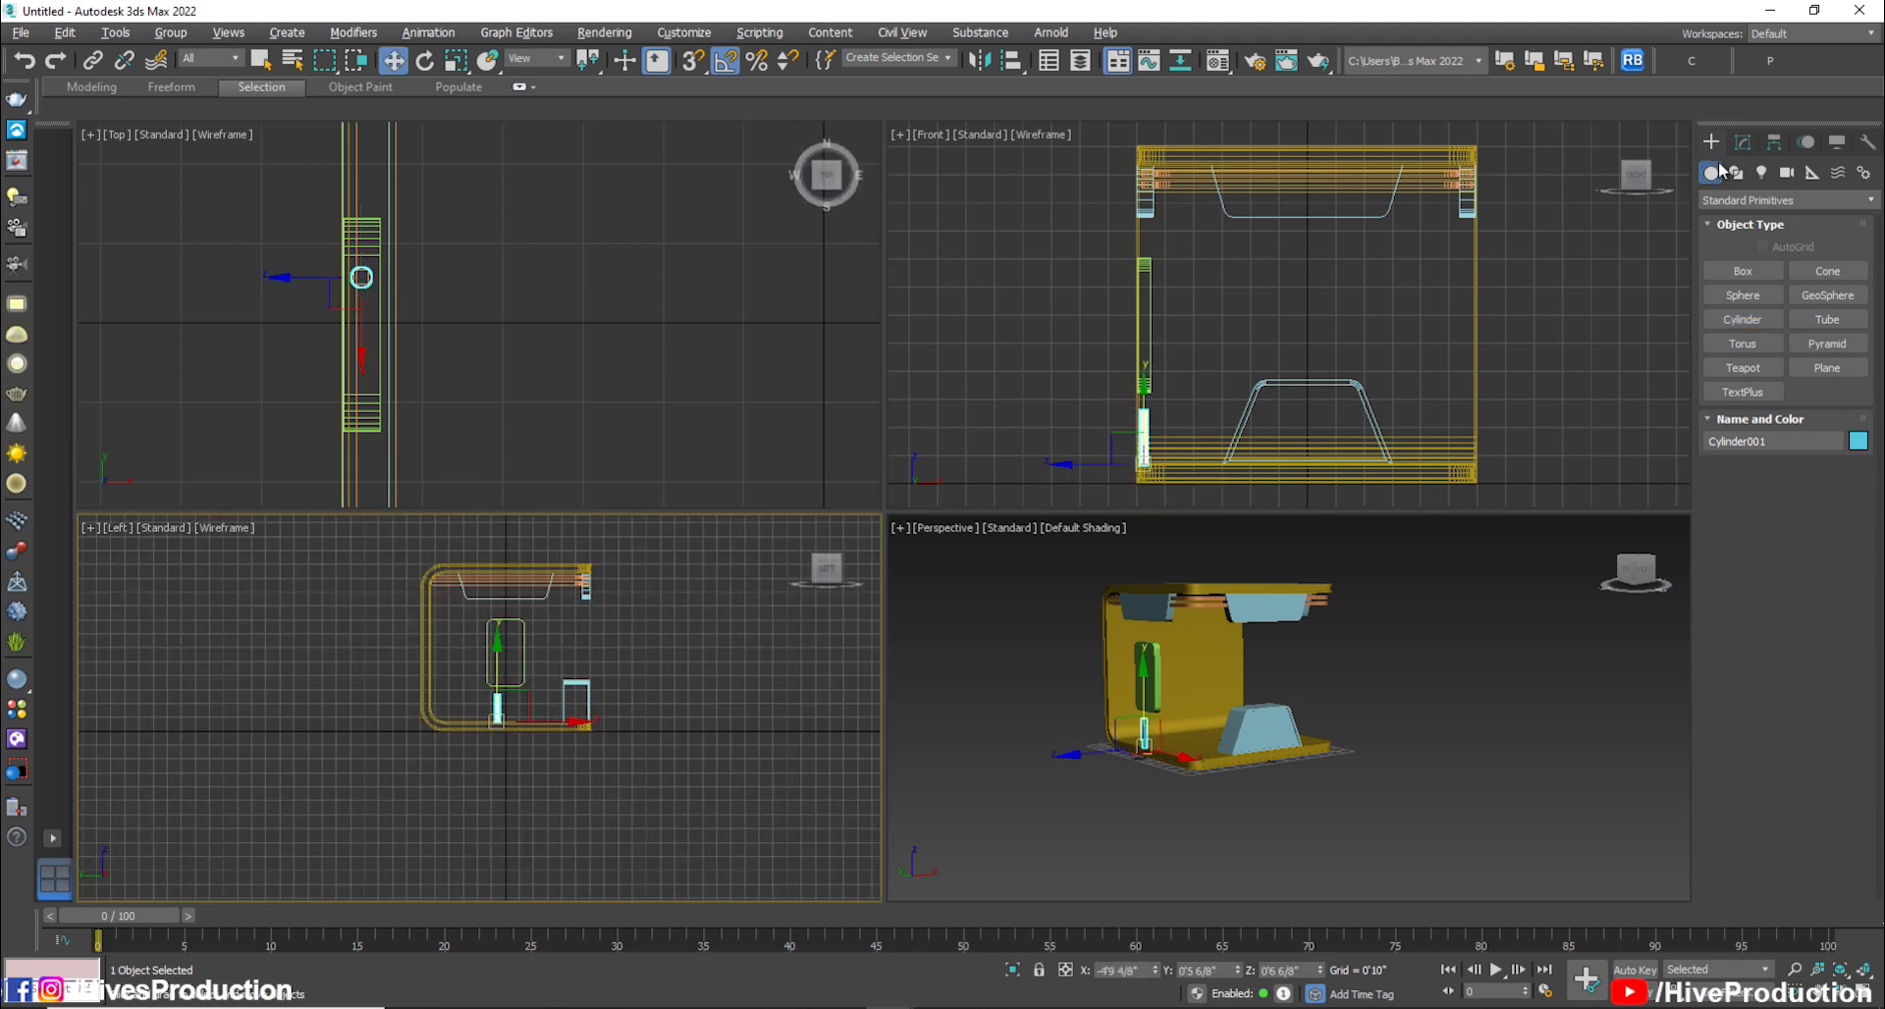
left_click(1742, 142)
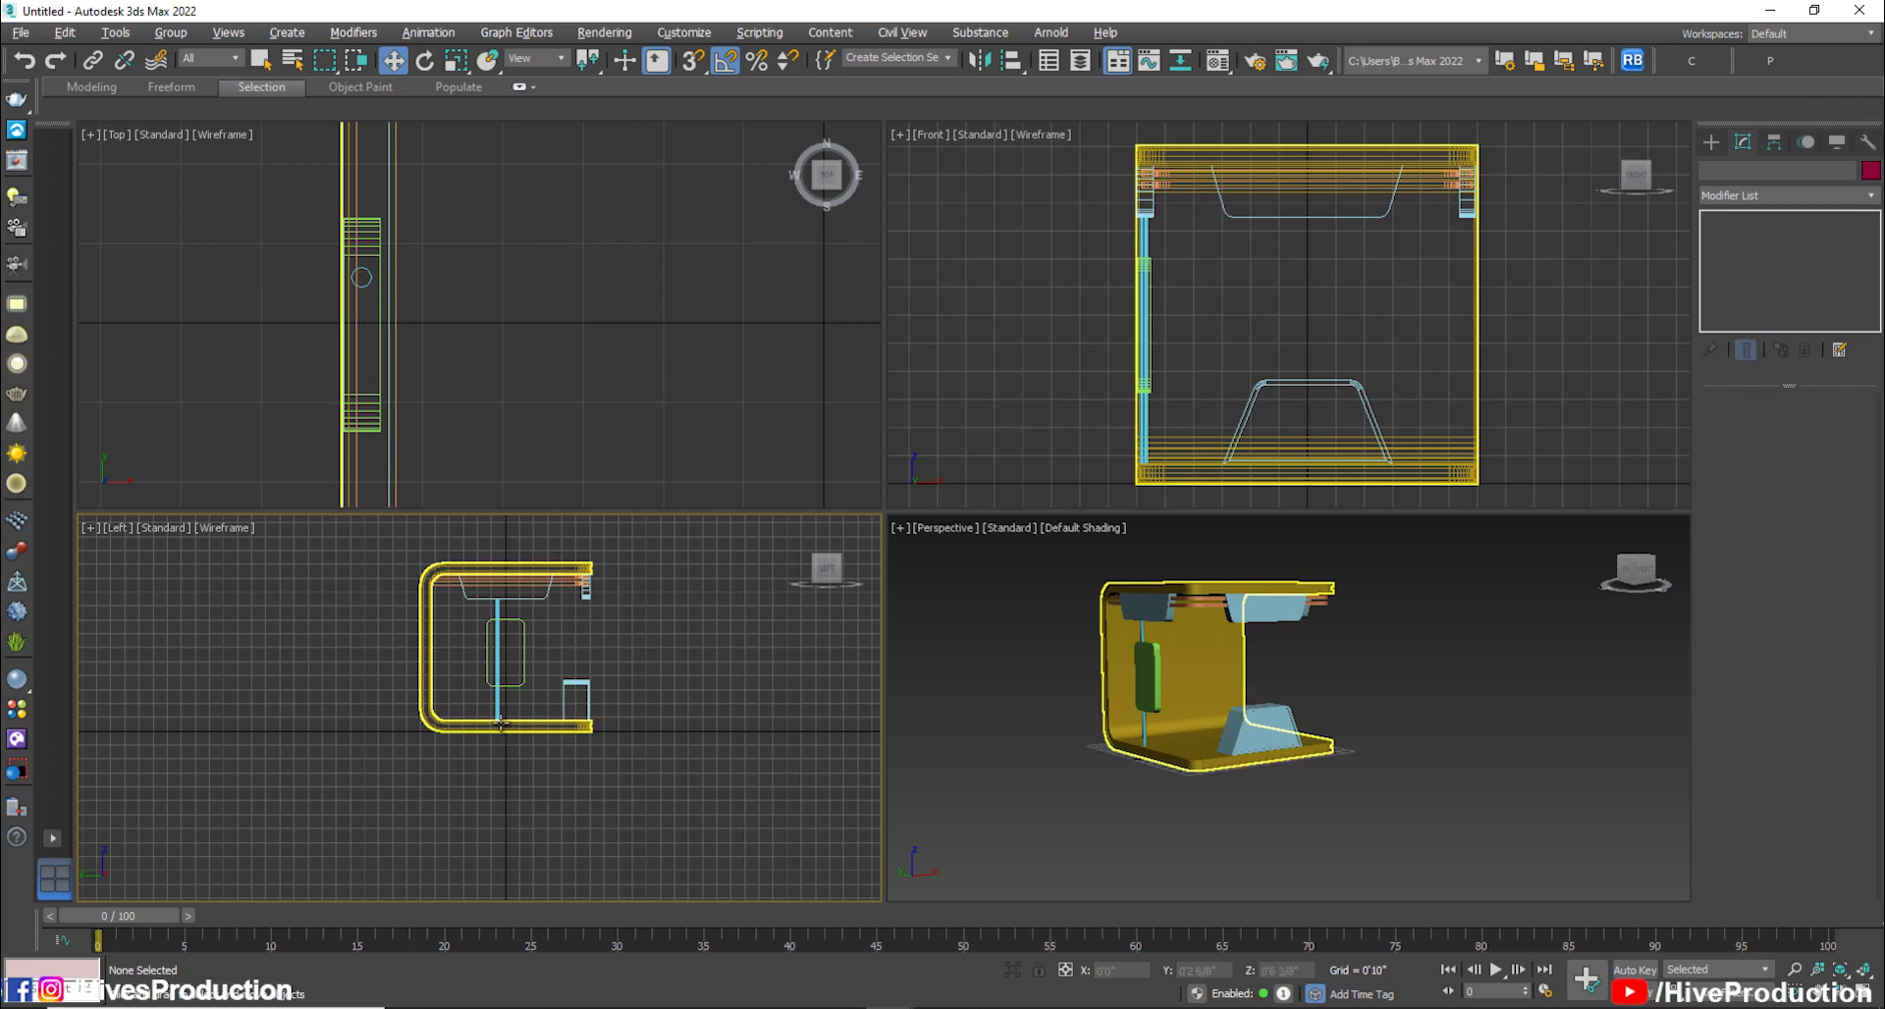
Clone the thin vertical rod in the Left view to place a second parallel rod behind the rounded panel
scroll(501, 727, "up", 3)
left_click_drag(550, 721, 605, 726)
left_click(942, 594)
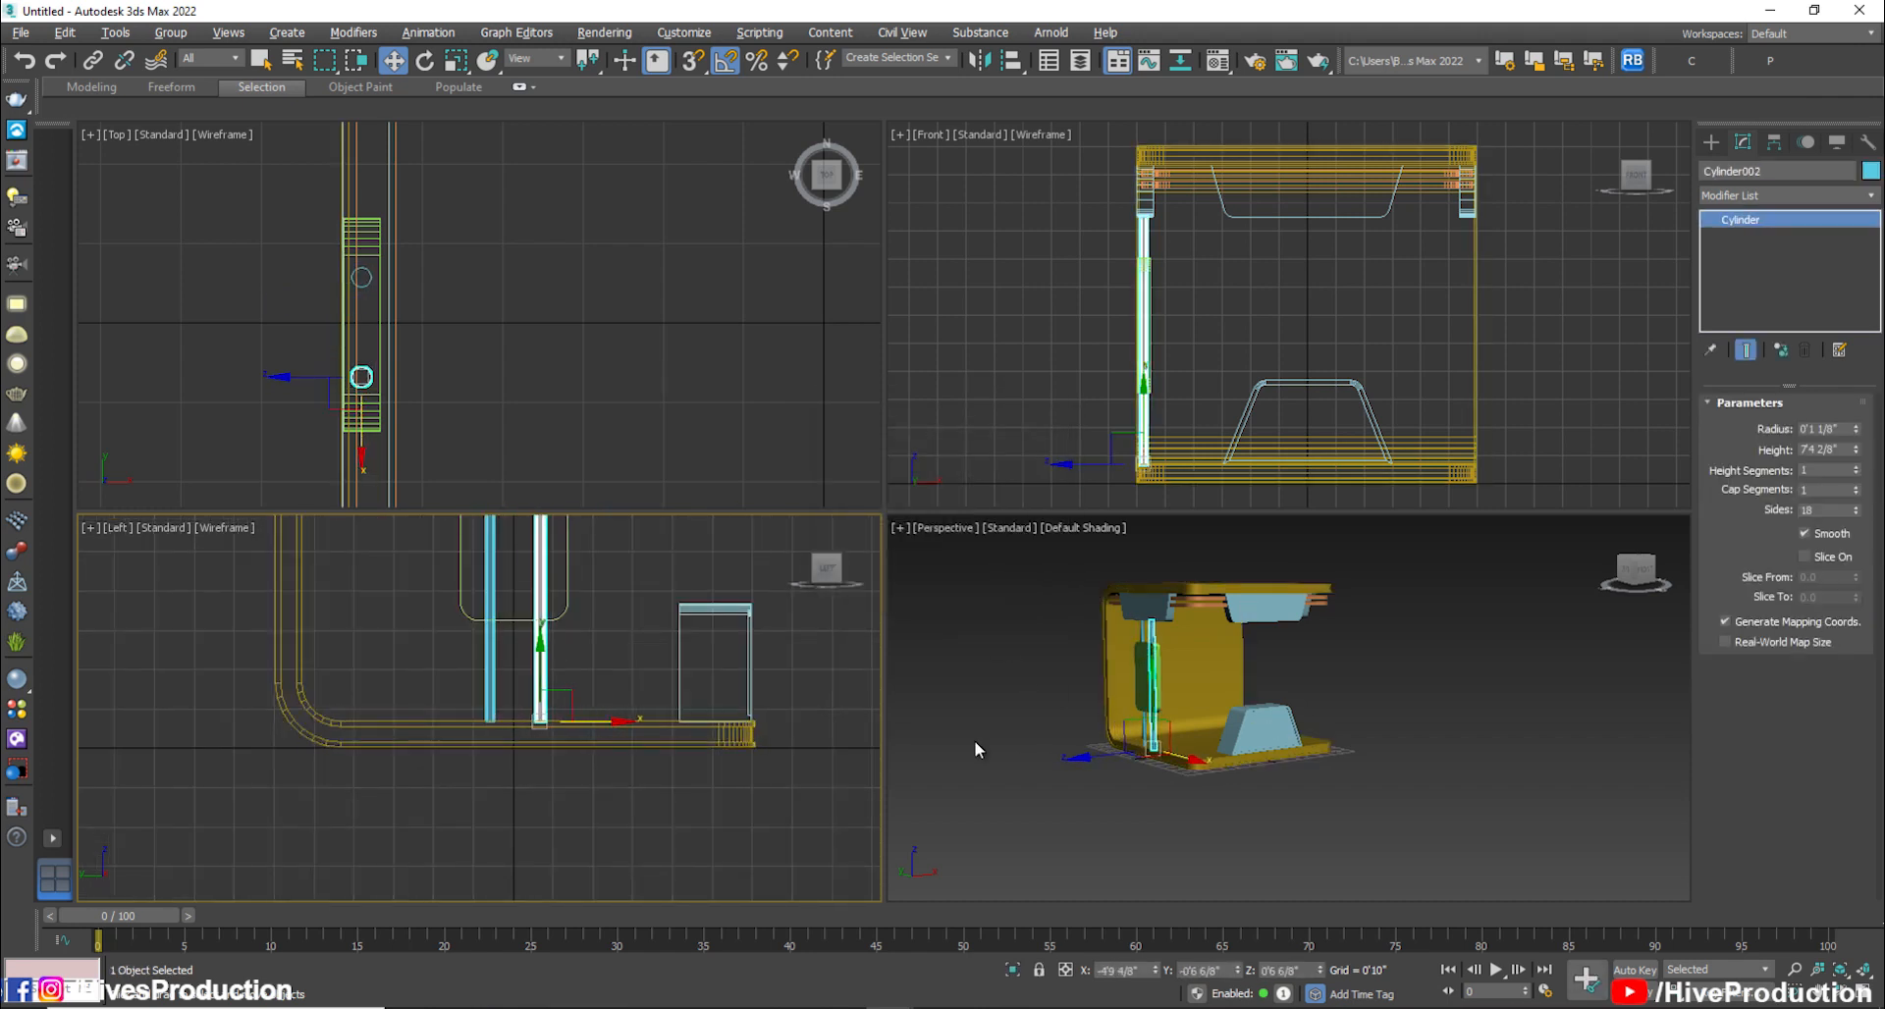
left_click(973, 745)
scroll(1099, 709, "down", 3)
scroll(1231, 786, "up", 5)
middle_click_drag(1092, 768, 1142, 815, "alt")
scroll(1231, 785, "down", 5)
left_click(1583, 368)
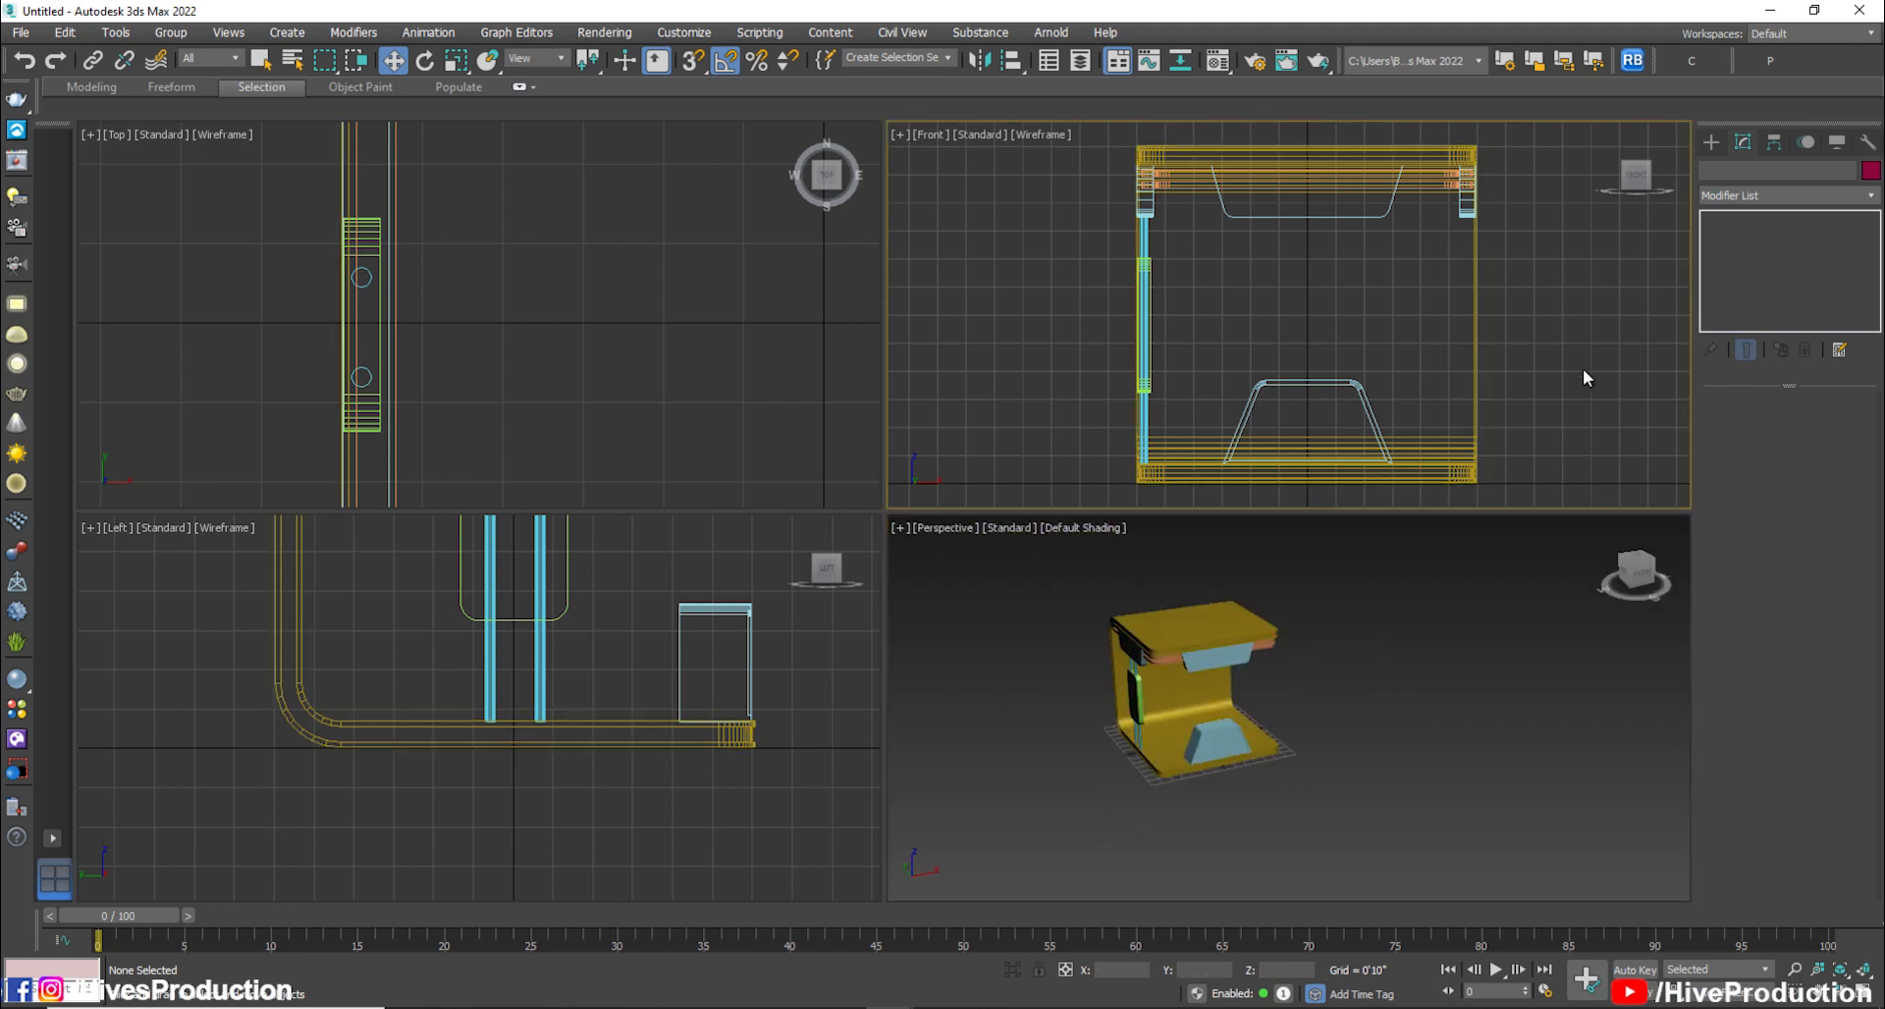
Create a box on the side opposite the rods in the Top view, 3' long, about 2 1/8" wide and 8' high
left_click(675, 314)
middle_click_drag(674, 314, 302, 273)
scroll(303, 273, "down", 5)
scroll(544, 320, "up", 4)
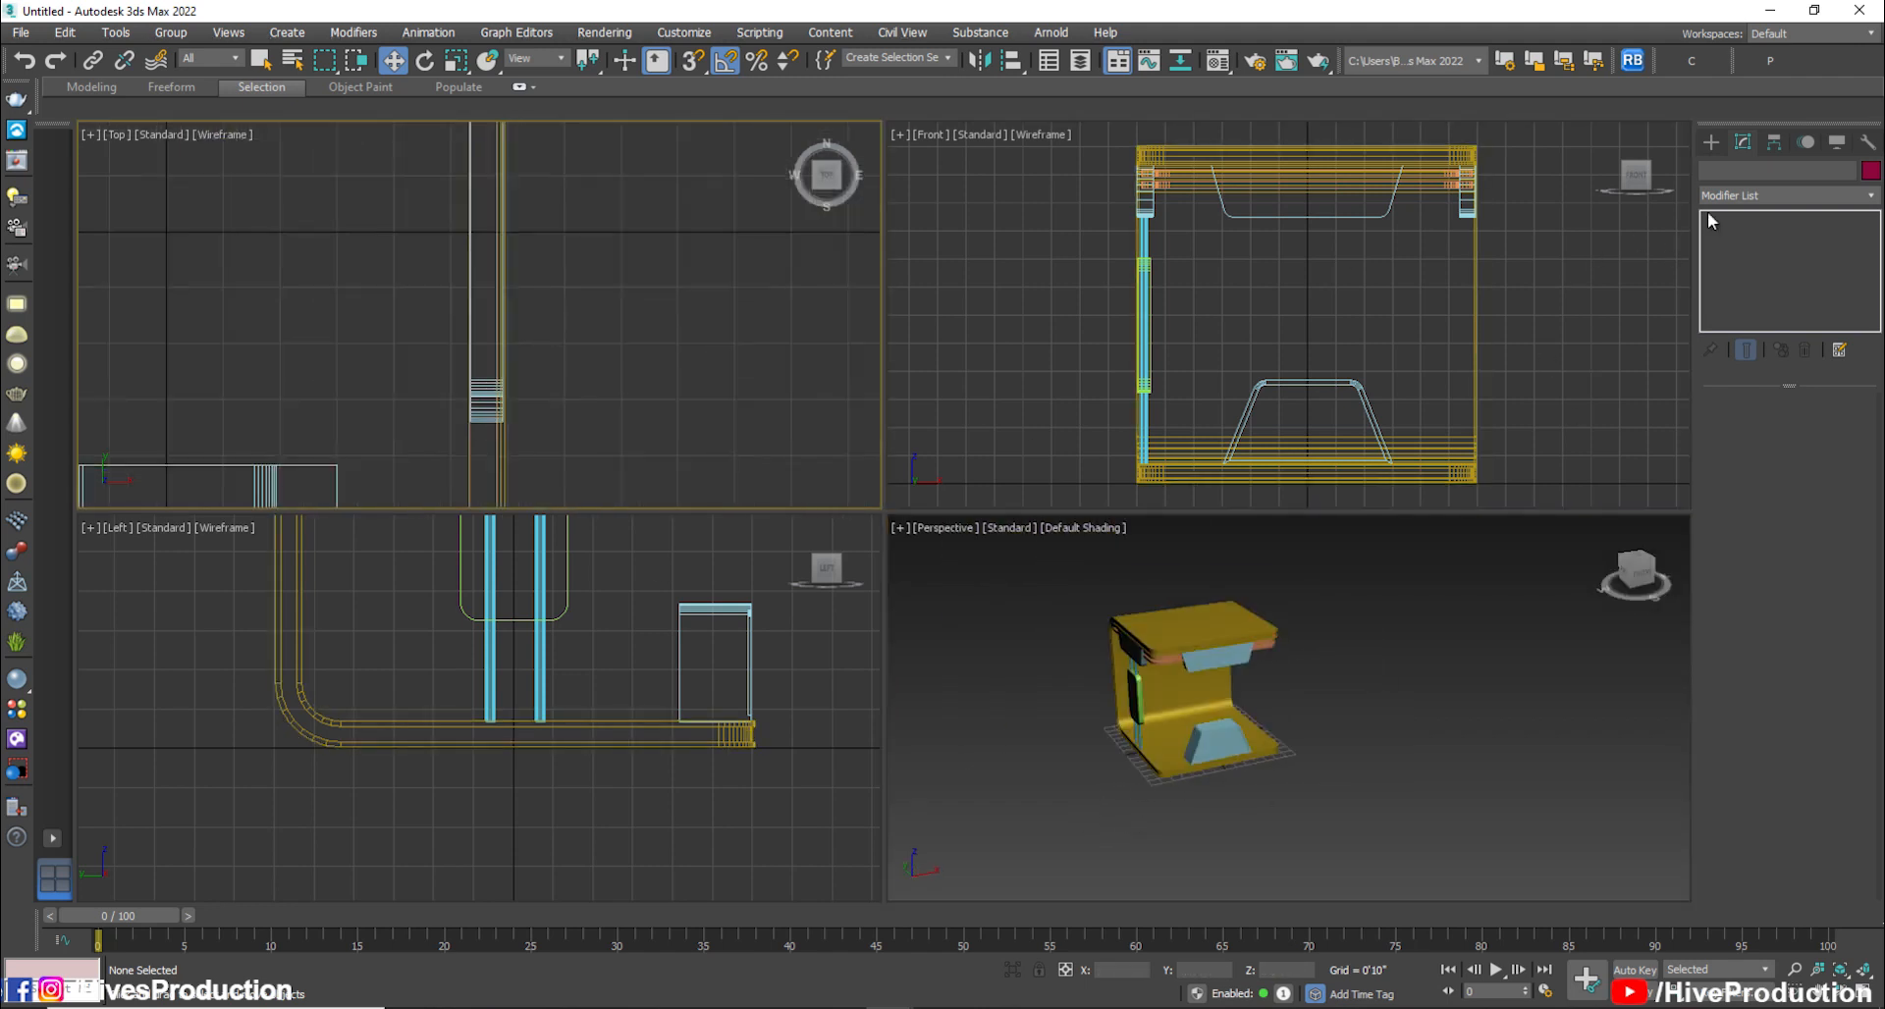
left_click(1711, 142)
left_click(1742, 271)
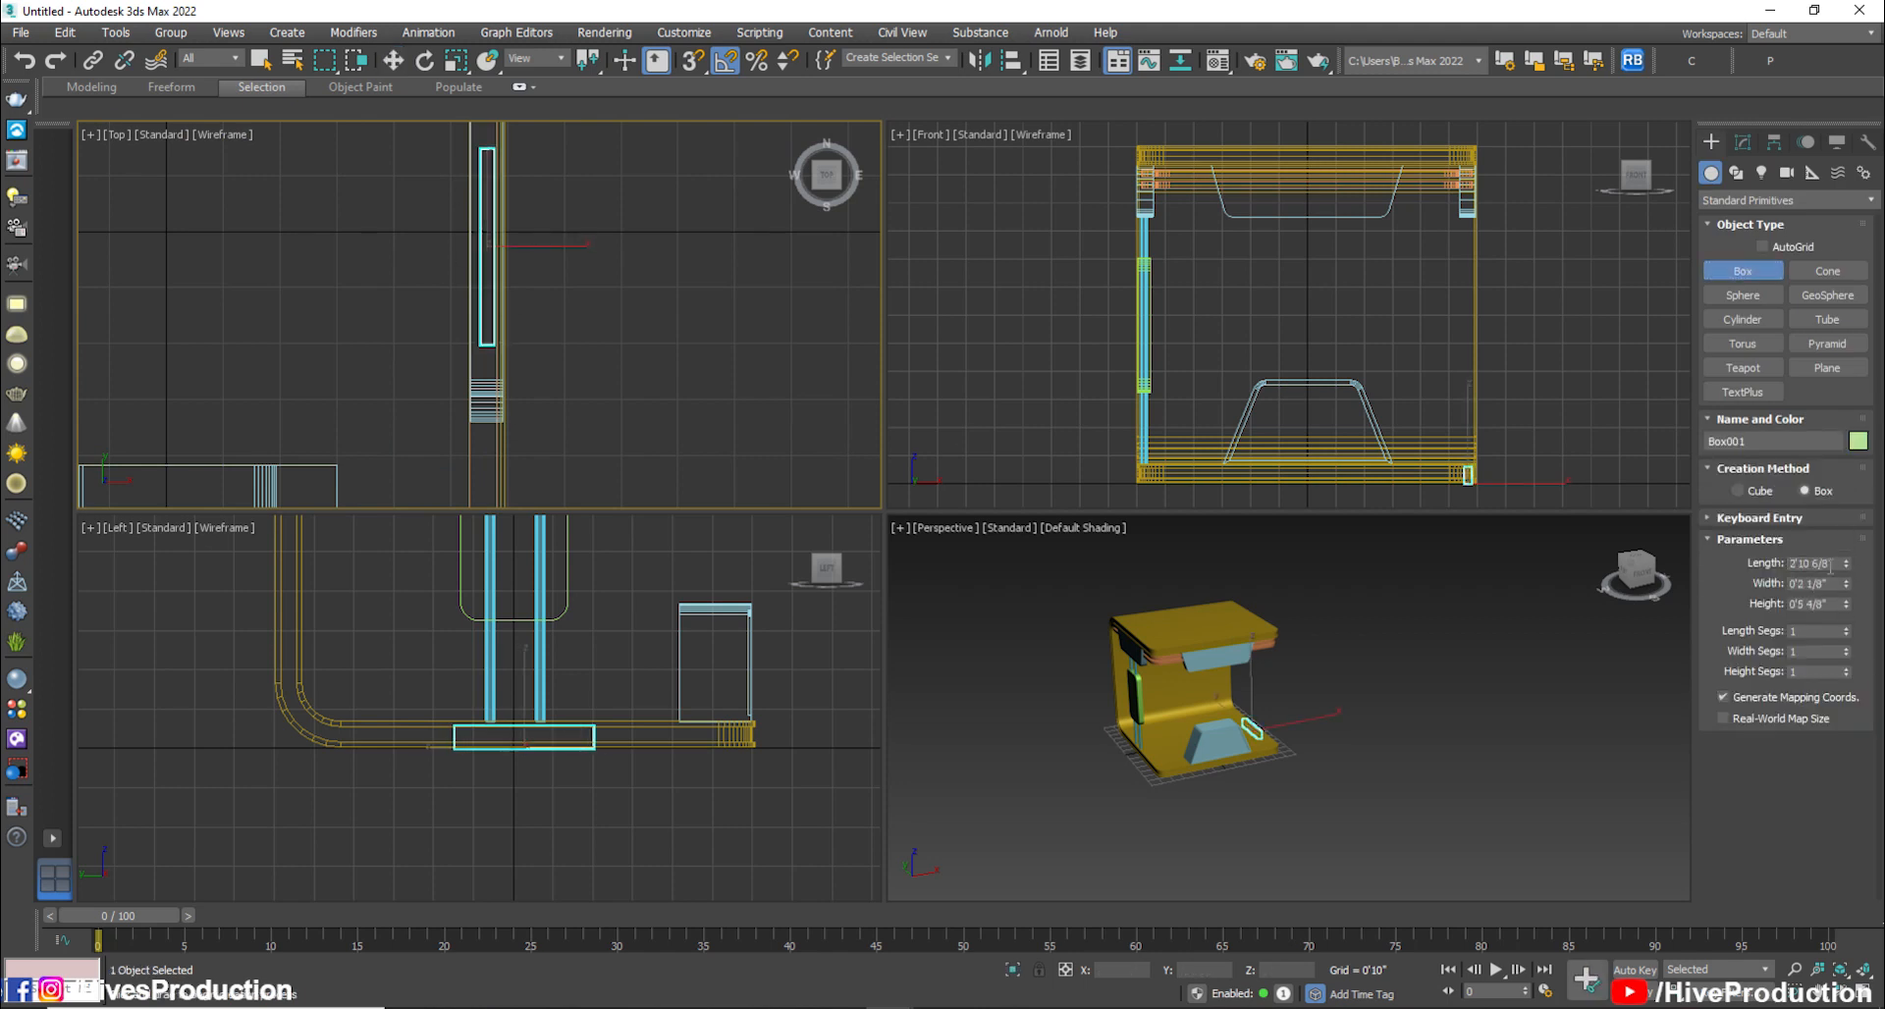
type("3'")
key("Return")
type("8'")
key("Return")
right_click(1529, 398)
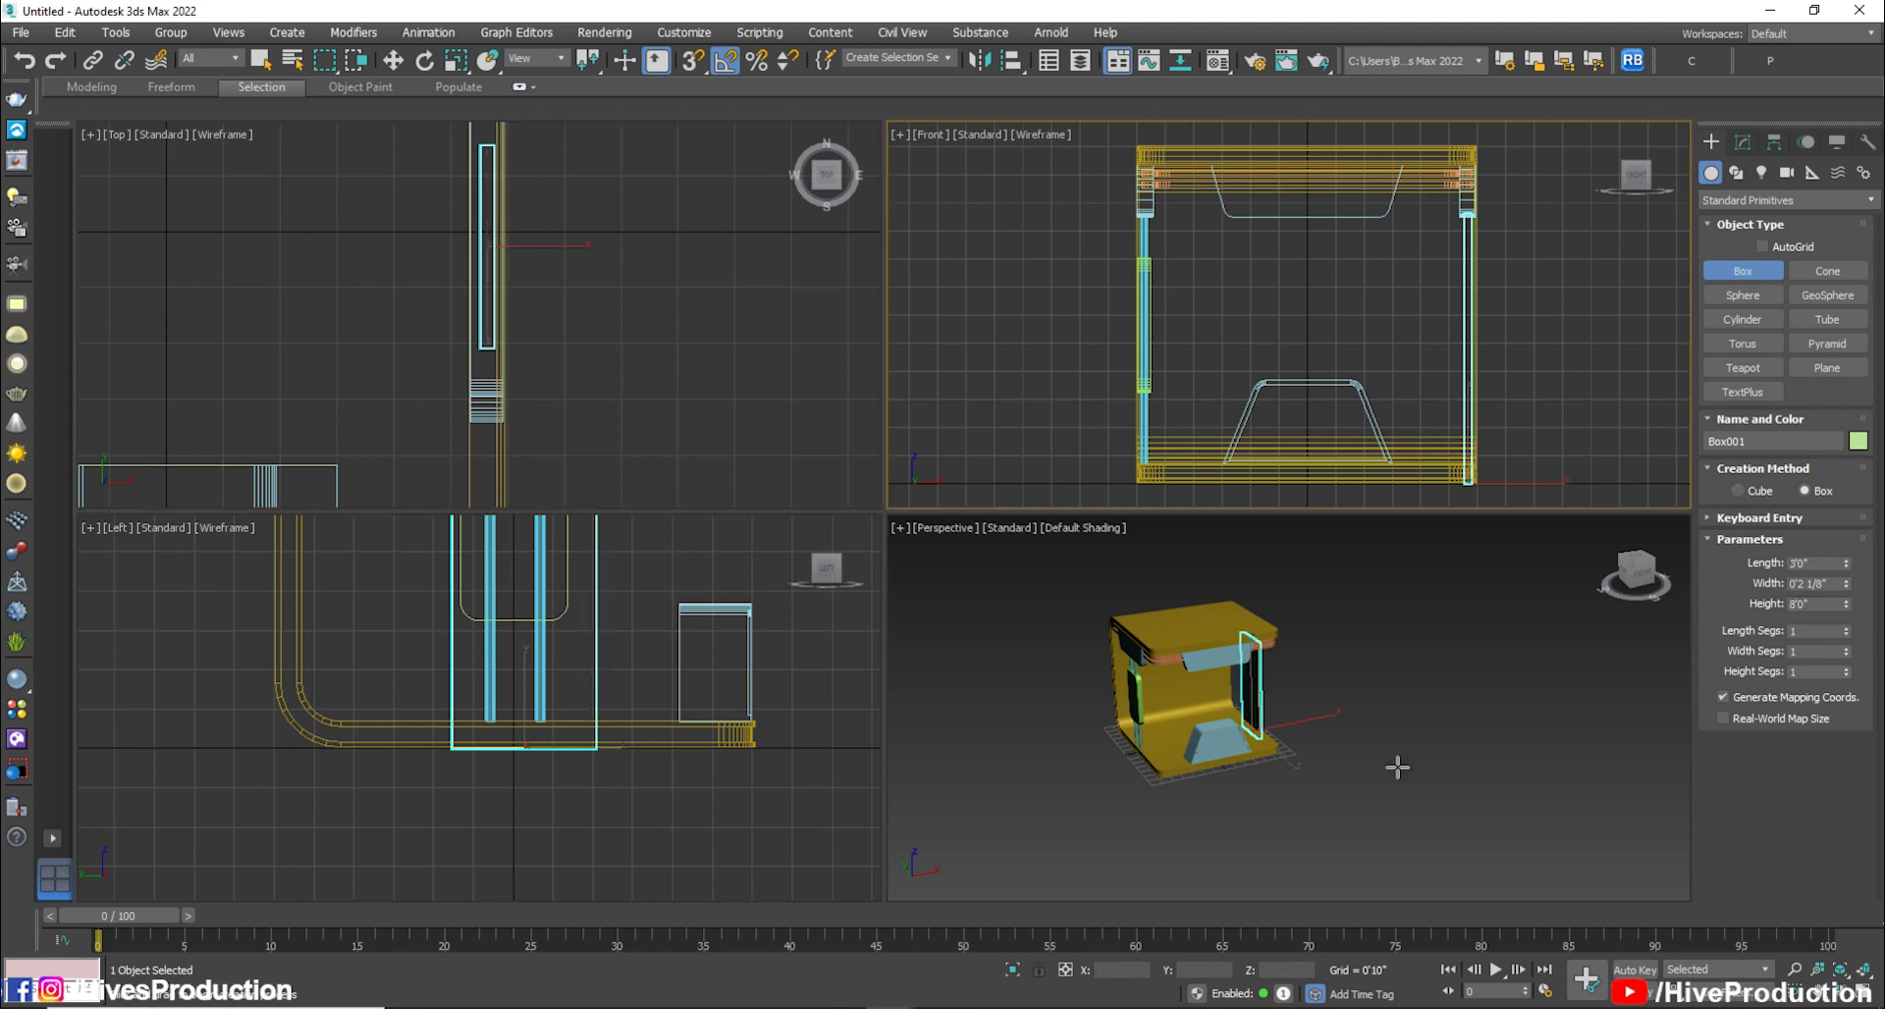
right_click(1388, 758)
right_click(1340, 794)
Raise the tall box so that it stands on the floor of the base
key("alt+w")
scroll(883, 647, "up", 10)
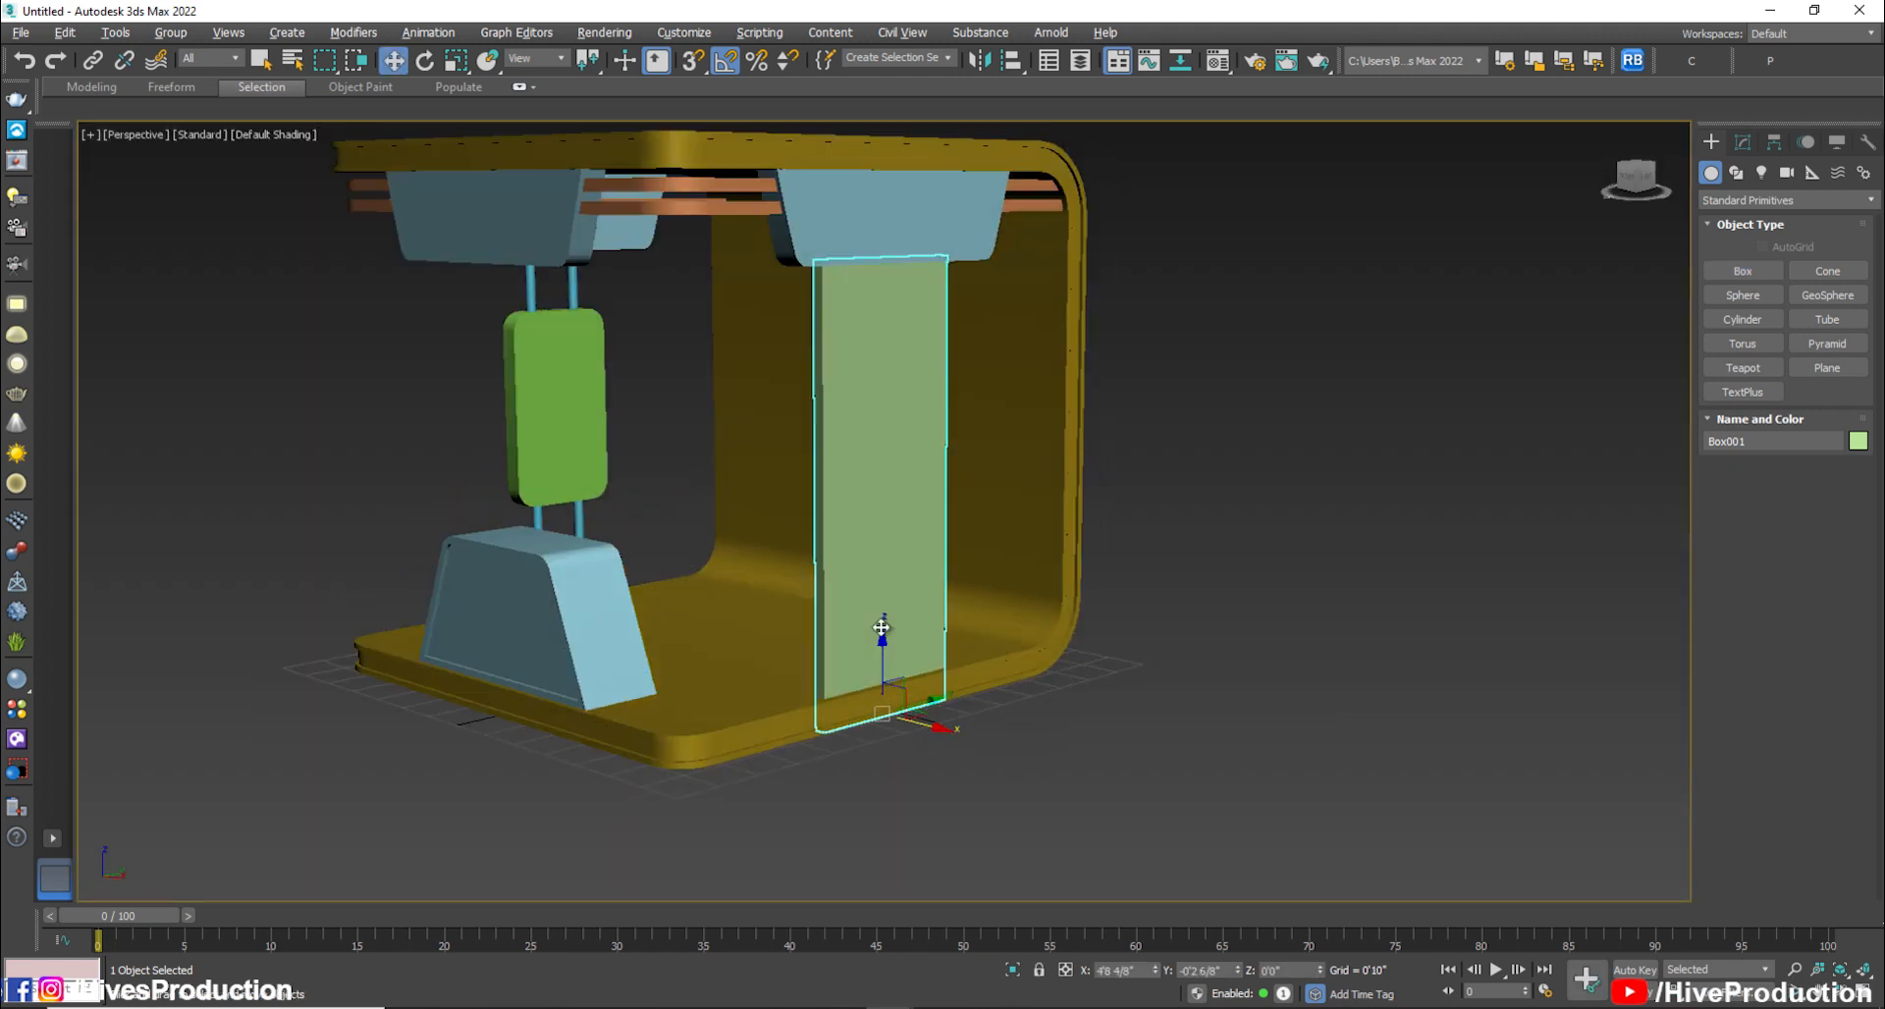
left_click(1233, 665)
middle_click_drag(1233, 665, 829, 393, "alt")
scroll(831, 355, "up", 3)
Clone the lower strip under the top downward in the Left view to add a third strip
left_click(831, 356)
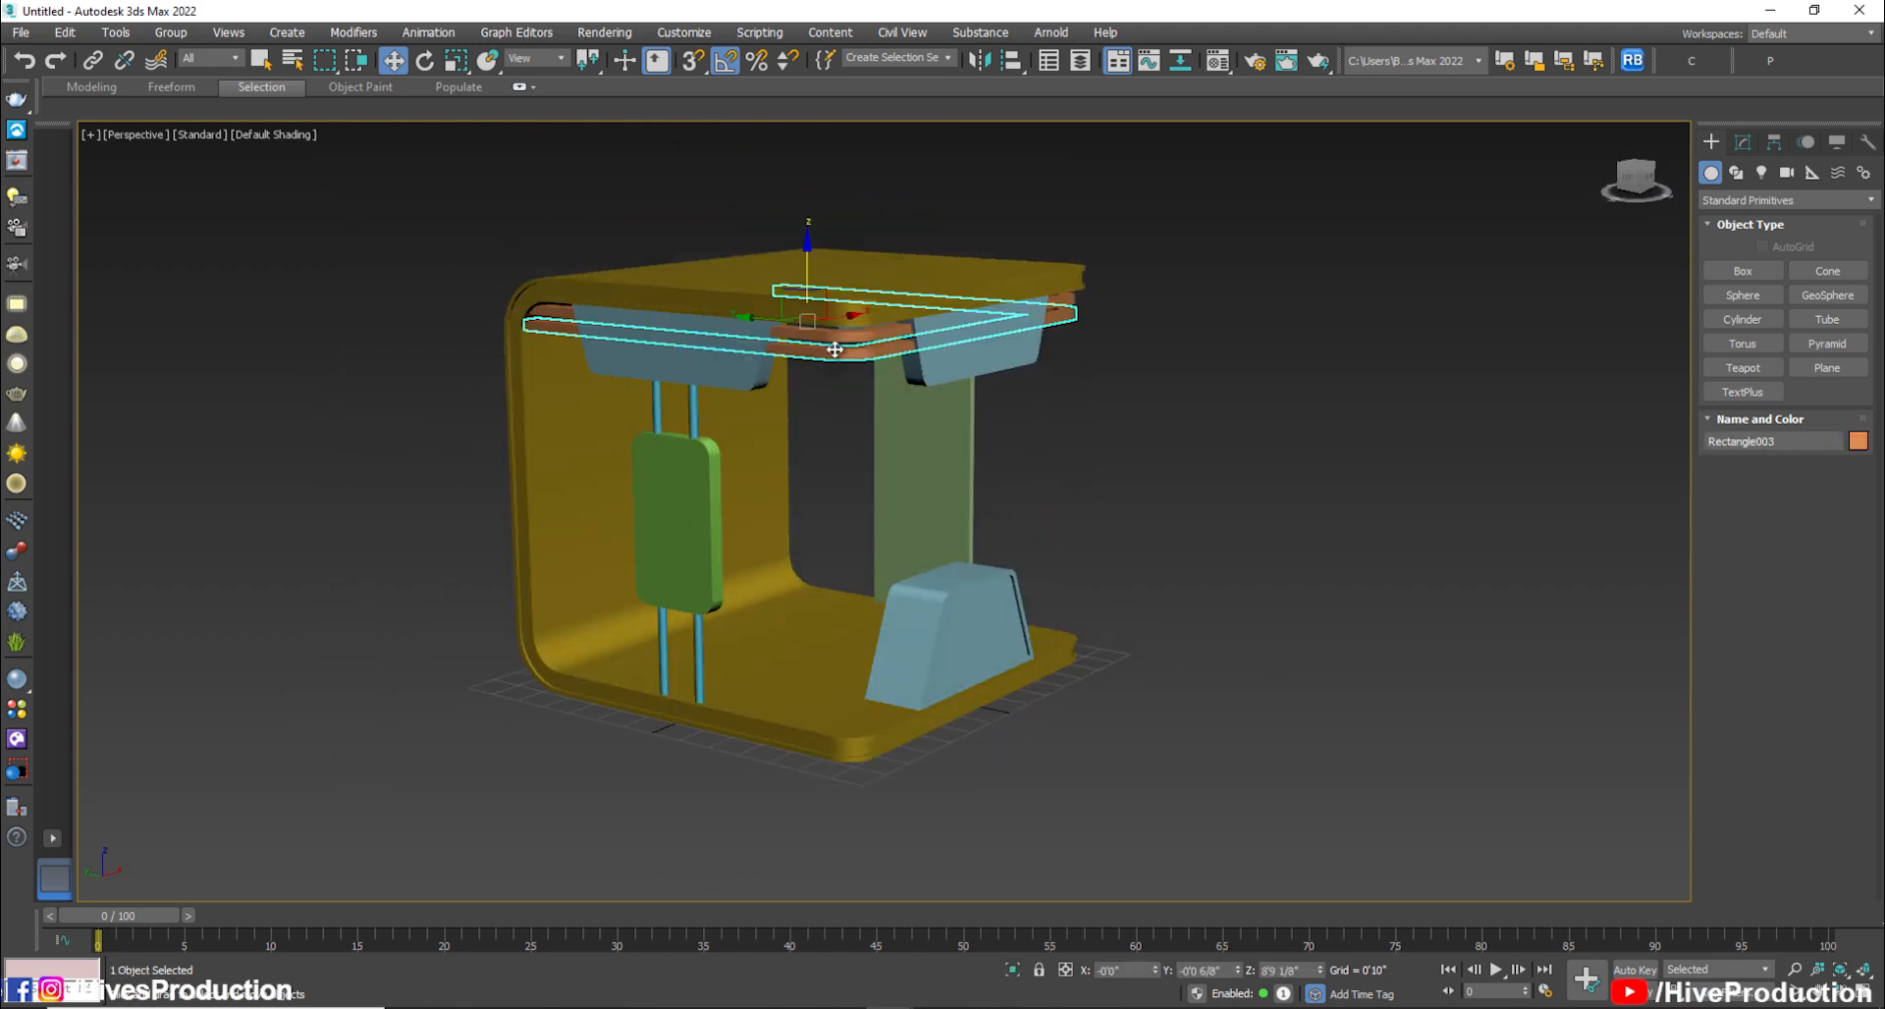
key("alt+w")
middle_click(558, 651)
key("alt+w")
scroll(728, 533, "up", 4)
left_click_drag(688, 371, 695, 406, "shift")
left_click(951, 593)
left_click(1140, 753)
scroll(1153, 726, "down", 3)
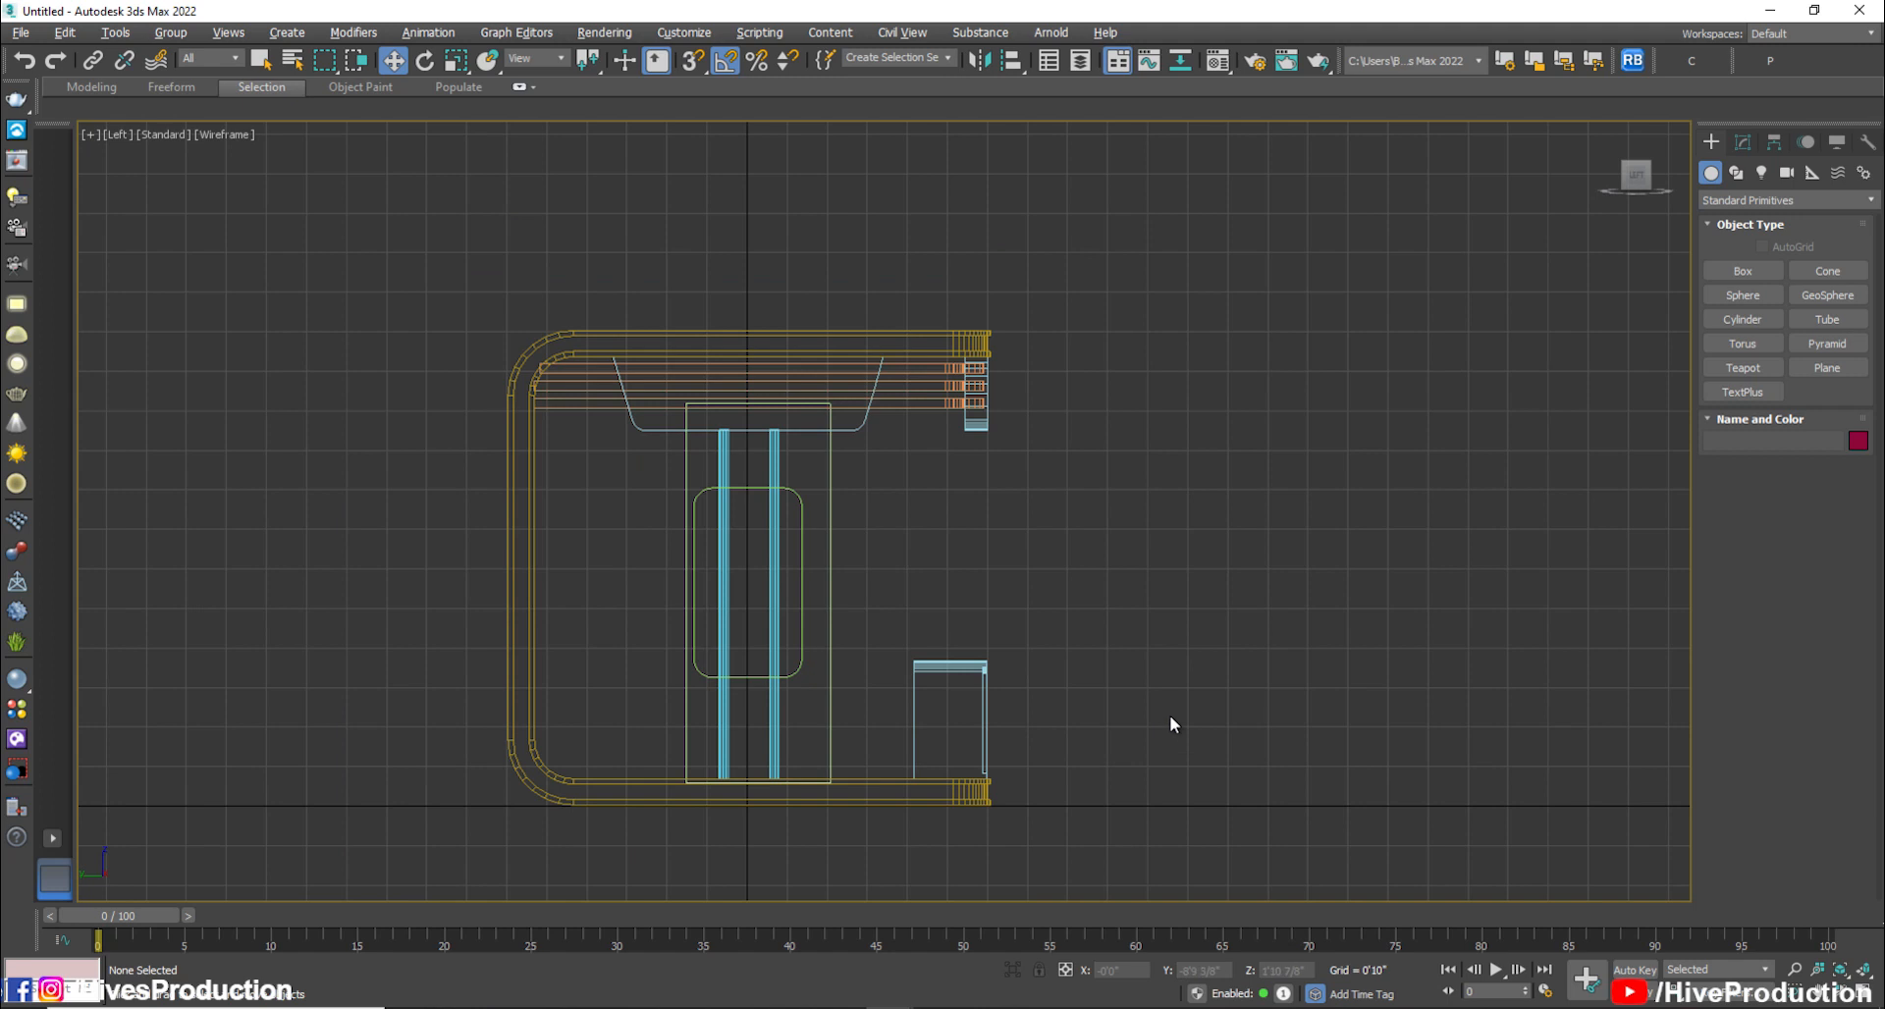
Set the tall box's width to 4"
key("alt+w")
middle_click(1207, 701)
key("alt+w")
middle_click_drag(961, 535, 884, 530, "alt")
left_click(905, 497)
left_click(1743, 142)
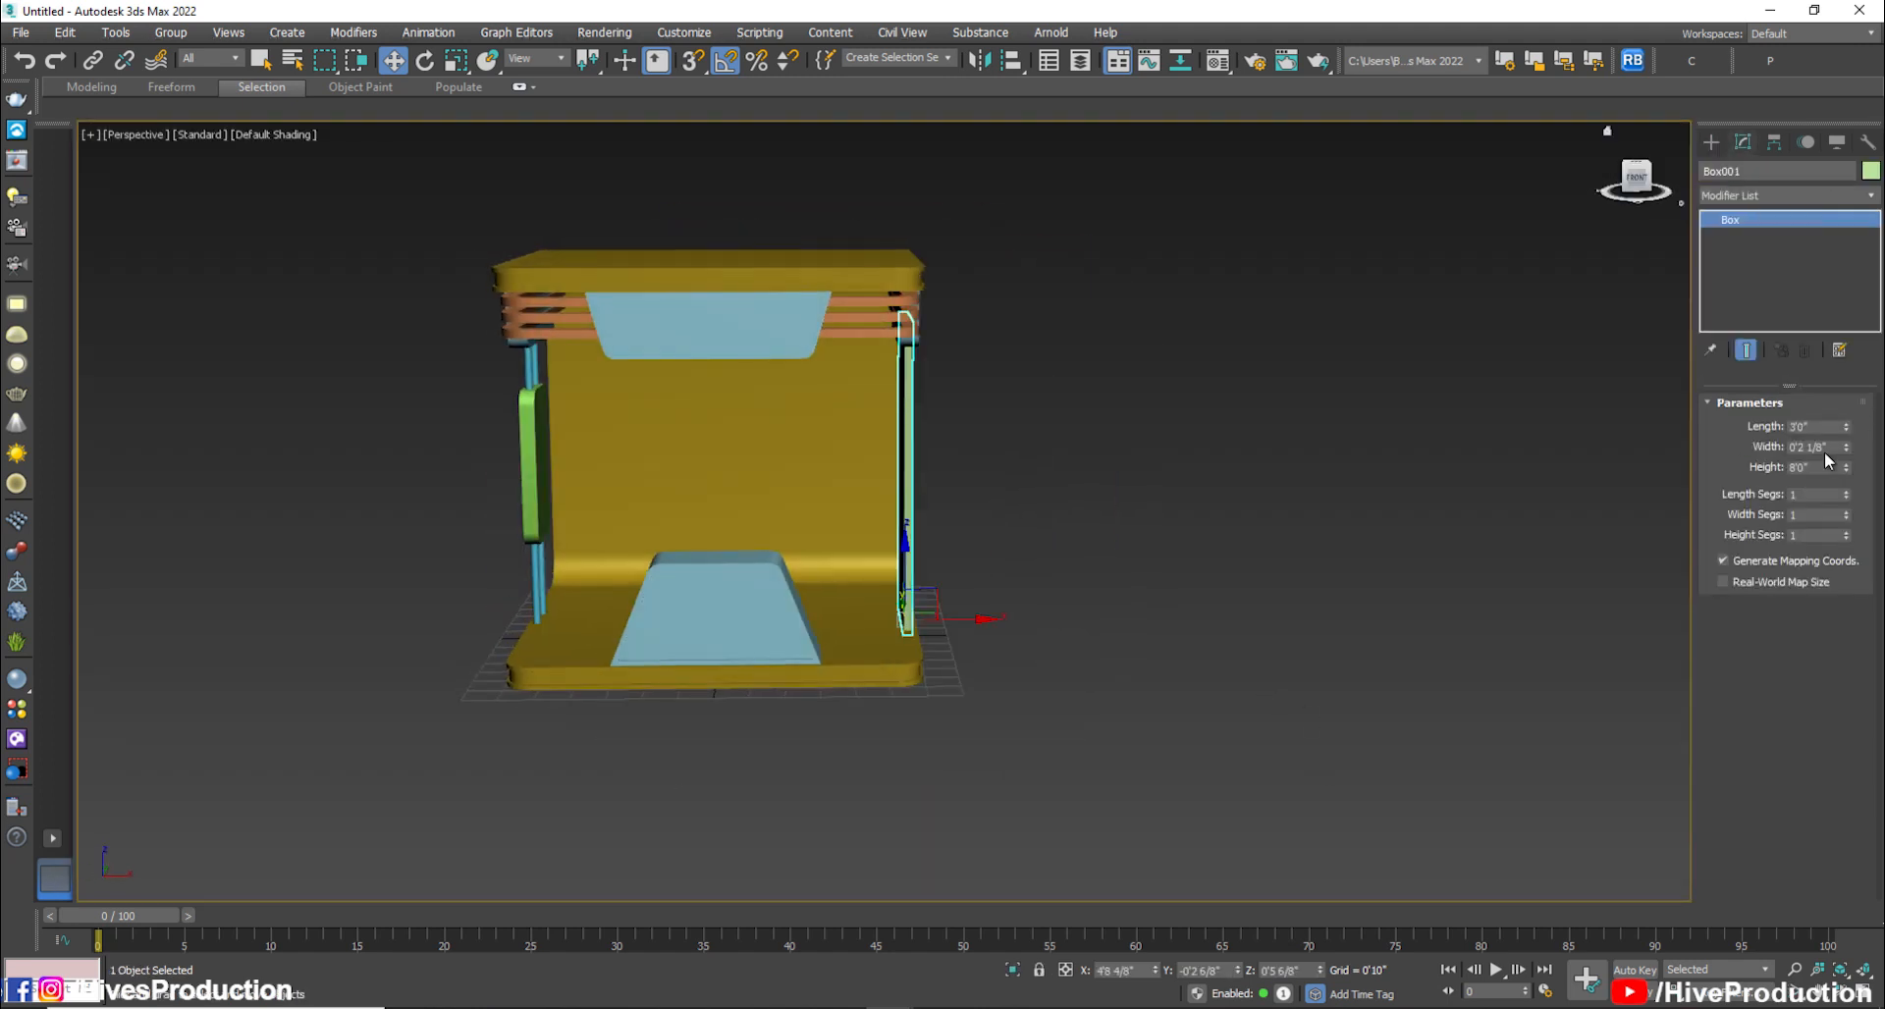
double_click(1799, 450)
type("4")
key("Return")
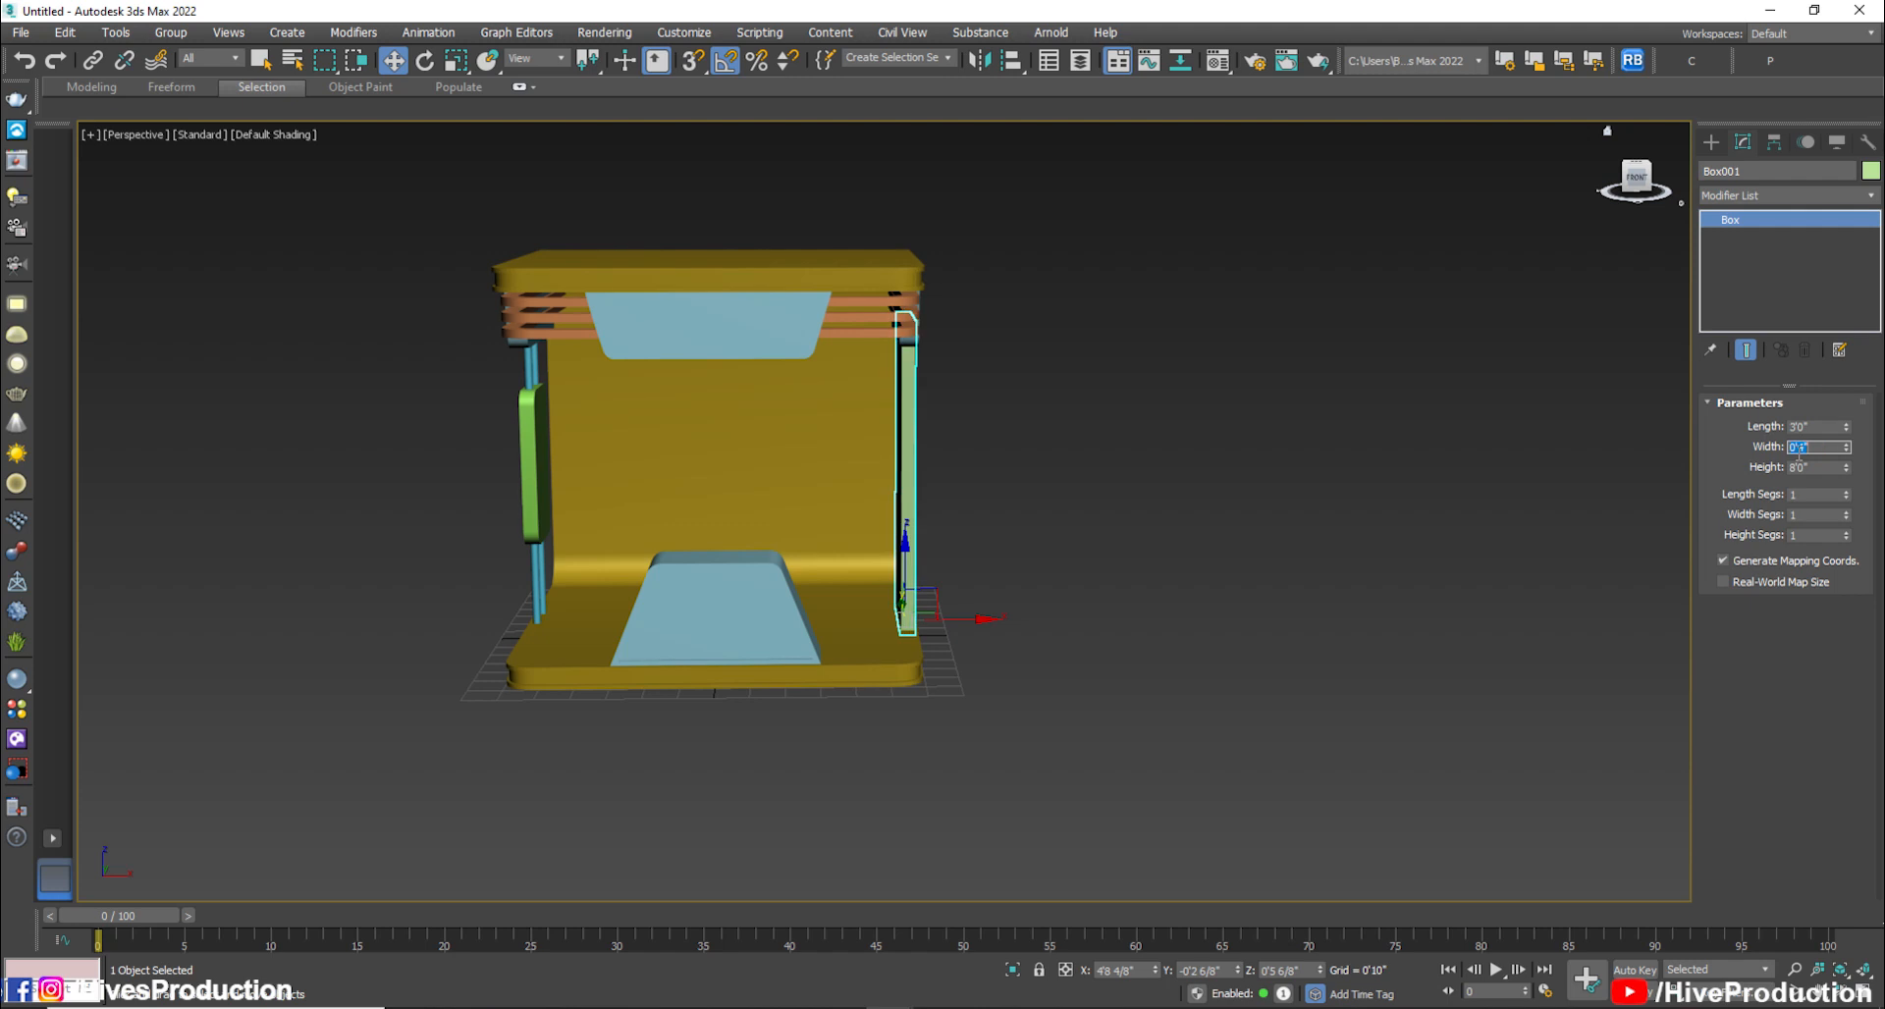
left_click(976, 555)
Move the tall box slightly in the Front view so it lines up beneath the side block under the top
left_click(907, 541)
key("alt+w")
middle_click(1395, 350)
key("alt+w")
middle_click_drag(1395, 349, 1284, 426)
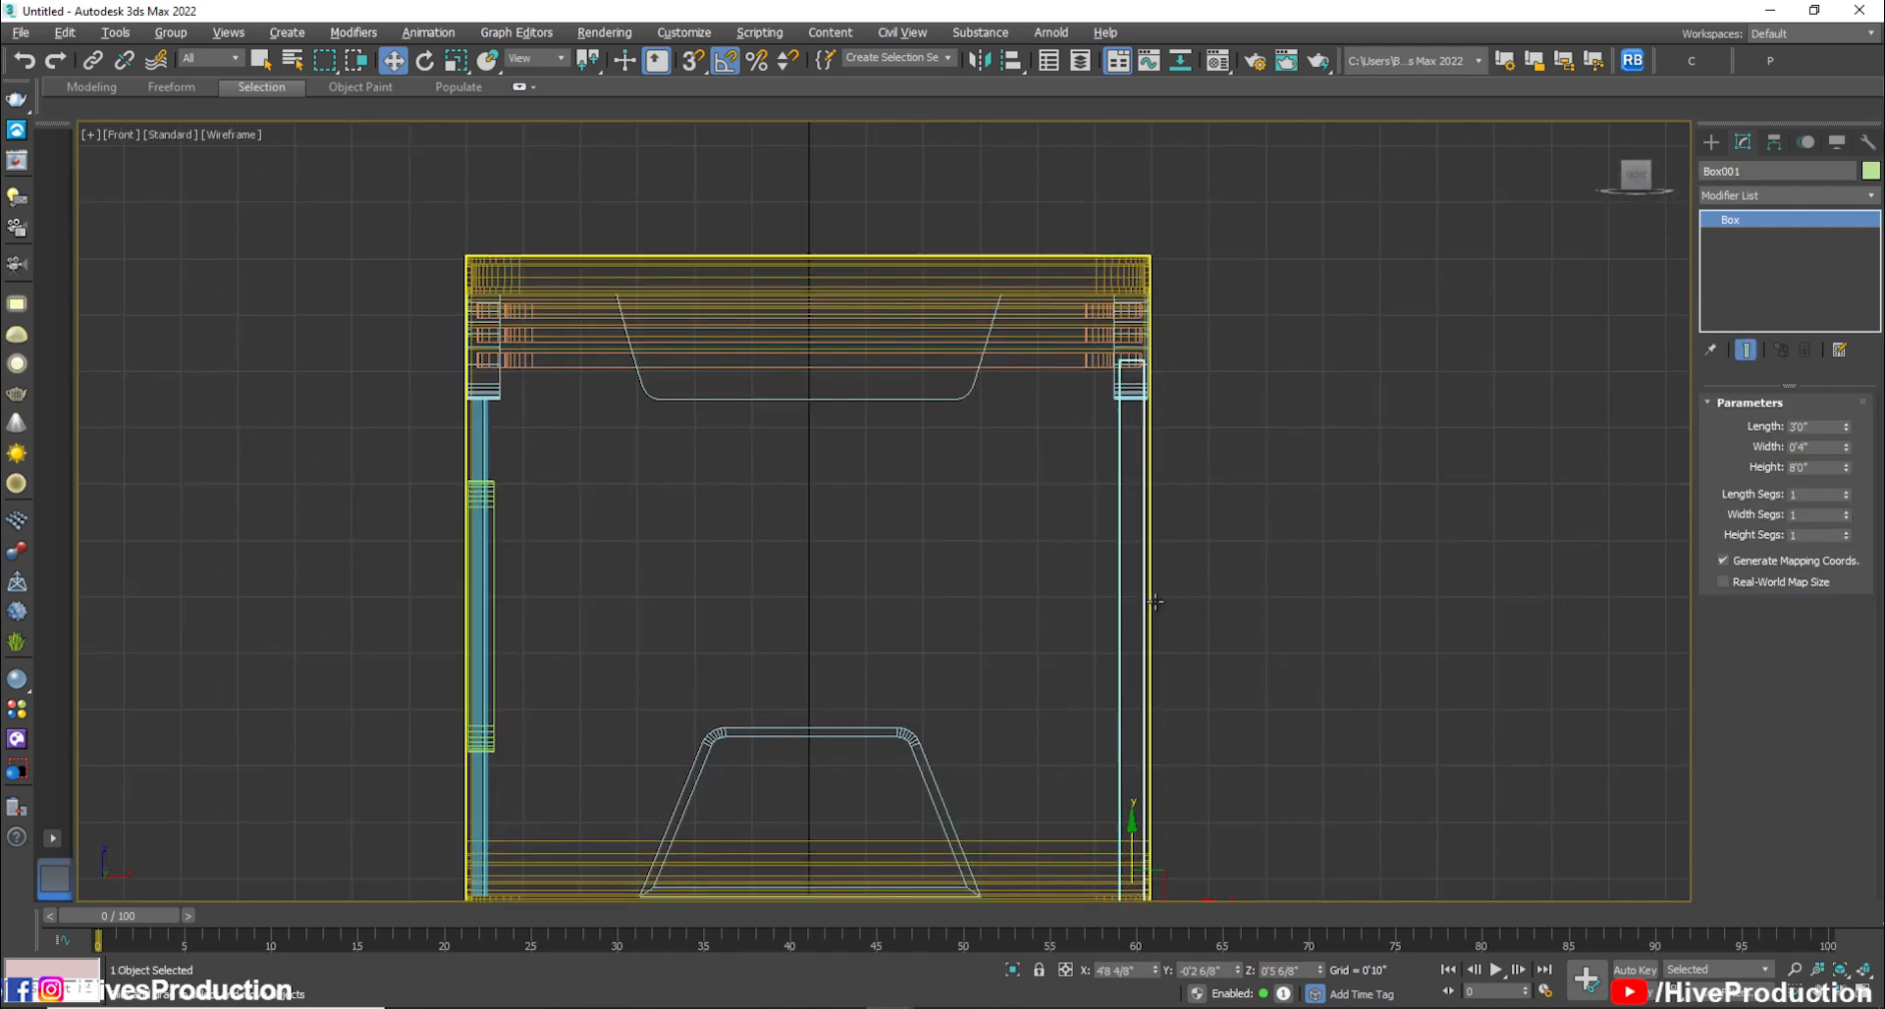
scroll(1161, 797, "up", 2)
middle_click_drag(1144, 734, 1145, 685)
scroll(1161, 854, "down", 2)
left_click_drag(1185, 889, 1184, 890)
left_click(1227, 607)
key("alt+w")
left_click(1504, 704)
key("alt+w")
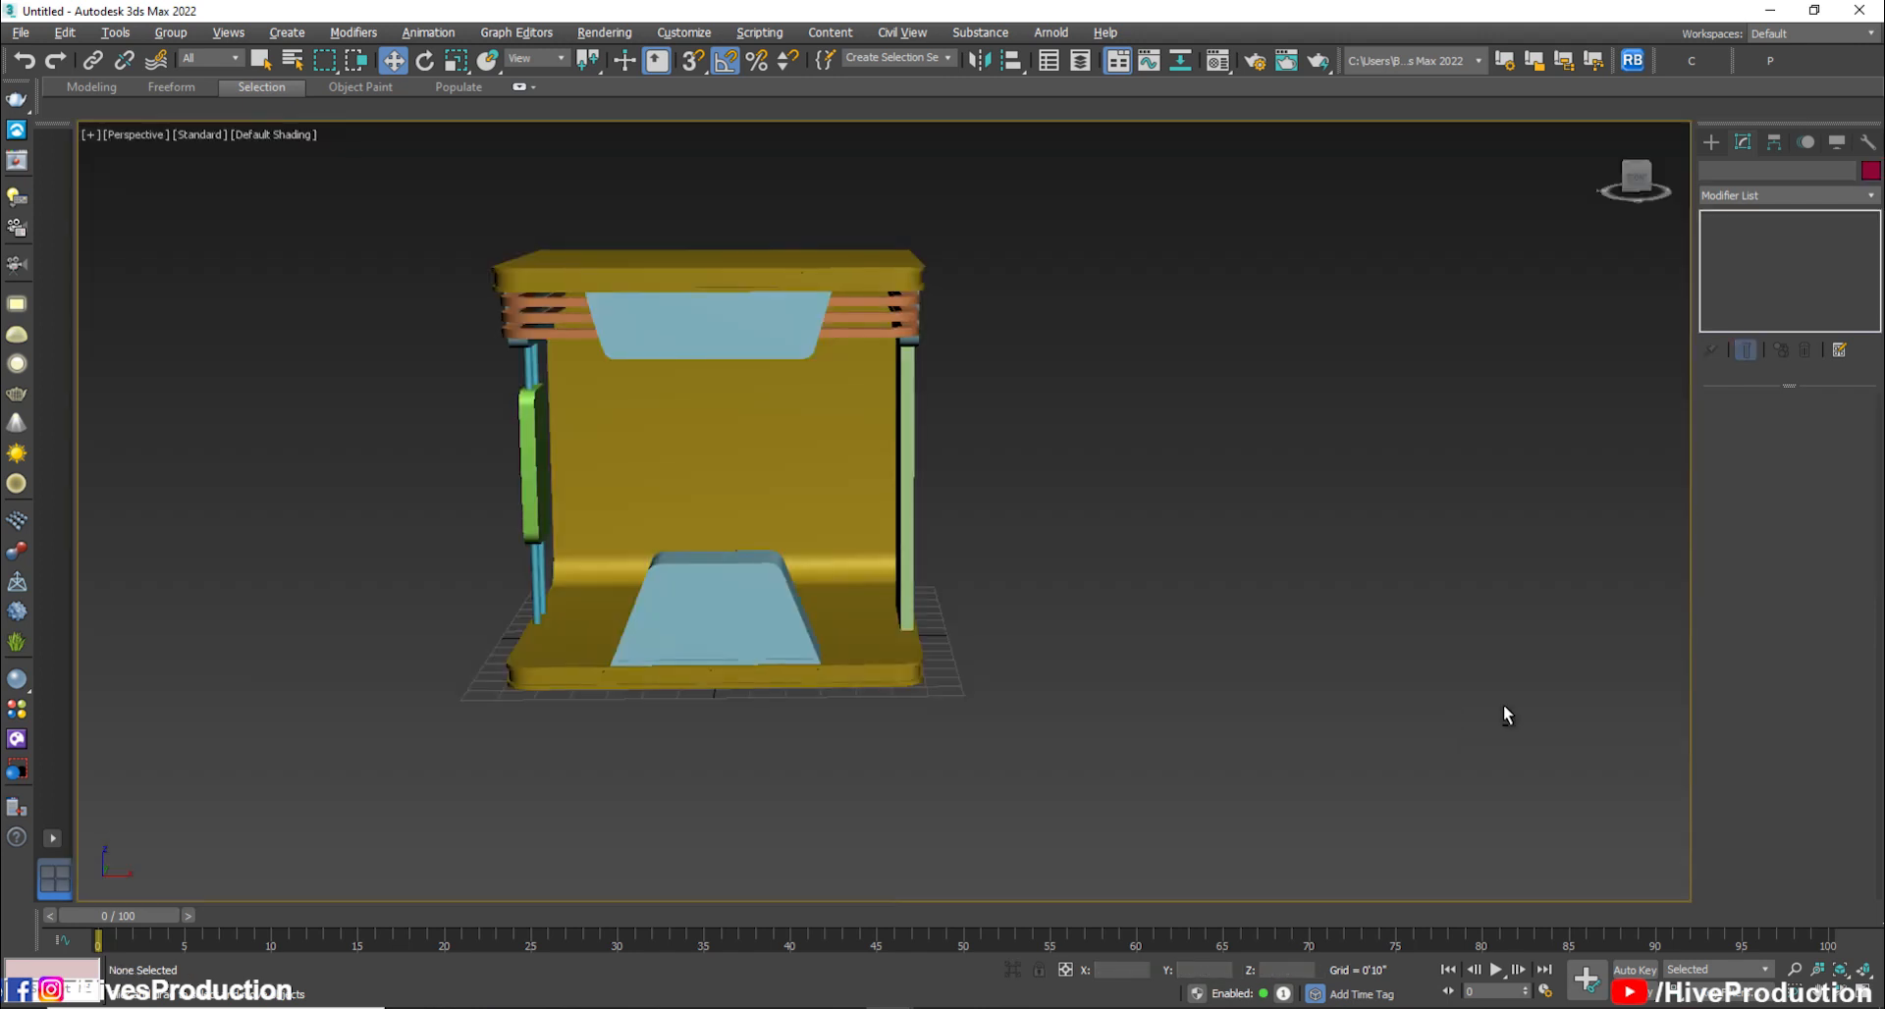
Shift the tall box in the Left view to center it along the depth under the side block
middle_click_drag(1245, 605, 988, 567, "alt")
left_click(846, 538)
key("l")
scroll(707, 648, "up", 3)
left_click_drag(783, 845, 785, 844)
left_click(1291, 642)
left_click_drag(846, 745, 845, 748)
left_click_drag(800, 840, 797, 840)
left_click(1298, 652)
key("alt+w")
left_click(1441, 663)
key("alt+w")
middle_click_drag(564, 601, 848, 597, "alt")
scroll(772, 583, "down", 3)
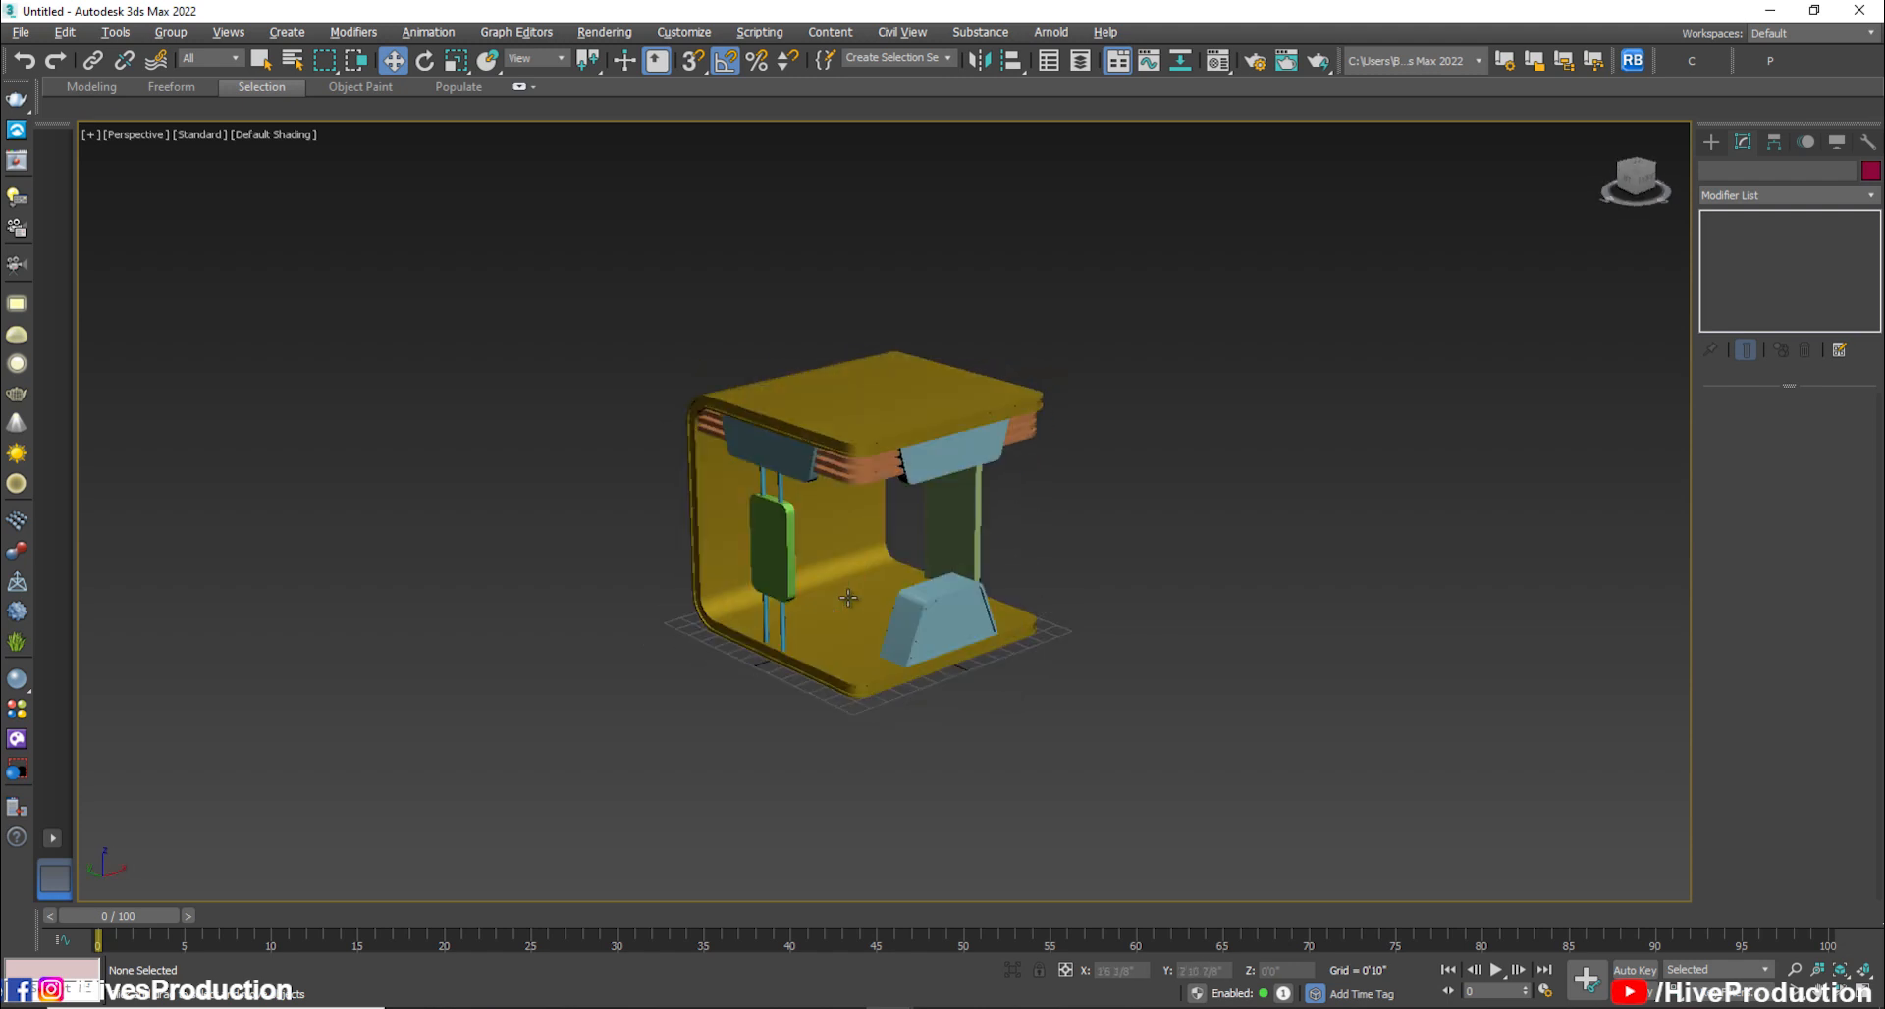
Switch to the Stuff.max scene and select the TV, sofa, plant, table with lamp and bar stool groups
left_click(832, 962)
middle_click_drag(1275, 530, 1016, 535, "alt")
left_click(895, 541)
left_click(993, 432, "ctrl")
left_click(1011, 594, "ctrl")
left_click(1169, 573, "ctrl")
middle_click_drag(1145, 683, 1200, 774)
left_click(1180, 641, "ctrl")
scroll(519, 653, "down", 4)
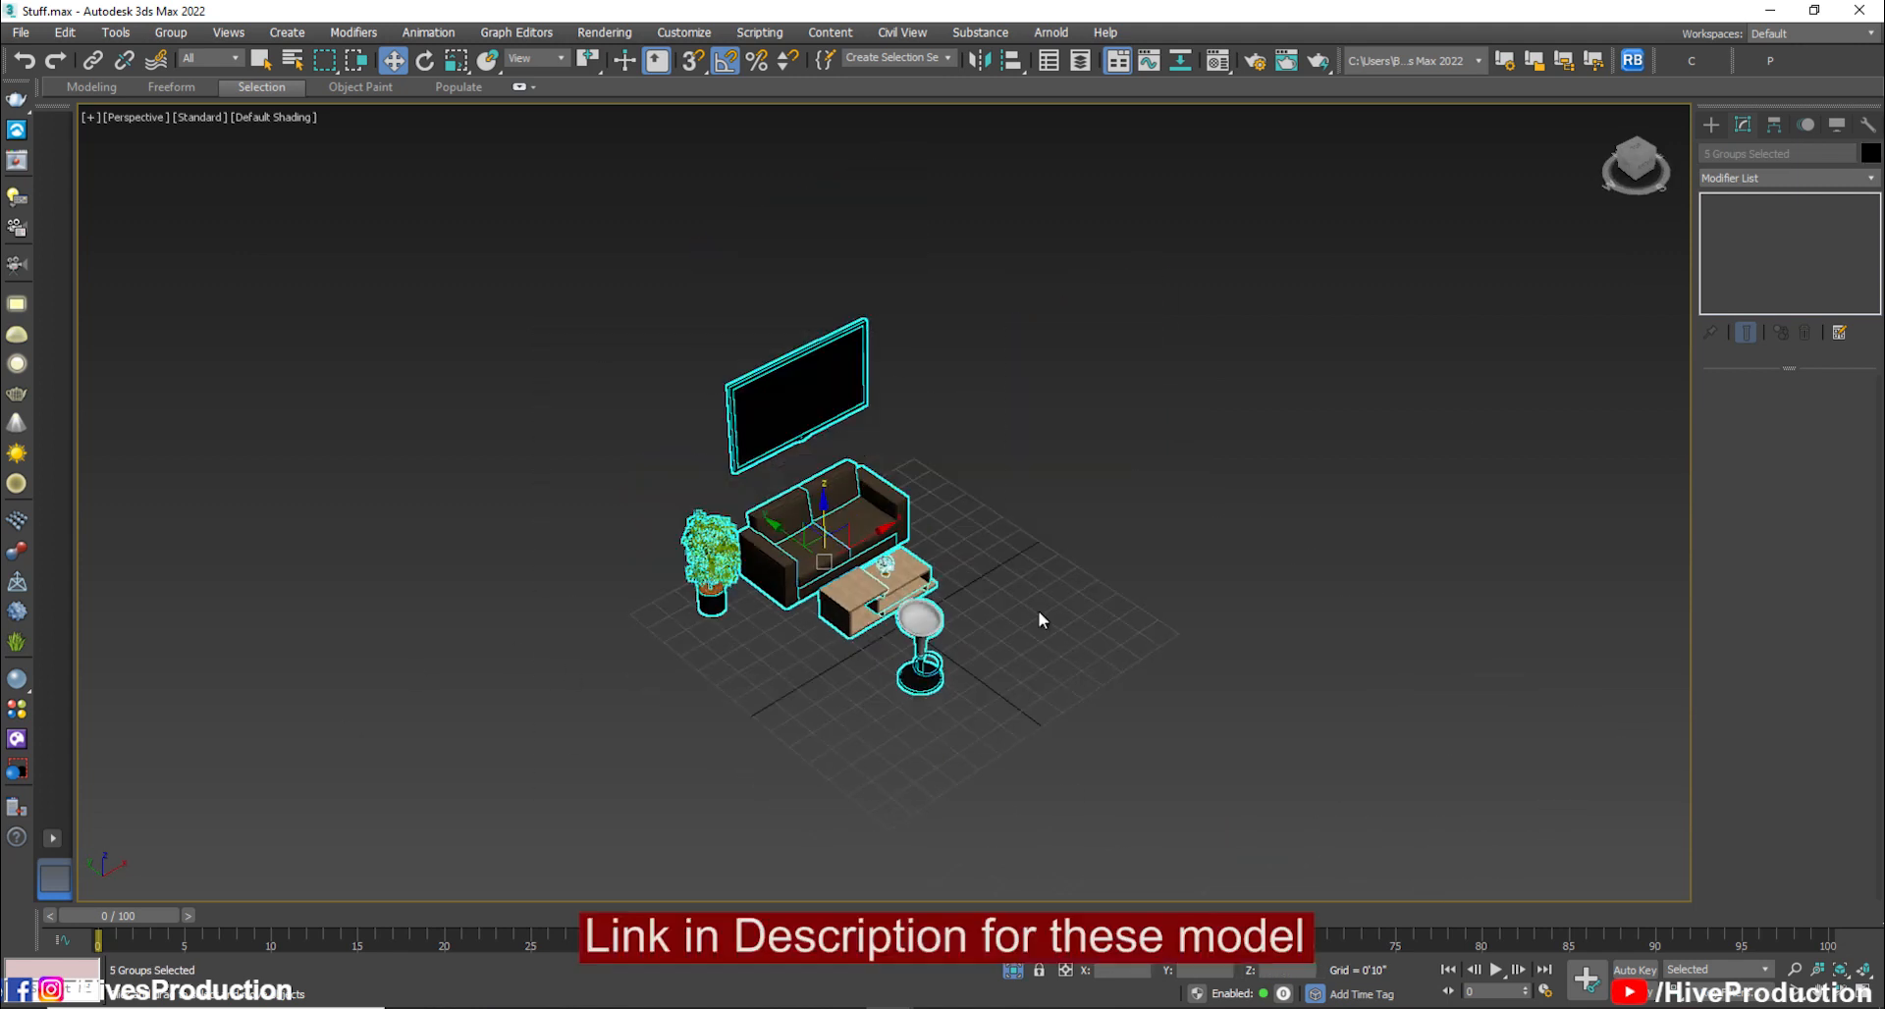
Copy the selected furniture groups and paste them into the untitled scene, merging the duplicate-named object as Rectangle0072
left_click(1691, 61)
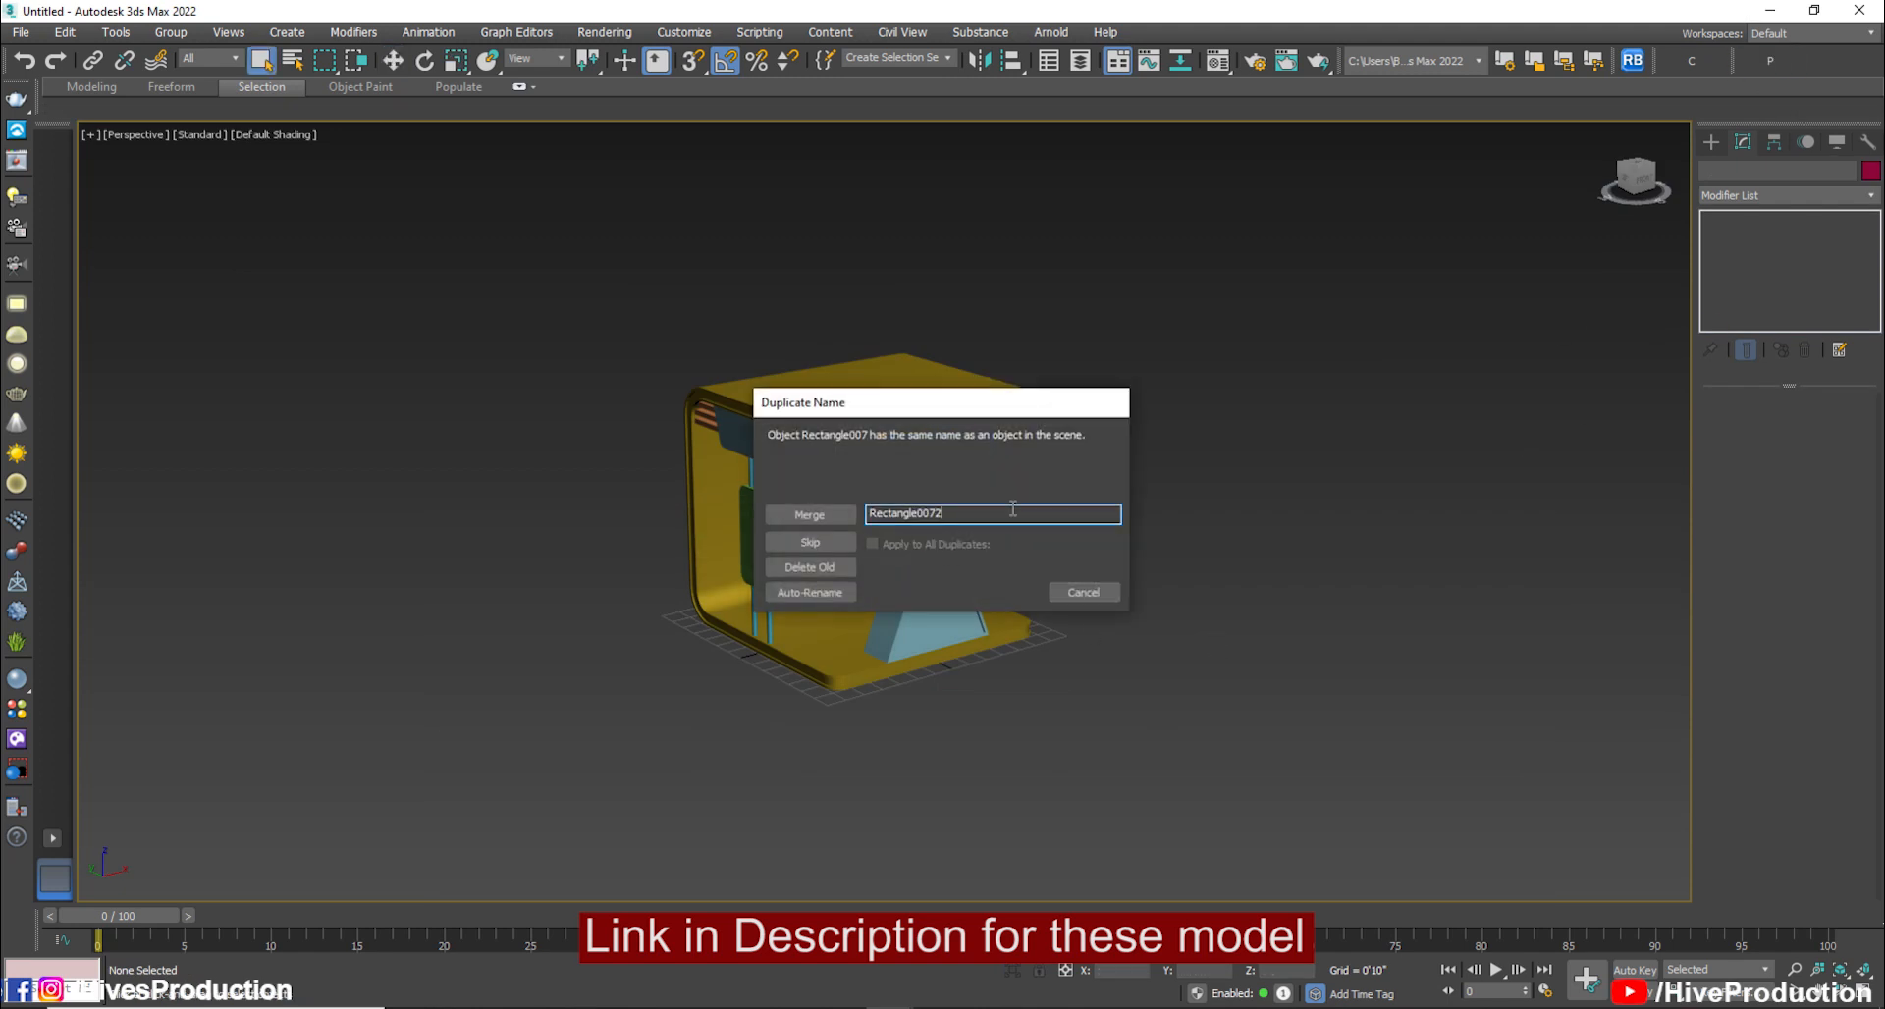
key("Return")
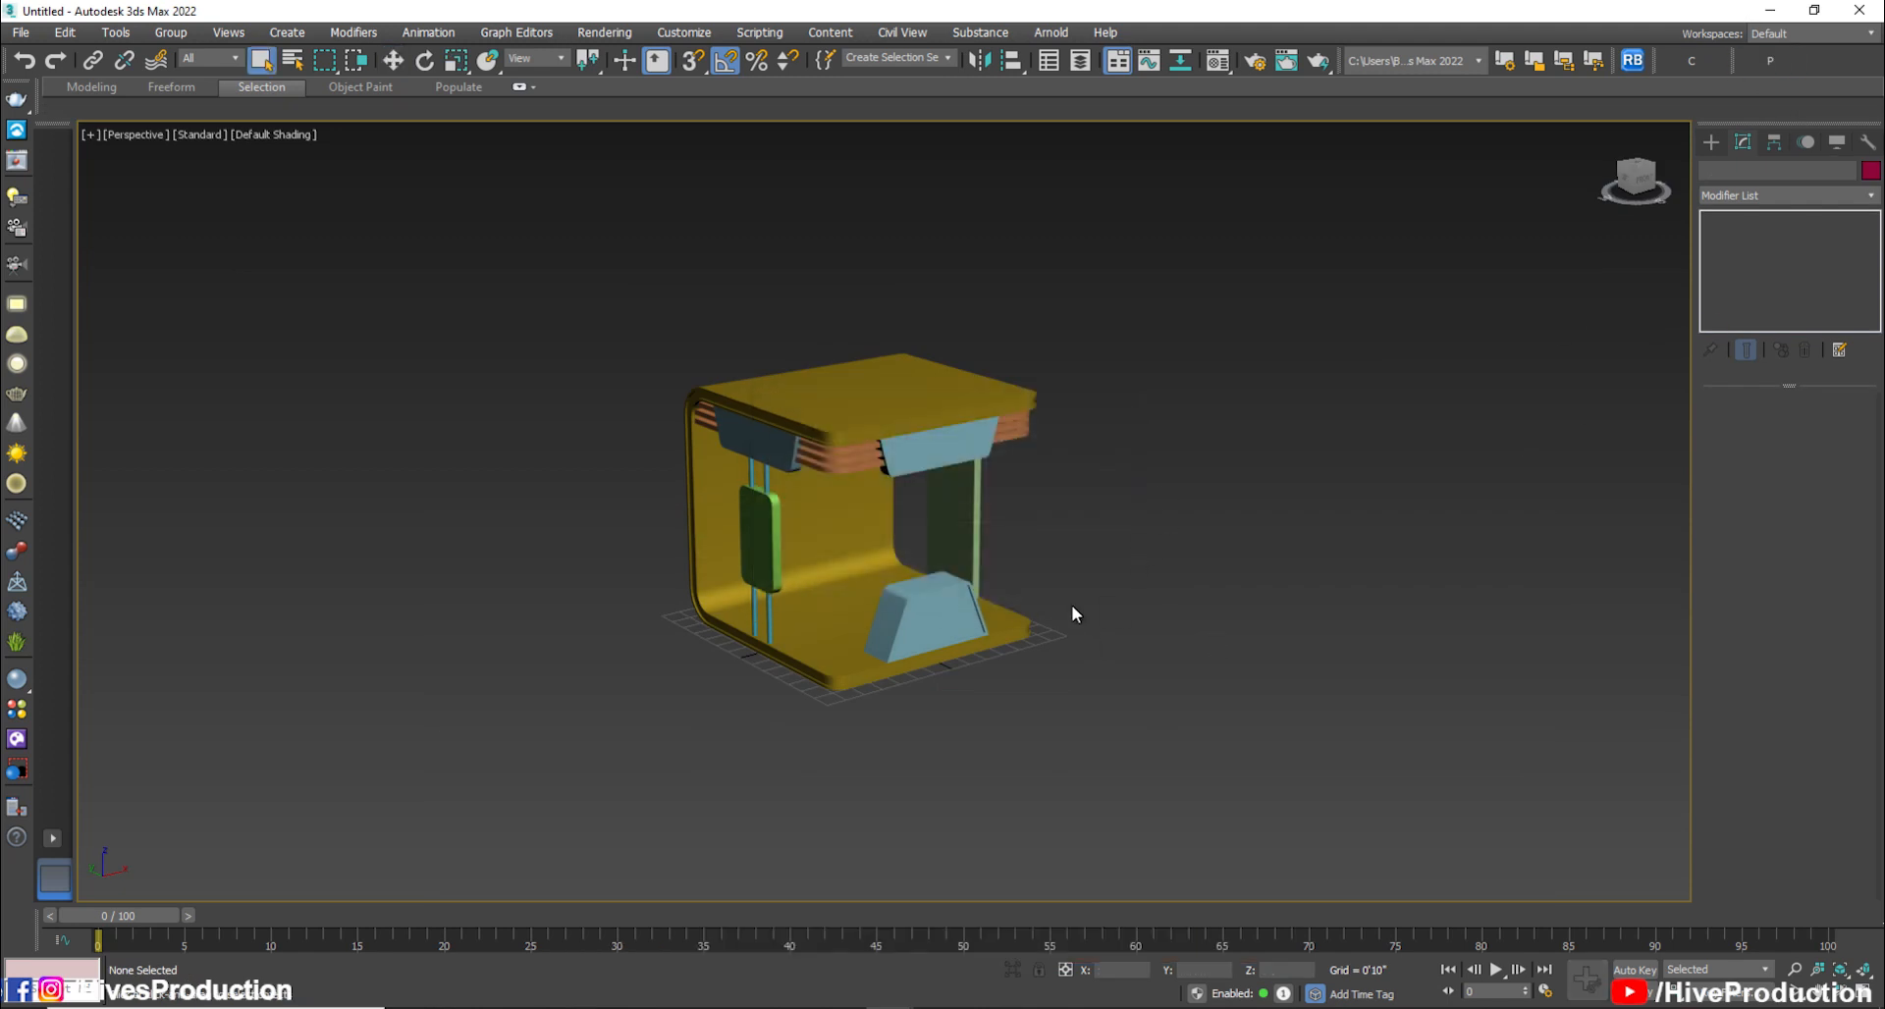
scroll(1107, 738, "down", 2)
mouse_move(1097, 735)
middle_mouse_down("alt")
mouse_move(884, 689)
mouse_move(1079, 724)
middle_mouse_up("alt")
Try to shift two of the pasted furniture pieces sideways in the Top view and undo the move
scroll(884, 689, "up", 4)
scroll(988, 665, "up", 4)
middle_click_drag(988, 664, 873, 653)
left_click(766, 728)
left_click(872, 653, "ctrl")
key("alt+w")
middle_click(326, 247)
key("alt+w")
scroll(743, 389, "down", 7)
middle_click_drag(742, 388, 762, 451)
key("w")
left_click_drag(724, 318, 743, 322)
key("ctrl+z")
Move the sofa forward from the back wall in the Top view and raise it onto the base floor in the Left view
left_click(770, 363)
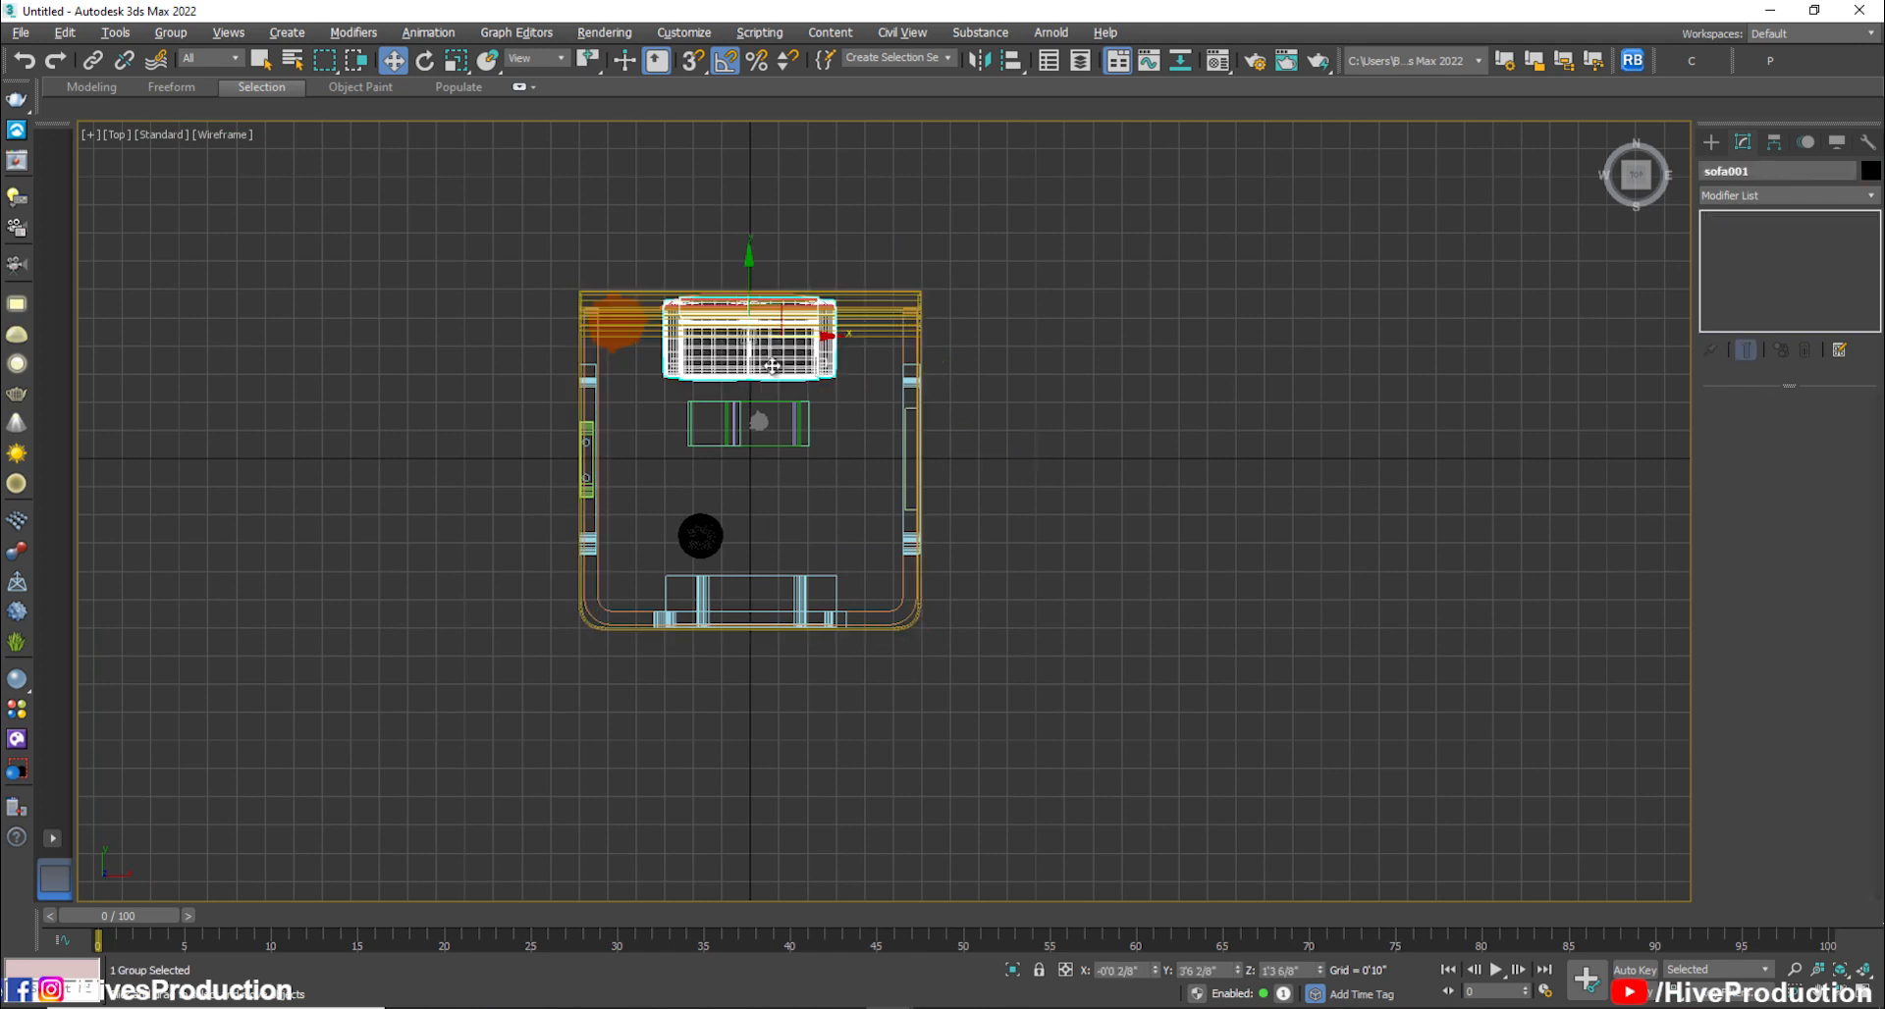
scroll(771, 364, "up", 5)
left_click_drag(712, 230, 711, 306)
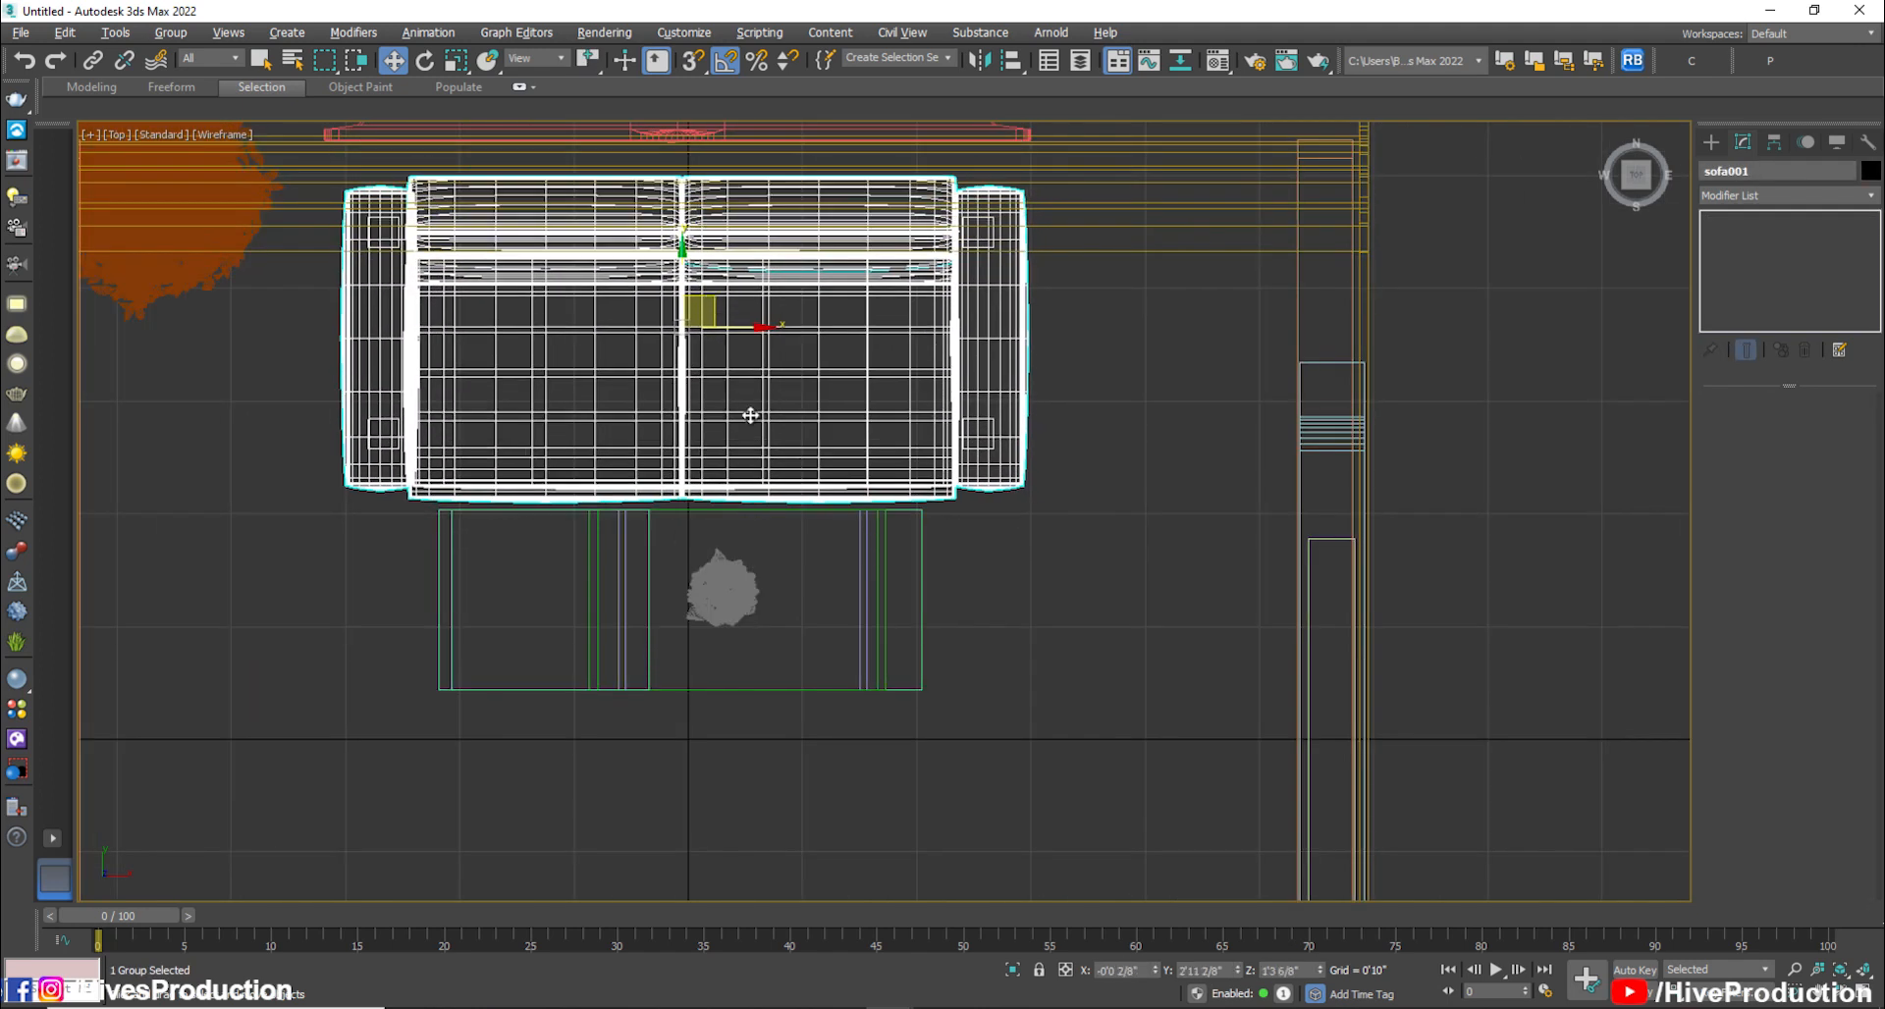
key("alt+w")
middle_click(498, 823)
key("alt+w")
key("l")
key("z")
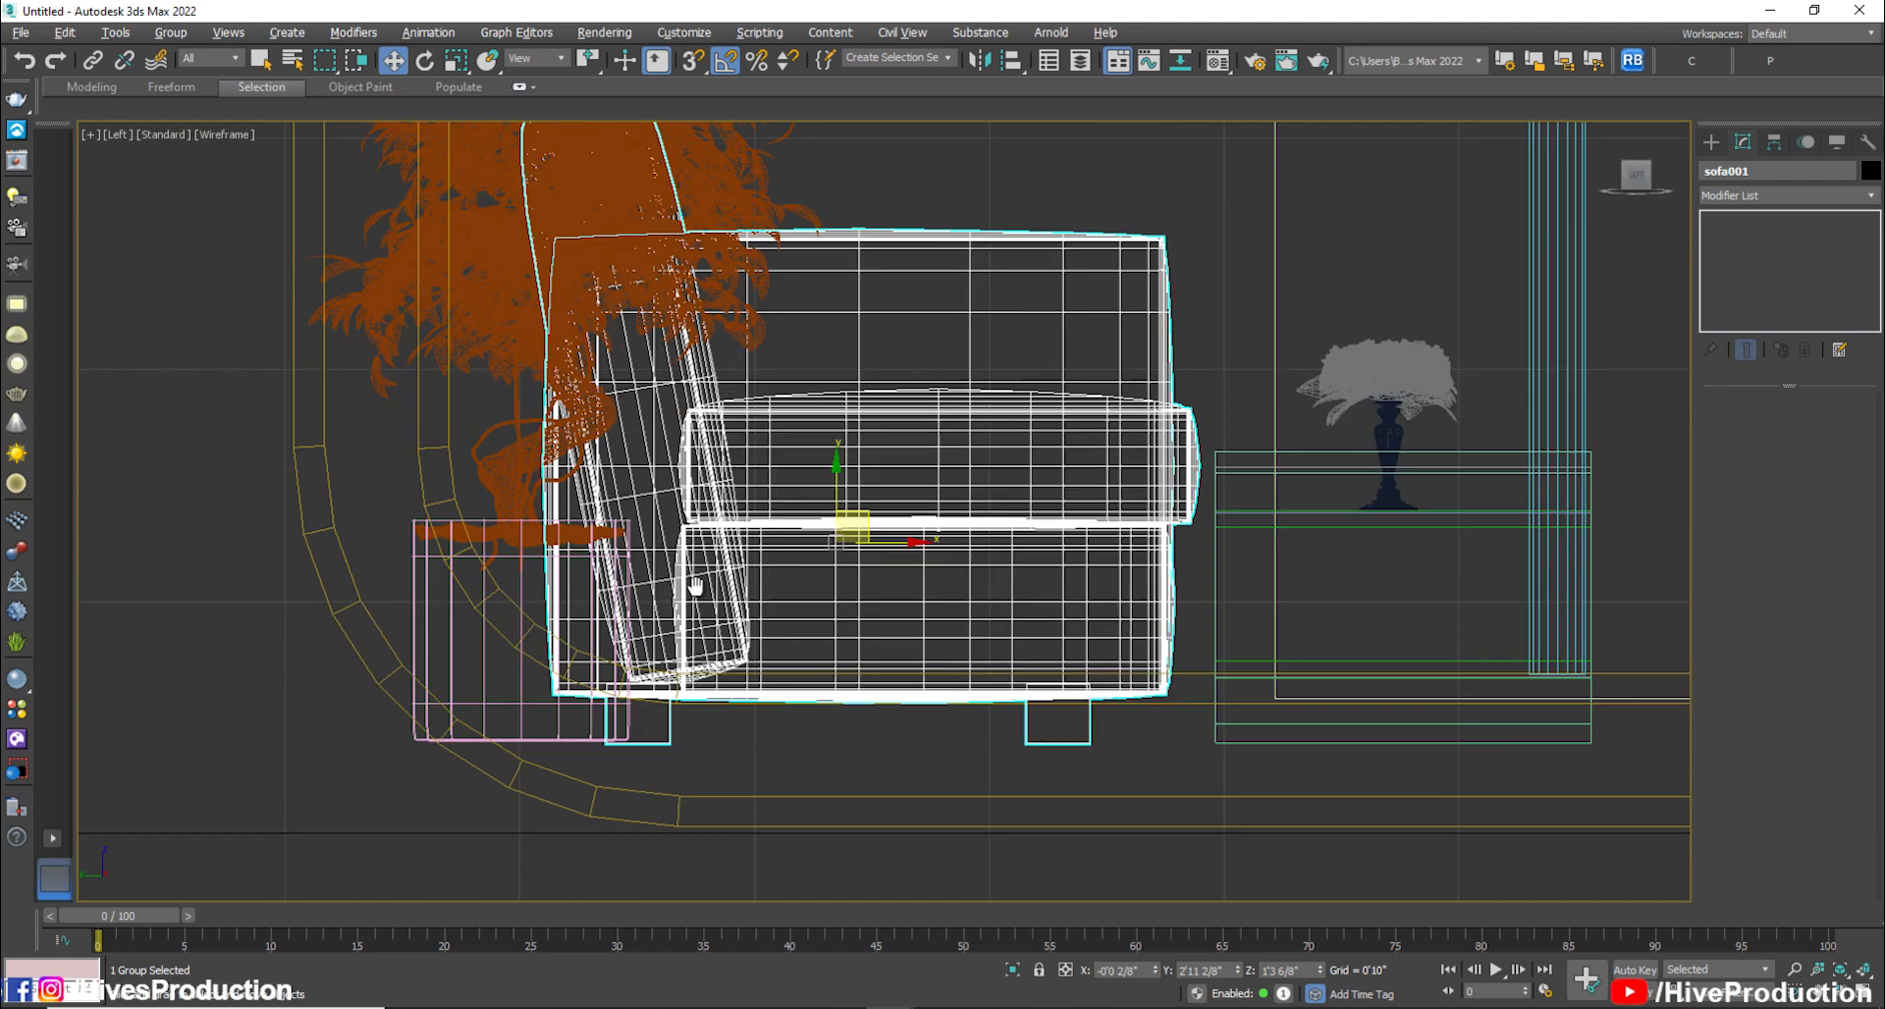
scroll(791, 414, "down", 2)
left_click_drag(791, 414, 790, 403)
Move the plant forward out of the curved back corner and up onto the floor in the Left view
left_click(531, 493)
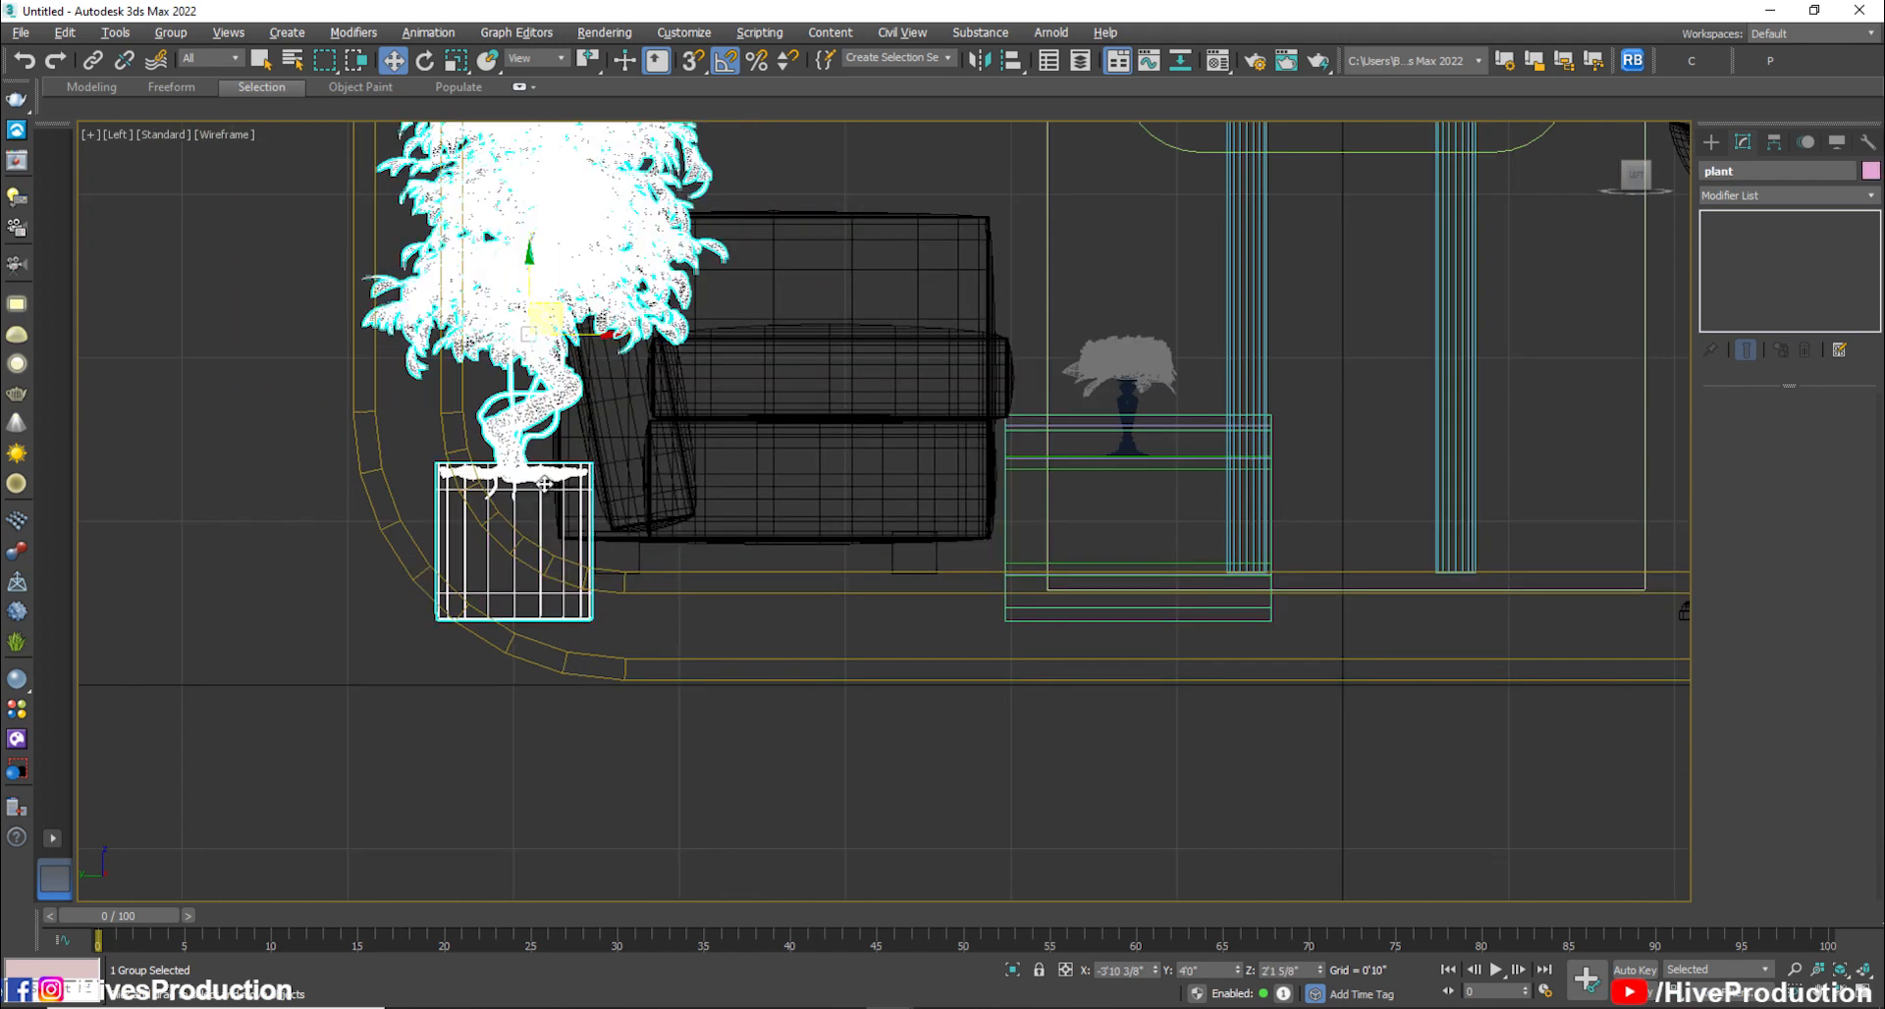
left_click_drag(559, 322, 766, 274)
scroll(790, 453, "down", 3)
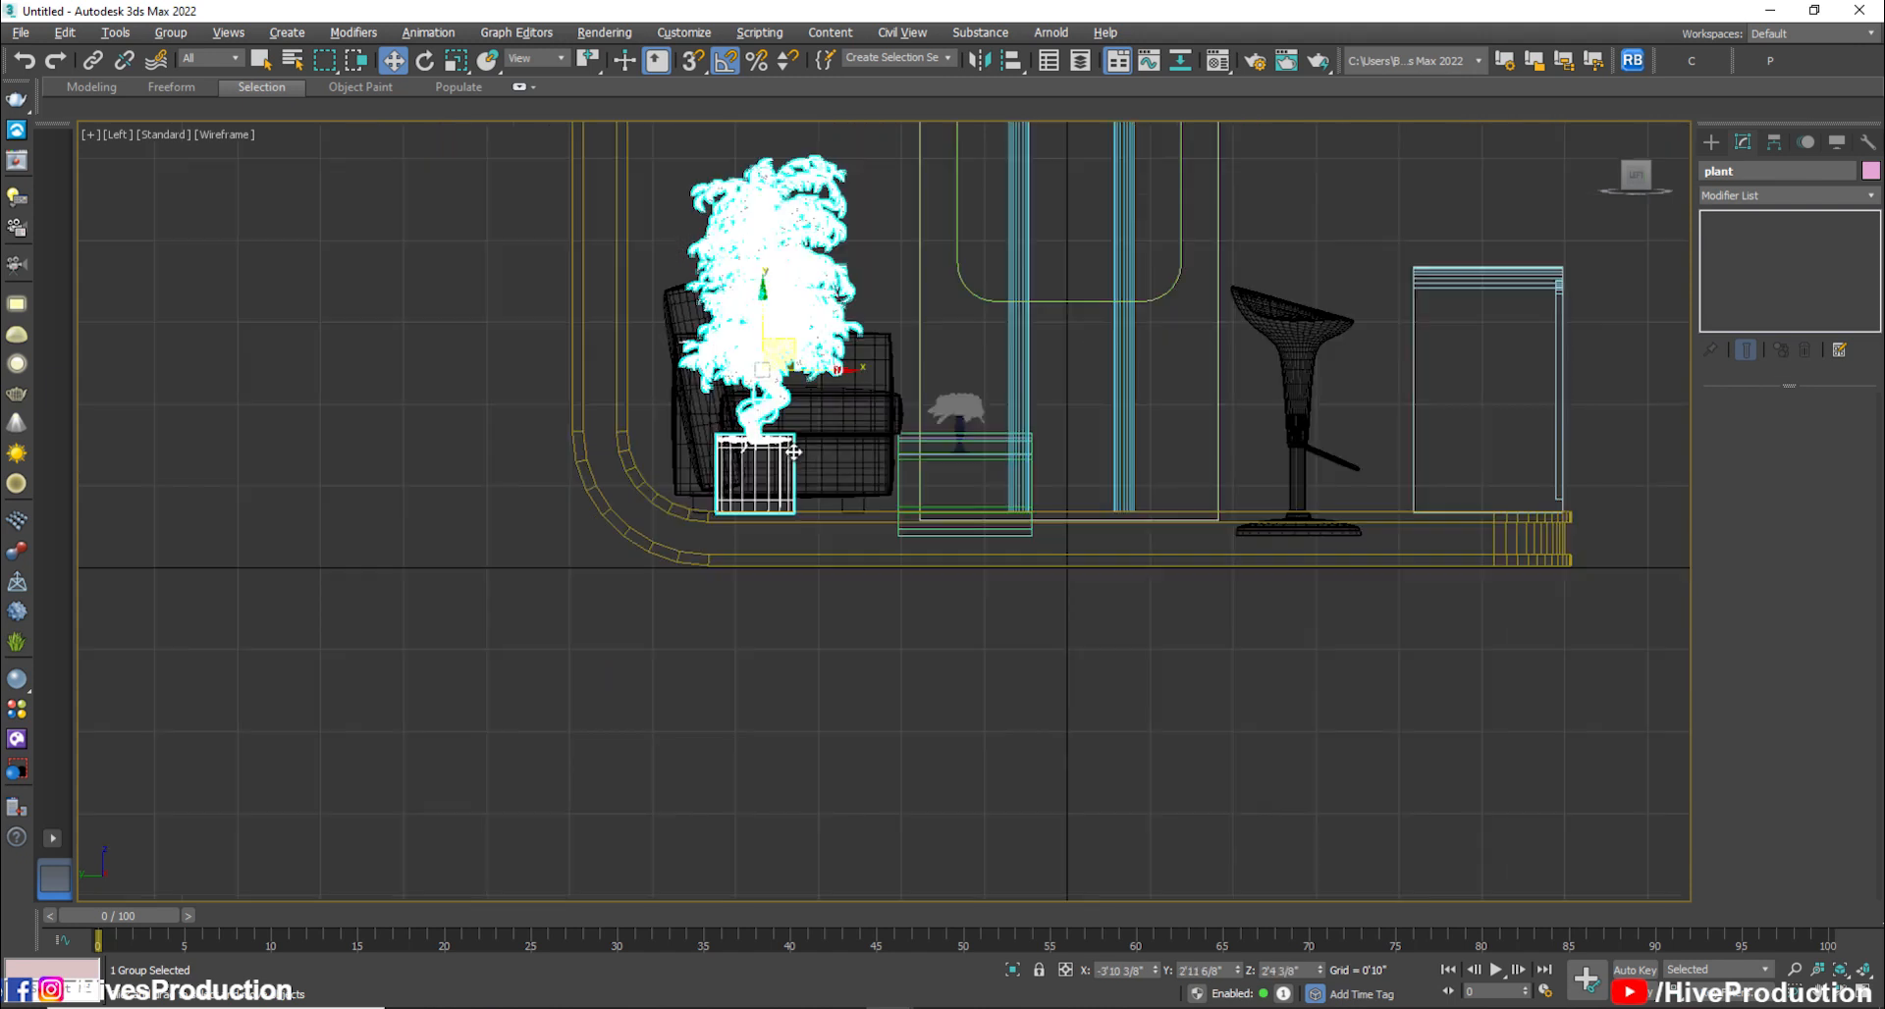
Clone the plant to the opposite side of the sofa
key("alt+w")
key("alt+w")
mouse_move(530, 432)
left_mouse_down("shift")
mouse_move(594, 471)
mouse_move(1542, 475)
left_mouse_up("shift")
left_click(945, 593)
left_click(1419, 698)
Move the wall TV forward in the Left view so it sits against the inner face of the back wall
key("alt+w")
middle_click(1413, 699)
key("alt+w")
mouse_move(1354, 695)
middle_mouse_down("alt")
mouse_move(1028, 698)
mouse_move(769, 593)
mouse_move(1001, 677)
middle_mouse_up("alt")
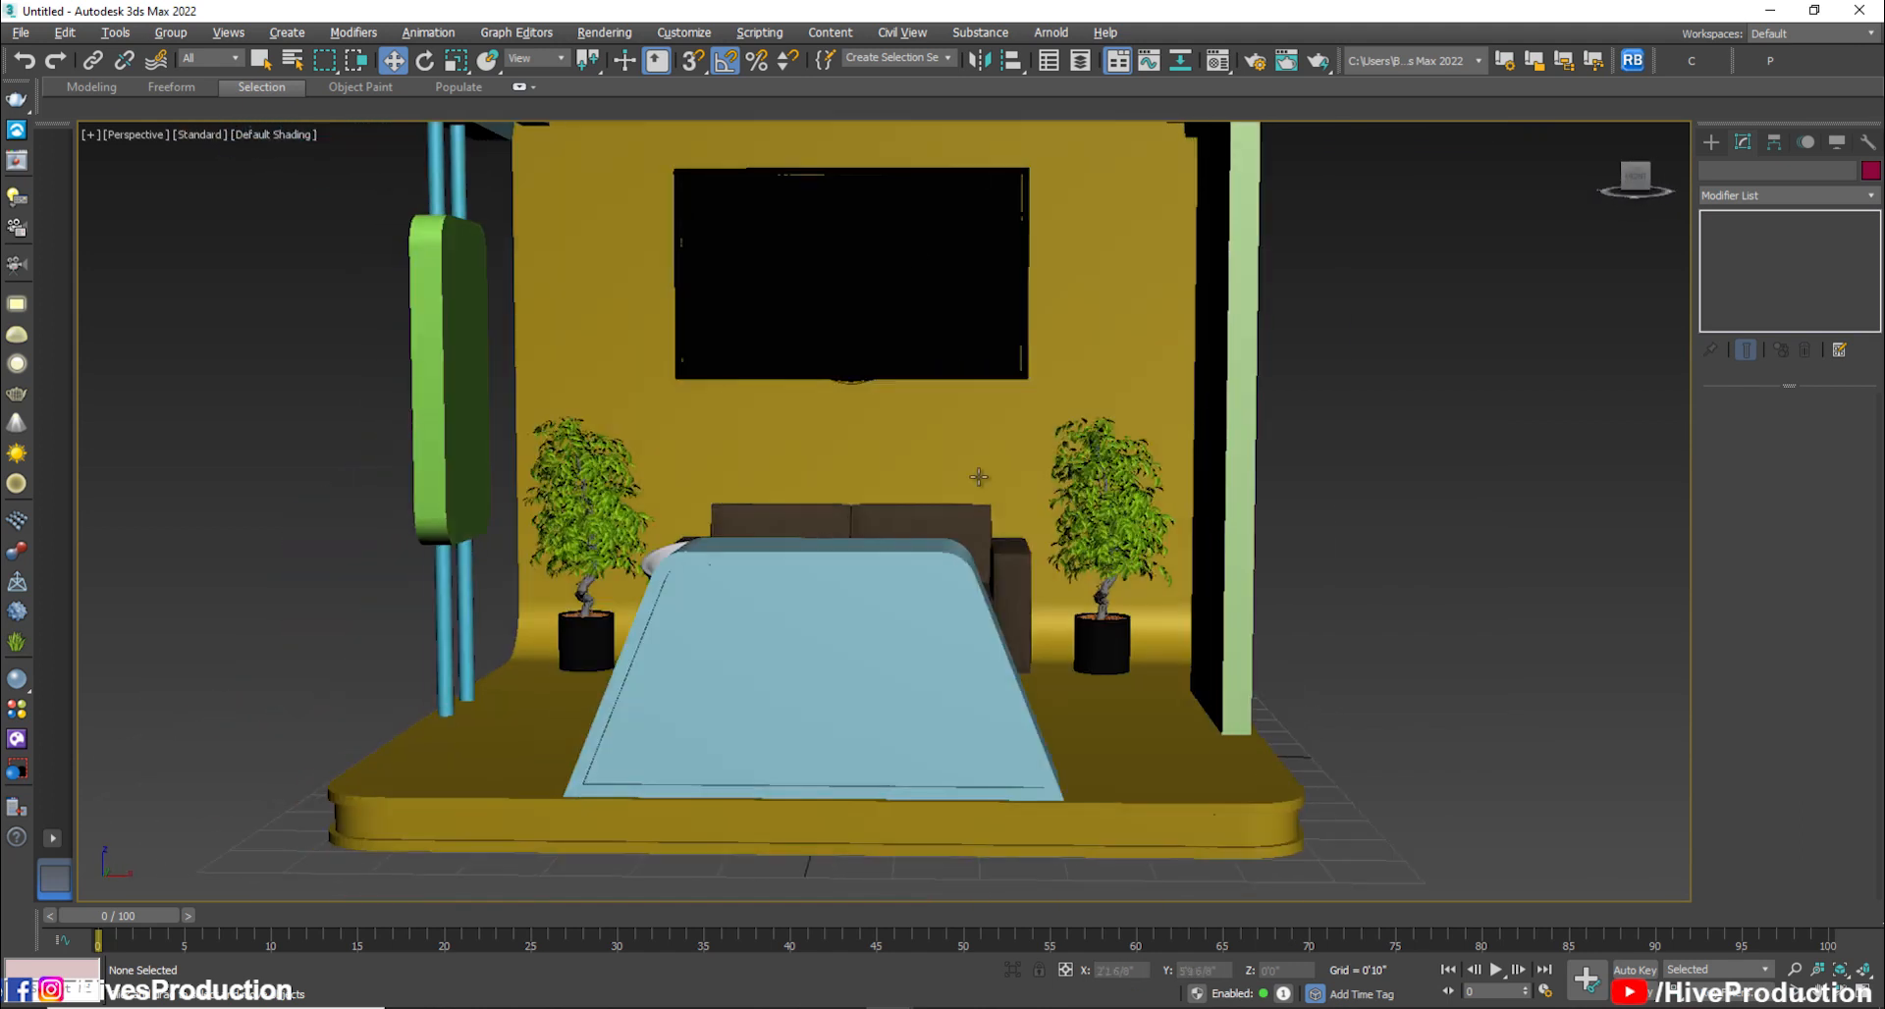
left_click(815, 304)
key("alt+w")
middle_click(668, 276)
key("alt+w")
middle_click_drag(940, 385, 920, 479)
key("alt+w")
middle_click(551, 660)
key("alt+w")
scroll(629, 630, "down", 5)
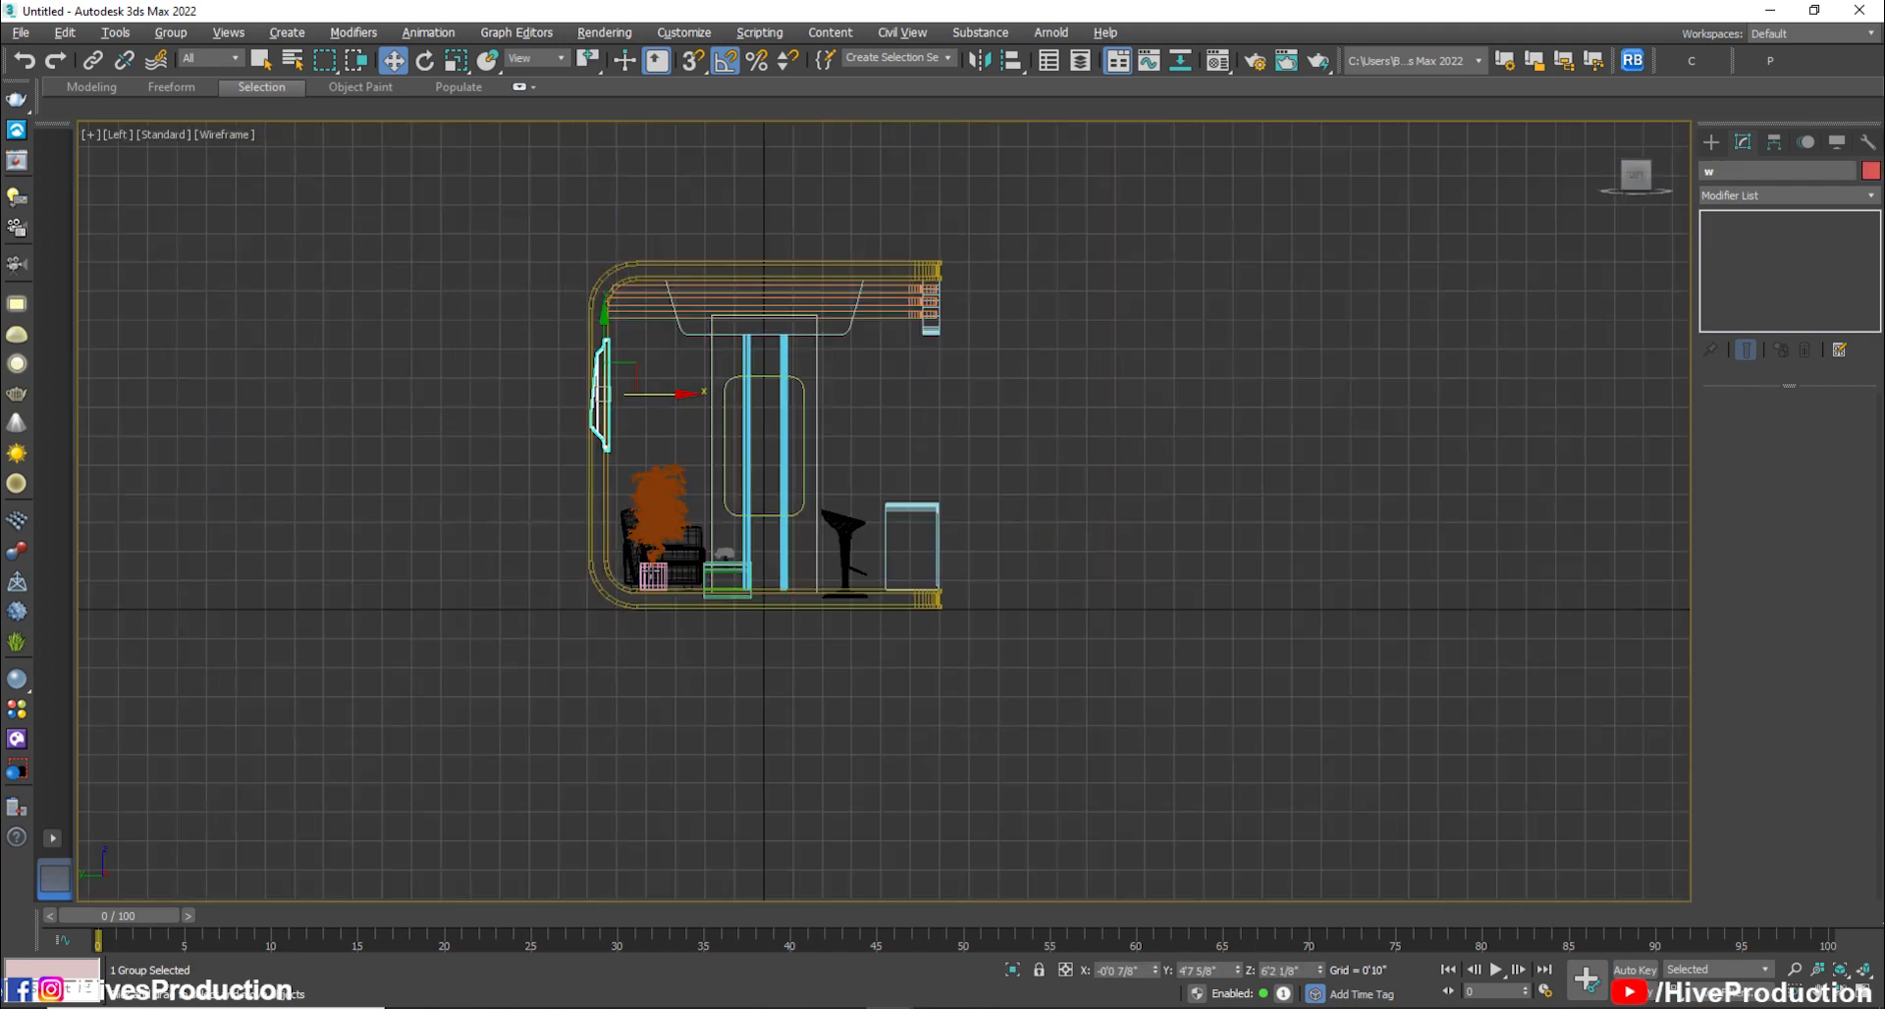
scroll(621, 378, "up", 5)
left_click_drag(651, 454, 681, 463)
left_click(1134, 644)
Raise the bar stool onto the base floor and move it closer to the front counter in the Left view
scroll(1134, 644, "down", 4)
middle_click_drag(1134, 644, 609, 428)
left_click(679, 603)
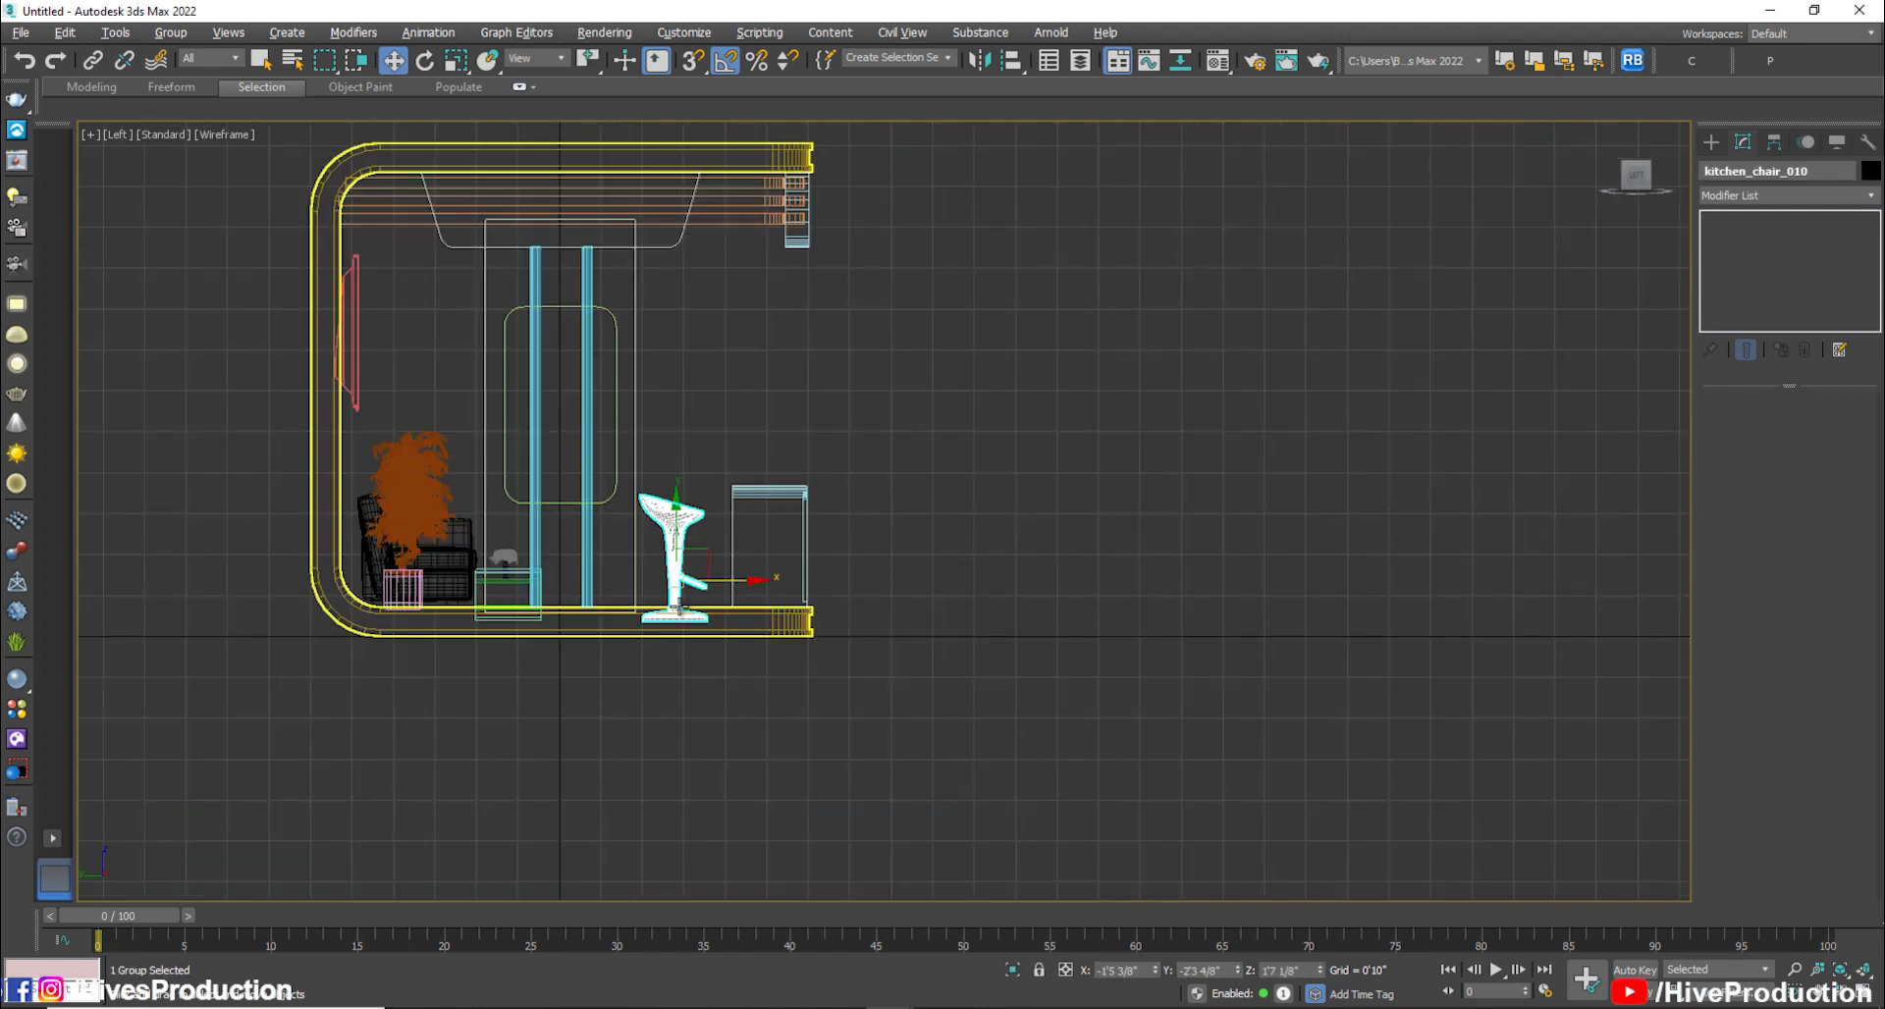
scroll(679, 607, "up", 6)
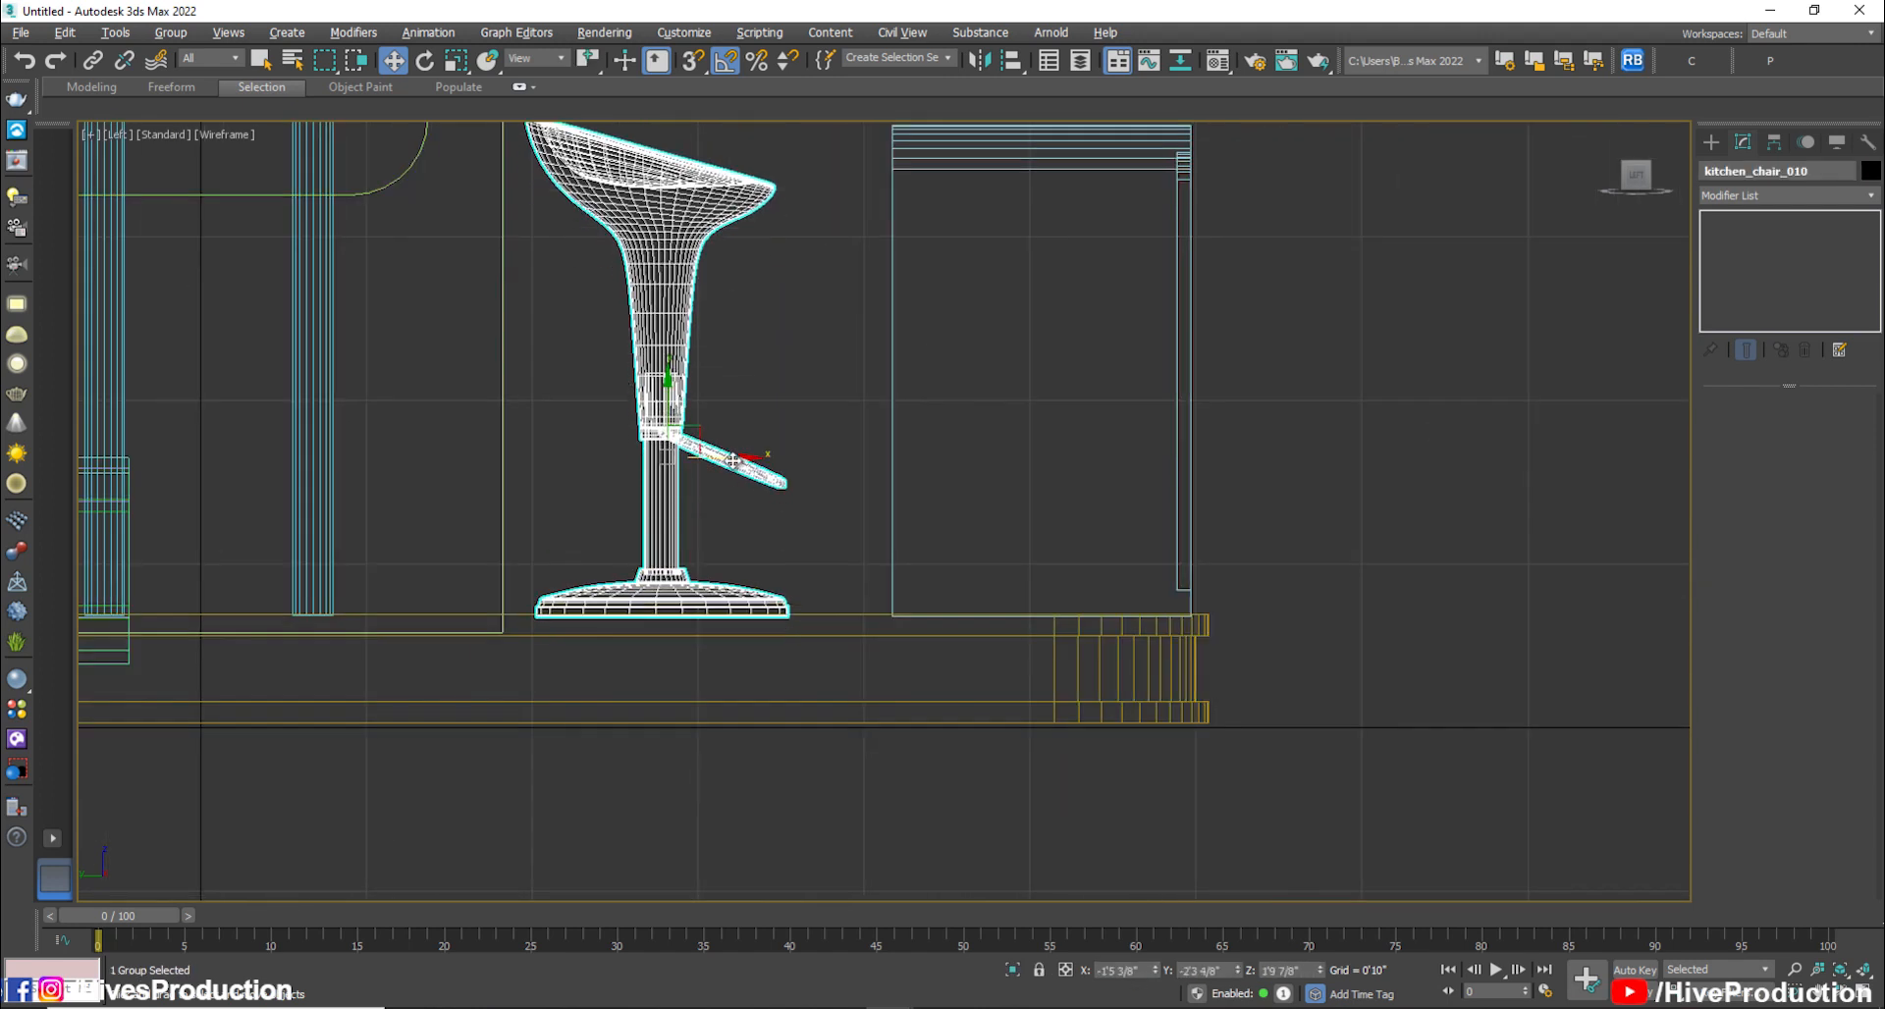
left_click_drag(736, 462, 801, 465)
Move the table with lamp away from the sofa toward the middle and raise it onto the floor
scroll(408, 590, "down", 4)
middle_click_drag(407, 589, 1490, 633)
left_click(1162, 558)
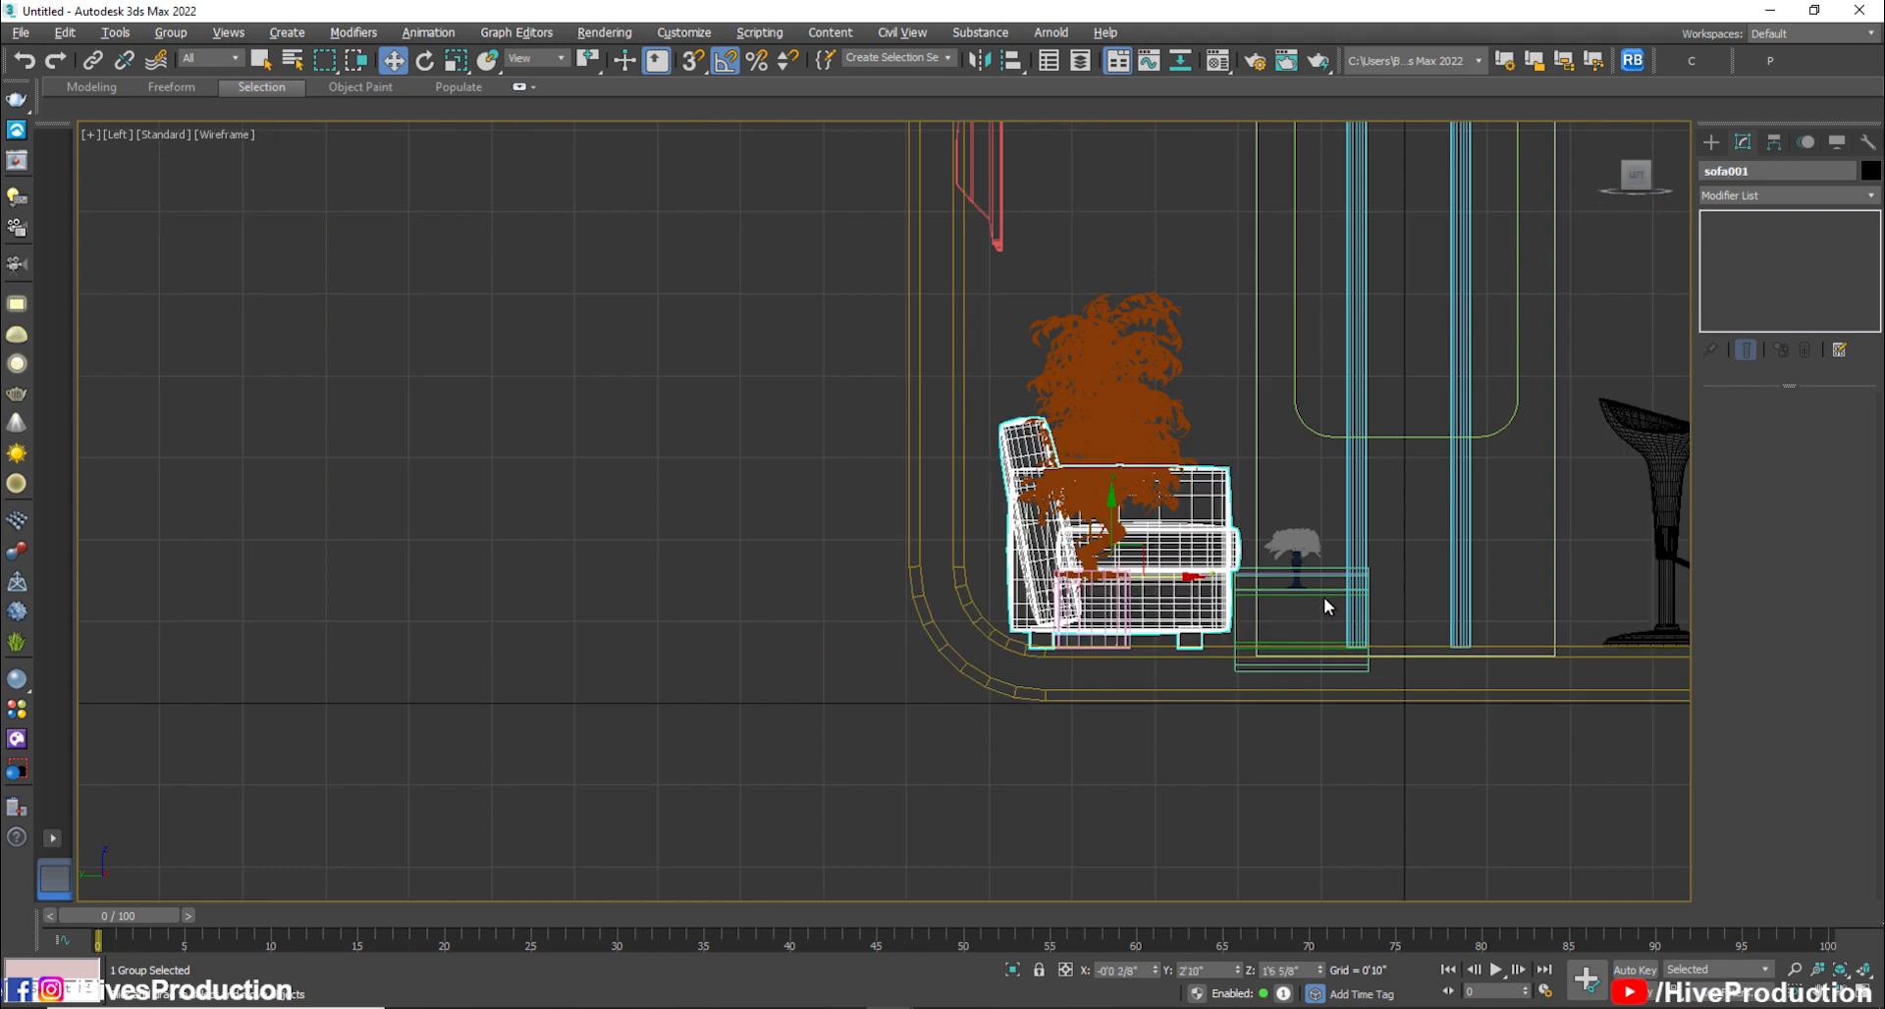
left_click(1299, 560)
middle_click_drag(1331, 646, 863, 677)
scroll(863, 678, "up", 2)
left_click_drag(845, 565, 966, 533)
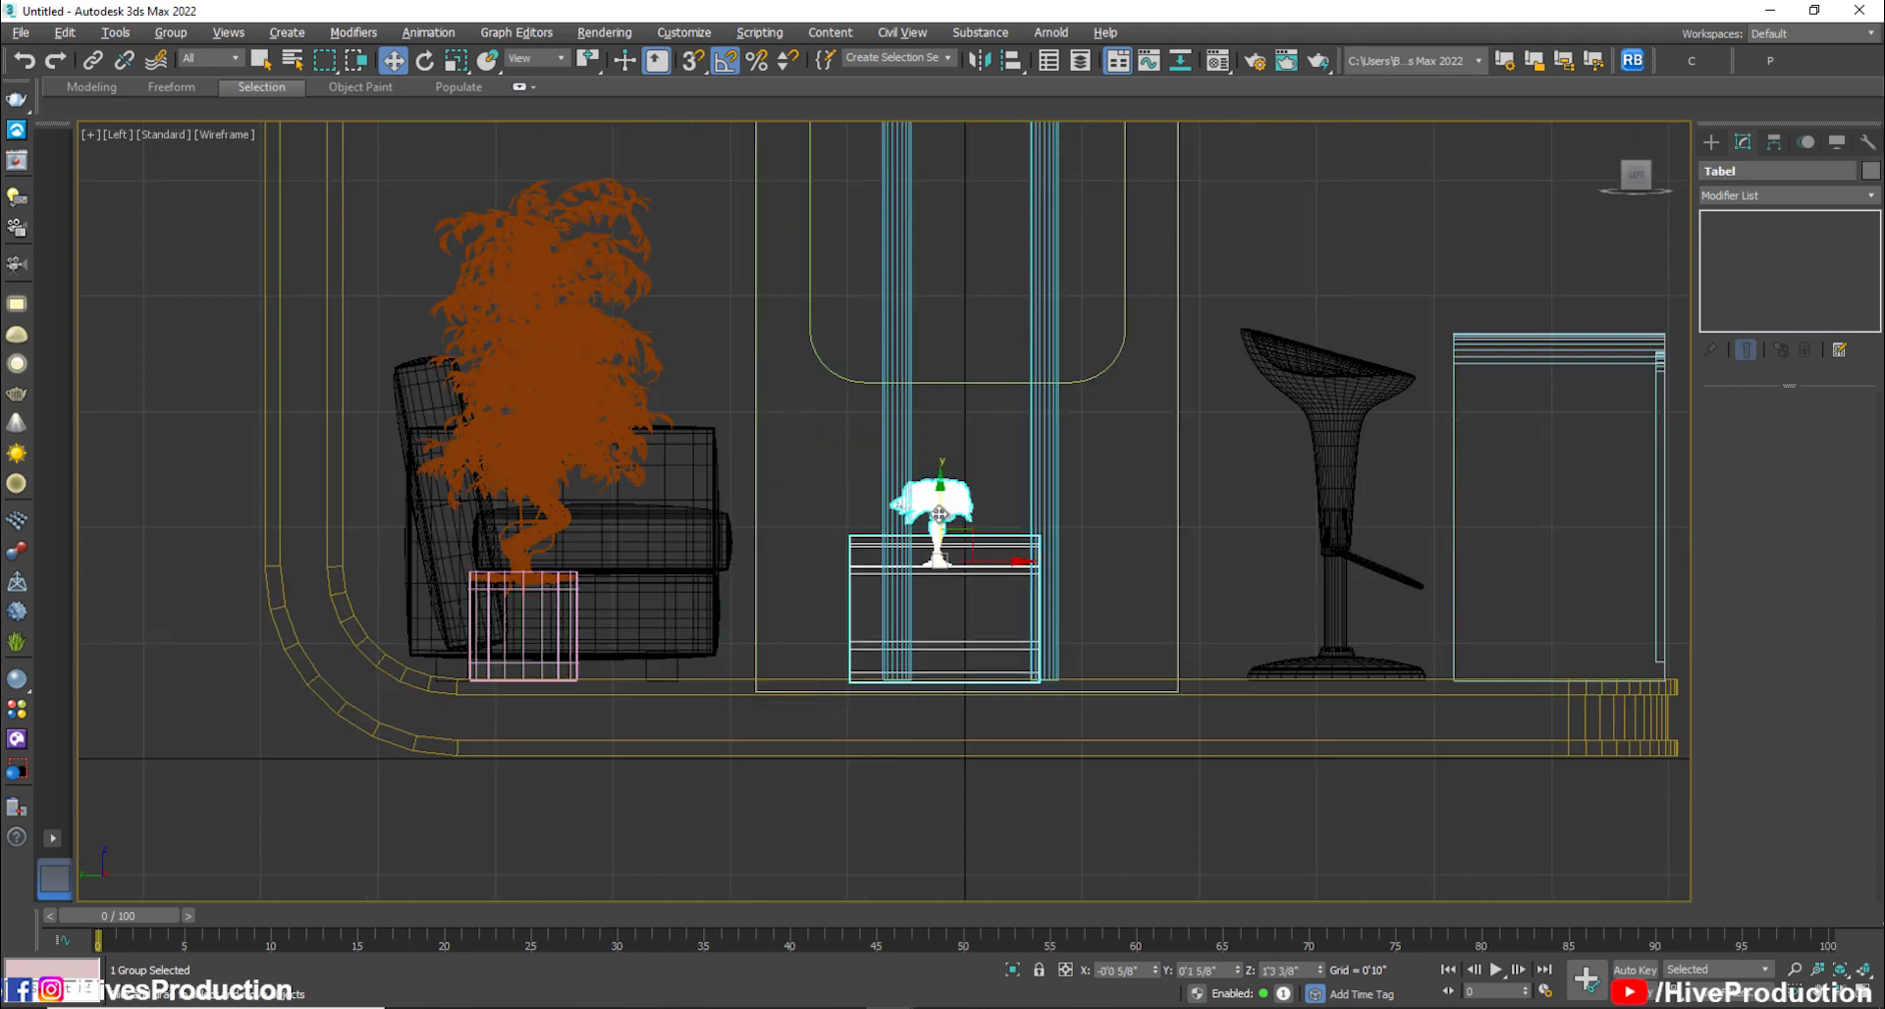
Move the bar stool sideways behind the front counter
left_click(821, 797)
key("alt+w")
key("alt+w")
middle_click_drag(852, 650, 758, 707, "alt")
left_click(766, 699)
left_click_drag(775, 660, 508, 667)
key("alt+w")
middle_click(373, 241)
key("alt+w")
scroll(825, 471, "down", 4)
middle_click_drag(825, 471, 664, 197)
scroll(673, 618, "up", 2)
Clone the bar stool into a pair behind the front counter, and clone that pair beside the side panel, turned to face it
left_click(679, 620)
left_click_drag(673, 592, 916, 599)
left_click(937, 586)
mouse_move(785, 560)
left_mouse_down("shift")
mouse_move(785, 410)
mouse_move(863, 488)
mouse_move(1158, 332)
left_mouse_up("shift")
left_click(937, 589)
key("e")
key("w")
Examine the furnished stall and its stool placement in the Perspective view
key("alt+w")
right_click(1369, 770)
key("alt+w")
left_click(1368, 770)
middle_click_drag(864, 776, 1018, 748, "alt")
scroll(1107, 685, "down", 5)
scroll(1016, 726, "up", 5)
left_click(1065, 1007)
left_click(1806, 936)
scroll(1139, 393, "down", 5)
middle_click_drag(1129, 392, 1101, 691)
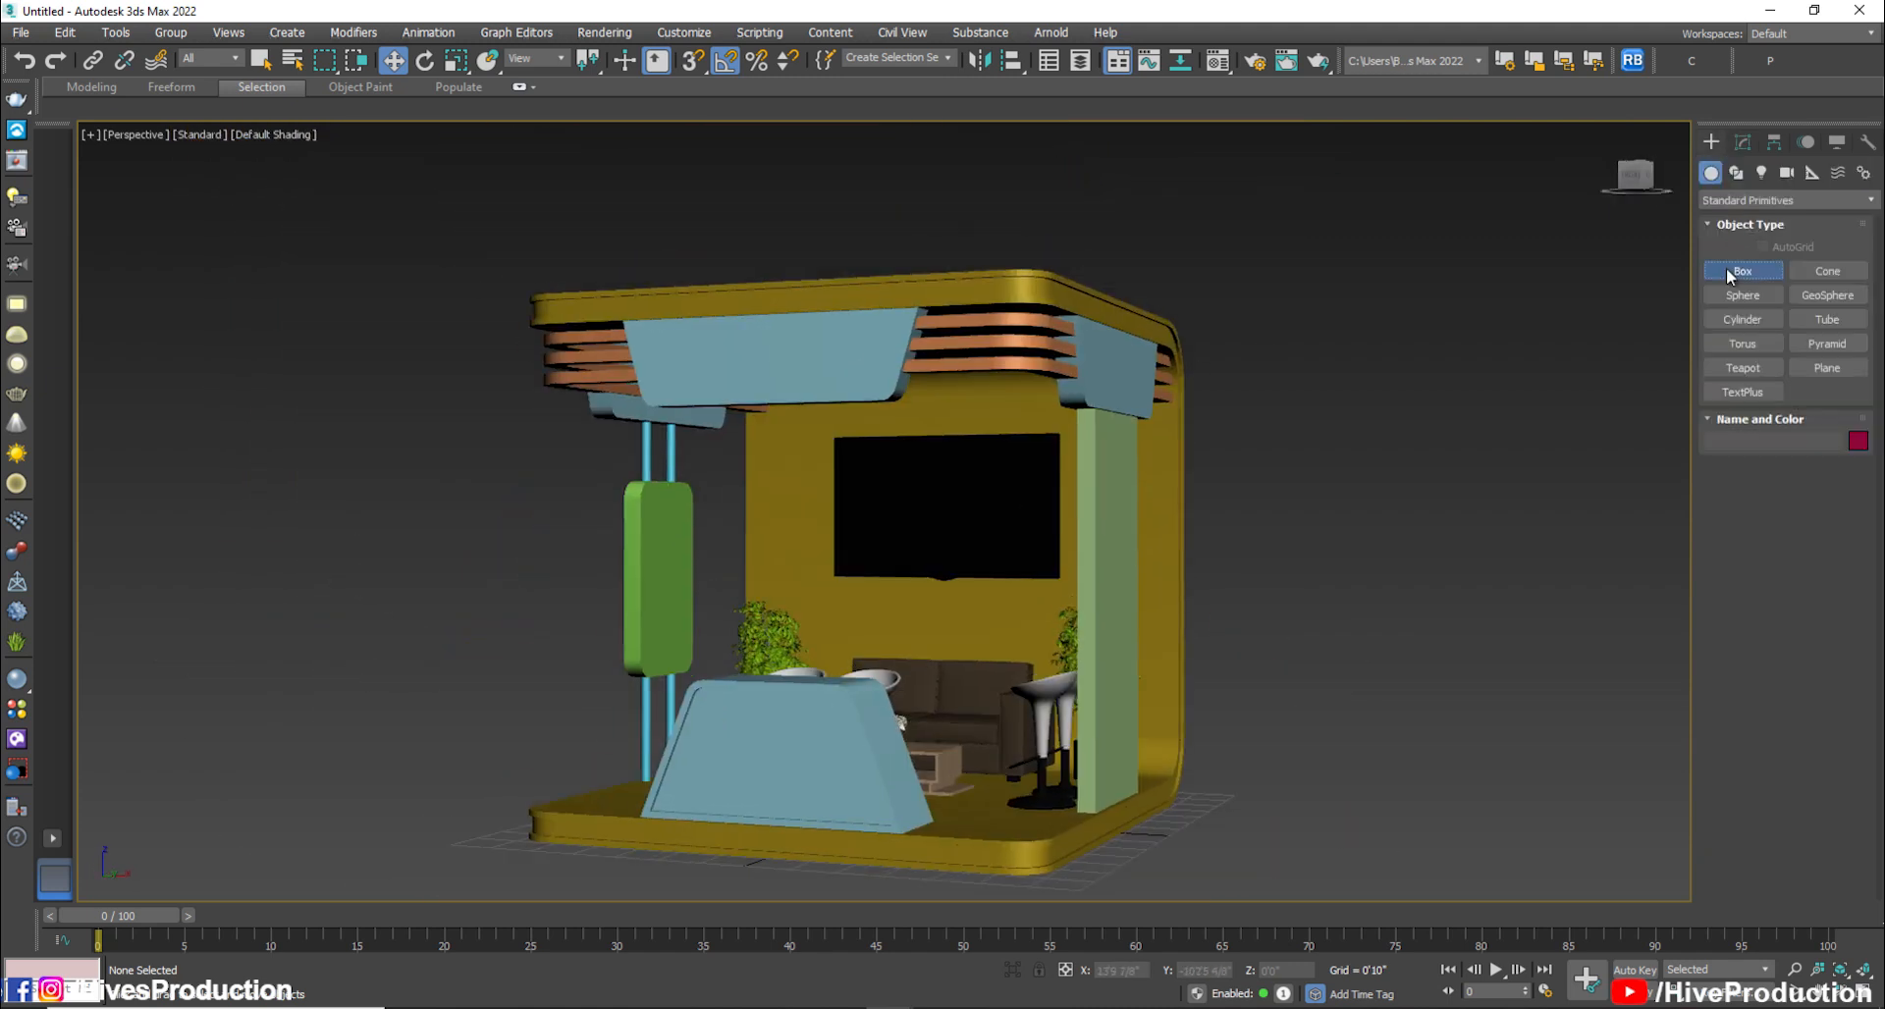
Draw a tube over the seating area in the Top view, about 4'1" in outer radius, with 1 height segment and 4 sides
left_click(1729, 275)
left_click(1801, 331)
key("t")
scroll(564, 298, "down", 3)
left_click_drag(699, 296, 853, 418)
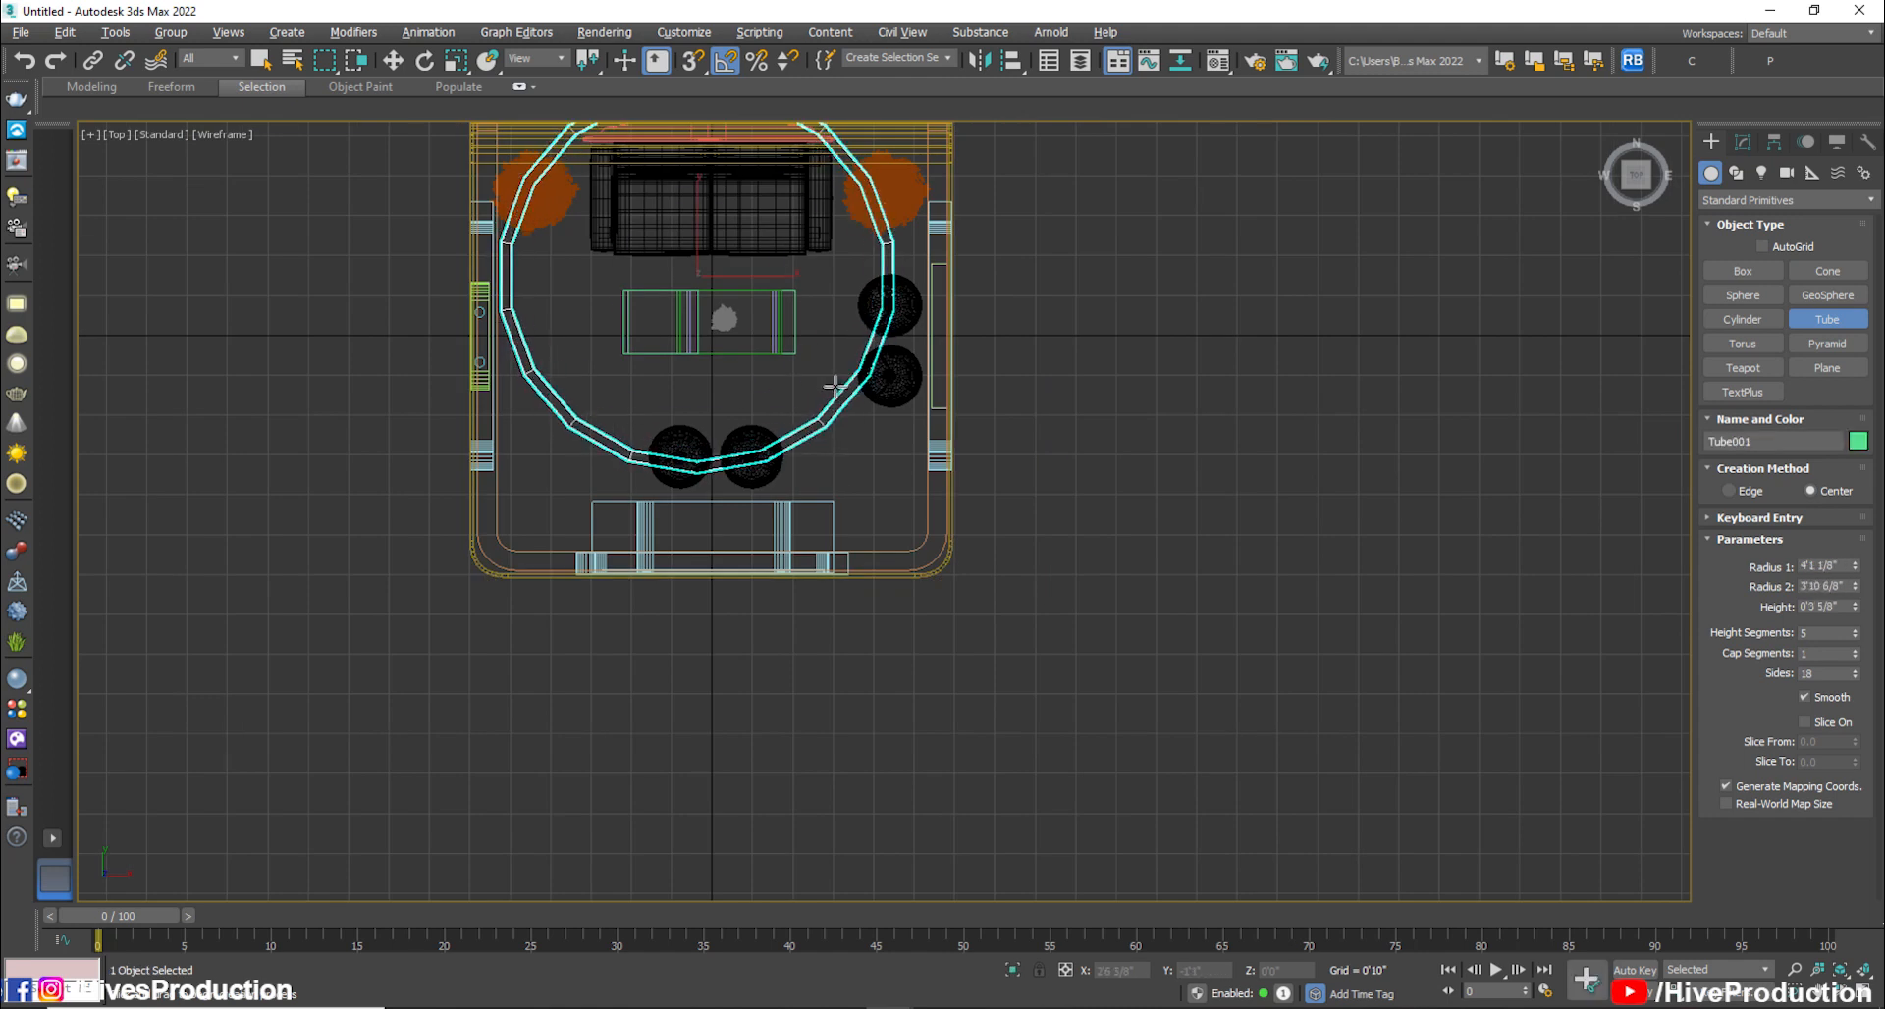
right_click(1854, 674)
left_click(1855, 671)
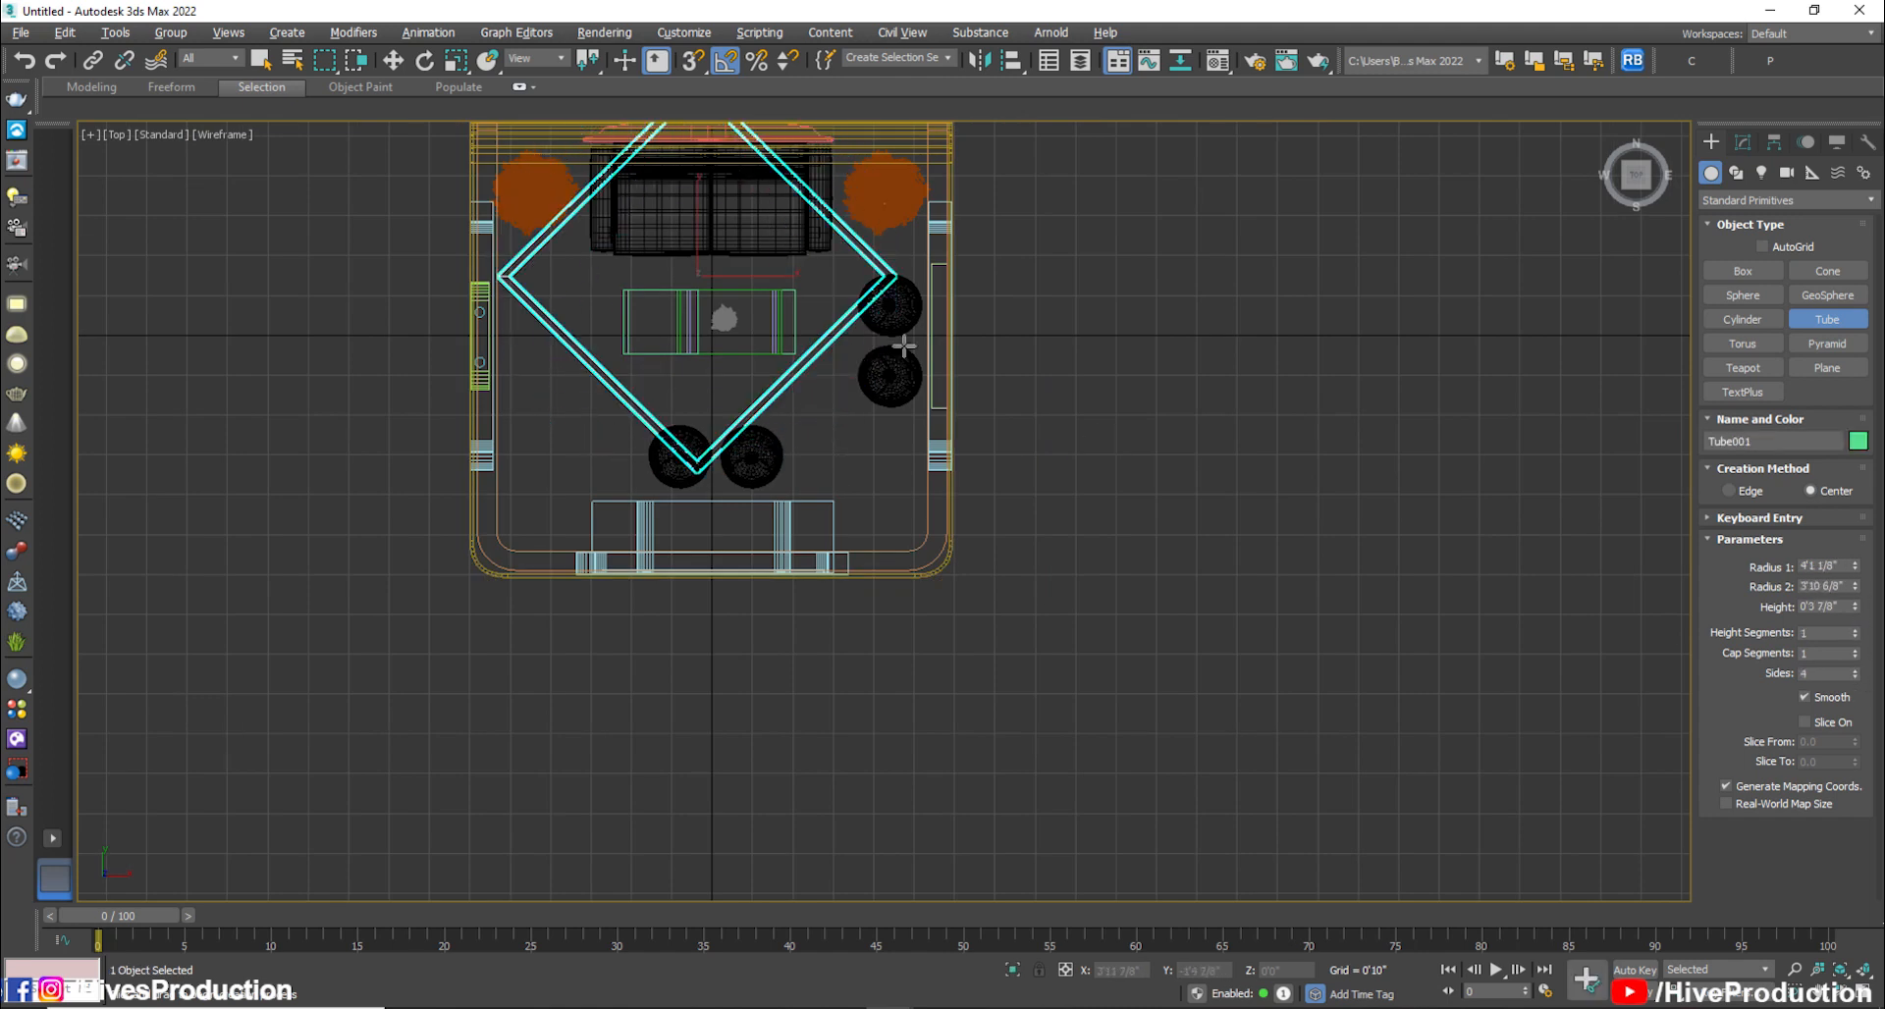
Rotate the four-sided tube so its edges run parallel to the stall, and move it to the middle above the table
middle_click_drag(999, 458, 1014, 529)
scroll(1014, 529, "down", 3)
key("e")
left_click_drag(896, 377, 901, 426)
key("w")
left_click_drag(830, 377, 842, 422)
Set the square tube's radii to 3'0 6/8" and 2'8 5/8", and raise it to just below the roof
left_click(1743, 141)
mouse_move(1854, 450)
left_mouse_down()
mouse_move(1855, 481)
mouse_move(1853, 449)
left_mouse_up()
key("alt+w")
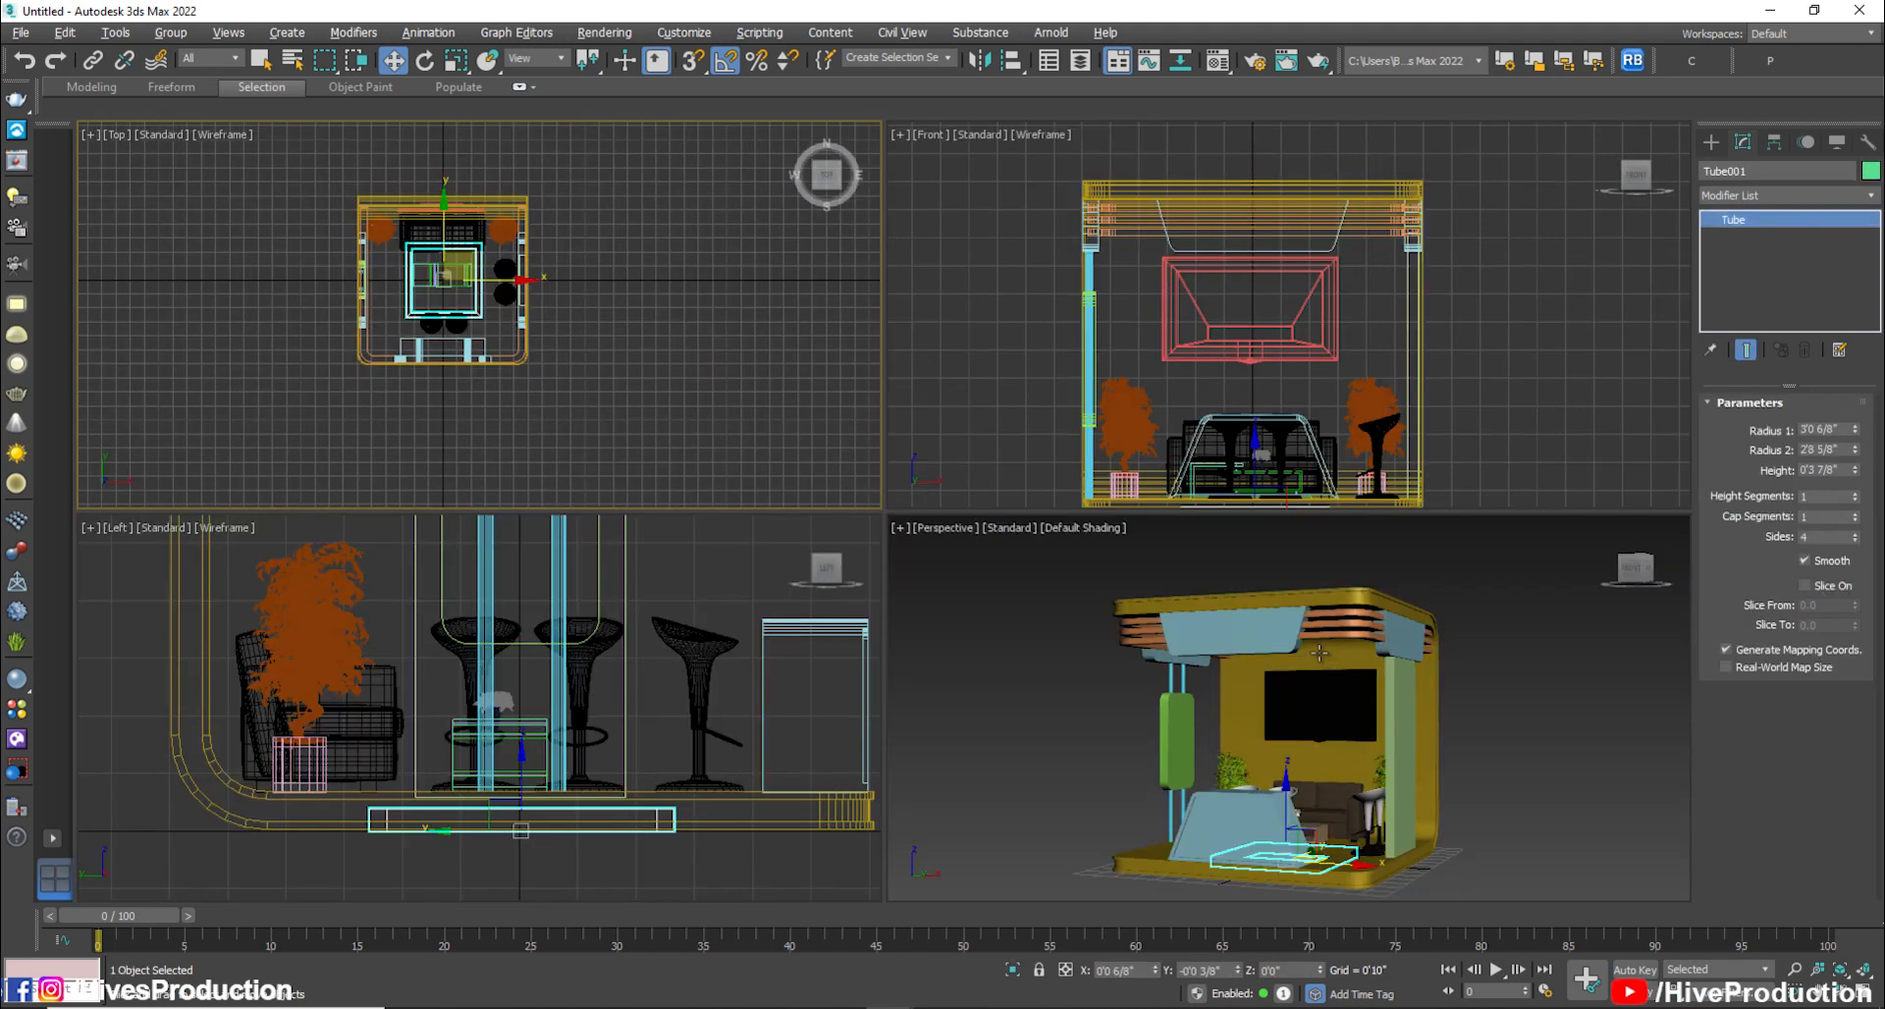
left_click_drag(1270, 802, 1303, 559)
left_click(1340, 762)
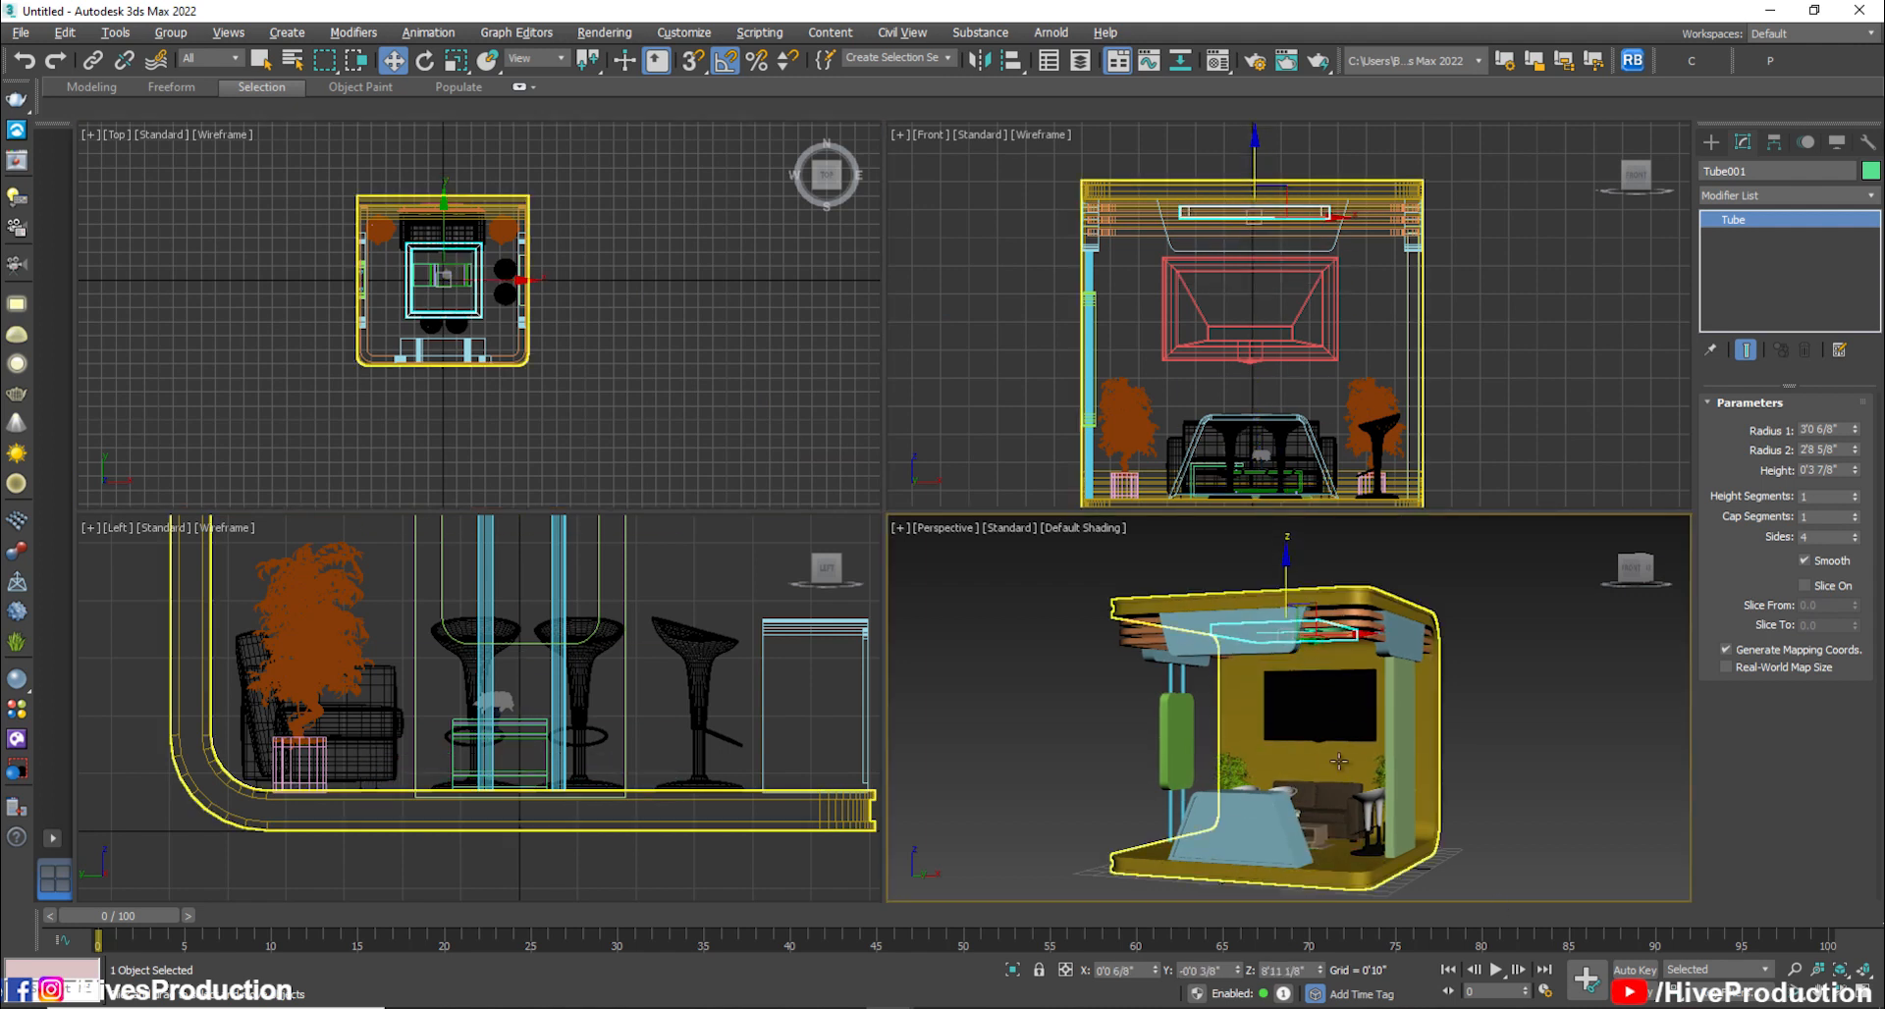
Lower the square tube slightly to a height of about 8'7" and centre it across the stall in the Top view
key("alt+w")
middle_click_drag(1340, 761, 756, 471, "alt")
left_click(957, 373)
key("alt+w")
middle_click(526, 666)
key("alt+w")
scroll(677, 586, "down", 3)
middle_click_drag(854, 287, 868, 661)
left_click_drag(903, 455, 917, 480)
key("alt+w")
key("t")
key("alt+w")
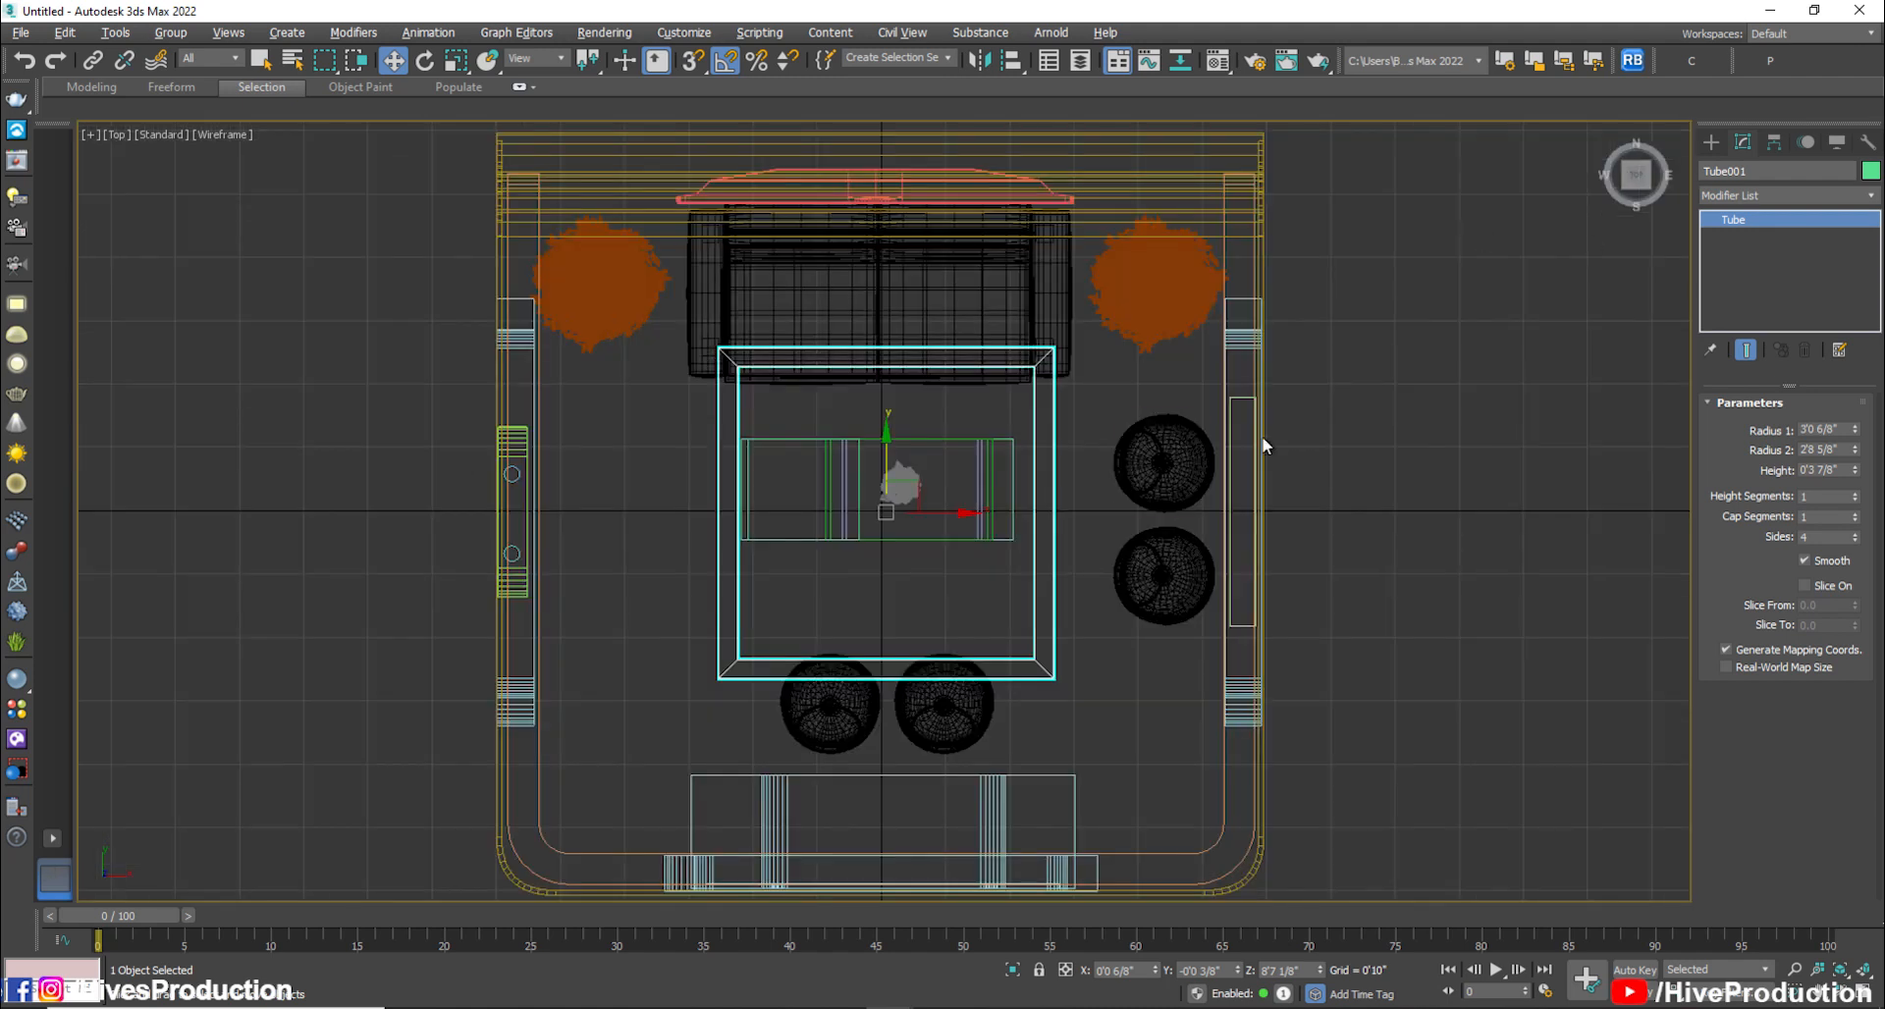
left_click_drag(947, 512, 943, 513)
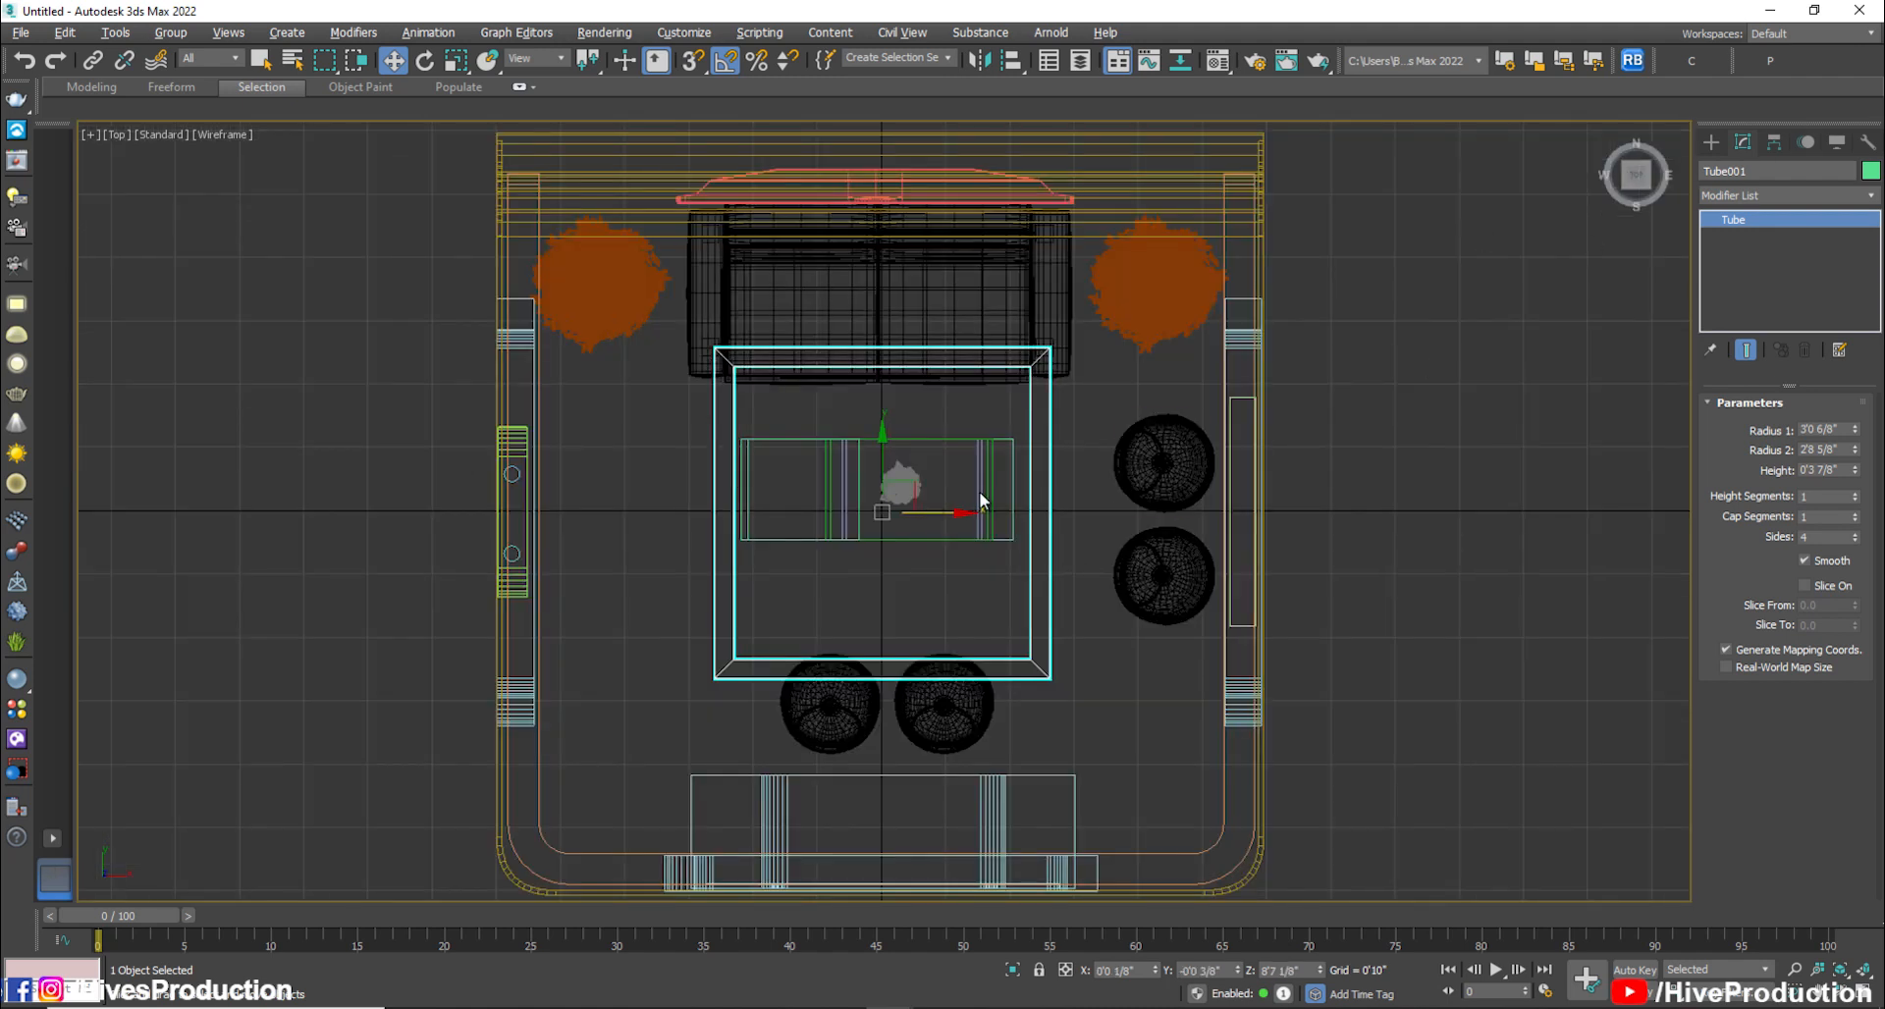
Create a thin cylinder with a radius of 0'0 5/8" and a height of about 0'9 3/8" at the square tube's back corner
left_click(1710, 143)
left_click(1742, 319)
scroll(1115, 363, "up", 5)
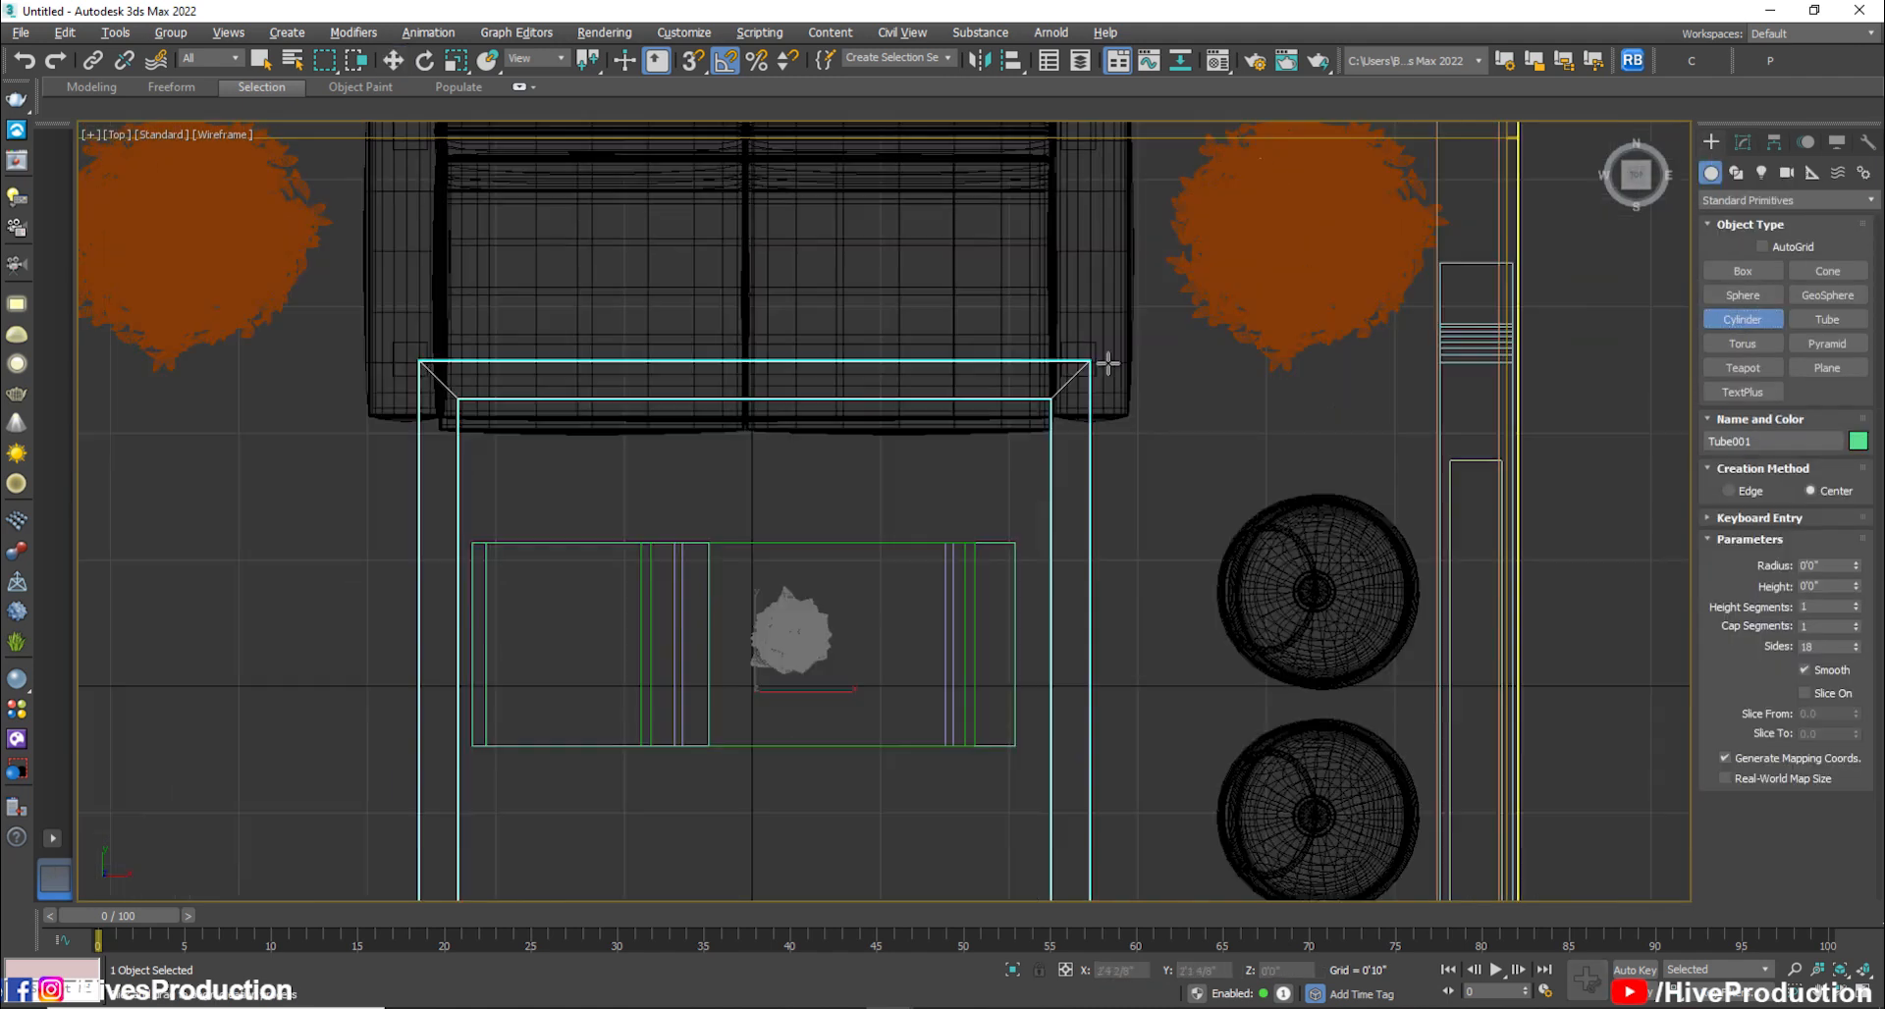
left_click_drag(1068, 380, 1071, 383)
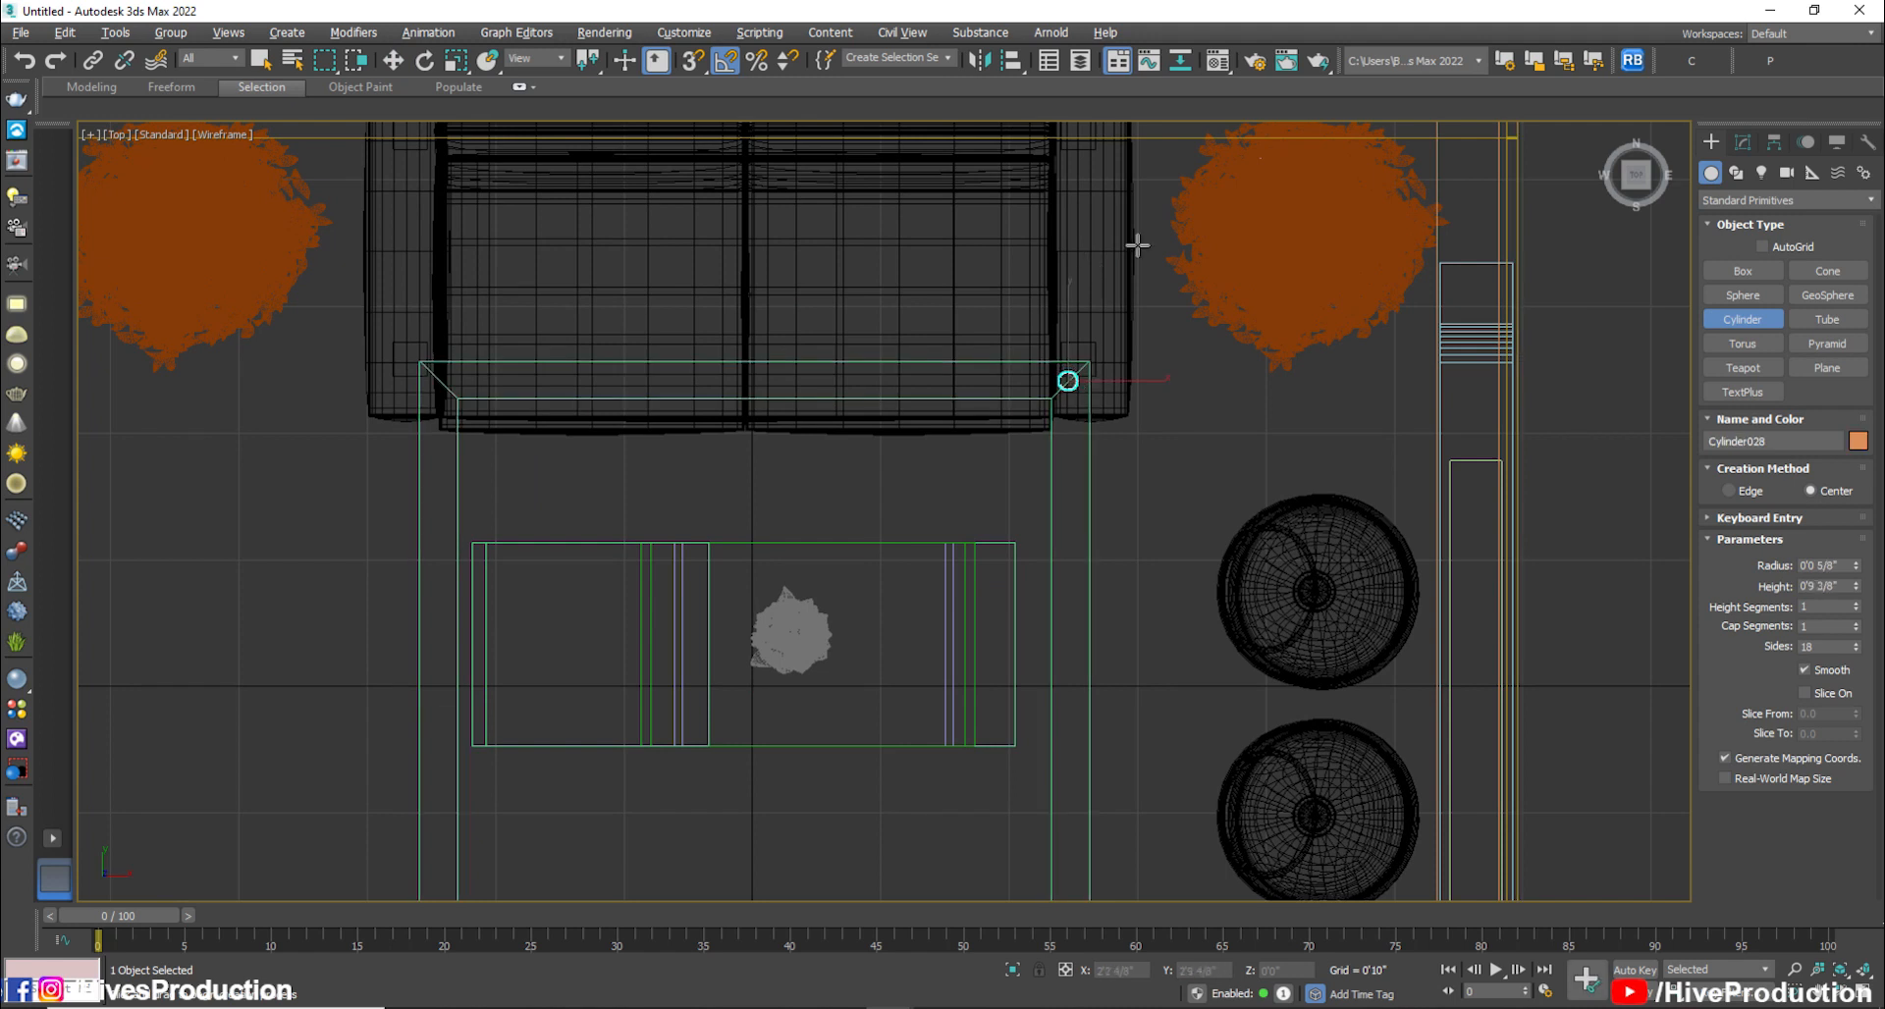
left_click(1087, 266)
Raise the thin cylinder in the Front view so its base sits on top of the square tube
key("alt+w")
right_click(1283, 370)
scroll(1288, 376, "down", 5)
key("w")
left_click_drag(1296, 385, 1296, 297)
scroll(1313, 335, "up", 4)
scroll(1313, 314, "up", 8)
left_click_drag(1198, 491, 1198, 333)
Adjust the cylinder's height to 0'7 4/8" so it spans from the square tube to the roof
left_click(1743, 143)
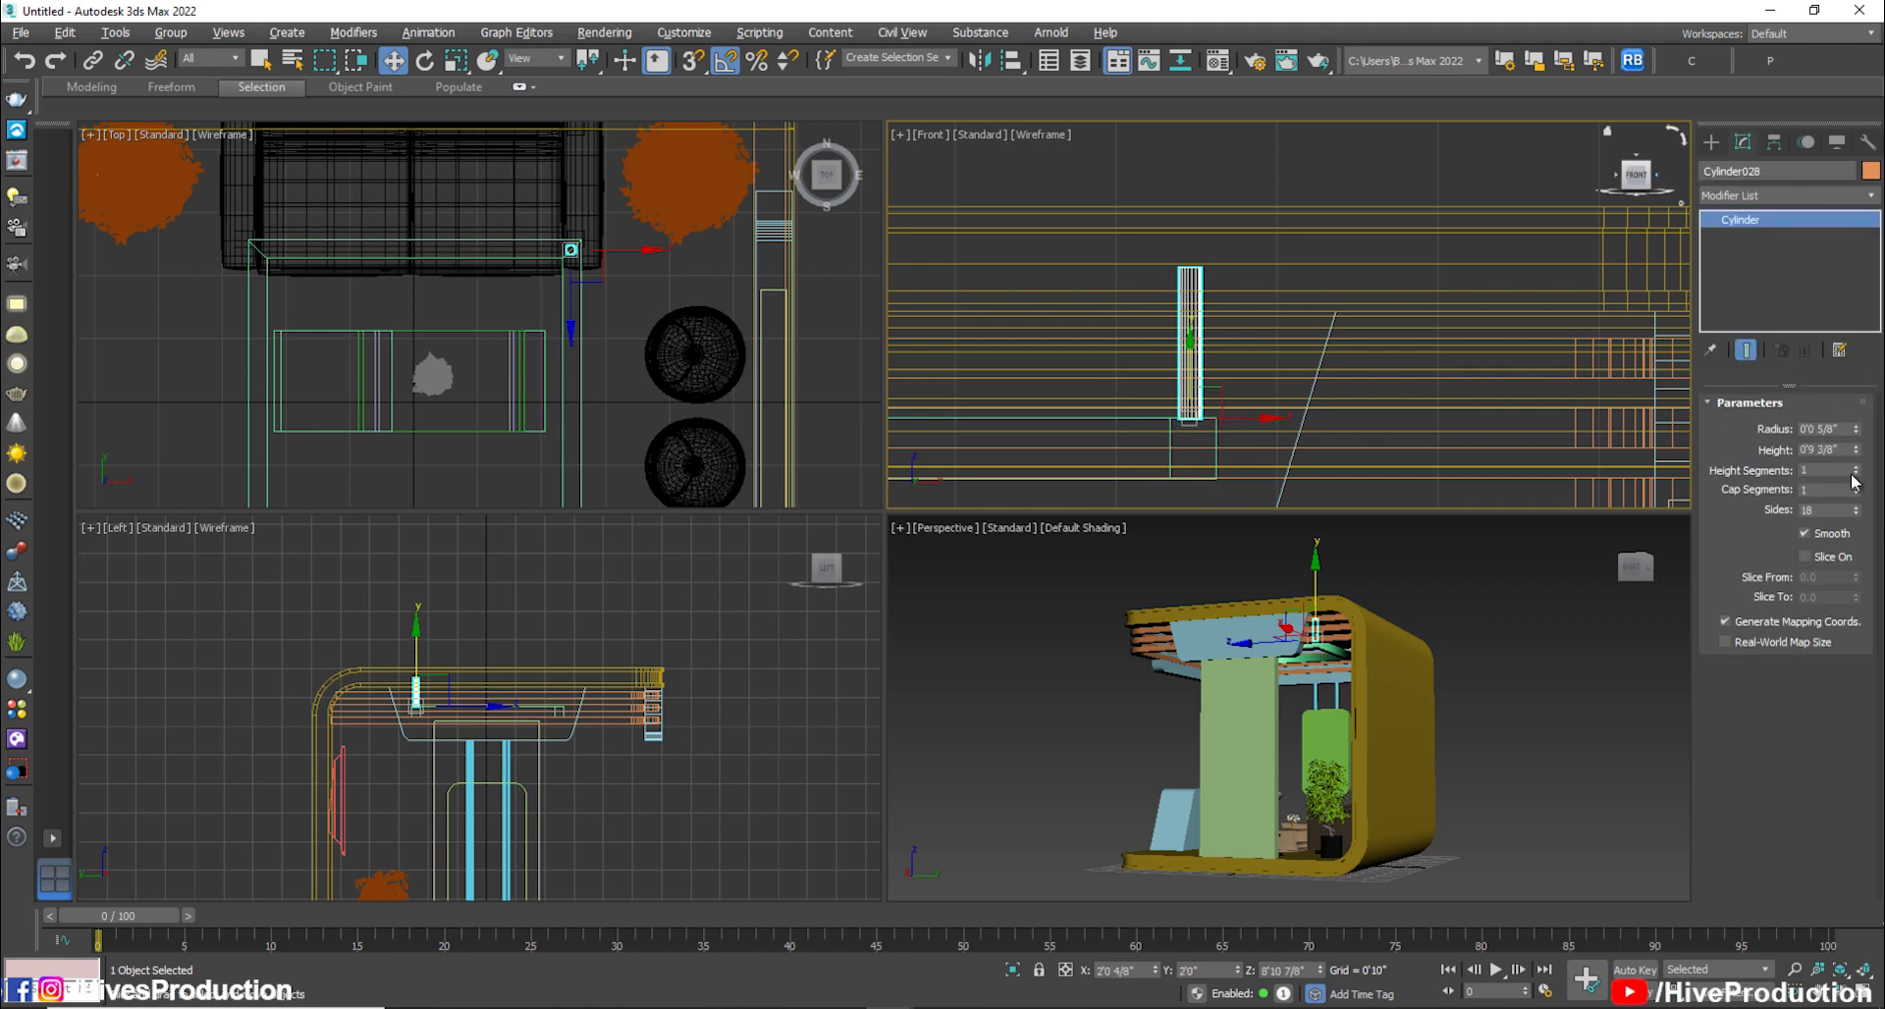
scroll(1365, 386, "down", 6)
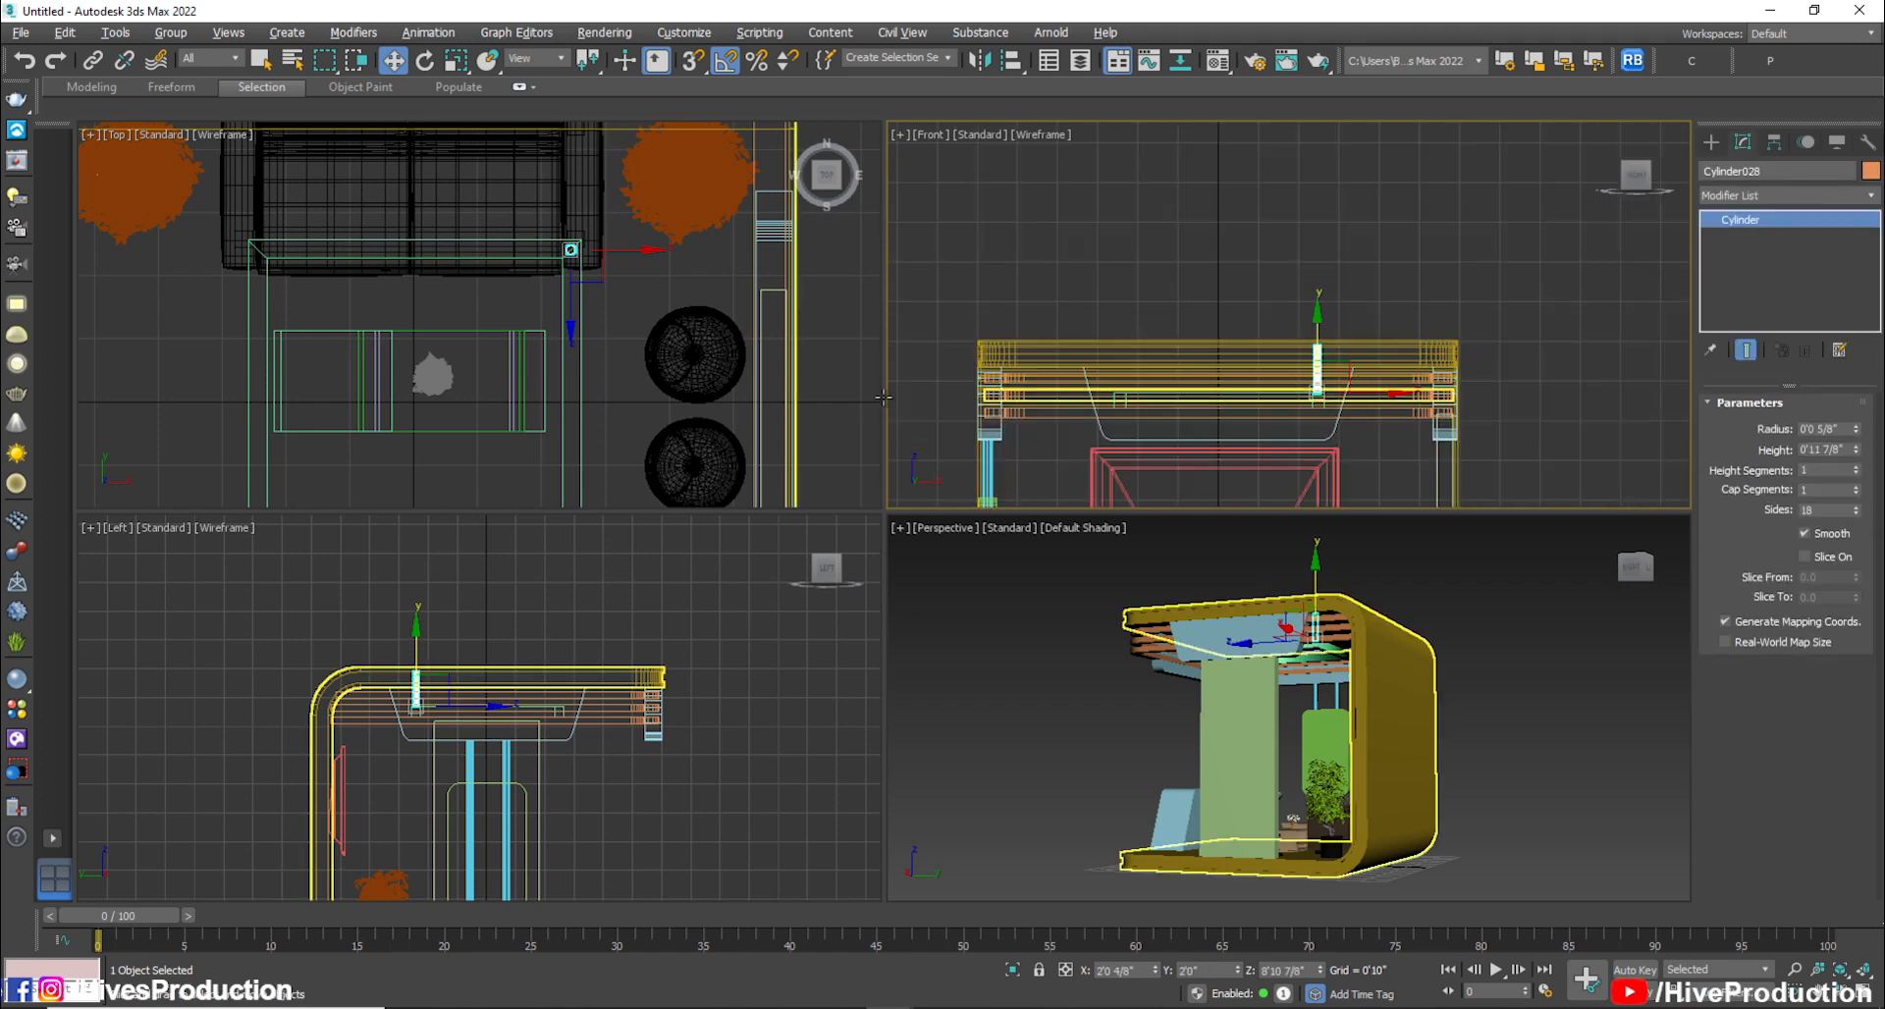
middle_click(455, 755)
key("alt+w")
scroll(837, 441, "up", 4)
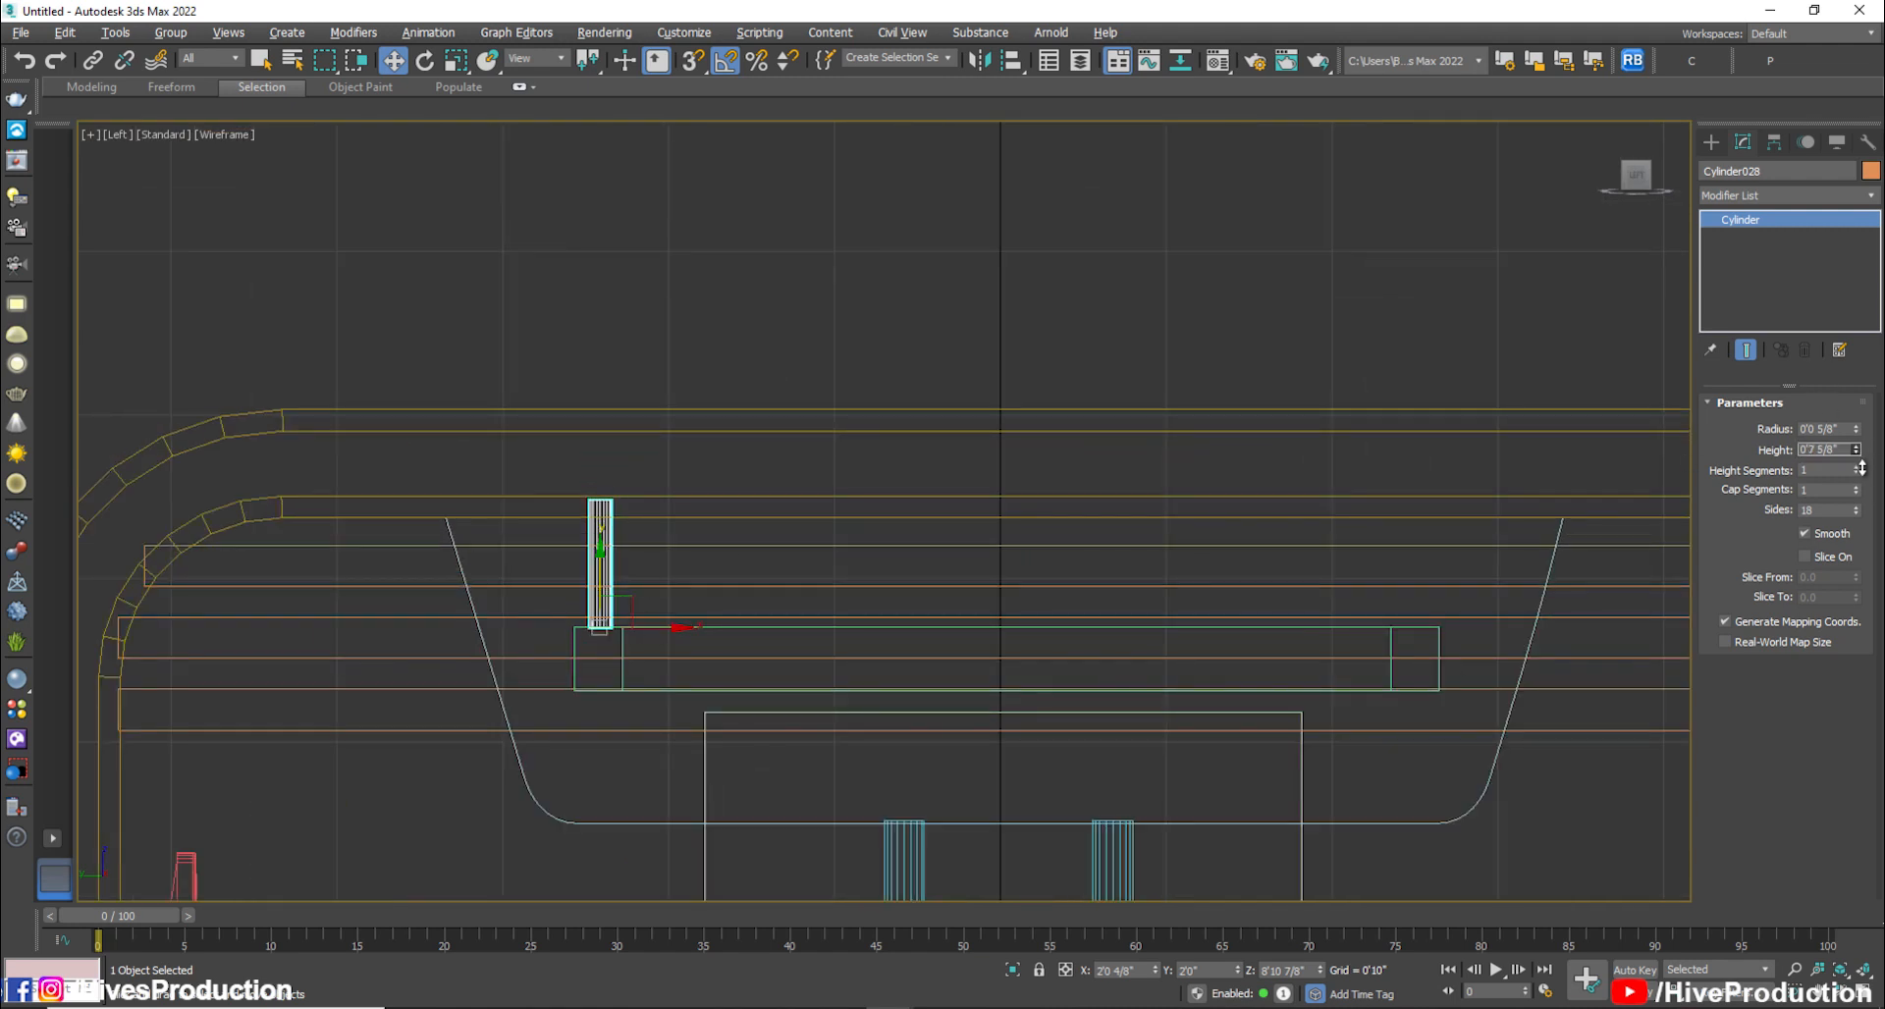
Clone the hanging rod to the other end of the square tube, and clone both rods to the opposite side so every corner has one
mouse_move(642, 630)
left_mouse_down("shift")
mouse_move(1518, 674)
mouse_move(1457, 673)
left_mouse_up("shift")
key("Return")
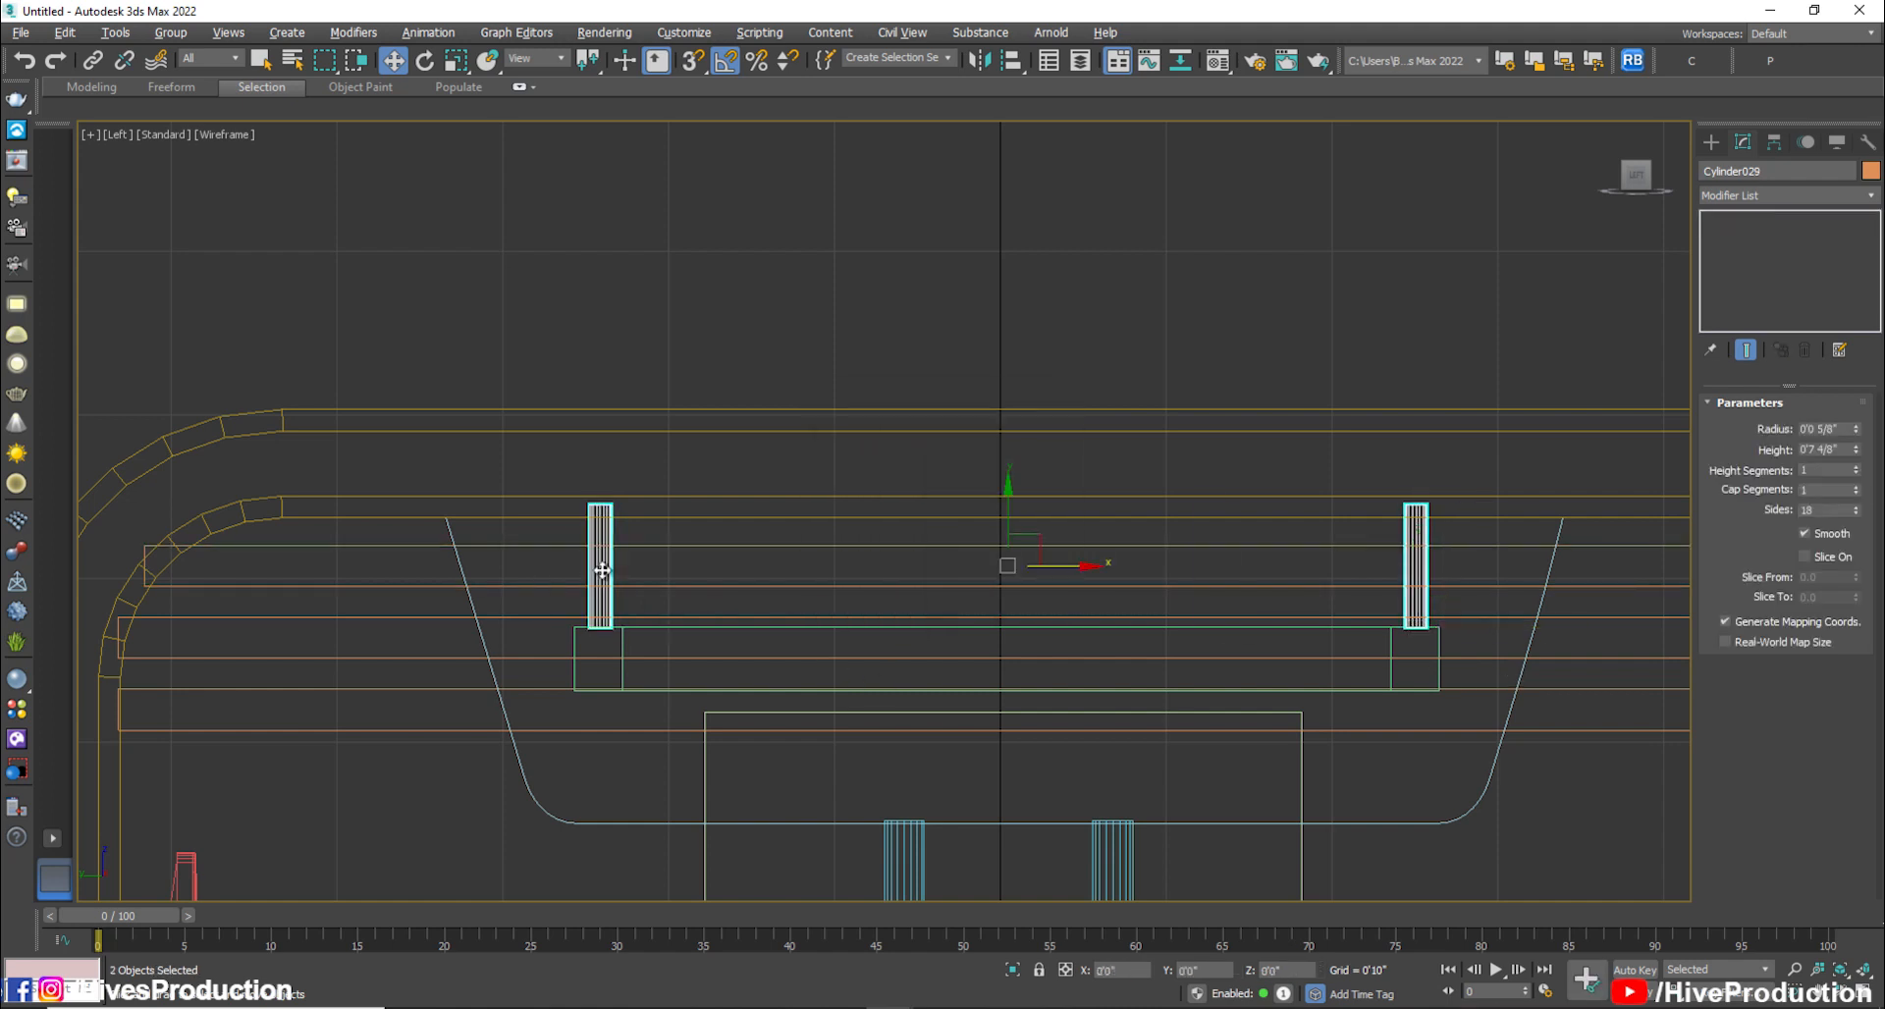
left_click(600, 579, "ctrl")
key("alt+w")
middle_click(704, 422)
key("alt+w")
scroll(937, 476, "down", 2)
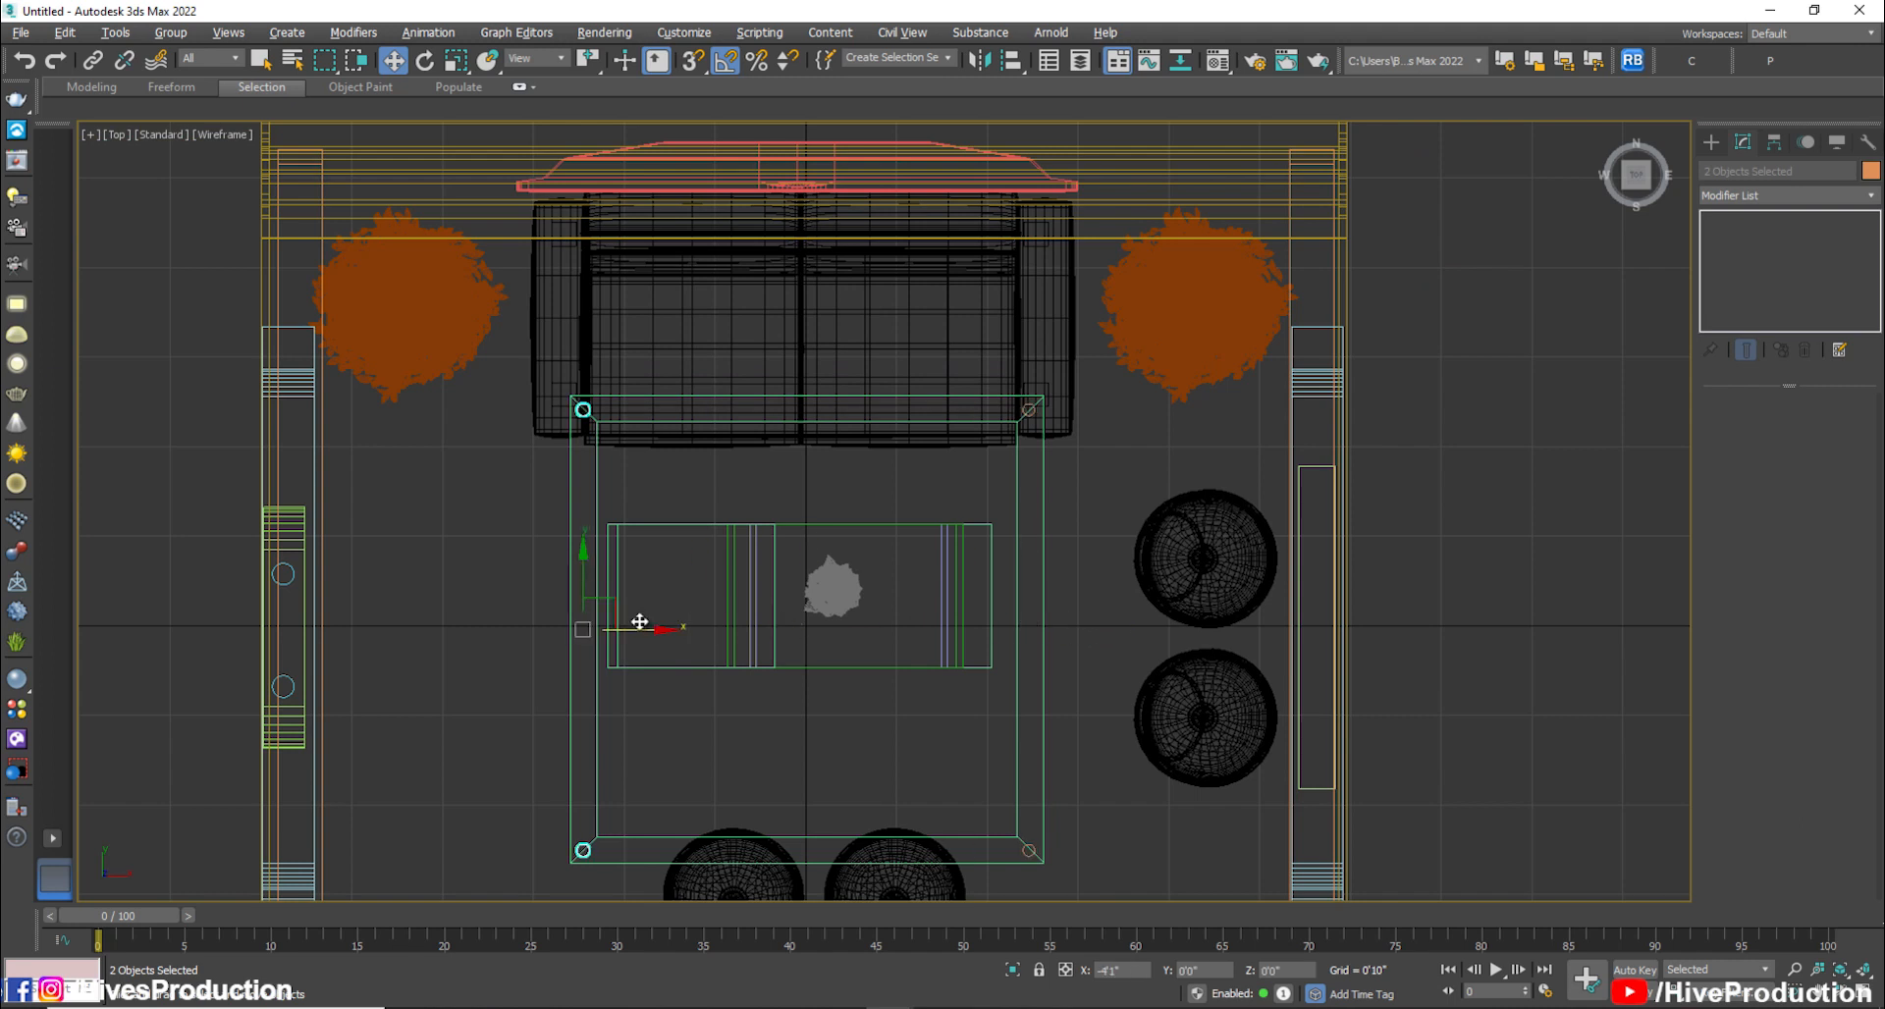
left_click_drag(640, 625, 638, 626, "shift")
left_click(936, 598)
left_click(899, 778)
Change the first Material Editor slot to a VRayMtl material
key("alt+w")
middle_click(1421, 693)
key("alt+w")
middle_click_drag(1422, 692, 1159, 583, "alt")
middle_click_drag(918, 705, 1060, 614)
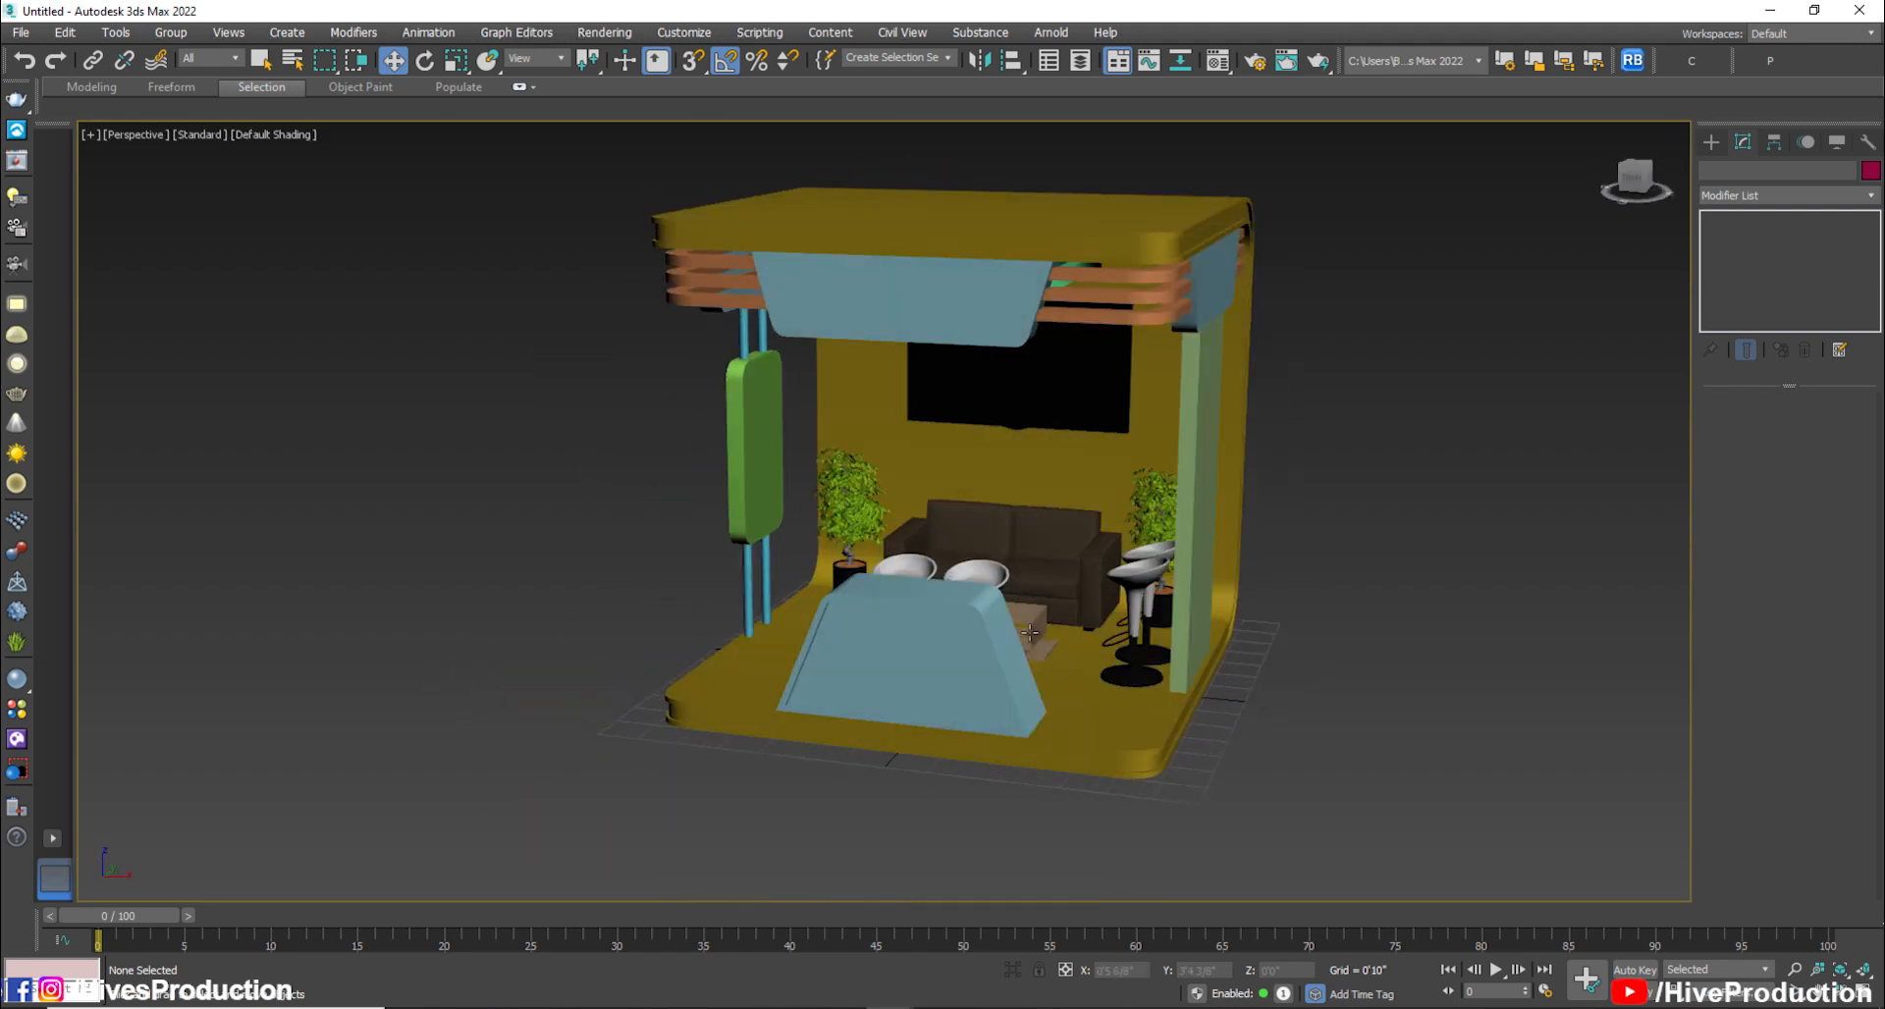
scroll(928, 636, "down", 2)
middle_click_drag(933, 642, 910, 667, "alt")
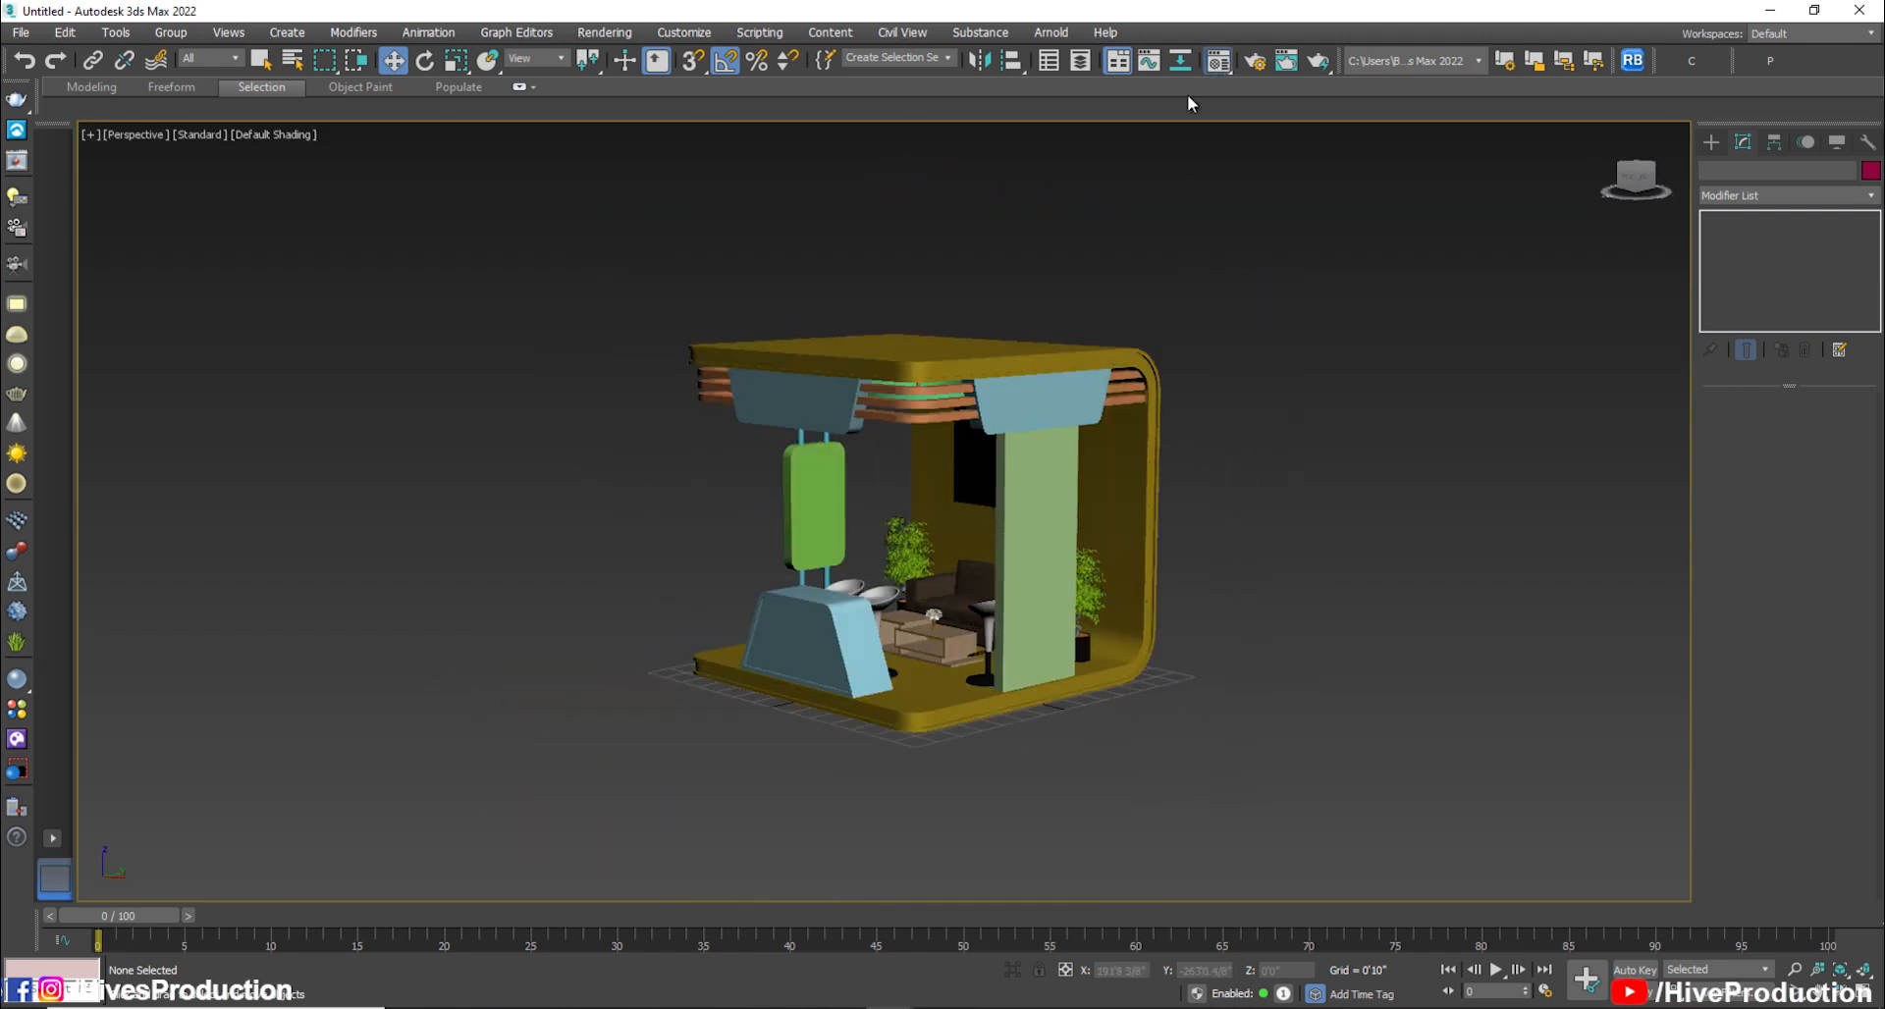
key("m")
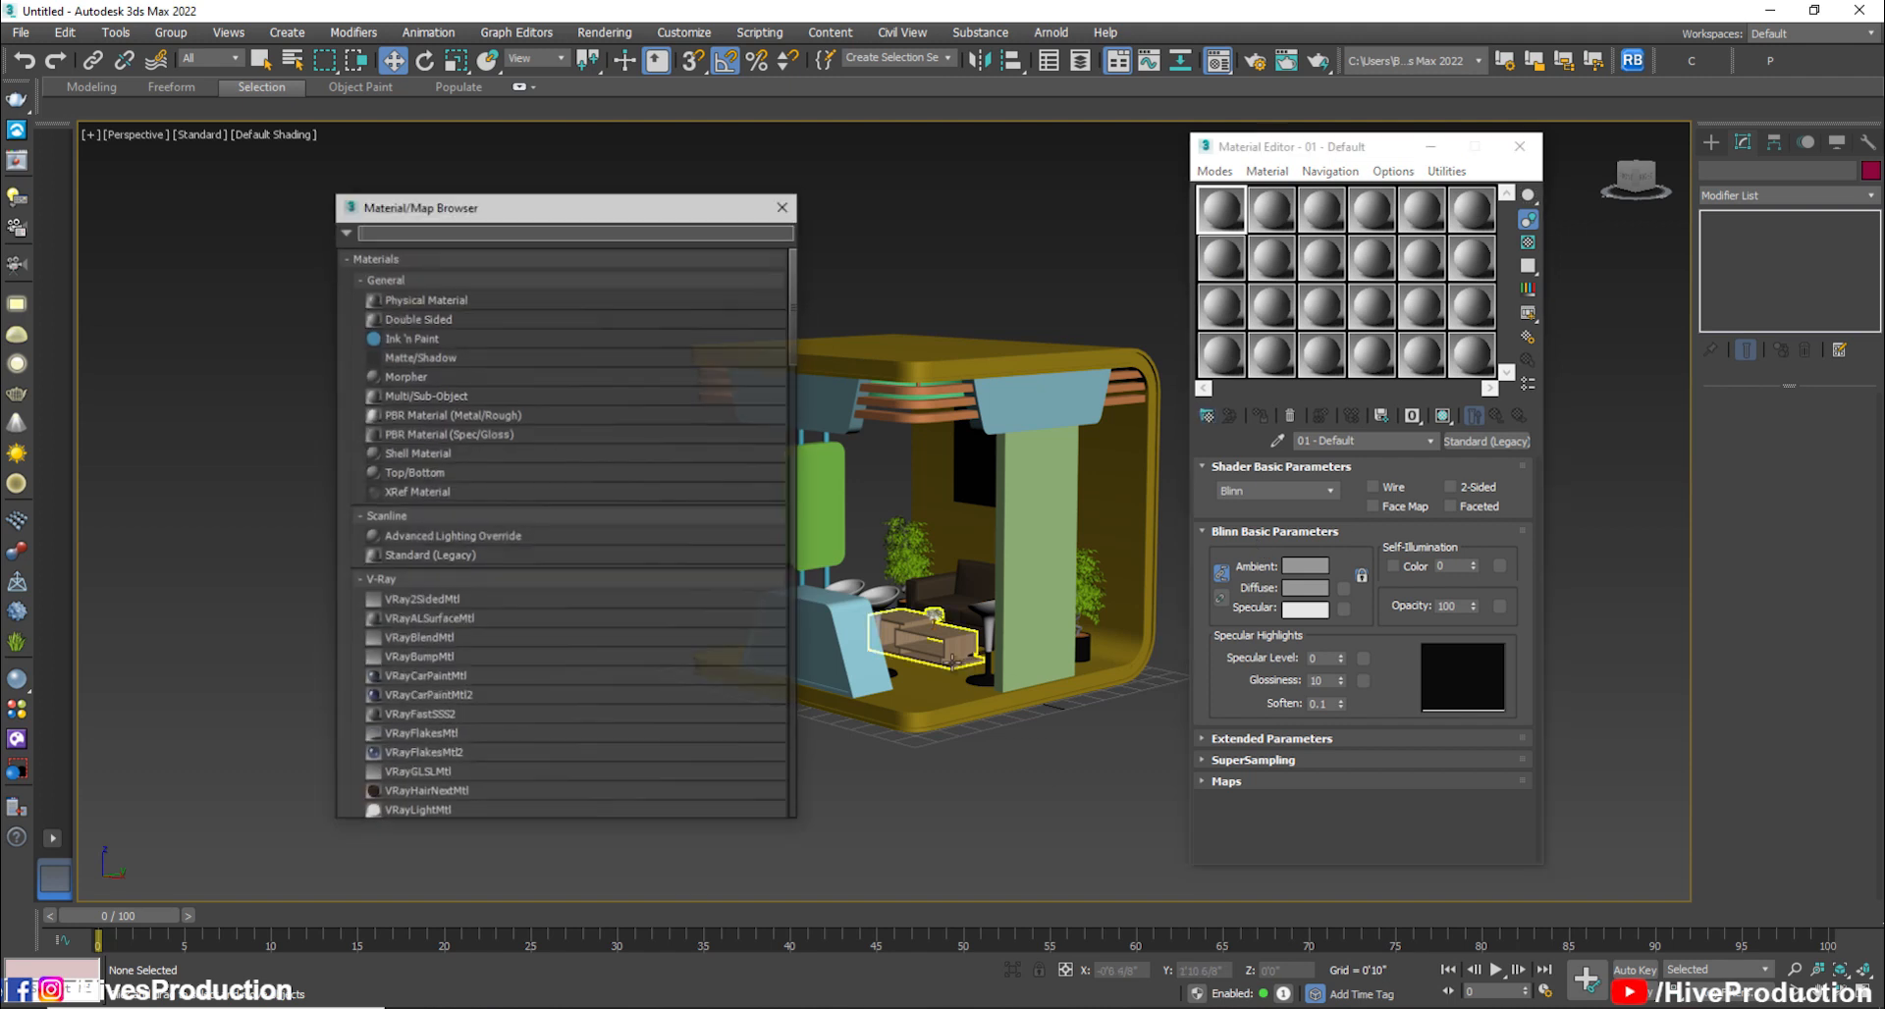
scroll(432, 797, "down", 2)
left_click(405, 713)
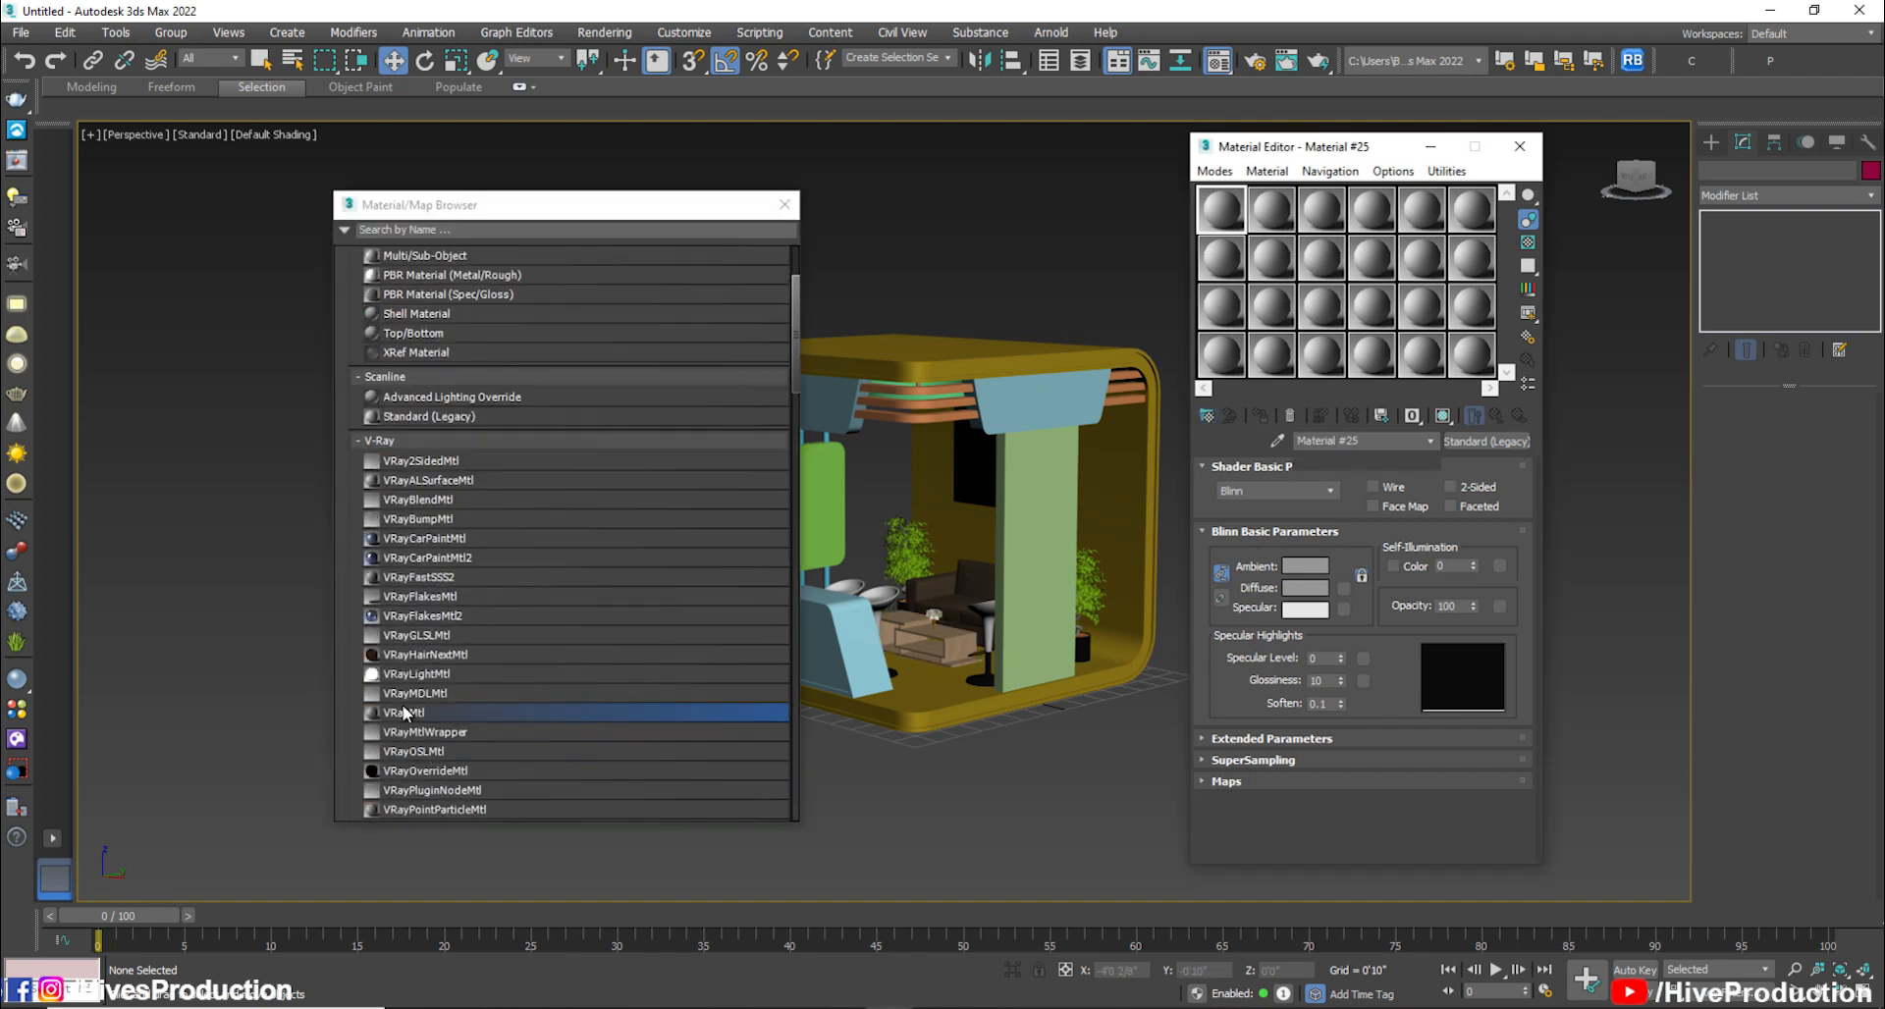
left_click(784, 206)
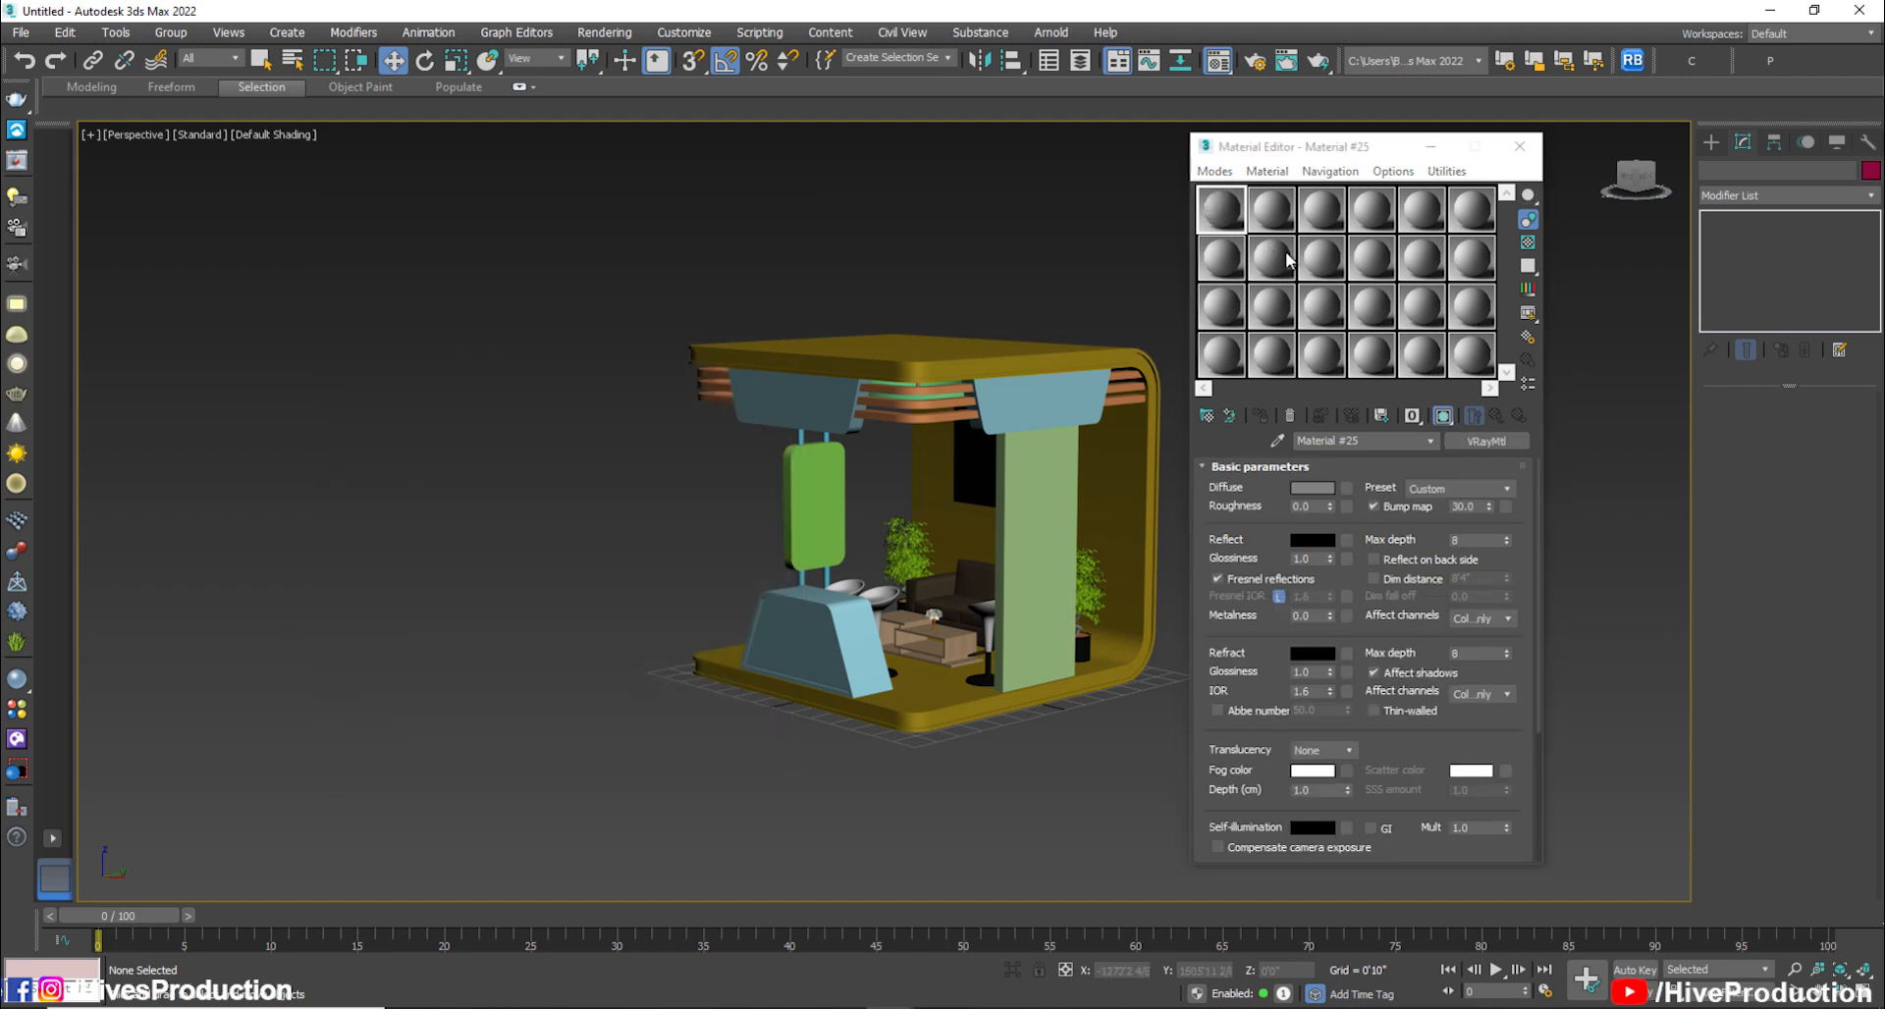
Set the first VRayMtl's diffuse colour to RGB 4, 4, 4
left_click(1312, 488)
type("4")
key("Tab")
type("4")
key("Tab")
type("4")
key("Tab")
left_click(727, 297)
Set the first VRayMtl's reflection colour to RGB 29, 29, 29
left_click(1311, 540)
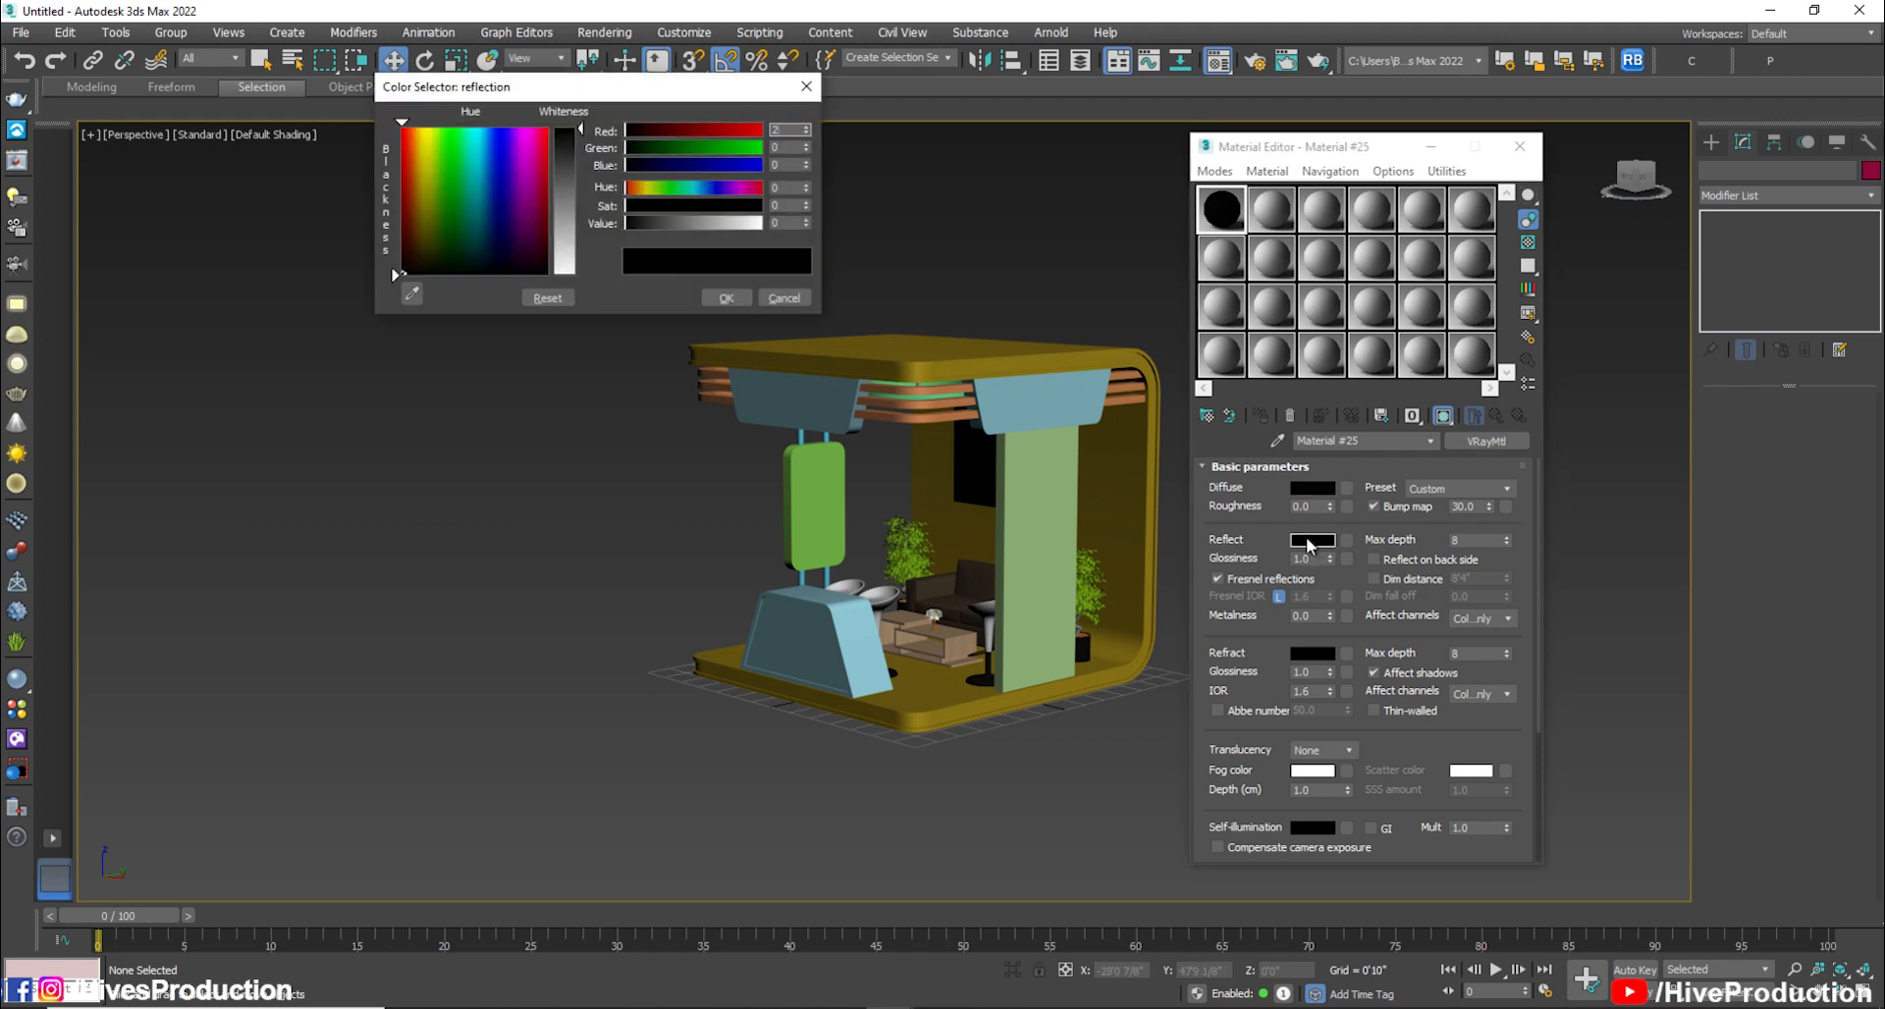
type("29")
key("Tab")
type("29")
key("Tab")
type("29")
left_click(729, 297)
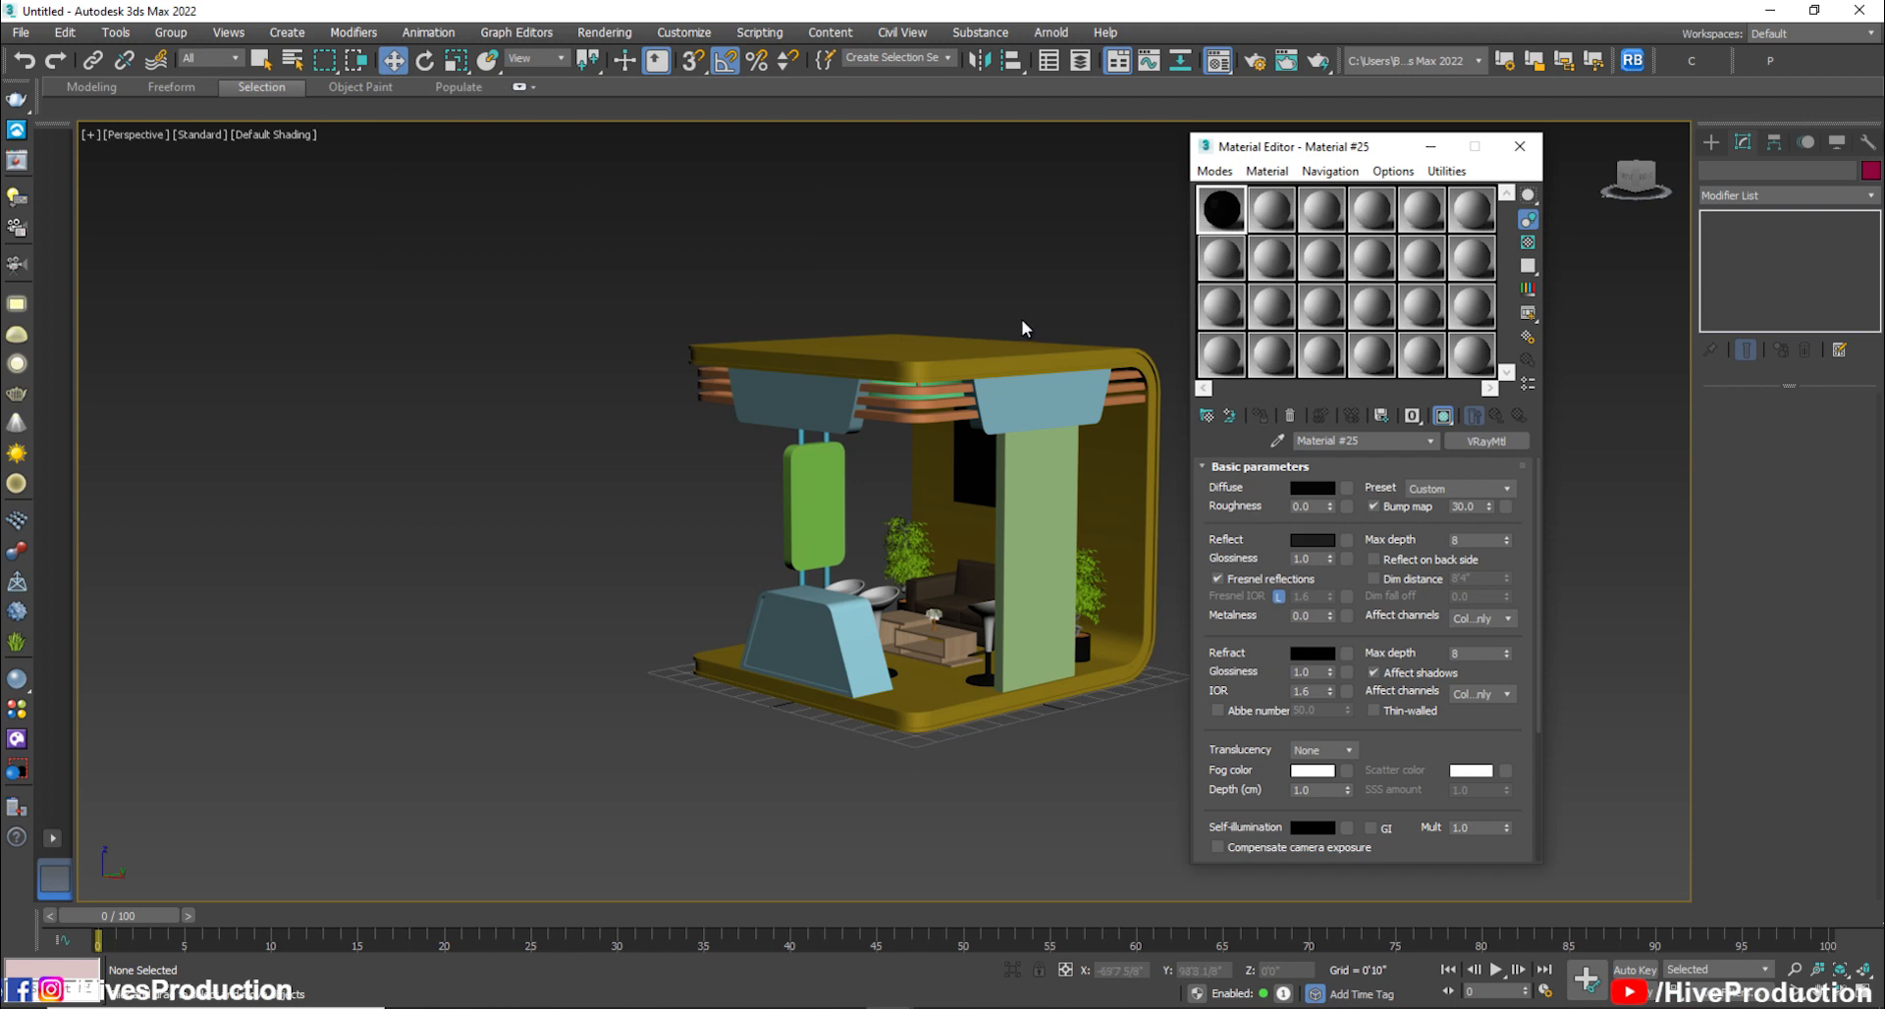
Enable Gamma/LUT correction in the preferences with gamma 2.2, affecting color selectors and the Material Editor
left_click(692, 34)
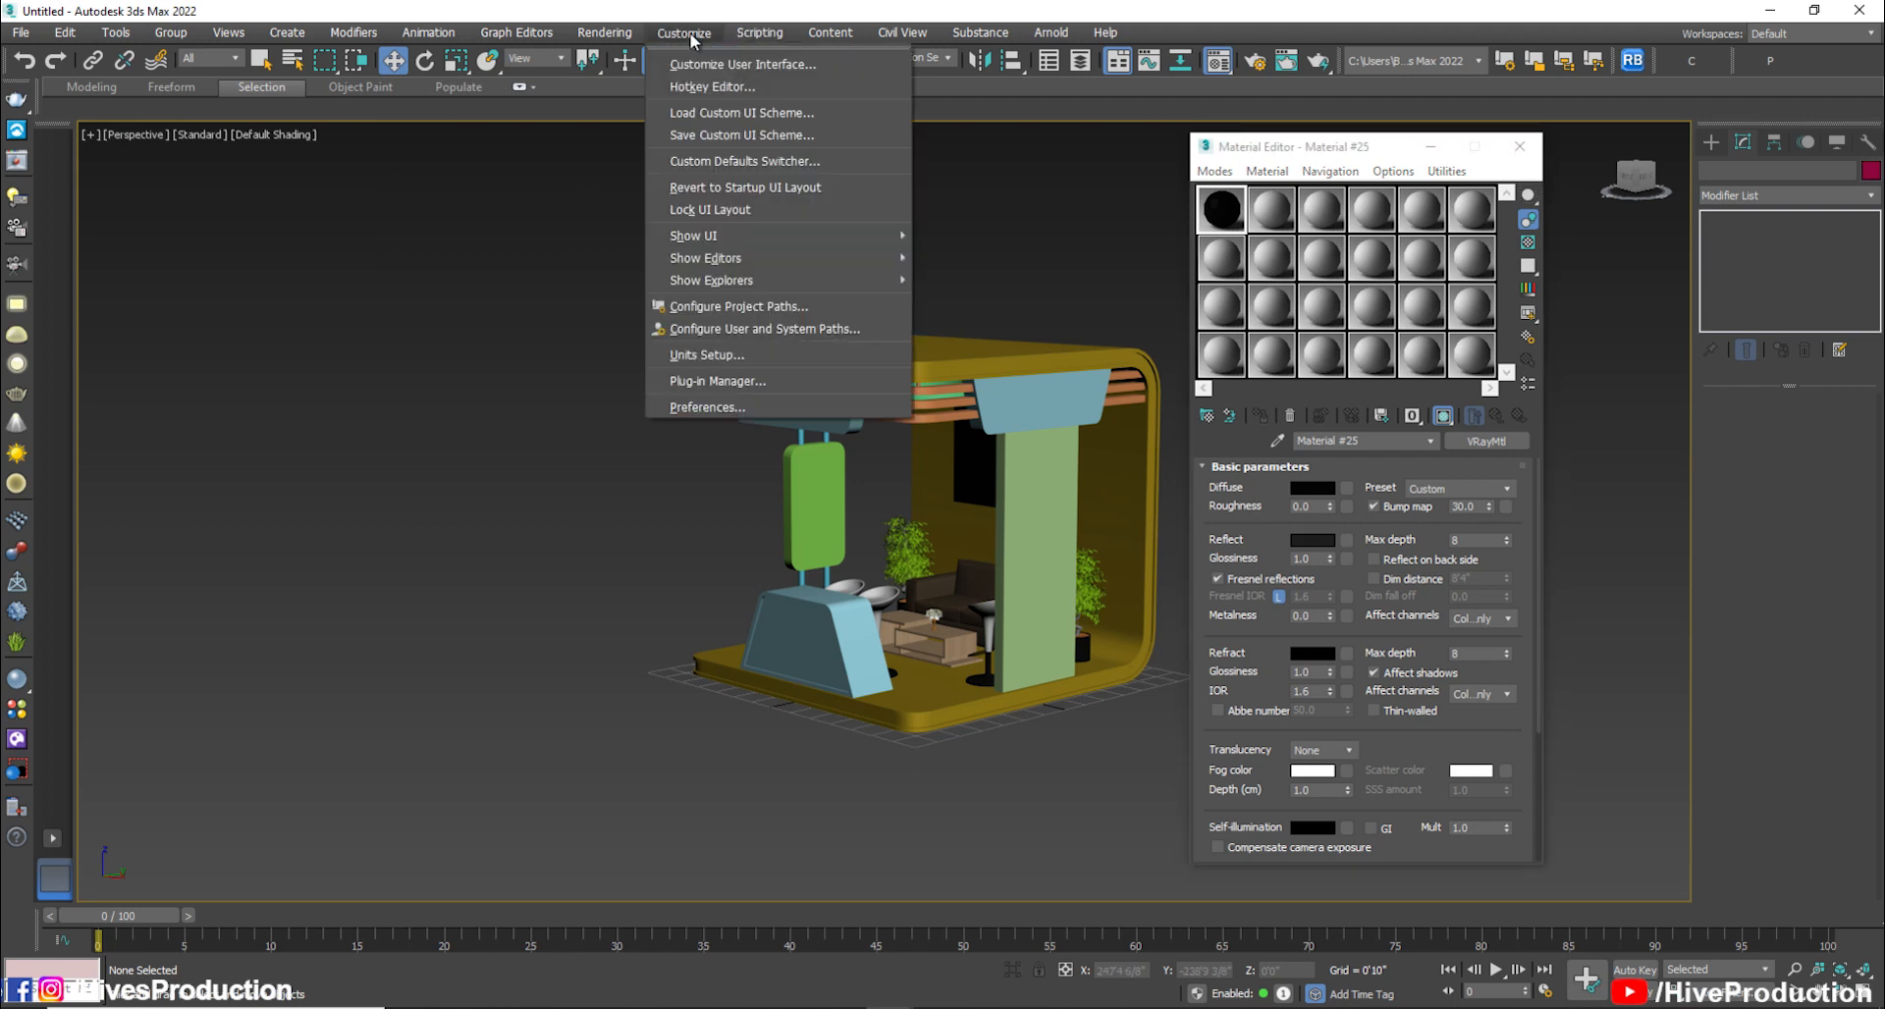
left_click(699, 406)
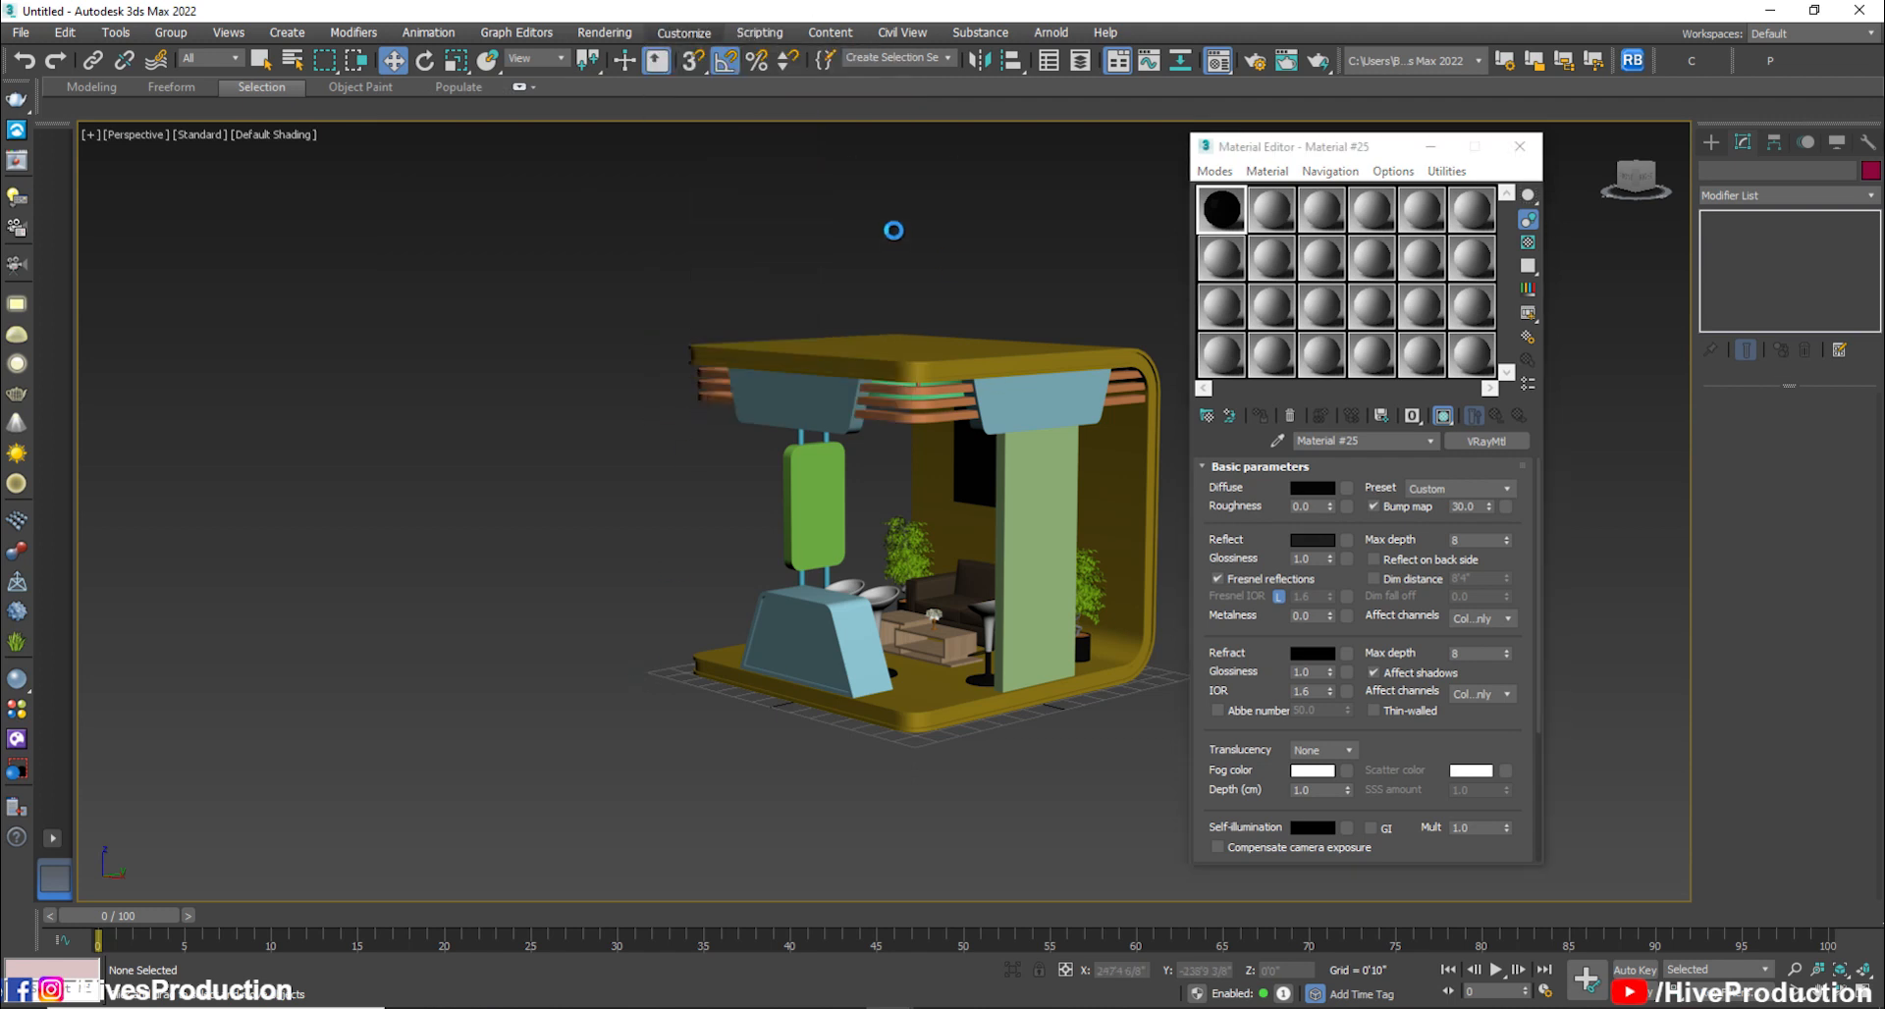
left_click(1027, 251)
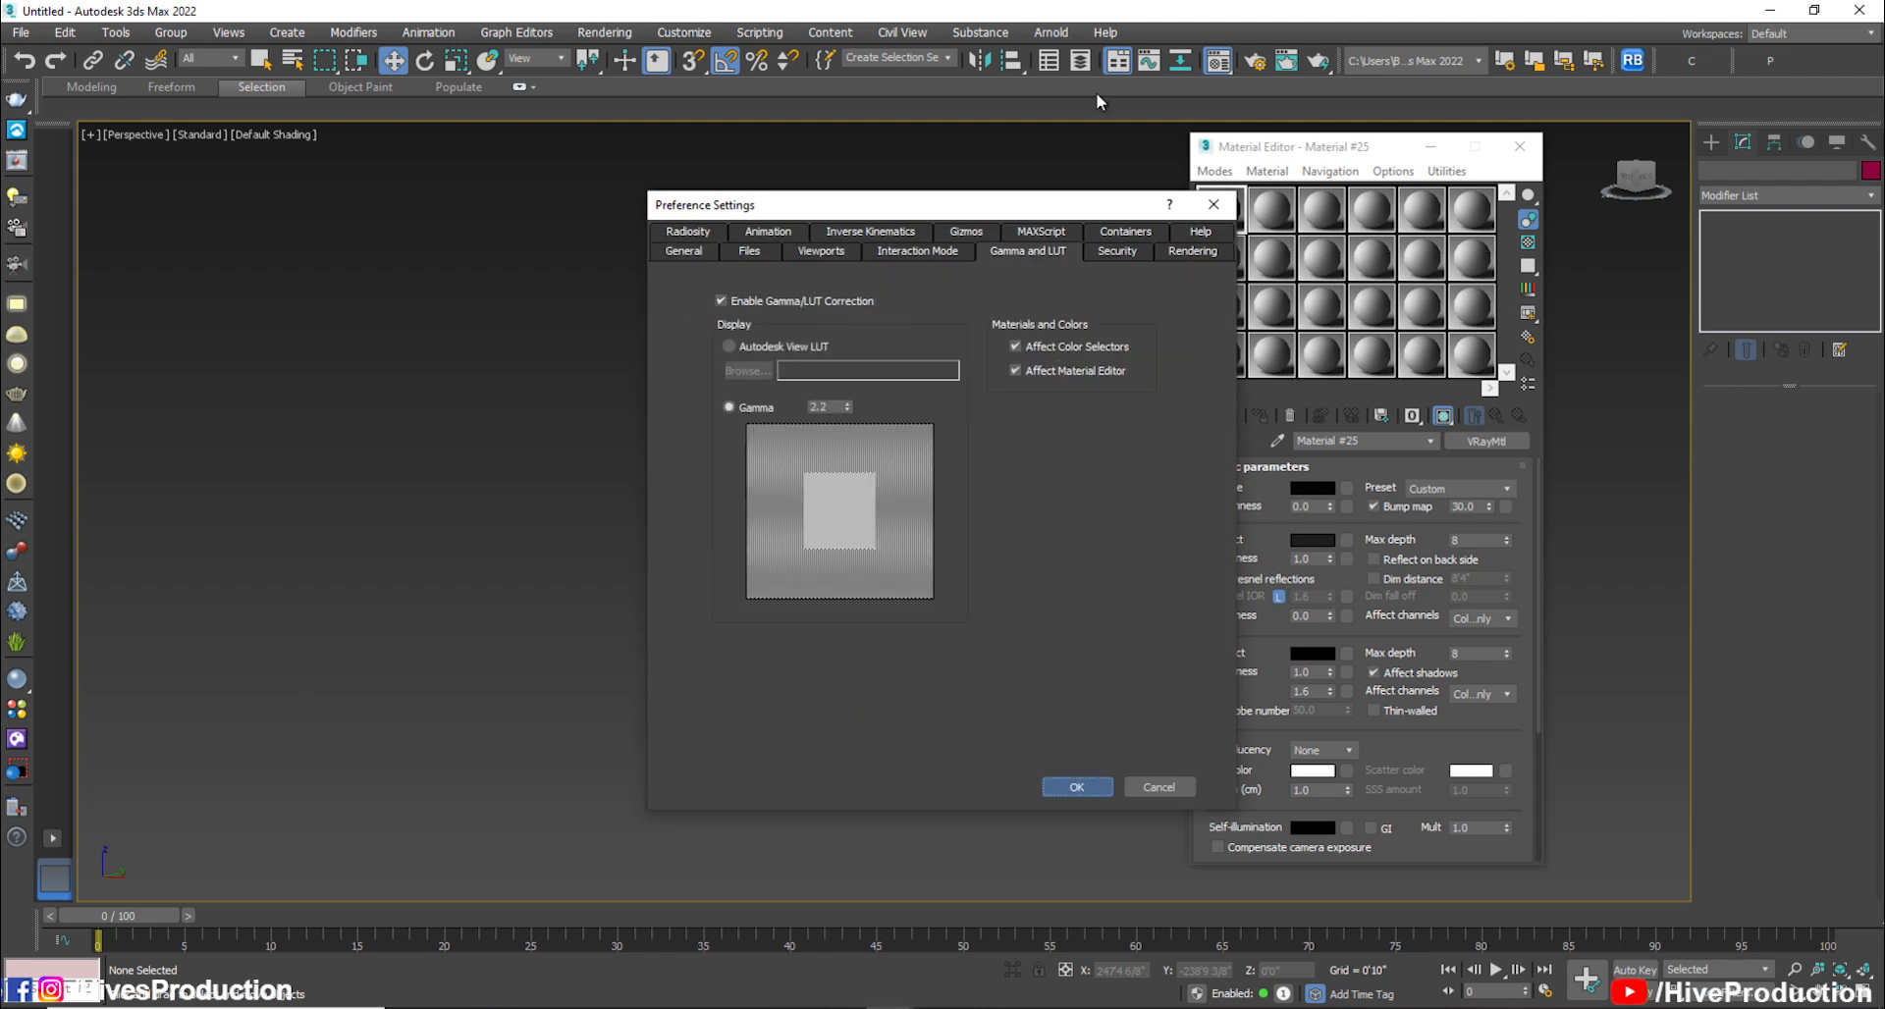
left_click(1077, 786)
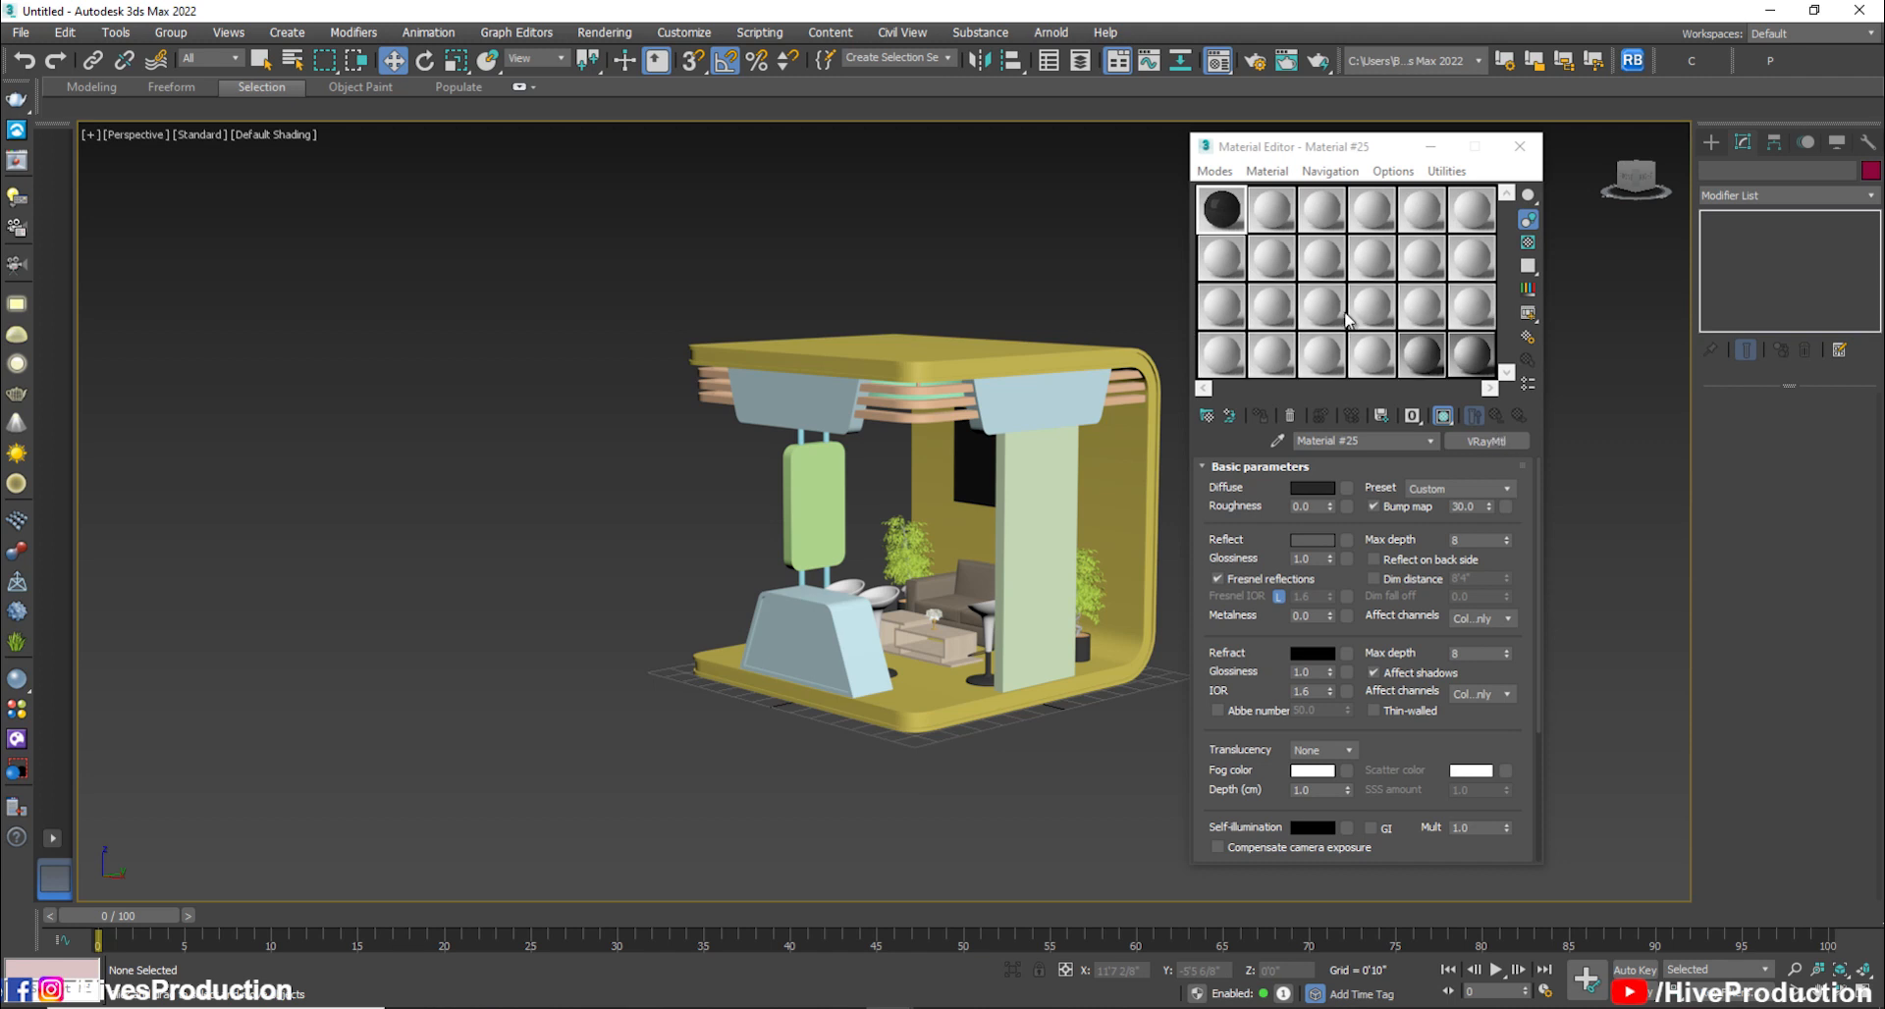
Change the second material slot to a VRayMtl material
left_click(1275, 223)
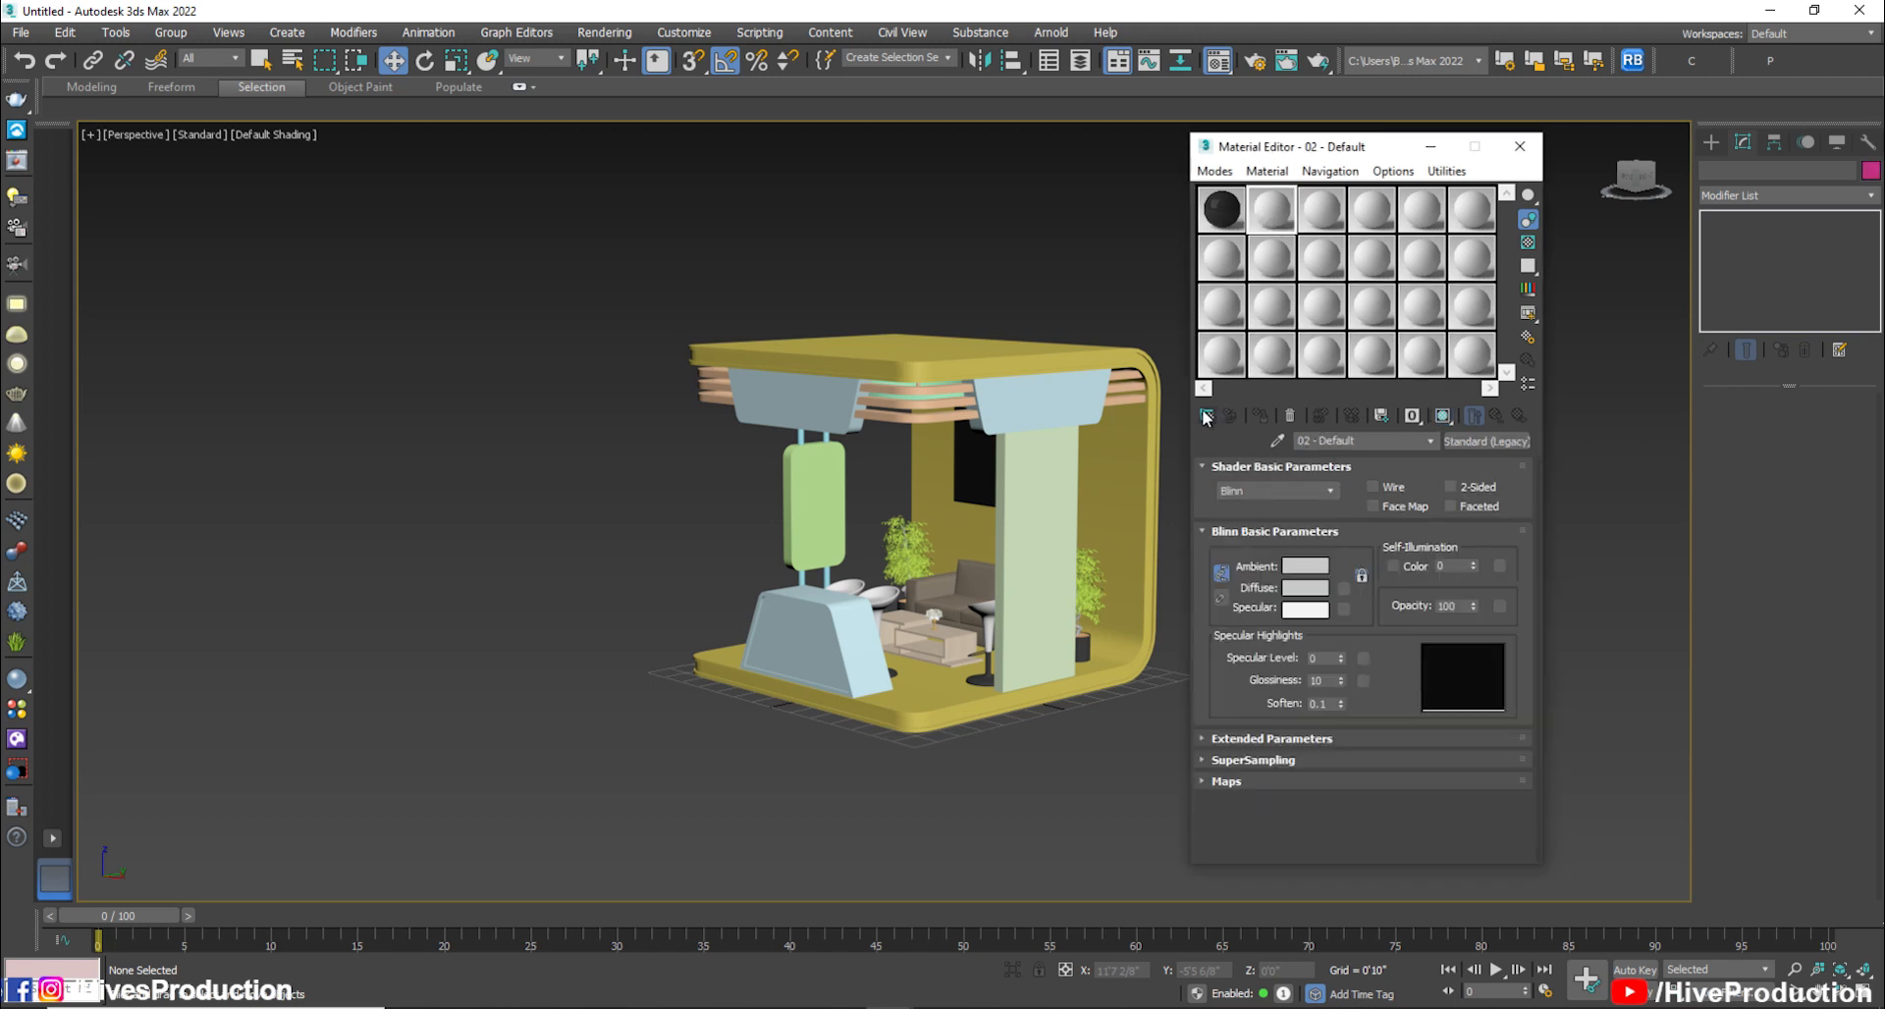
left_click(1485, 440)
double_click(402, 713)
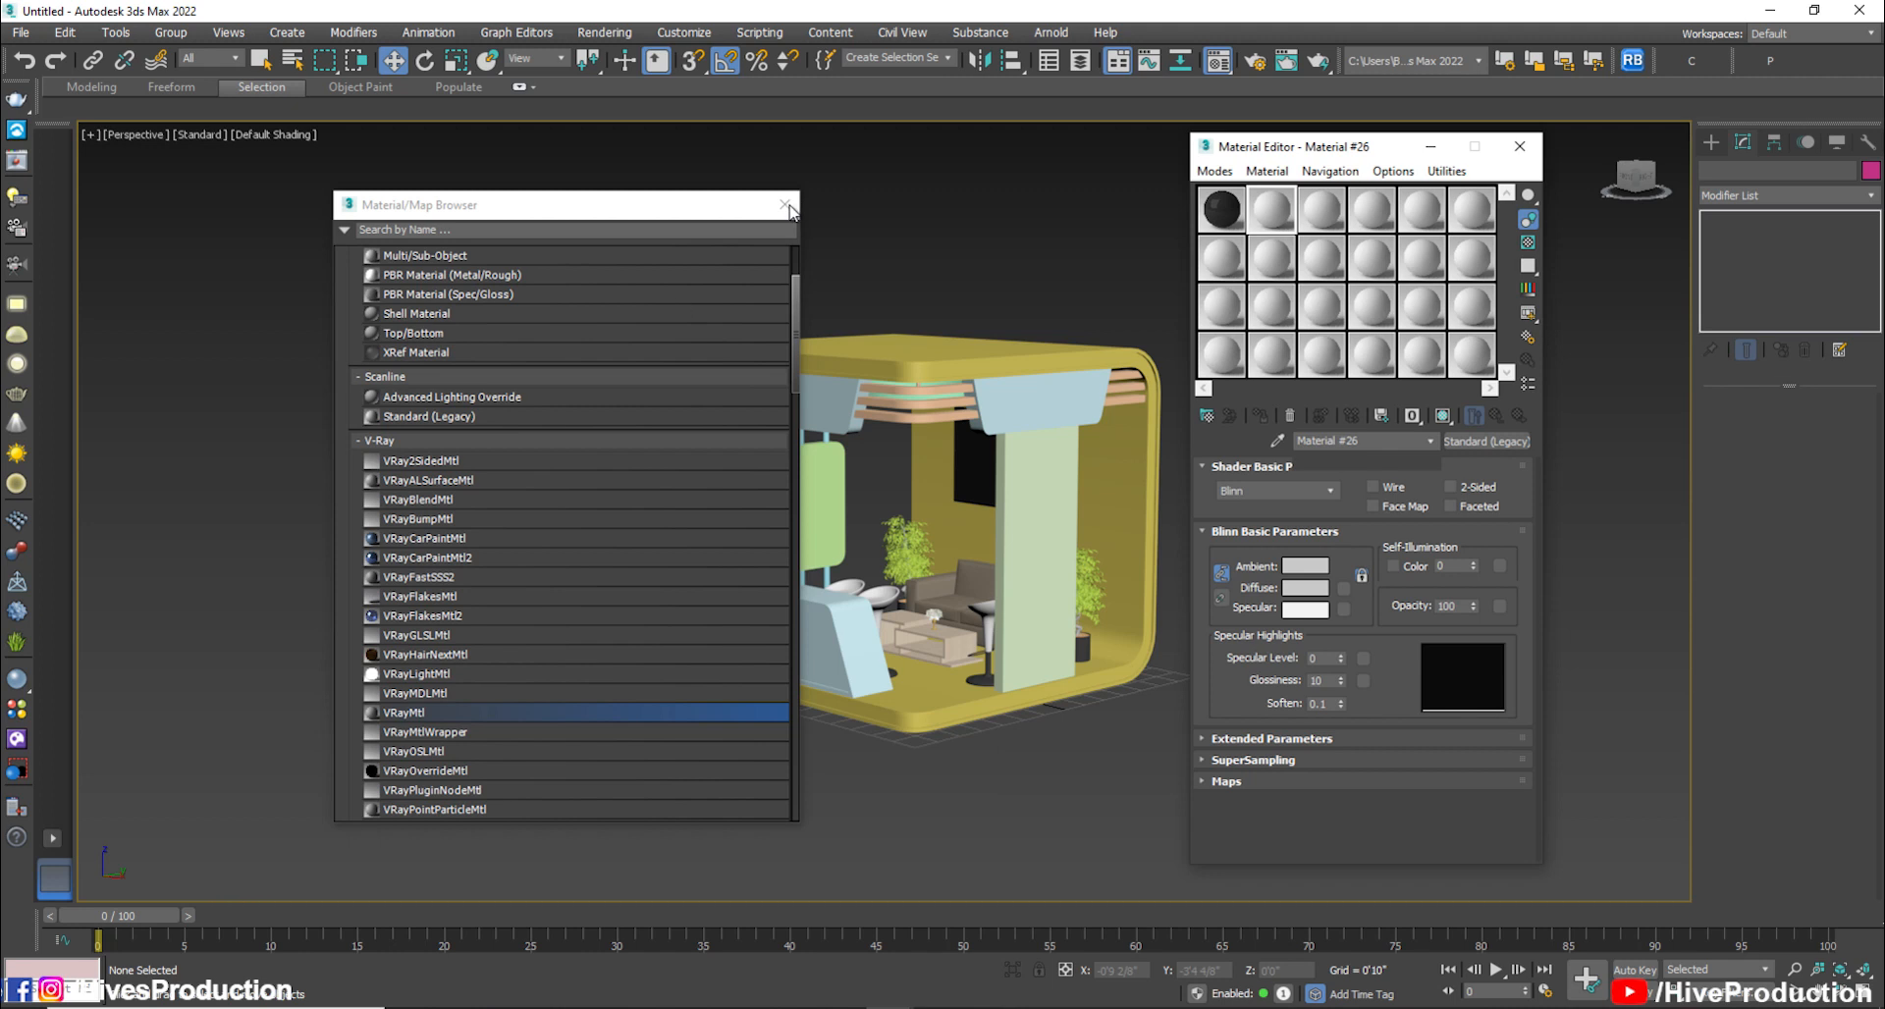
left_click(786, 205)
Set the second VRayMtl's diffuse colour to RGB 252, 161, 84
left_click(1313, 488)
type("252")
key("Tab")
type("161")
key("Tab")
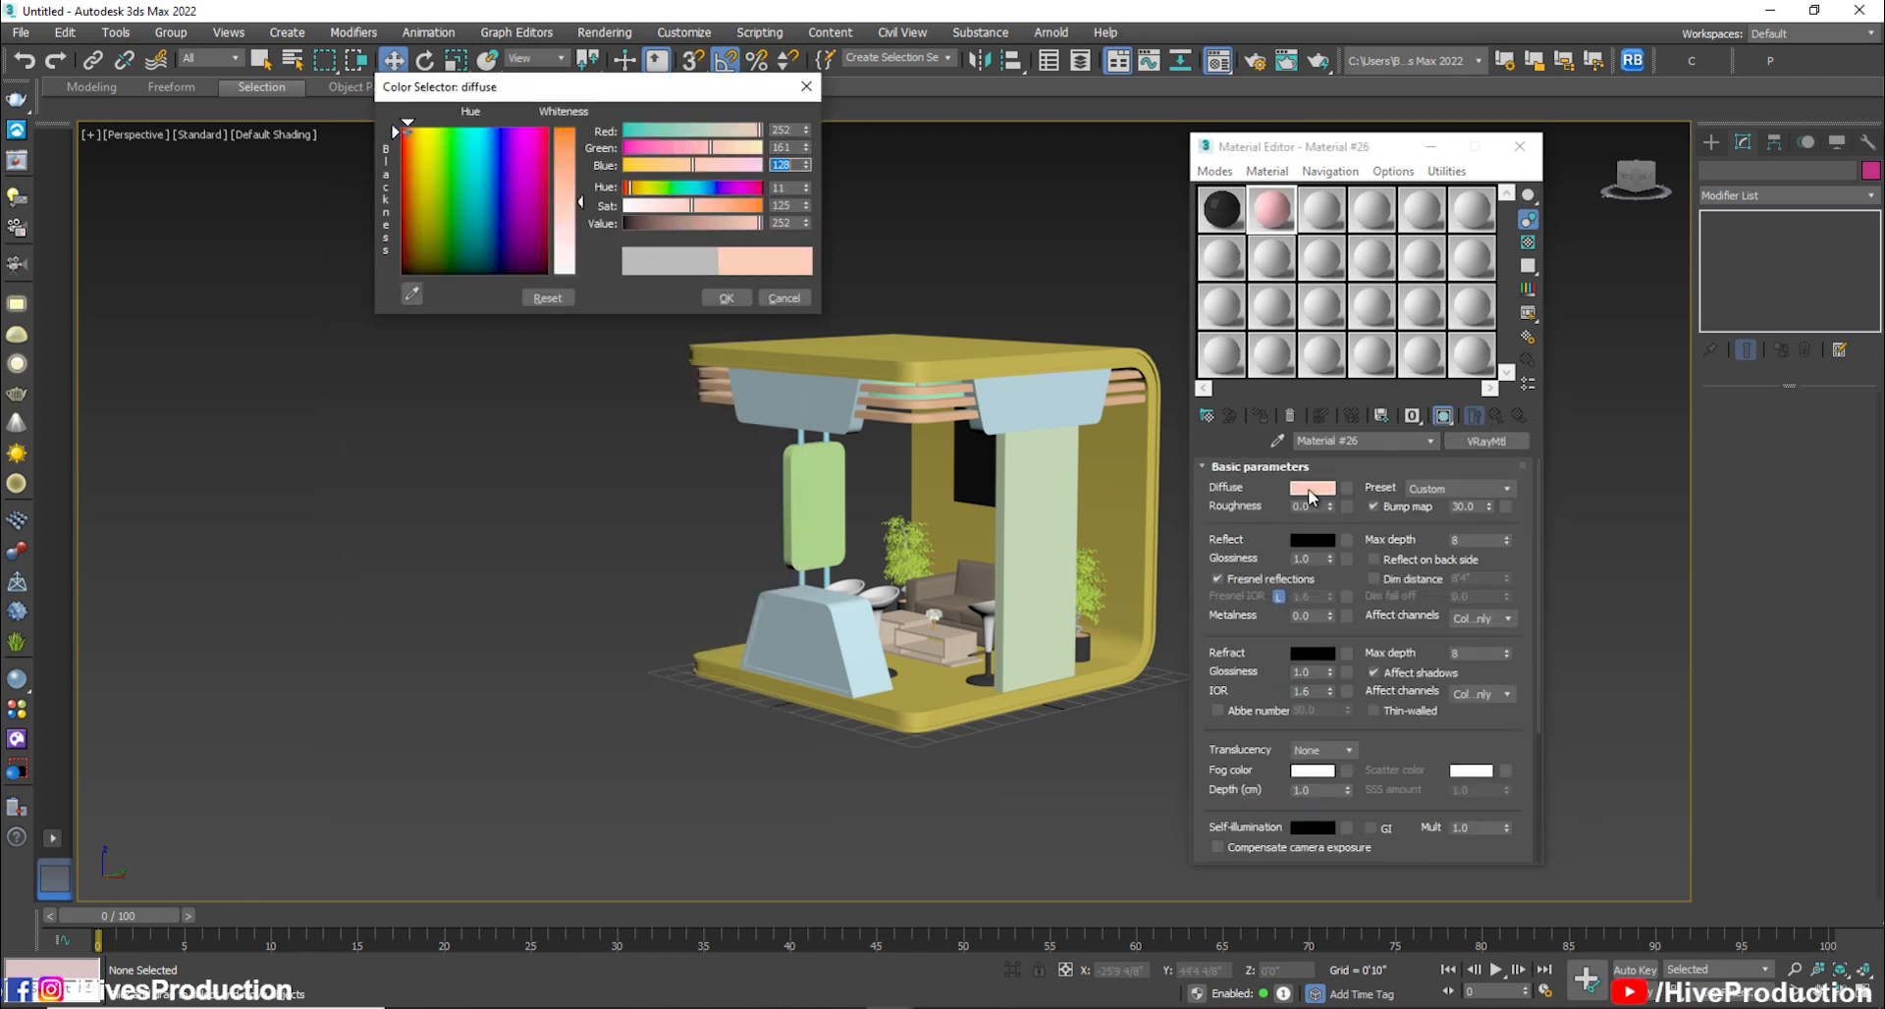
type("84")
key("Tab")
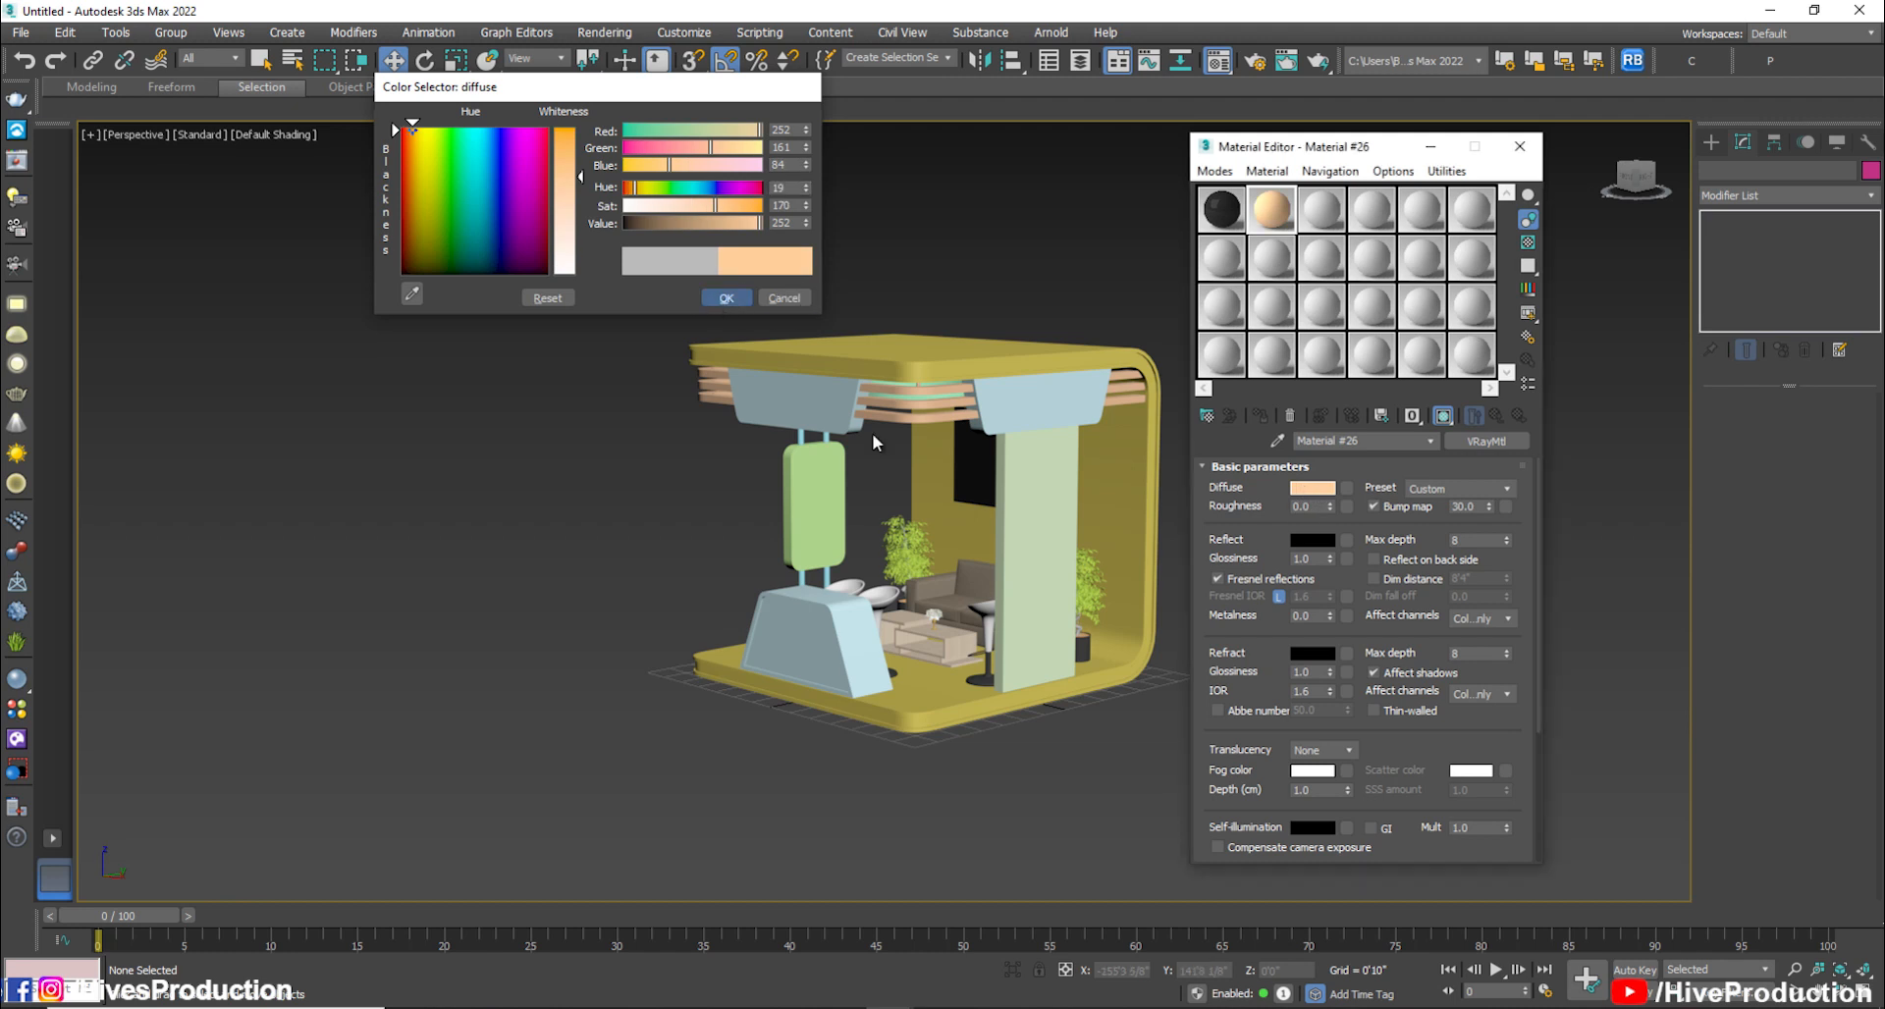
left_click(724, 299)
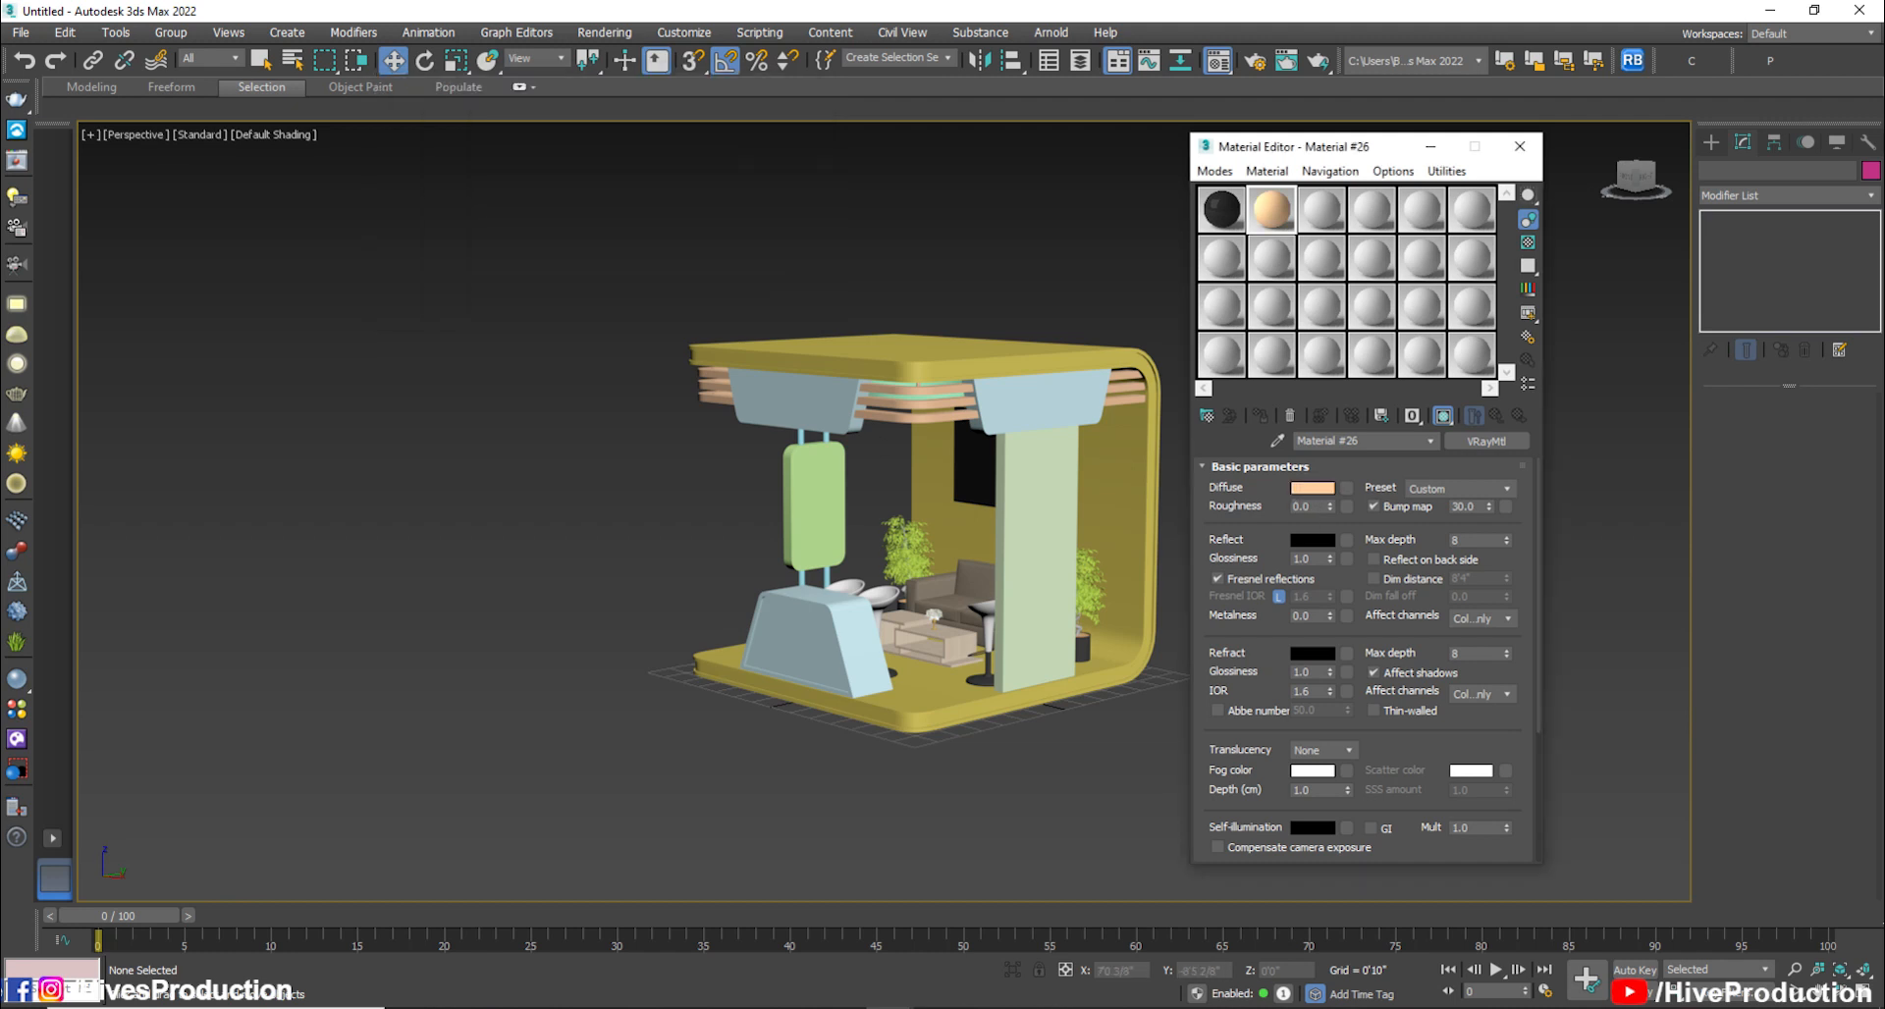
Turn off Fresnel reflections for the second VRayMtl and set its reflection colour to RGB 59, 59, 59
left_click(1302, 541)
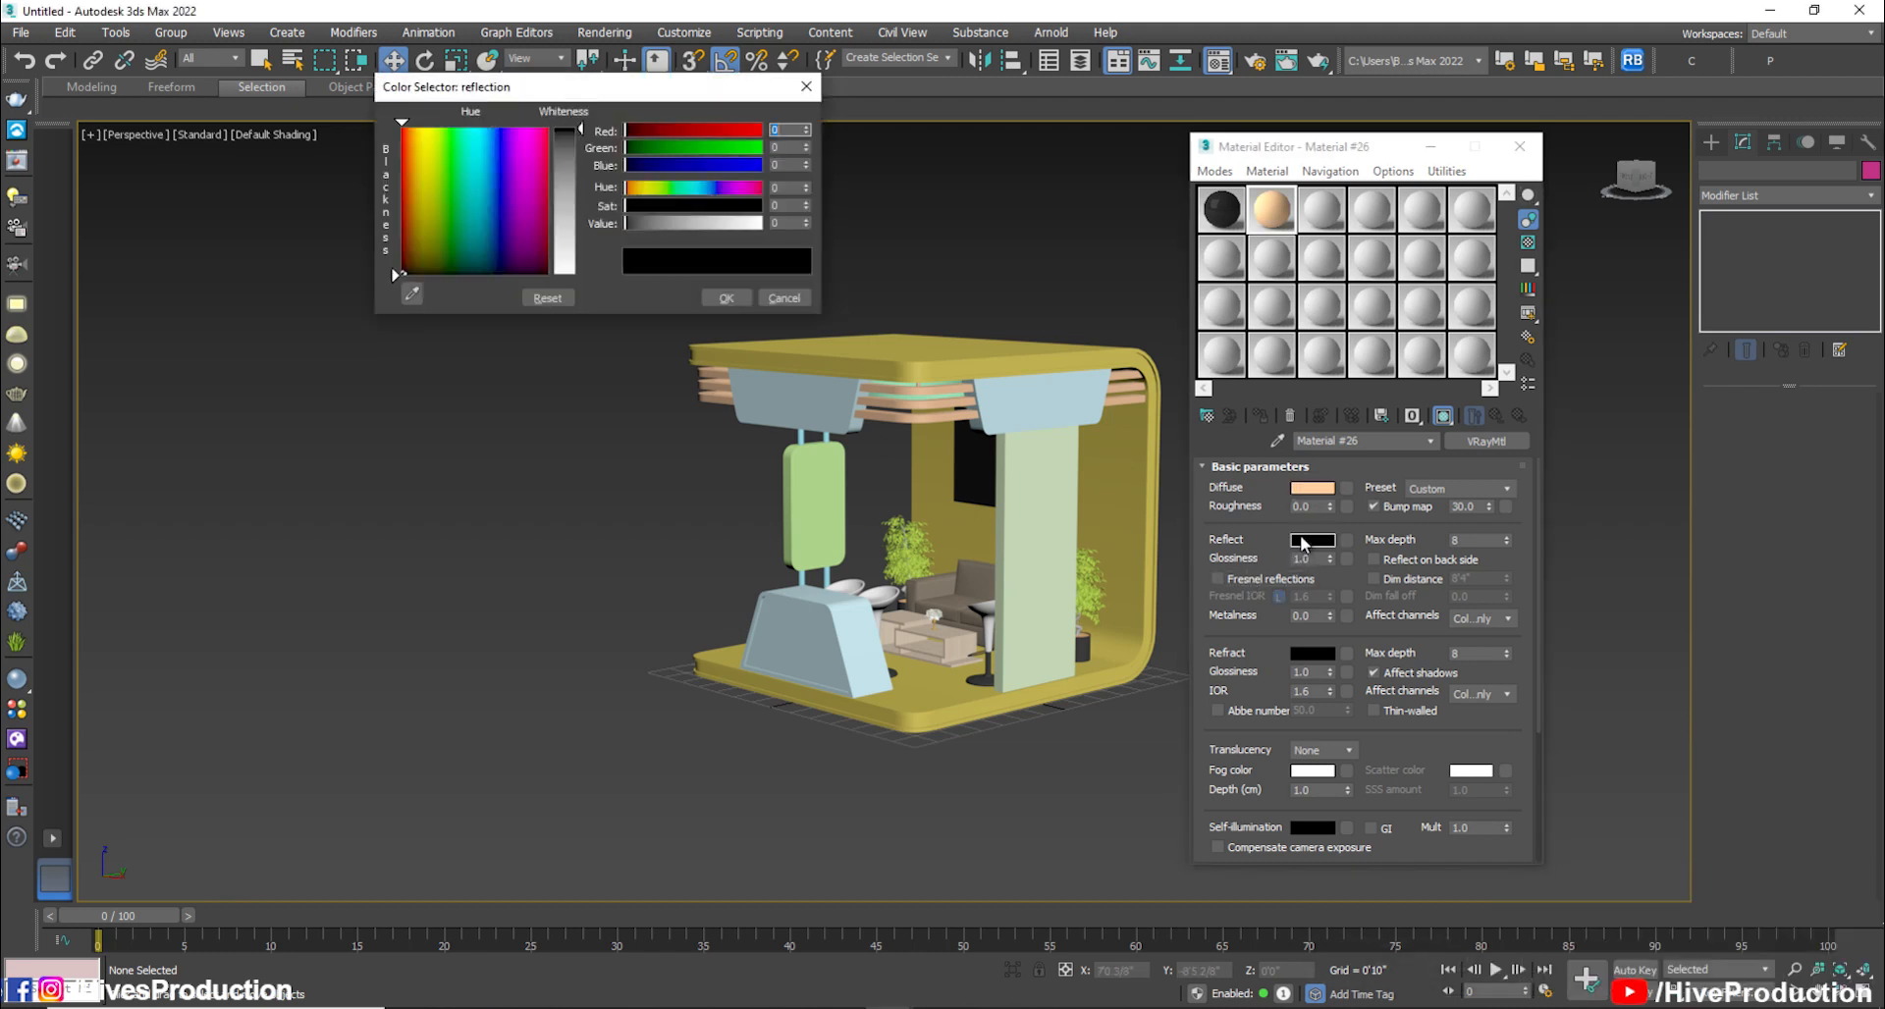
type("59")
key("Tab")
type("59")
key("Tab")
type("59")
key("Return")
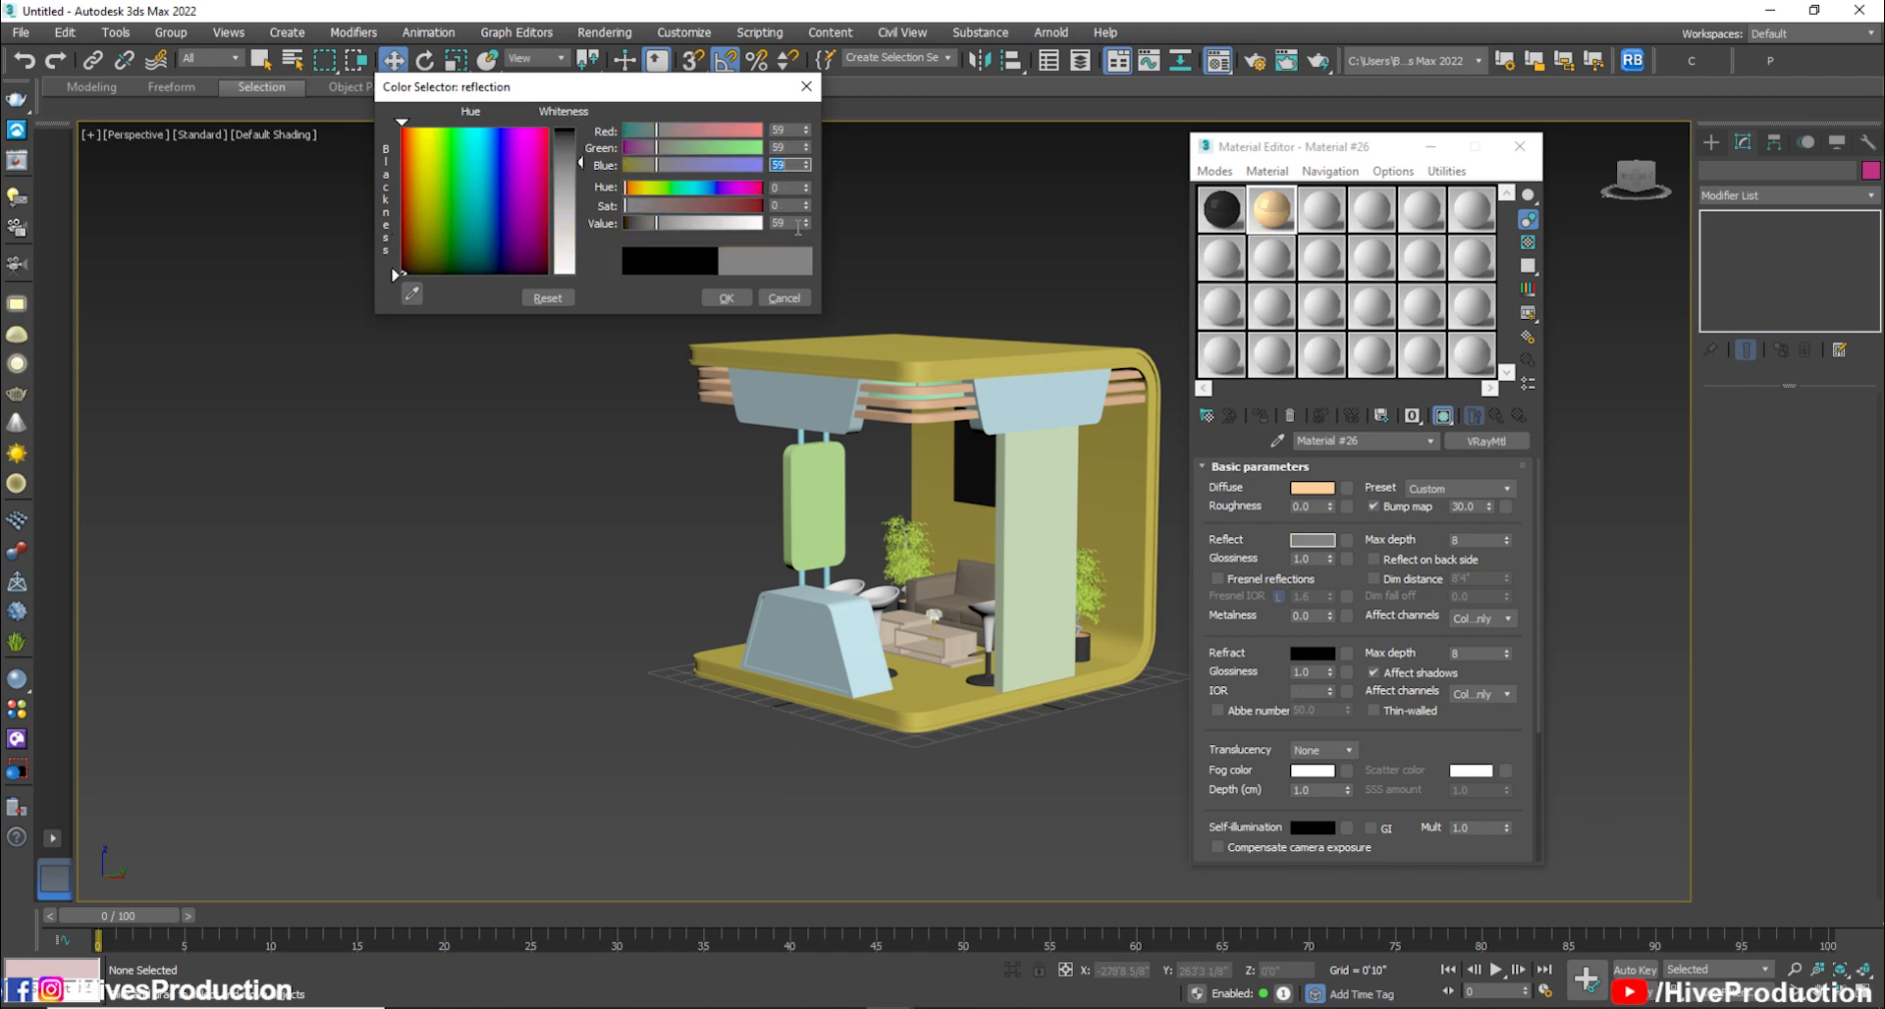
left_click(721, 299)
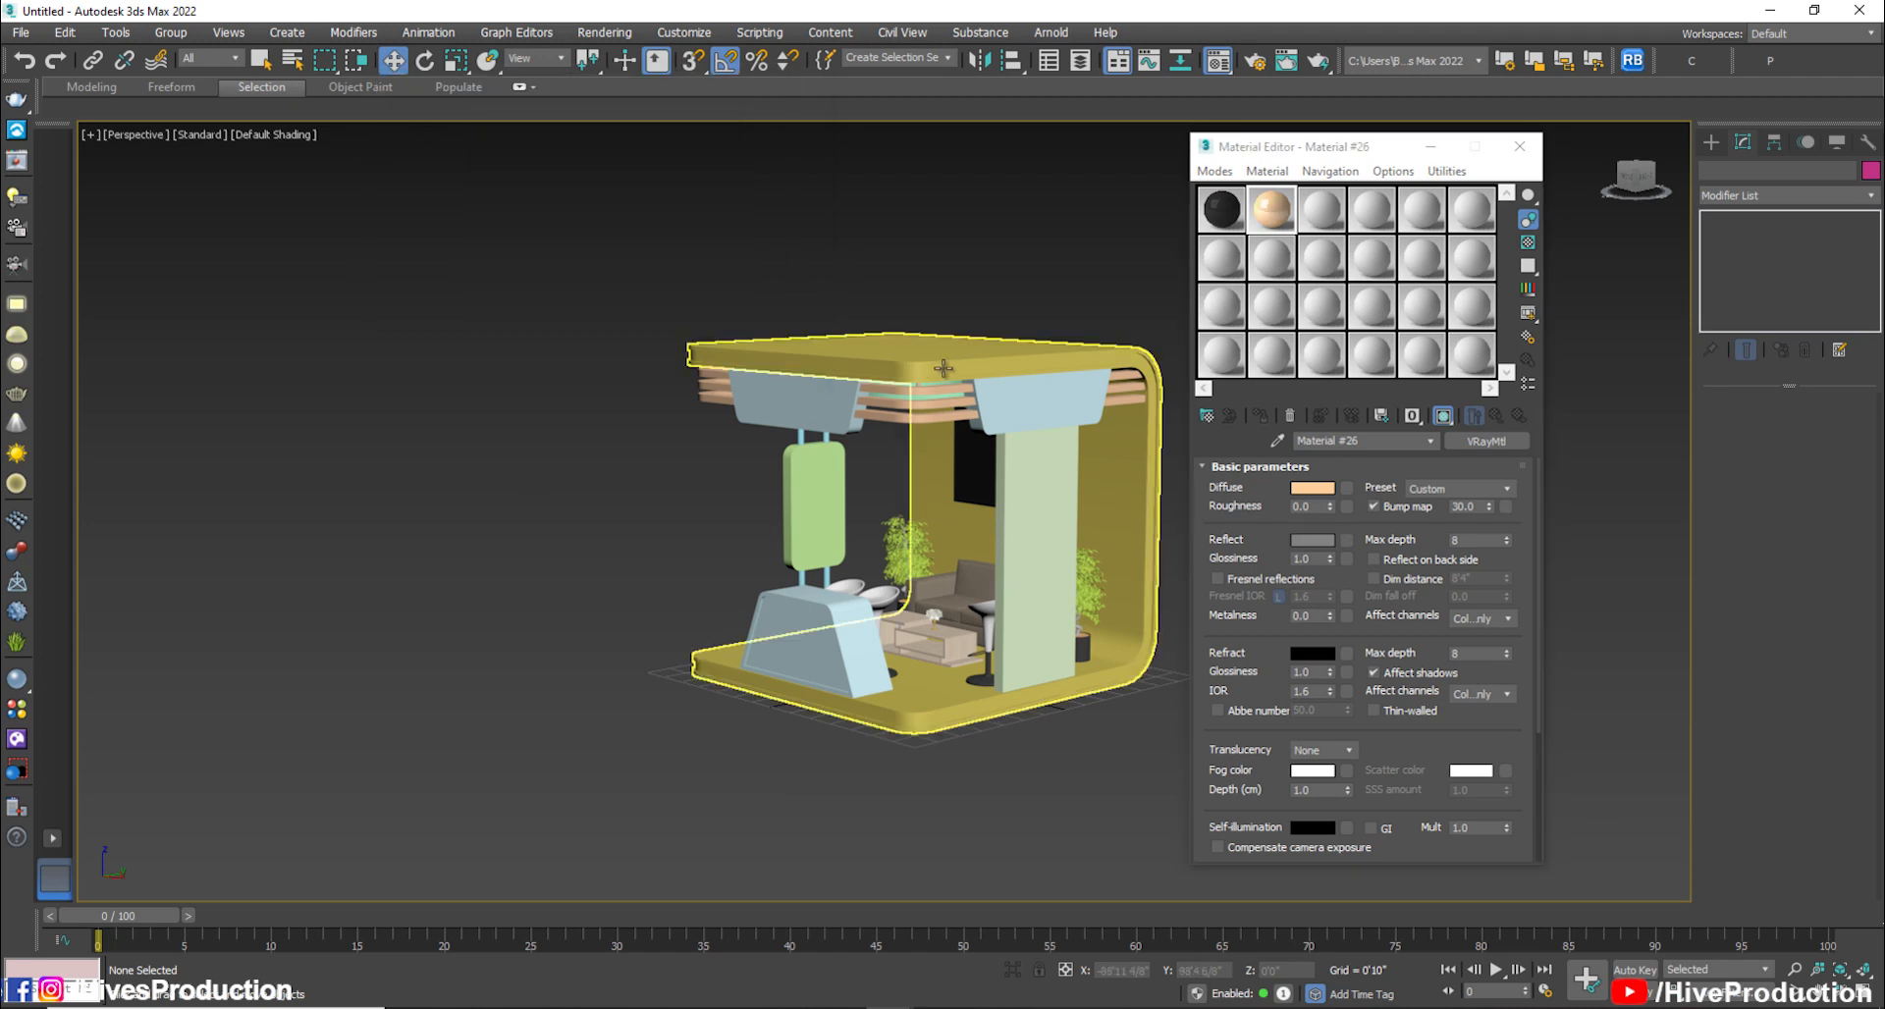
Assign the dark first material to the three strips under the roof, renaming it Material #25s
scroll(938, 385, "up", 4)
left_click(874, 382)
left_click(877, 411, "ctrl")
left_click(884, 456, "ctrl")
left_click(1220, 209)
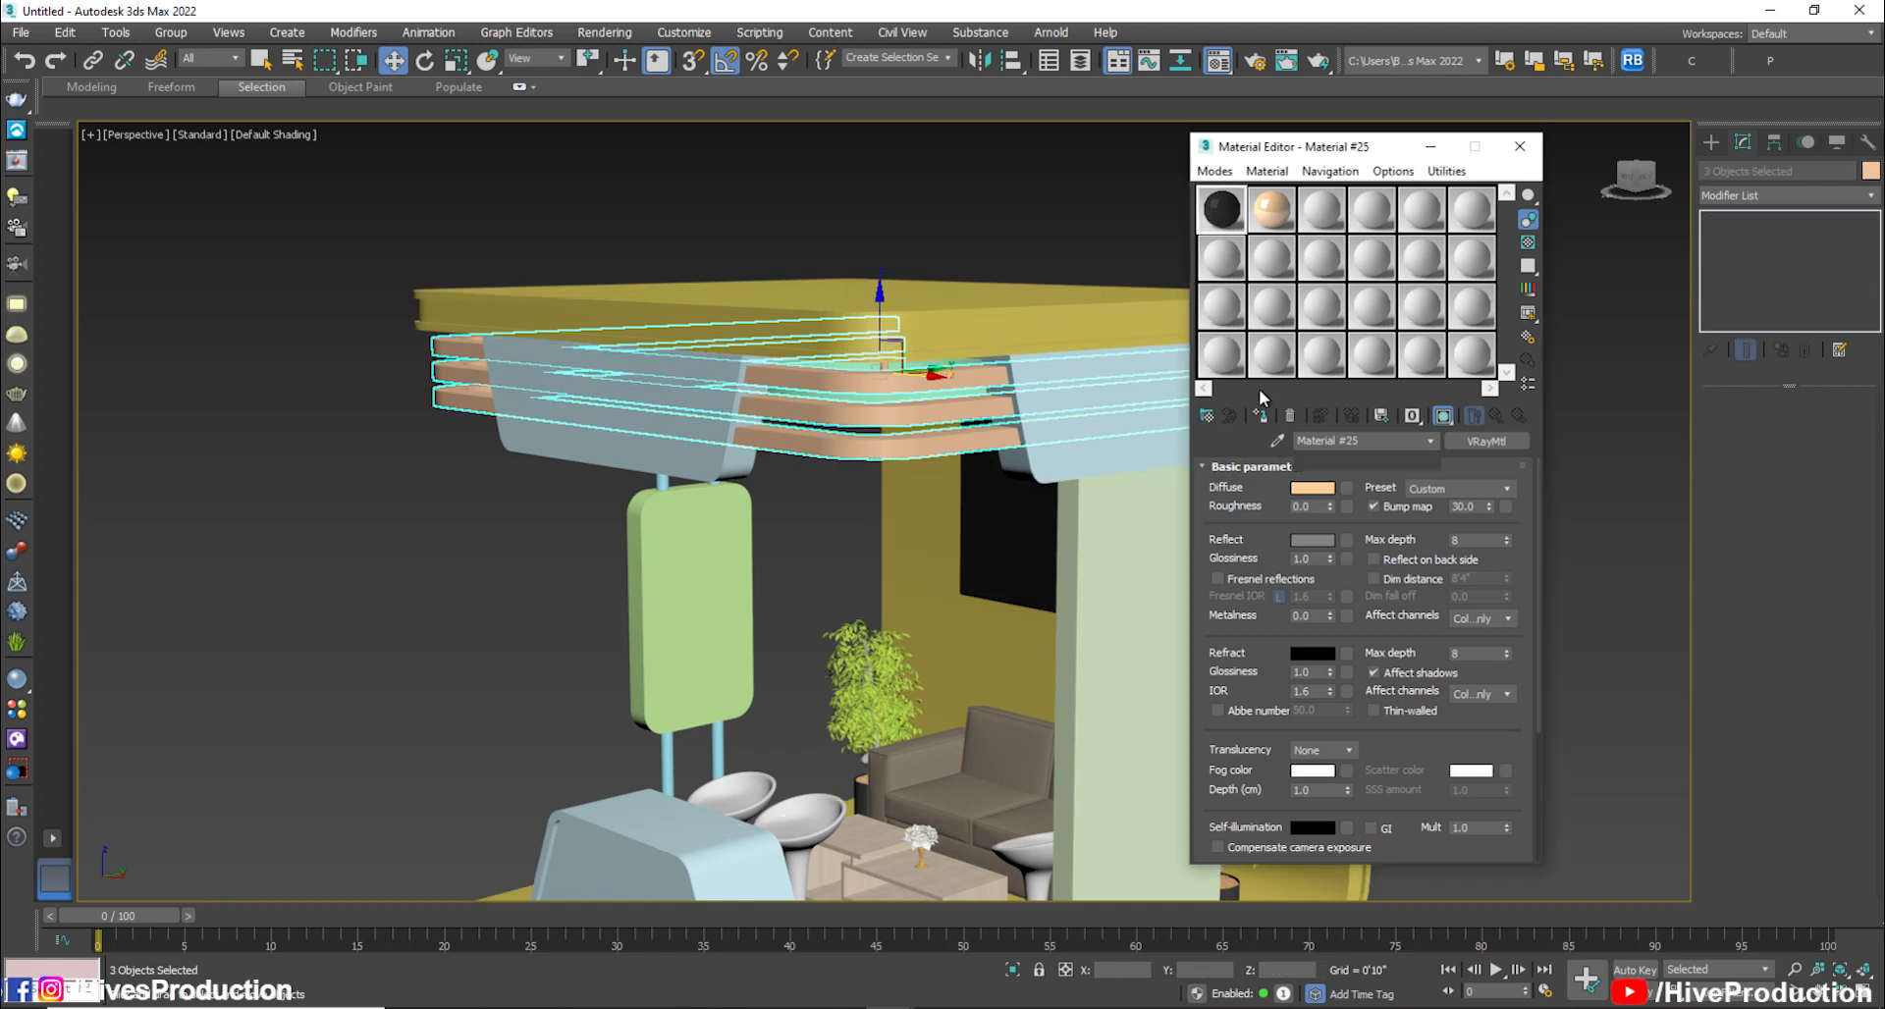
left_click(1261, 416)
left_click(823, 502)
type("s")
left_click(958, 584)
Assign the dark Material #25s to the three trapezoidal fascia panels under the roof
left_click(311, 573)
middle_click_drag(795, 515, 662, 542)
left_click(566, 542)
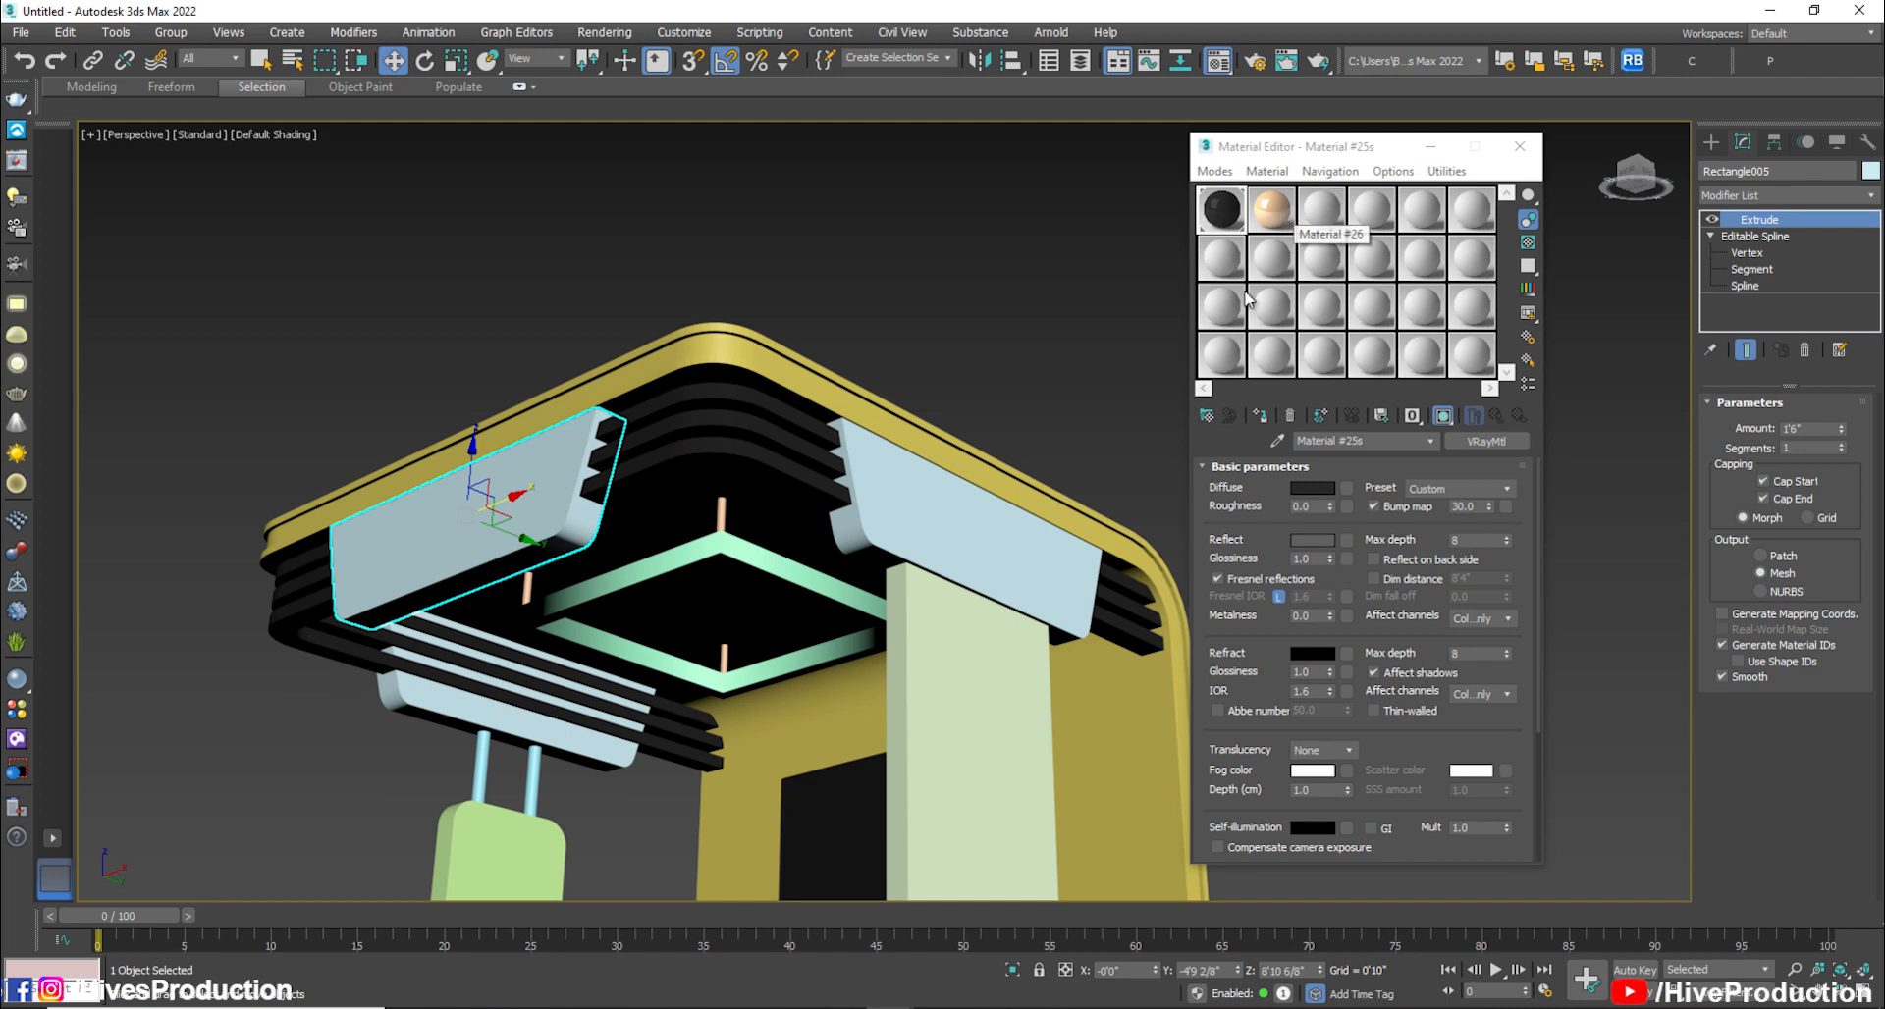
left_click(1260, 415)
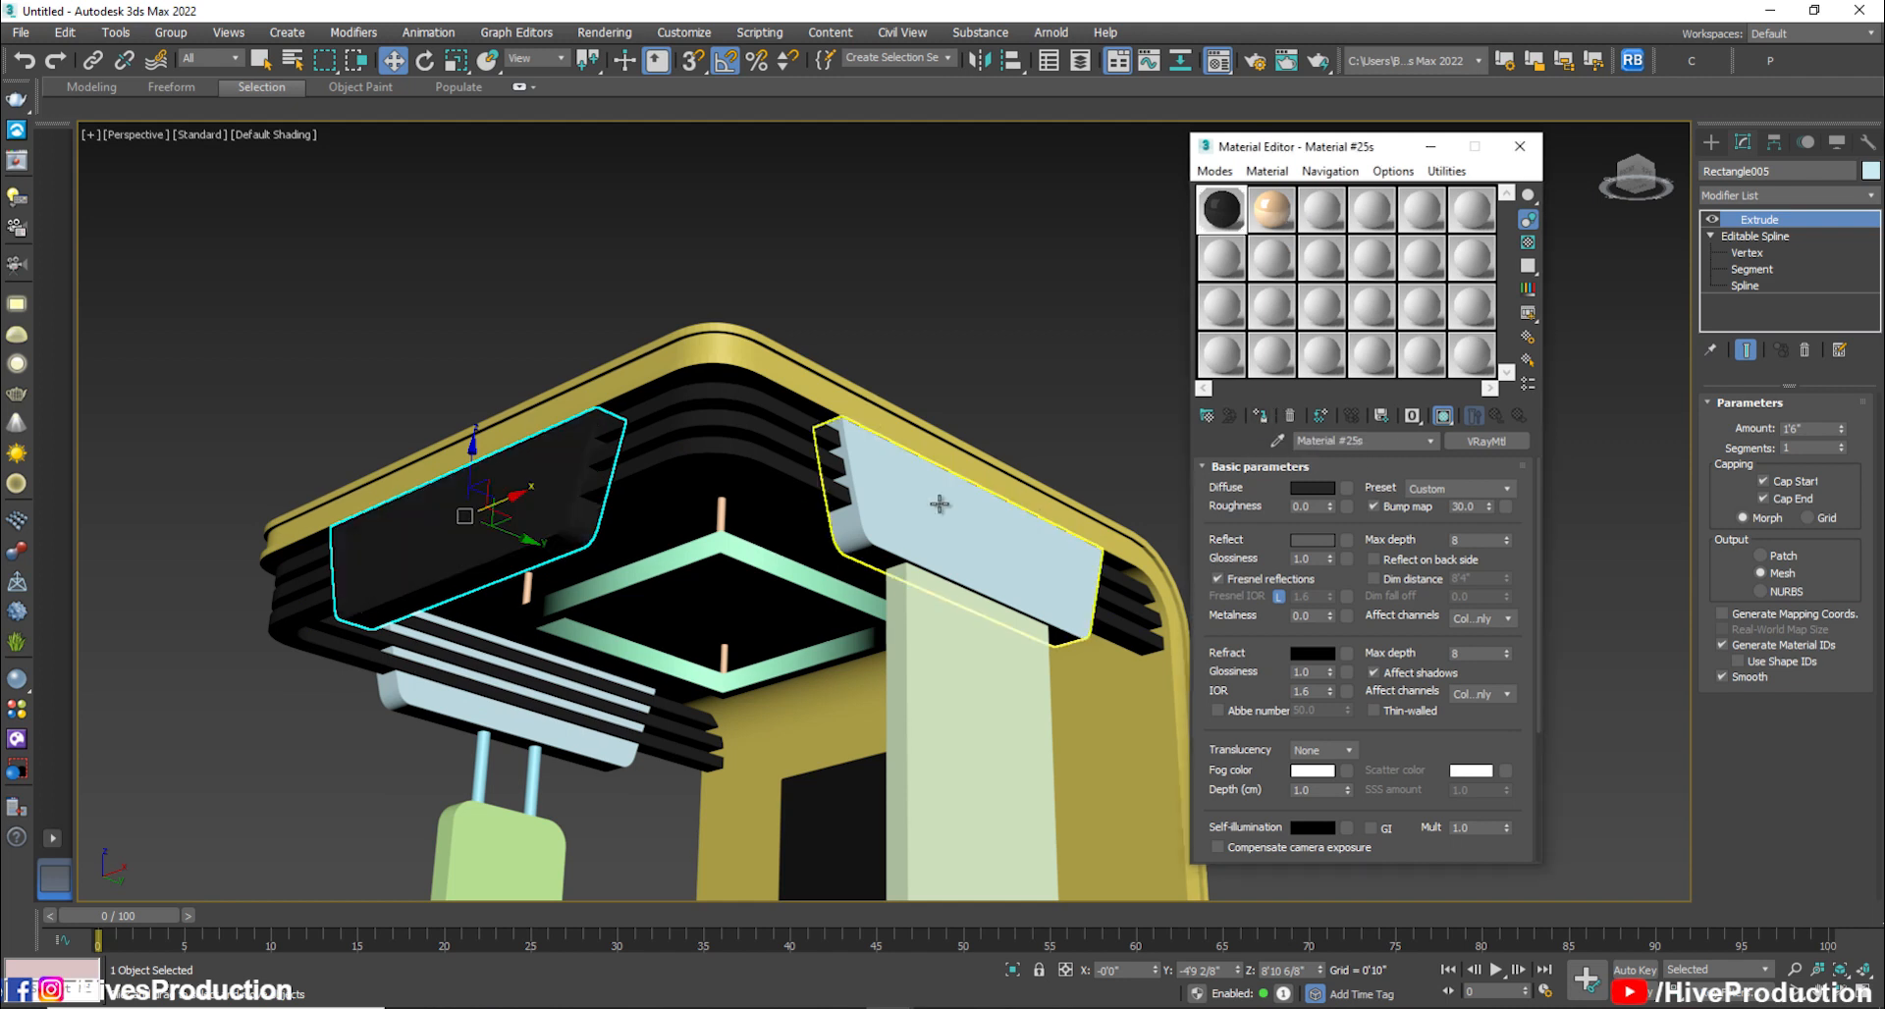
left_click(939, 503)
left_click(1260, 415)
left_click(582, 719)
left_click(1260, 415)
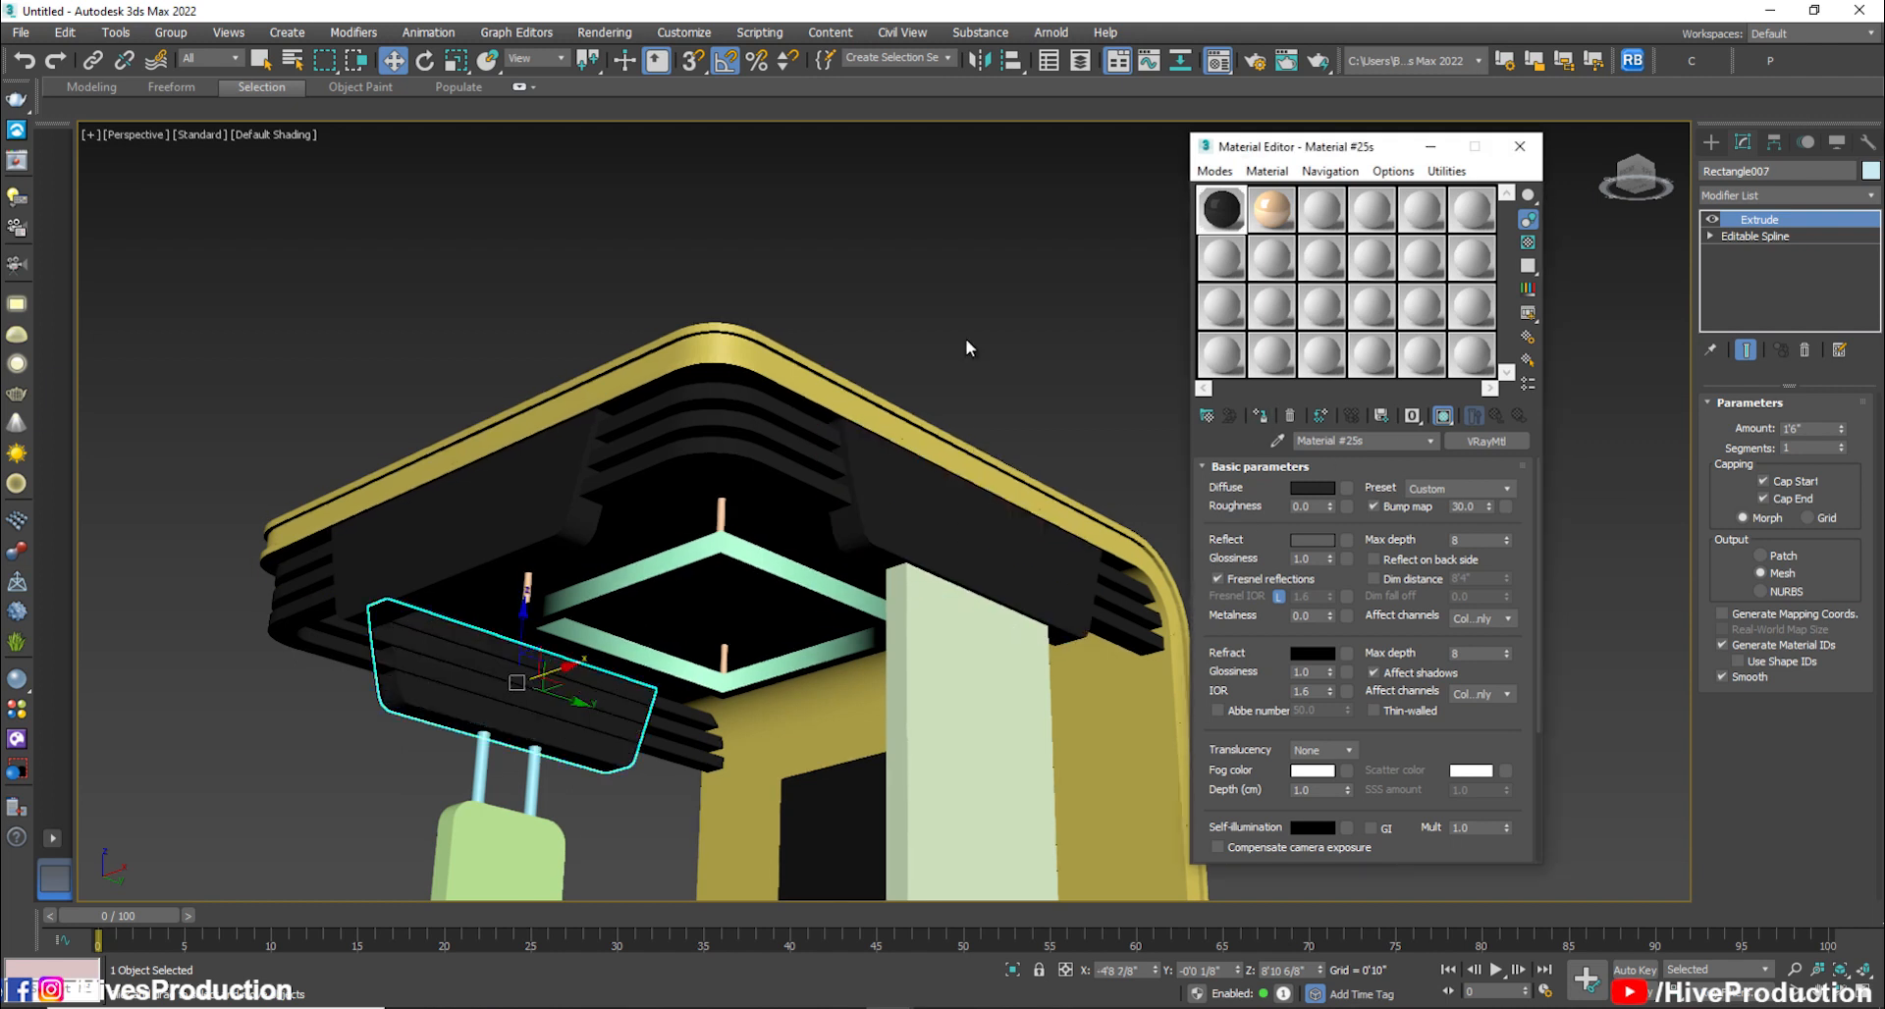
Assign the dark Material #25s to the pillar and the C-shaped stall shell
left_click(955, 596)
middle_click_drag(955, 597, 847, 451)
left_click(1258, 417)
left_click(946, 283)
middle_click_drag(946, 283, 928, 648, "alt")
middle_click_drag(421, 749, 426, 539)
left_click(1259, 418)
Assign the dark Material #25s to the trapezoidal reception counter
left_click(780, 568)
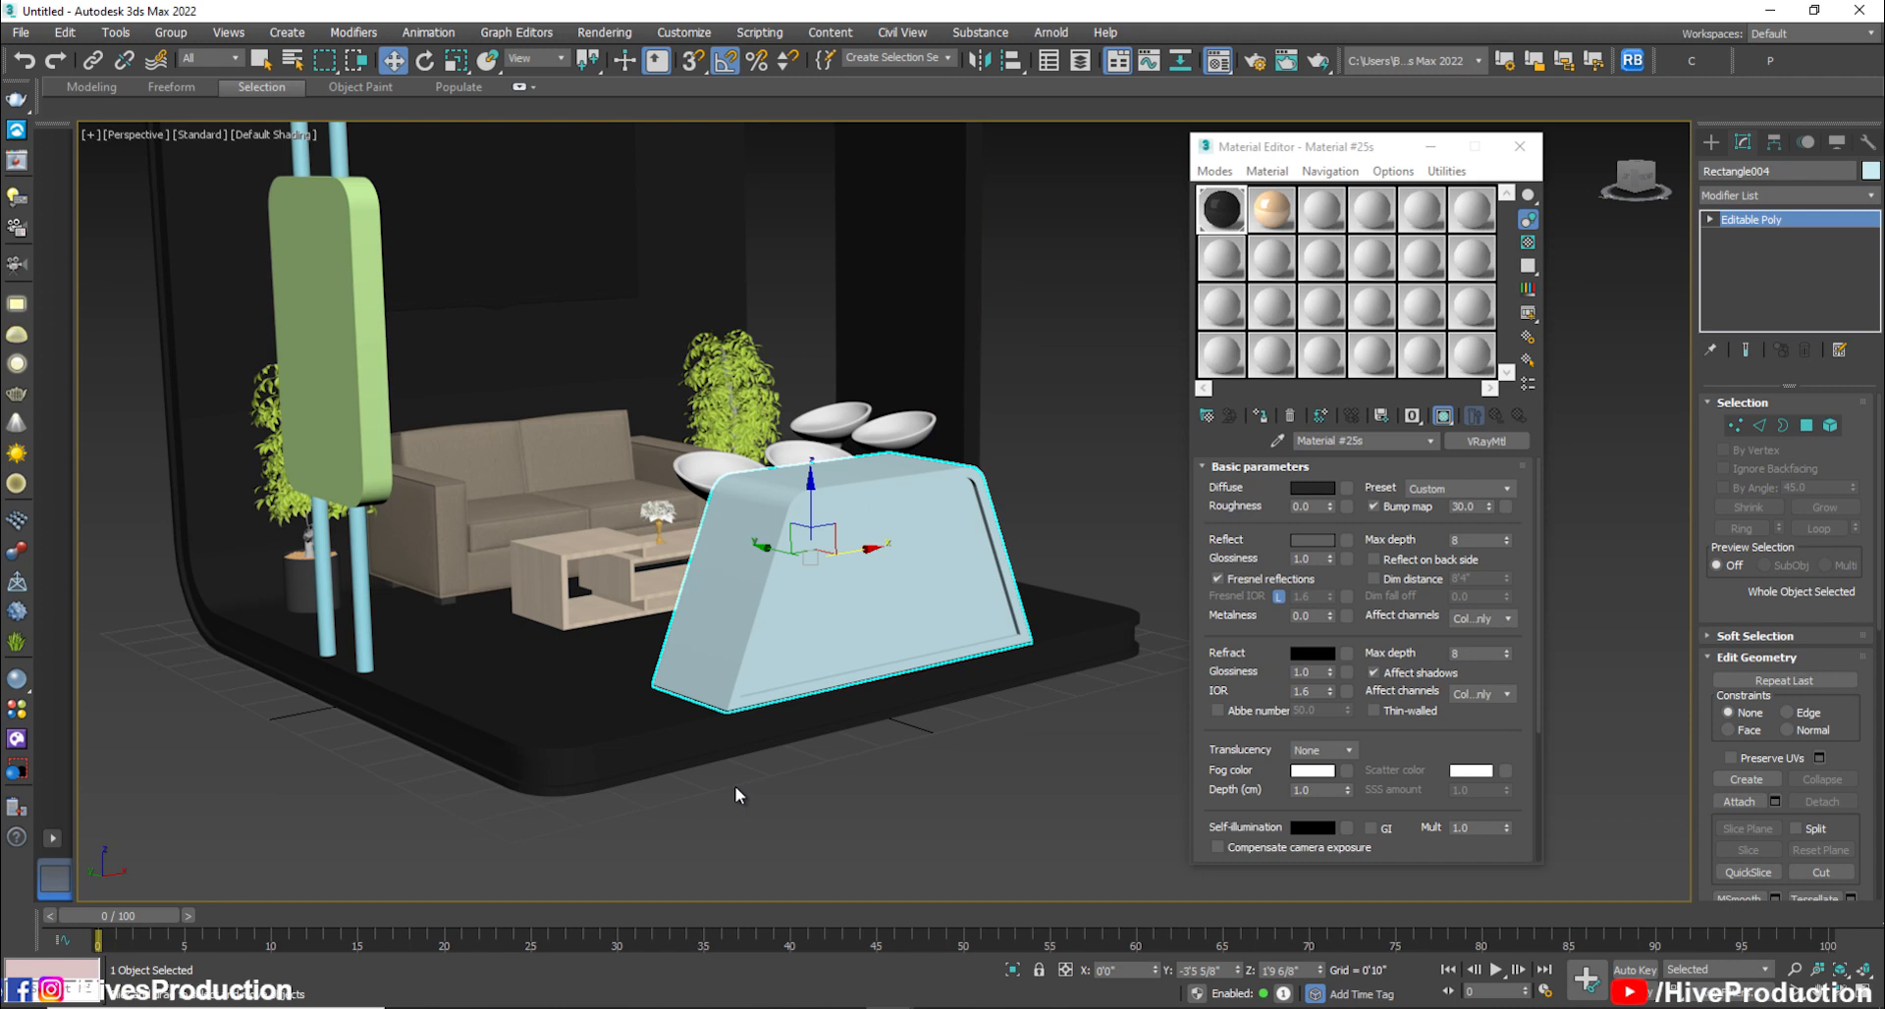
left_click(1263, 408)
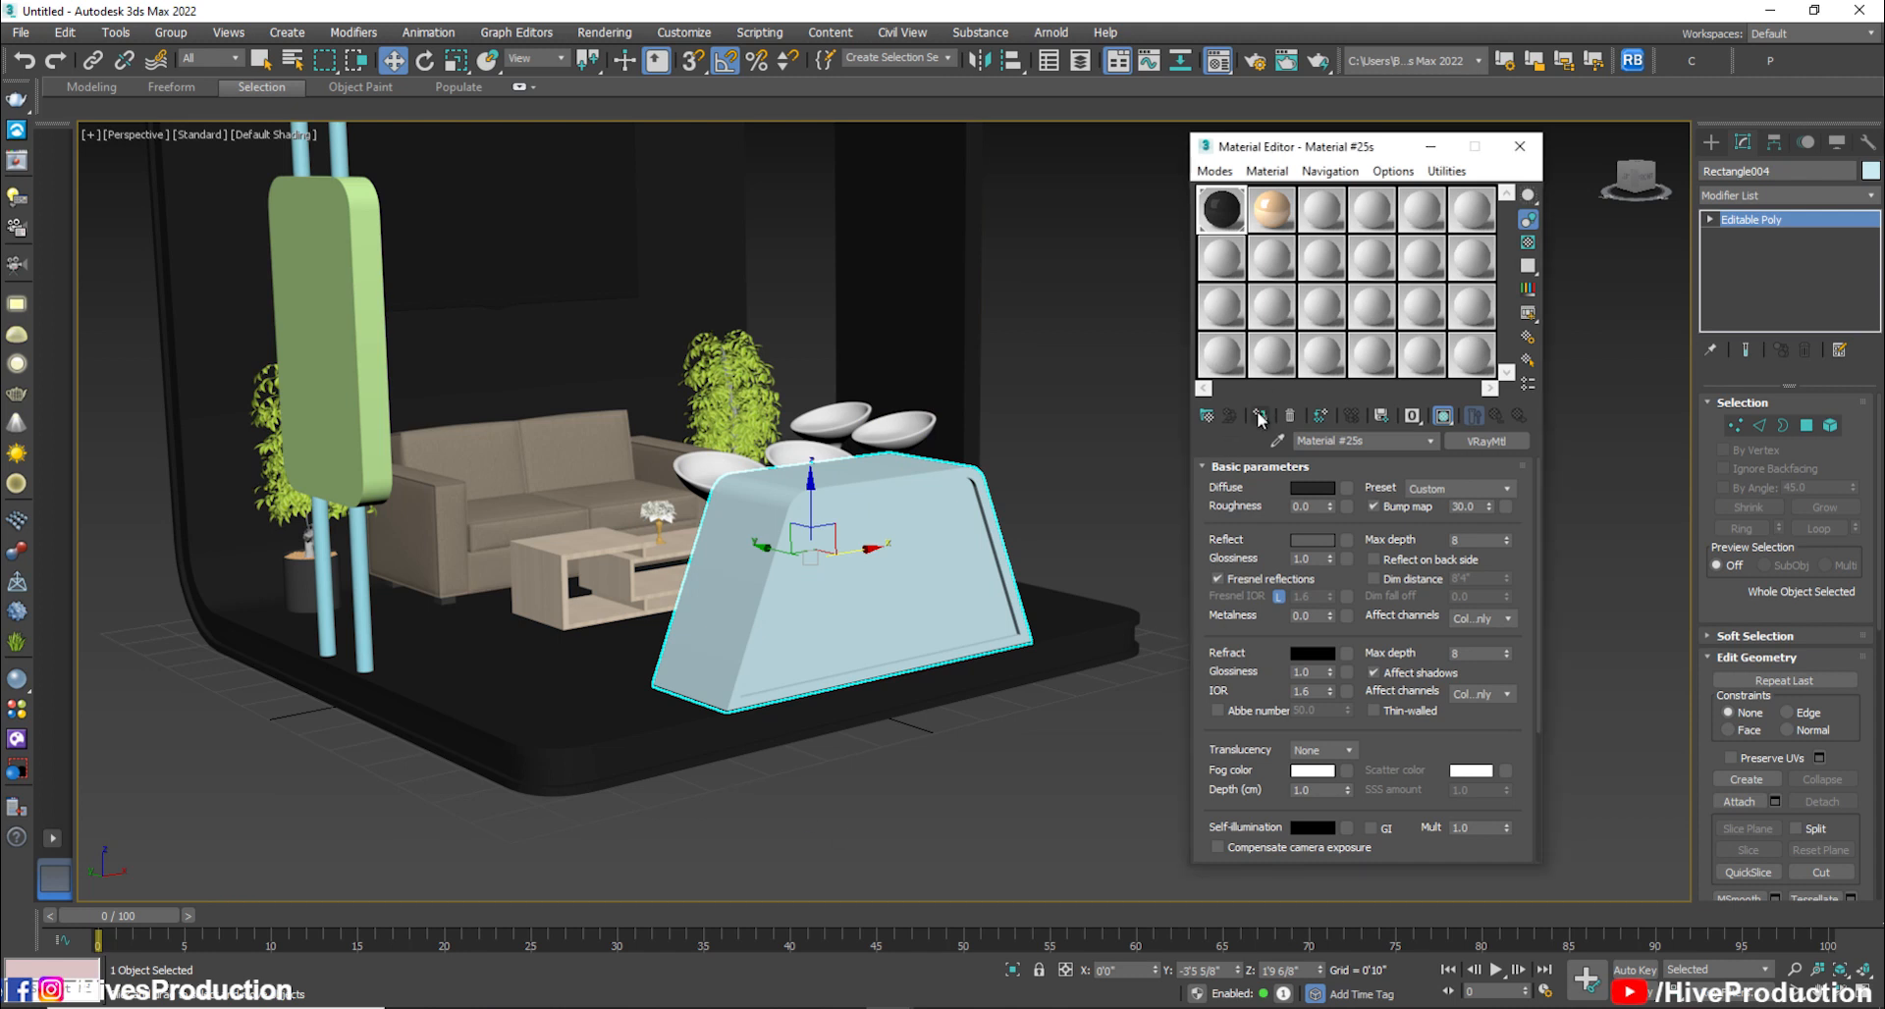
left_click(1259, 418)
left_click(1031, 736)
scroll(866, 644, "down", 5)
middle_click_drag(866, 645, 876, 585, "alt")
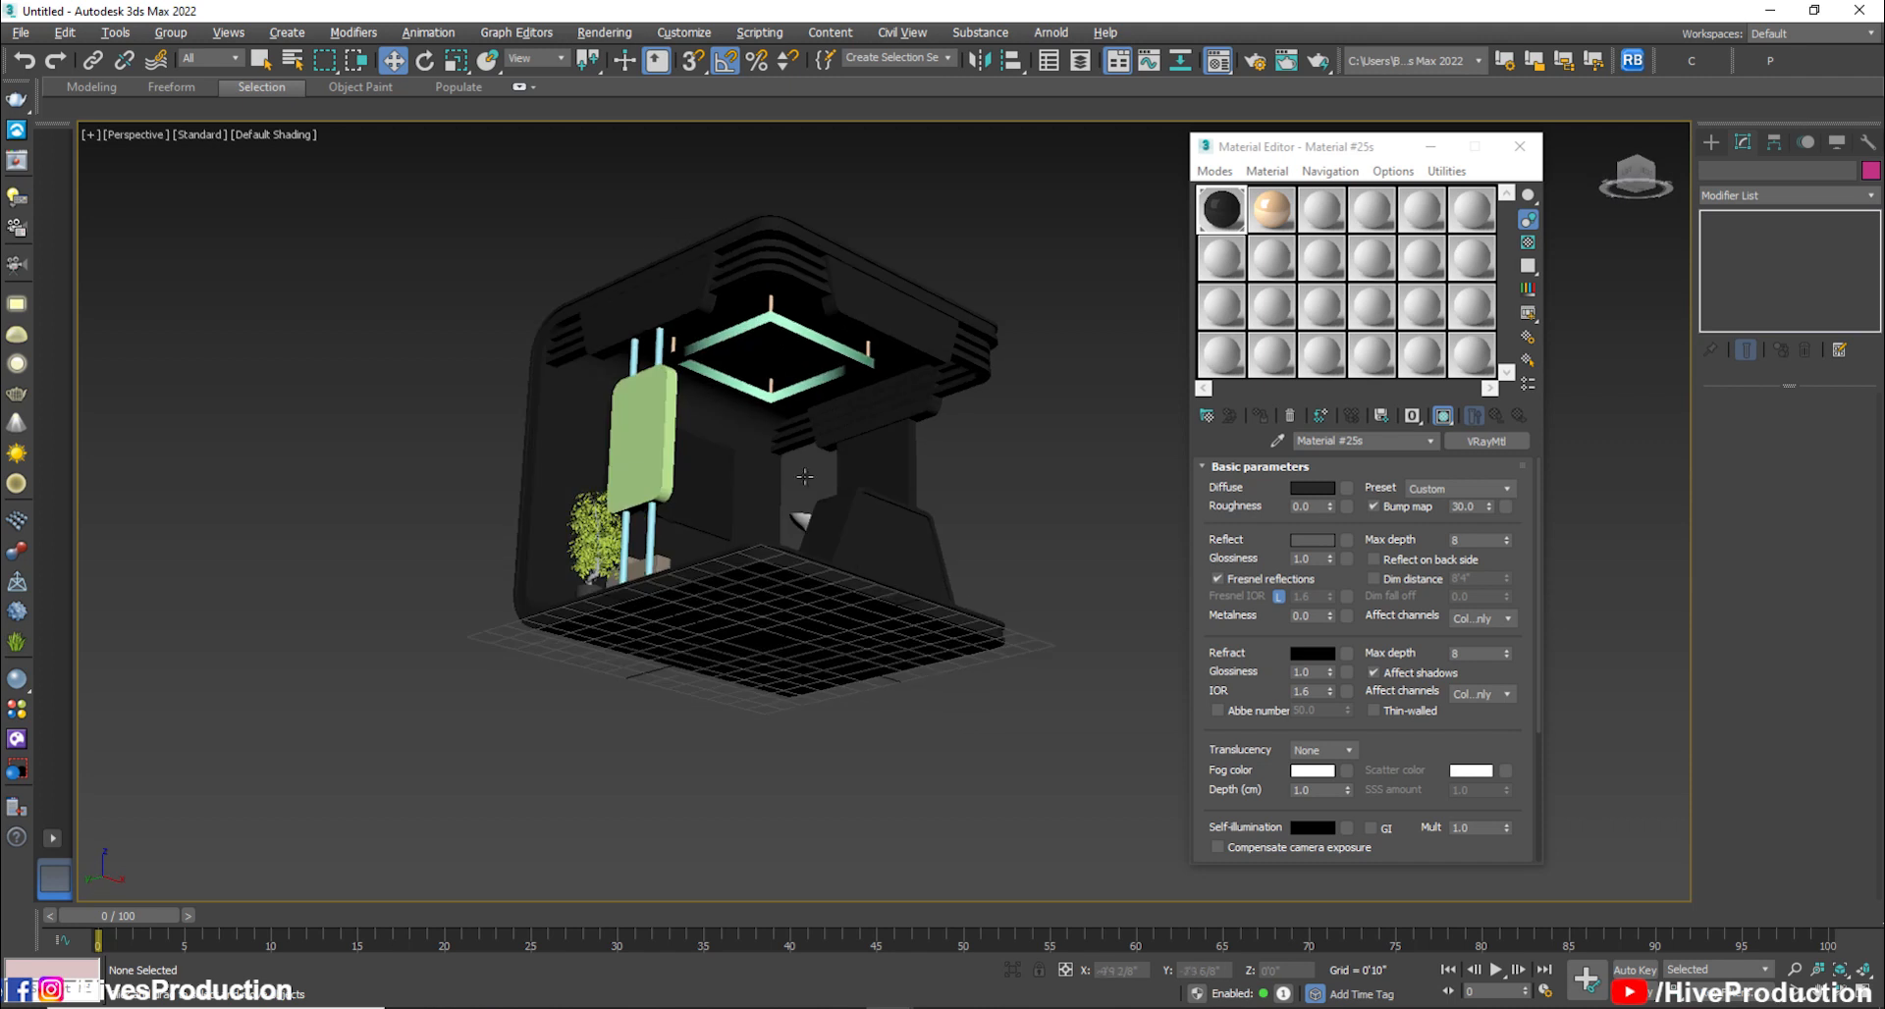
Assign the dark Material #25s to the hanging ceiling frame together with its support rods
left_click(791, 337)
key("alt+w")
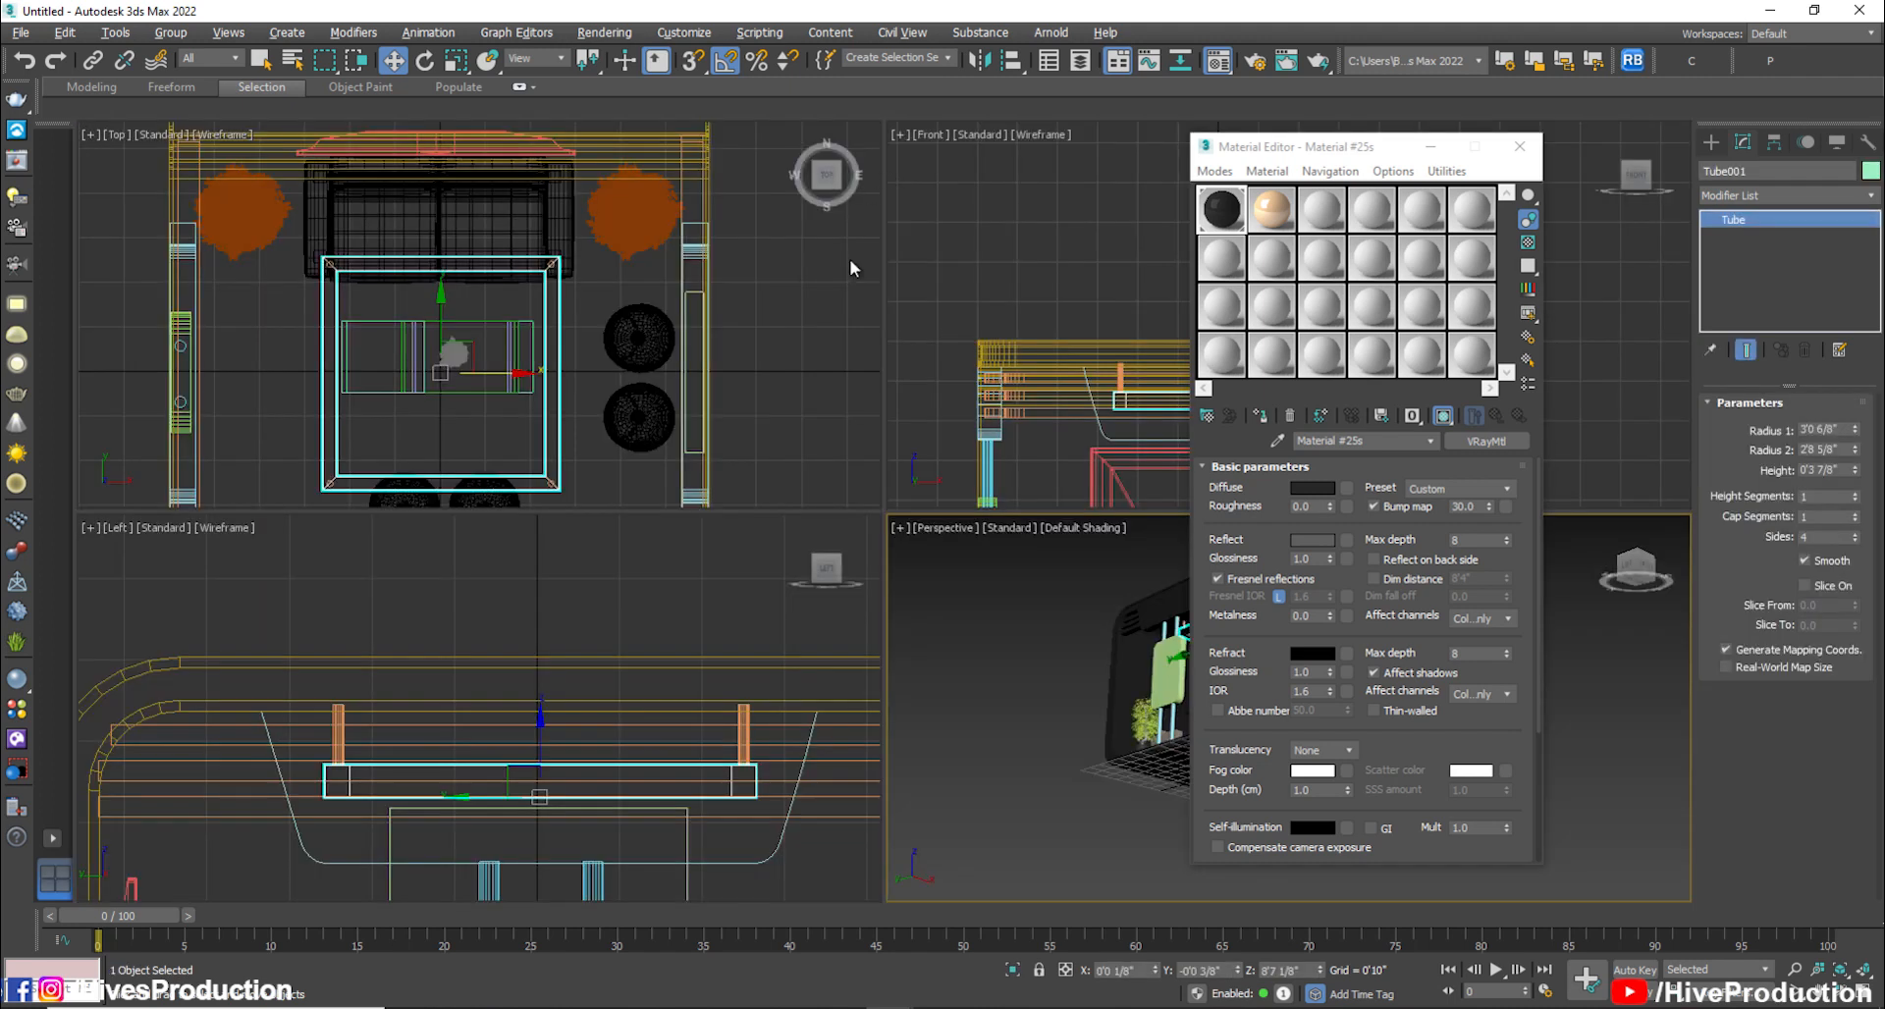
scroll(586, 409, "up", 5)
middle_click_drag(586, 410, 696, 125)
left_click(607, 322, "ctrl")
middle_click_drag(603, 332, 971, 356)
left_click_drag(294, 320, 363, 377, "ctrl")
middle_click_drag(371, 228, 377, 527)
scroll(377, 527, "down", 3)
middle_click_drag(349, 272, 411, 506)
left_click(407, 252, "ctrl")
middle_click_drag(678, 295, 40, 282)
left_click(1231, 419)
left_click(1525, 147)
Detach the recessed band of polygons around the C-shaped shell's edge as a separate object named light
left_click(1200, 833)
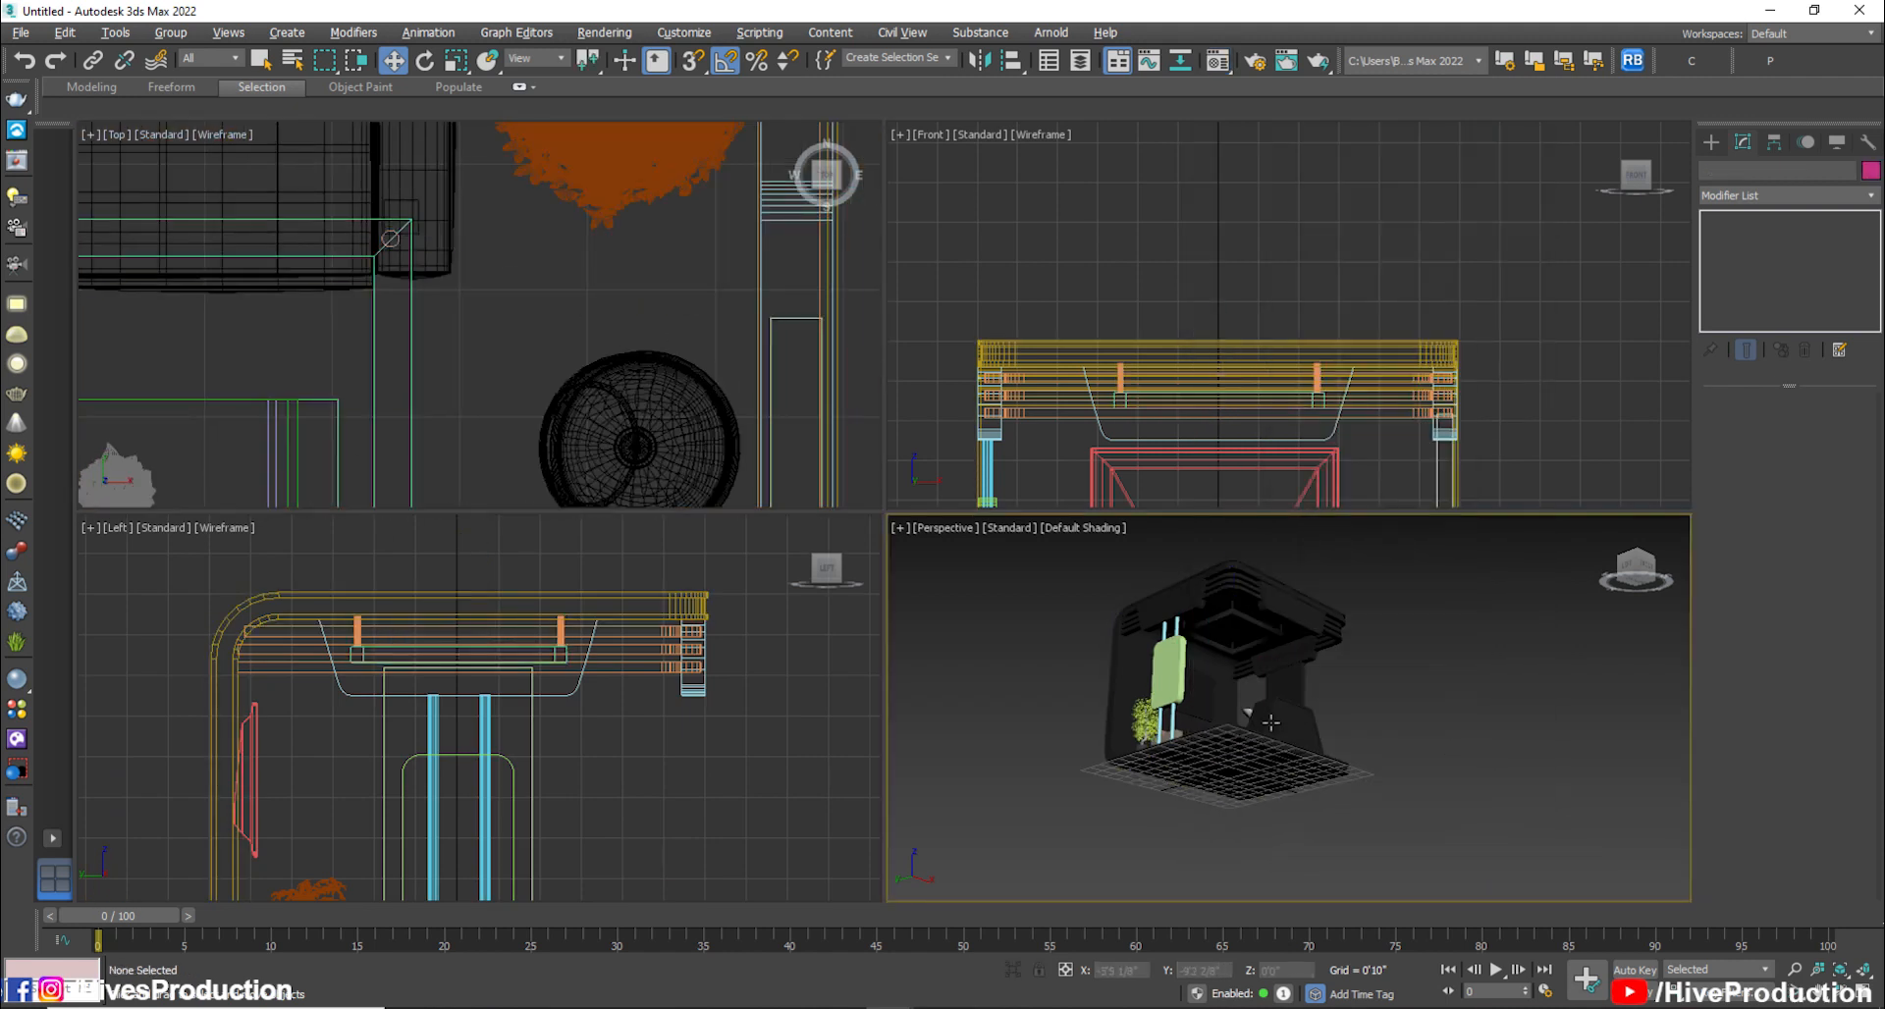
middle_click_drag(1200, 830, 1190, 760, "alt")
key("alt+w")
middle_click_drag(856, 669, 1021, 687)
left_click(896, 393)
scroll(840, 367, "up", 3)
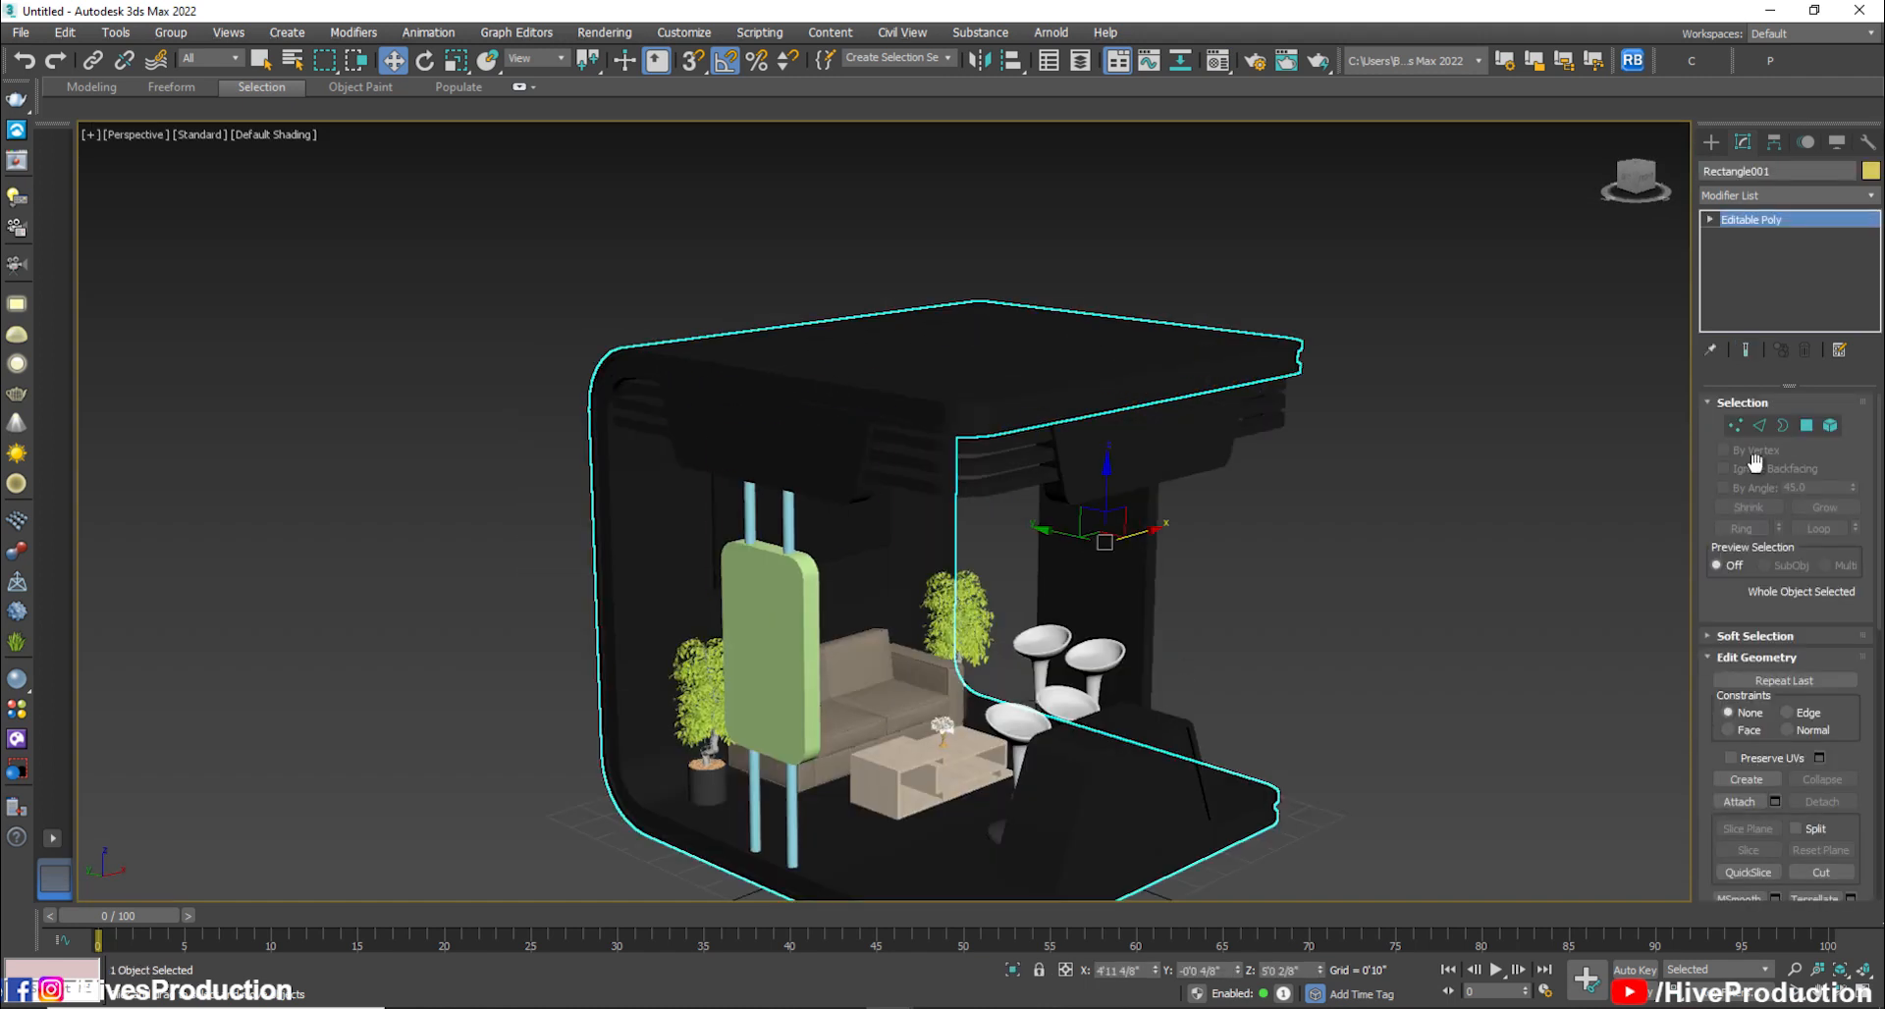
left_click(1761, 428)
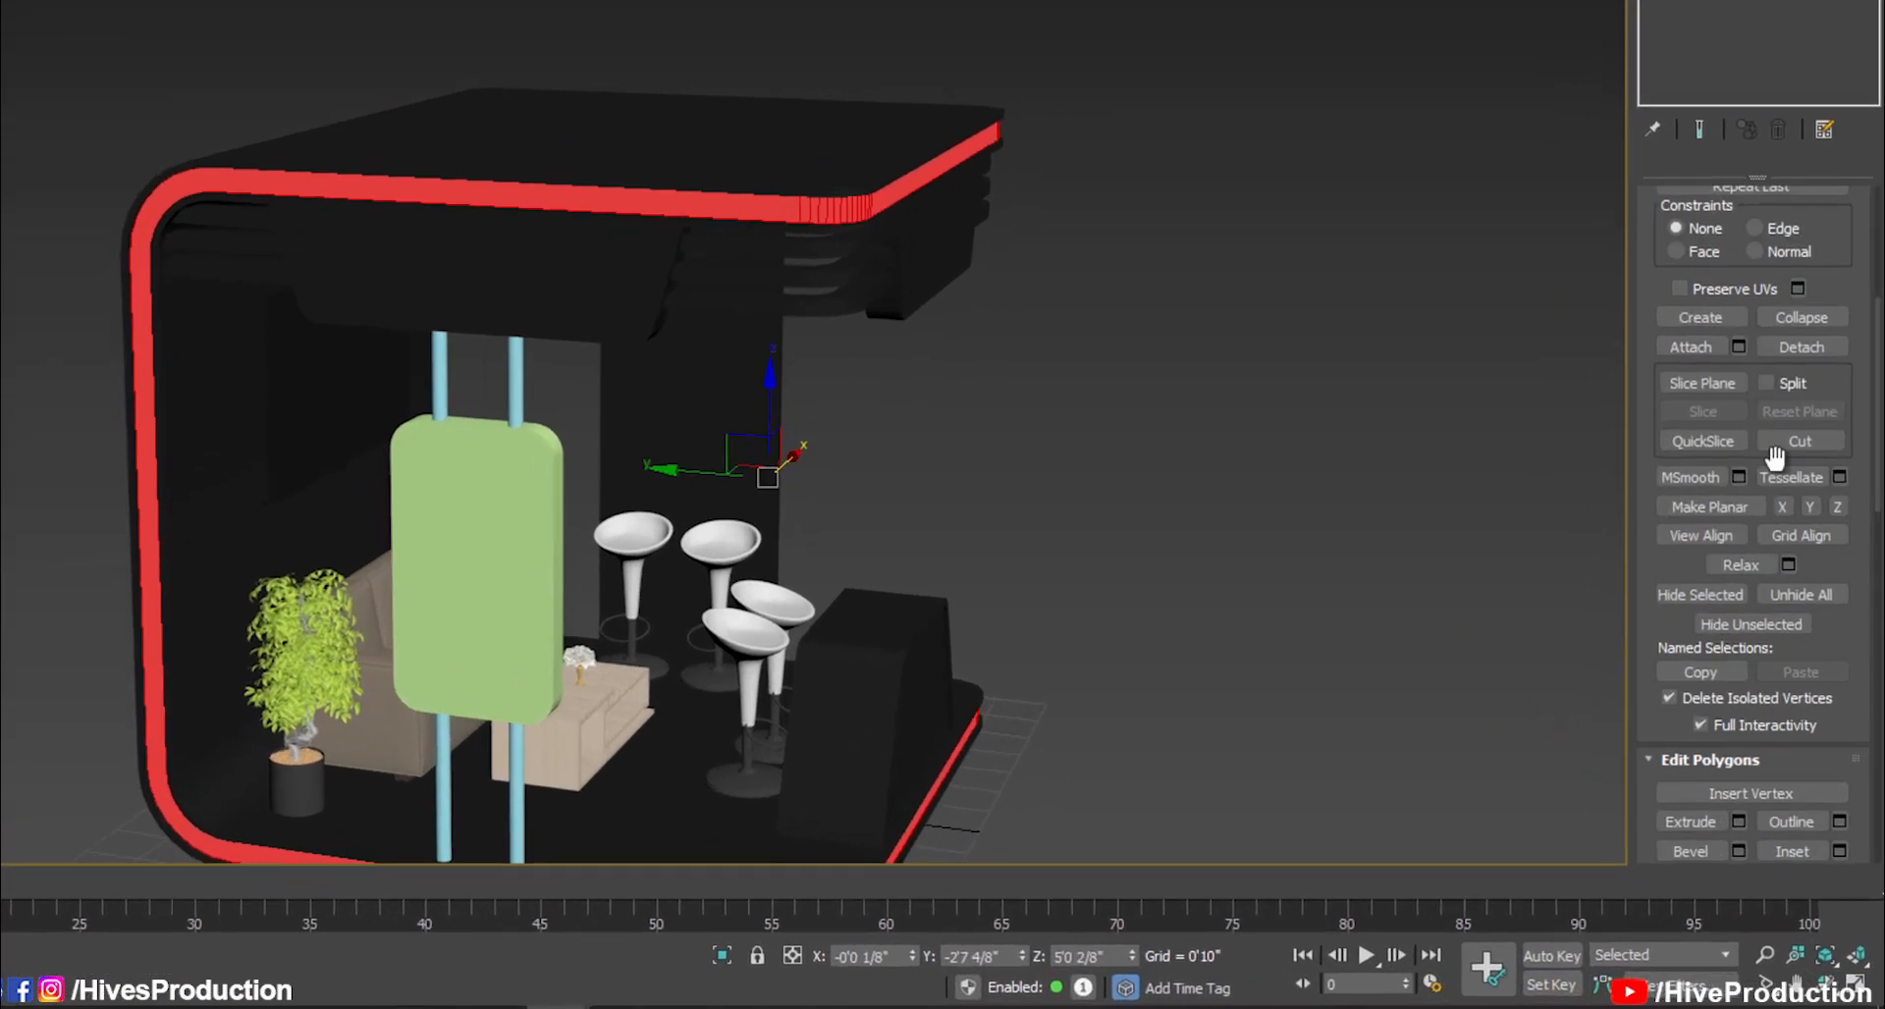
left_click(1800, 346)
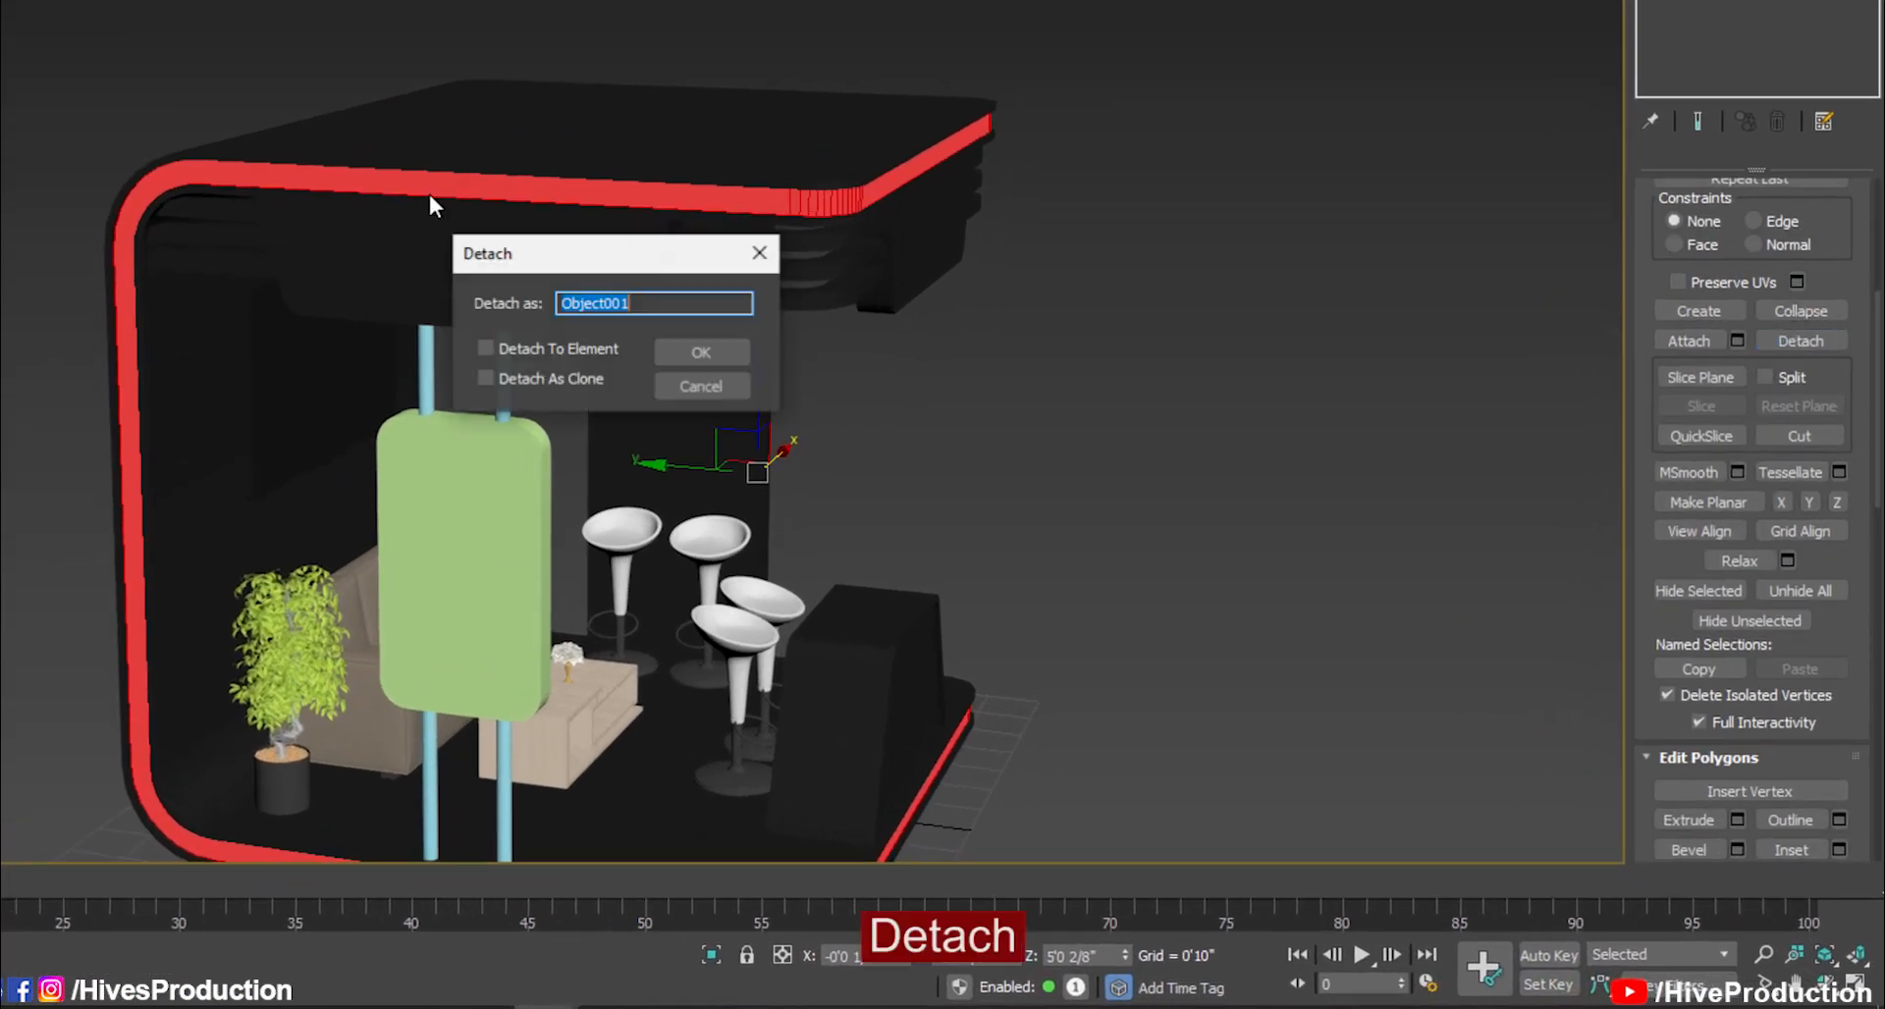
type("light")
key("Return")
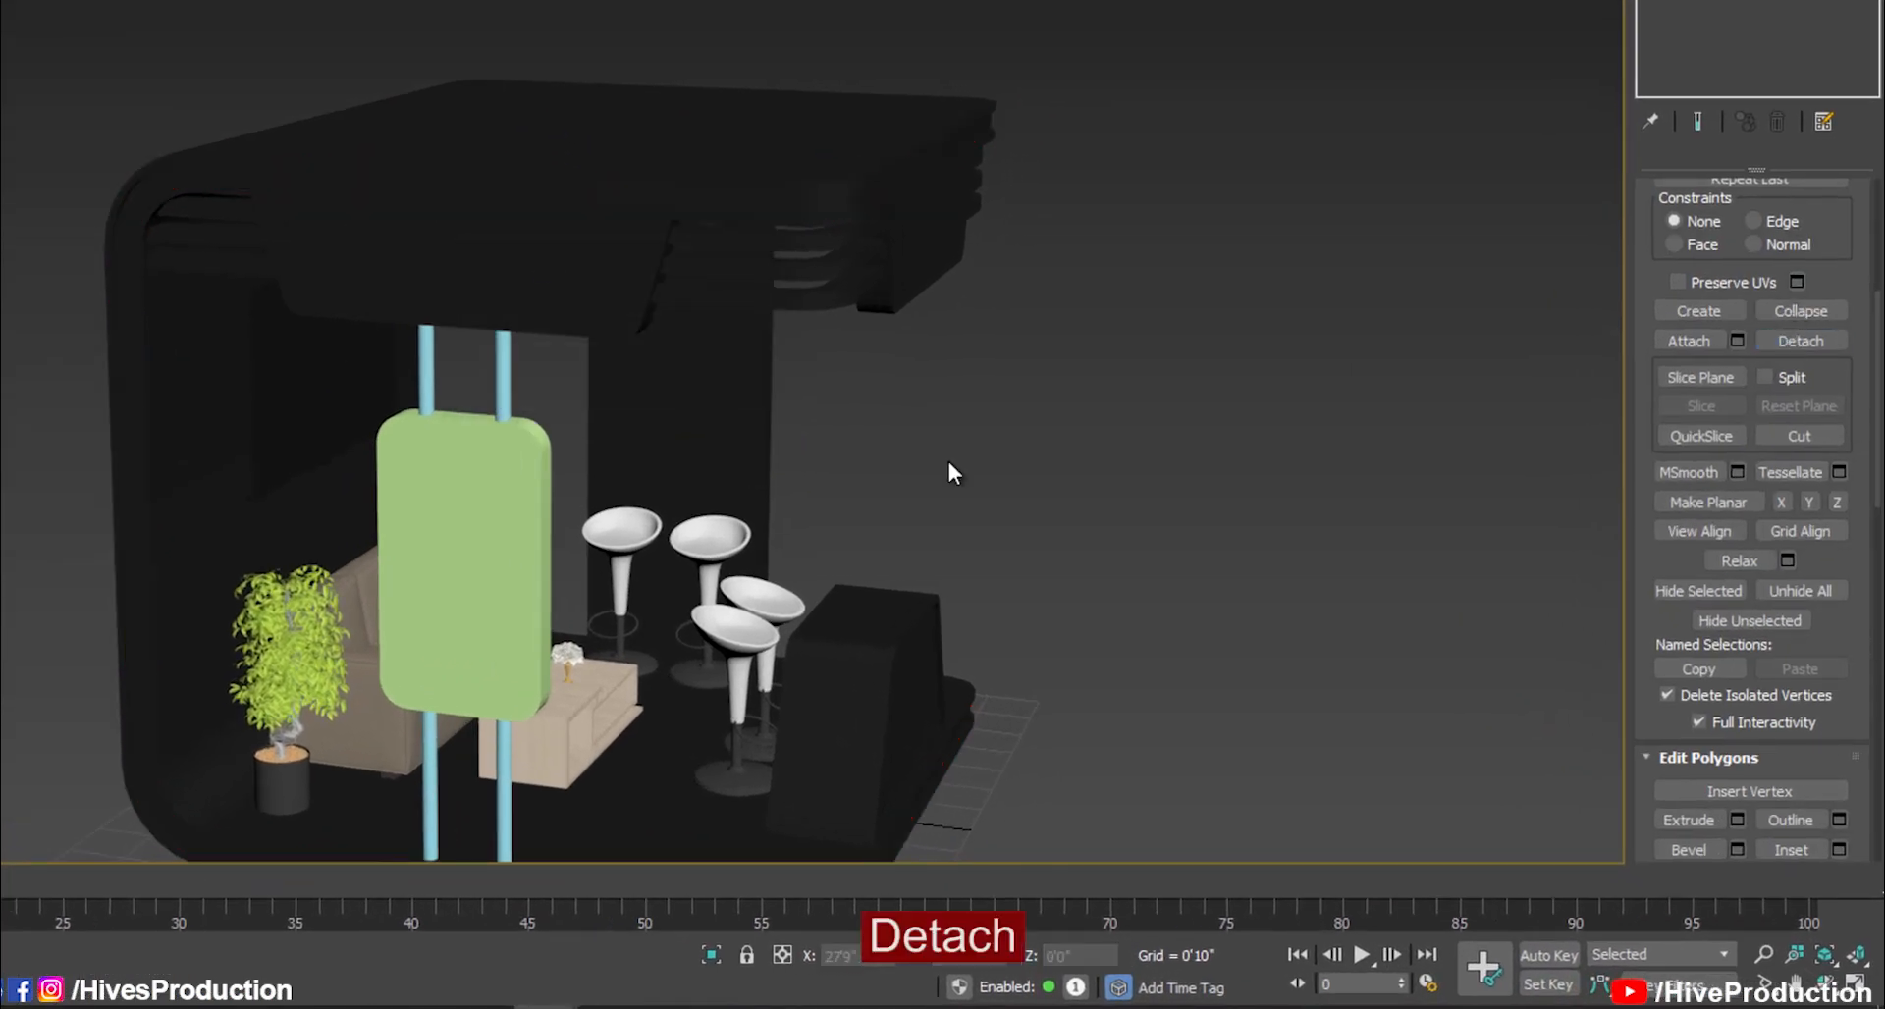
Show edged faces and select the narrow rim polygons on both sides of the shell's groove by converting edge rings
left_click(805, 220)
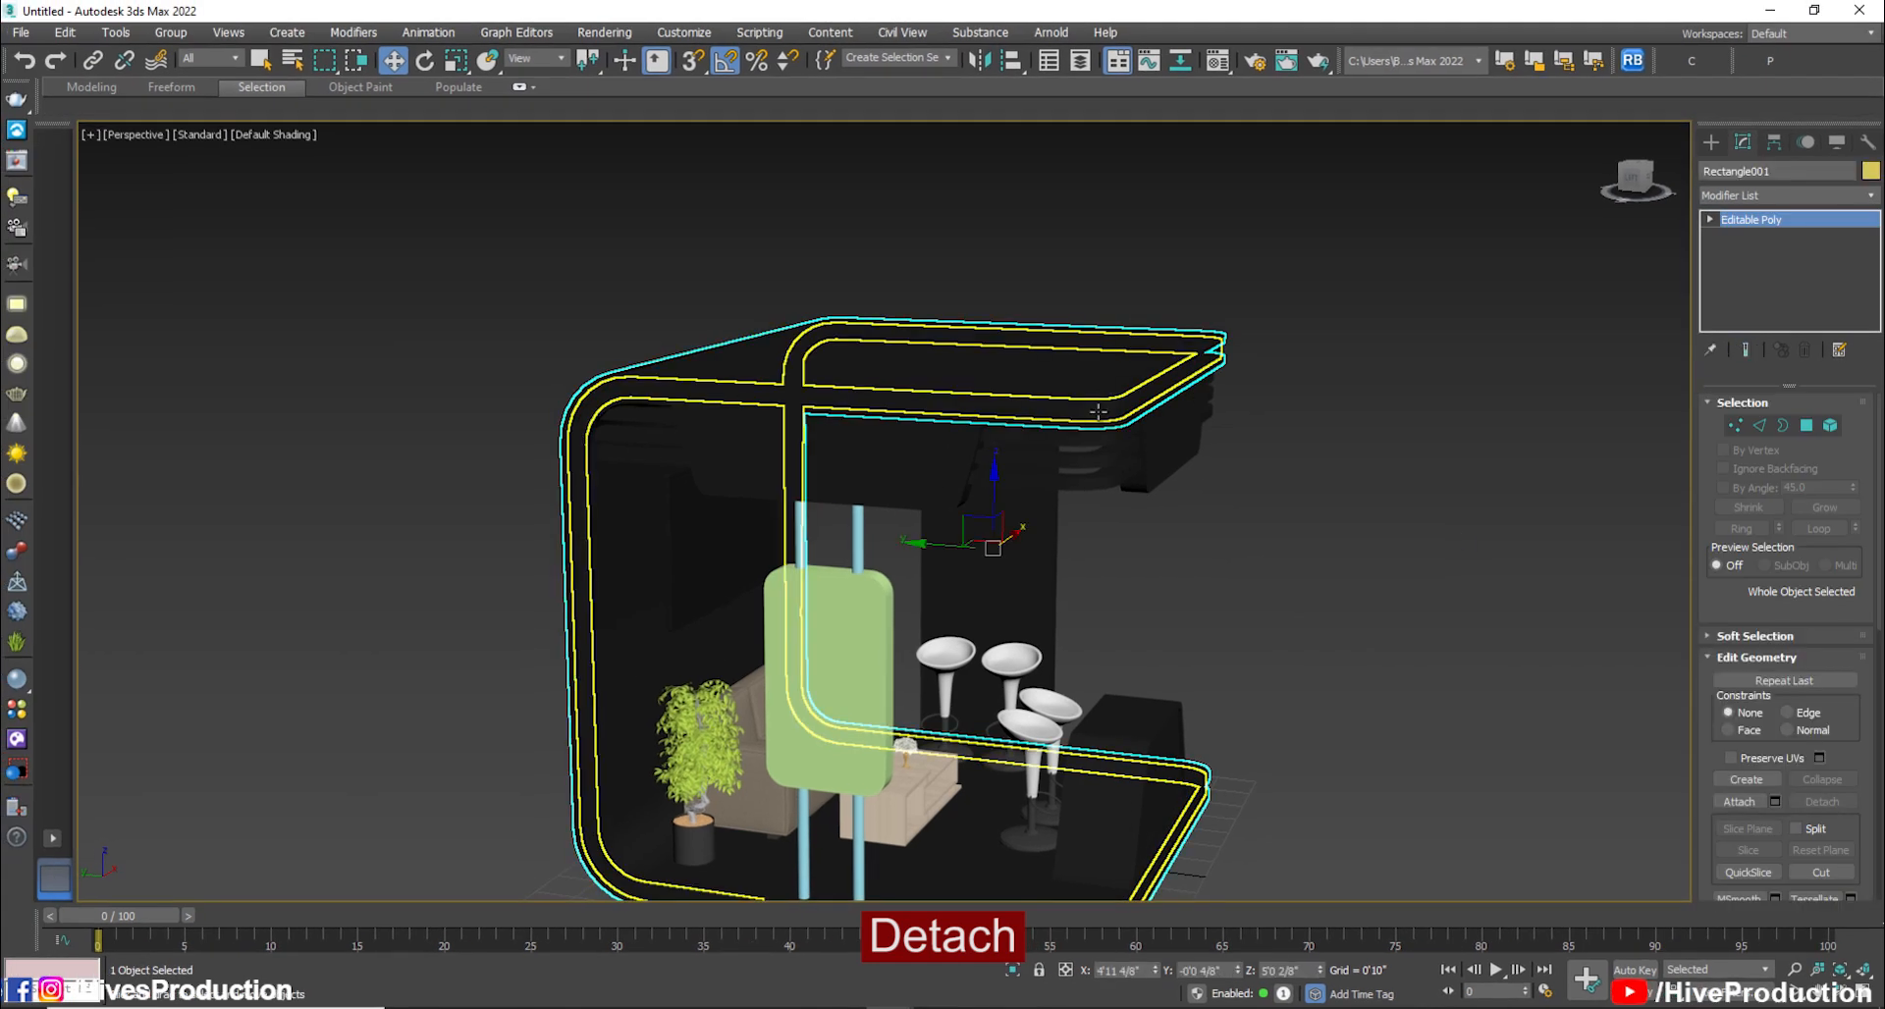
key("F4")
scroll(1119, 393, "up", 5)
left_click(1758, 425)
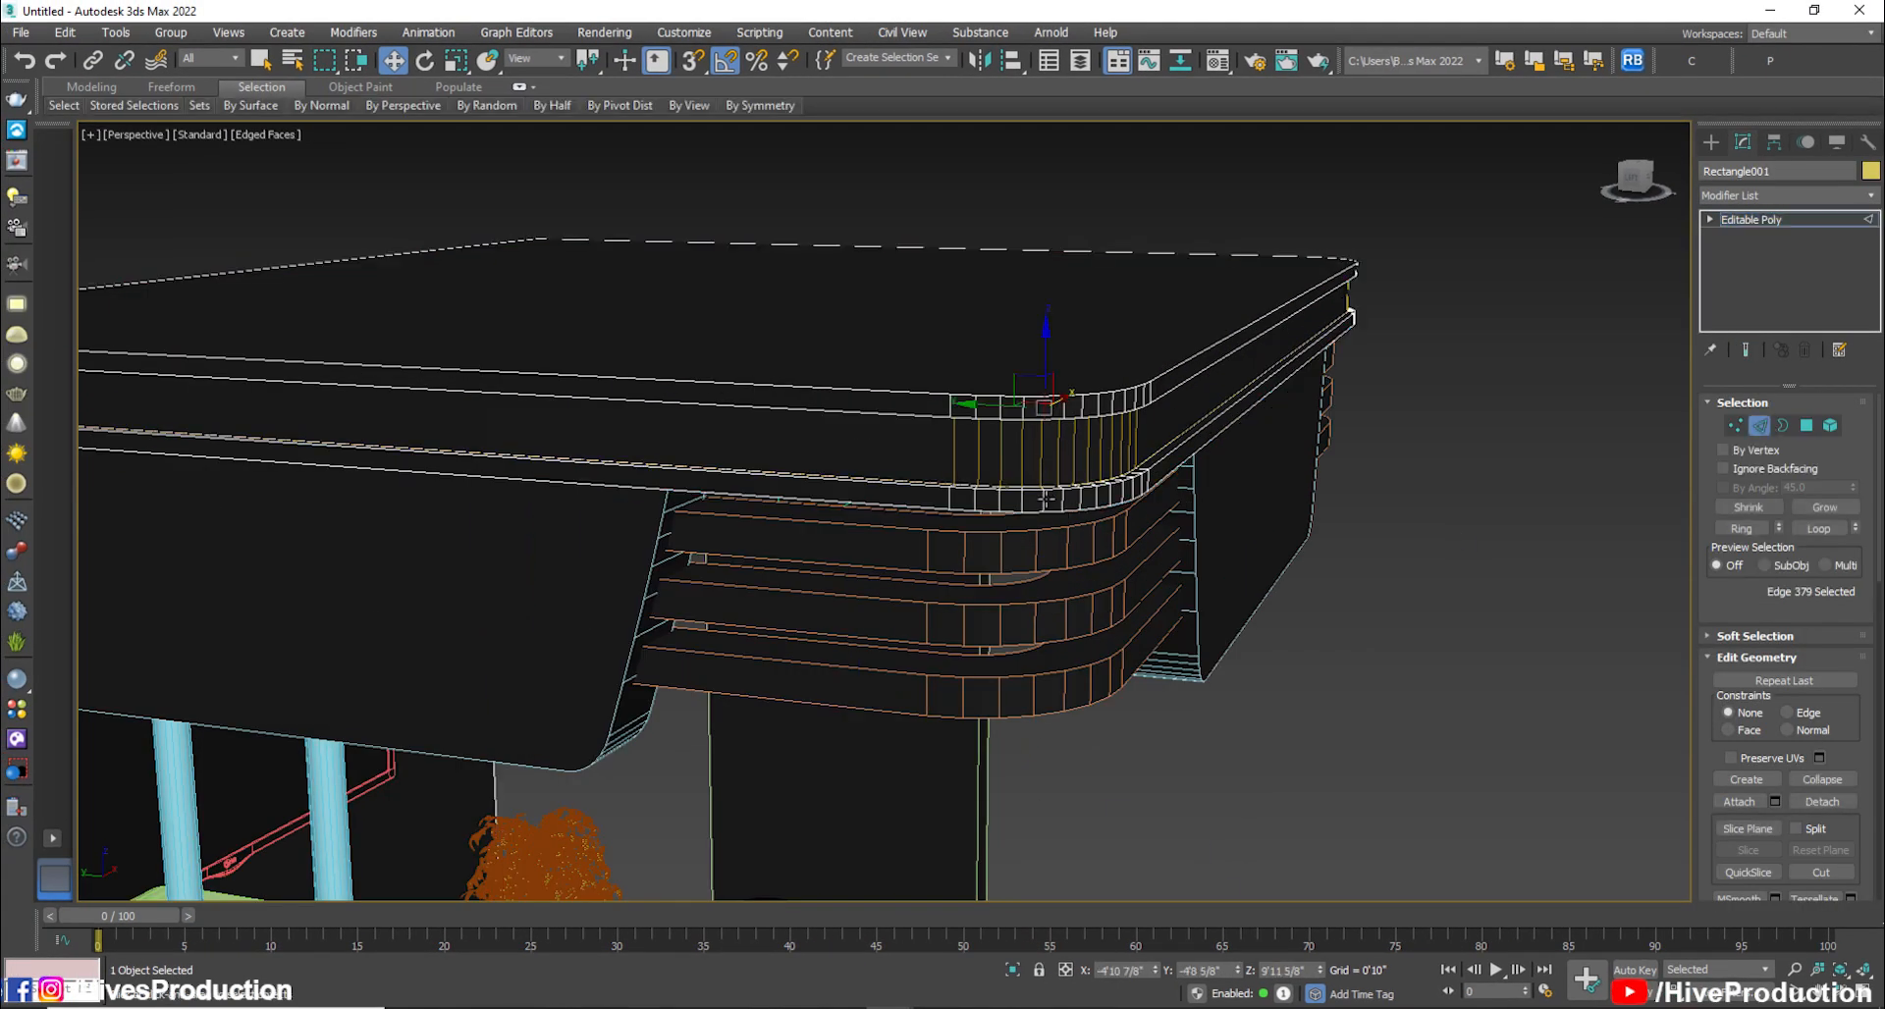
left_click(1734, 531)
left_click(1804, 426, "ctrl")
scroll(1187, 606, "down", 4)
middle_click_drag(1208, 704, 979, 696, "alt")
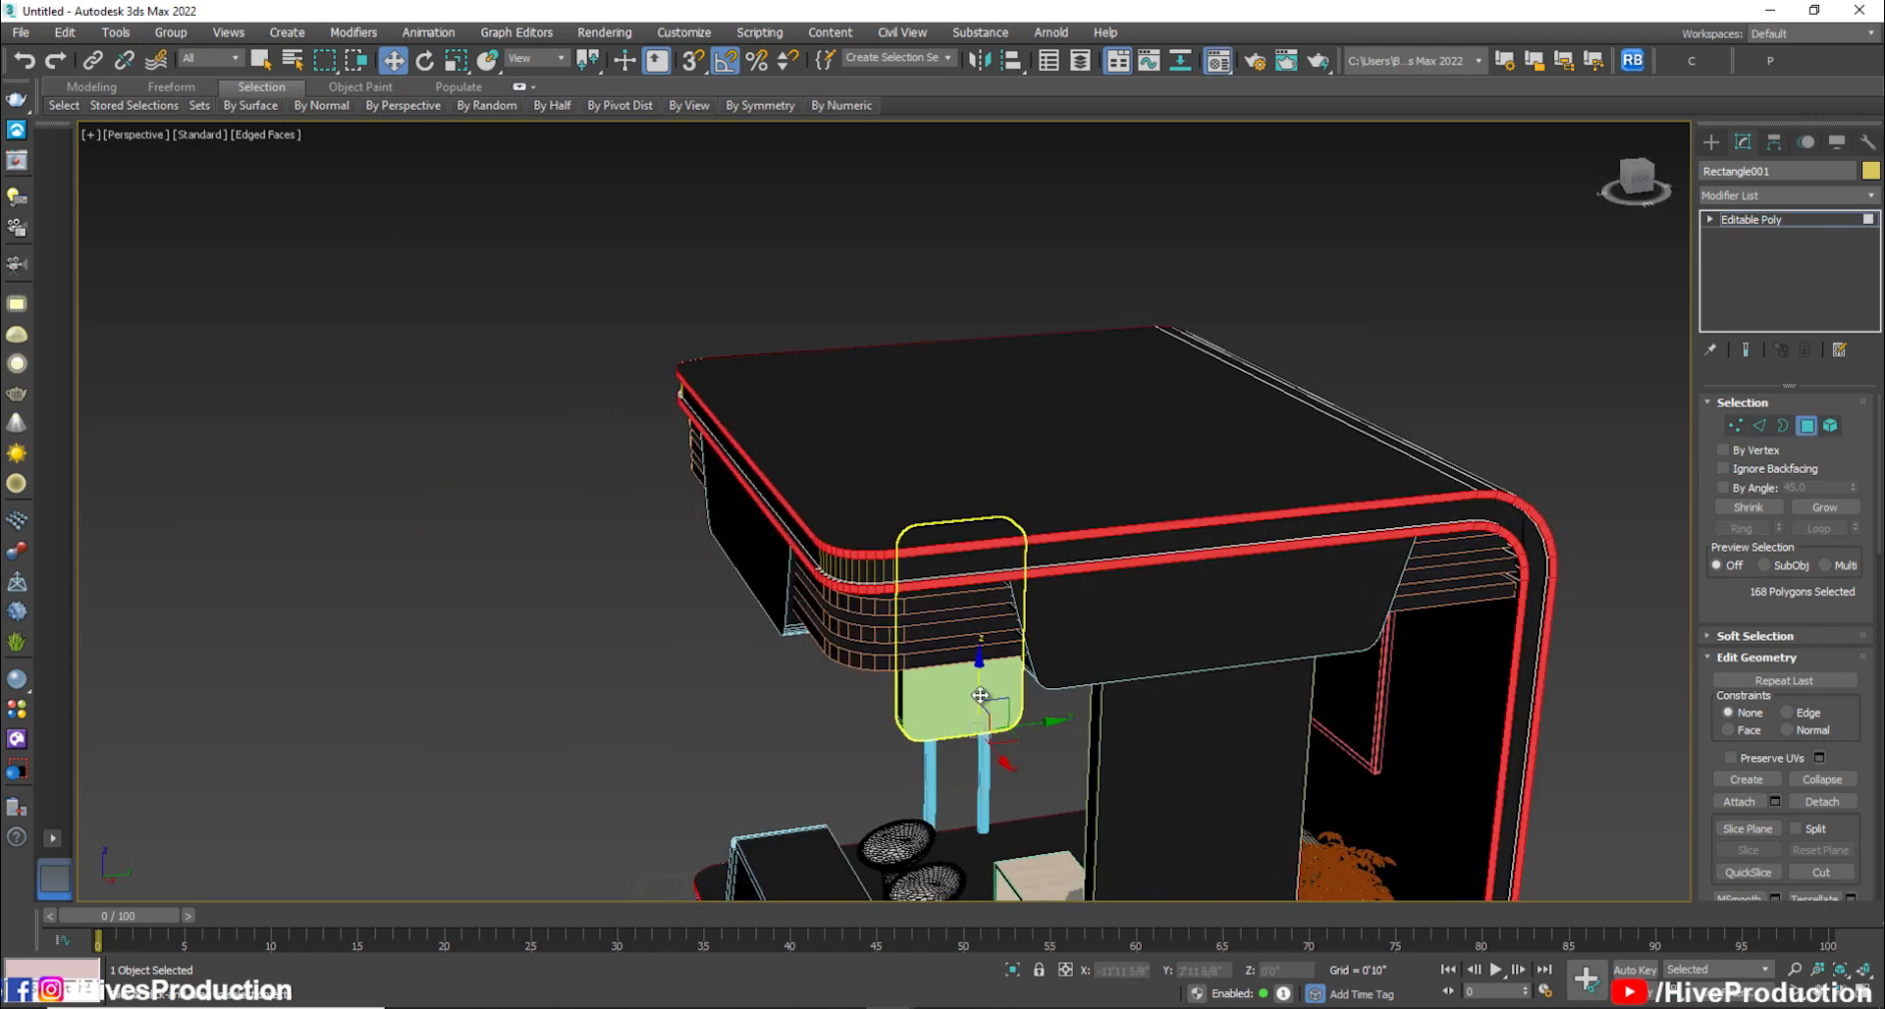
Assign the peach Material #26 to the selected rim polygons of the shell
key("m")
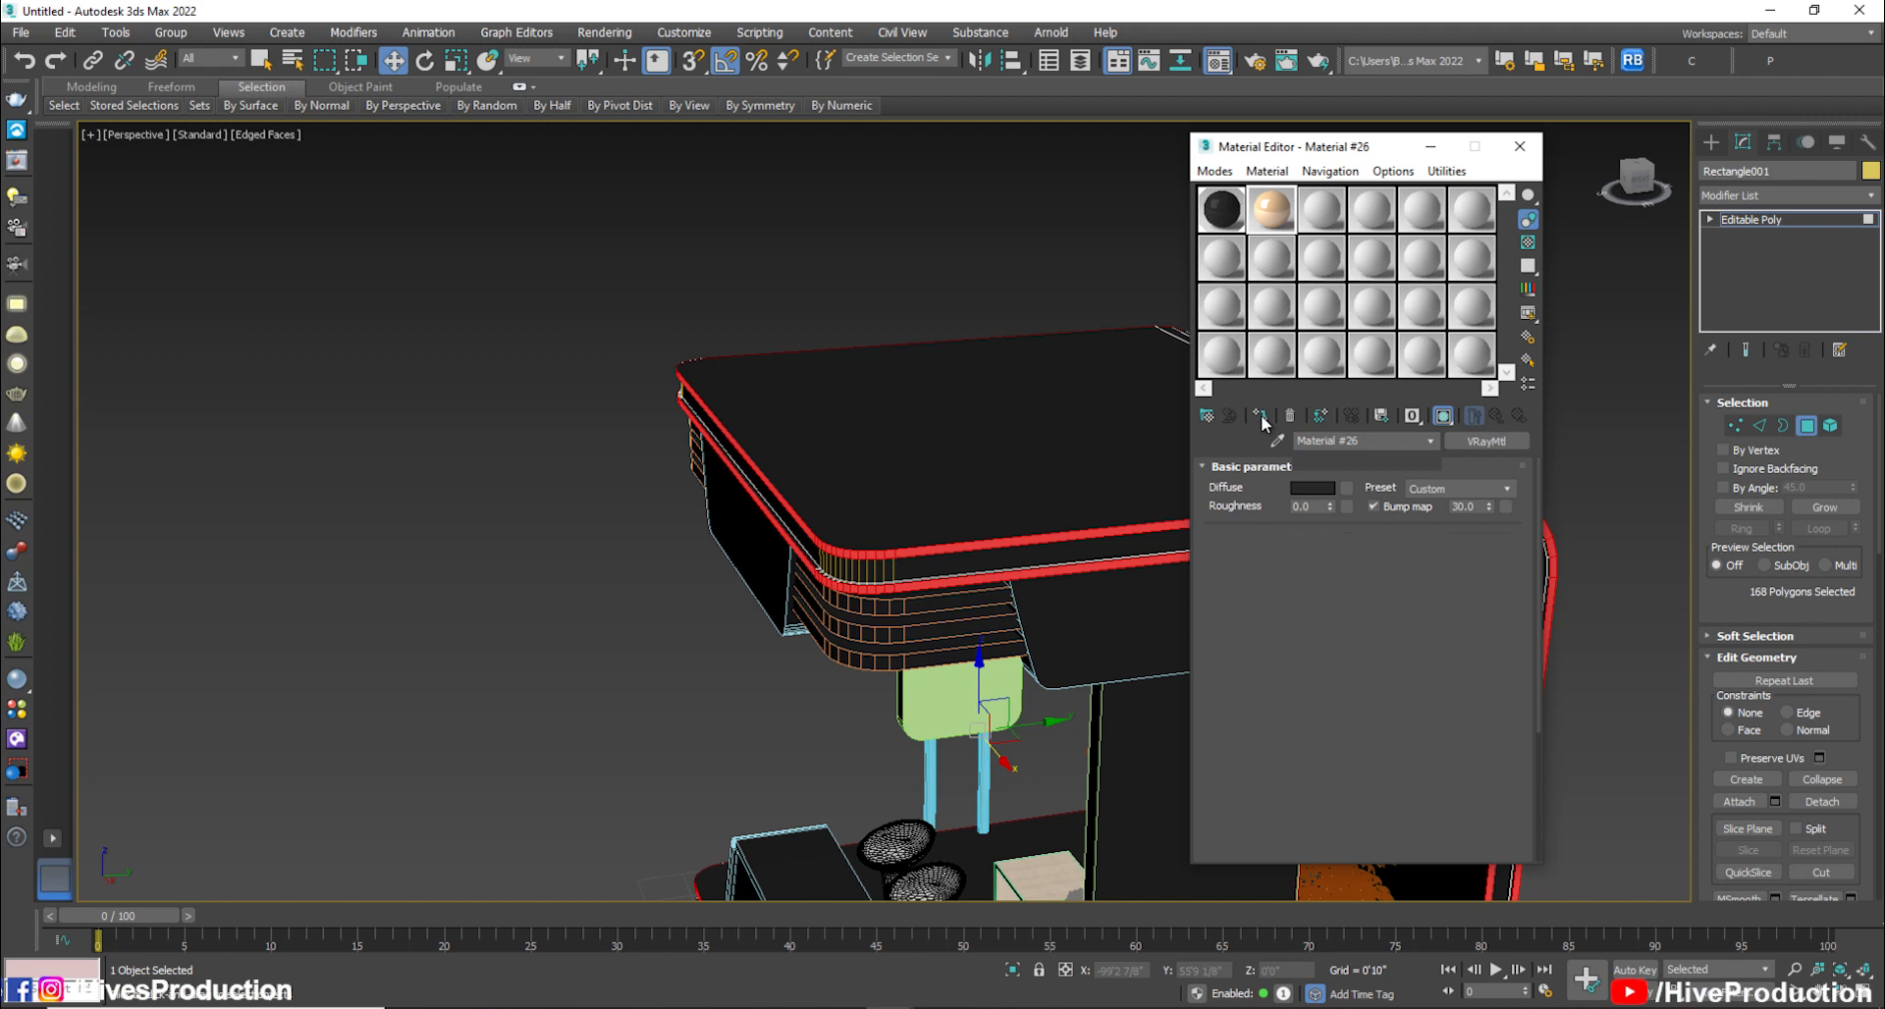
left_click(1261, 417)
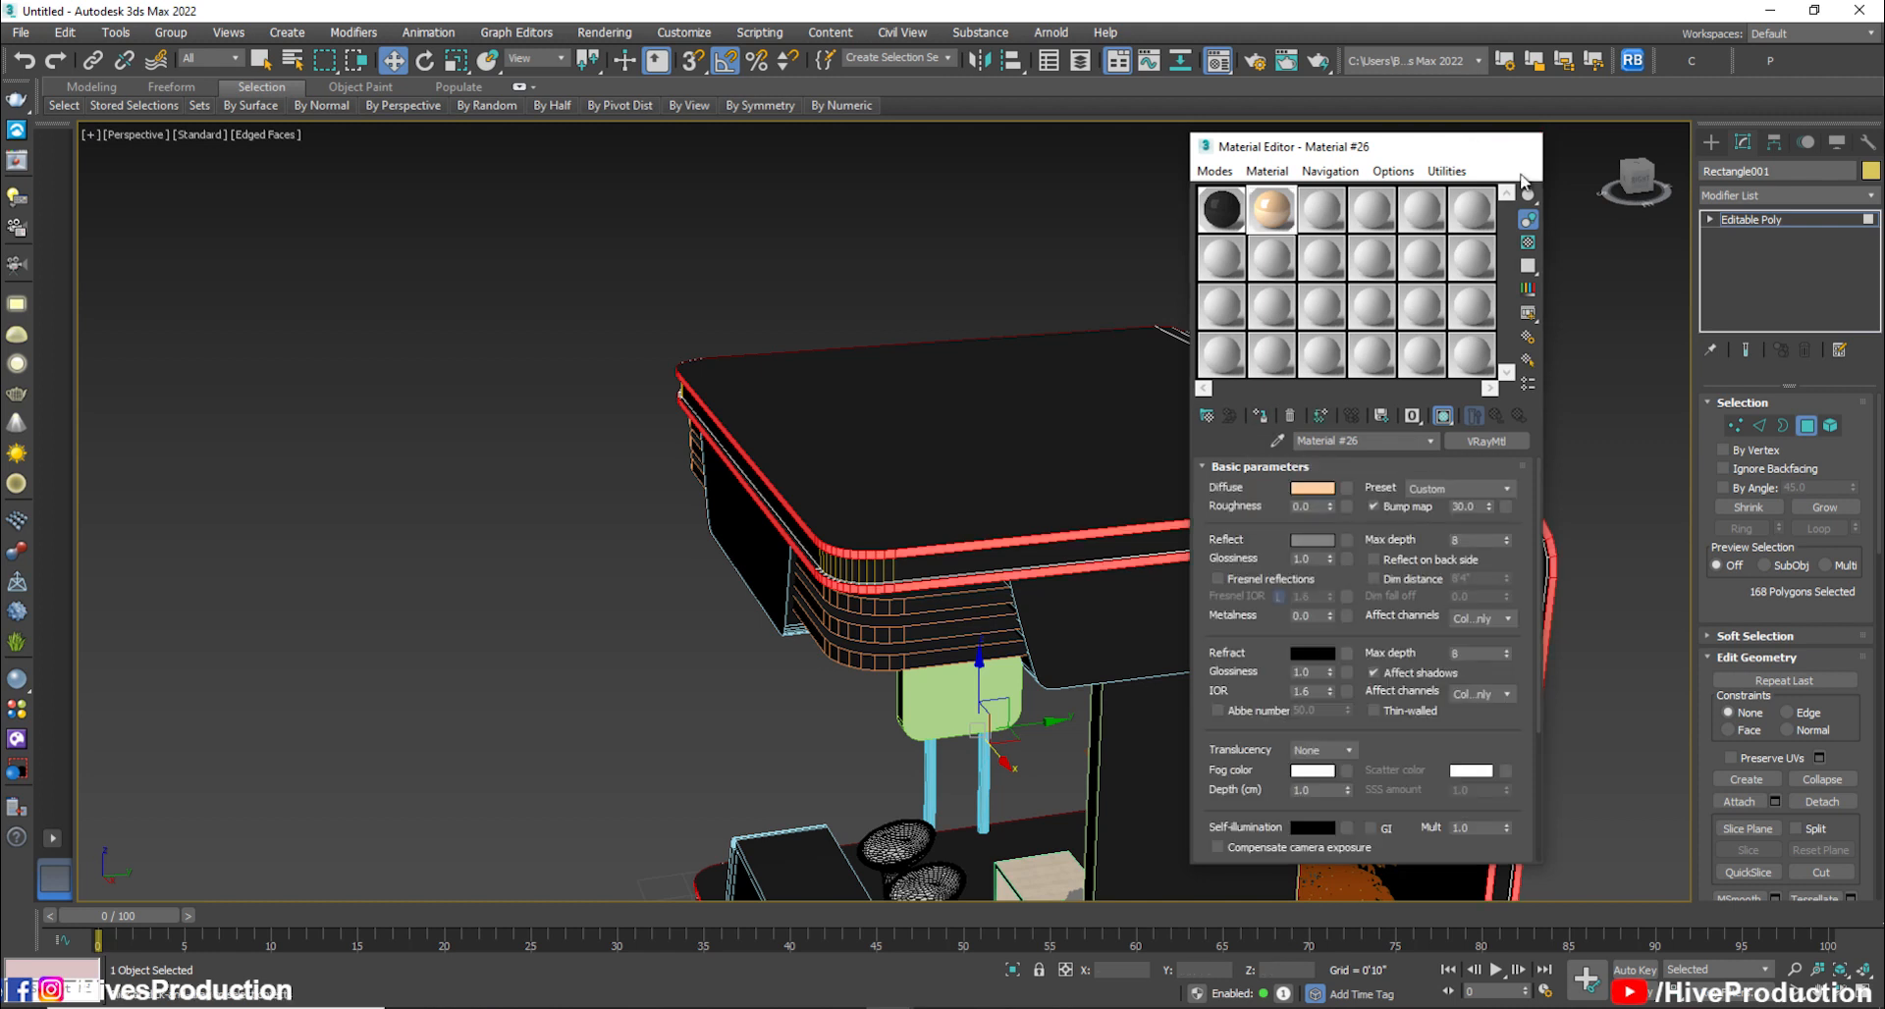
left_click(1518, 147)
middle_click_drag(1080, 491, 1088, 169, "alt")
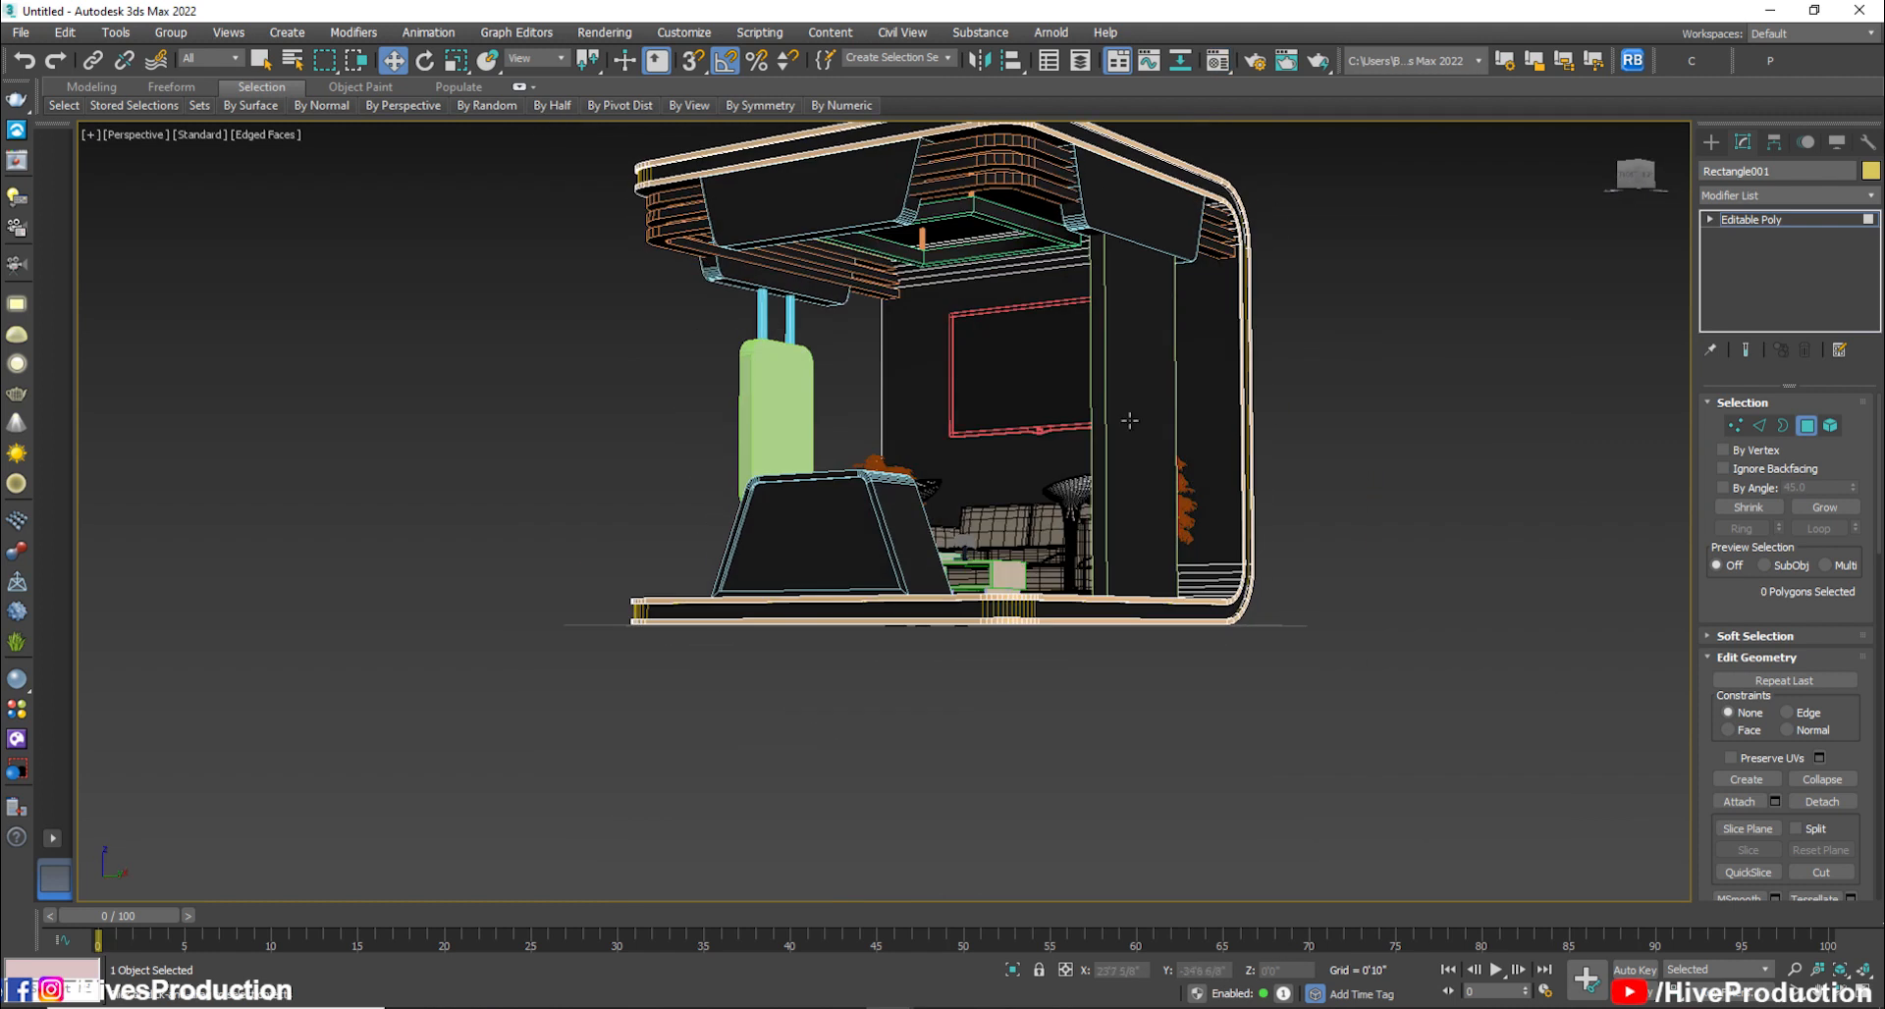
left_click(1248, 213)
left_click(1807, 430)
Convert the fascia panel above the pillar to an Editable Poly
left_click(1394, 334)
left_click(1131, 222)
middle_click_drag(1131, 224, 1188, 309)
right_click(1180, 304)
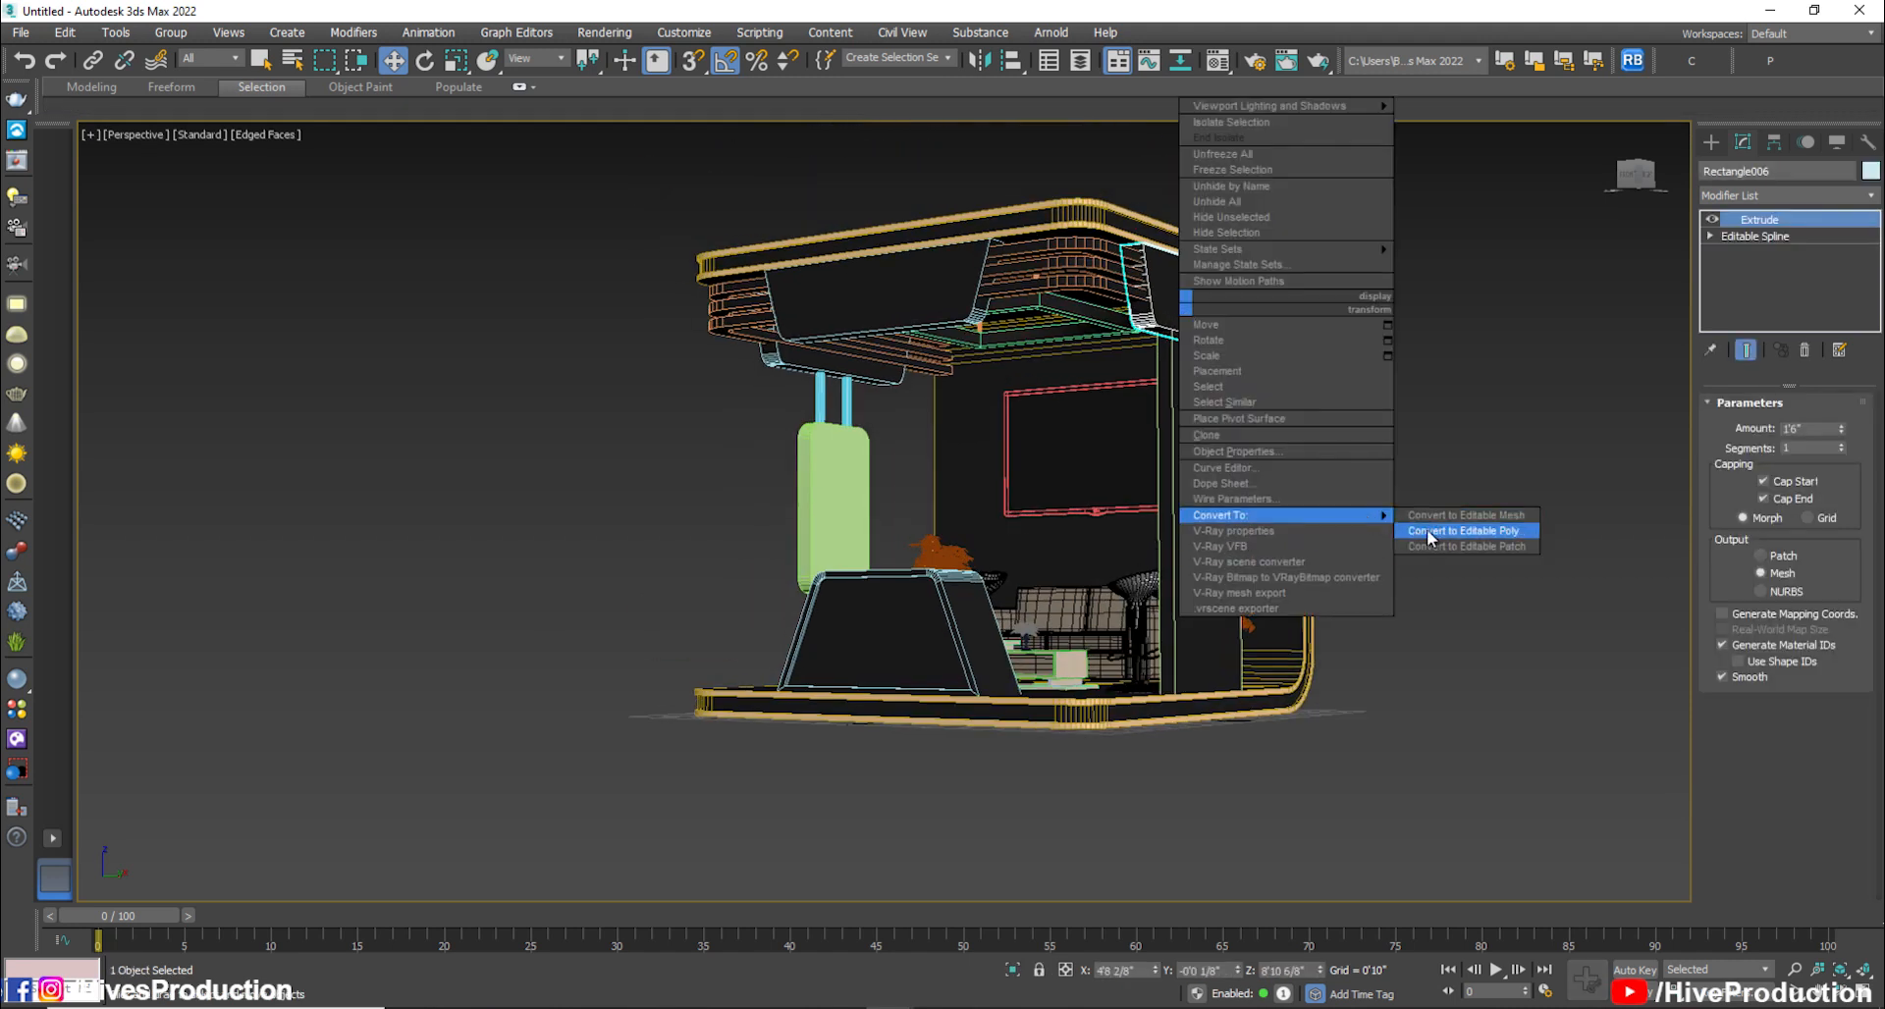
left_click(1477, 534)
Select the side polygons around the pillar-side fascia panel from an edge ring and assign Material #26 to them
left_click(1759, 426)
left_click(1141, 322)
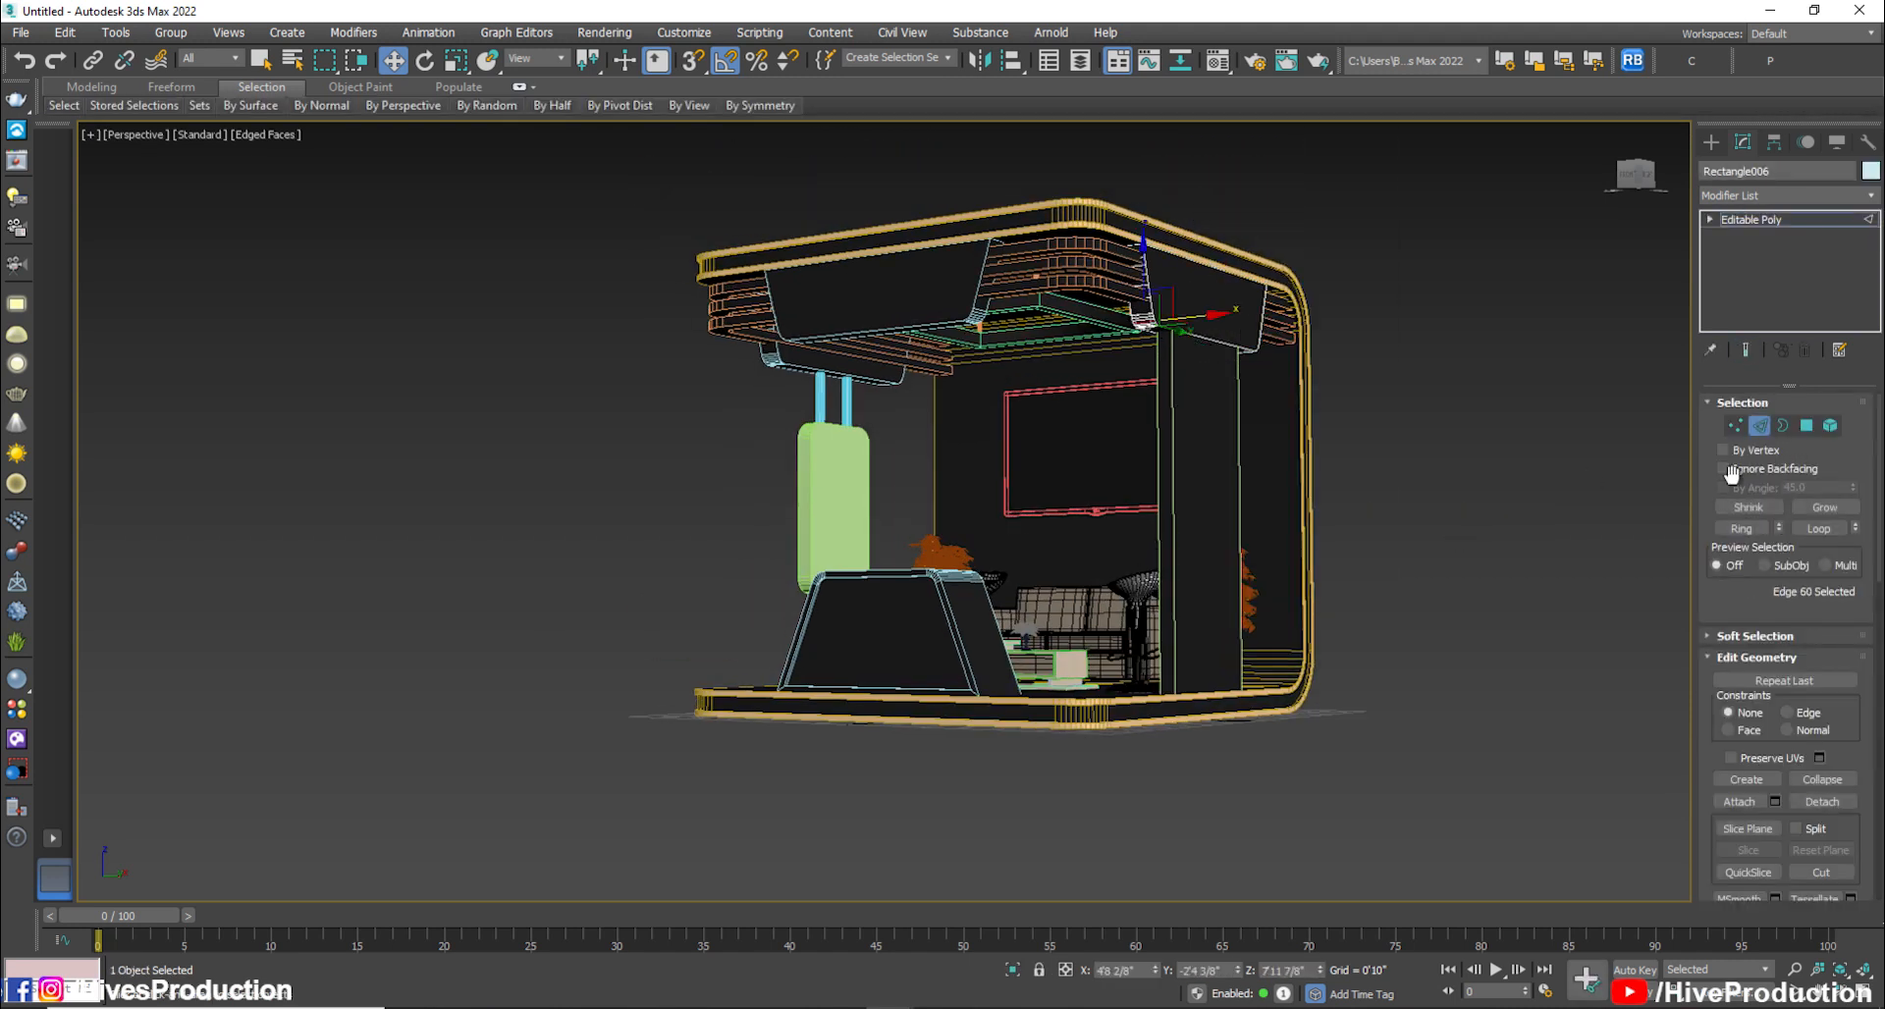
left_click(1806, 426, "ctrl")
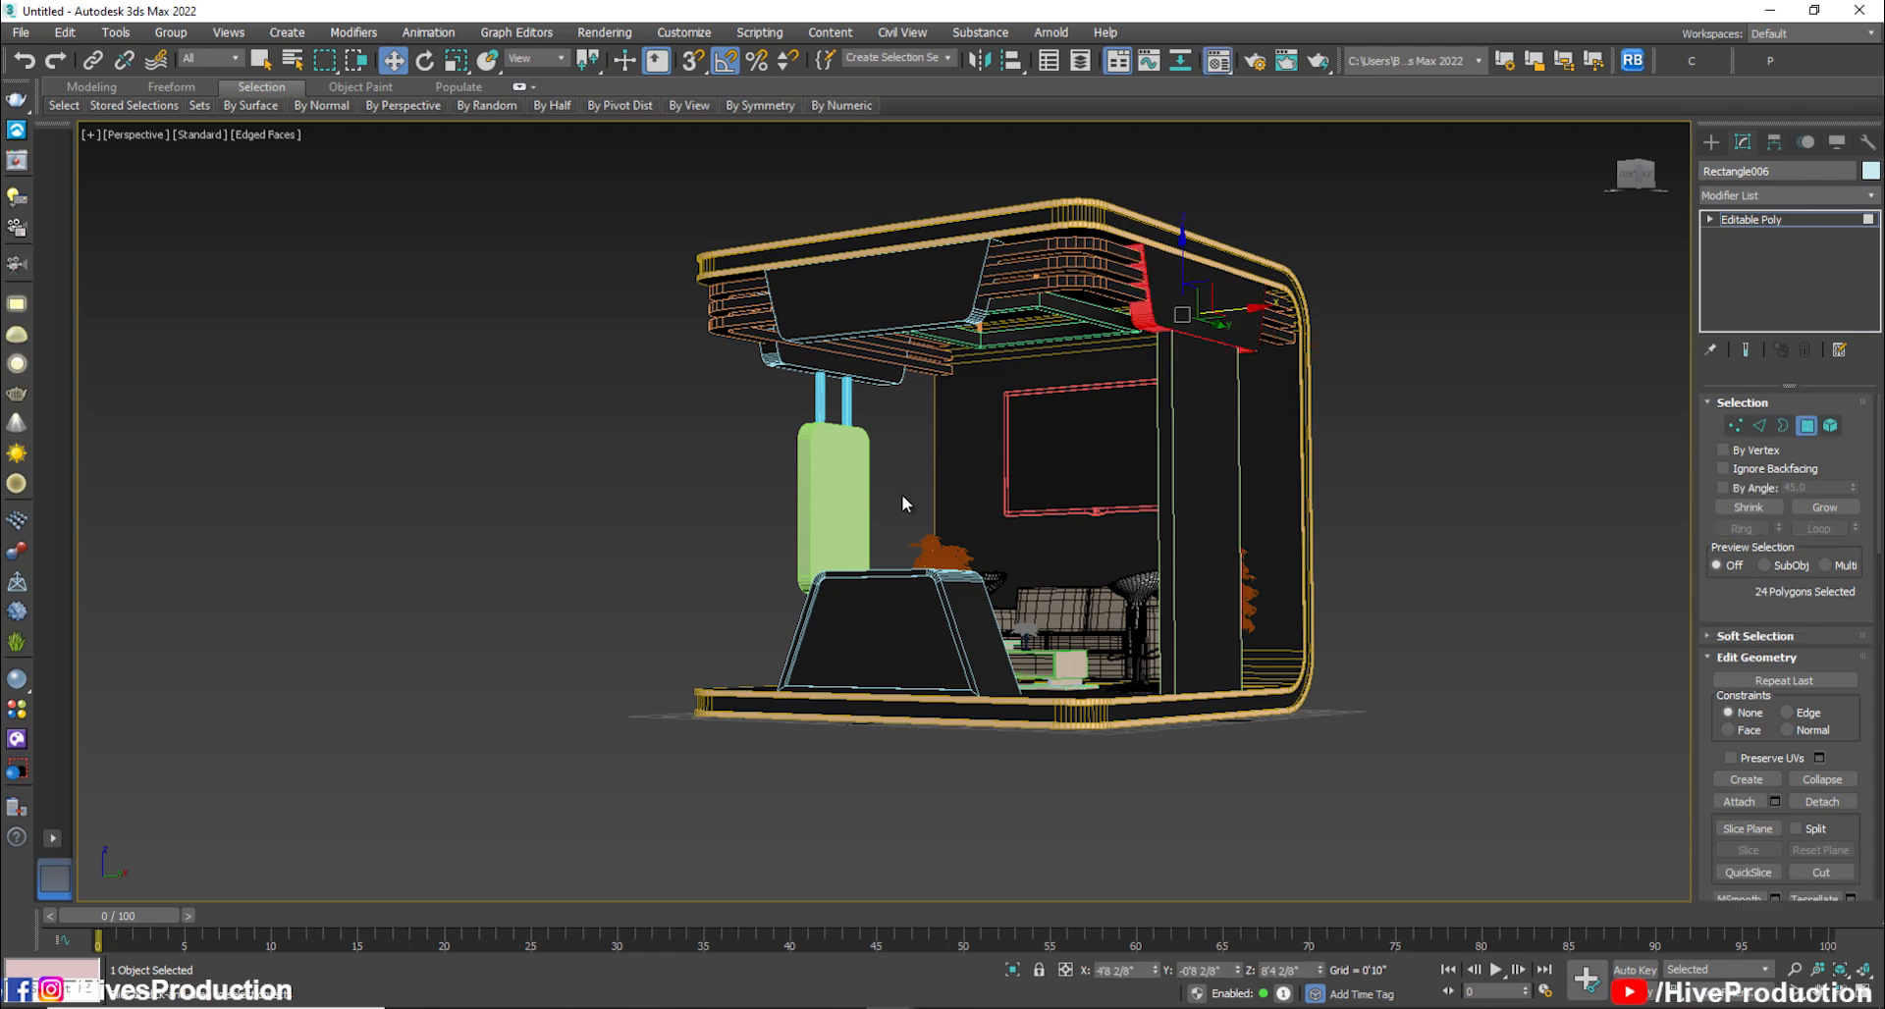
key("m")
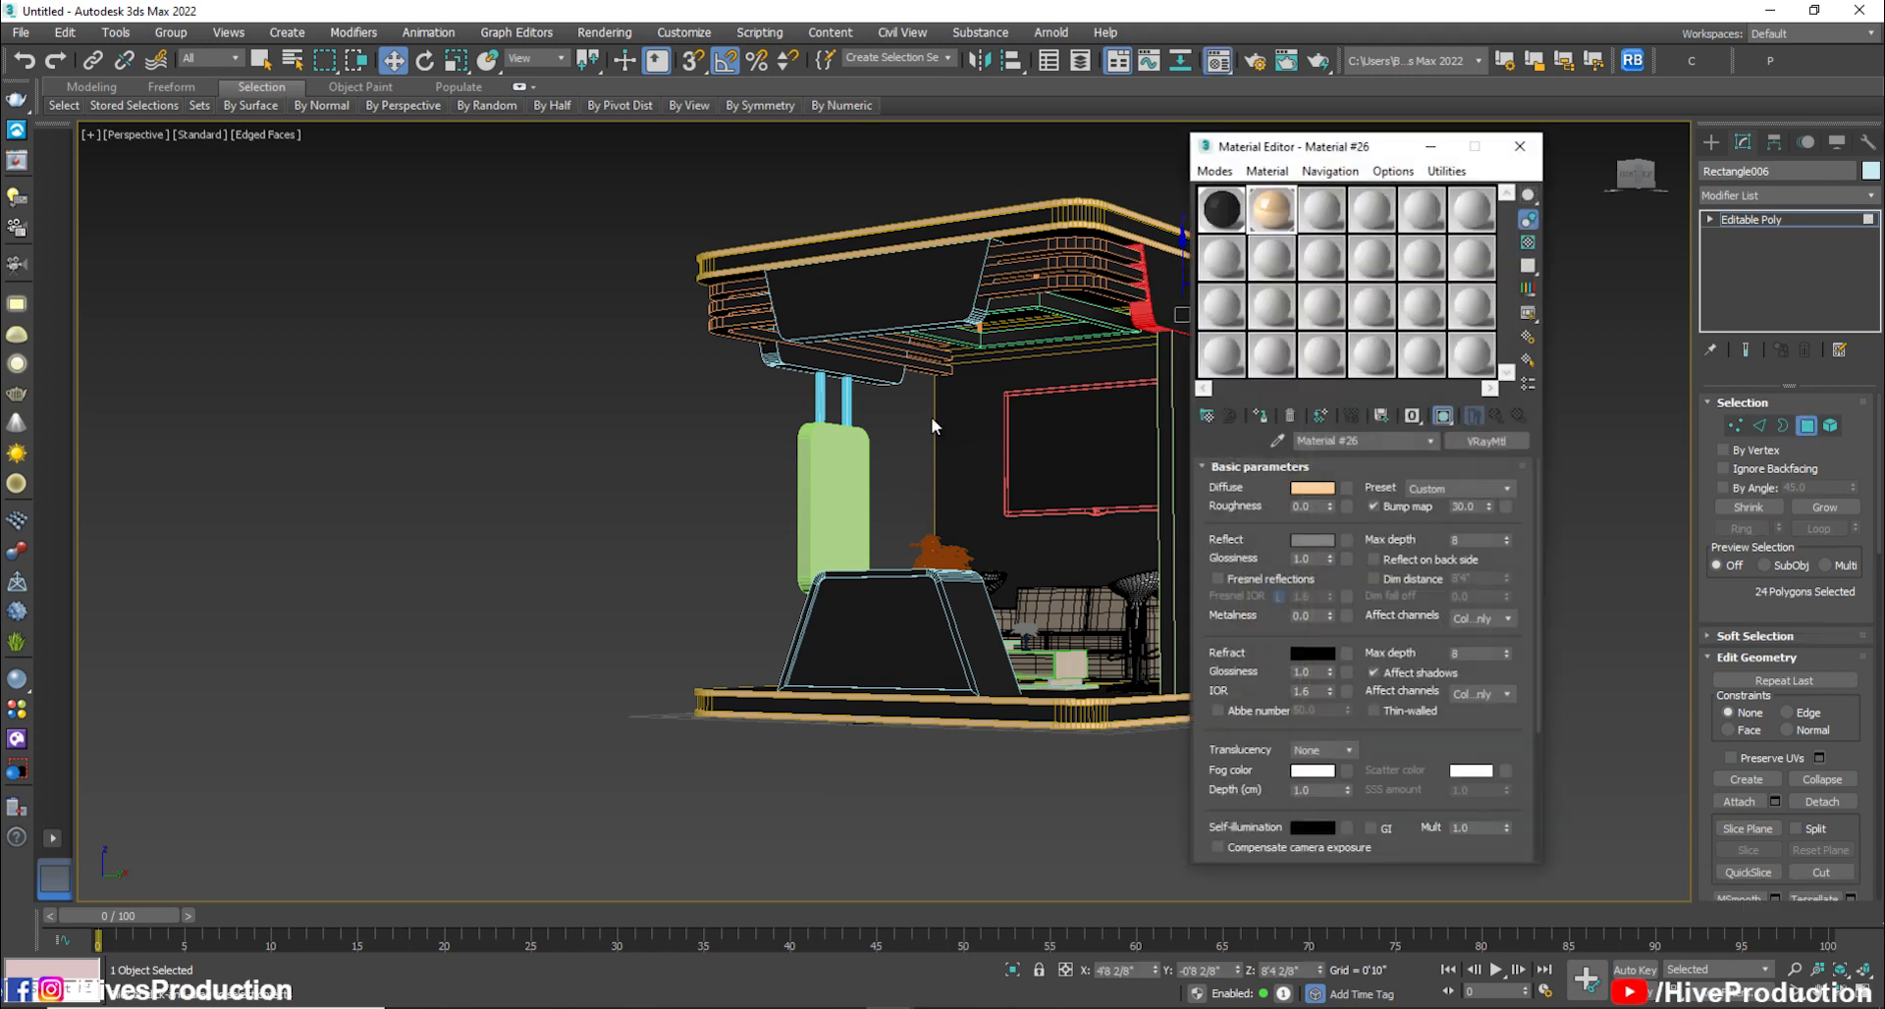
left_click_drag(305, 165, 129, 139)
left_click(538, 450)
middle_click_drag(835, 432, 885, 509, "alt")
scroll(886, 509, "up", 3)
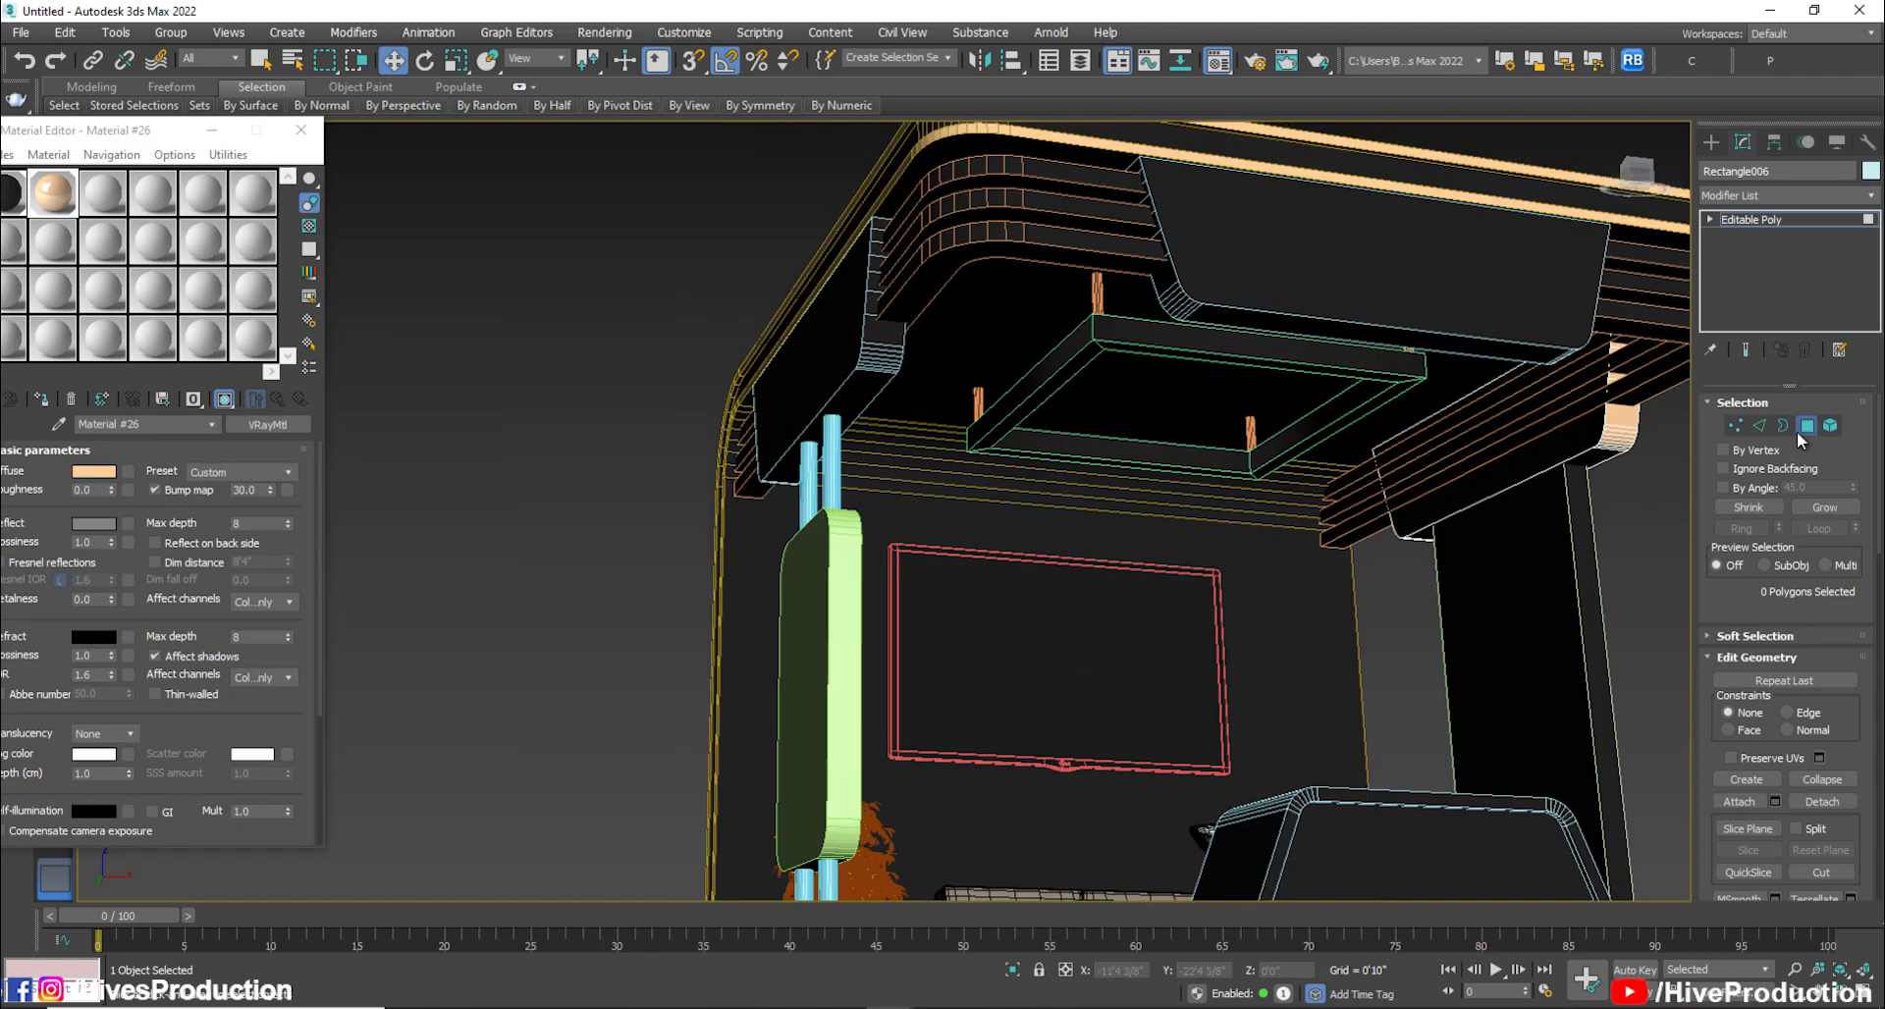
left_click(1807, 430)
Convert the remaining two fascia panels to Editable Poly
left_click(841, 342)
left_click(1482, 298, "ctrl")
right_click(1486, 295)
mouse_move(1523, 512)
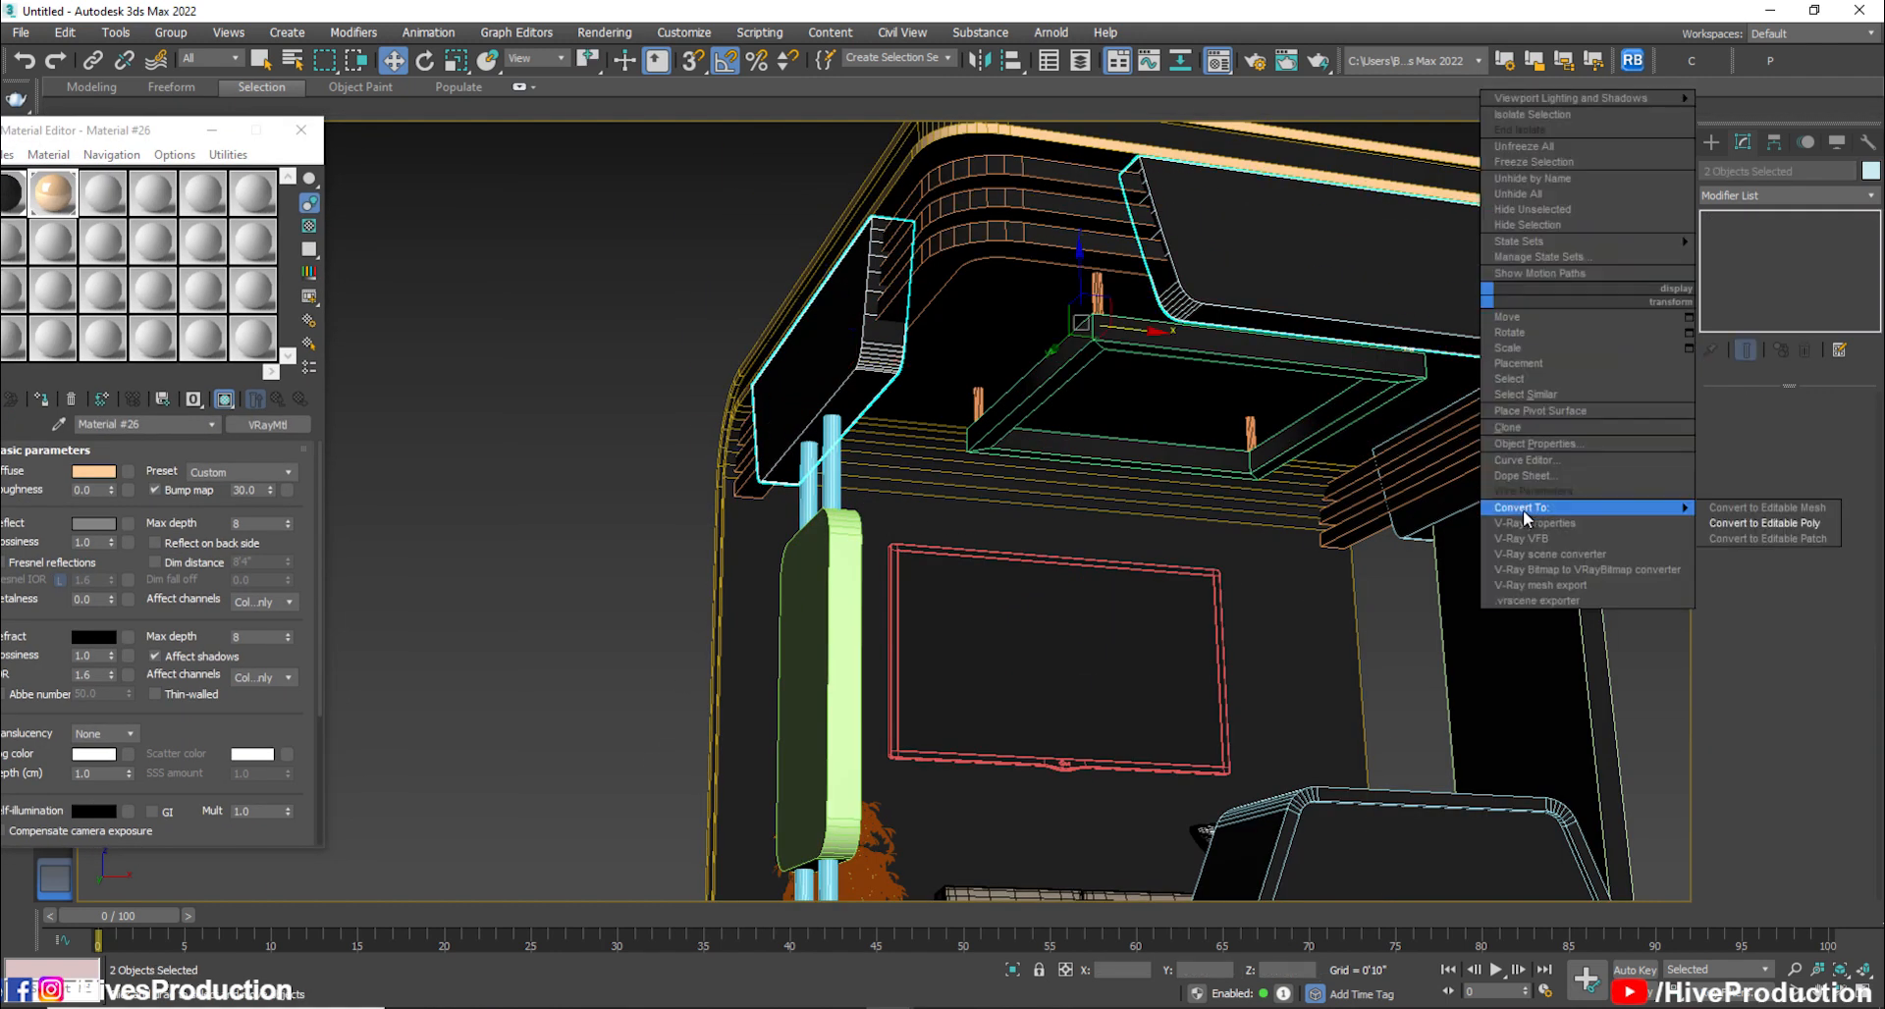
left_click(1739, 525)
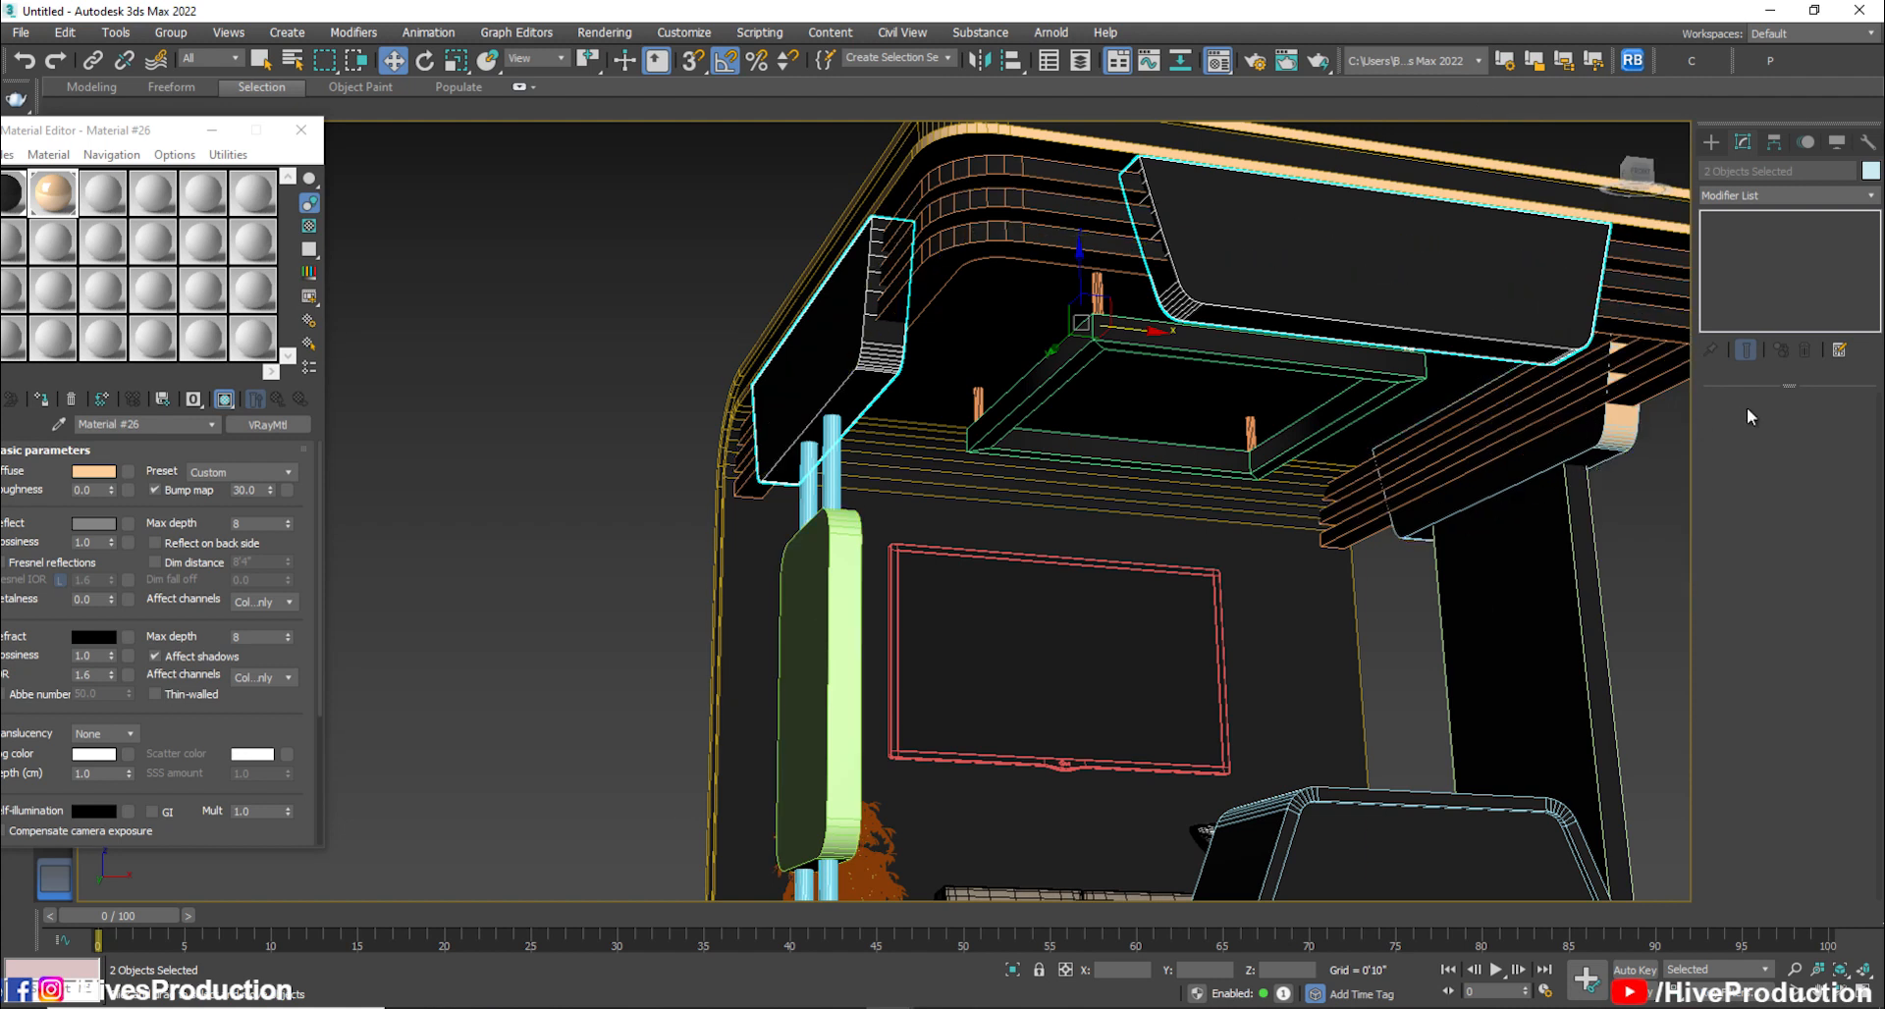
Select the side polygons around the counter-side fascia panel from an edge ring and assign Material #26 to them
left_click(1467, 338)
left_click(1760, 424)
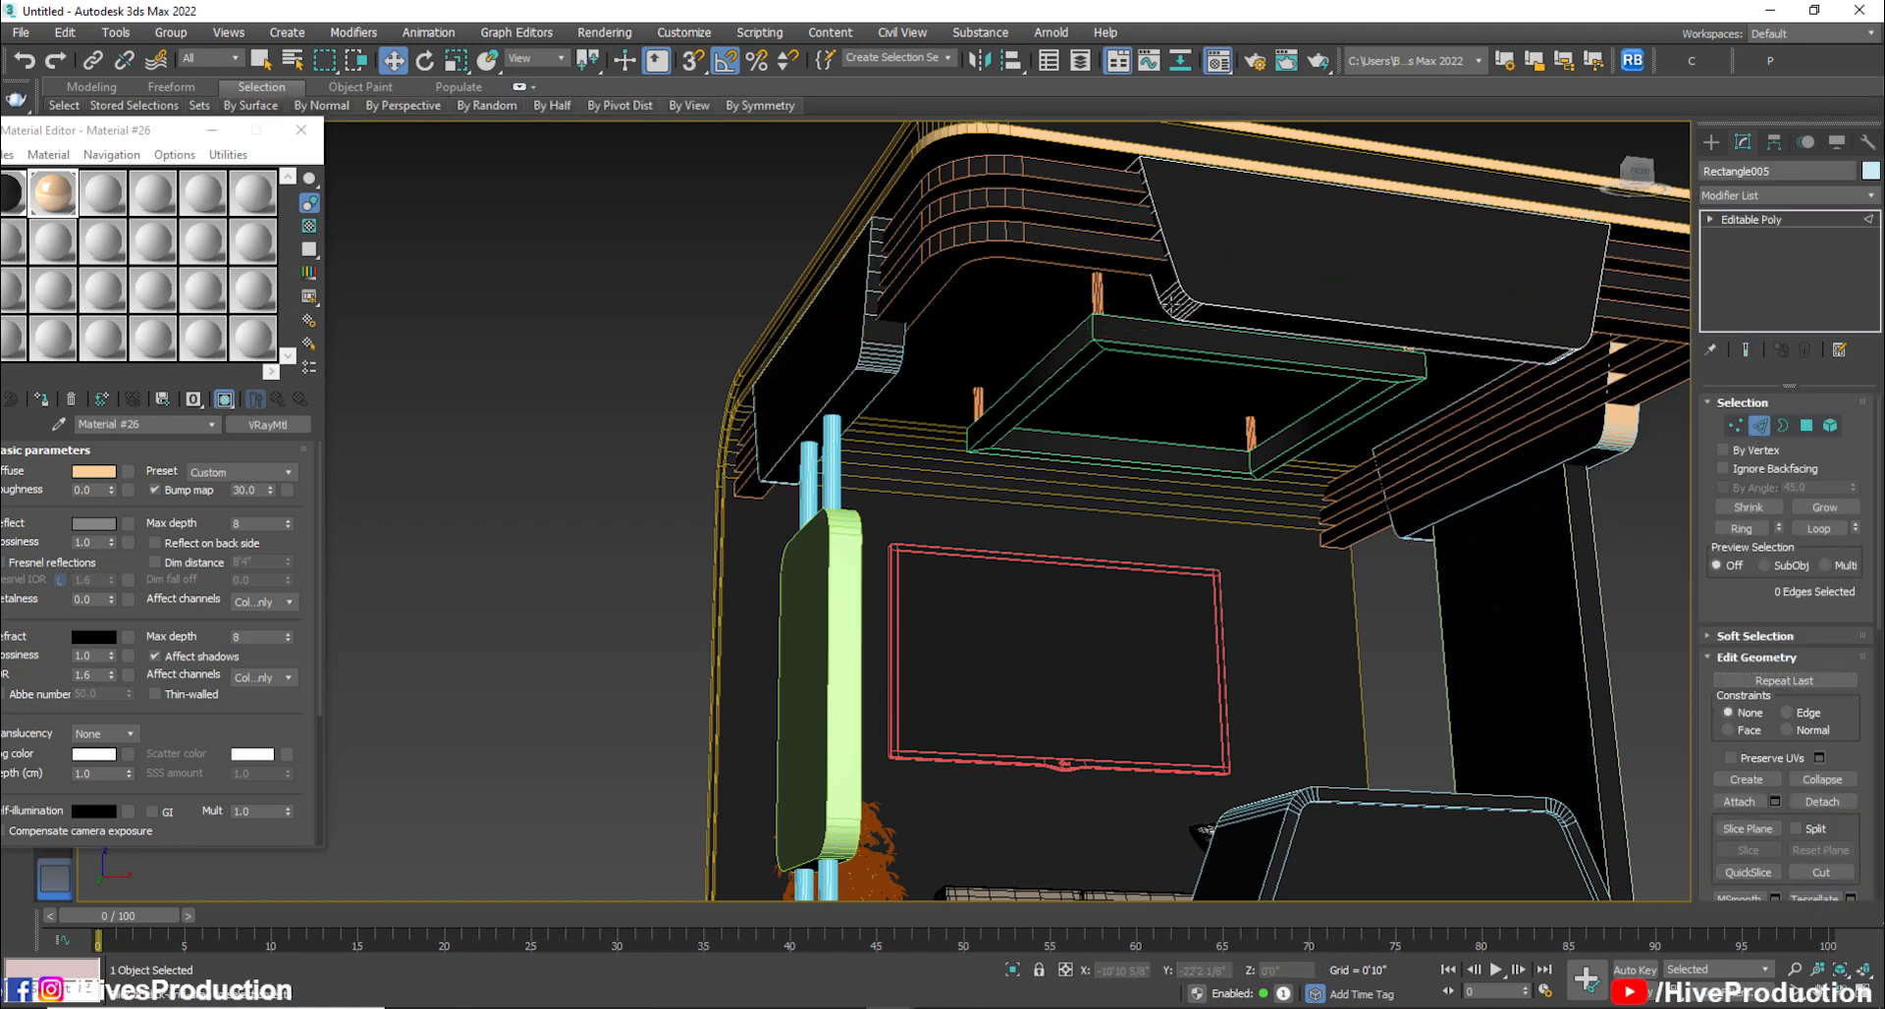
left_click(1747, 528)
left_click(1806, 425, "ctrl")
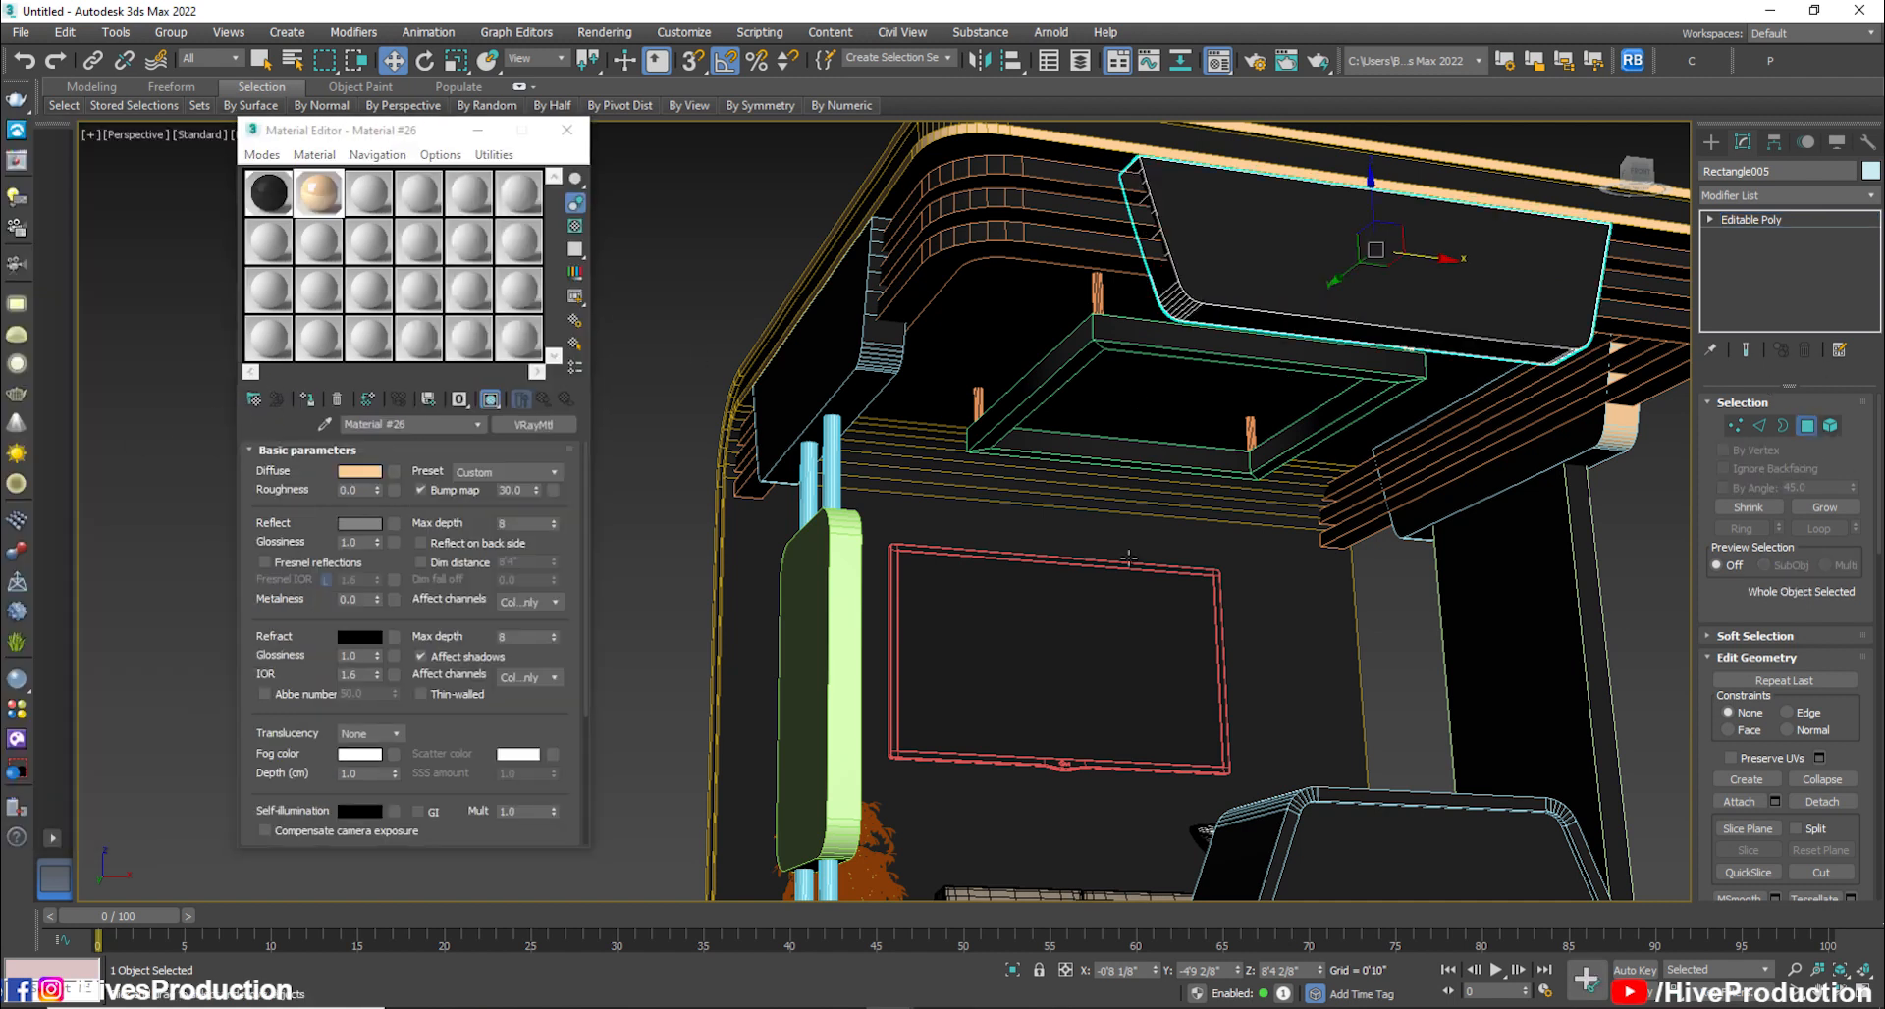
left_click(1806, 425)
Select the side polygons around the fascia panel above the green sign from an edge ring and assign Material #26 to them
middle_click_drag(1080, 491, 1232, 473, "alt")
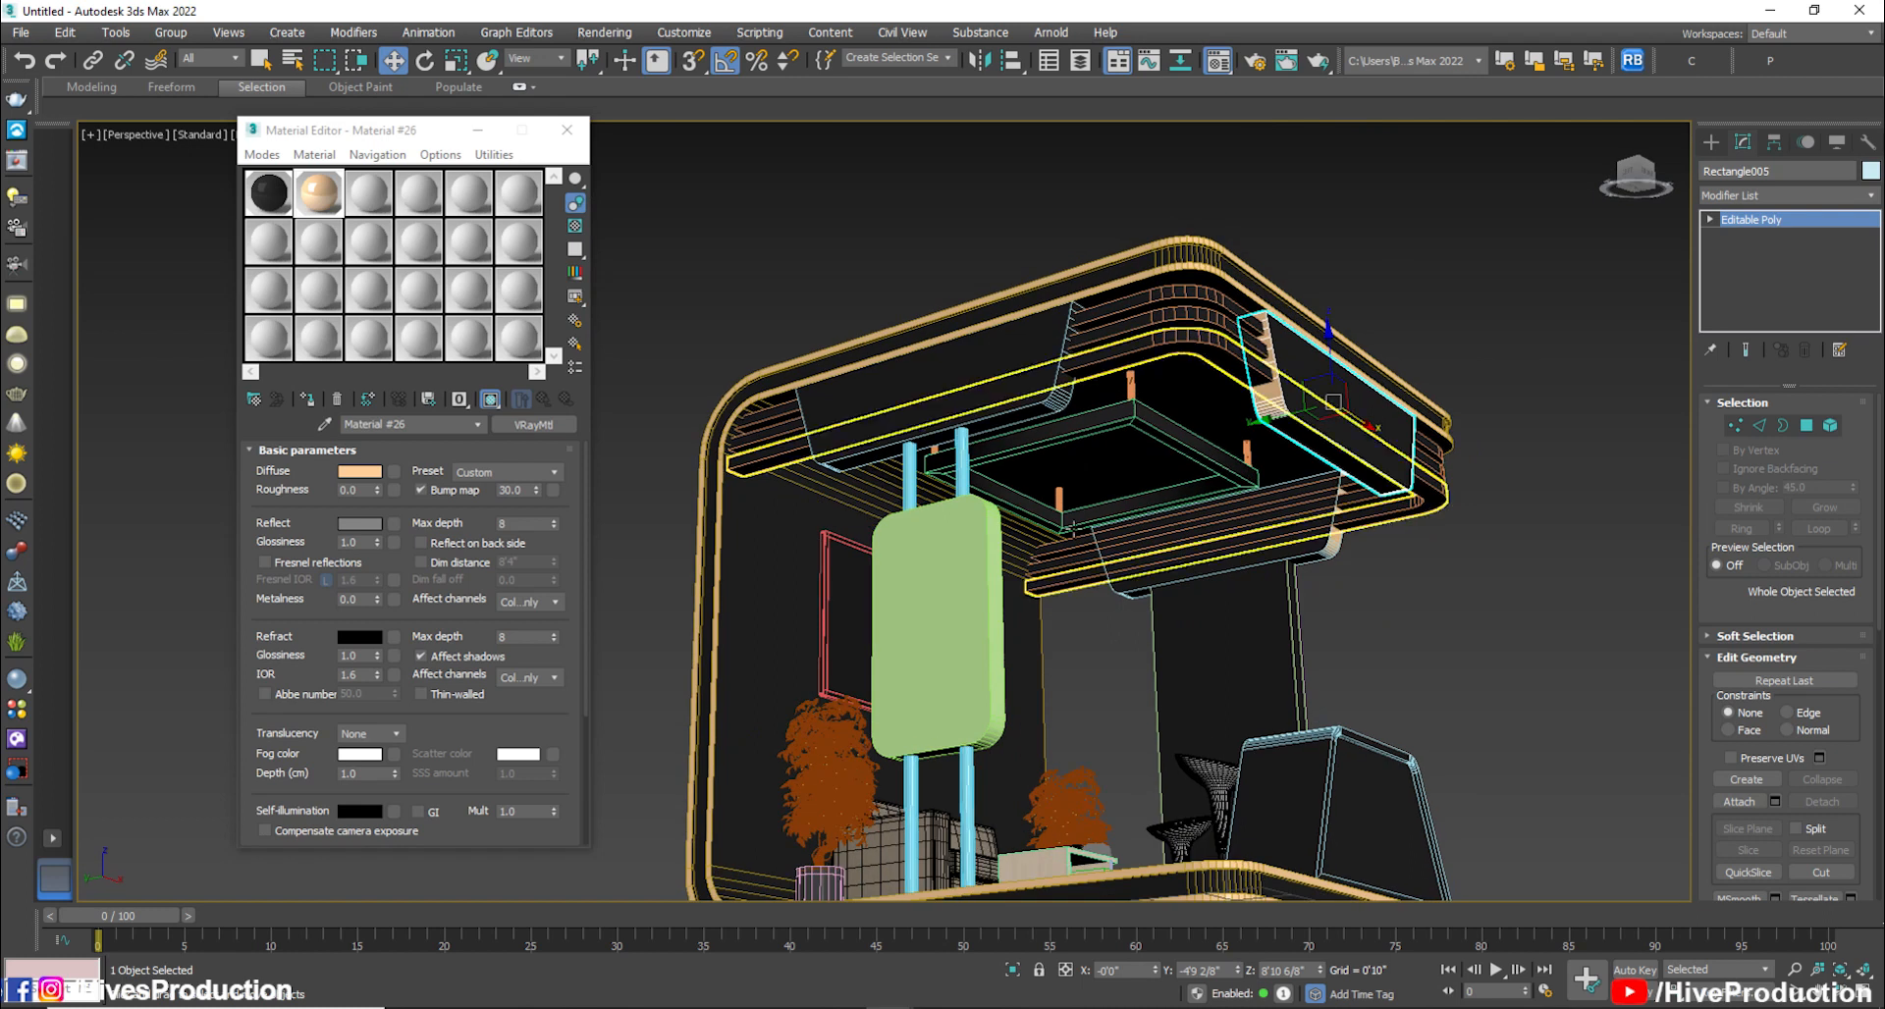
scroll(1217, 474, "up", 3)
left_click(1760, 427)
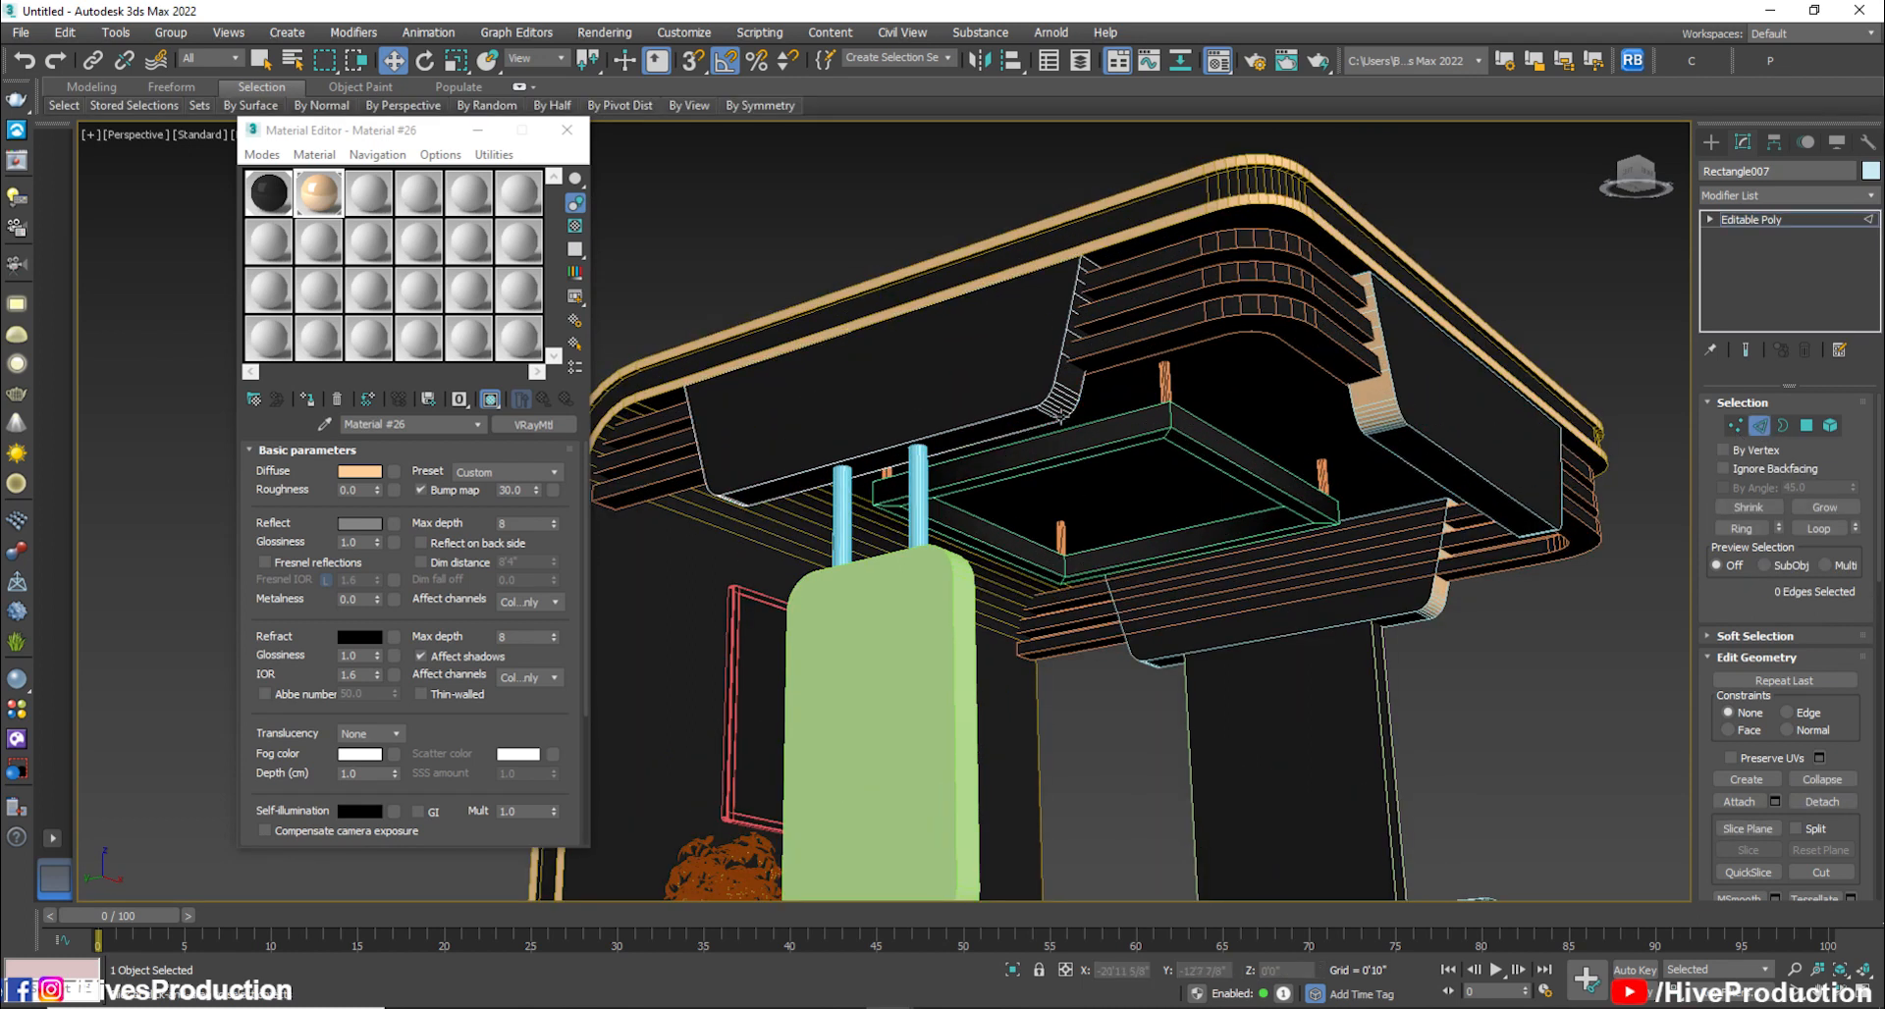
left_click(1754, 526)
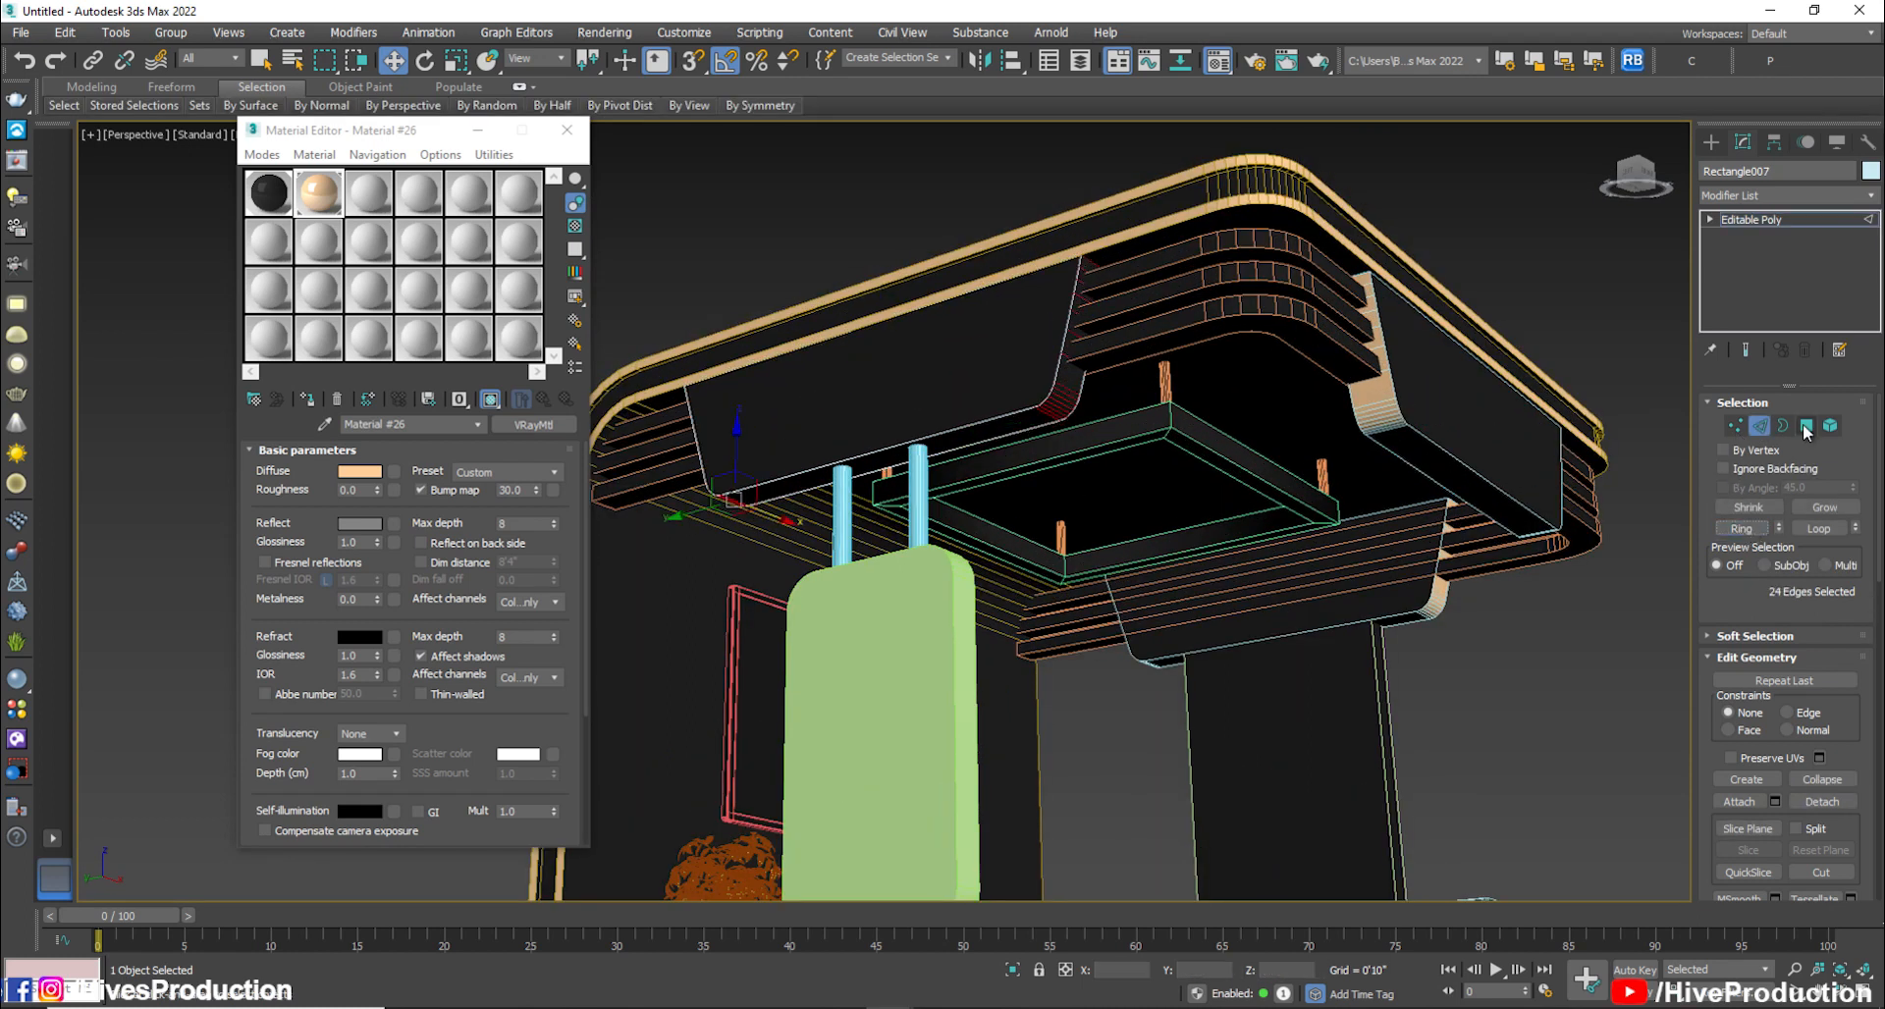
left_click(1806, 425, "ctrl")
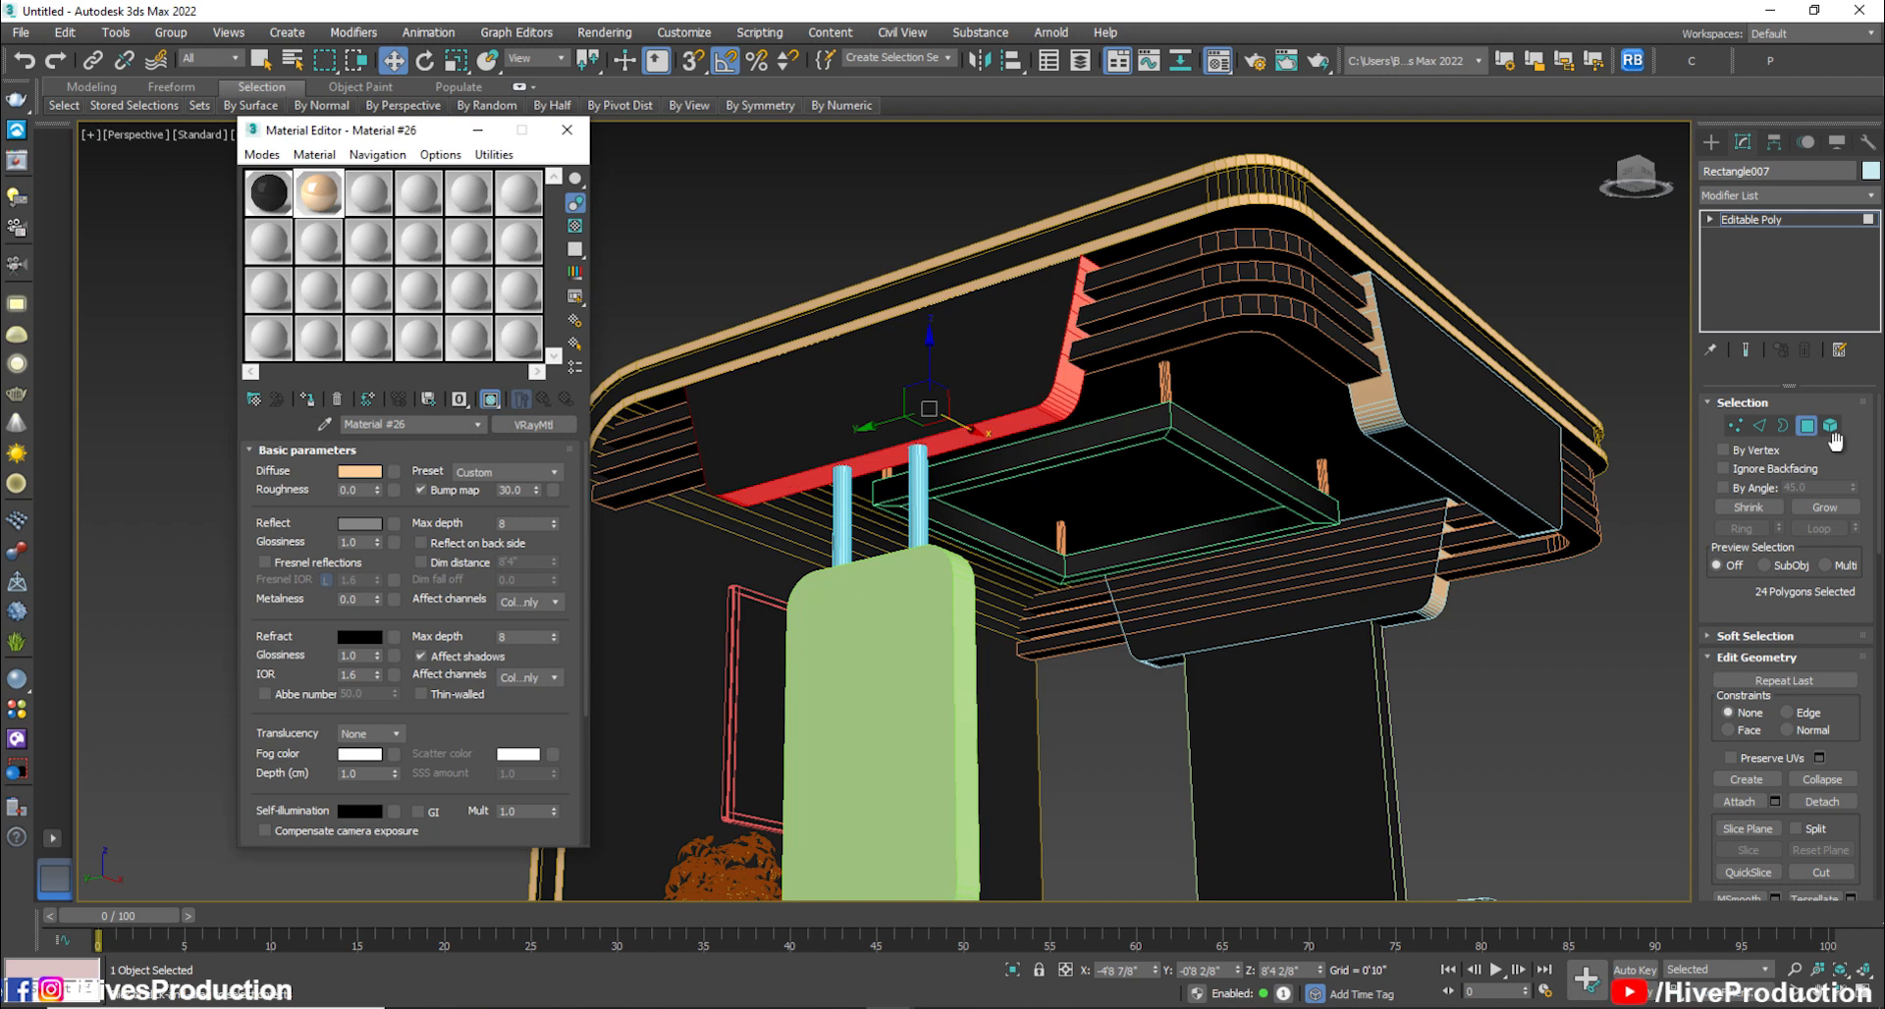
left_click(1606, 526)
middle_click_drag(1606, 527, 1155, 578, "alt")
left_click(1156, 579)
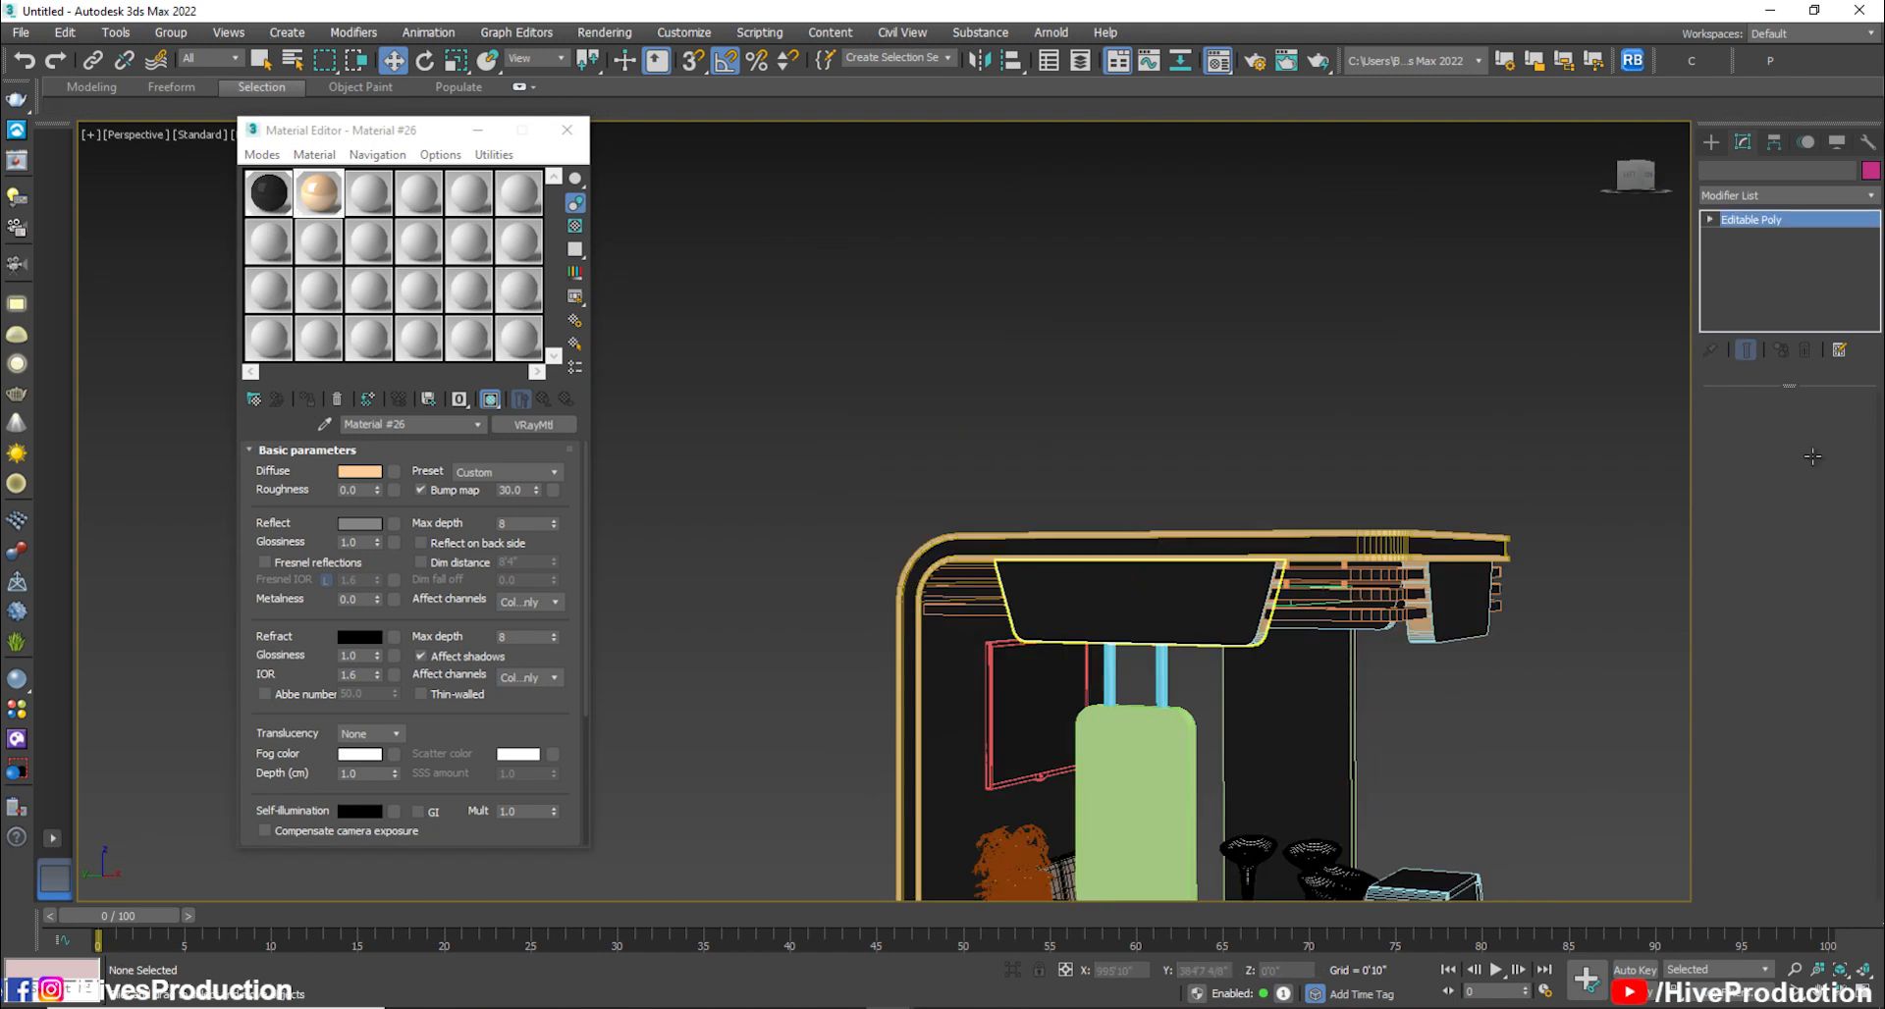
left_click(1809, 428)
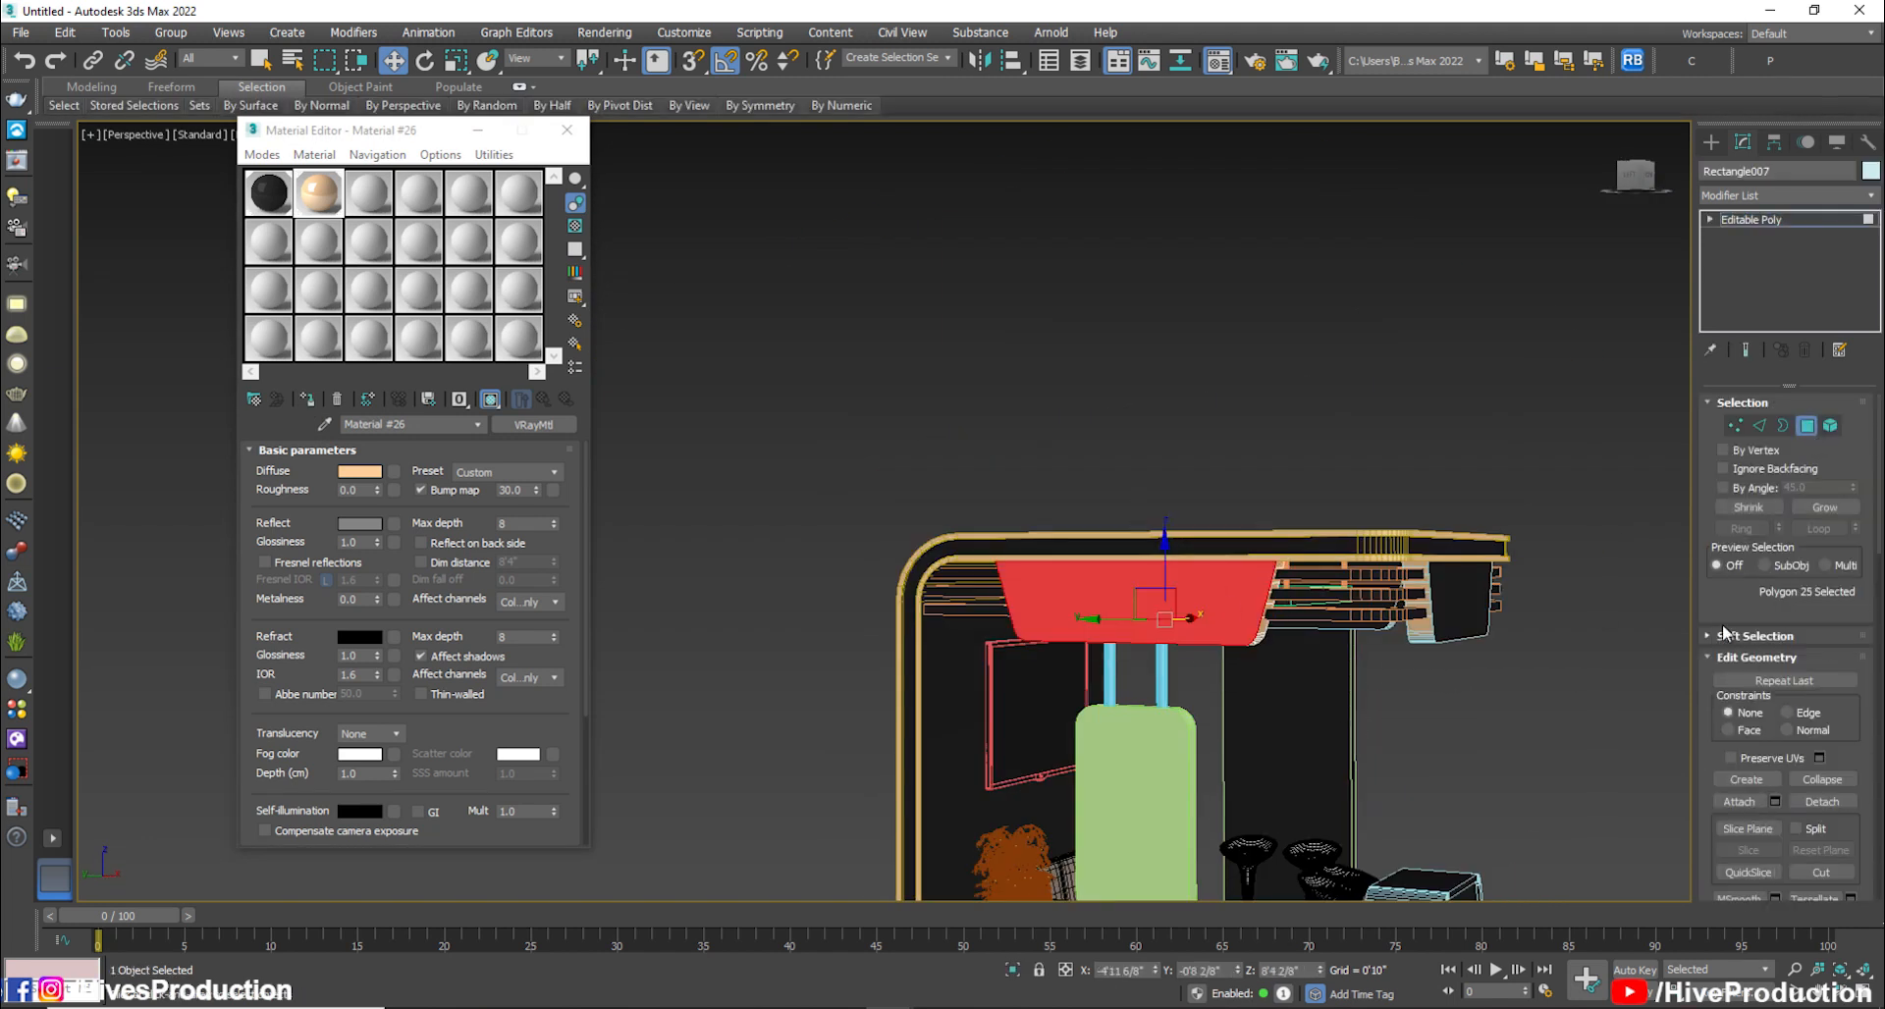
scroll(1725, 636, "down", 3)
middle_click_drag(1649, 428, 1239, 464, "alt")
left_click(1755, 219)
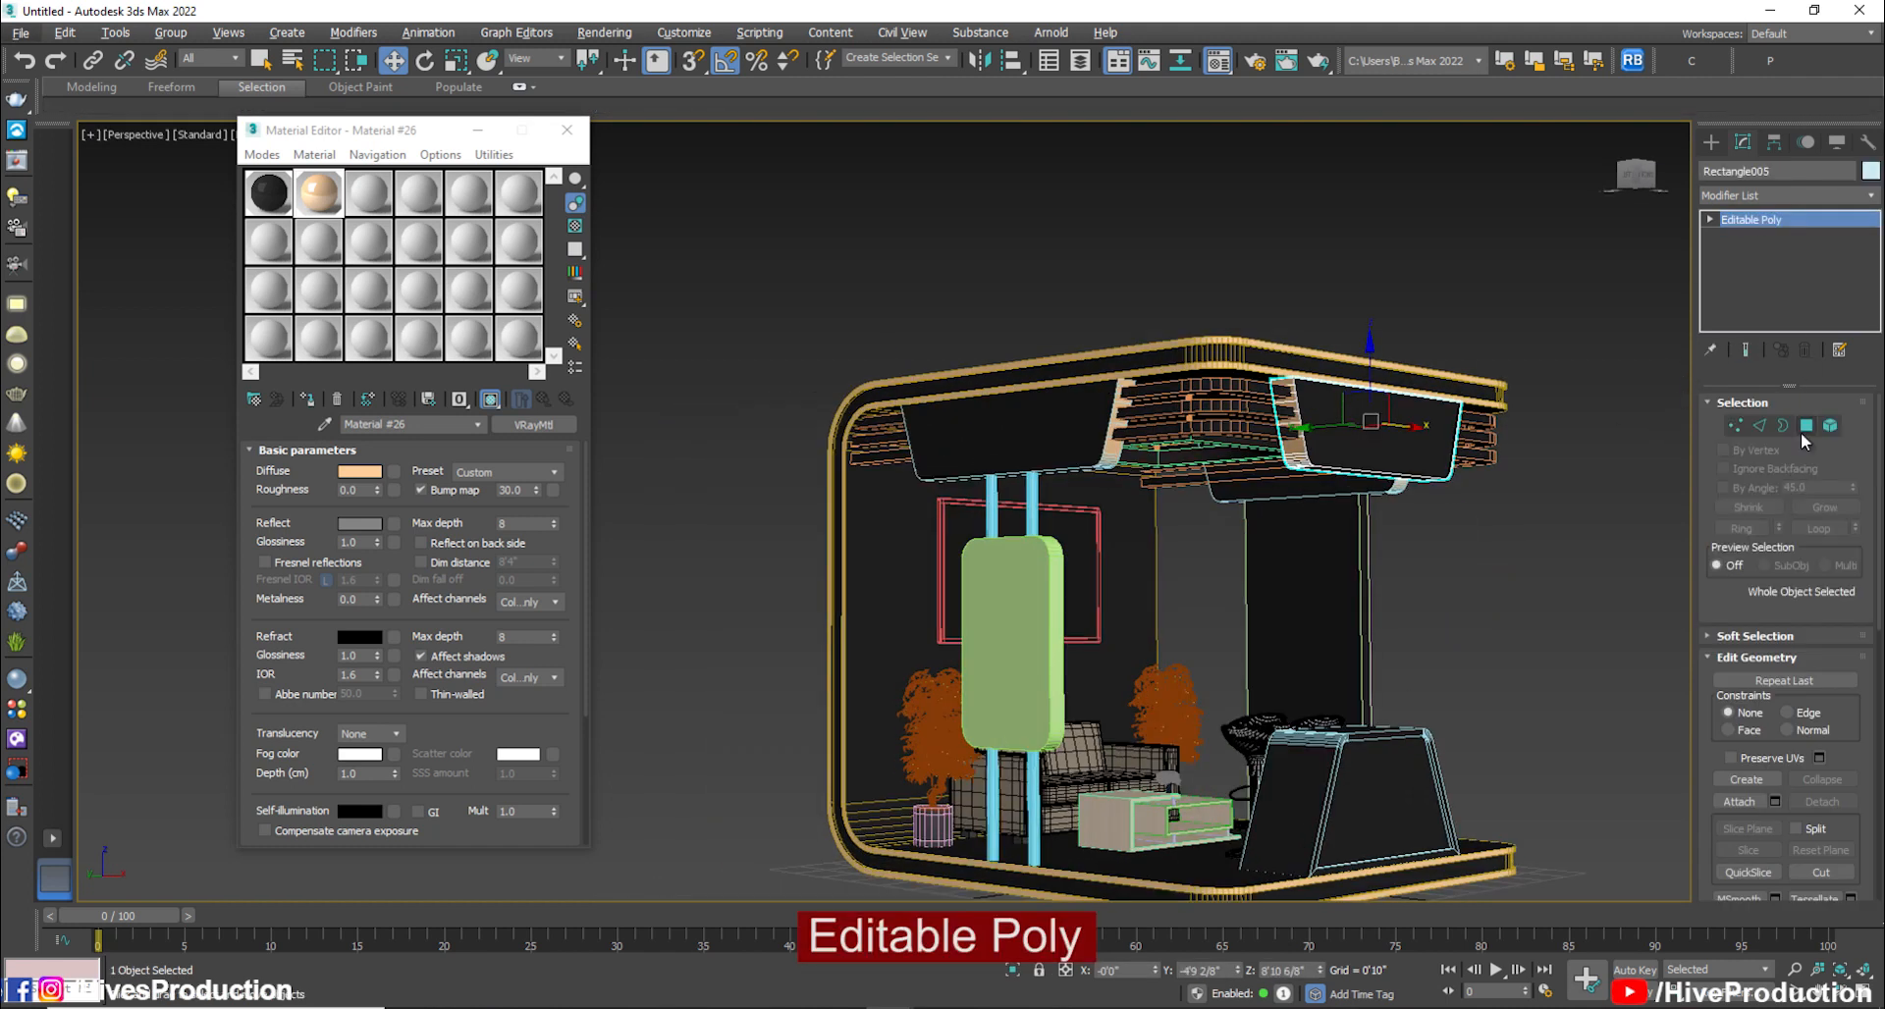
Inset the front polygon of the counter-side fascia panel and extrude the inset face
left_click(1806, 425)
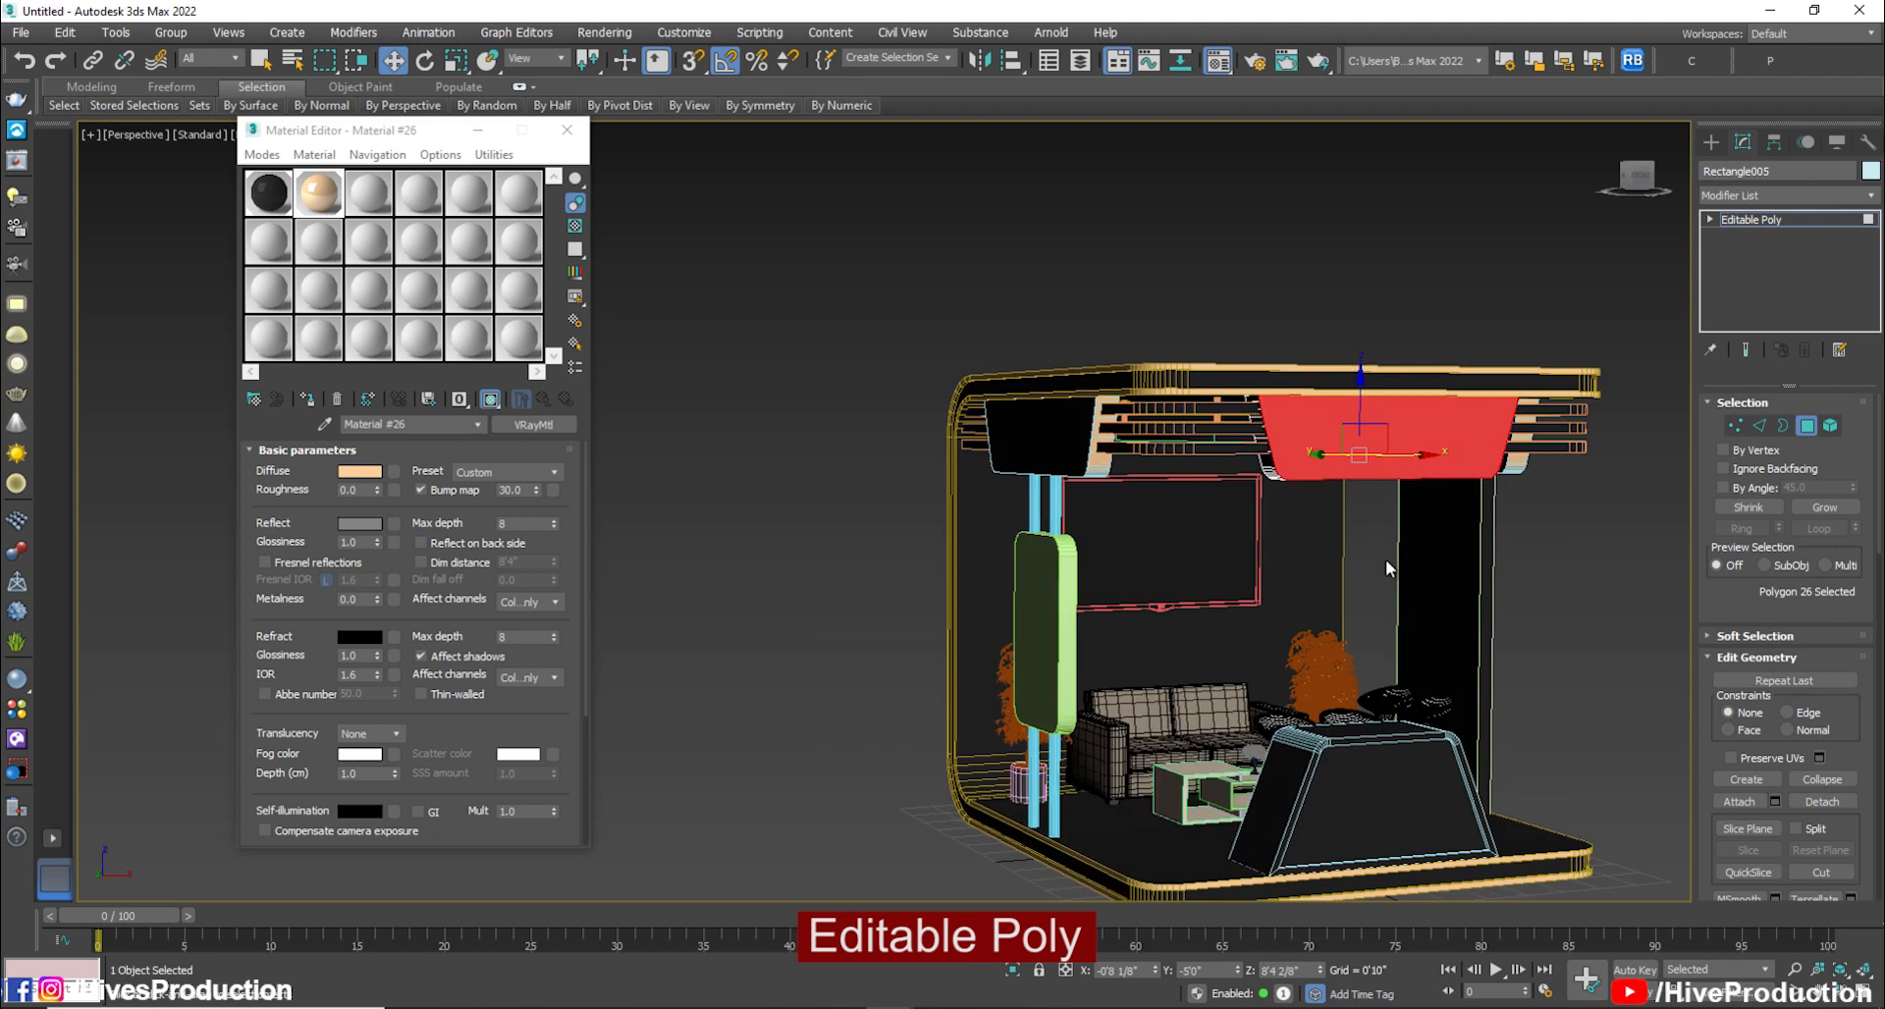
scroll(1668, 599, "up", 4)
scroll(1784, 675, "down", 5)
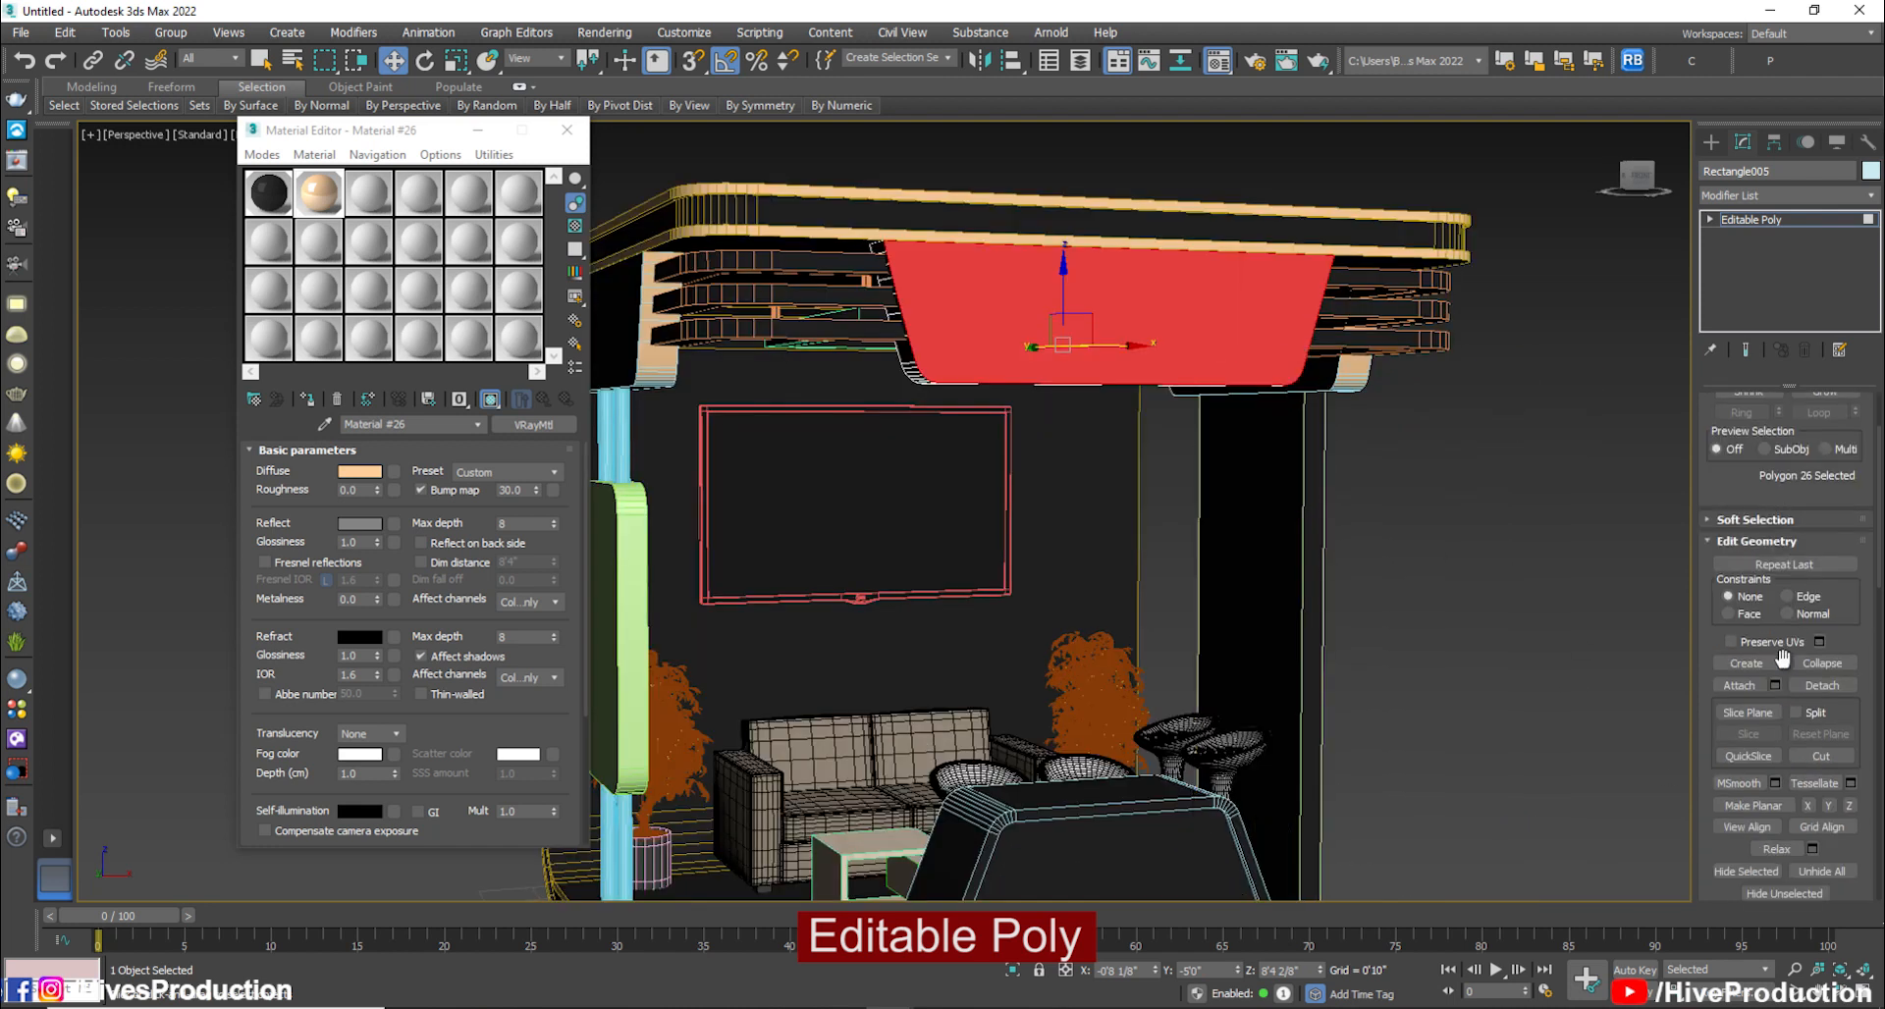
left_click(1815, 686)
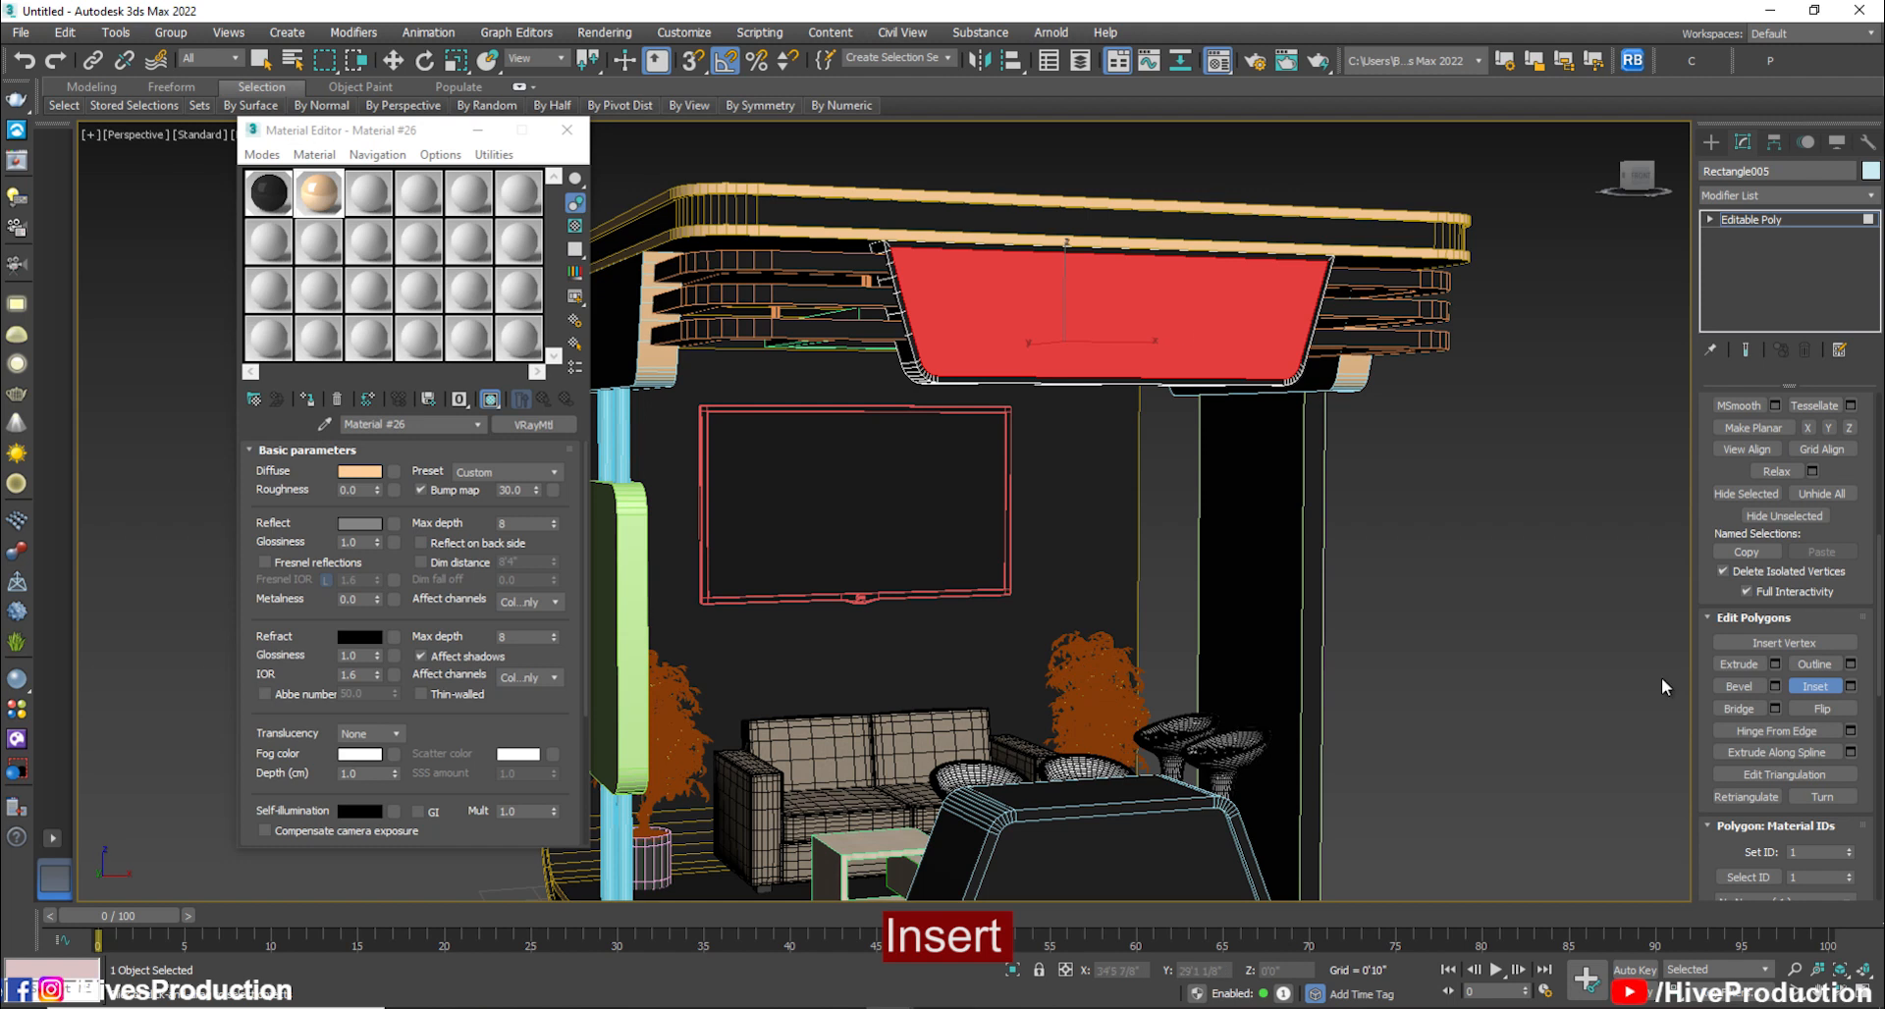
left_click_drag(1184, 285, 1184, 302)
Assign a new VRay2SidedMtl to the inset fascia face and use a VRayMtl as its front material
left_click(359, 243)
left_click(368, 198)
left_click(255, 401)
double_click(393, 460)
left_click(383, 471)
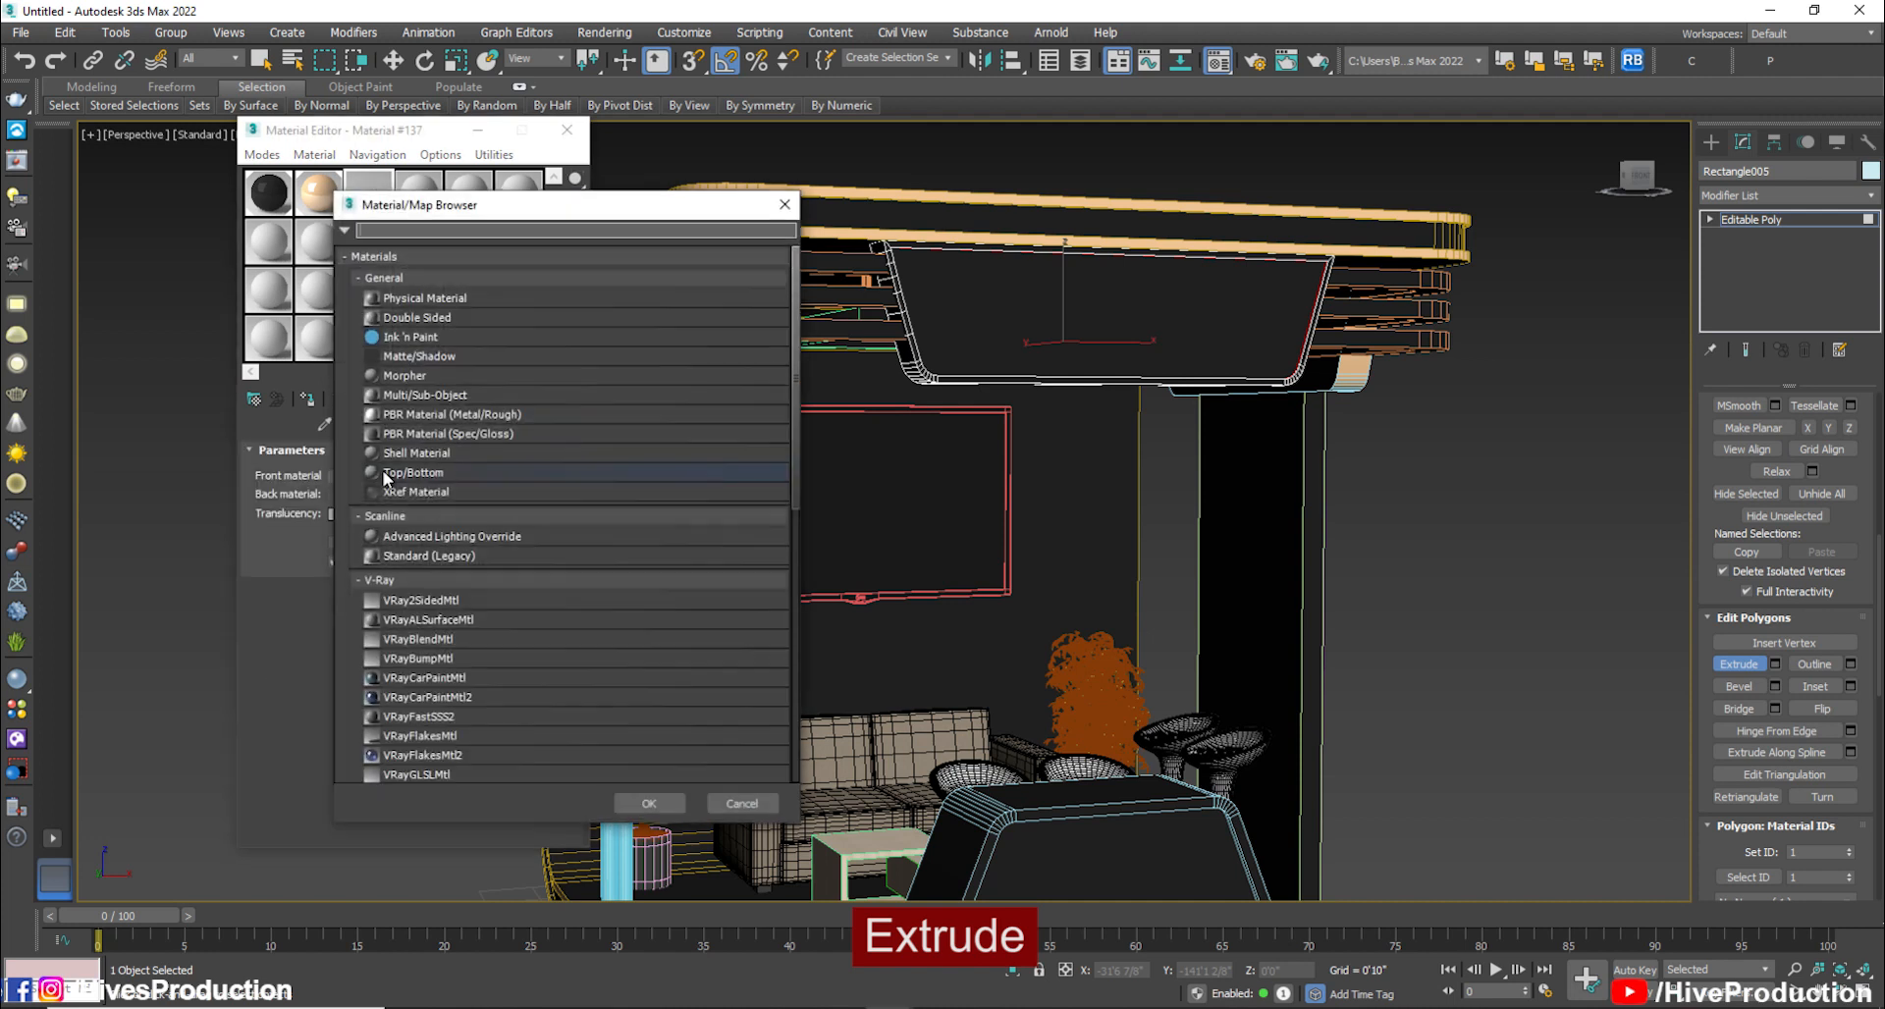
scroll(422, 638, "down", 3)
double_click(431, 716)
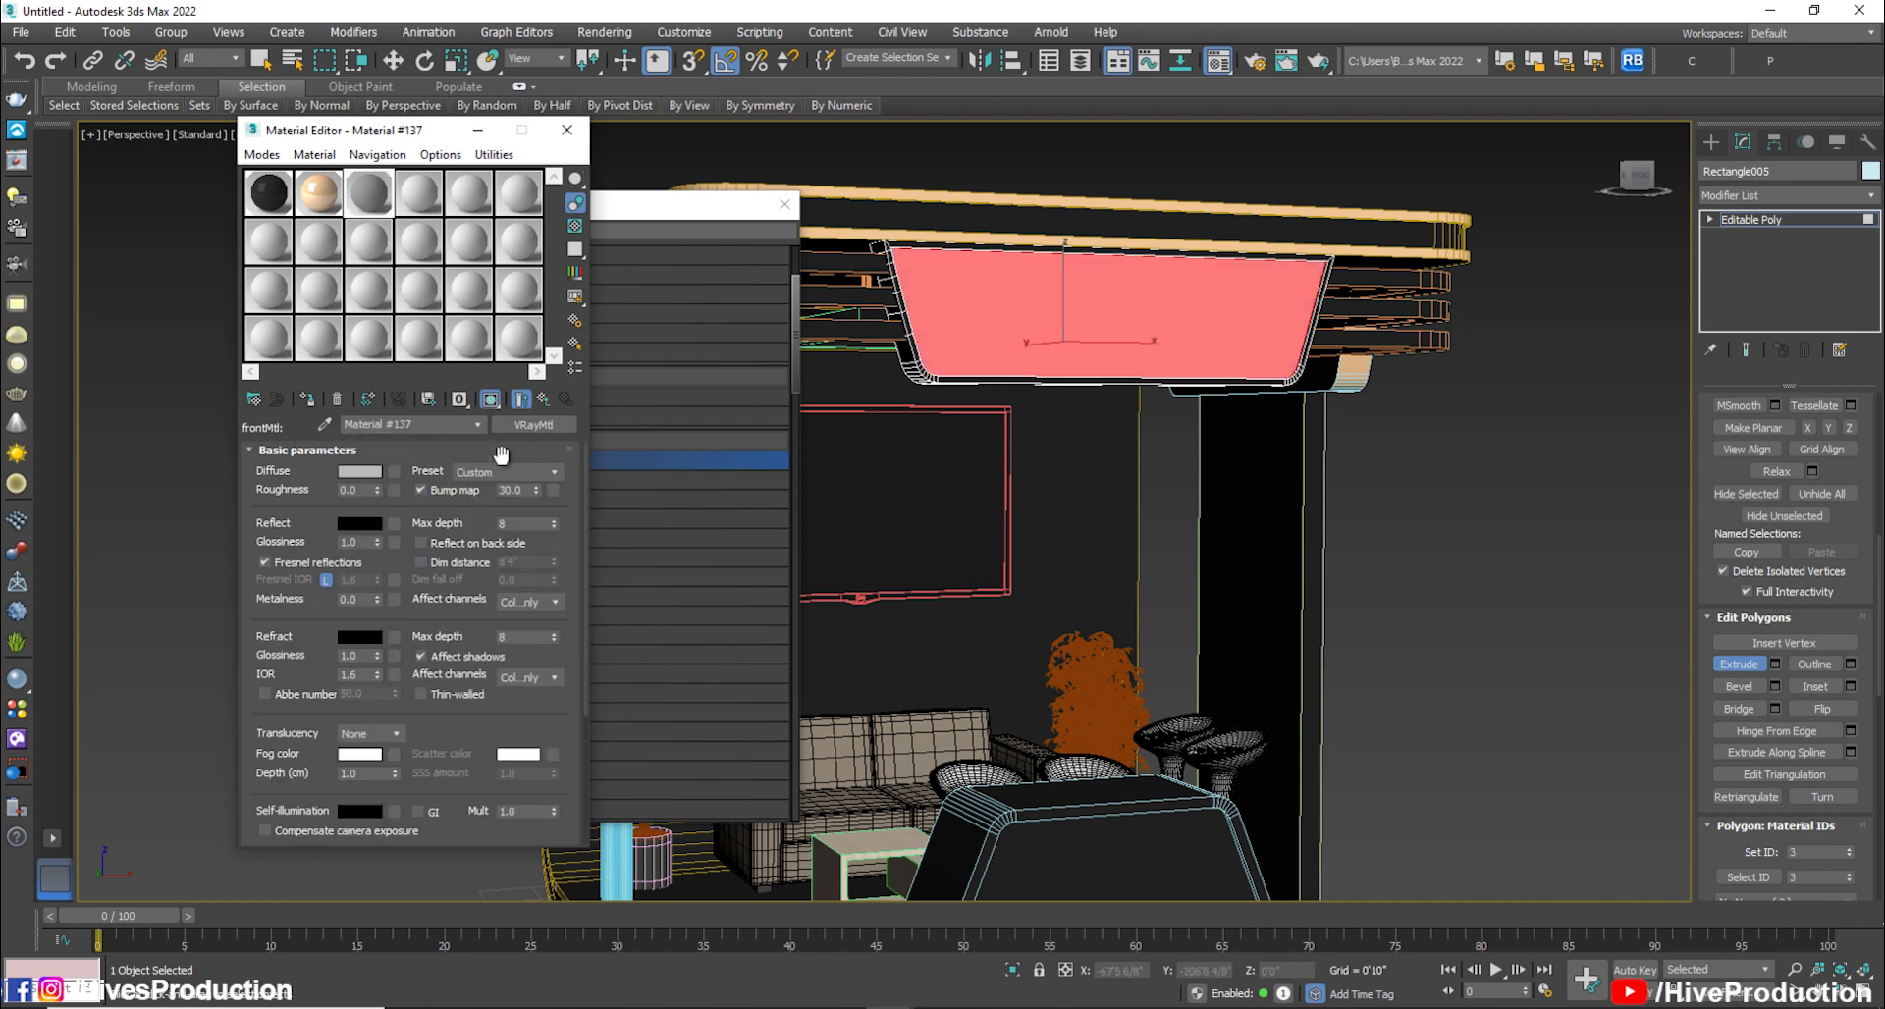
Set the front material's diffuse color to a warm off-white and close the material windows
left_click(377, 473)
left_click_drag(559, 208, 568, 283)
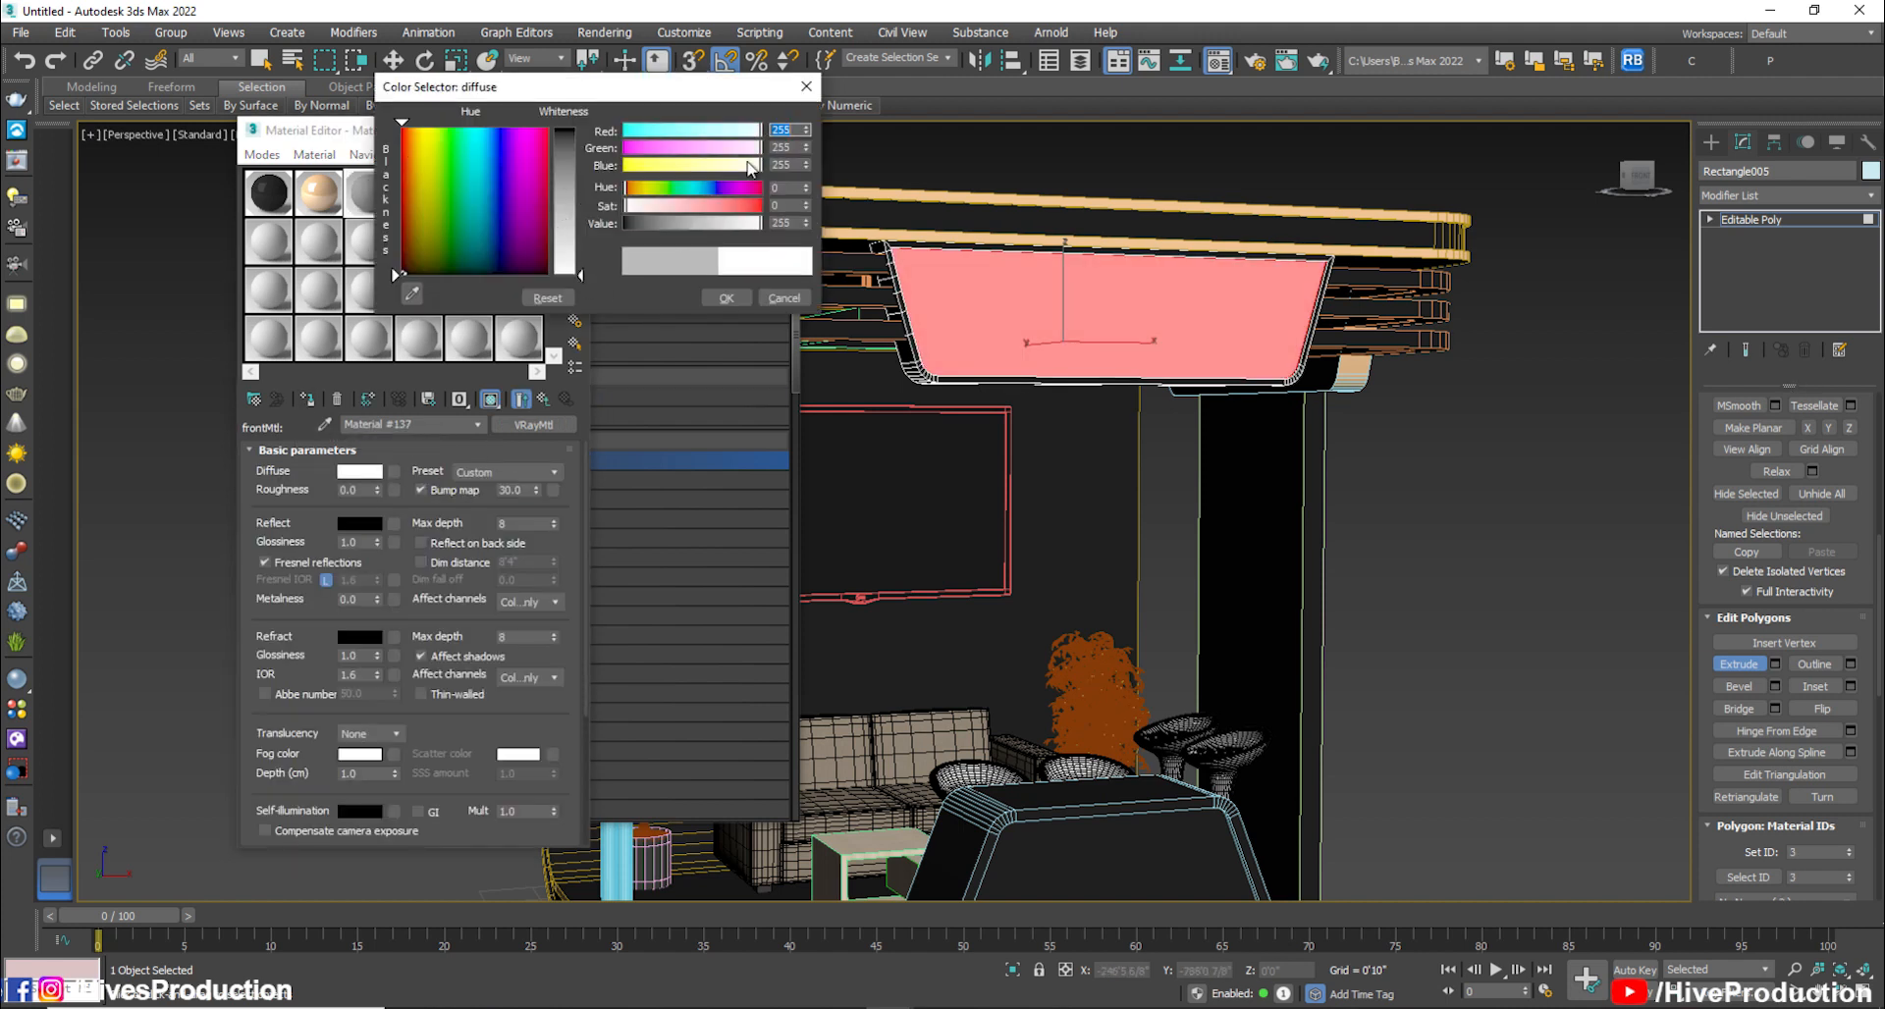
left_click(740, 168)
left_click(723, 299)
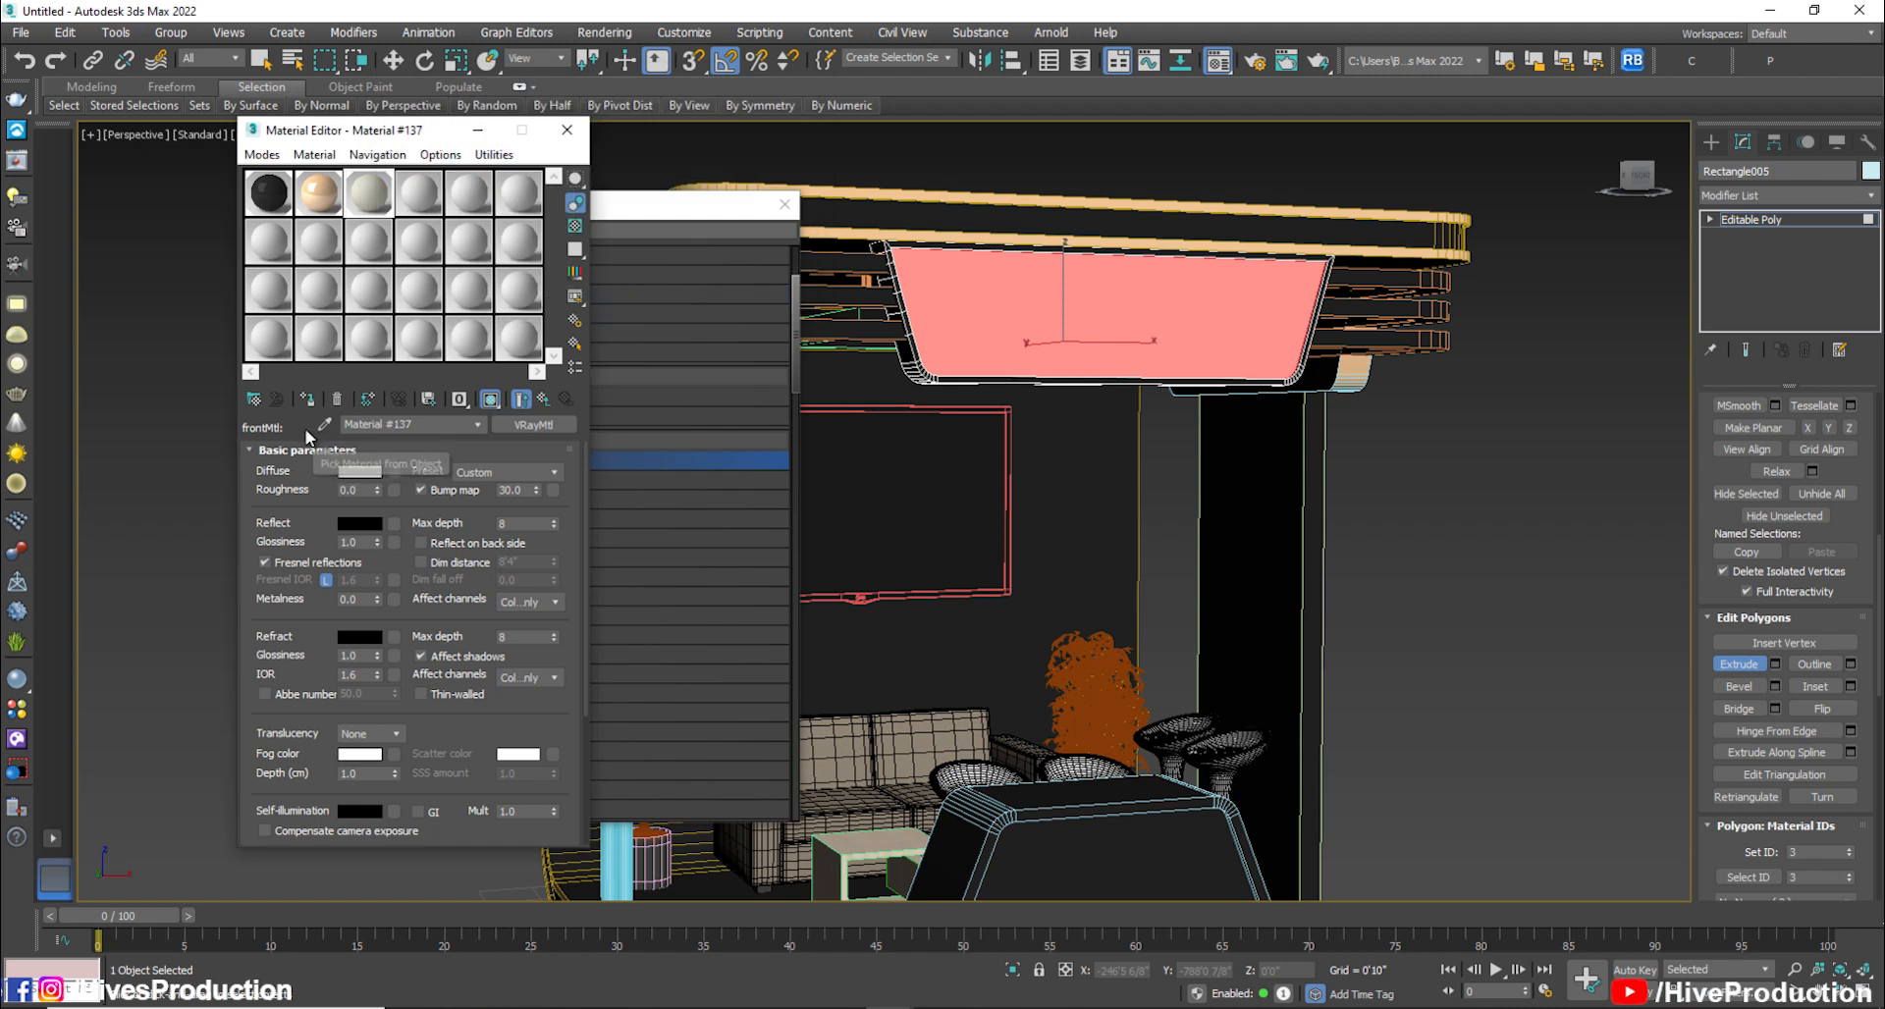
left_click(566, 136)
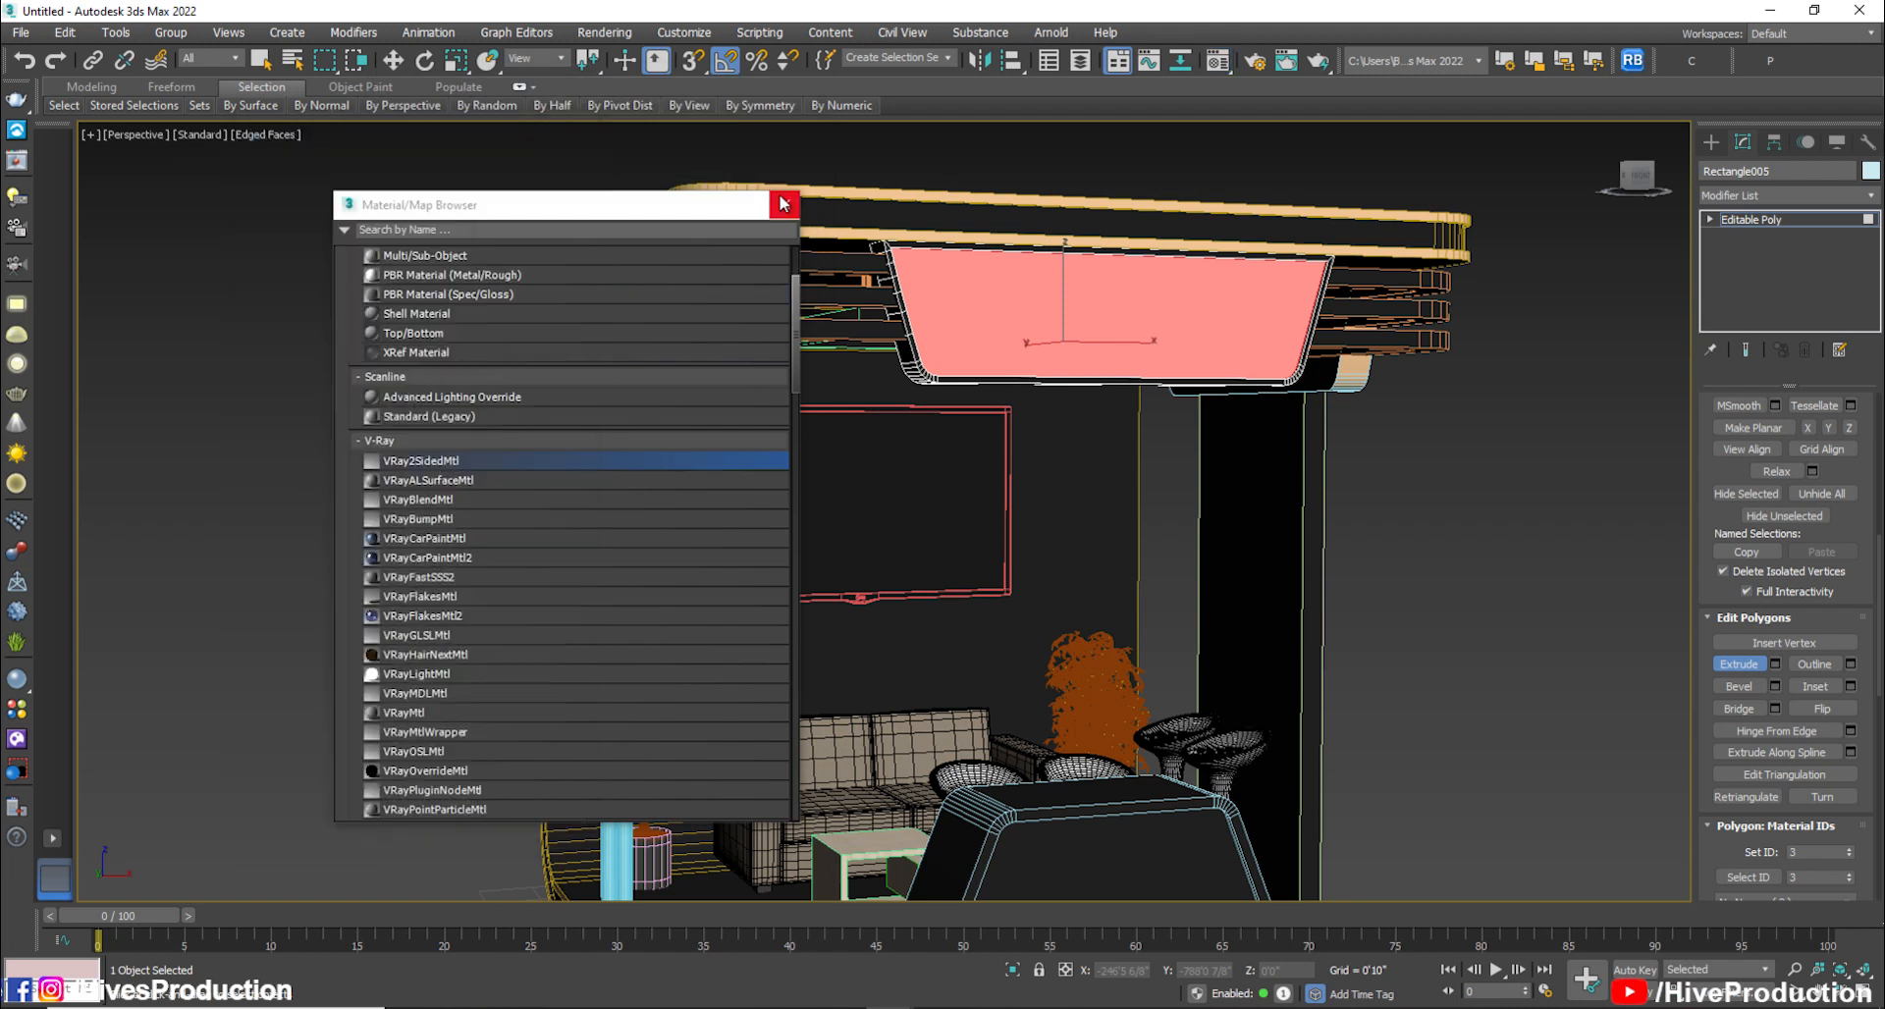
left_click(782, 197)
Turn off edged faces in the perspective view and leave polygon editing on the fascia panel
key("w")
left_click(1317, 504)
middle_click_drag(1317, 505, 991, 552, "alt")
middle_click_drag(1600, 567, 976, 453, "alt")
mouse_move(1352, 503)
middle_mouse_down("alt")
mouse_move(1204, 514)
mouse_move(1182, 373)
mouse_move(1203, 453)
mouse_move(1303, 454)
mouse_move(1164, 454)
mouse_move(1329, 476)
middle_mouse_up("alt")
key("F4")
scroll(1146, 475, "down", 4)
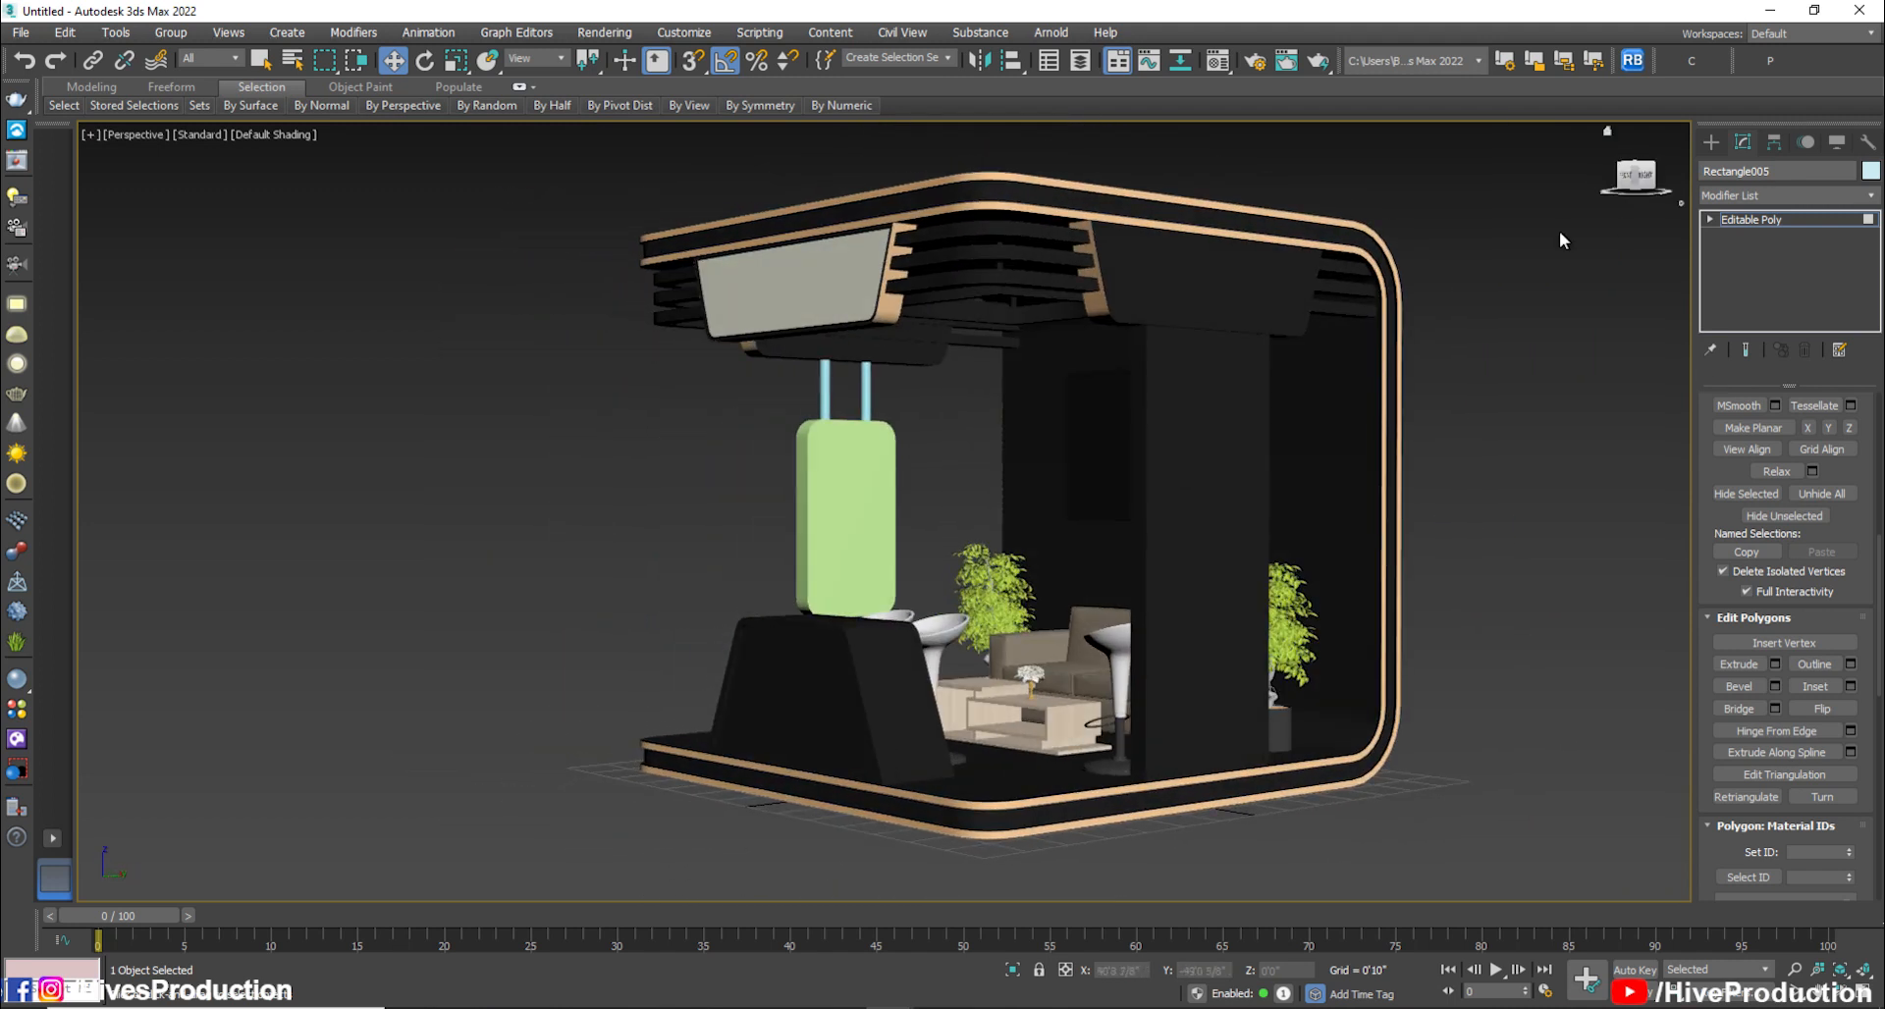
middle_click_drag(1484, 556, 1293, 503, "alt")
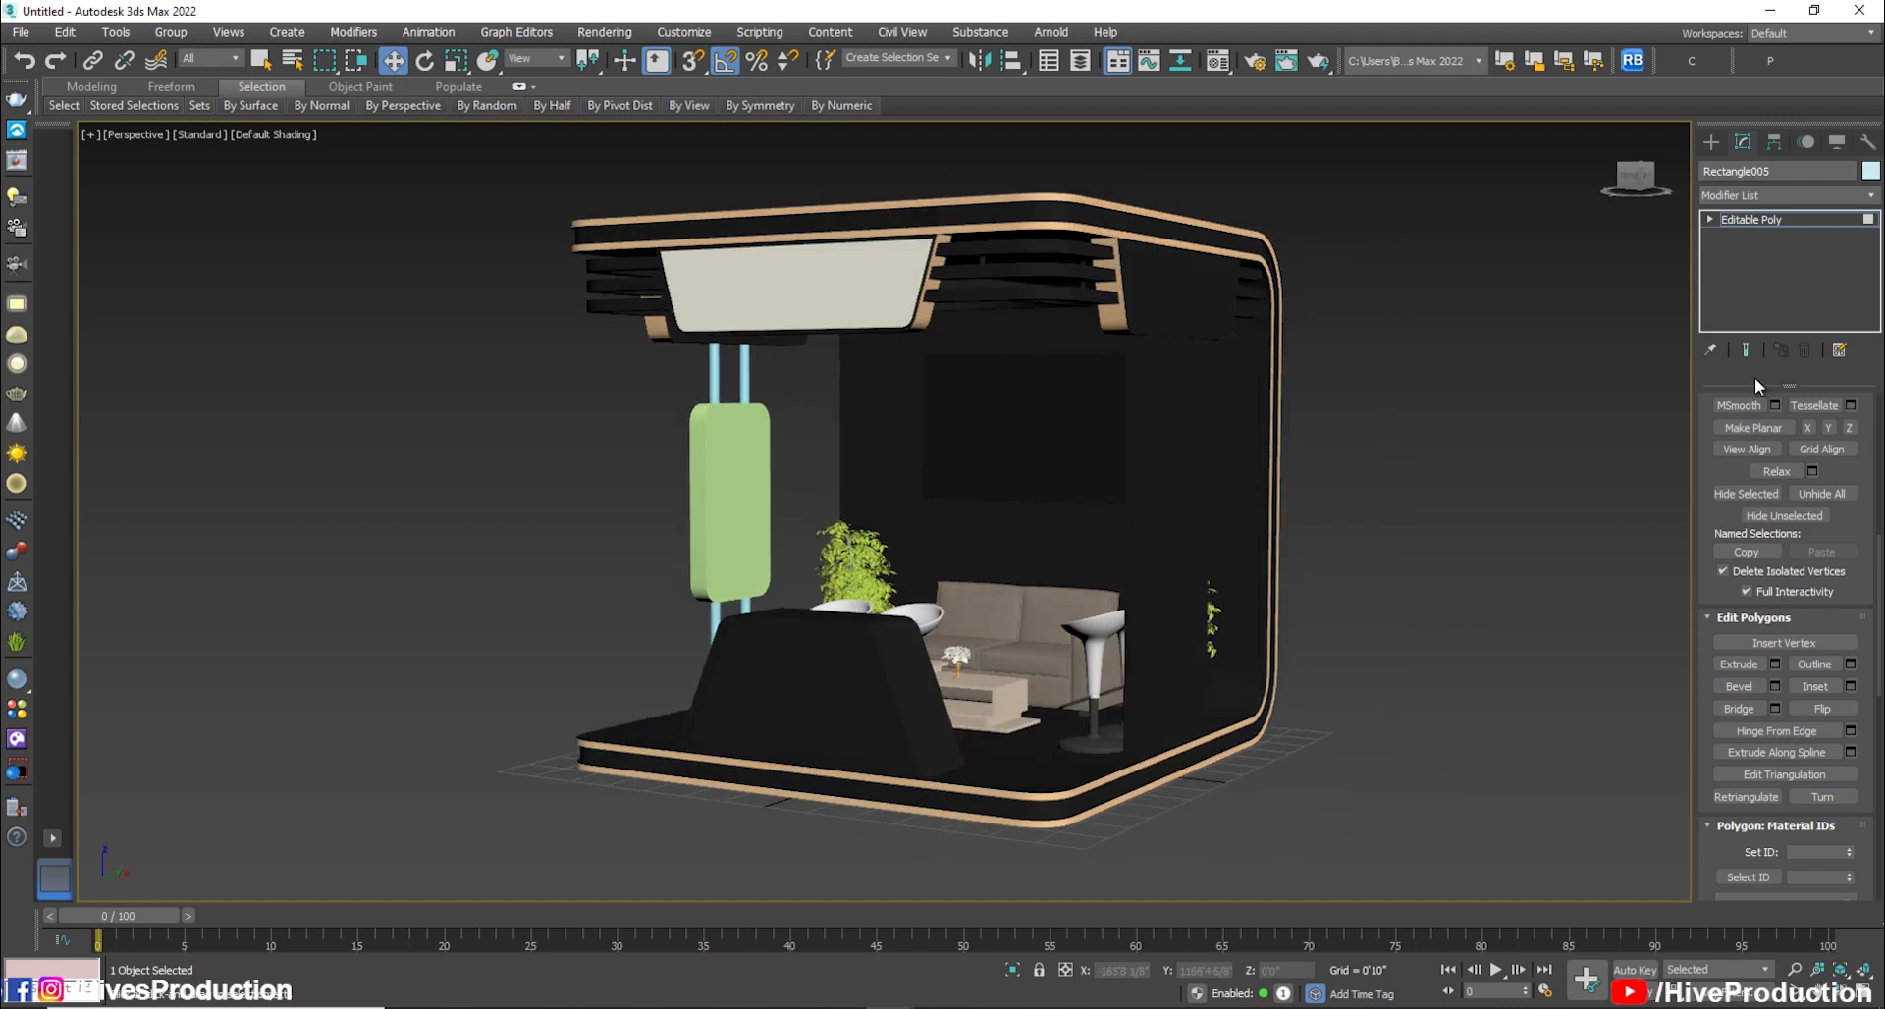
left_click(1737, 225)
left_click(1193, 510)
left_click(1260, 511)
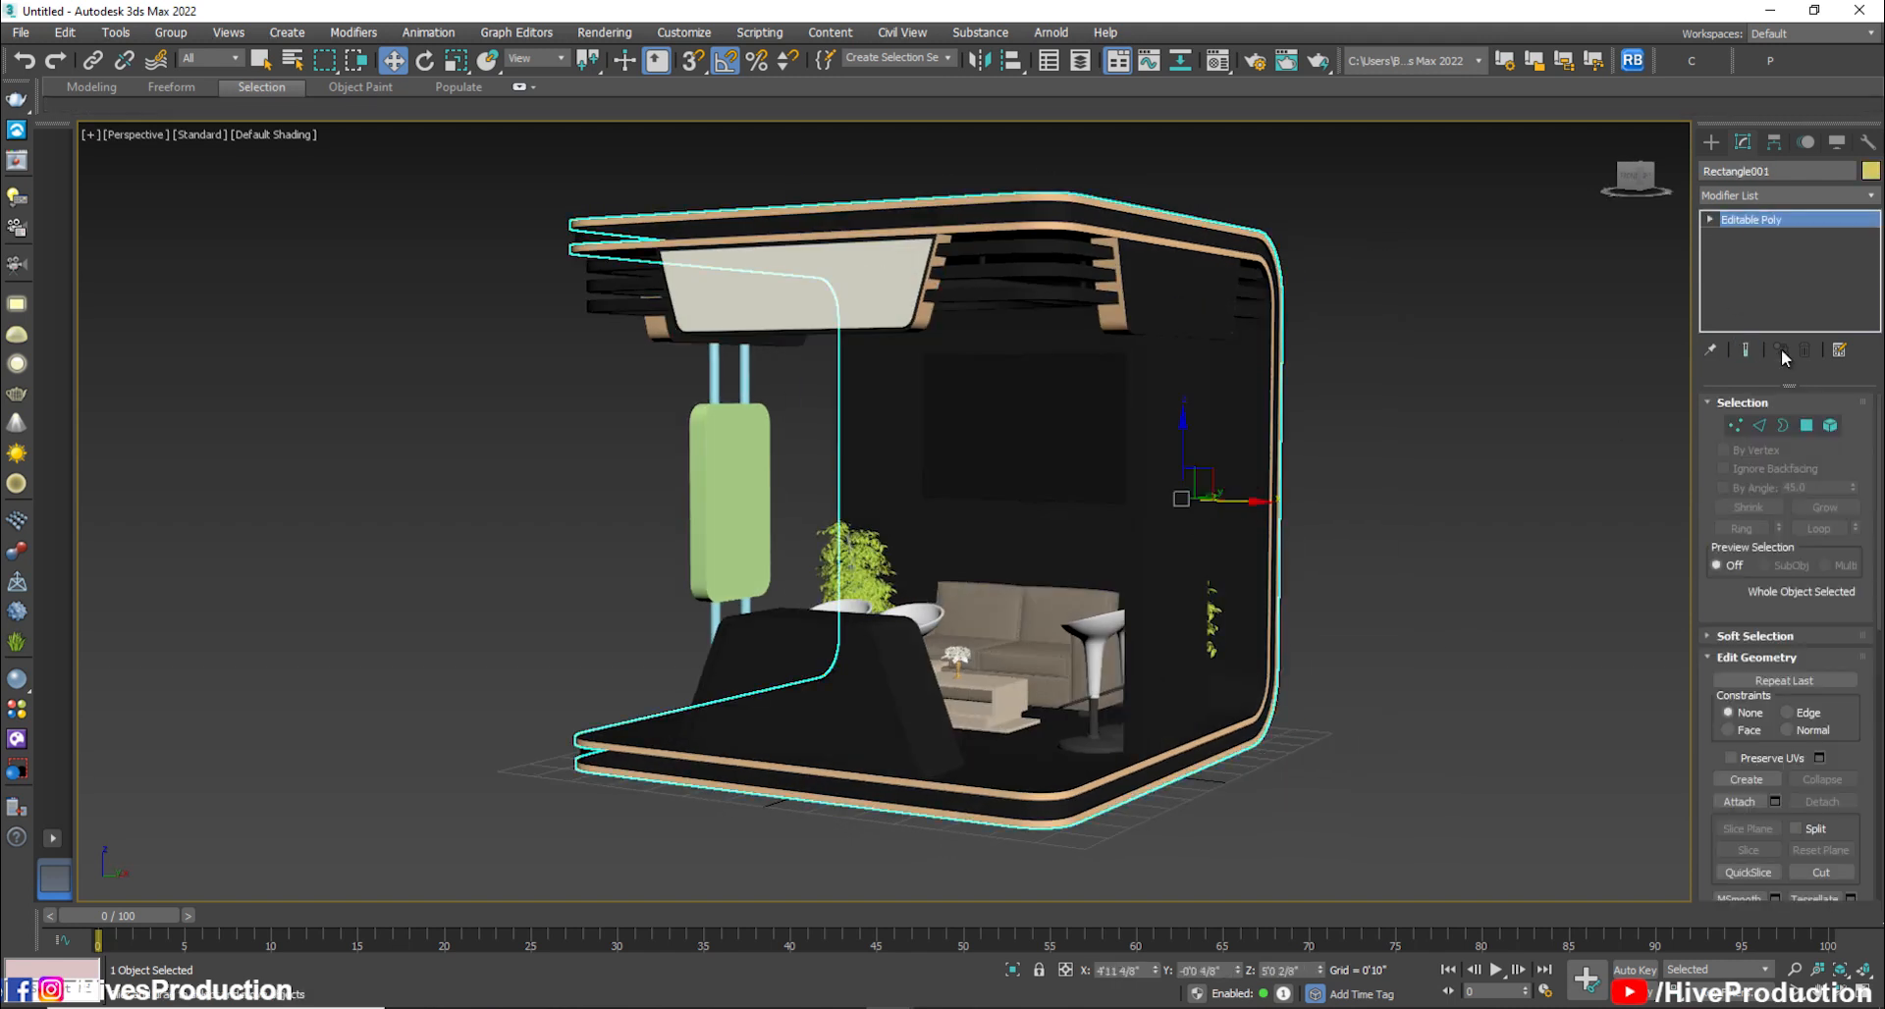
key("4")
left_click(1224, 479)
middle_click_drag(1224, 479, 1249, 526, "alt")
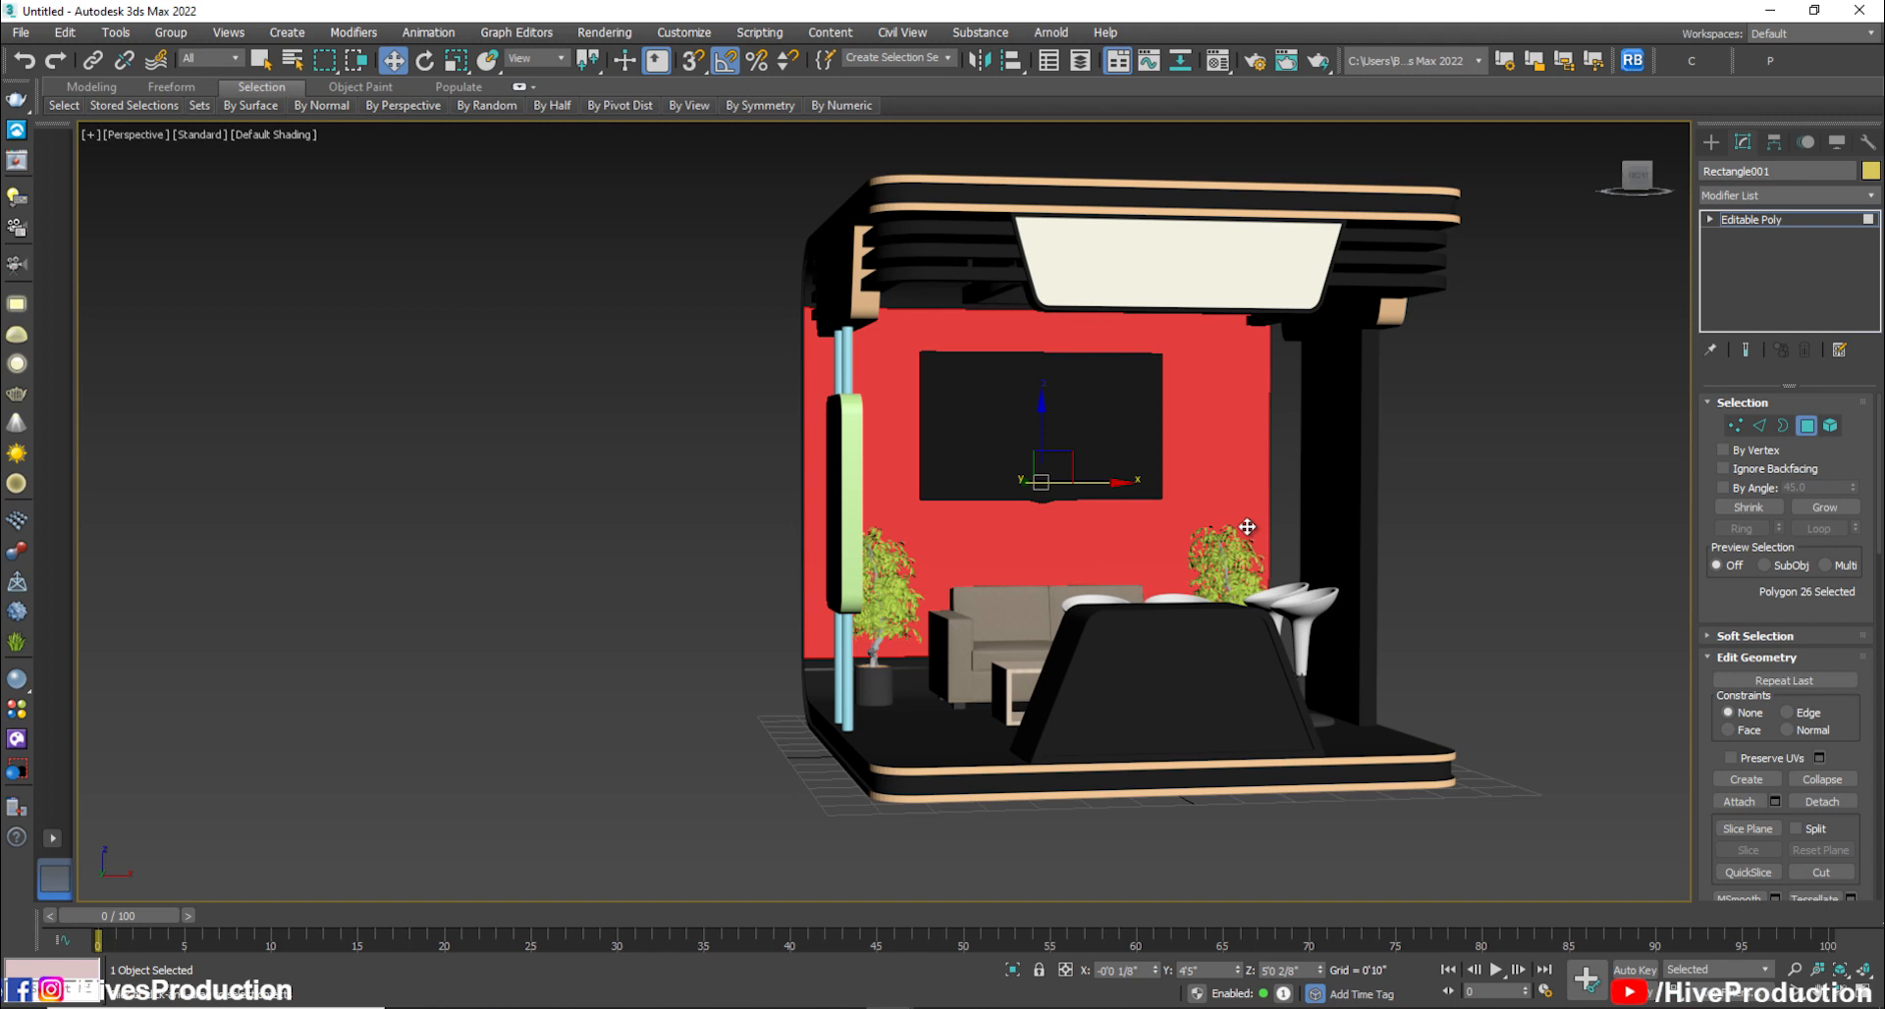
left_click(1813, 433)
left_click(1551, 552)
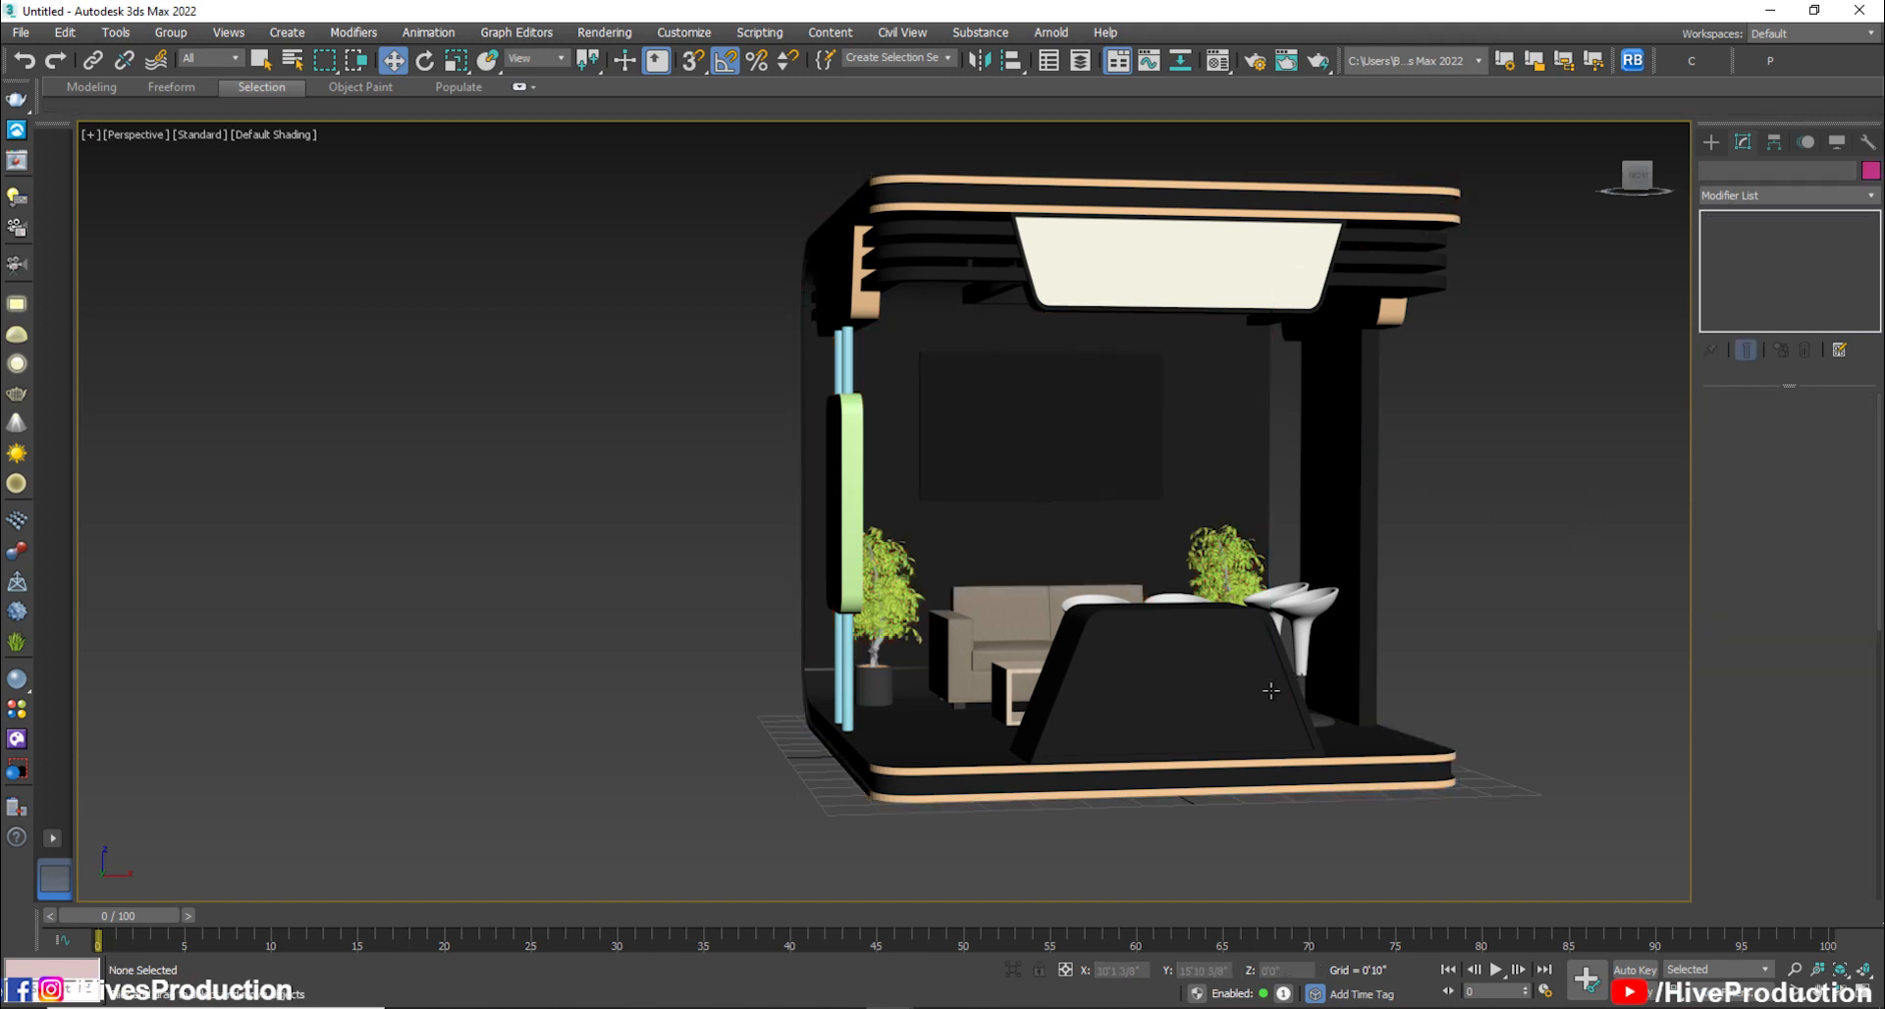
Select the light strip running around the stall frame's edge to identify it
left_click(980, 791)
middle_click_drag(943, 685, 1031, 722, "alt")
left_click(1039, 830)
middle_click_drag(1039, 830, 1059, 840, "alt")
Create a VRayLight of type Mesh and place it in the Front view inside the stall
left_click(1712, 143)
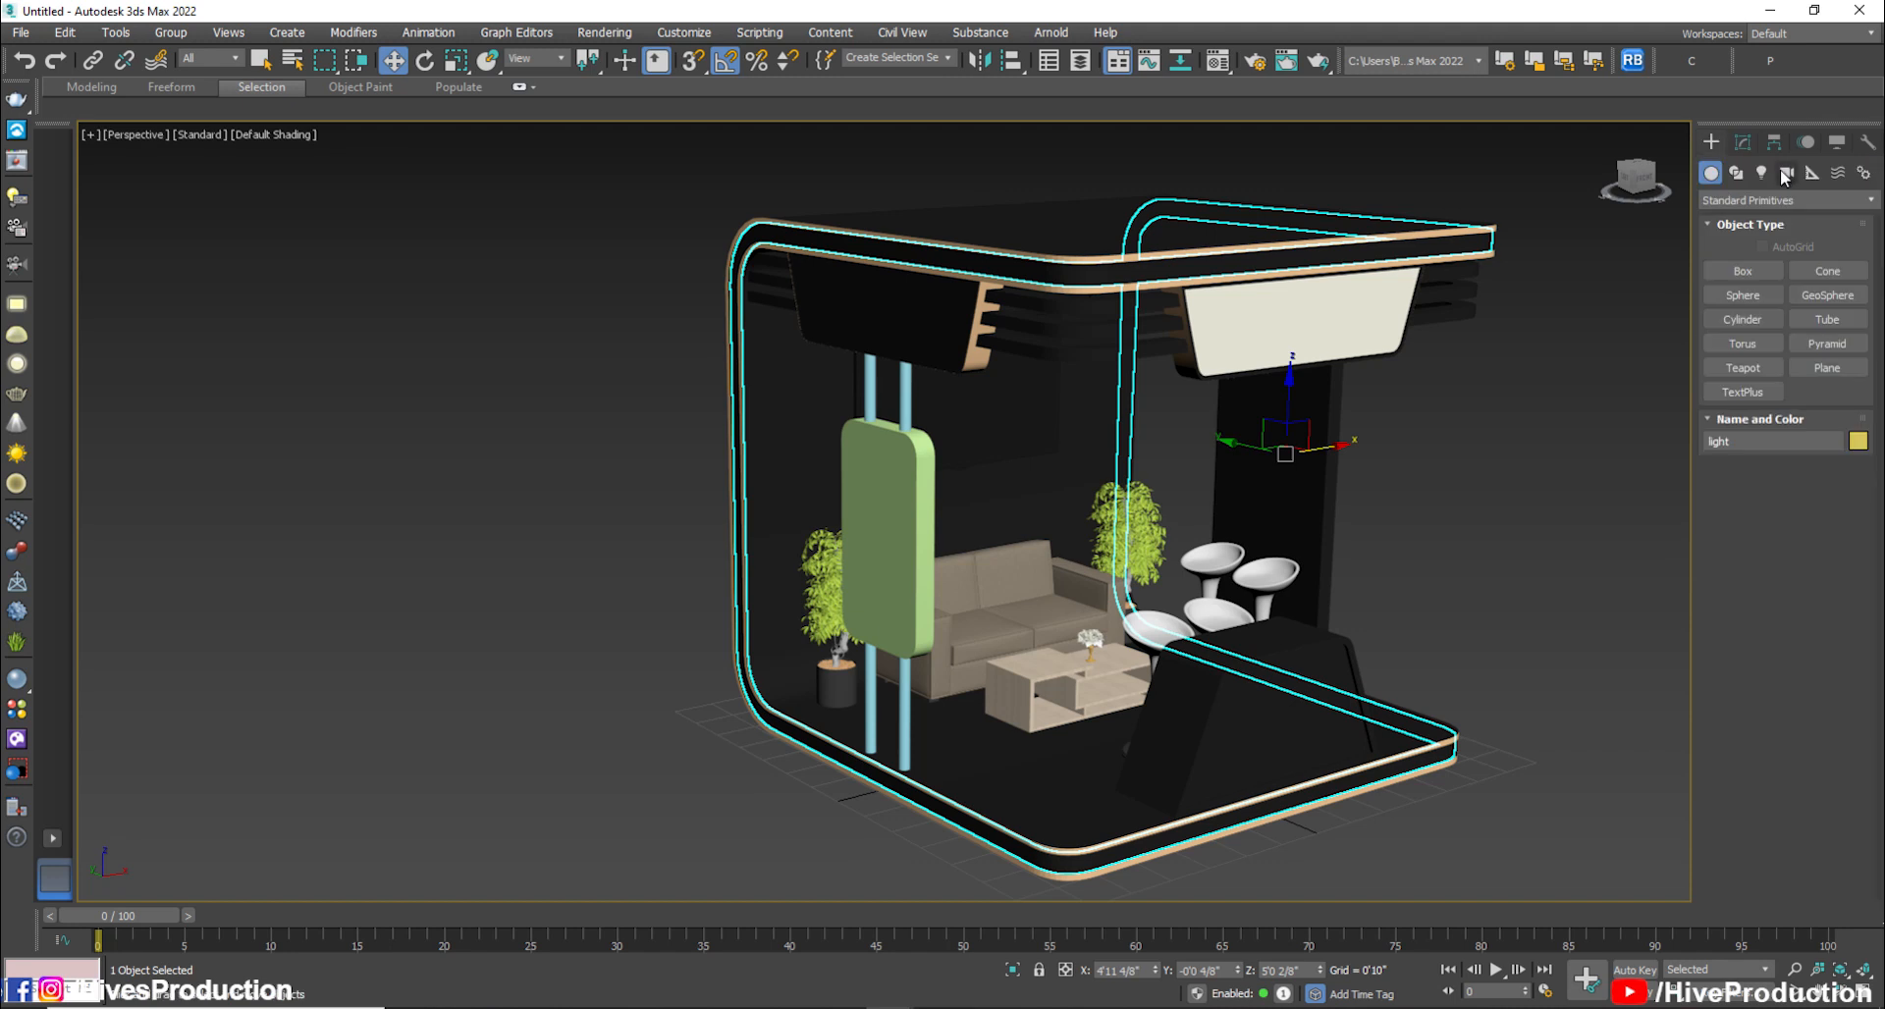
left_click(1761, 173)
left_click(1724, 201)
left_click(1726, 253)
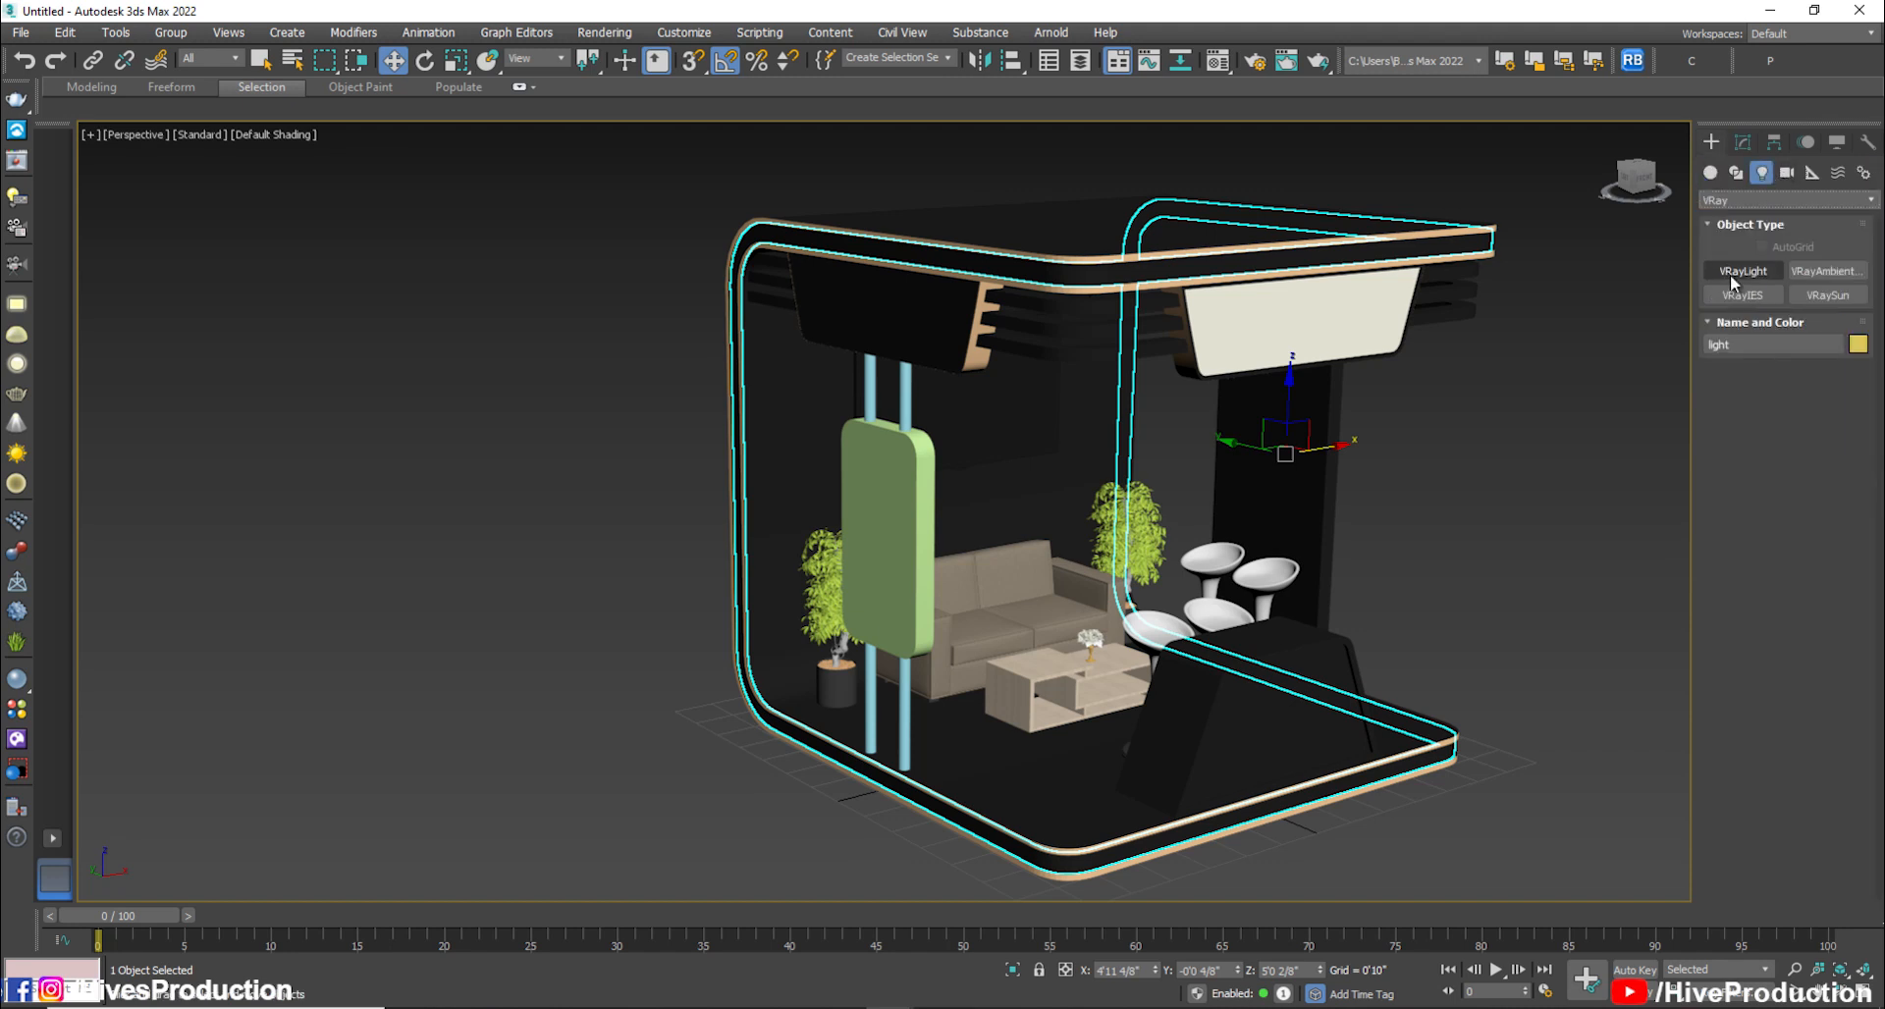
left_click(1730, 273)
key("alt+w")
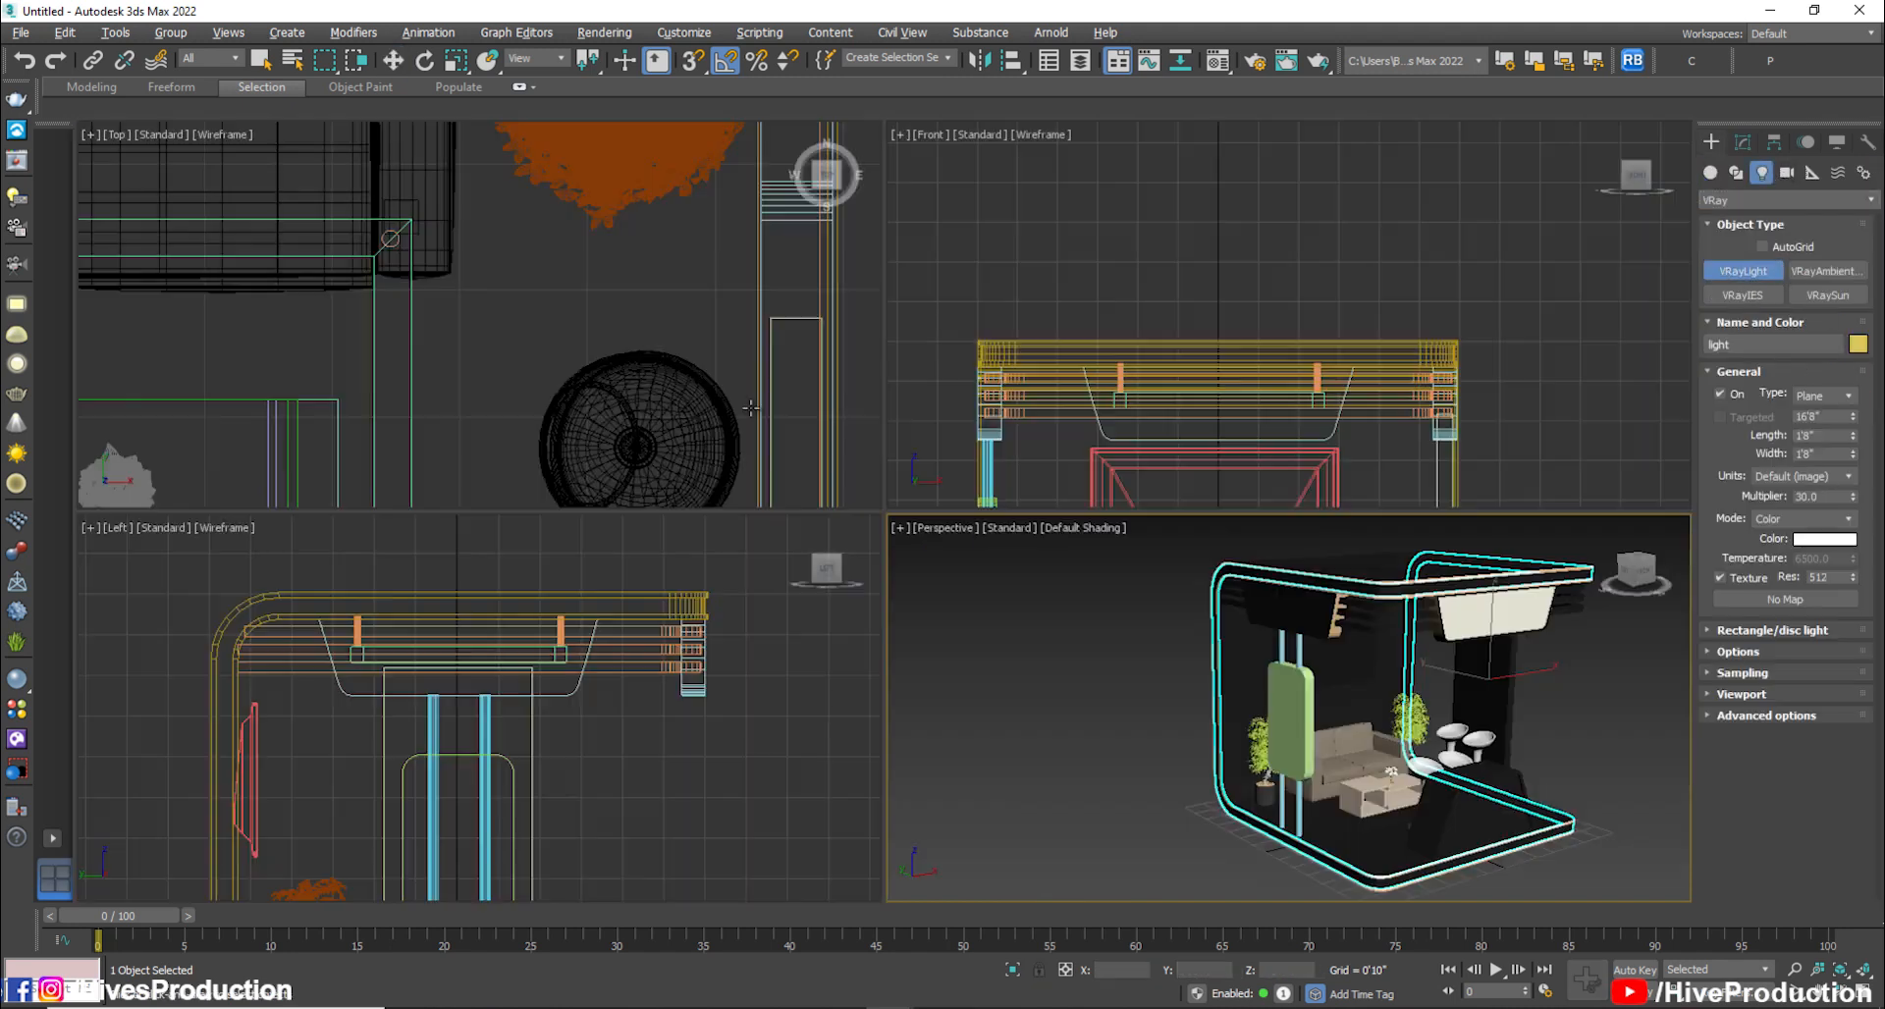
left_click(1808, 401)
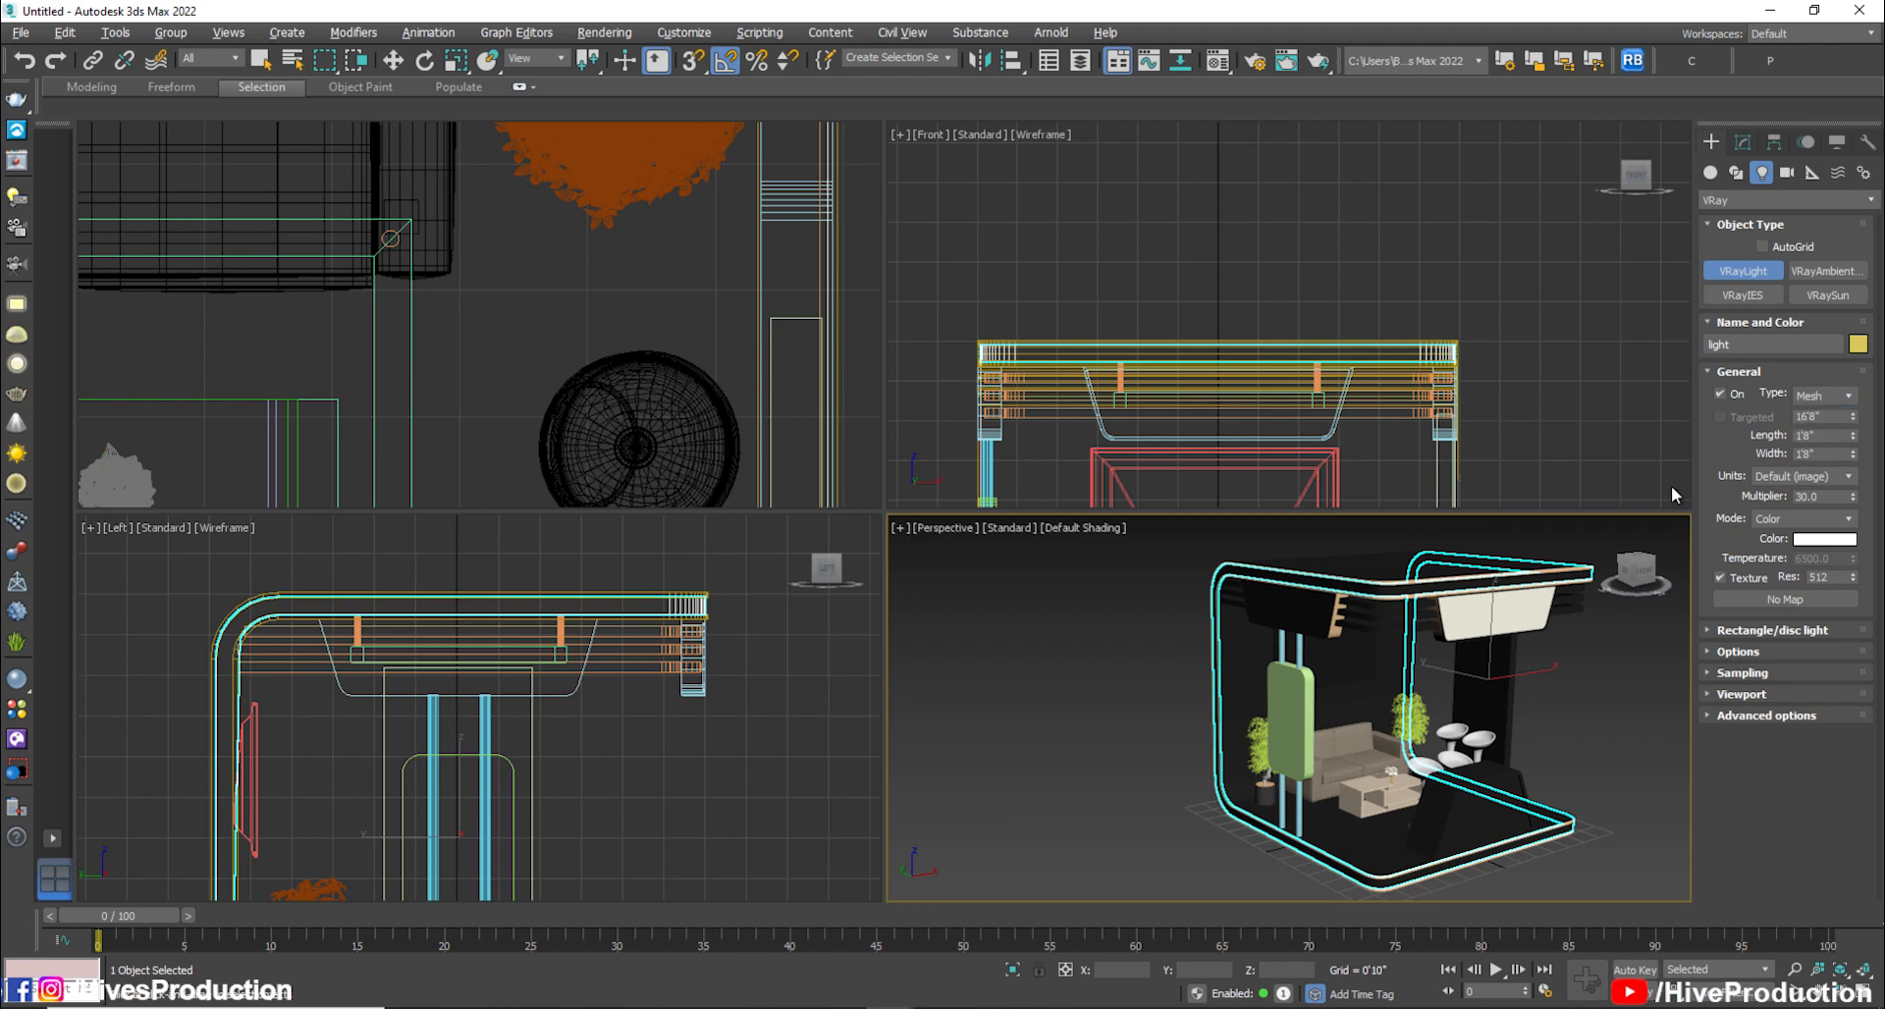
scroll(1178, 300, "down", 5)
left_click(1127, 408)
right_click(1694, 610)
left_click(1730, 663)
right_click(1651, 736)
Pick the light strip around the stall frame as the mesh for the new VRayLight
left_click(1743, 143)
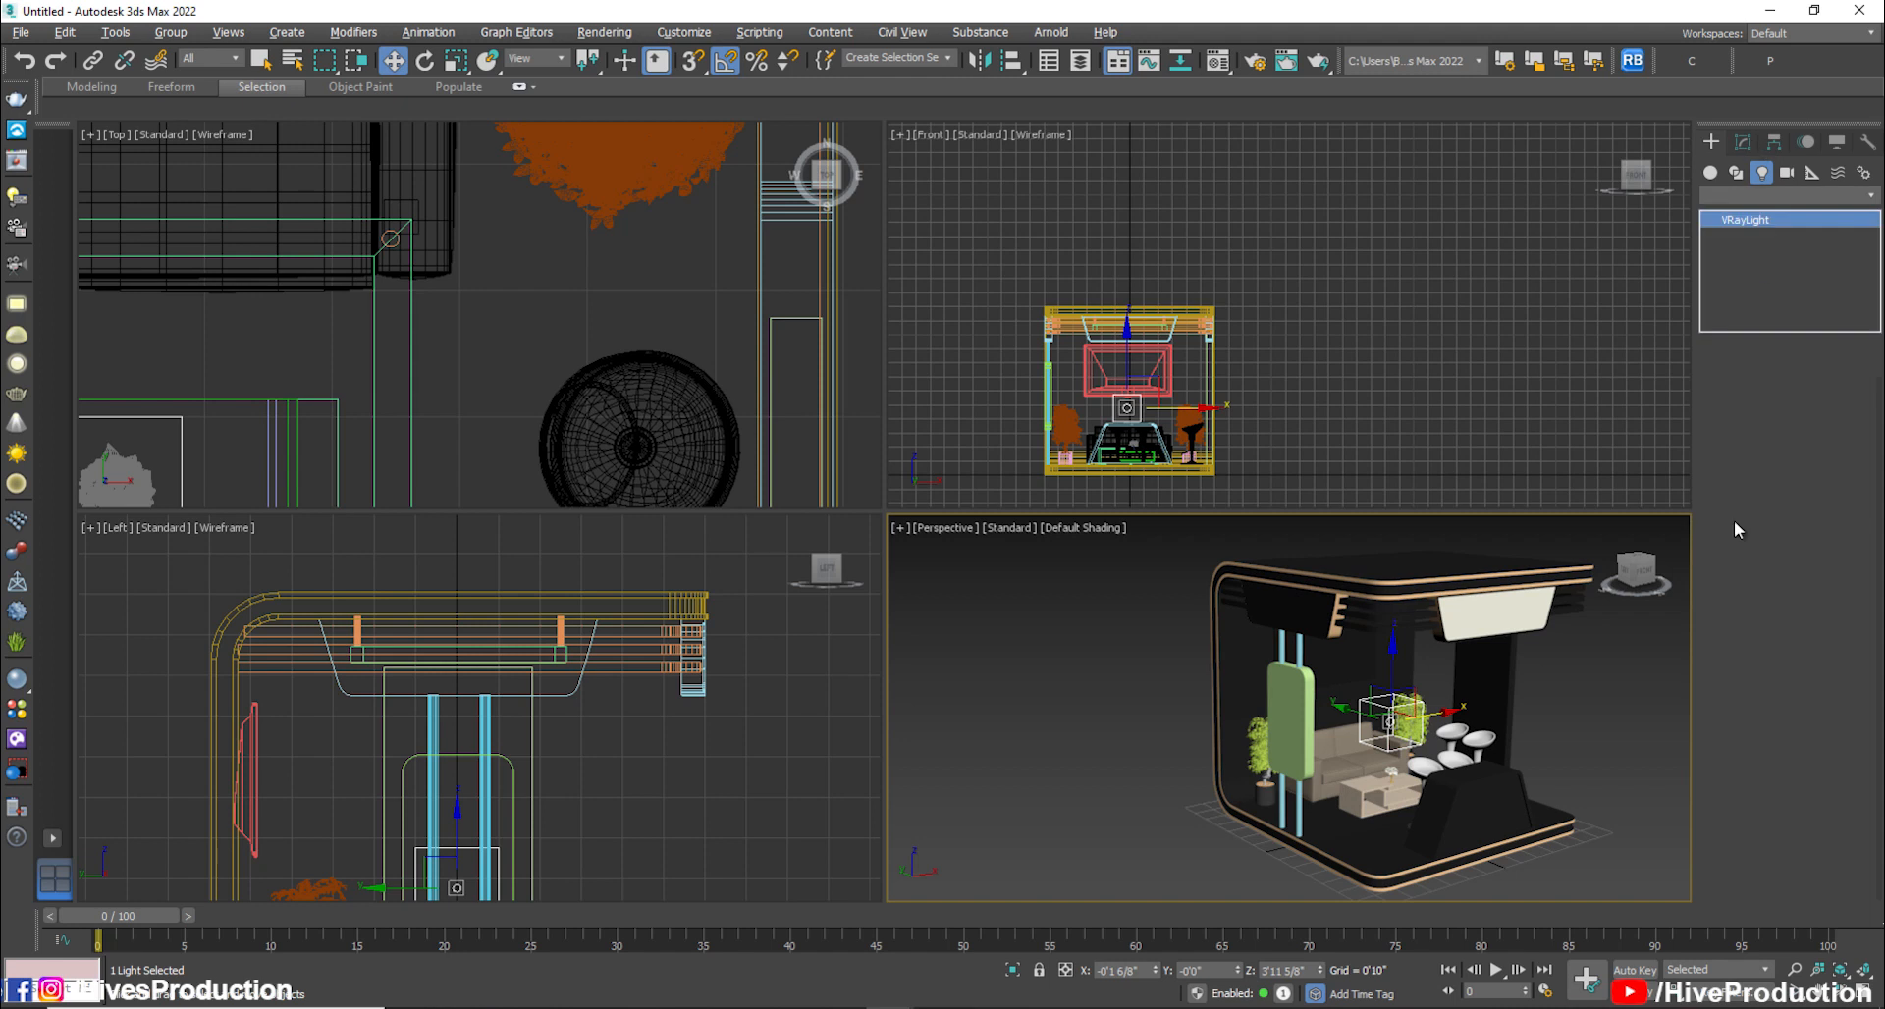
left_click(1764, 663)
left_click(1785, 703)
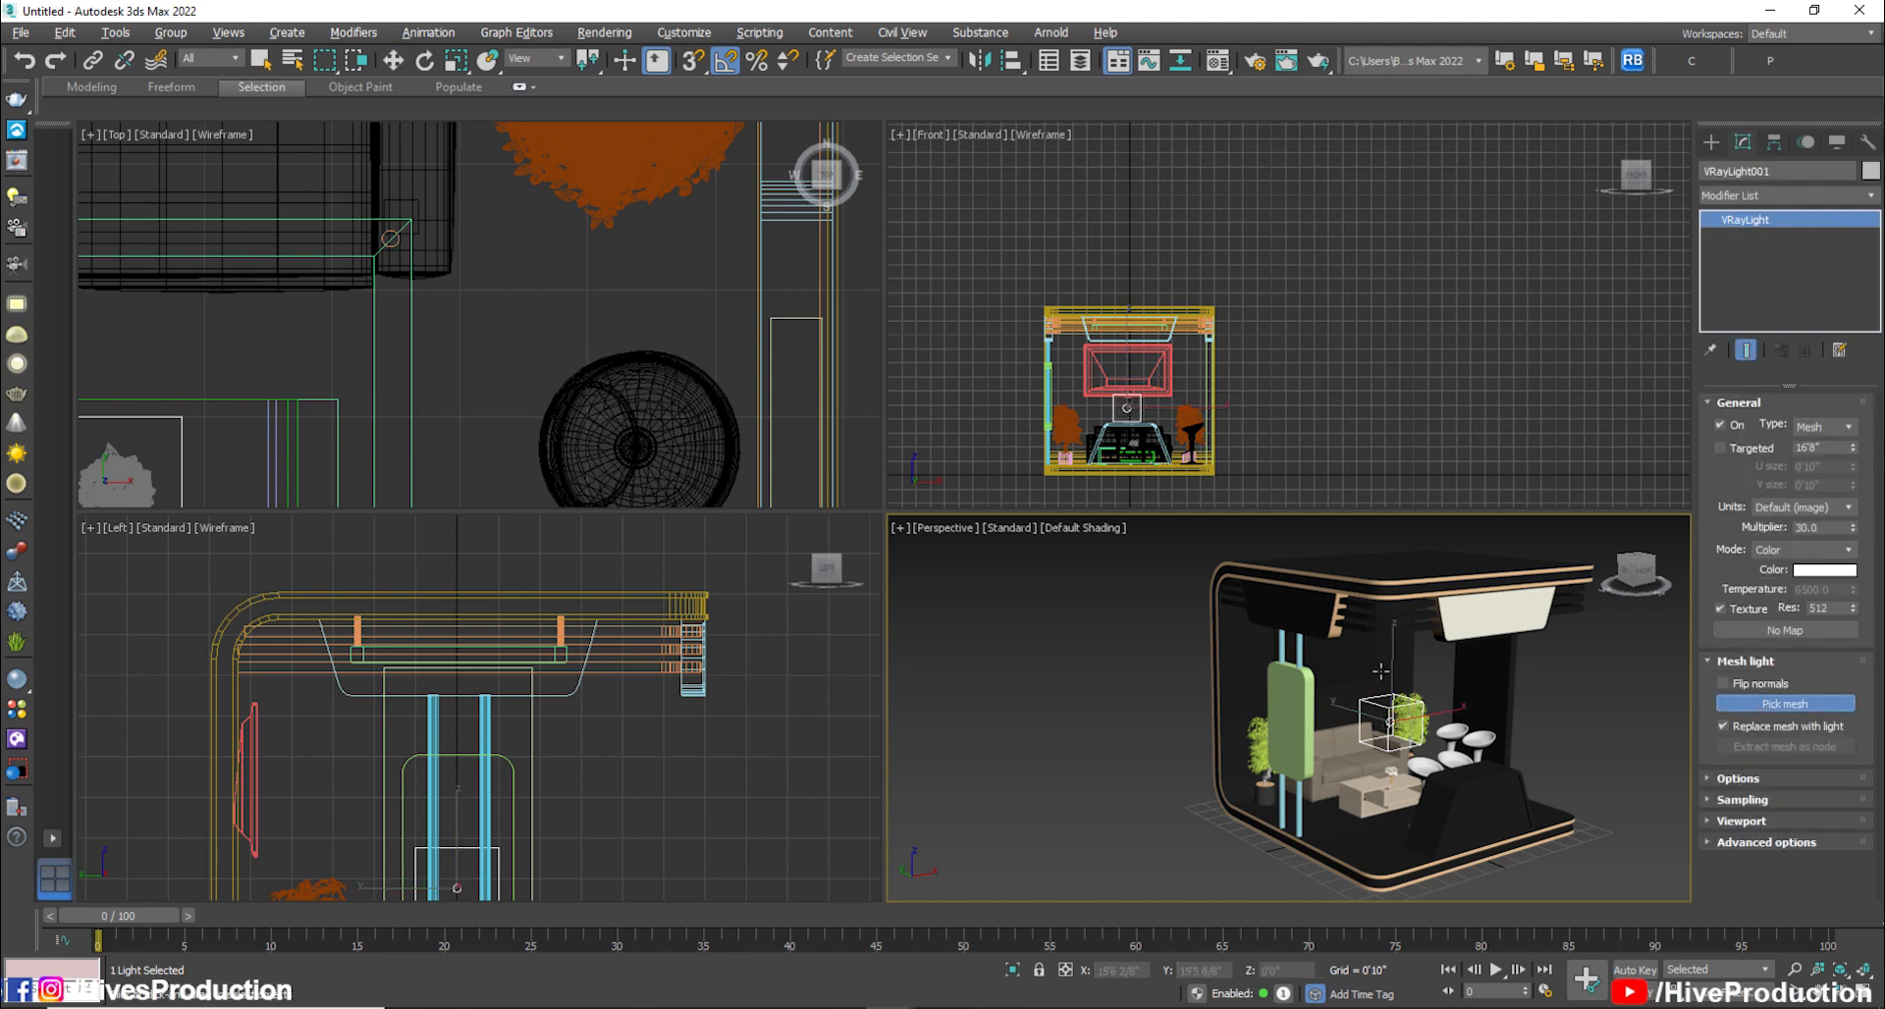
left_click(1382, 610)
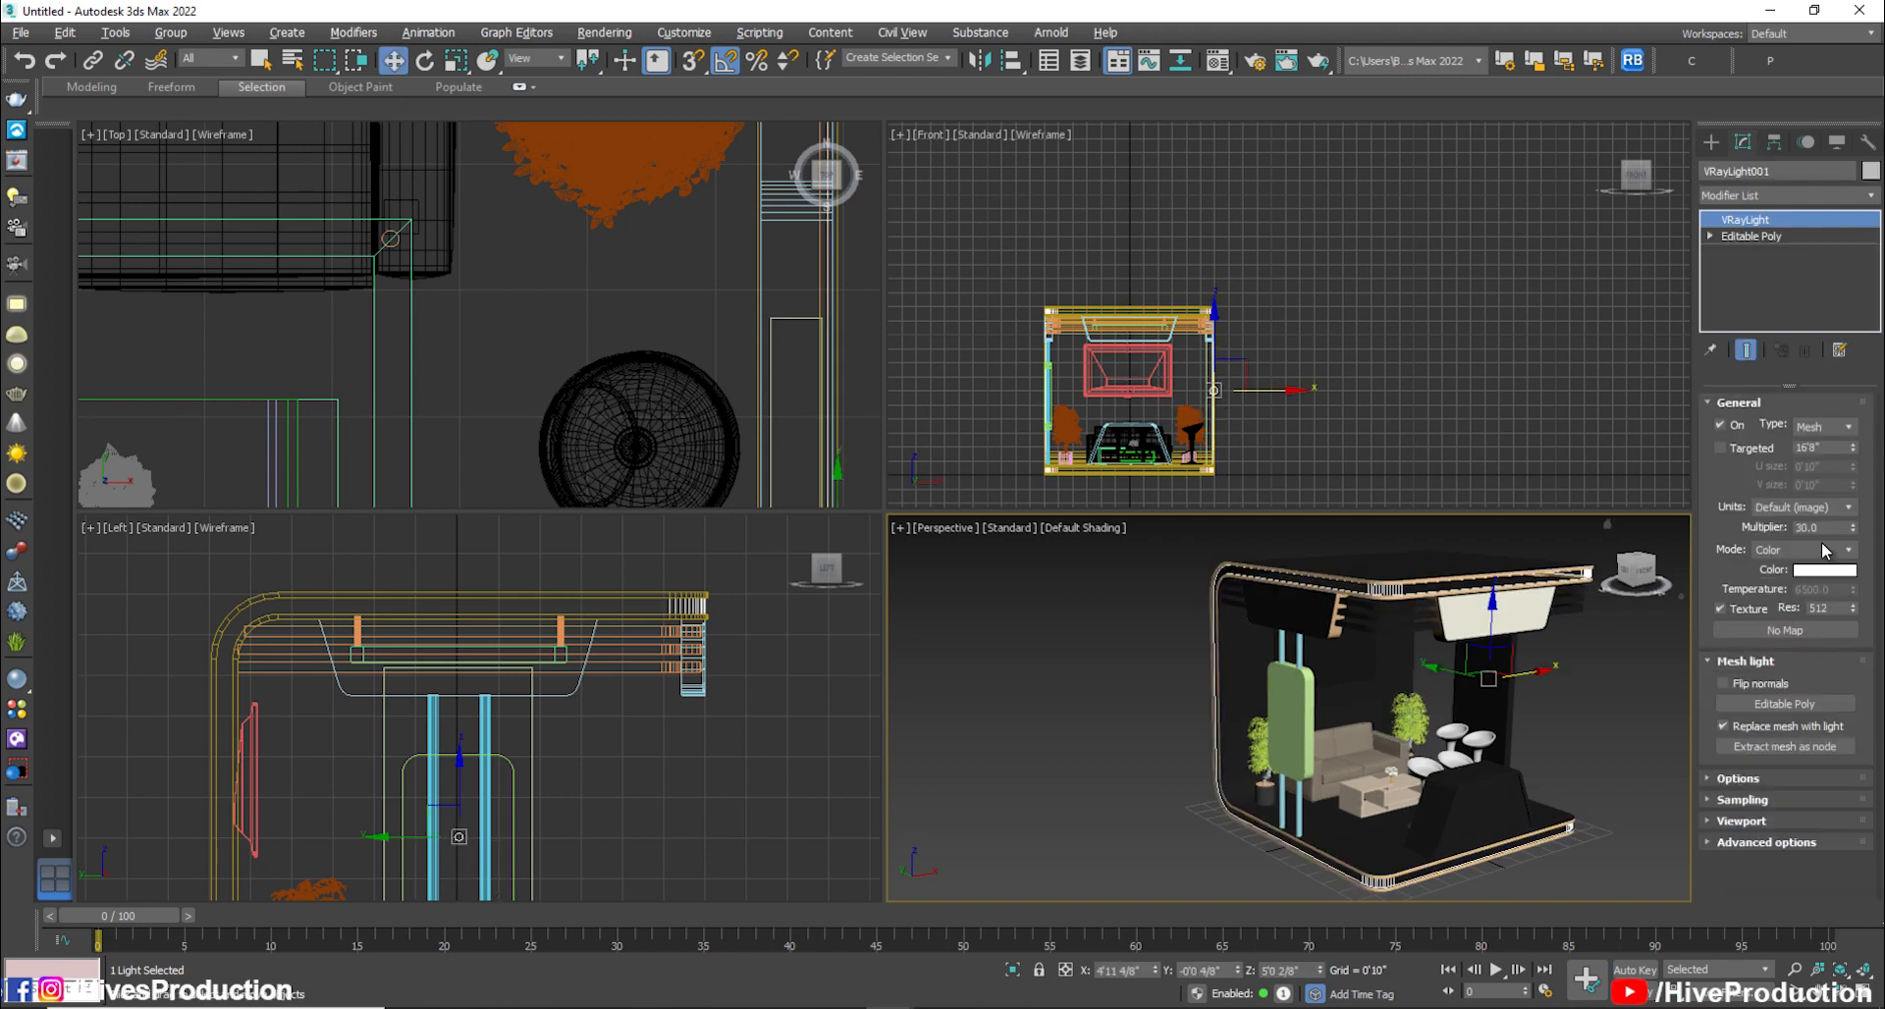
left_click(1570, 749)
Select the two poles holding the green sign and assign them a new VRayMtl from an unused material slot
middle_click_drag(1472, 752, 1428, 738, "alt")
scroll(1306, 674, "up", 5)
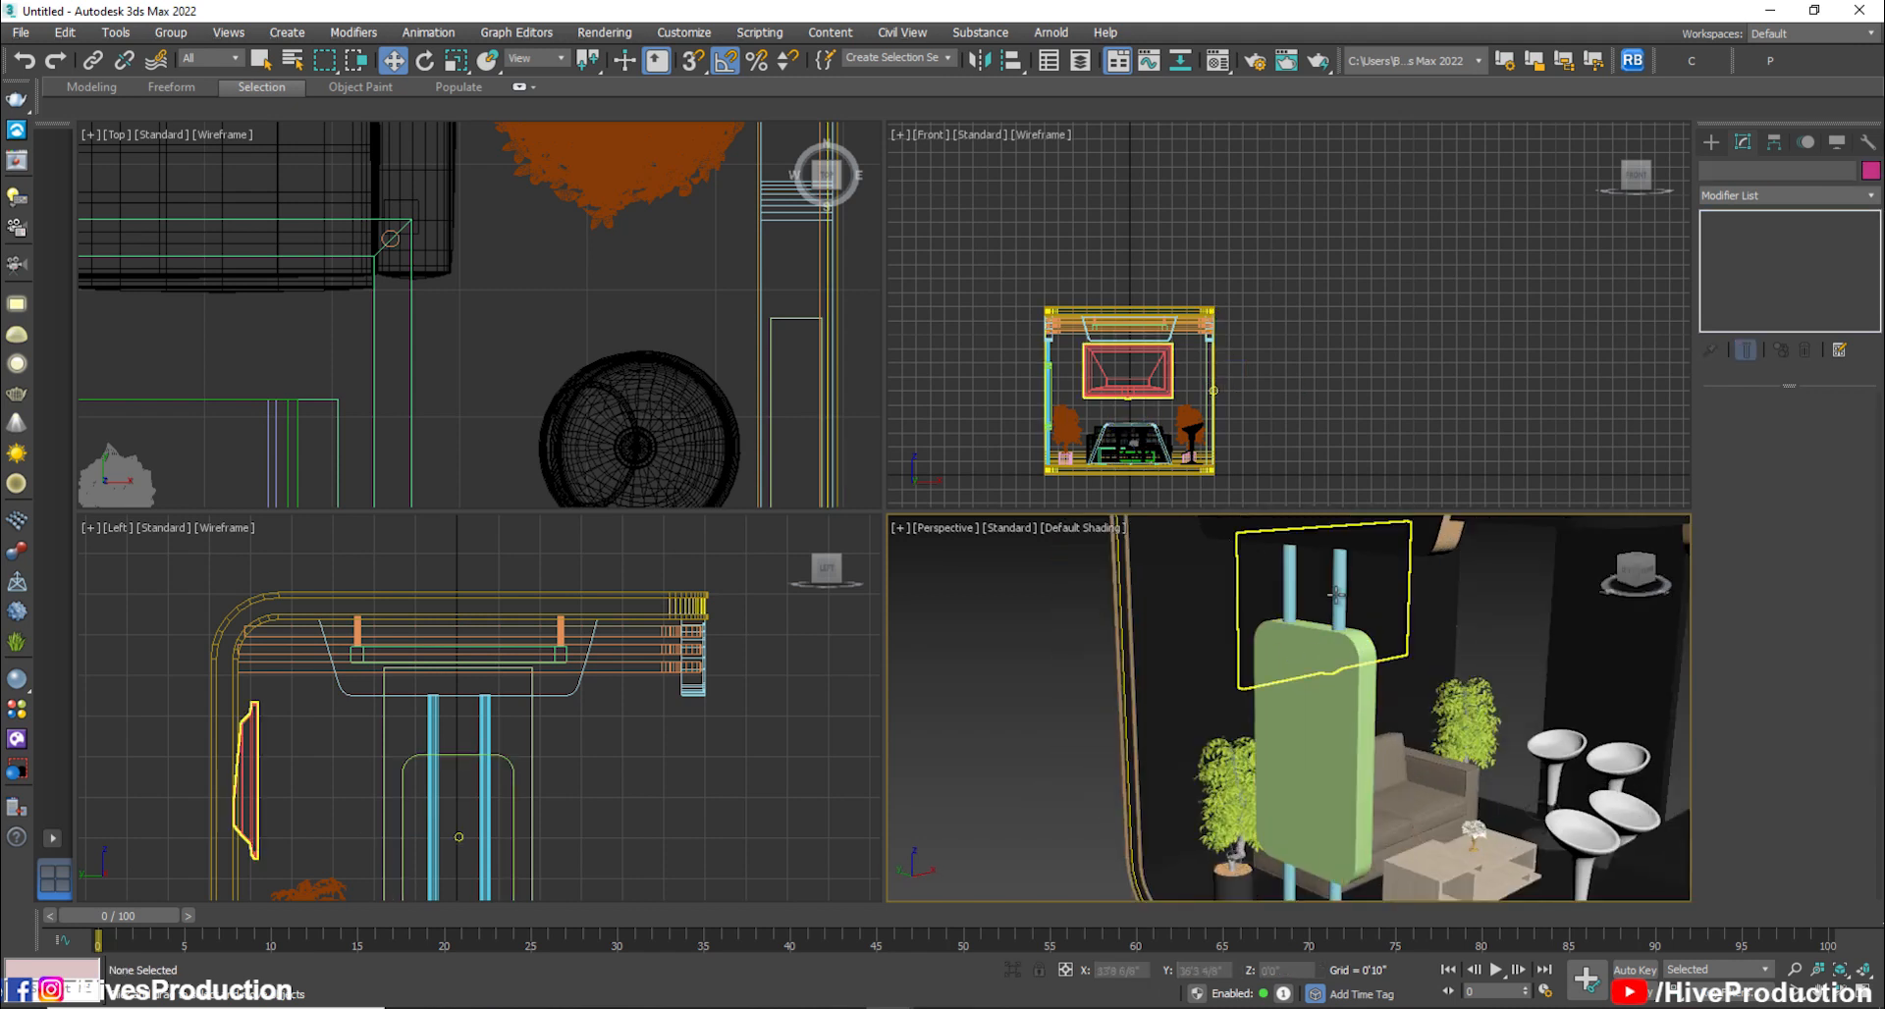
left_click(1290, 587)
left_click(1339, 597, "ctrl")
scroll(1338, 664, "down", 3)
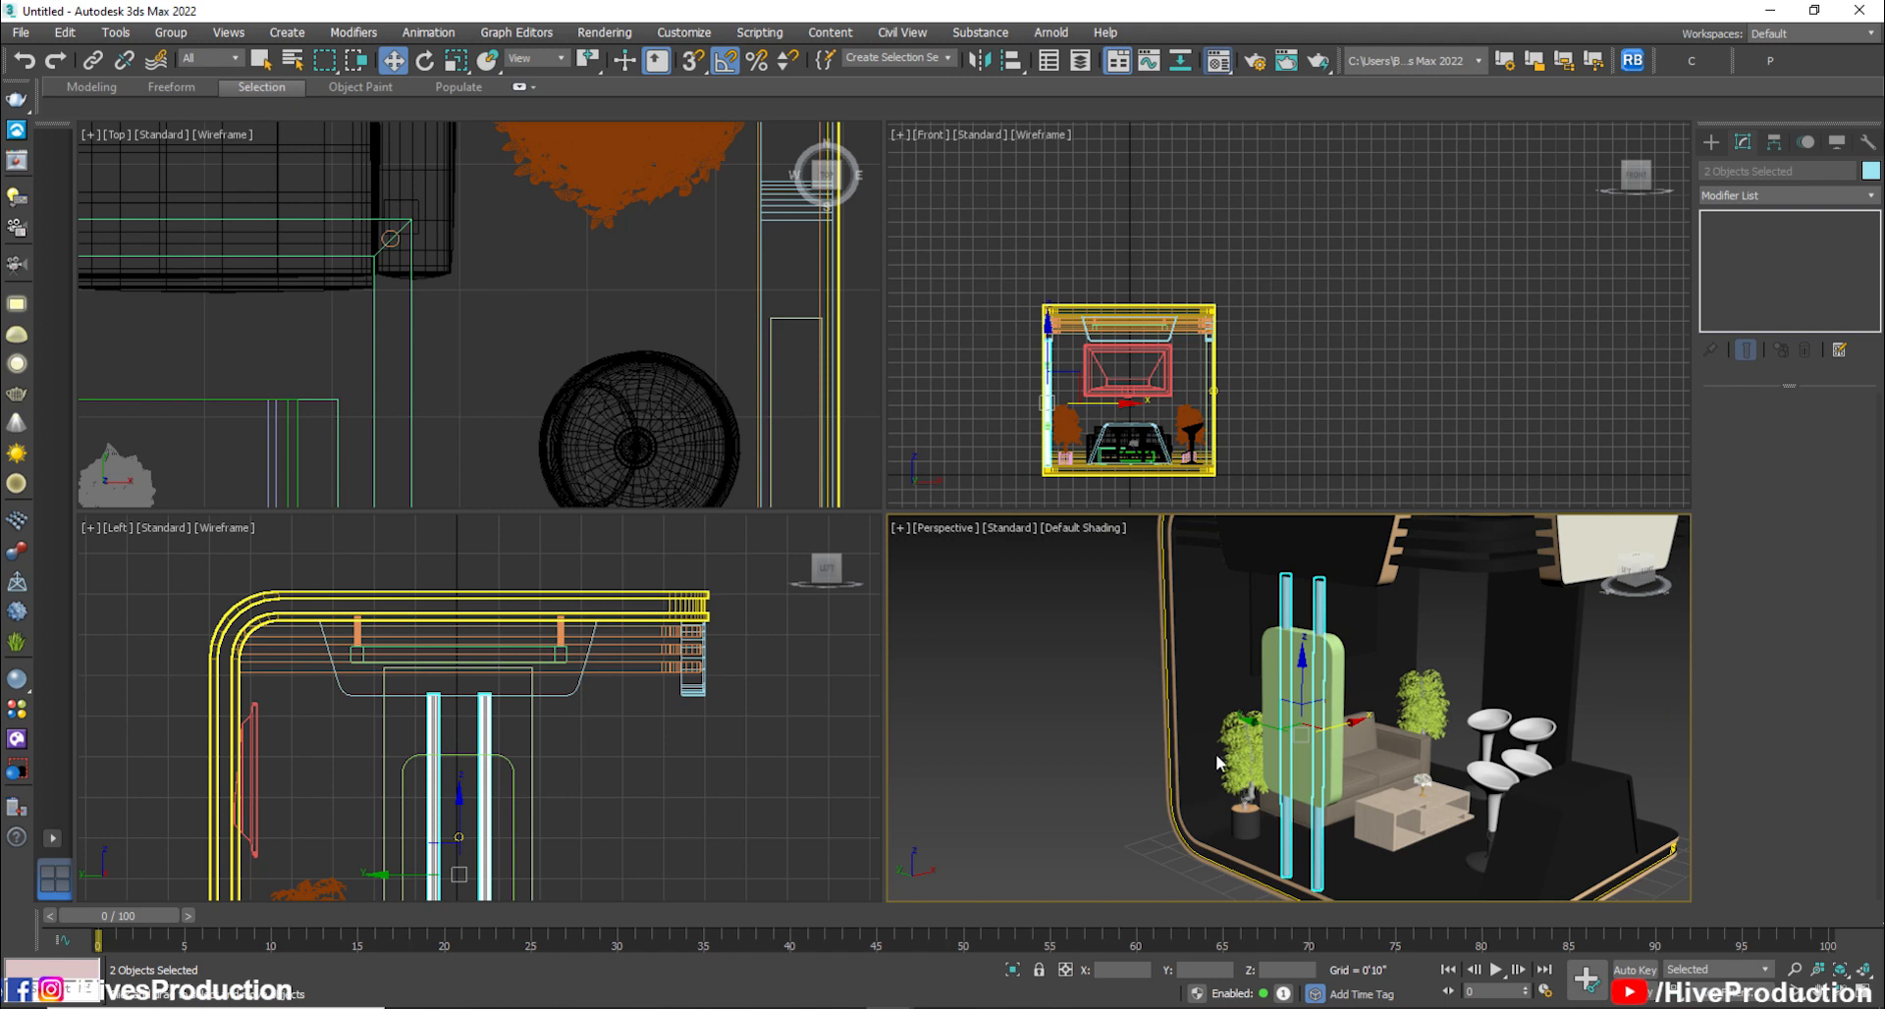
key("m")
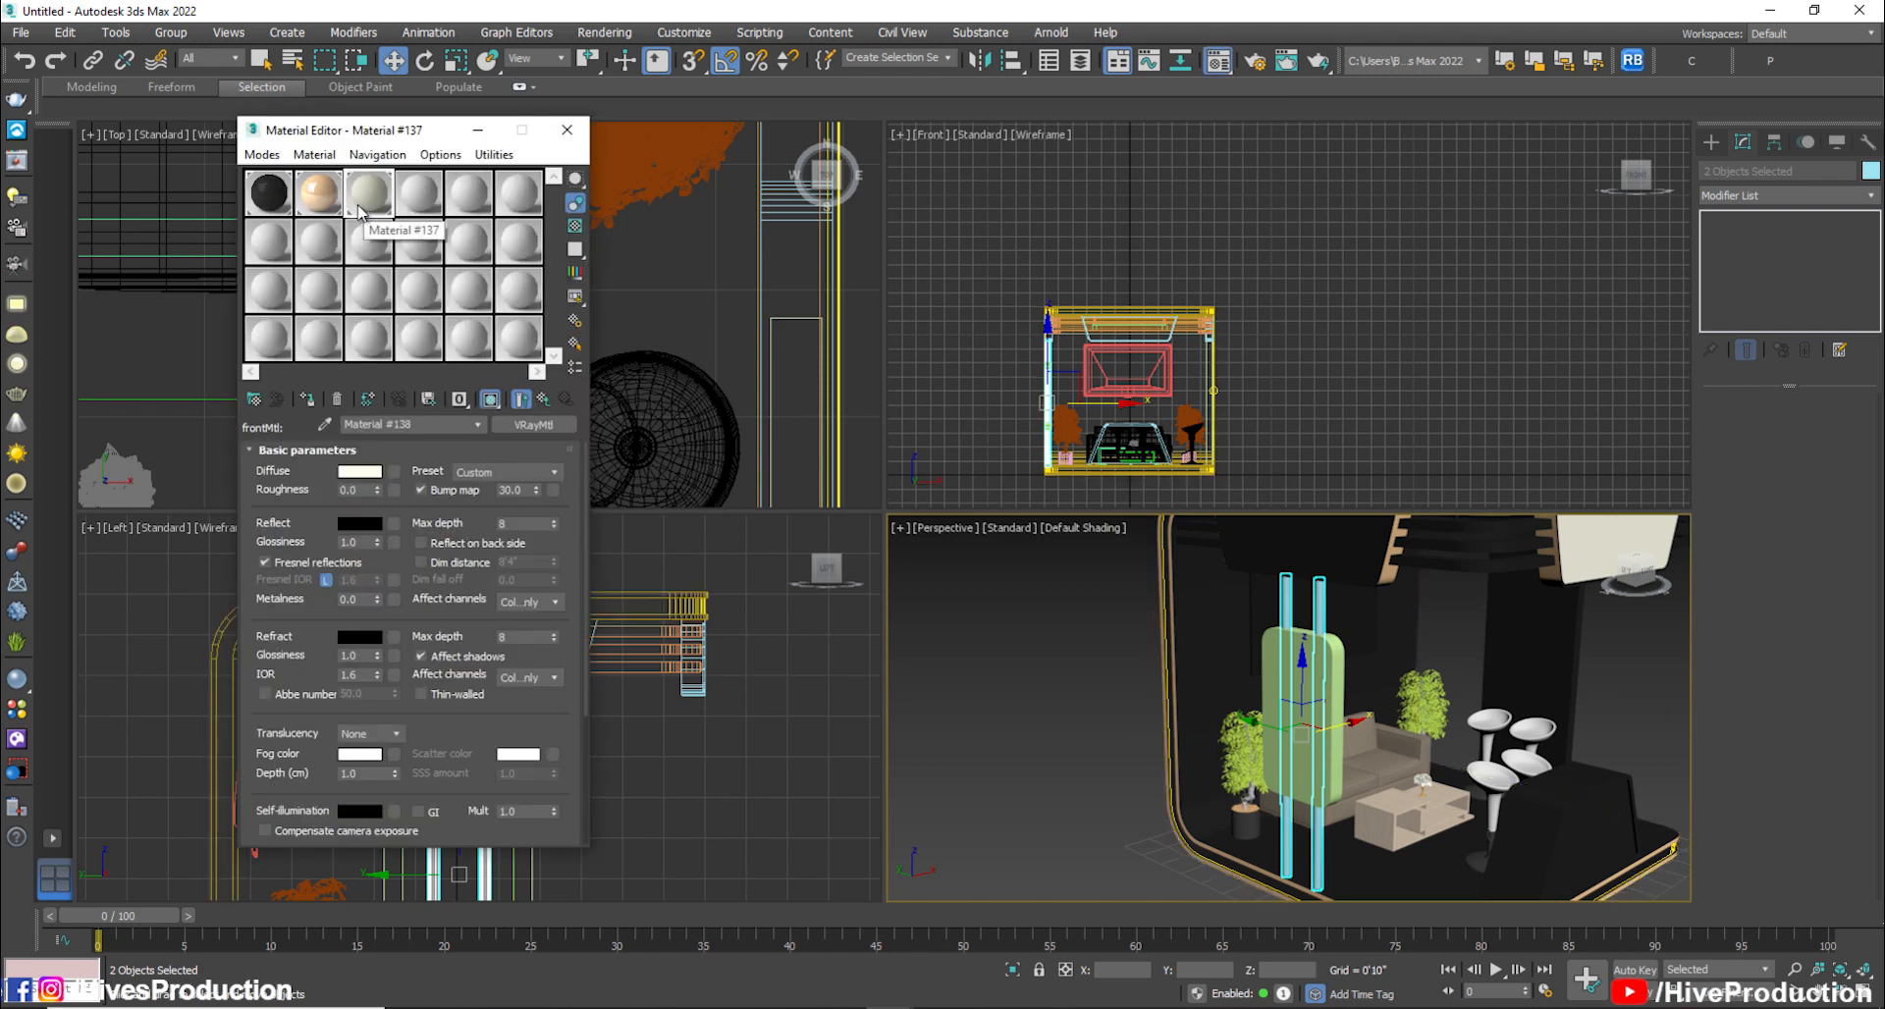
left_click(419, 194)
left_click(533, 424)
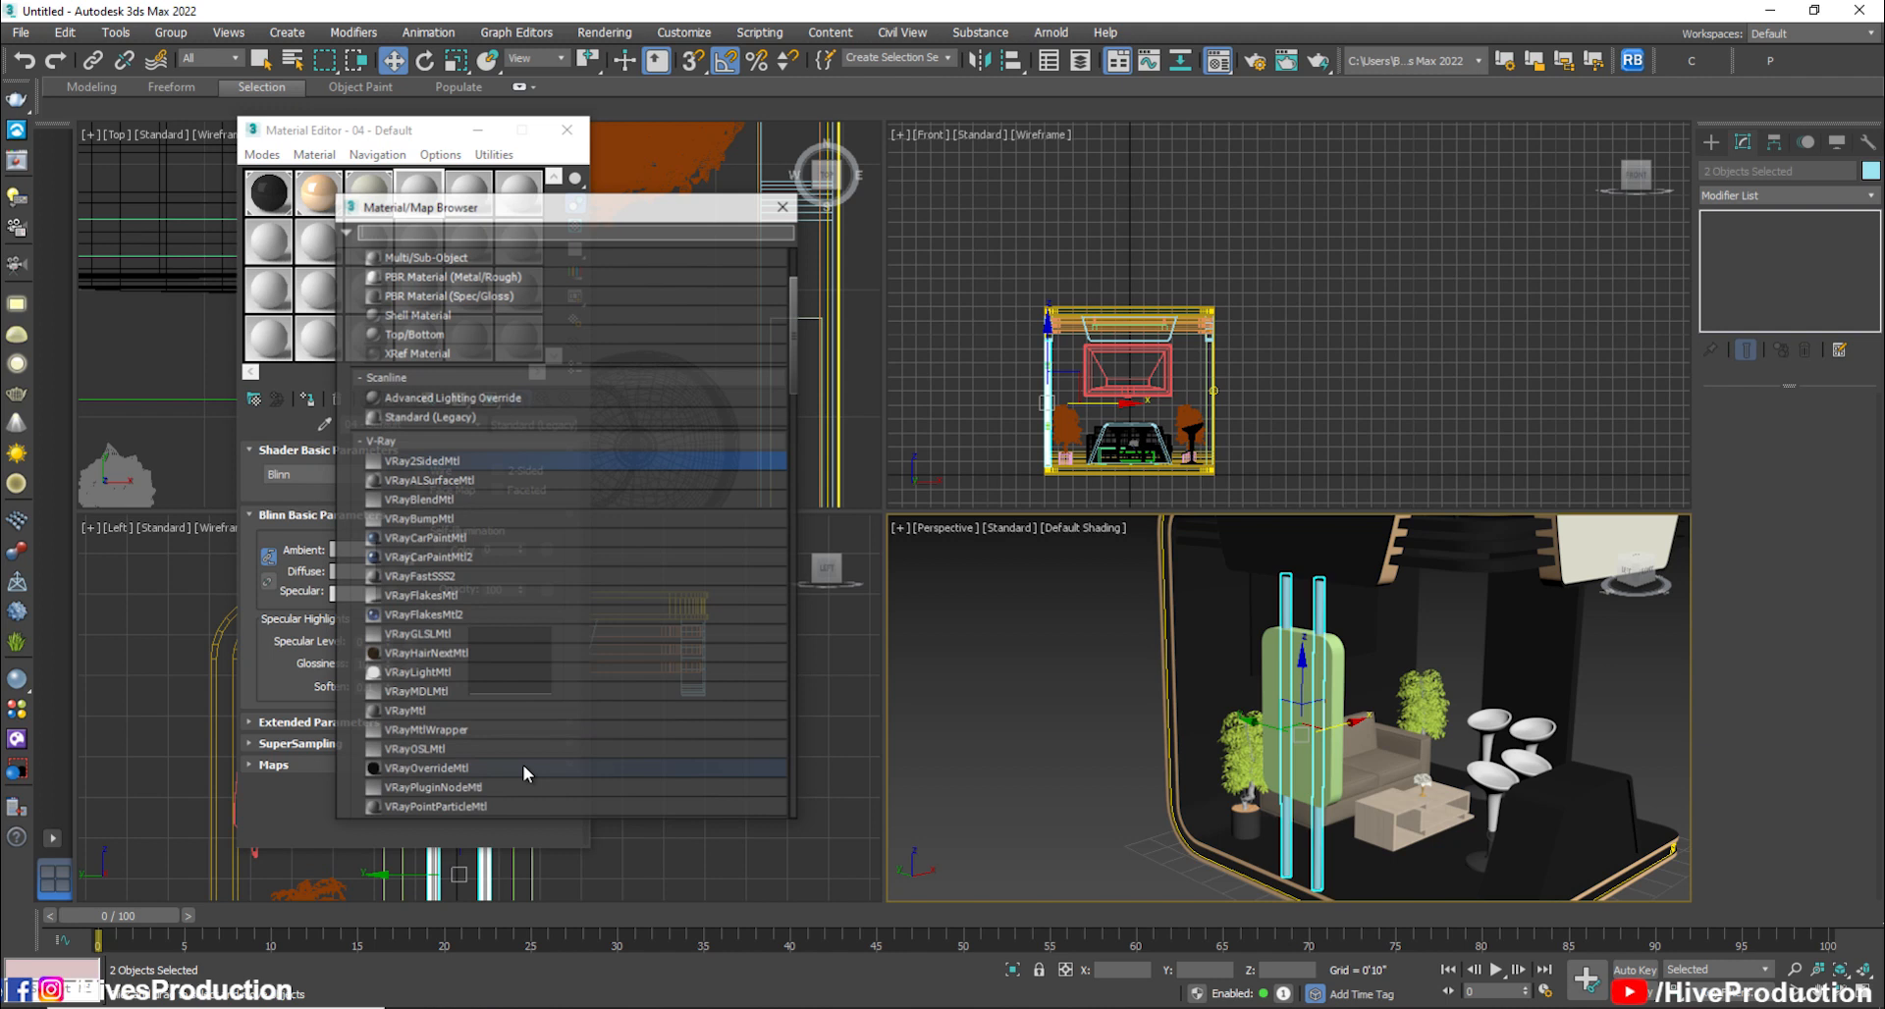
double_click(406, 713)
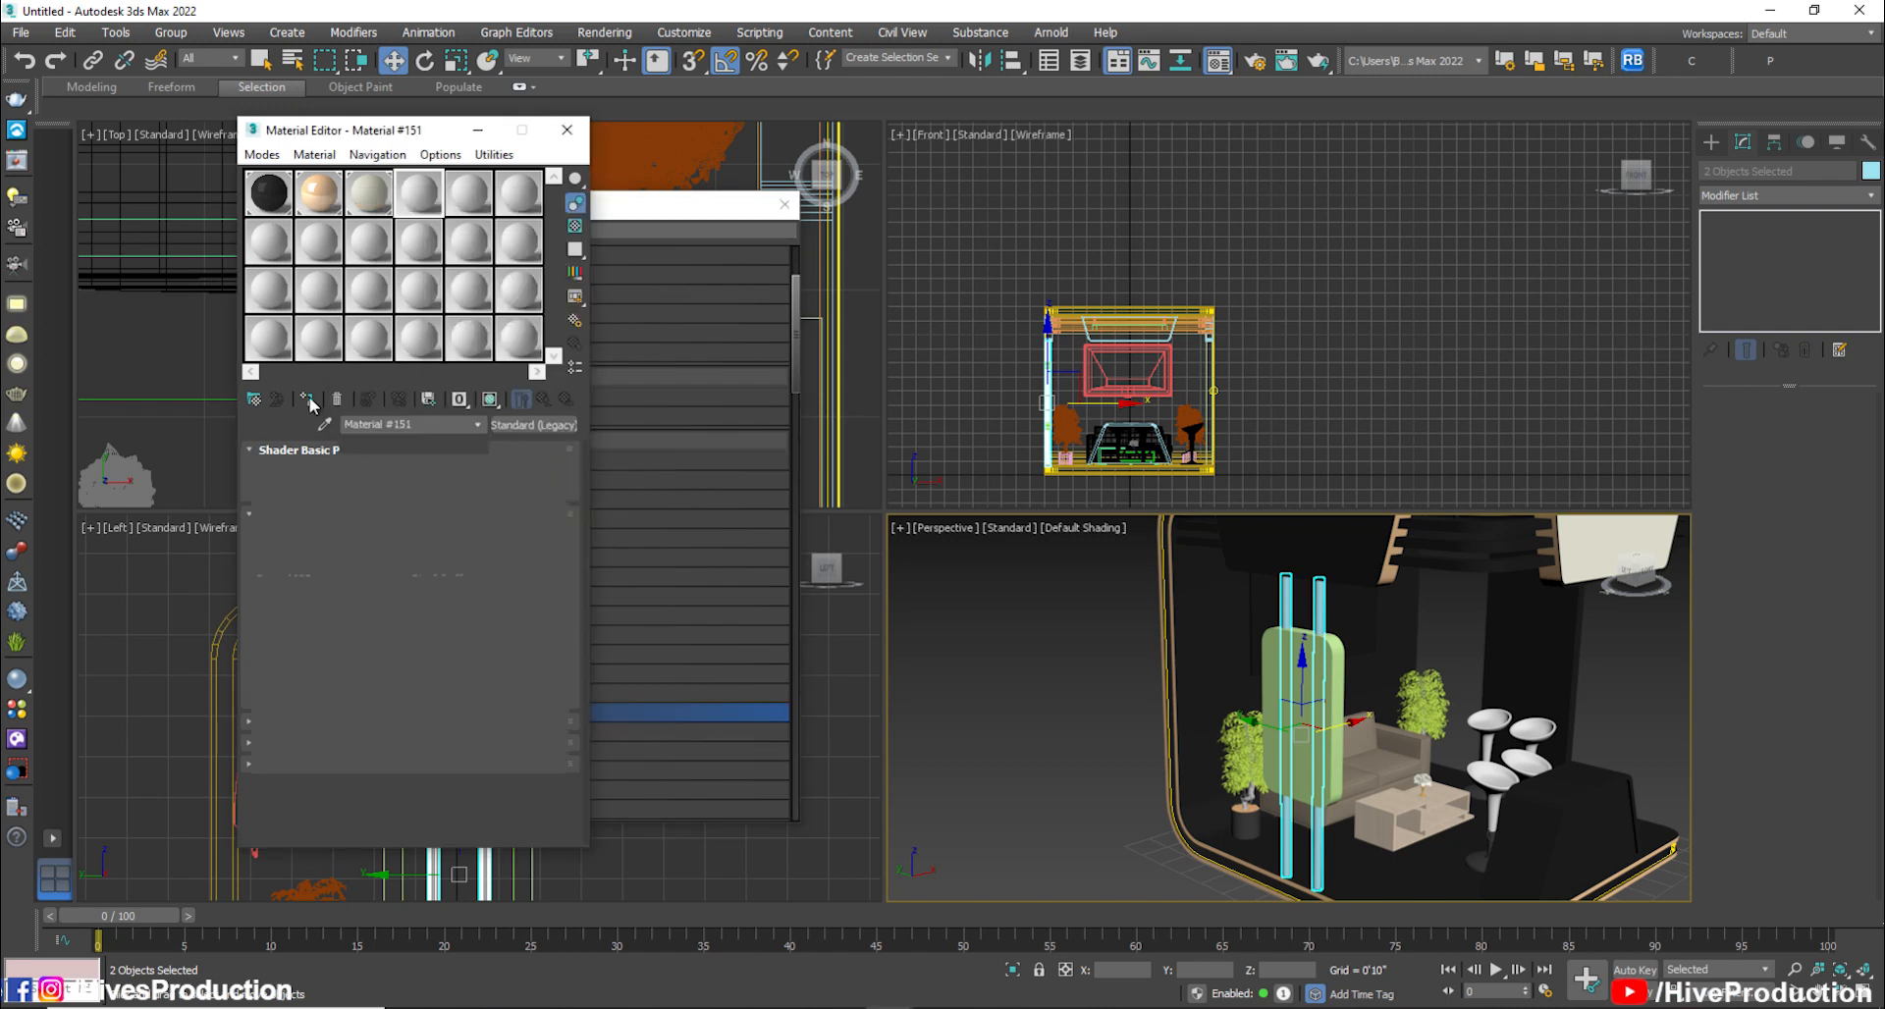
Set the pole material's diffuse to dark grey and reflection to light grey, with Fresnel reflections off
left_click(367, 473)
left_click(574, 139)
left_click(731, 299)
left_click(359, 522)
left_click(573, 116)
left_click(732, 300)
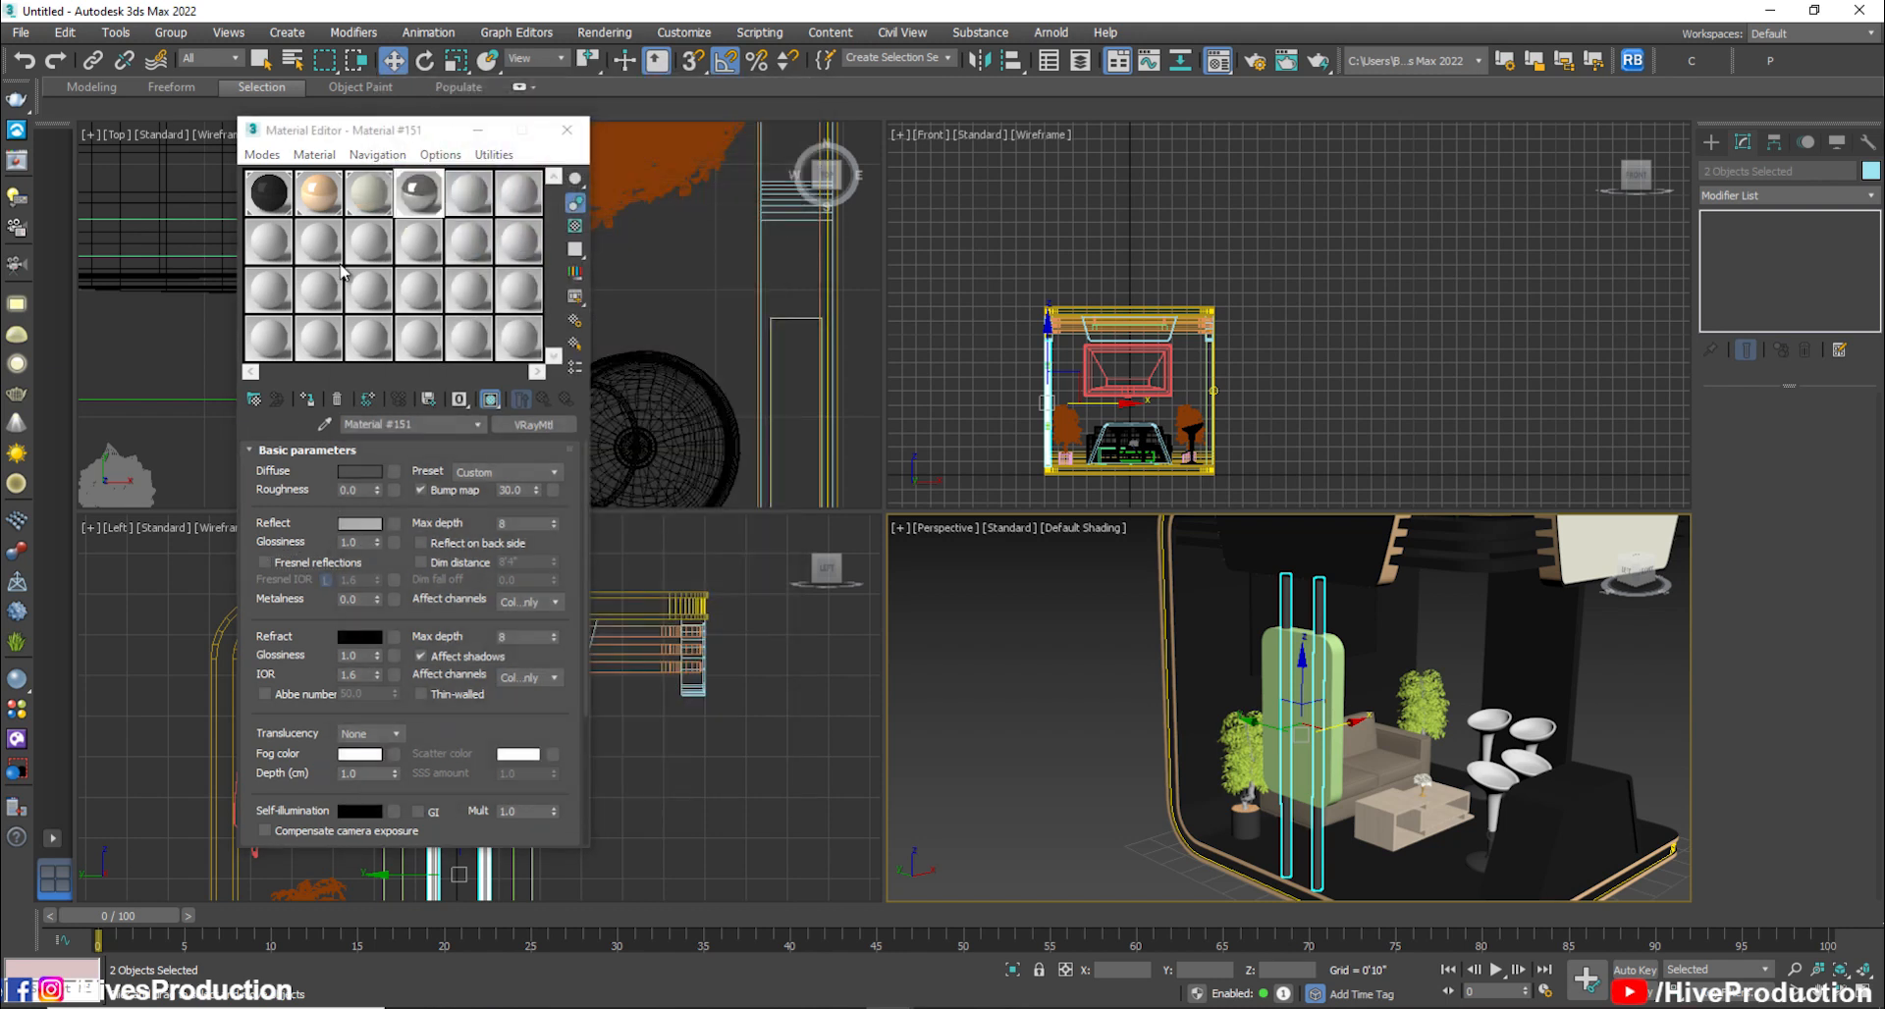
left_click(973, 697)
Clone the wall-mounted TV and rotate the clone 90 degrees about the Z axis
middle_click_drag(1521, 741, 1114, 678, "alt")
left_click(1209, 638)
mouse_move(1258, 615)
left_mouse_down()
mouse_move(1161, 641)
mouse_move(1166, 655)
mouse_move(1259, 617)
mouse_move(1242, 625)
left_mouse_up()
key("ctrl+v")
left_click(953, 596)
key("e")
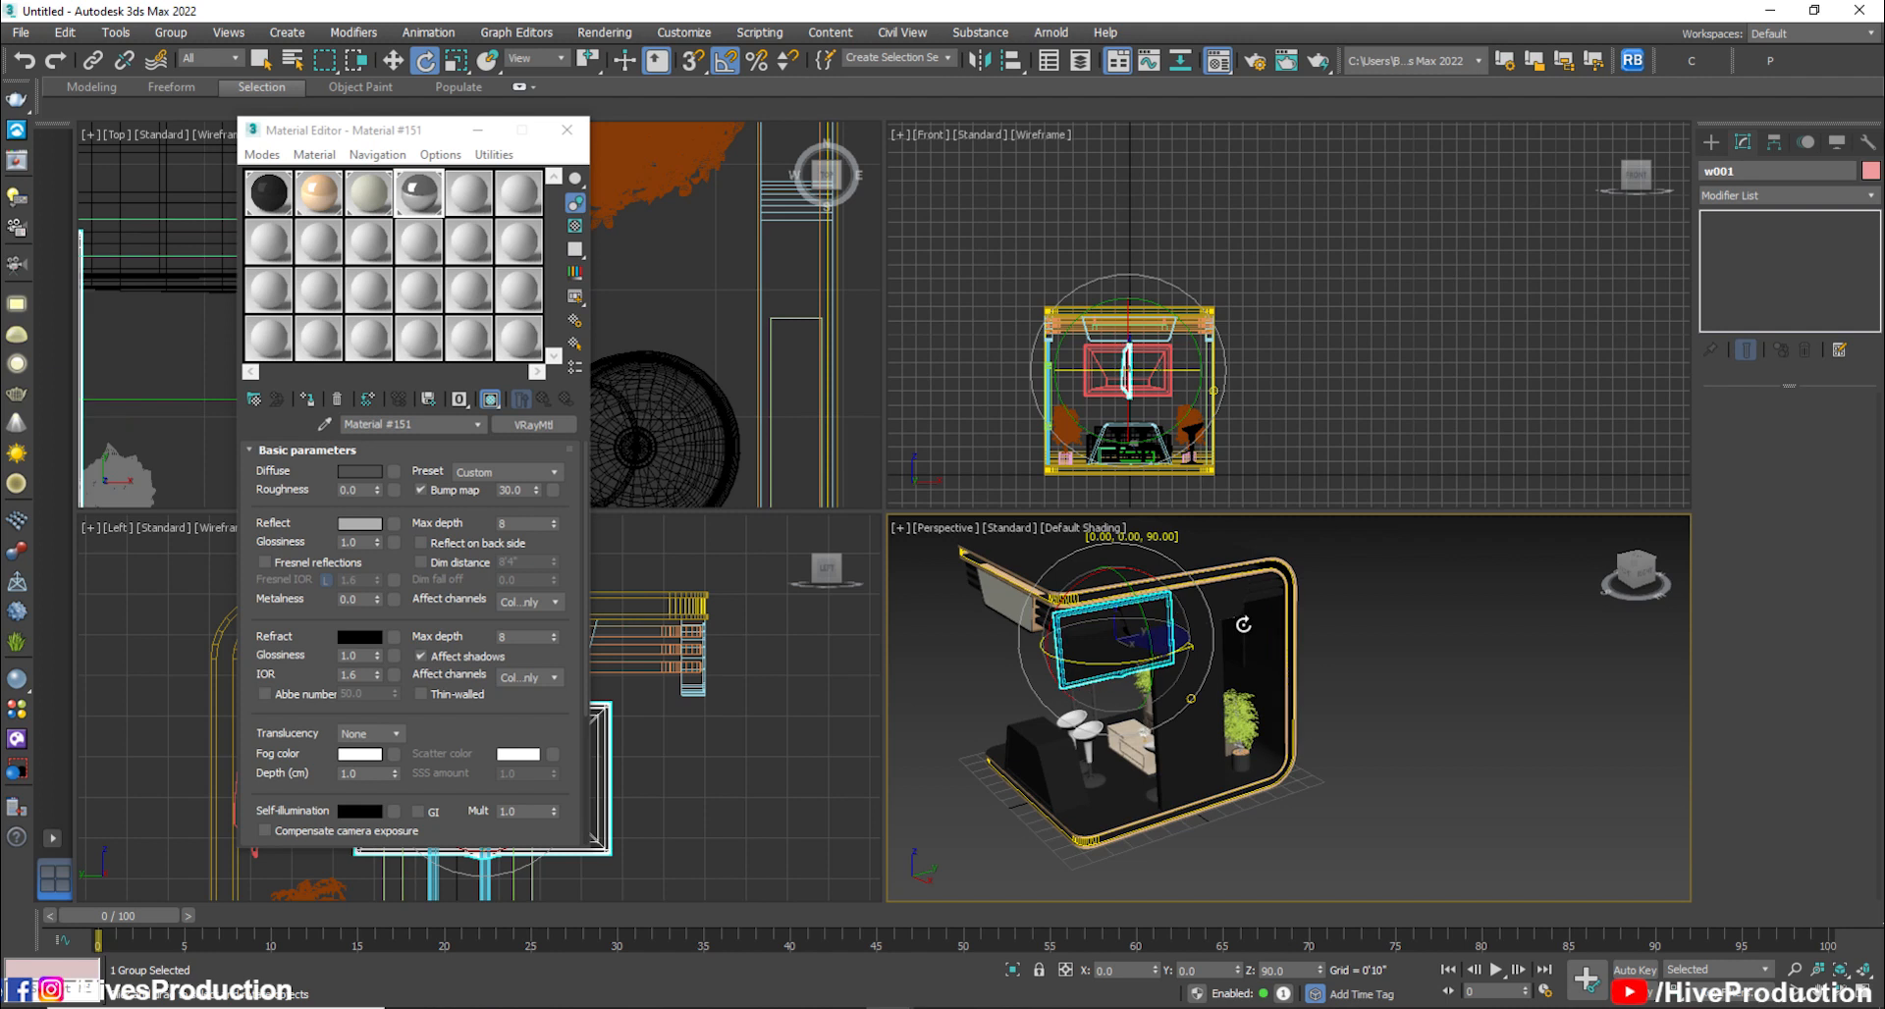
Move the cloned TV along X towards the outer side of the pillar and close the Material Editor
key("w")
left_click_drag(1179, 371, 1268, 375)
middle_click(1207, 723)
key("alt+w")
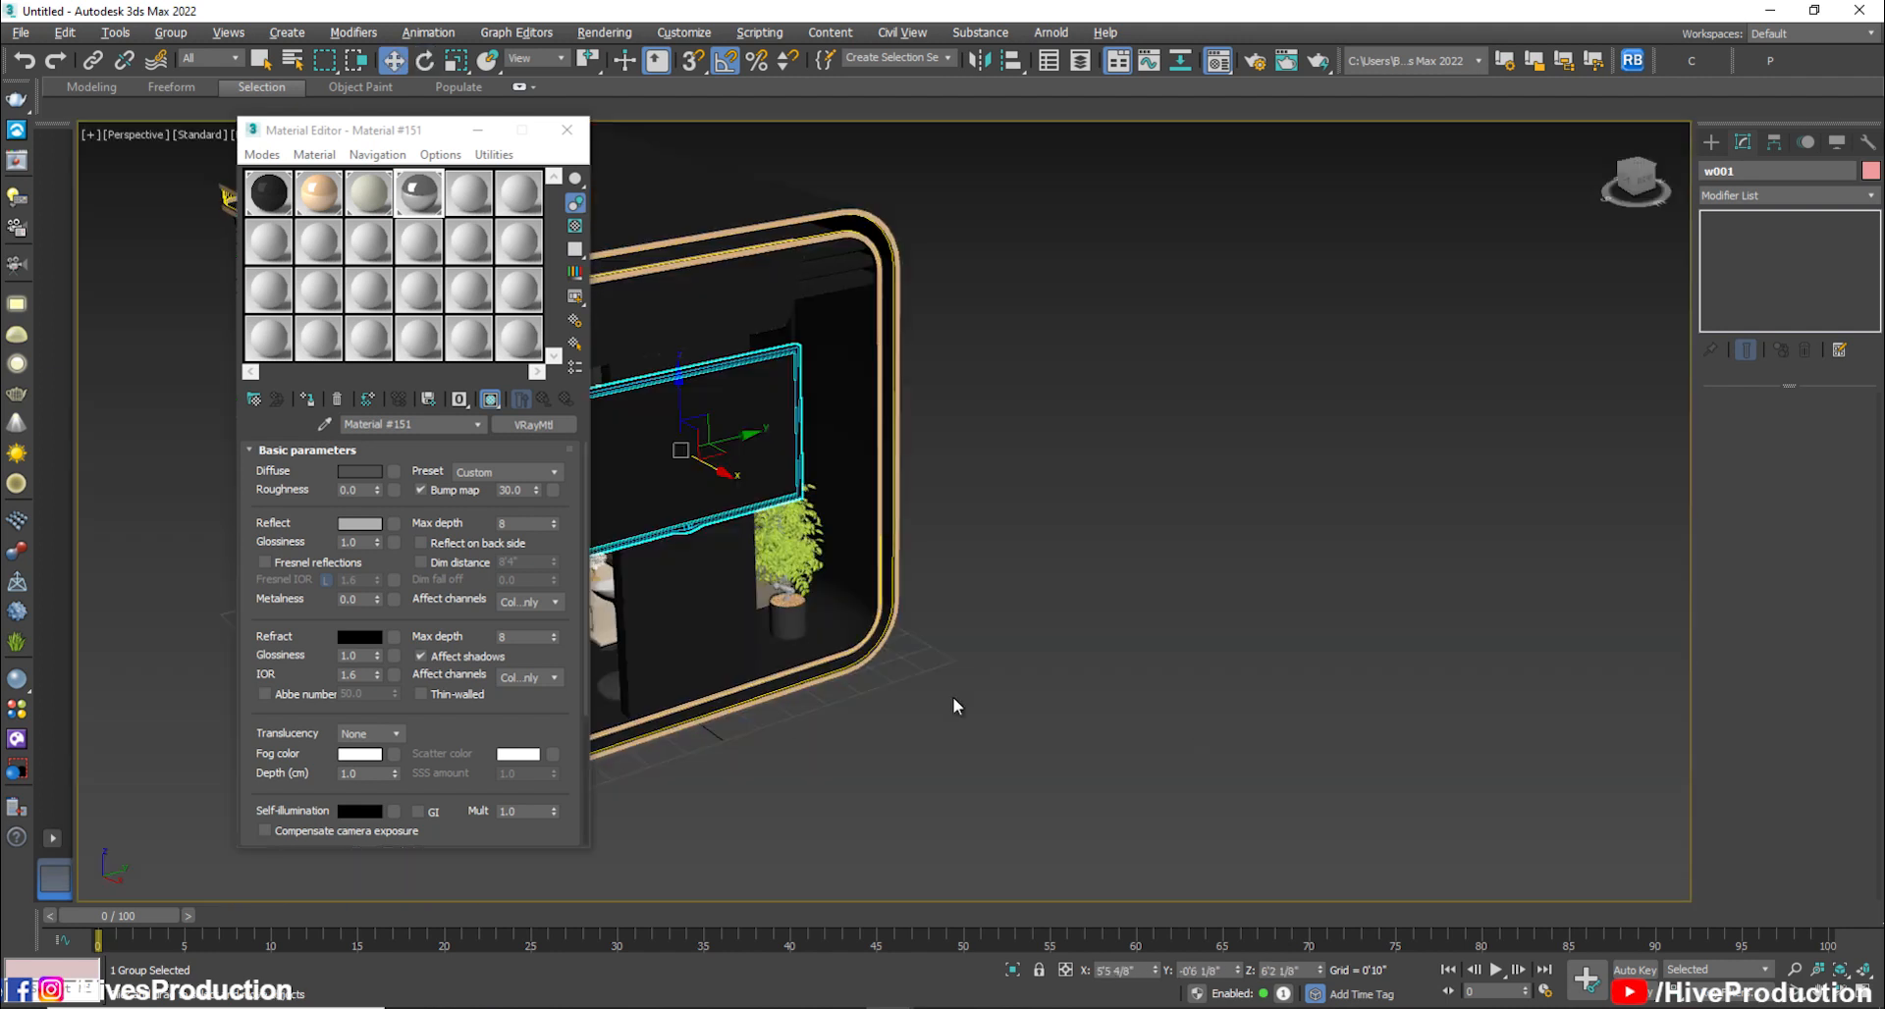
left_click(567, 130)
middle_click_drag(748, 494, 661, 509, "alt")
Scale down the cloned TV and position it against the pillar's outer face
key("r")
key("alt+w")
middle_click(660, 769)
key("alt+w")
key("w")
left_click_drag(852, 627, 819, 676)
left_click(753, 705)
left_click(751, 712)
key("alt+w")
middle_click(1427, 721)
key("alt+w")
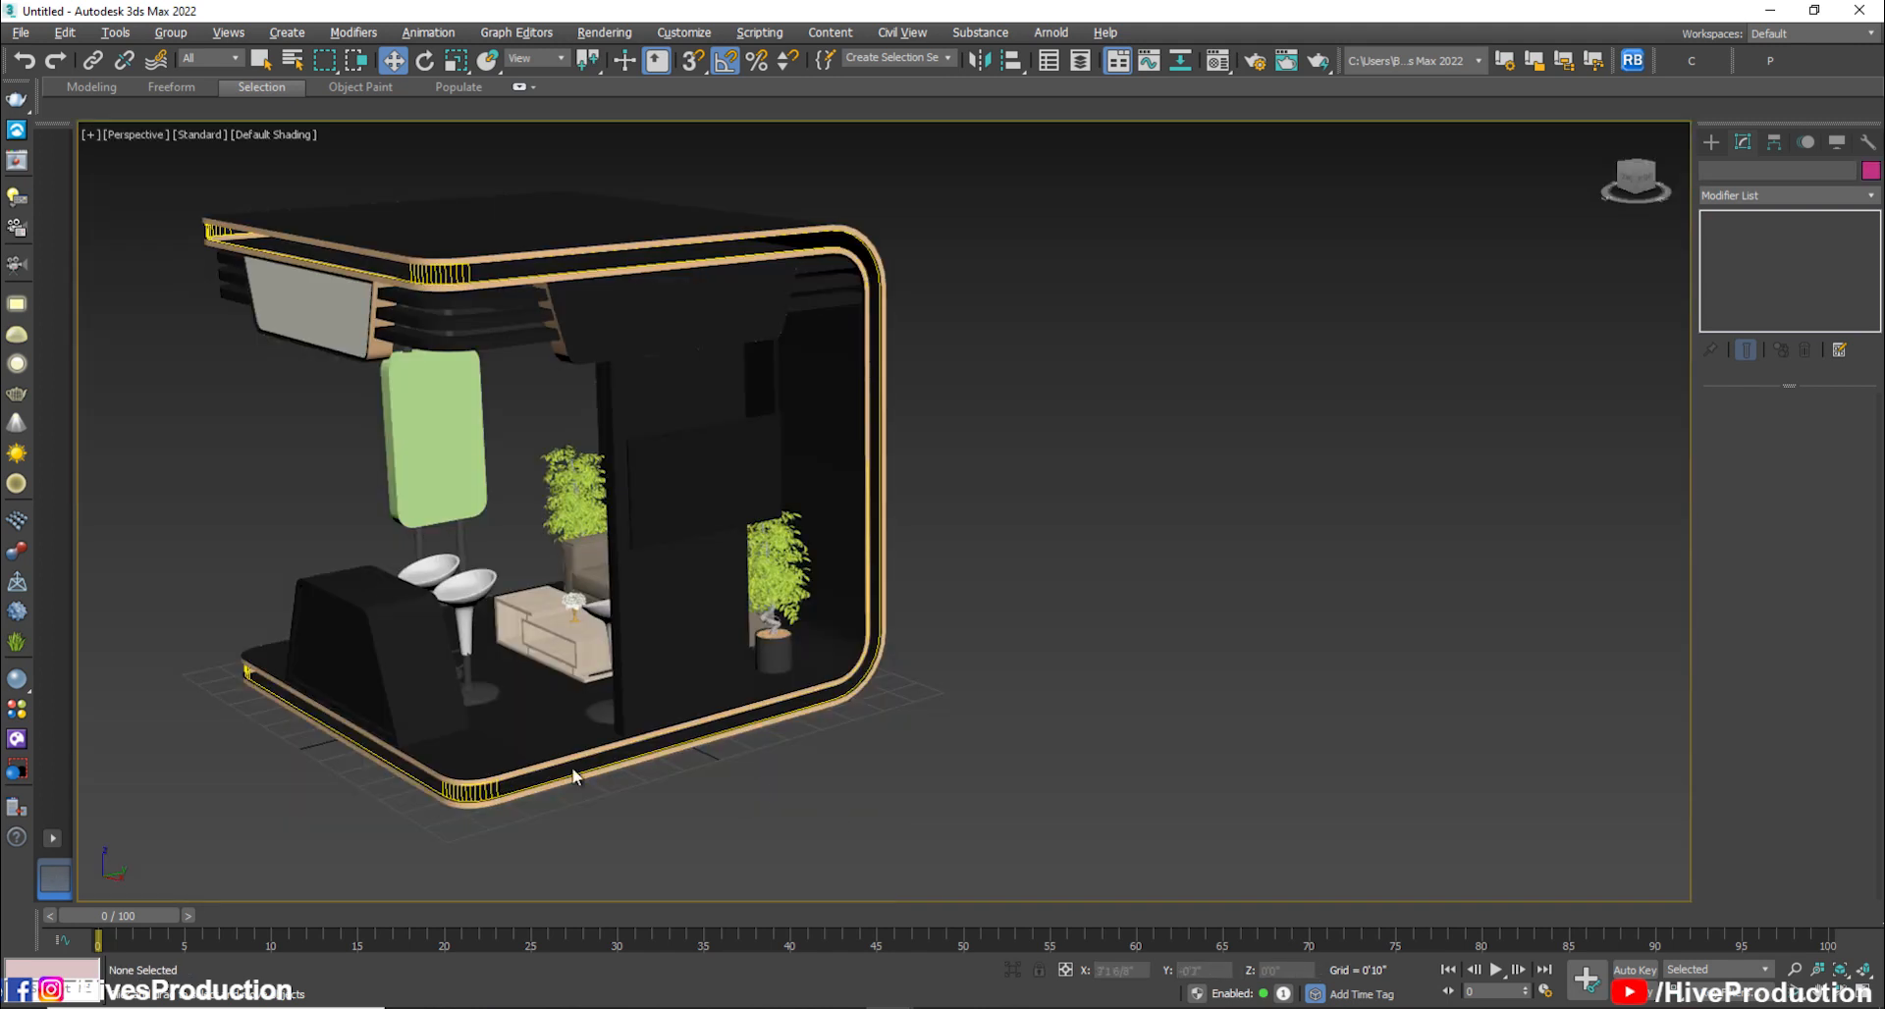
Apply the off-white front material (Material #137) to the counter's front face polygon and leave polygon editing
left_click(358, 655)
key("z")
middle_click_drag(452, 725, 1158, 618, "alt")
key("4")
left_click(1035, 626)
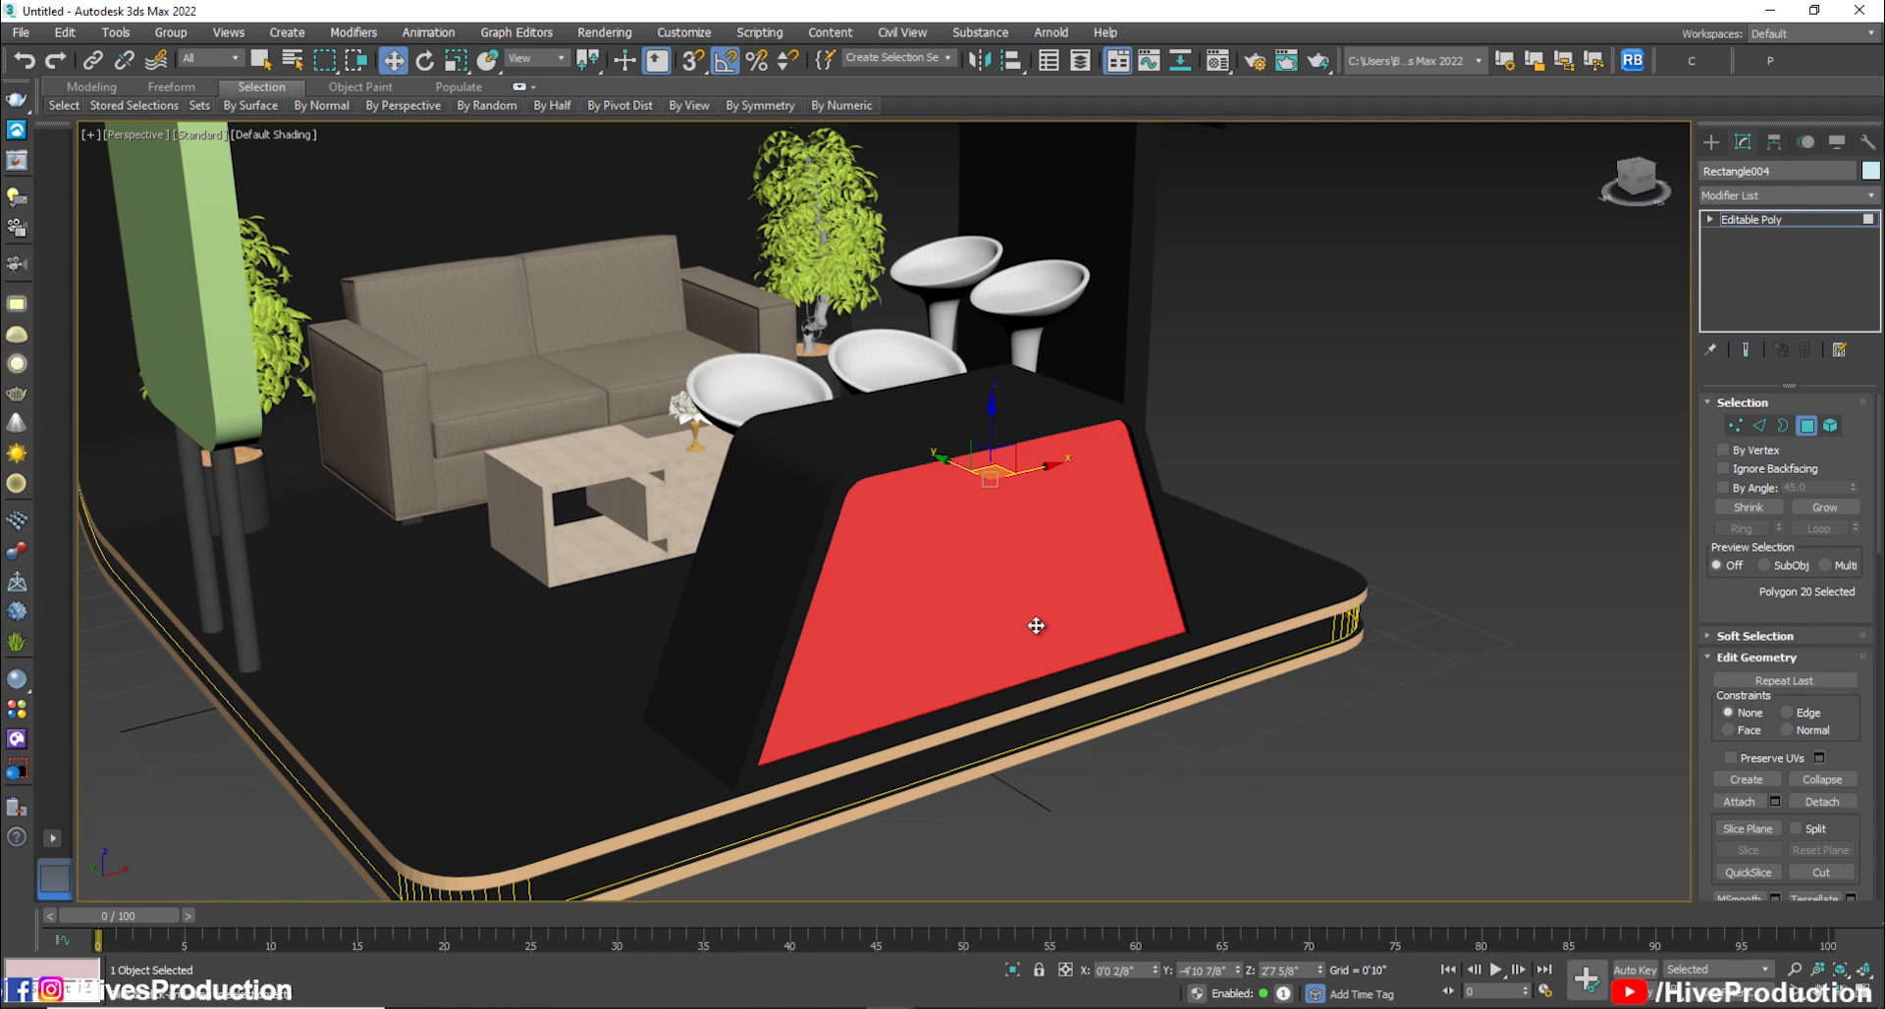
key("m")
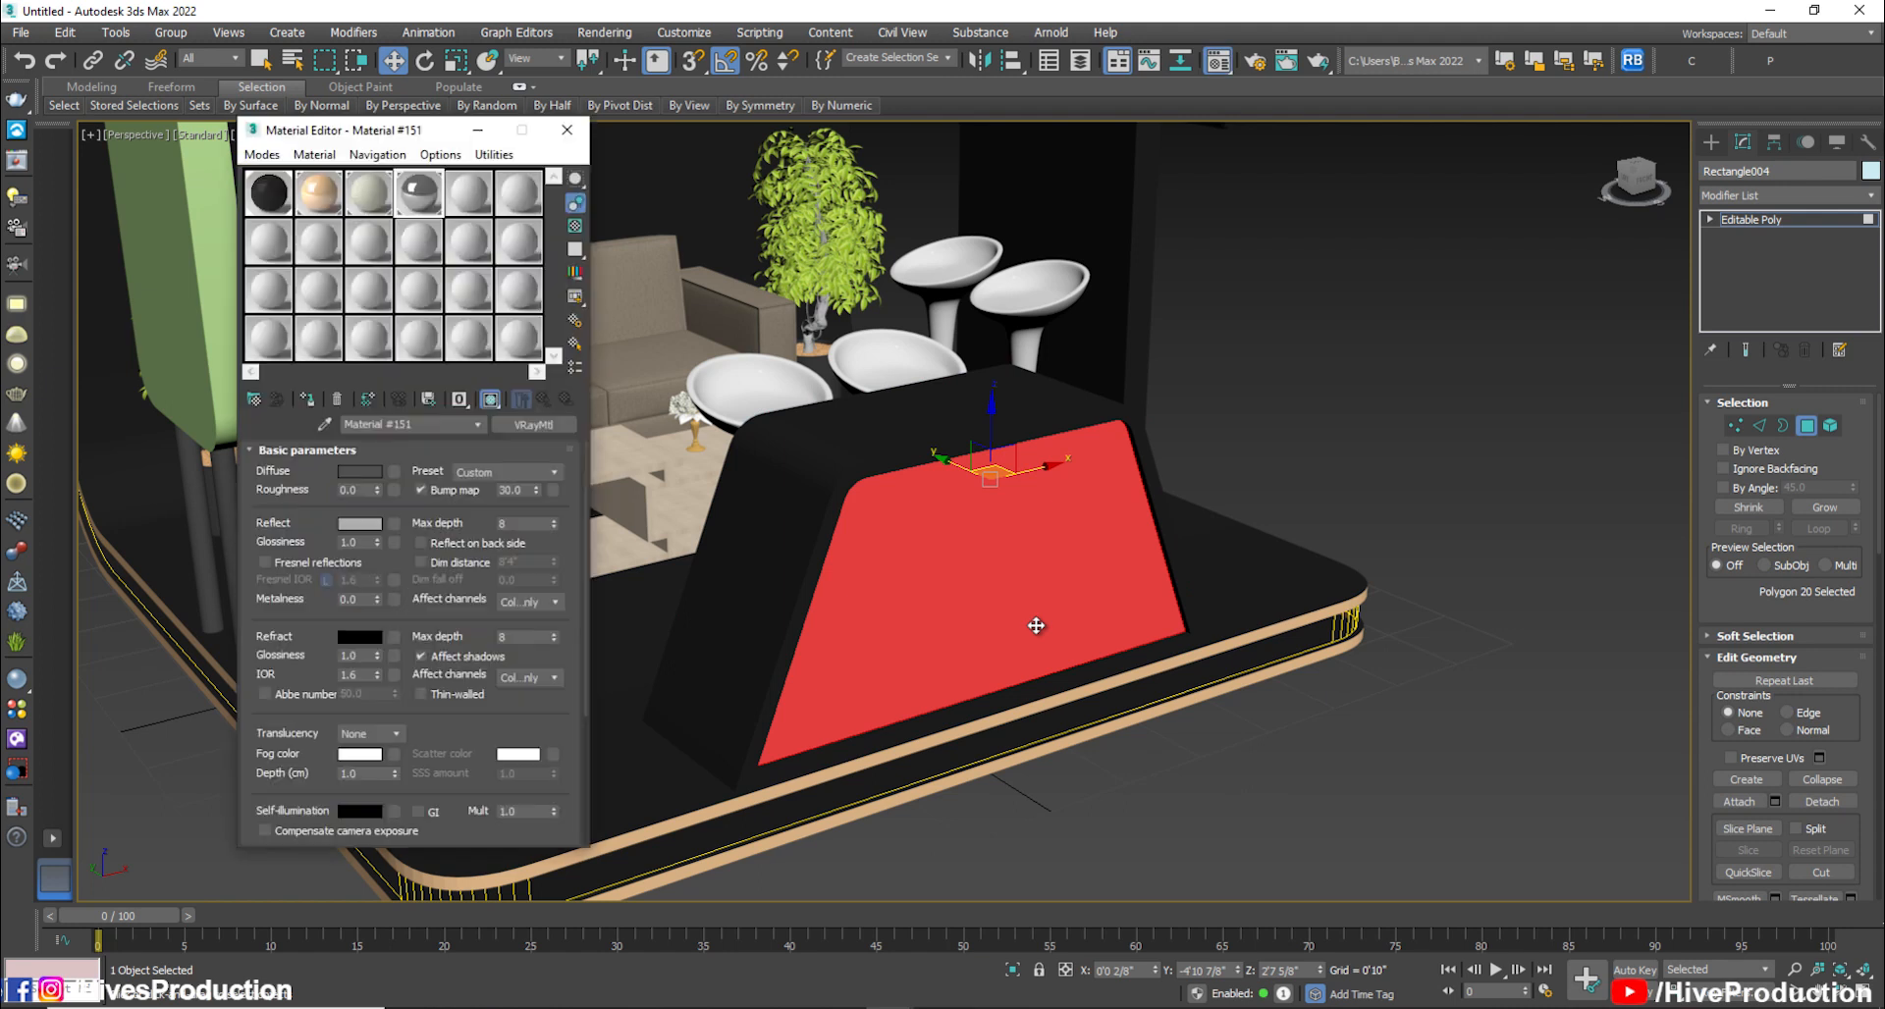
left_click(368, 196)
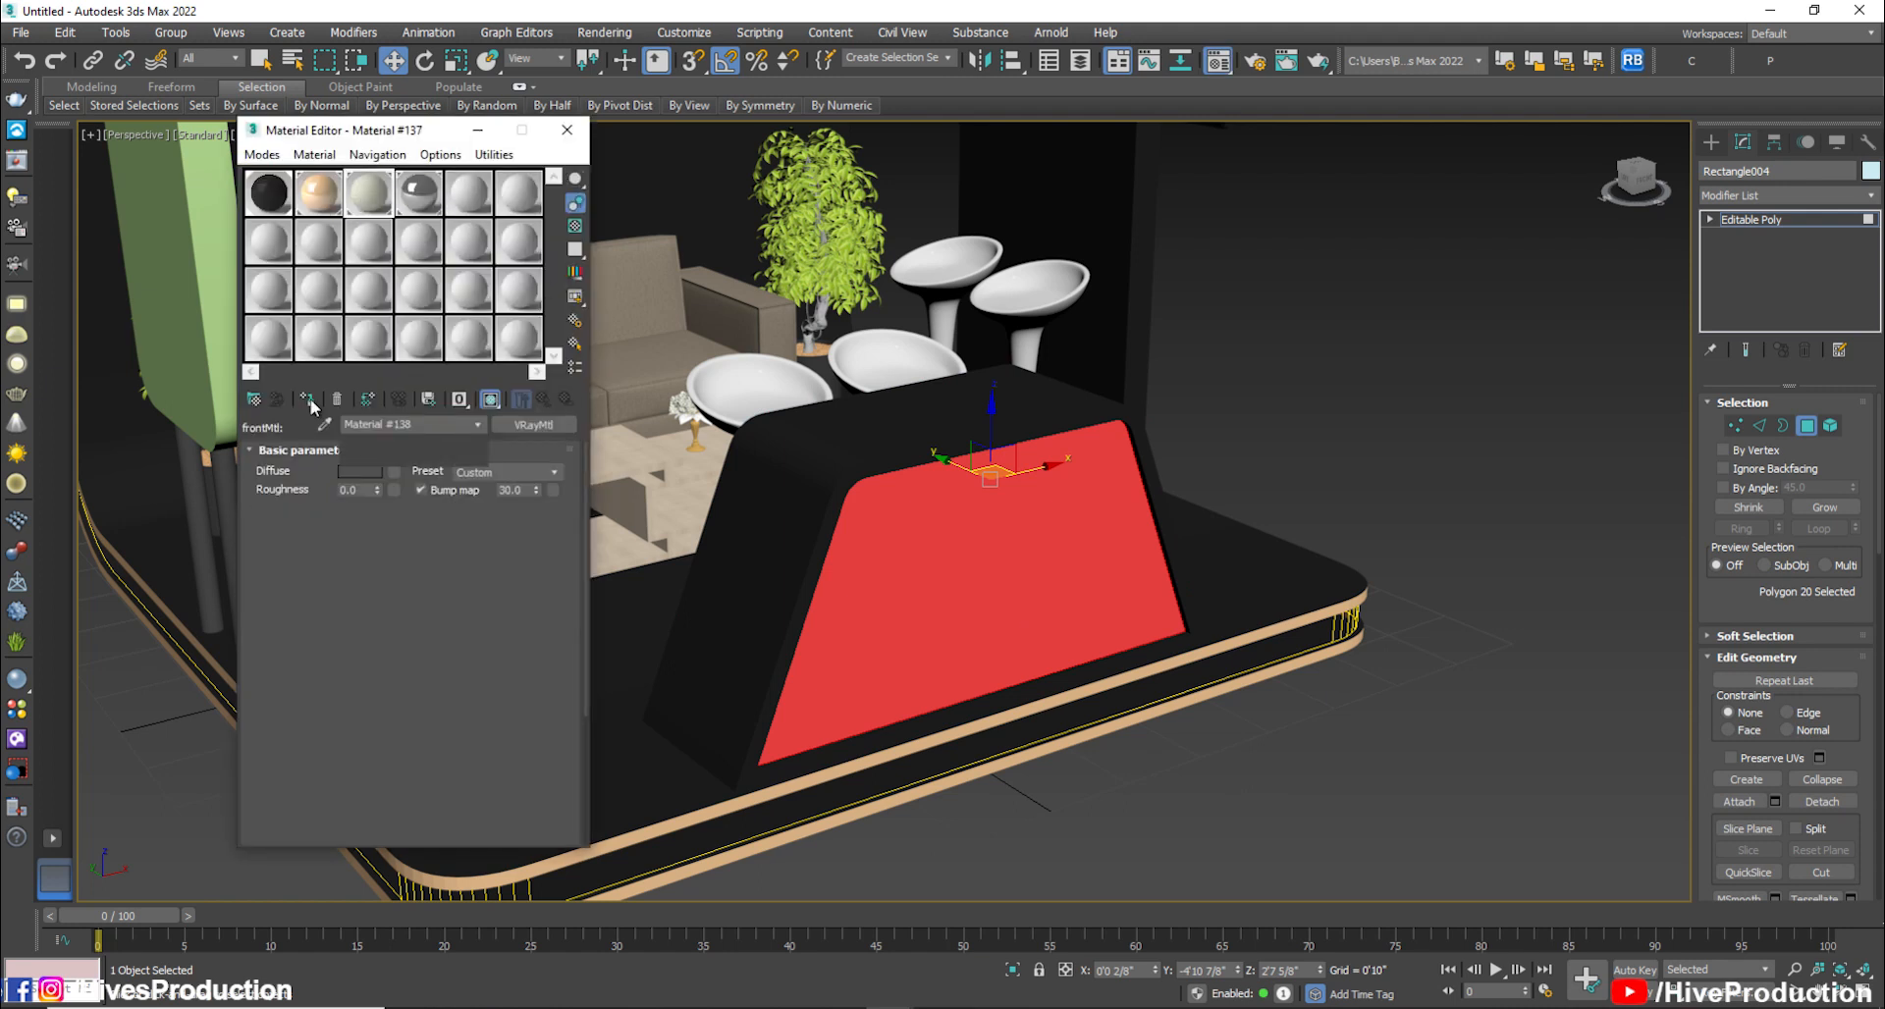
left_click(309, 402)
left_click(566, 130)
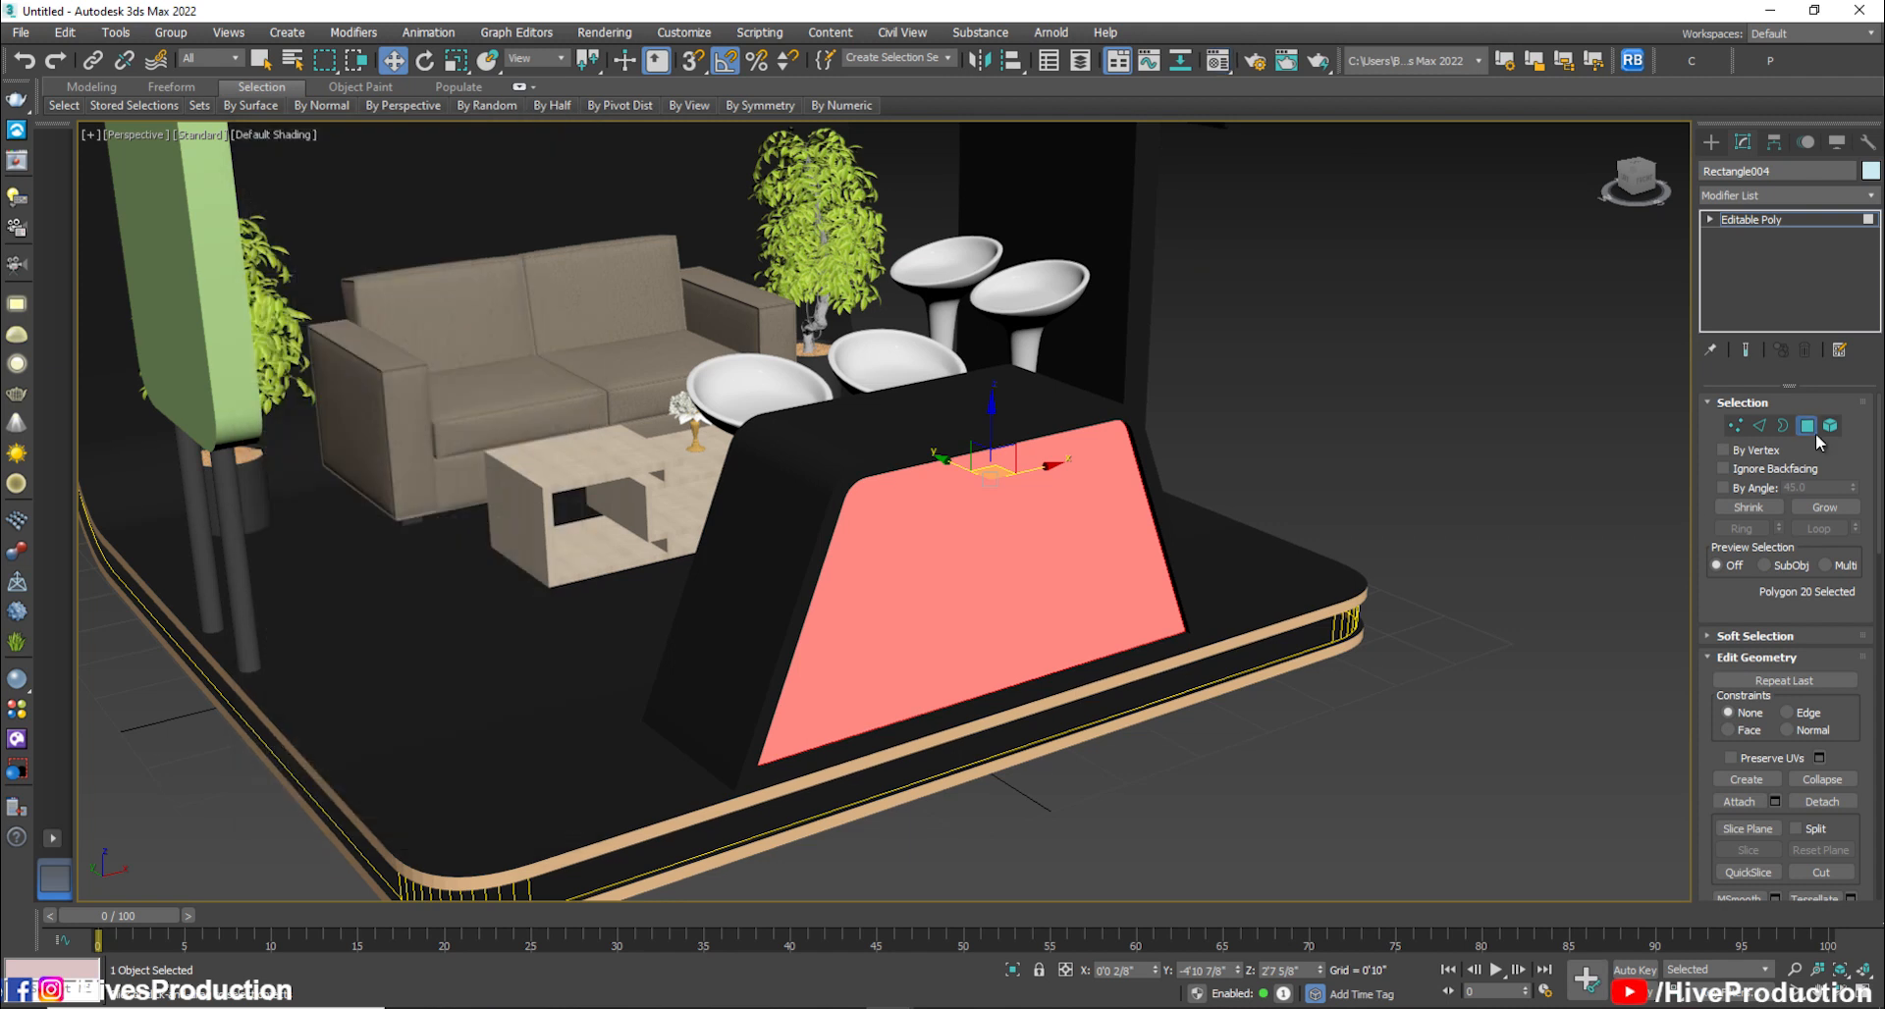
left_click(1804, 434)
left_click(1388, 429)
Apply the off-white front material to the green sign panel hanging on the poles
scroll(1241, 599, "down", 5)
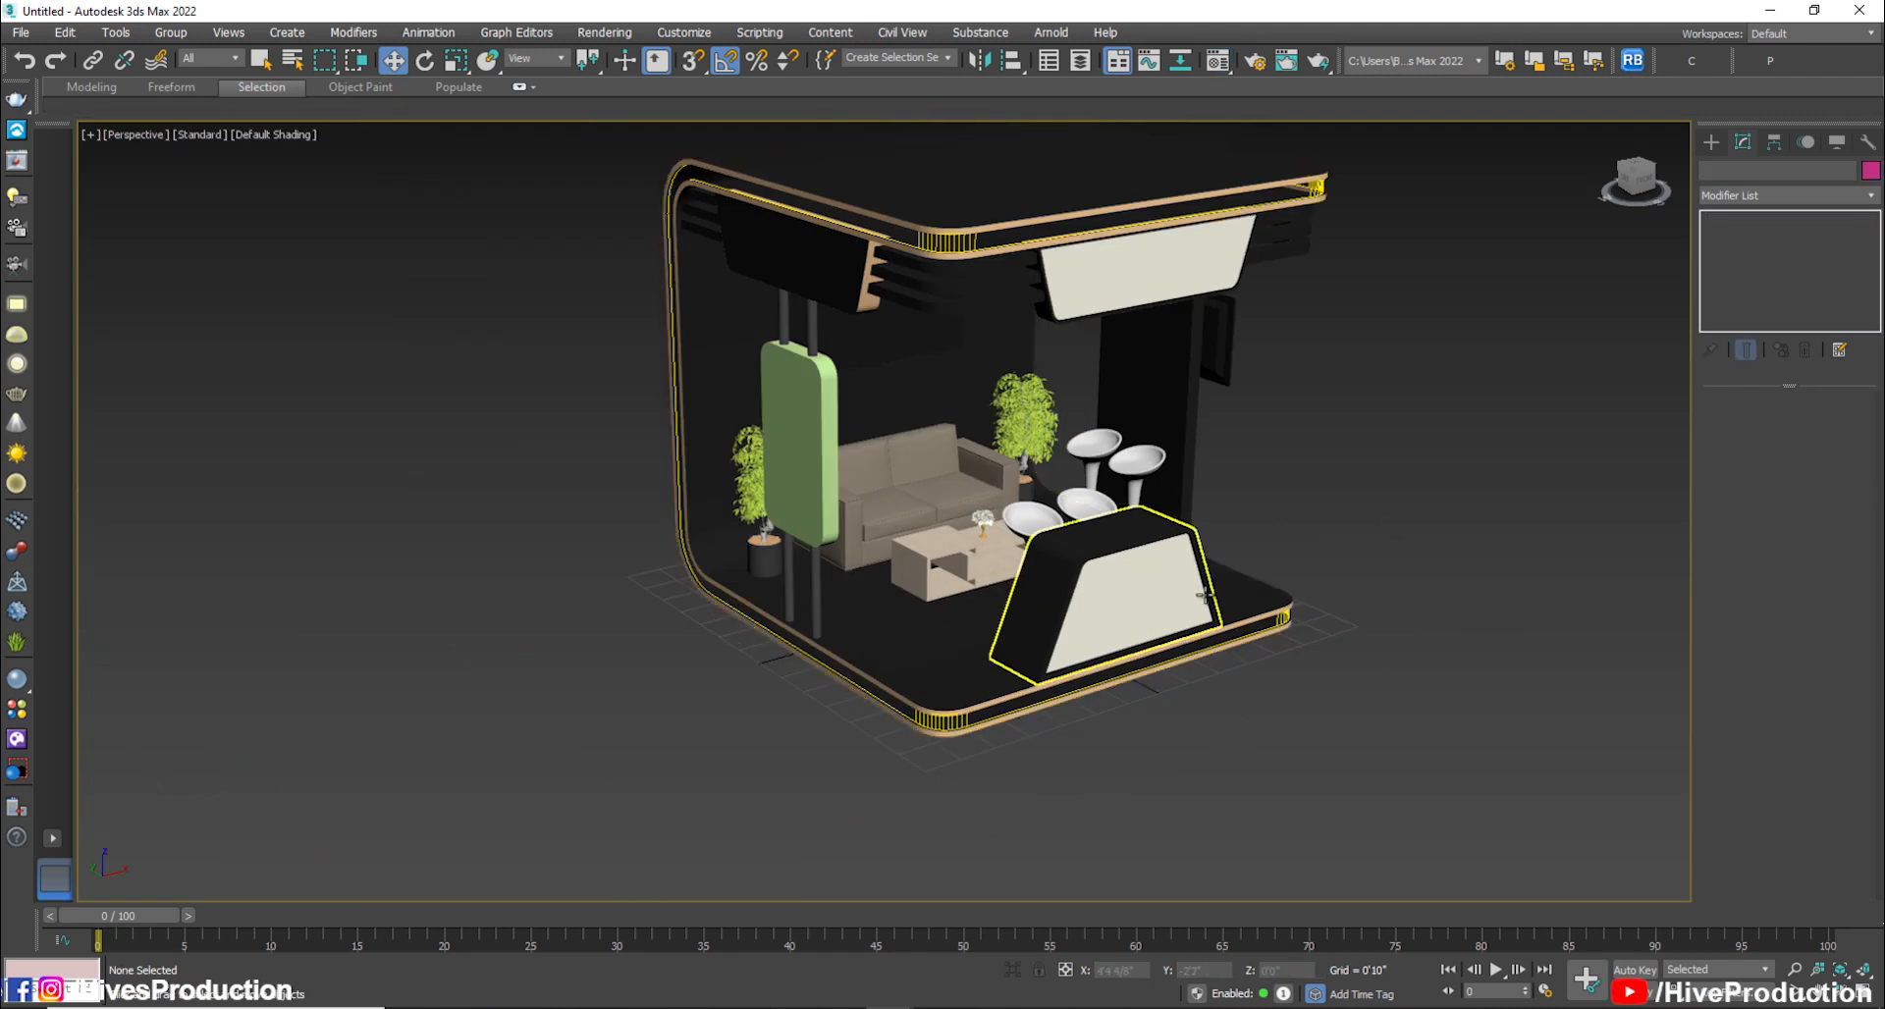
middle_click_drag(1141, 486, 803, 572, "alt")
left_click(803, 572)
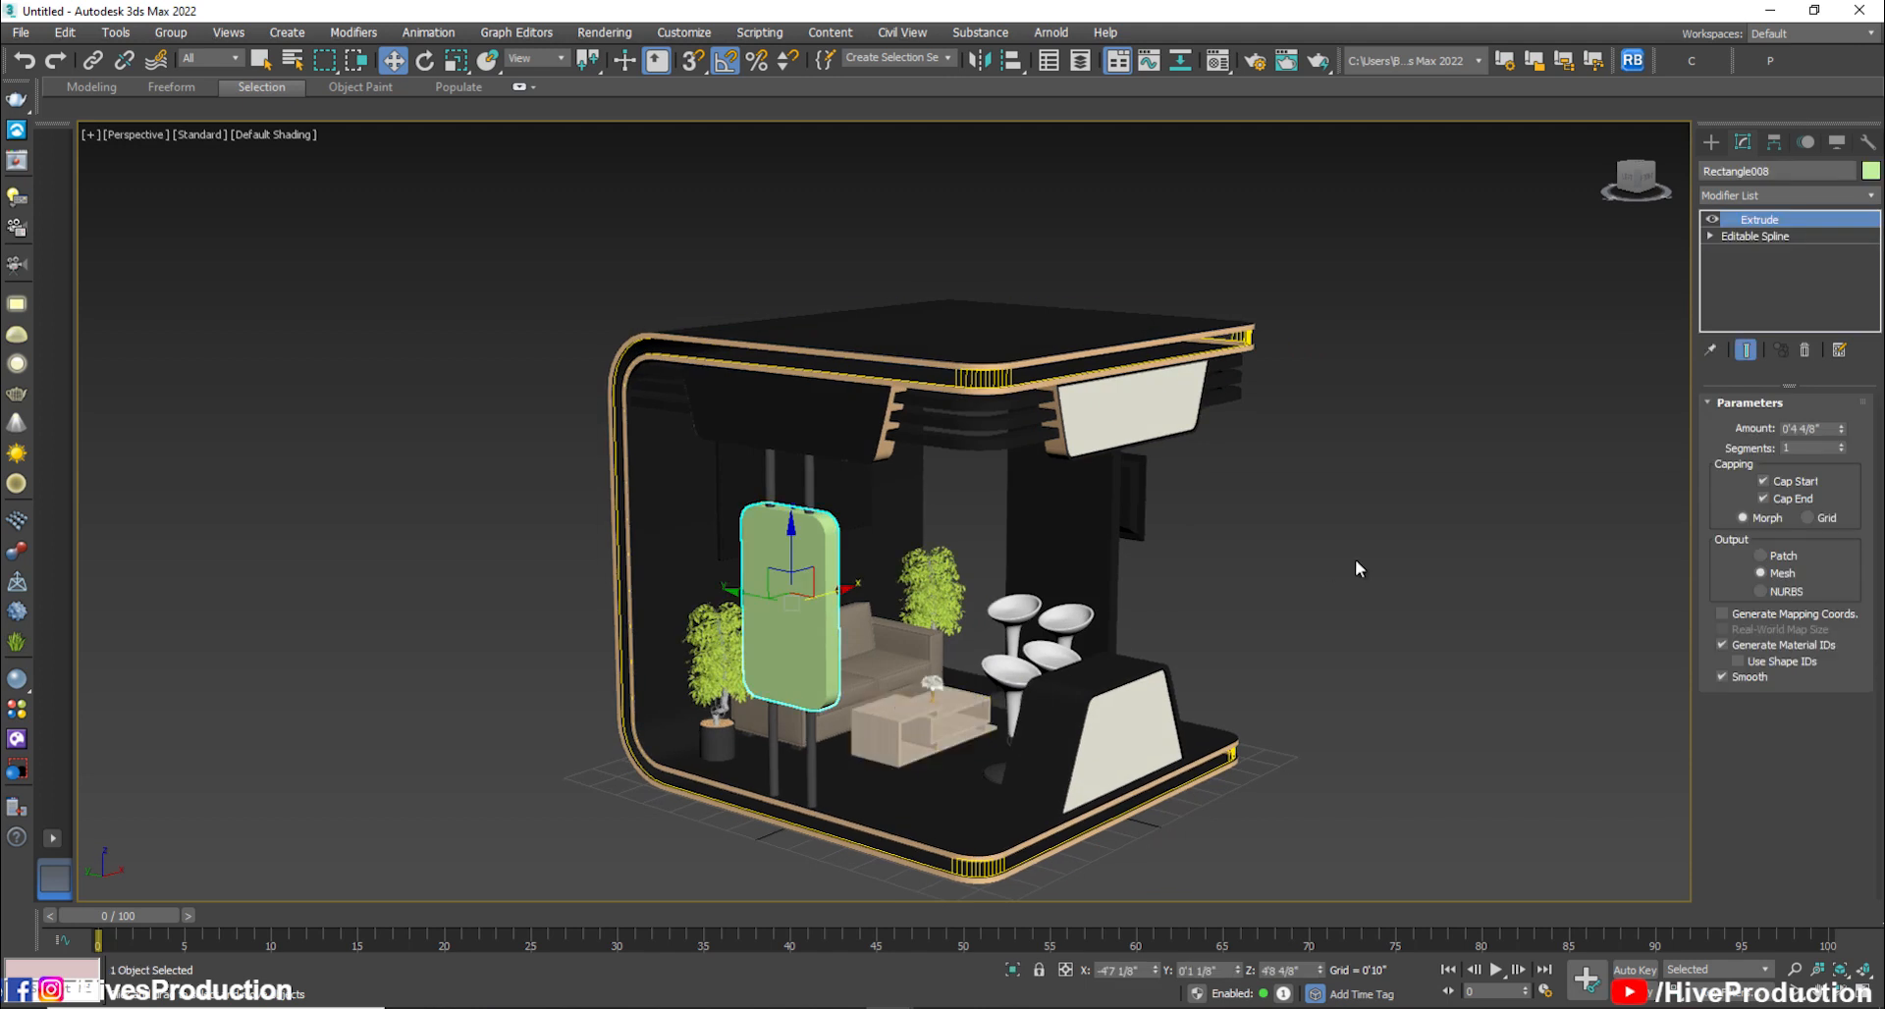
key("m")
left_click(310, 399)
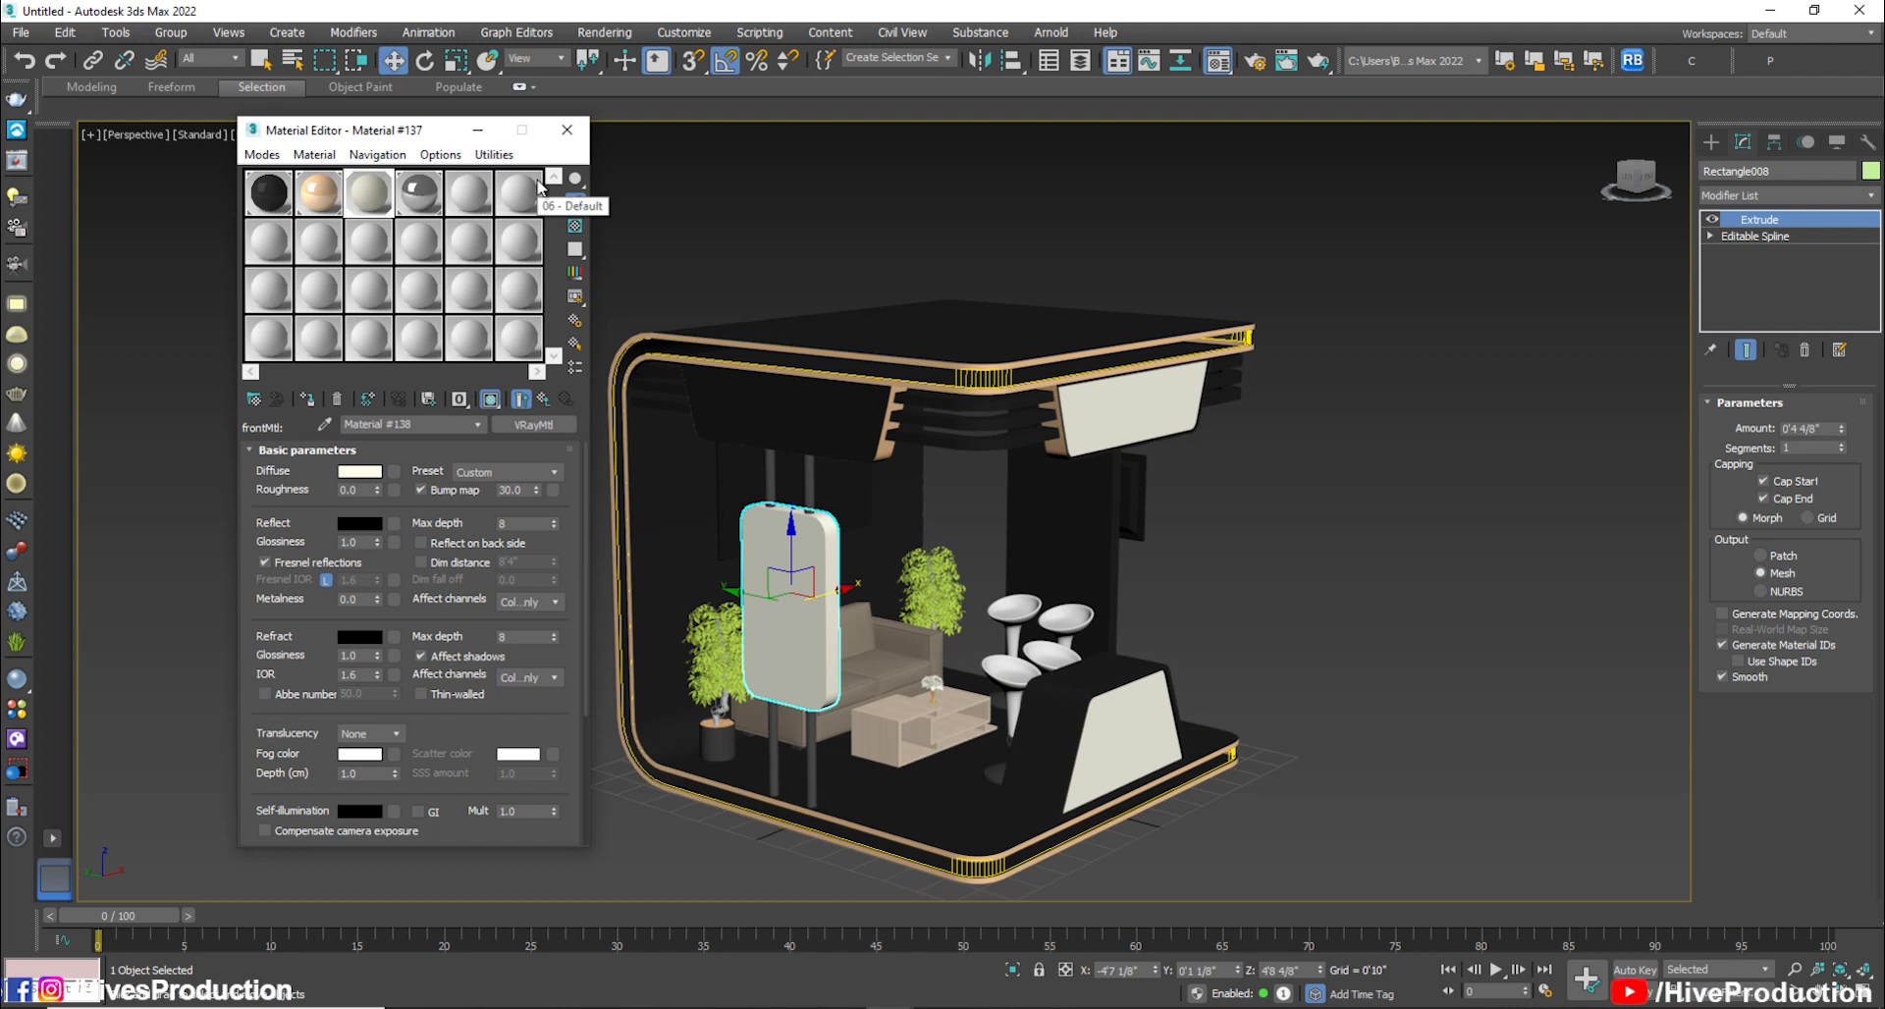
left_click(568, 129)
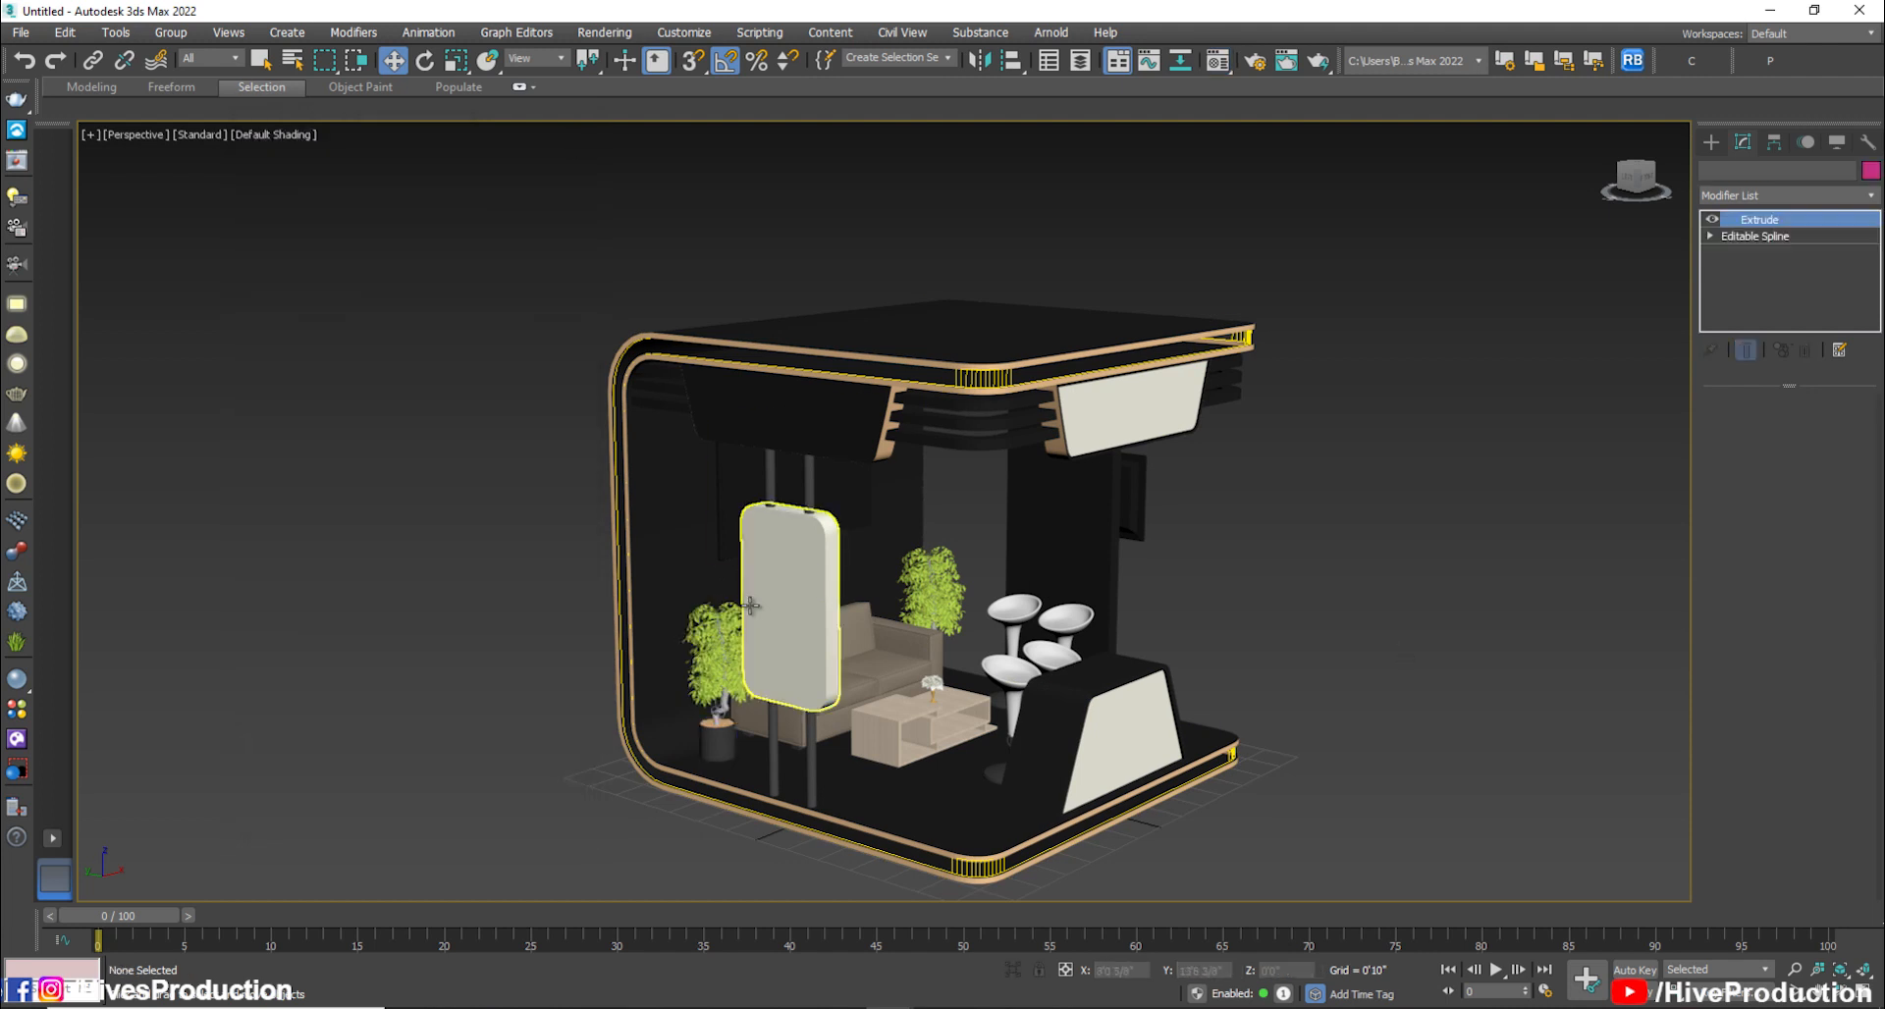
Convert the sign panel to Editable Poly and select its two large front and back polygons
right_click(776, 583)
mouse_move(813, 796)
left_click(1052, 811)
key("4")
key("ctrl+a")
middle_click_drag(881, 672, 819, 385, "alt")
left_click(770, 654, "ctrl")
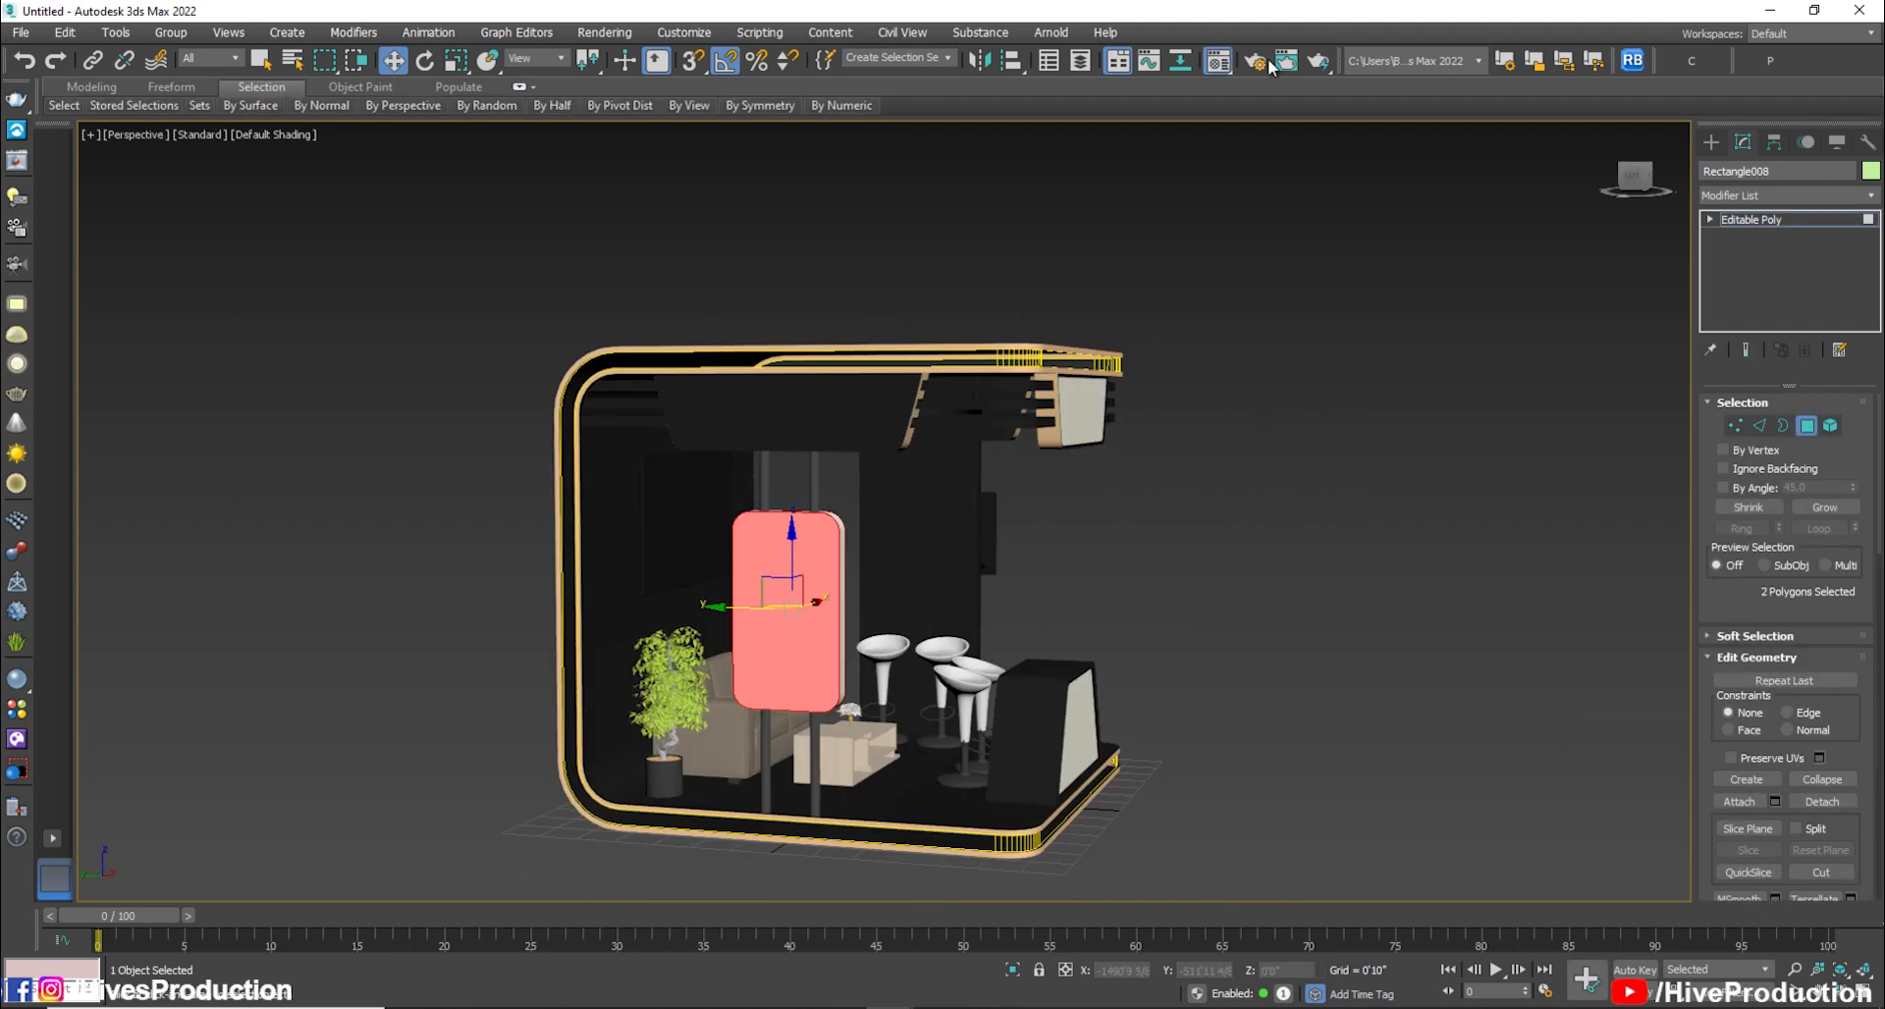
Assign a new VRayMtl material from a free sample slot to the sign panel's two selected polygons
key("m")
left_click(533, 425)
double_click(405, 717)
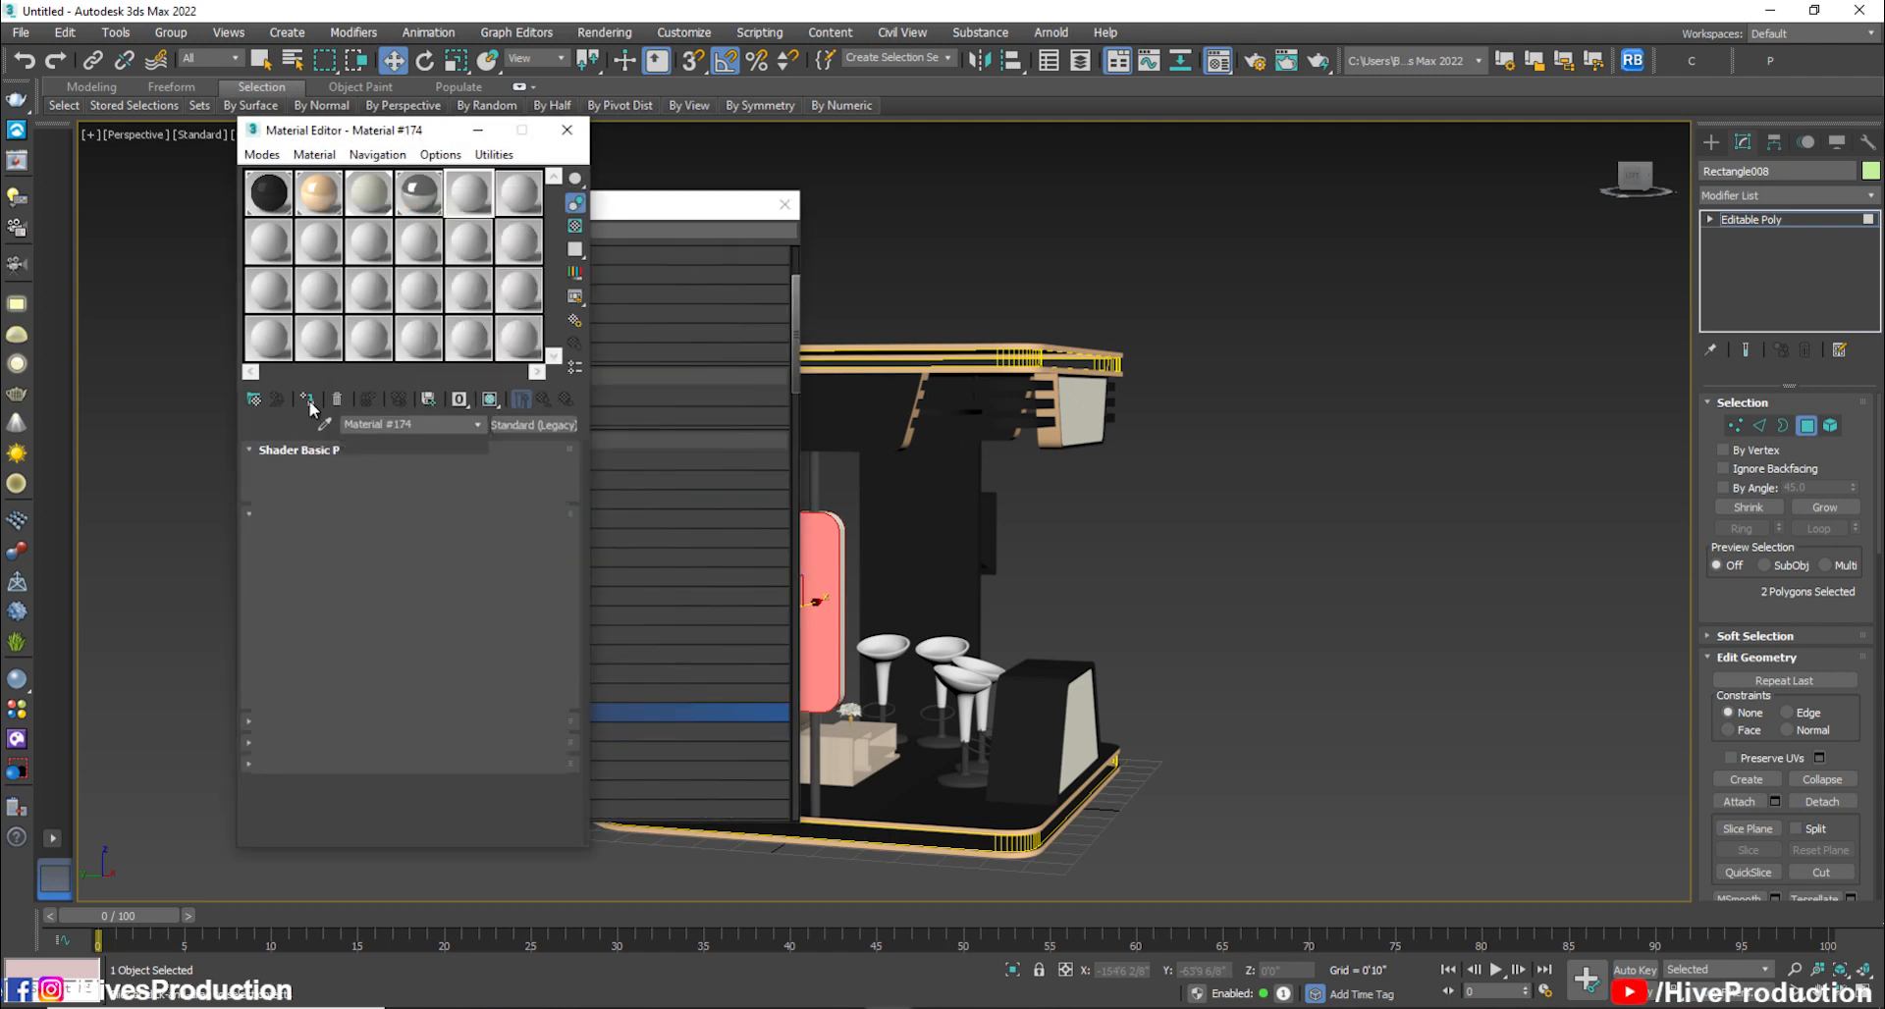
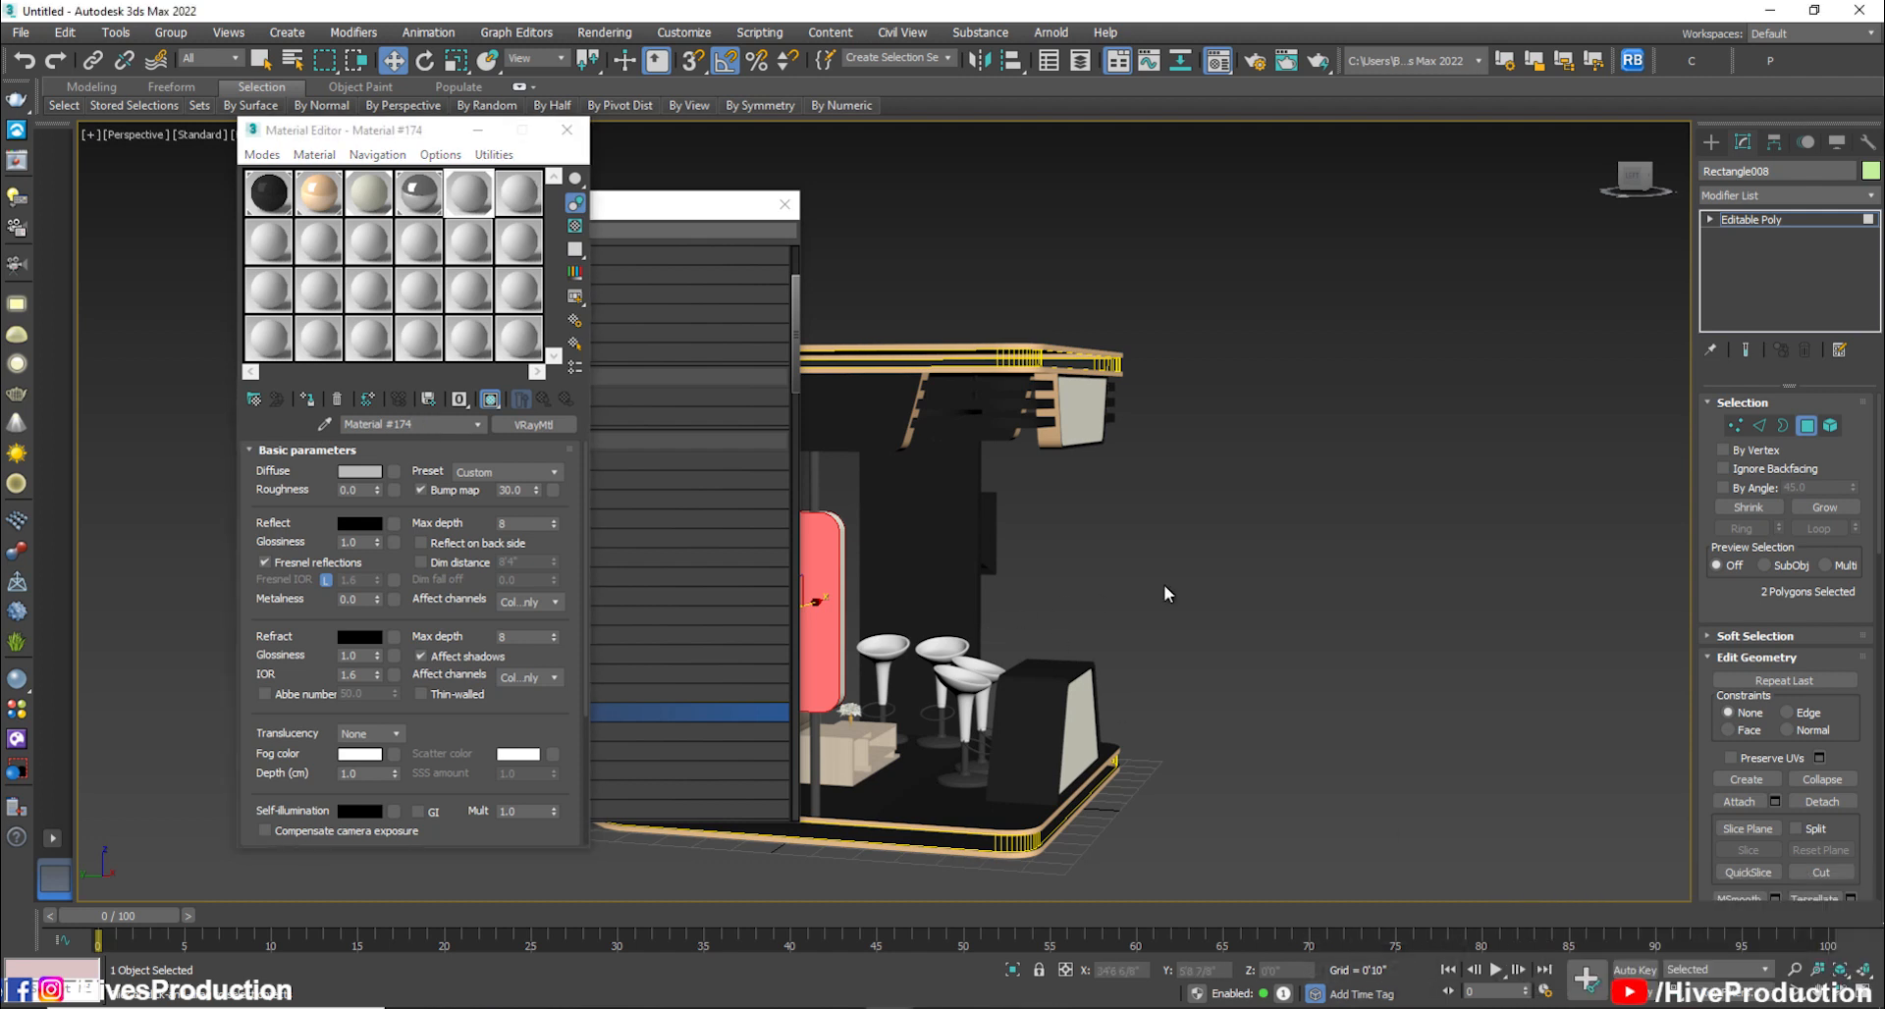
scroll(1160, 687, "up", 3)
key("z")
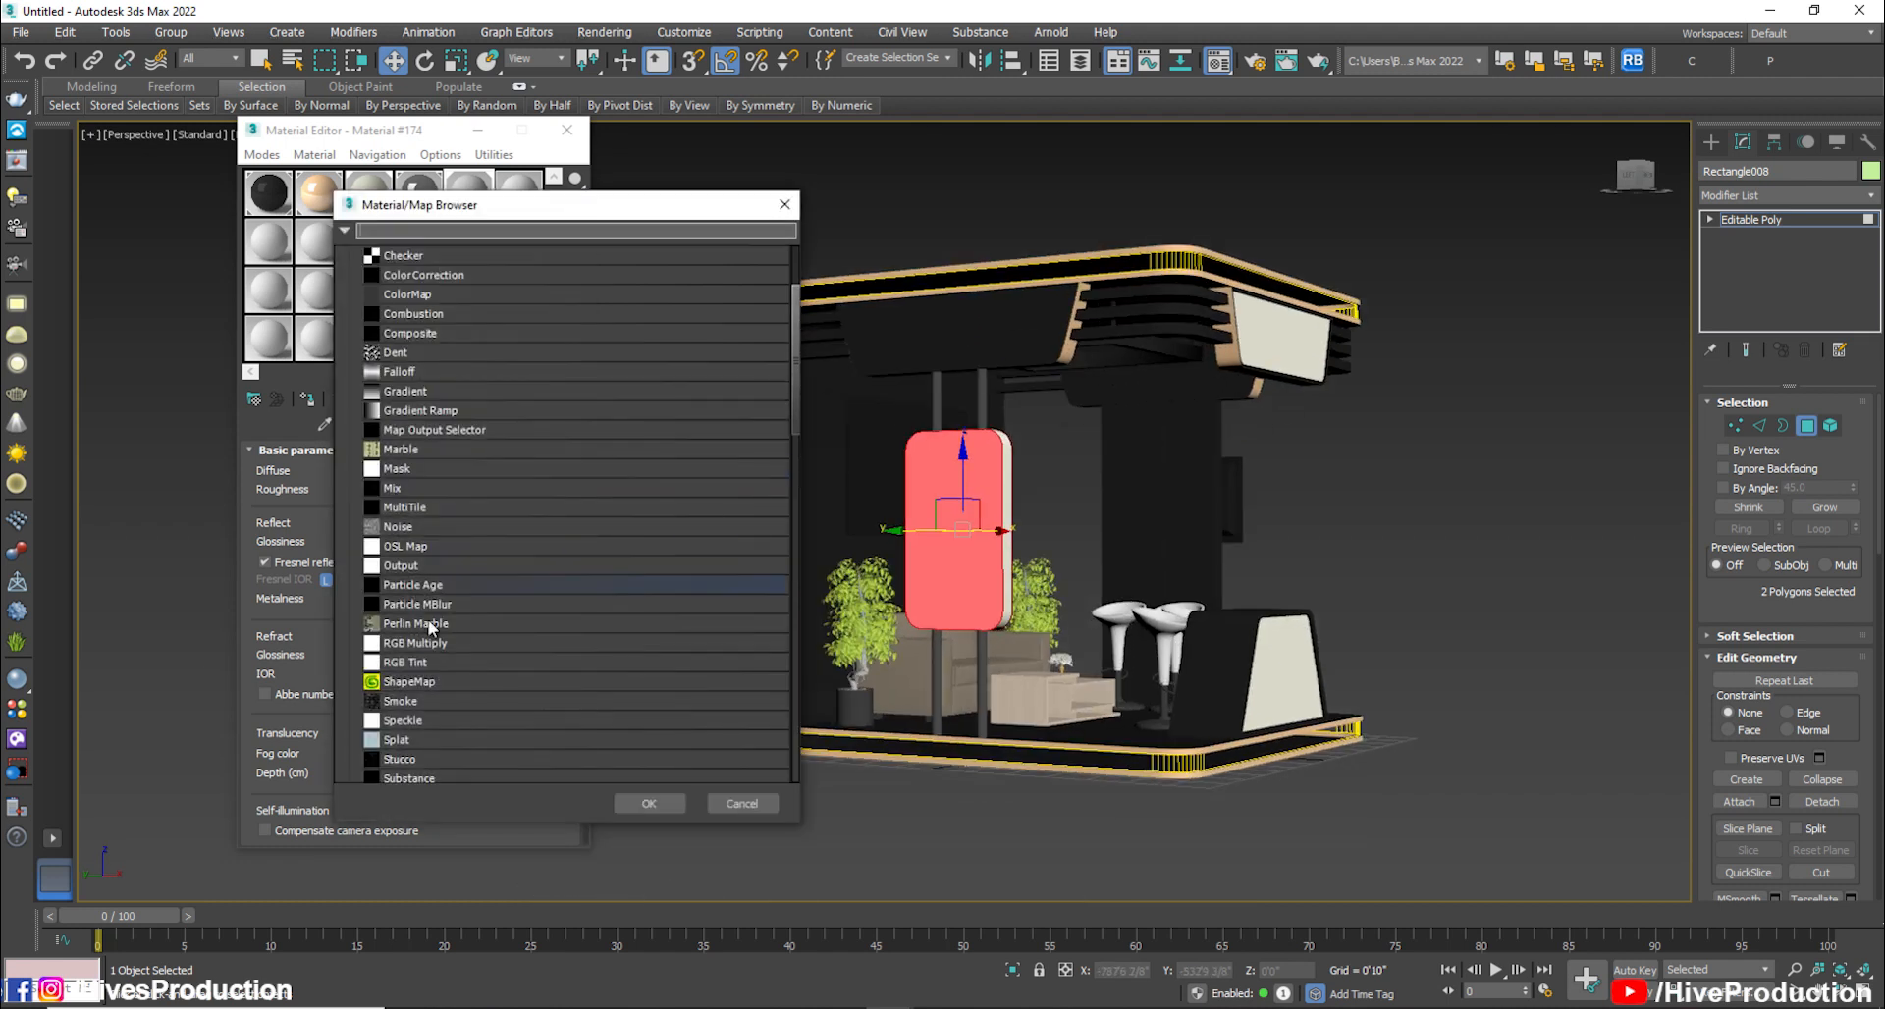
Load Poster.jpg from the MKH_Stall folder as the new material's diffuse bitmap
double_click(402, 318)
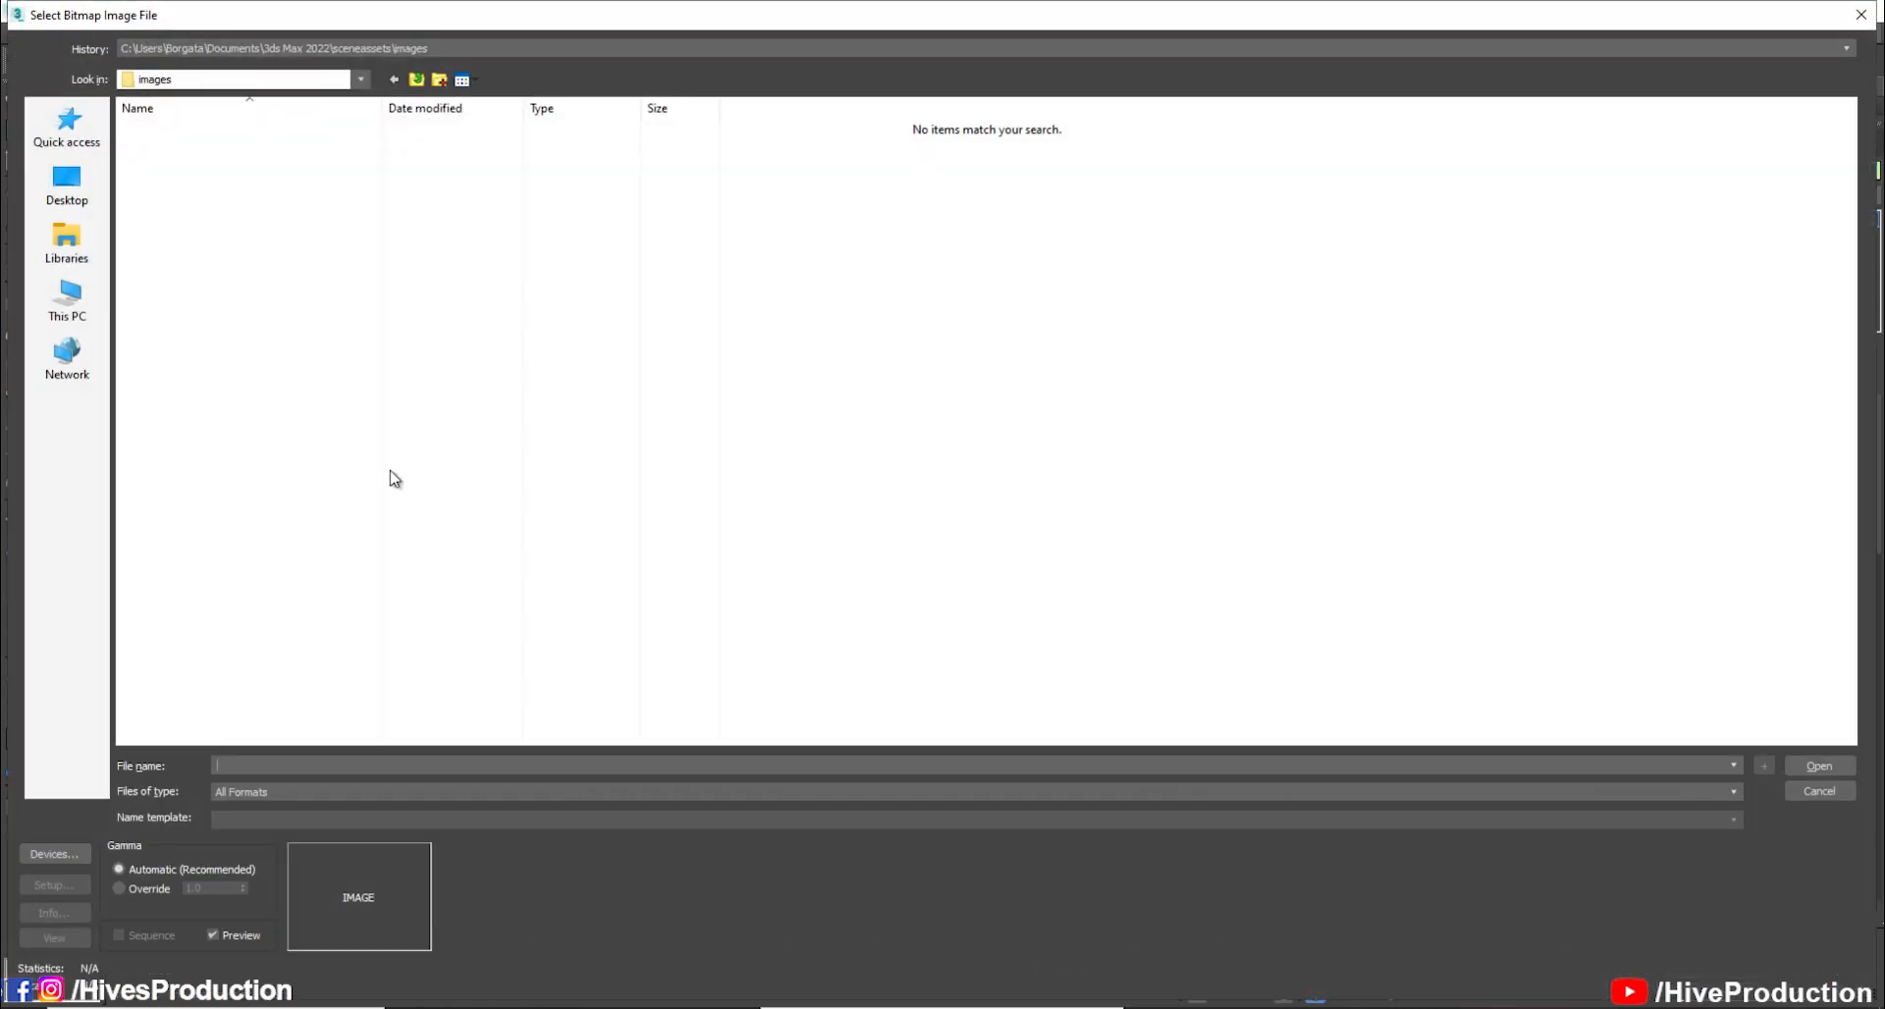
left_click(226, 47)
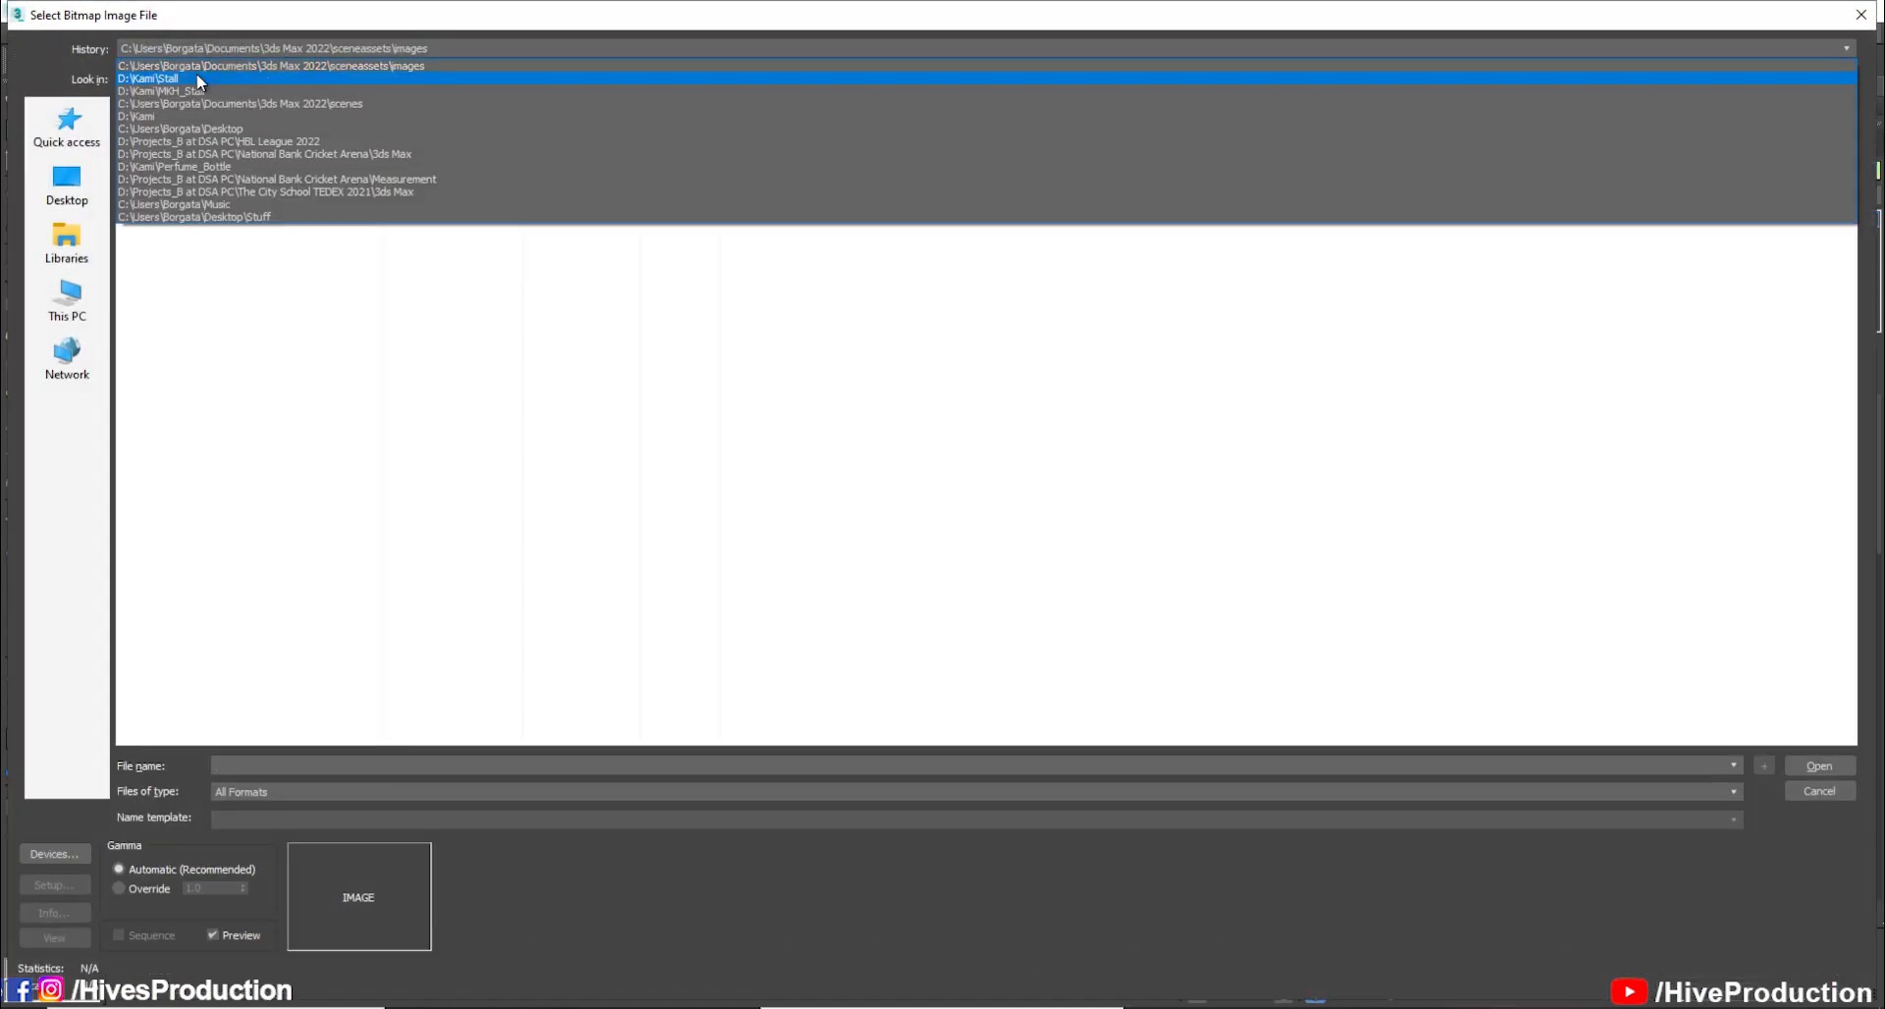
left_click(198, 91)
double_click(171, 152)
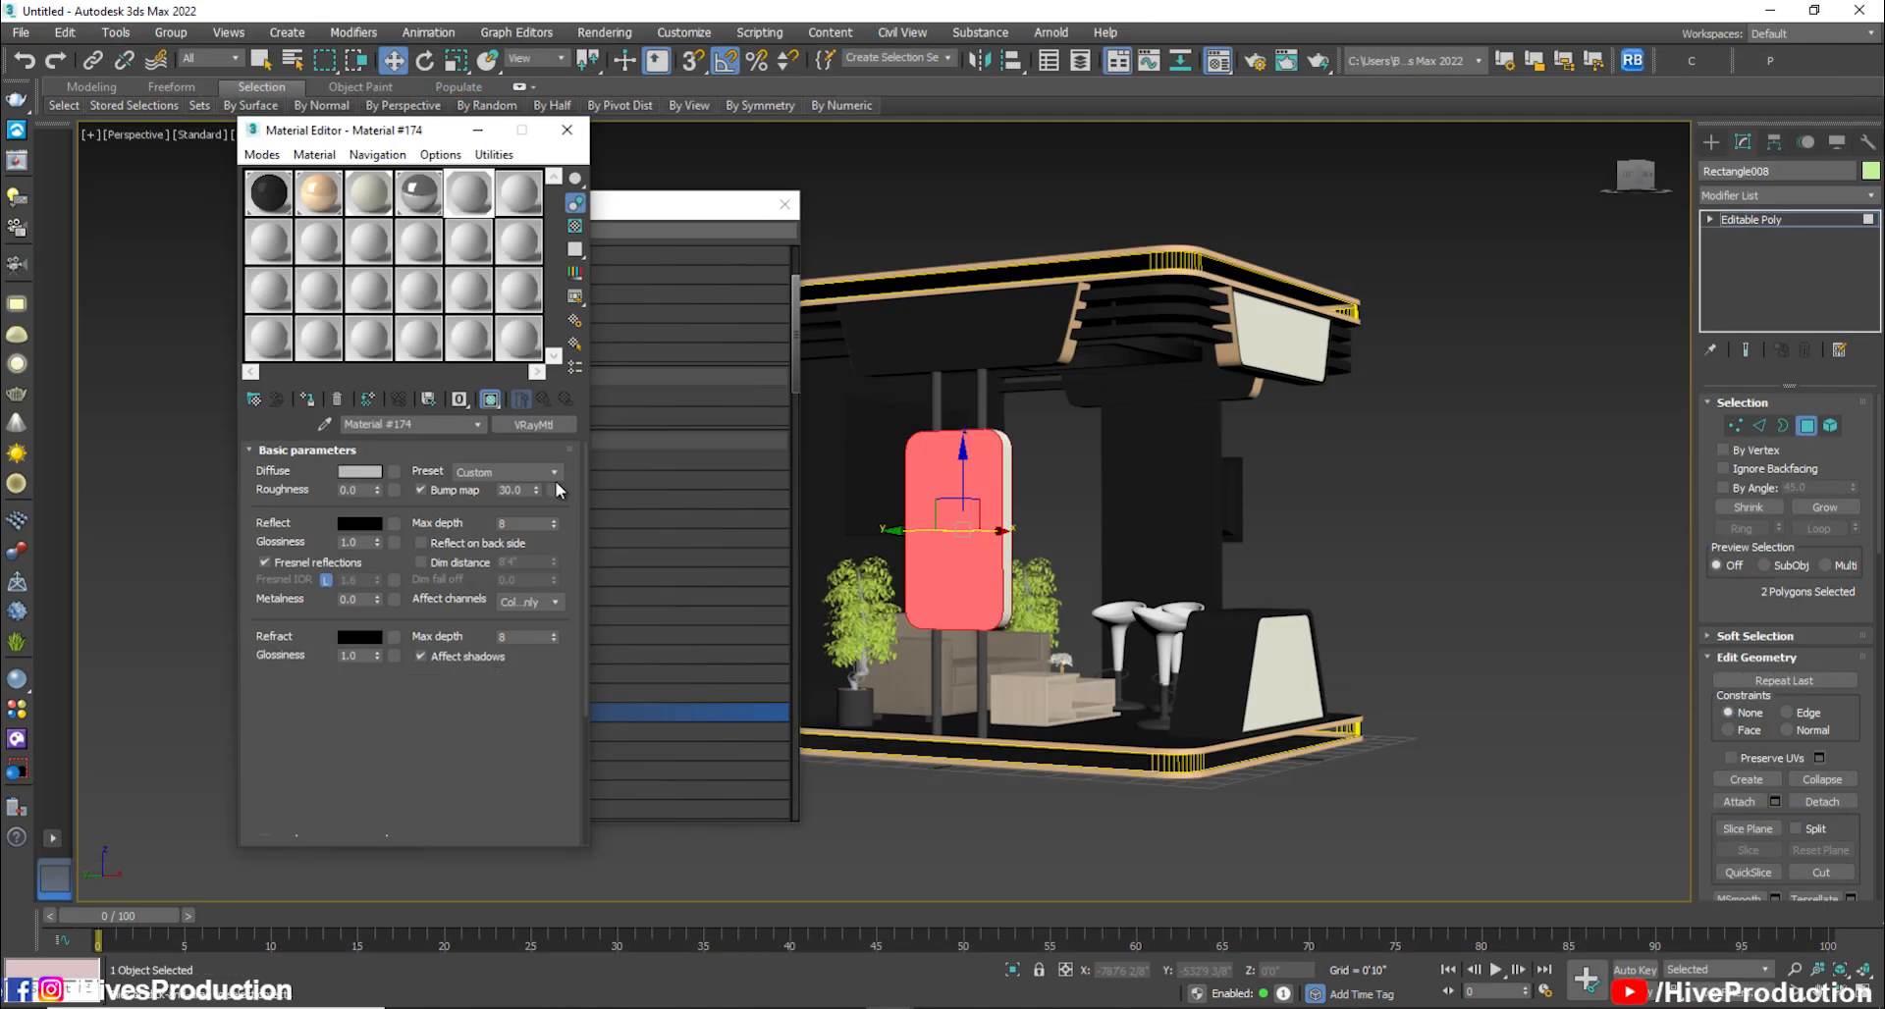
Leave polygon editing and add a UVW Map modifier to the sign panel
middle_click_drag(1286, 579, 1286, 653, "alt")
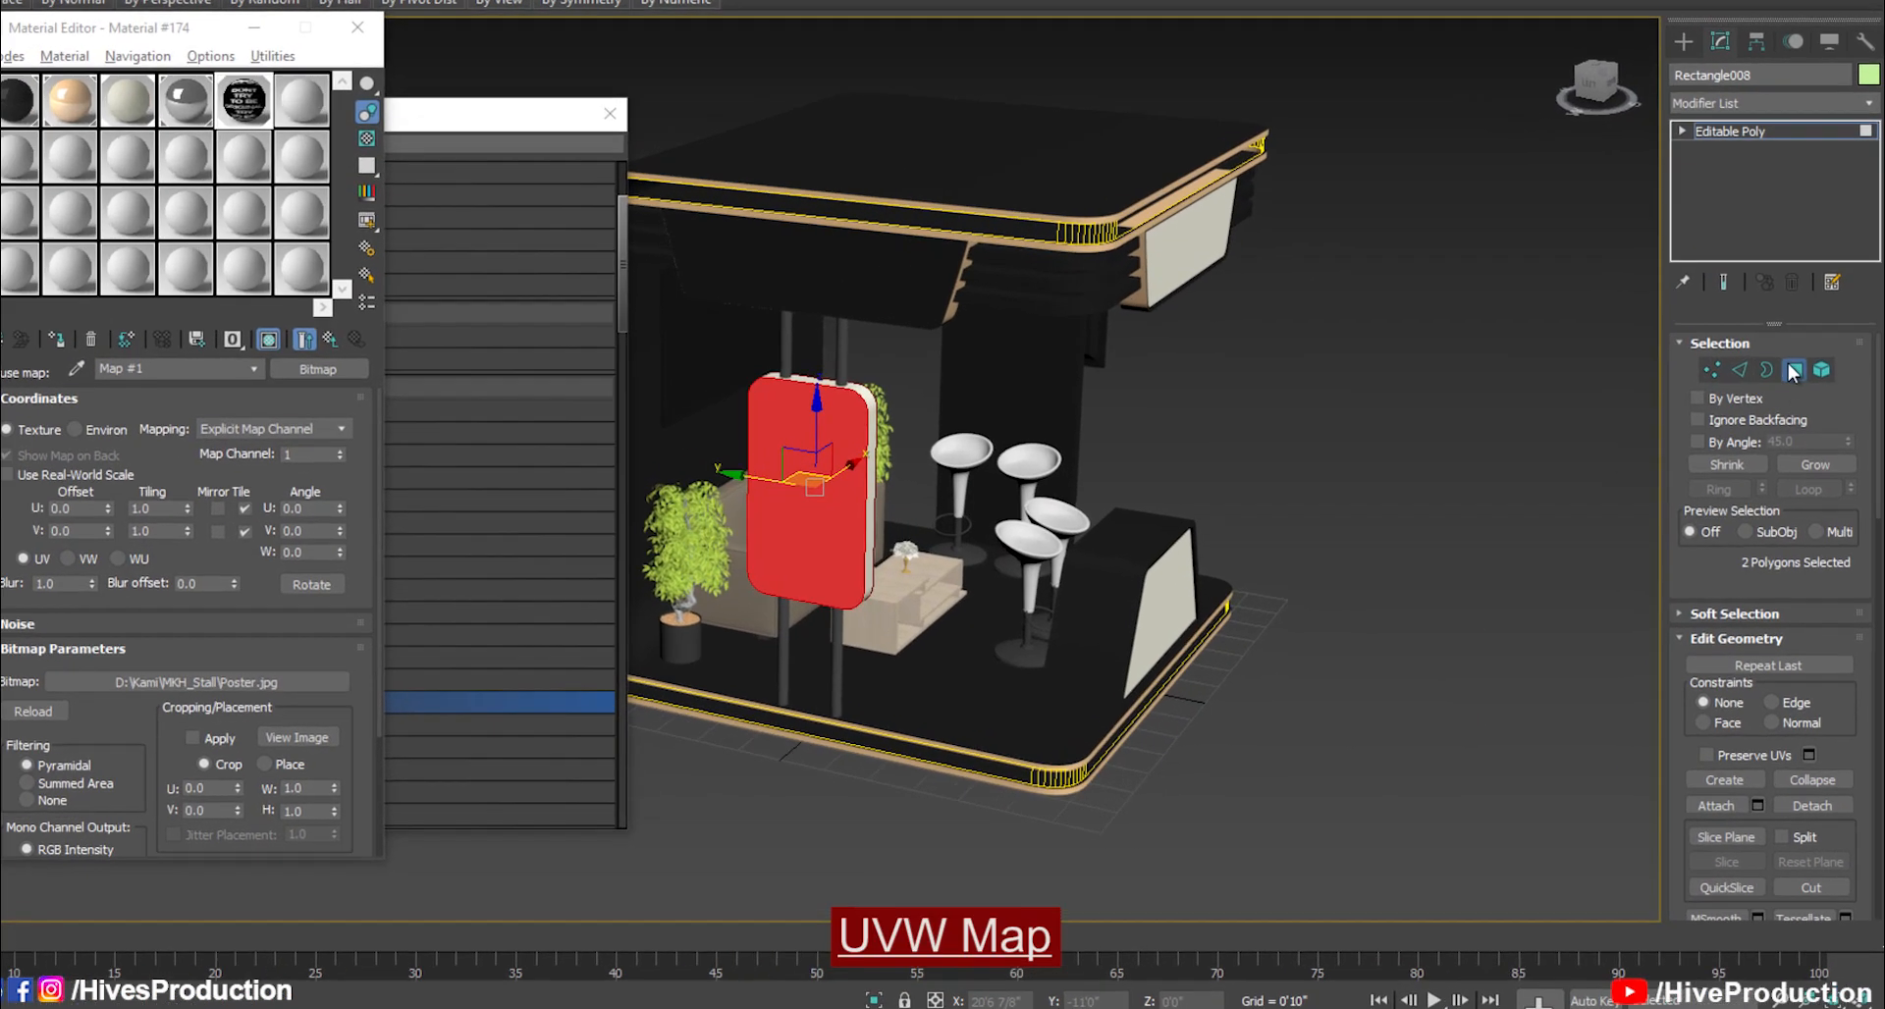
left_click(1791, 371)
left_click(1757, 103)
key("u")
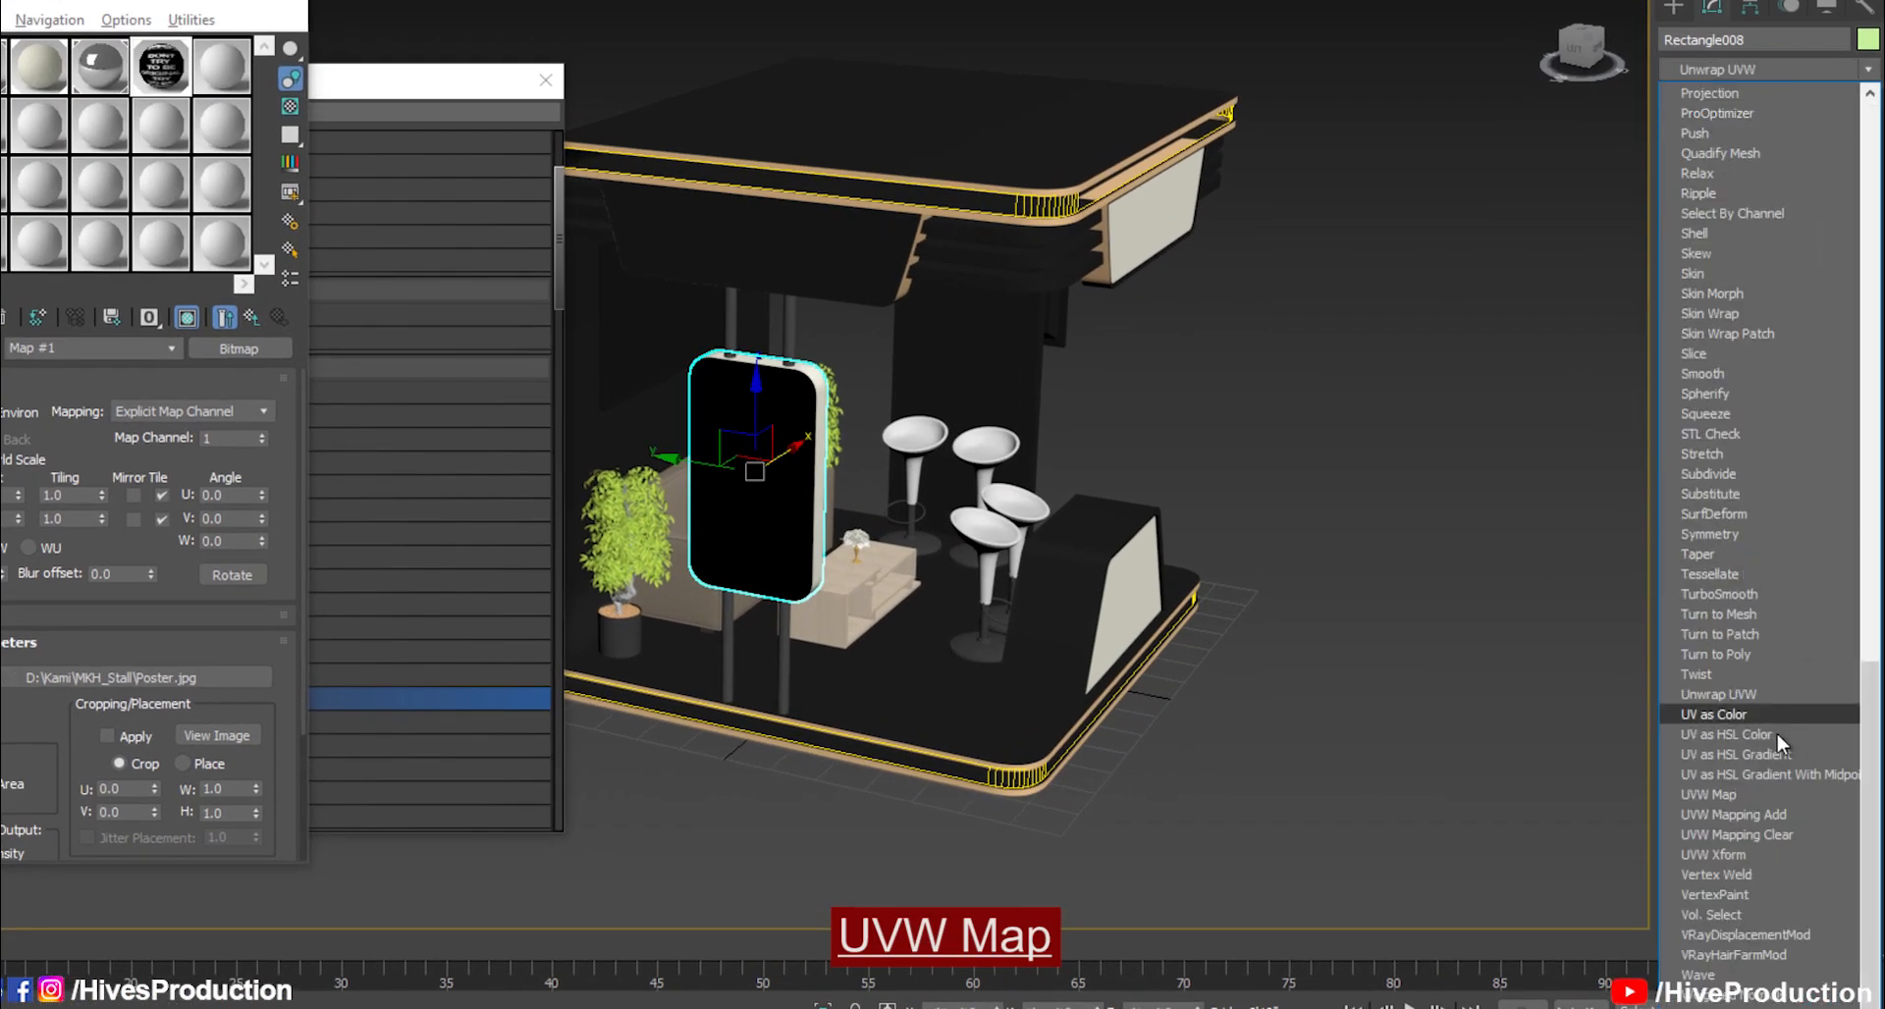
left_click(1767, 792)
Apply the dark grey reflective pole material (Material #151) to all of the sign panel's side polygons, then return to its UVW Map and deselect
middle_click_drag(1274, 679, 870, 557, "alt")
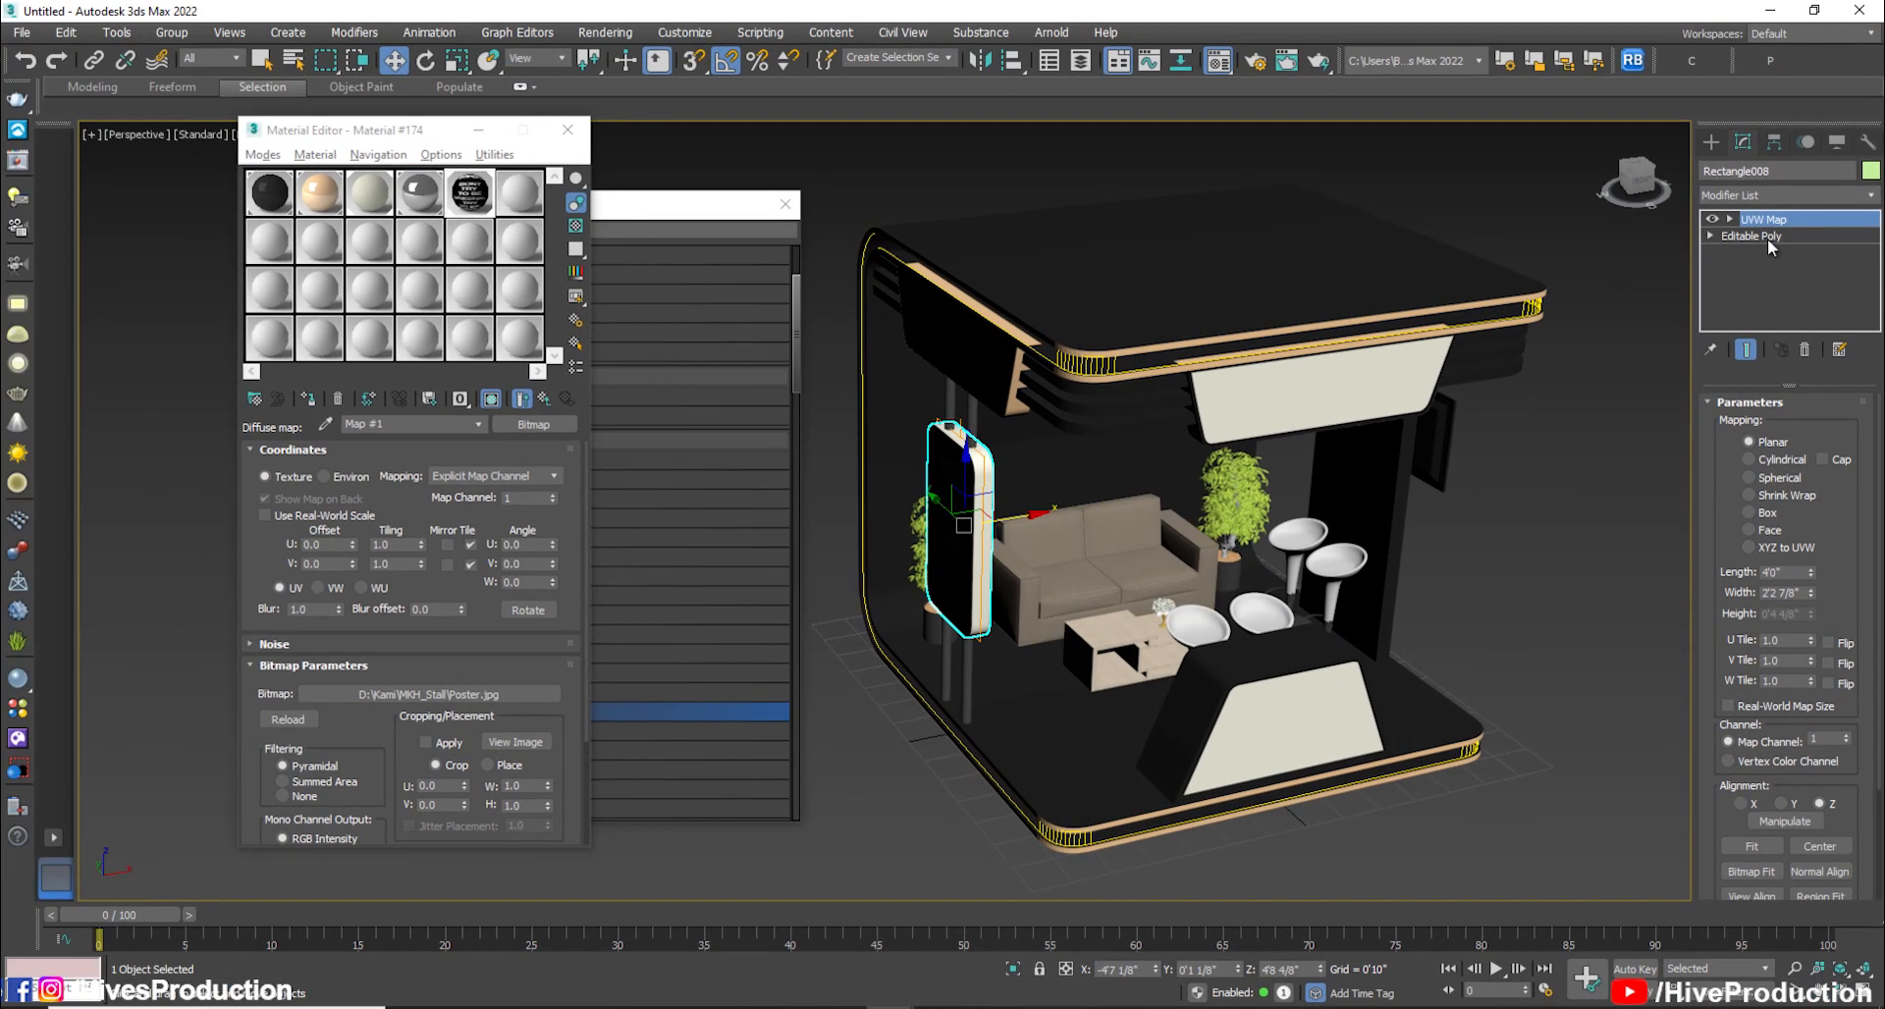
scroll(972, 469, "up", 4)
left_click(984, 474)
left_click(1724, 531)
left_click(1805, 424, "ctrl")
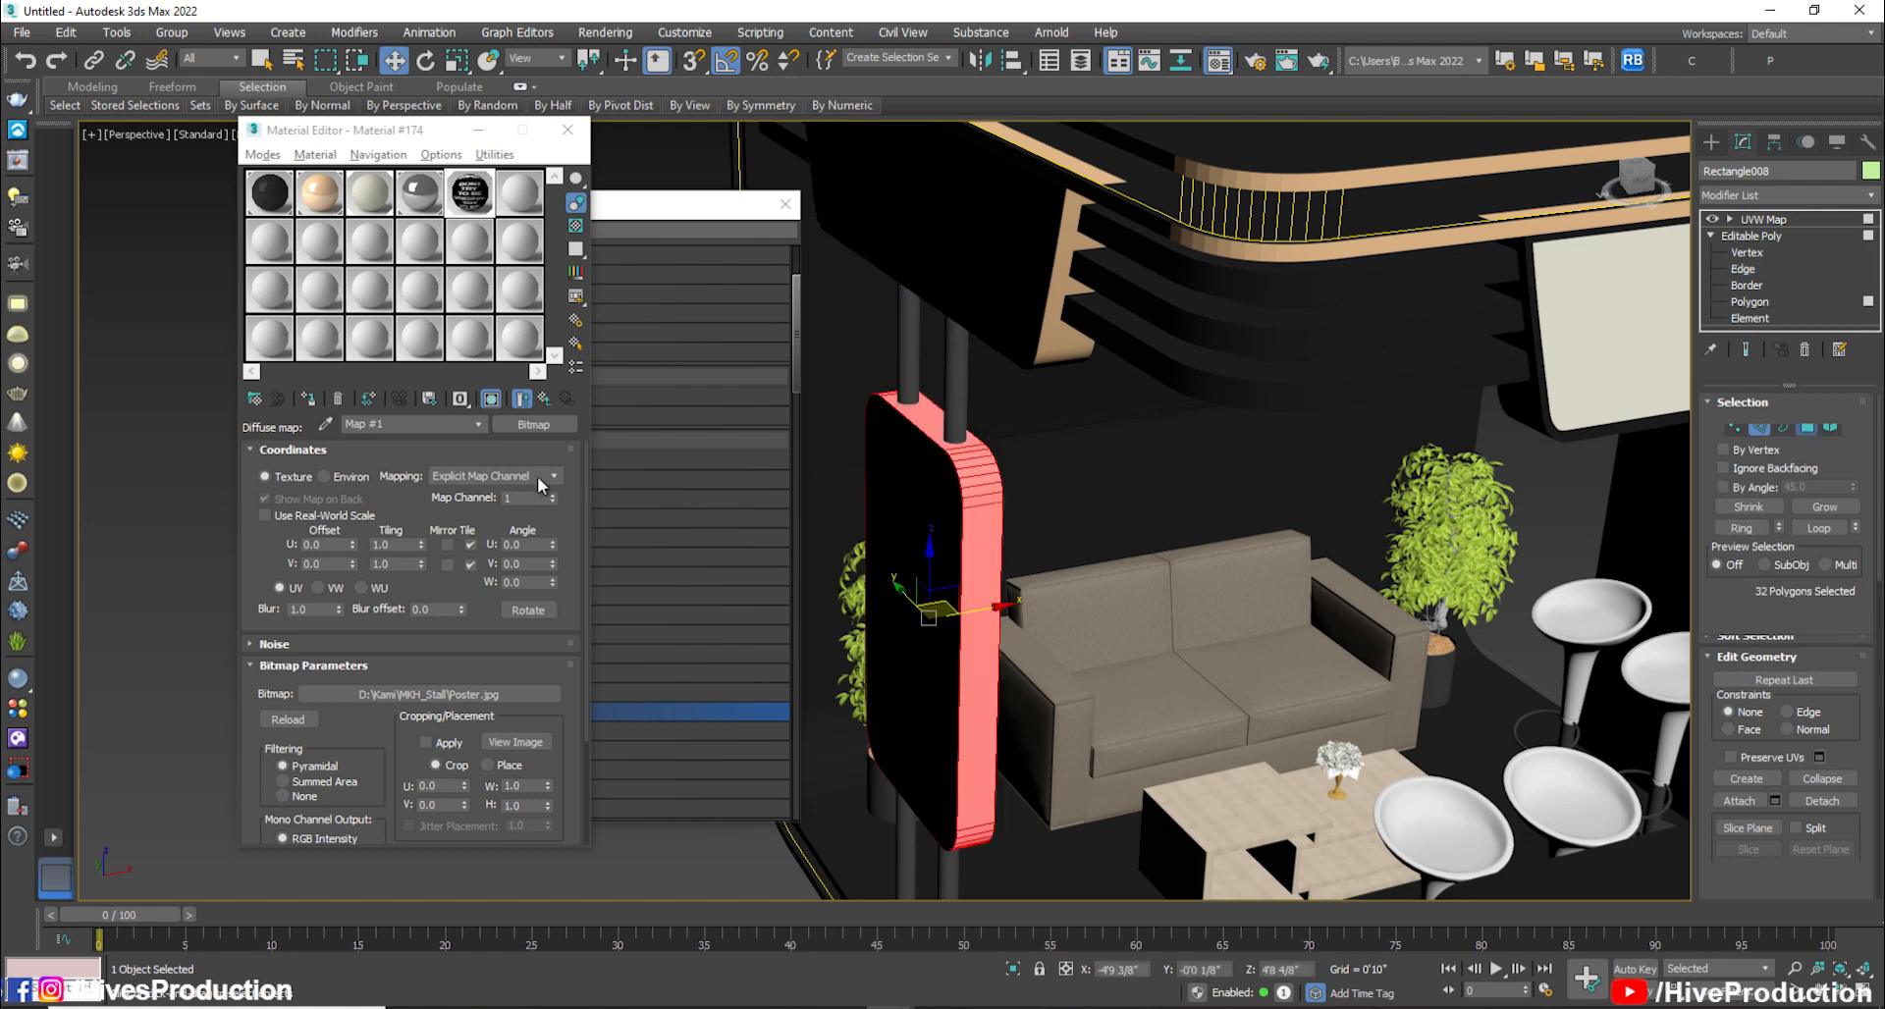
left_click(306, 399)
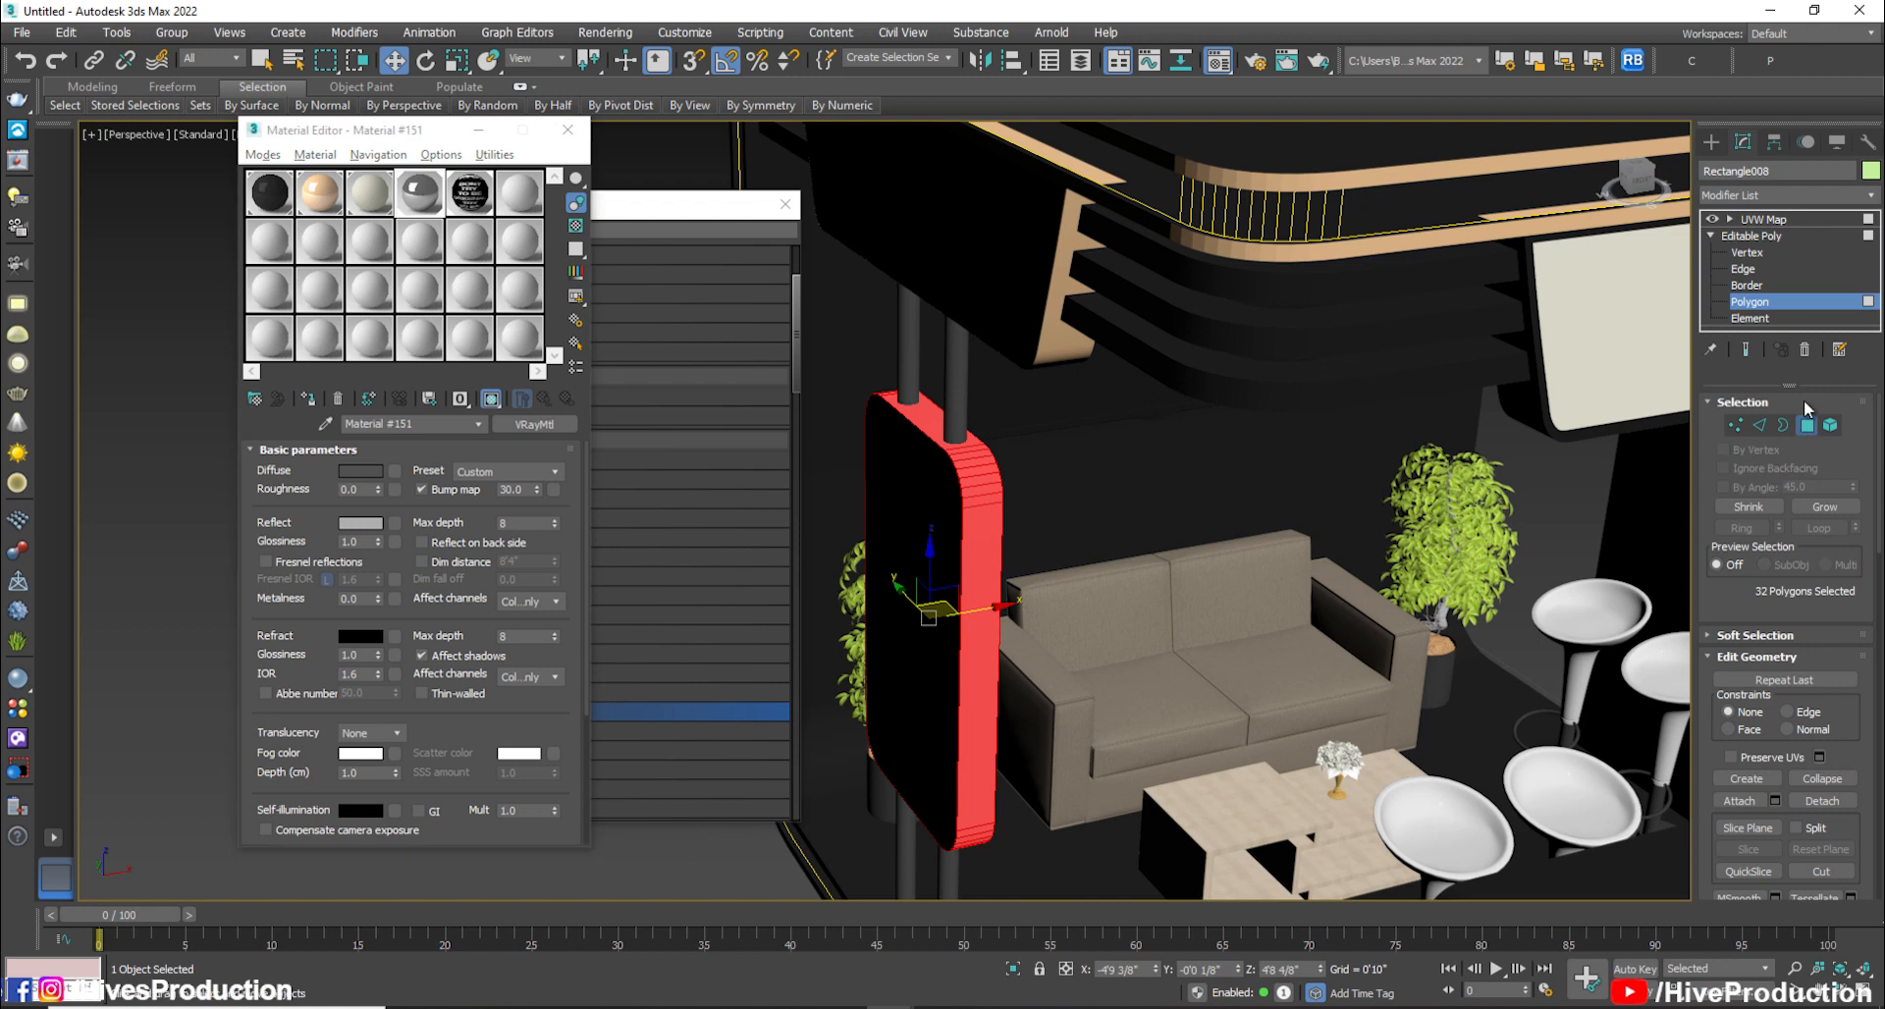
left_click(1763, 219)
left_click(767, 868)
Nudge the cloned TV along X against the pillar's outer face in the front view and close the Material/Map Browser
middle_click_drag(974, 573, 932, 613, "alt")
scroll(1070, 579, "down", 5)
left_click(1217, 611)
middle_click_drag(1217, 610, 1268, 664, "alt")
key("f")
scroll(1233, 678, "down", 4)
scroll(1156, 622, "up", 4)
left_click_drag(1101, 598, 1097, 599)
scroll(1259, 756, "down", 3)
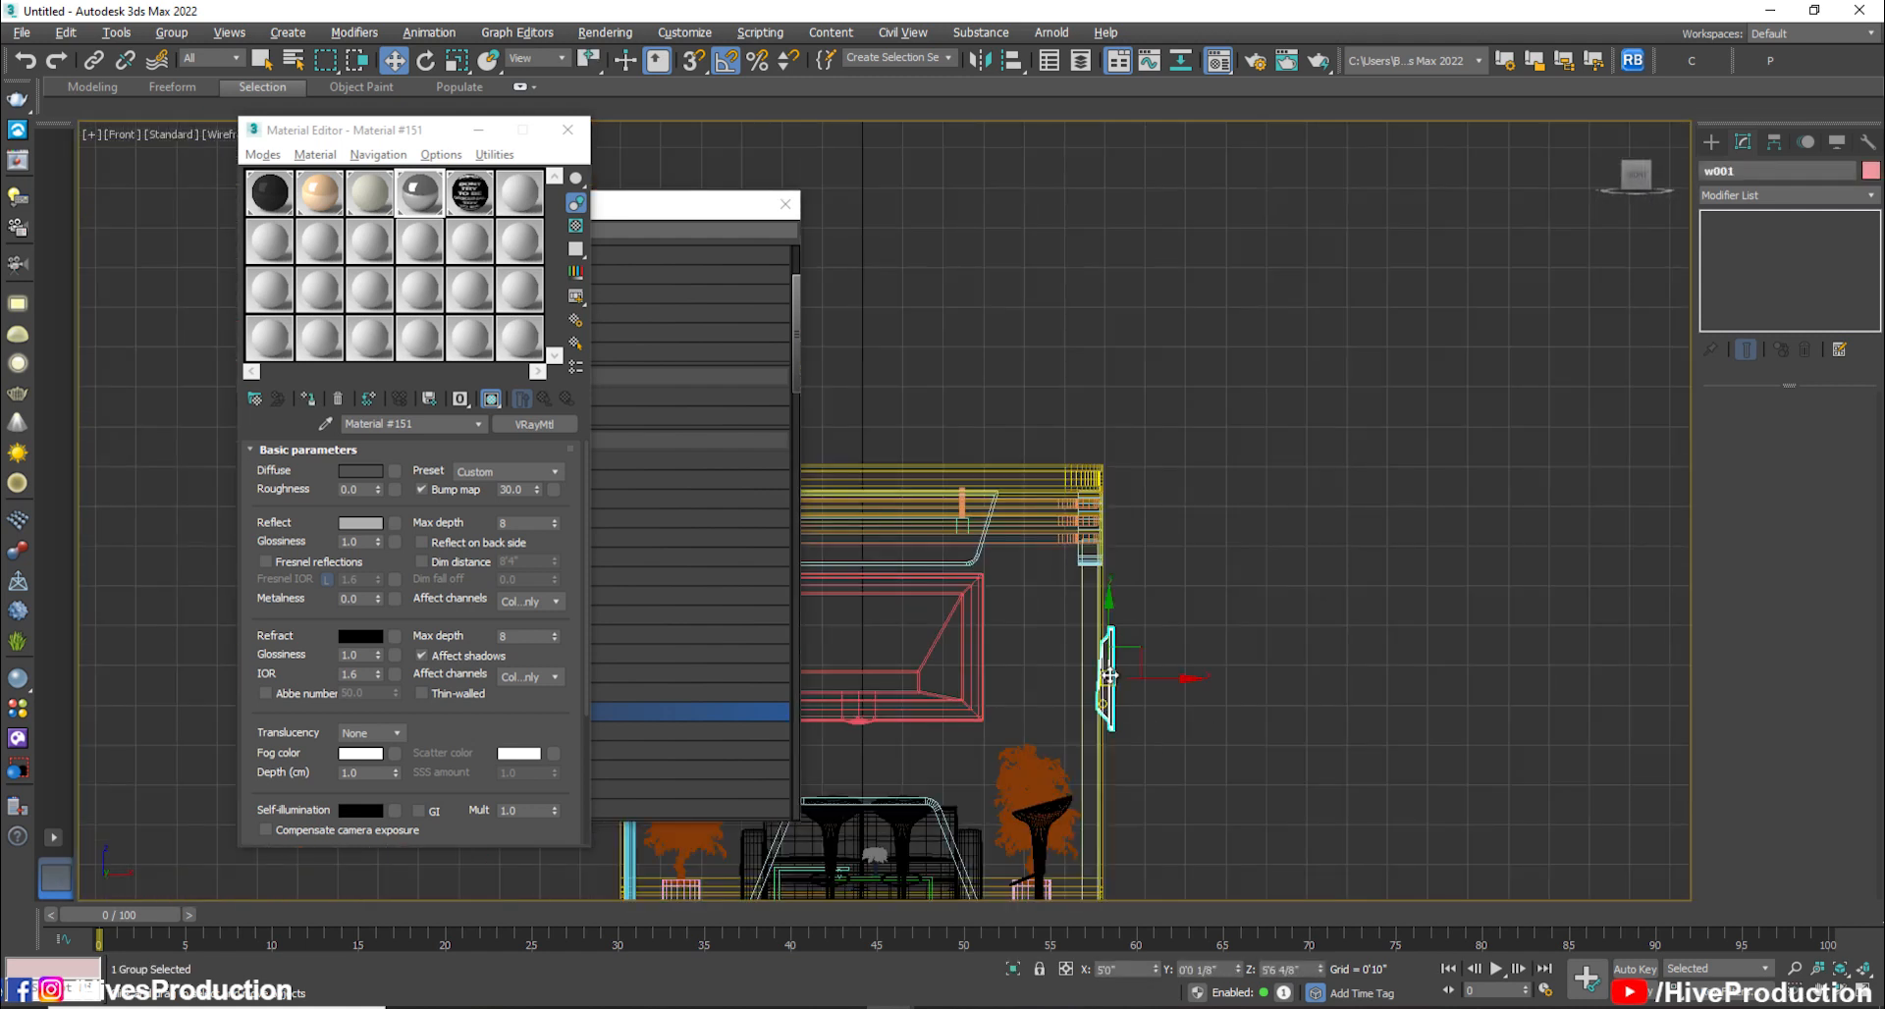
scroll(1172, 699, "down", 2)
middle_click_drag(1172, 699, 1344, 600)
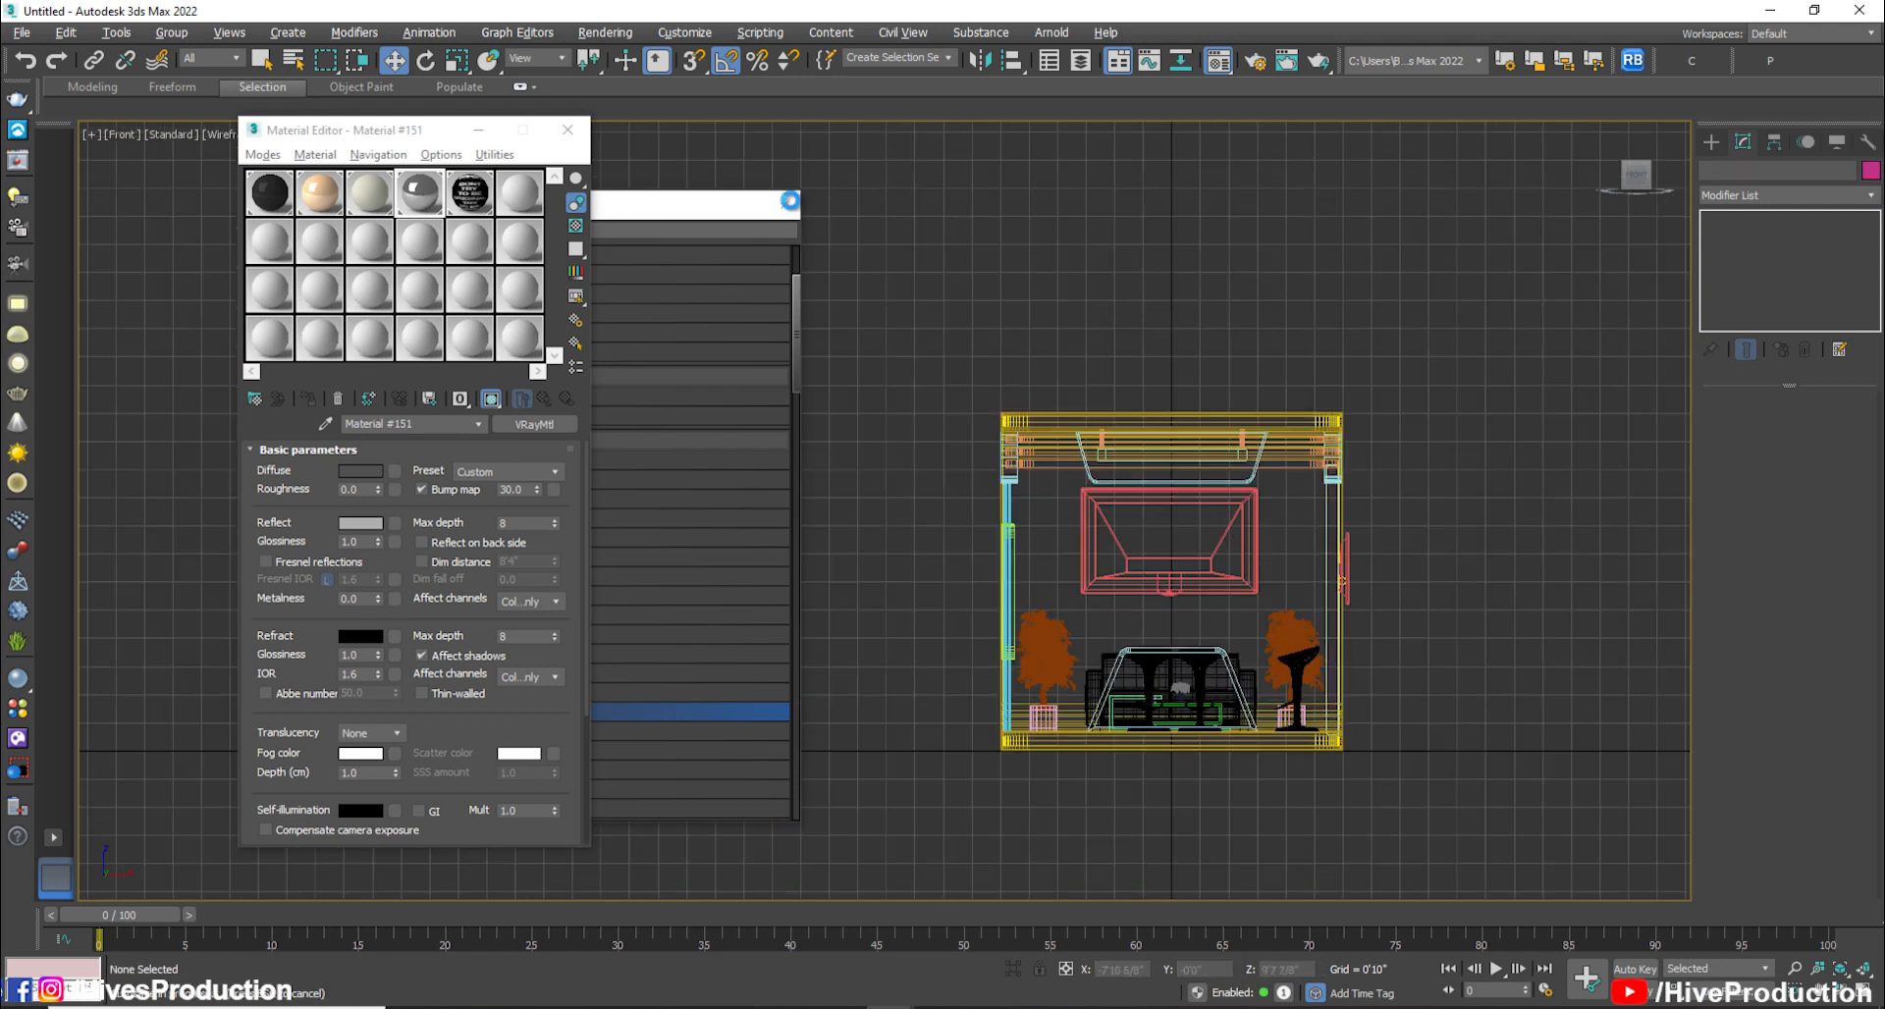
left_click(787, 205)
middle_click_drag(752, 621, 537, 589)
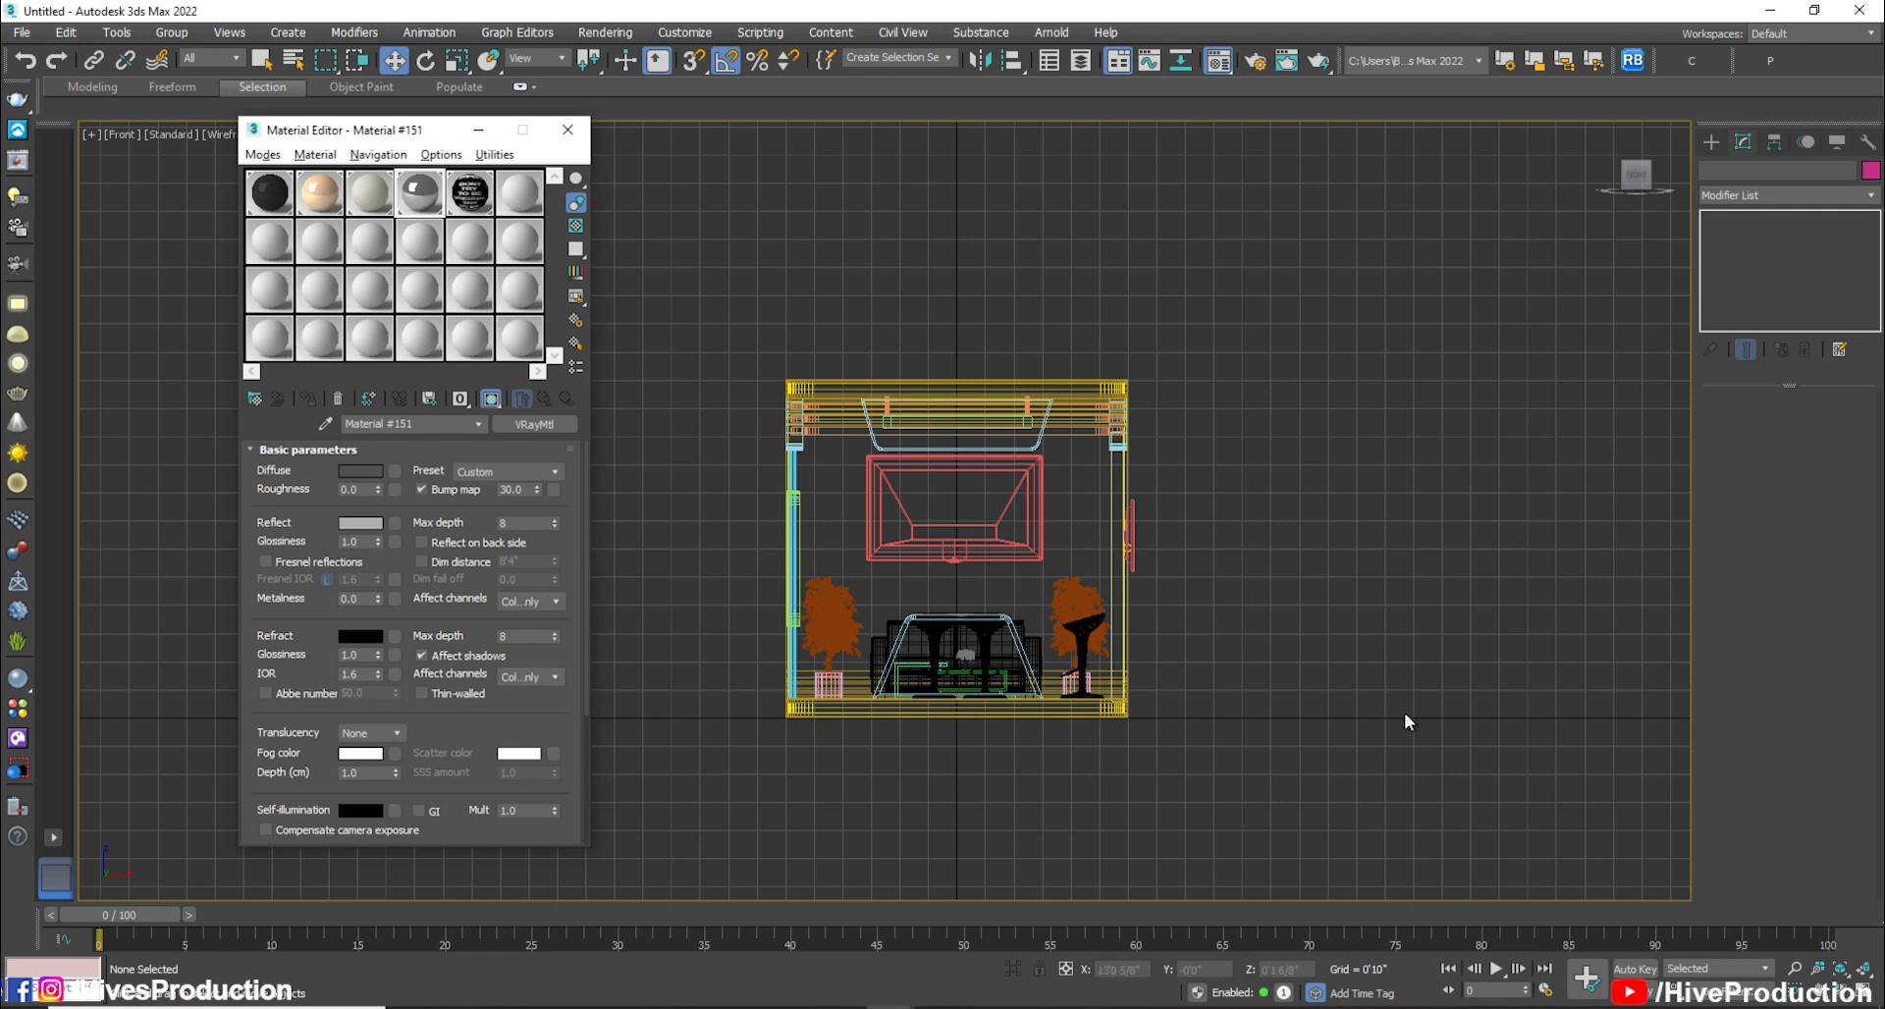
Import the Illustrator logo file from the MKH_Stall folder in the perspective view, merging its objects with the current scene
key("alt+w")
left_click(1217, 751)
key("alt+w")
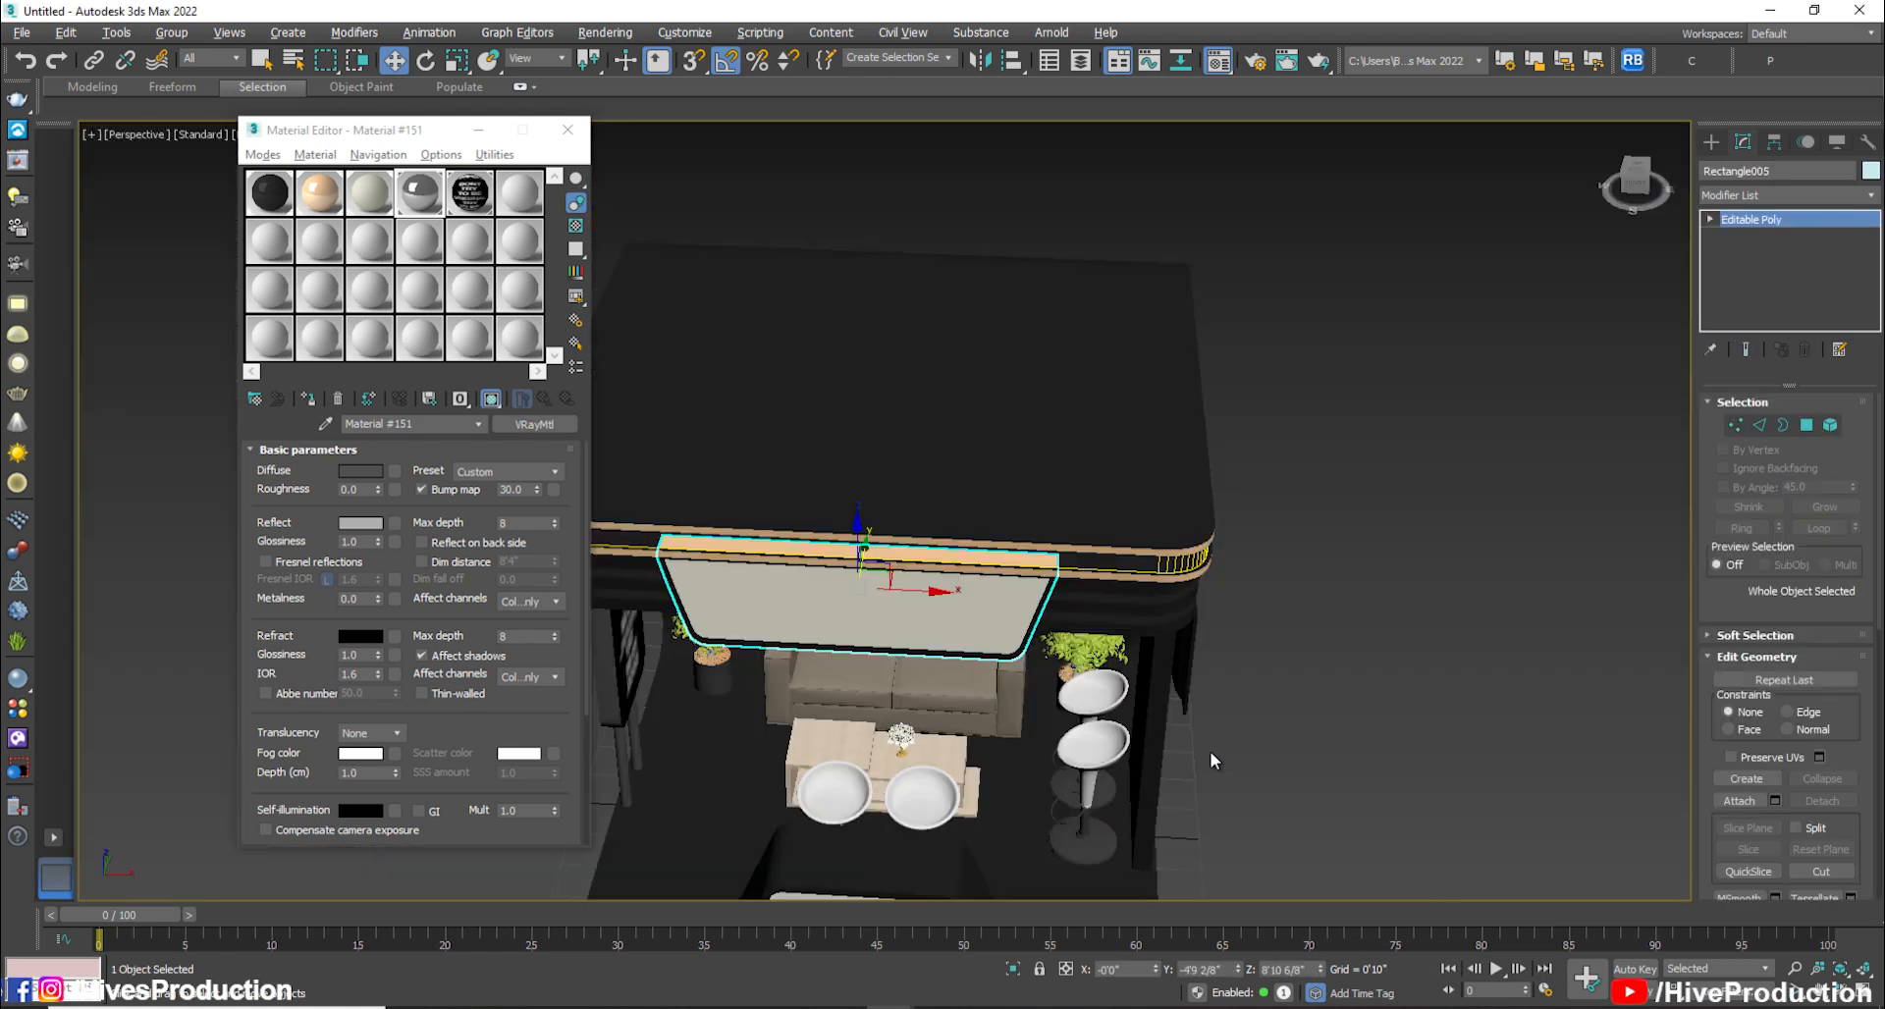
scroll(1174, 683, "down", 2)
scroll(1174, 683, "down", 3)
middle_click_drag(1174, 684, 1171, 605, "alt")
middle_click_drag(1245, 817, 1214, 851)
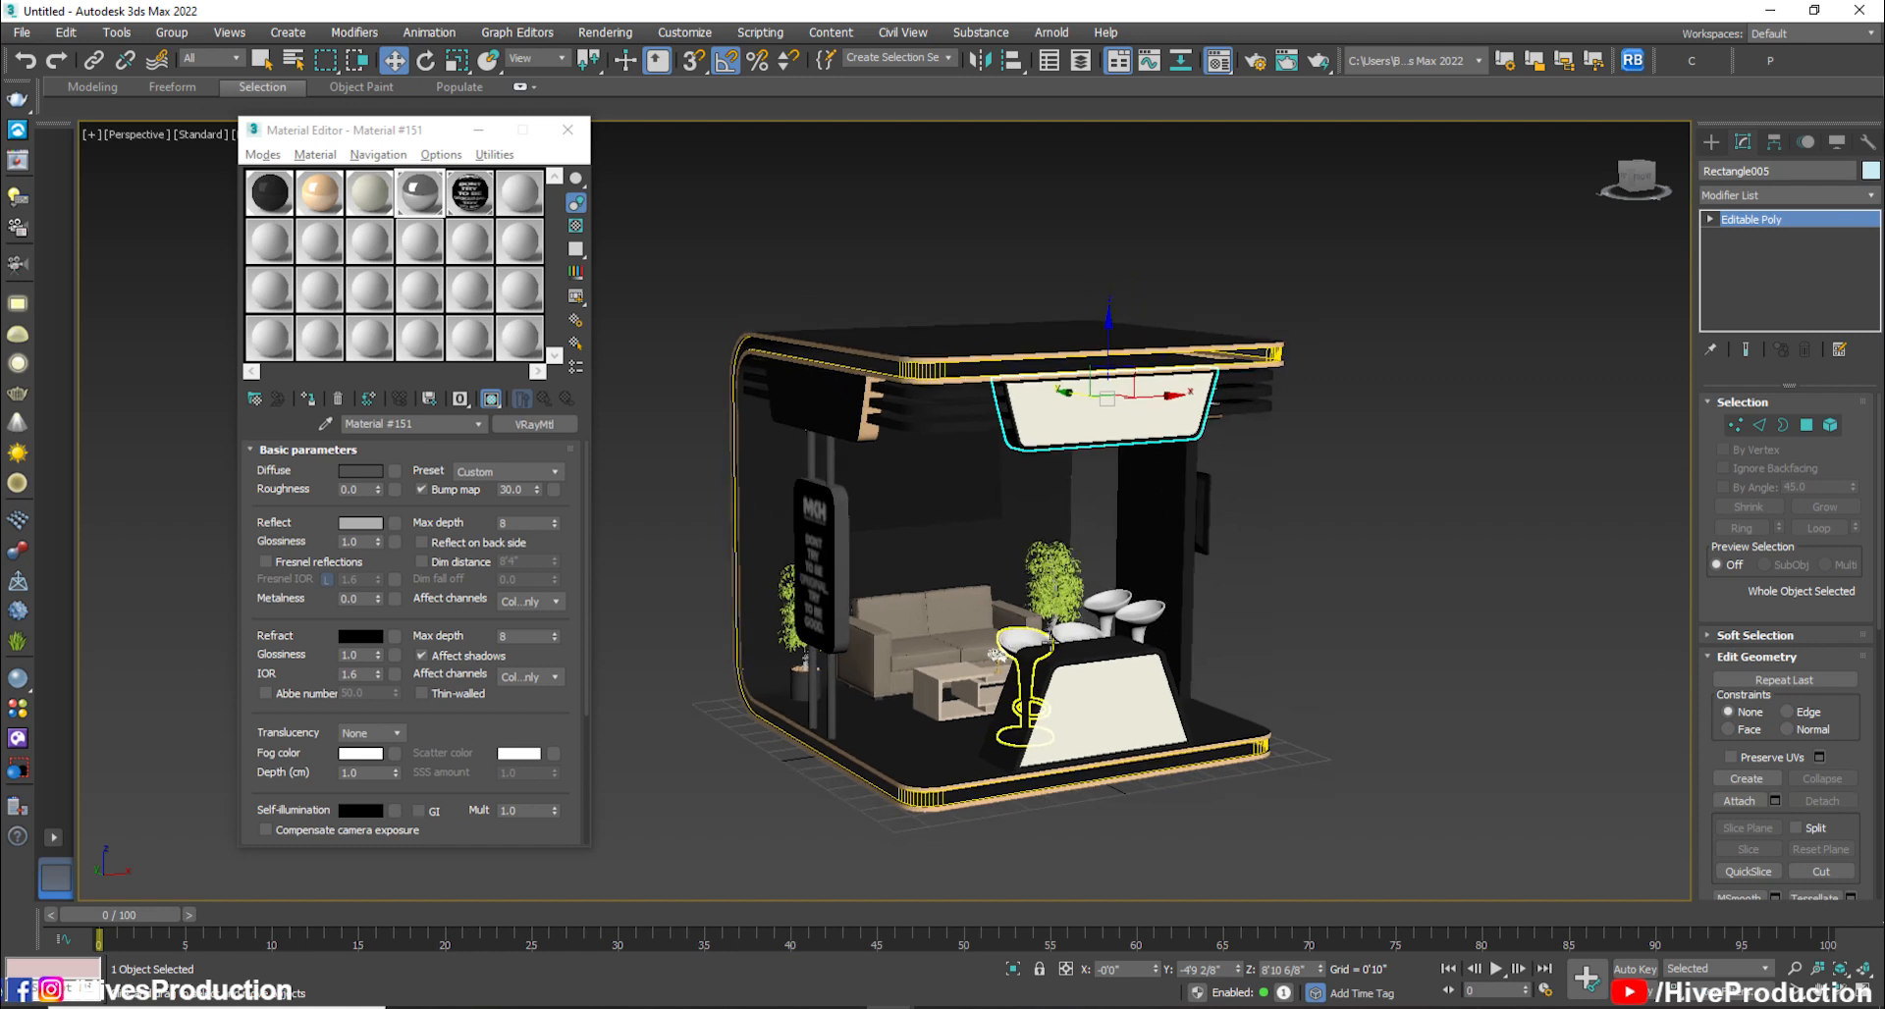
left_click(27, 35)
mouse_move(71, 303)
left_click(331, 309)
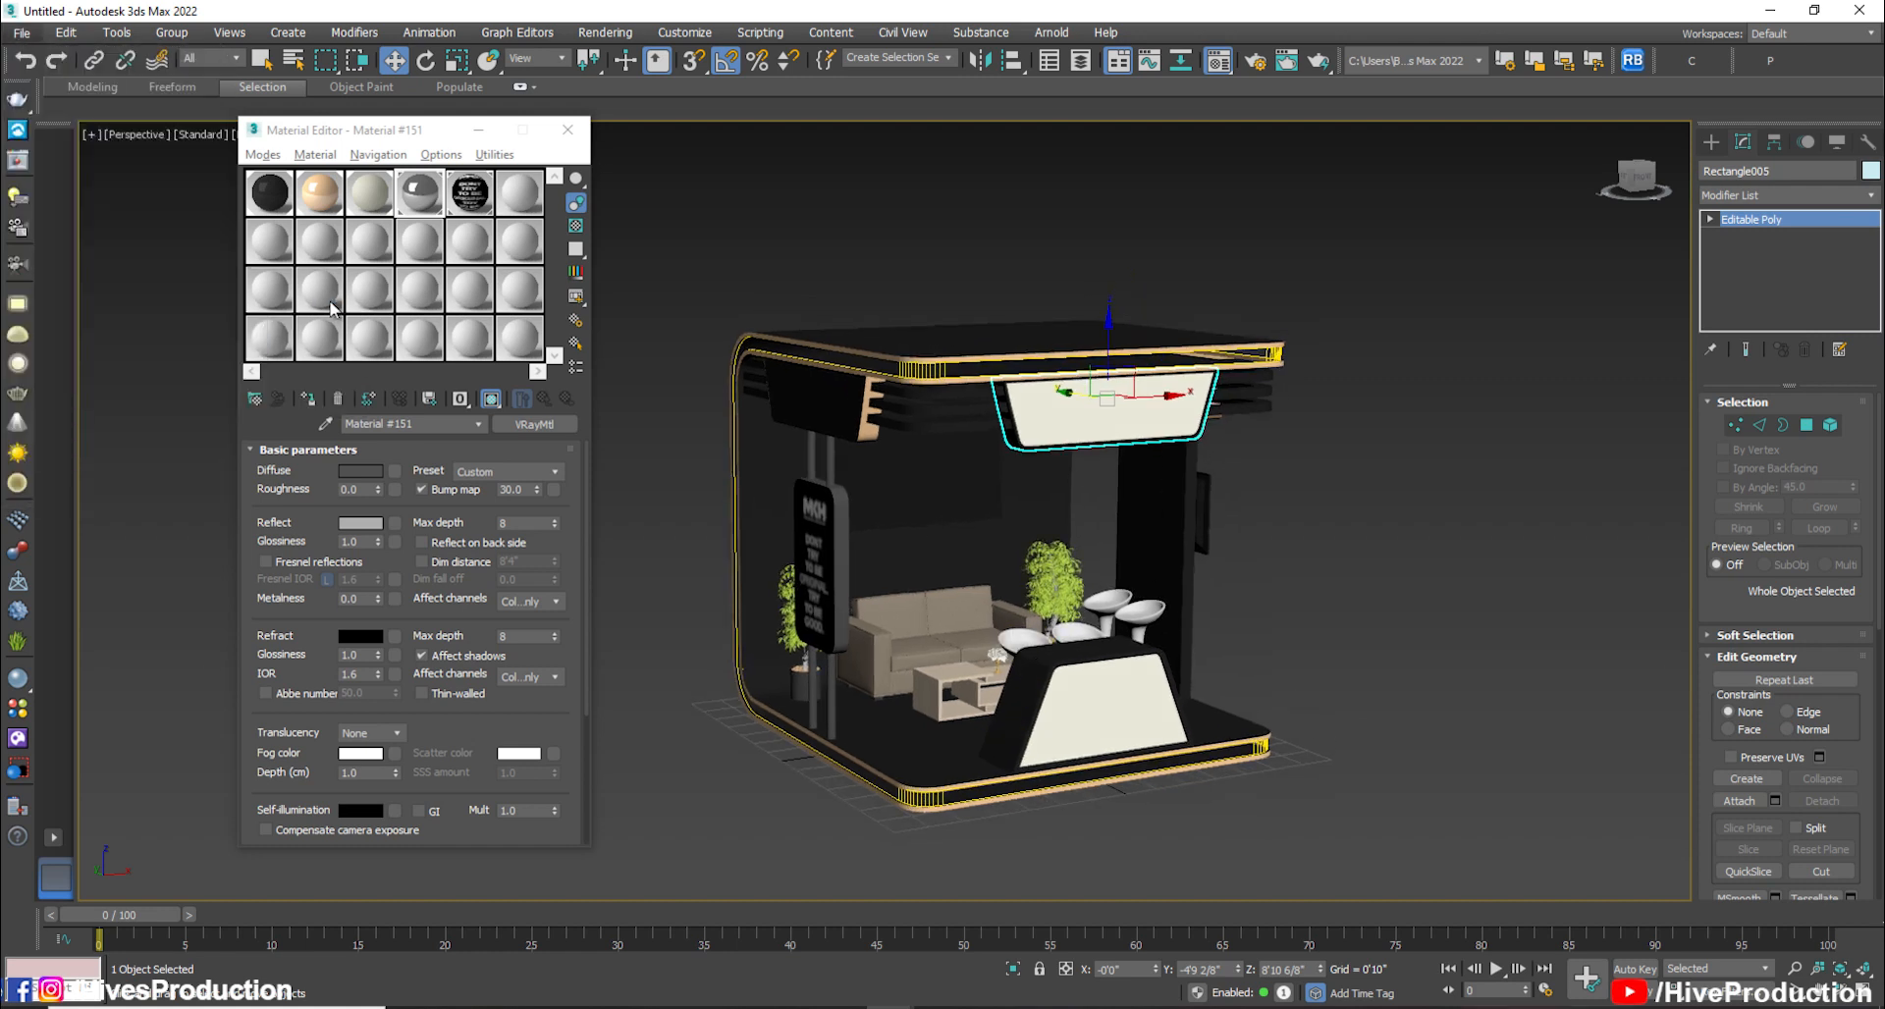
left_click(226, 47)
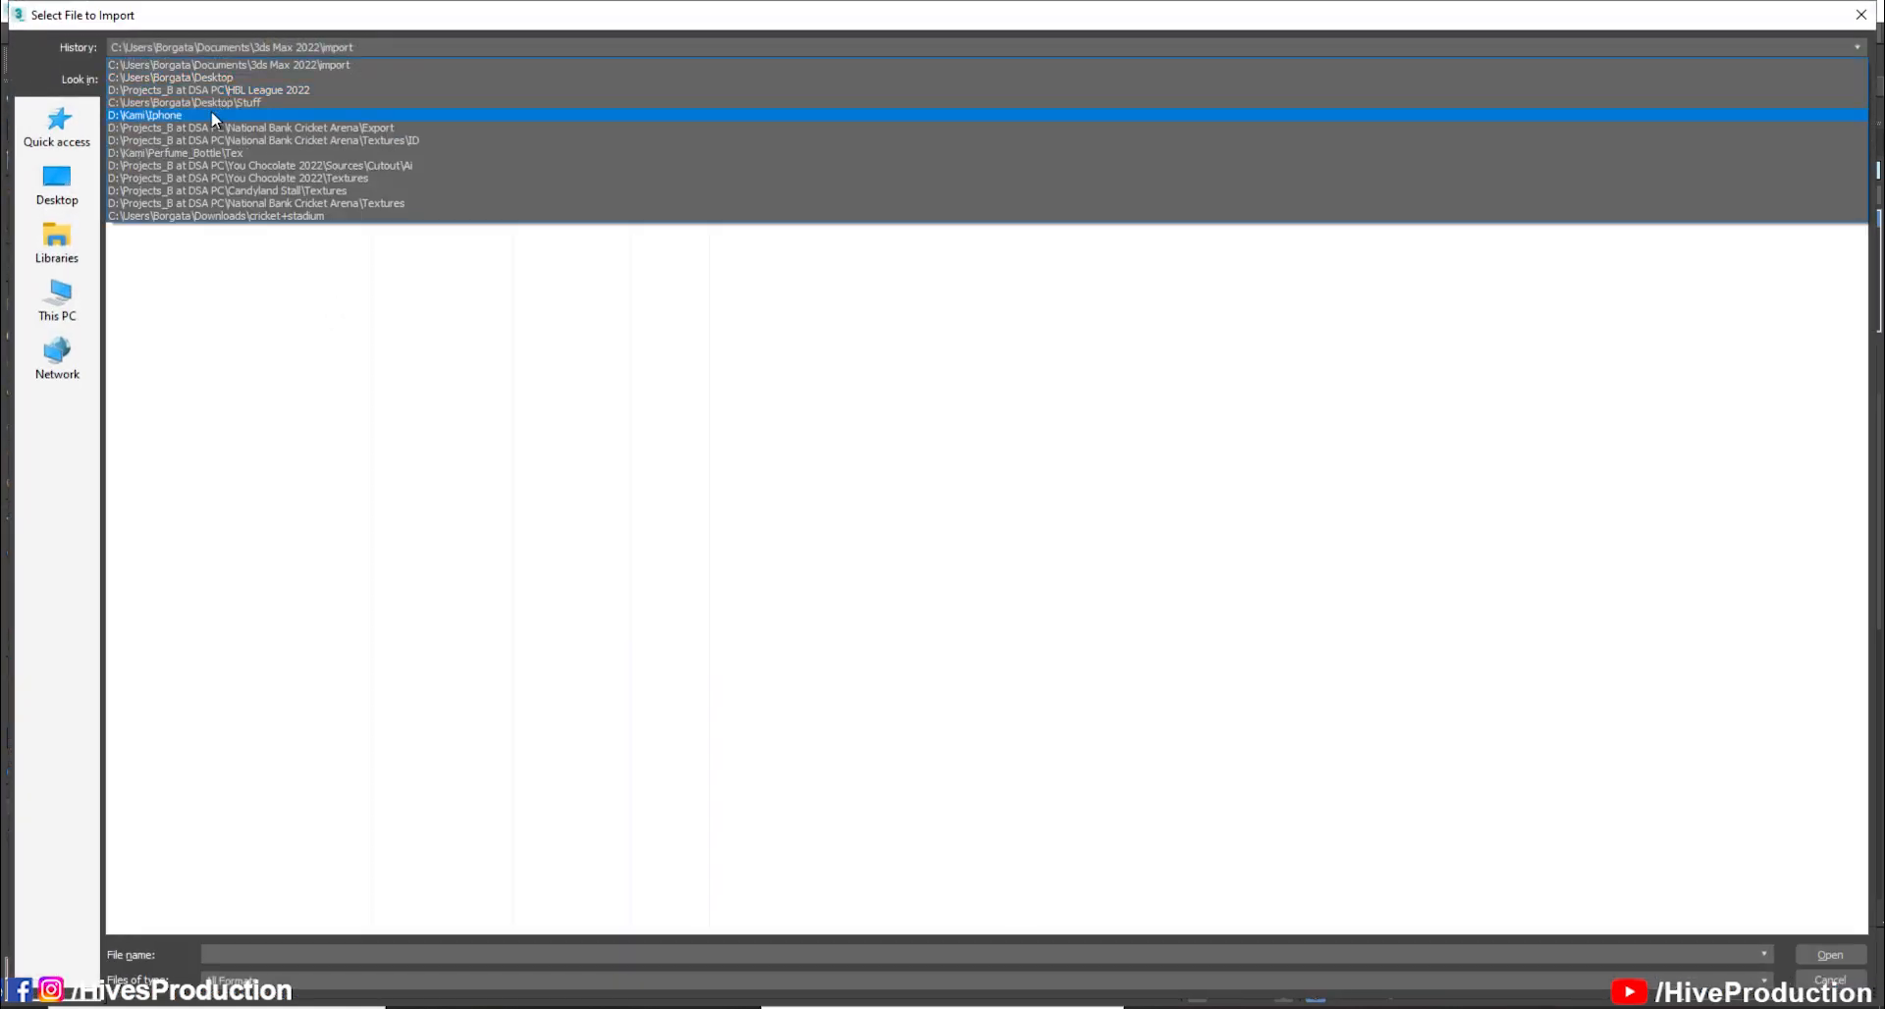
left_click(179, 116)
left_click(405, 81)
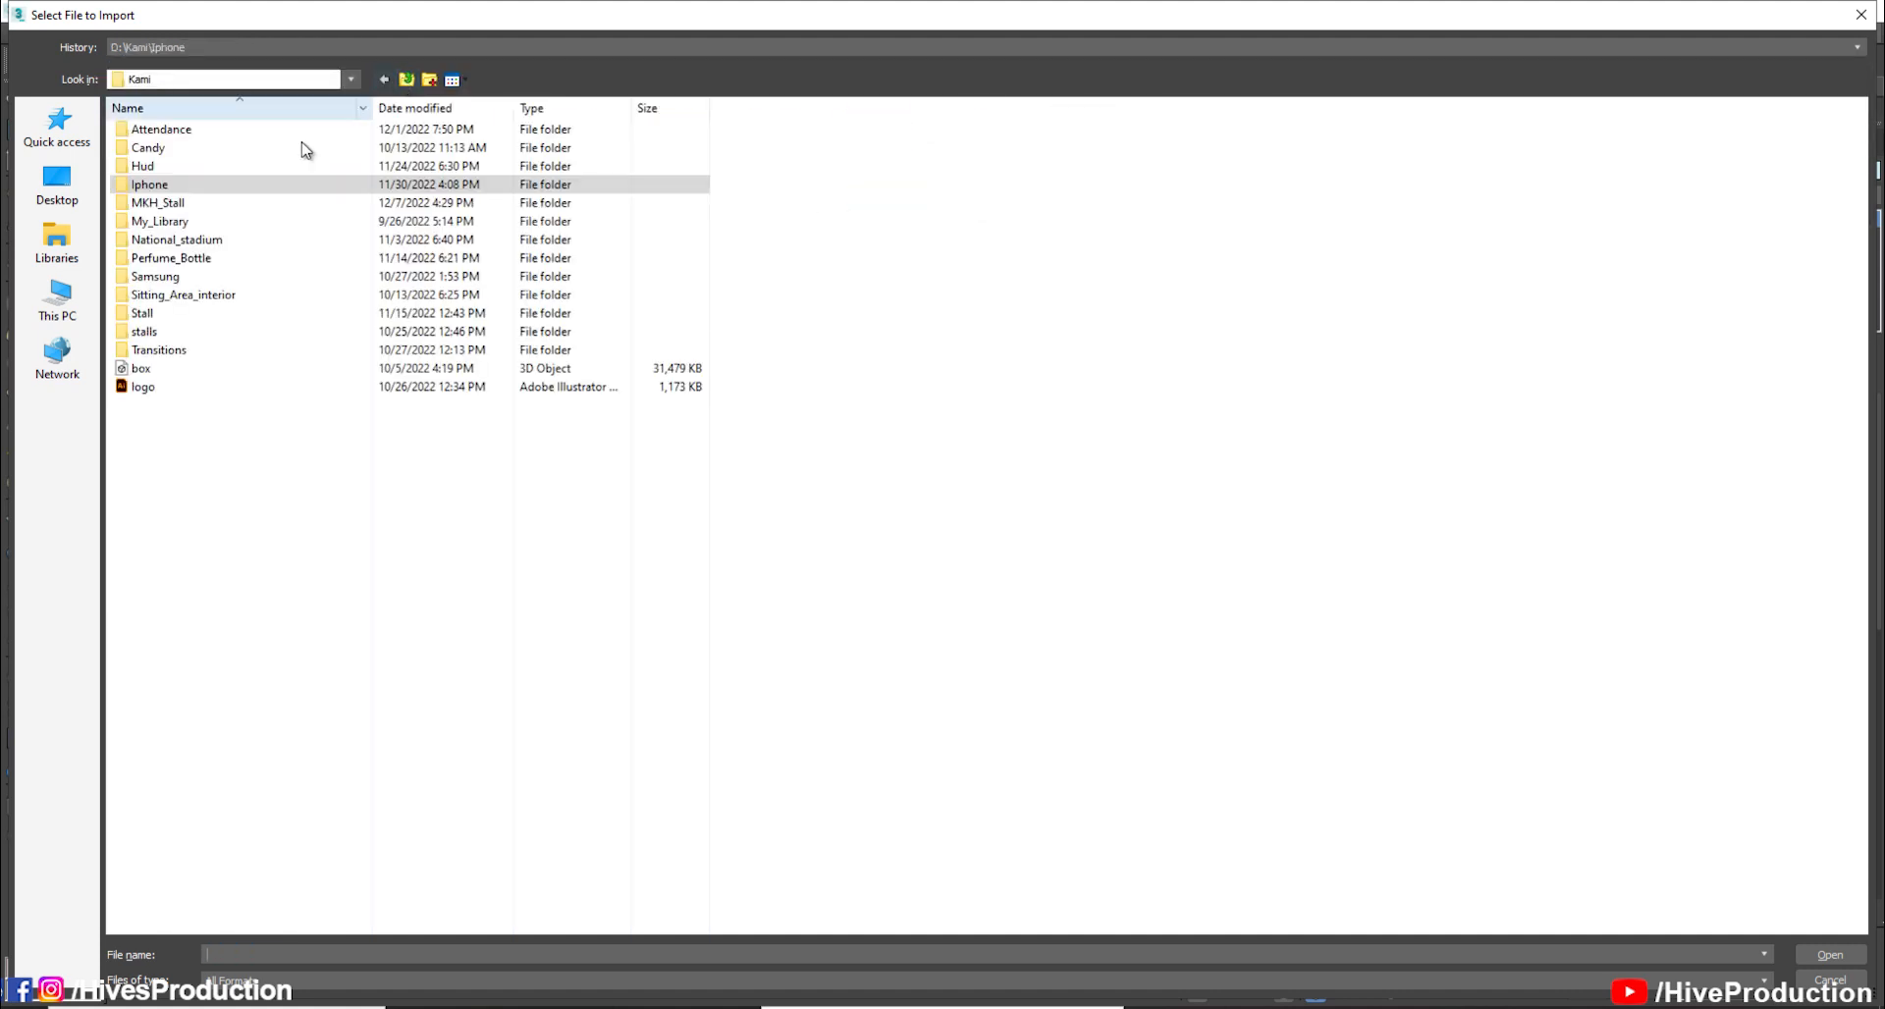
double_click(201, 202)
double_click(147, 157)
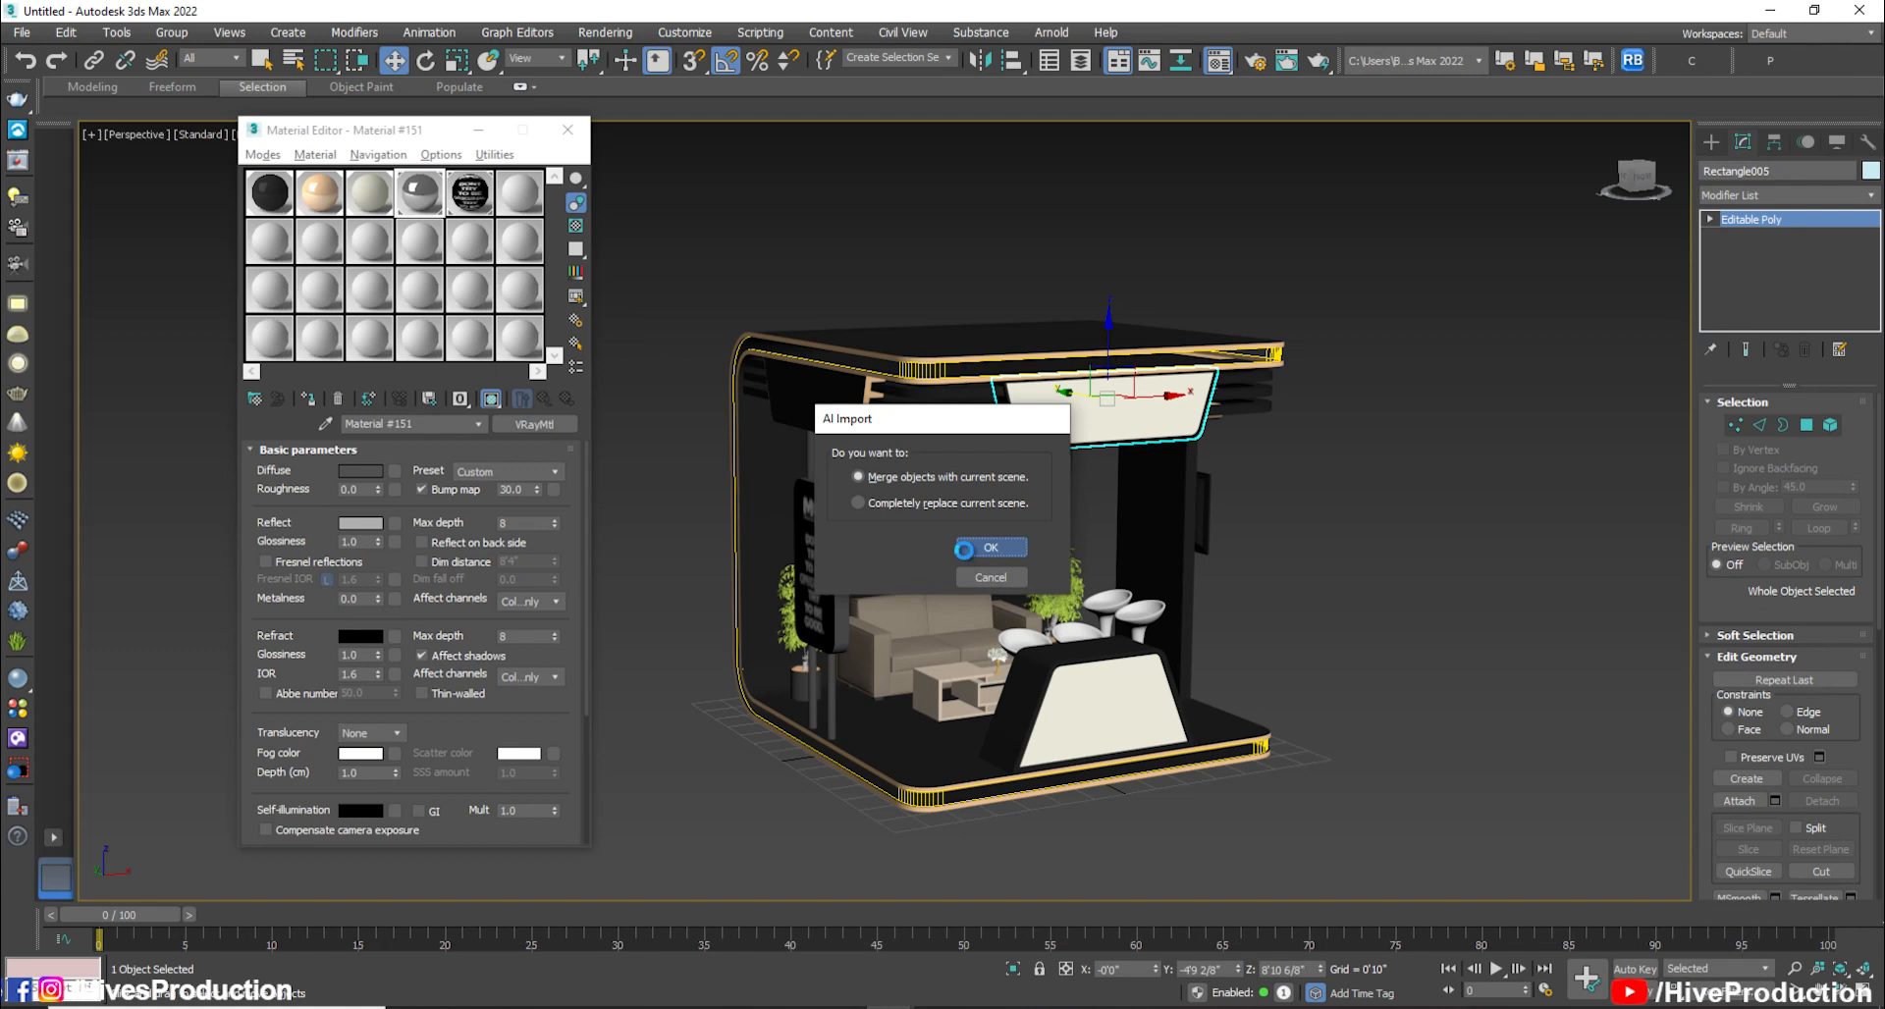
left_click(966, 548)
left_click(975, 540)
Scale up the imported MKH logo shape and rotate it 90 degrees about the X axis to stand upright
key("z")
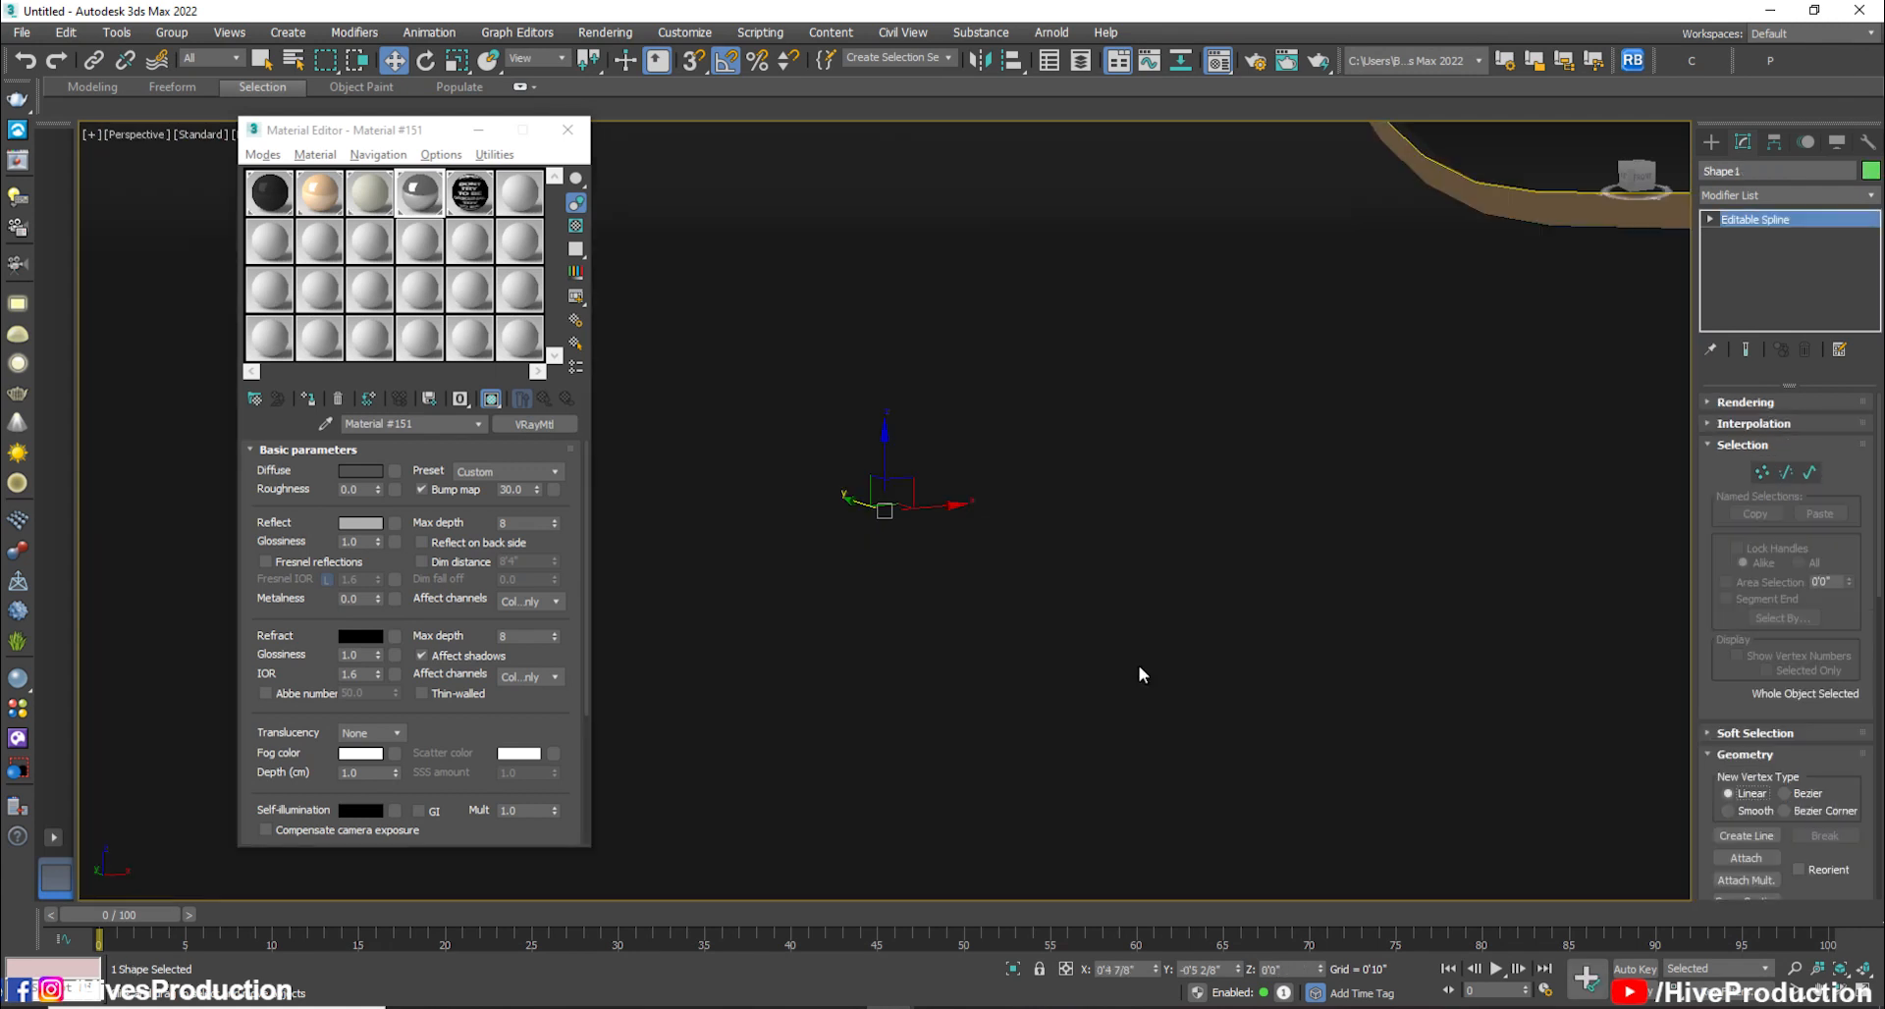
scroll(977, 648, "down", 10)
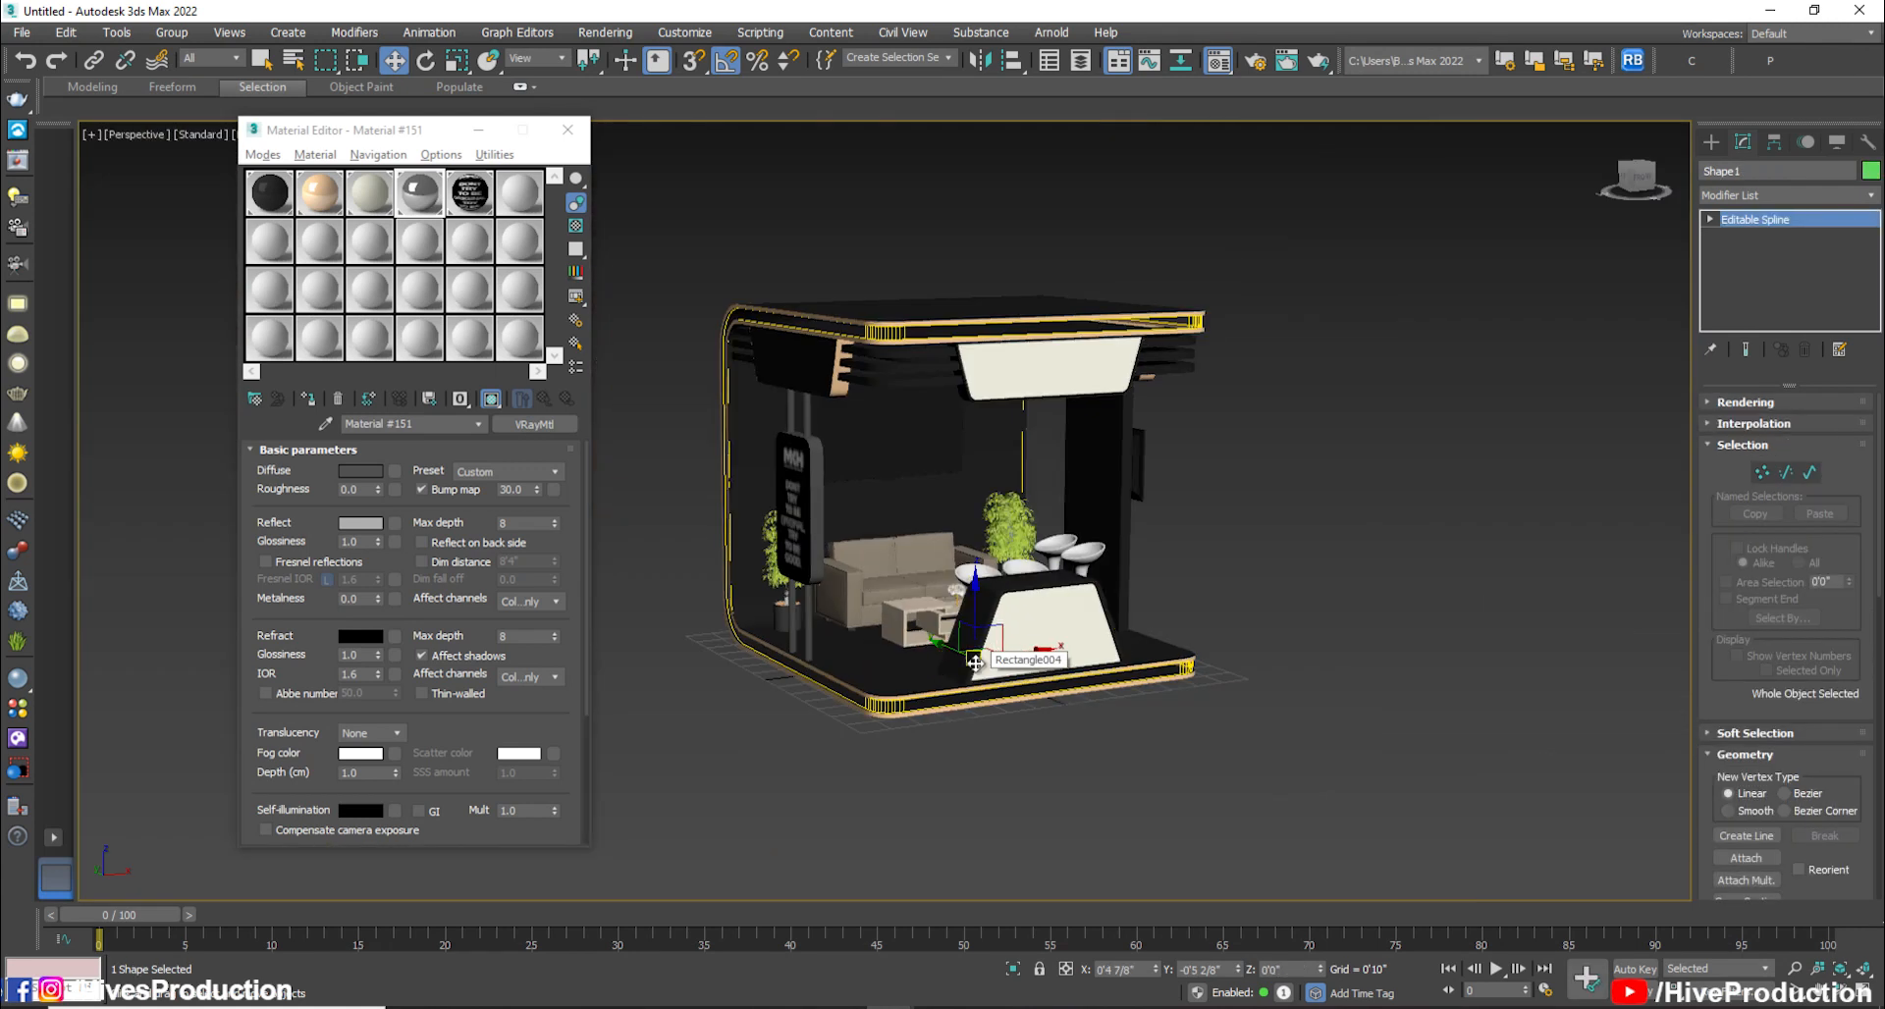
middle_click_drag(975, 663, 943, 643, "alt")
key("r")
left_click_drag(1209, 790, 1221, 415)
key("e")
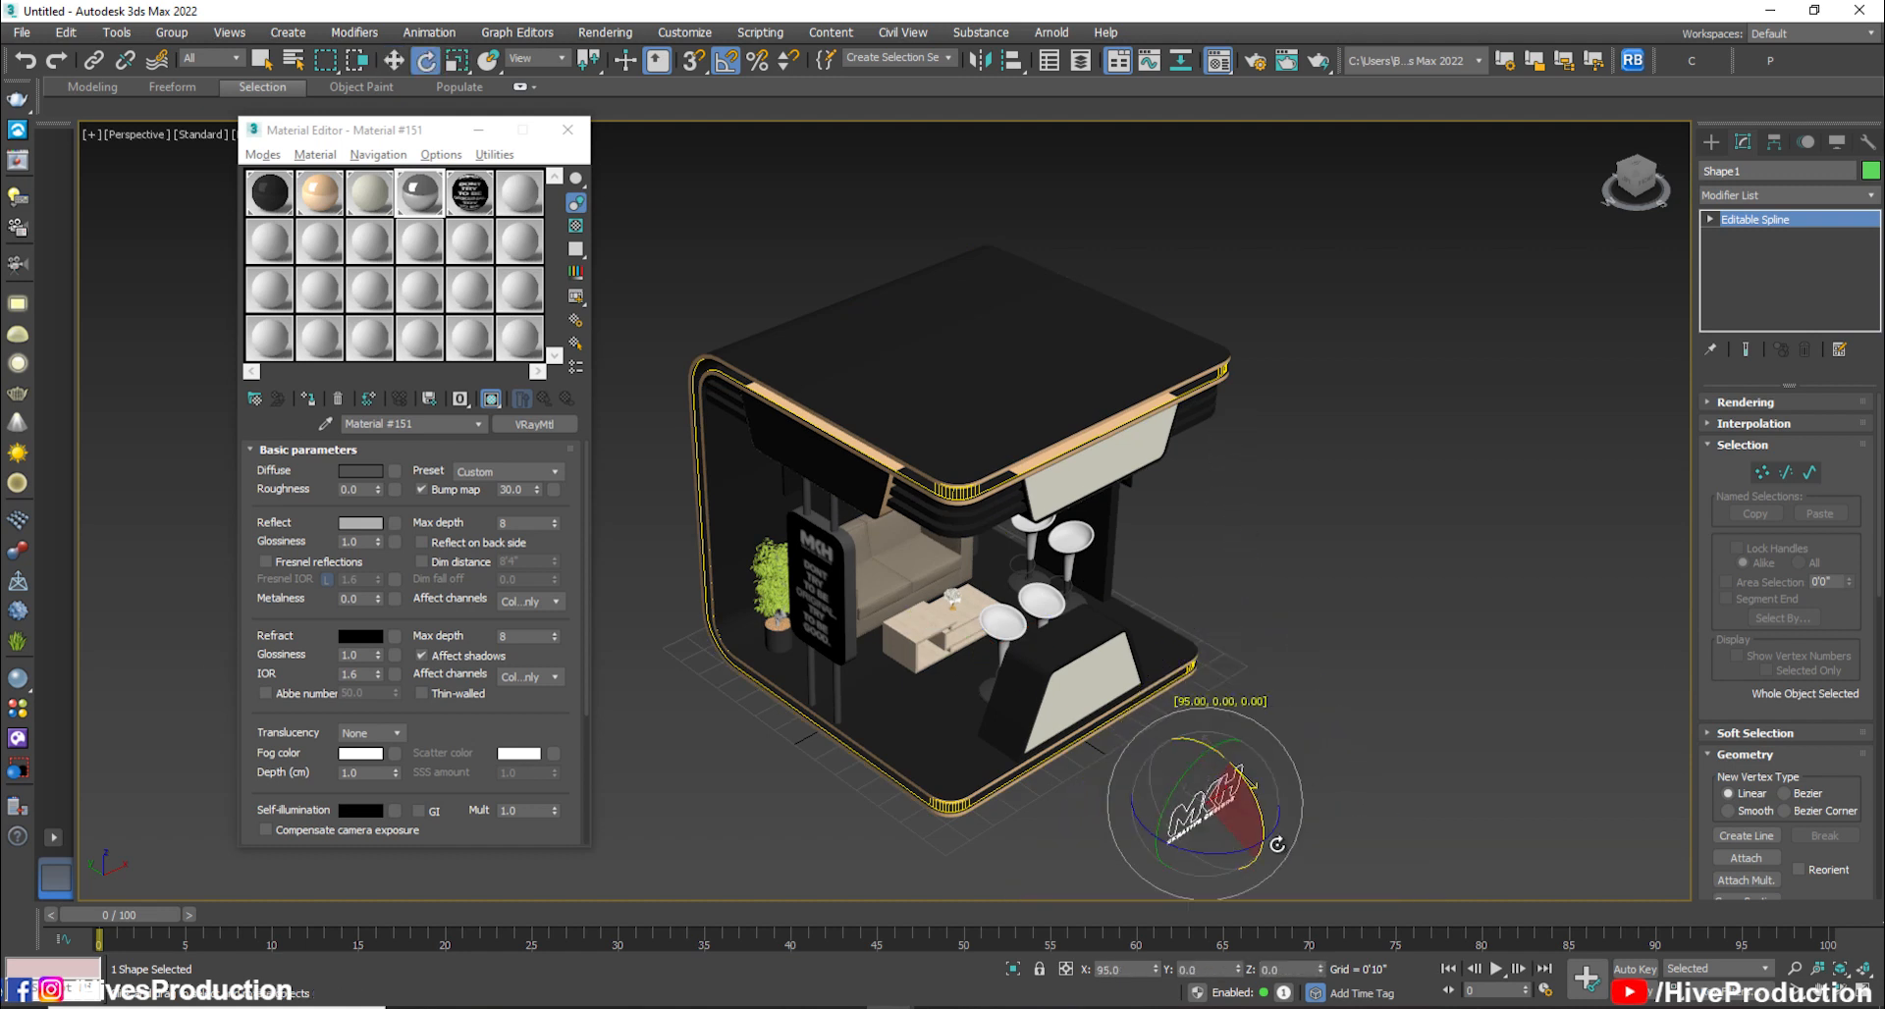
Move the logo onto the middle of the counter's front in the front view and scale it down to fit
key("alt+w")
middle_click(1060, 452)
key("alt+w")
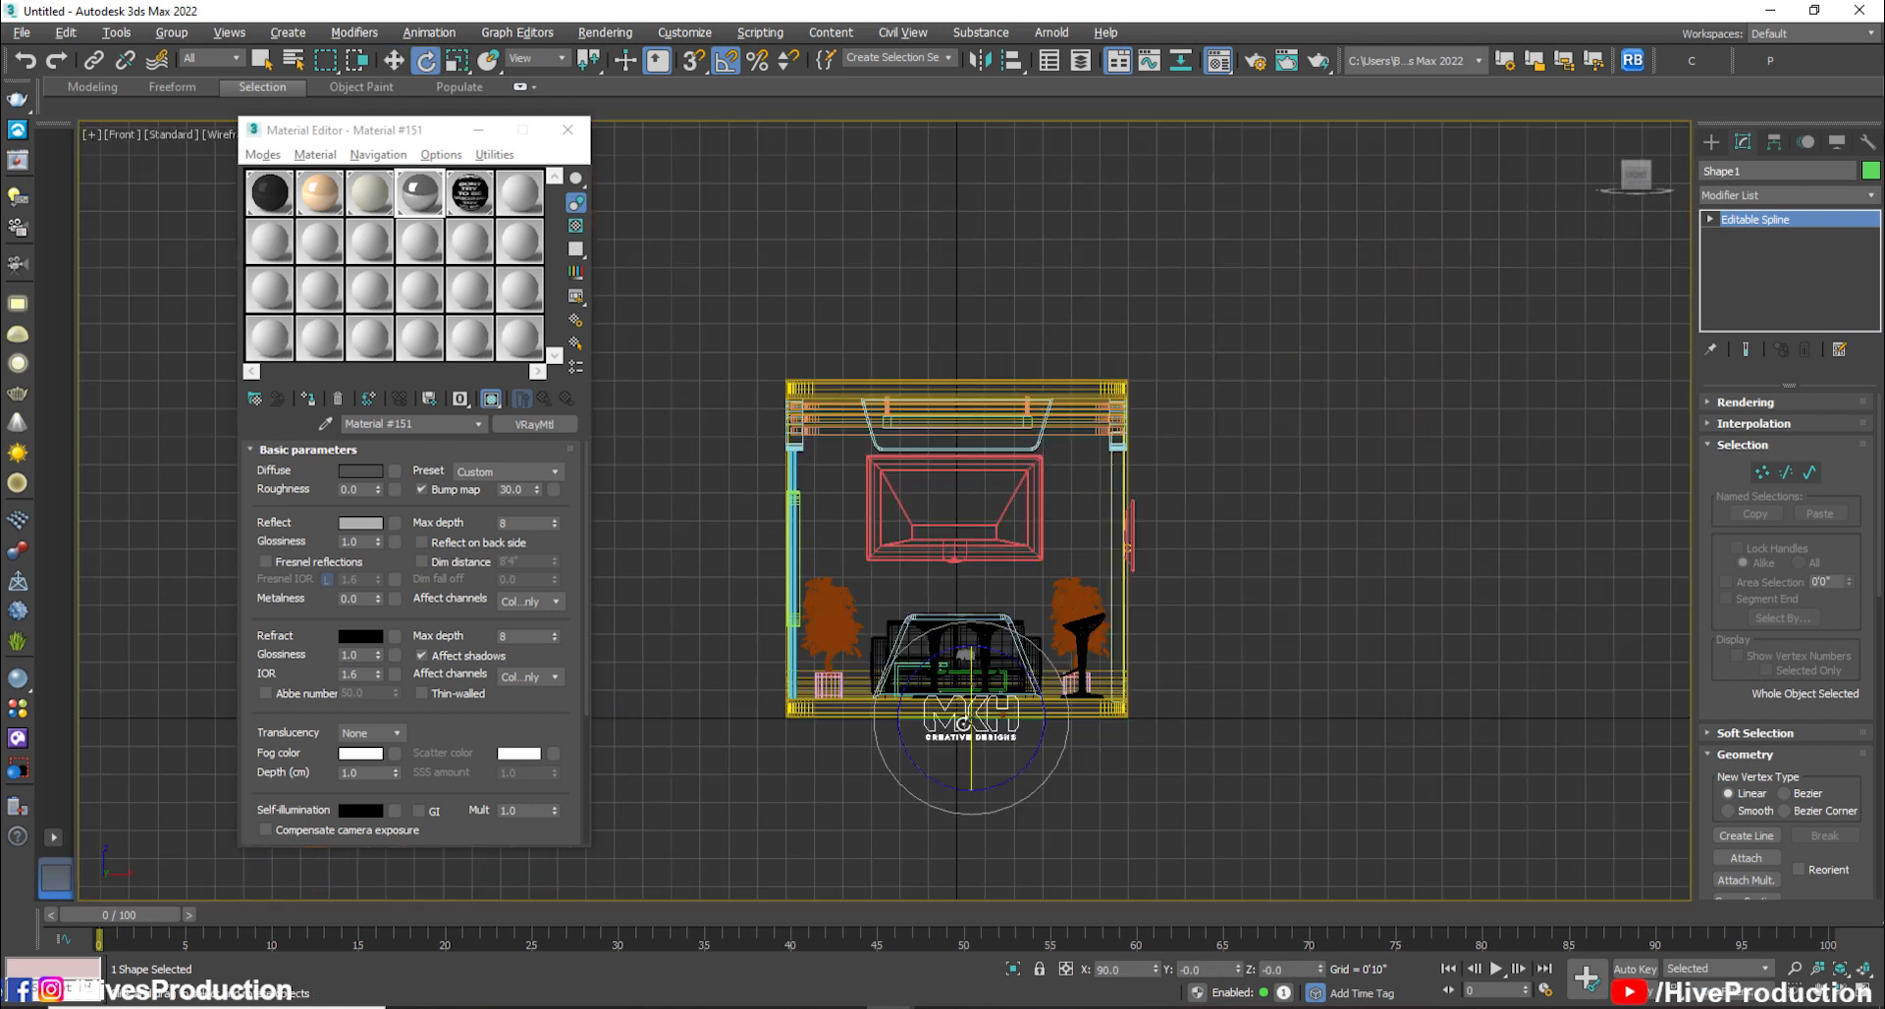
left_click_drag(997, 693, 958, 528)
scroll(956, 669, "up", 8)
key("r")
key("w")
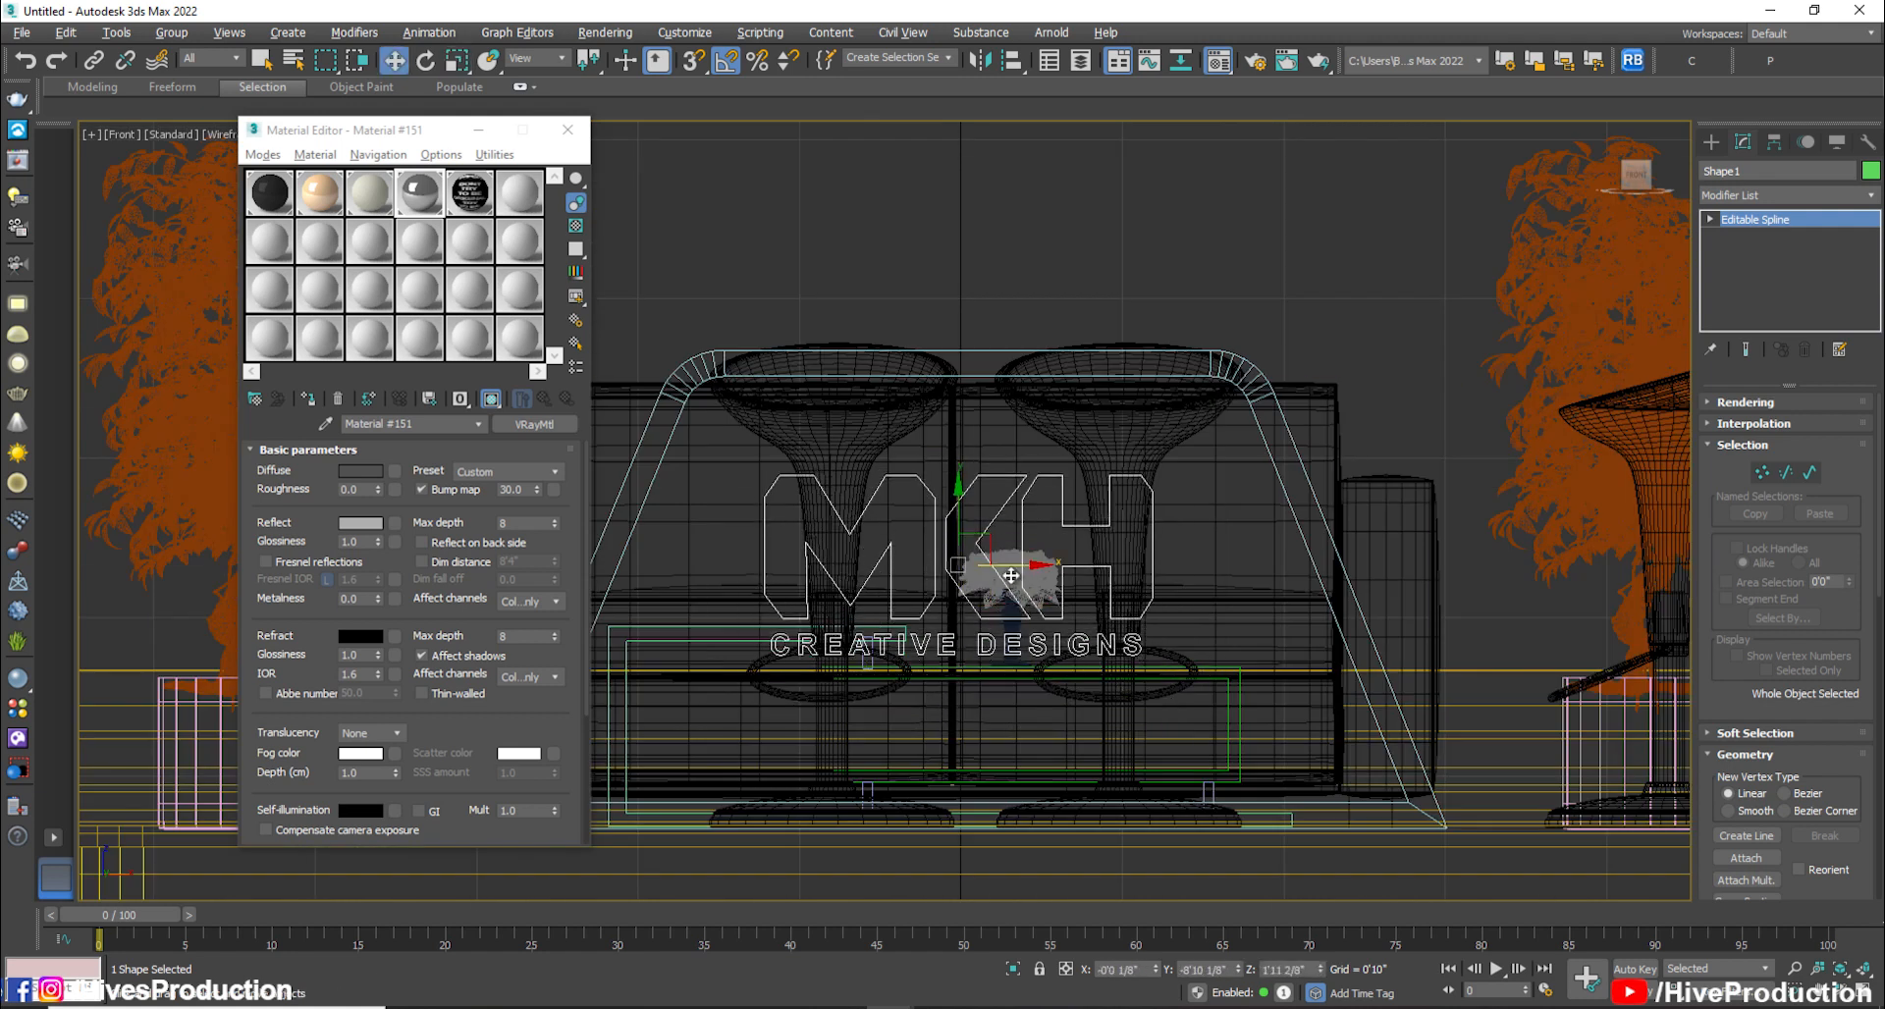
Isolate the imported MKH logo shape and extrude it by 0'0 4/8"
key("alt+w")
middle_click(1434, 701)
key("alt+w")
key("alt+q")
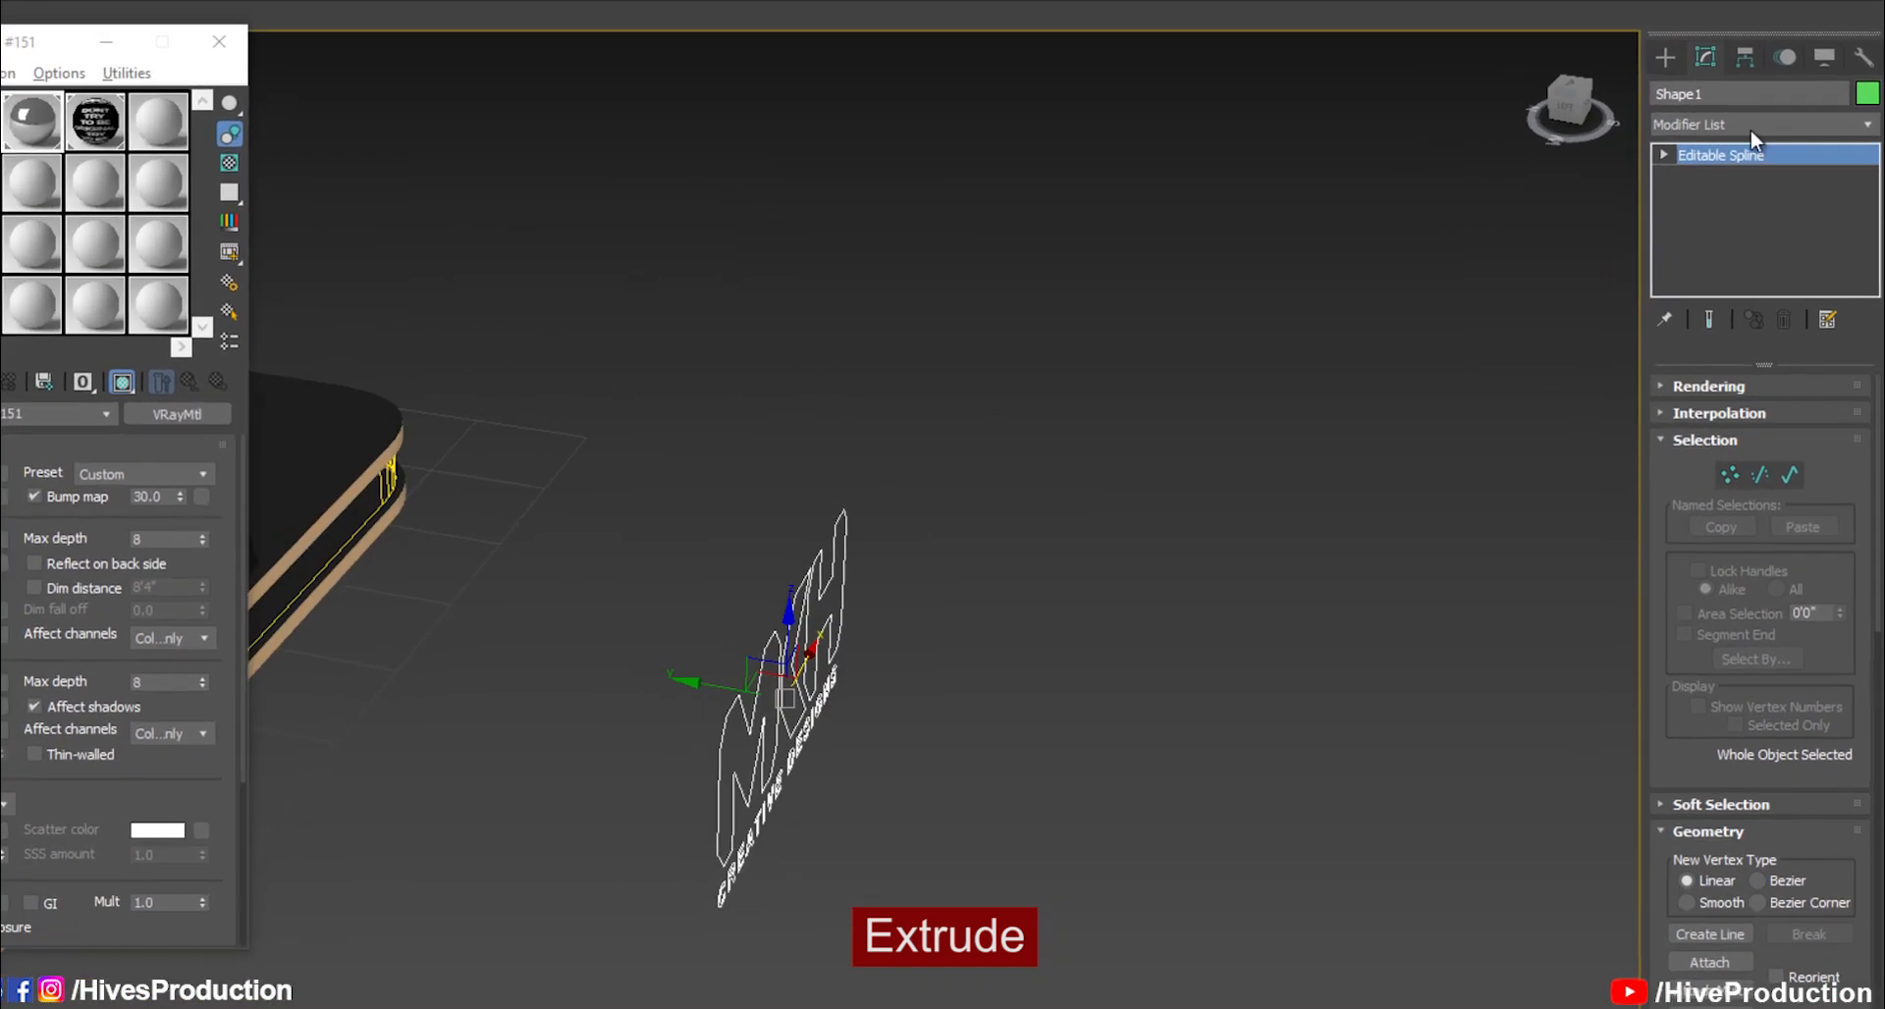
left_click(1735, 128)
type("esh")
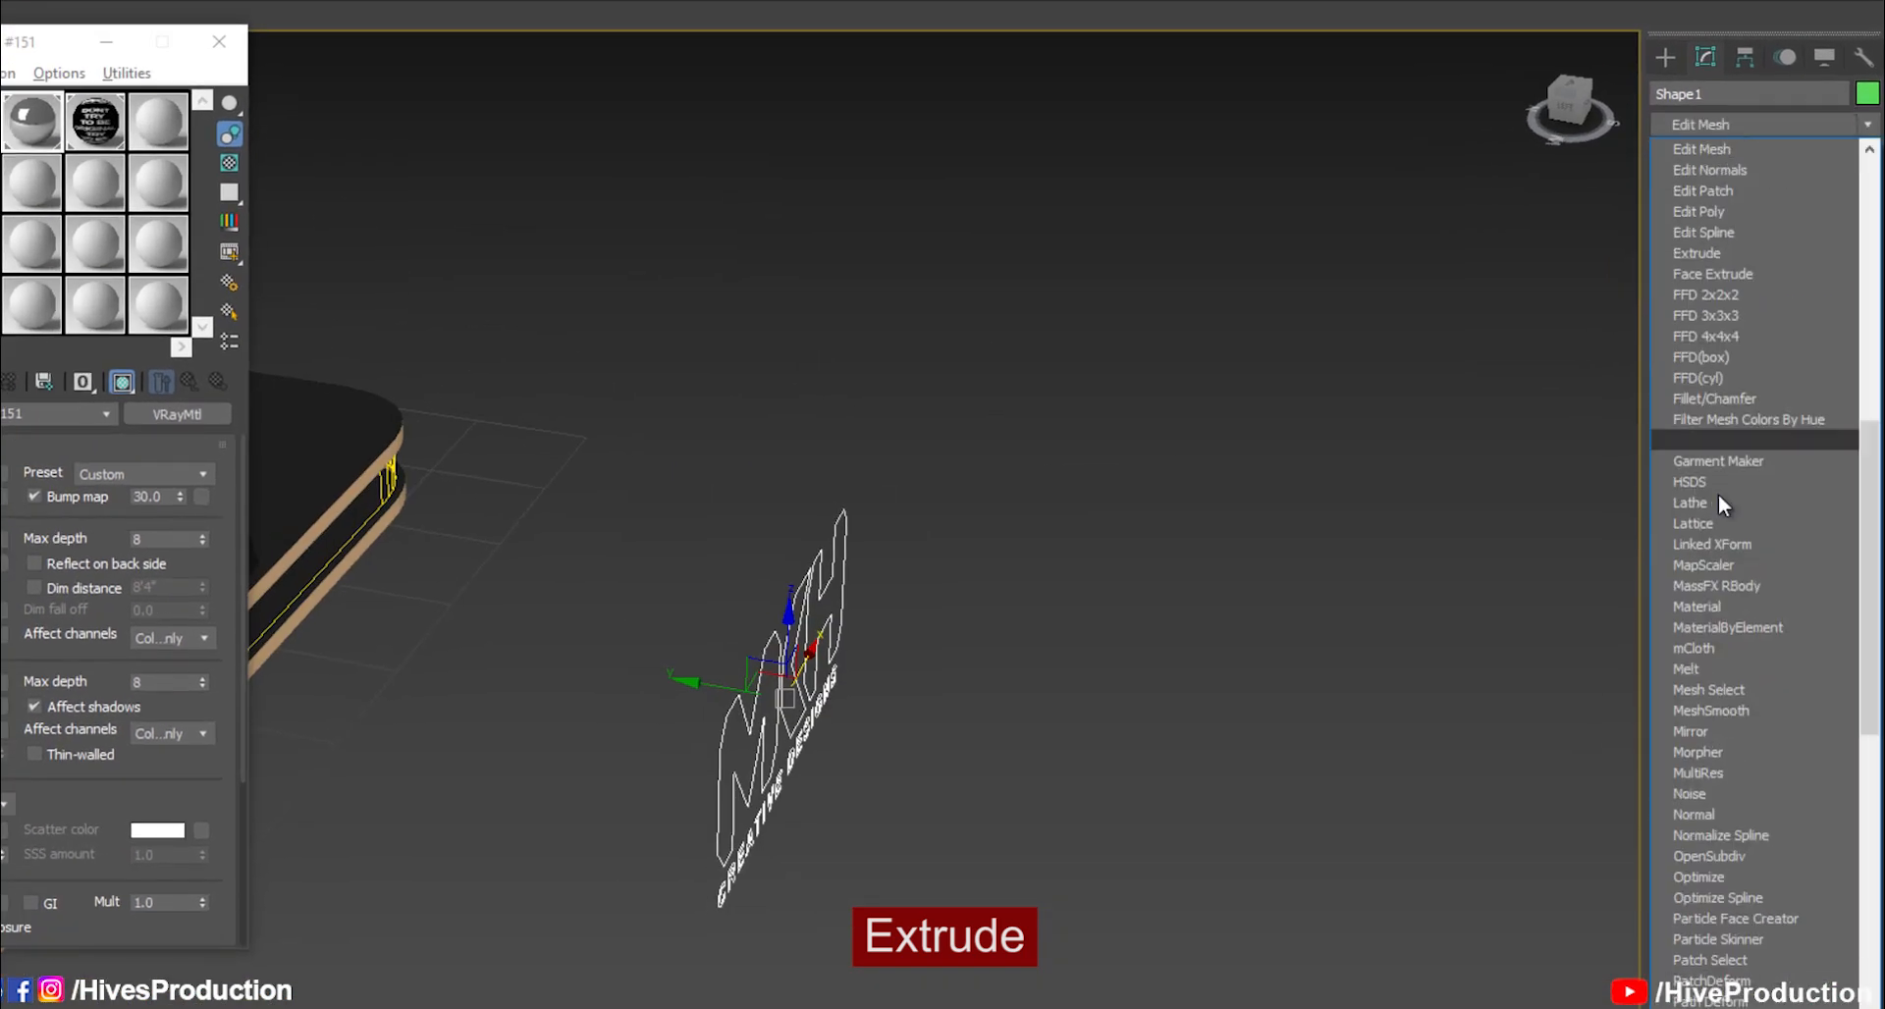
left_click(1697, 253)
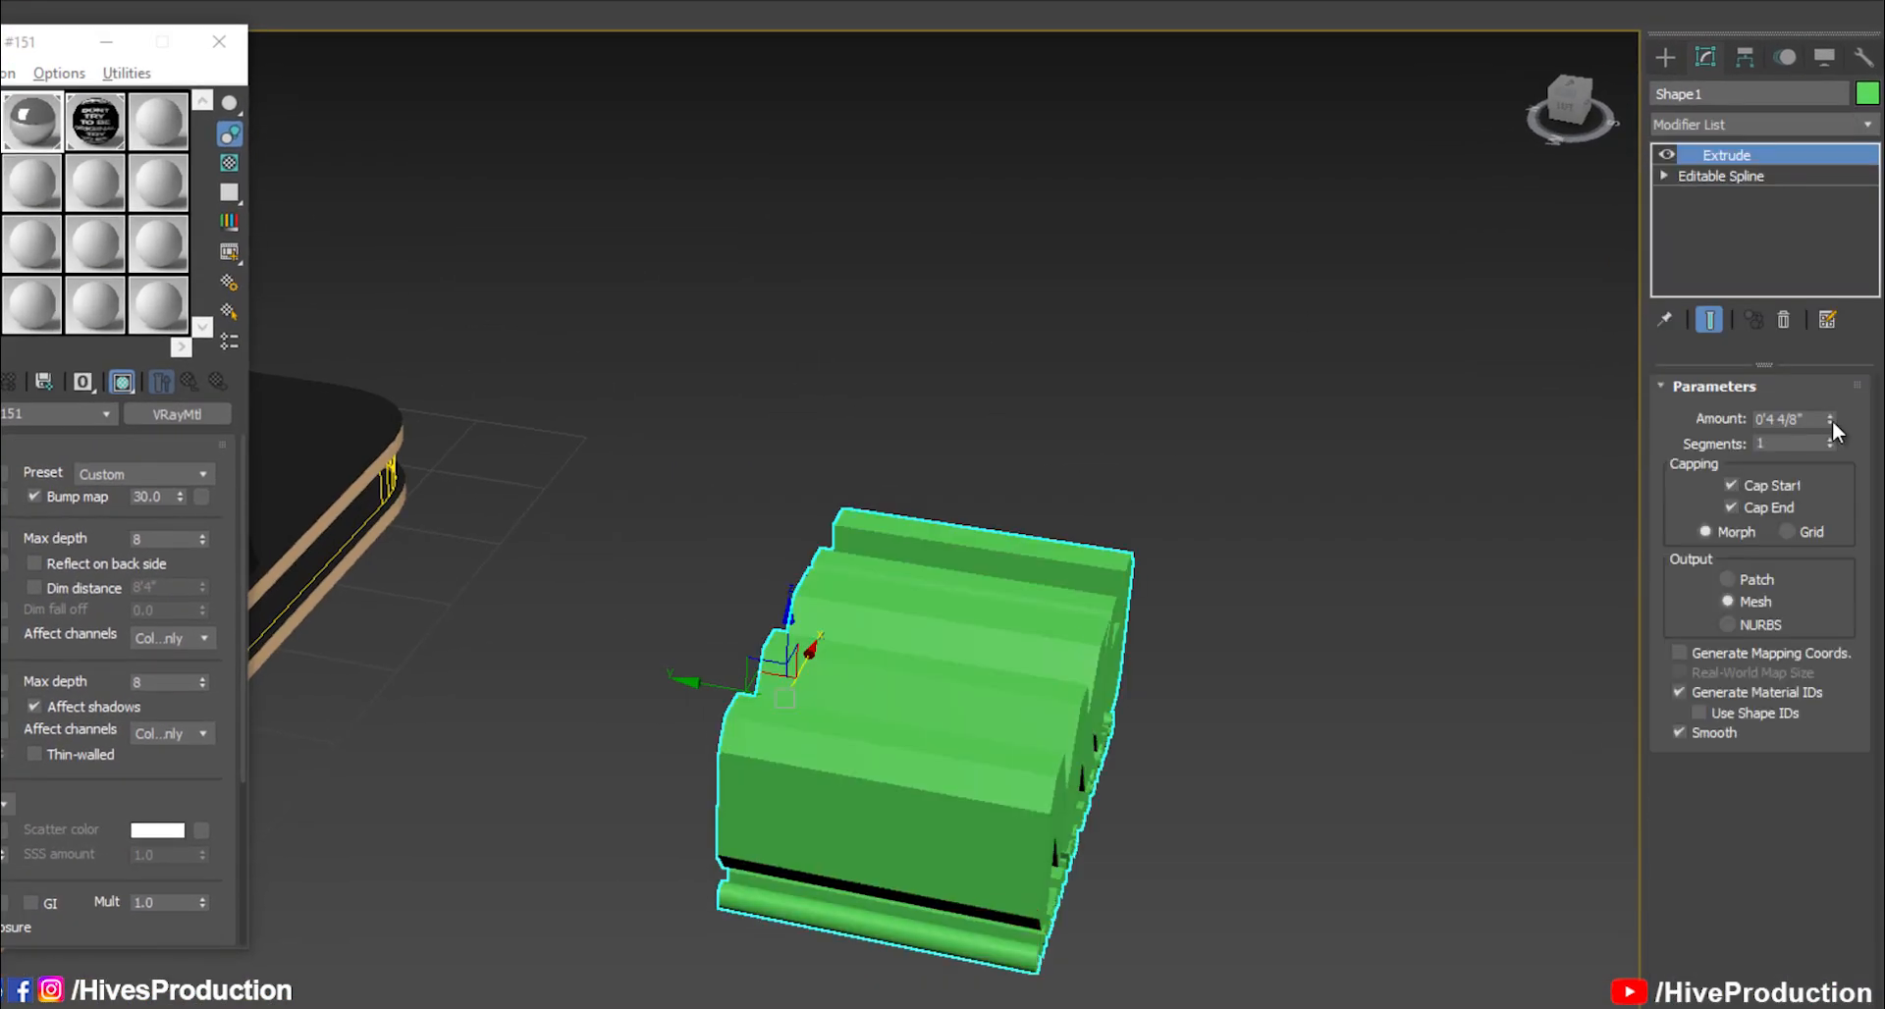
right_click(1832, 421)
left_click_drag(1832, 421, 1831, 414)
Position the extruded logo against the light panel on the counter's front
left_click(1041, 797)
scroll(1185, 726, "down", 5)
middle_click_drag(1041, 797, 1360, 687, "alt")
left_click(990, 754)
scroll(1139, 715, "up", 5)
left_click_drag(1342, 638, 897, 497)
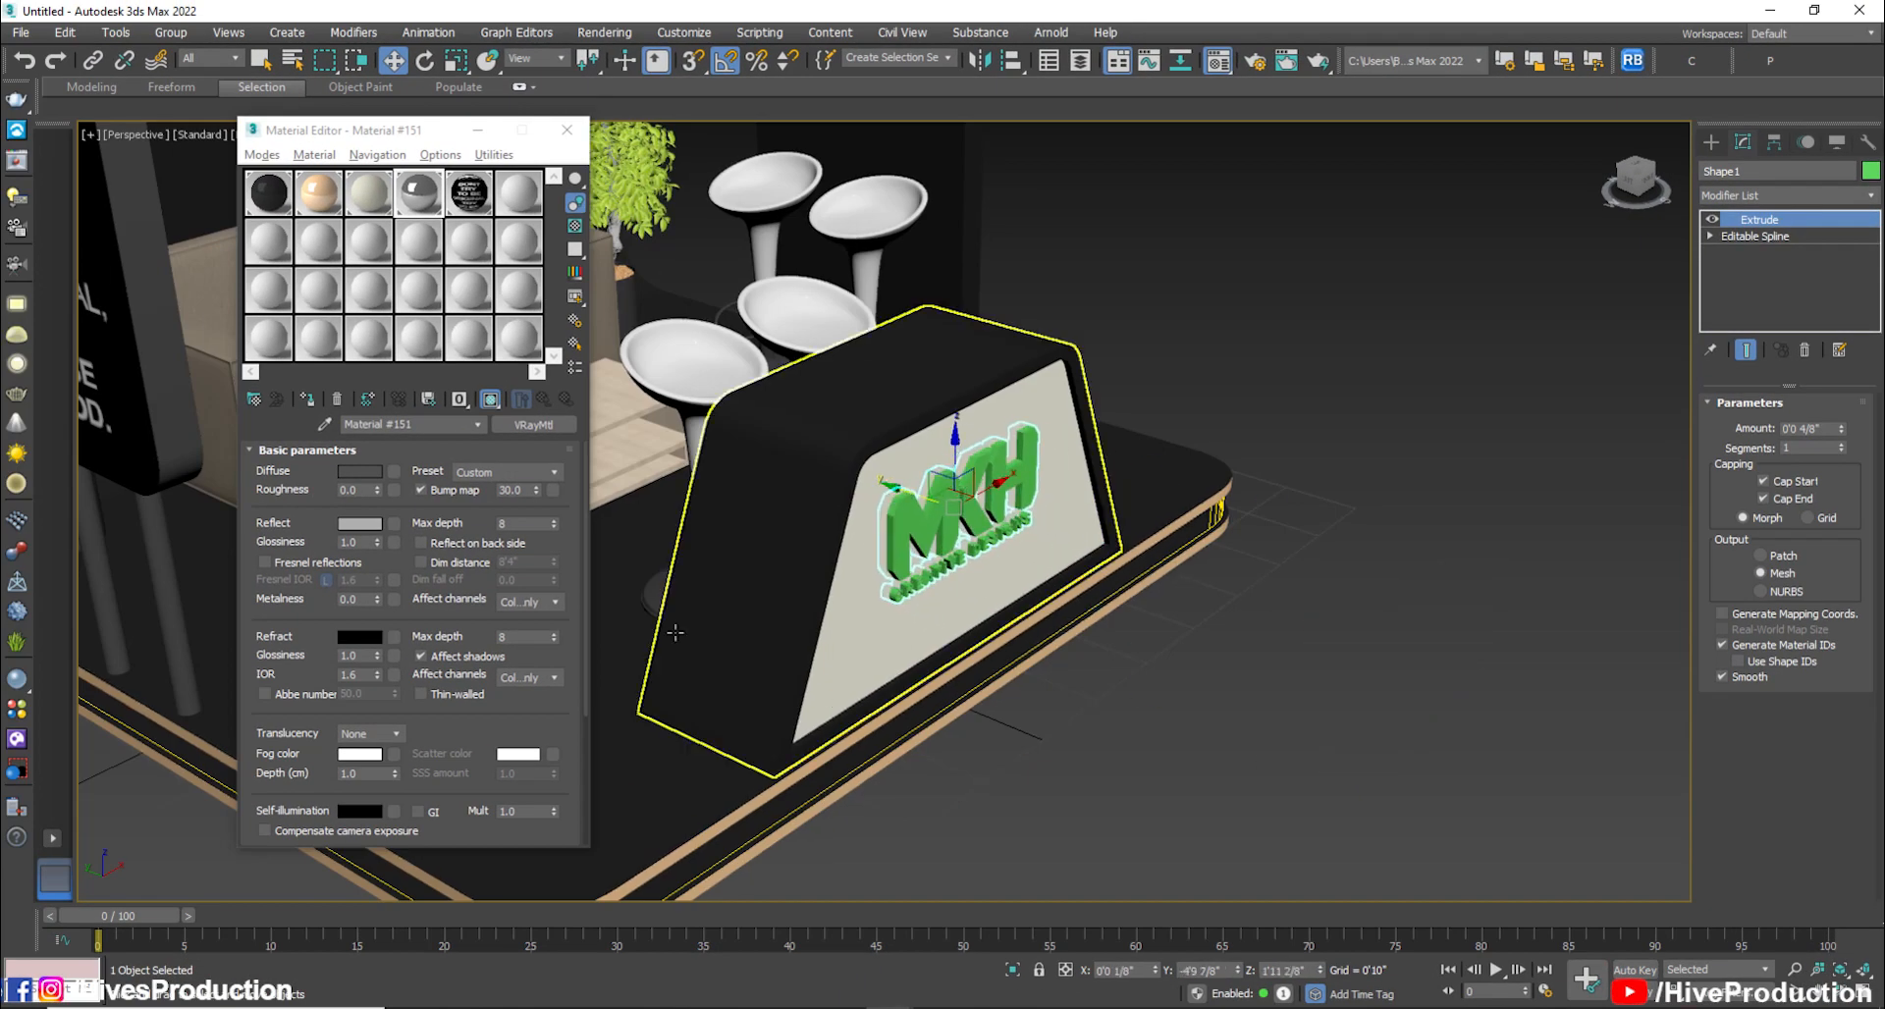
Assign the black Material #25s to the extruded logo on the counter
left_click(261, 208)
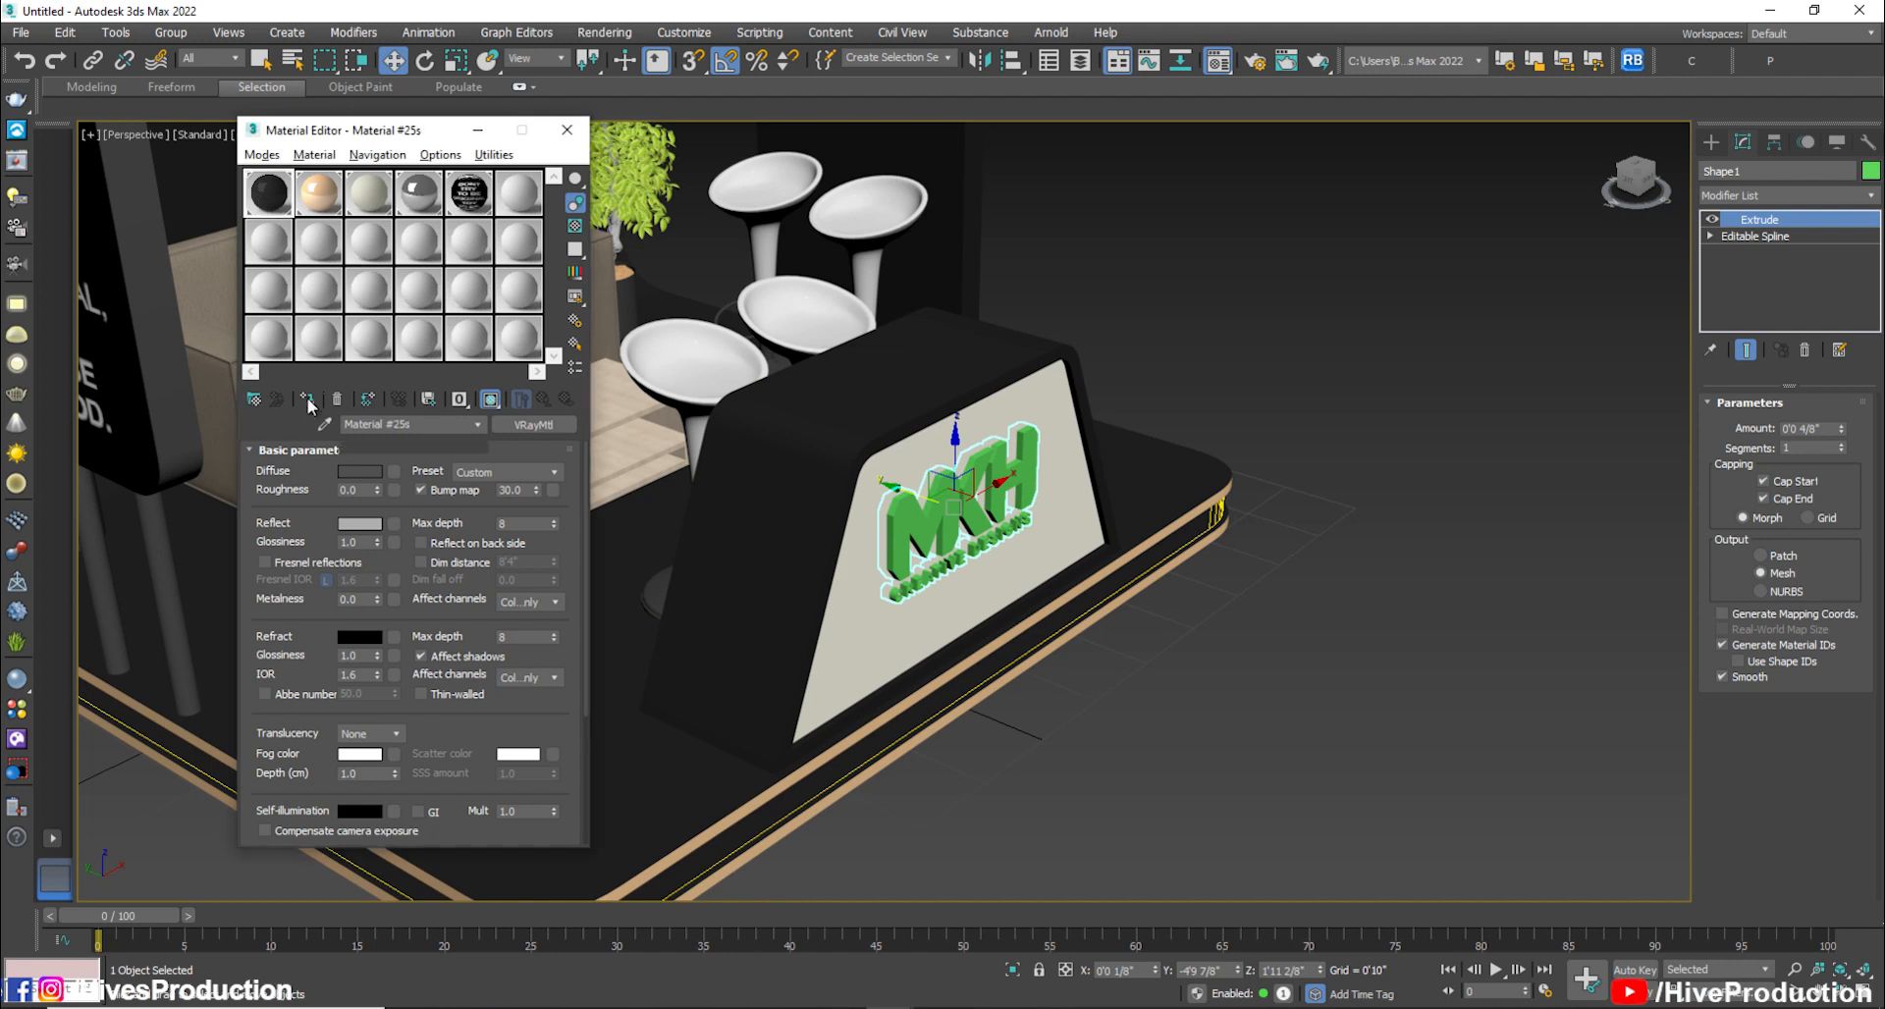
left_click(1099, 796)
middle_click_drag(1115, 797, 991, 628, "alt")
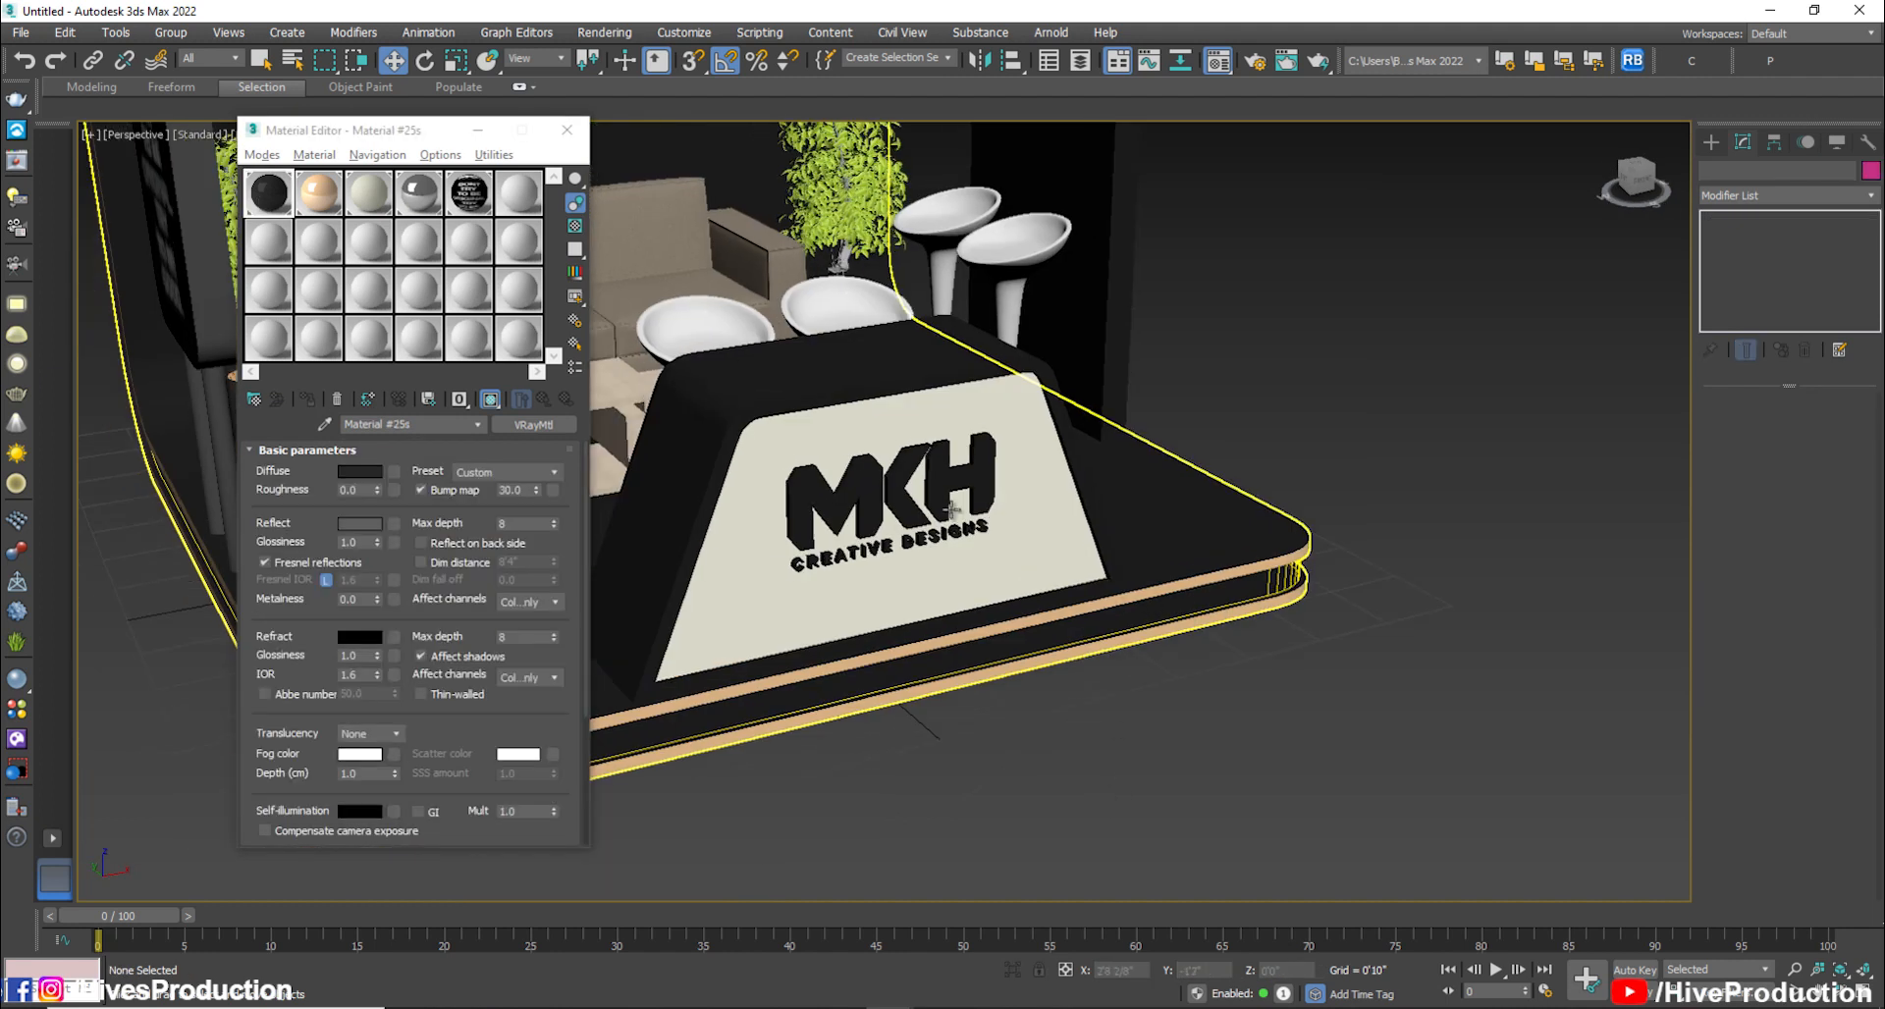
Clone the counter logo straight up onto the roof's front signboard in the front view
left_click(951, 508)
key("alt+w")
middle_click(1119, 267)
key("alt+w")
scroll(1303, 665, "down", 5)
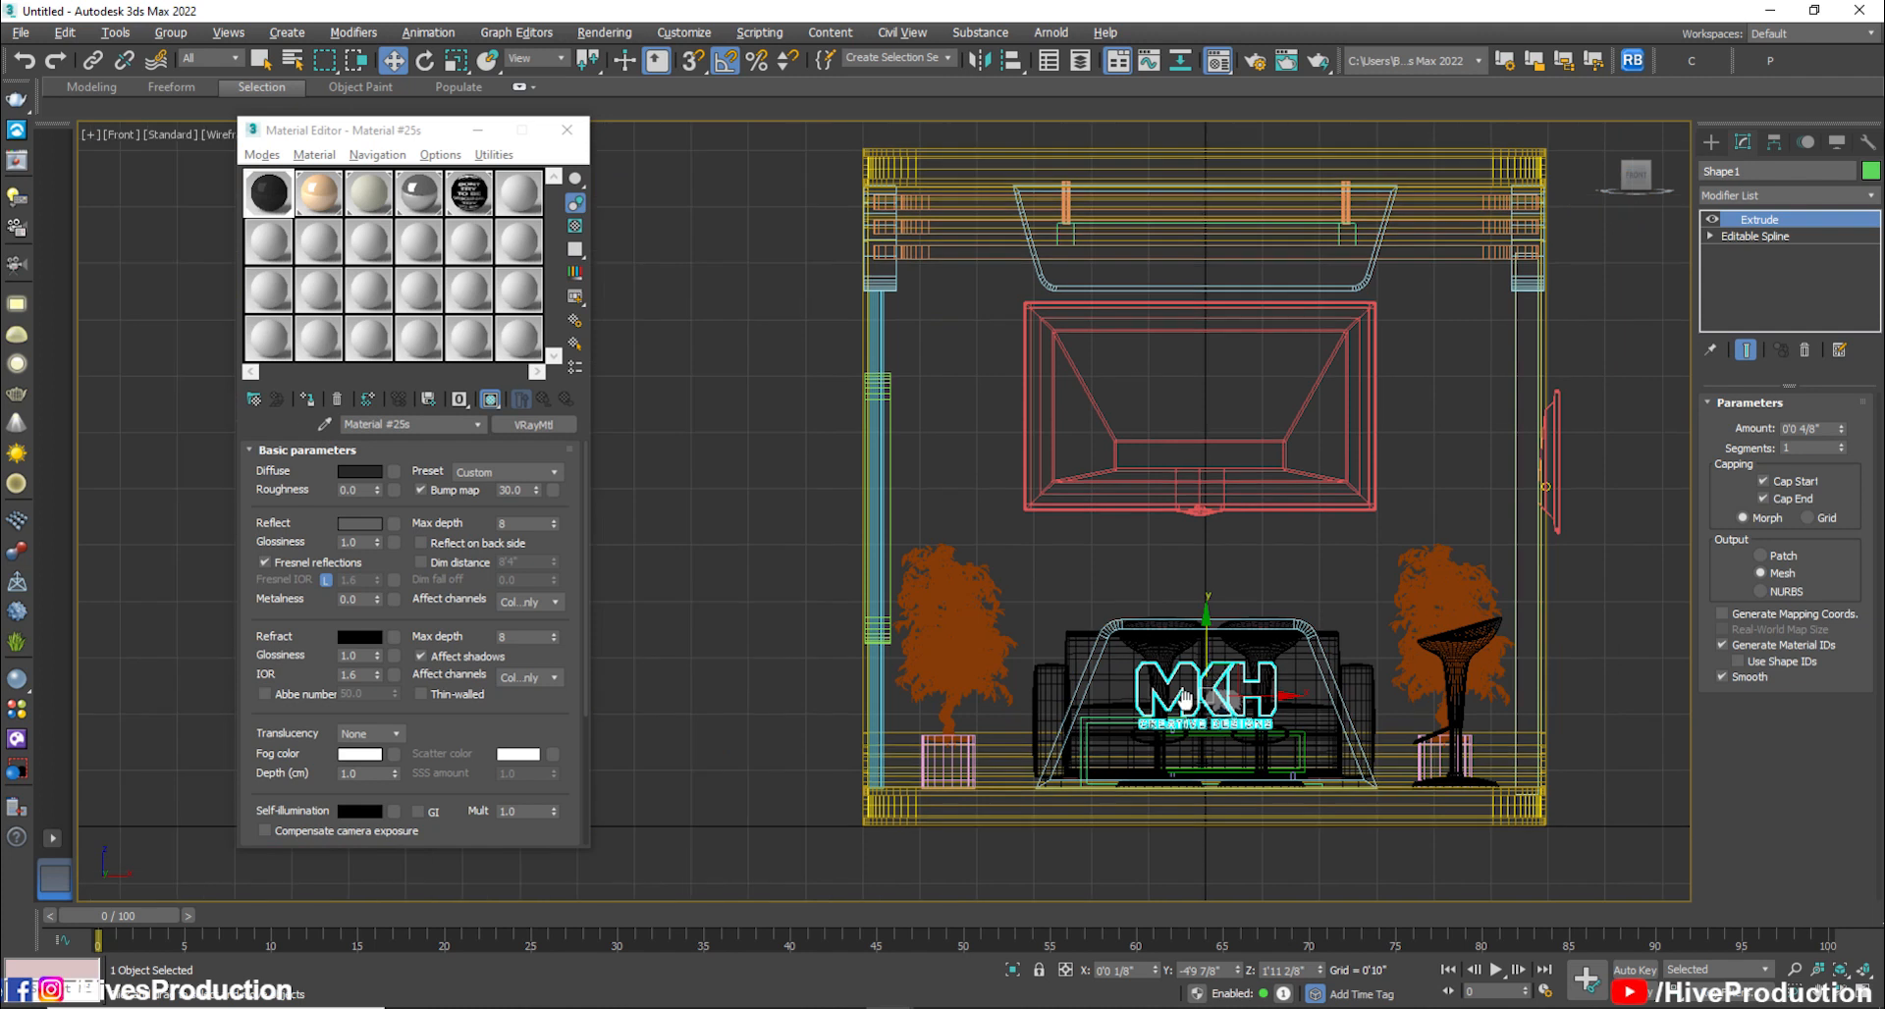
middle_click_drag(1225, 670, 1146, 729)
mouse_move(1146, 729)
left_mouse_down("shift")
mouse_move(1138, 201)
mouse_move(1149, 235)
left_mouse_up("shift")
left_click(949, 595)
Nudge the copied logo along Y to -4'10" so that it sits against the roof signboard's face
key("alt+w")
middle_click(1514, 733)
key("alt+w")
key("z")
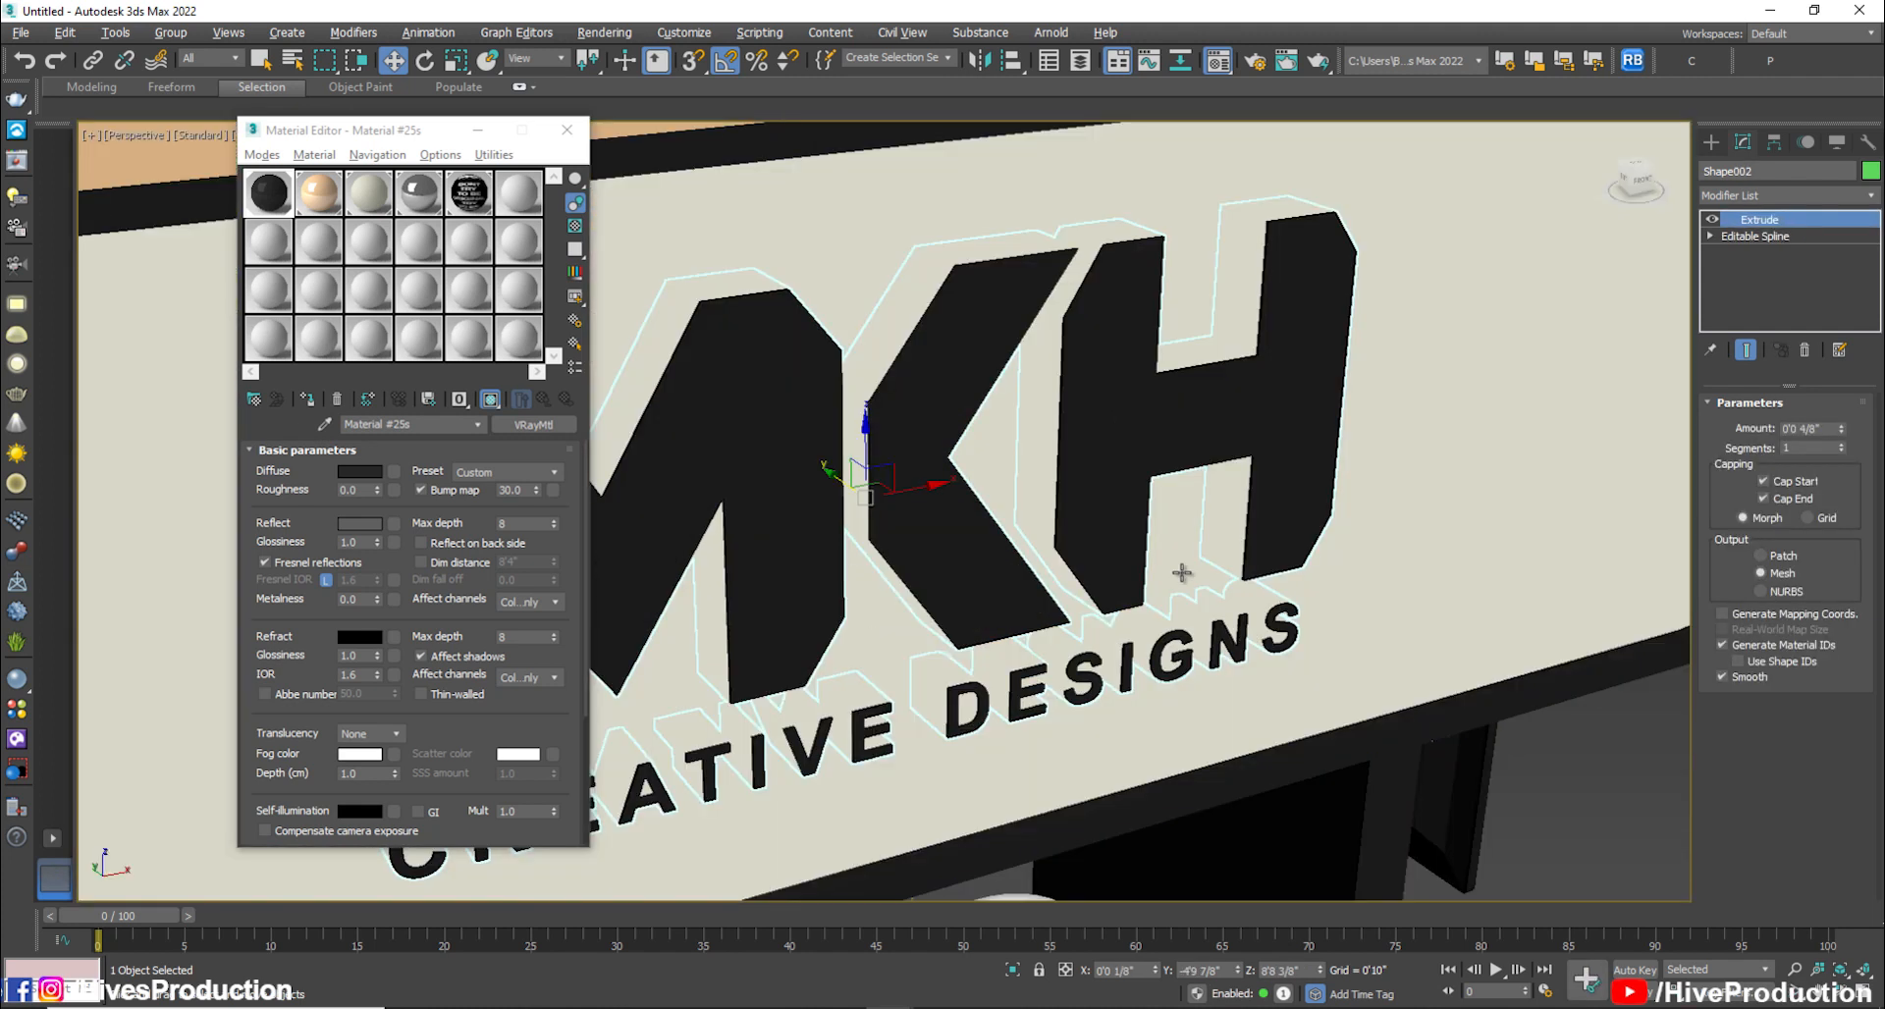
scroll(1246, 639, "down", 5)
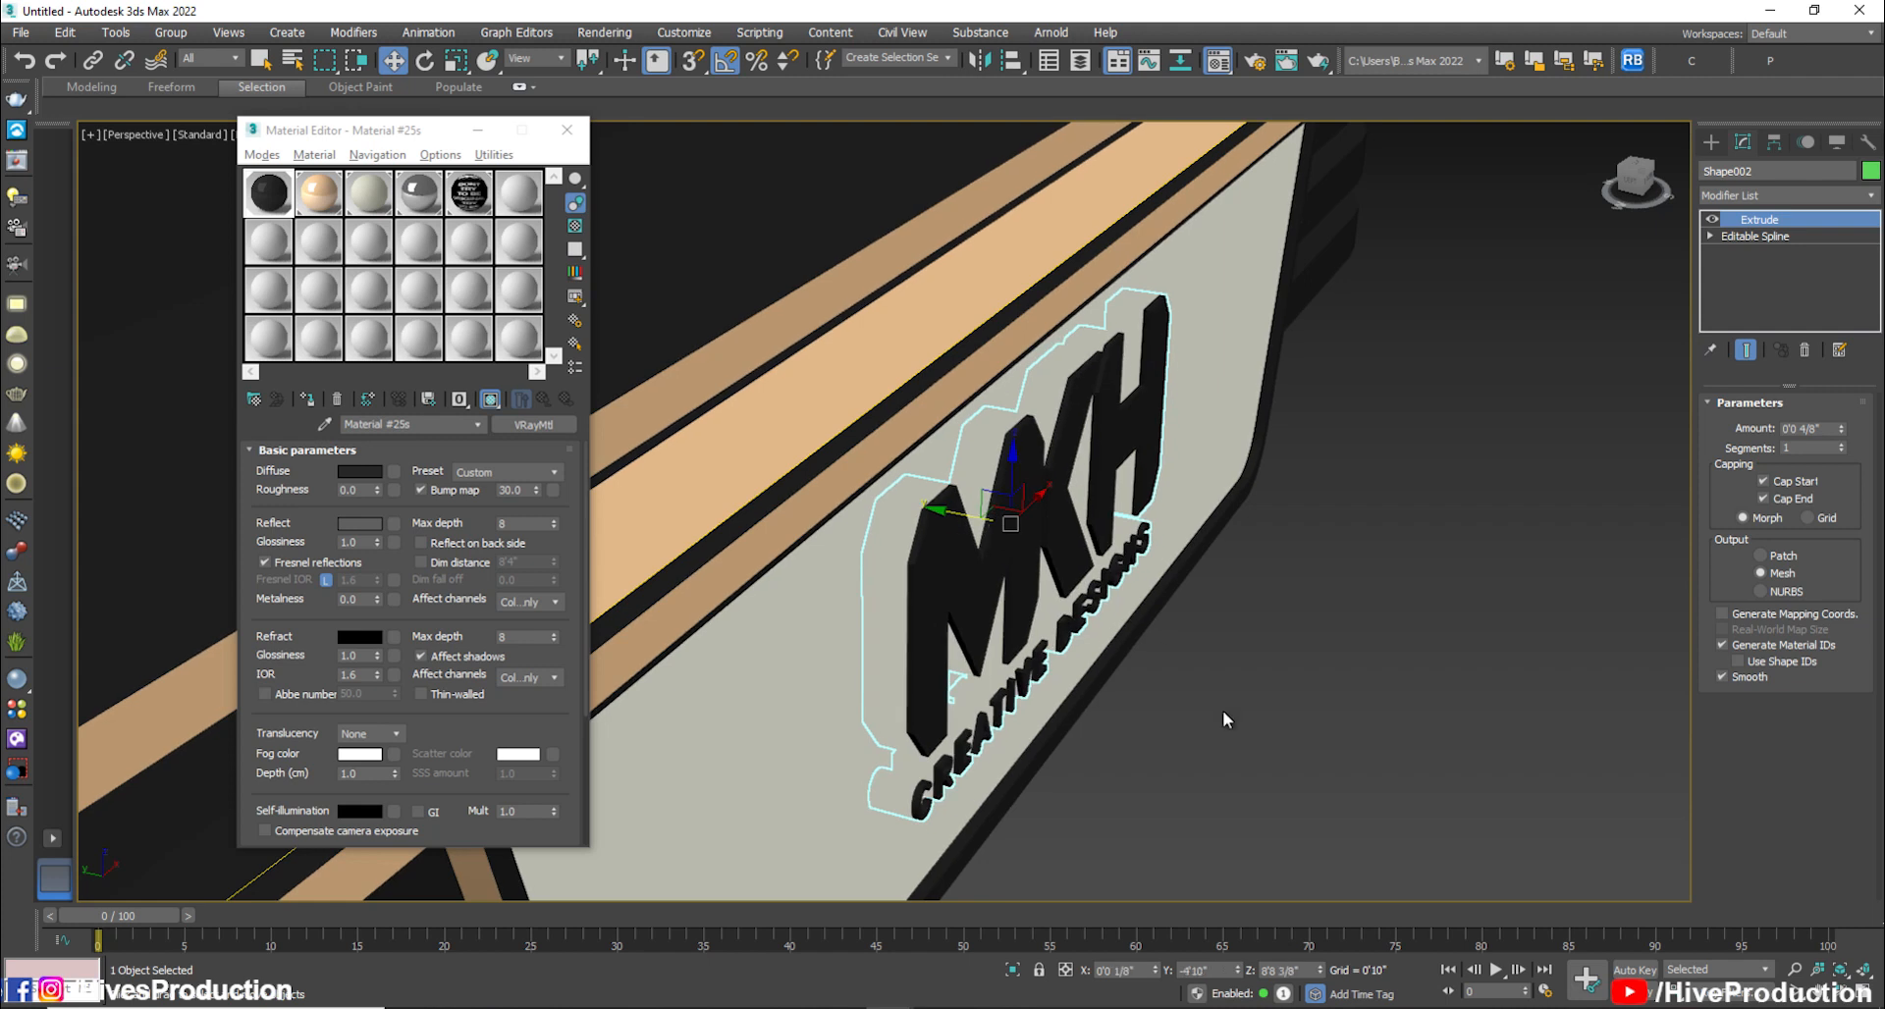
left_click(1208, 701)
scroll(1209, 701, "down", 5)
middle_click_drag(1208, 701, 945, 617, "alt")
Centre the signboard logo horizontally at X 0'0" in the front view
left_click(933, 562)
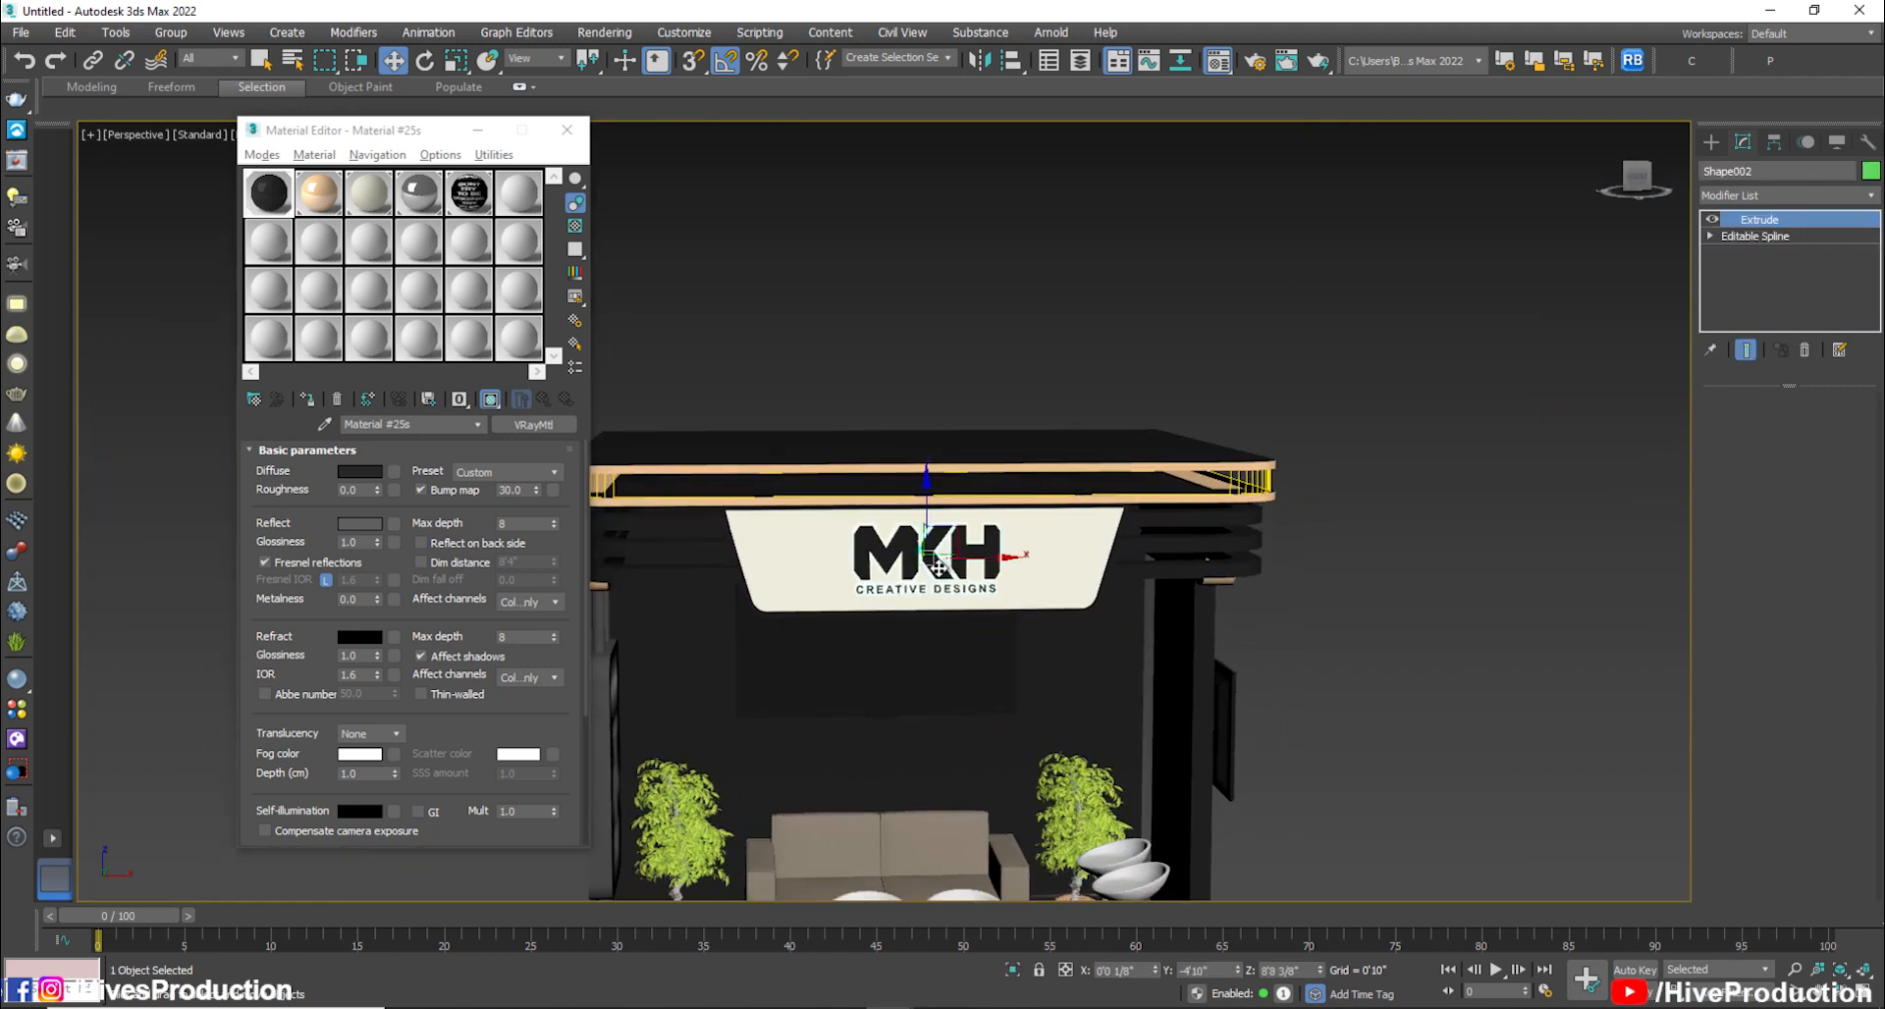
key("alt+w")
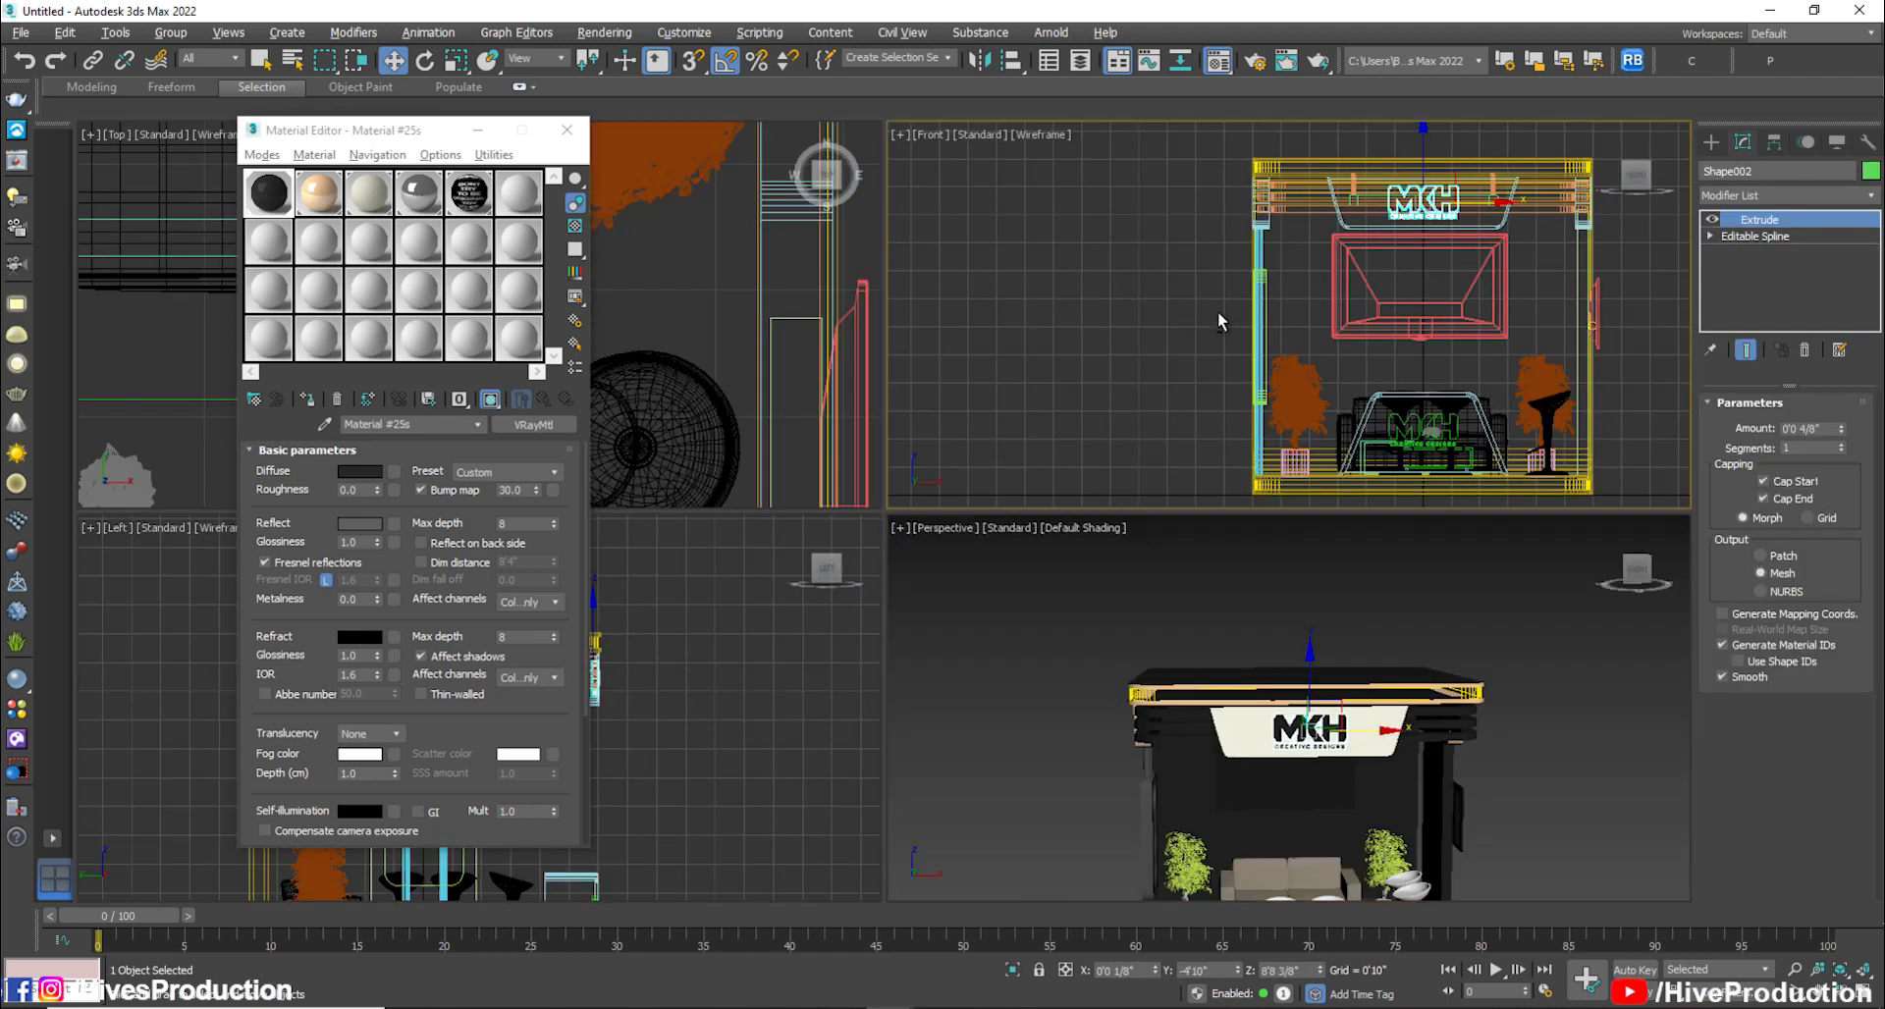
key("alt+w")
scroll(1148, 291, "up", 5)
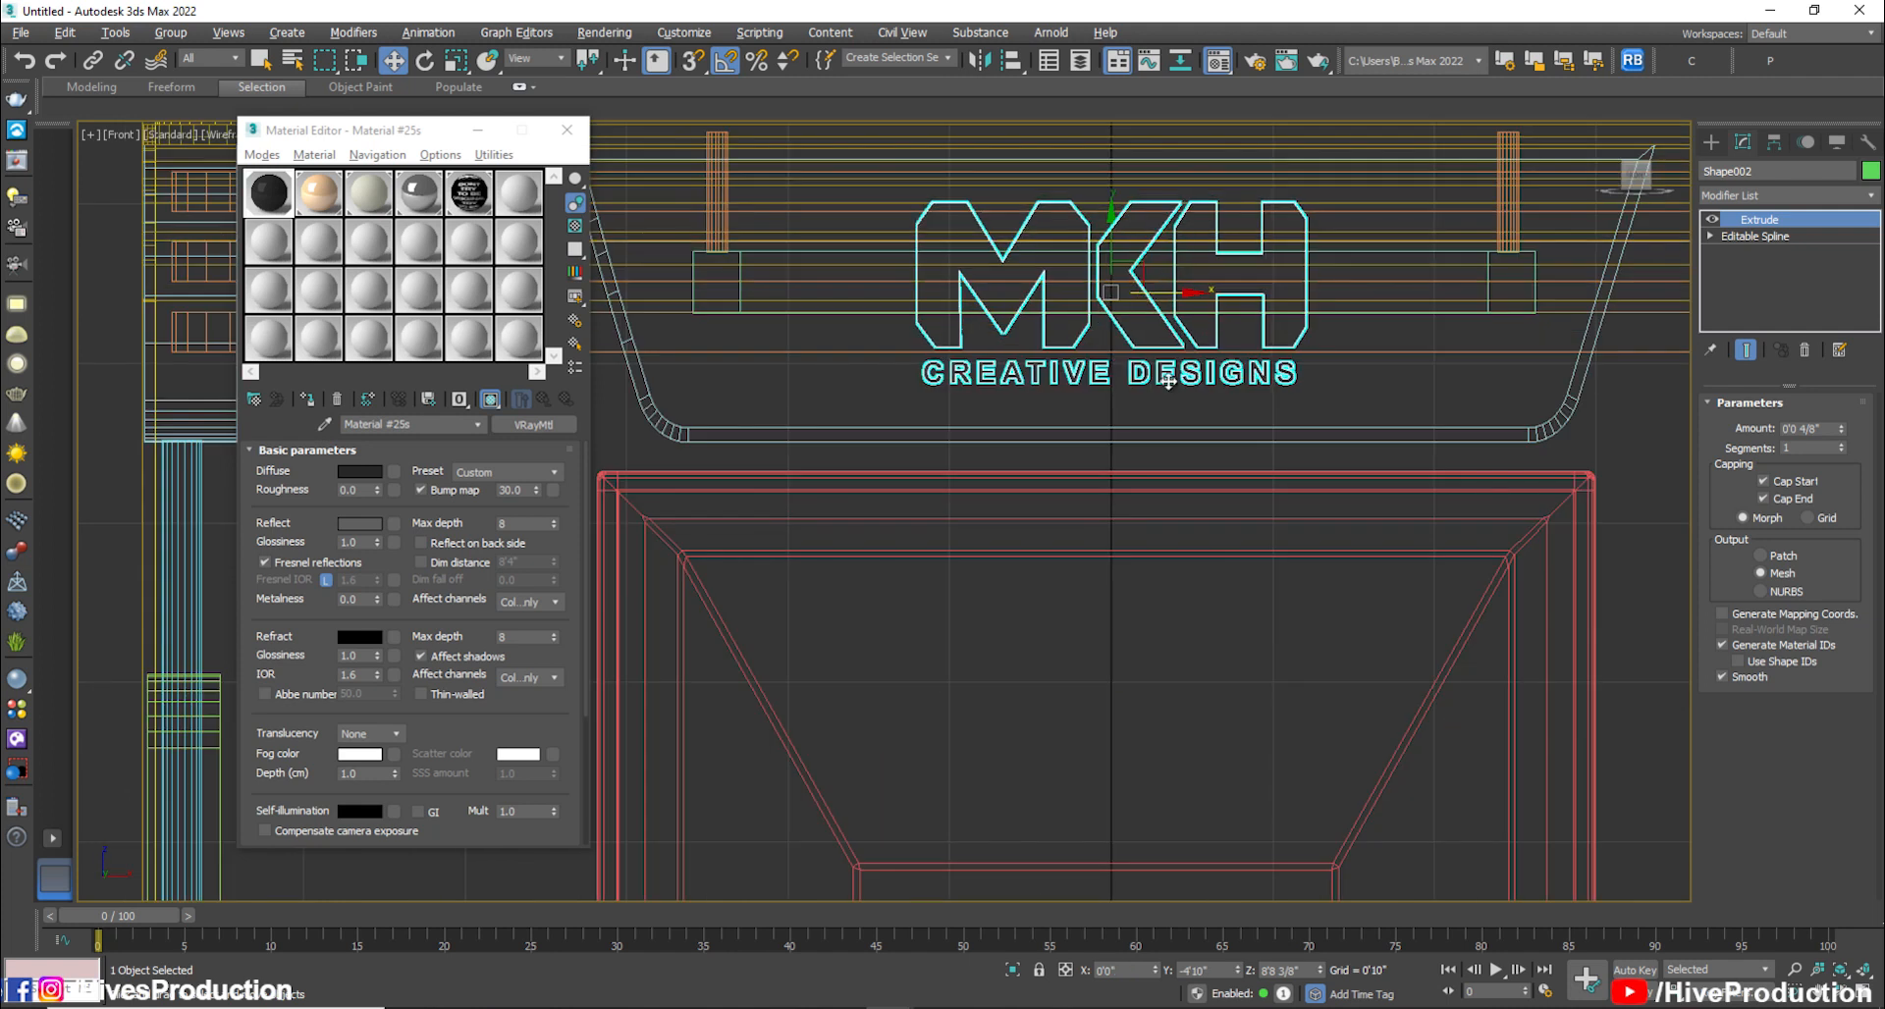
scroll(1164, 336, "down", 7)
Clone the signboard logo along X to the outer side pillar and rotate the copy to face sideways
left_click(1296, 542)
scroll(1235, 592, "up", 4)
middle_click_drag(1234, 592, 1390, 670)
left_click(1390, 670)
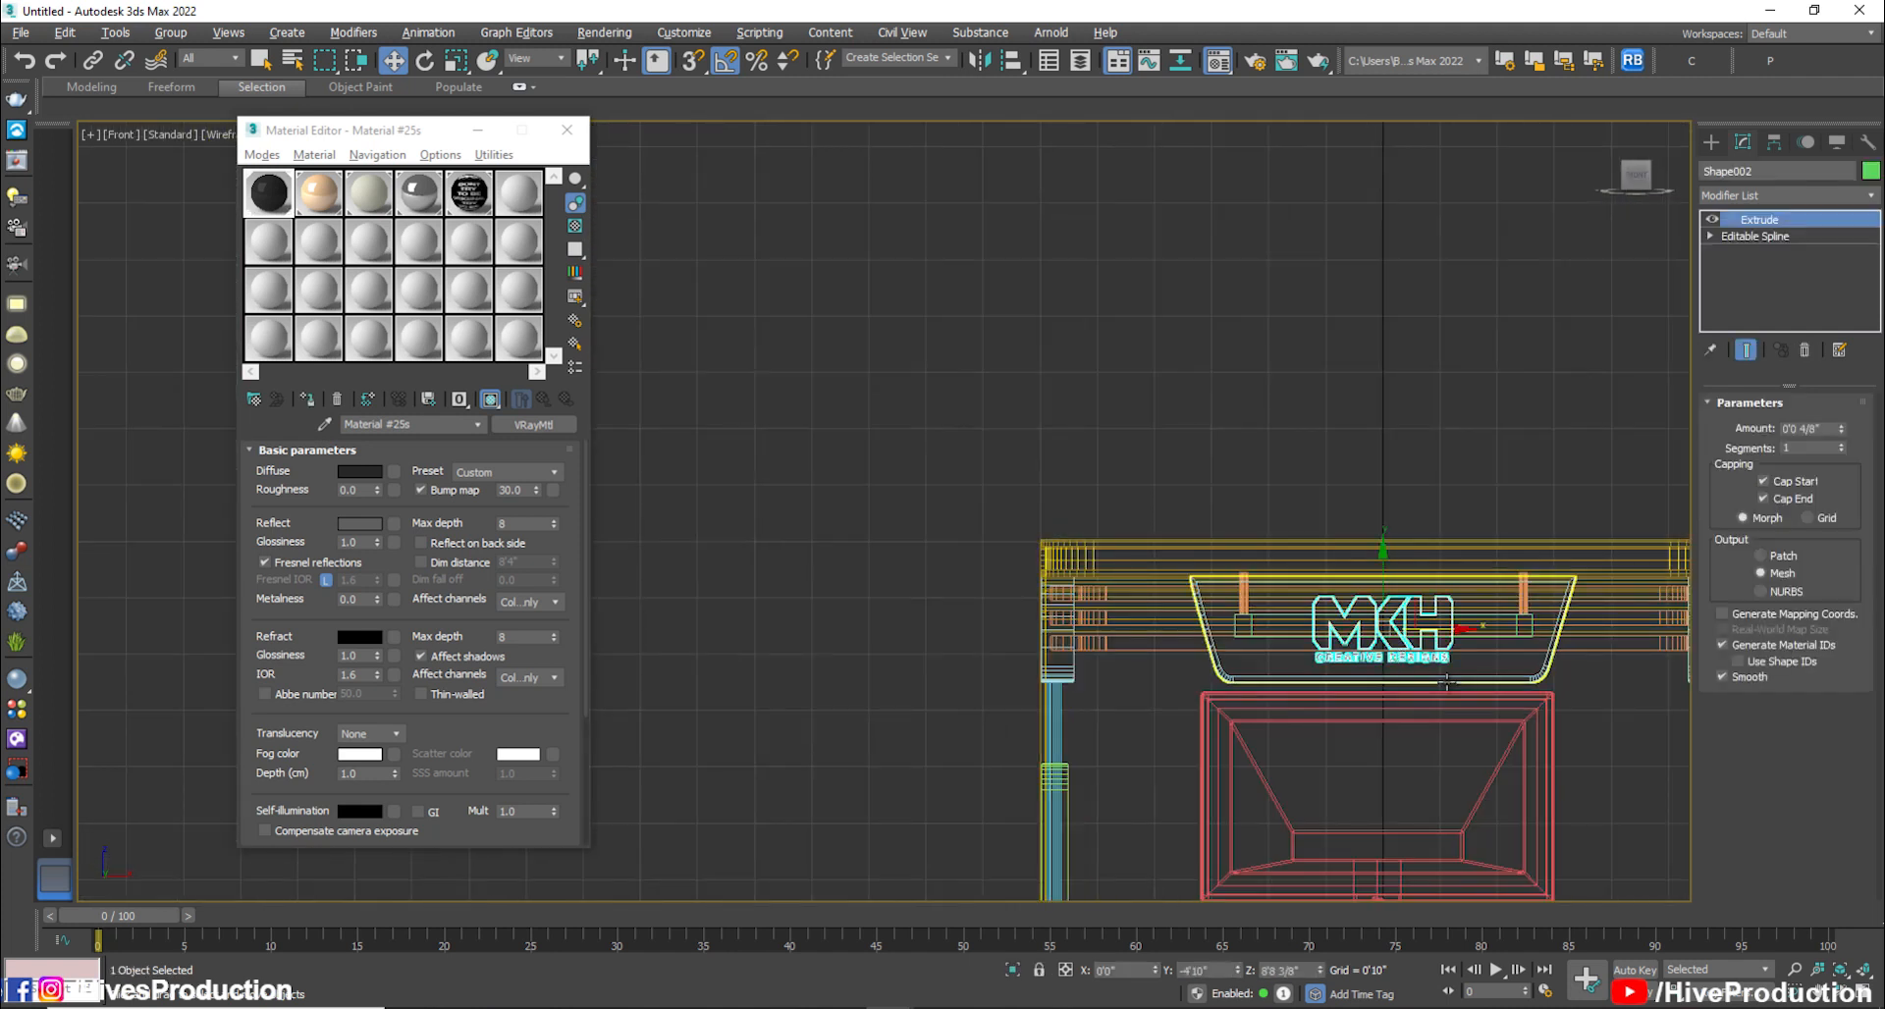
scroll(1222, 621, "down", 4)
left_click_drag(1195, 585, 1363, 584, "shift")
key("Return")
key("e")
scroll(905, 547, "up", 5)
key("r")
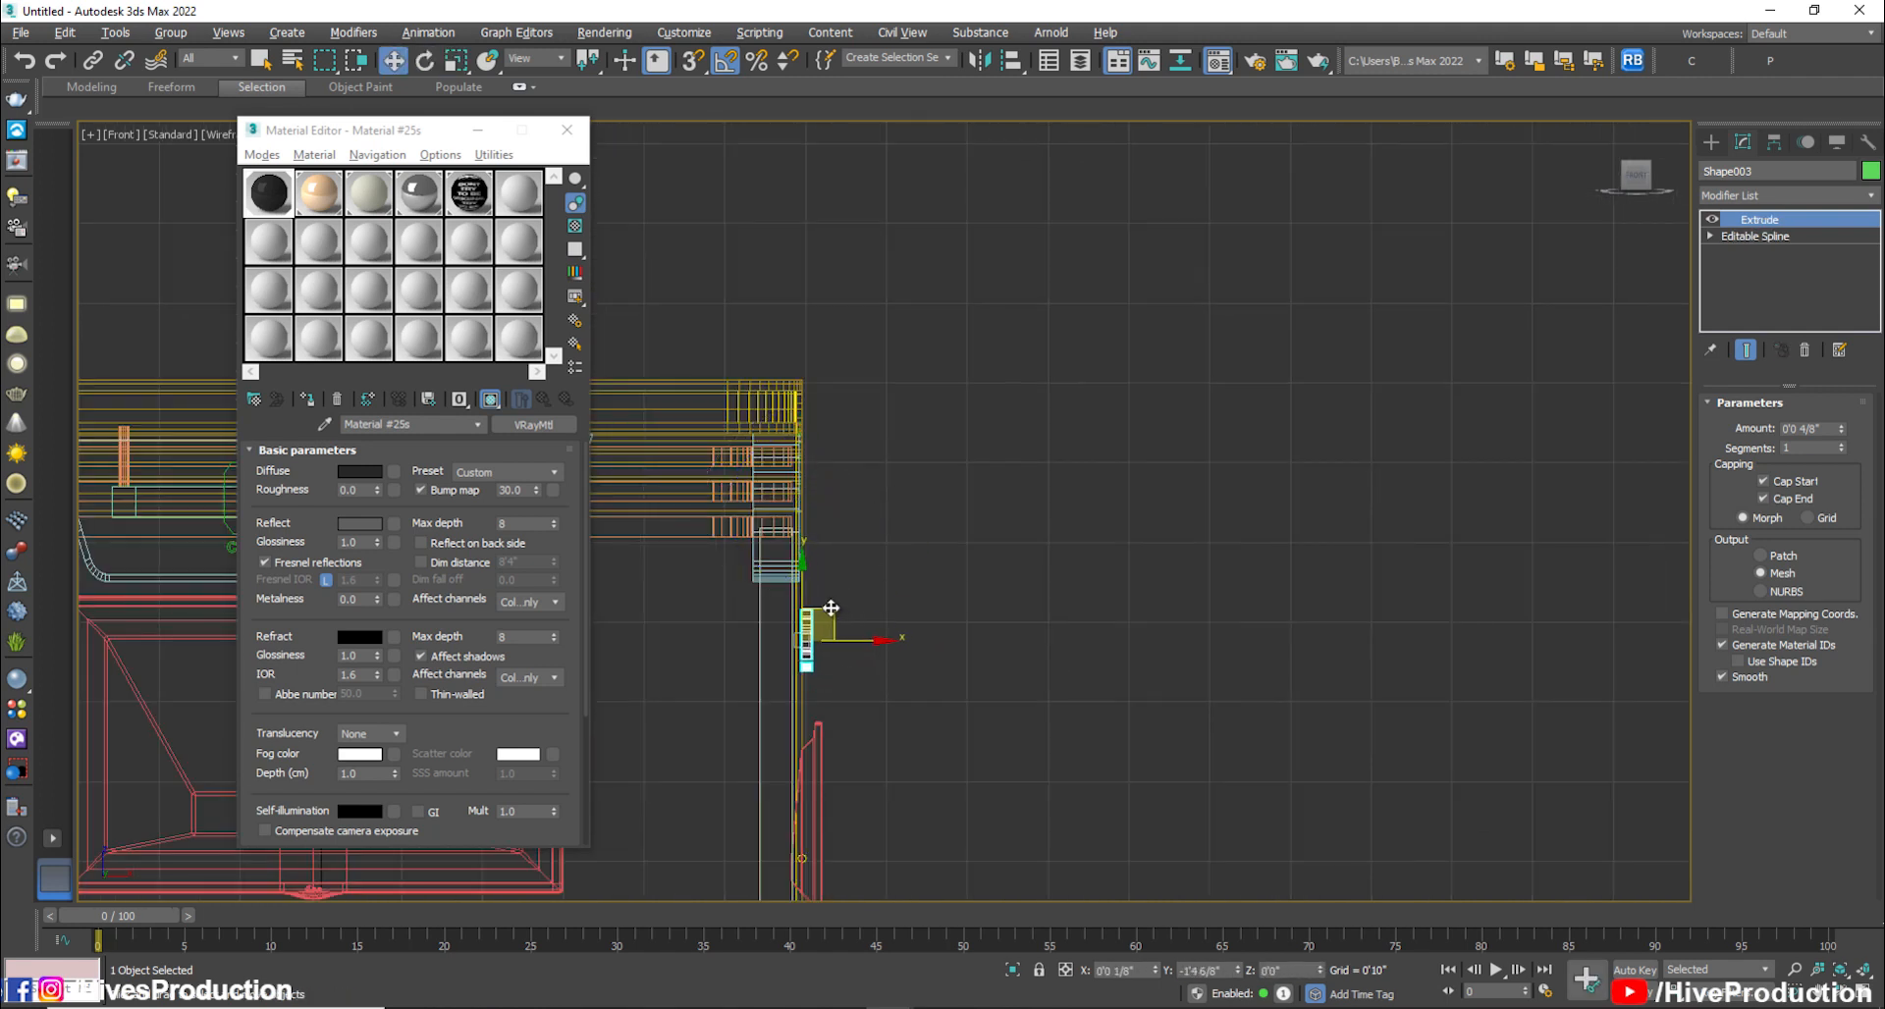
Assign the off-white Material #137 to the side logo copy
key("p")
key("z")
middle_click_drag(1376, 708, 816, 653, "alt")
scroll(1246, 712, "down", 5)
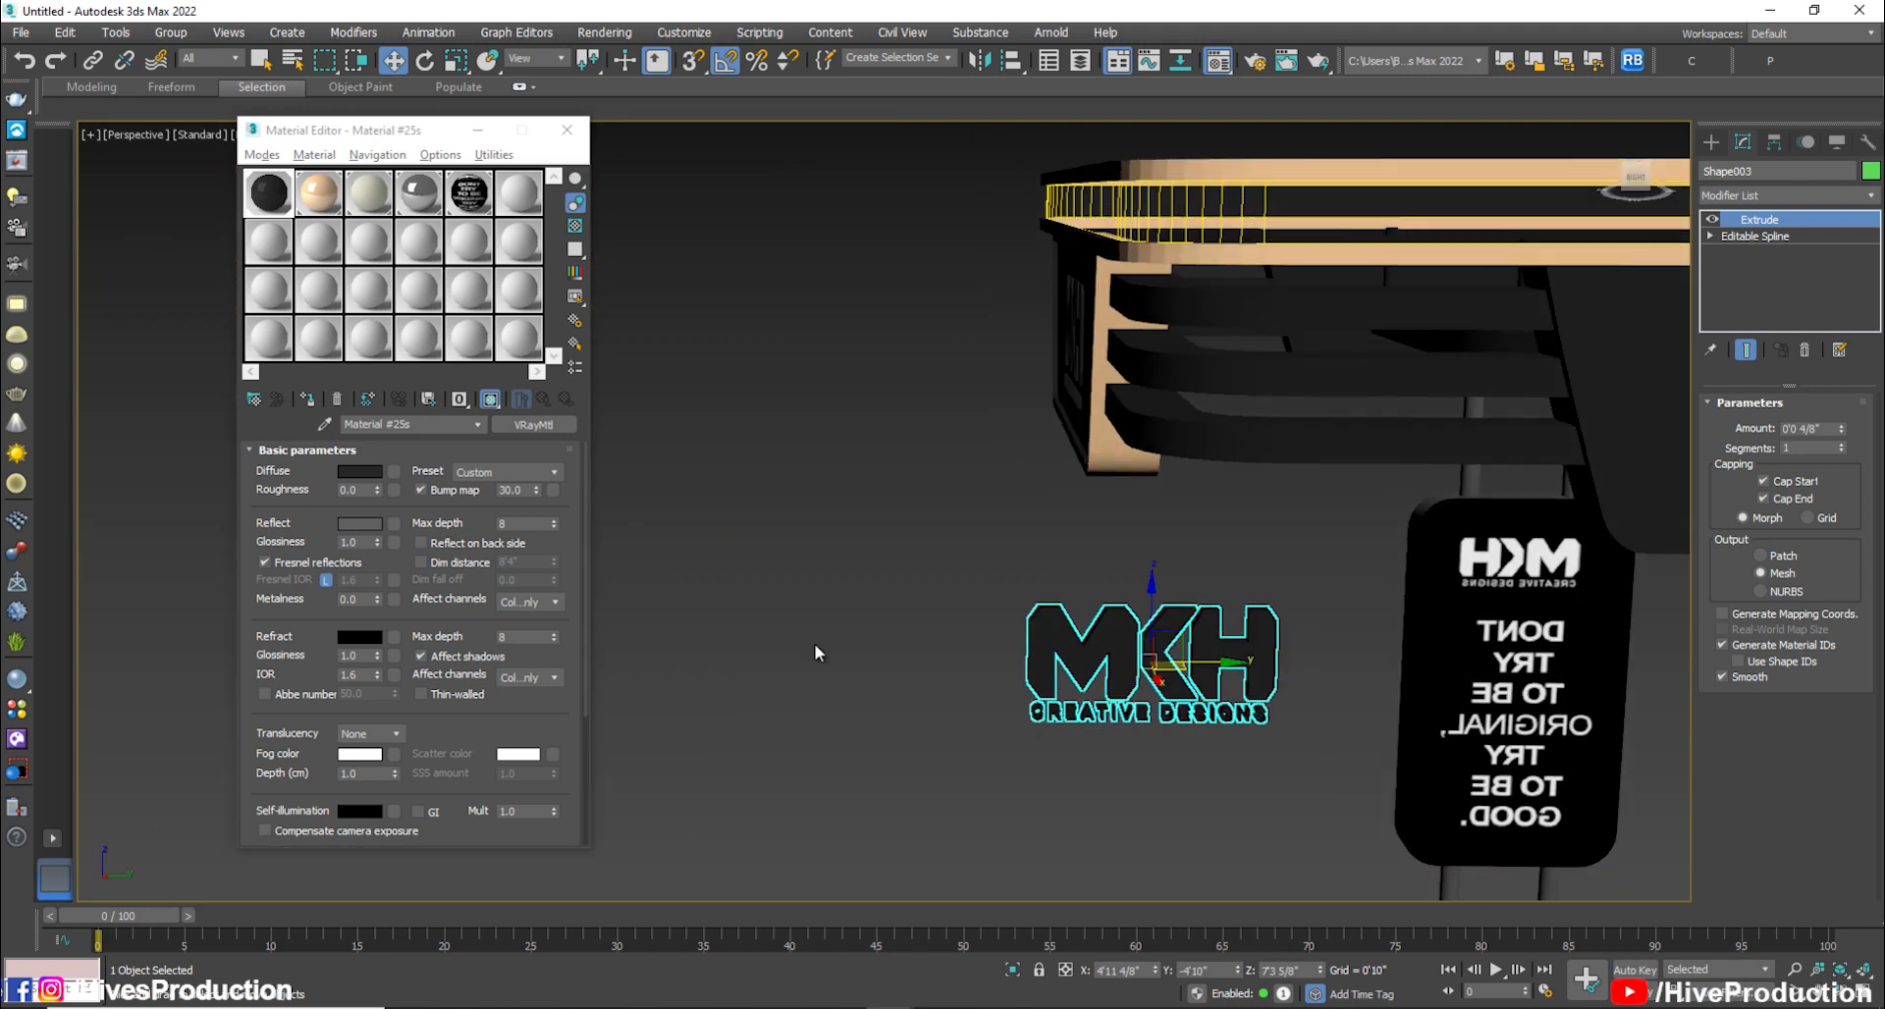
left_click(368, 201)
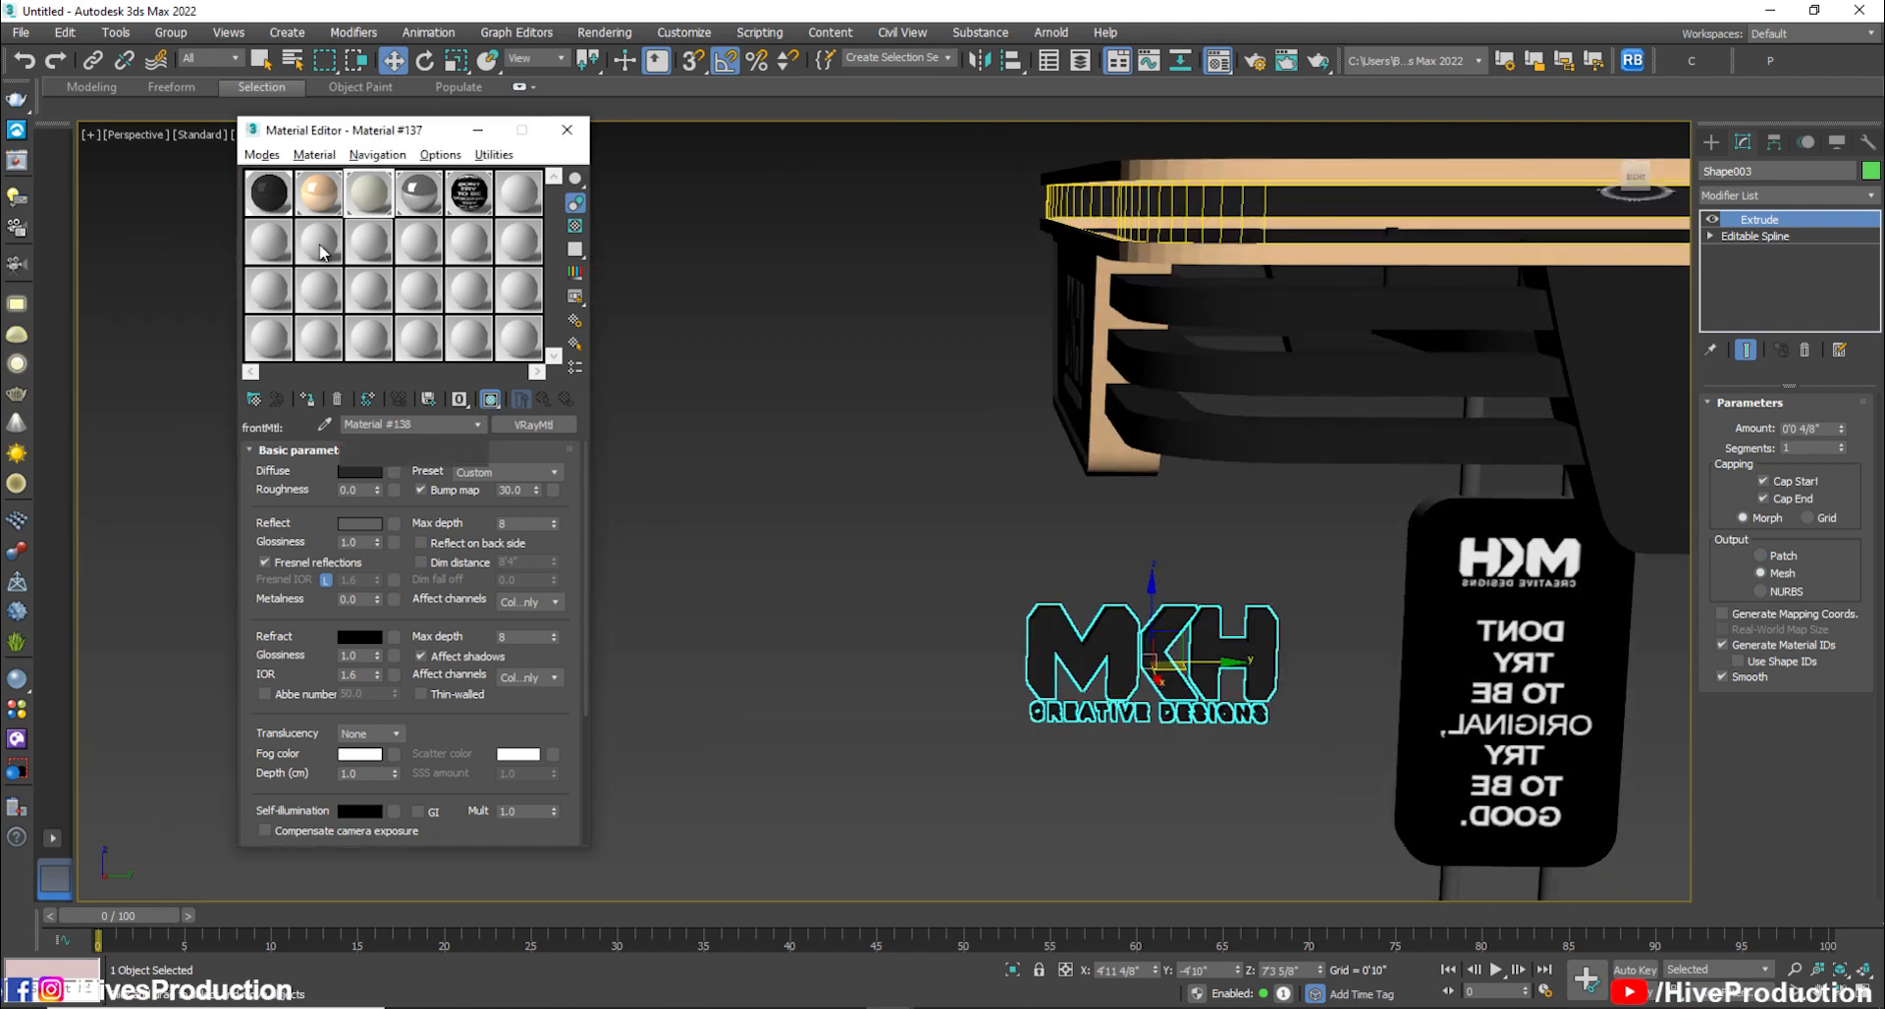
left_click(306, 402)
Move the white side logo onto the pillar's outer face above the TV
scroll(736, 594, "down", 5)
middle_click_drag(765, 601, 936, 642, "alt")
left_click_drag(979, 620, 1313, 576)
middle_click_drag(1312, 580, 1344, 655, "alt")
scroll(1359, 649, "down", 3)
scroll(1343, 655, "up", 4)
key("w")
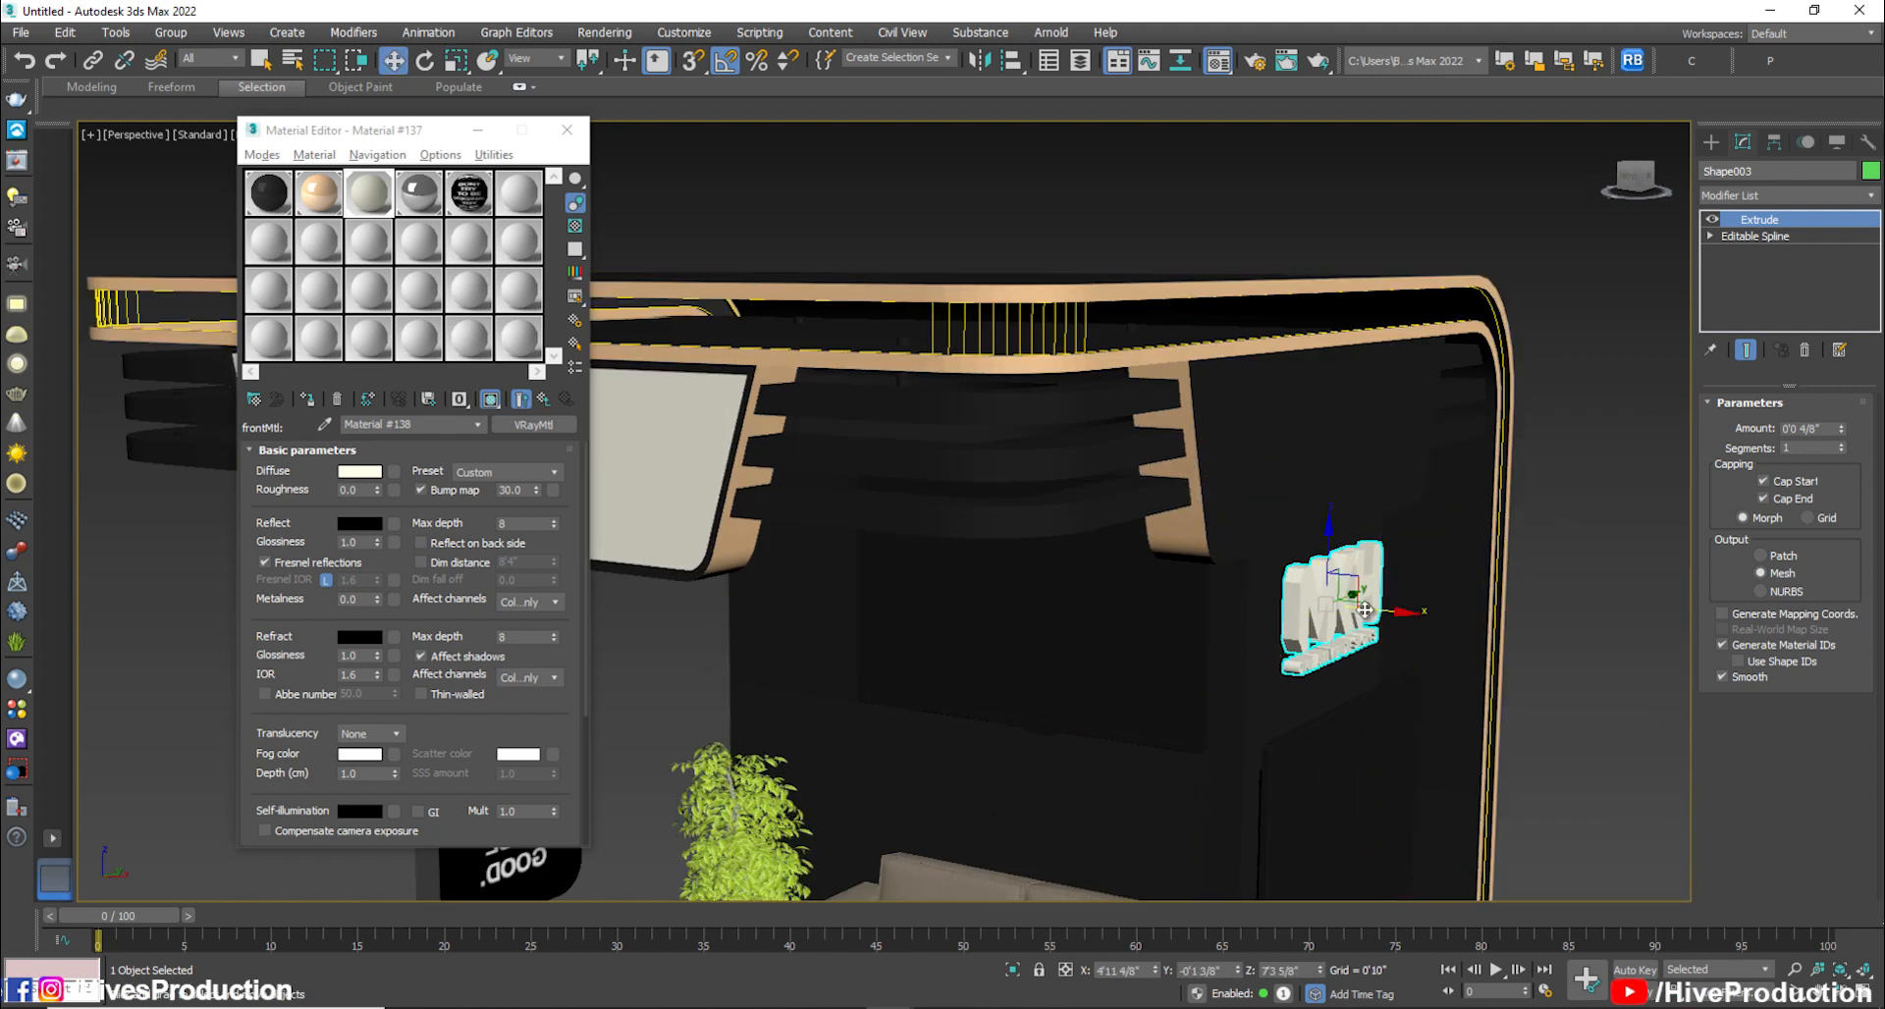
left_click_drag(1344, 609, 1349, 608)
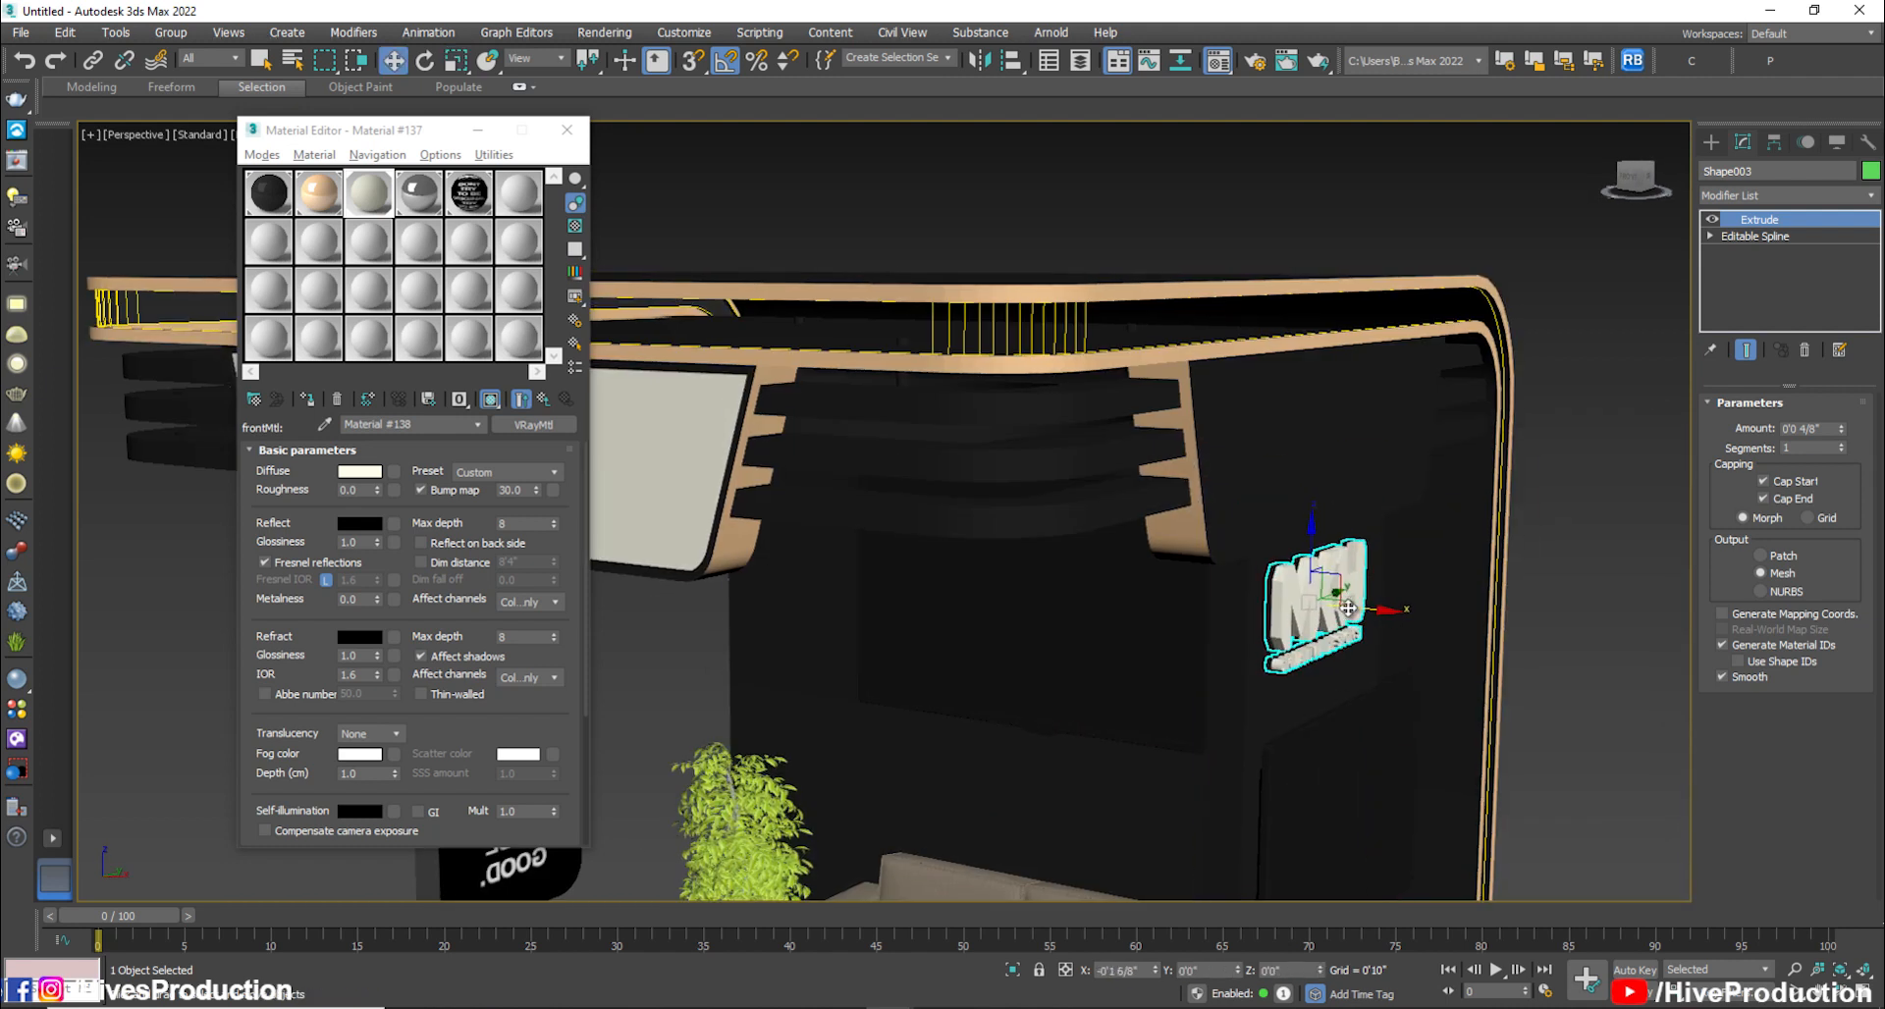
middle_click_drag(1417, 706, 1296, 720, "alt")
left_click_drag(1336, 626, 1297, 604)
Lower the white logo along Z to adjust its height above the pillar TV
scroll(1273, 643, "down", 5)
middle_click_drag(1273, 643, 1211, 525)
left_click(1217, 569)
left_click_drag(1221, 542, 1221, 567)
left_click(1218, 532)
left_click_drag(1221, 495, 1220, 506)
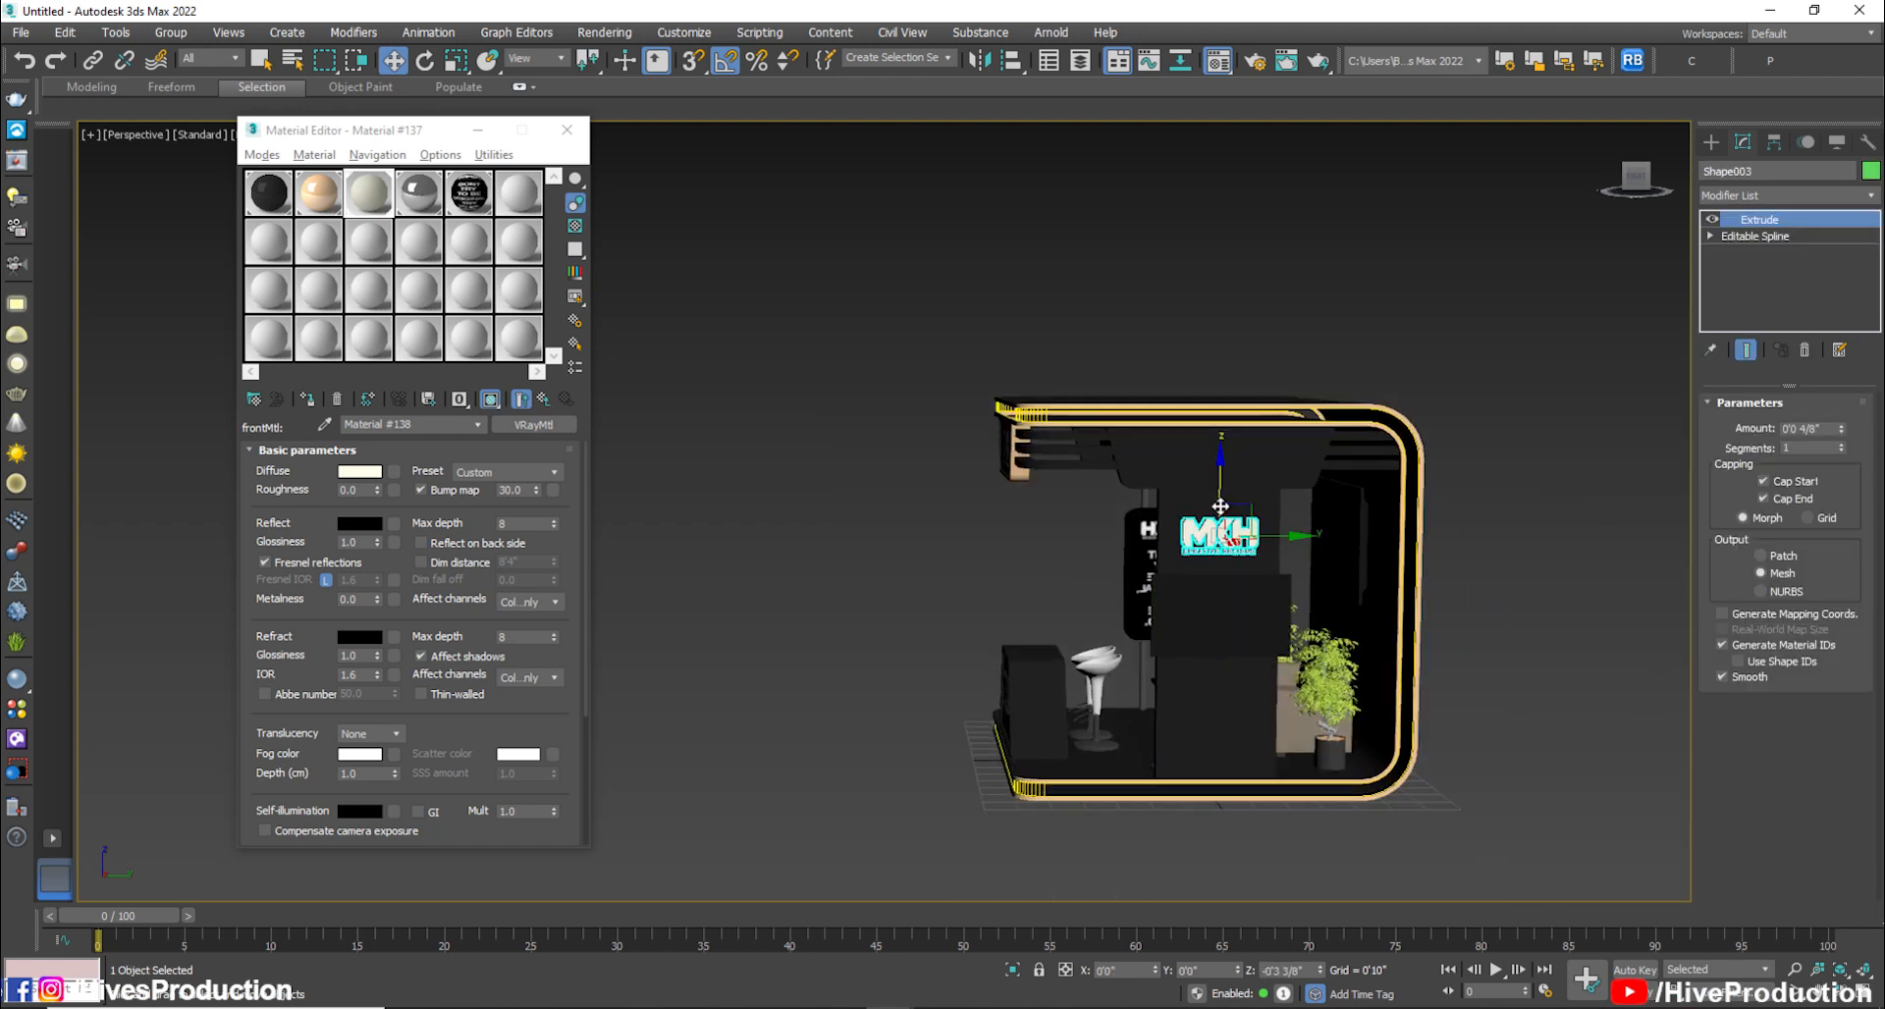
Scale the pillar TV down and adjust its height along Z beneath the white logo
left_click(1219, 604)
key("r")
left_click_drag(1219, 603, 1218, 621)
scroll(1219, 625, "up", 5)
middle_click_drag(1167, 640, 1144, 452, "alt")
scroll(1264, 628, "up", 3)
key("w")
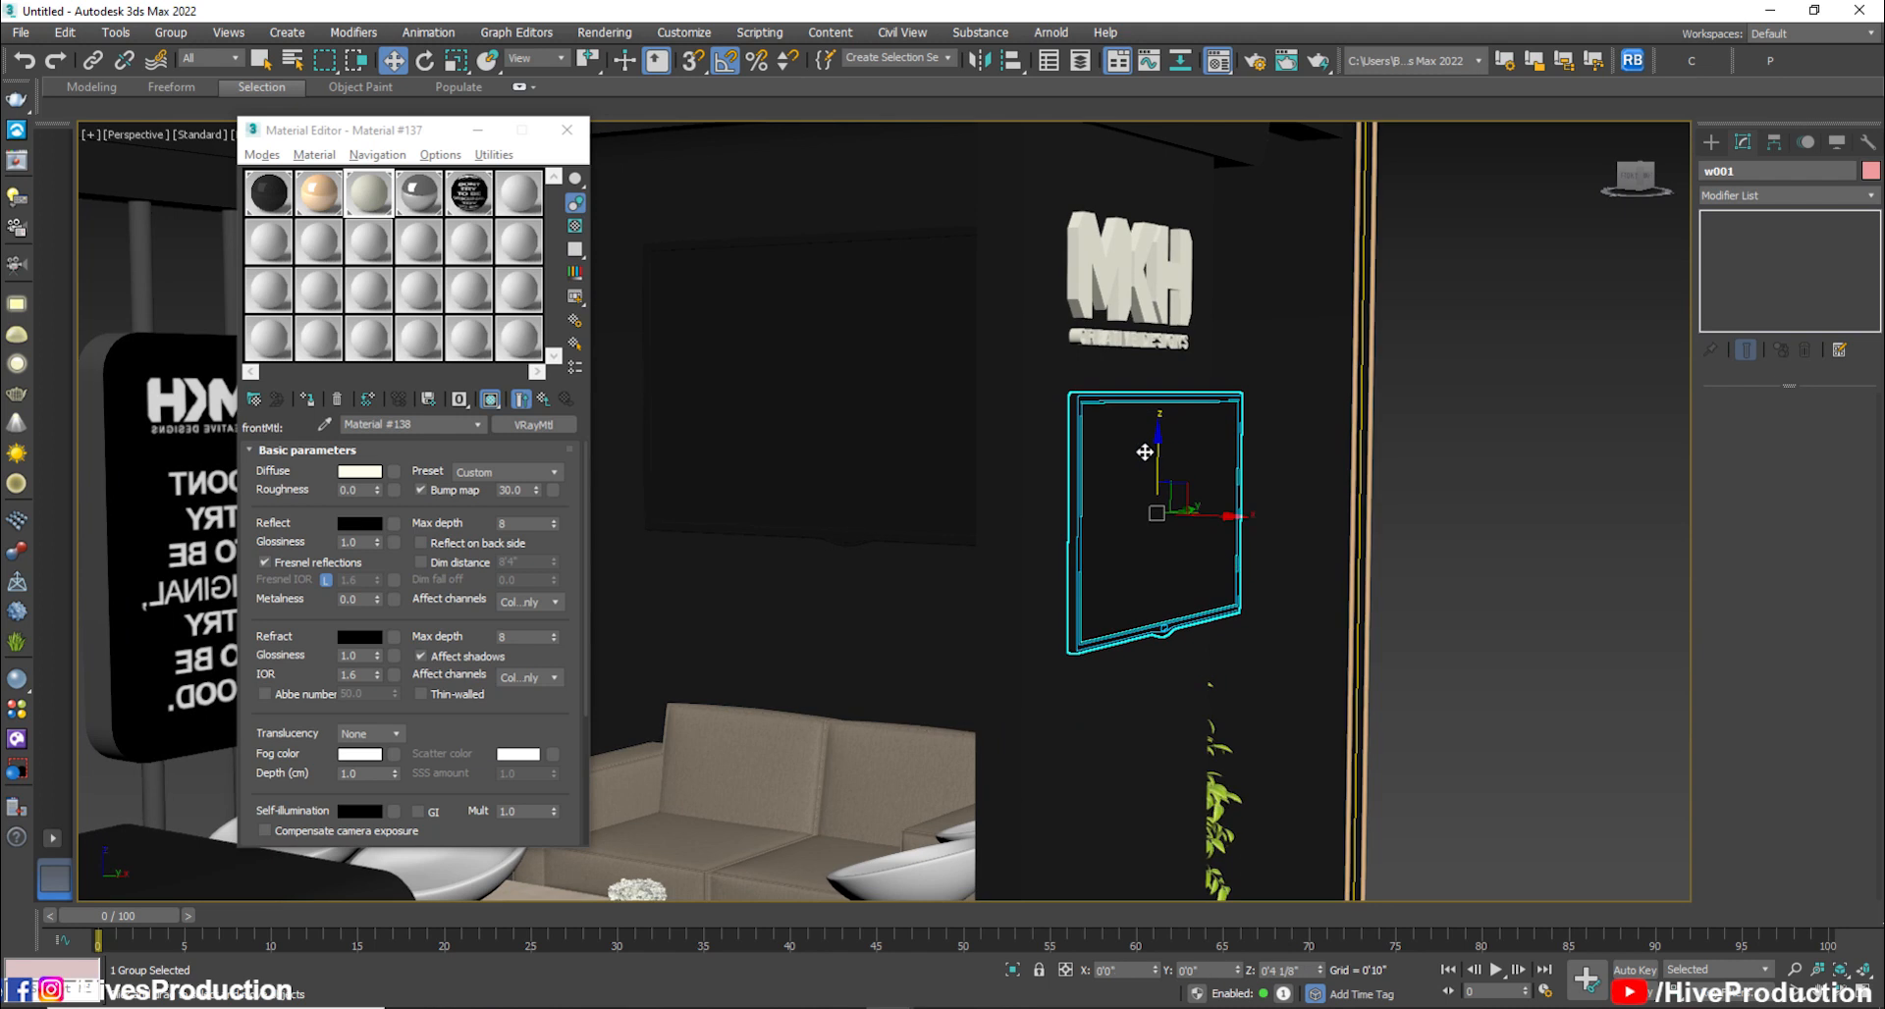
Widen the wood-edged support on the stall's right side by moving its inner vertices inward in the front view
left_click(1473, 640)
scroll(1155, 643, "down", 10)
middle_click_drag(1155, 605, 1095, 520, "alt")
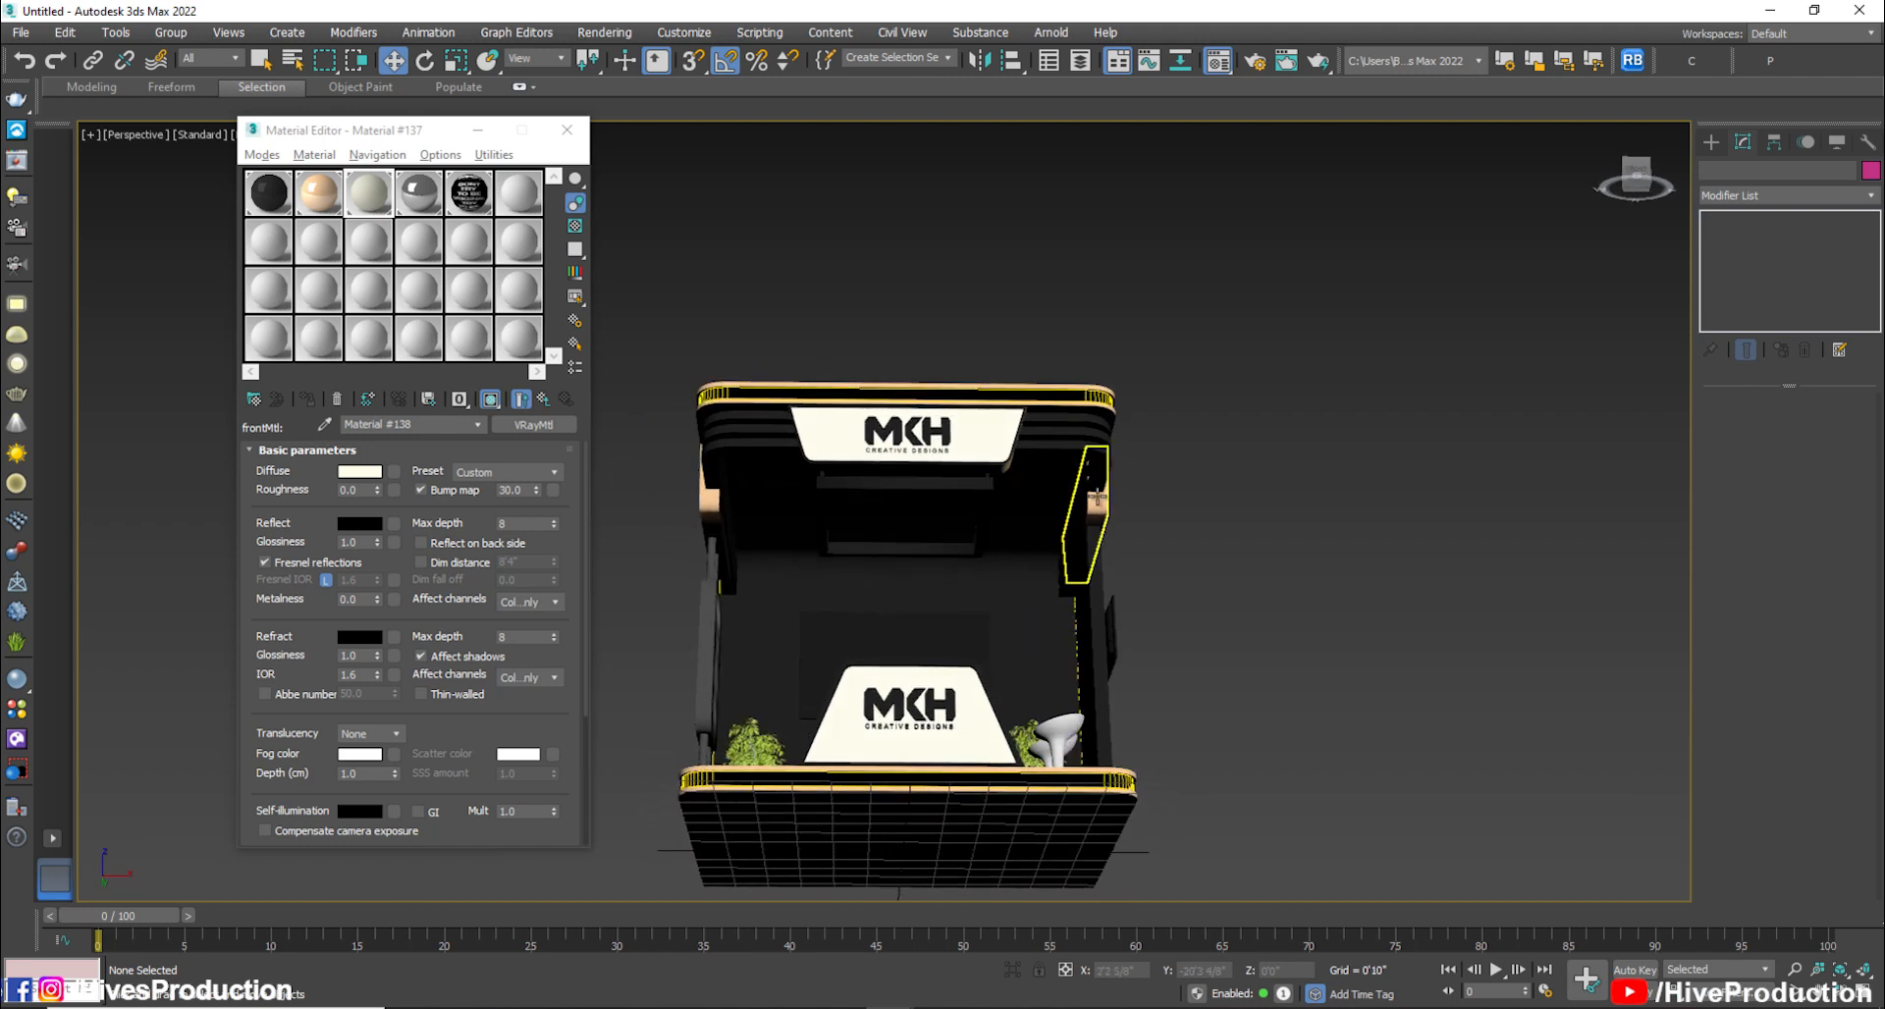
left_click(1072, 499)
key("r")
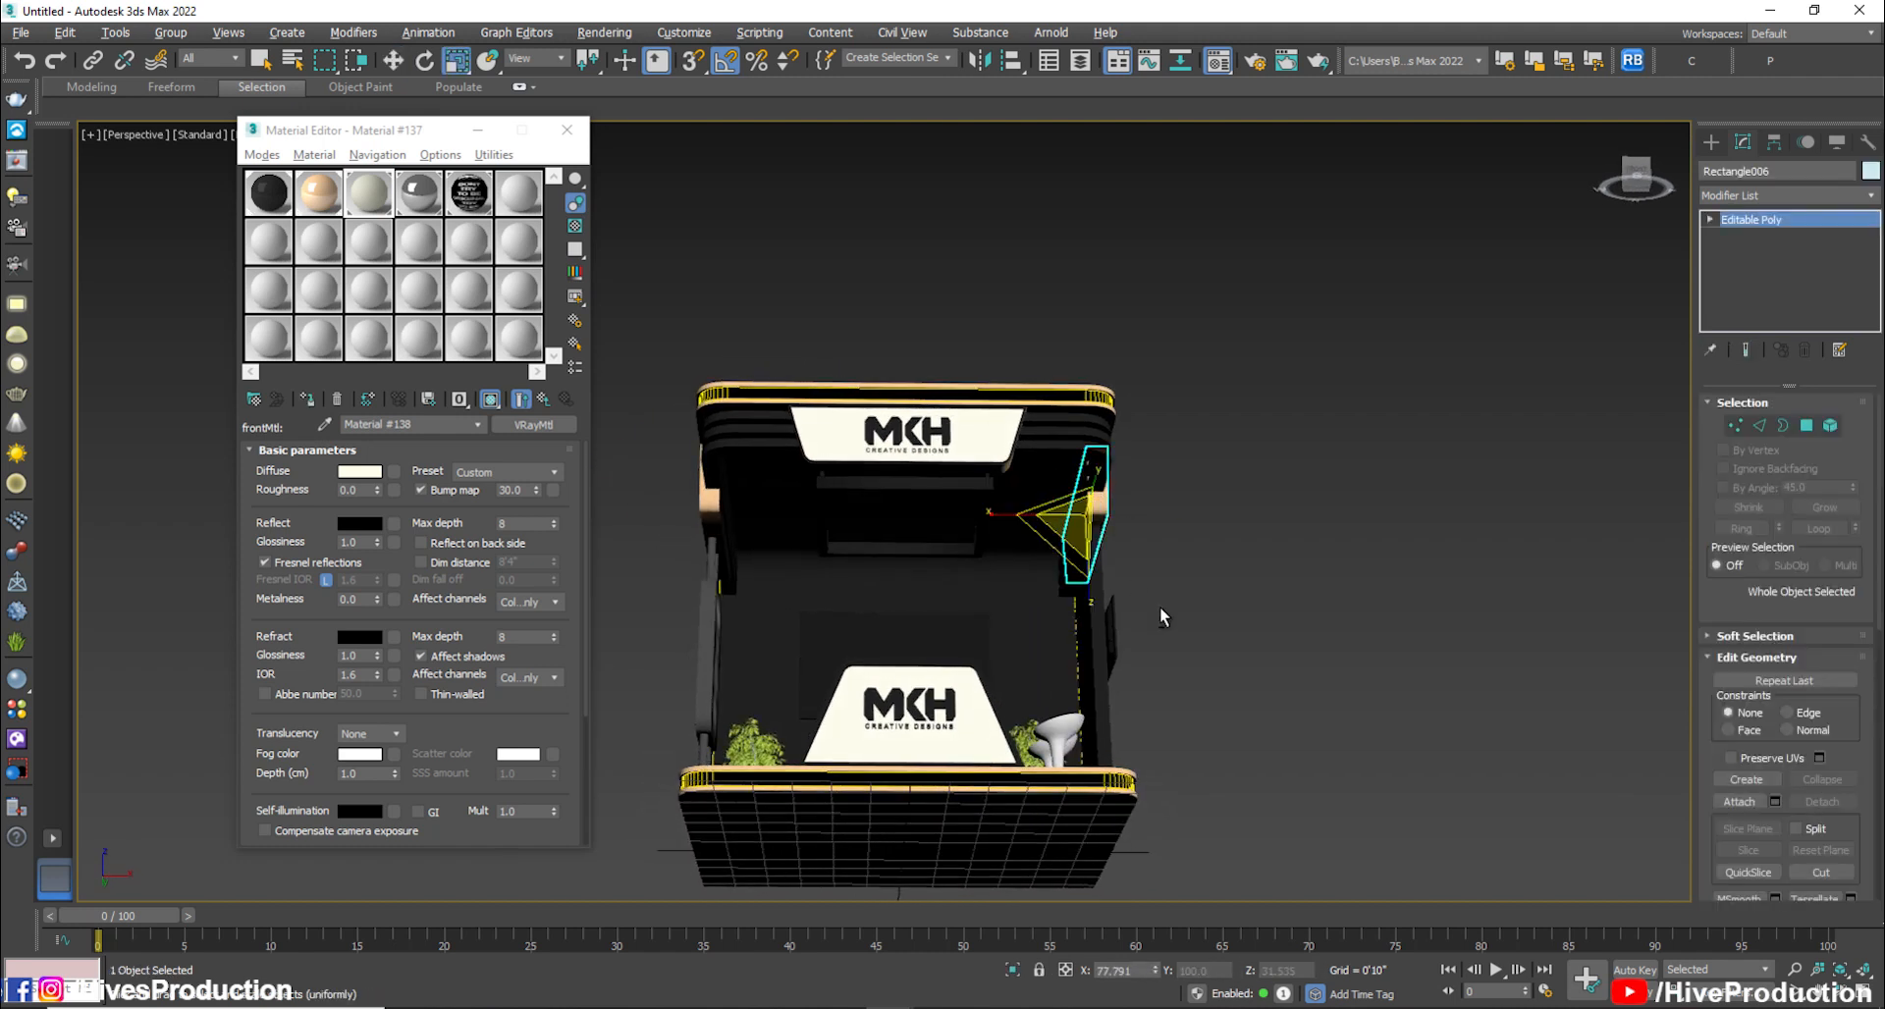
key("f")
scroll(1129, 471, "down", 2)
key("1")
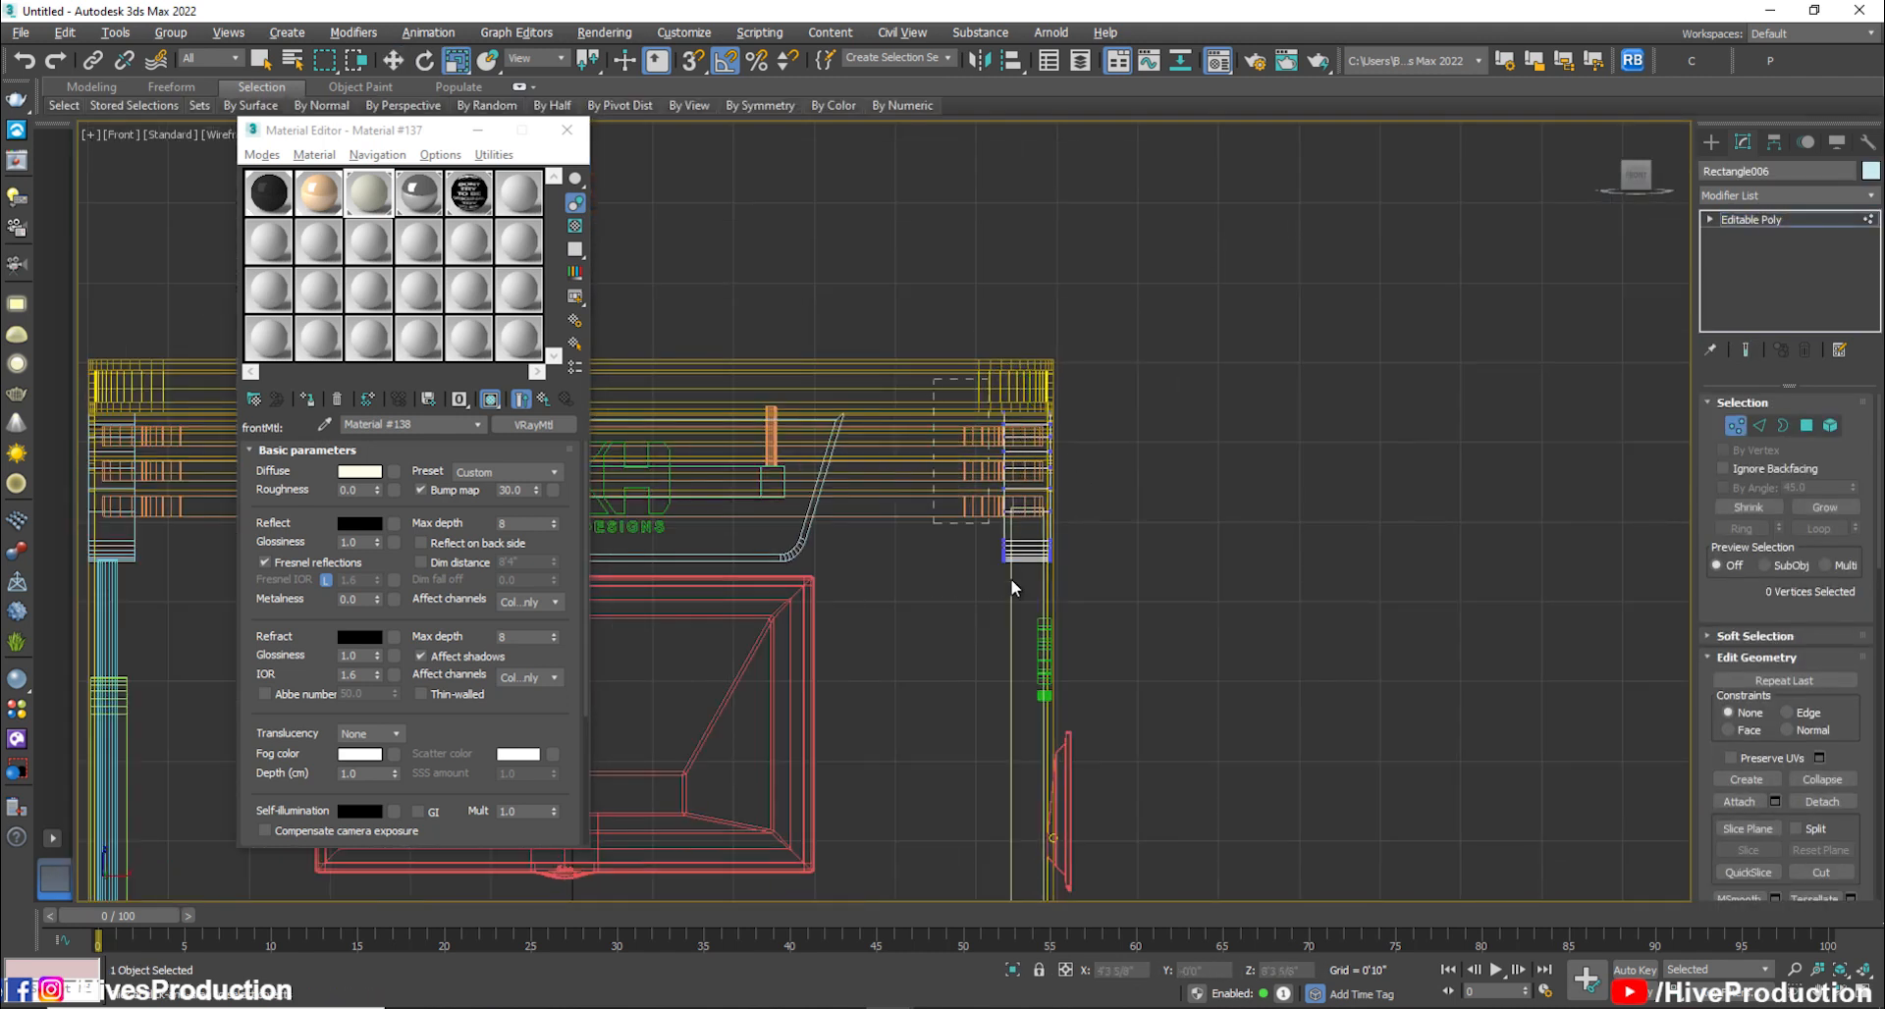
scroll(947, 582, "down", 4)
middle_click_drag(921, 586, 1297, 579)
key("1")
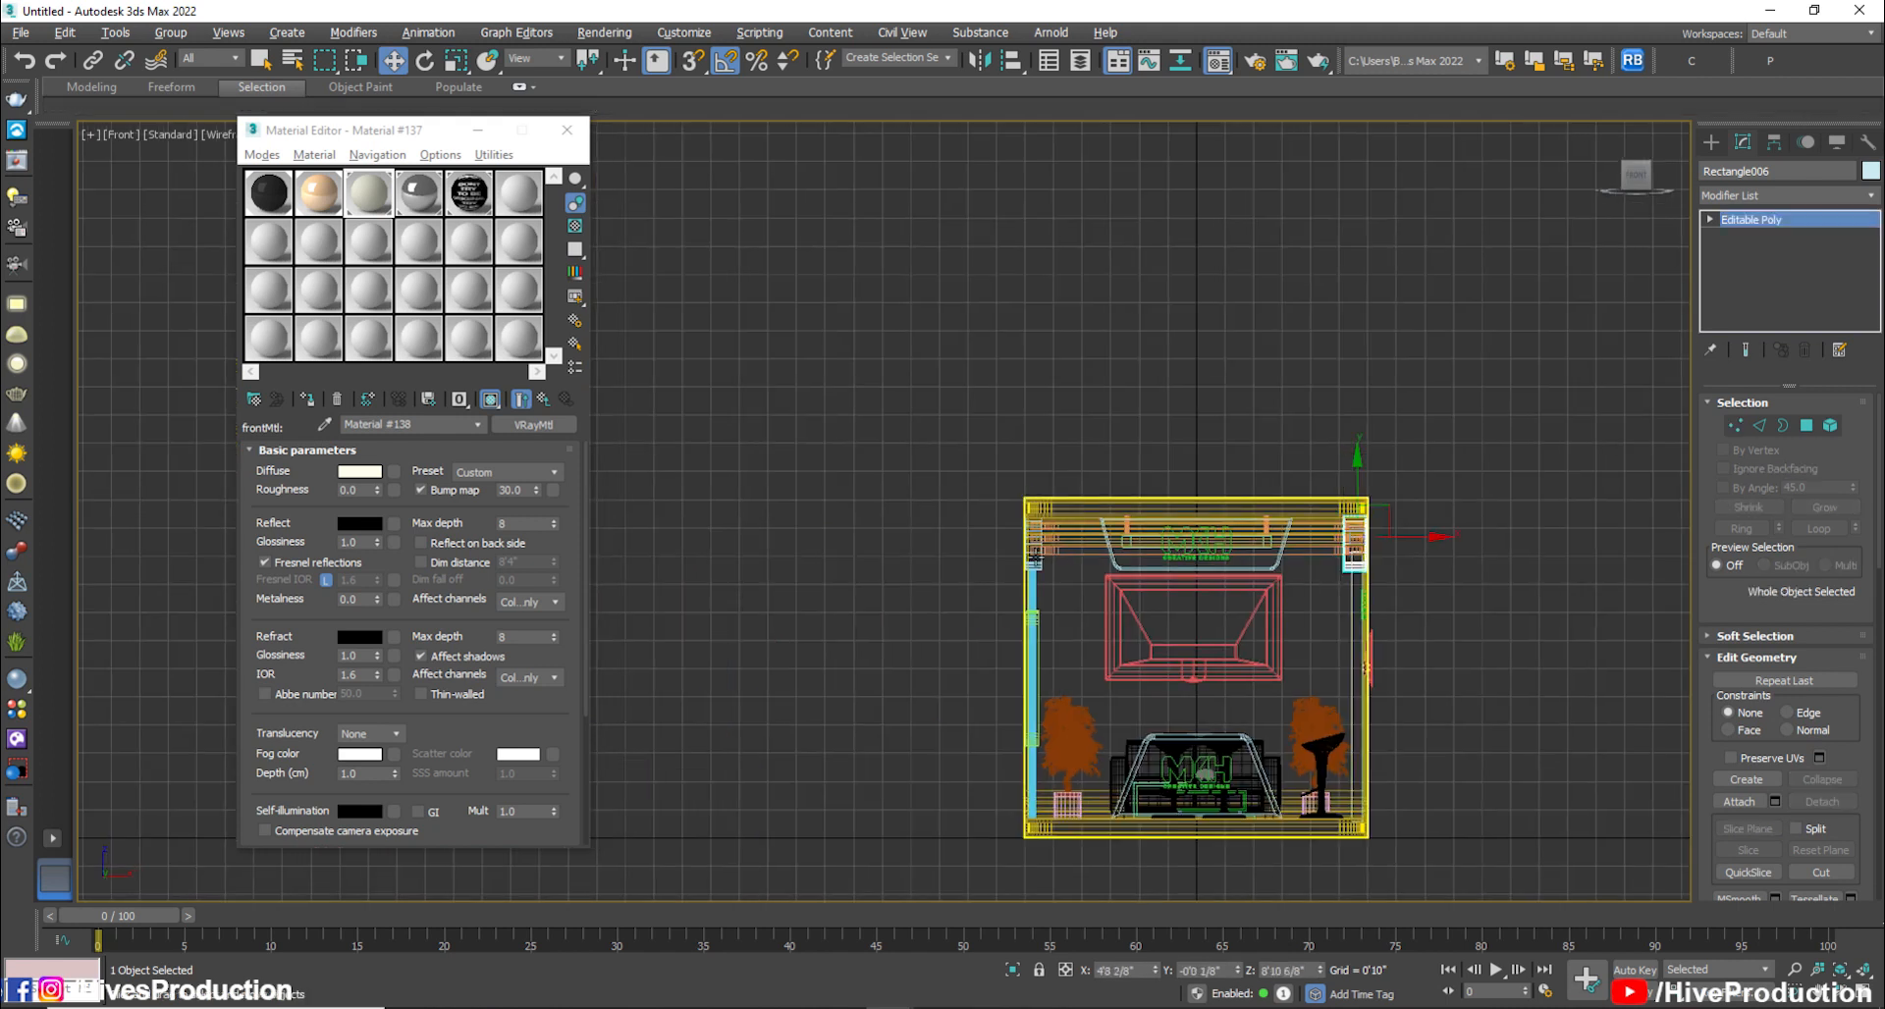
Widen the matching support on the stall's left side by moving its inner vertices inward along X
scroll(1035, 556, "up", 6)
left_click(1066, 565)
key("1")
left_click_drag(1109, 547, 1135, 552)
key("alt+w")
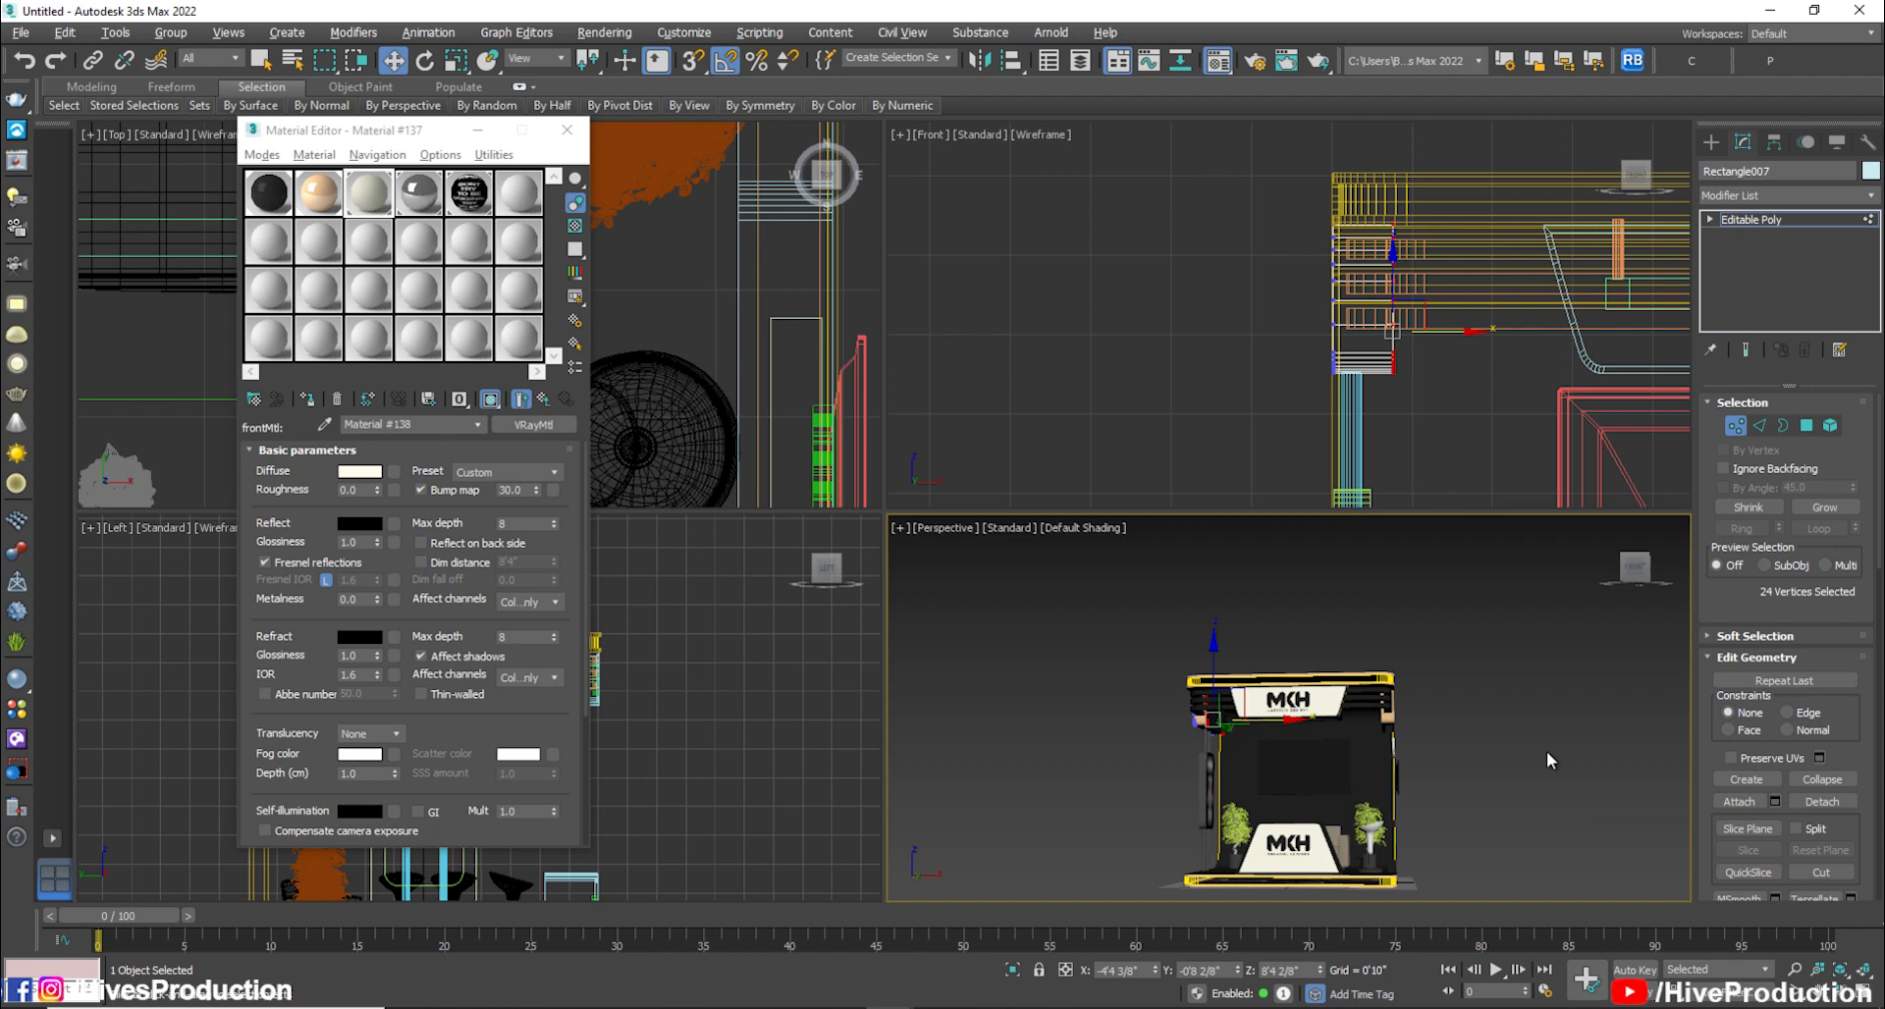
left_click(1737, 434)
left_click(1455, 728)
Isolate the back-wall TV together with the C-shaped stall shell
middle_click_drag(1339, 810, 1413, 848, "alt")
middle_click_drag(1561, 403, 1334, 320)
left_click(1361, 378)
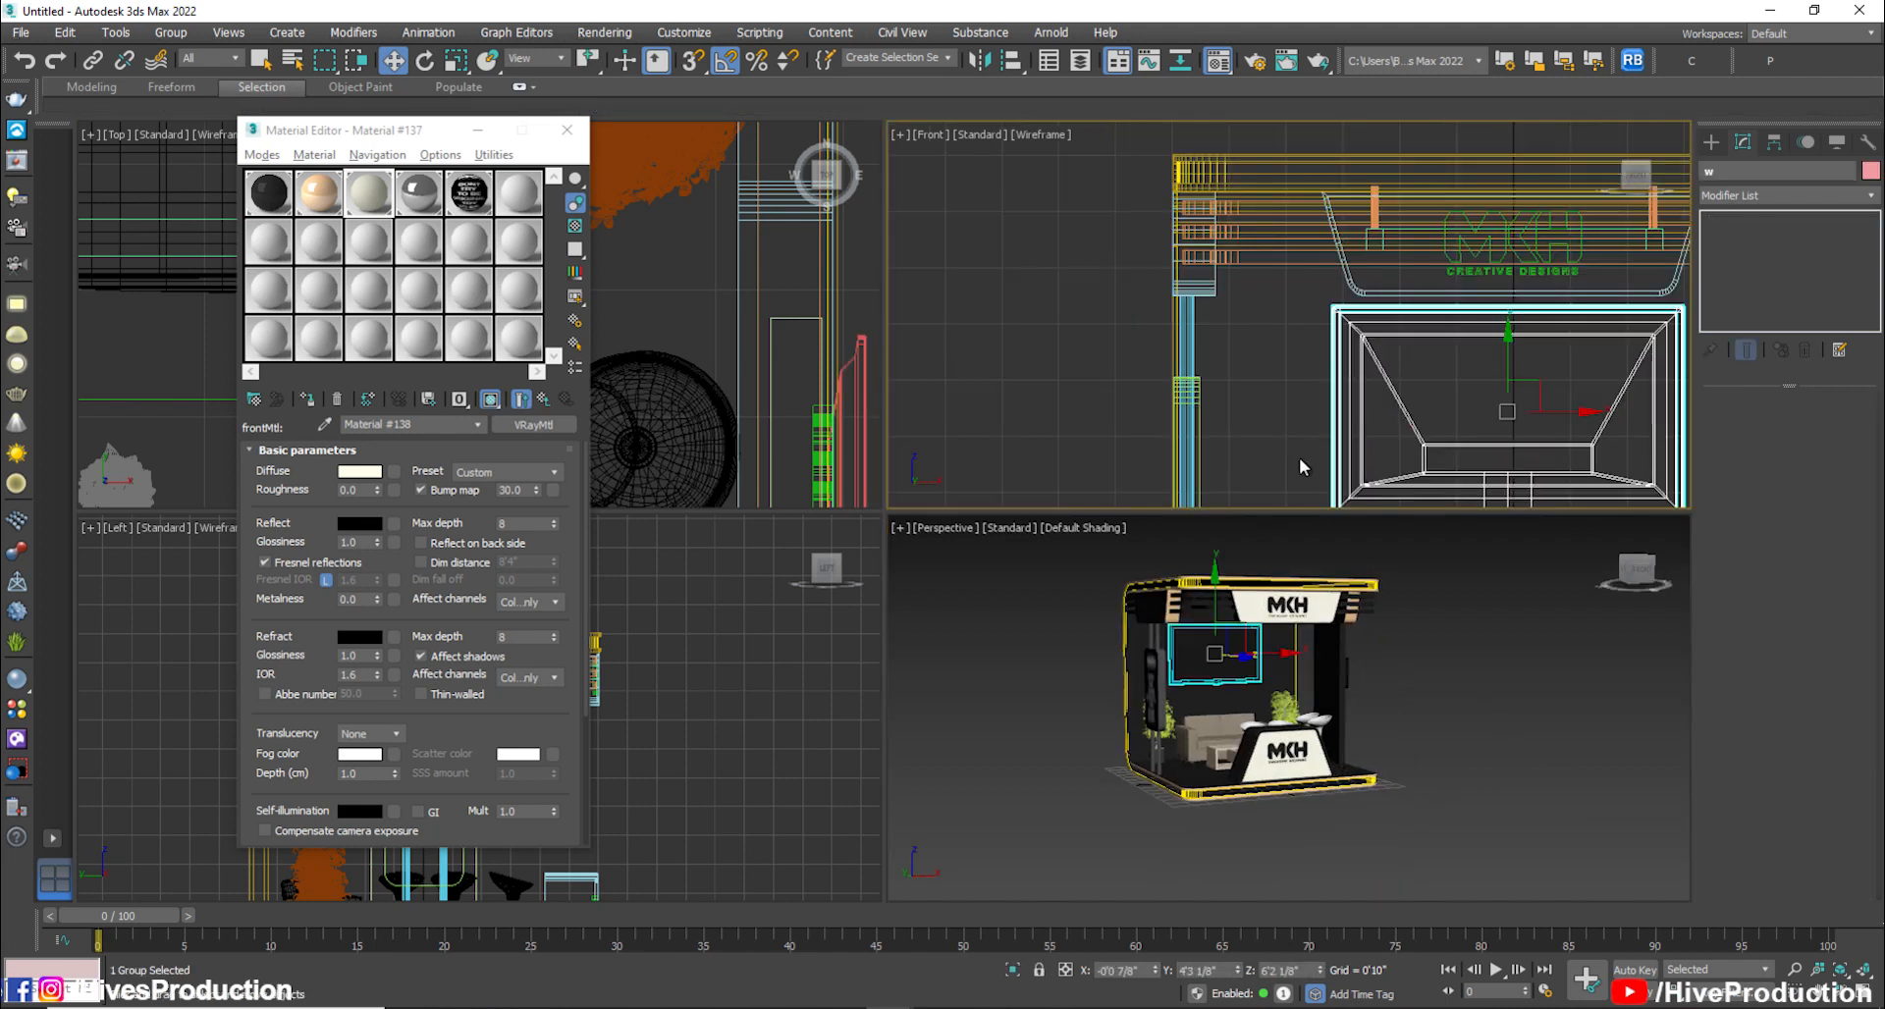
left_click(1229, 701, "ctrl")
key("alt+q")
left_click(1499, 787)
Draw a box about 2'6 4/8" long, 4'5 7/8" wide and 0'3 1/8" high over the TV in the front view
left_click(1715, 148)
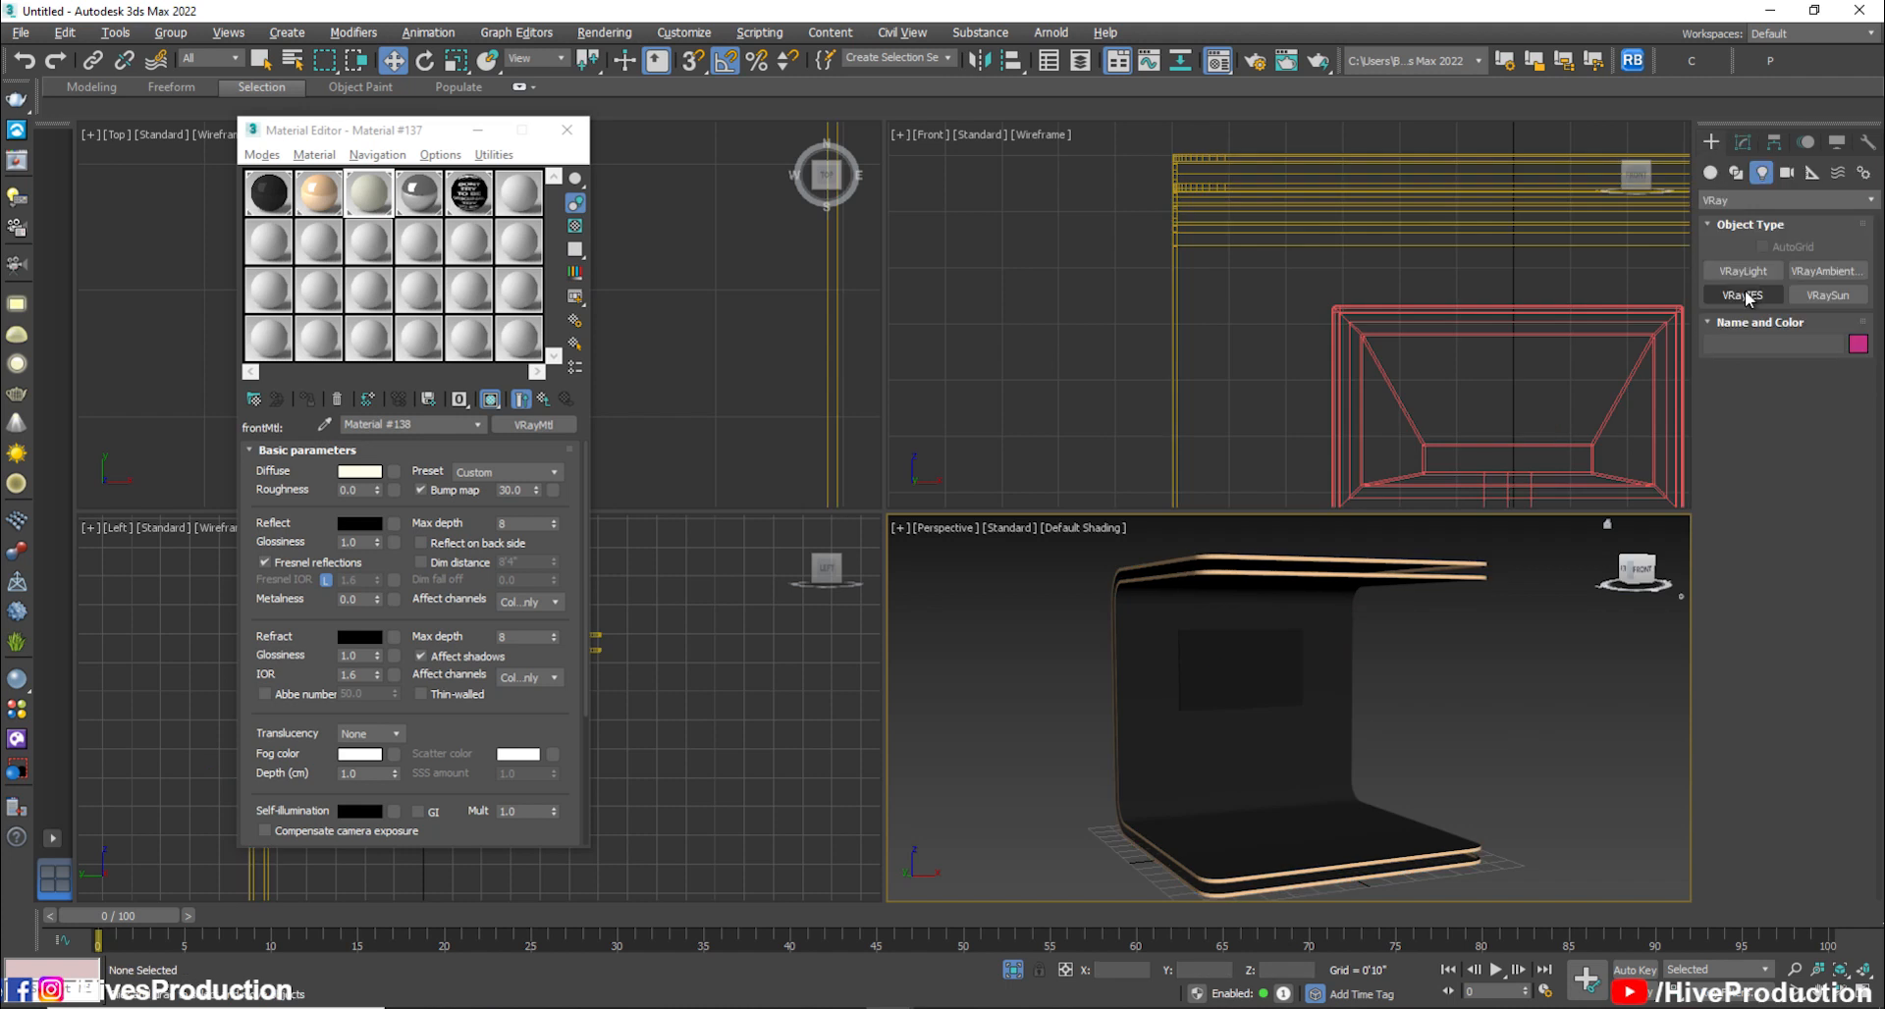
left_click(1710, 174)
left_click(1750, 273)
middle_click_drag(1468, 387, 1278, 314)
scroll(1262, 310, "down", 2)
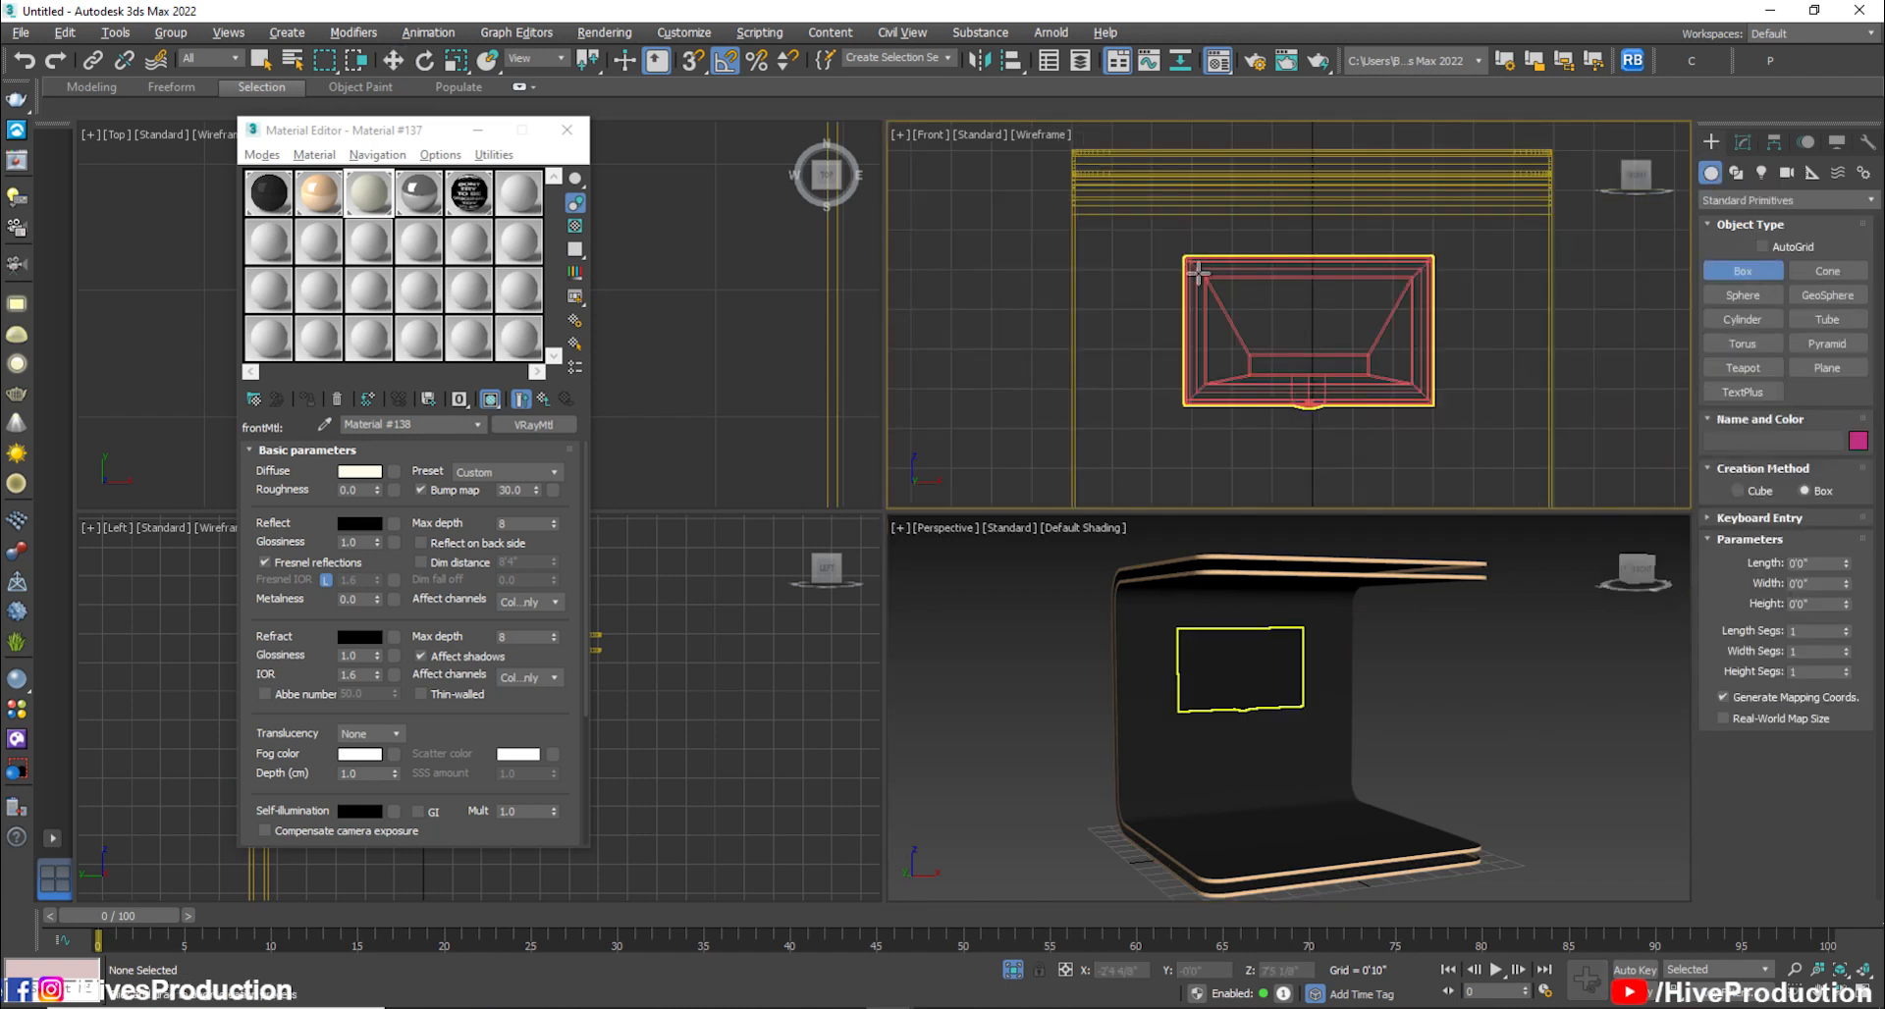
left_click_drag(1206, 276, 1419, 392)
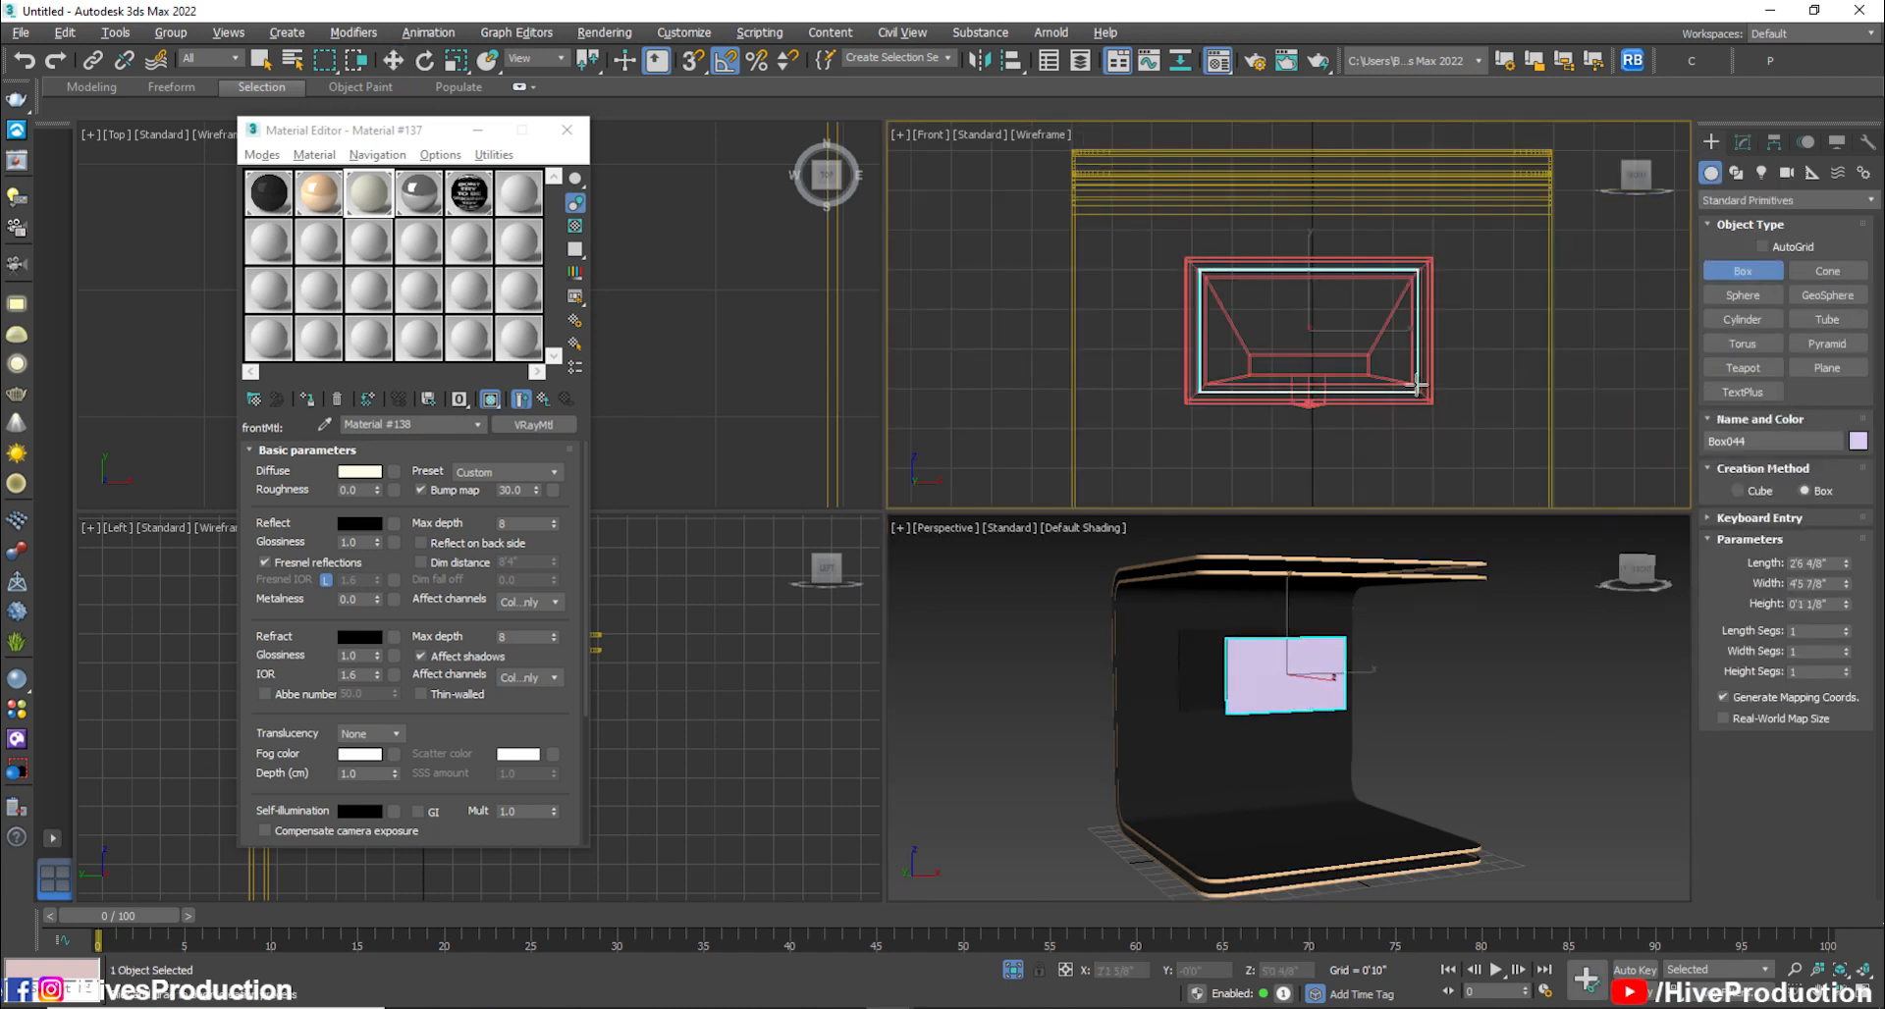
left_click(1415, 379)
Move the box along X in the left view to sit between the TV and the back wall
middle_click_drag(716, 750, 1166, 599)
key("alt+w")
scroll(1452, 593, "up", 2)
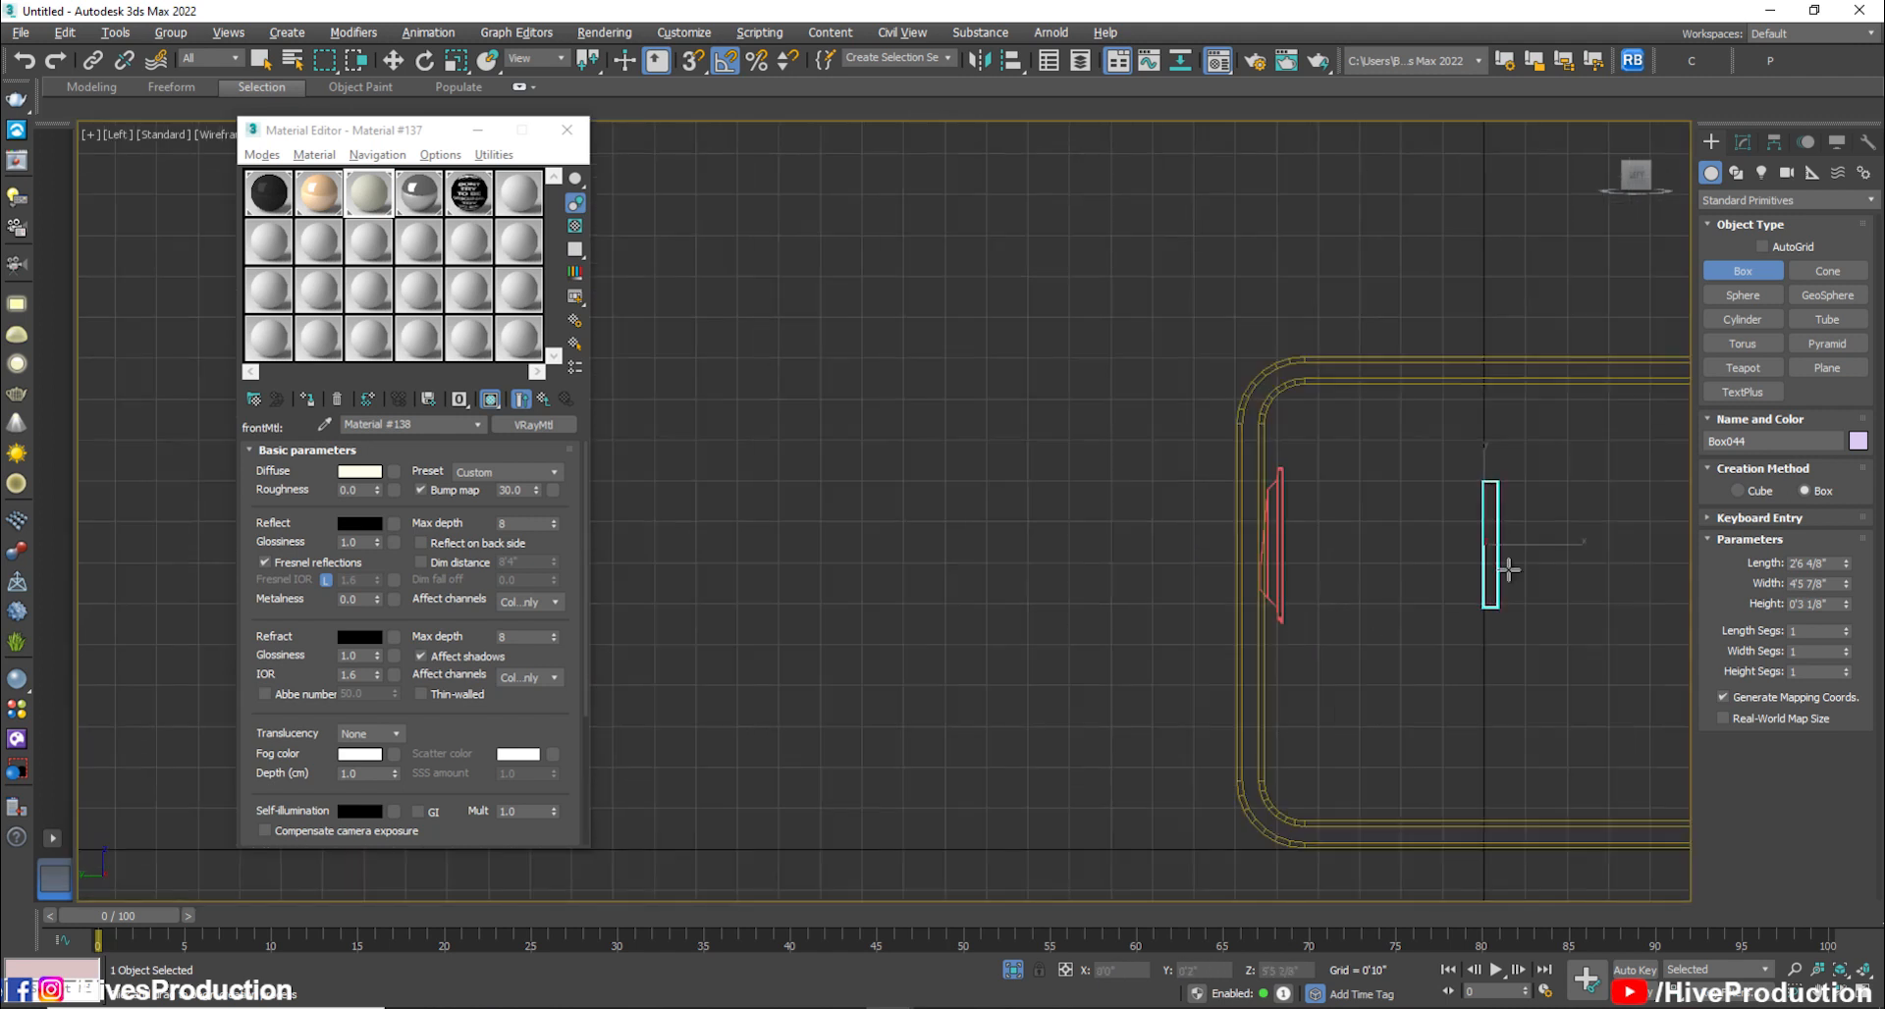
key("w")
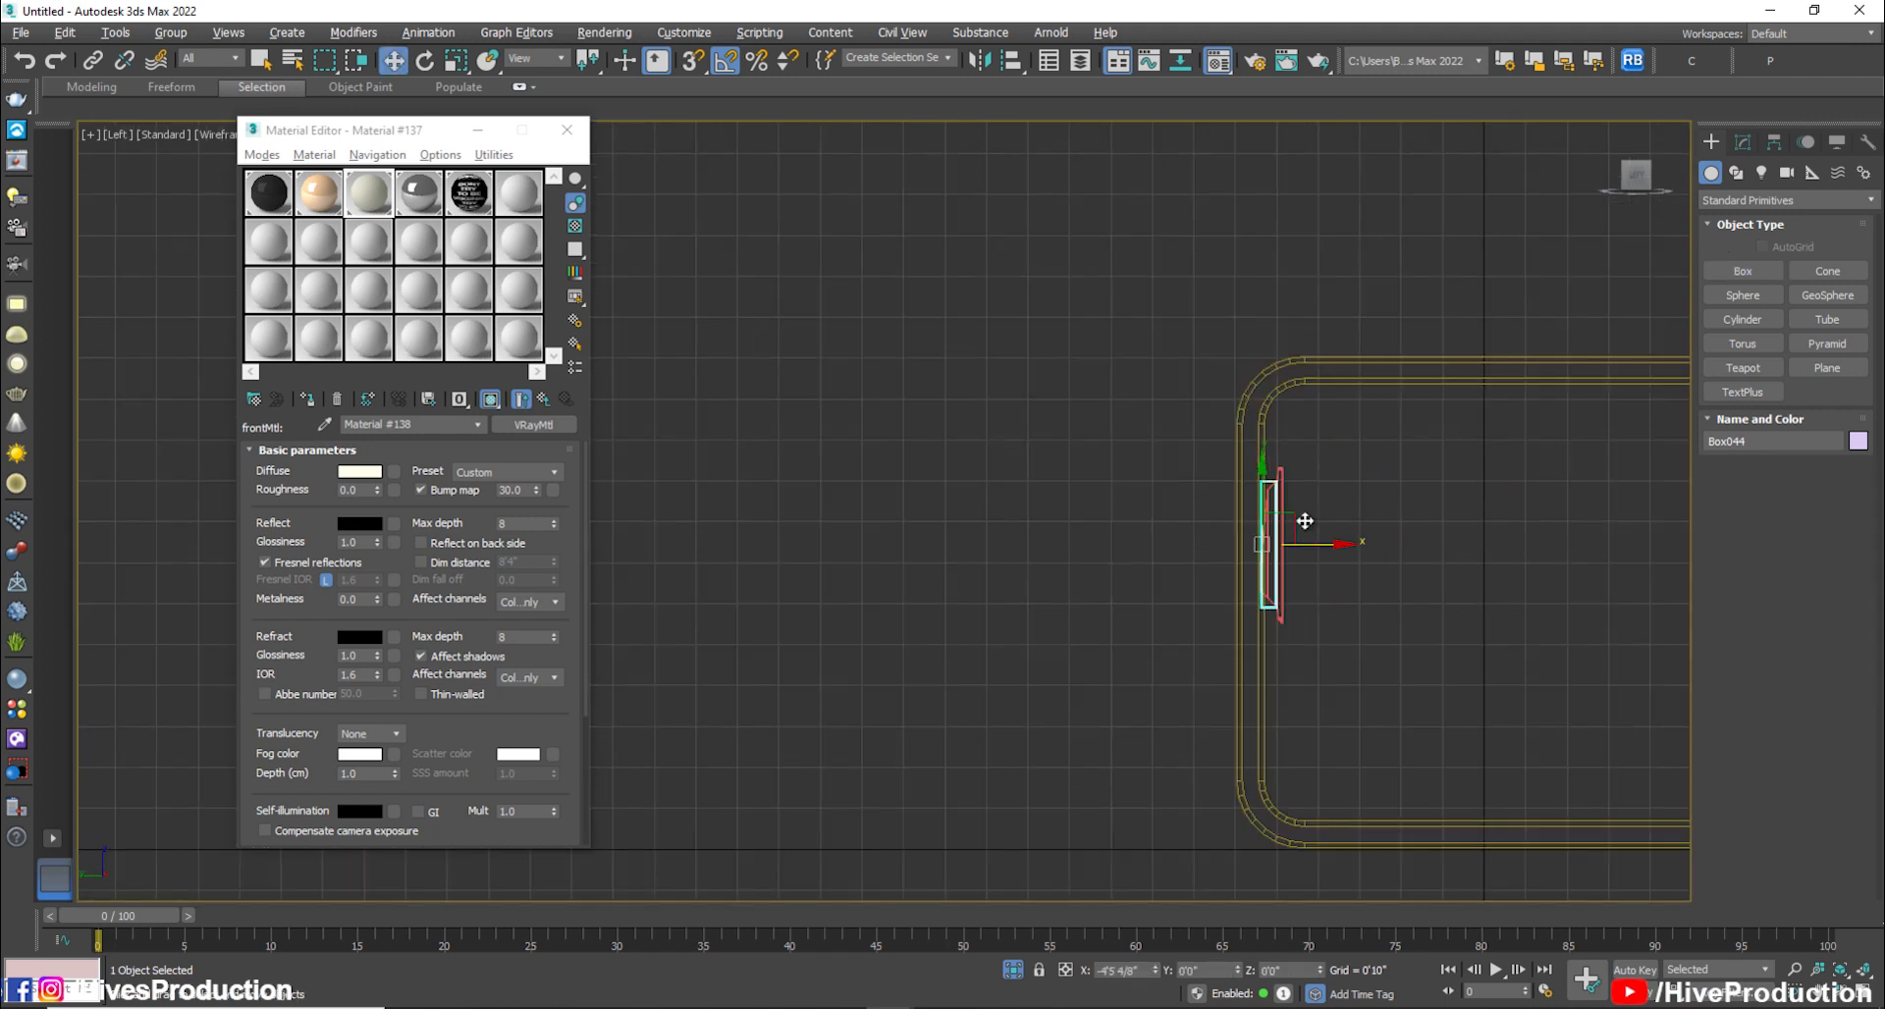
Convert the box behind the TV to an Editable Poly
key("alt+w")
middle_click(1590, 591)
key("alt+w")
middle_click_drag(896, 585, 992, 609, "alt")
scroll(800, 453, "up", 2)
middle_click_drag(687, 479, 736, 419, "alt")
right_click(736, 419)
mouse_move(834, 632)
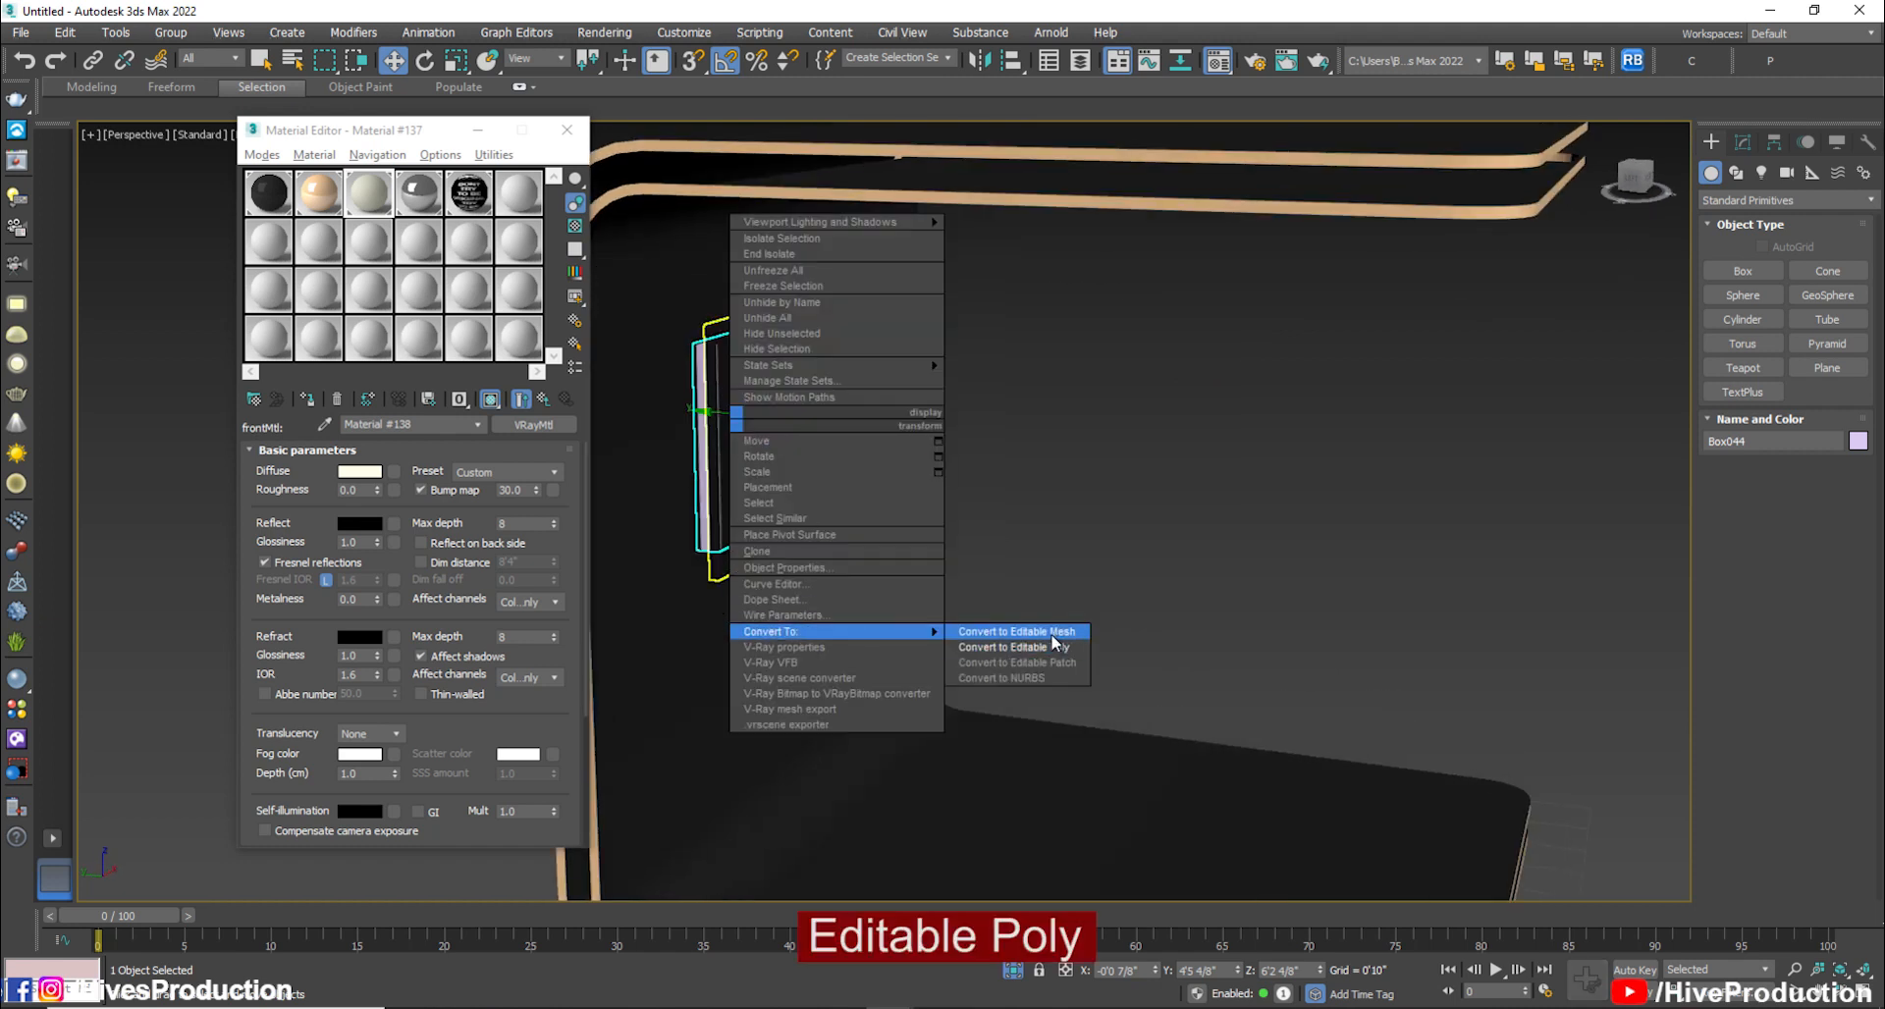
left_click(1050, 647)
Delete the box's front and back polygons, keeping only its side faces
key("alt+w")
left_click(1303, 334)
left_click(1304, 334)
left_click(1487, 427)
left_click(1806, 425)
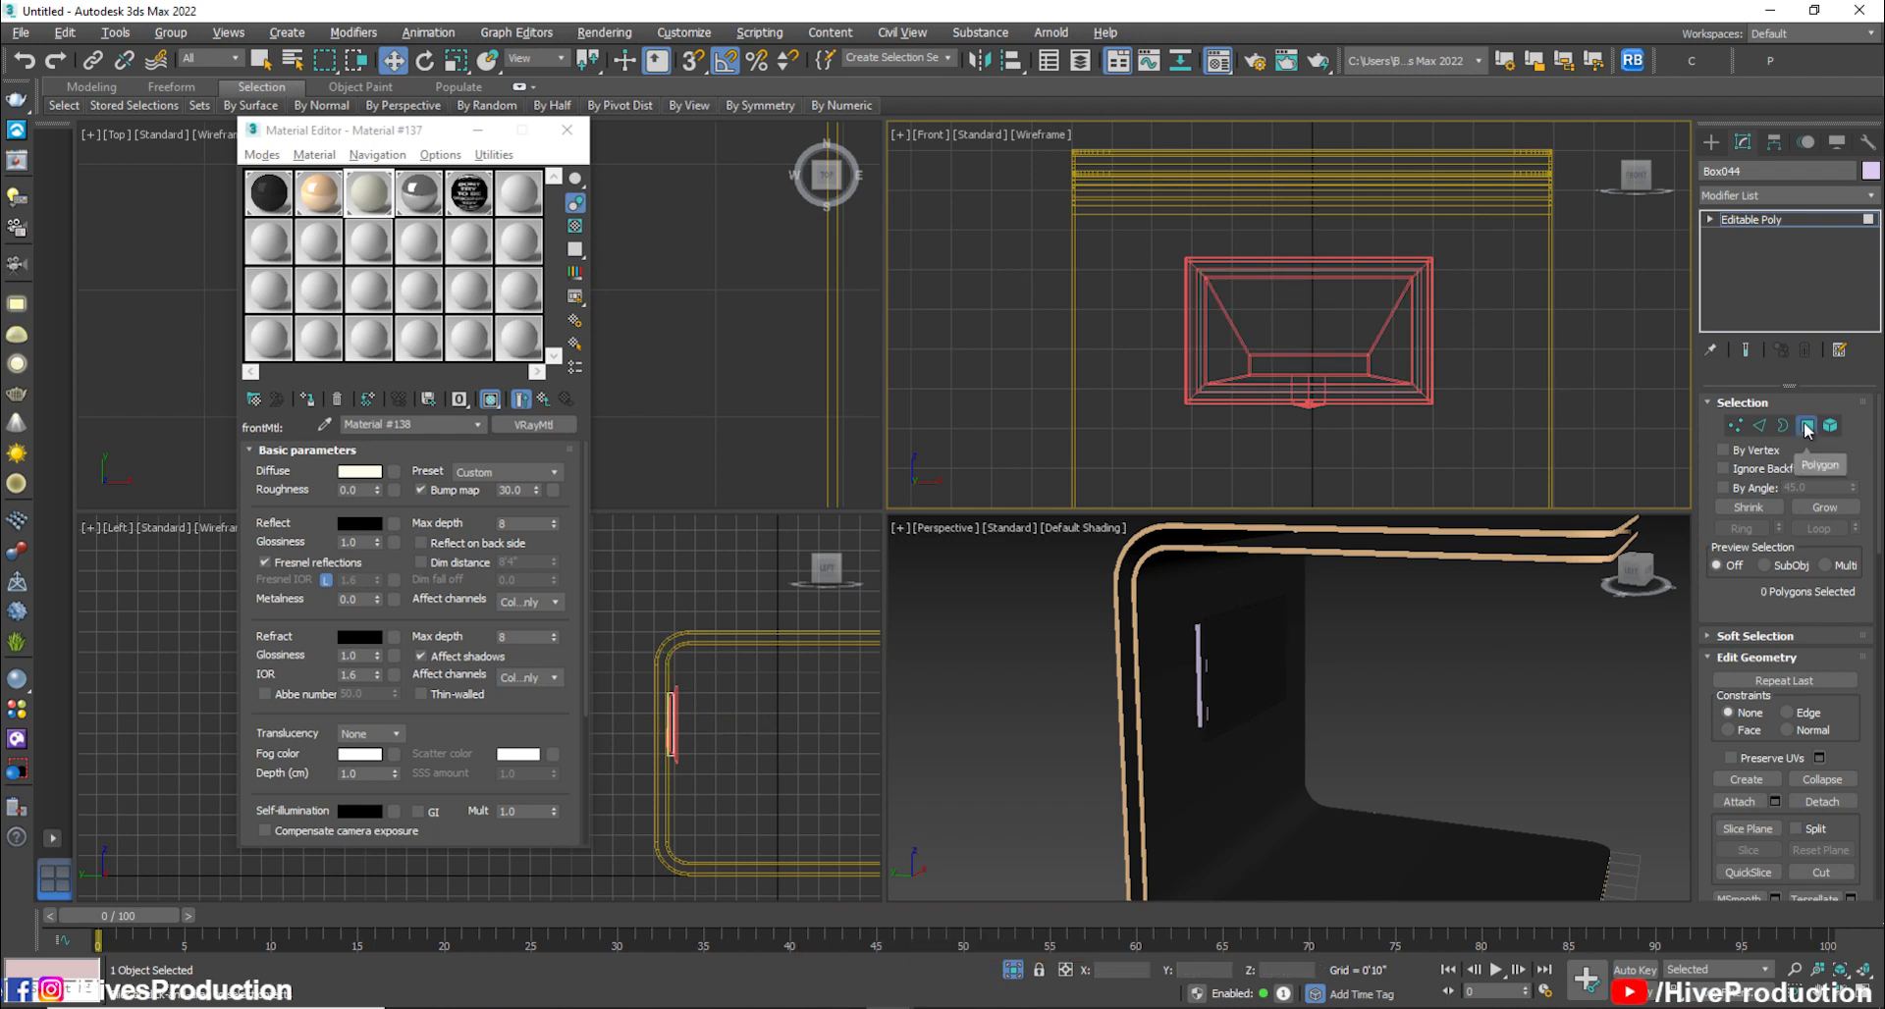
Create a VRayLight of type Mesh at the centre of the TV in the front view
left_click(1711, 142)
left_click(1761, 173)
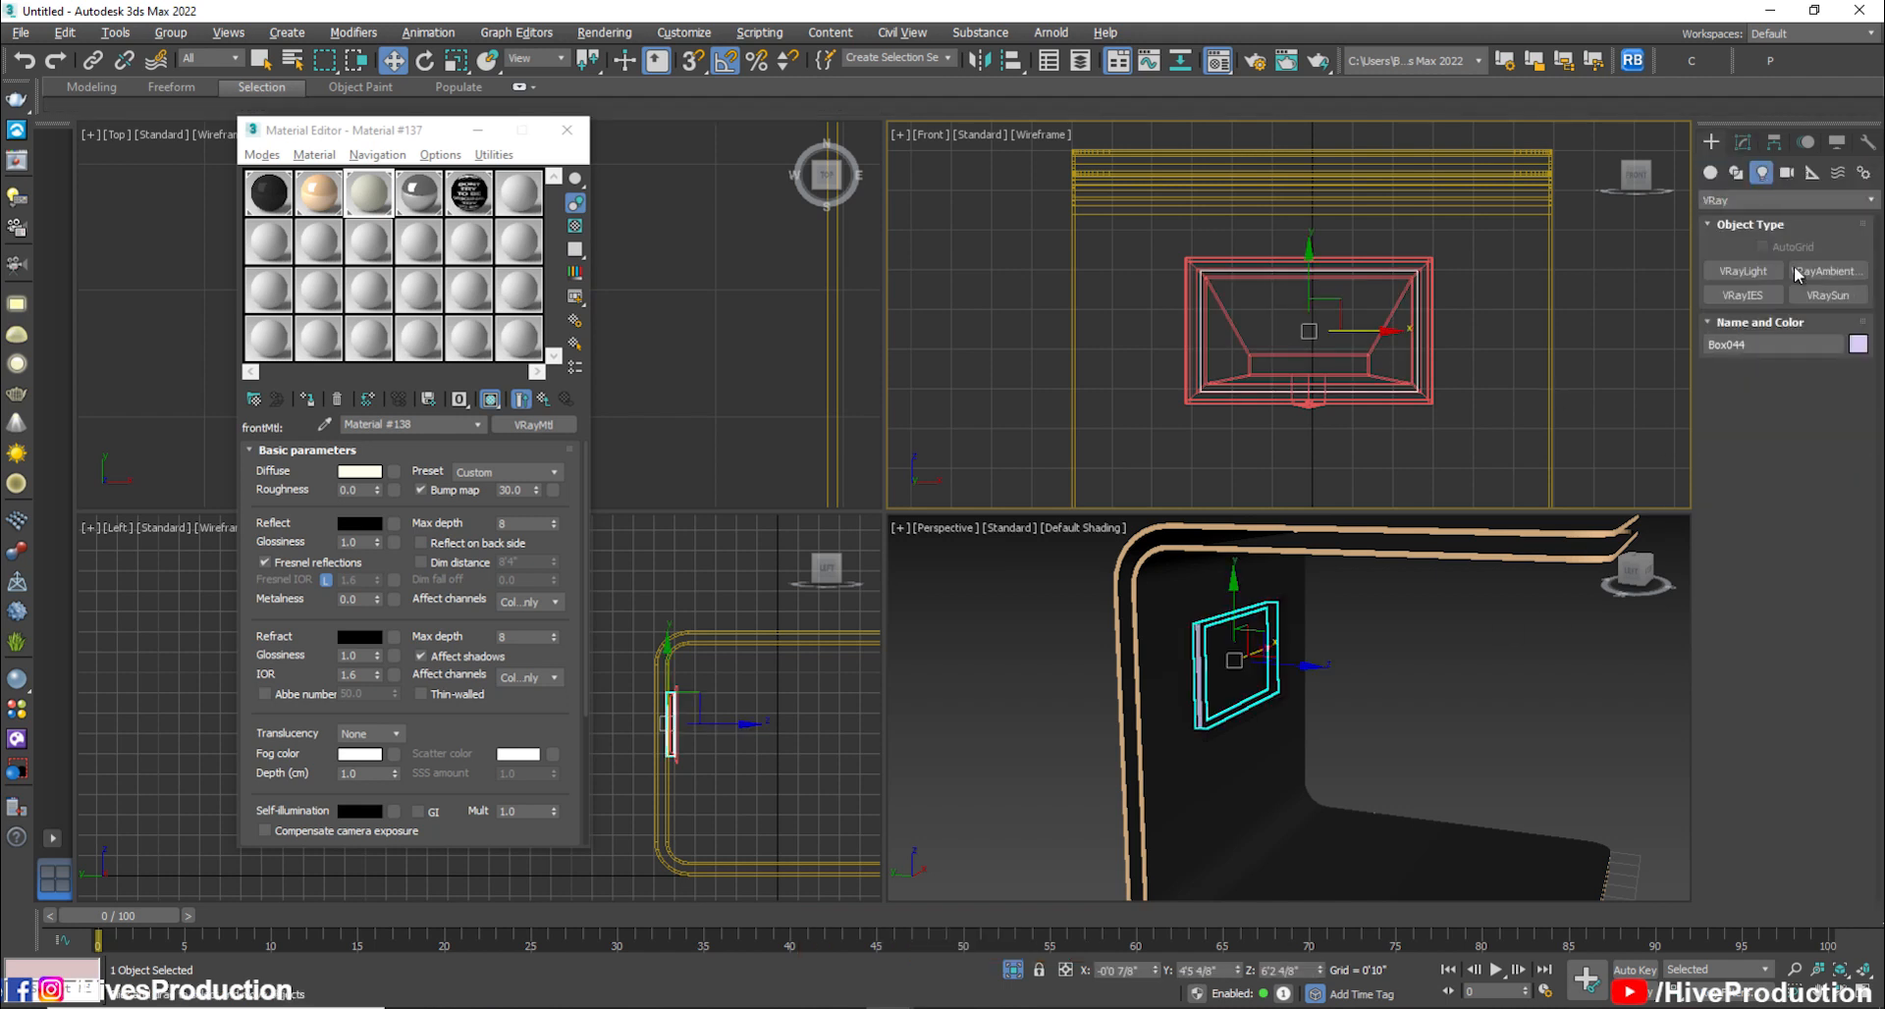
left_click(1760, 275)
left_click(1814, 399)
left_click(1809, 449)
left_click(1306, 330)
right_click(1461, 658)
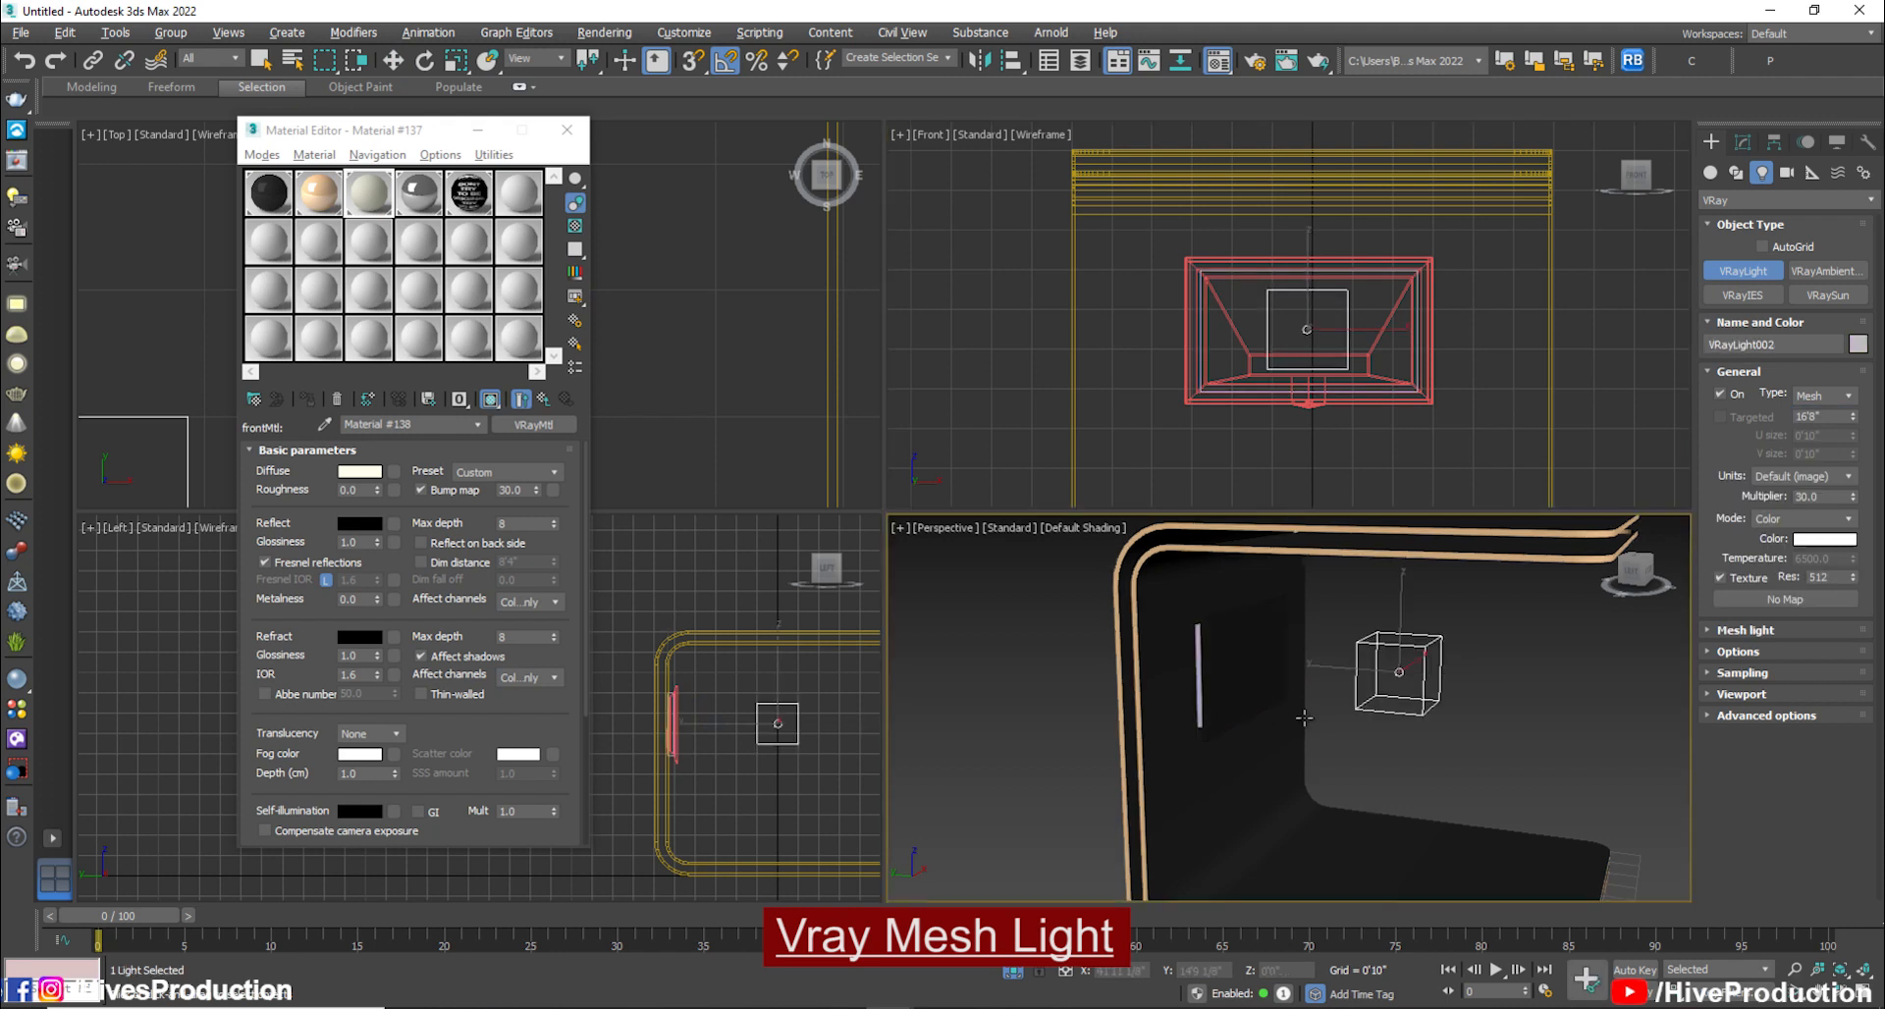
Select the VRay mesh light in the left view and open its parameters for editing
key("w")
scroll(693, 704, "up", 8)
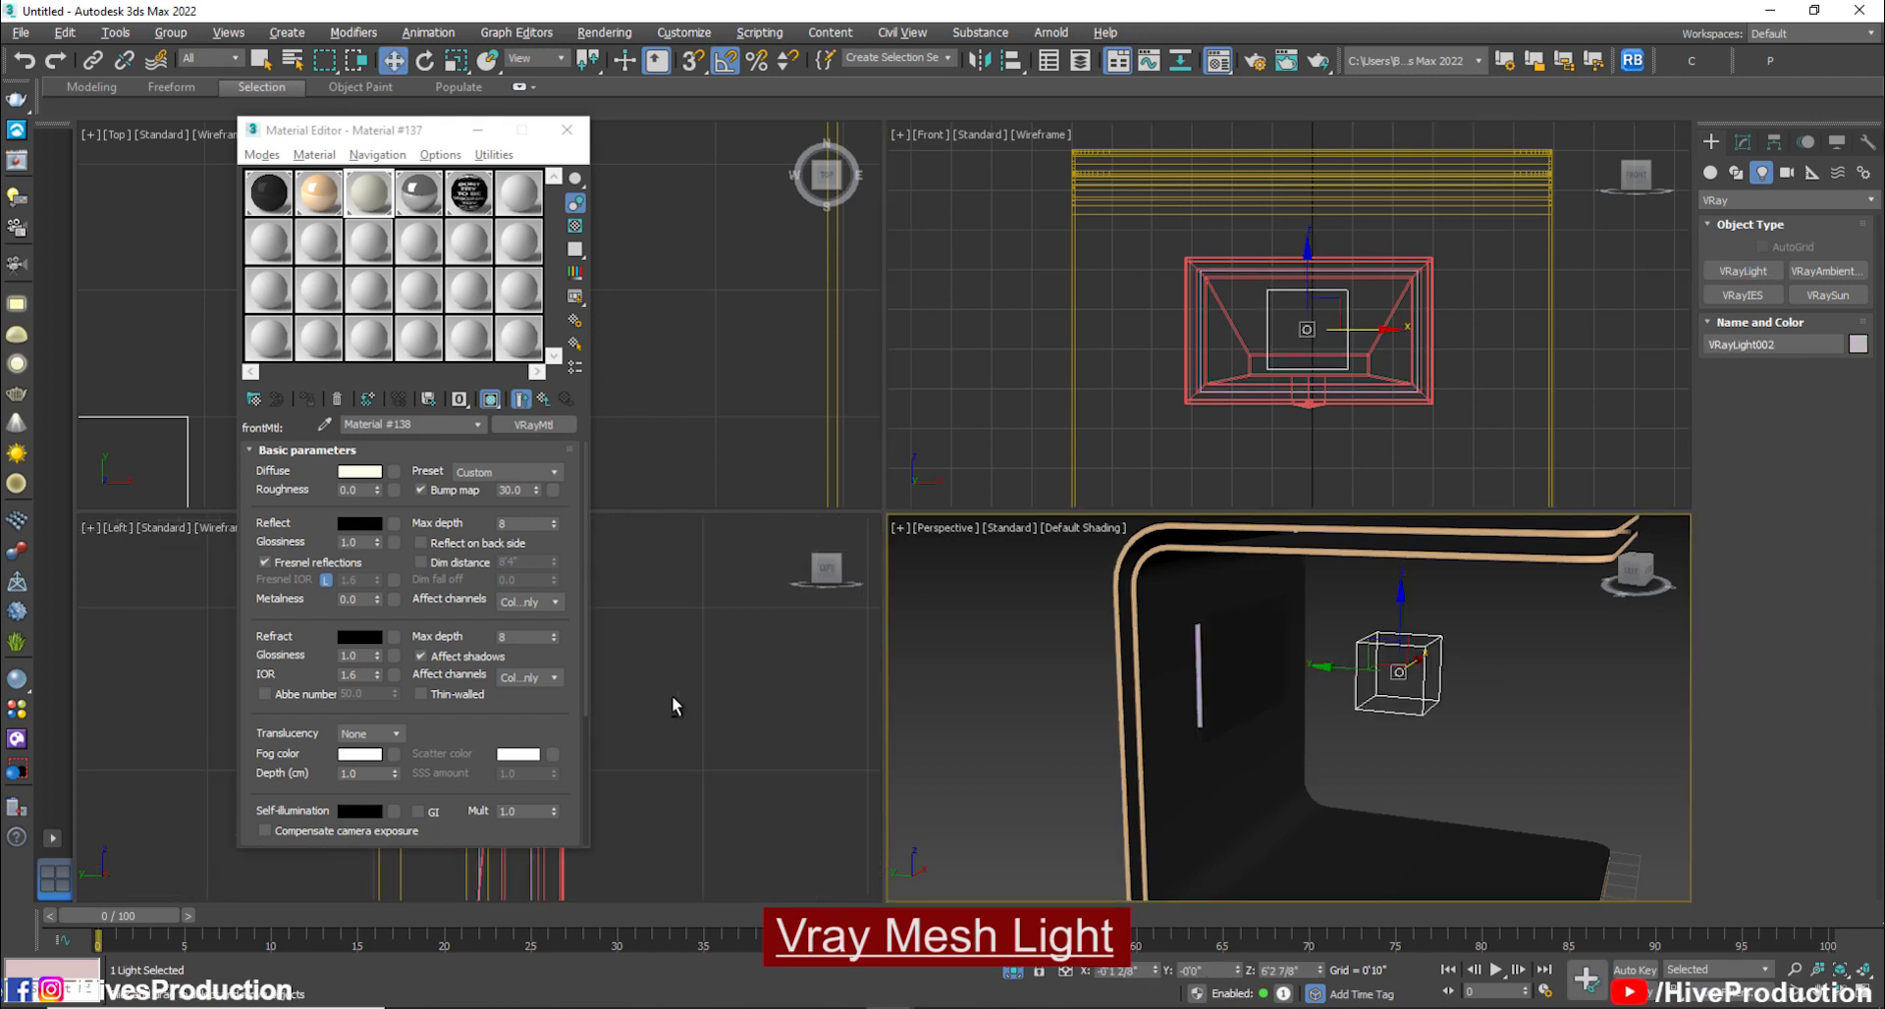
key("alt+w")
scroll(938, 632, "down", 2)
left_click(979, 479)
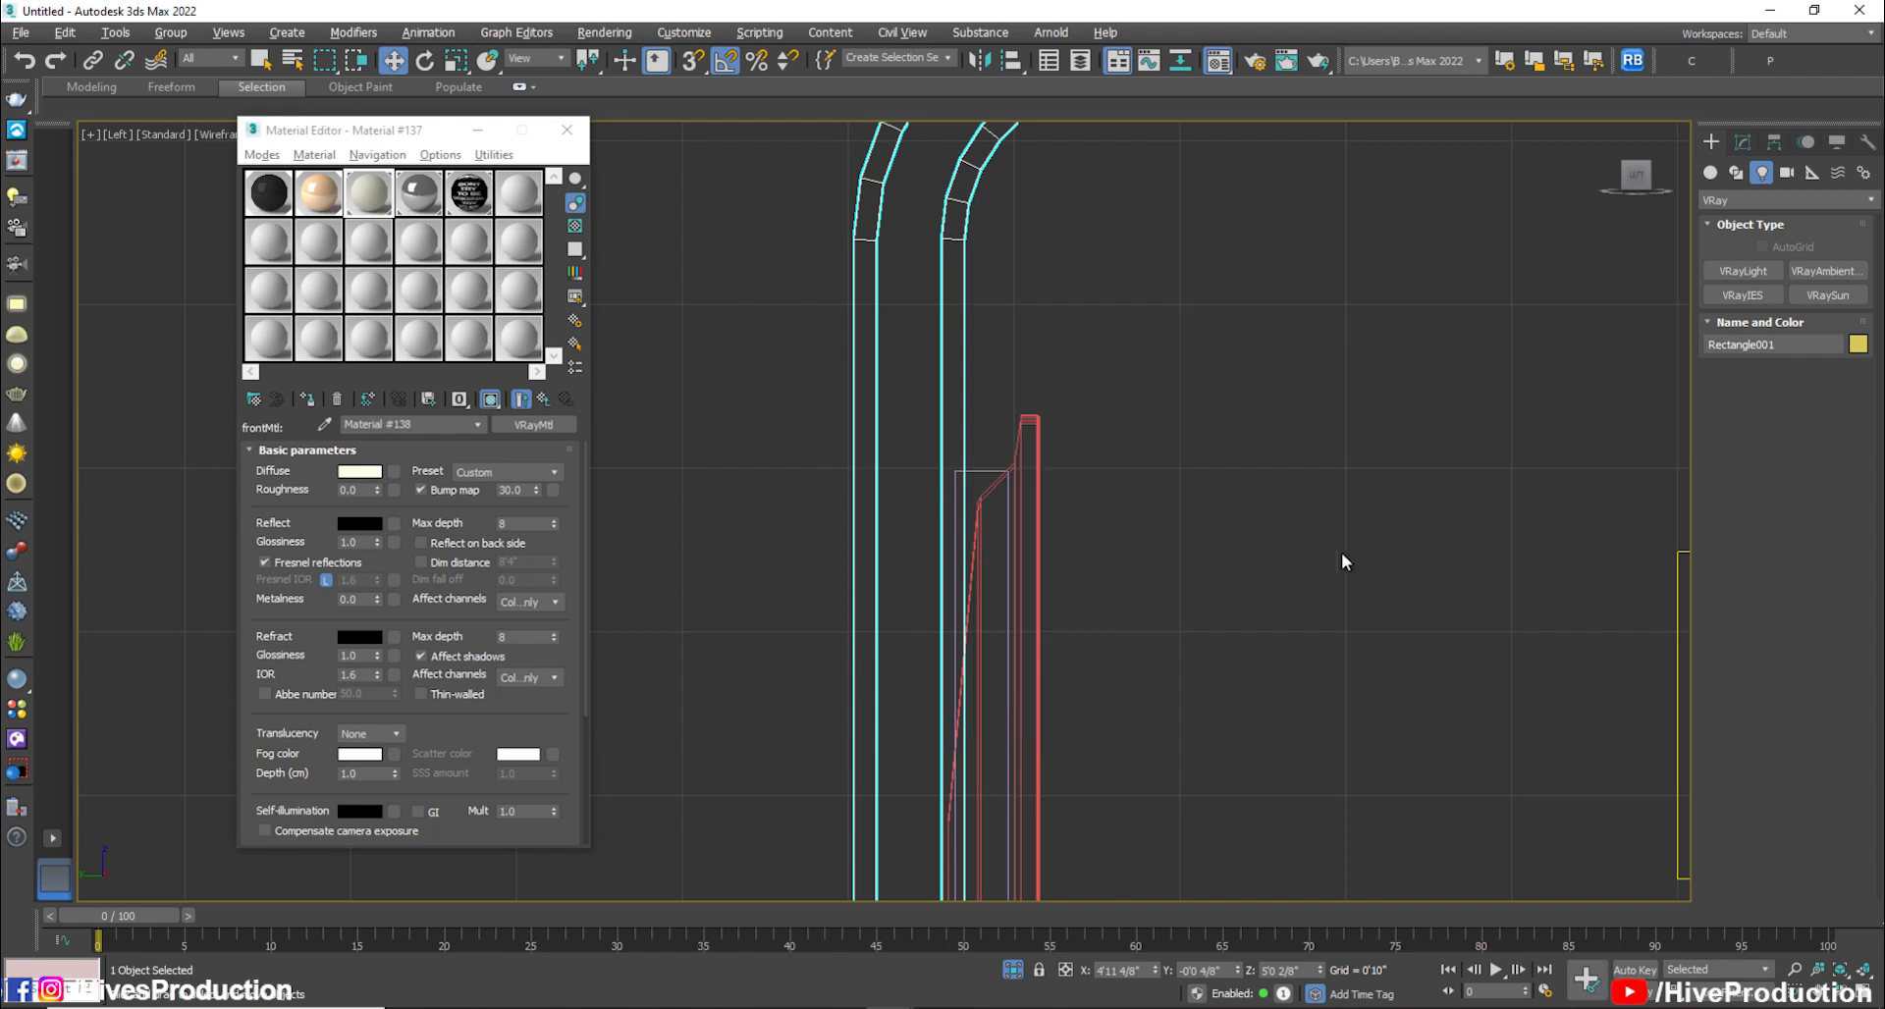
left_click(984, 473)
scroll(922, 492, "down", 5)
left_click(1742, 141)
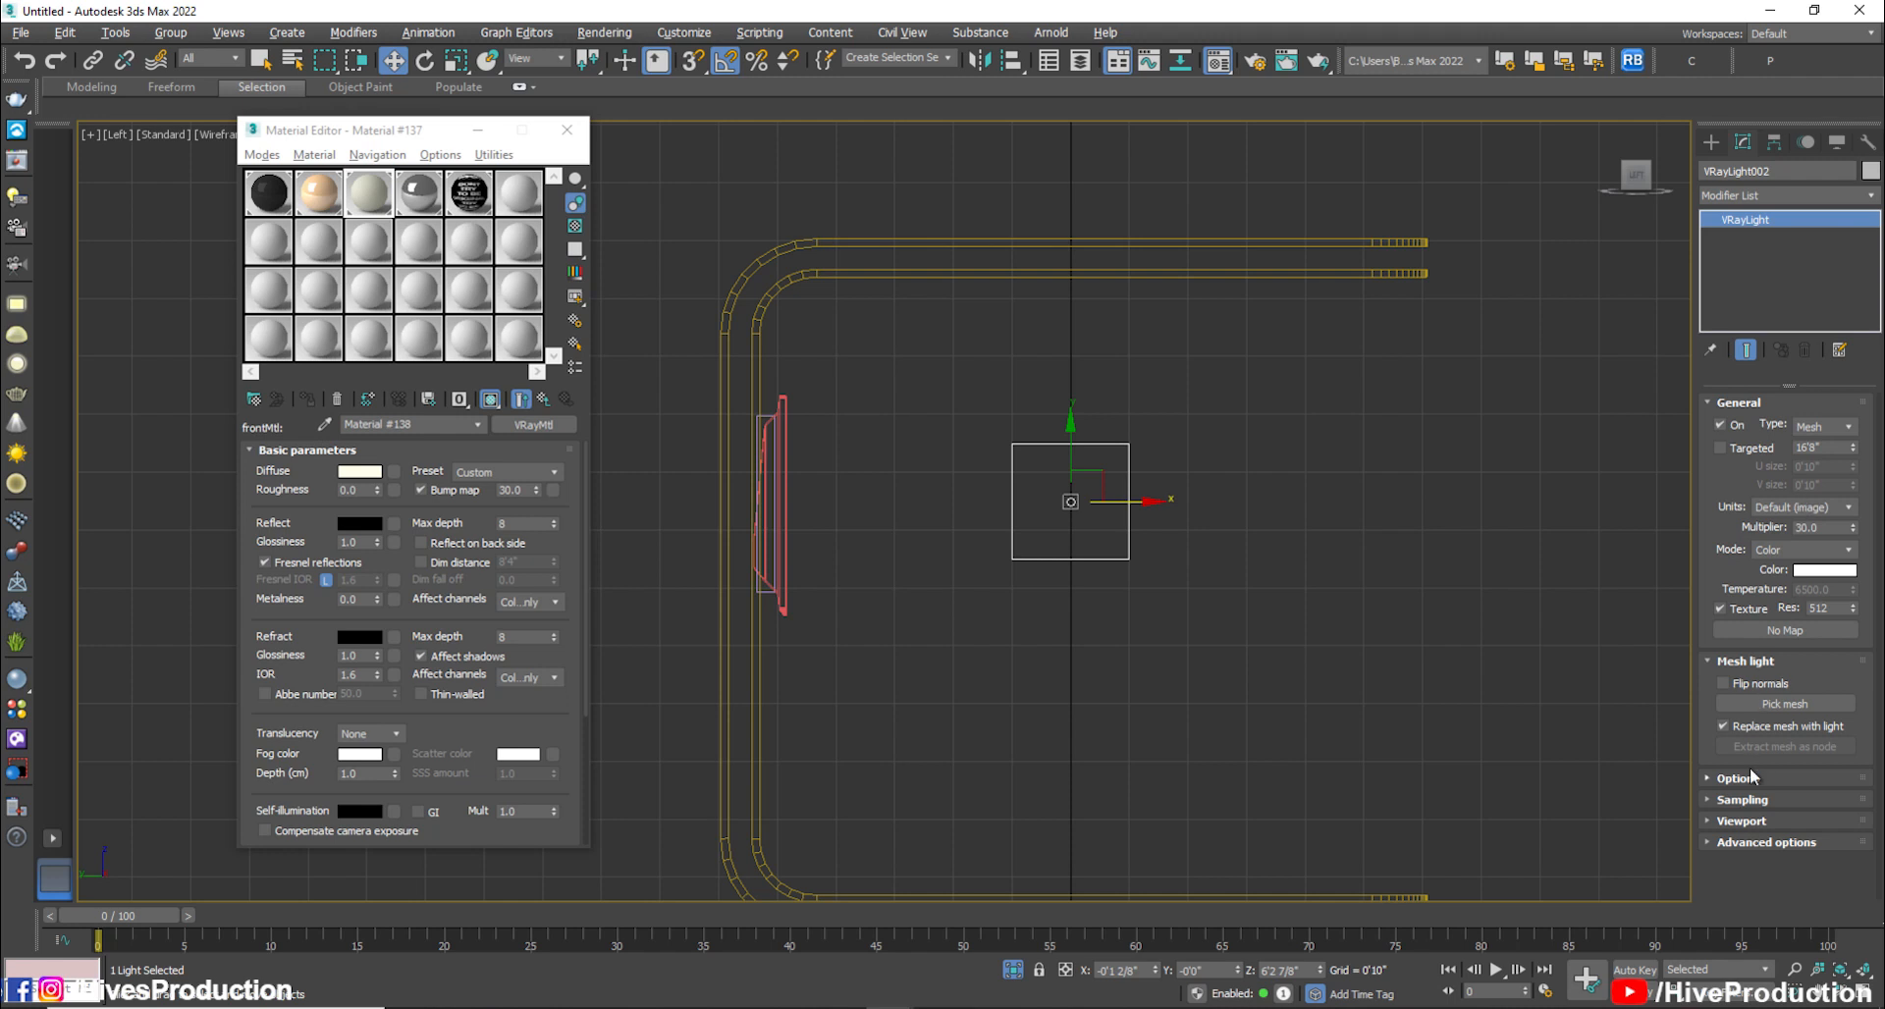
left_click(776, 414)
scroll(781, 413, "up", 5)
key("ctrl+z")
middle_click_drag(1065, 492, 987, 447)
scroll(988, 449, "down", 5)
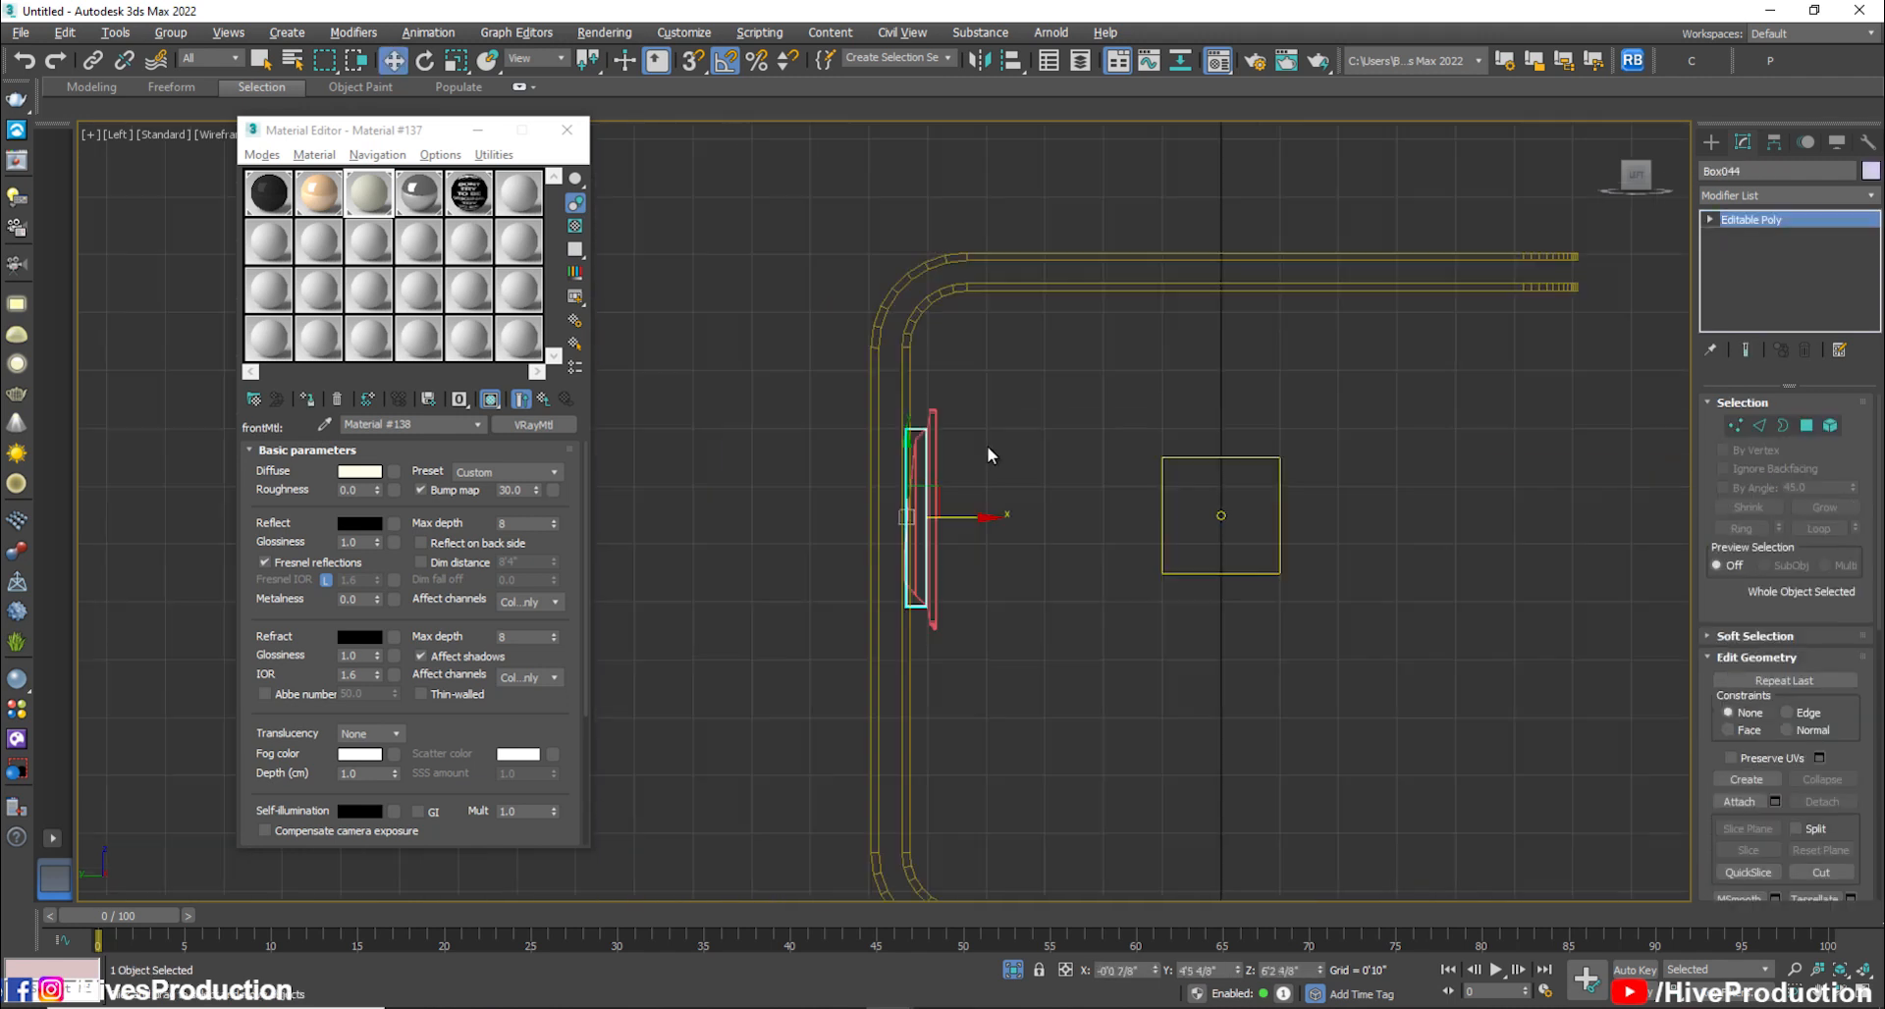
Pick the open-sided box behind the TV as the mesh of the VRayLight
left_click_drag(1128, 401, 1208, 508)
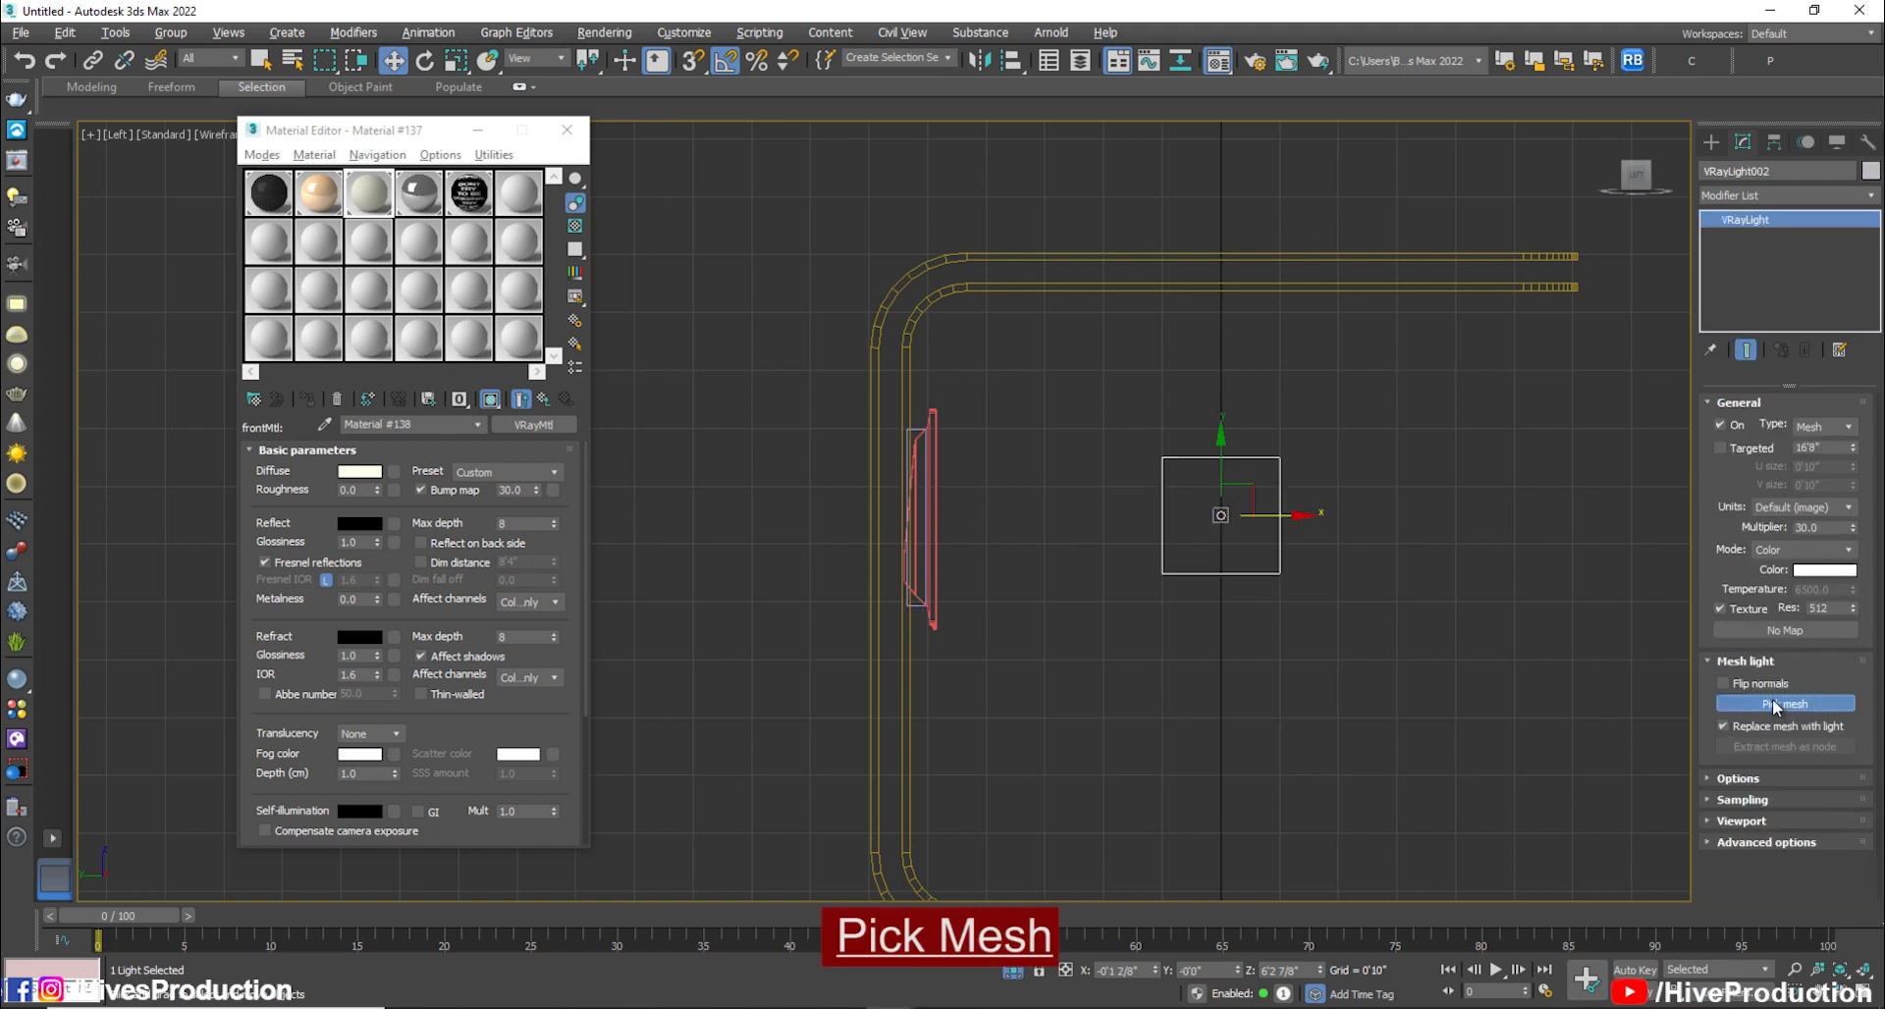
scroll(940, 437, "up", 5)
left_click(796, 394)
Set the TV mesh light's multiplier to 10 and its colour to a warm light orange
scroll(1110, 579, "down", 6)
middle_click_drag(1242, 636, 1218, 690)
type("10")
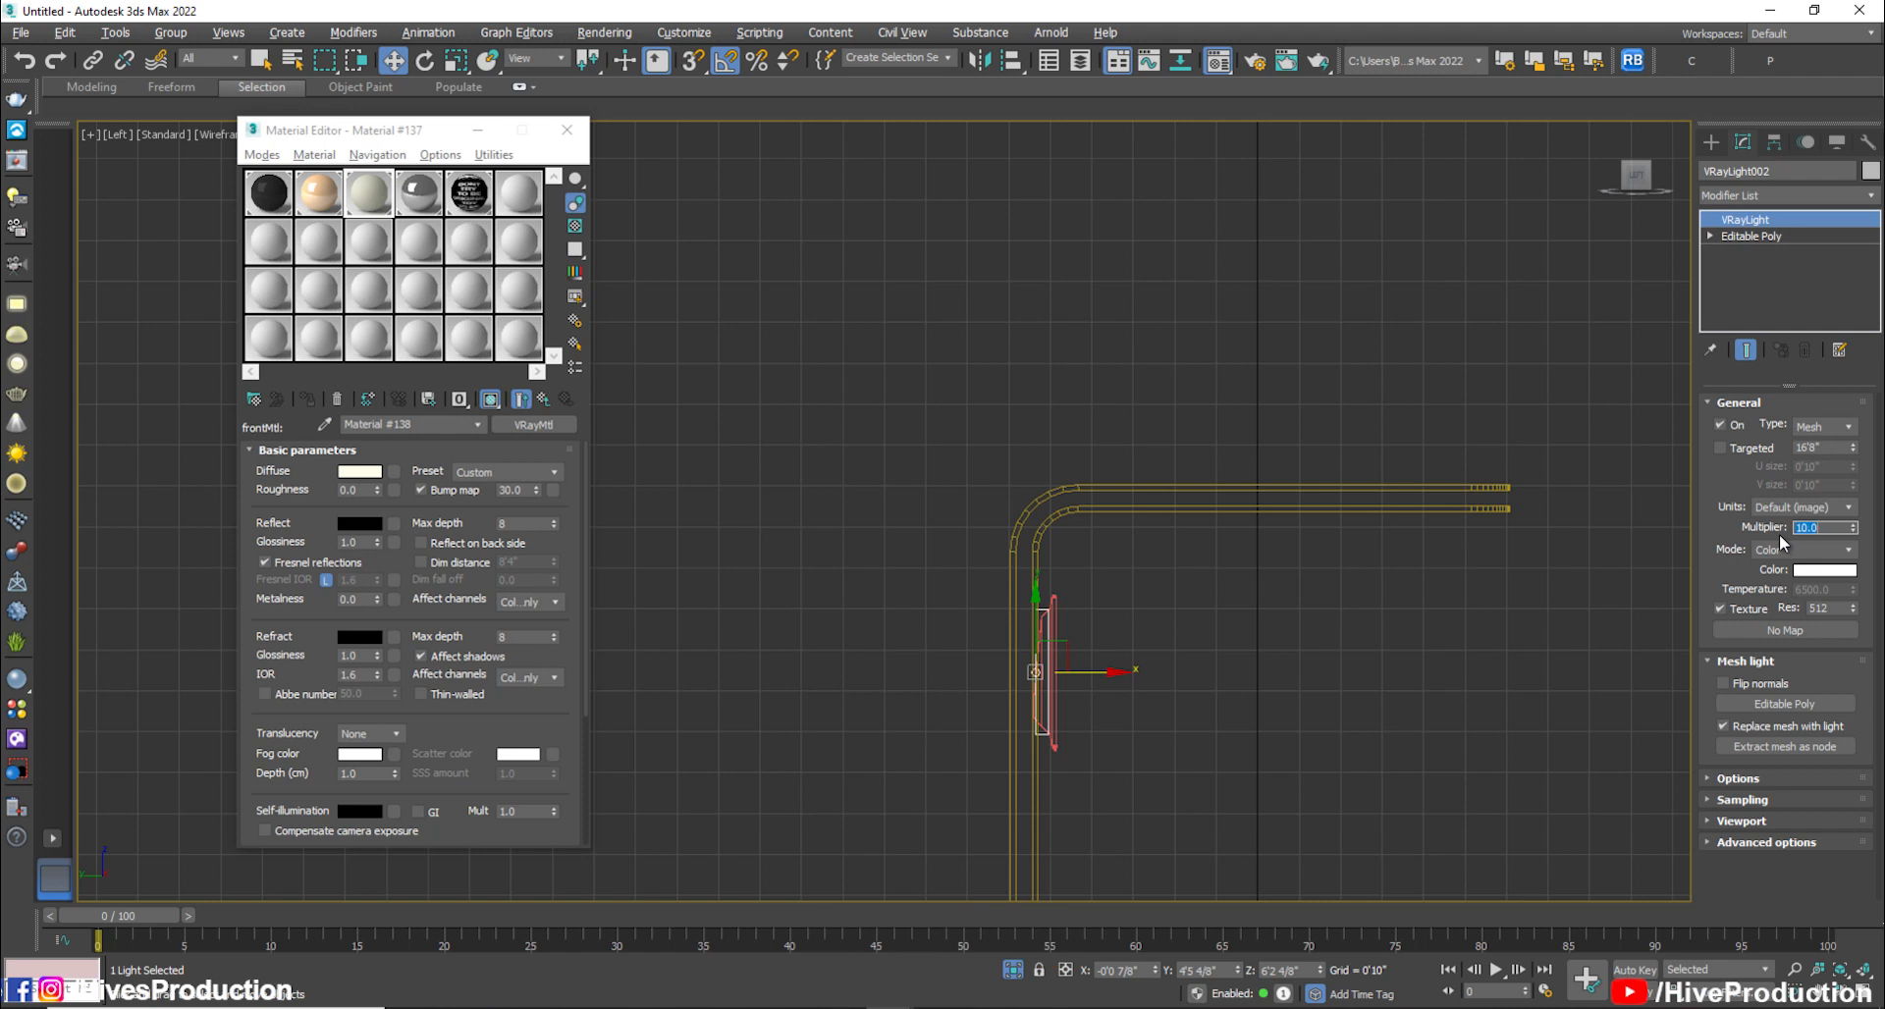
left_click(1823, 570)
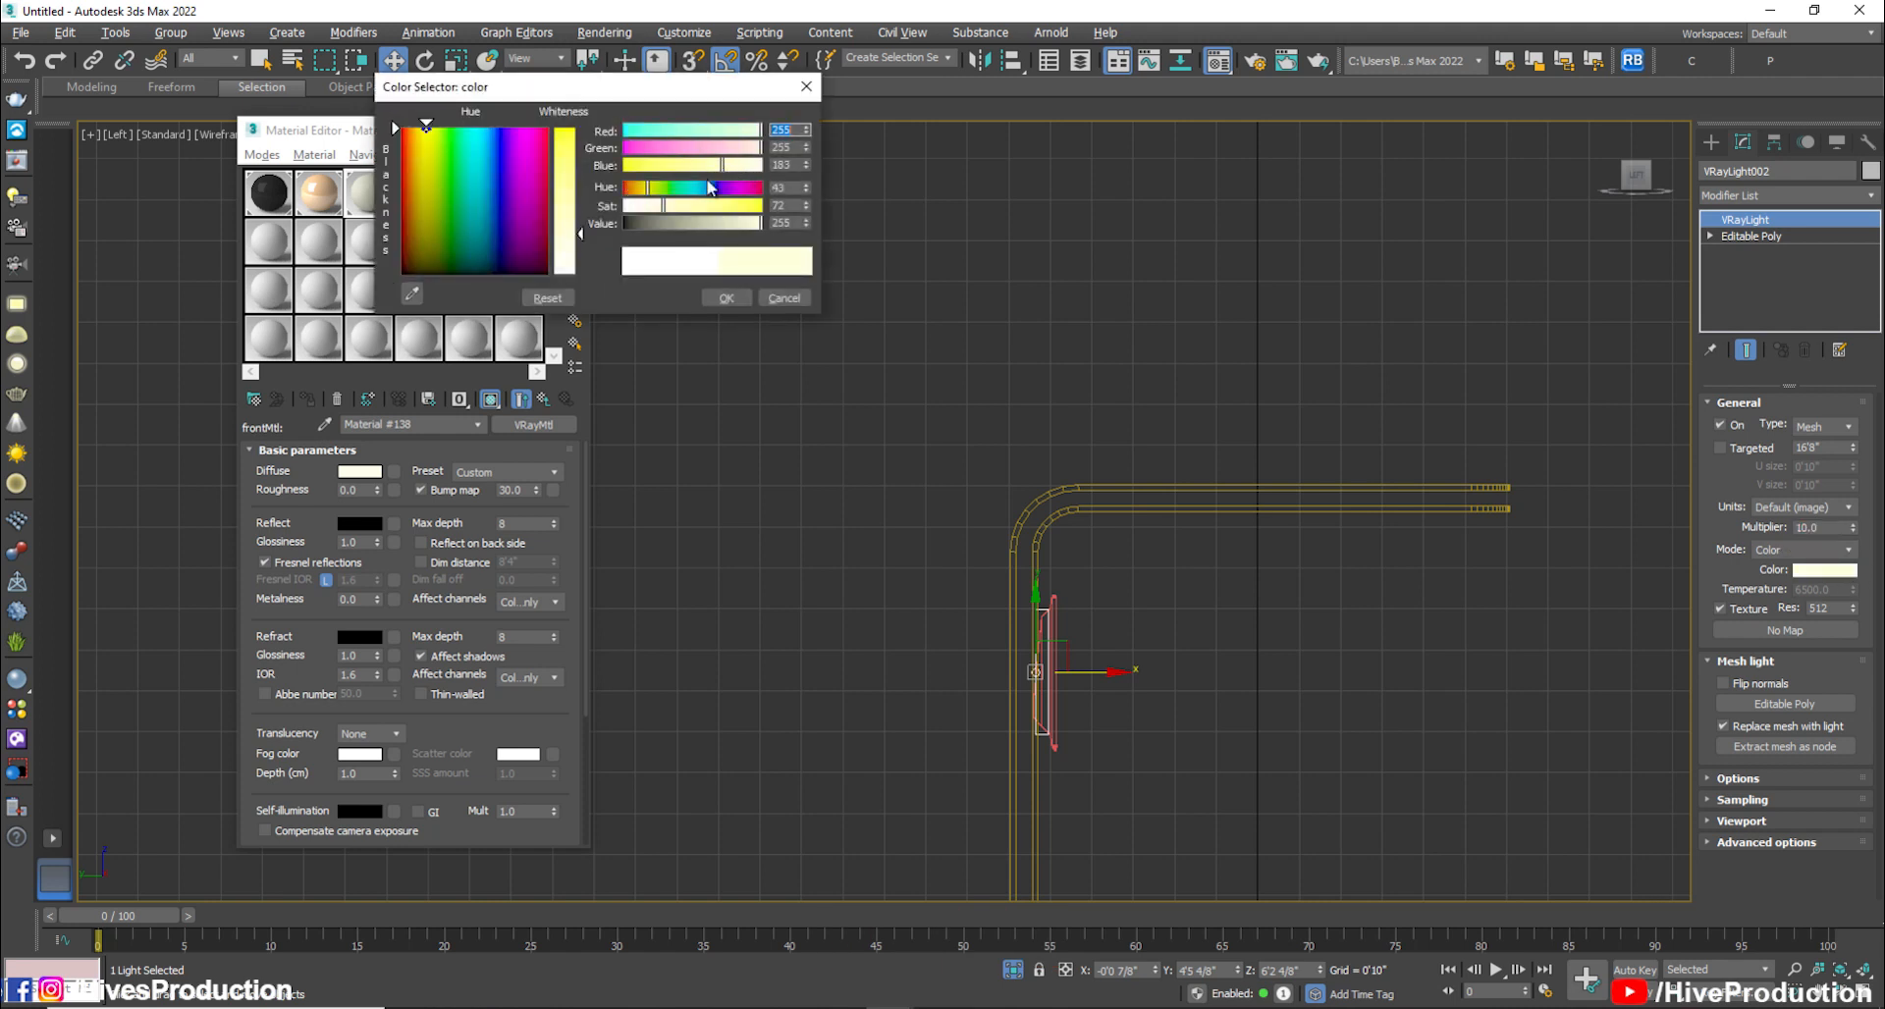
left_click(640, 185)
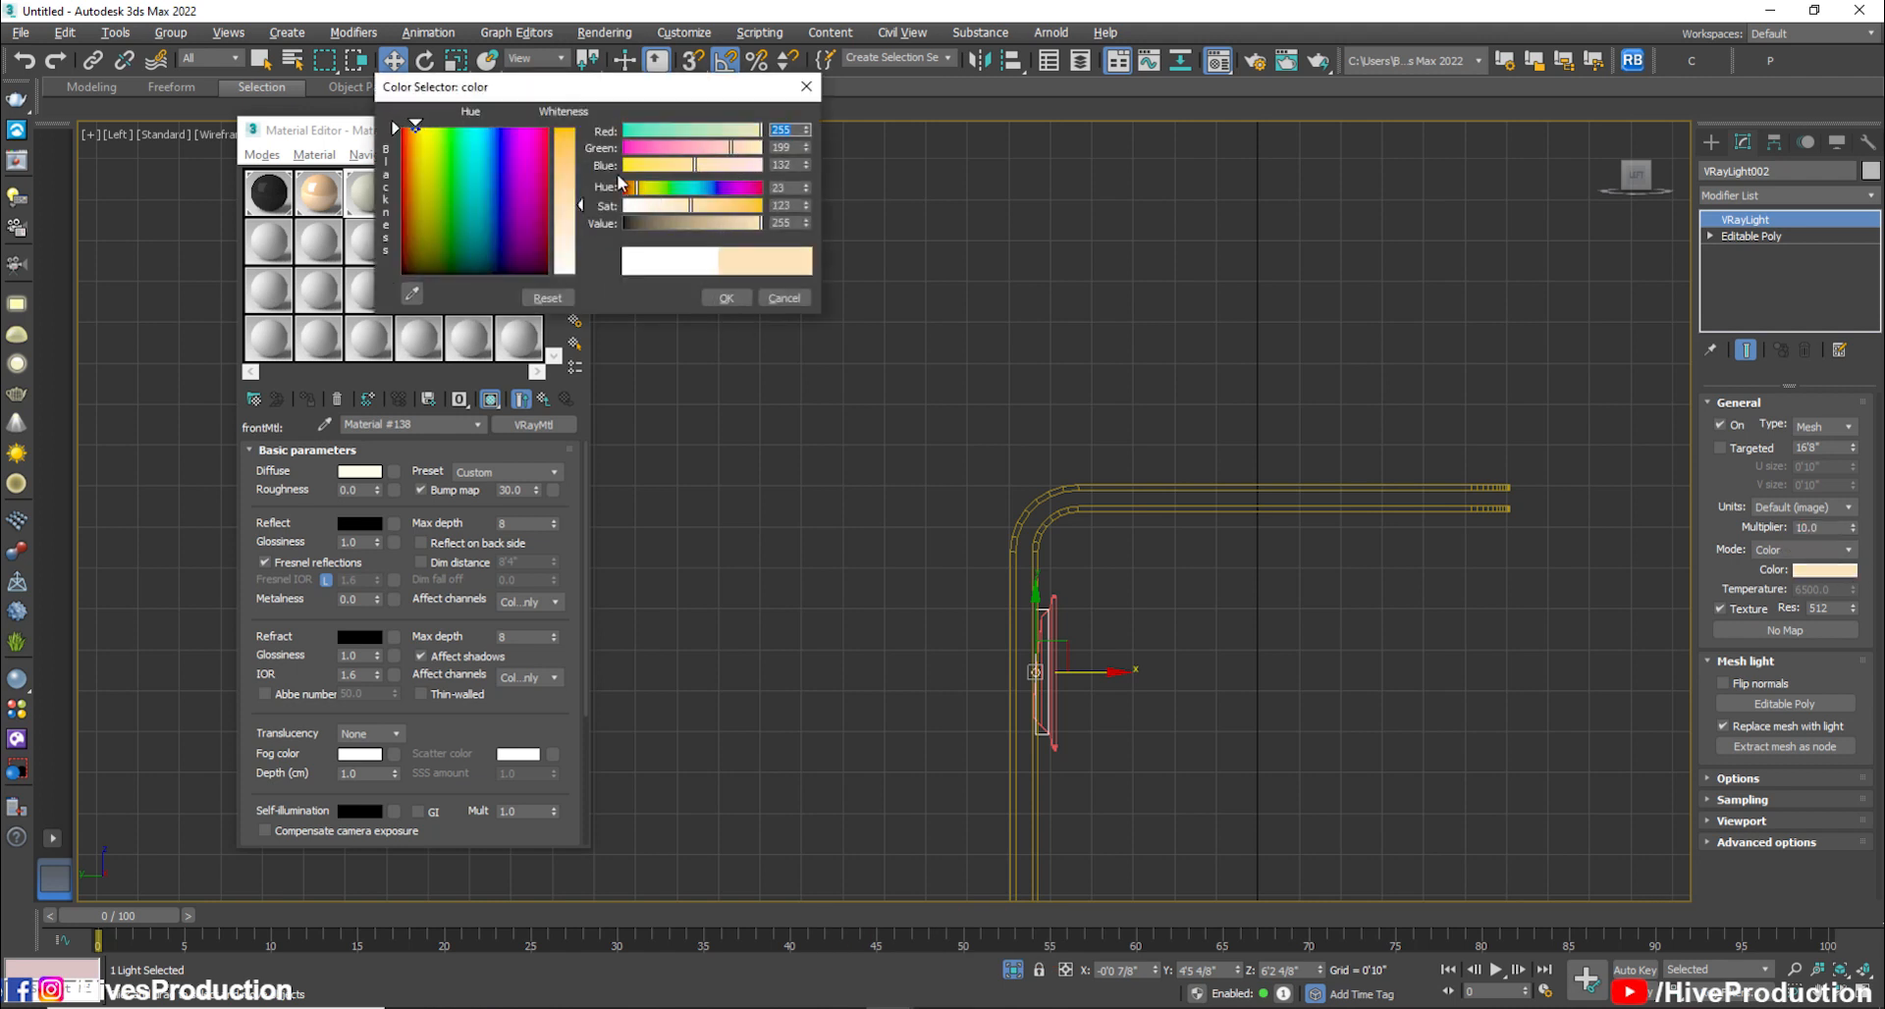
left_click(727, 297)
left_click(1286, 712)
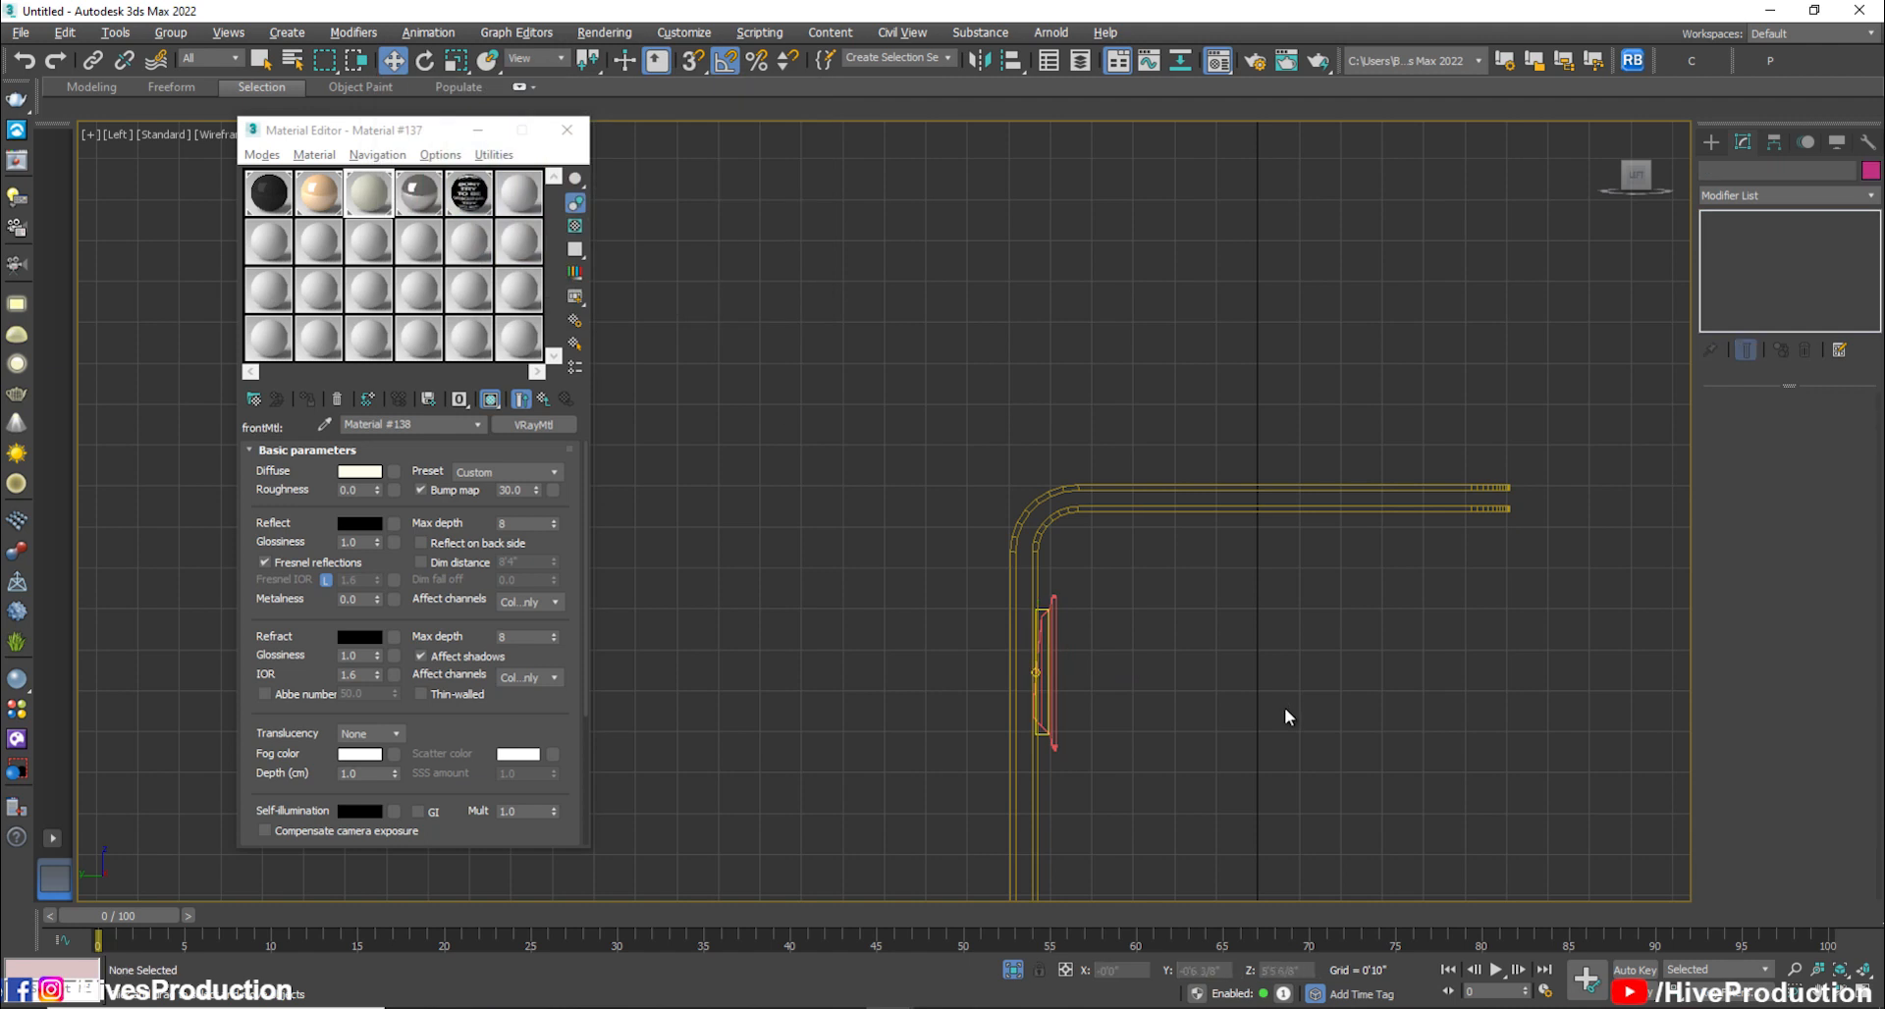
Unhide all the hidden objects of the stall
right_click(1292, 701)
left_click(1374, 611)
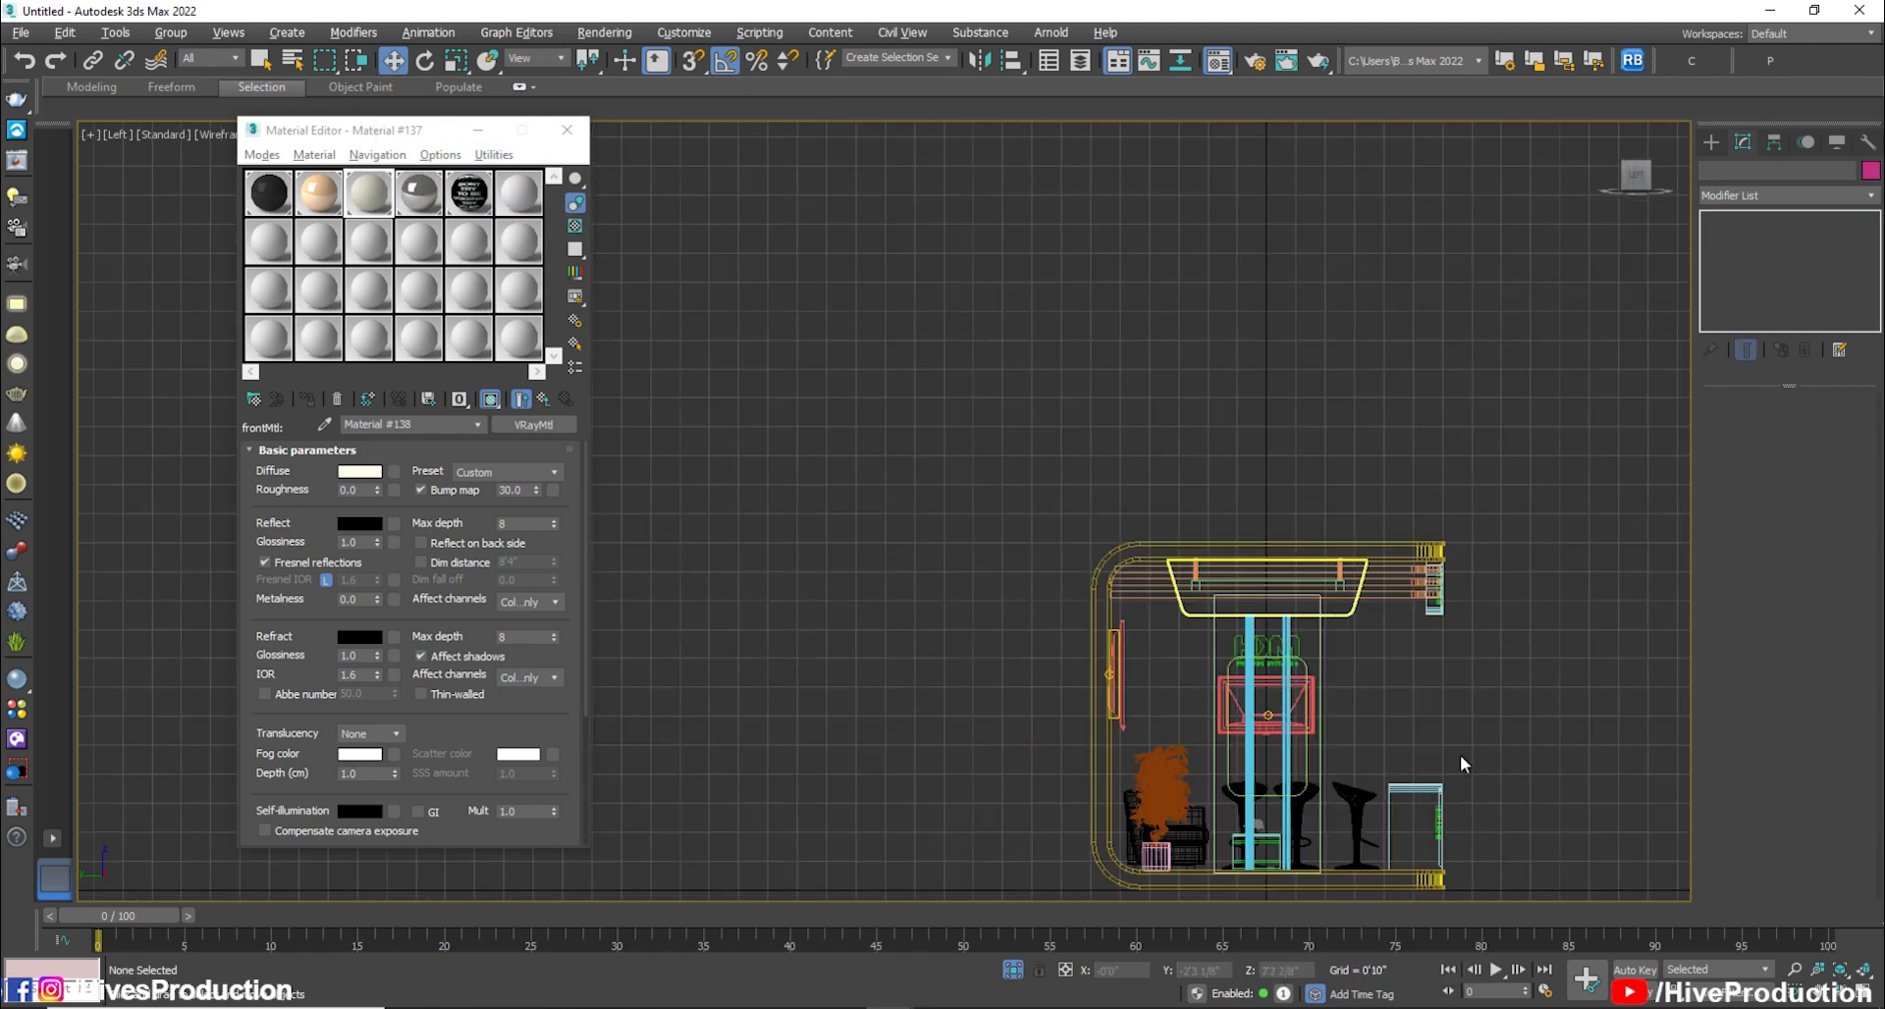
key("alt+w")
Draw a plane VRayLight about 4'10" by 1'3" over the header's MKH logo in the front view
scroll(1478, 605, "down", 6)
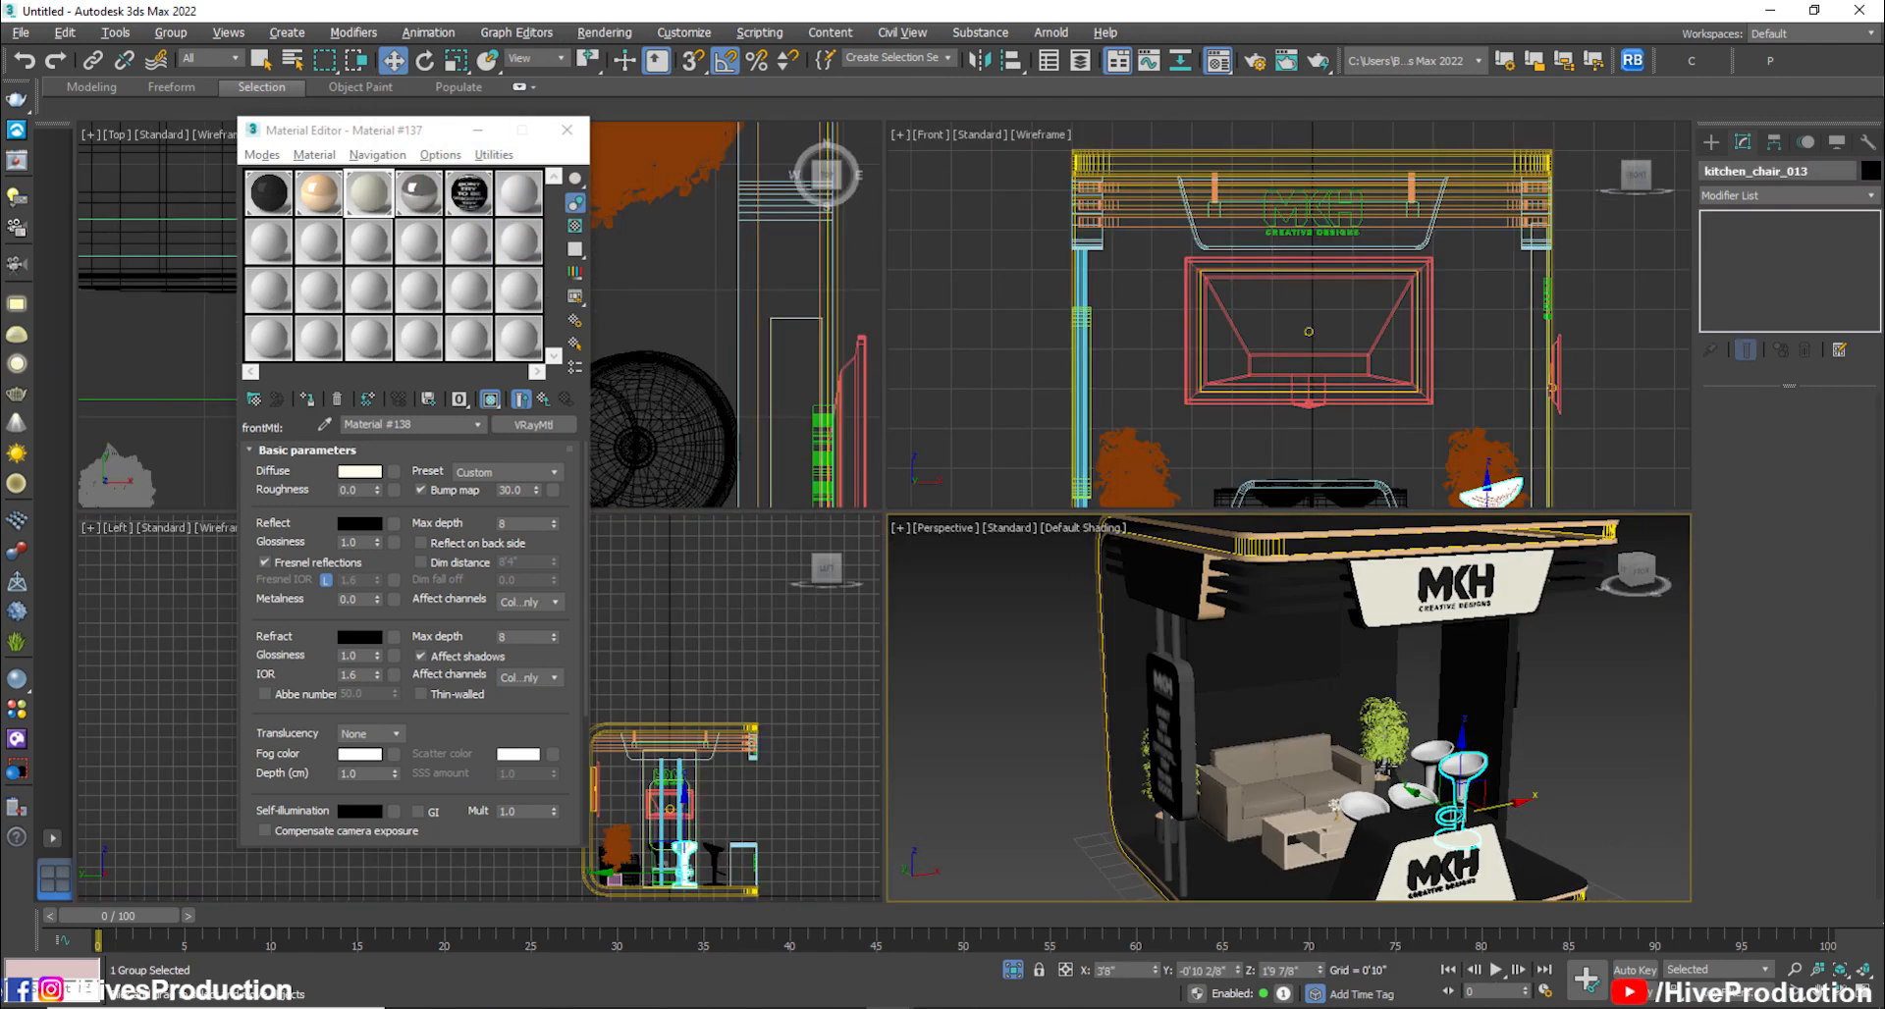
key("alt+w")
left_click(1144, 561)
middle_click_drag(1206, 605, 1090, 579, "alt")
scroll(1090, 574, "down", 4)
middle_click_drag(1234, 422, 1234, 587)
left_click(1711, 143)
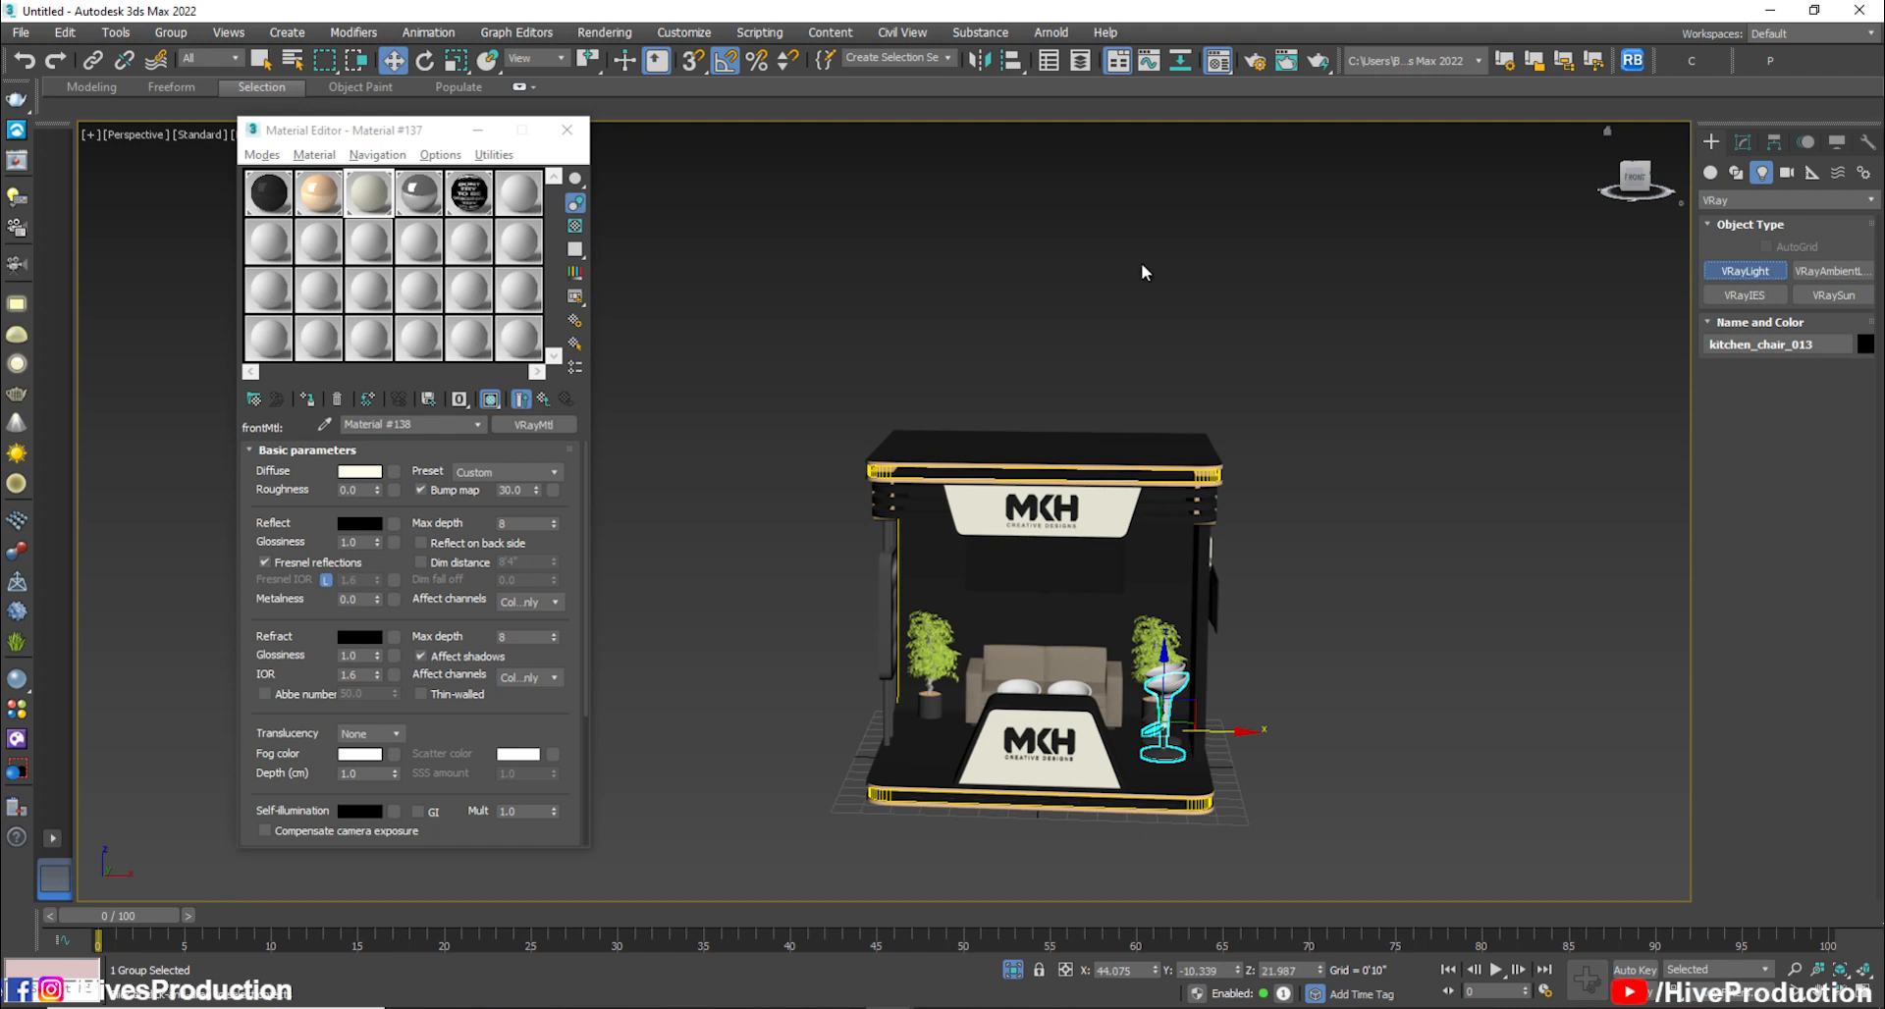
key("alt+w")
scroll(1190, 284, "down", 1)
key("alt+w")
middle_click_drag(706, 259, 762, 277)
left_click_drag(747, 271, 1217, 391)
Move the new plane light along X in the left view to the header sign at the stall's front
key("alt+w")
middle_click(786, 677)
key("alt+w")
scroll(1154, 627, "up", 3)
middle_click_drag(1153, 627, 859, 627)
key("w")
left_click_drag(1071, 550, 1175, 550)
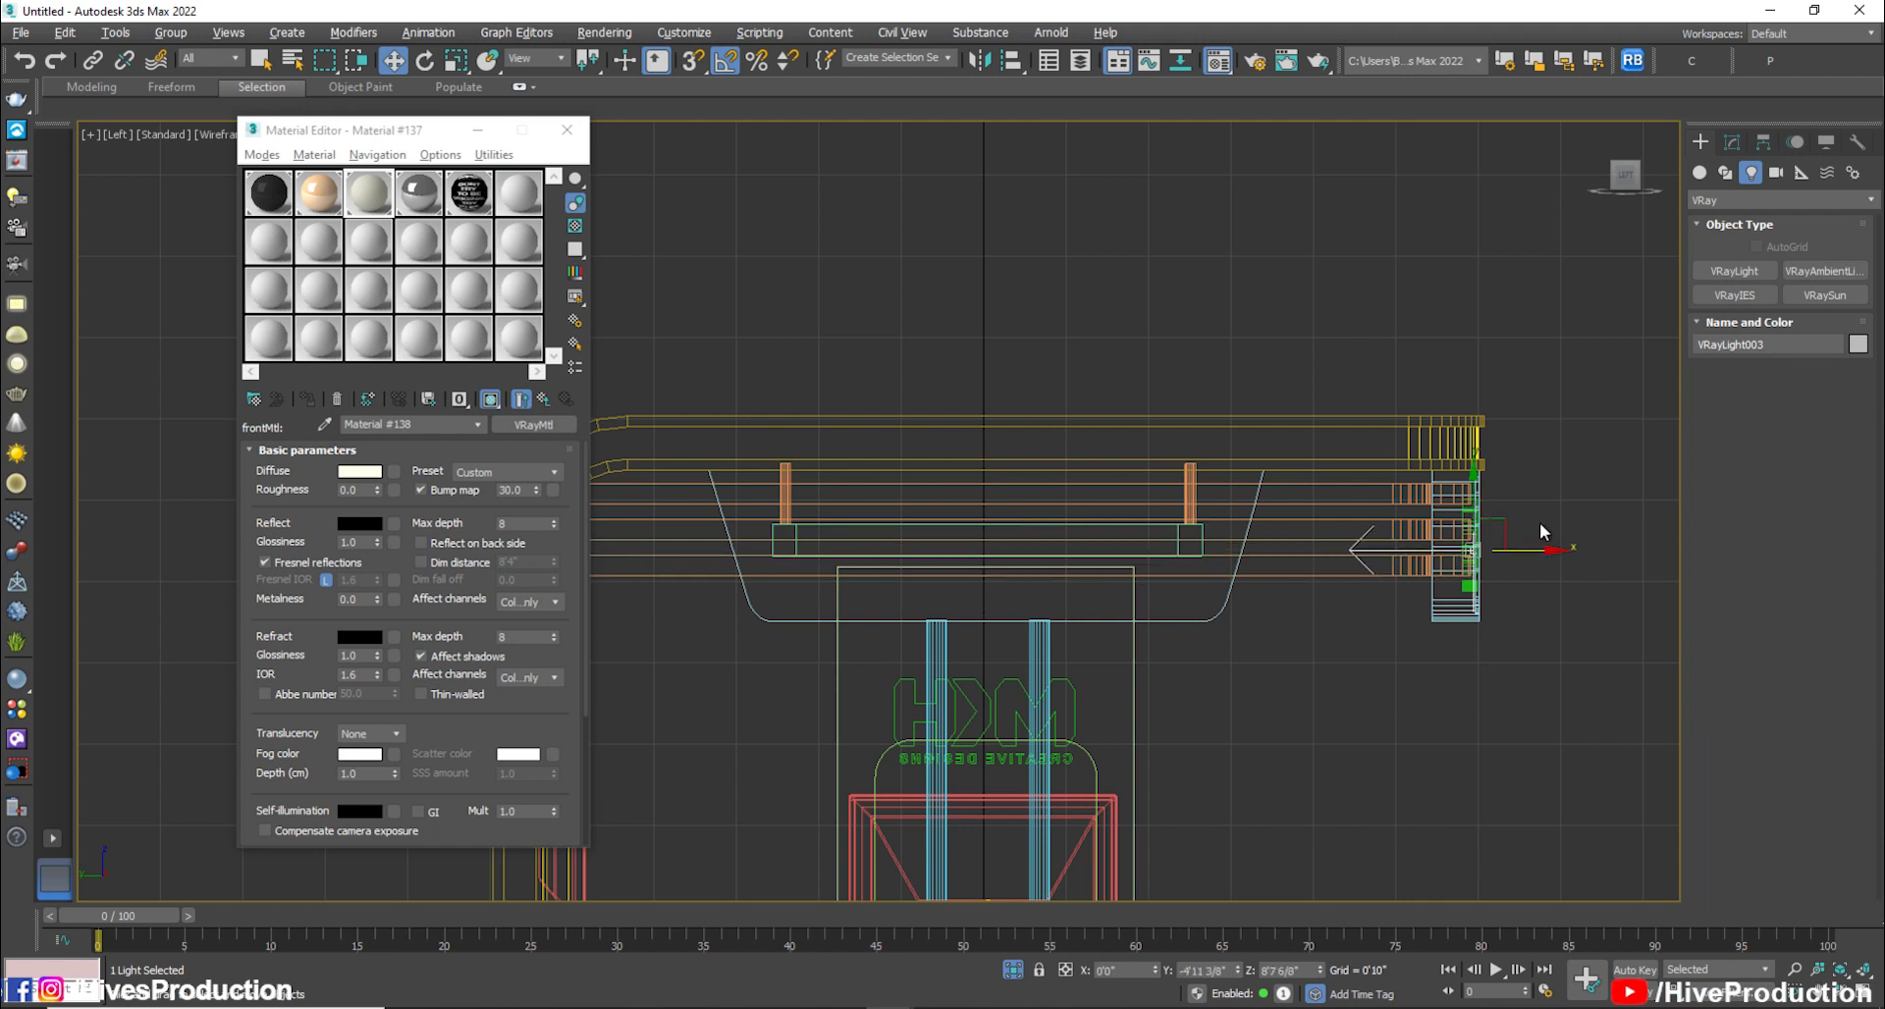
Rotate the header light to face outward from the stall and fine-tune its position within the logo's thickness
scroll(1541, 531, "up", 5)
key("r")
key("e")
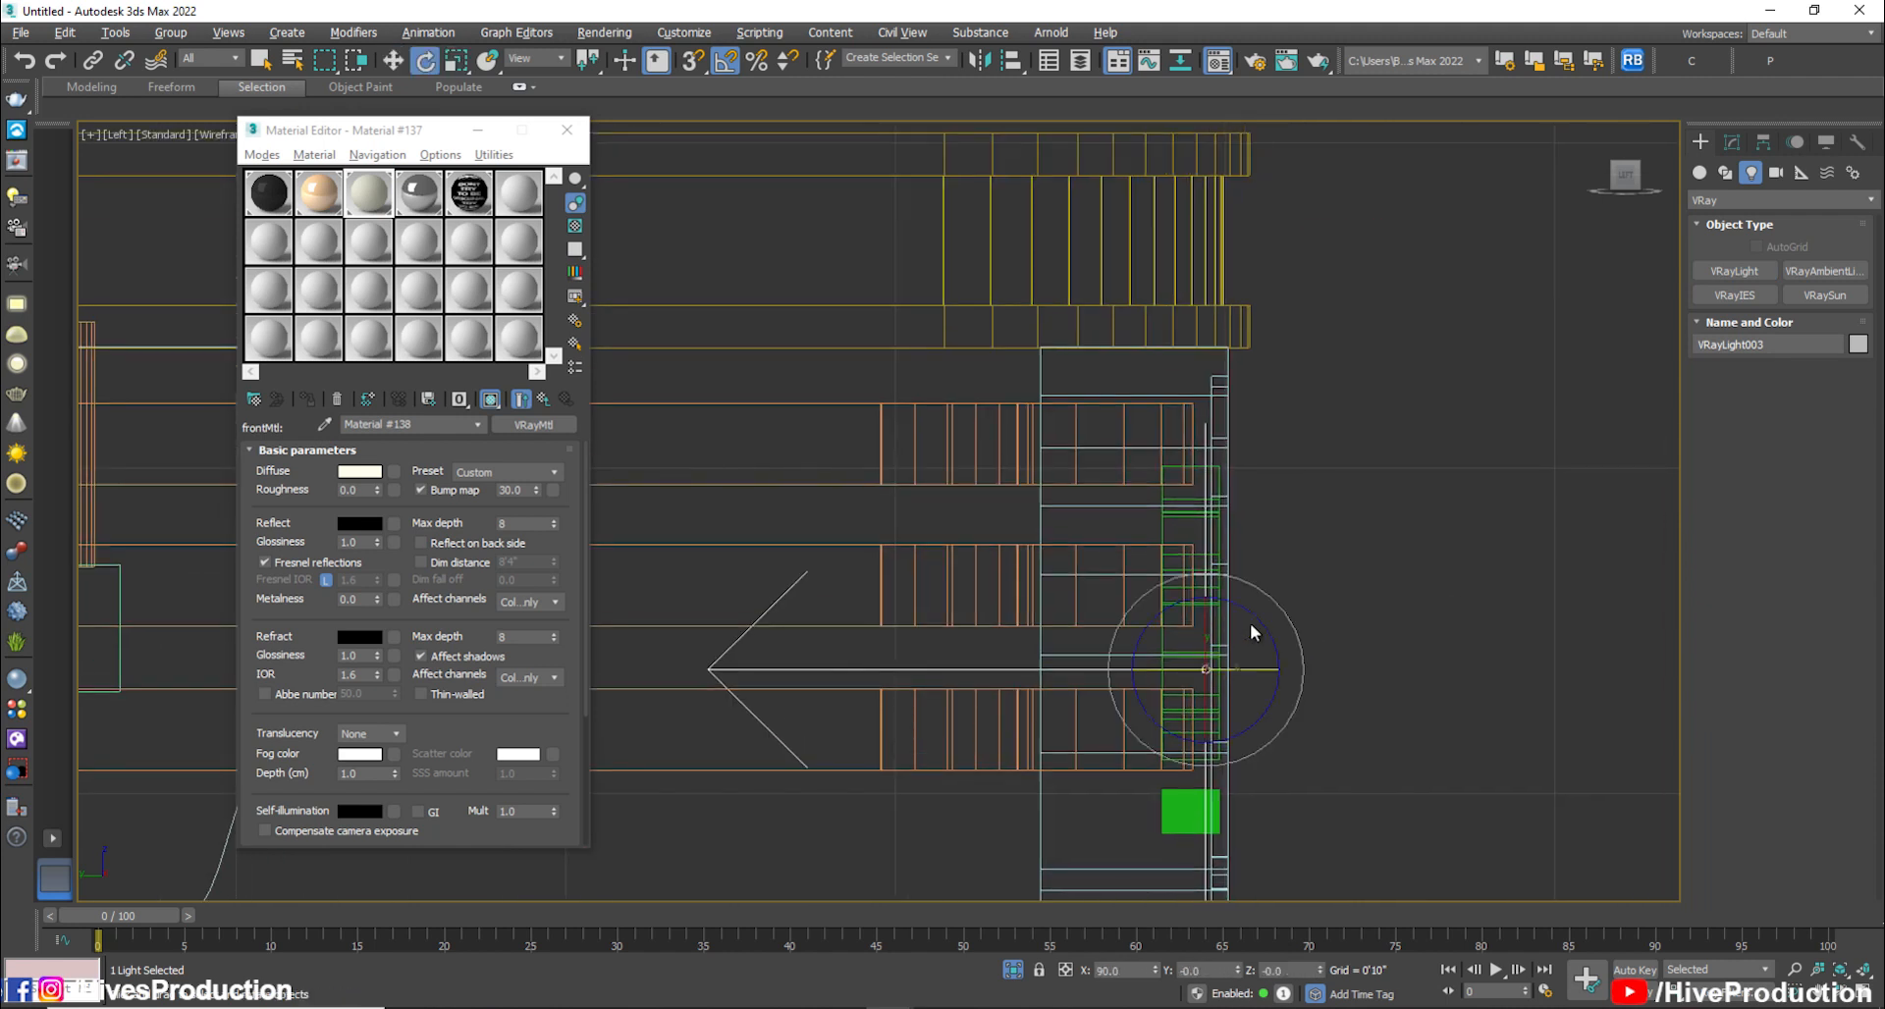
left_click_drag(1277, 605, 1185, 463)
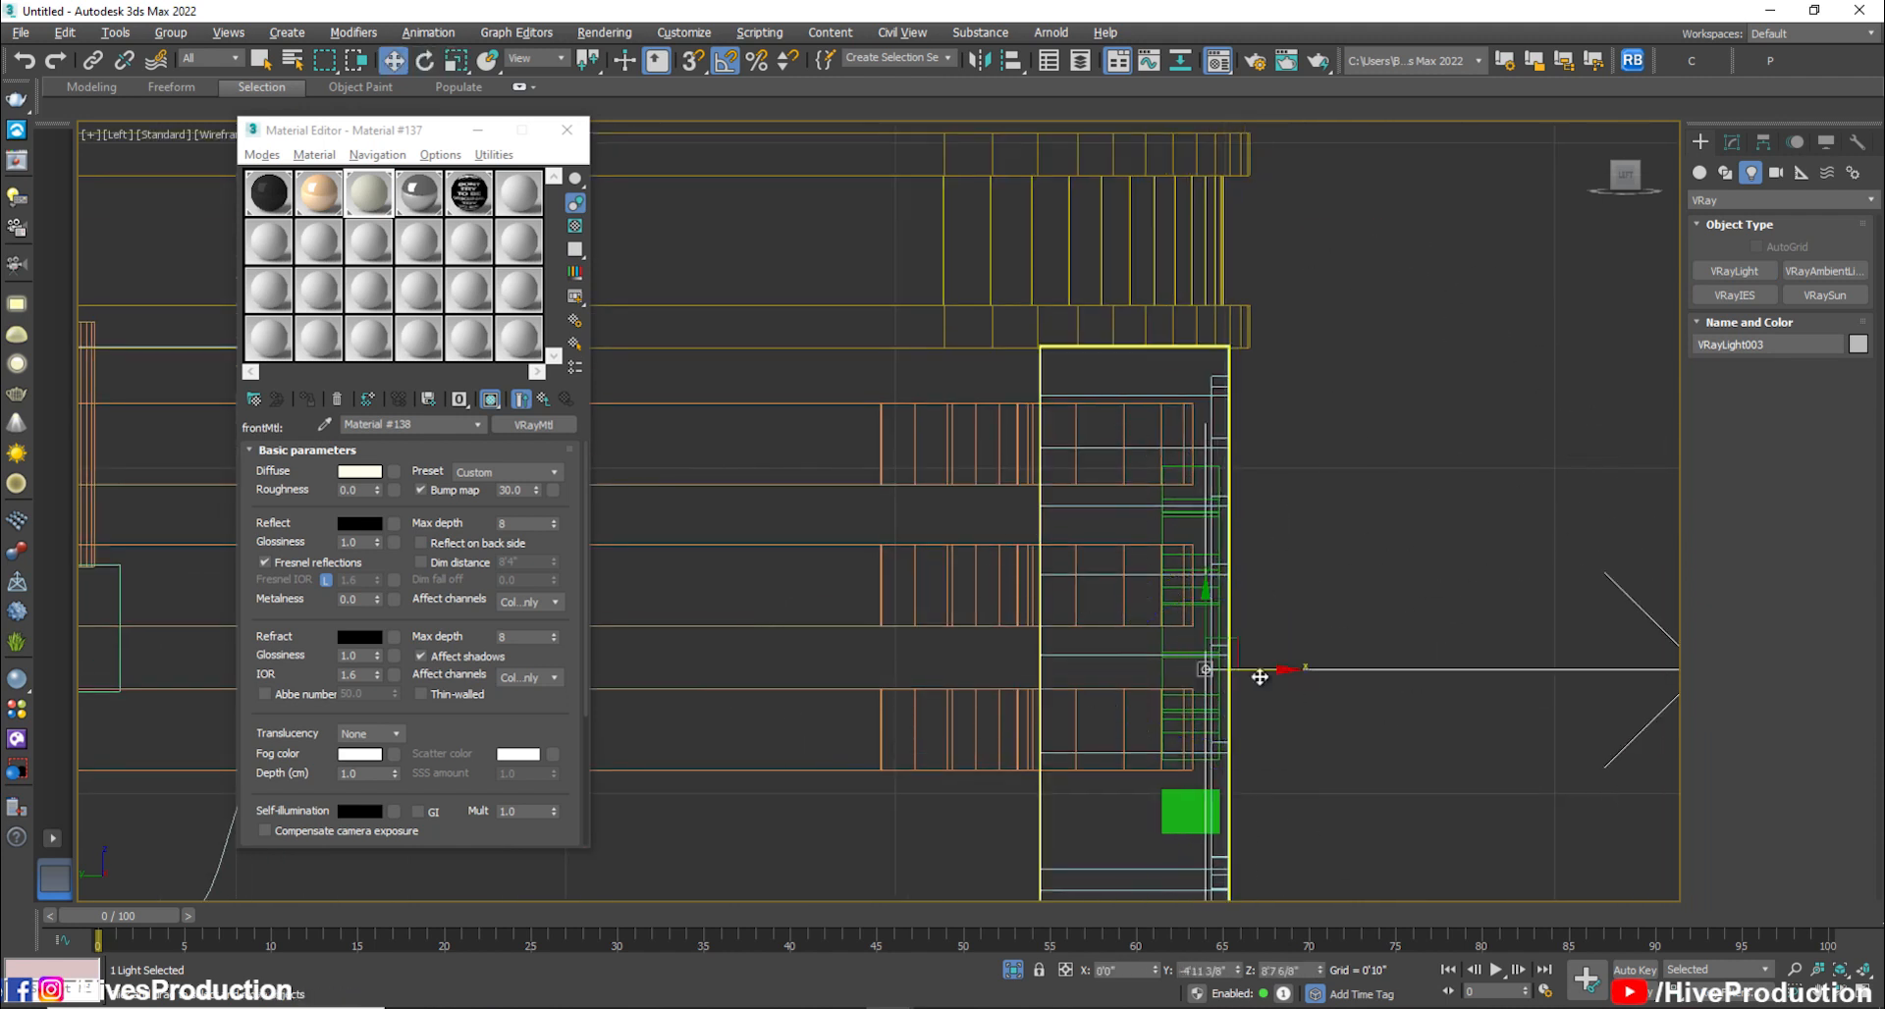
key("w")
middle_click_drag(1264, 686, 1077, 505)
mouse_move(1025, 451)
left_mouse_down()
mouse_move(1021, 425)
mouse_move(1057, 454)
left_mouse_up()
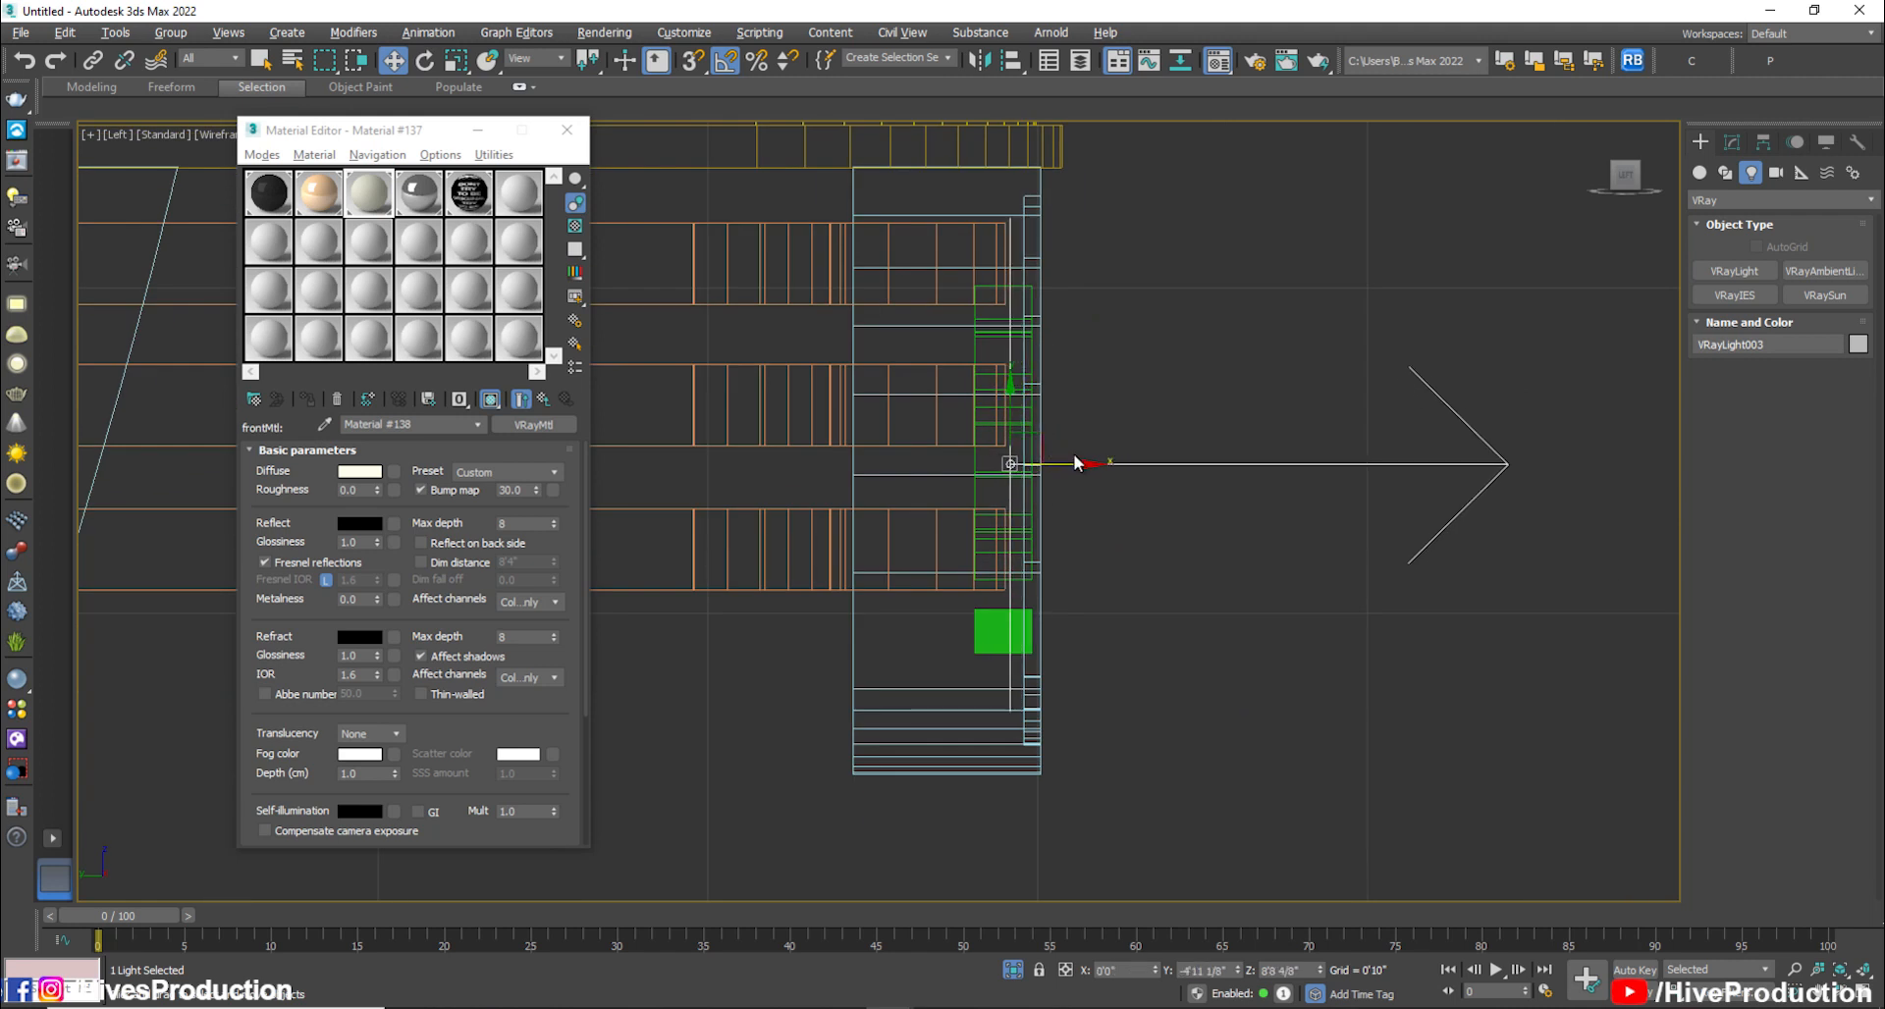
Set the header light's multiplier to 10 and make the light invisible
left_click(1732, 142)
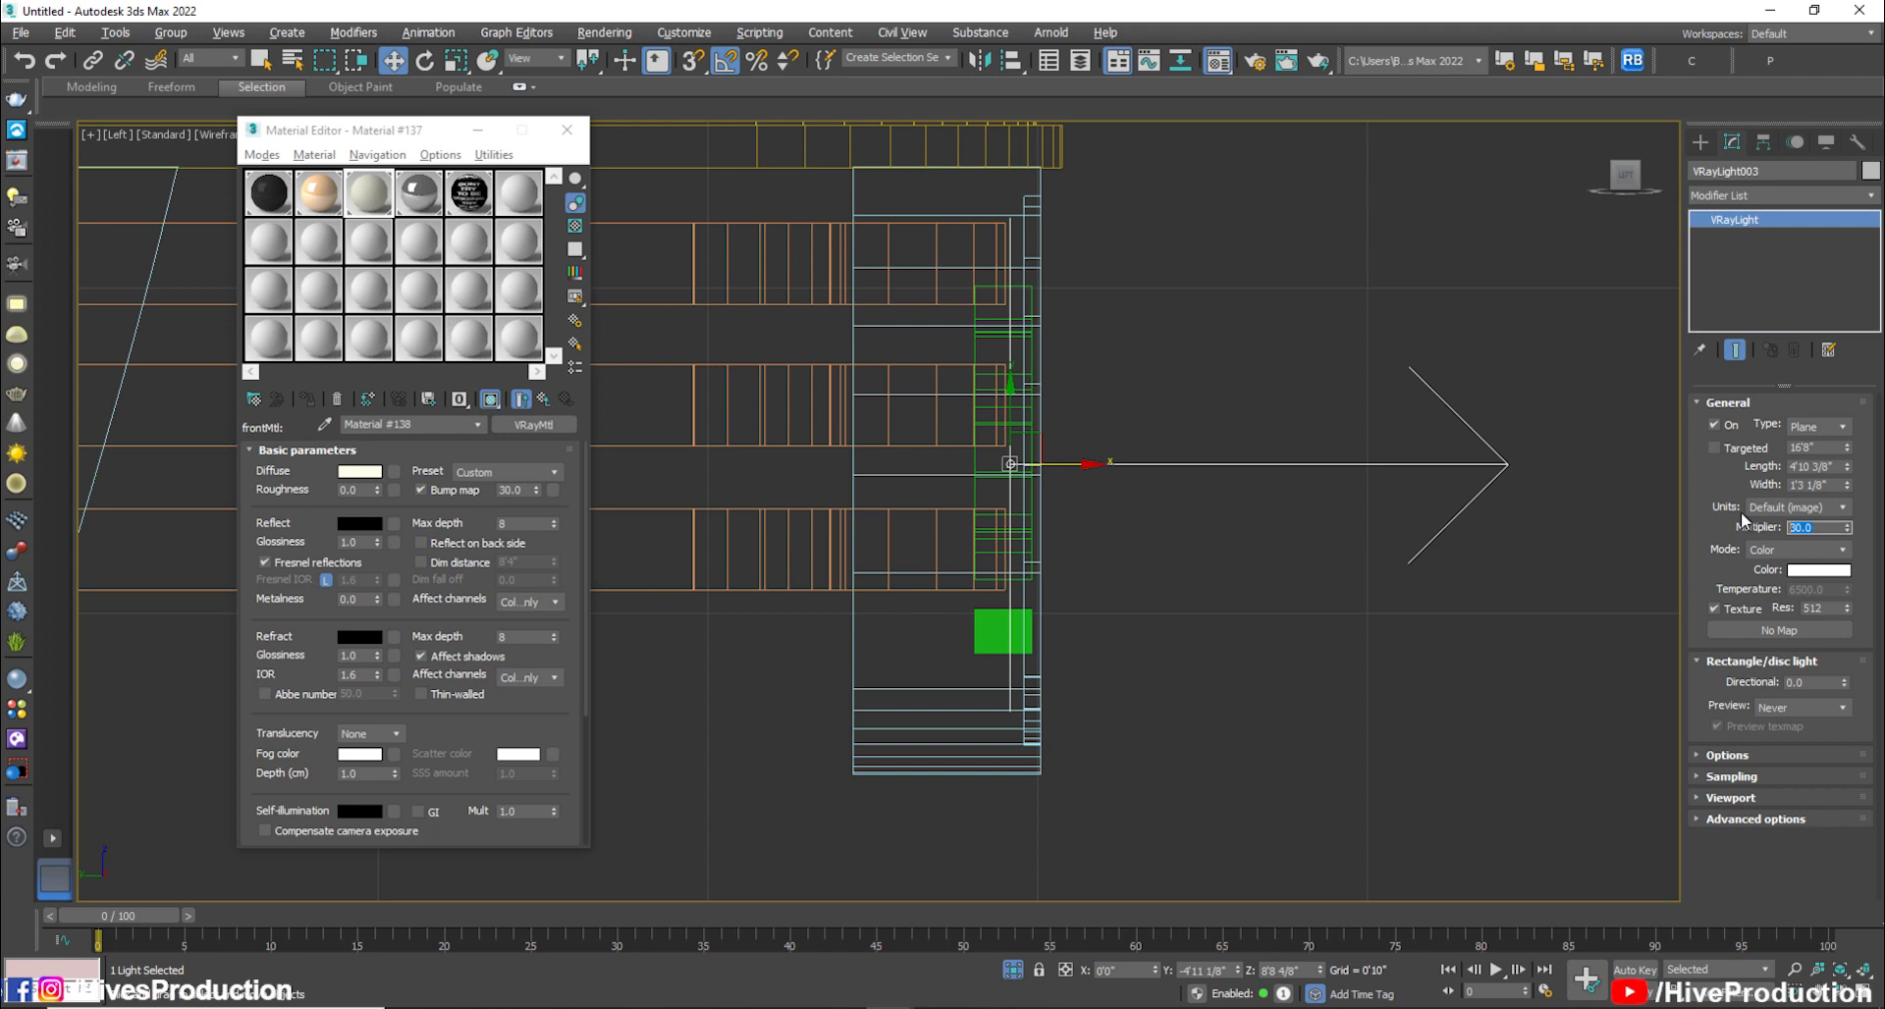
type("10")
left_click(1723, 756)
left_click(1716, 701)
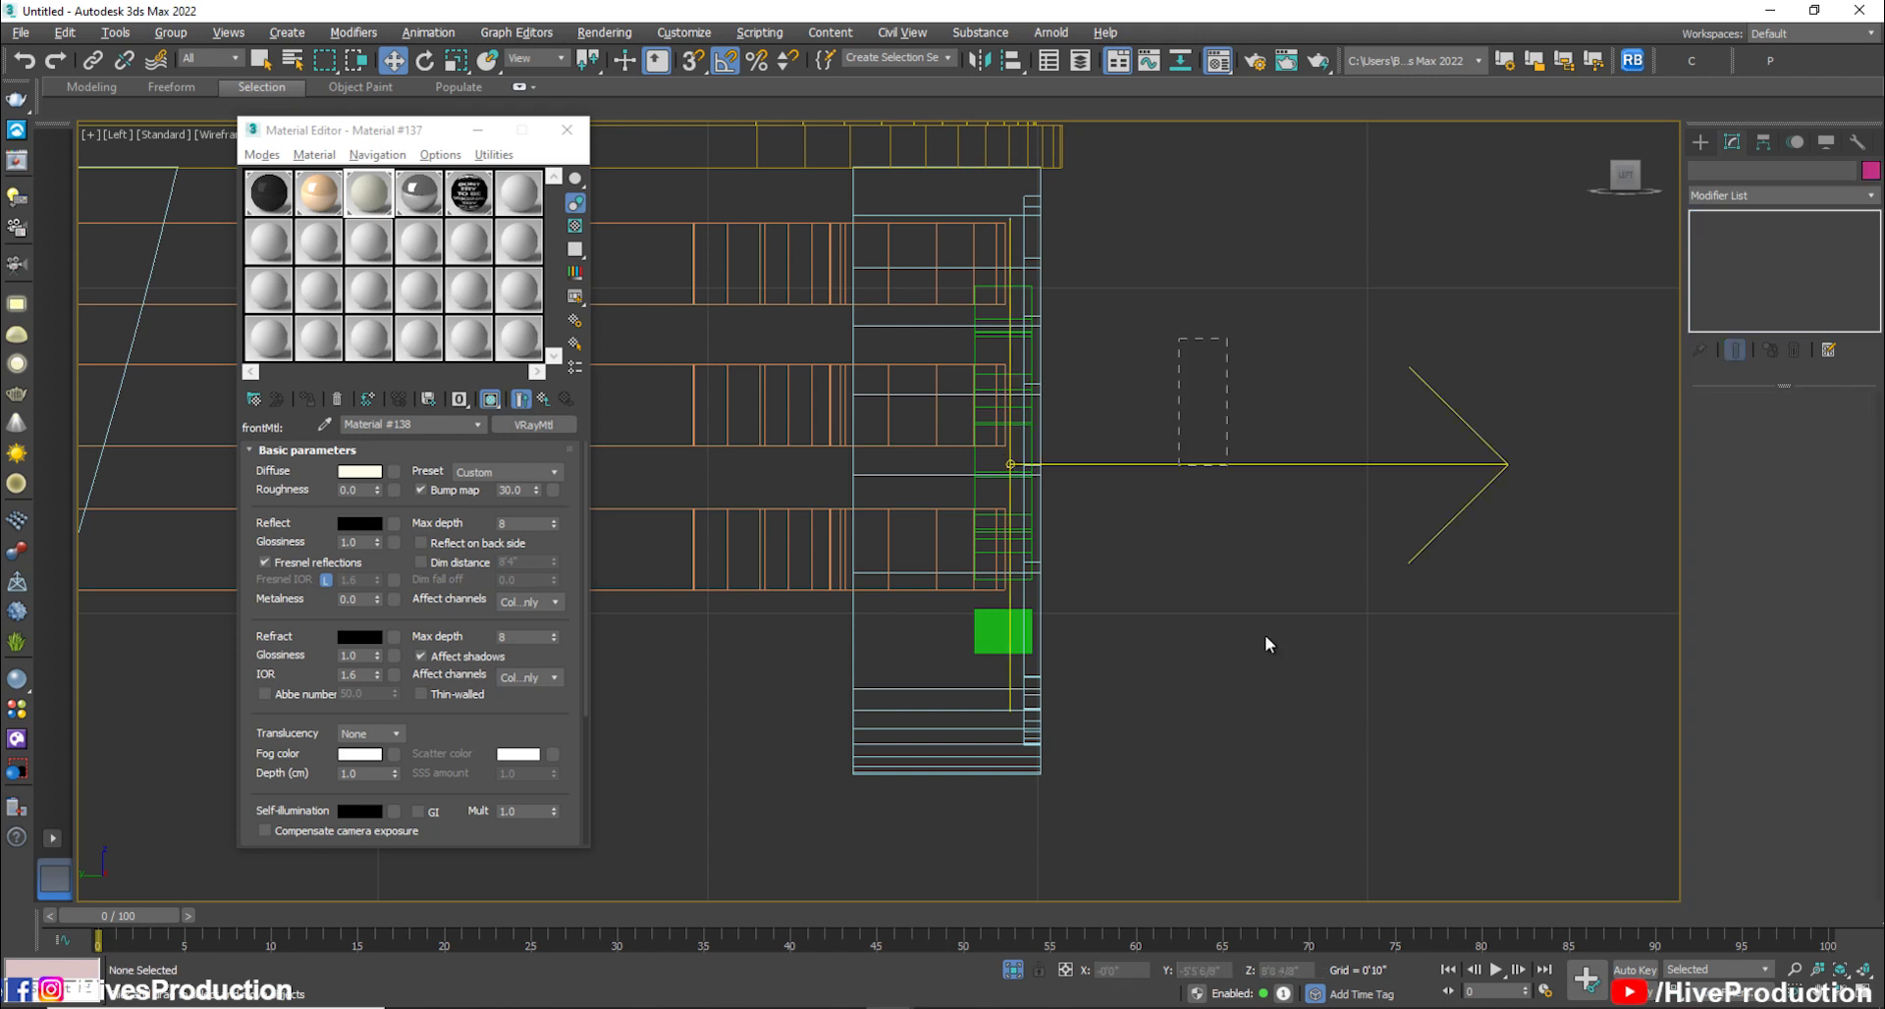
Clone the header light down to the front counter and align it with the counter's MKH logo in the left view
scroll(1138, 414, "down", 3)
middle_click_drag(1138, 414, 1082, 363)
scroll(980, 235, "down", 3)
left_click_drag(962, 177, 984, 674, "shift")
key("Return")
scroll(947, 702, "up", 5)
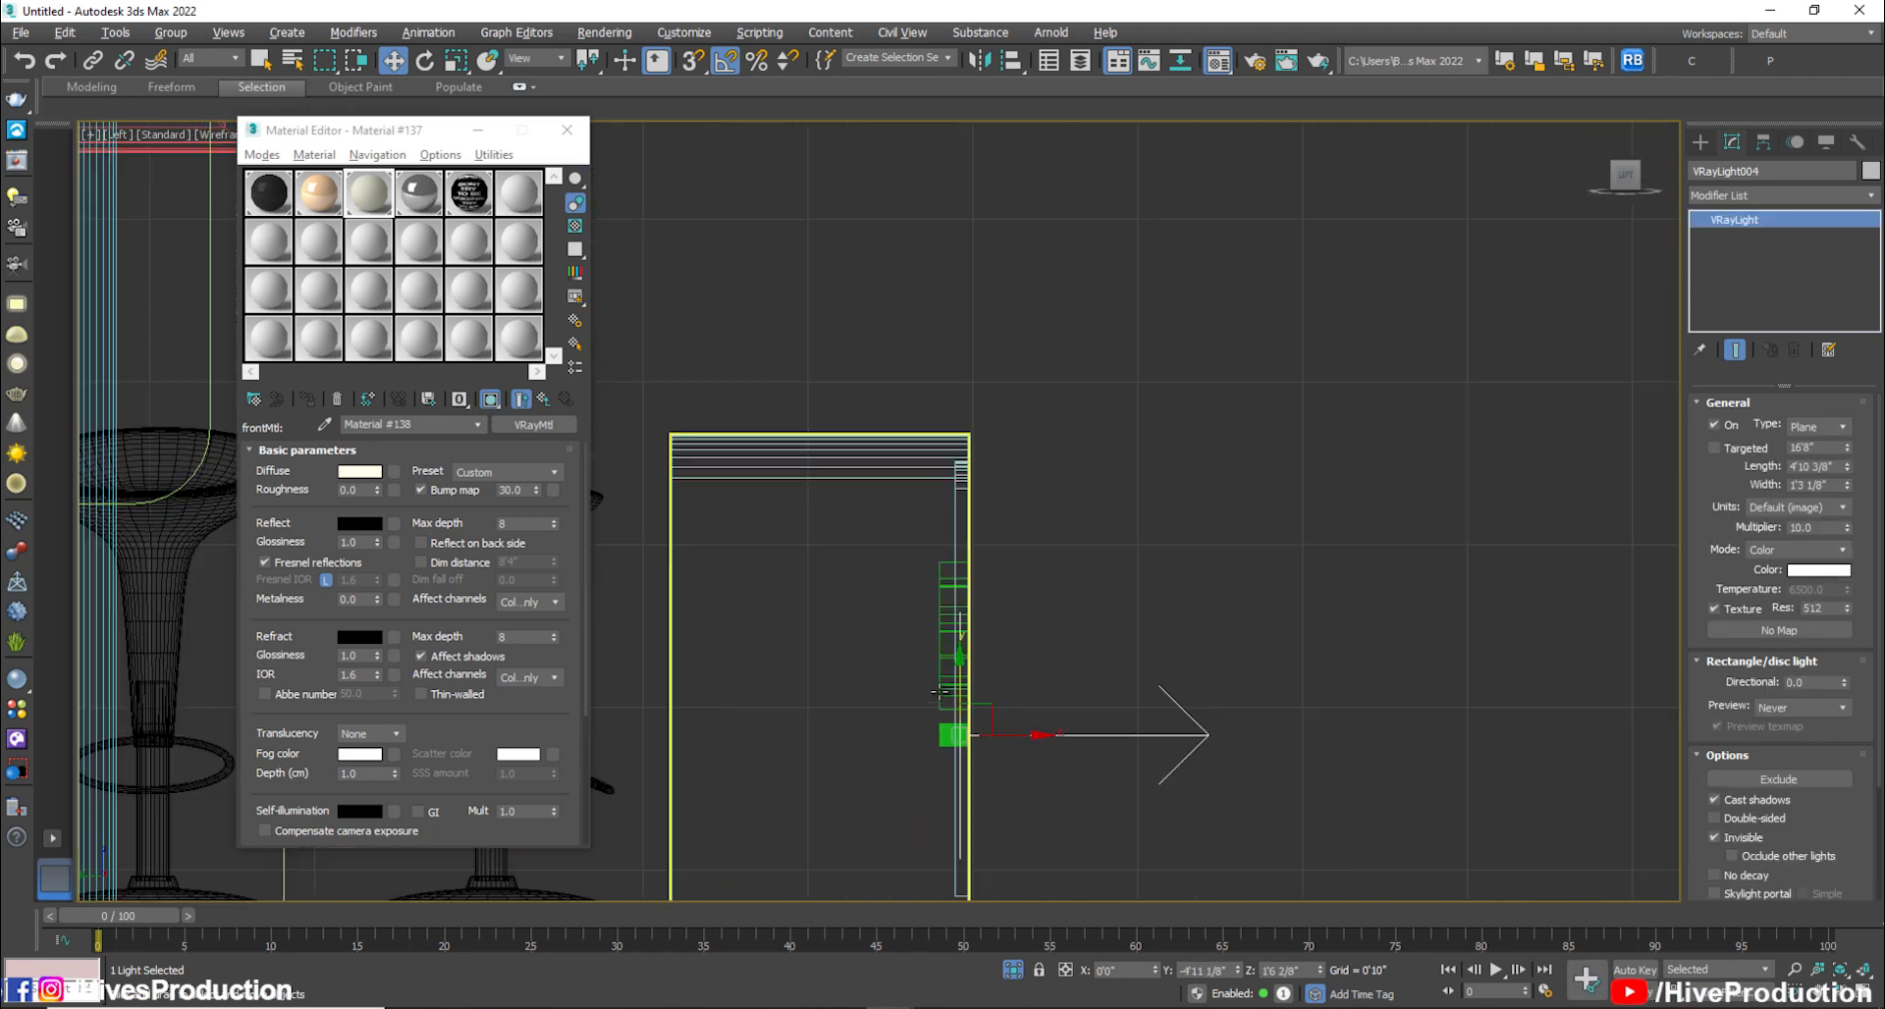
middle_click_drag(937, 690, 1036, 476)
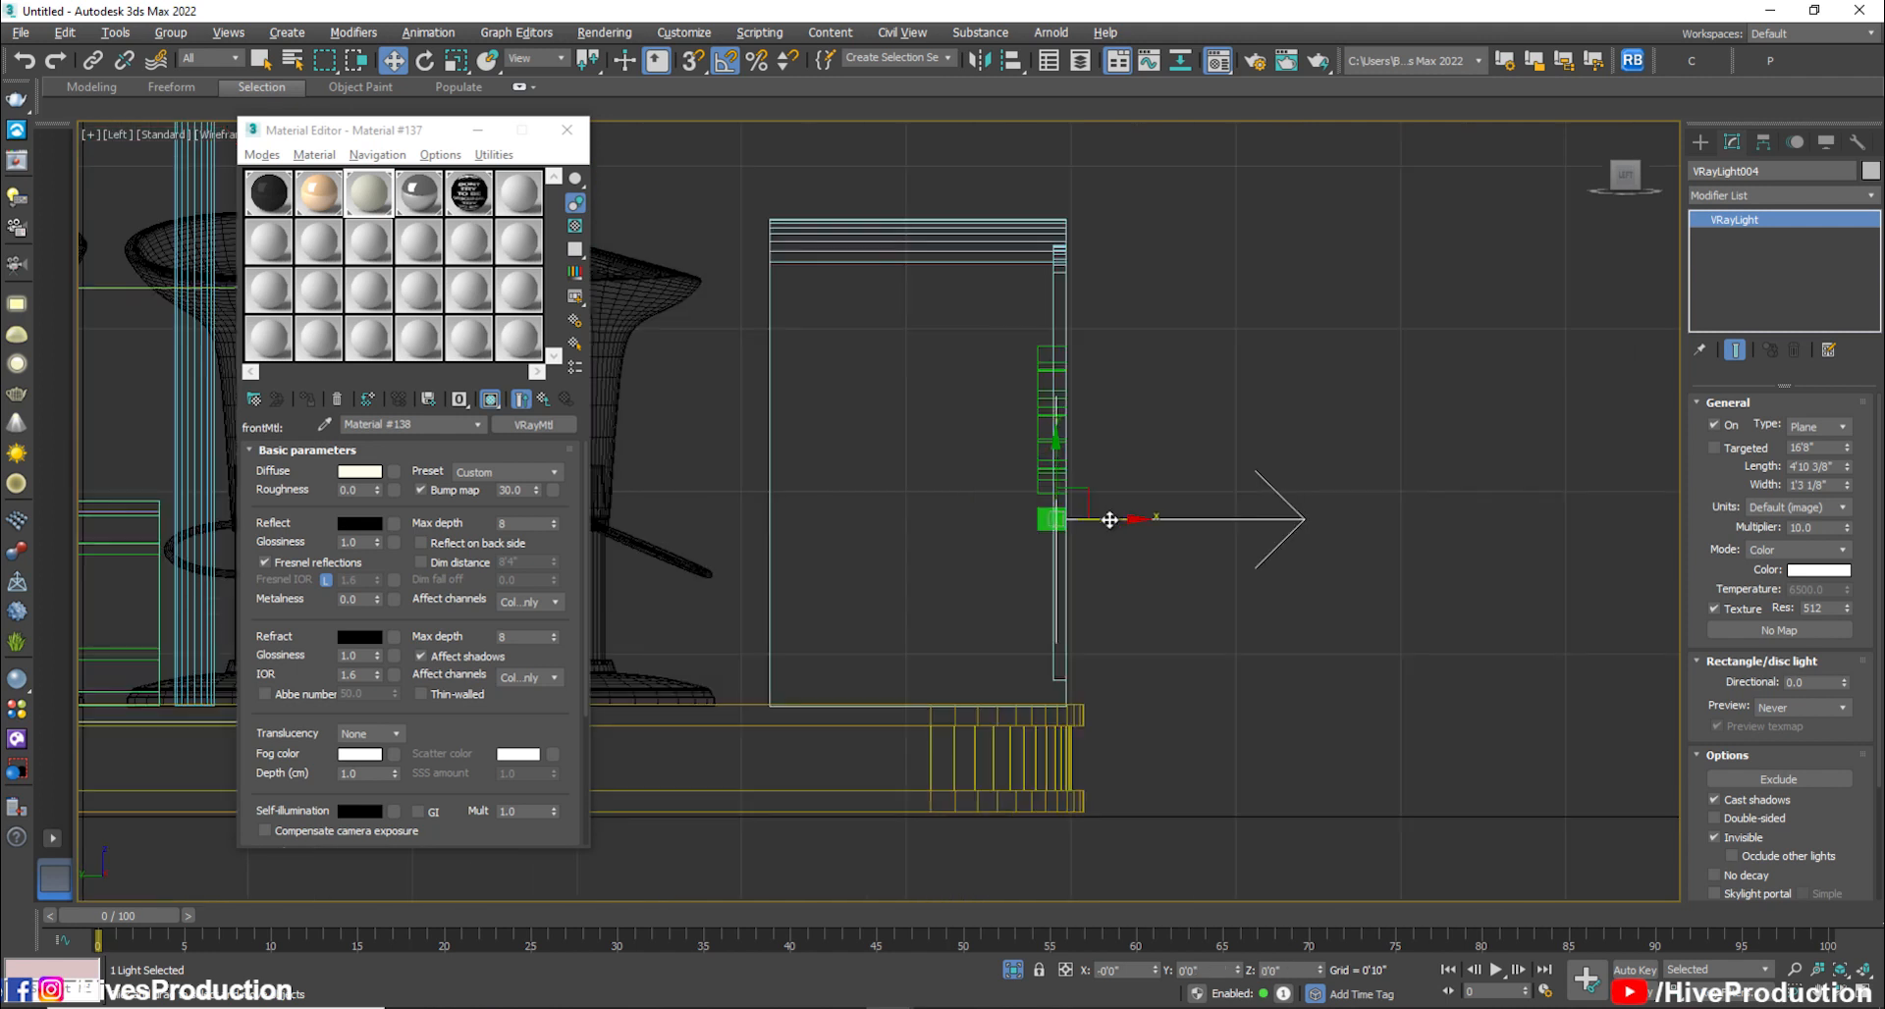
left_click_drag(1051, 475, 1048, 429)
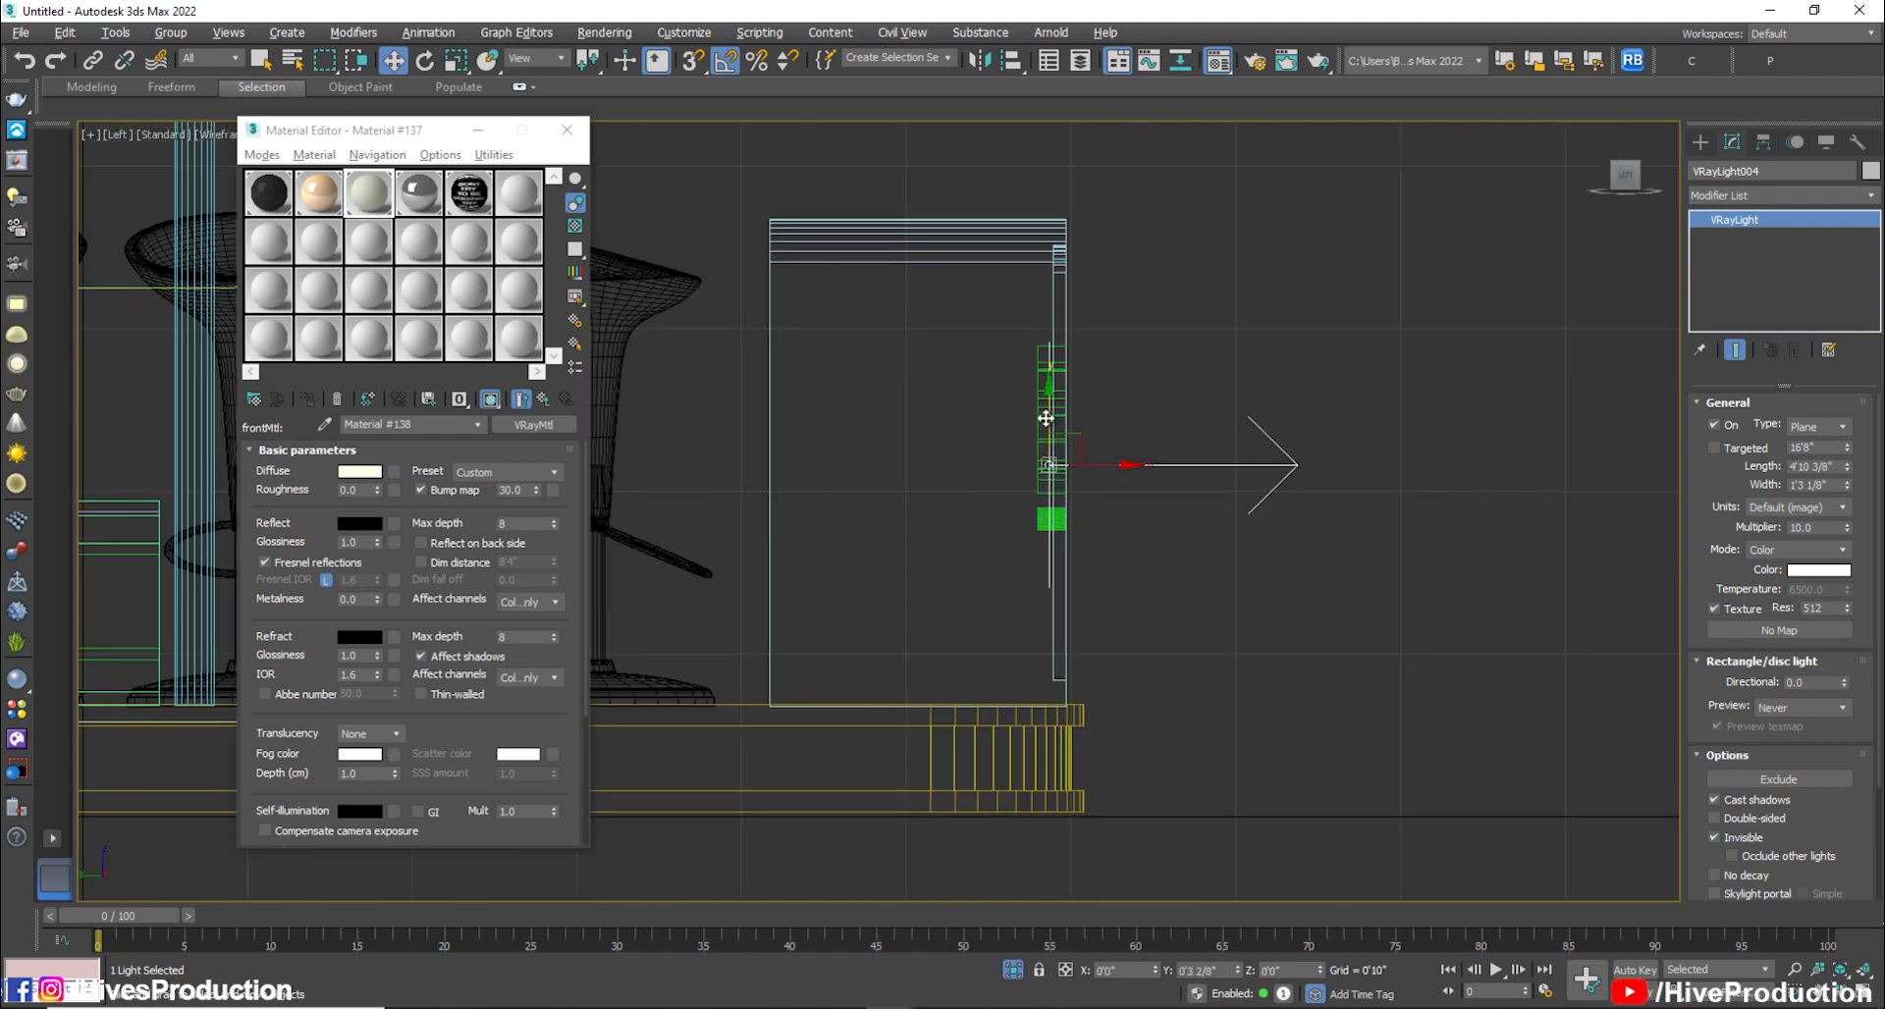
Resize the counter light to 3'0 1/8" long and 1'11 5/8" wide to fit the counter logo
key("alt+w")
middle_click(1312, 357)
key("alt+w")
scroll(1236, 481, "down", 4)
middle_click_drag(1237, 481, 1161, 294)
scroll(1102, 535, "up", 2)
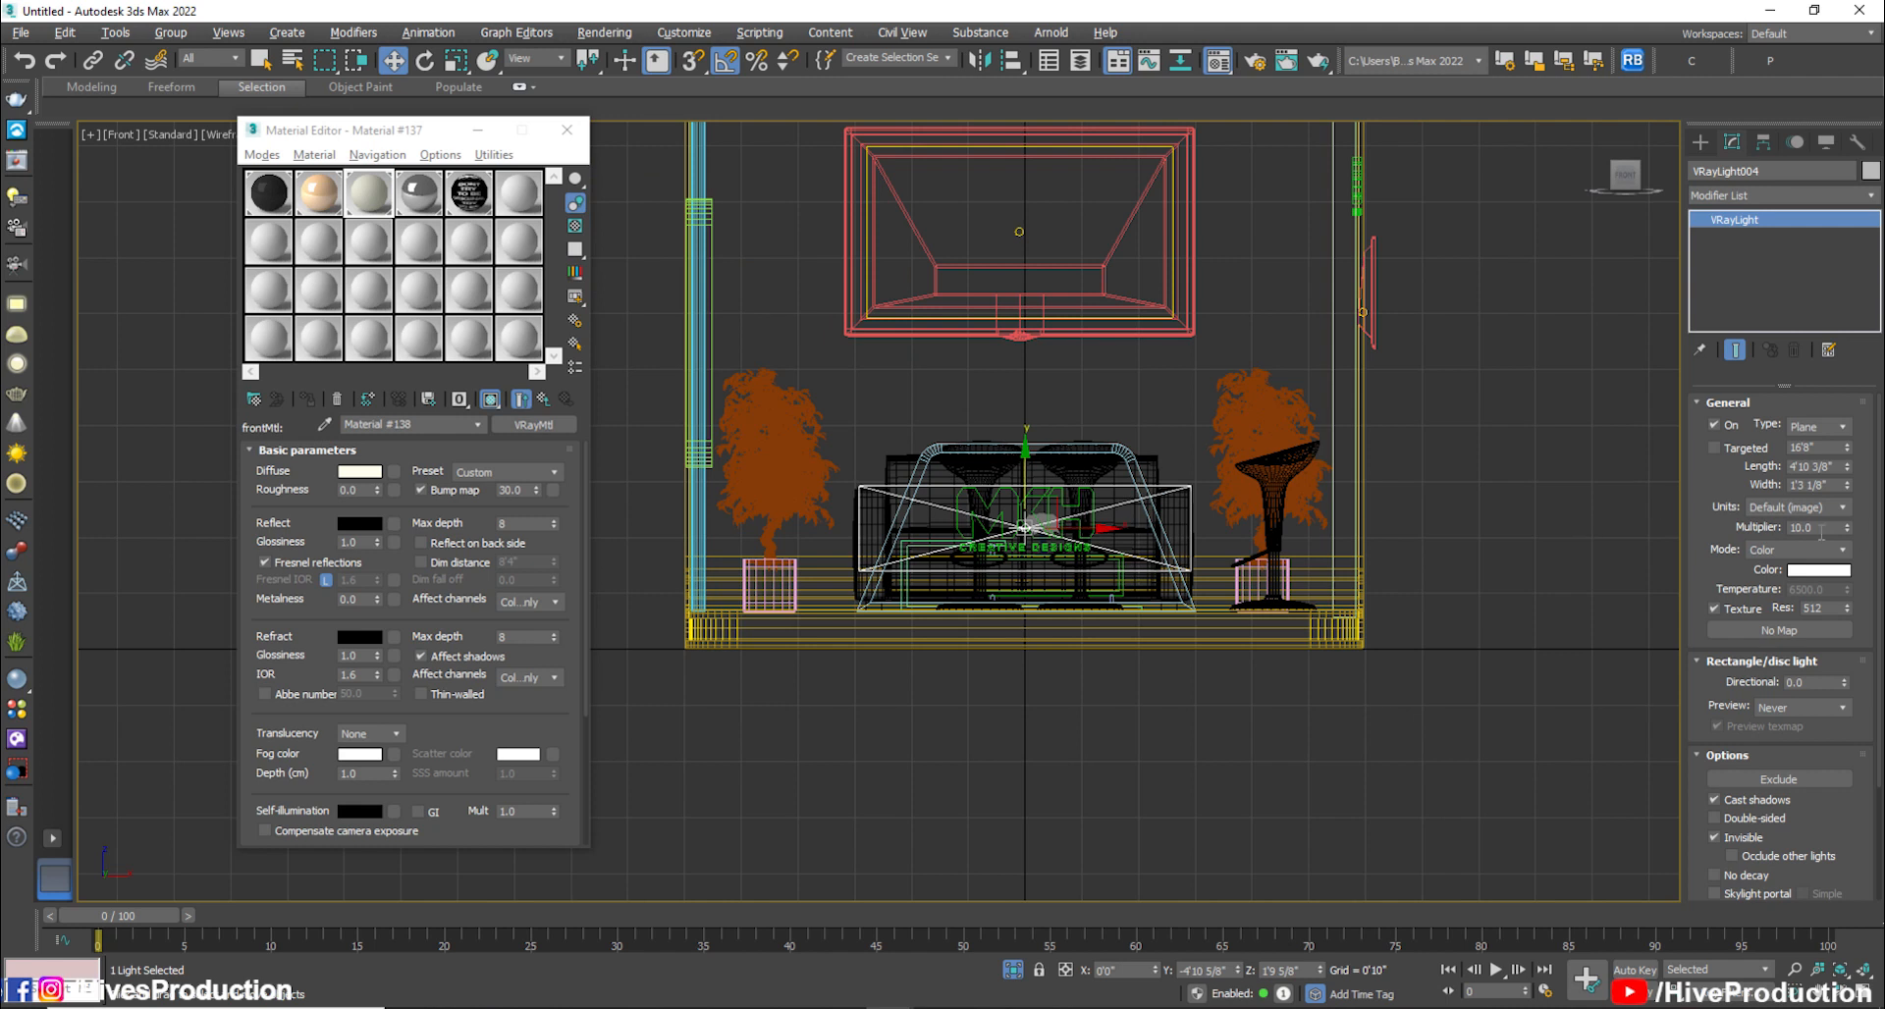
left_click_drag(1847, 470, 1845, 432)
Clone the header light towards the side wall's MKH logo in the left view and rotate the copy to face sideways
key("alt+w")
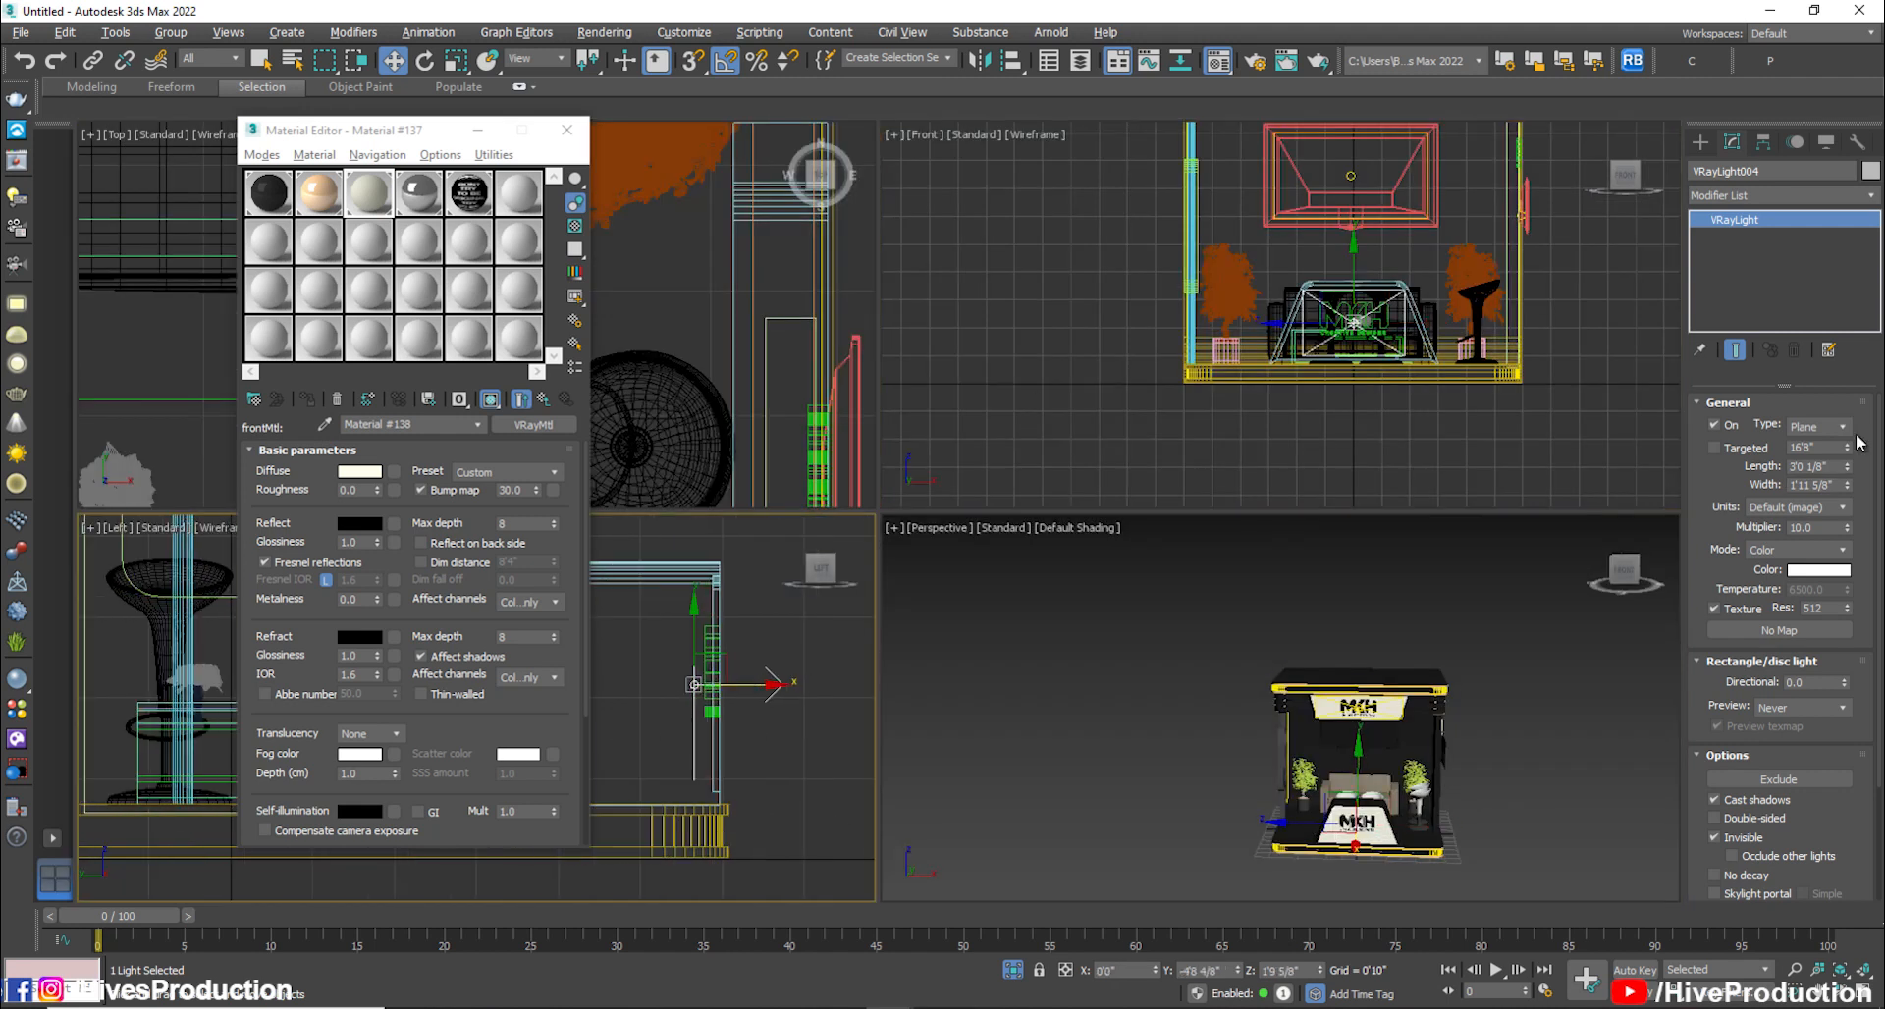
left_click(1508, 641)
middle_click_drag(1357, 211, 1127, 440)
scroll(1314, 351, "up", 4)
middle_click_drag(672, 646, 805, 693)
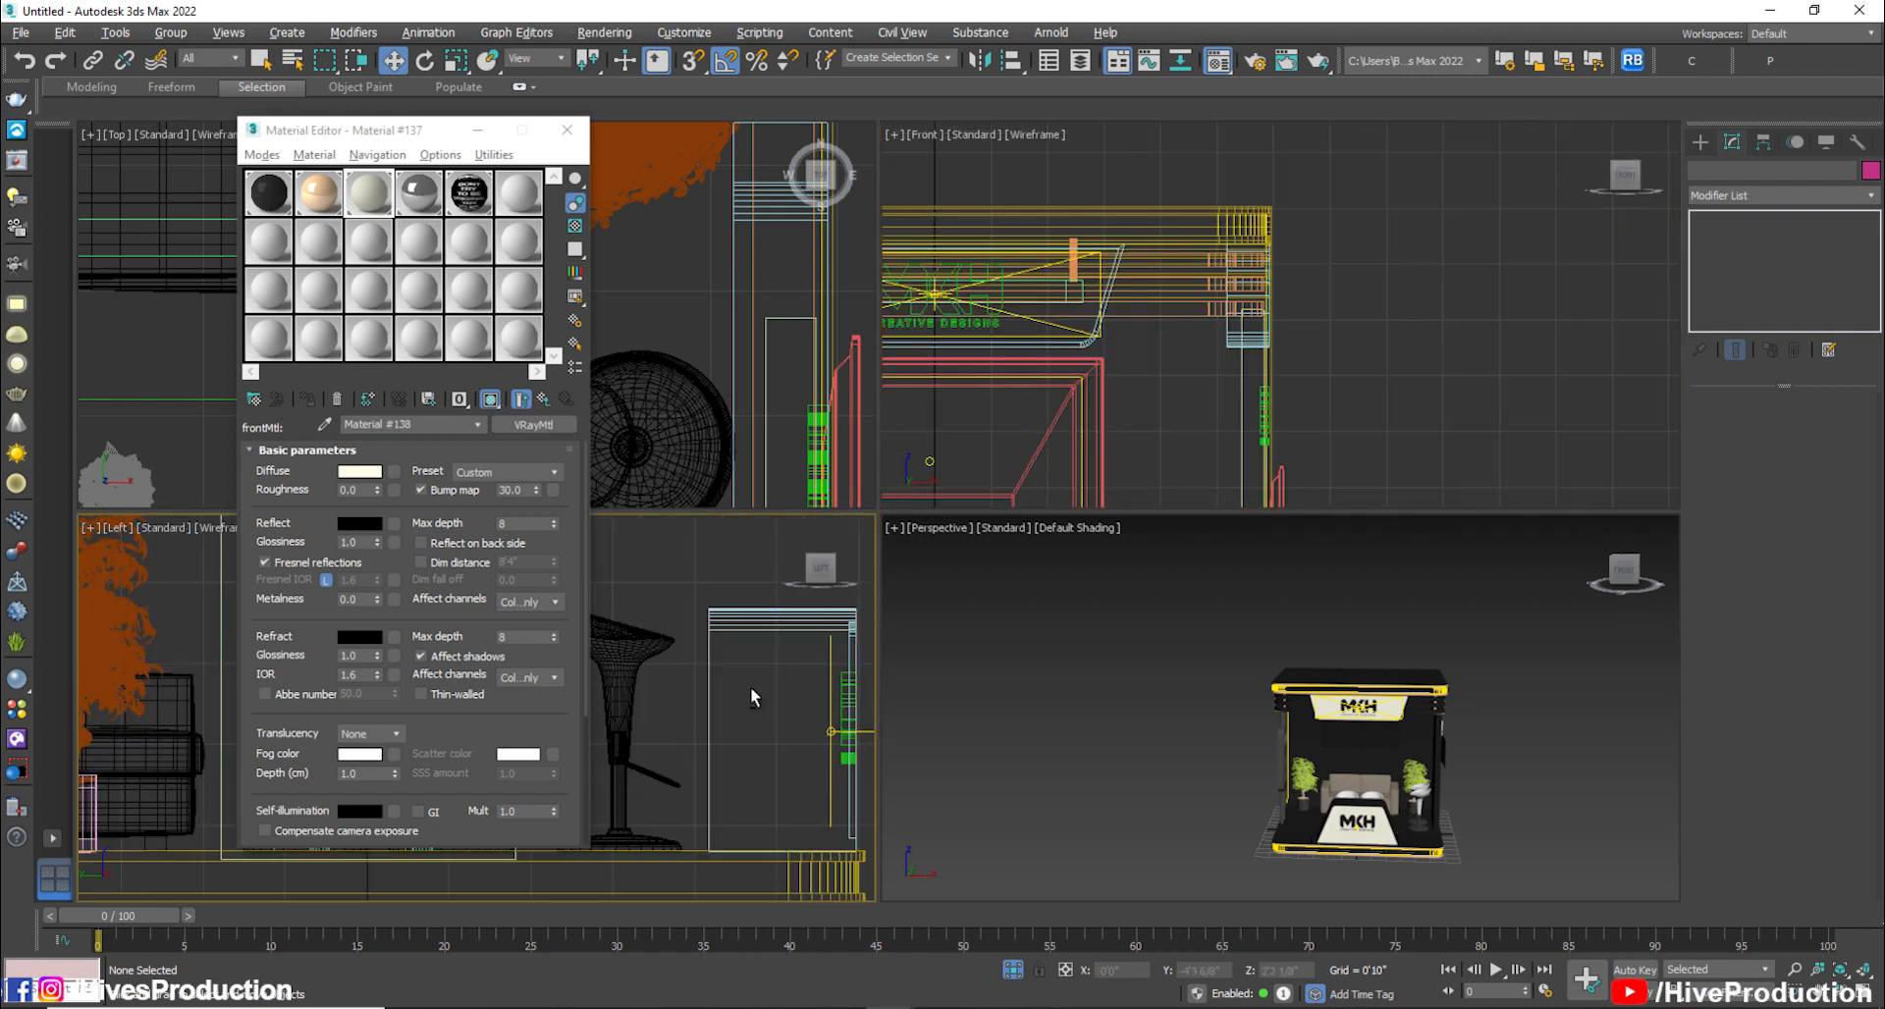
key("alt+w")
middle_click_drag(755, 443, 962, 585)
scroll(961, 585, "down", 2)
middle_click_drag(962, 329, 900, 602)
scroll(899, 602, "up", 2)
mouse_move(1460, 381)
left_mouse_down()
mouse_move(1428, 359)
mouse_move(1078, 640)
mouse_move(1186, 627)
left_mouse_up()
left_click(940, 603)
key("e")
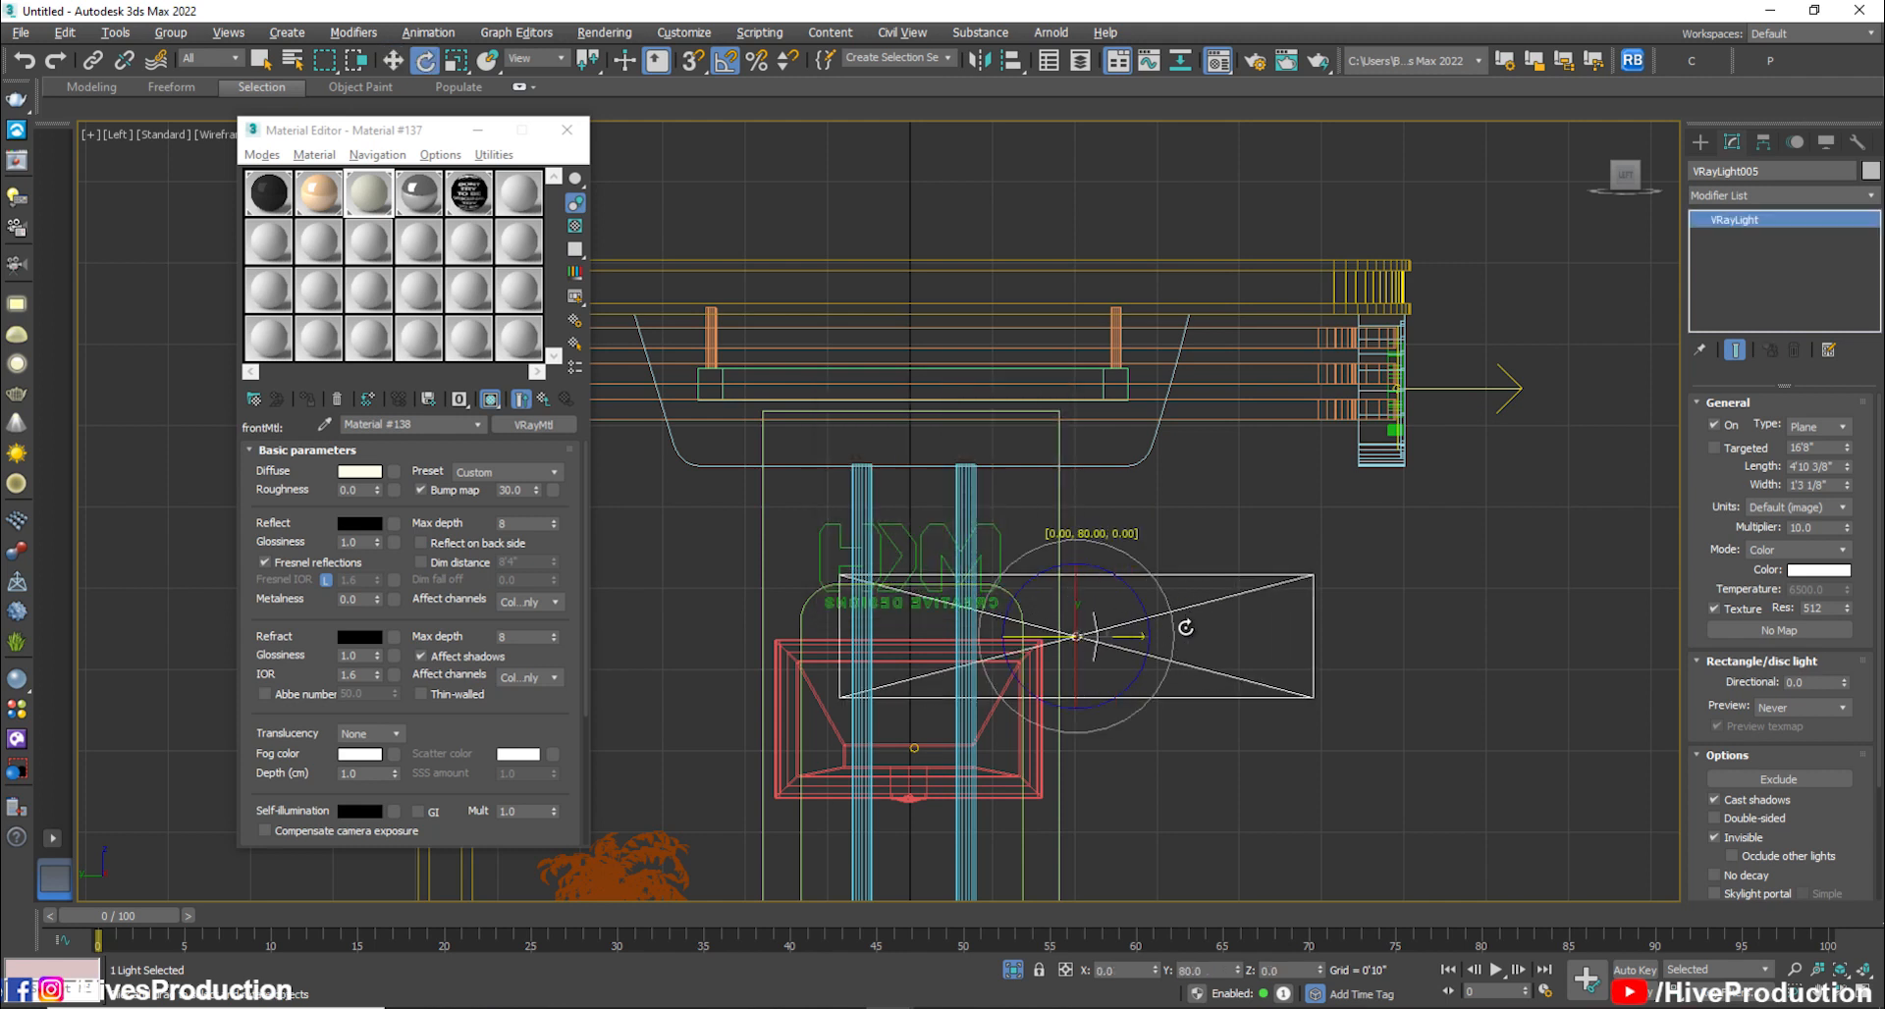
Resize the copied light to 1'11 2/8" by 0'11 4/8" and centre it over the side wall's MKH logo
left_click_drag(1846, 467, 1841, 538)
key("w")
left_click_drag(1105, 610, 930, 543)
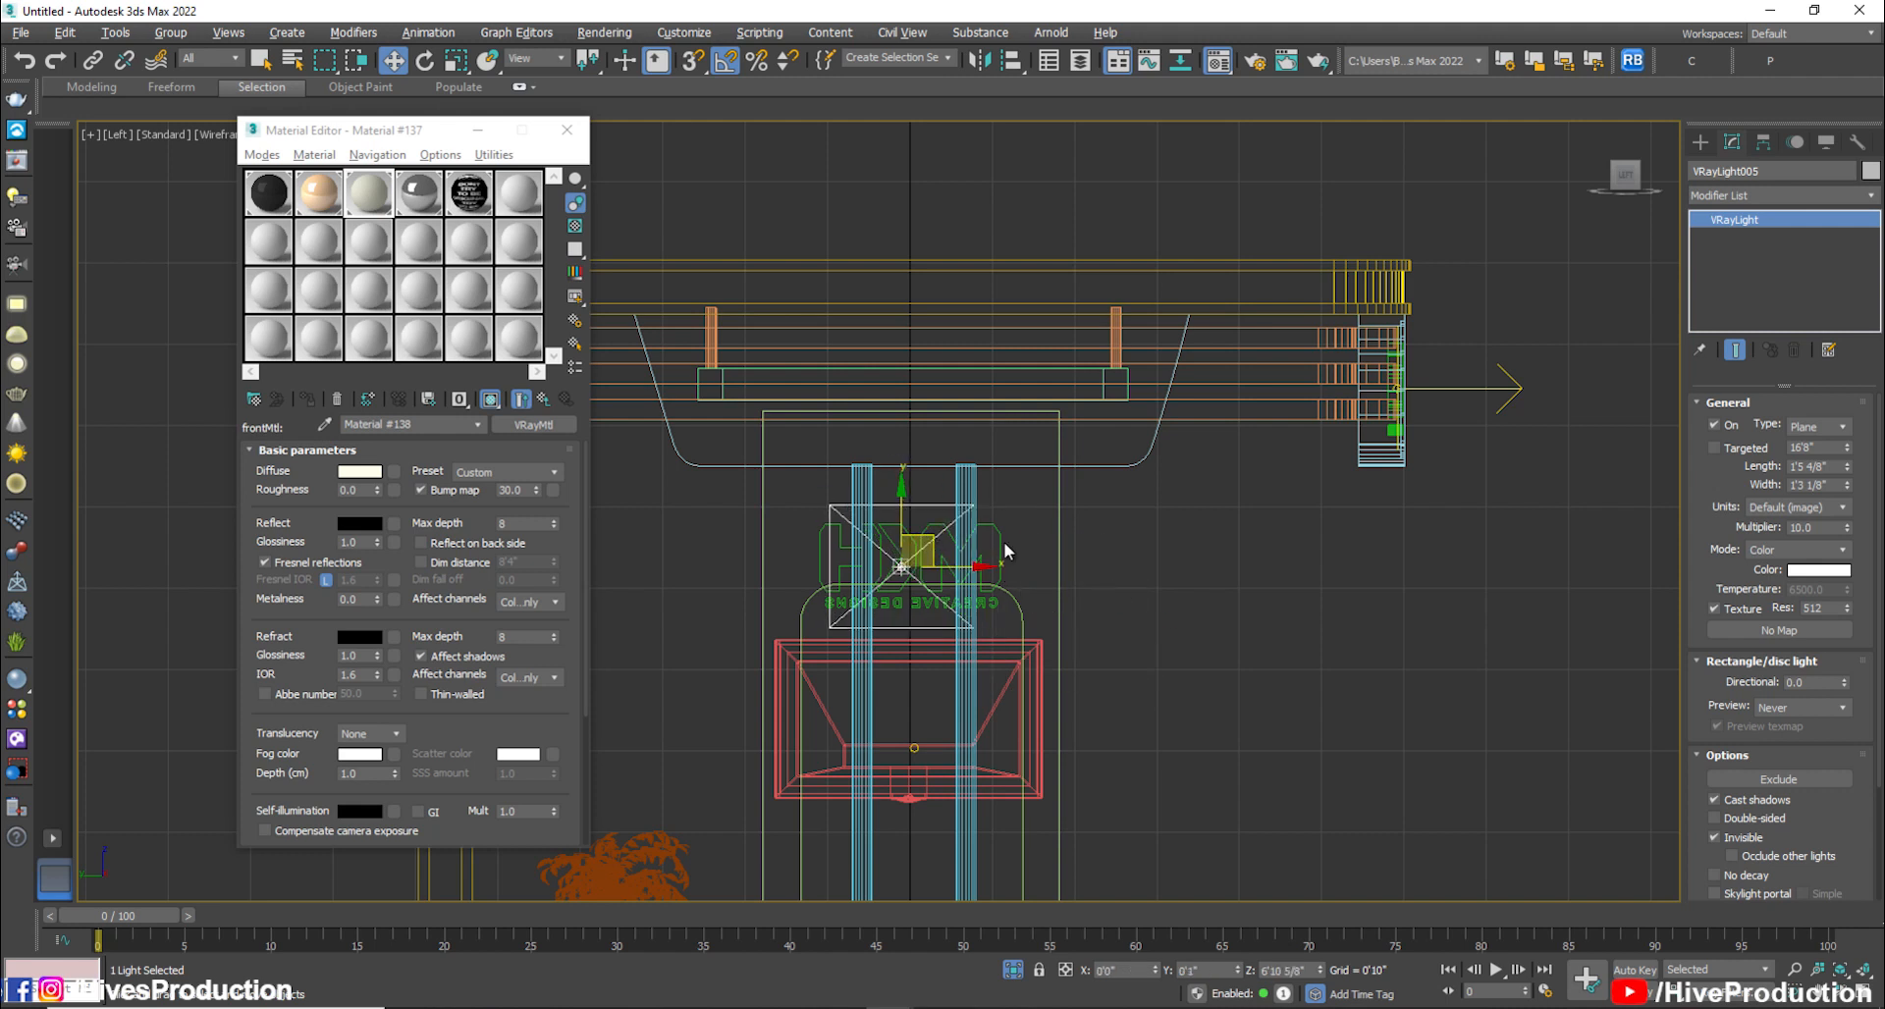
left_click_drag(1847, 480, 1845, 429)
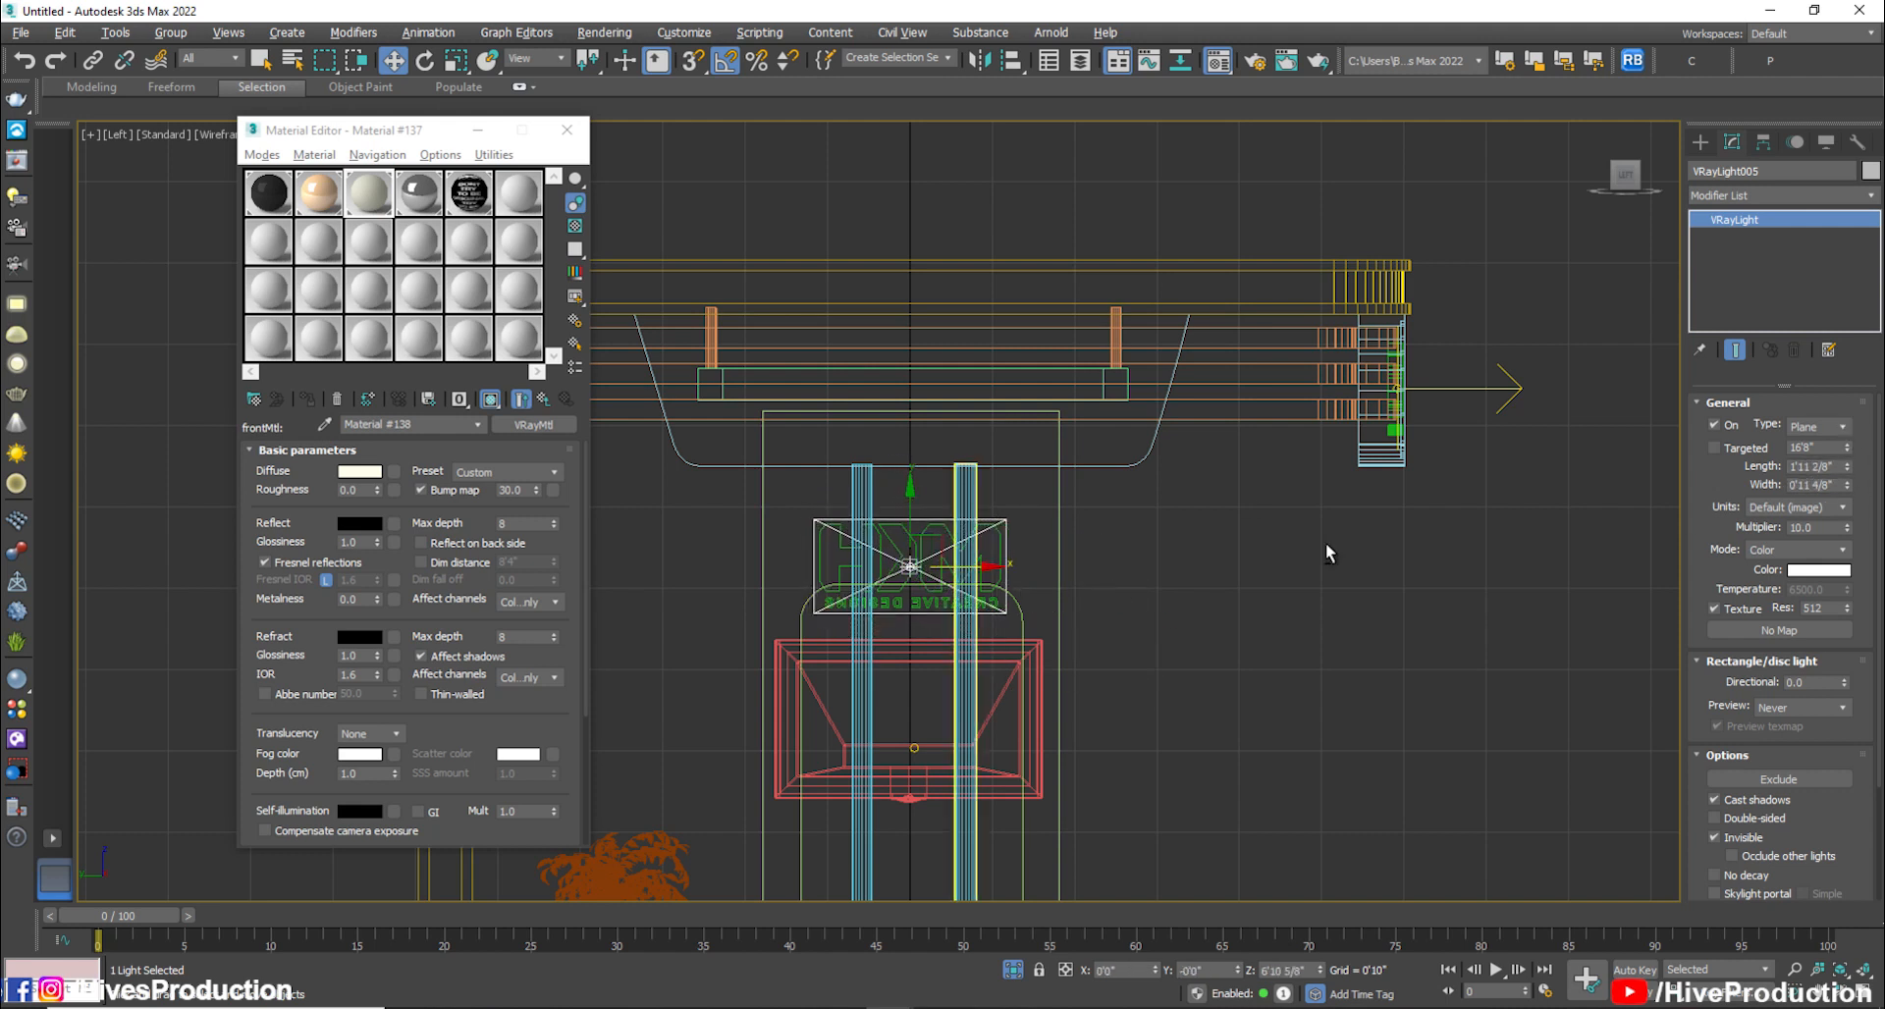
Nudge the side logo's light along X in the perspective view to sit within the letters' thickness
key("p")
key("z")
middle_click_drag(1302, 709, 916, 517, "alt")
middle_click_drag(1045, 535, 852, 498, "alt")
left_click_drag(852, 499, 861, 499)
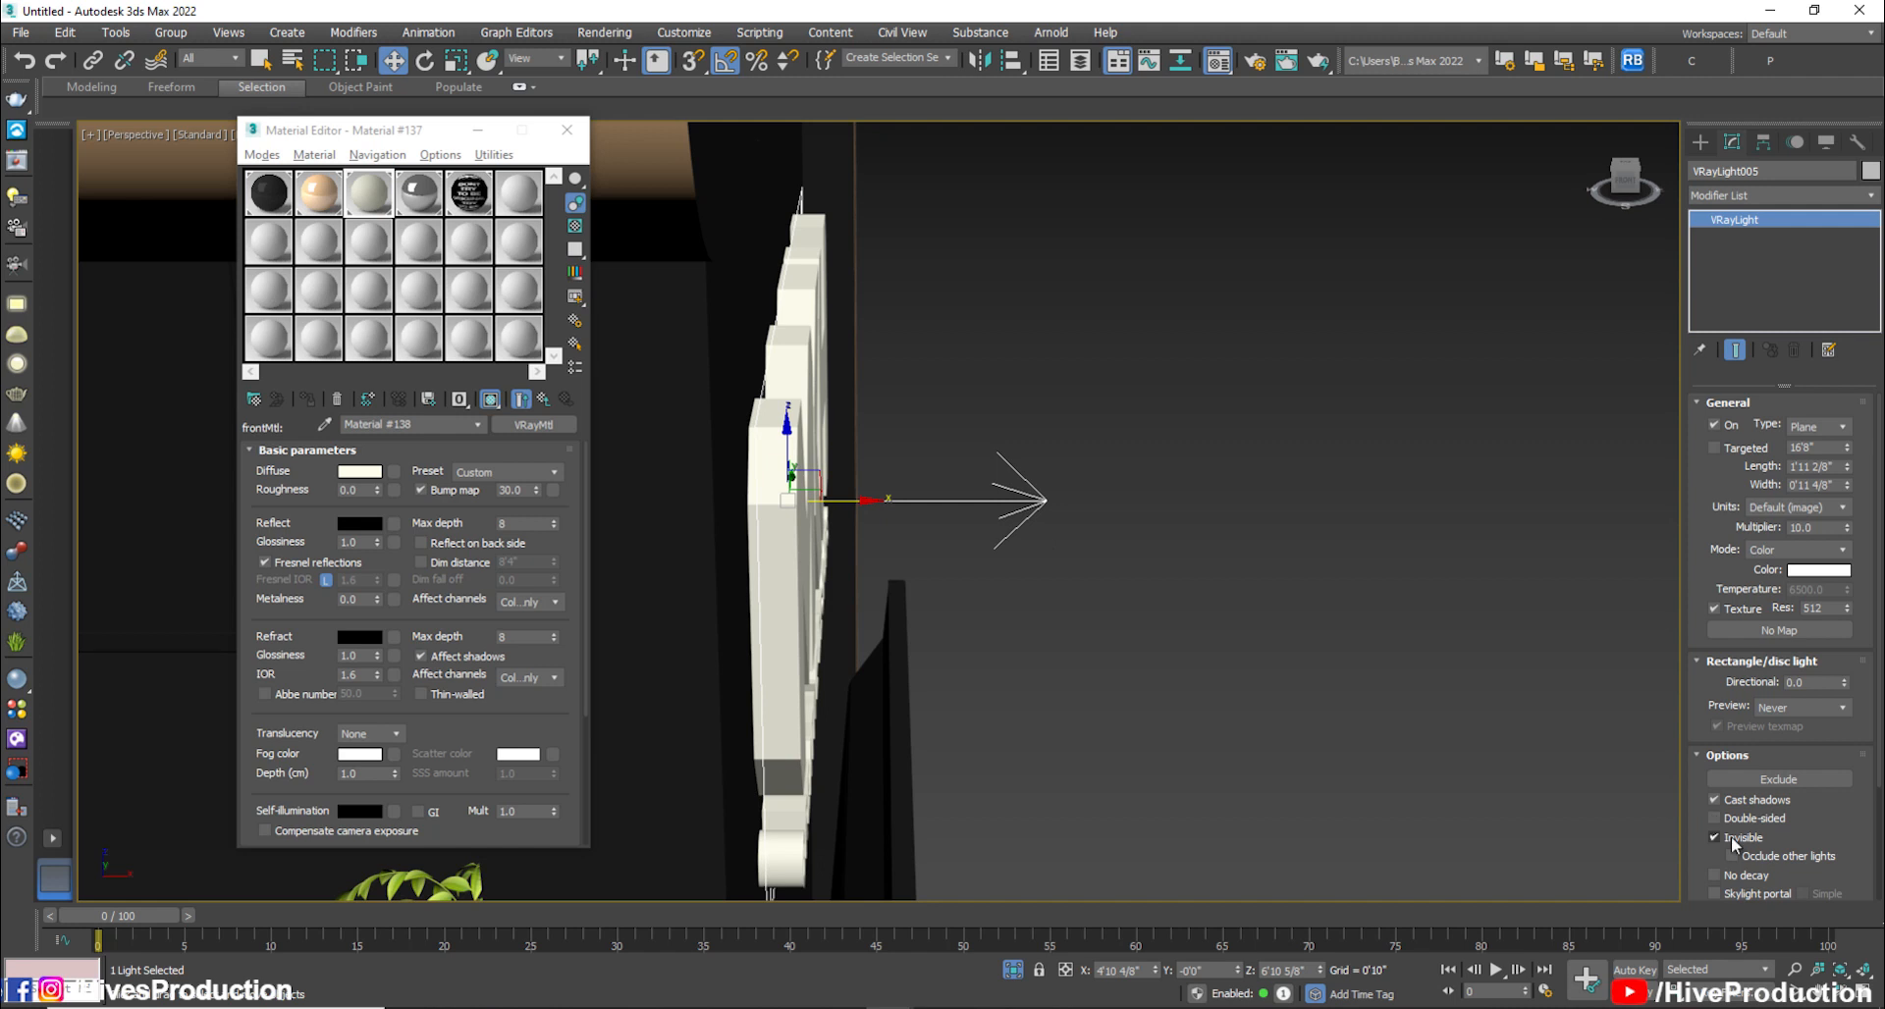
left_click(1195, 682)
Convert the square tube frame hanging under the ceiling to an Editable Poly
middle_click_drag(1195, 682, 977, 469, "alt")
scroll(1161, 497, "down", 3)
scroll(1132, 728, "down", 4)
left_click(975, 422)
key("z")
middle_click_drag(1064, 543, 1056, 425, "alt")
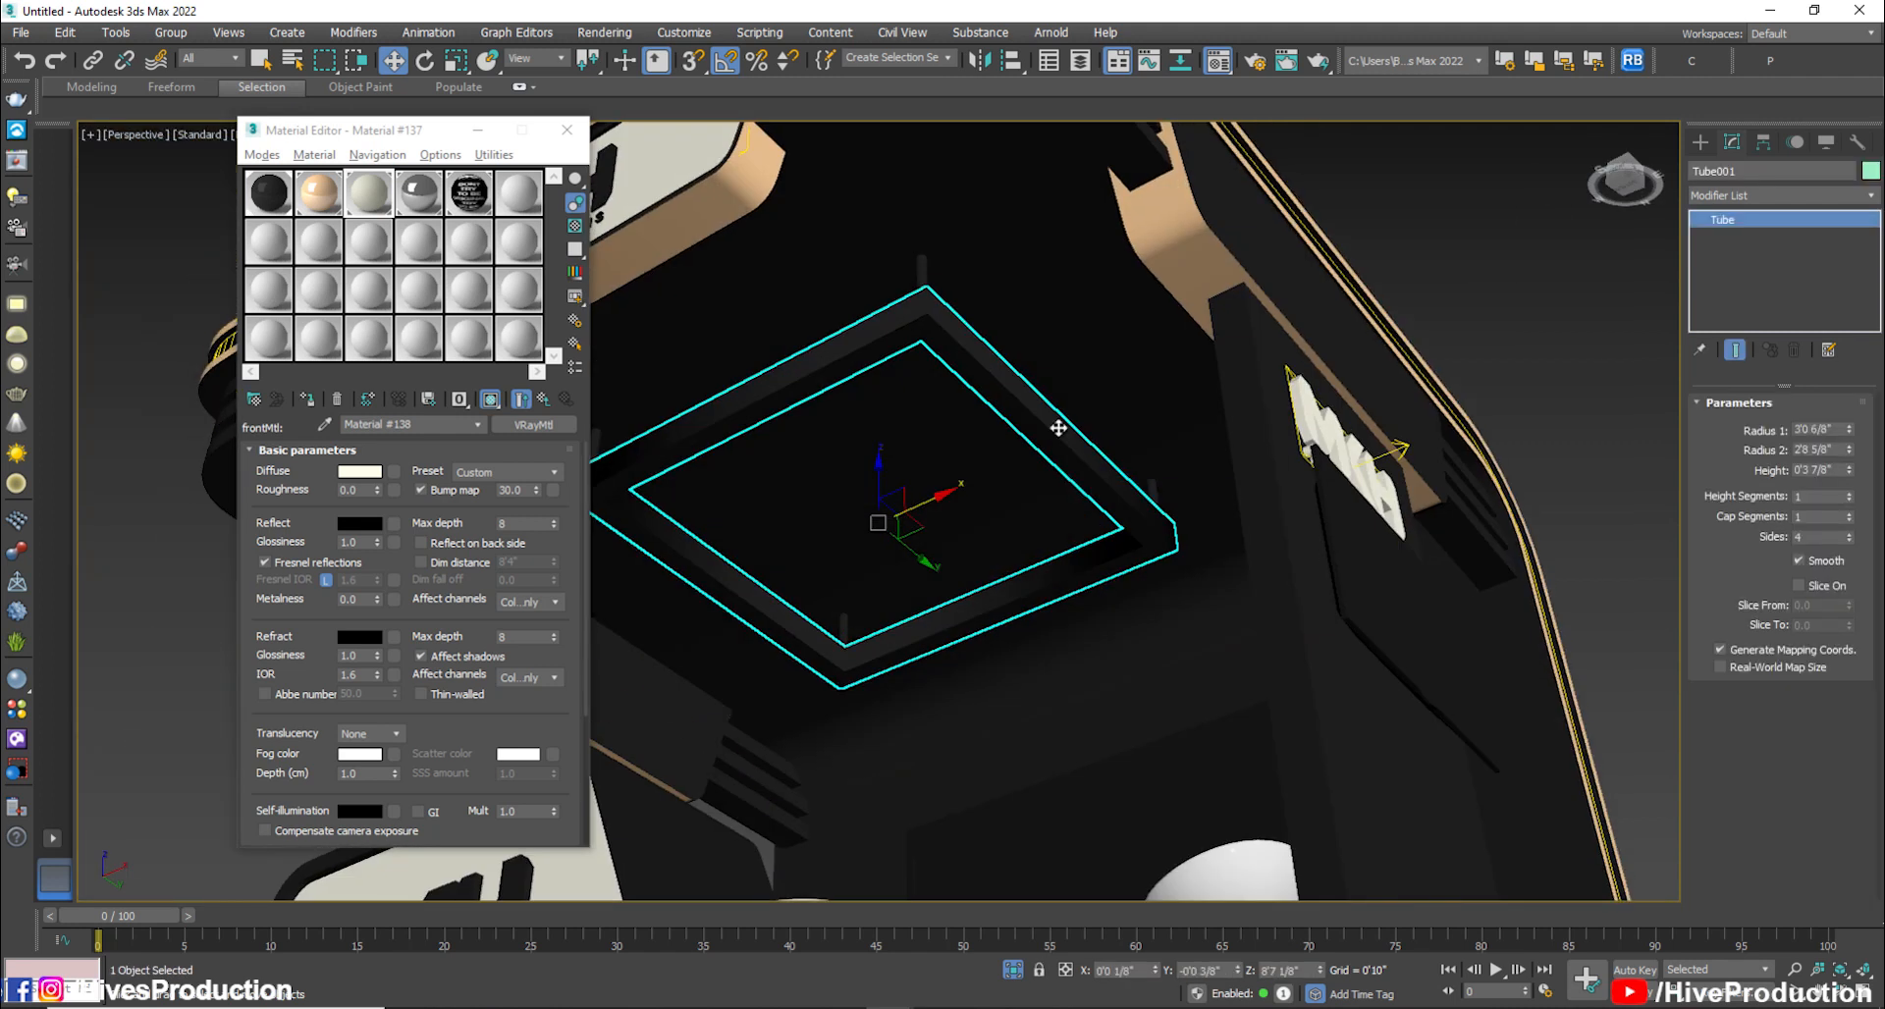
right_click(1054, 423)
mouse_move(1159, 634)
left_click(1335, 651)
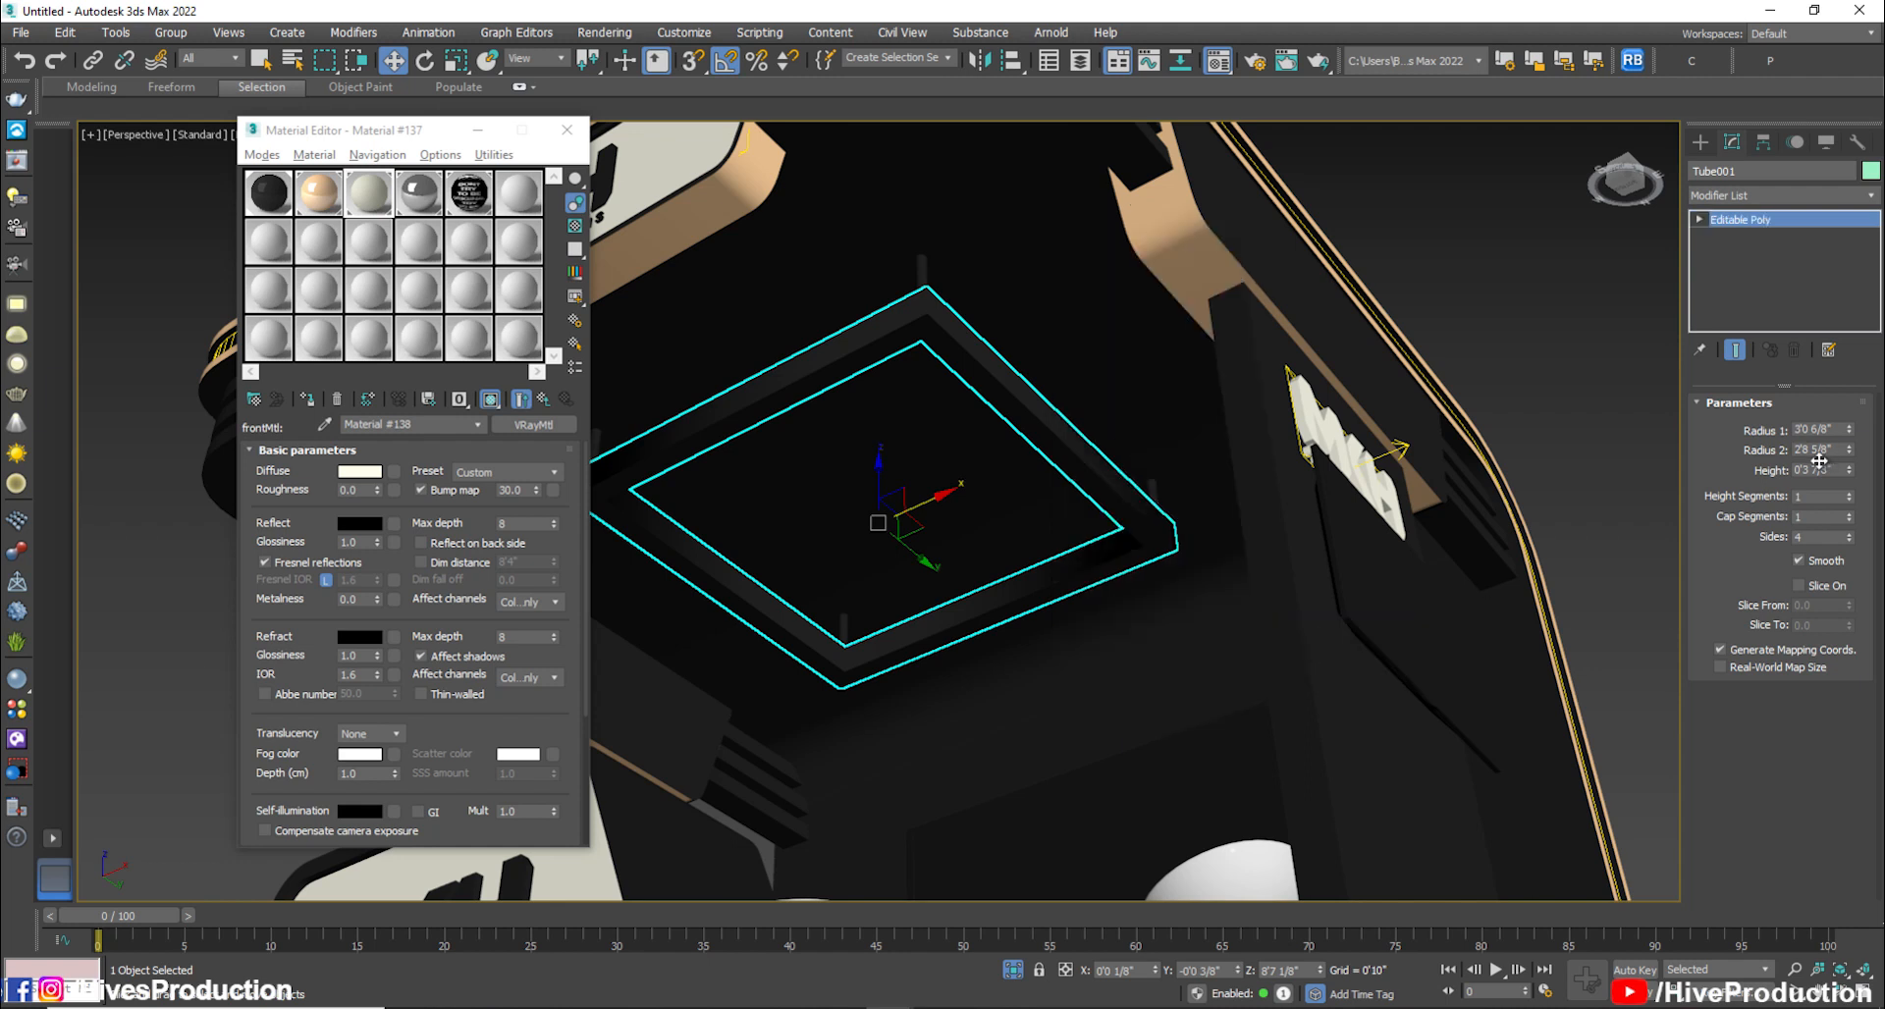
Detach the ceiling frame's four bottom polygons as a separate object
left_click(1800, 427)
left_click(1100, 491)
left_click(1099, 564, "ctrl")
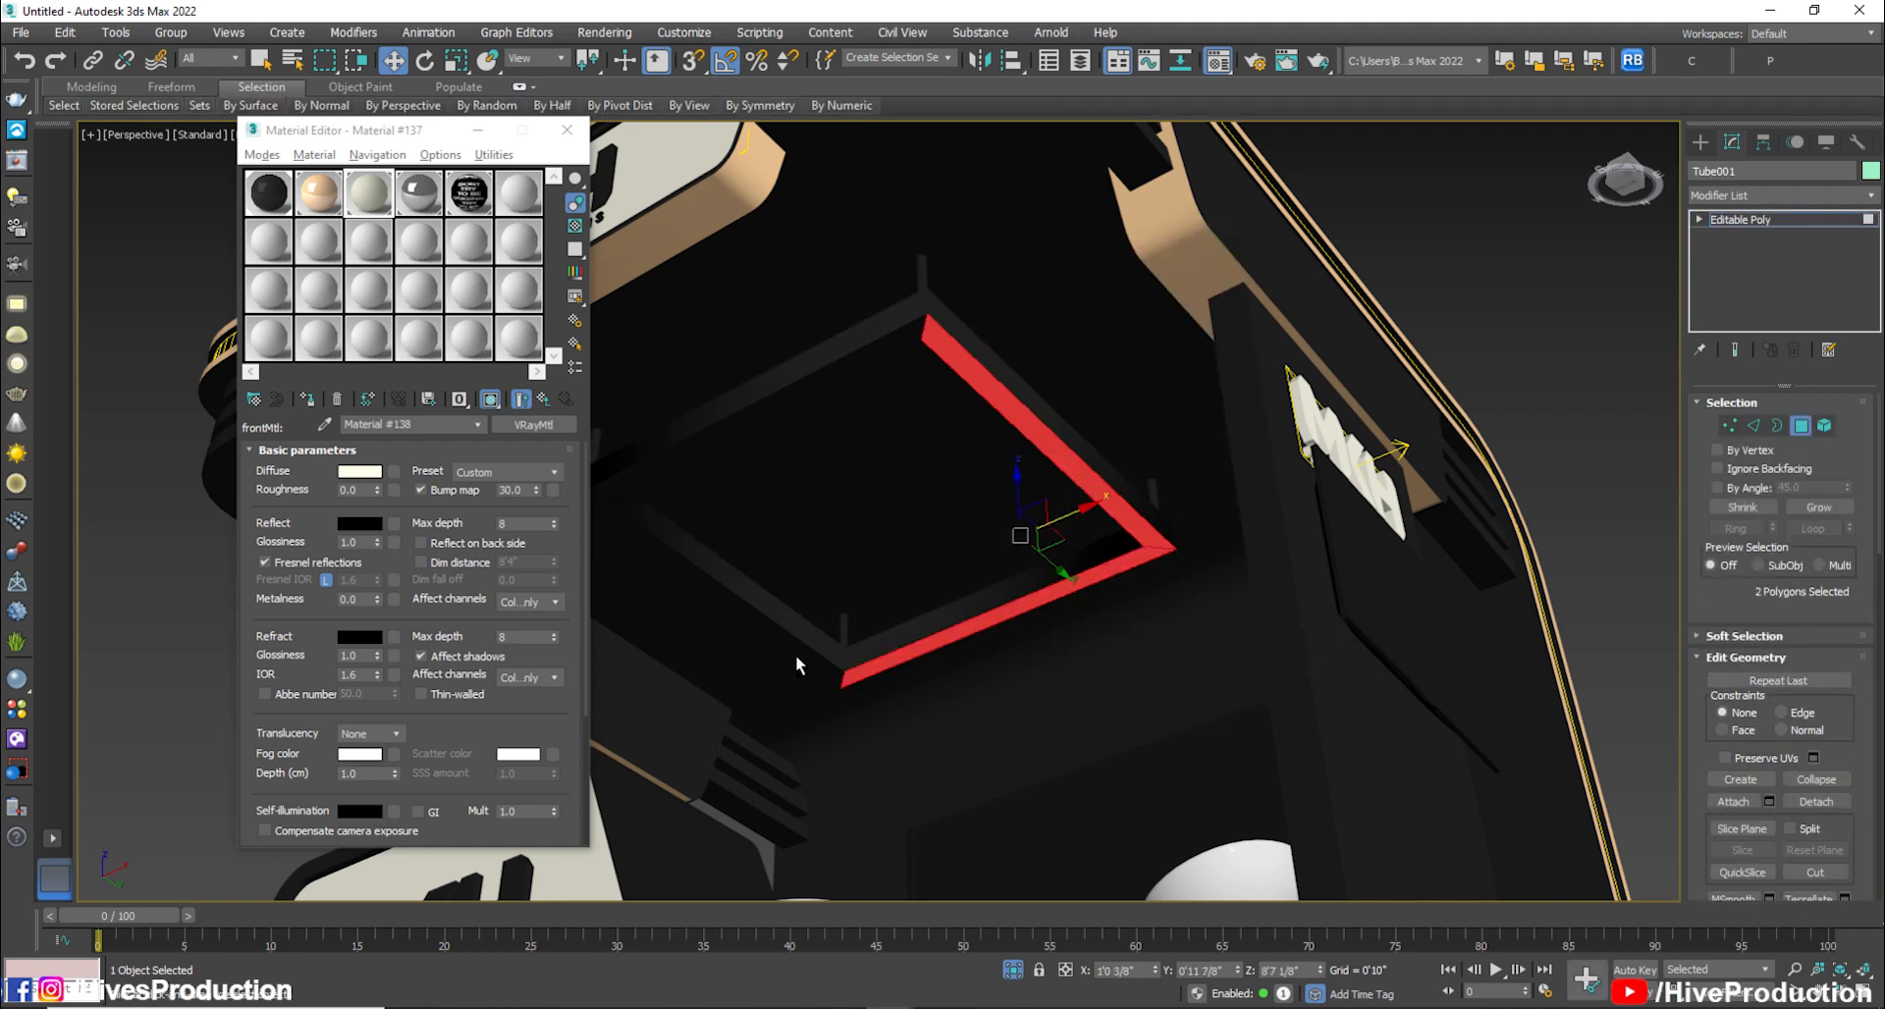
left_click(800, 638, "ctrl")
left_click(711, 427, "ctrl")
scroll(1721, 631, "down", 10)
scroll(1813, 645, "up", 5)
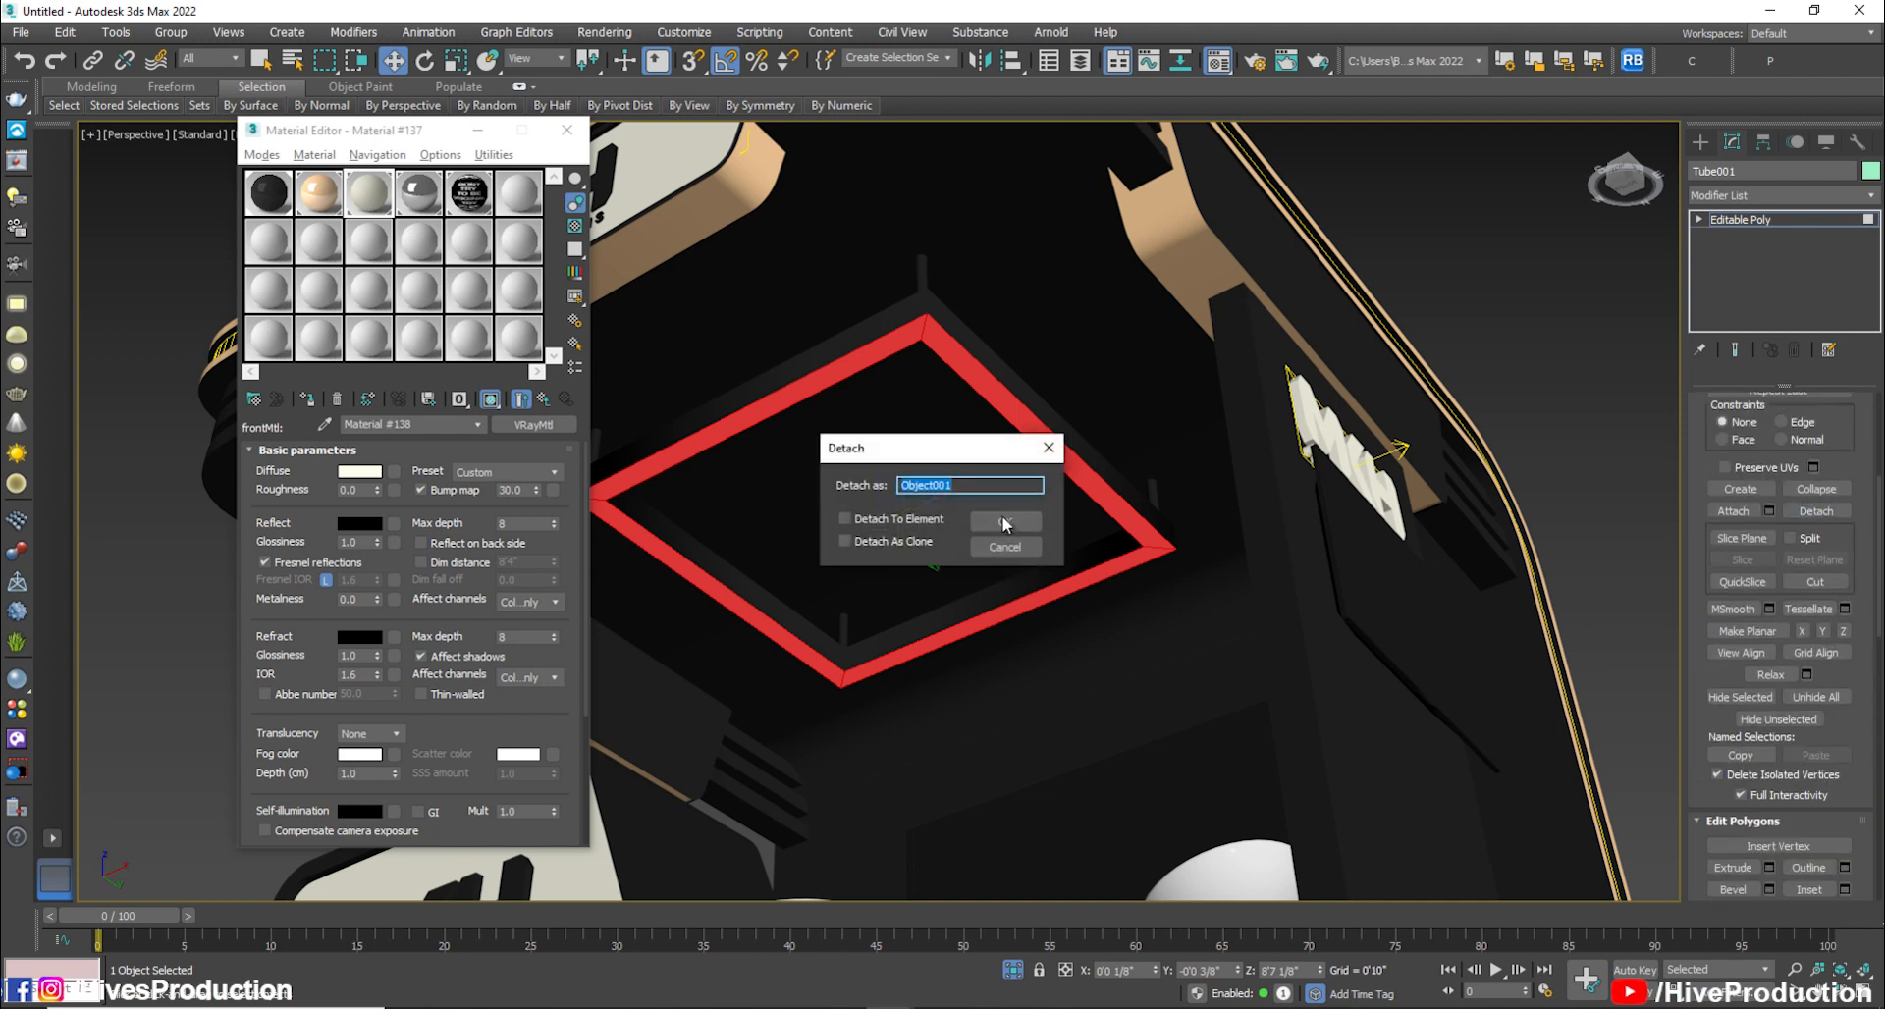
left_click(997, 512)
left_click(1736, 220)
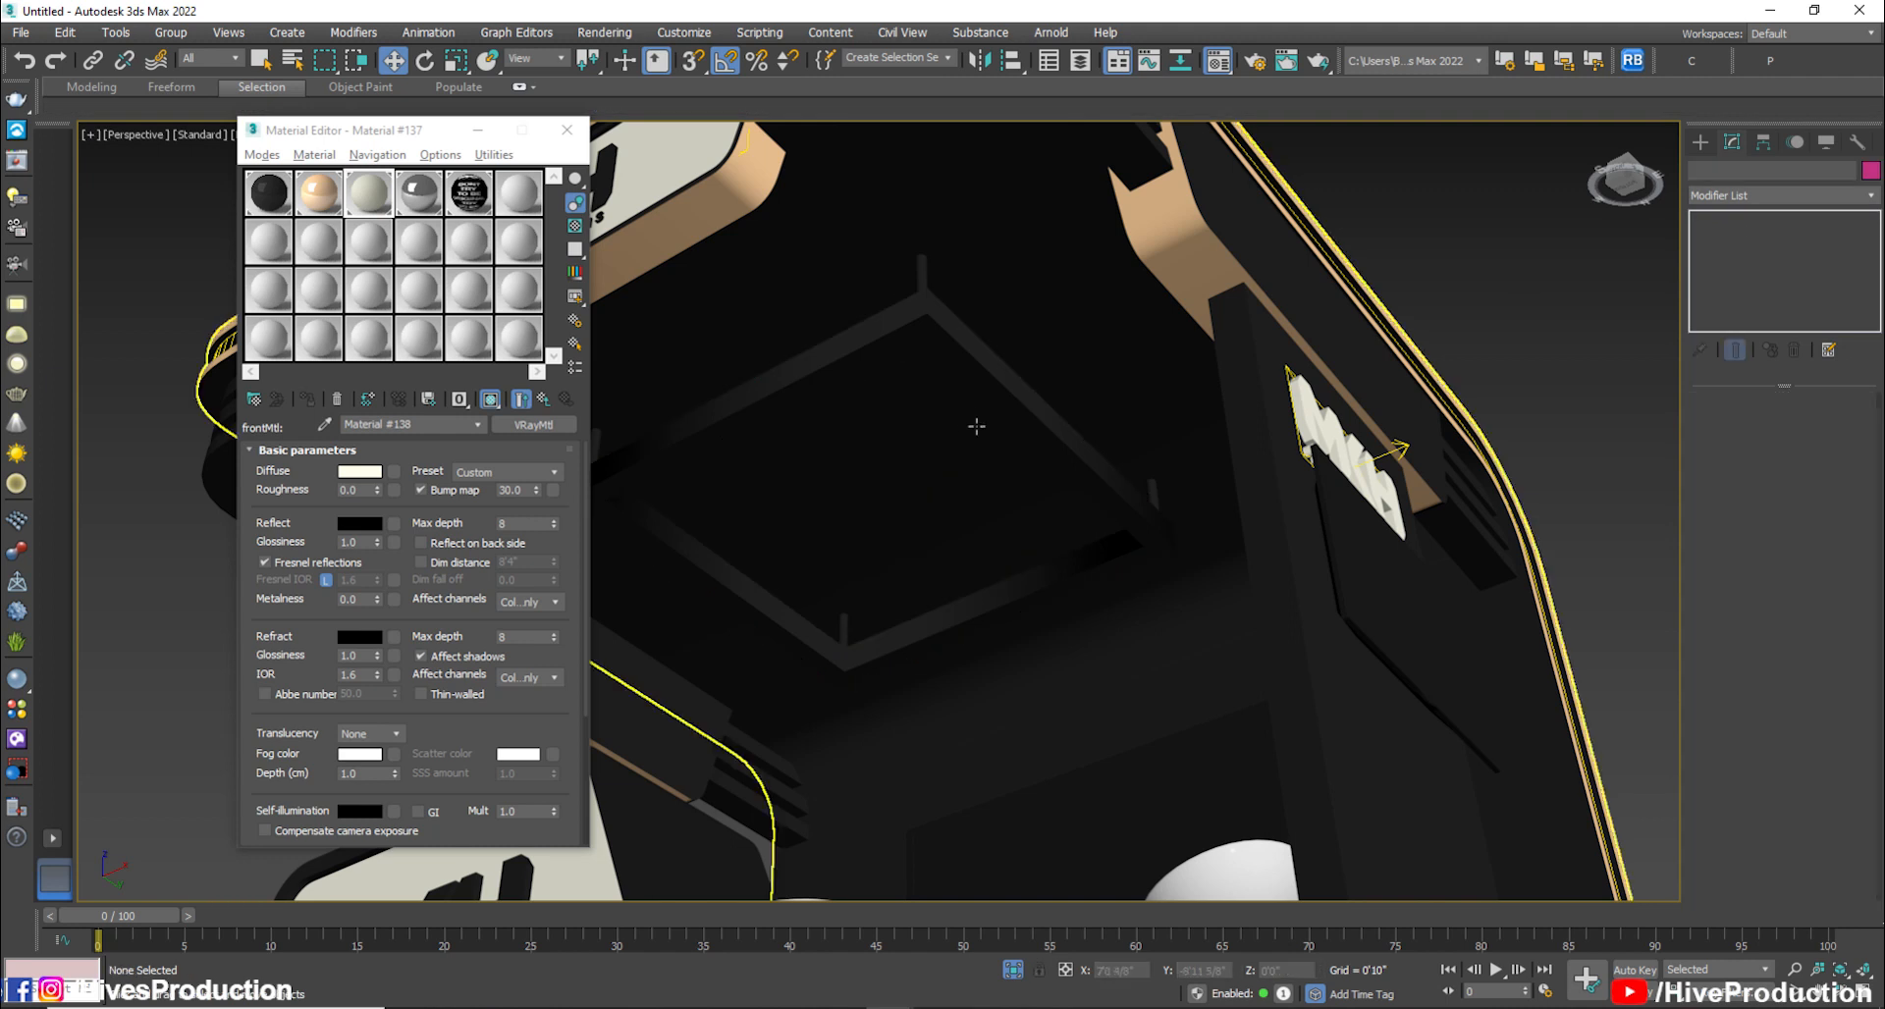
Place a mesh-type V-Ray light at the centre of the stall in the Top view
left_click(990, 402)
left_click(1700, 142)
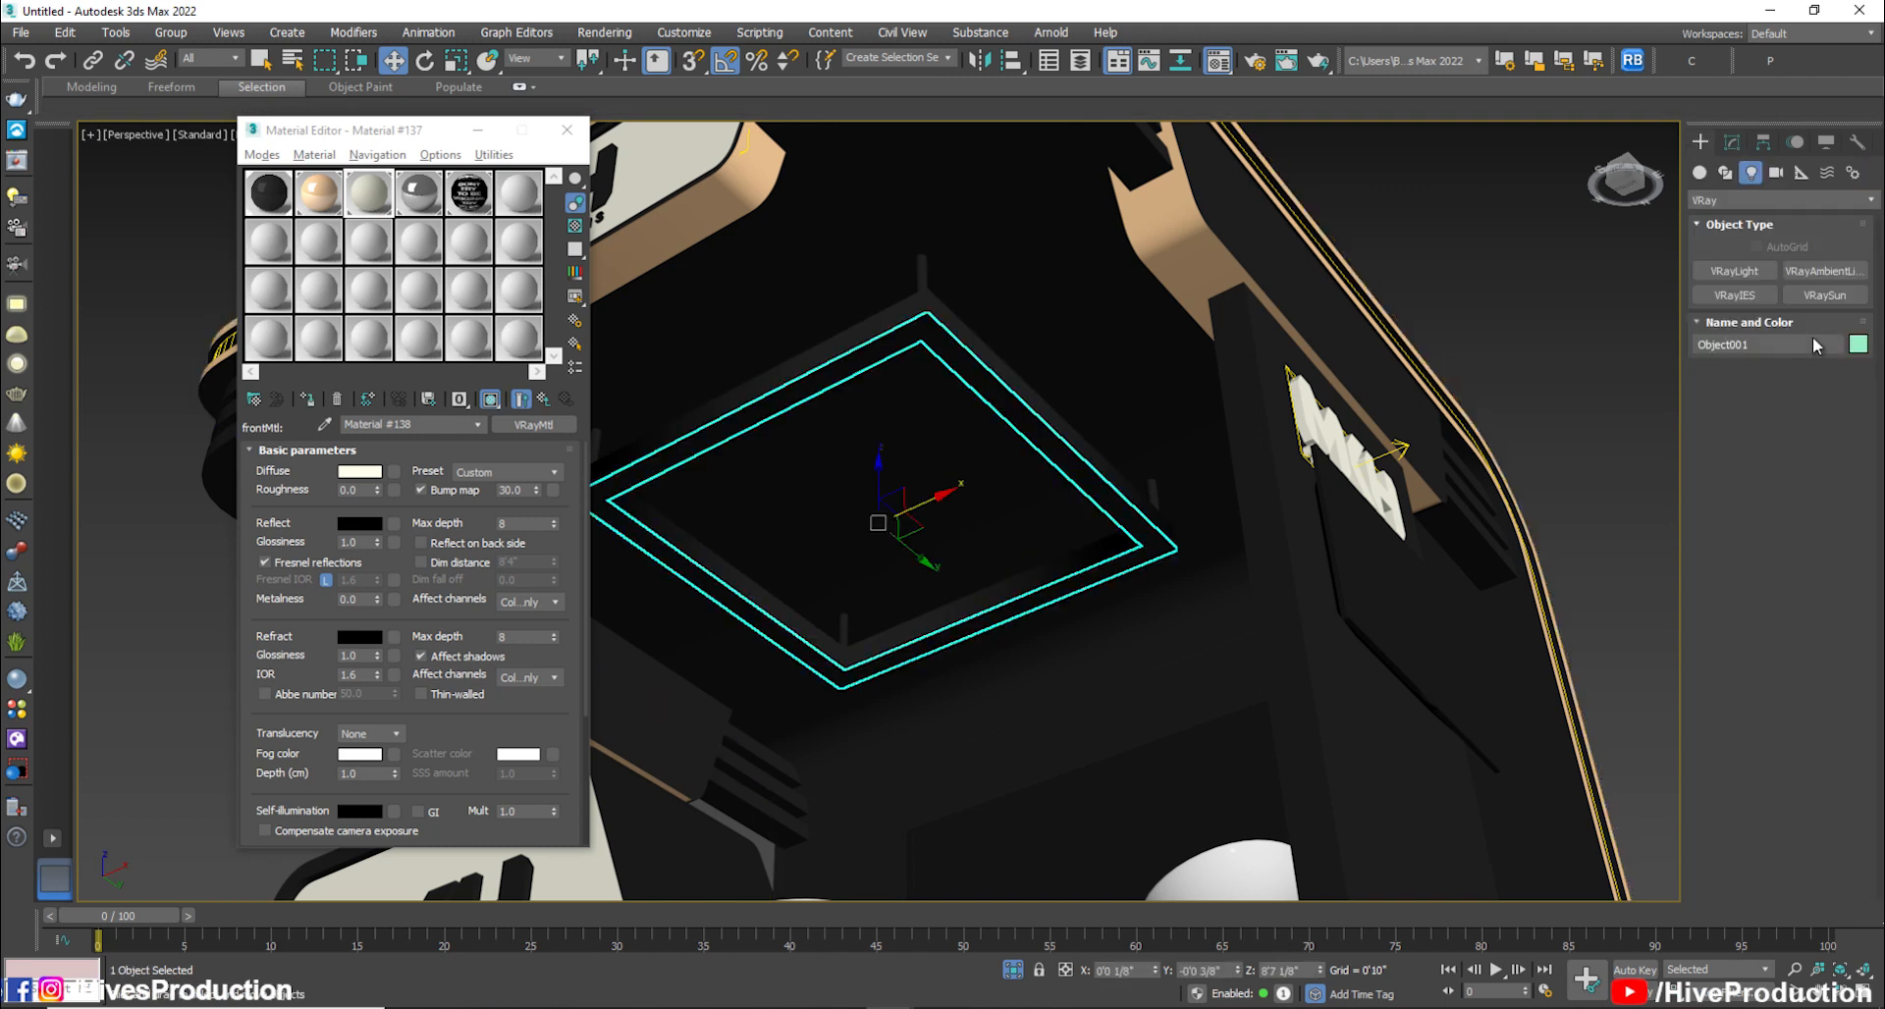
key("alt+w")
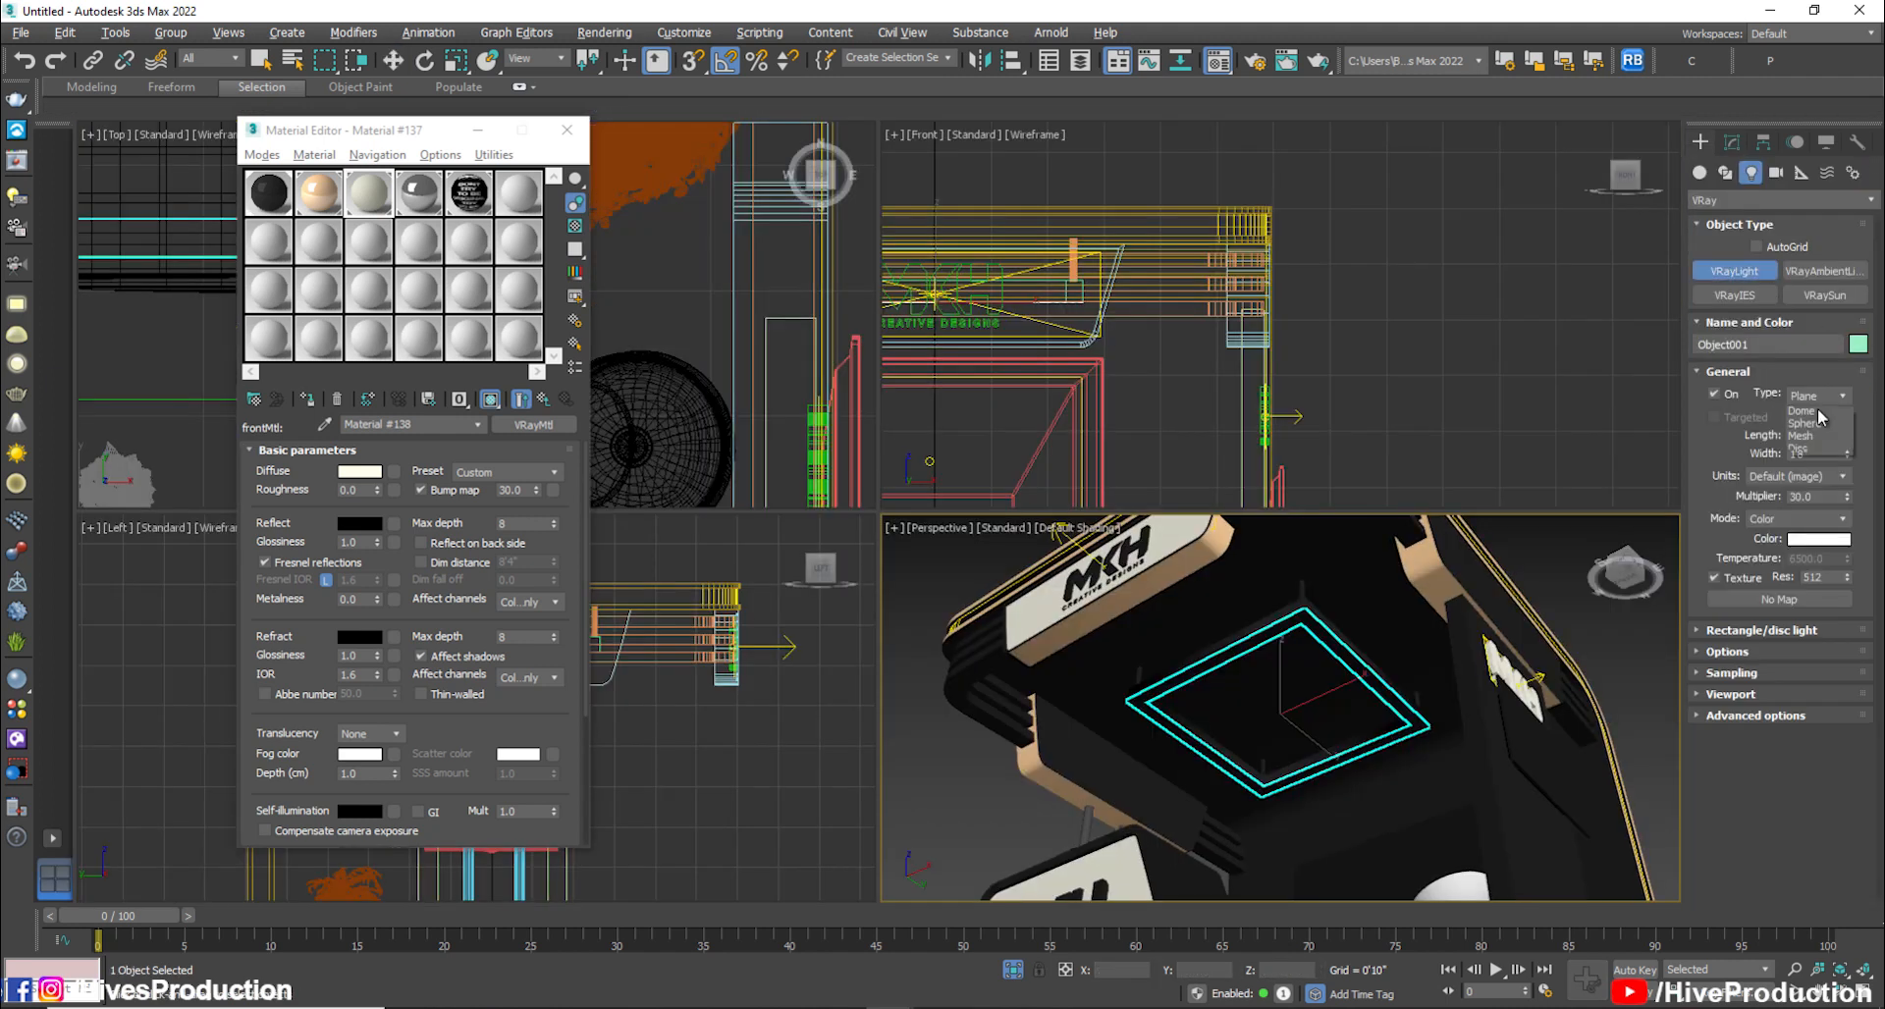
left_click(476, 130)
middle_click_drag(285, 379, 540, 269)
scroll(426, 363, "down", 3)
left_click(419, 355)
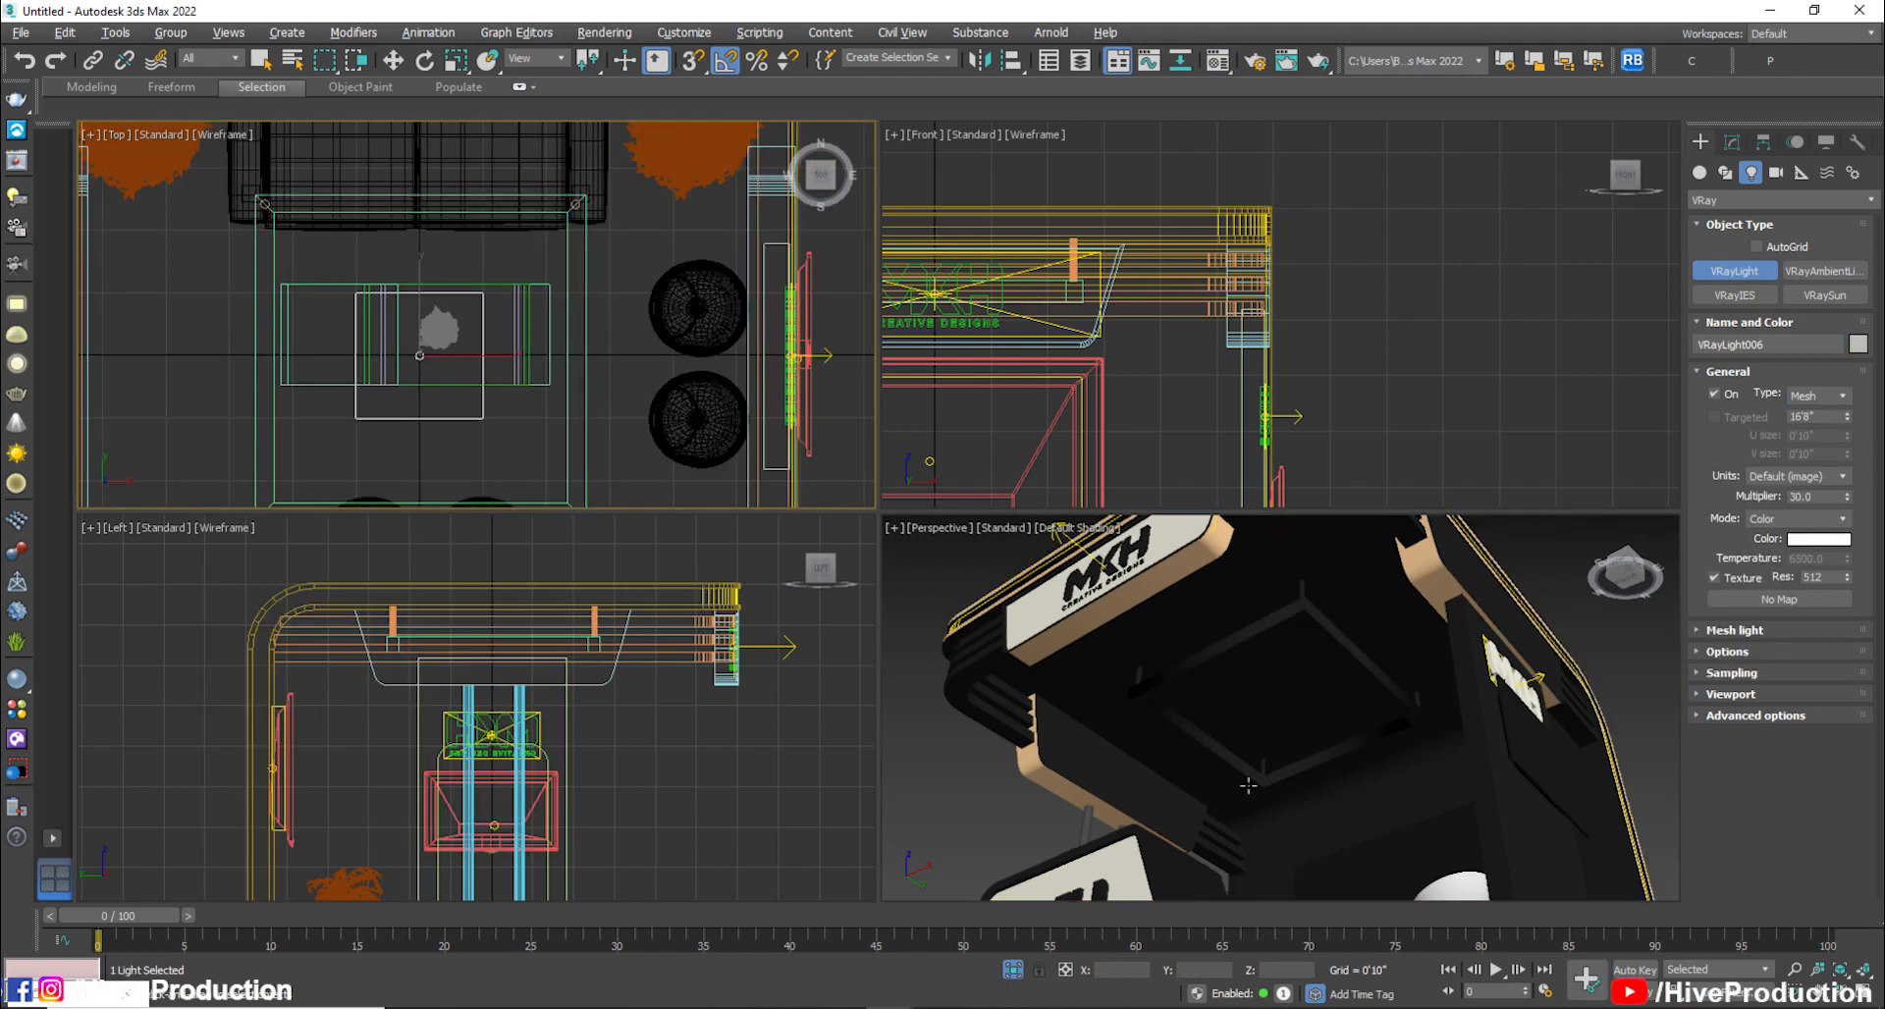
Raise the new mesh light along Z to about 7'7" inside the stall
key("w")
middle_click(1296, 657)
scroll(1301, 731, "down", 5)
middle_click_drag(1301, 746, 1313, 842, "alt")
left_click_drag(1305, 797, 1304, 736)
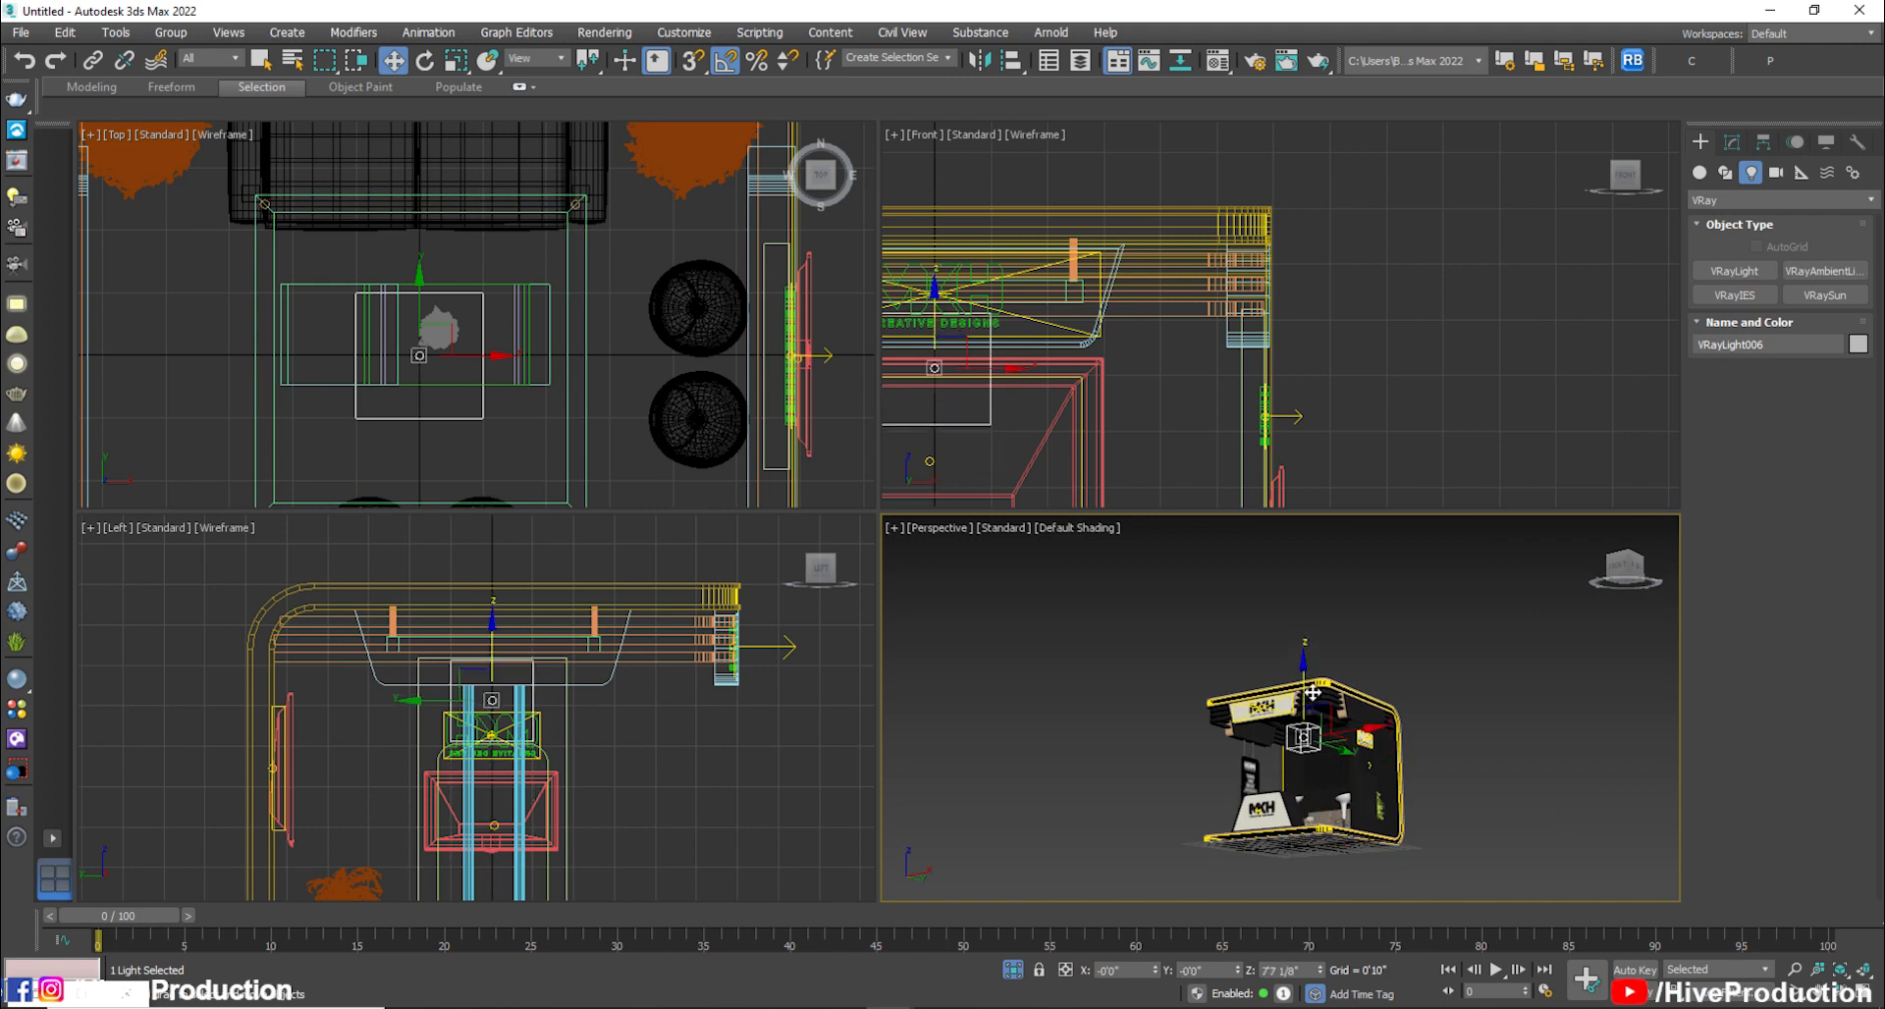
Assign the detached ceiling frame polygons as the light's mesh and set its multiplier to 10
left_click(1732, 141)
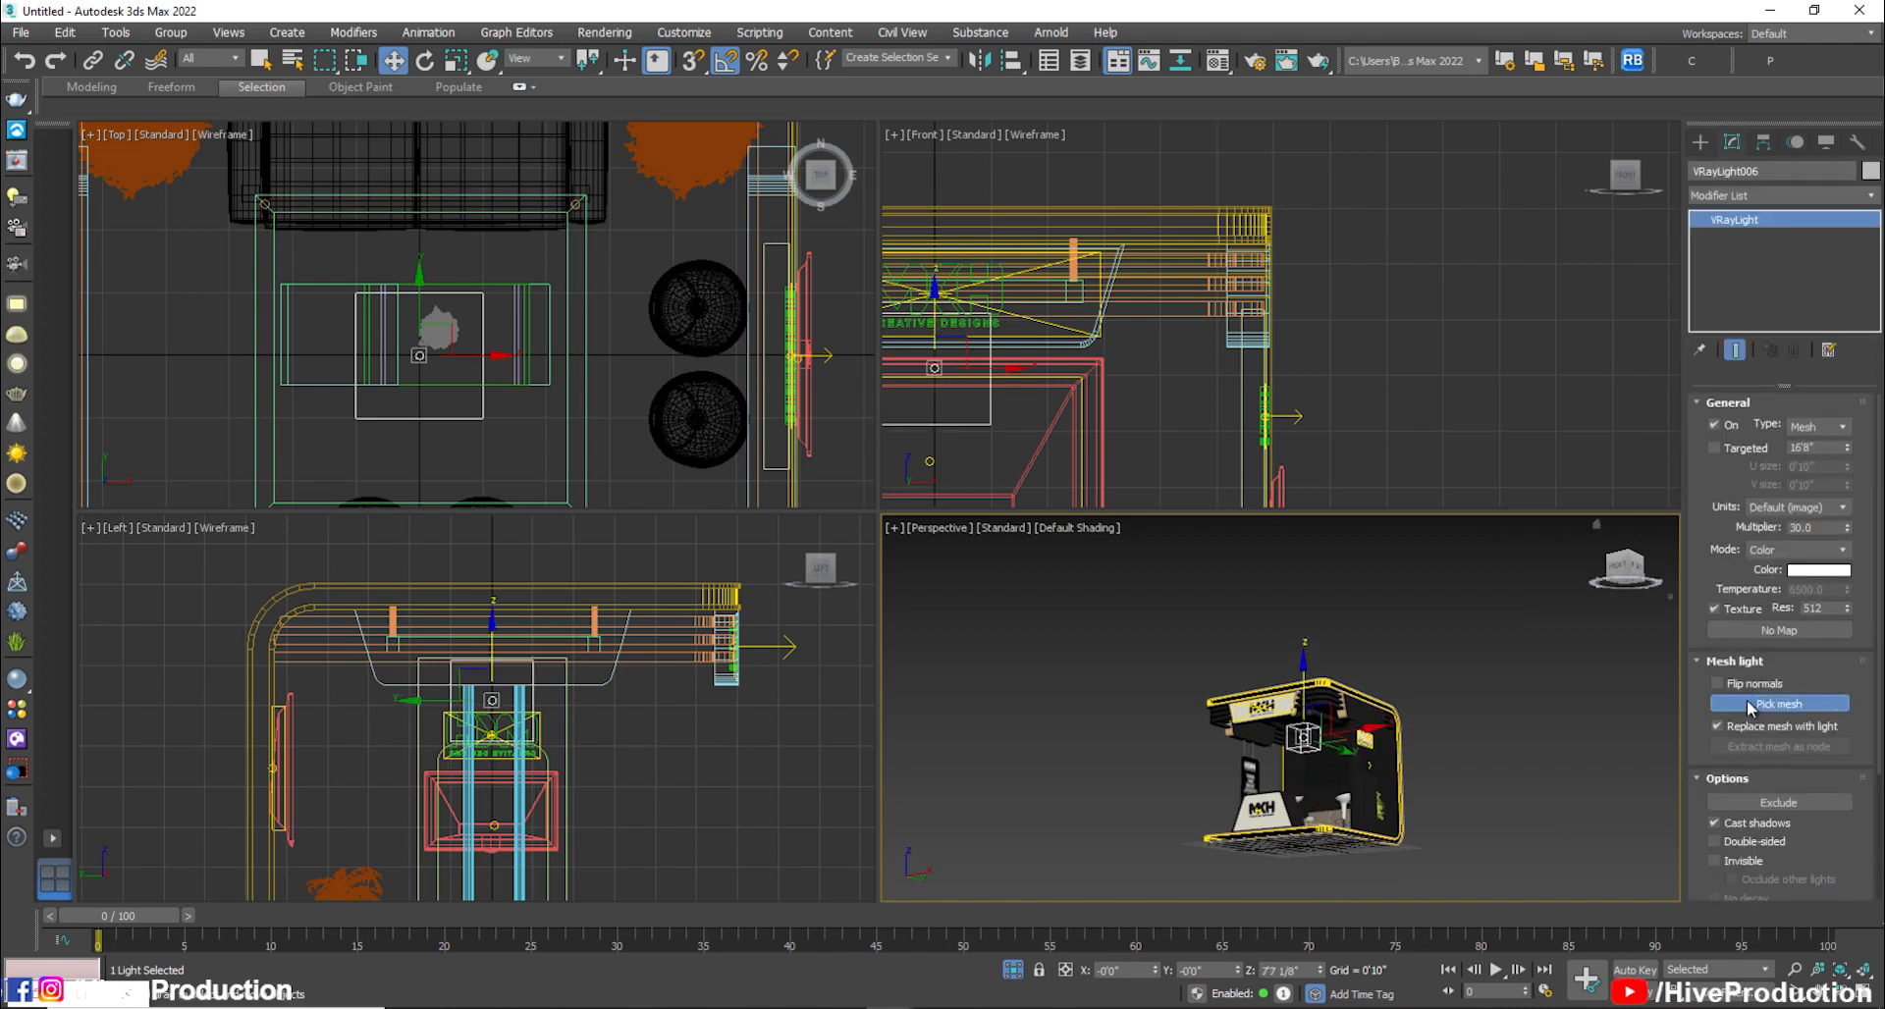
left_click(1747, 708)
scroll(1317, 714, "up", 8)
middle_click_drag(1304, 703, 1287, 650, "alt")
left_click(1286, 649)
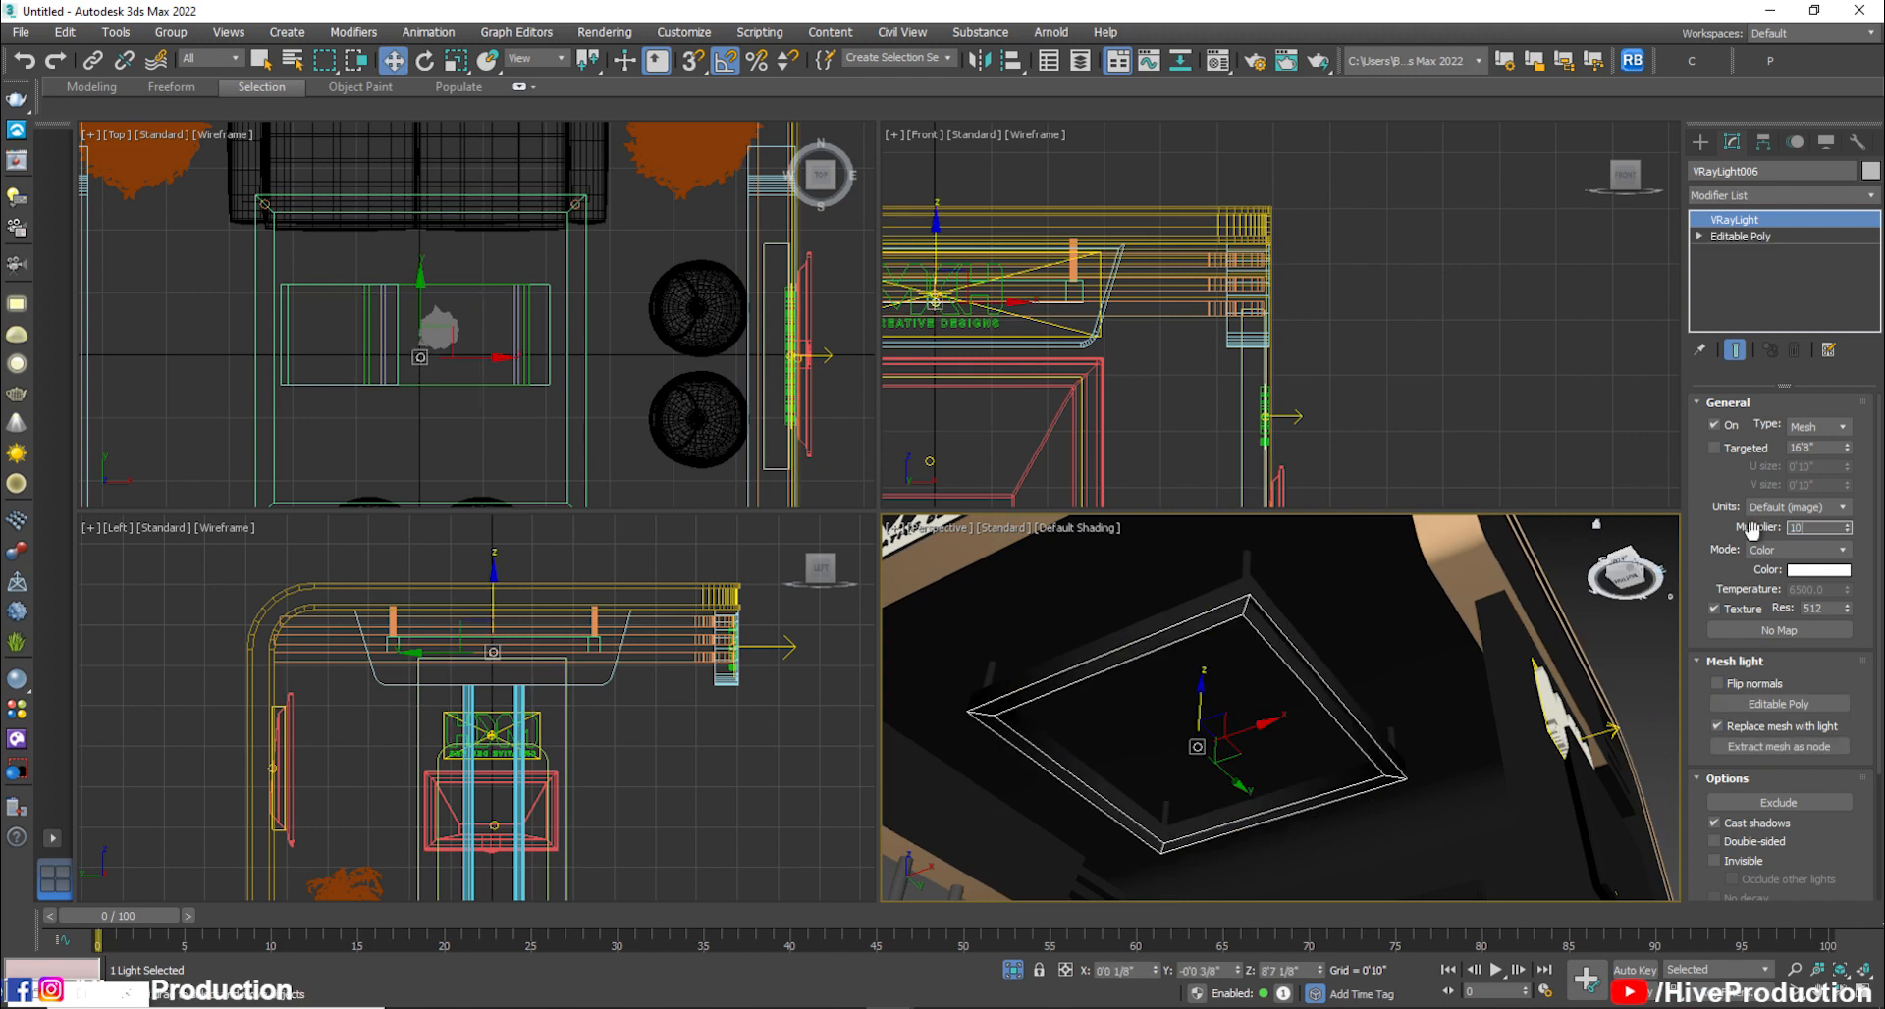
left_click(1452, 426)
Select all objects of the stall and group them under the name stall
scroll(1286, 708, "down", 8)
middle_click_drag(1261, 709, 1374, 835, "alt")
key("alt+w")
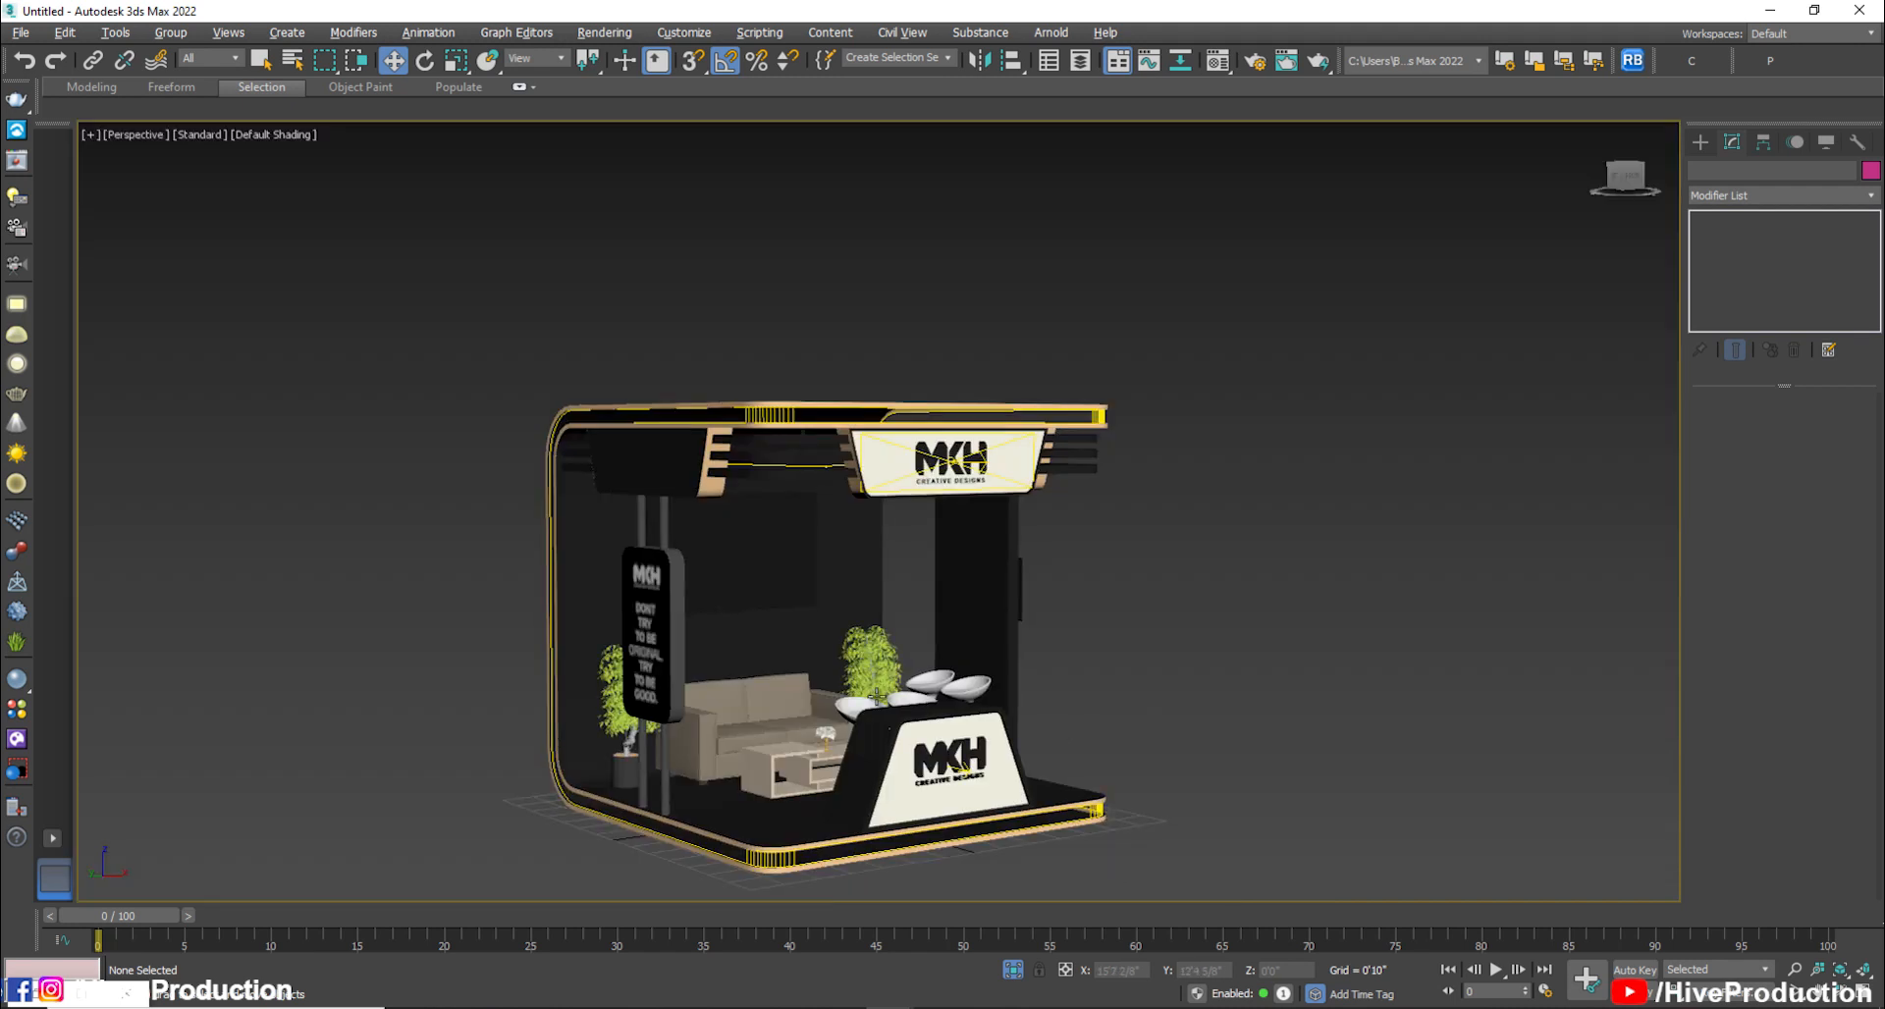
middle_click_drag(830, 616, 850, 678, "alt")
left_click_drag(1153, 817, 1153, 816)
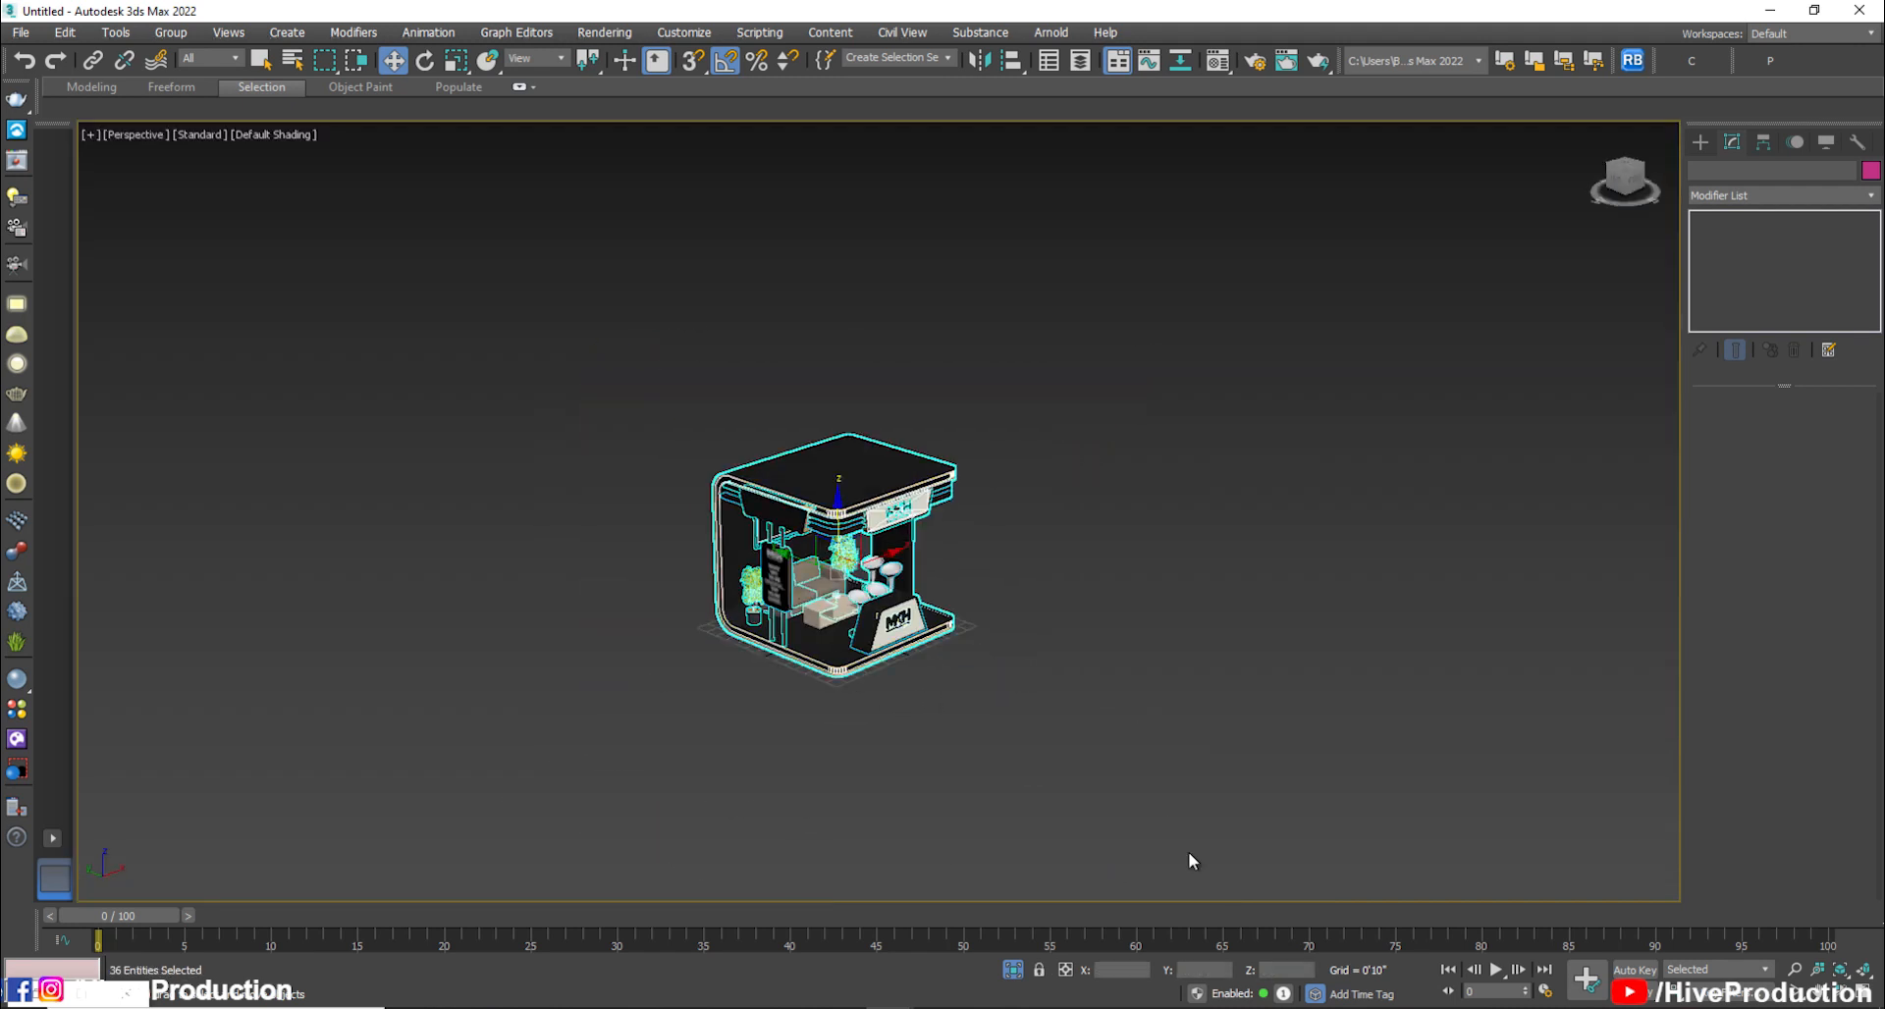
left_click(171, 32)
left_click(177, 63)
type("stall")
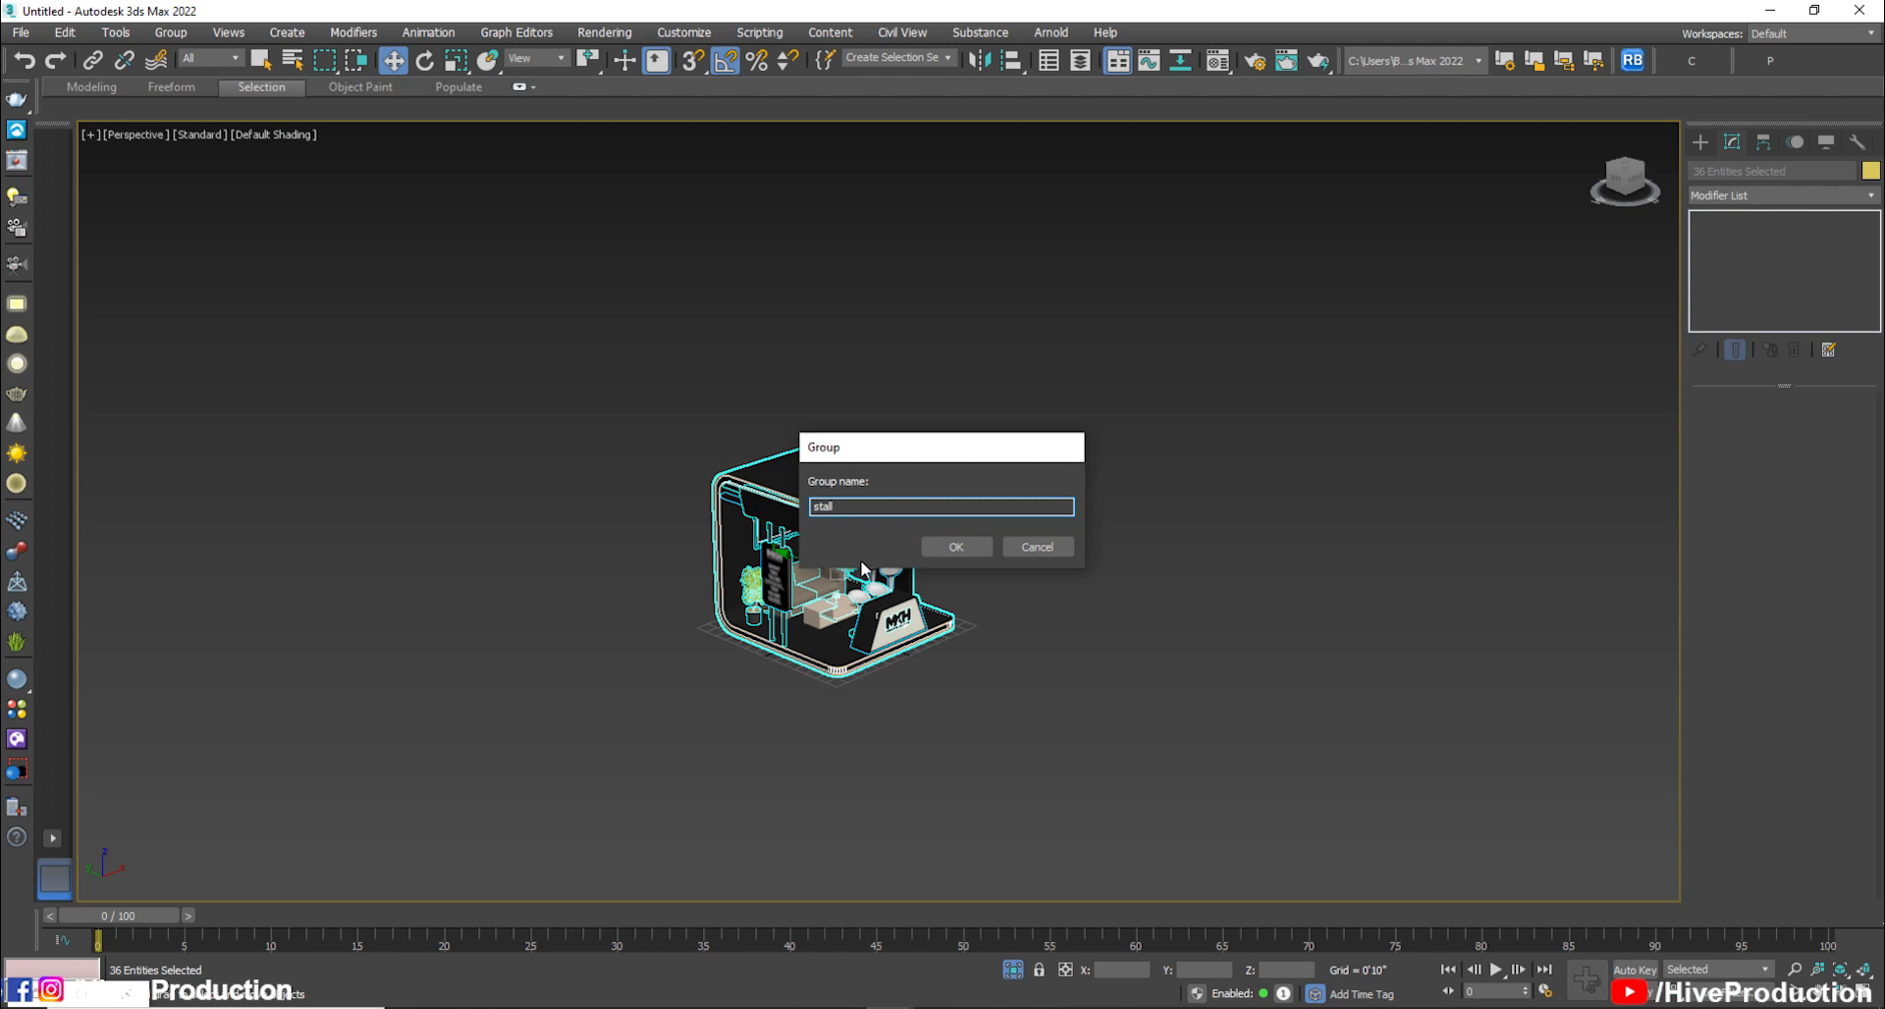
key("Return")
Save the scene as MKH_Stall_02 in the MKH_Stall folder
key("ctrl+s")
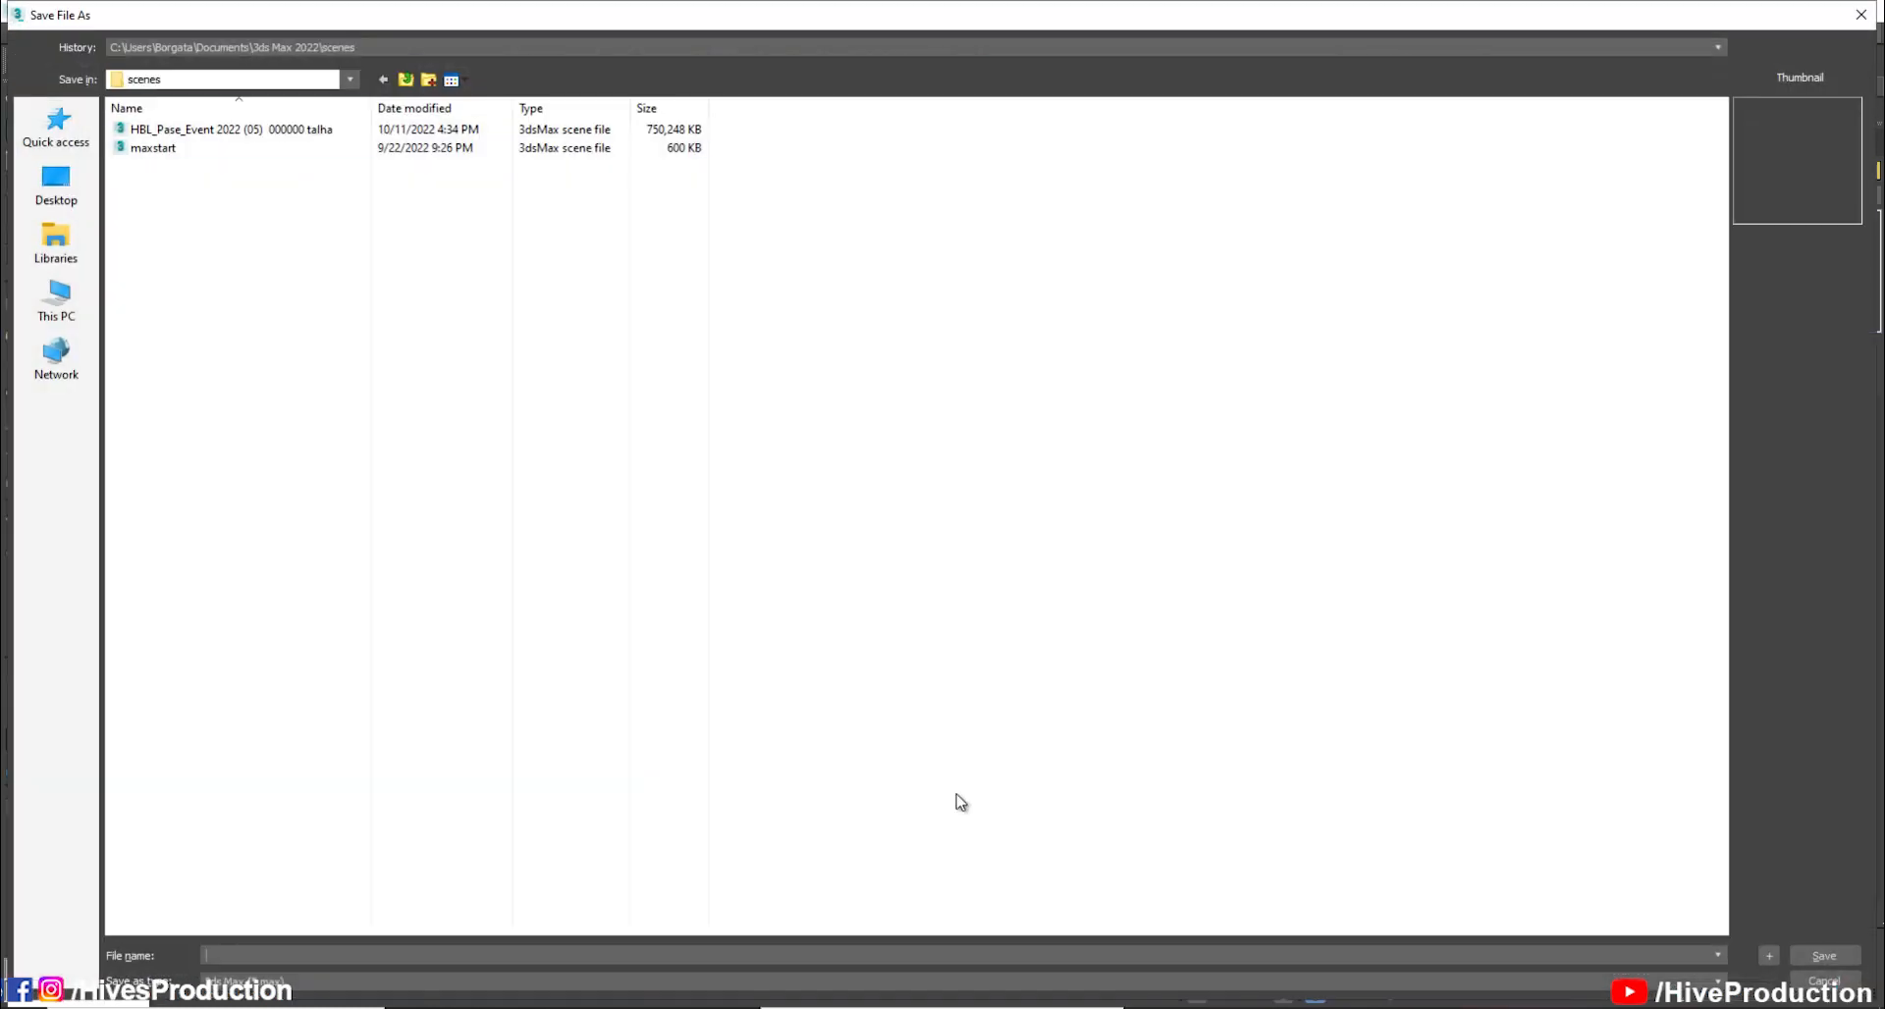
left_click(252, 49)
left_click(204, 68)
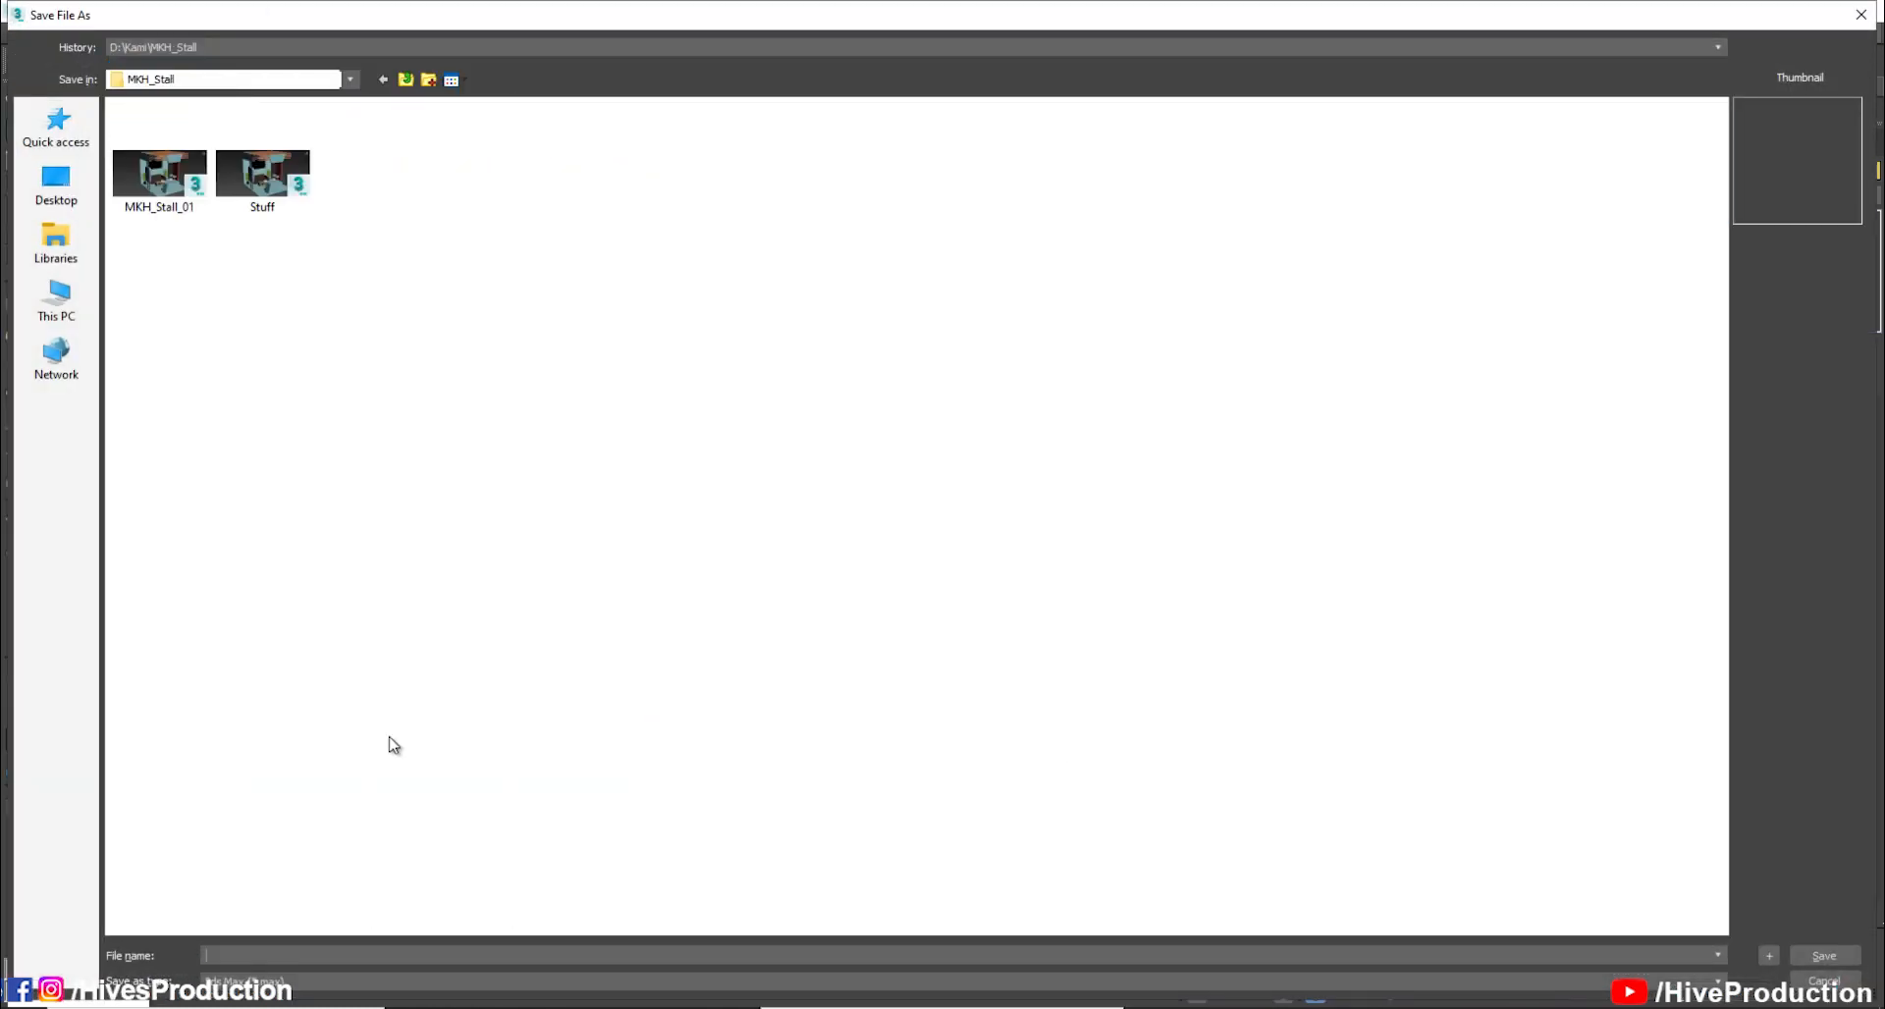
left_click(162, 172)
double_click(267, 958)
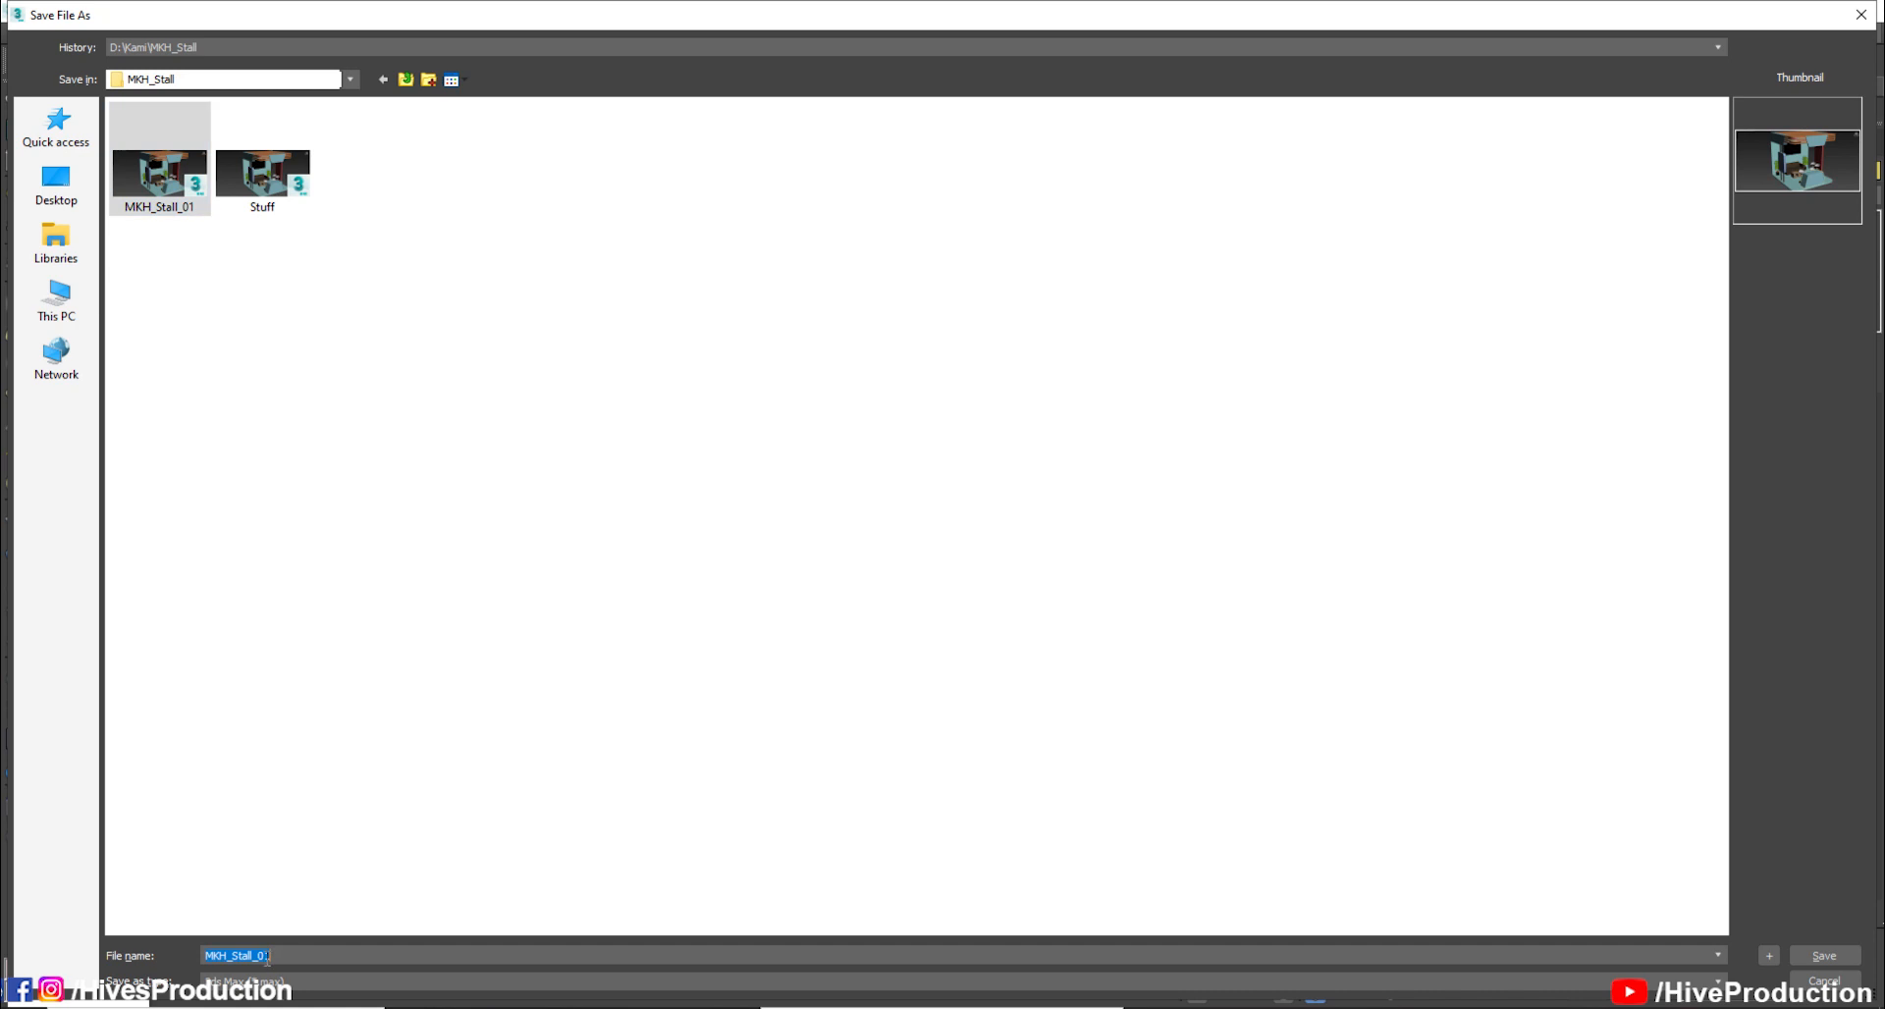
type("2")
key("Return")
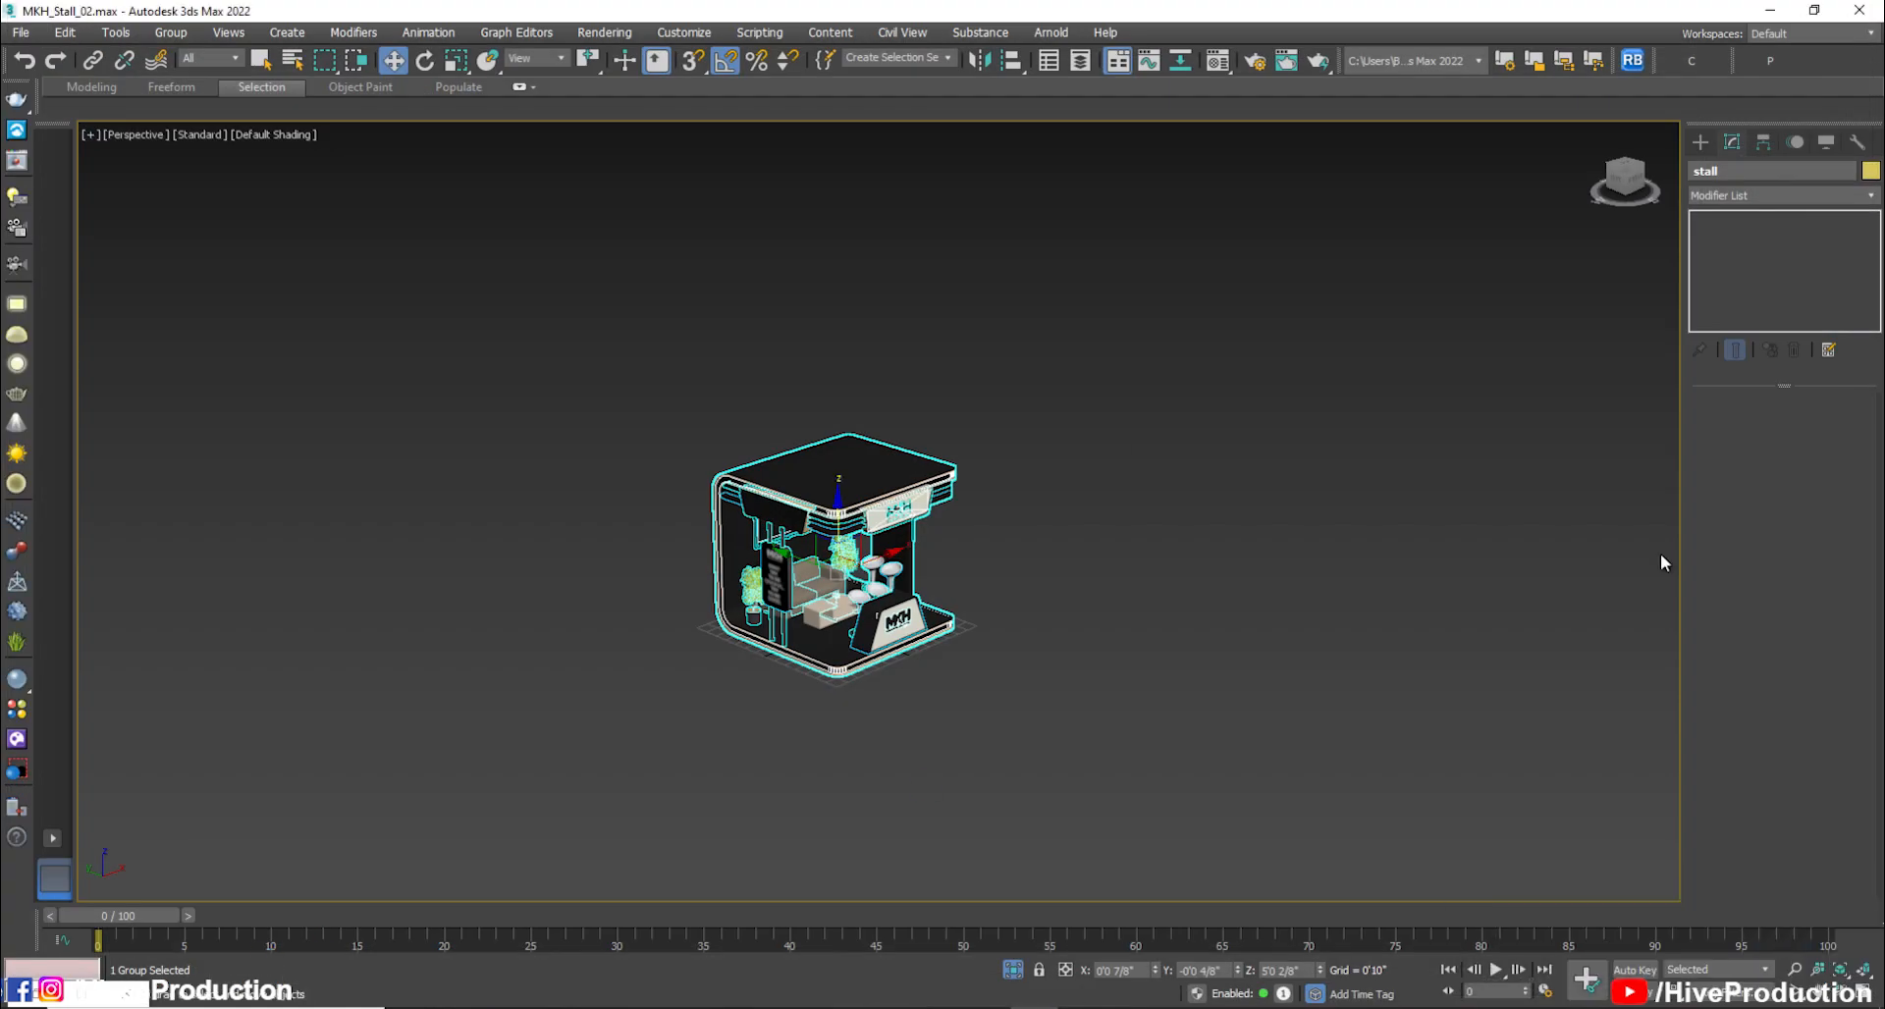
Switch to the 3ds Max window with the Stall03.max lighting scene and paste the stall group into it
left_click(988, 720)
mouse_move(890, 1007)
left_click(1070, 952)
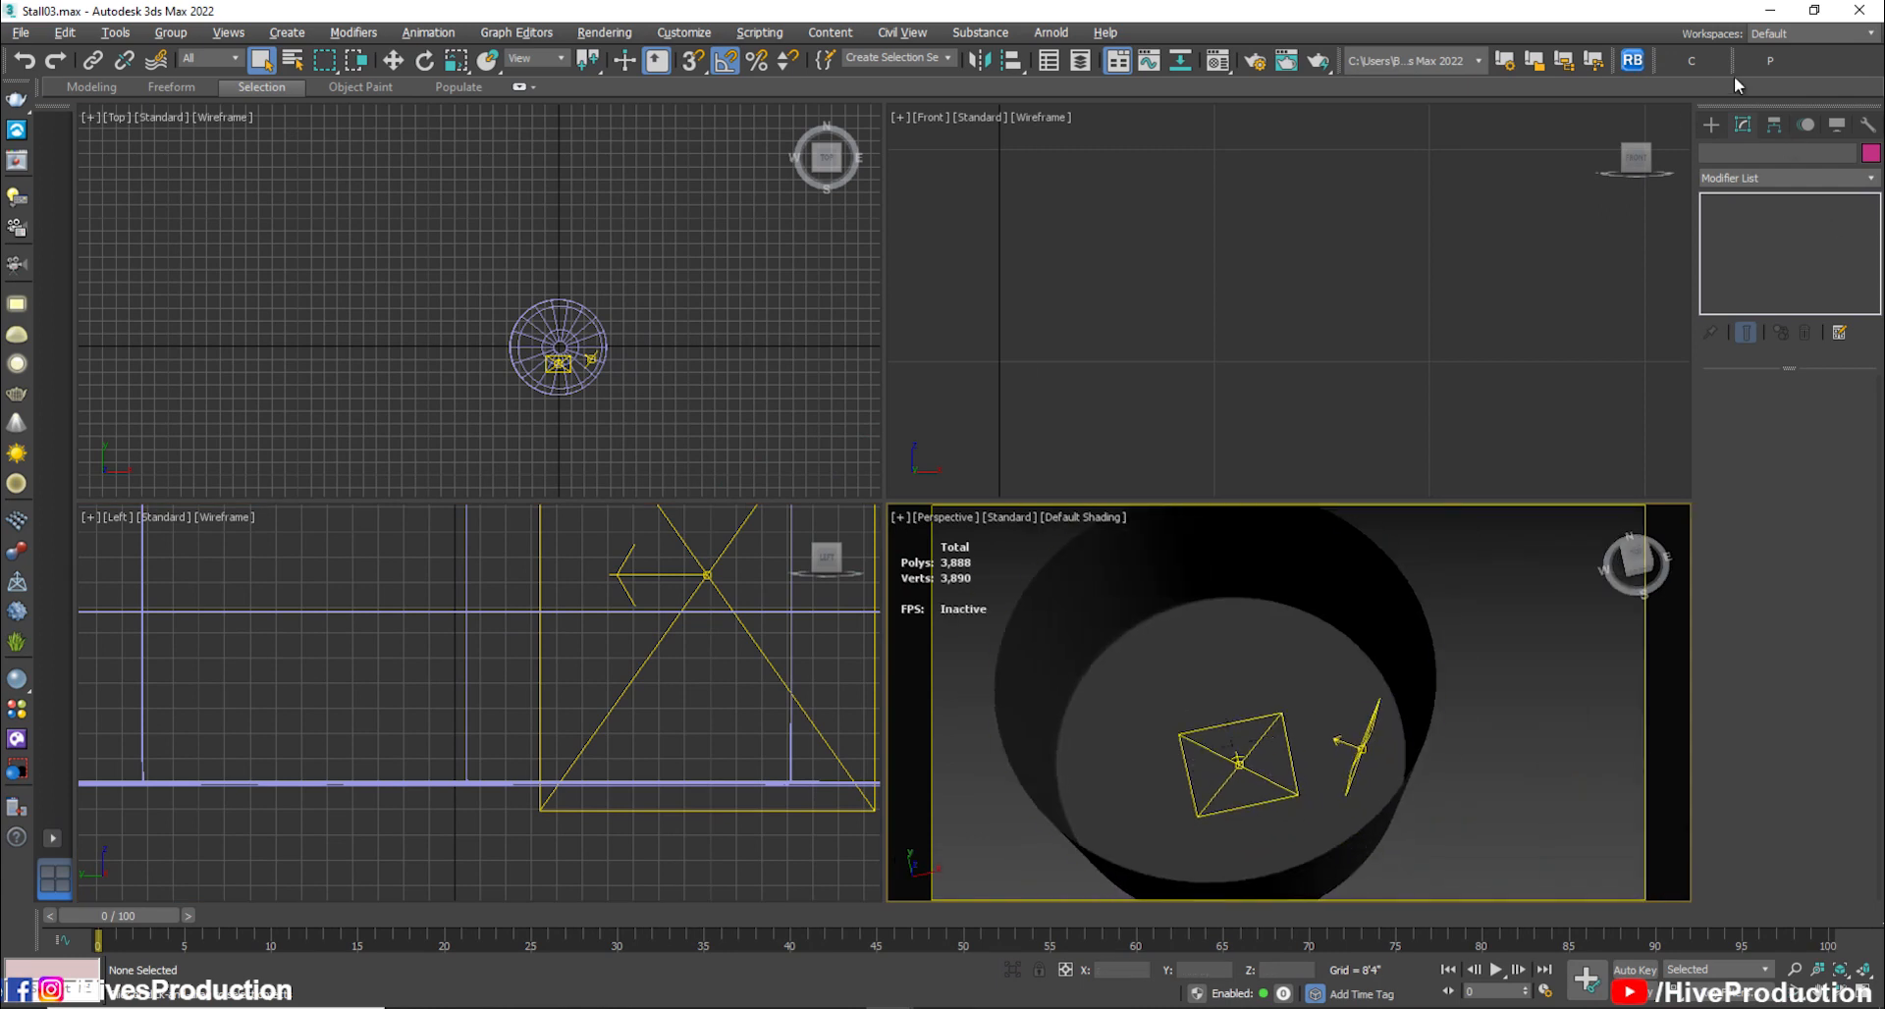
left_click(1770, 67)
key("Return")
scroll(535, 328, "up", 10)
middle_click_drag(692, 432, 625, 319)
scroll(547, 716, "down", 3)
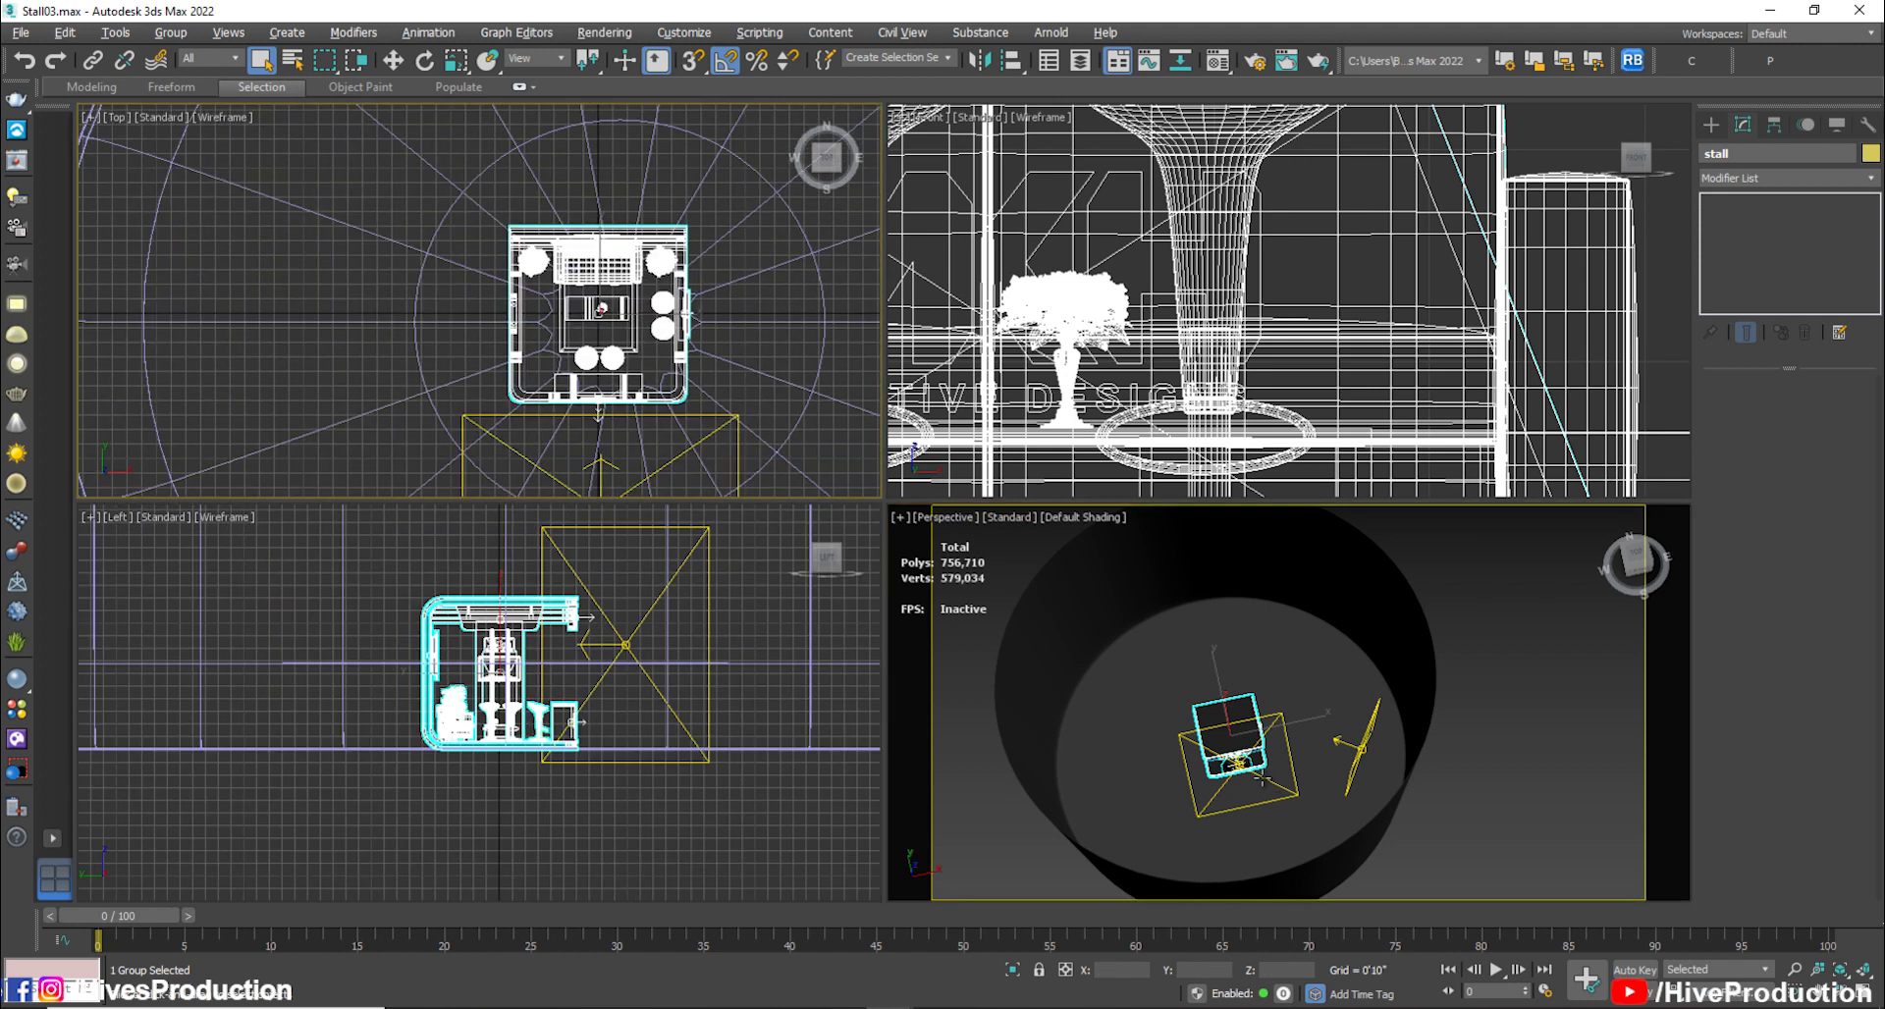
Create a target camera in the Top view, placed diagonally in front of the stall and aimed at its interior
left_click(1711, 124)
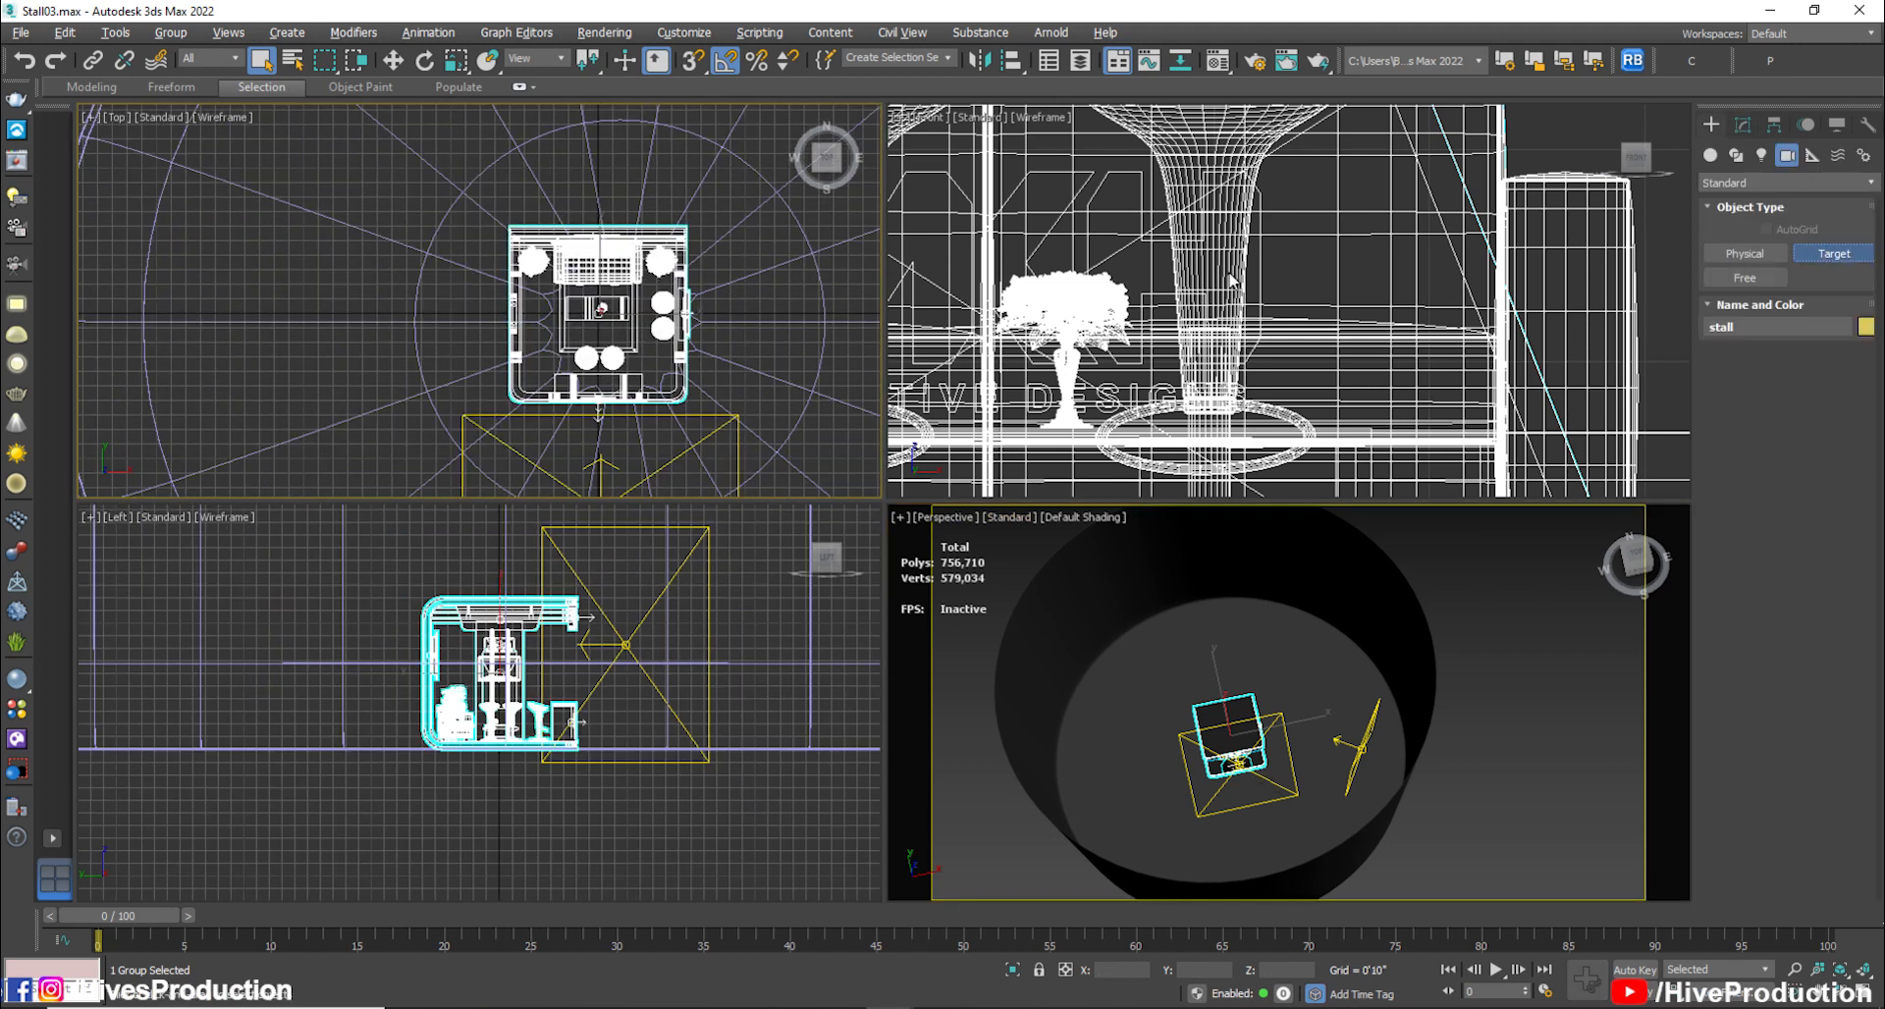
middle_click_drag(608, 312, 638, 221)
scroll(637, 220, "down", 3)
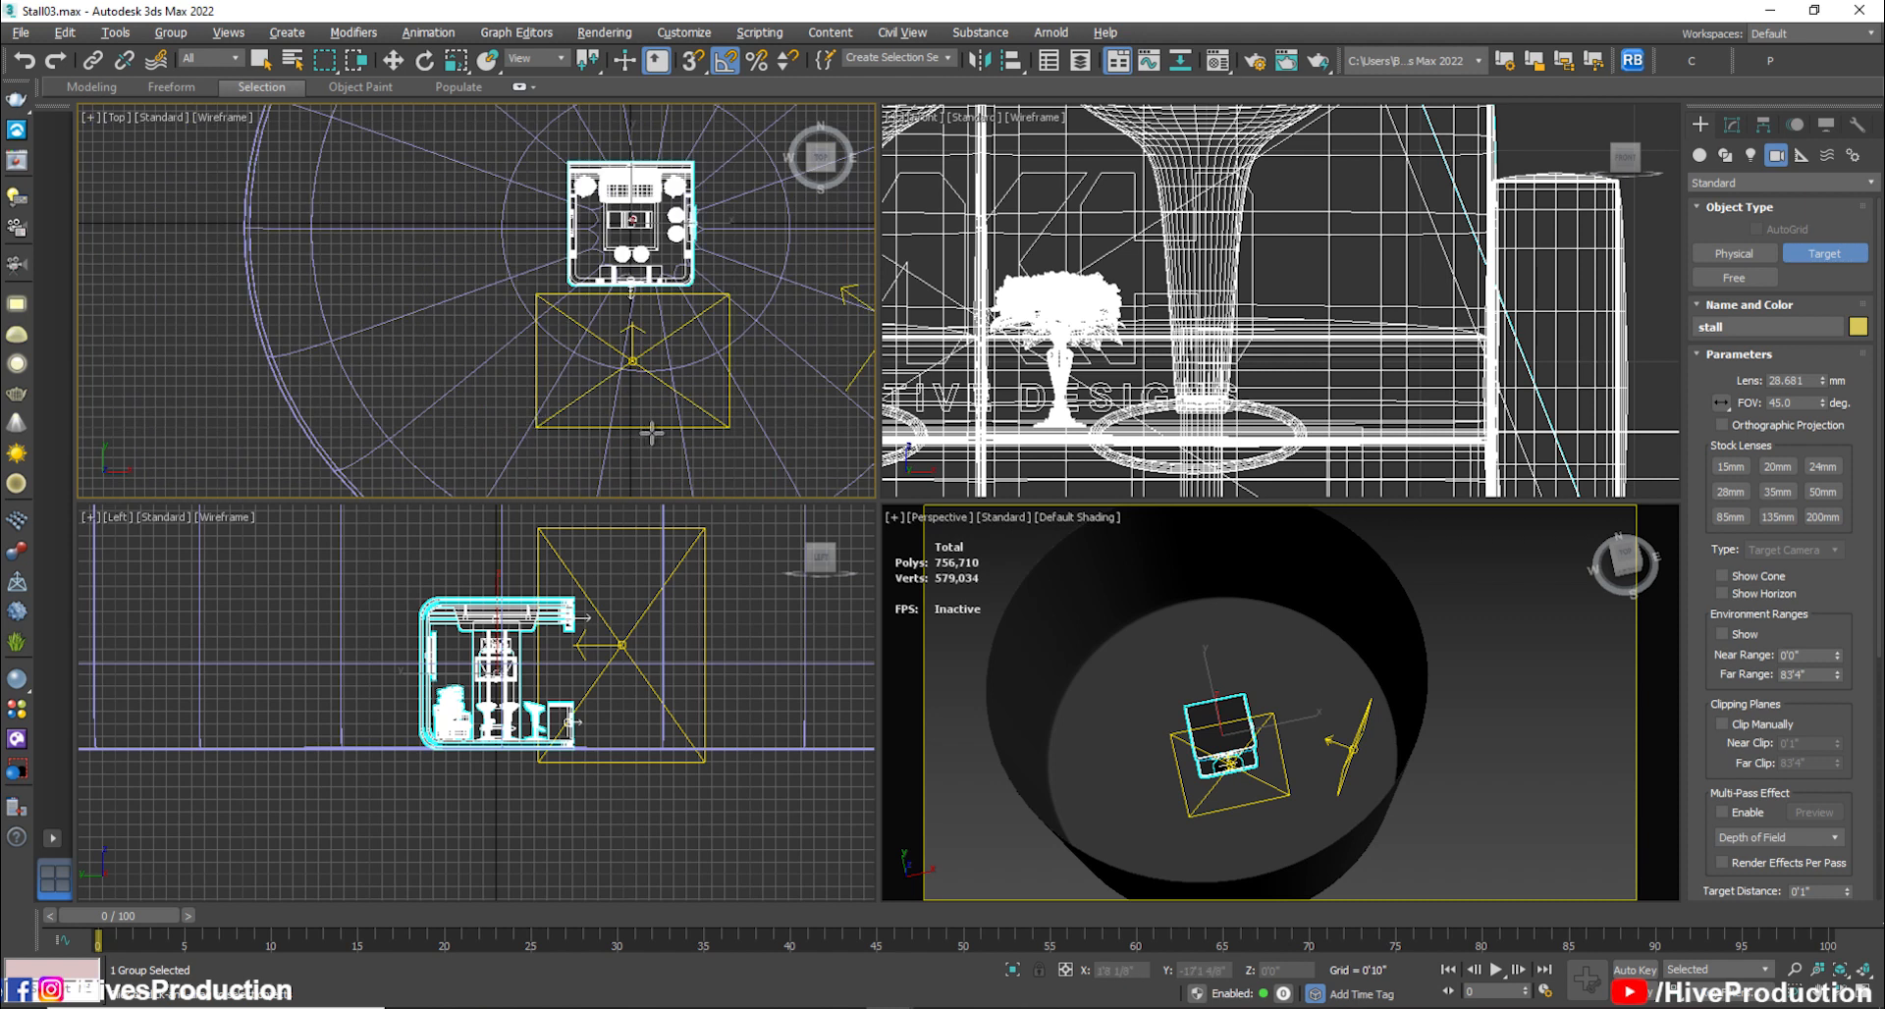
left_click_drag(534, 437, 633, 247)
middle_click(1285, 734)
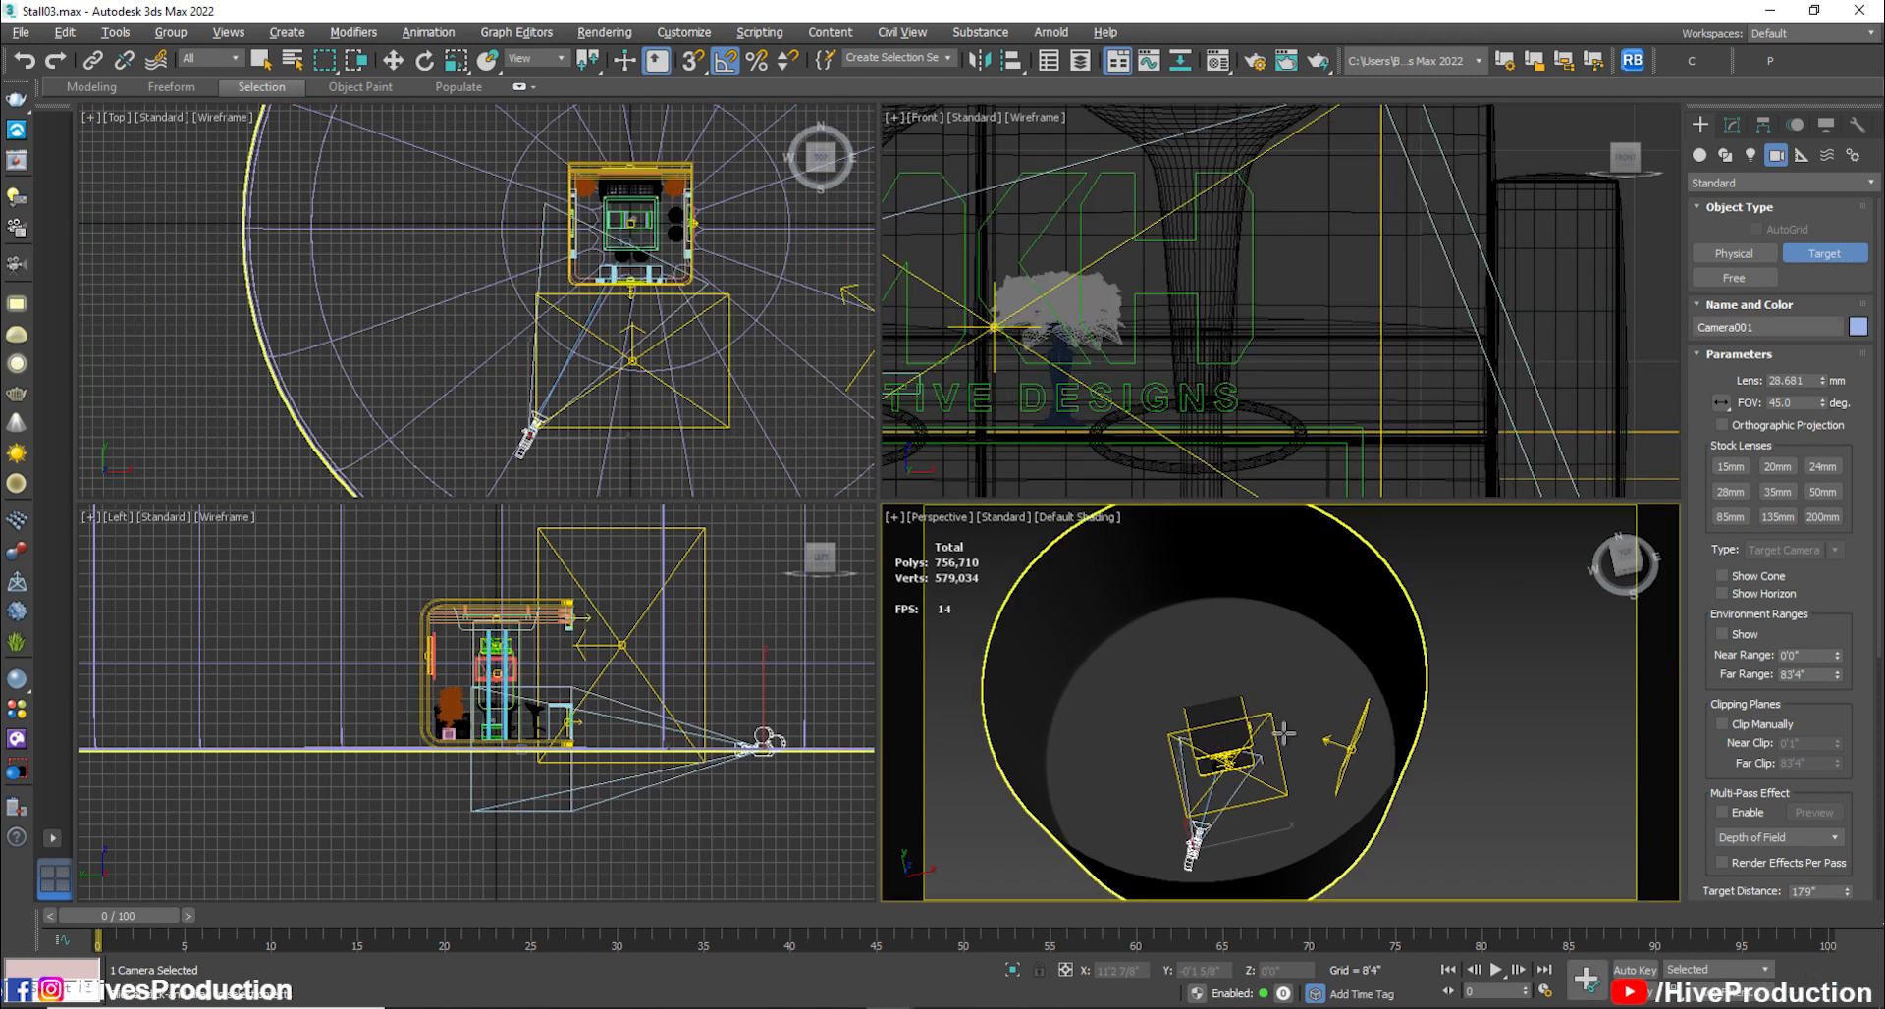
Look through the new camera, frame the stall in the maximised view and set the stock lens to 28 mm
key("c")
key("alt+w")
middle_click_drag(1198, 552, 1276, 888)
scroll(1053, 483, "down", 5)
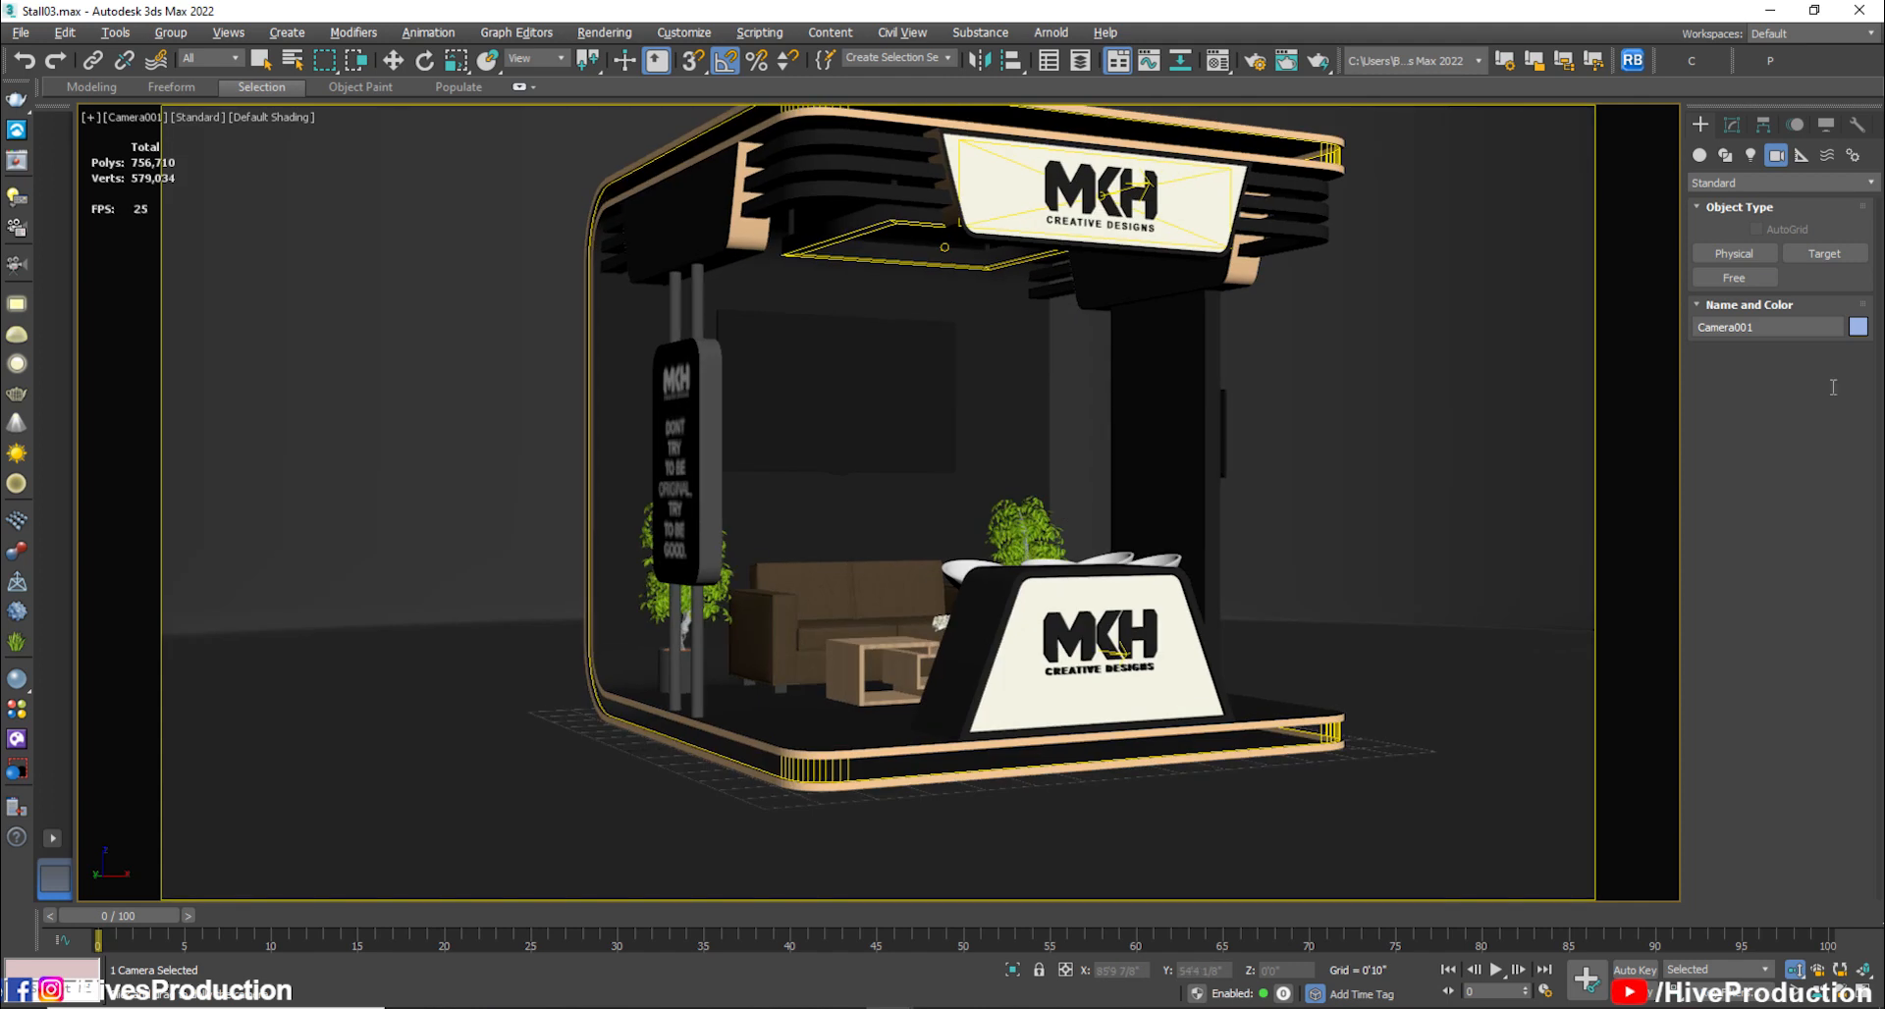
left_click(1731, 125)
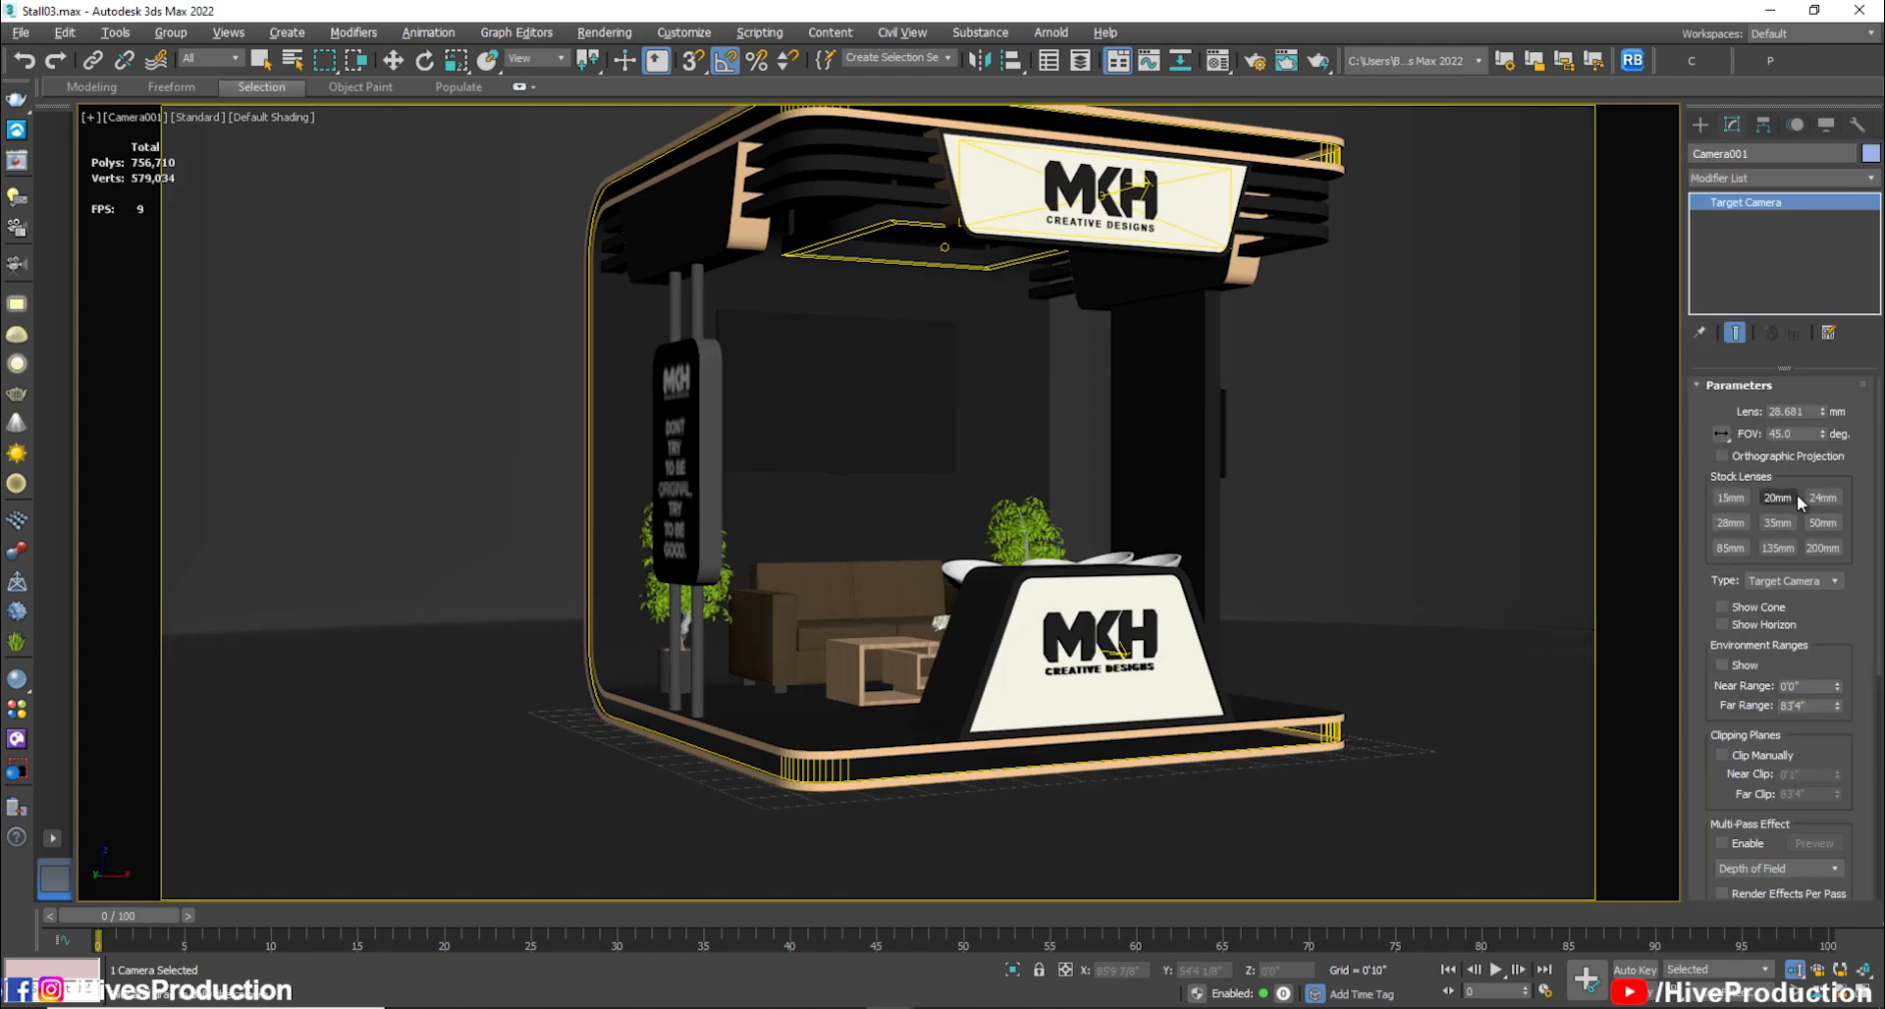
left_click(1731, 523)
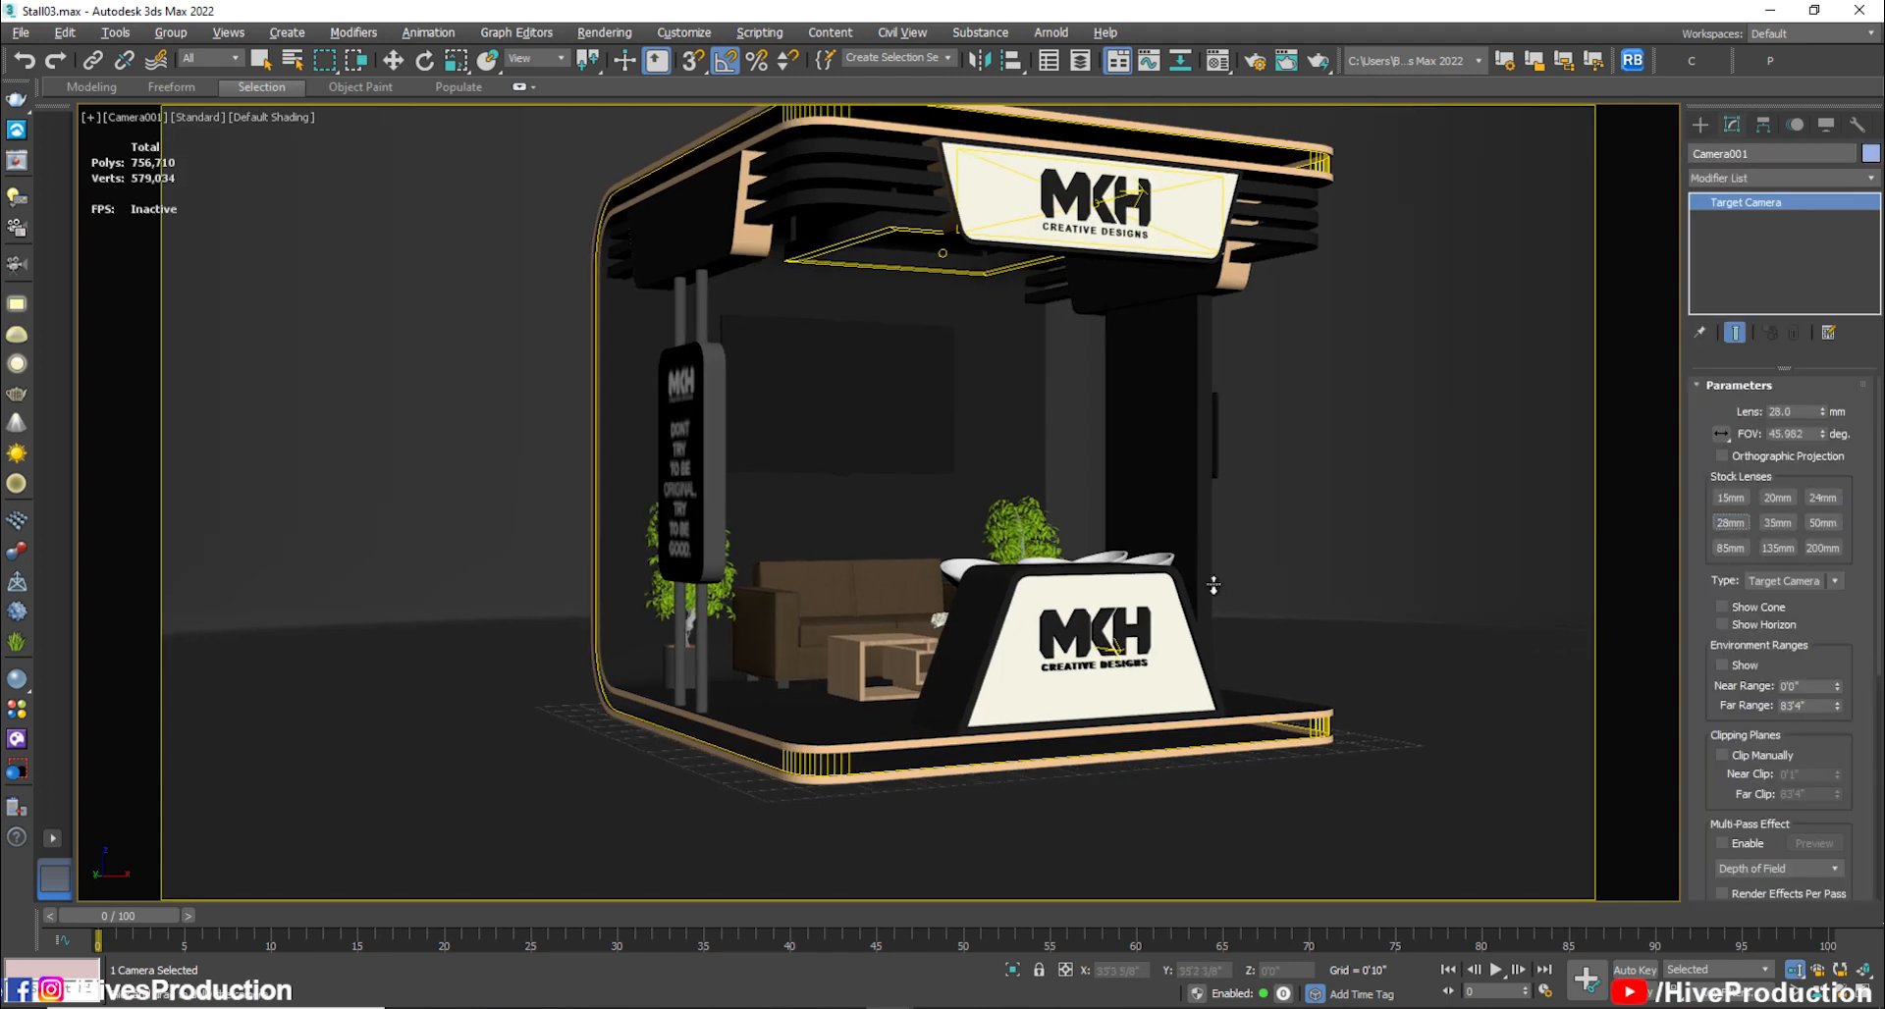
Orbit the camera to frame the whole stall from its front corner and start a render of the camera view
left_click(1839, 994)
left_click_drag(972, 684, 938, 651)
left_click_drag(1090, 646, 1014, 642)
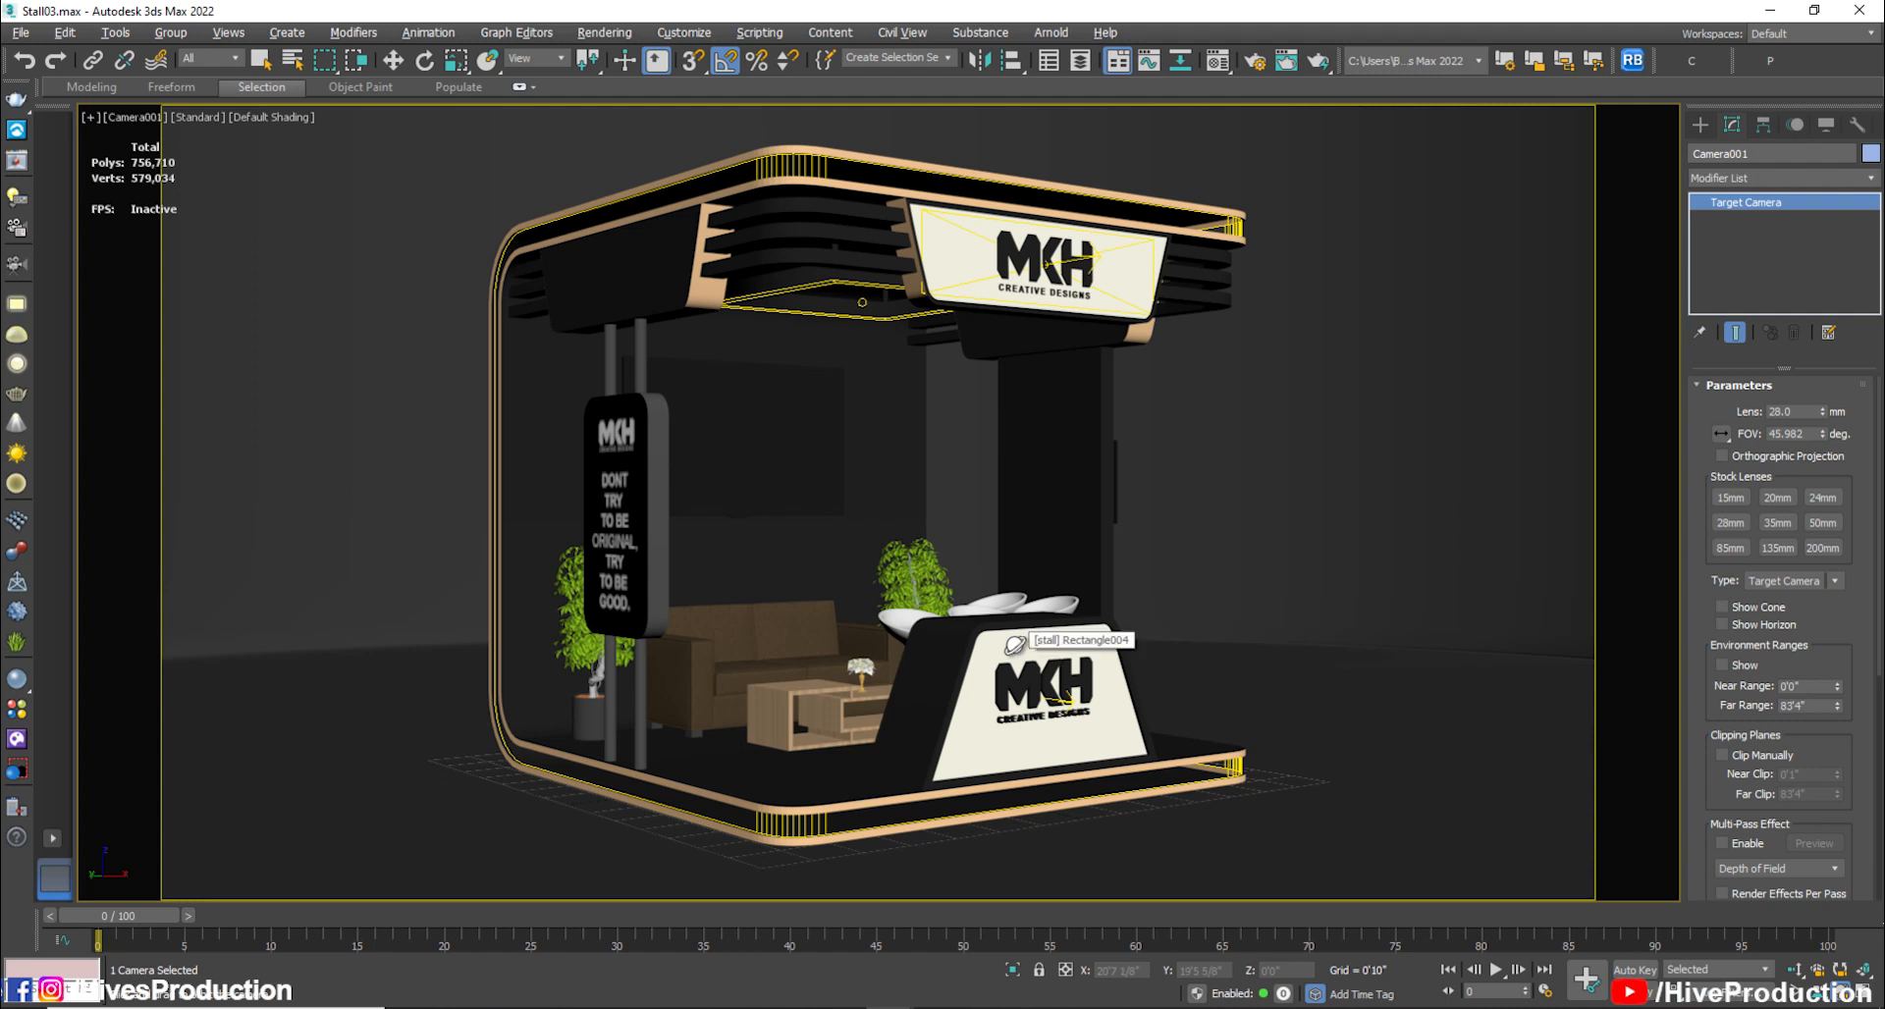
key("shift+q")
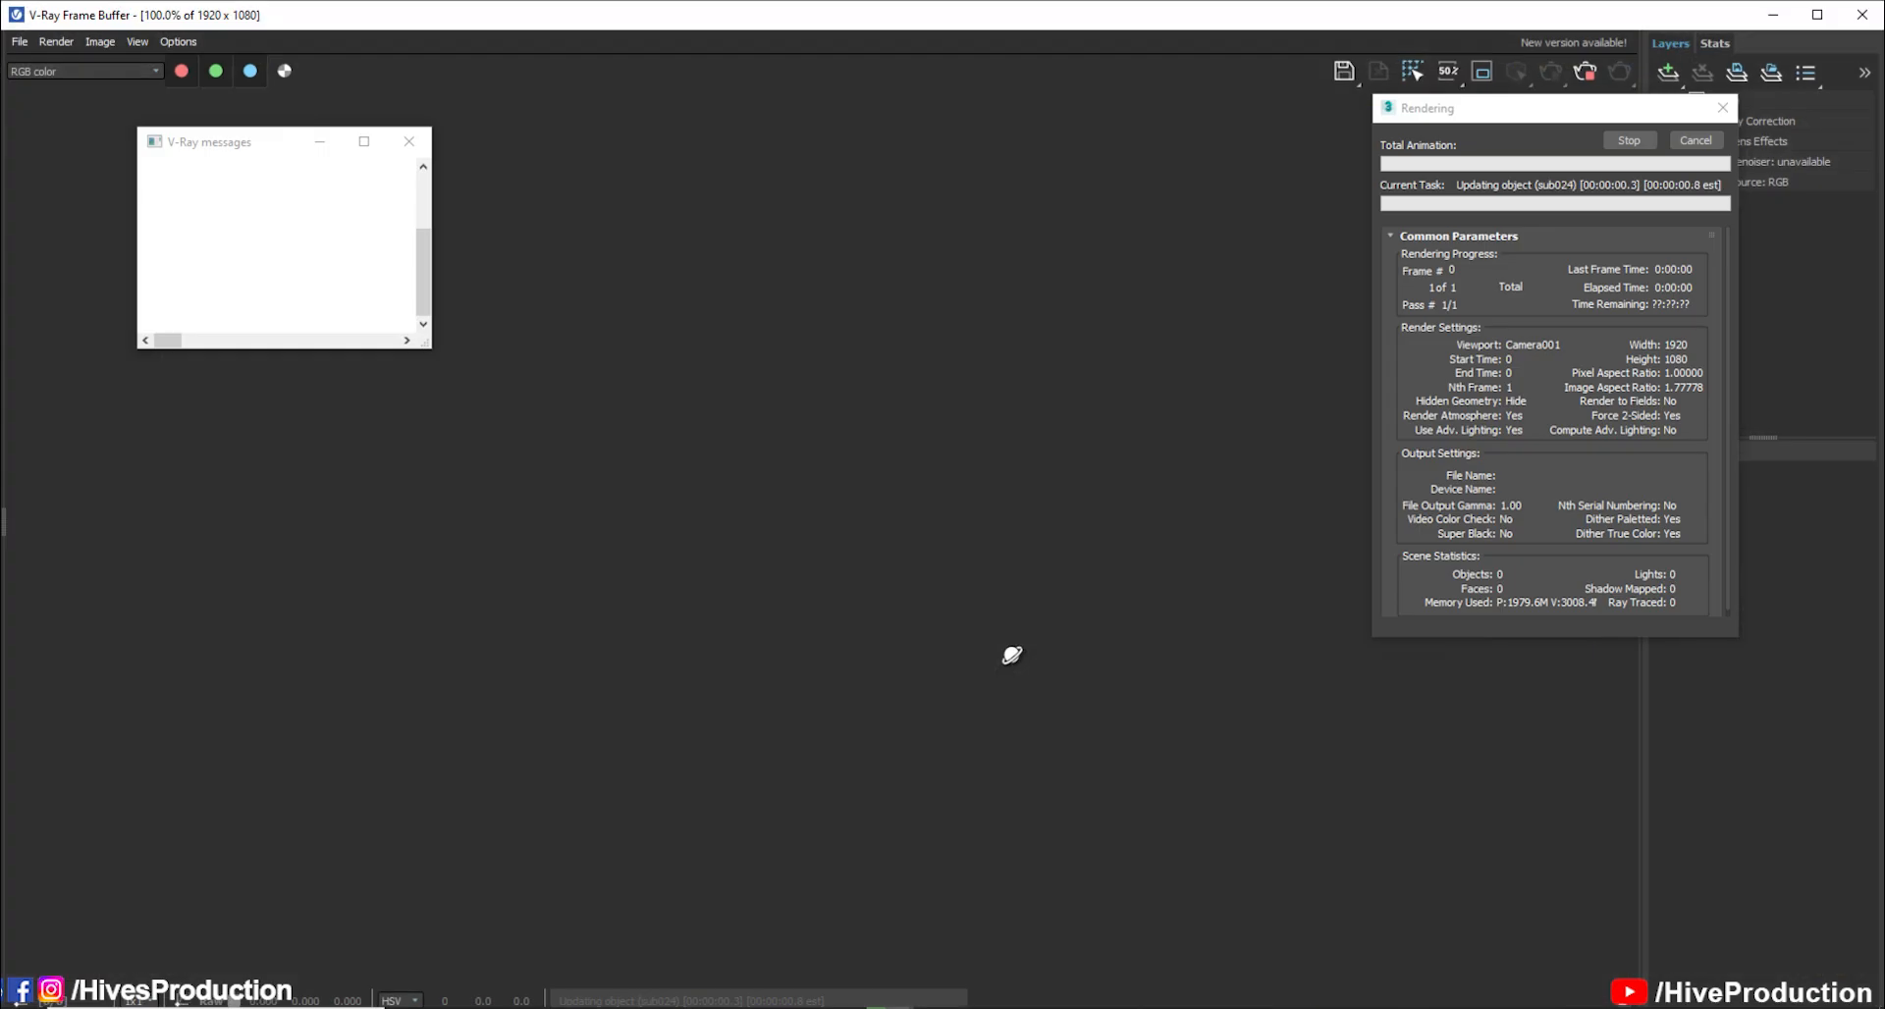